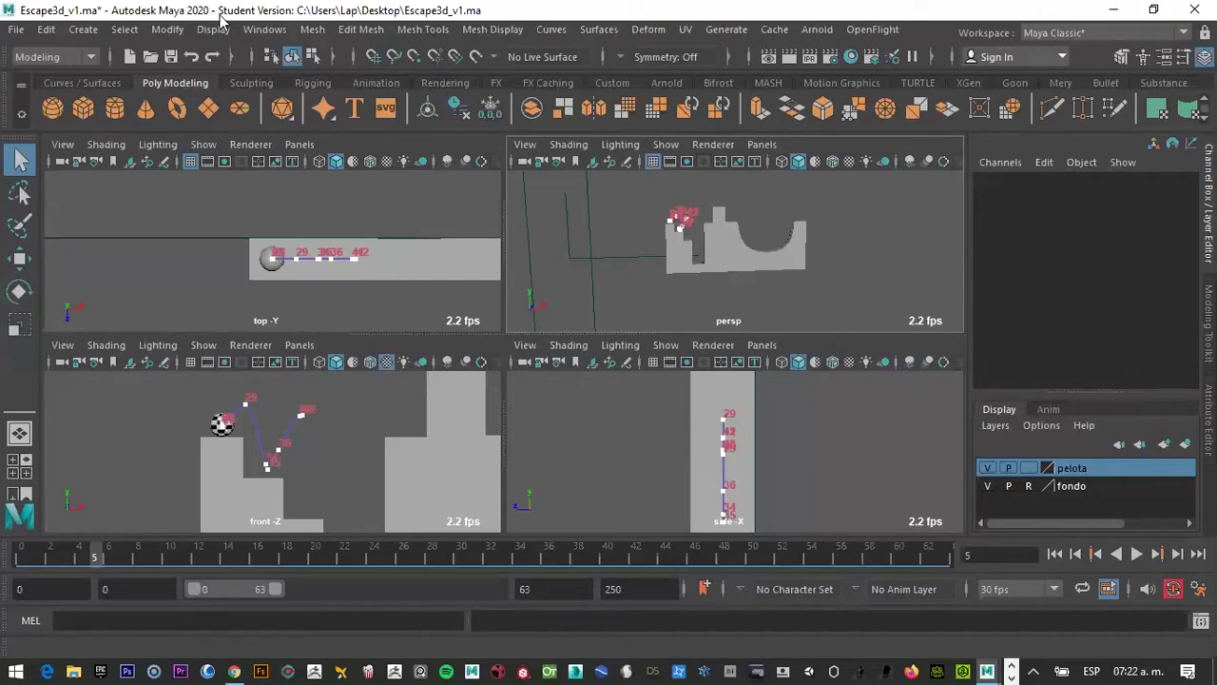
Open Save Scene As and switch the file type to Maya Binary, then back to Maya ASCII
left_click(17, 34)
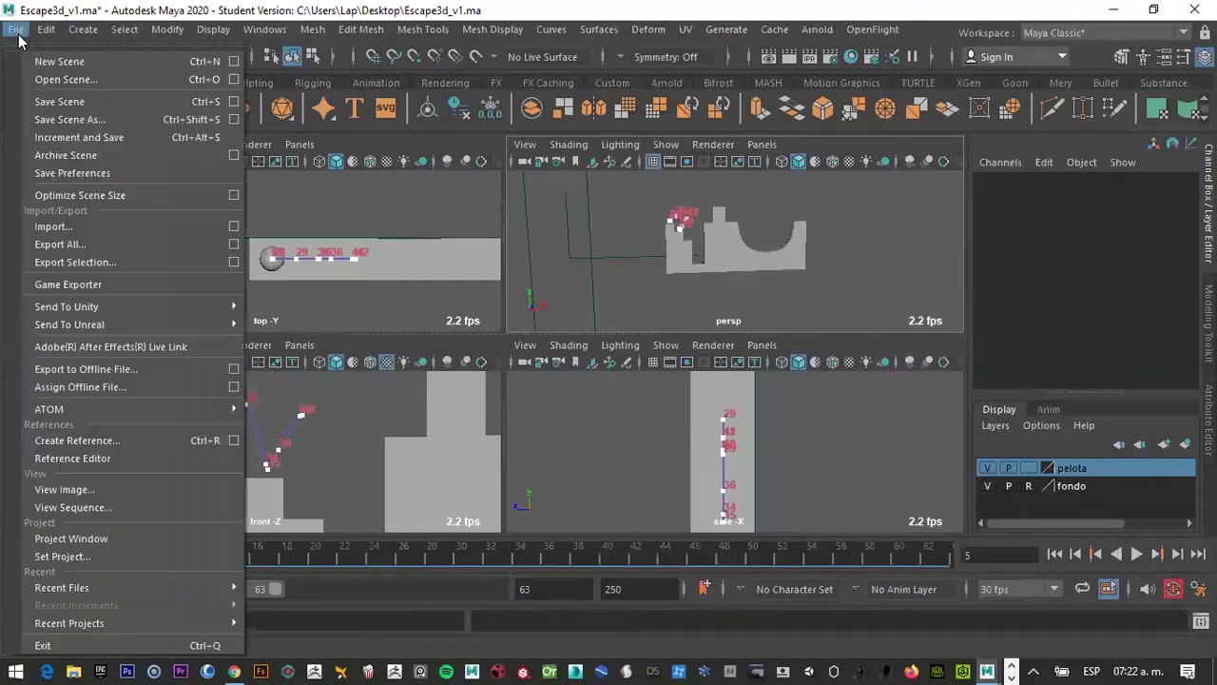
left_click(61, 119)
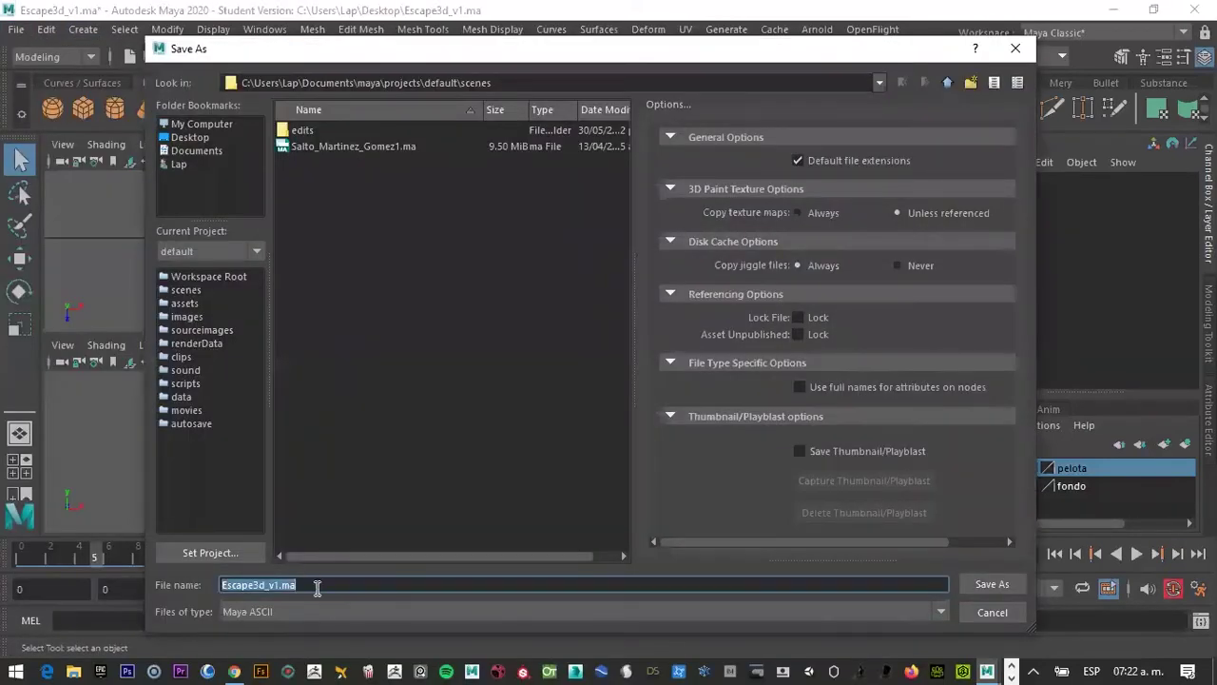
left_click(267, 613)
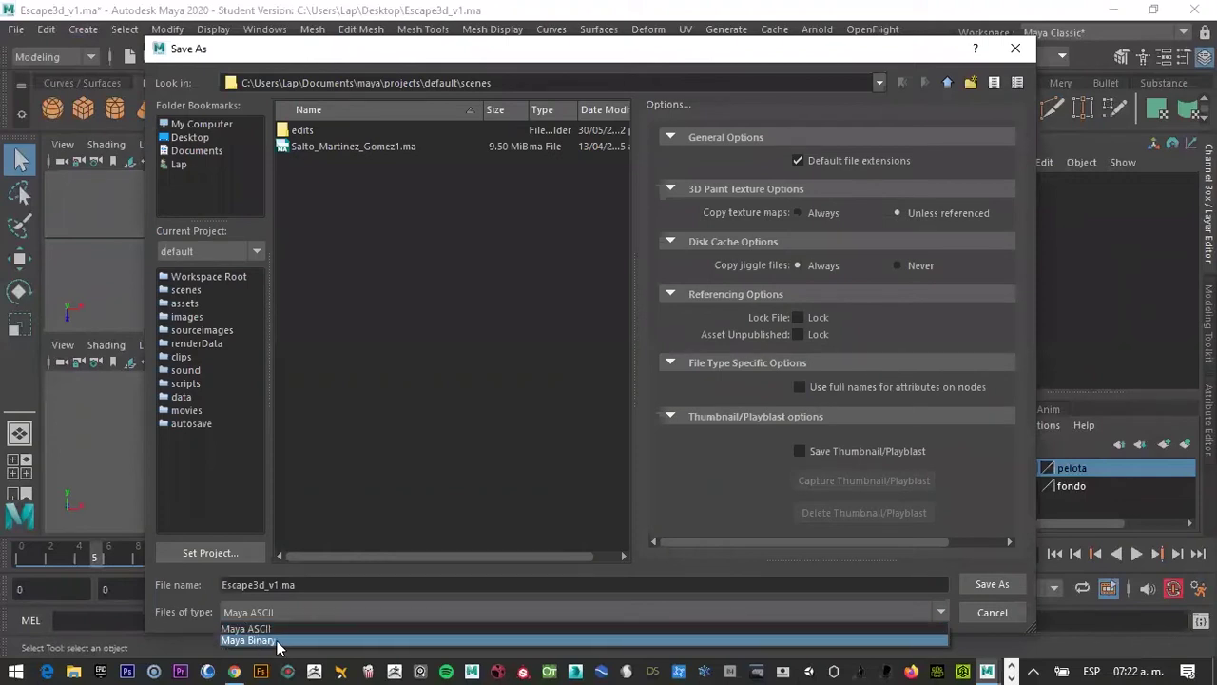
left_click(269, 641)
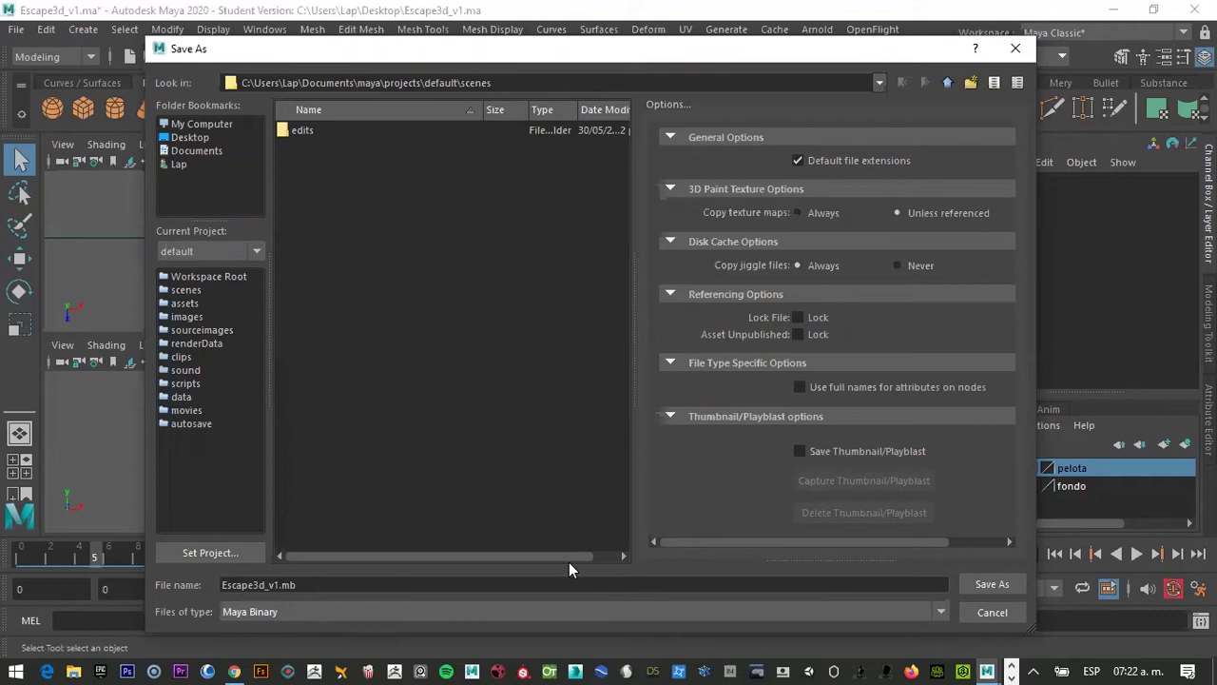
left_click(922, 614)
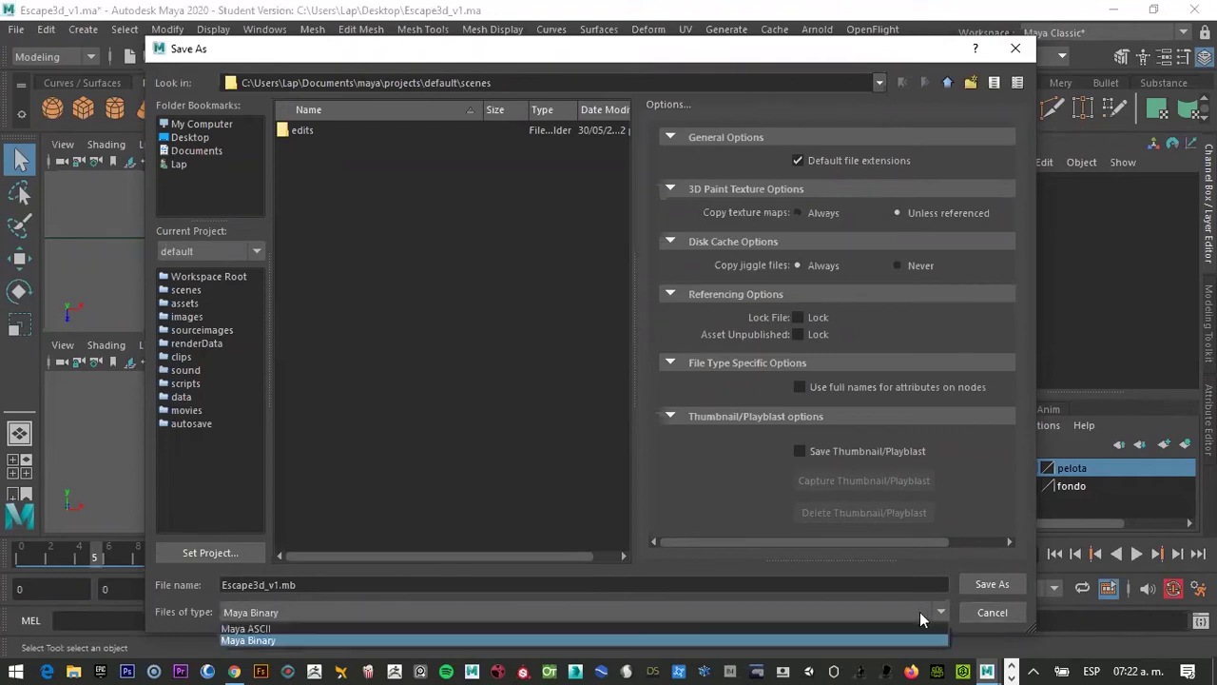
left_click(249, 629)
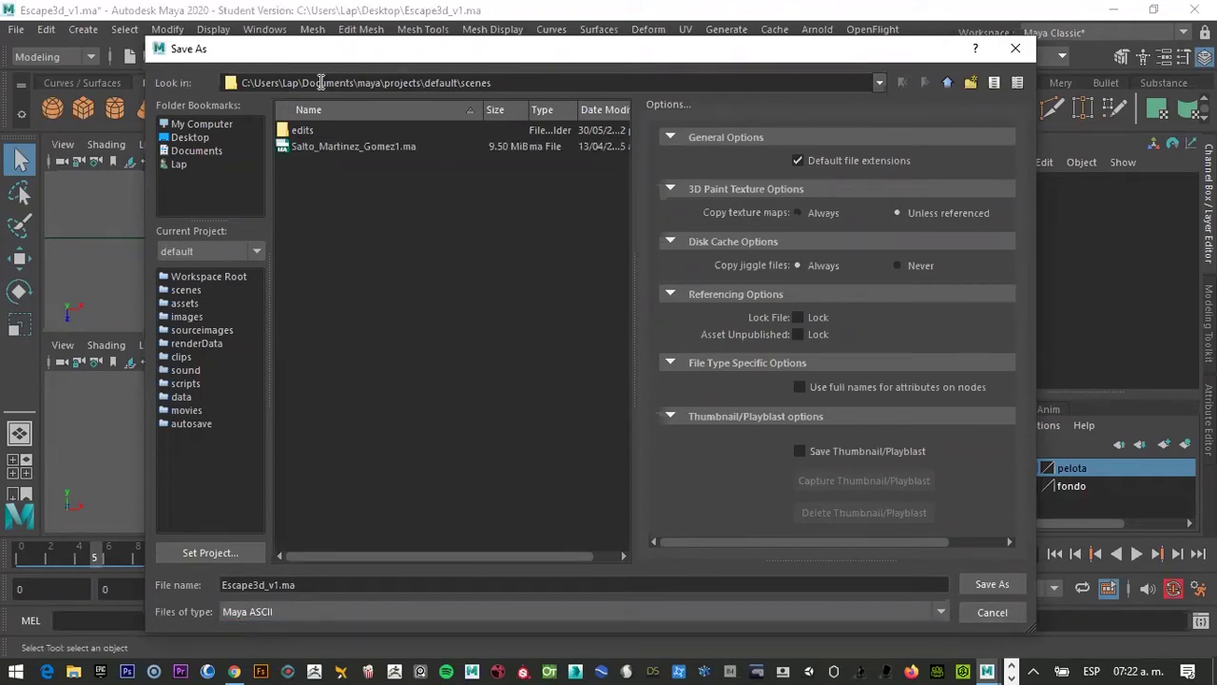
Review the Documents > projects save path to the default project's scenes folder
left_click_drag(303, 82, 384, 82)
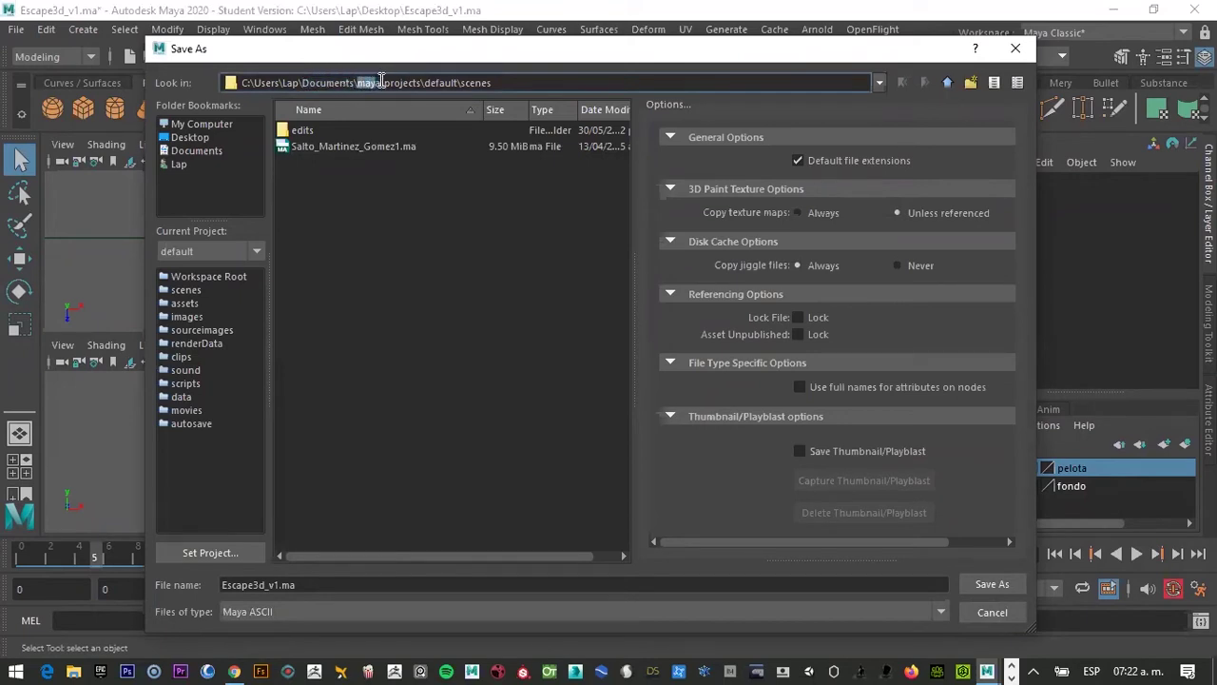
left_click(385, 82)
left_click_drag(387, 82, 416, 80)
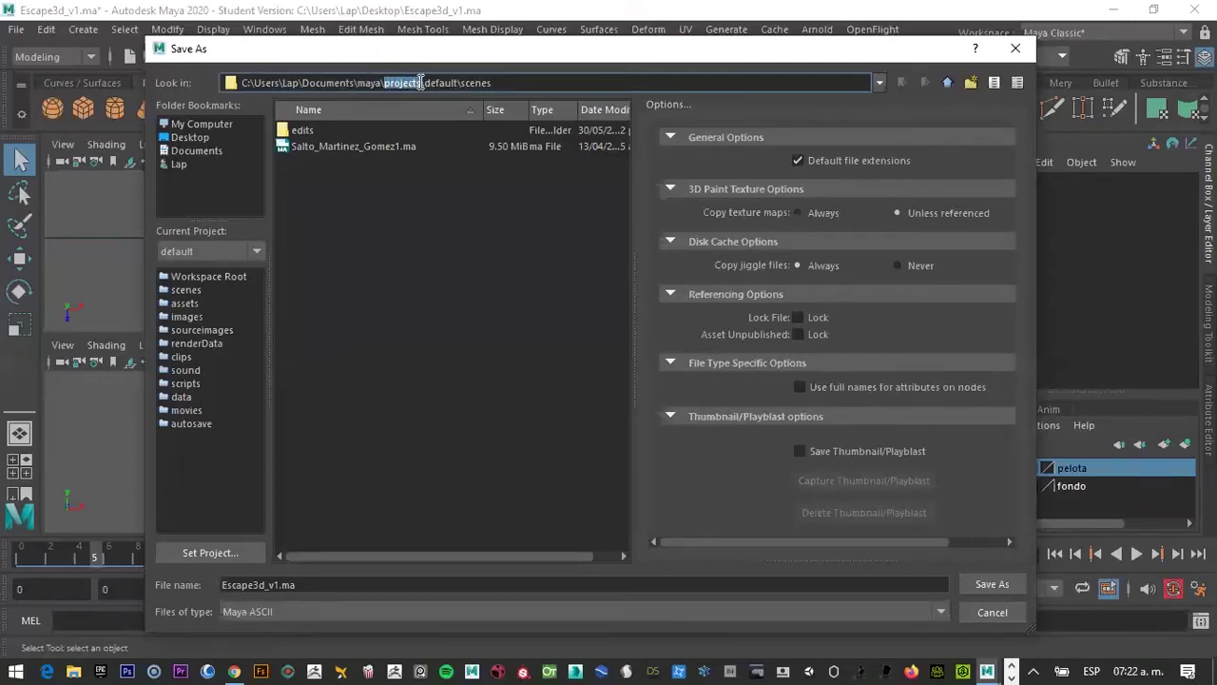
left_click(421, 82)
left_click_drag(424, 81, 512, 83)
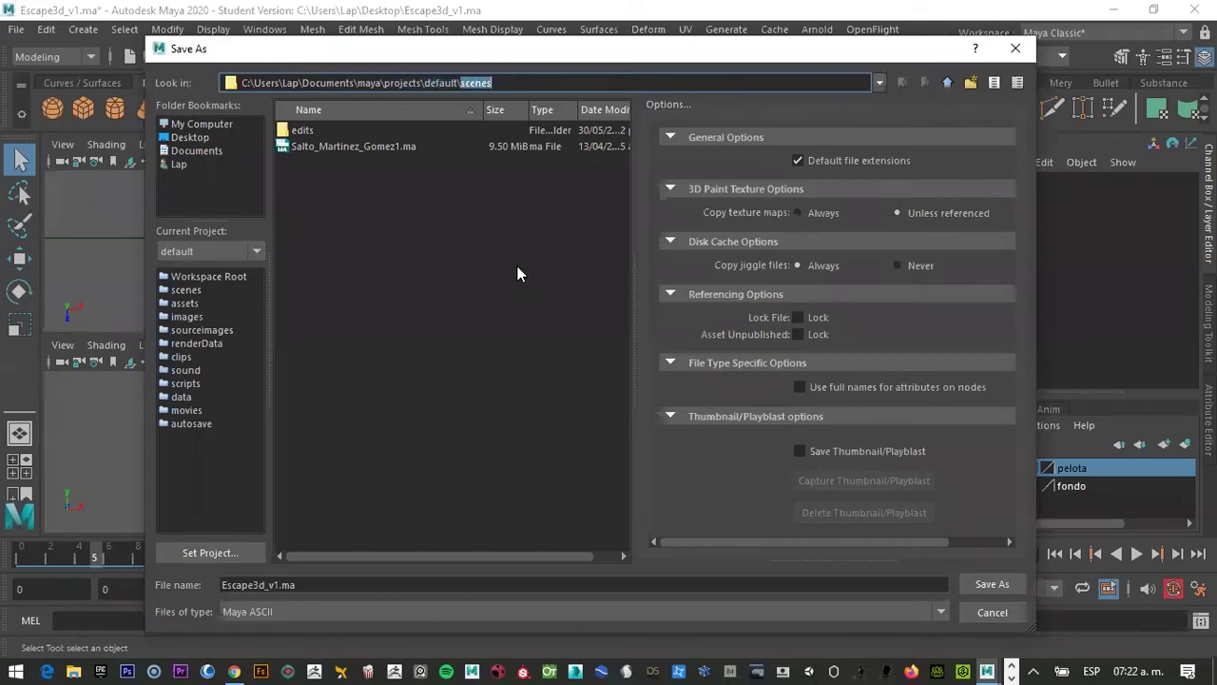
Save the scene as Escape3d_v1.ma, accepting the Student Version warning
left_click(306, 584)
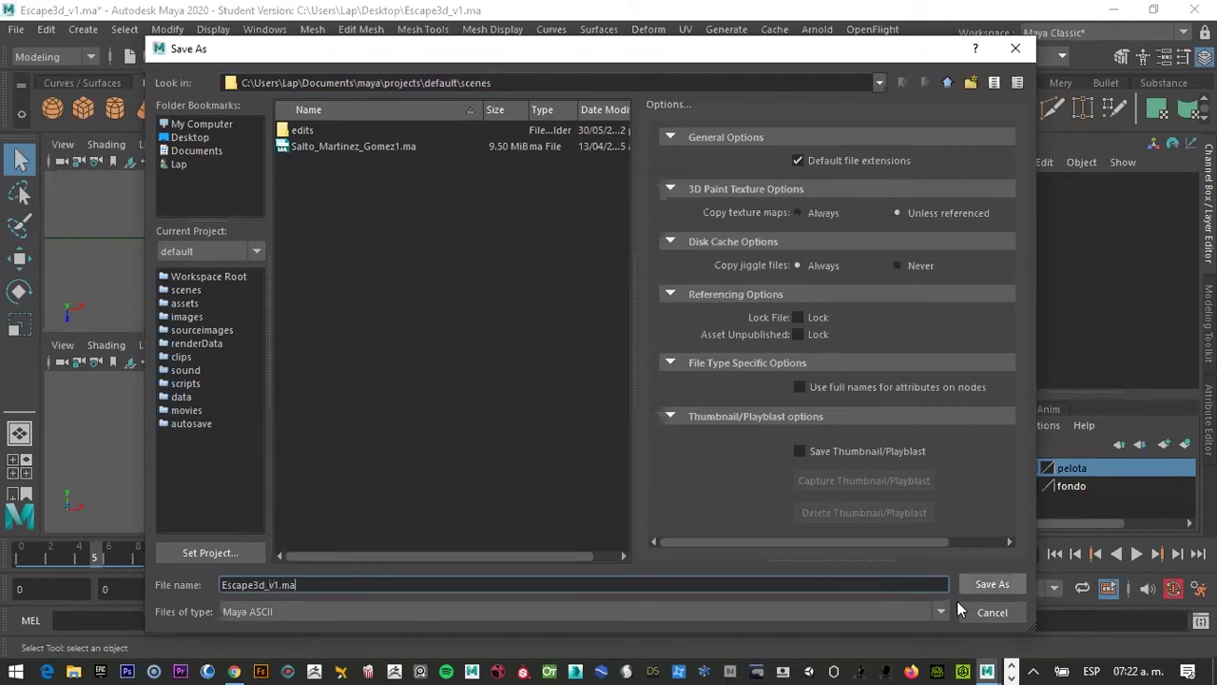
left_click(995, 586)
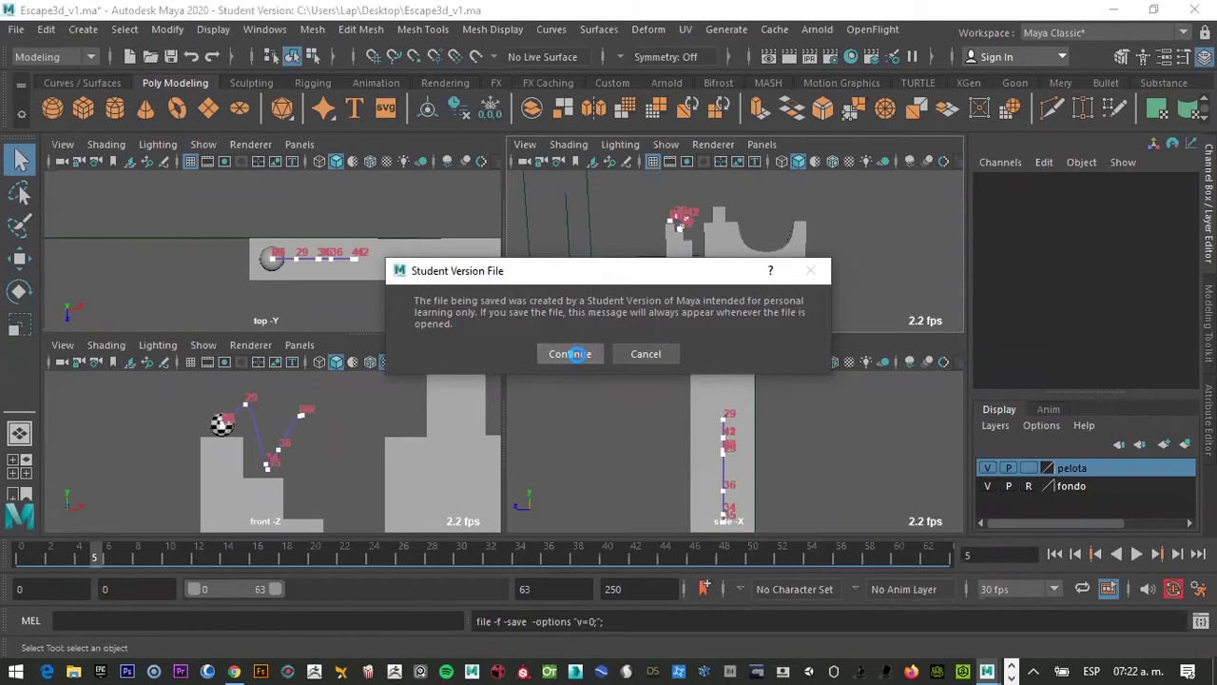
left_click(574, 354)
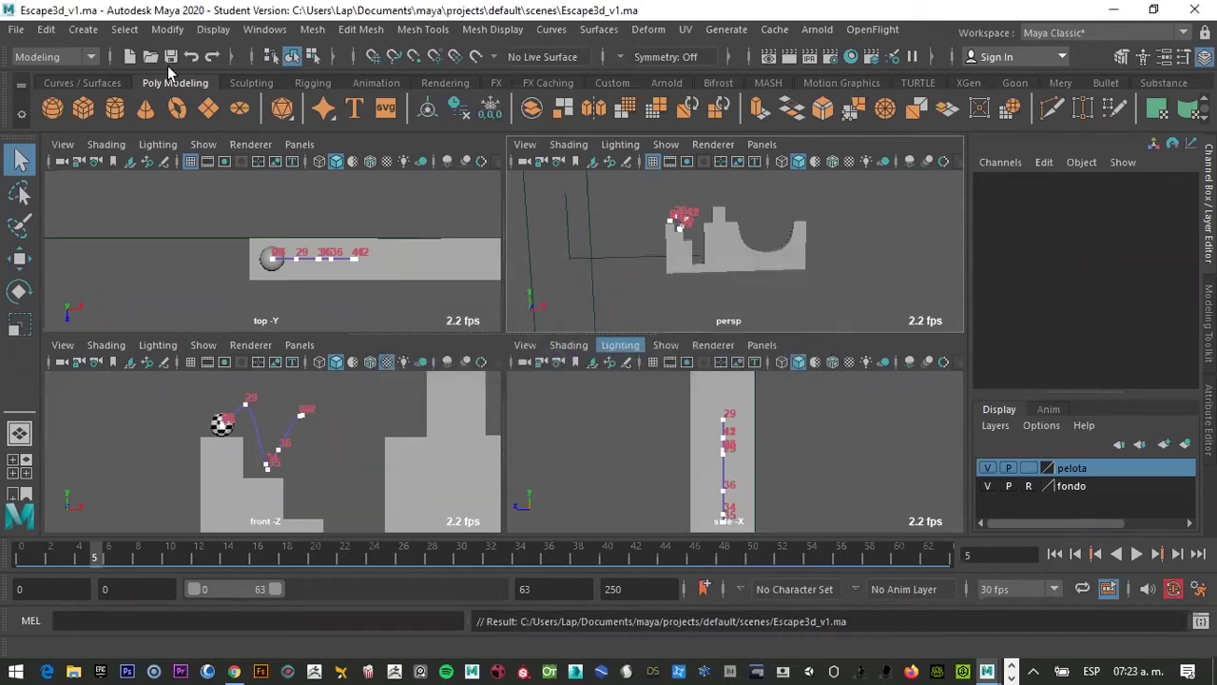
Save Escape3d_v1.ma to the Desktop, replacing the existing file, then minimise Maya
left_click(16, 31)
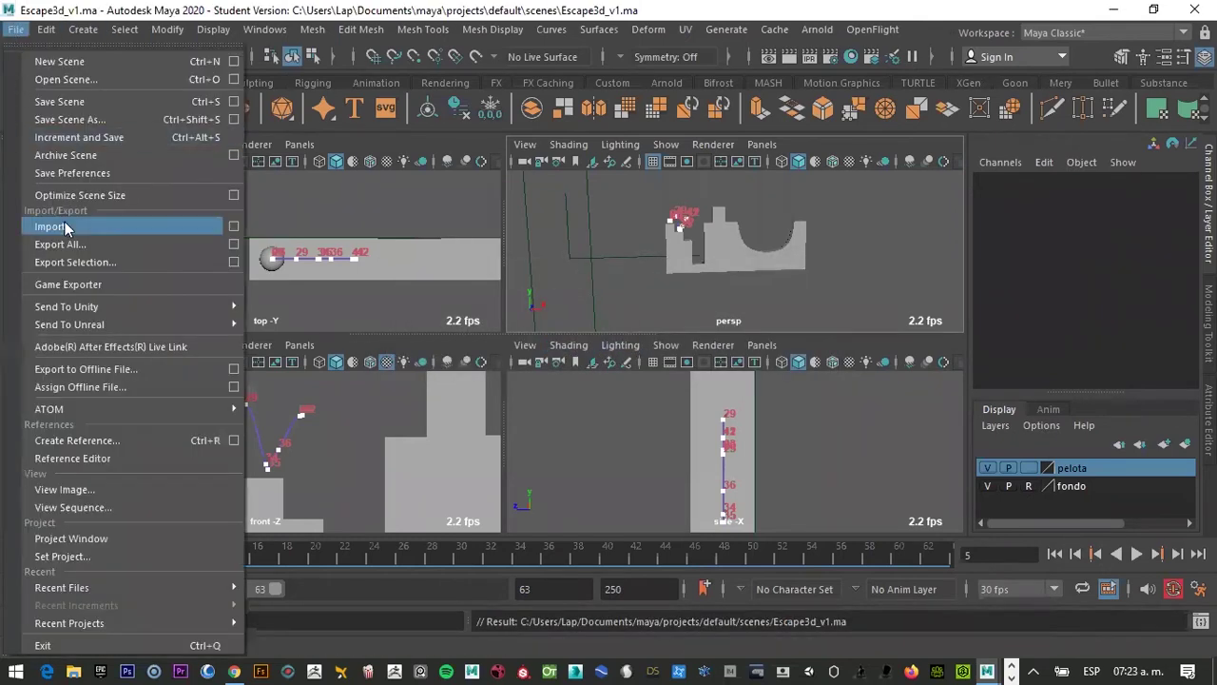
left_click(48, 120)
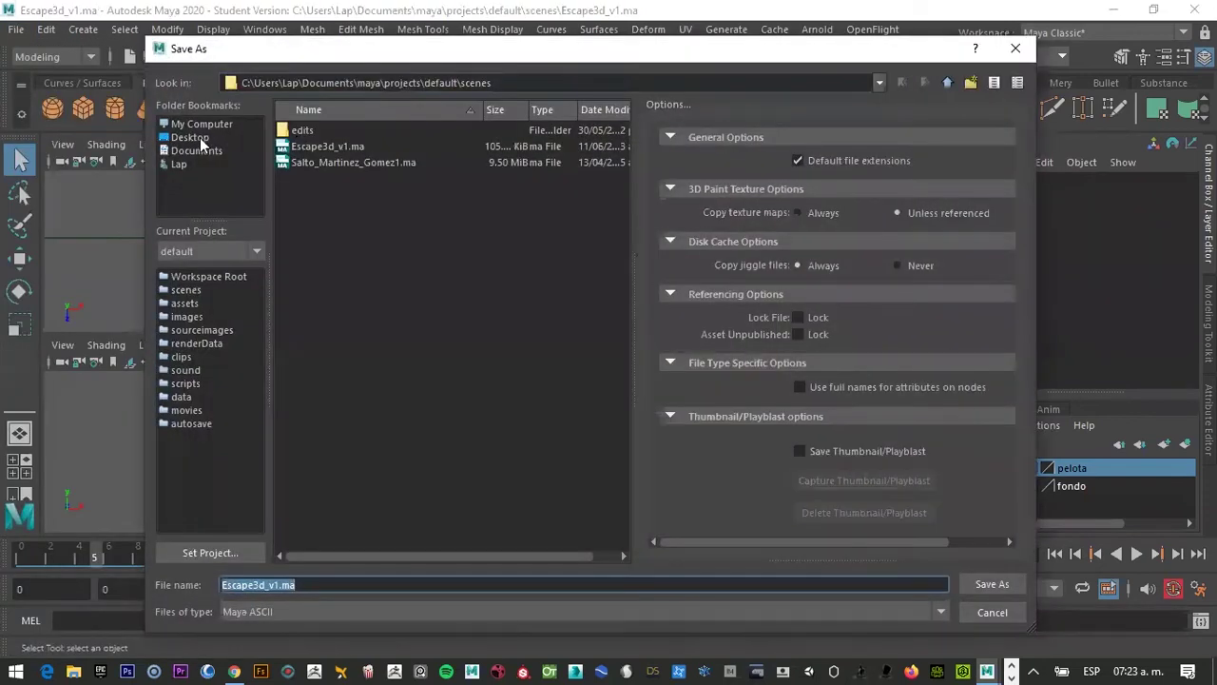
left_click(186, 138)
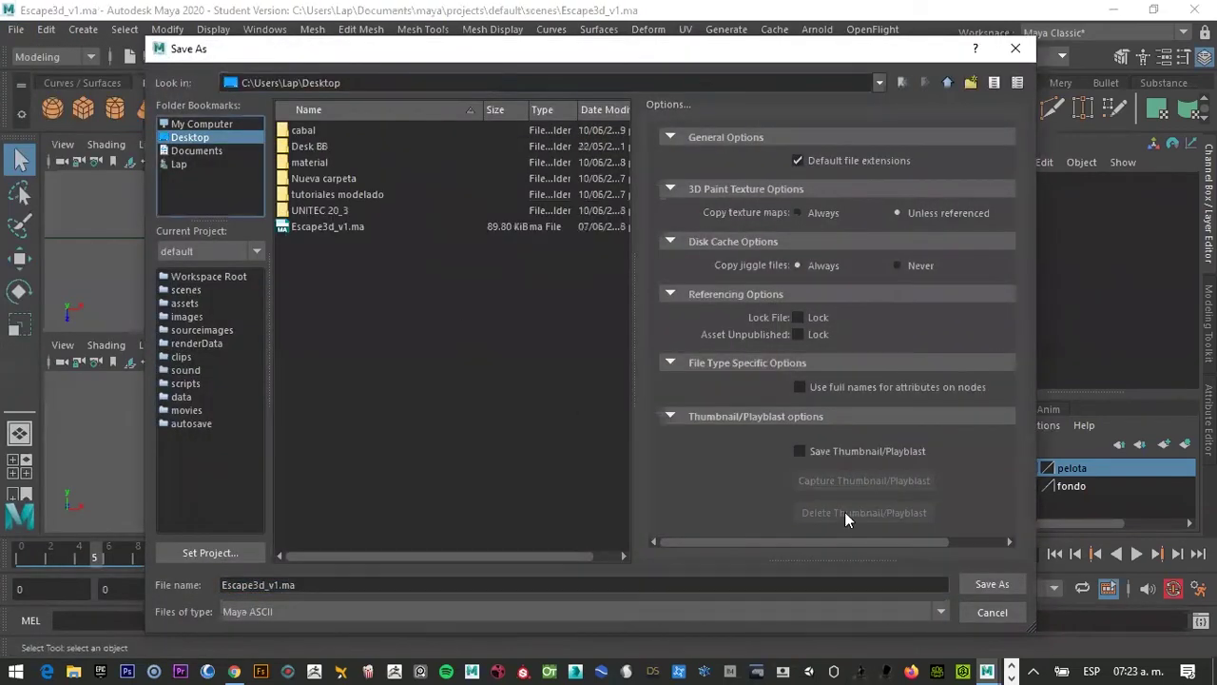
left_click(990, 584)
left_click(553, 369)
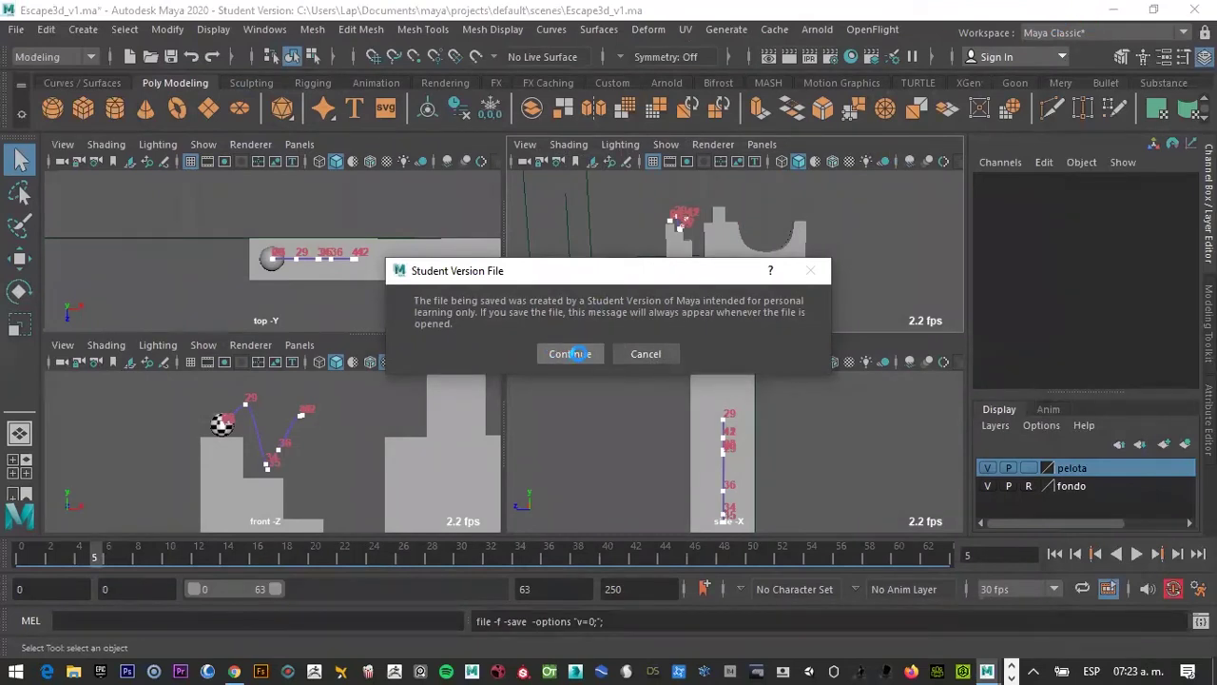
left_click(577, 353)
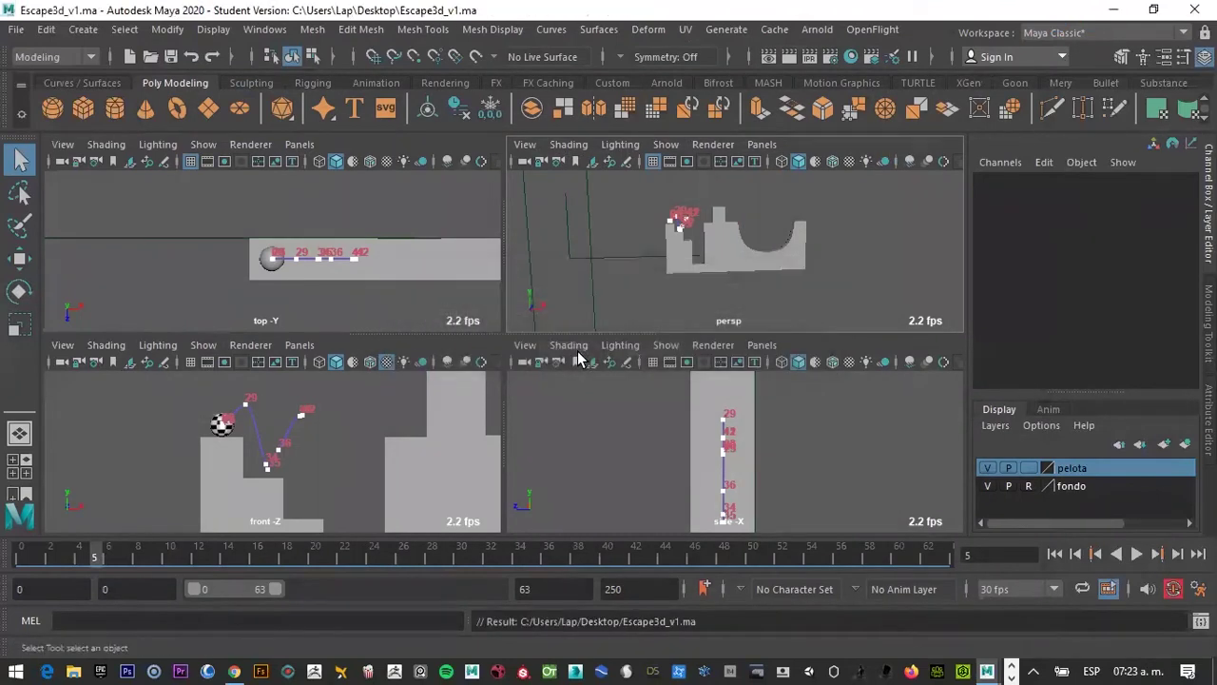
left_click(1112, 10)
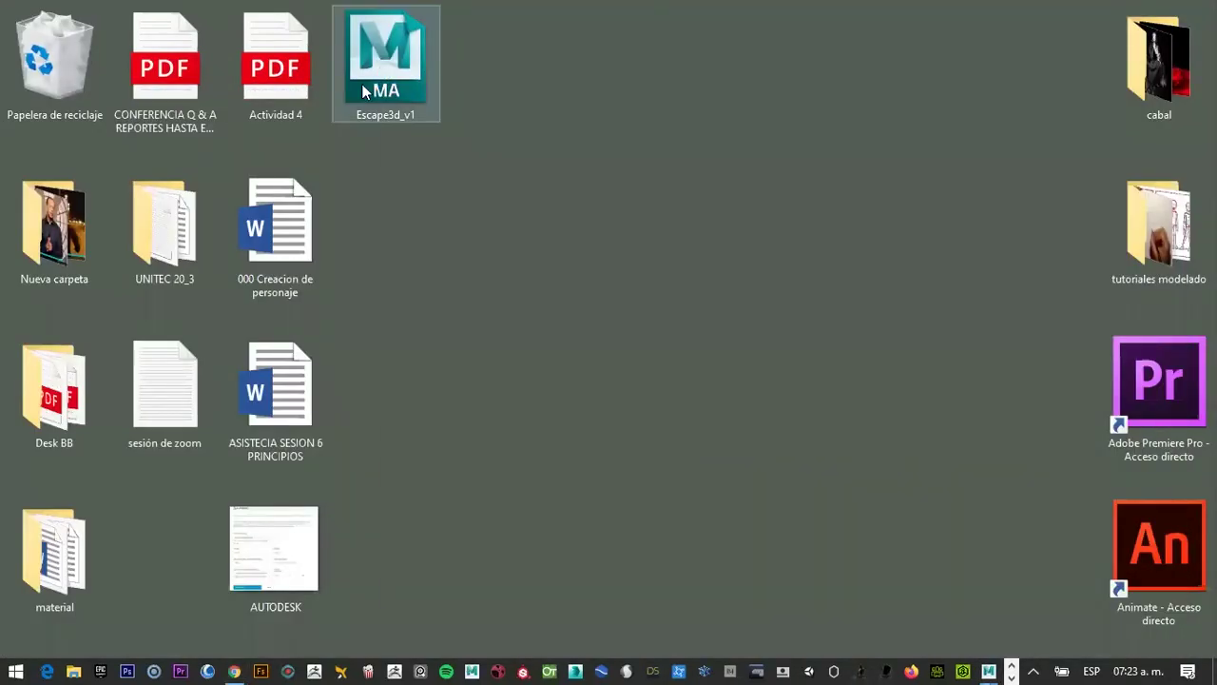
Open the Escape3d_v1 desktop file with Bloc de notas (Notepad)
right_click(373, 88)
mouse_move(117, 358)
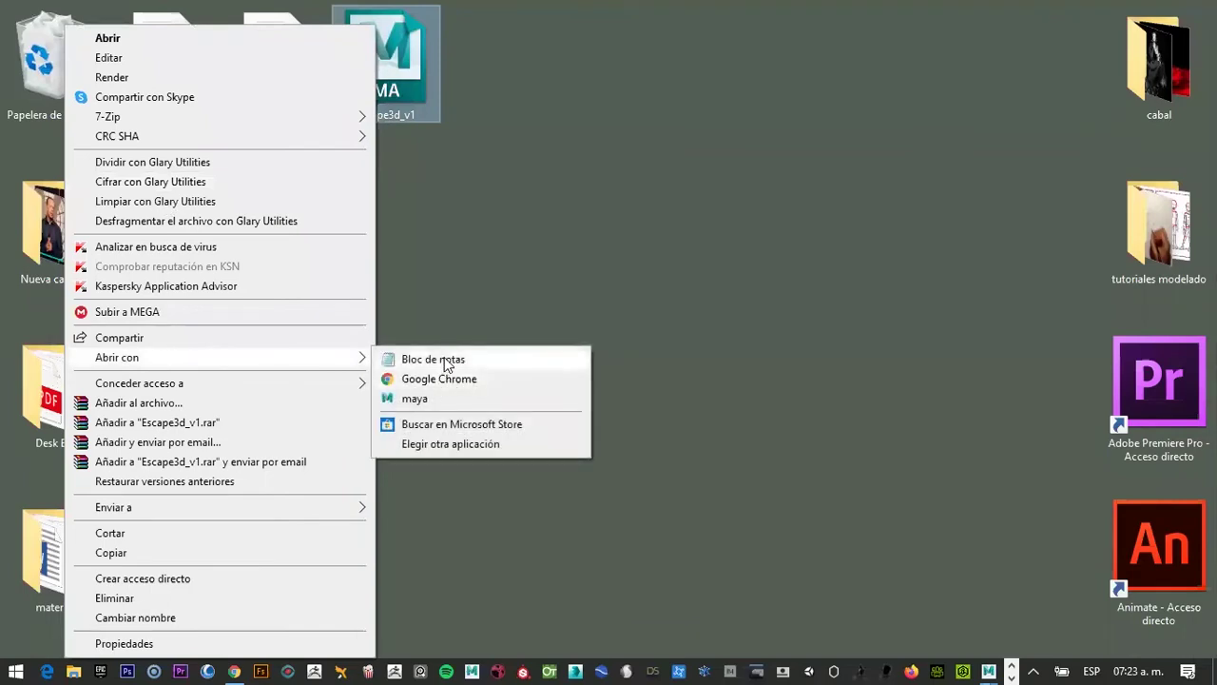
left_click(447, 365)
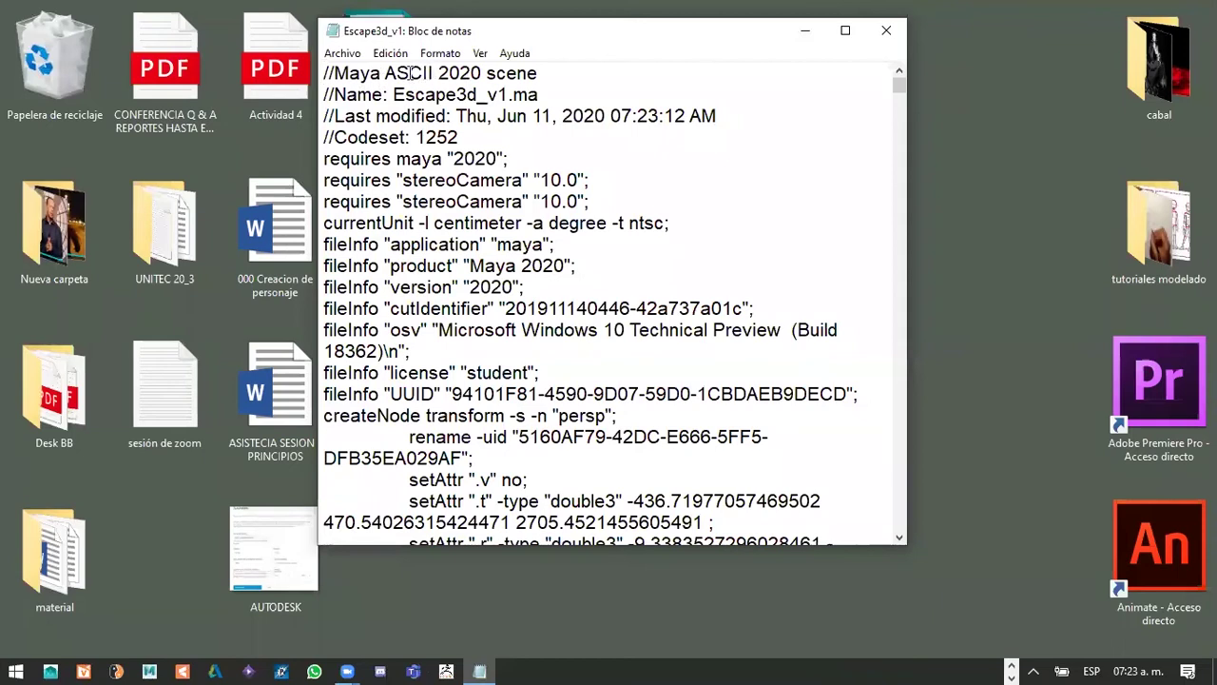
Change 'Maya 2020' on line 1 to 2018 and inspect the Last modified line
left_click_drag(370, 73, 482, 73)
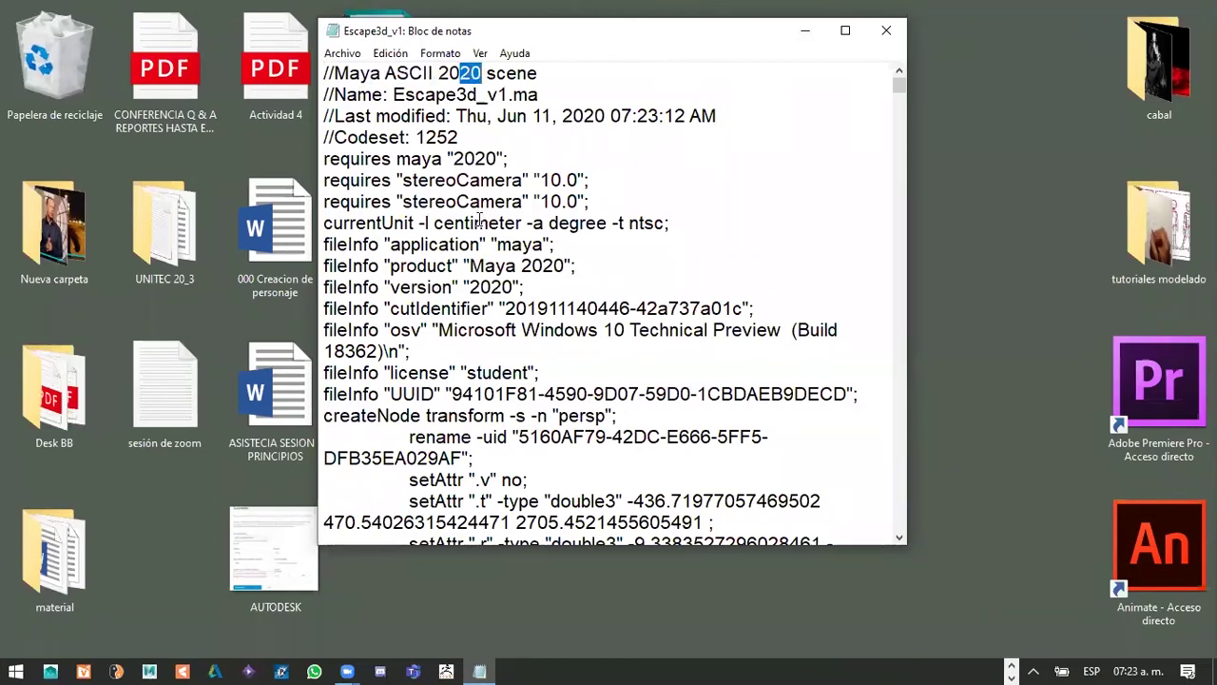
type("18")
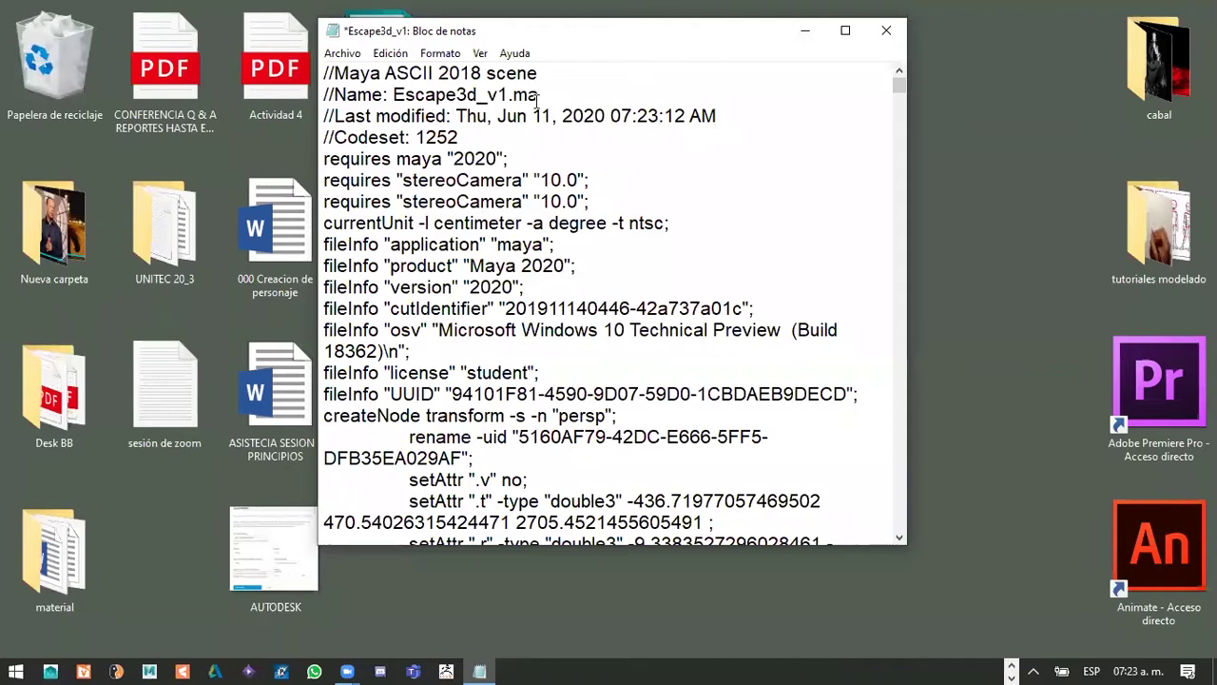
left_click_drag(344, 115, 720, 121)
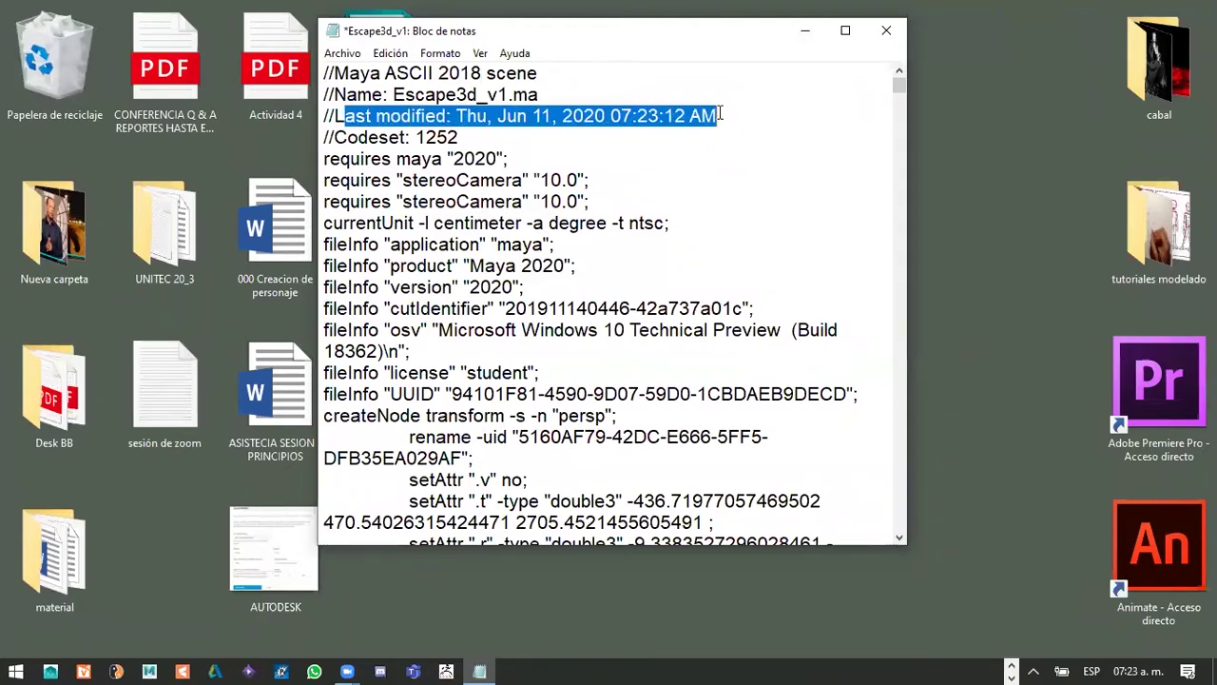
left_click(580, 141)
left_click_drag(586, 115, 597, 115)
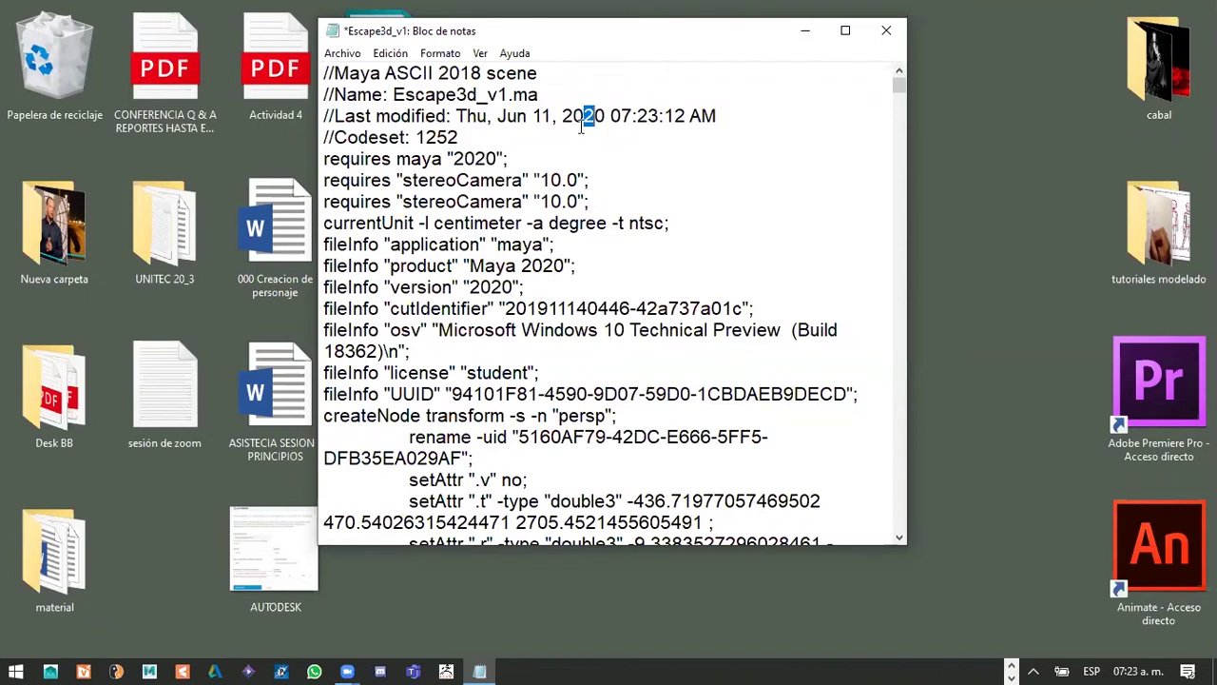
left_click(580, 116)
left_click_drag(335, 115, 327, 116)
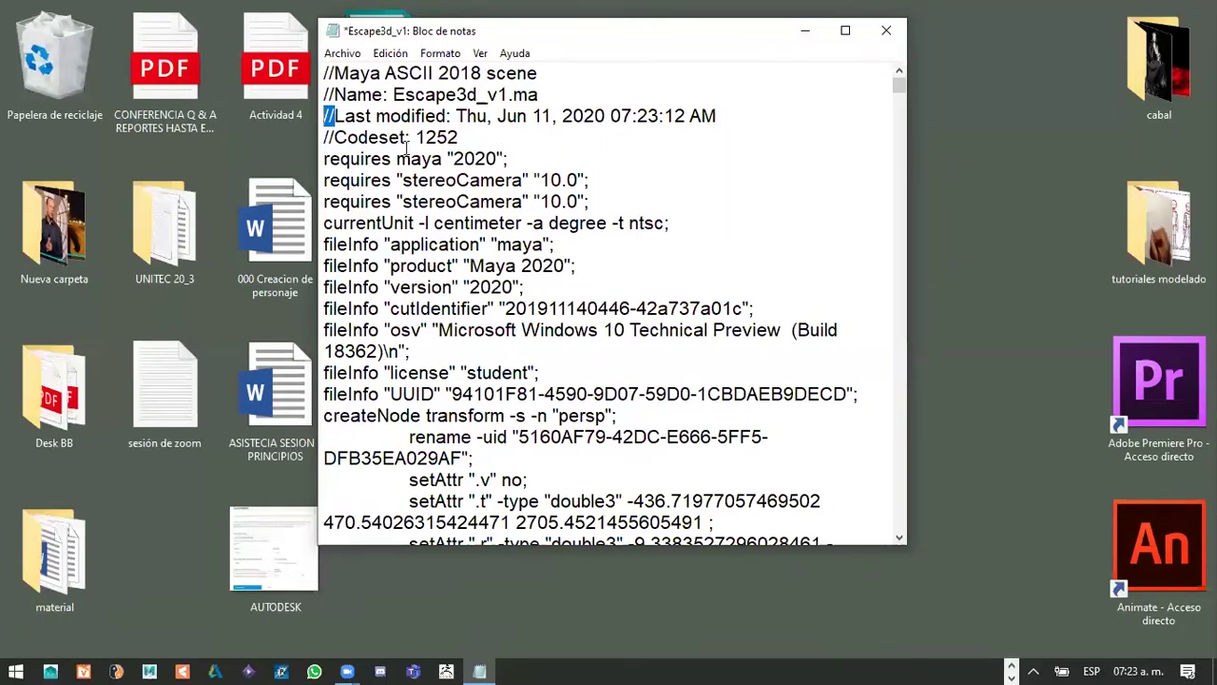
left_click(335, 138)
Change the requires maya, product and version years from 2020 to 2018
left_click_drag(327, 159, 488, 159)
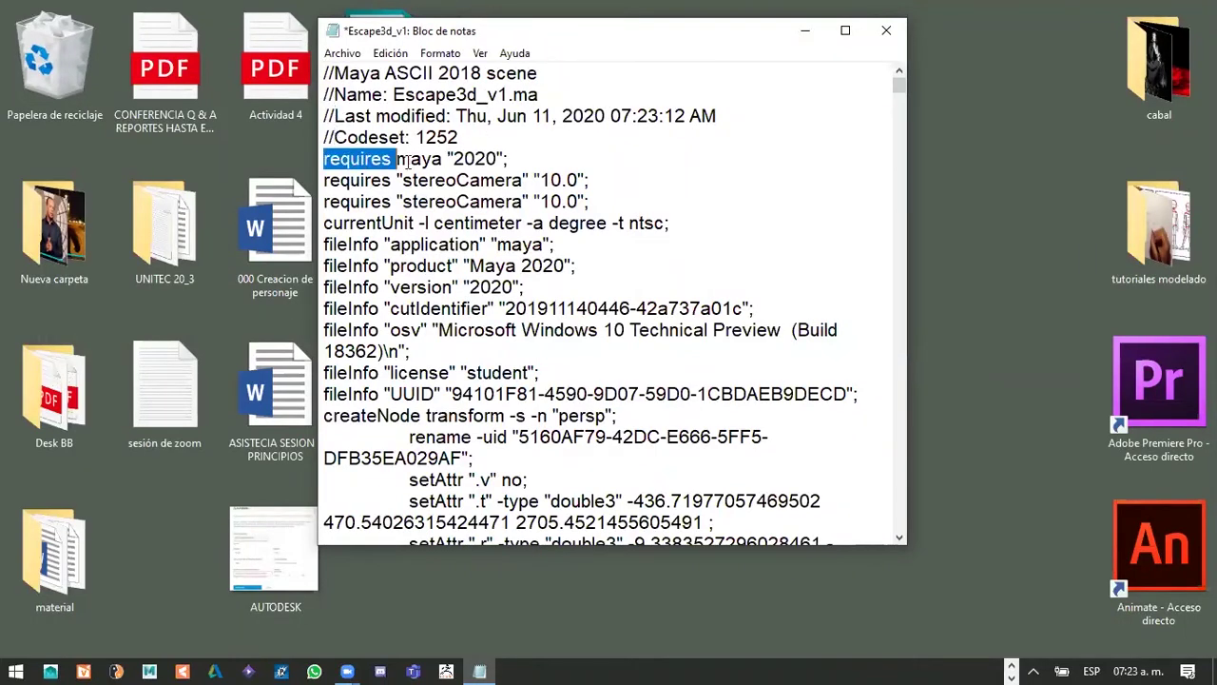
left_click(488, 158)
left_click(449, 158)
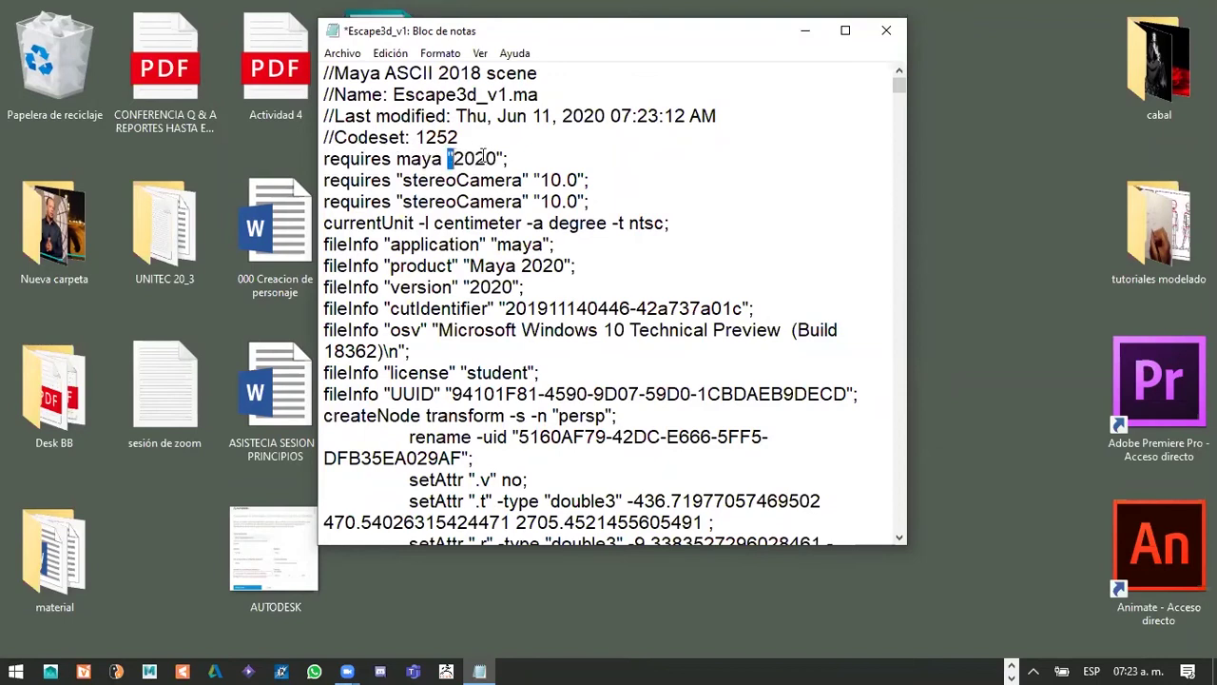
left_click_drag(474, 158, 497, 159)
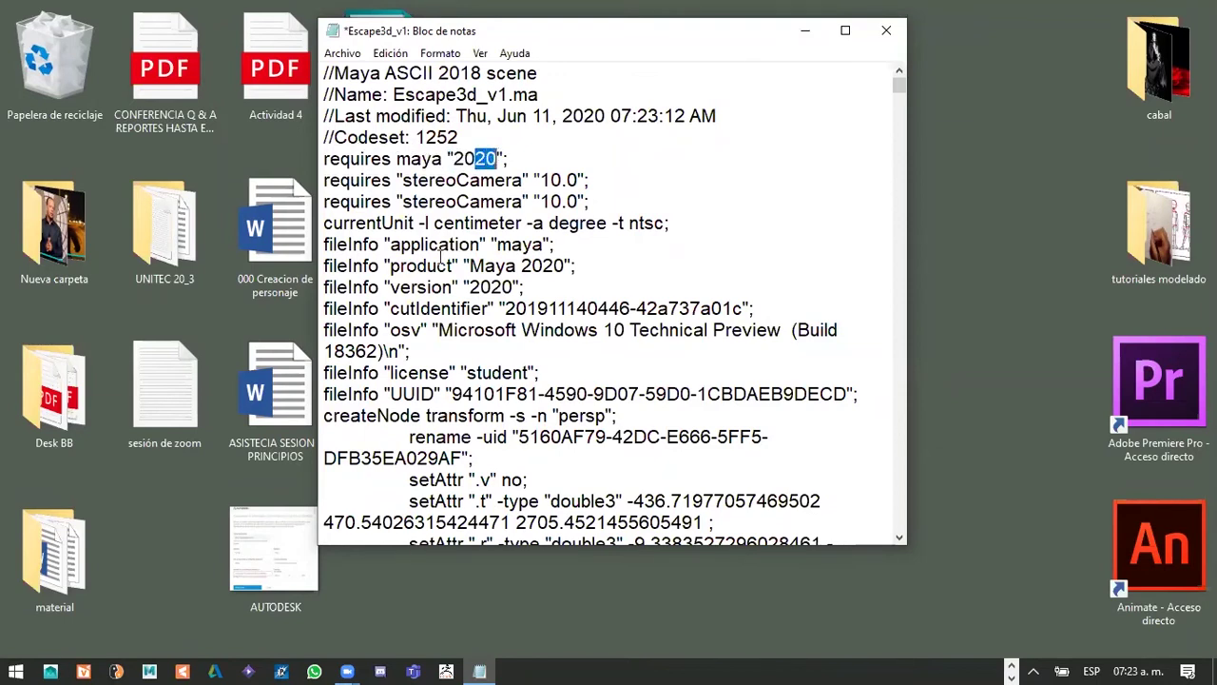
type("18")
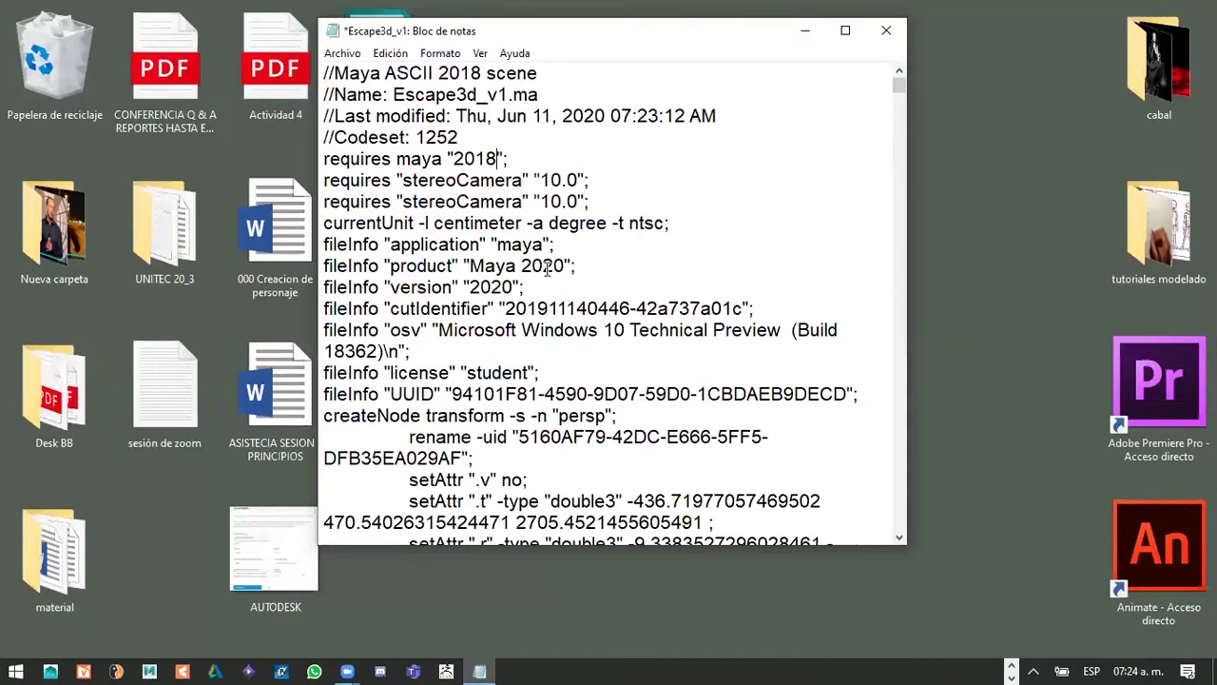
left_click_drag(544, 267, 565, 265)
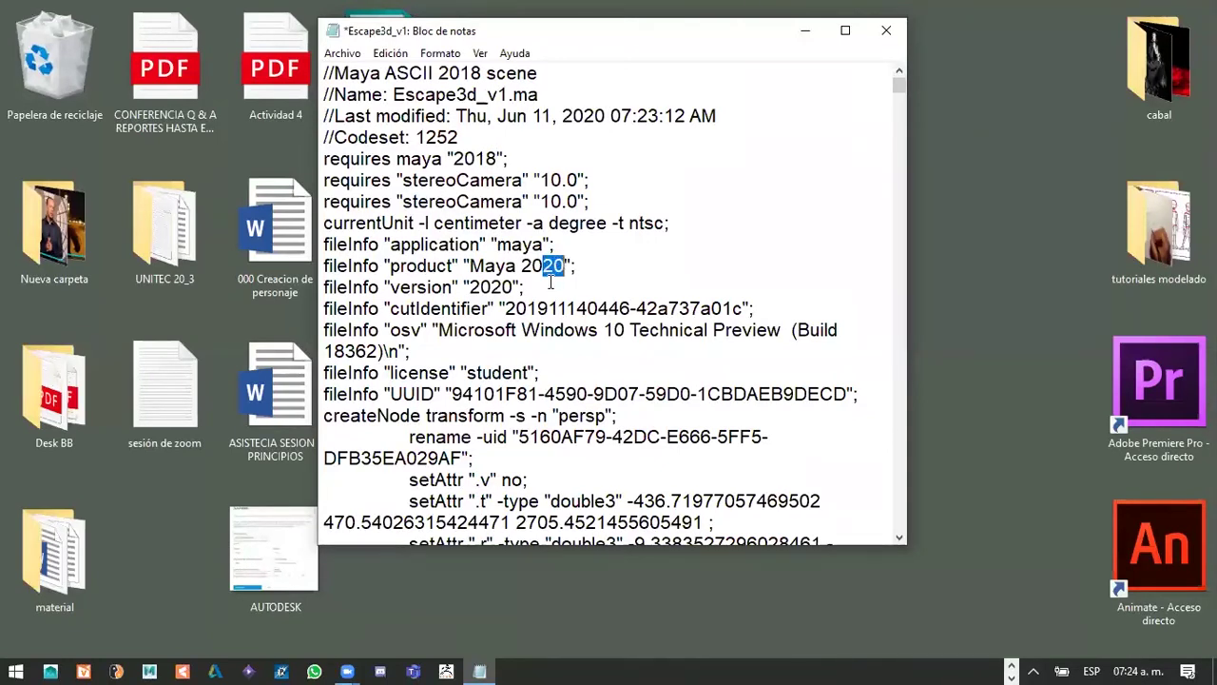
type("18")
left_click_drag(491, 286, 513, 286)
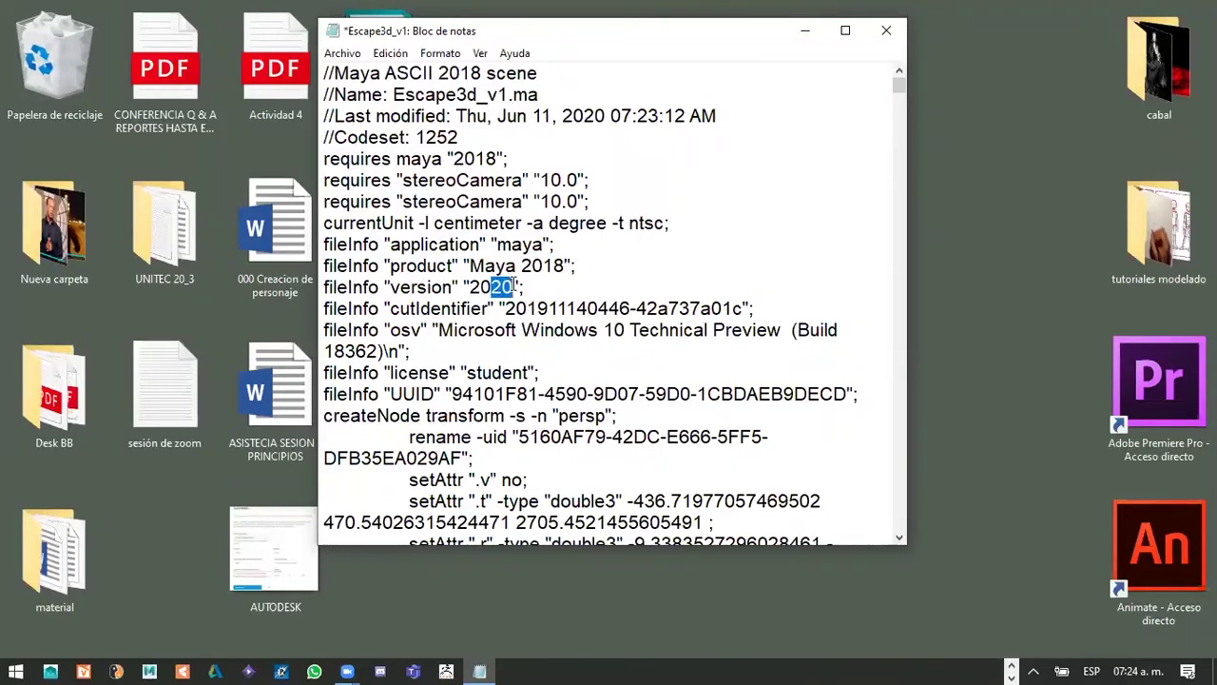
type("18")
mouse_move(512, 286)
left_mouse_down()
mouse_move(489, 286)
mouse_move(572, 267)
left_mouse_up()
left_click_drag(474, 159, 502, 158)
left_click(480, 76)
scroll(541, 411, "down", 1)
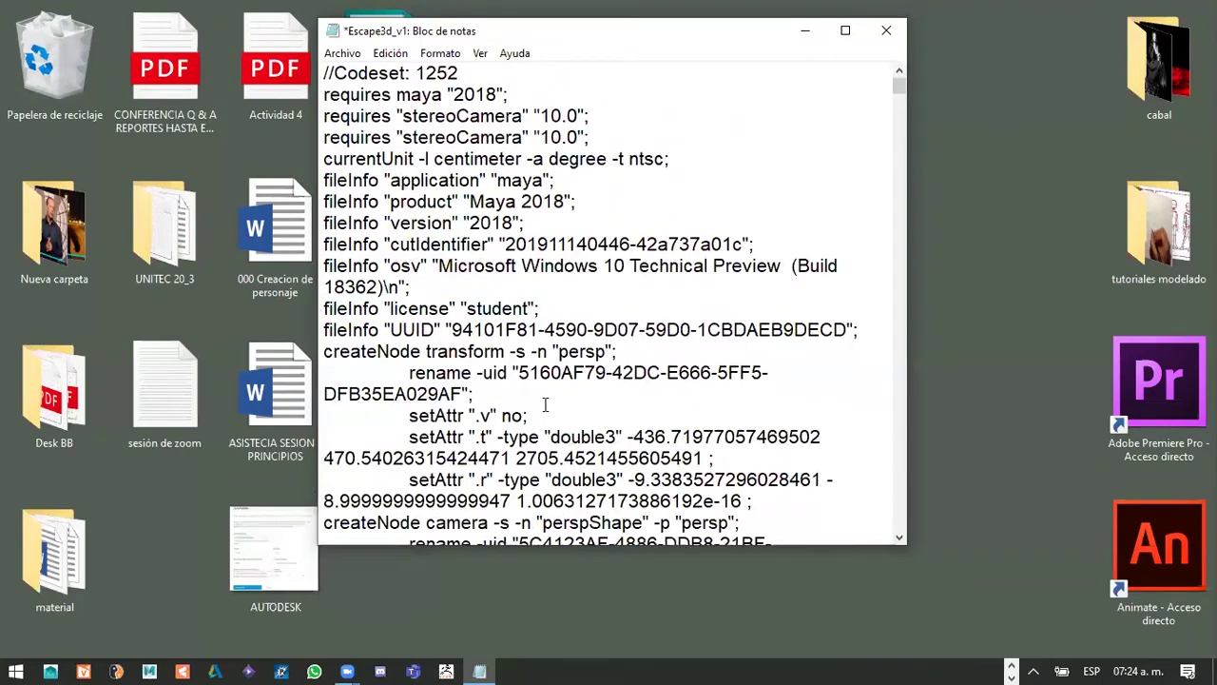
scroll(548, 405, "down", 1)
scroll(548, 404, "down", 1)
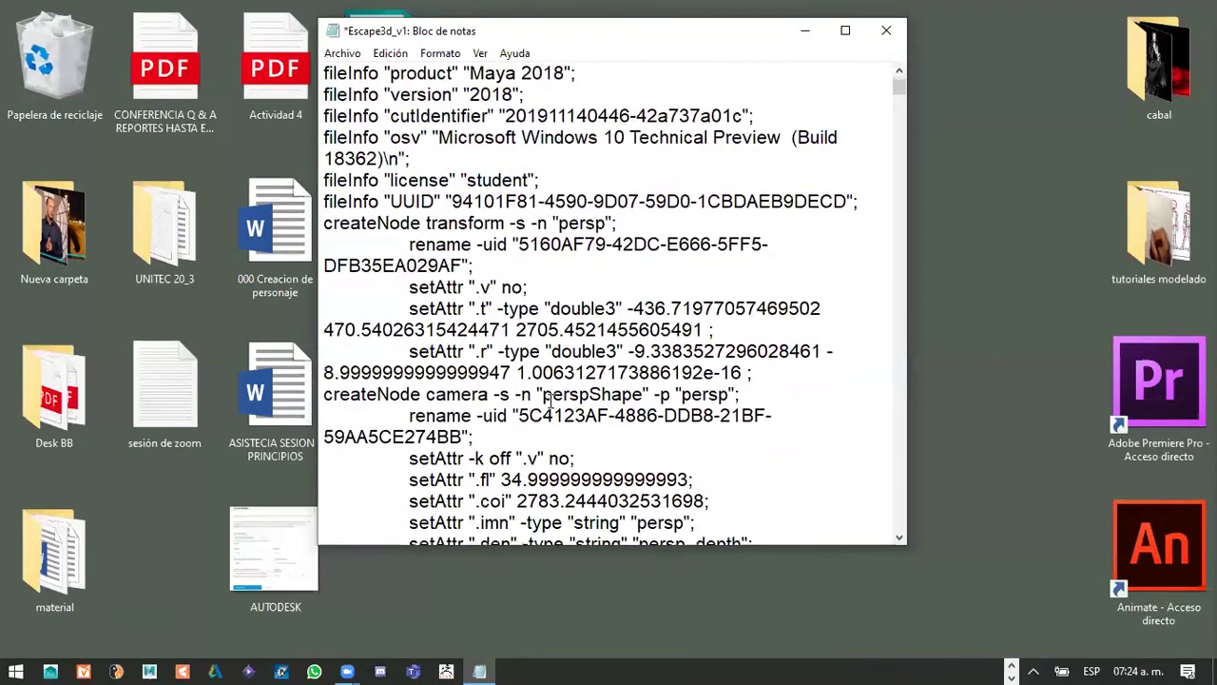
scroll(549, 404, "down", 1)
scroll(550, 400, "down", 1)
scroll(550, 400, "down", 2)
scroll(550, 400, "down", 3)
scroll(550, 399, "down", 9)
scroll(552, 398, "down", 4)
scroll(552, 397, "down", 9)
scroll(553, 398, "down", 4)
scroll(553, 397, "up", 6)
scroll(863, 138, "up", 4)
mouse_move(900, 102)
left_mouse_down()
mouse_move(894, 452)
mouse_move(901, 66)
left_mouse_up()
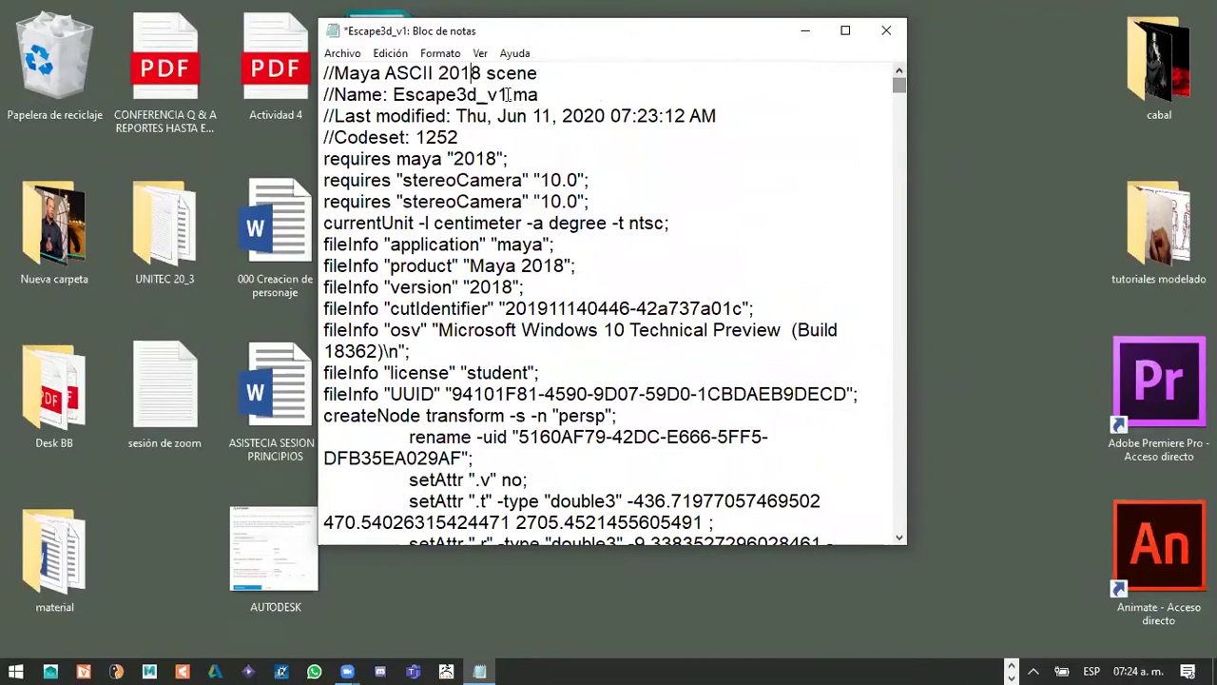
left_click_drag(459, 73, 482, 73)
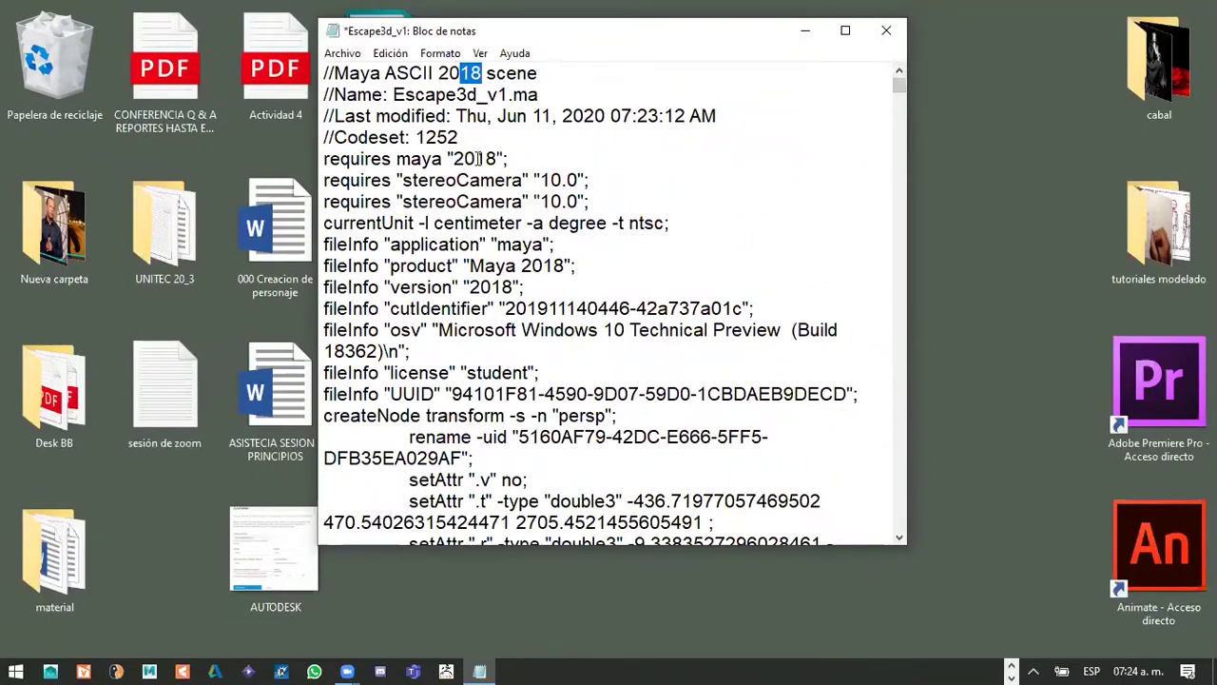
left_click_drag(460, 159, 508, 158)
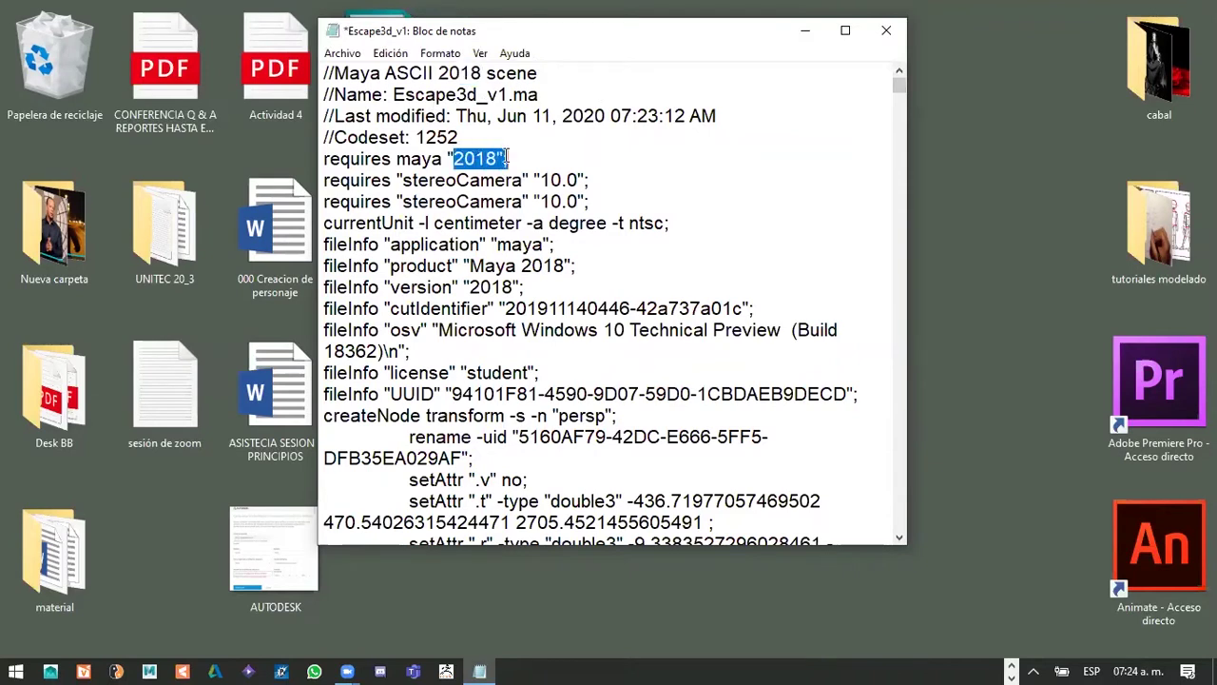
double_click(524, 270)
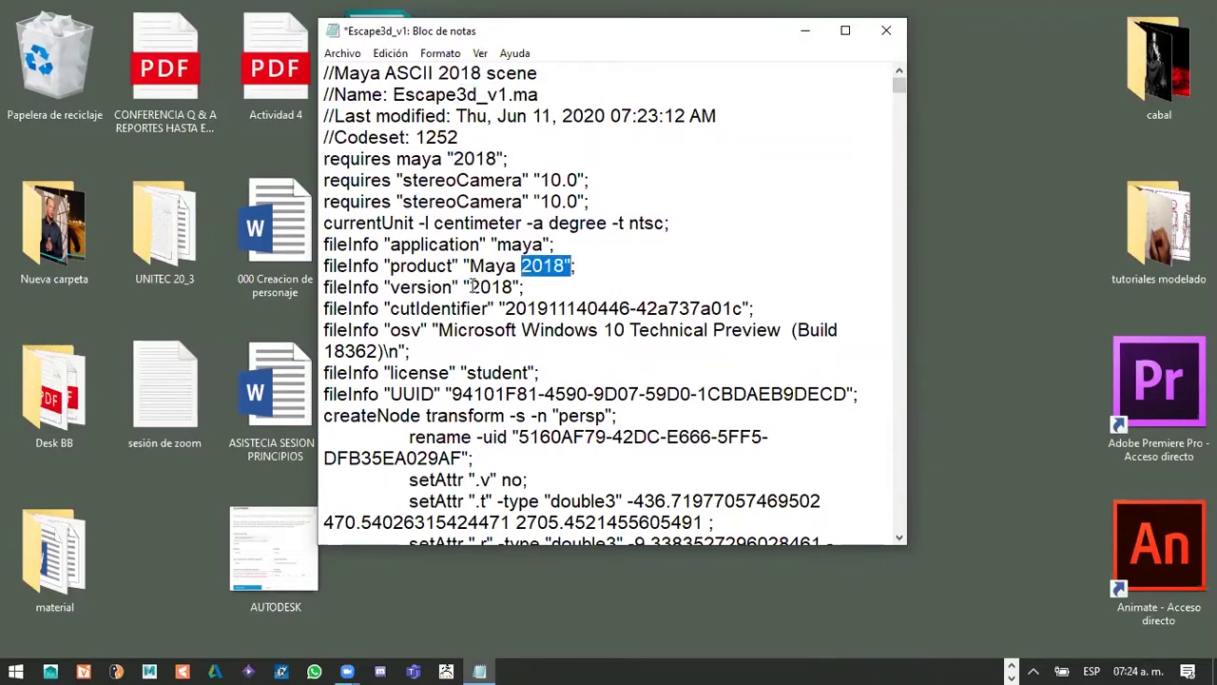
left_click_drag(471, 286, 516, 286)
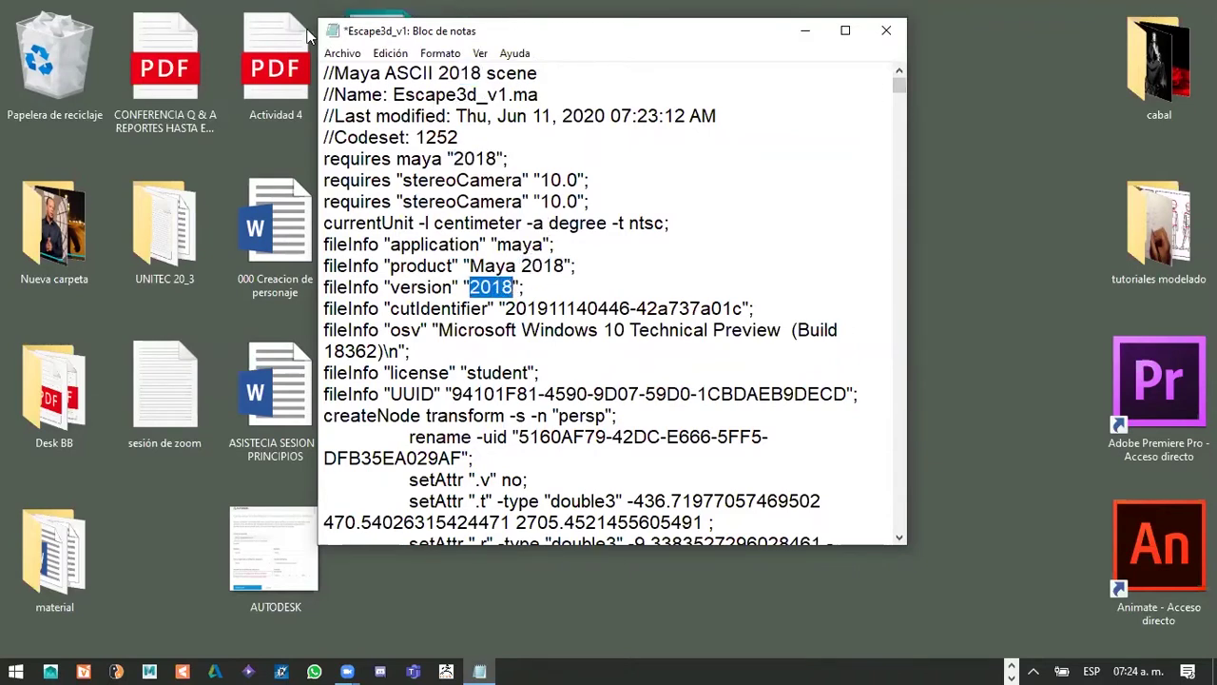
left_click(342, 53)
Save the edited text on the Desktop as Escape3d_v1_2018, keeping the text document type
left_click(379, 155)
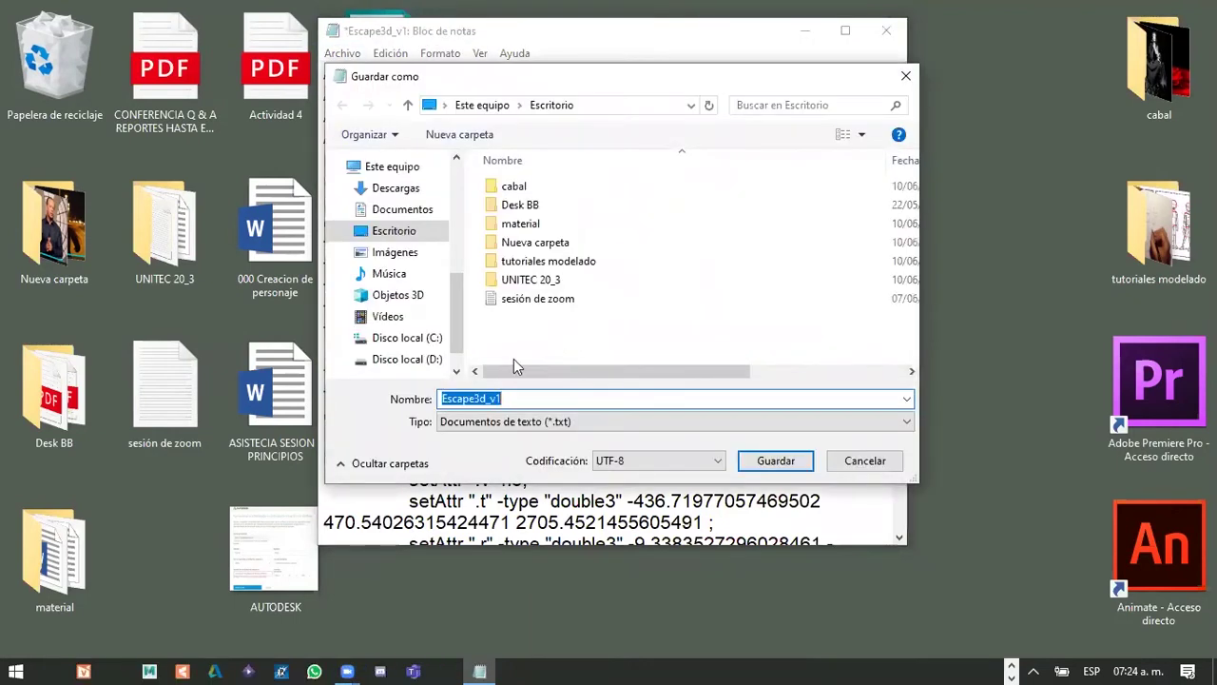
left_click(490, 400)
type("_2018")
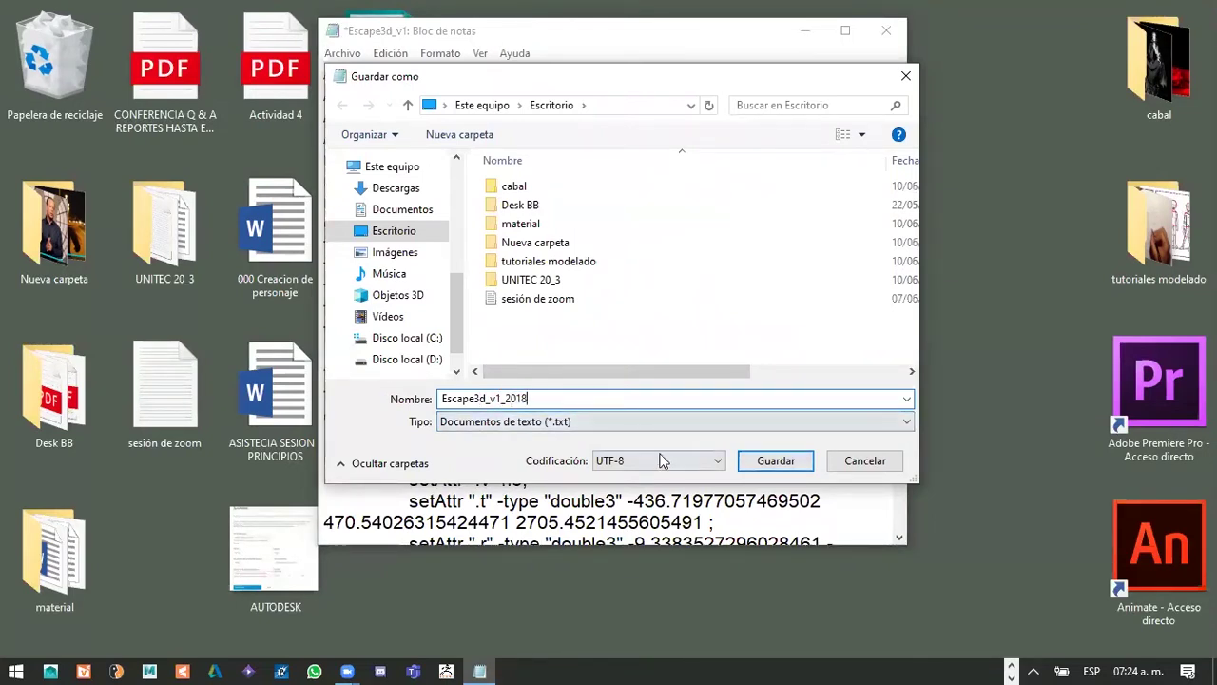
left_click(553, 421)
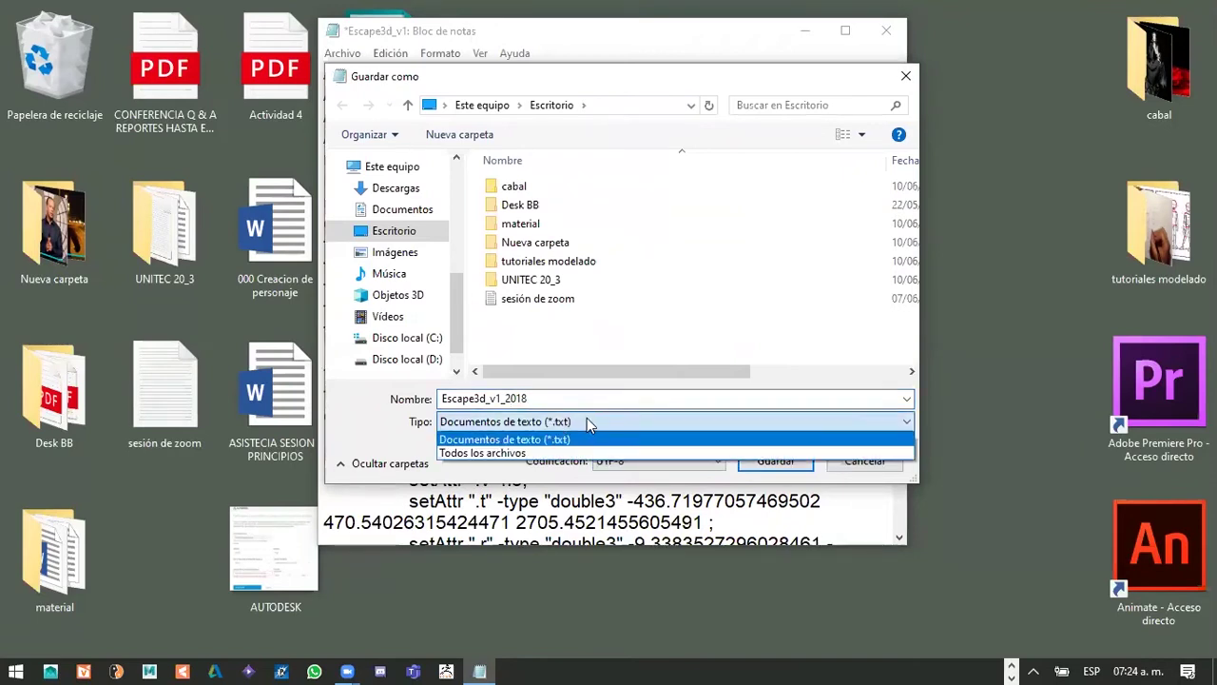
left_click(587, 421)
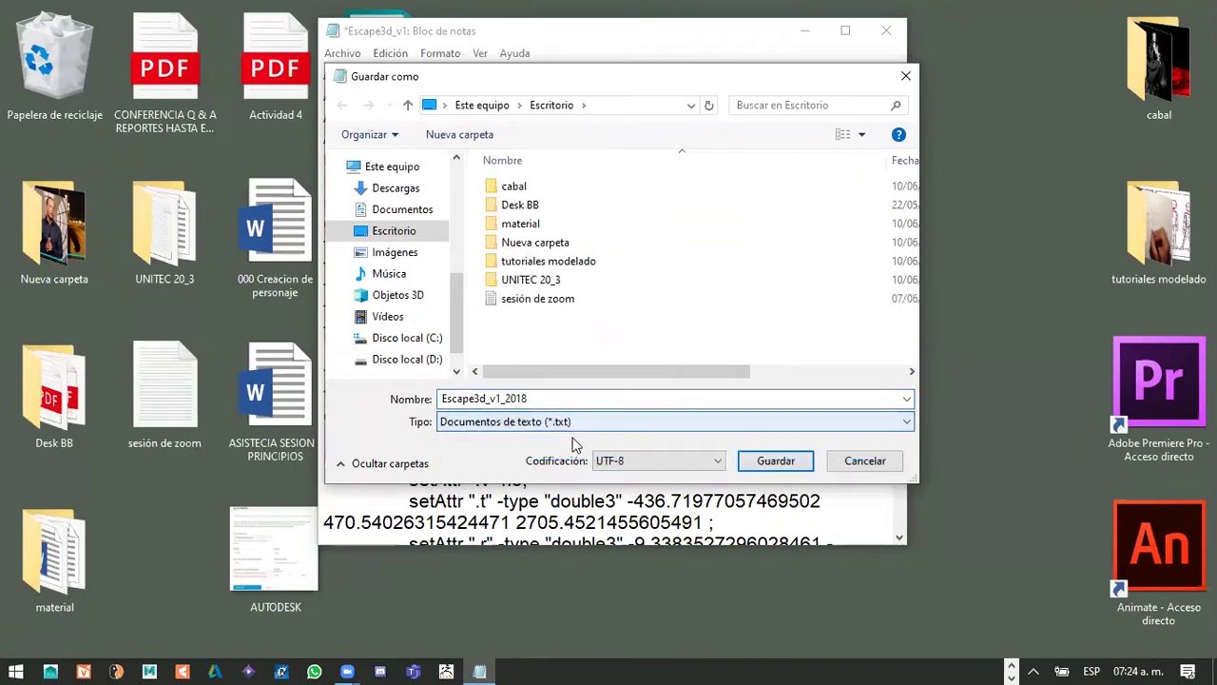
left_click(776, 463)
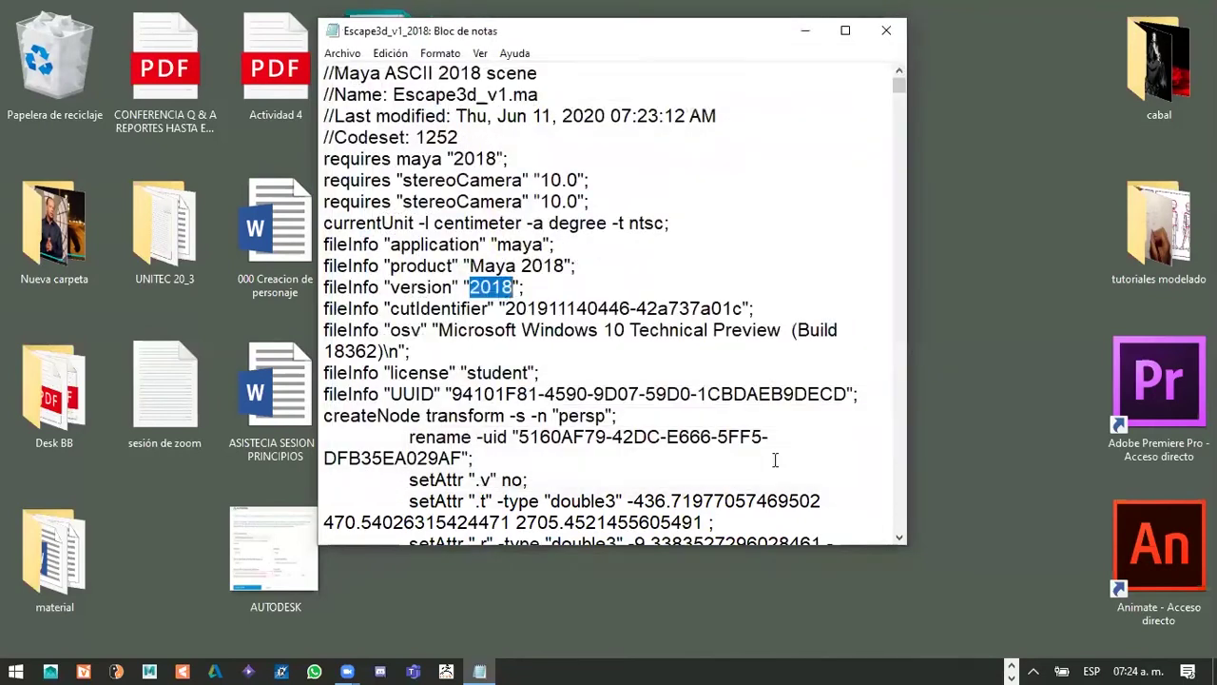
Close Notepad and rename the desktop copy to Escape3d_v1_2018.ma
left_click(885, 31)
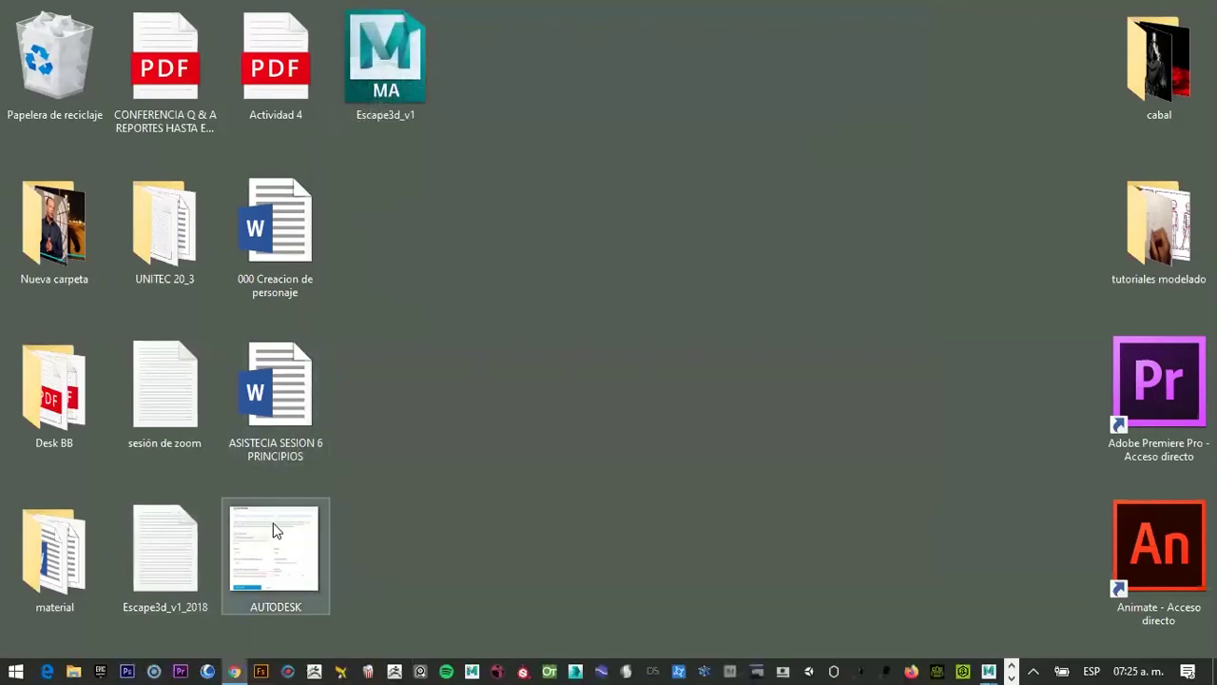
left_click_drag(181, 557, 404, 246)
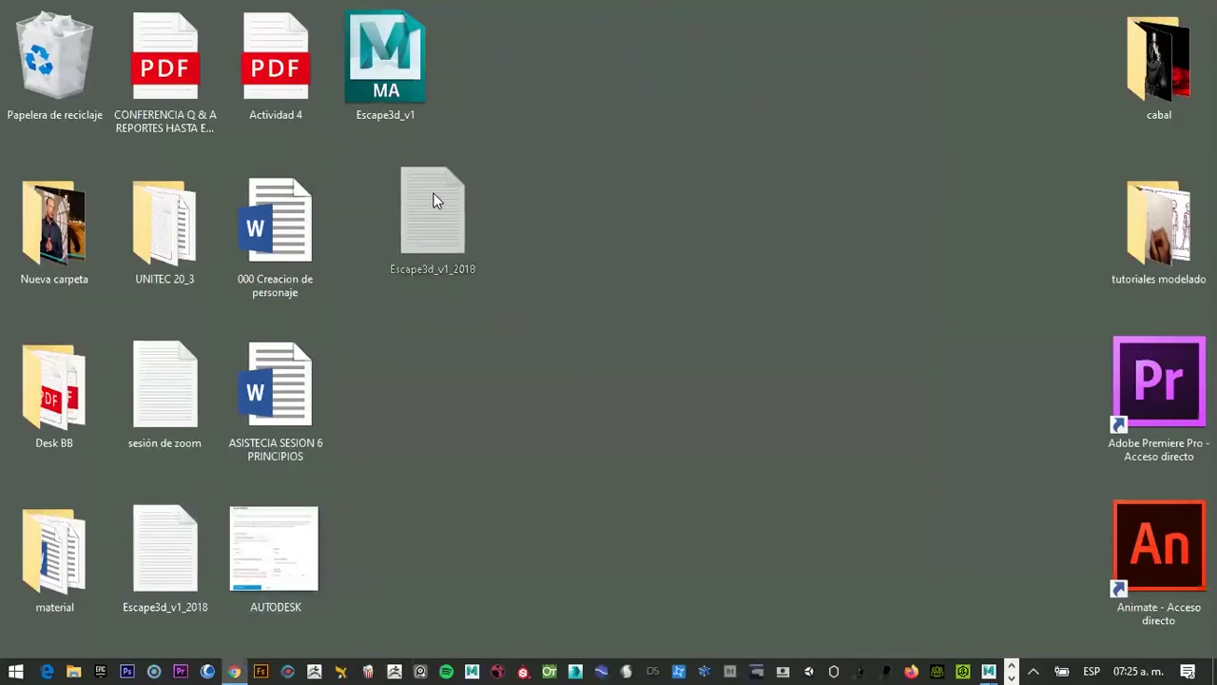
left_click(413, 279)
left_click(428, 280)
type(".ma")
key("Return")
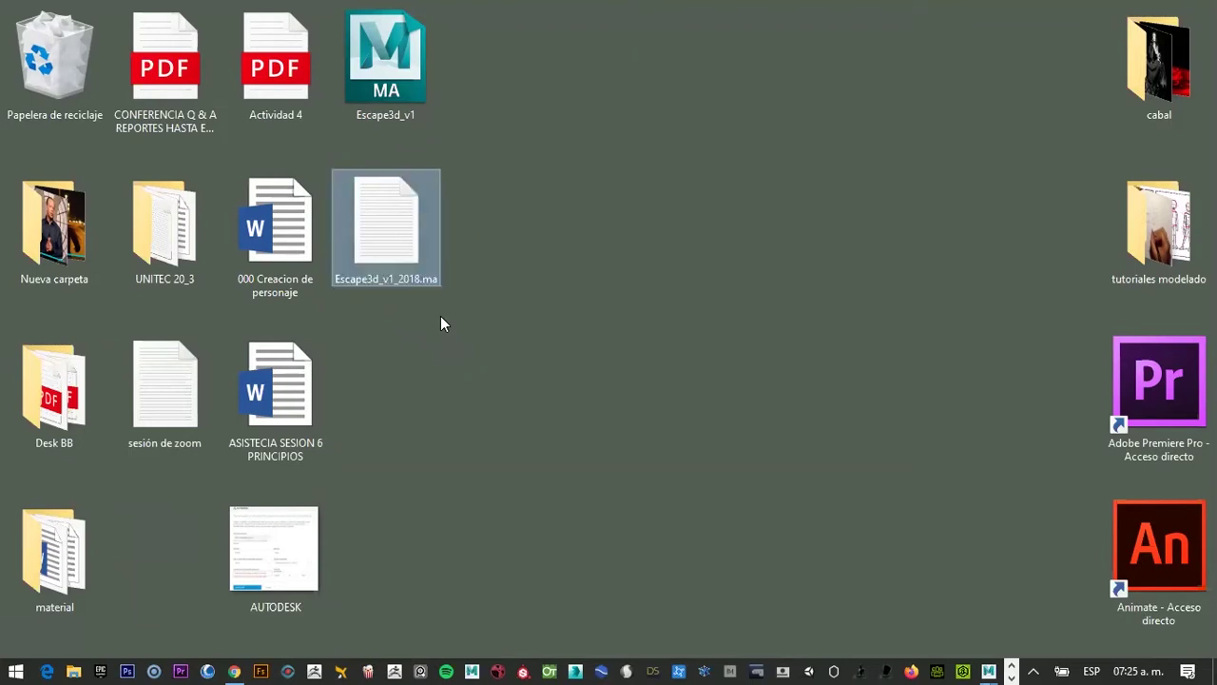
Open the Propiedades window for Escape3d_v1_2018.ma
left_click(486, 274)
right_click(400, 252)
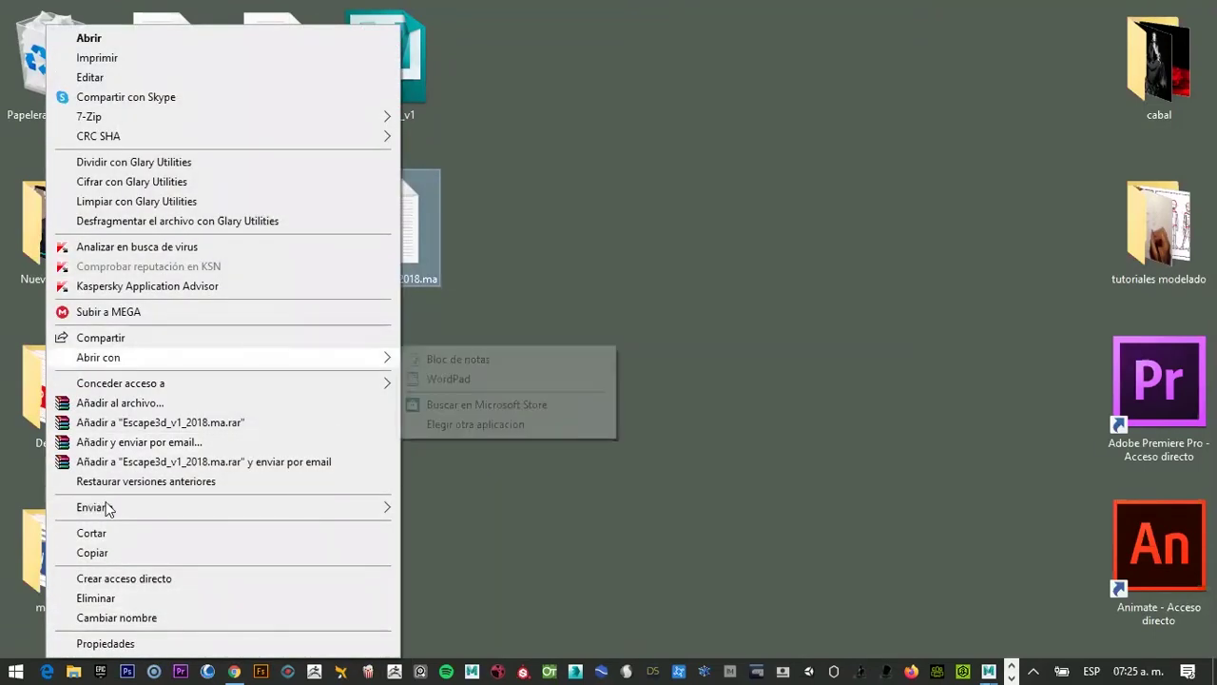
left_click(114, 643)
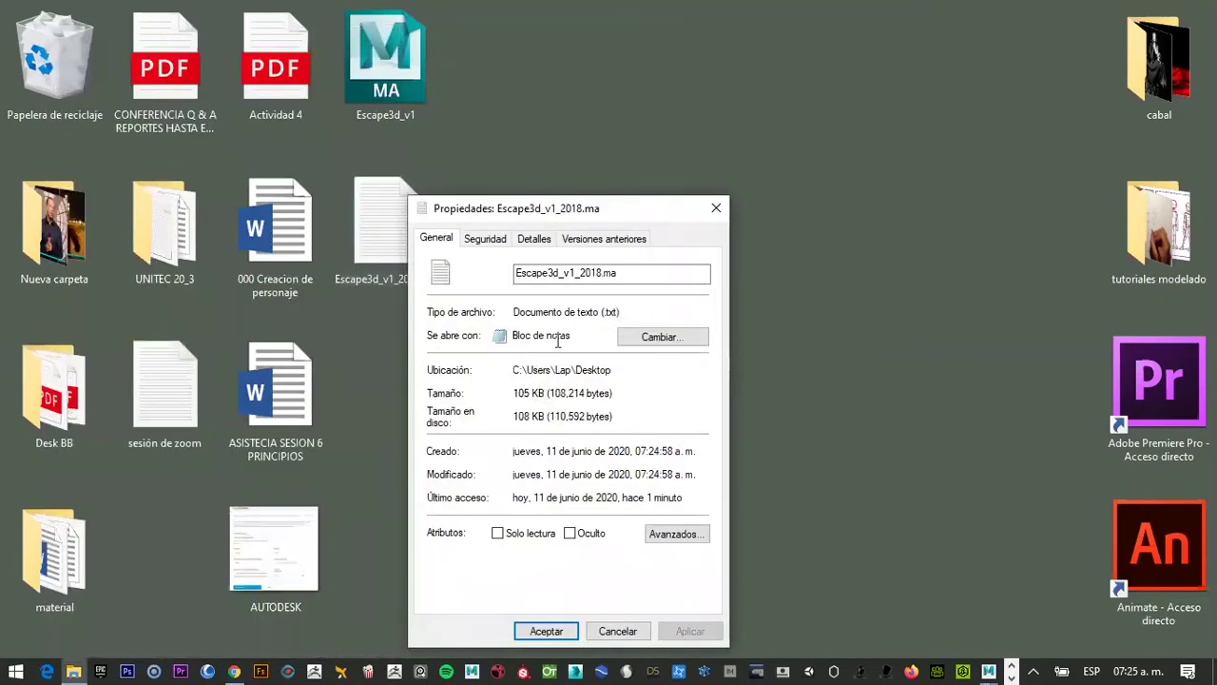
left_click(616, 272)
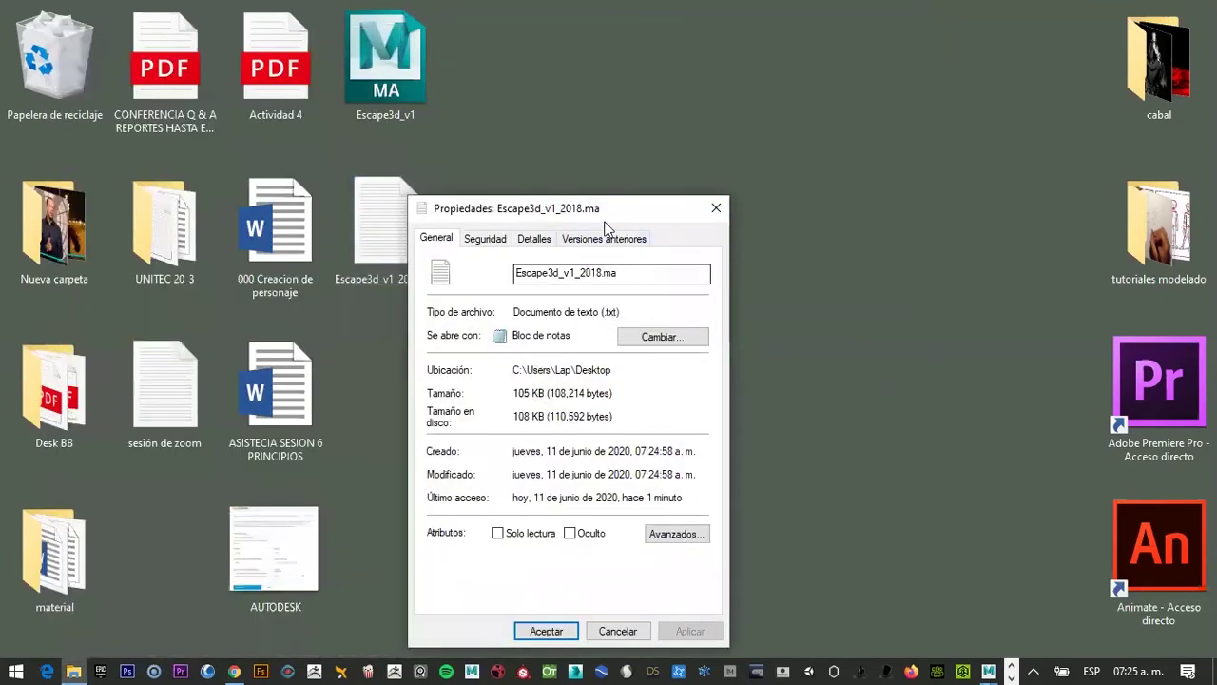
left_click_drag(609, 207, 638, 119)
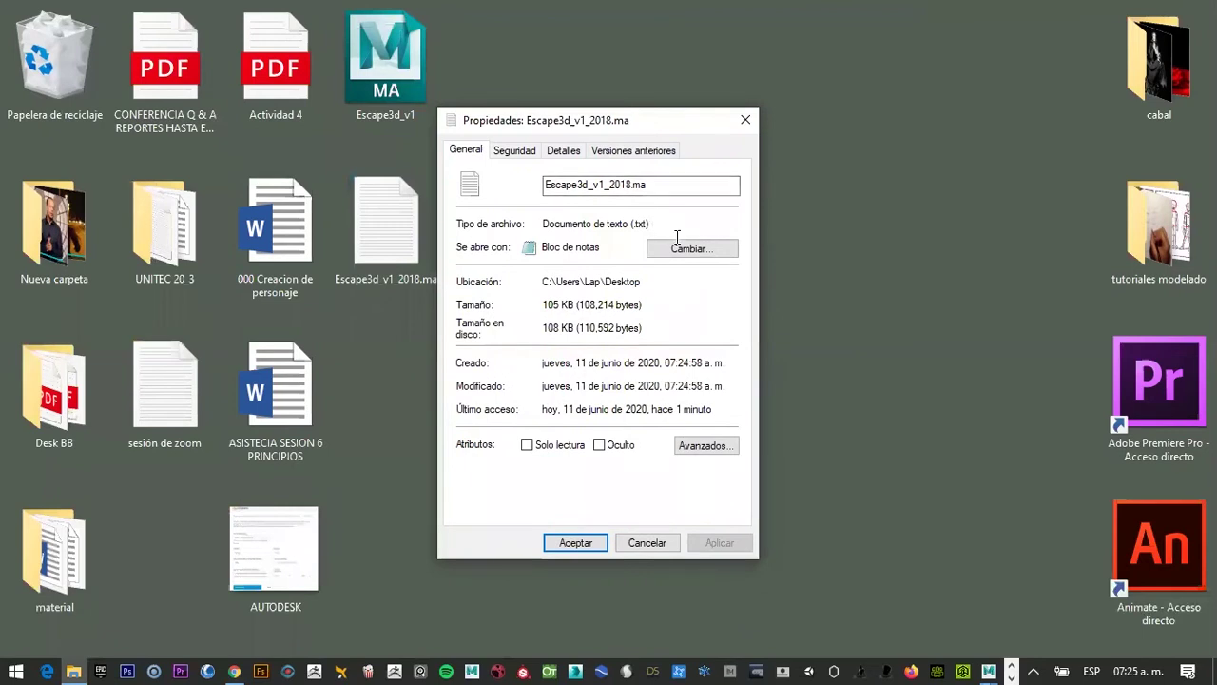
left_click(692, 250)
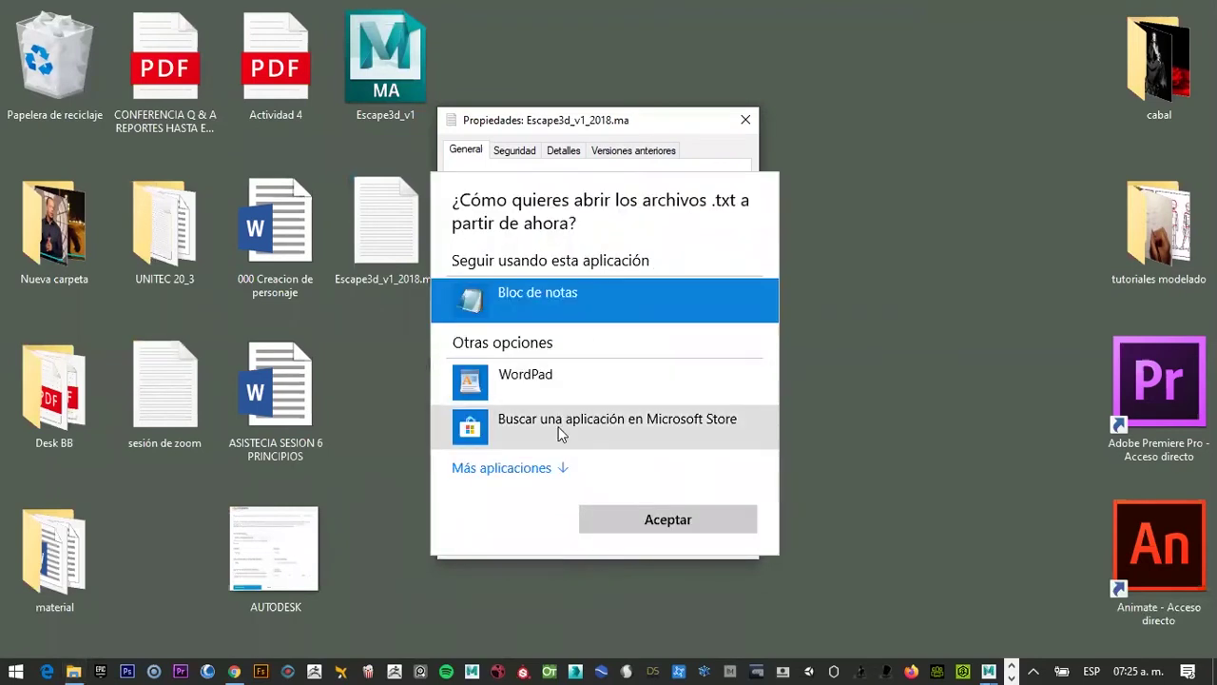
left_click(499, 466)
scroll(617, 390, "down", 2)
scroll(635, 416, "down", 3)
scroll(635, 416, "down", 3)
scroll(633, 413, "down", 2)
scroll(633, 412, "down", 2)
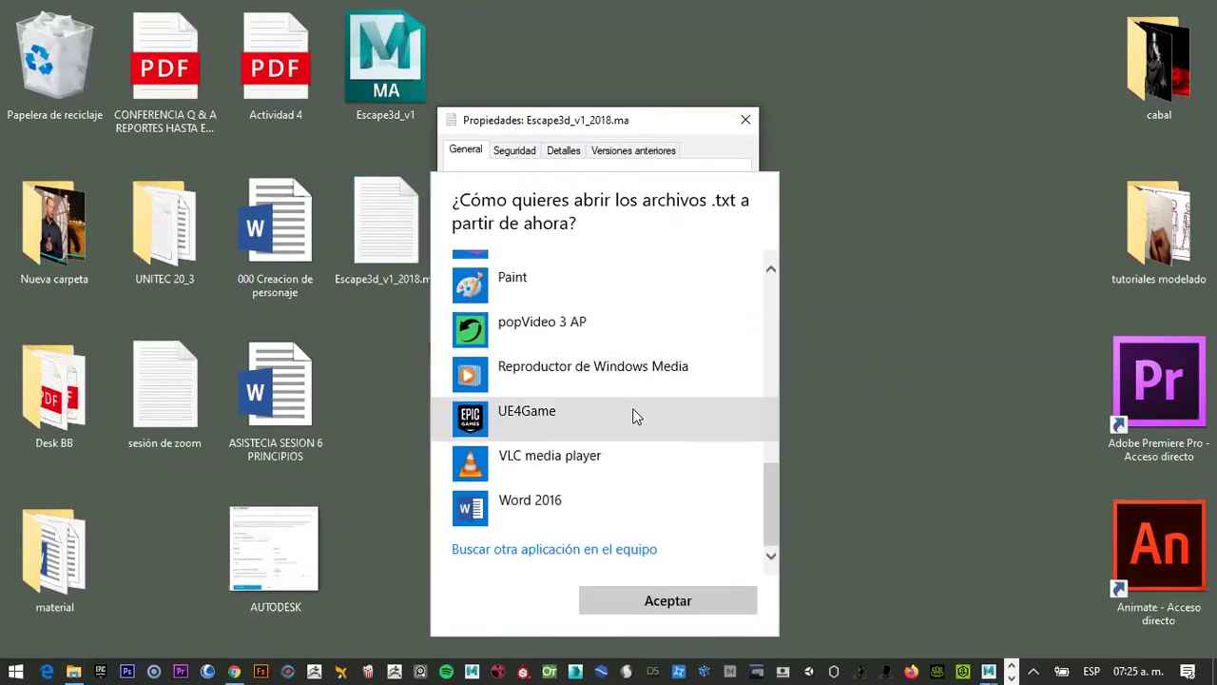
left_click(587, 551)
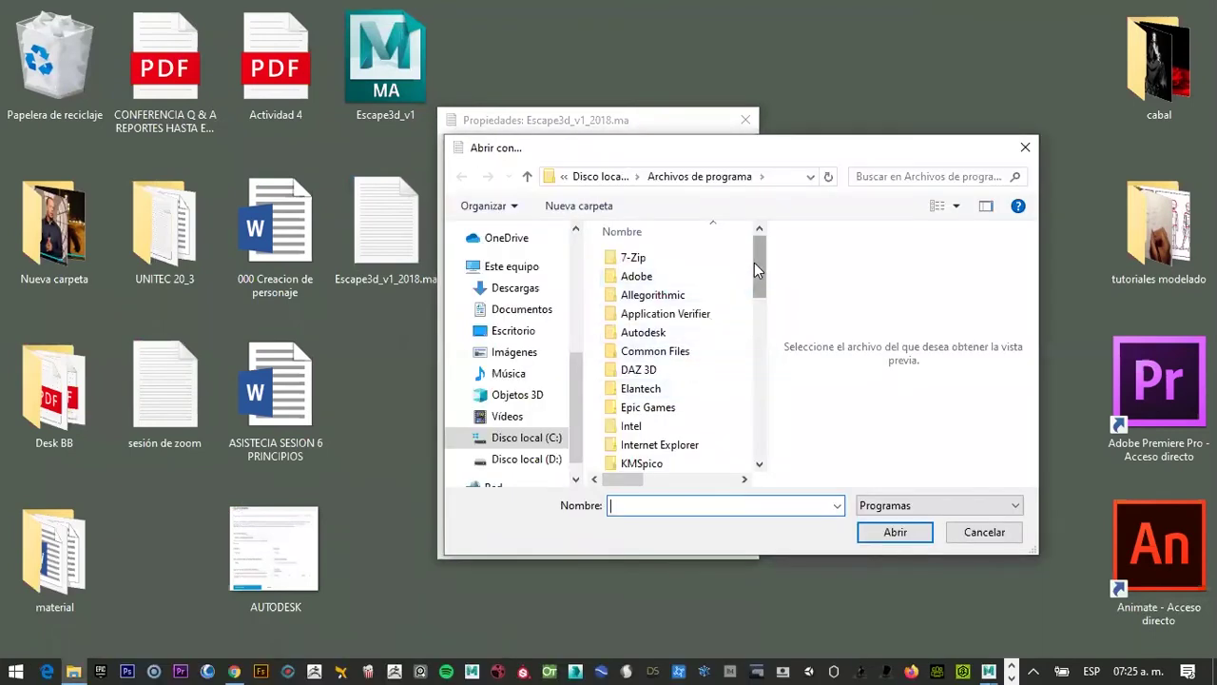
double_click(651, 333)
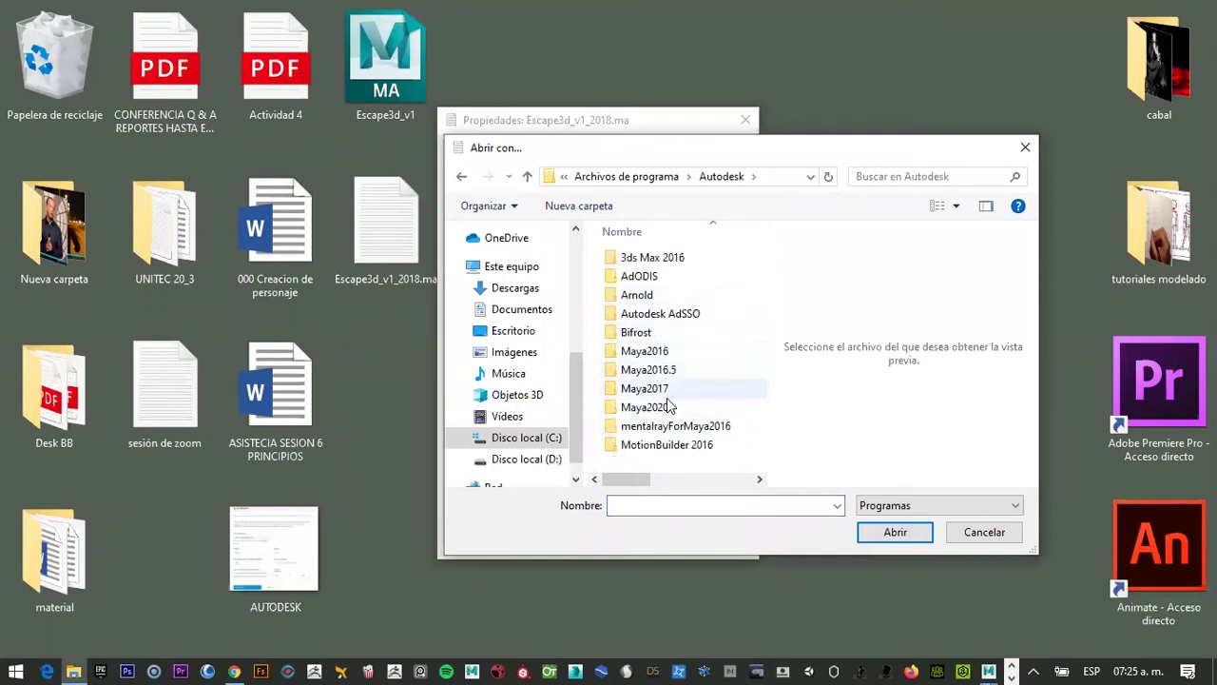
left_click(663, 411)
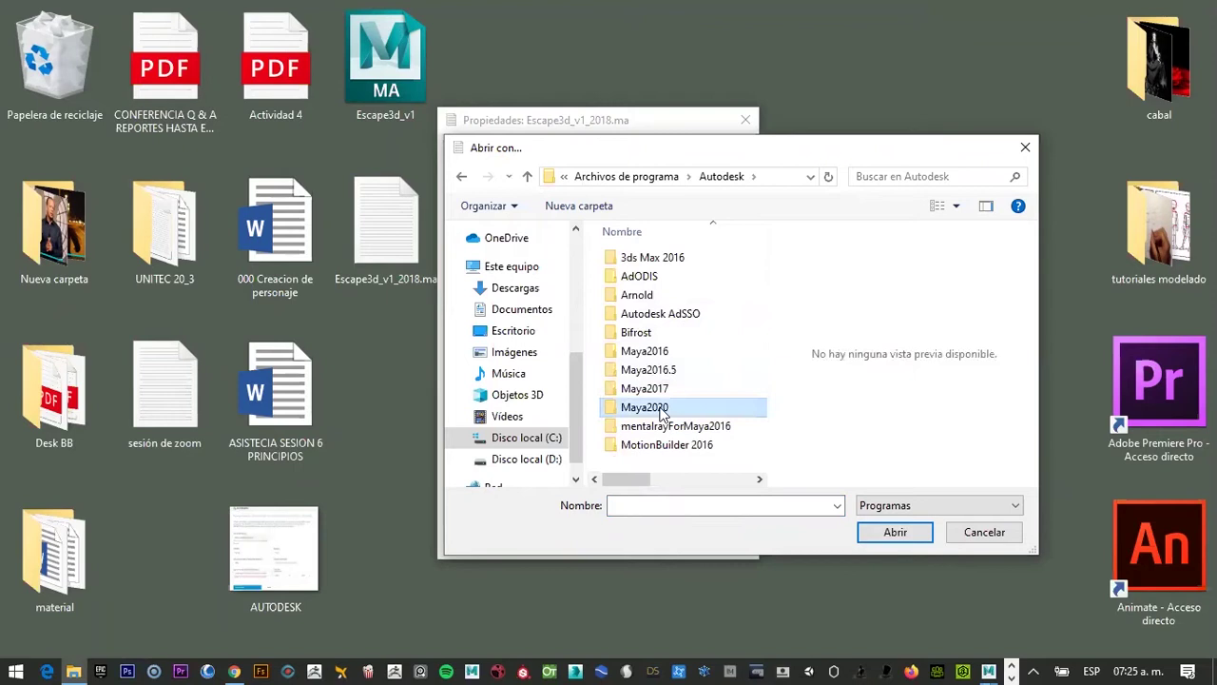
double_click(662, 411)
mouse_move(763, 256)
left_mouse_down()
mouse_move(759, 451)
mouse_move(765, 271)
left_mouse_up()
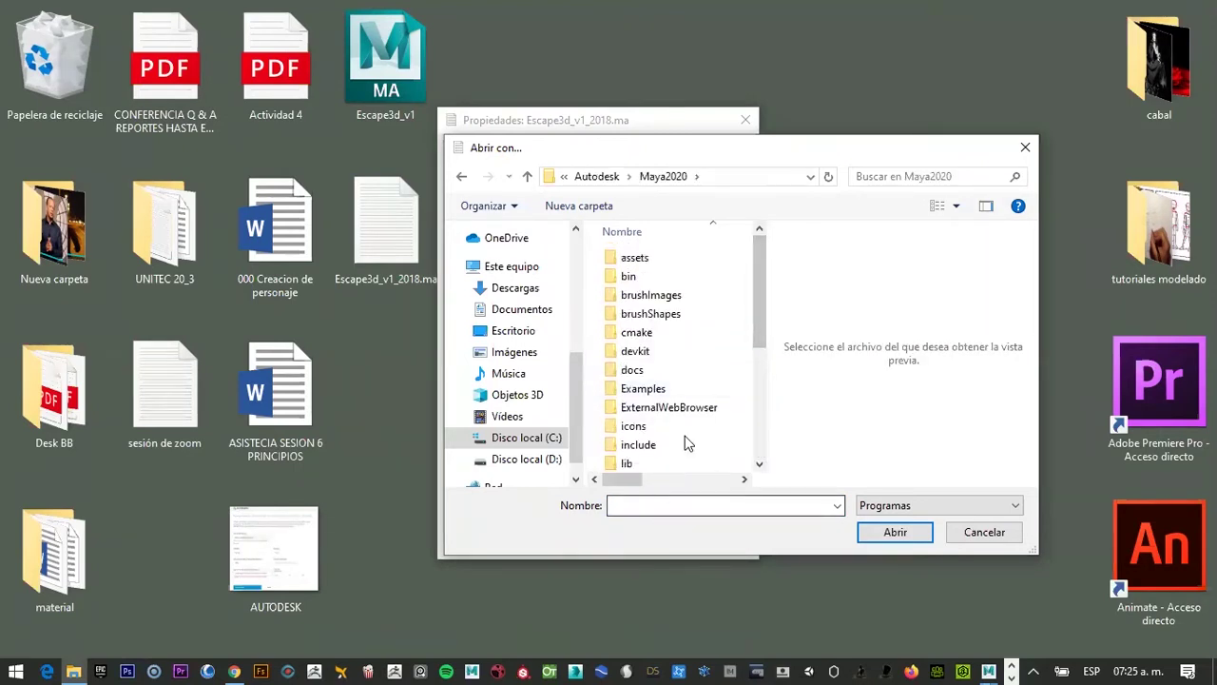
scroll(688, 444, "down", 5)
scroll(697, 418, "up", 5)
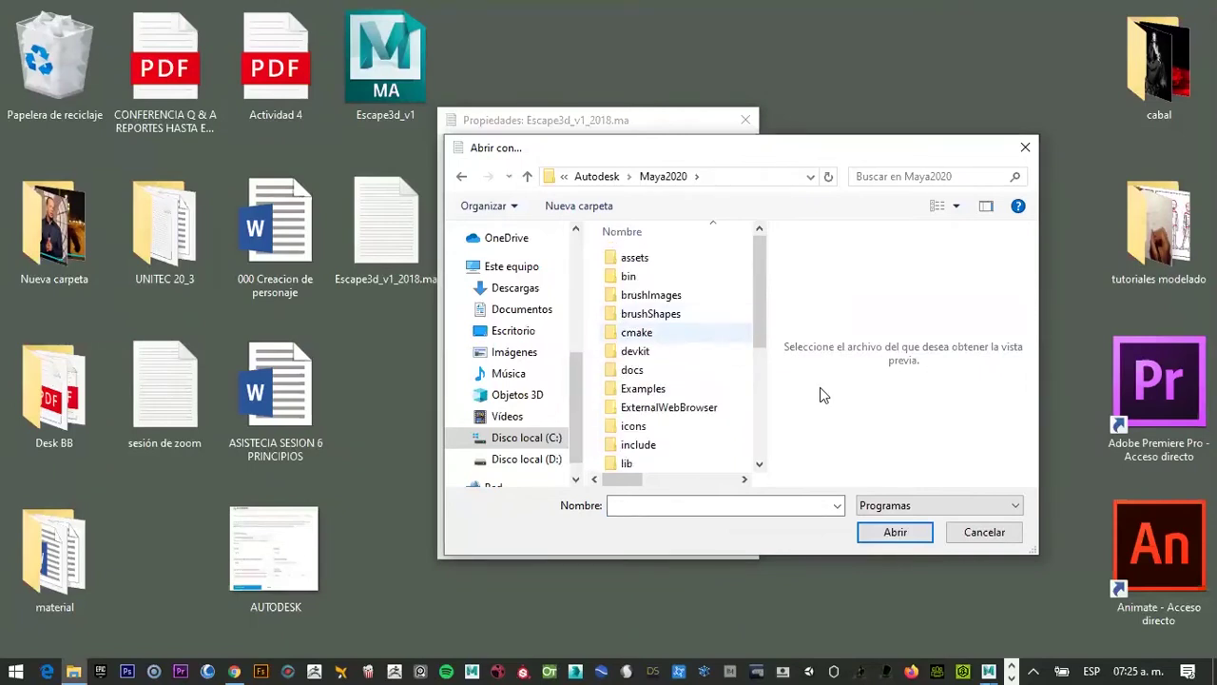
left_click(987, 532)
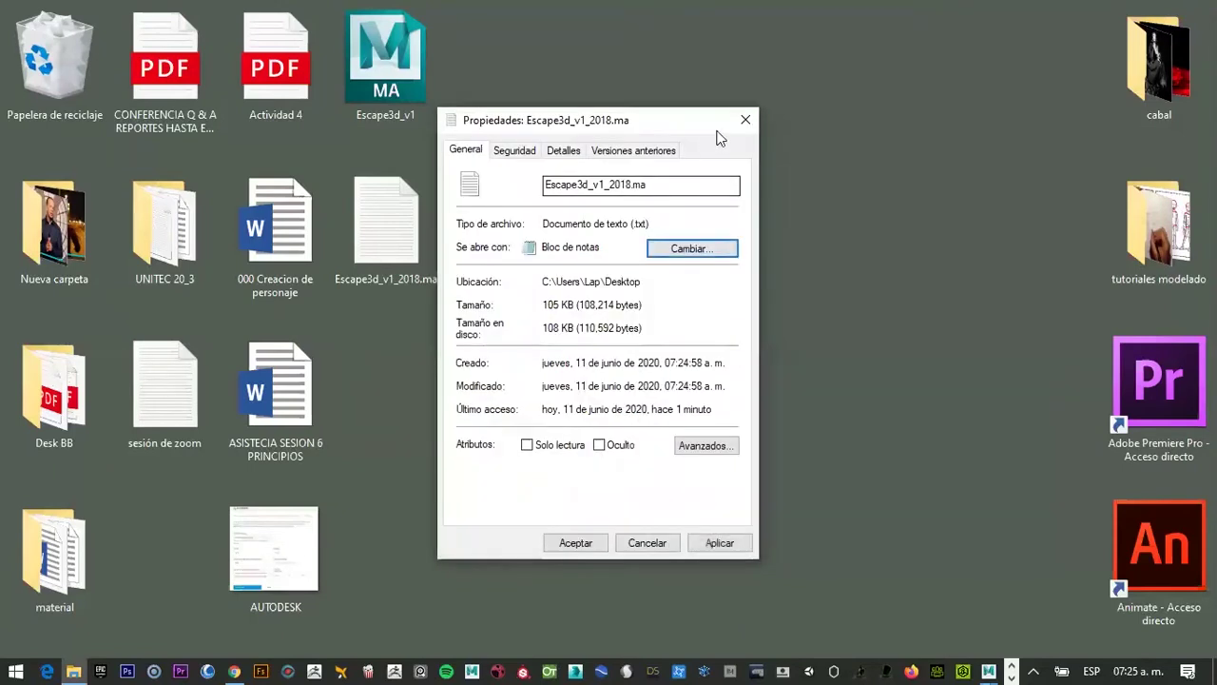
Return to Maya and list All Files on the Desktop in the Open Scene dialog
left_click(745, 120)
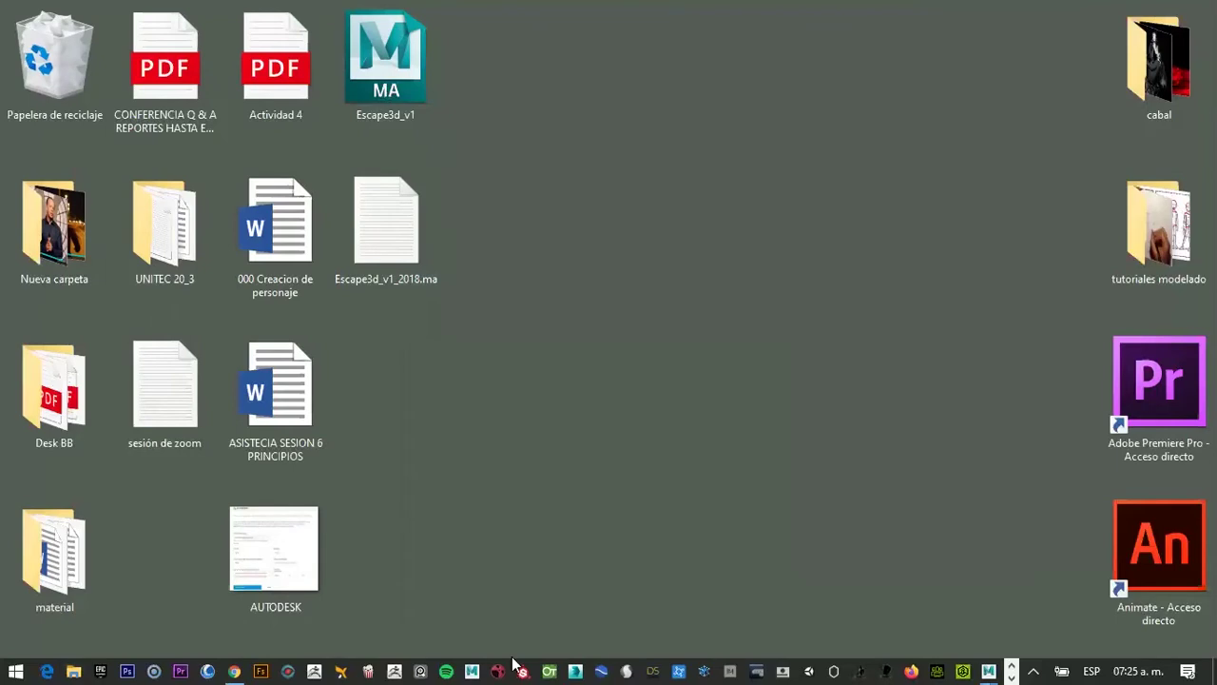
key("alt+Tab")
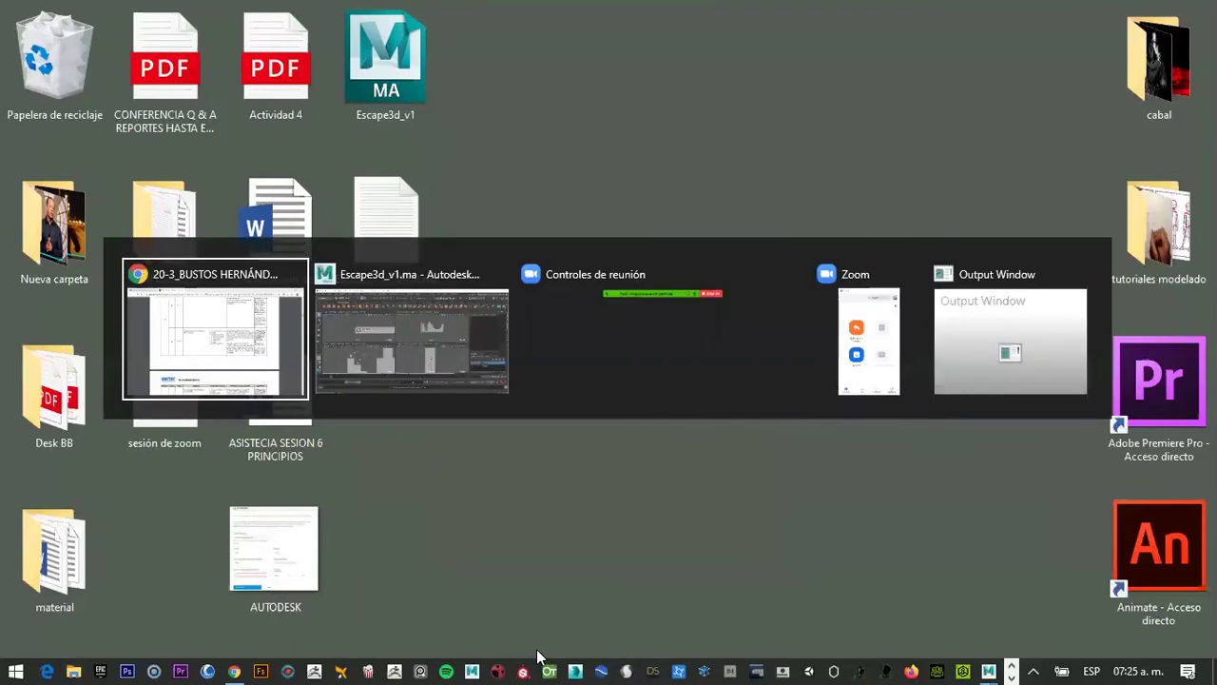
key("alt+Tab")
key("alt+Tab")
key("alt+Tab")
key("alt+Tab")
key("alt+Tab")
key("alt+Tab")
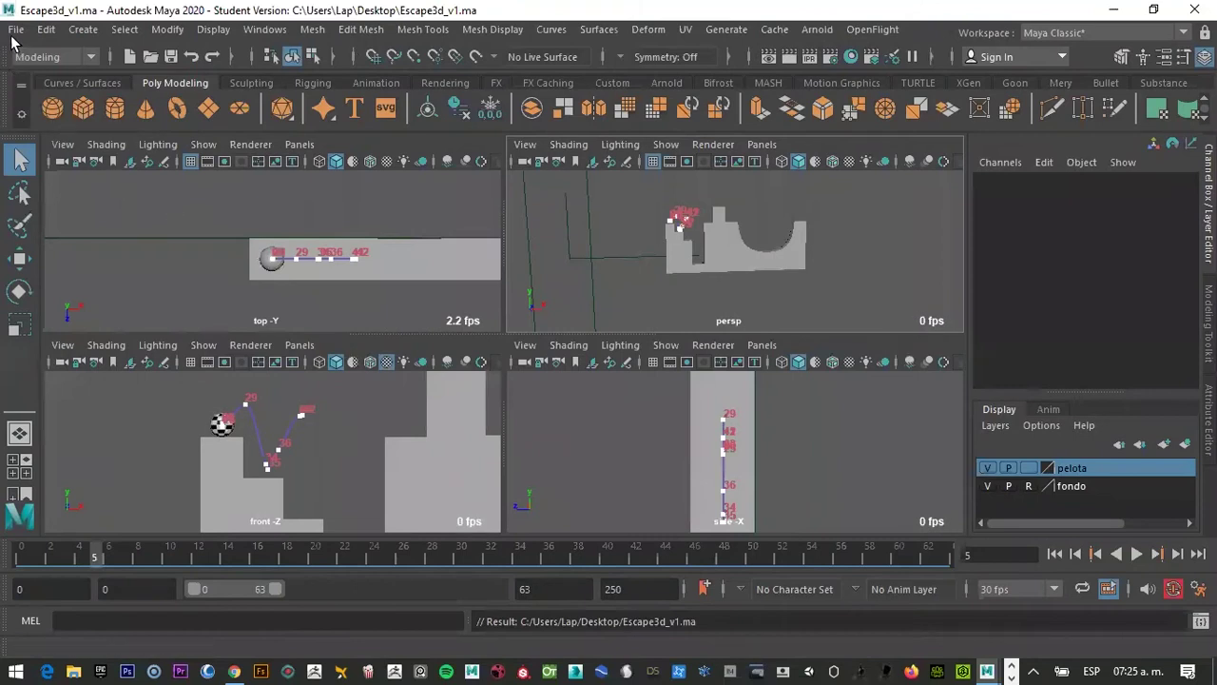
left_click(16, 29)
left_click(42, 81)
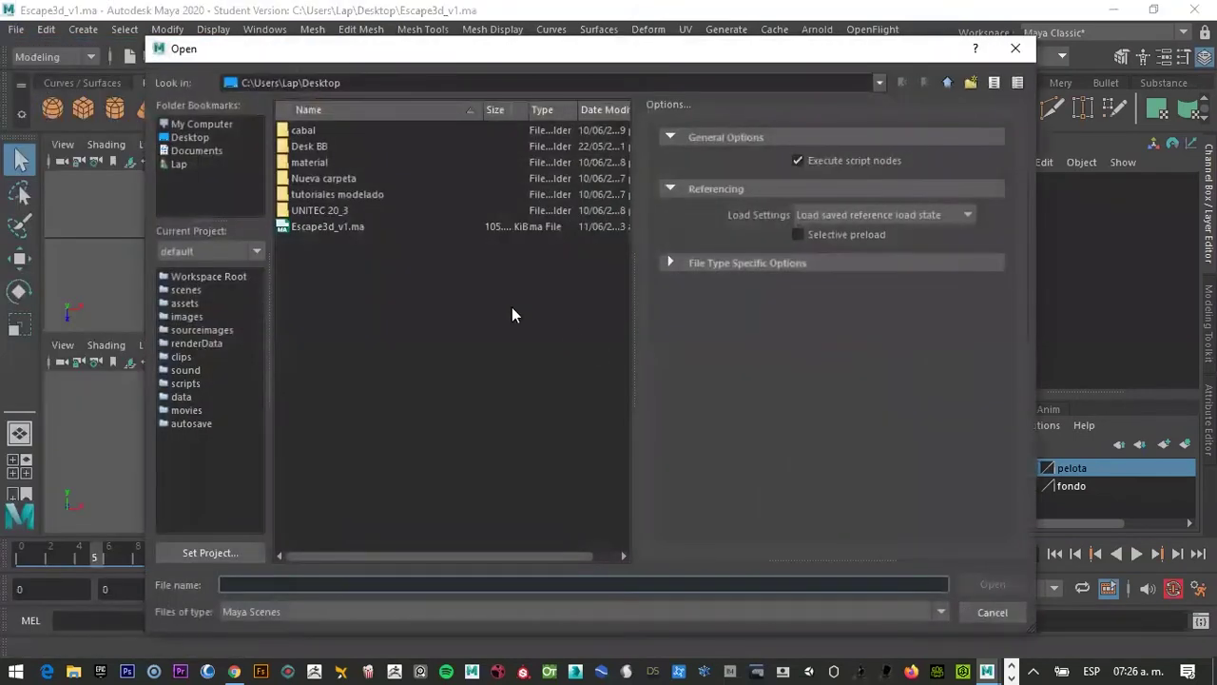
left_click(377, 612)
left_click(290, 665)
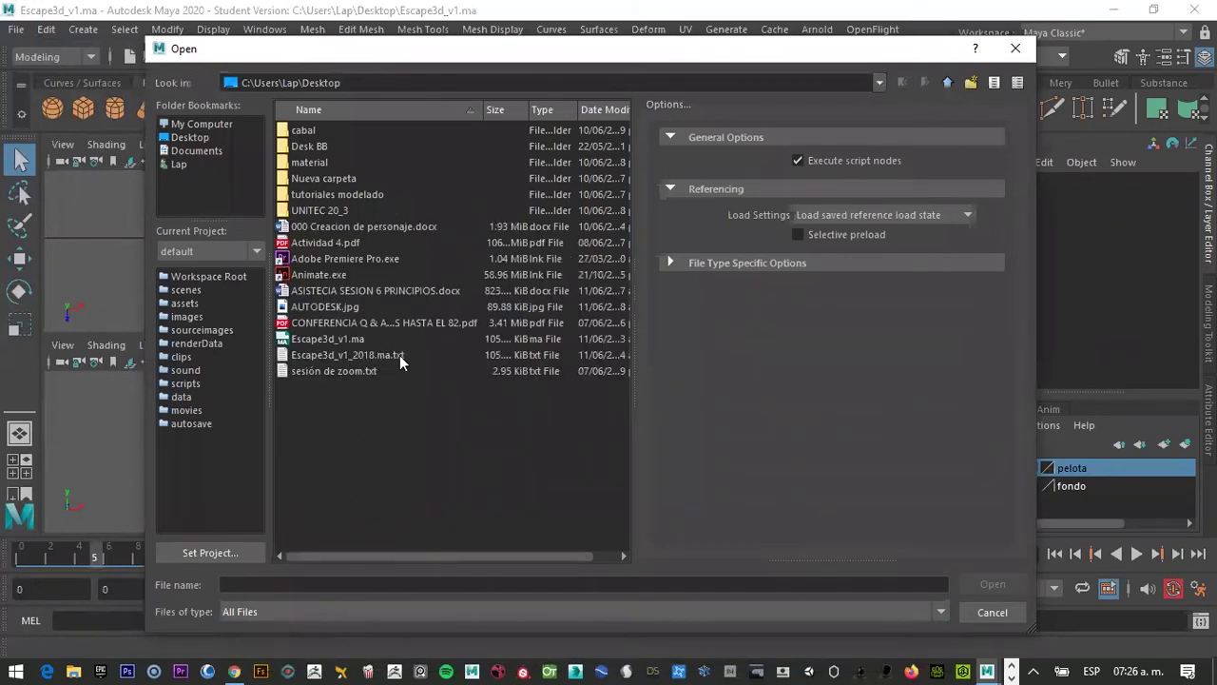
Rename Escape3d_v1_2018.ma.txt to Escape3d_v1_2018.ma
left_click(398, 355)
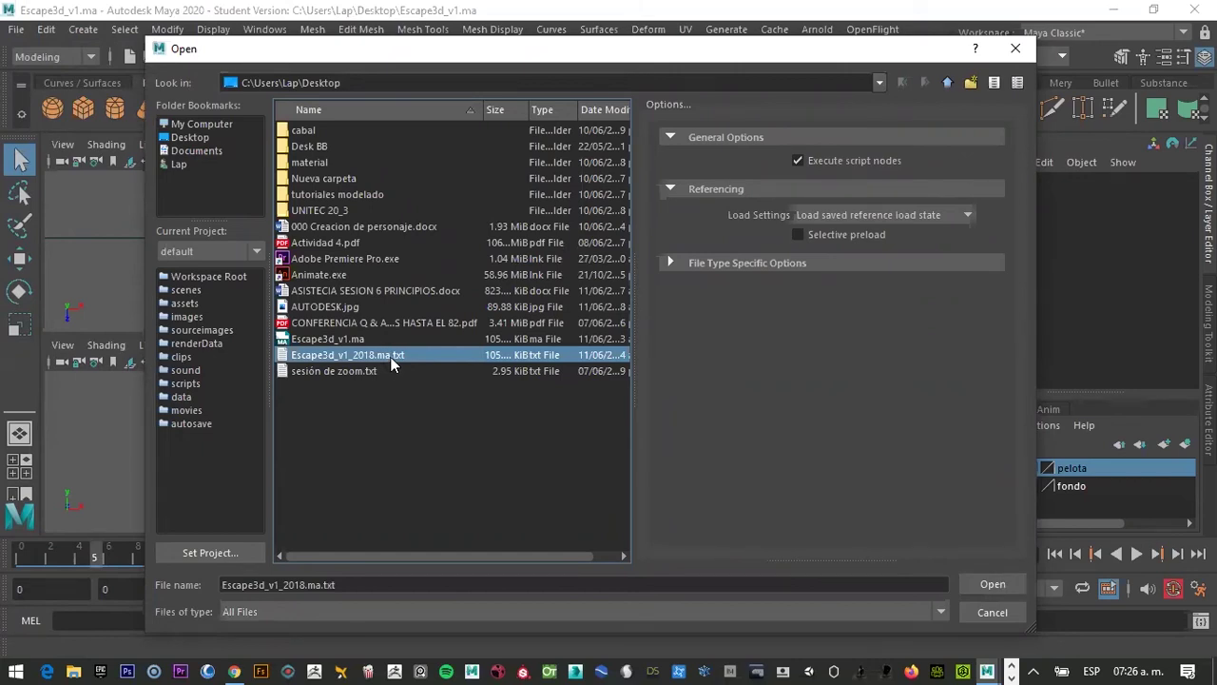
right_click(398, 354)
left_click(422, 373)
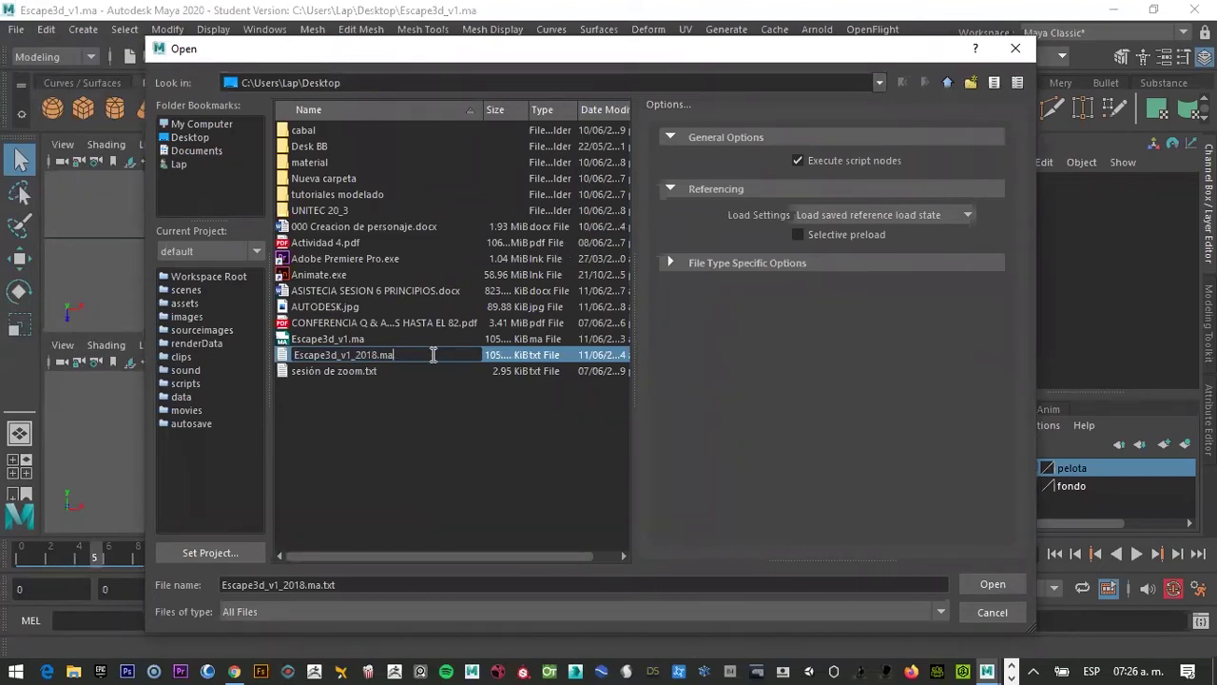
key("Return")
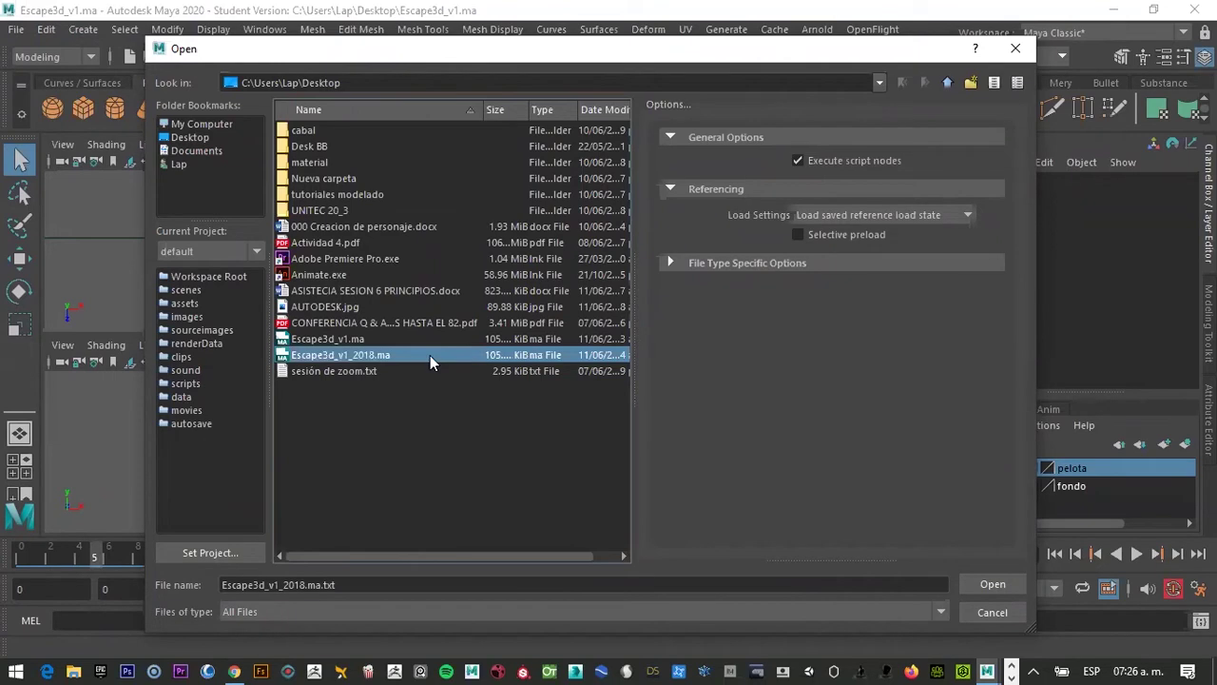
Open Escape3d_v1_2018.ma past the Student Version warning and play the ball animation, stopping at frame 6
left_click(983, 585)
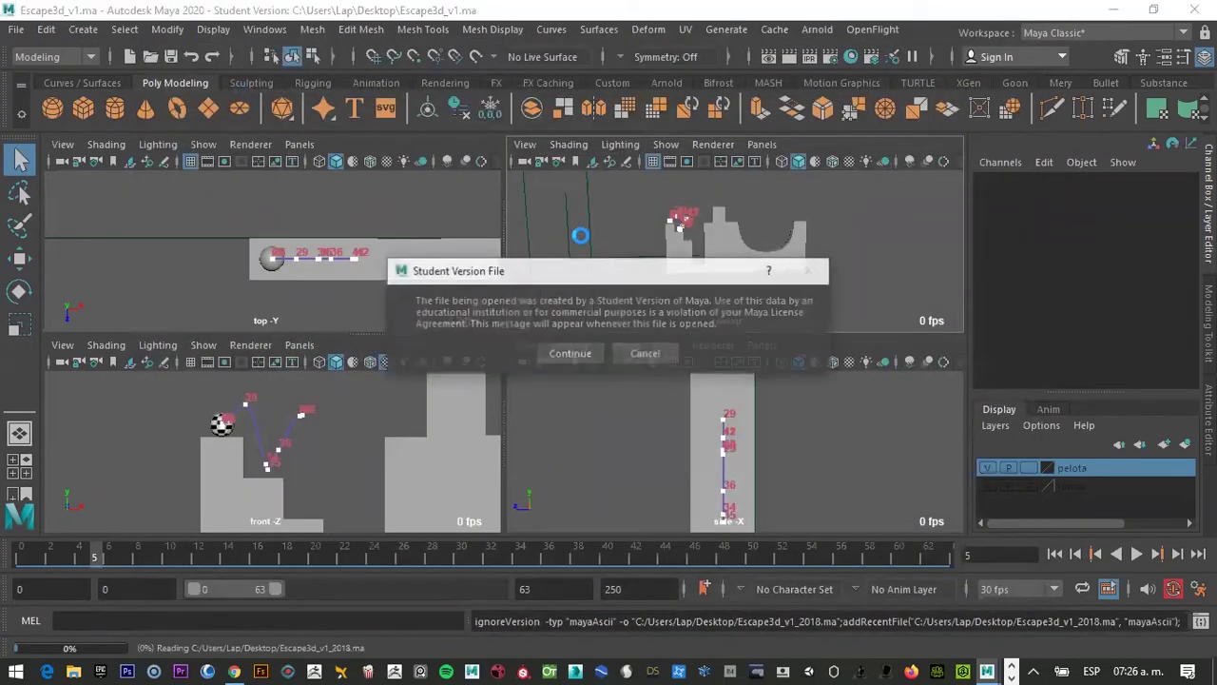
left_click(570, 353)
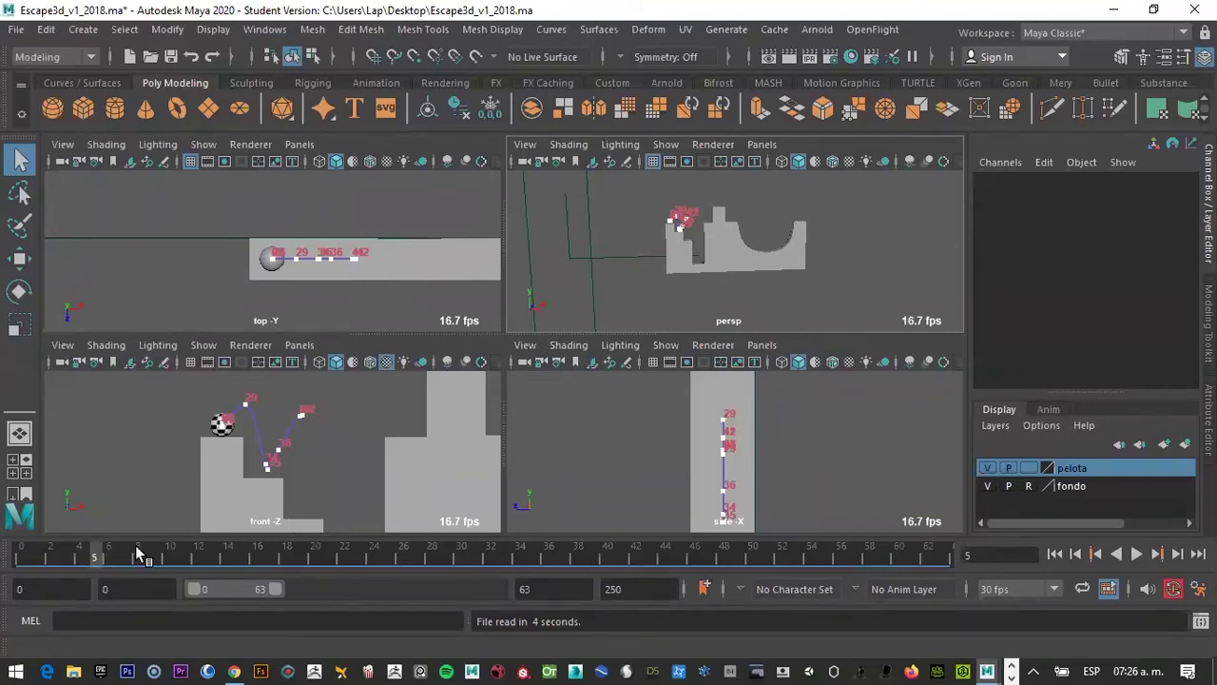
left_click_drag(82, 550, 33, 539)
key("Escape")
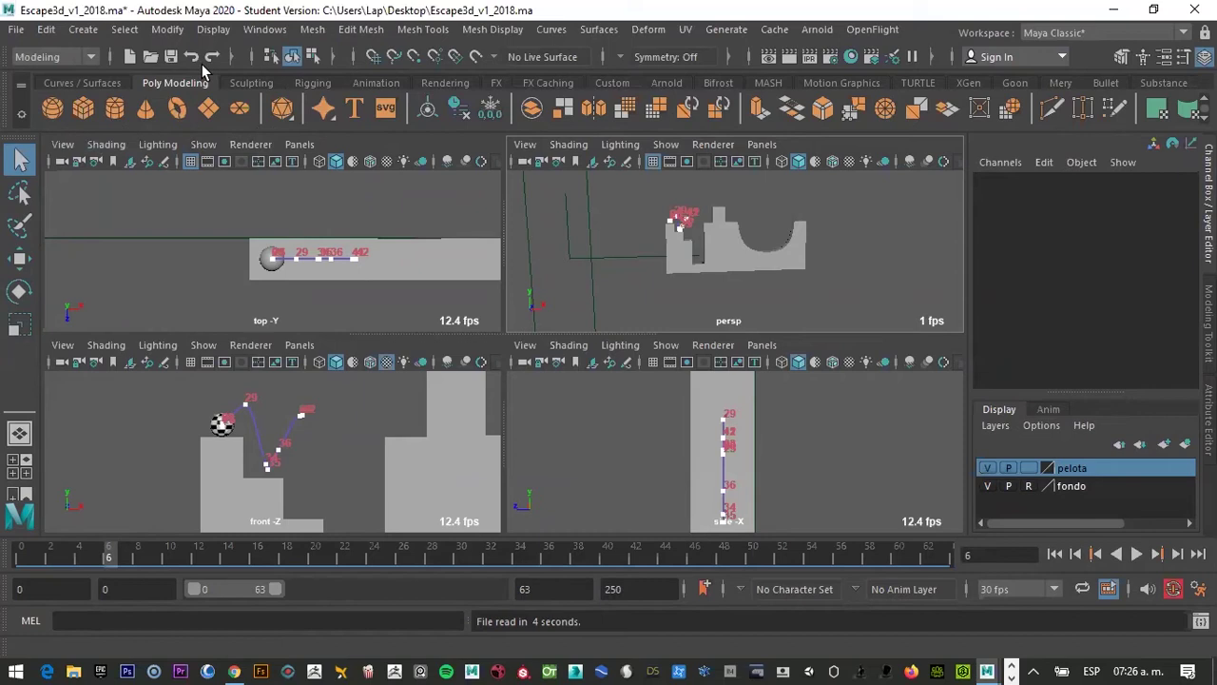
left_click(87, 57)
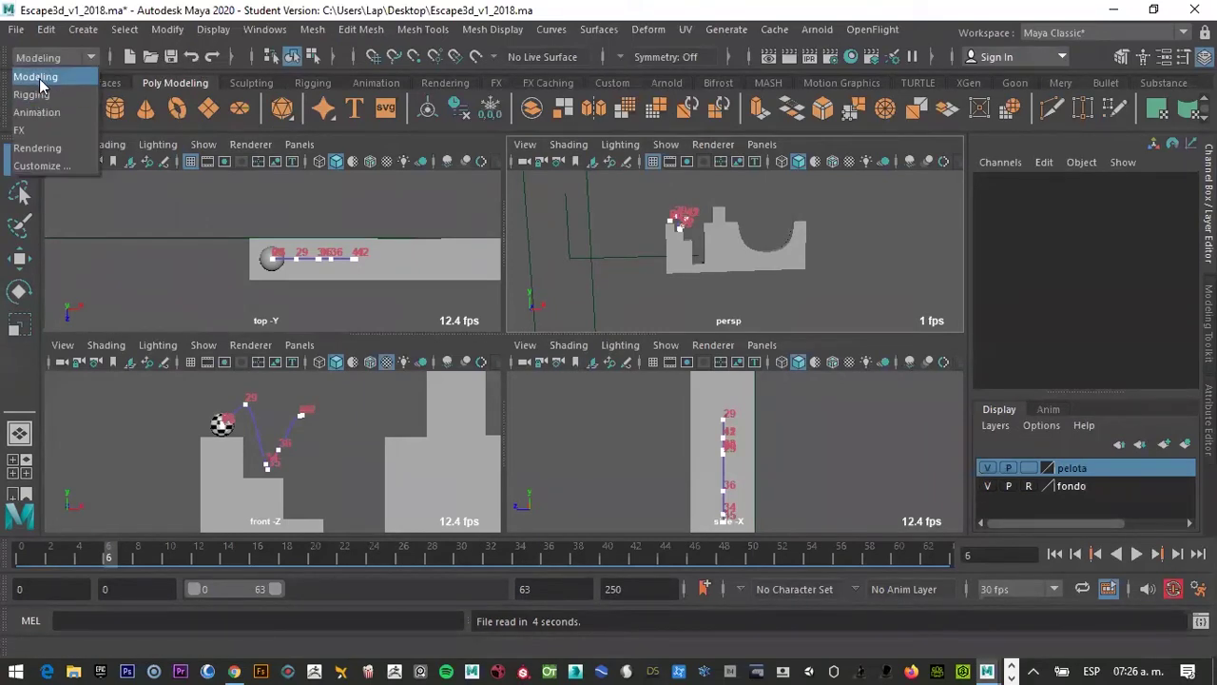
Browse the Select, Display and Windows menus
left_click(19, 34)
left_click(125, 29)
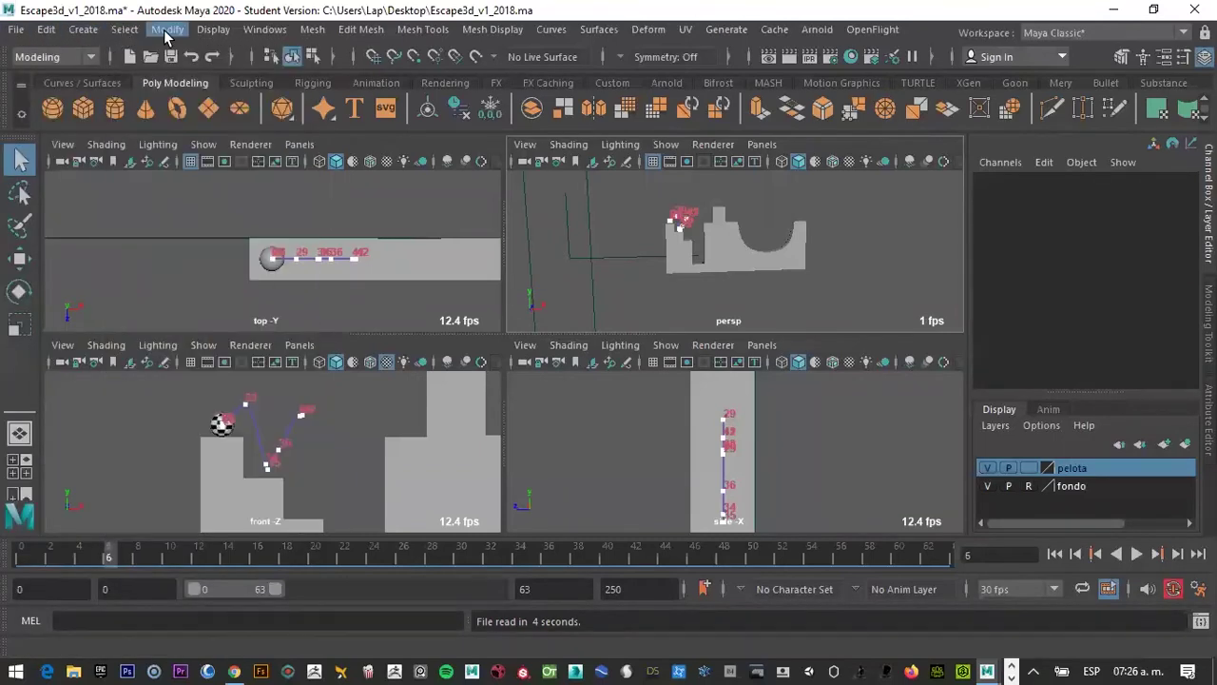
left_click(264, 34)
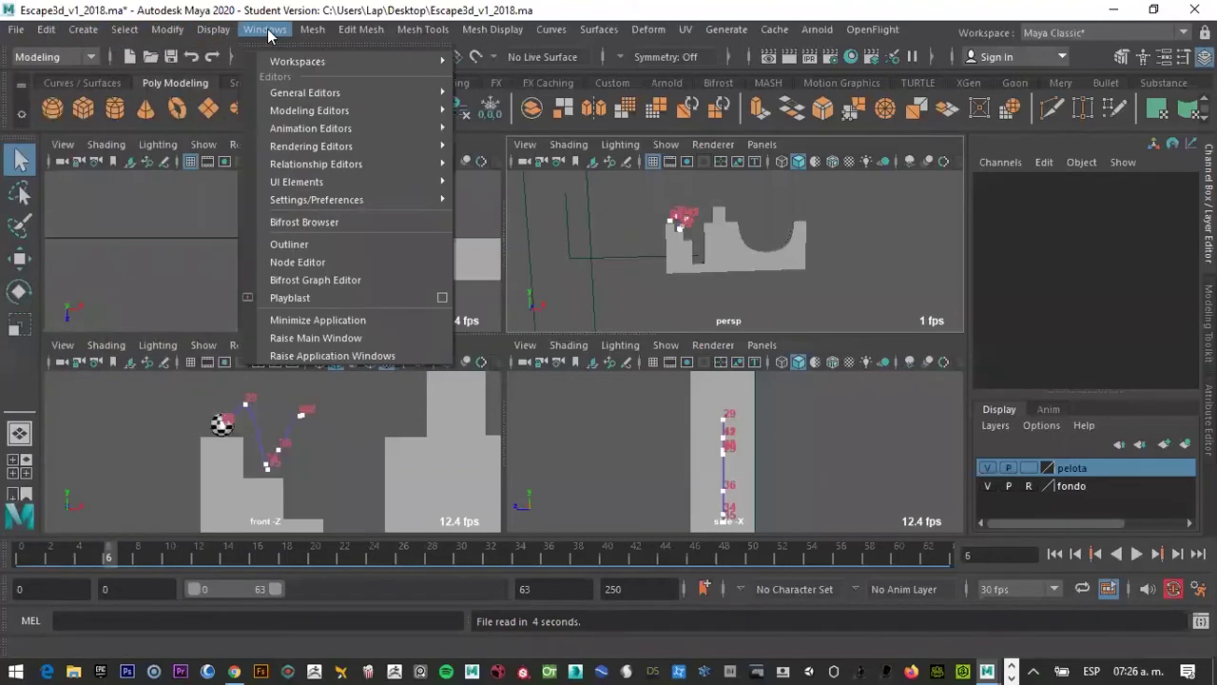
left_click(84, 30)
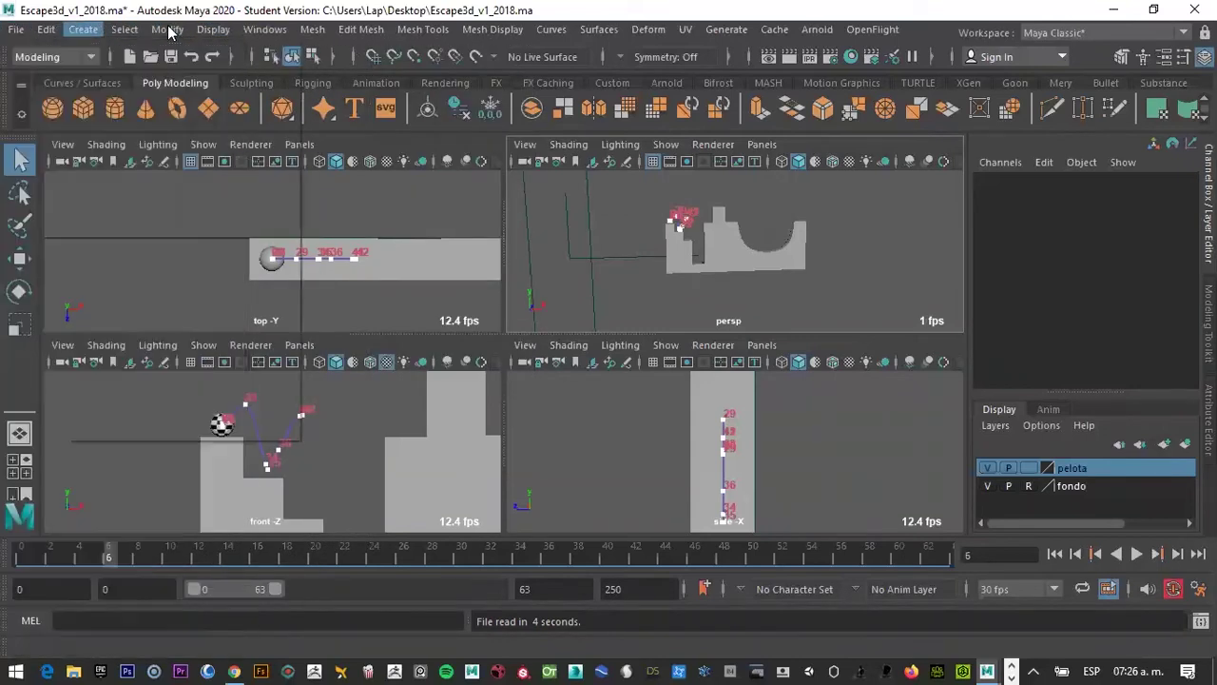
left_click(265, 29)
Switch the menu set from Rigging through Animation and FX to Rendering
left_click(53, 59)
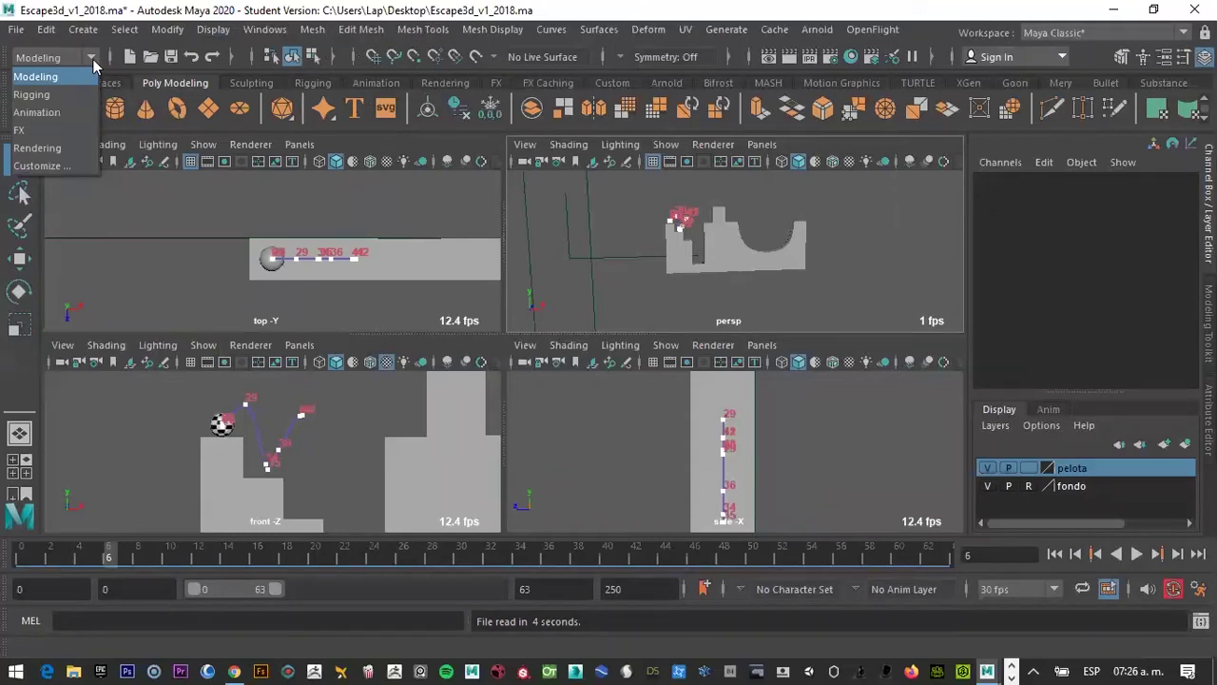
left_click(32, 94)
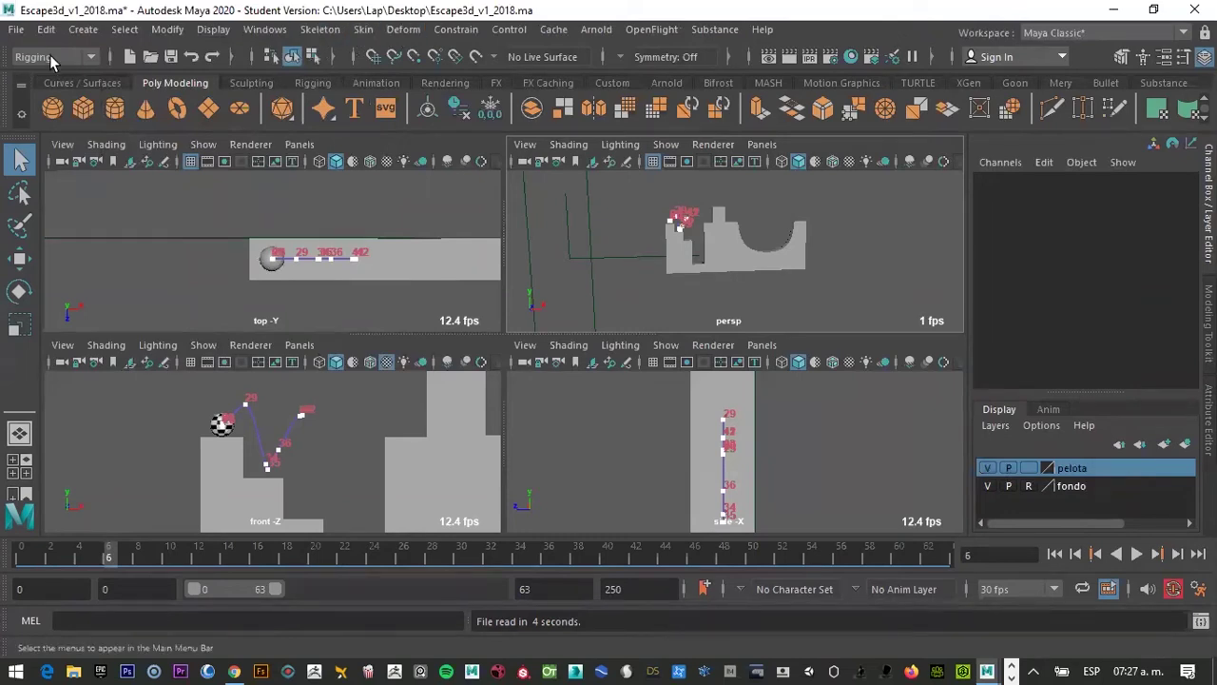
left_click(49, 55)
left_click(38, 112)
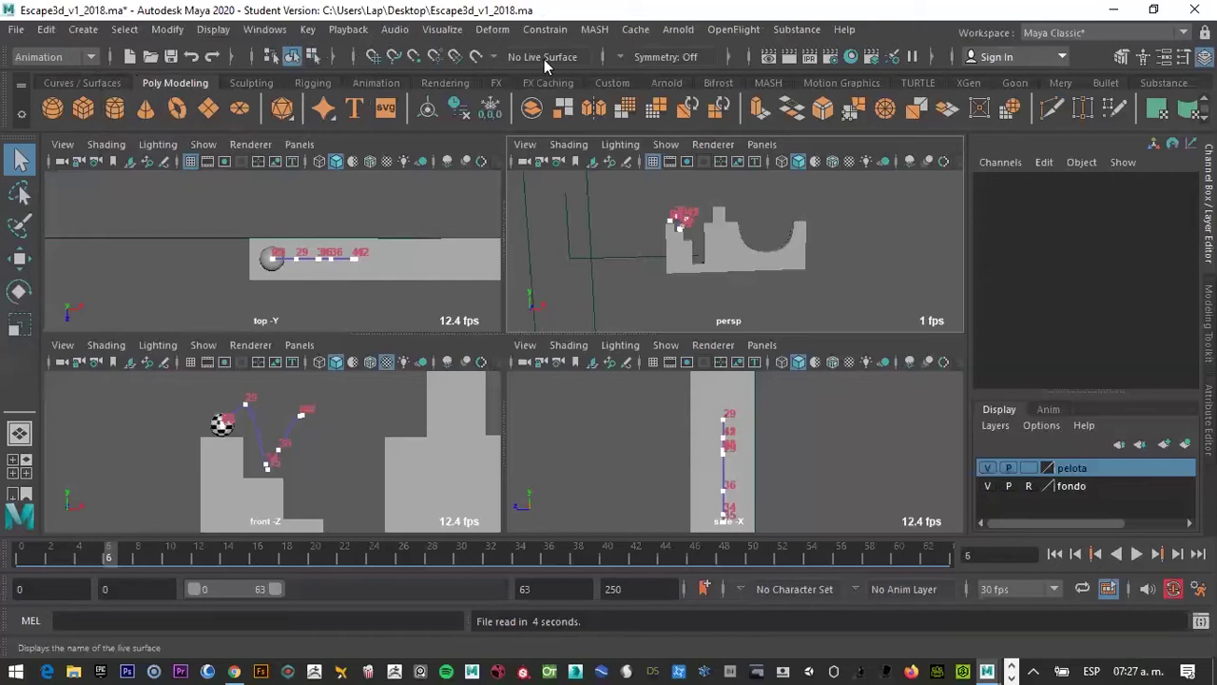
left_click(40, 58)
left_click(50, 132)
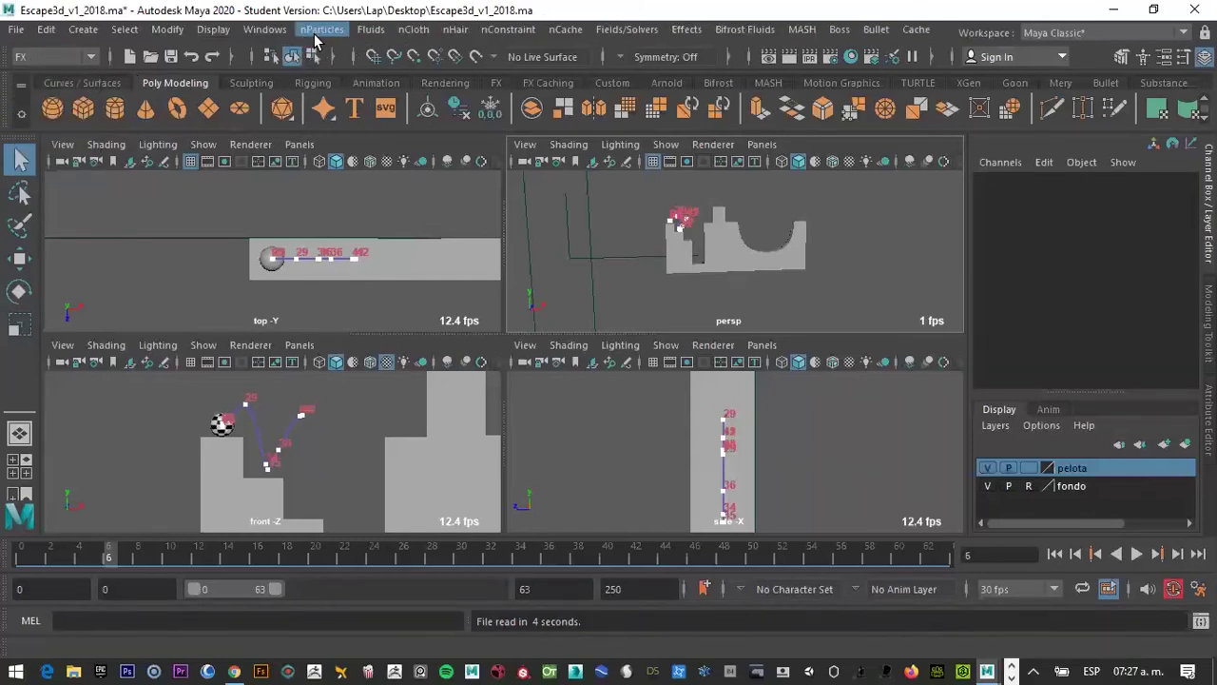
left_click(41, 56)
left_click(36, 148)
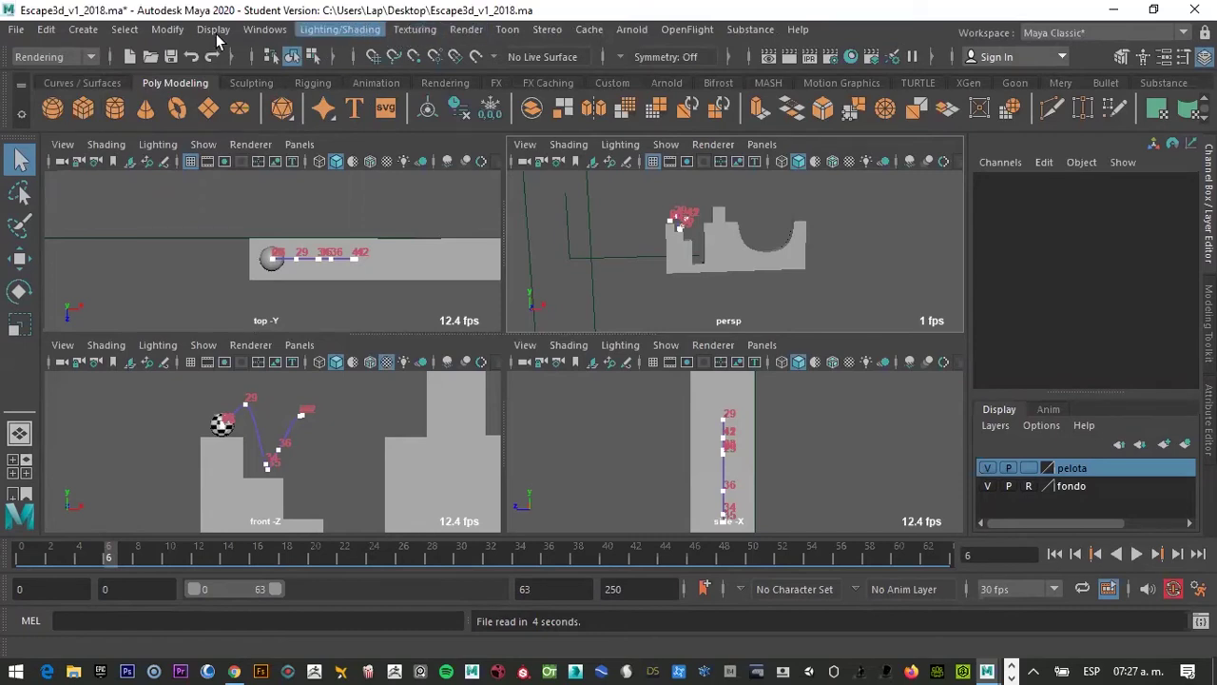
left_click(92, 57)
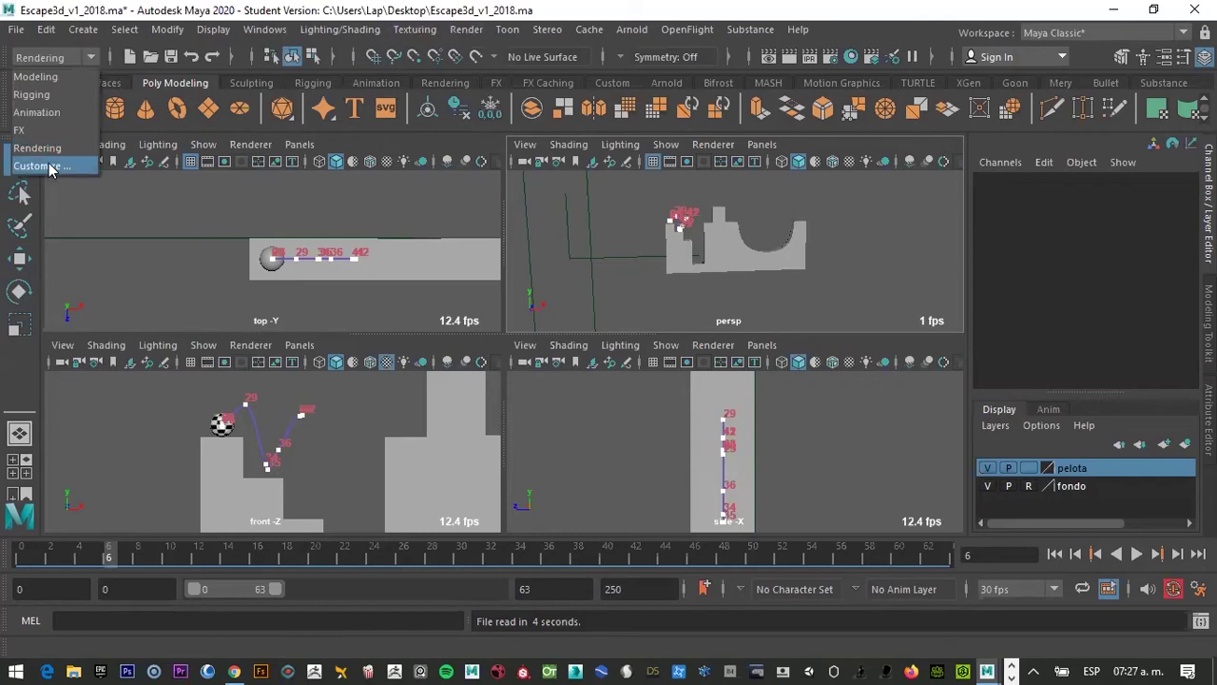
Inspect the Animation menu set's contents in the Menu Set Editor, then close it
left_click(40, 166)
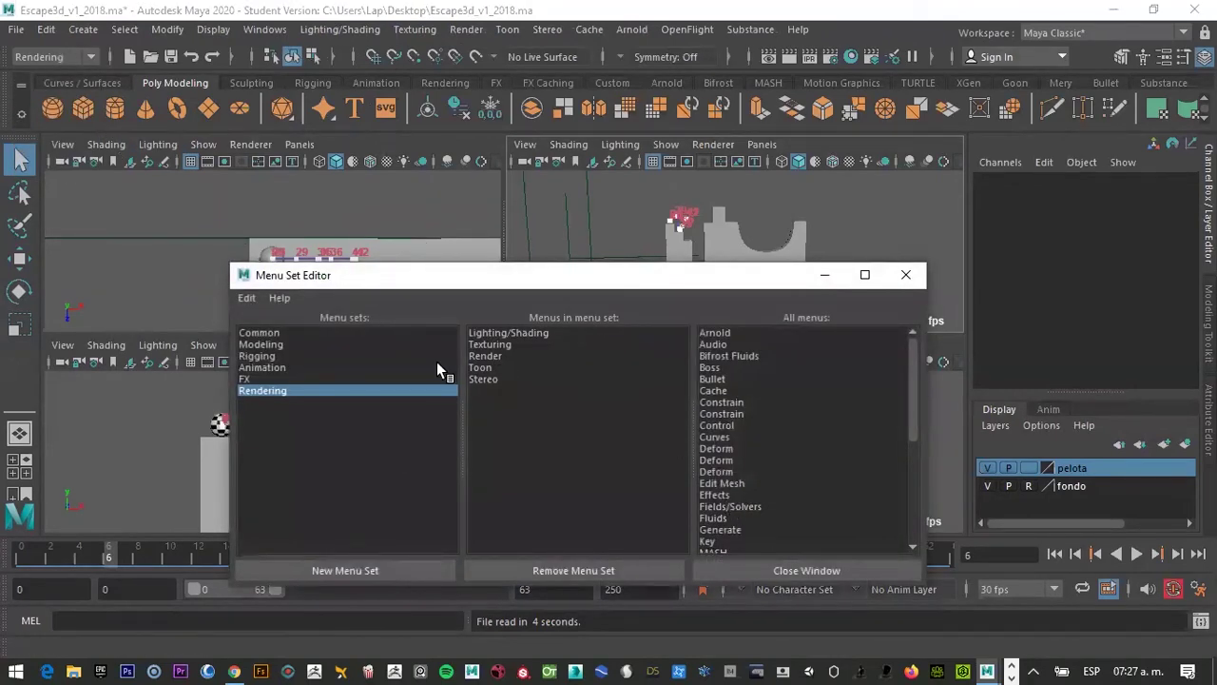
mouse_move(911, 393)
left_mouse_down()
mouse_move(910, 470)
mouse_move(913, 338)
left_mouse_up()
left_click(264, 367)
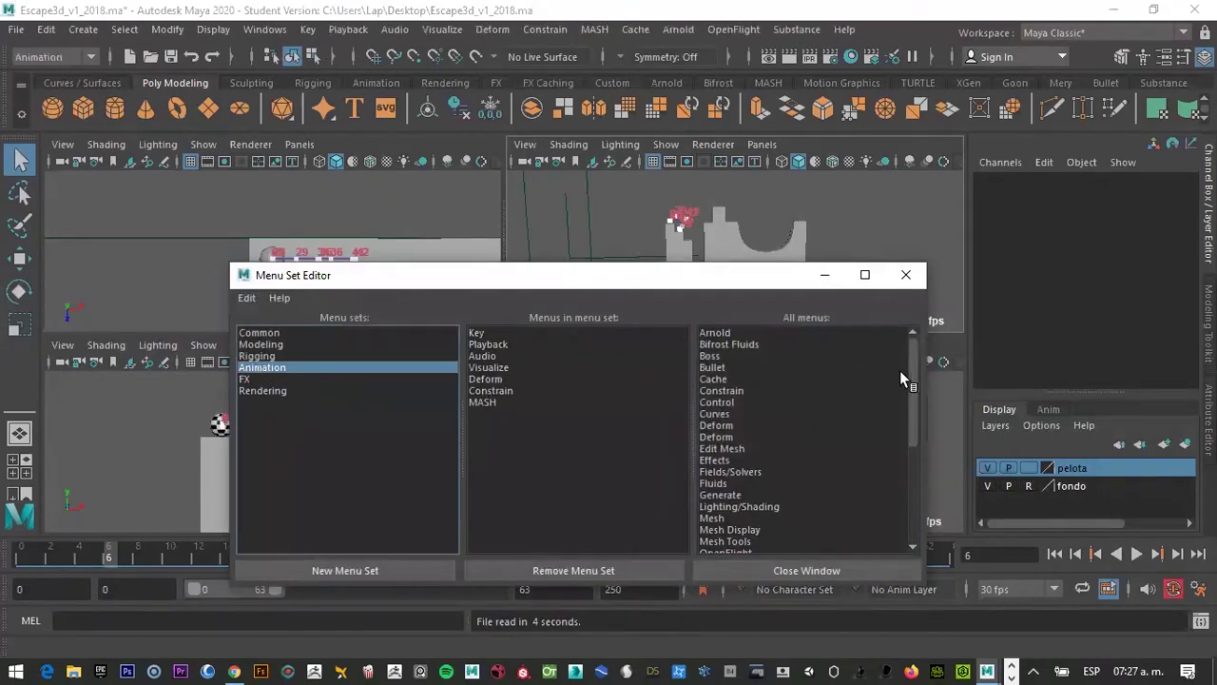
scroll(907, 398, "down", 1)
scroll(908, 406, "down", 4)
scroll(909, 406, "up", 5)
left_click(905, 275)
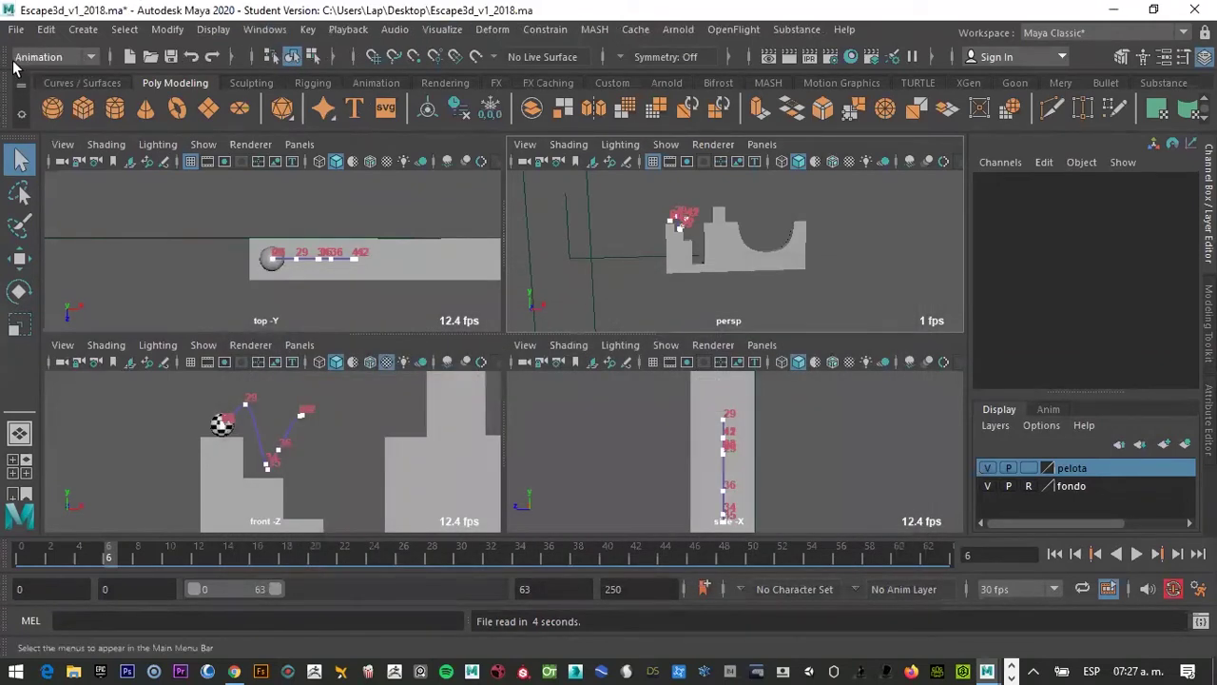
left_click(75, 55)
Return the menus to the Modeling set and browse the Curves/Surfaces, Poly Modeling and Sculpting shelves
left_click(47, 73)
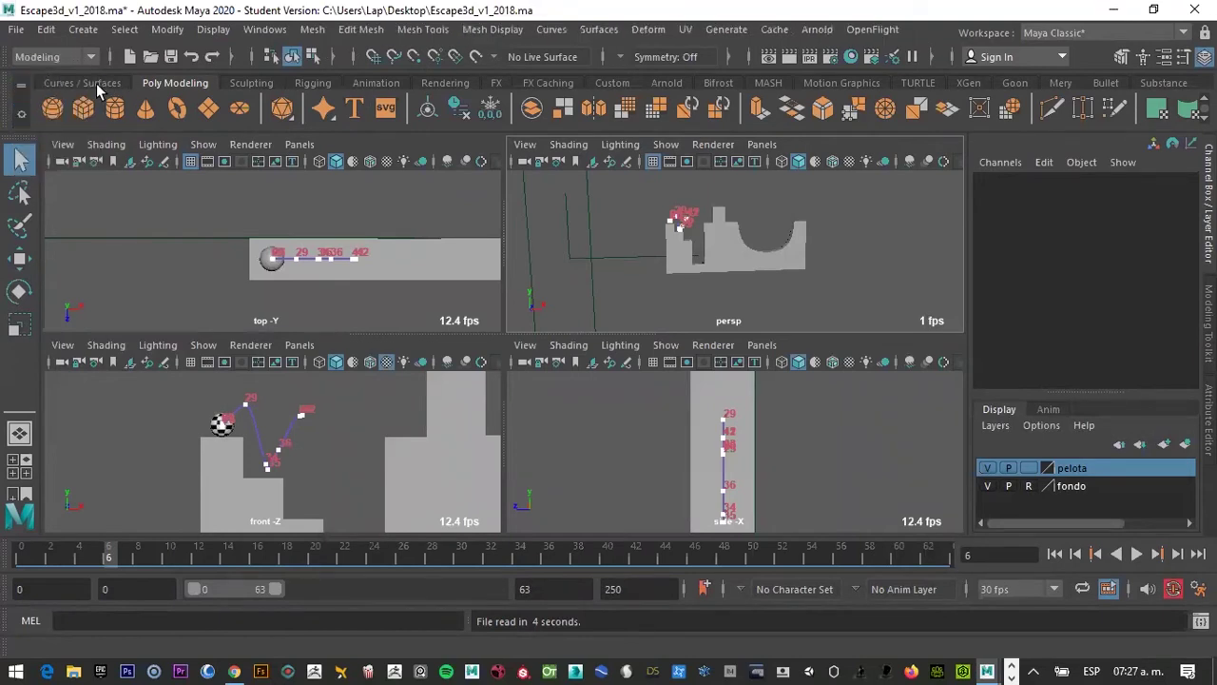
left_click(90, 83)
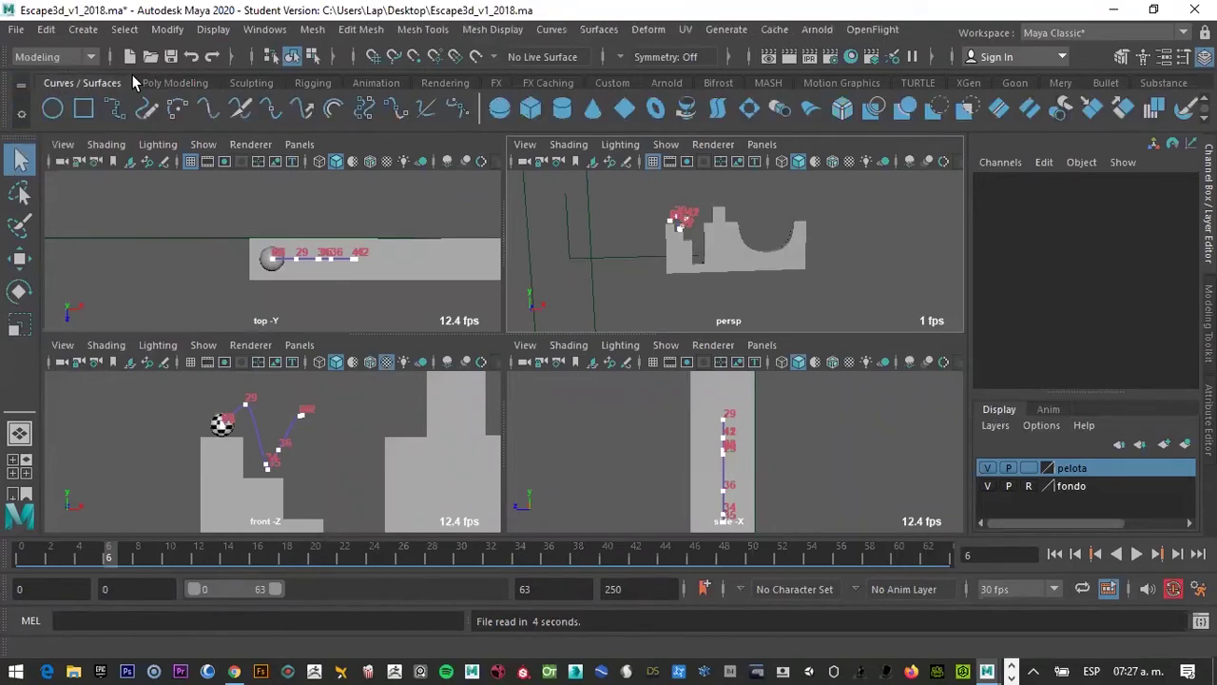
left_click(174, 83)
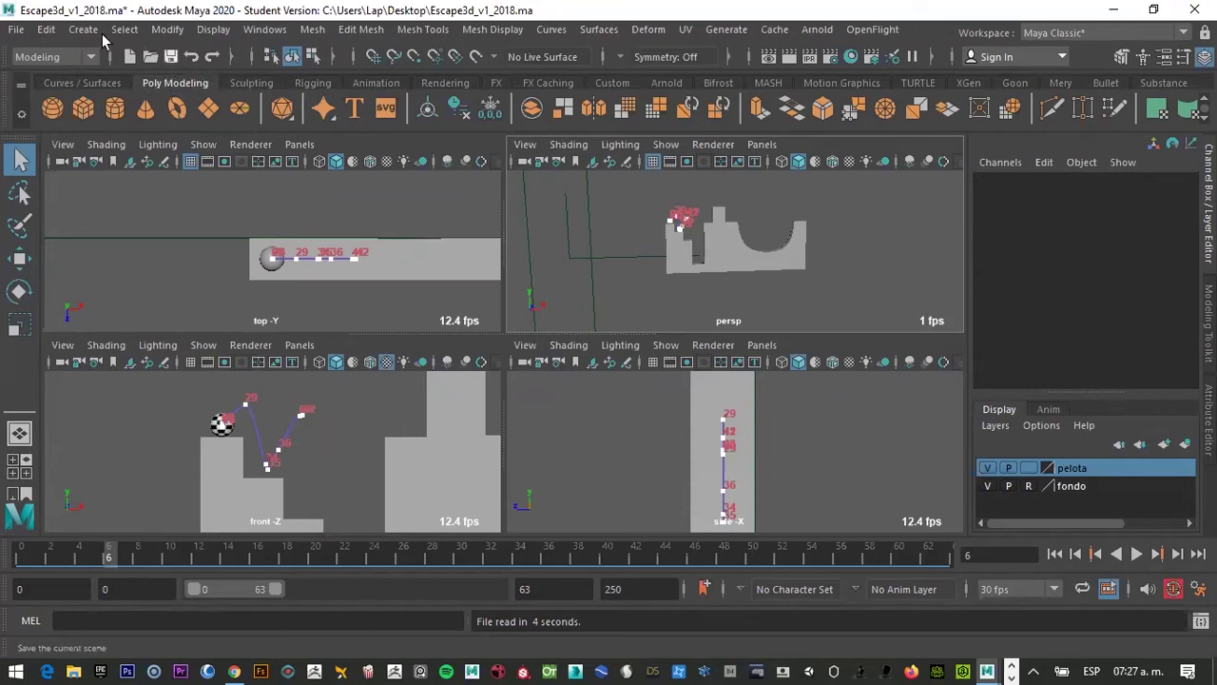
left_click(319, 29)
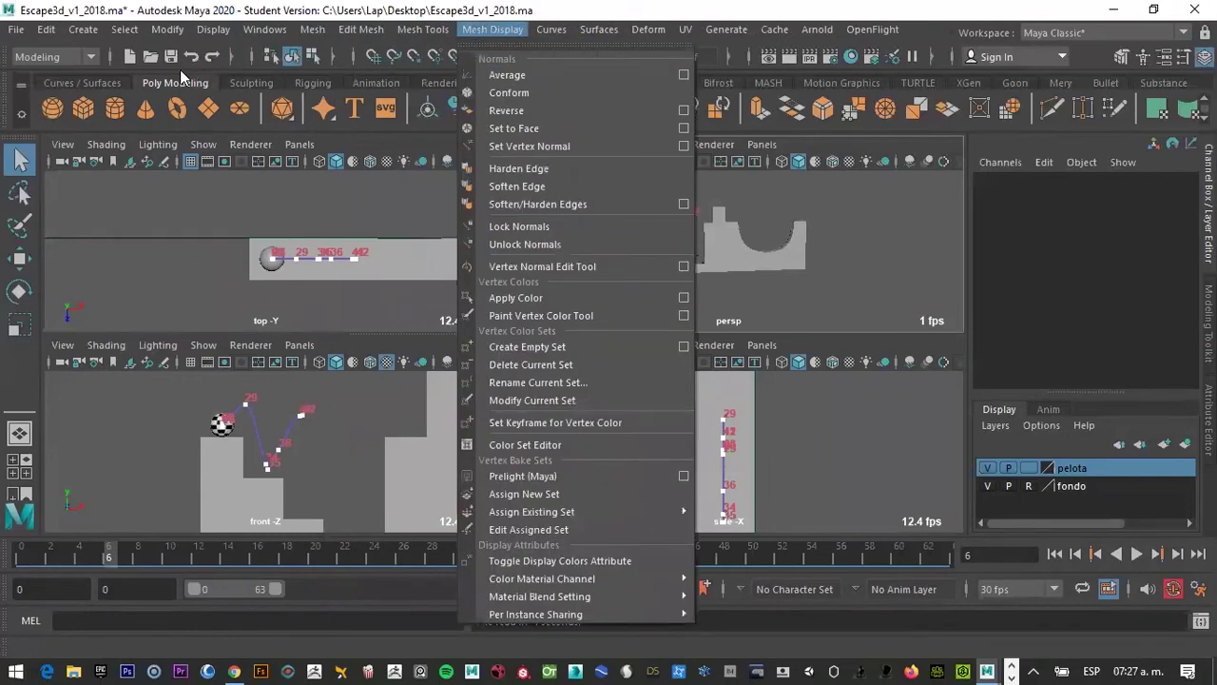
left_click(165, 93)
left_click(249, 84)
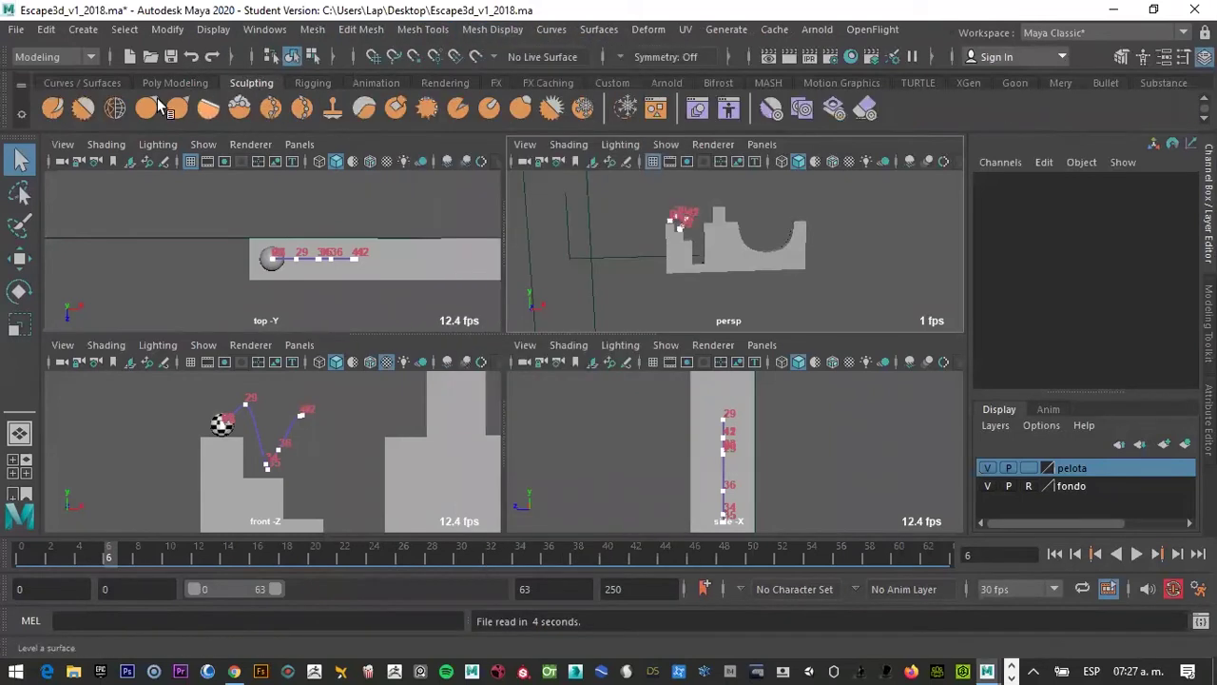
Step through the shelves from Rigging, Animation and FX to Arnold, Bifrost, MASH and Motion Graphics
left_click(314, 86)
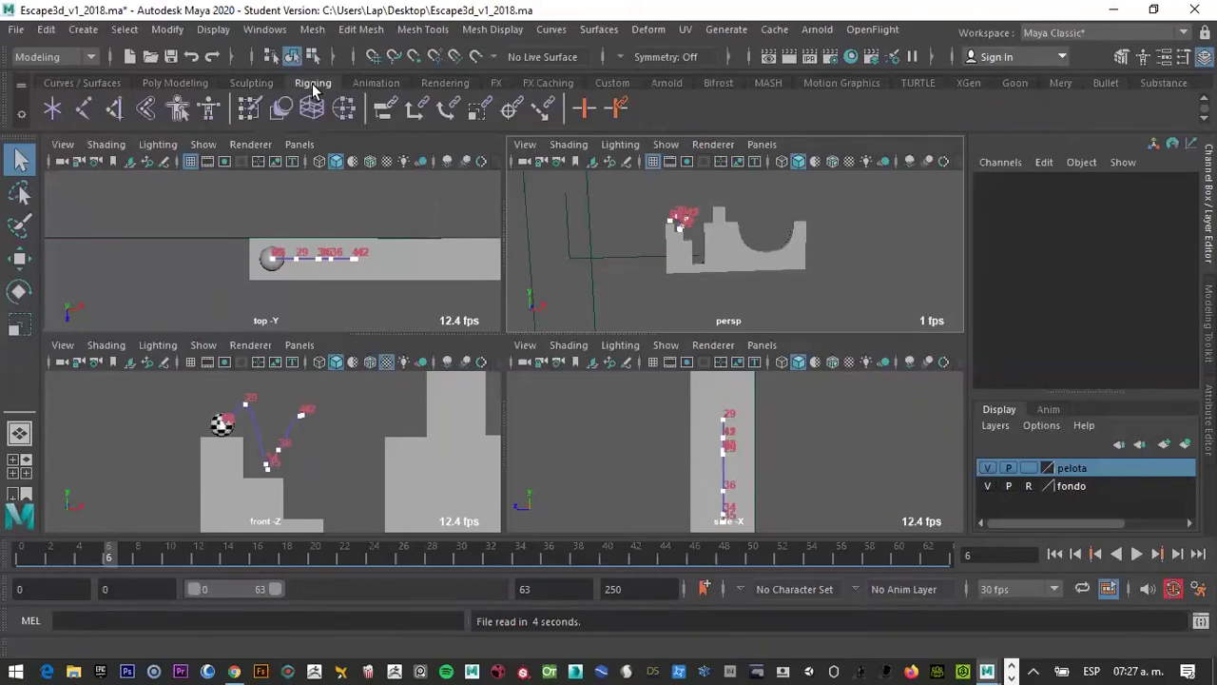
left_click(377, 85)
left_click(463, 86)
left_click(499, 83)
left_click(546, 83)
left_click(609, 84)
left_click(670, 83)
left_click(718, 84)
left_click(768, 84)
left_click(824, 83)
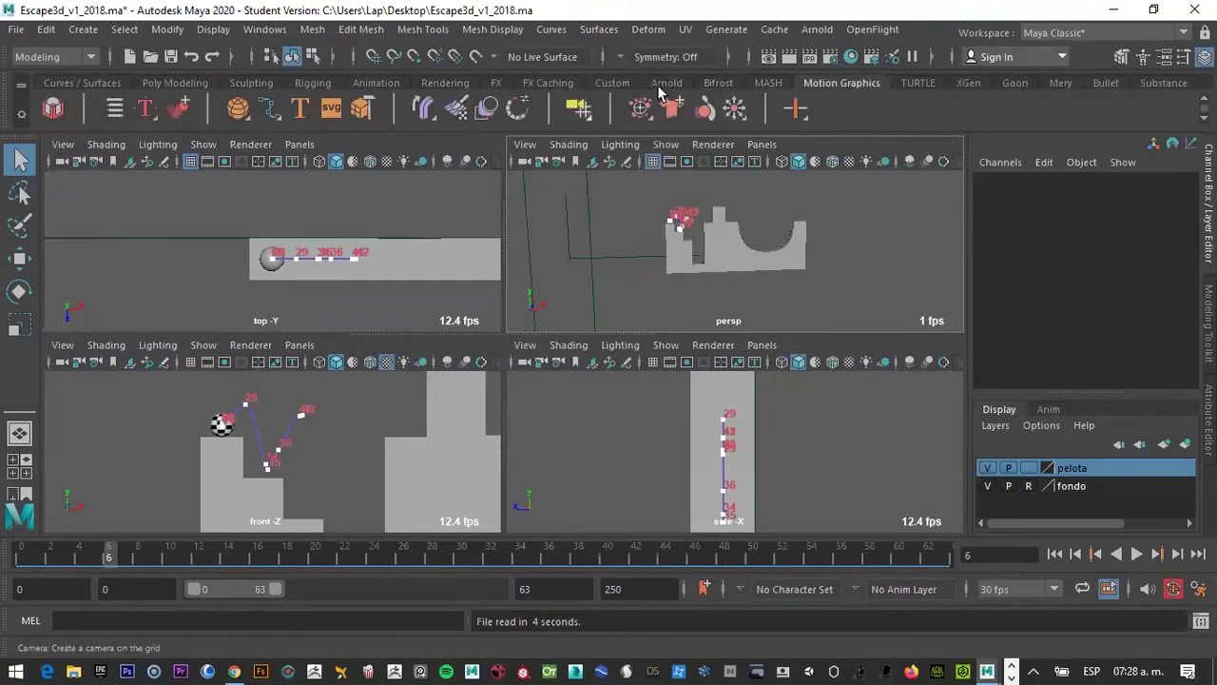
left_click(53, 56)
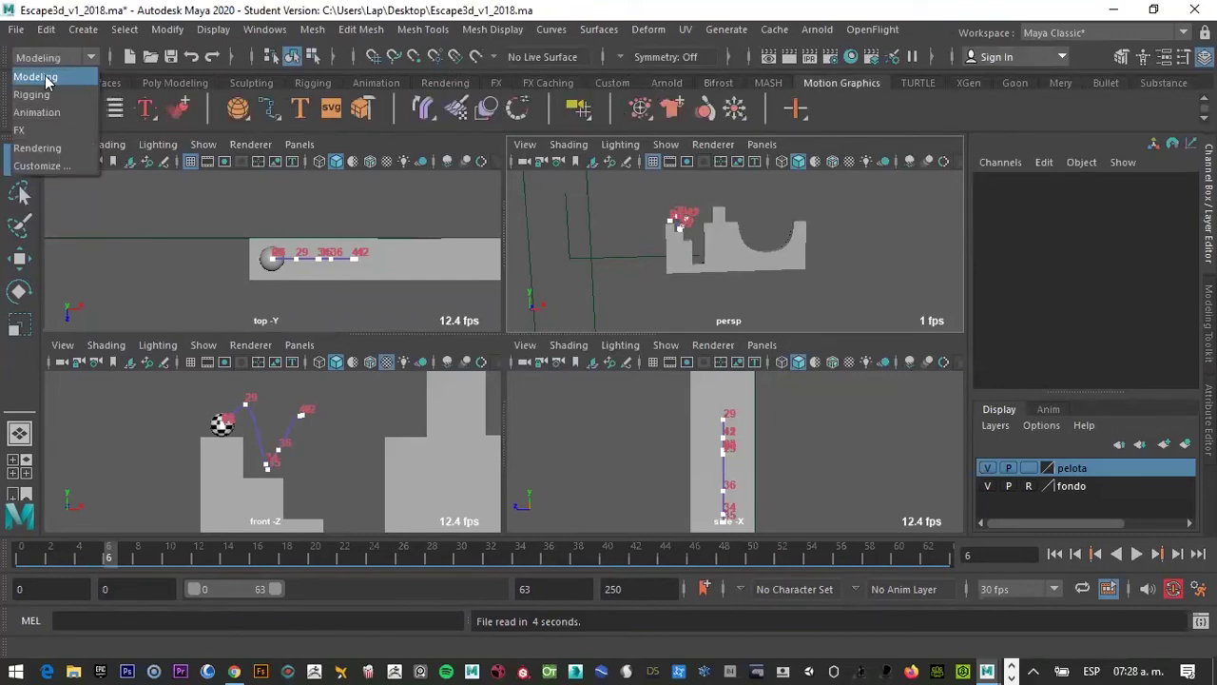
Switch the main menus to the Animation set and cycle Move, Rotate and Scale with W, E, R
left_click(74, 107)
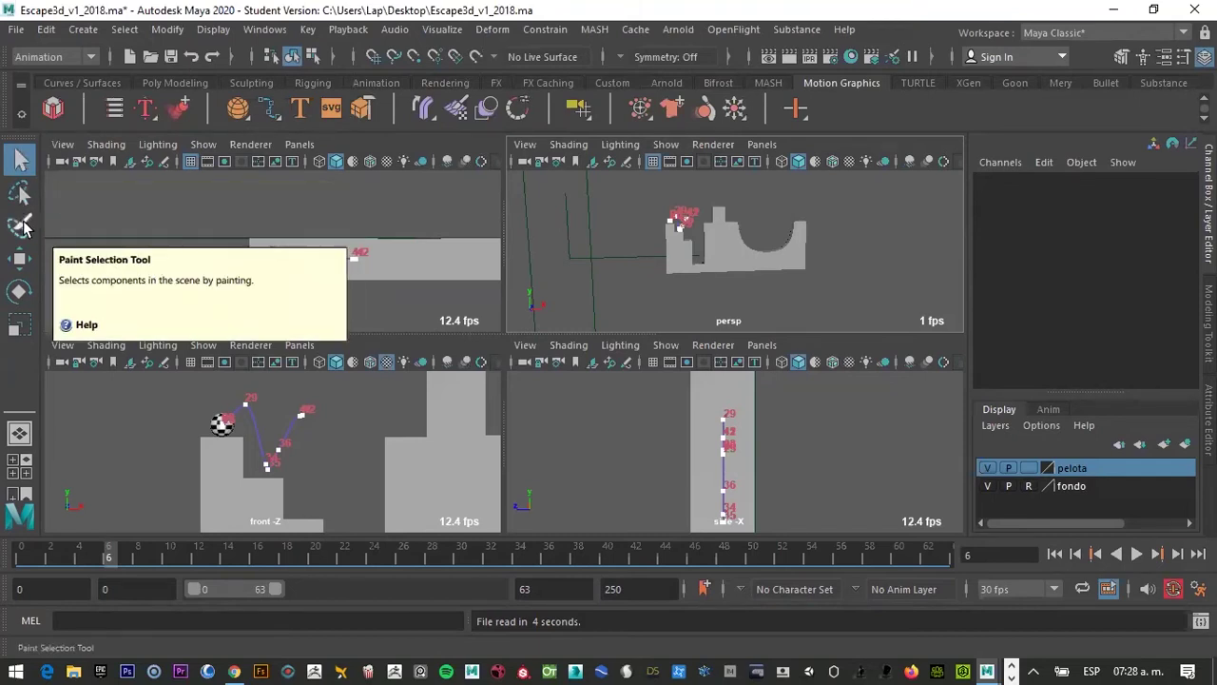
key("w")
key("e")
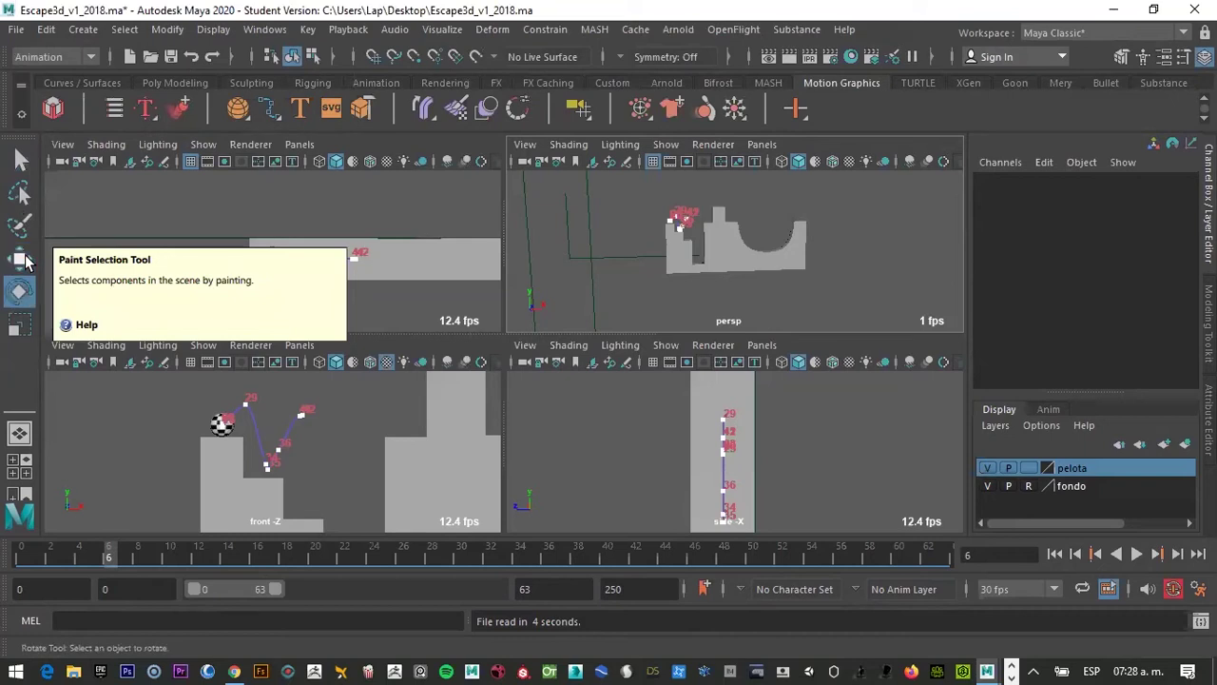
key("r")
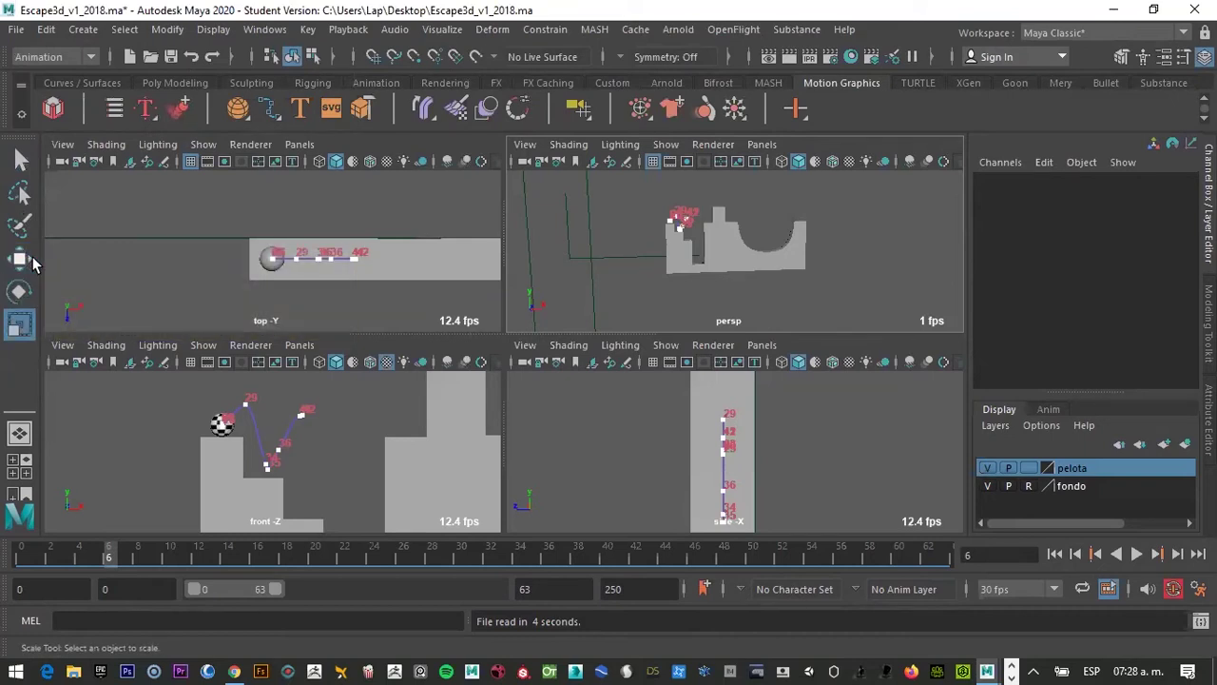
key("w")
key("e")
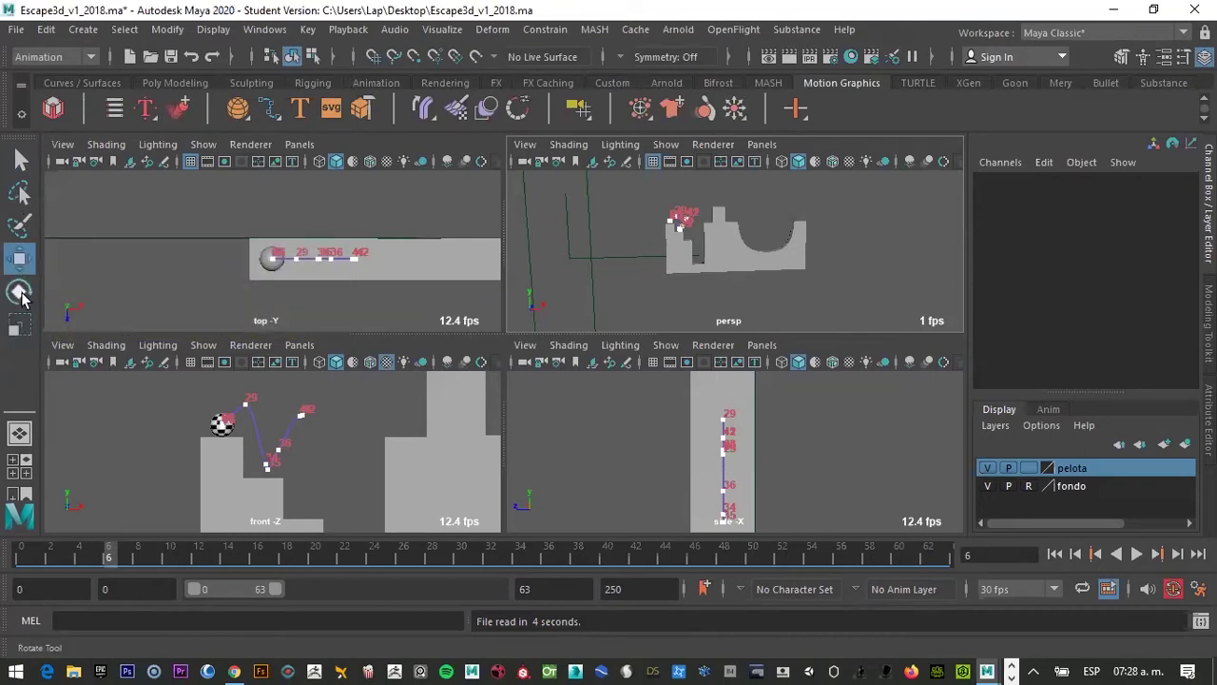
key("r")
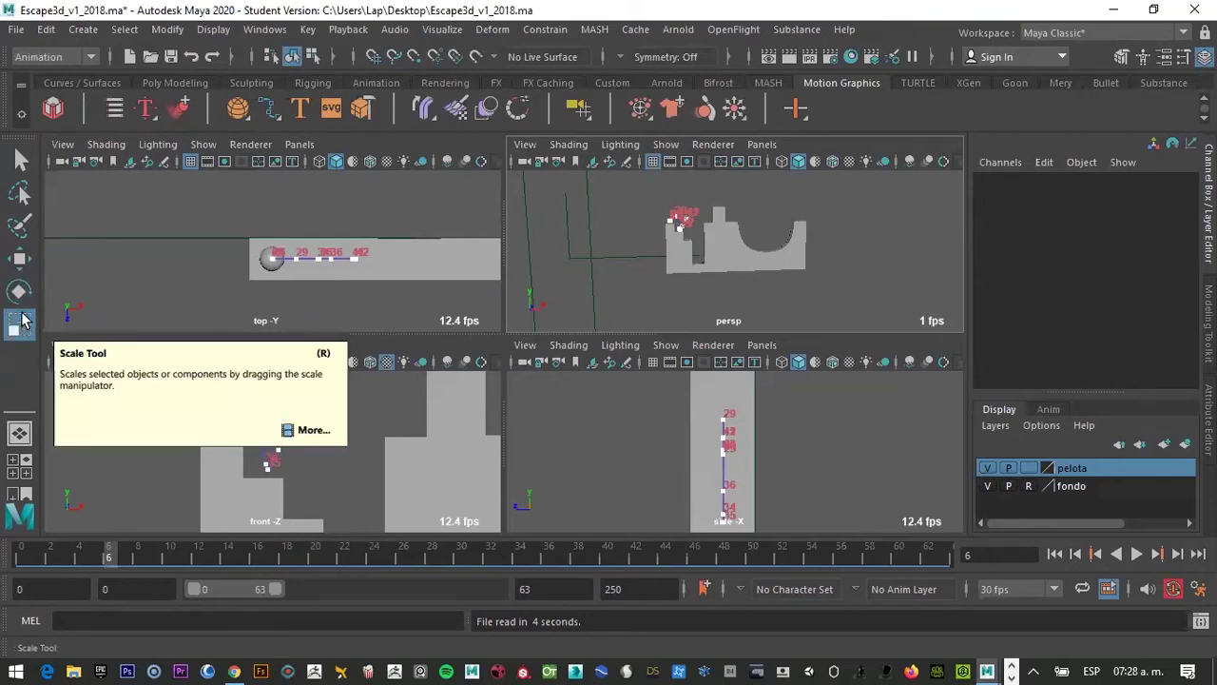
Cycle the Q/W/E/R transform tools again, then pick Lasso and Move, ending on the Rotate Tool
key("q")
key("w")
key("e")
key("r")
key("q")
key("w")
key("e")
key("r")
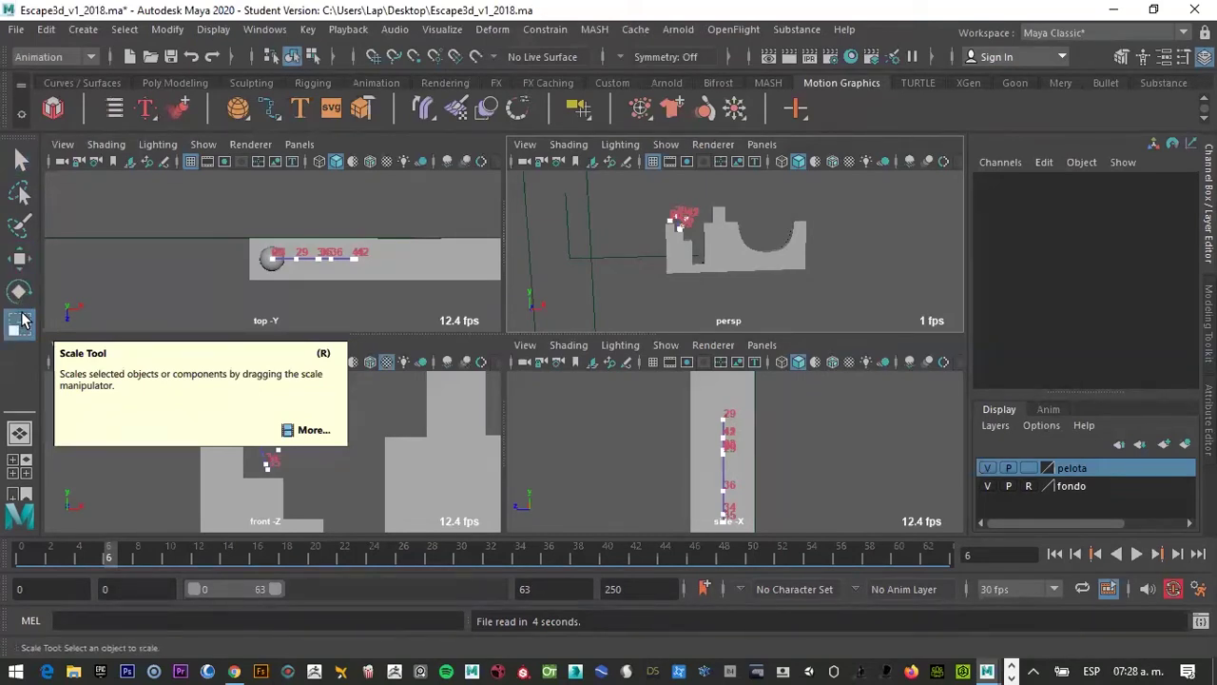
left_click(19, 193)
left_click(19, 258)
left_click(19, 290)
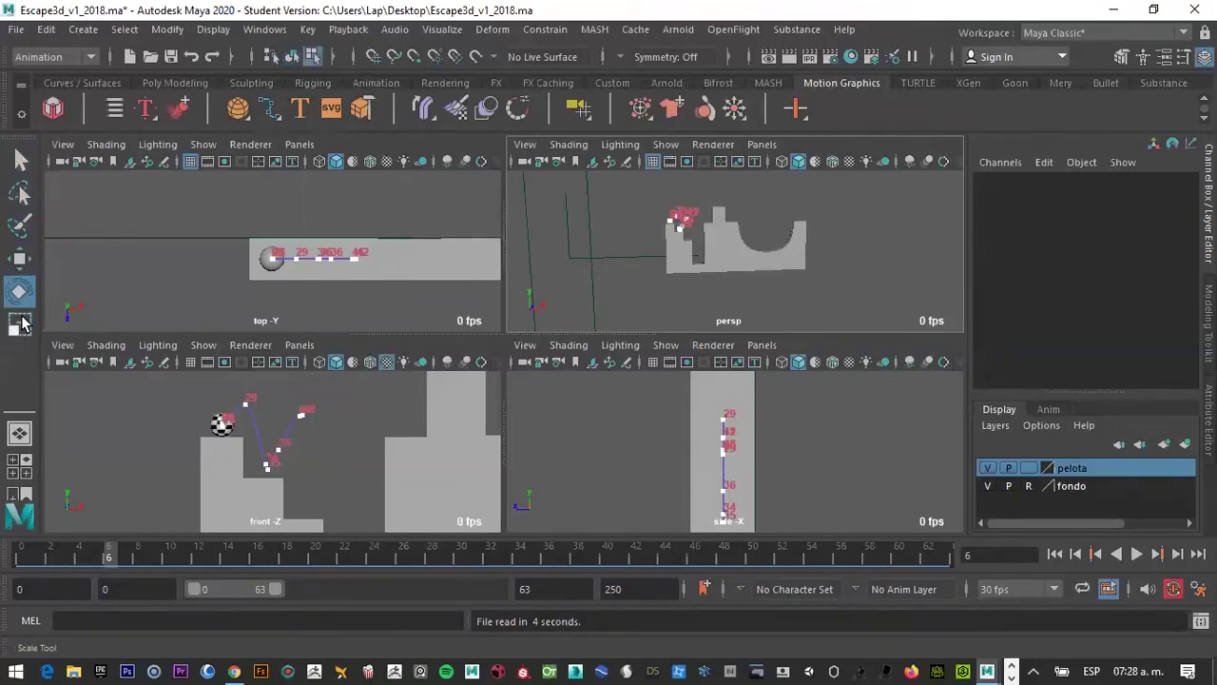
Change the viewport from the four-view layout to the Front/Persp two-pane layout
left_click(24, 466)
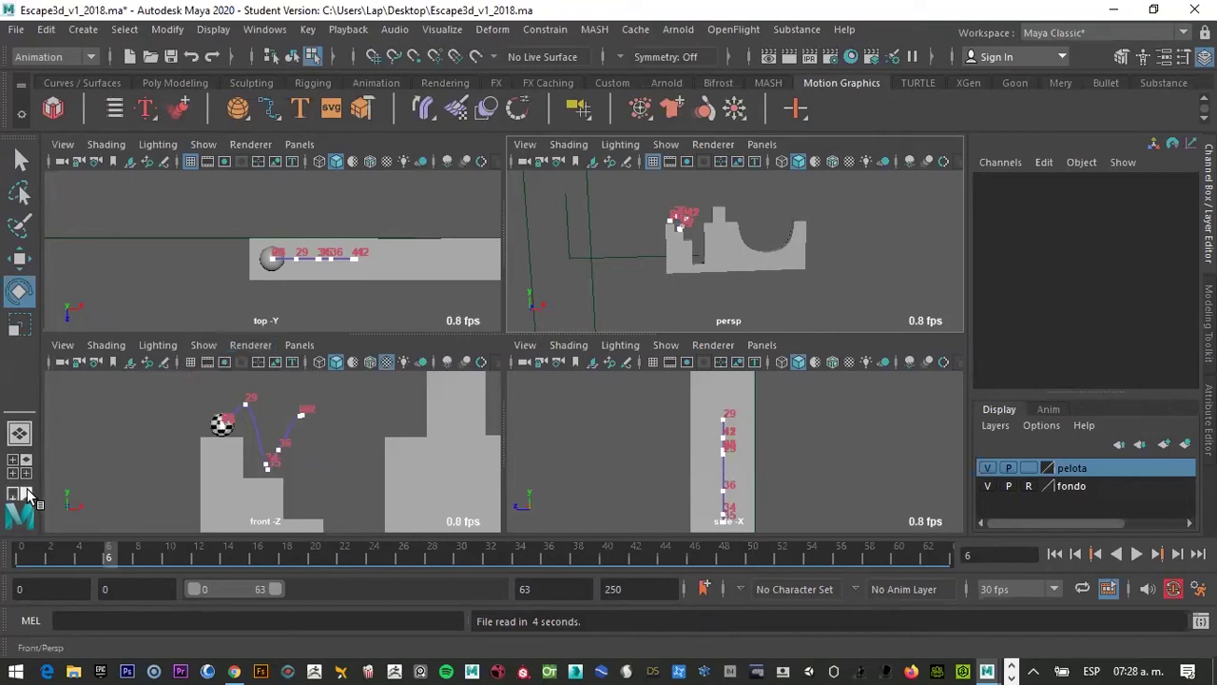
left_click(14, 493)
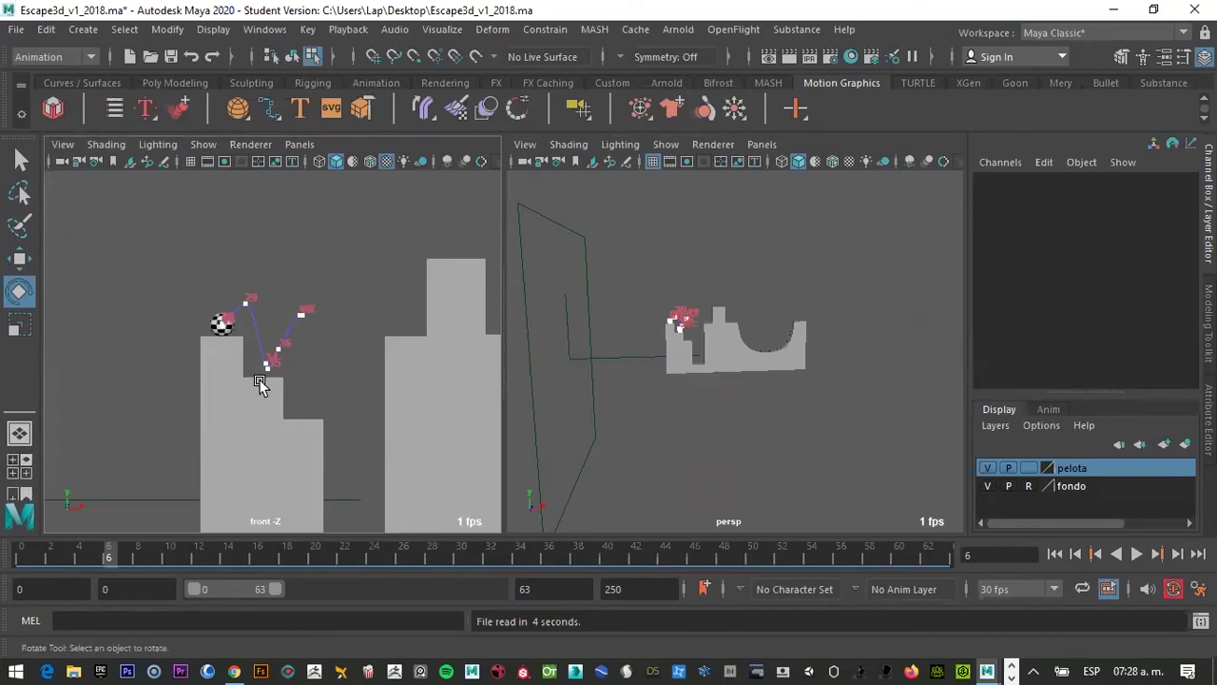
Zoom the front view in and out, then frame the whole scene in it
scroll(228, 392, "up", 1)
scroll(233, 388, "up", 1)
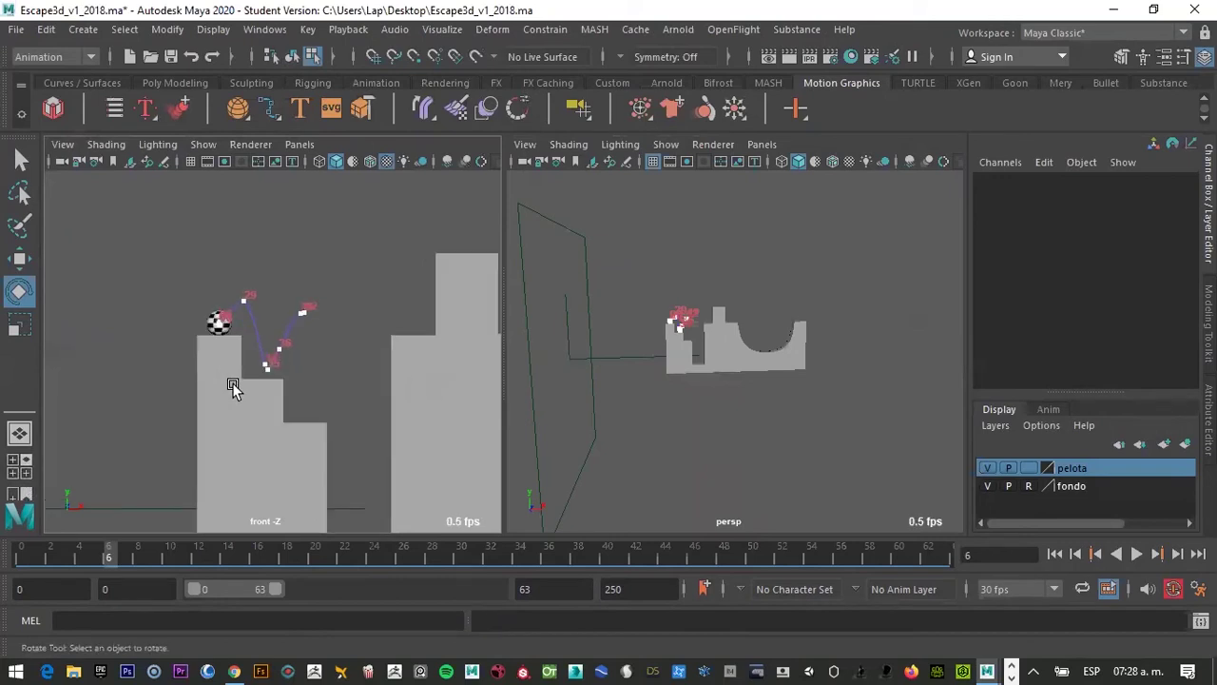
scroll(234, 371, "down", 3)
scroll(243, 352, "down", 3)
scroll(257, 342, "up", 3)
scroll(258, 338, "down", 1)
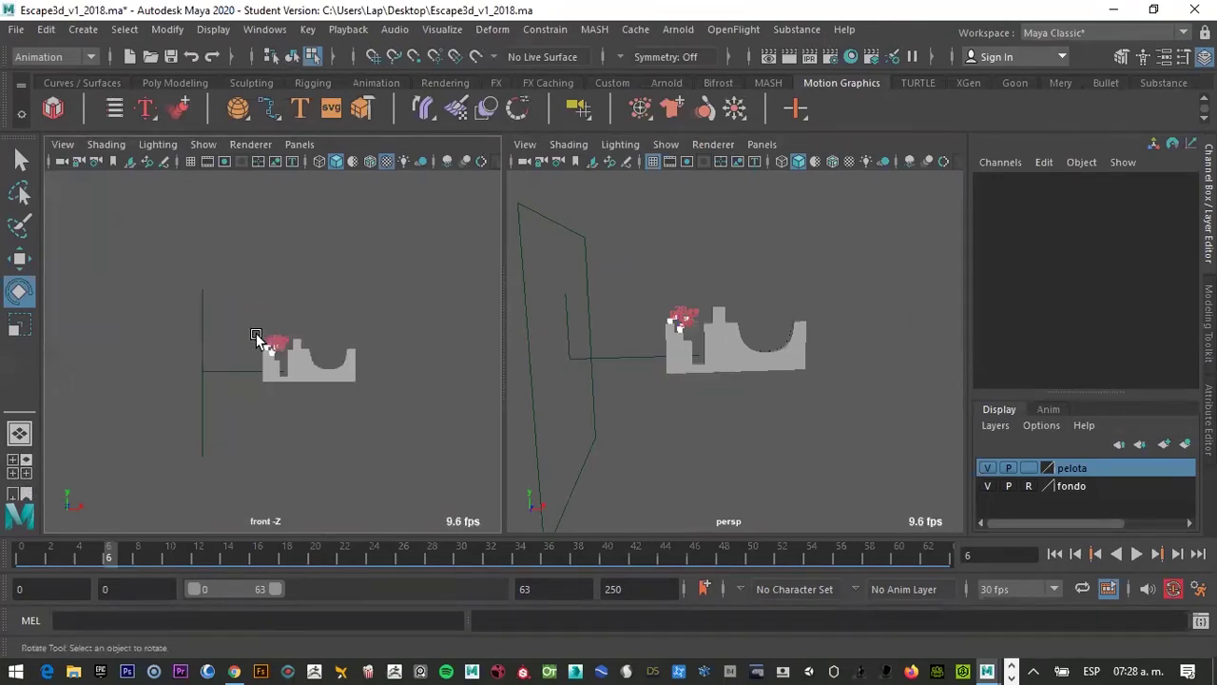
scroll(258, 335, "down", 1)
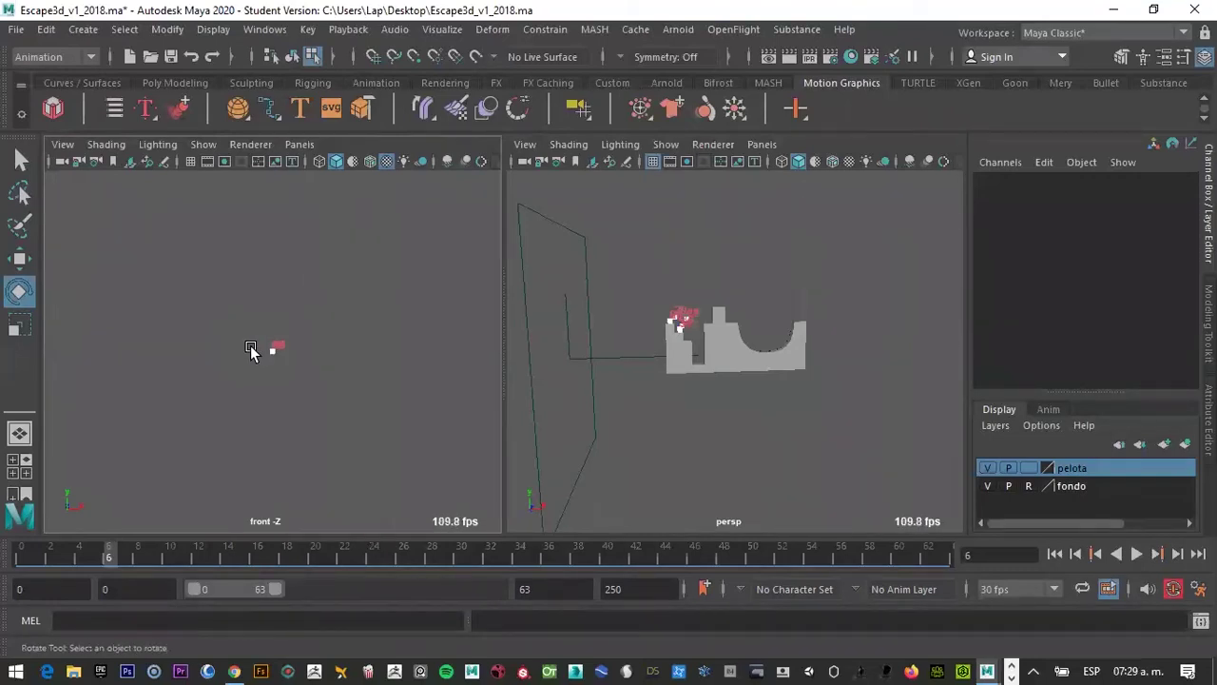
scroll(252, 336, "up", 1)
scroll(252, 337, "up", 3)
scroll(253, 339, "up", 2)
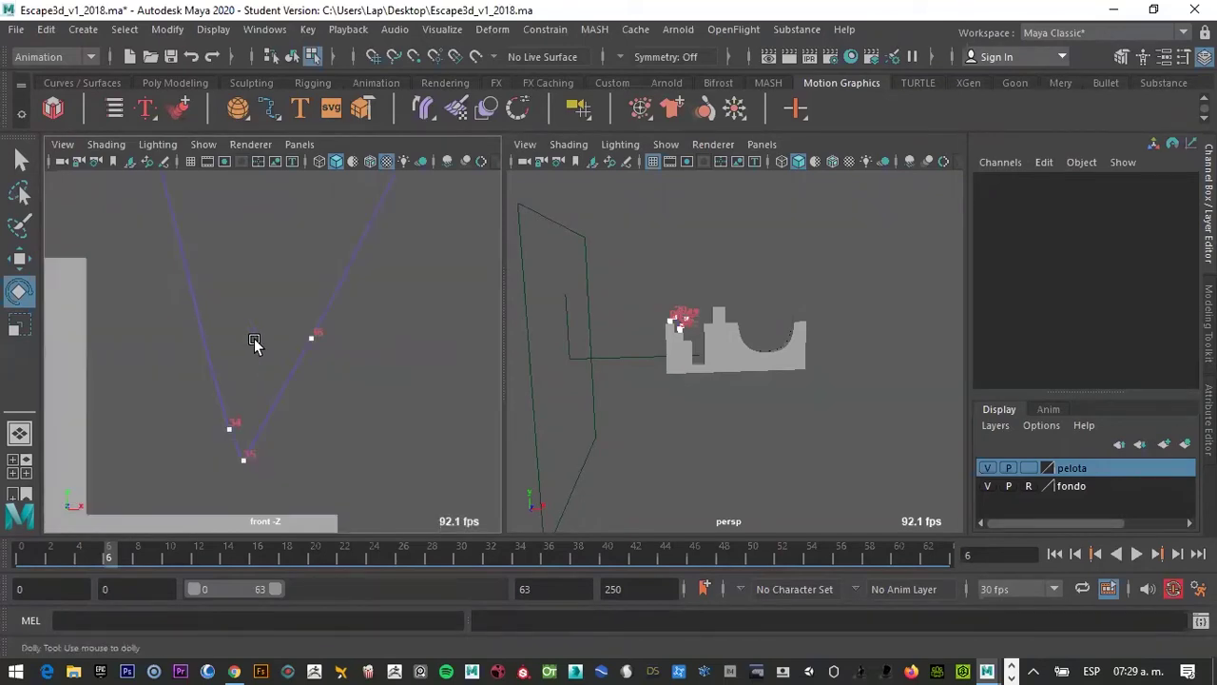
scroll(256, 342, "up", 2)
scroll(242, 328, "down", 2)
scroll(249, 333, "down", 2)
scroll(254, 342, "down", 1)
scroll(252, 343, "down", 4)
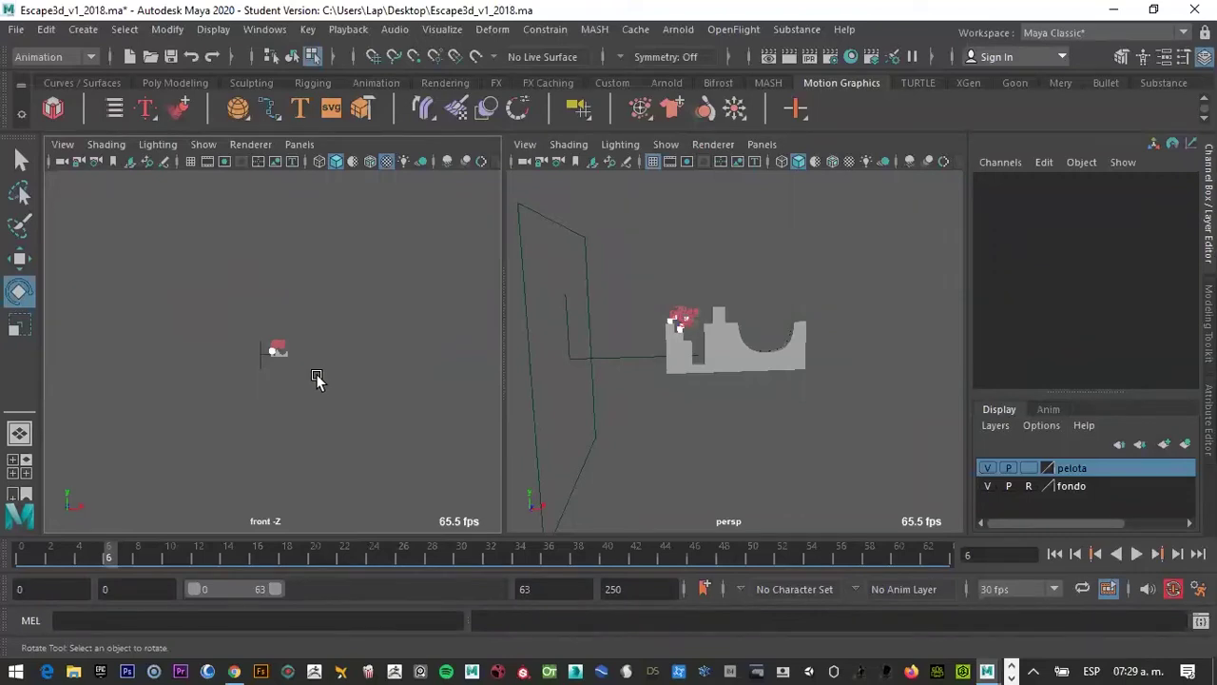
key("a")
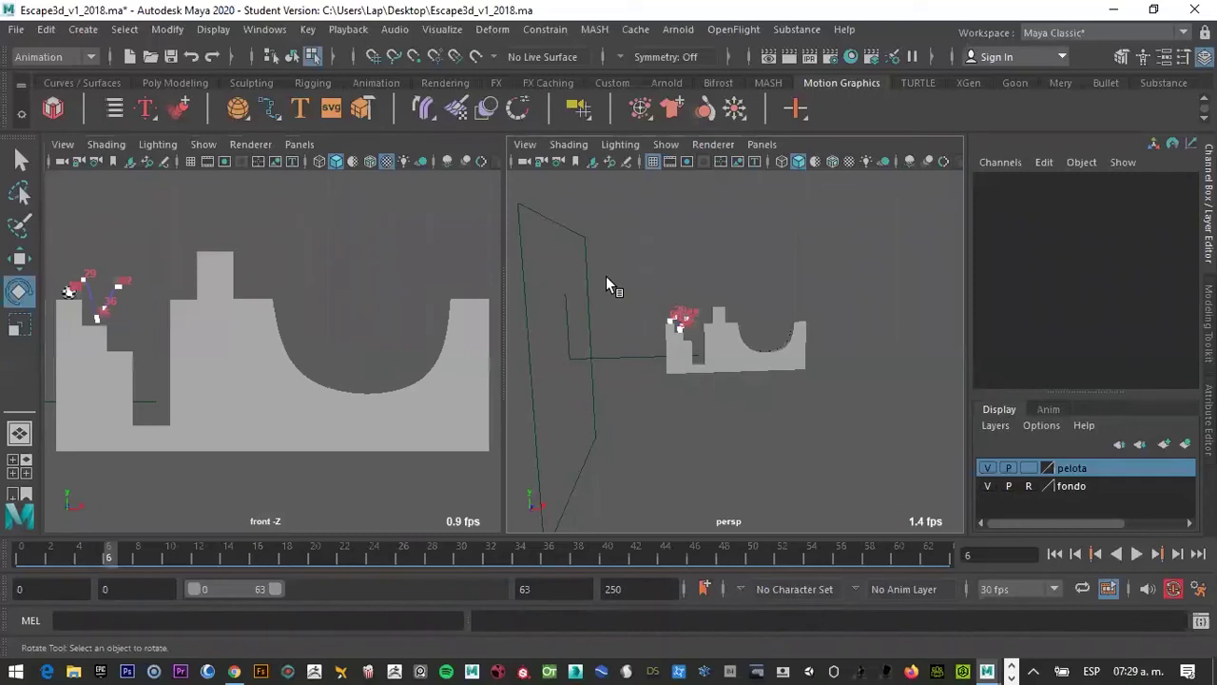
Frame the whole scene in the perspective view, then select the checkered ball on the left ledge
key("a")
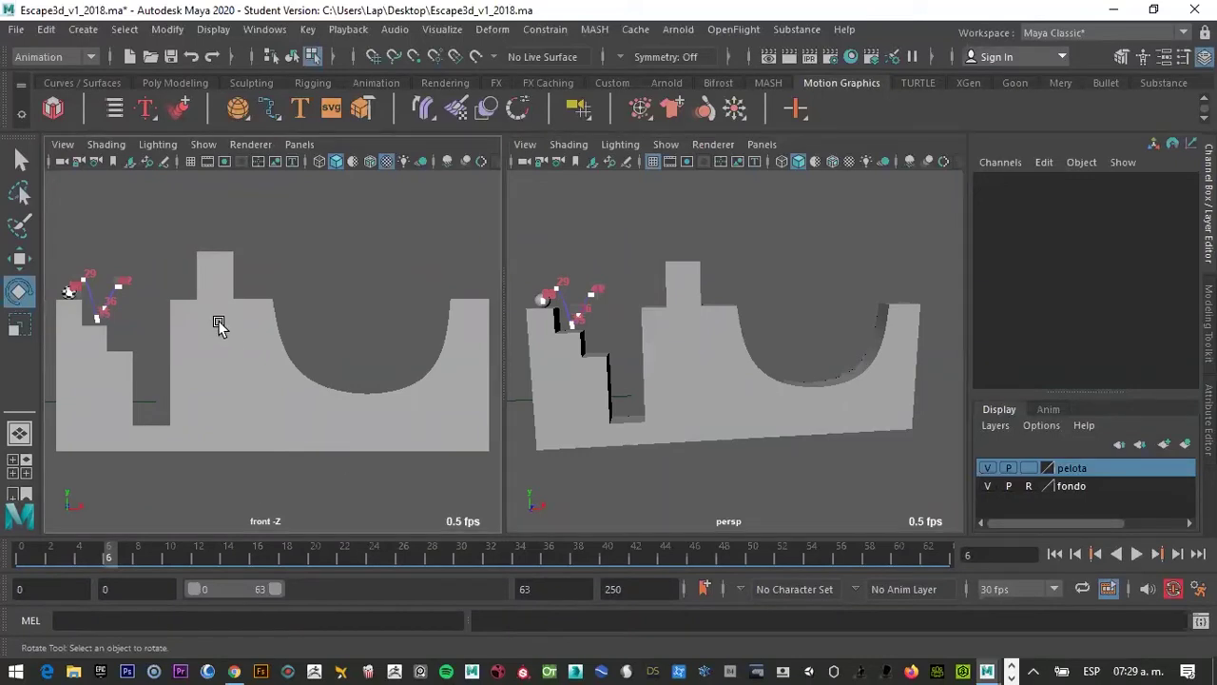
left_click_drag(238, 287, 230, 295)
left_click(68, 291)
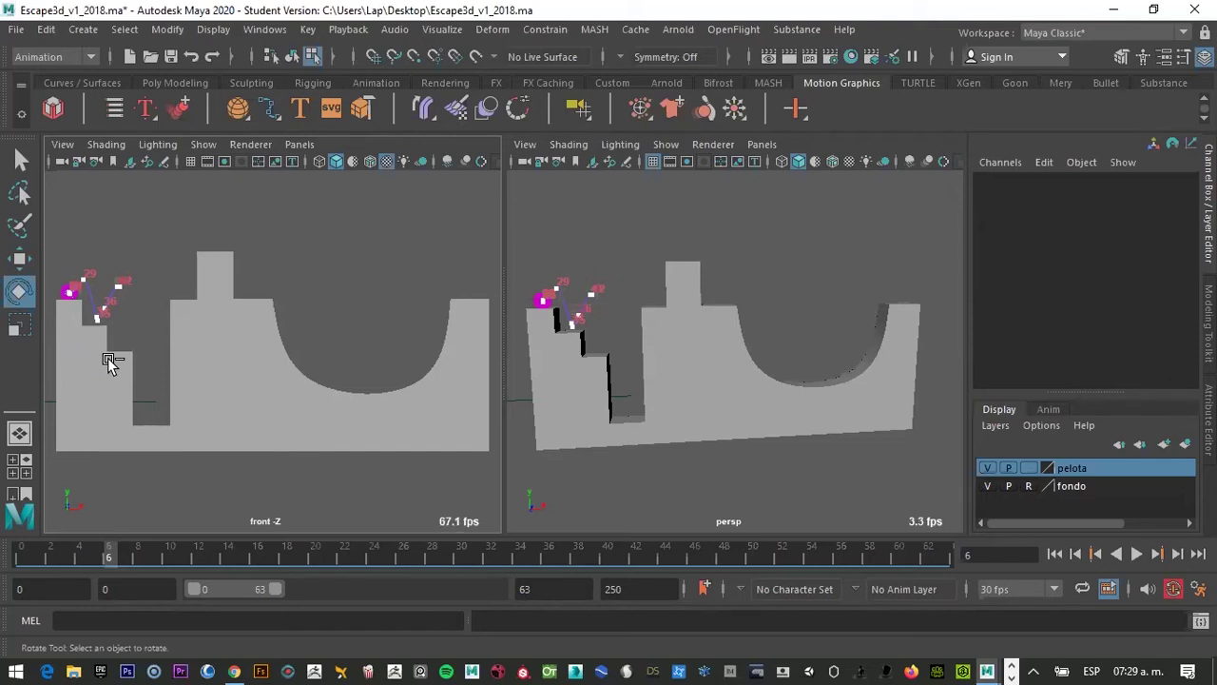
Enable Timing Beads Out on the ball's motion trail and frame its frame-25 point in the front view
key("ctrl+a")
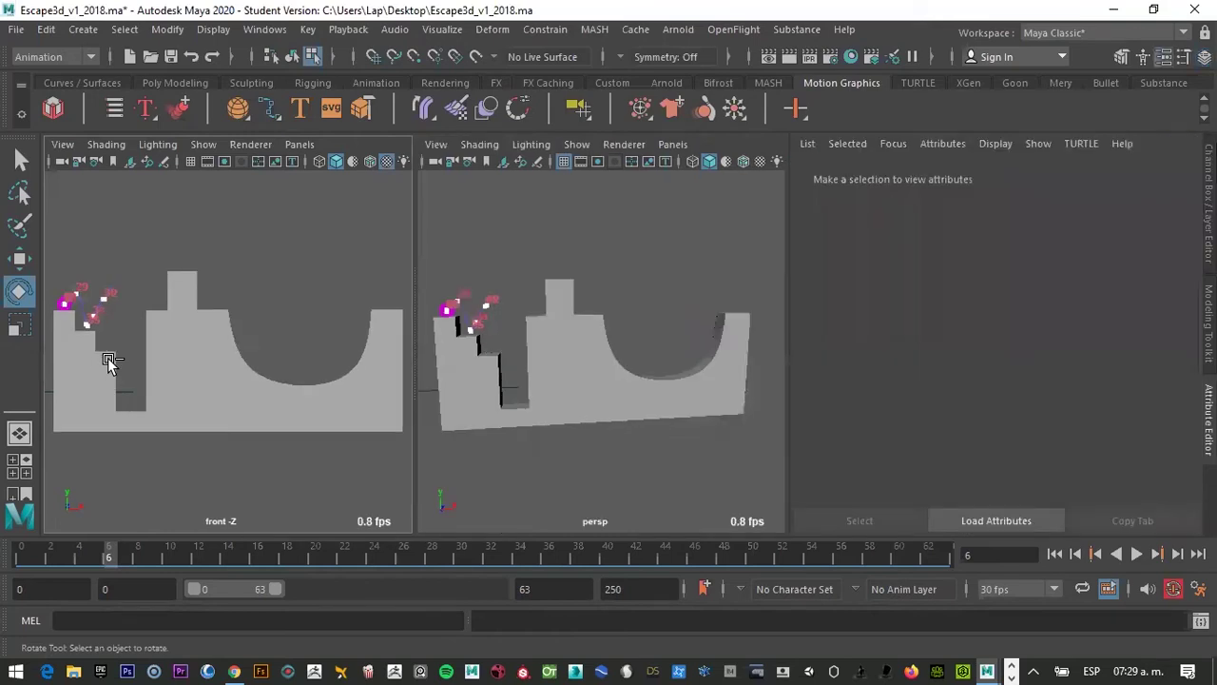
key("ctrl+a")
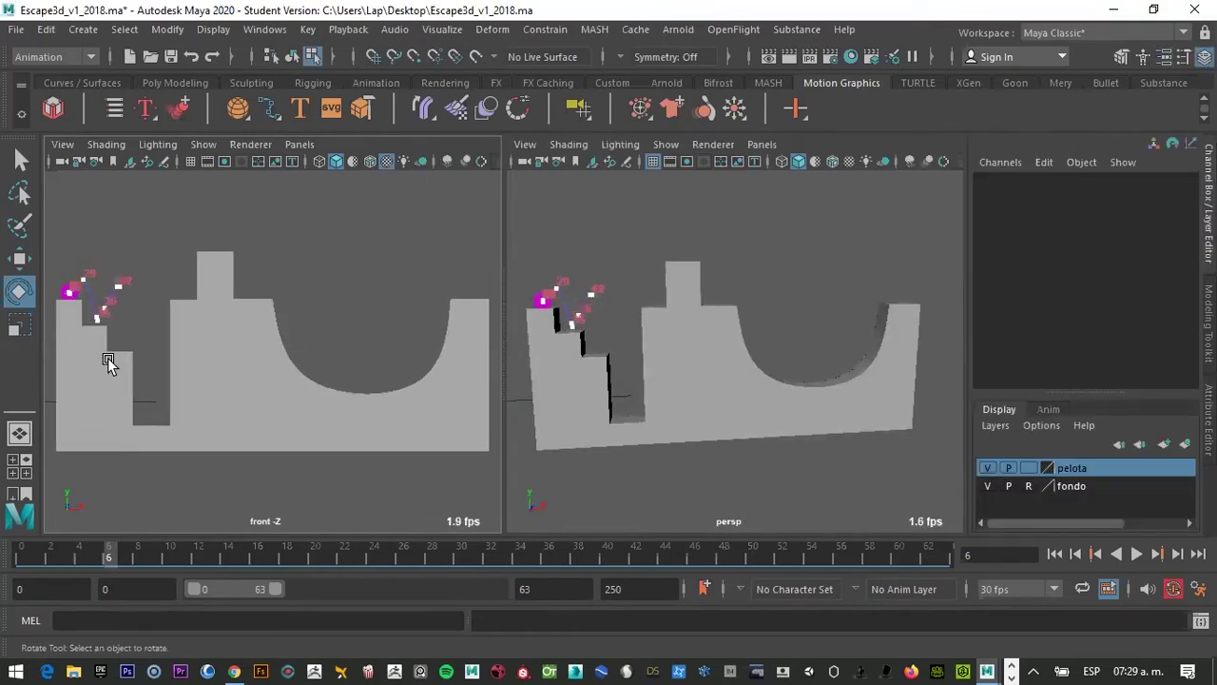
left_click(65, 292)
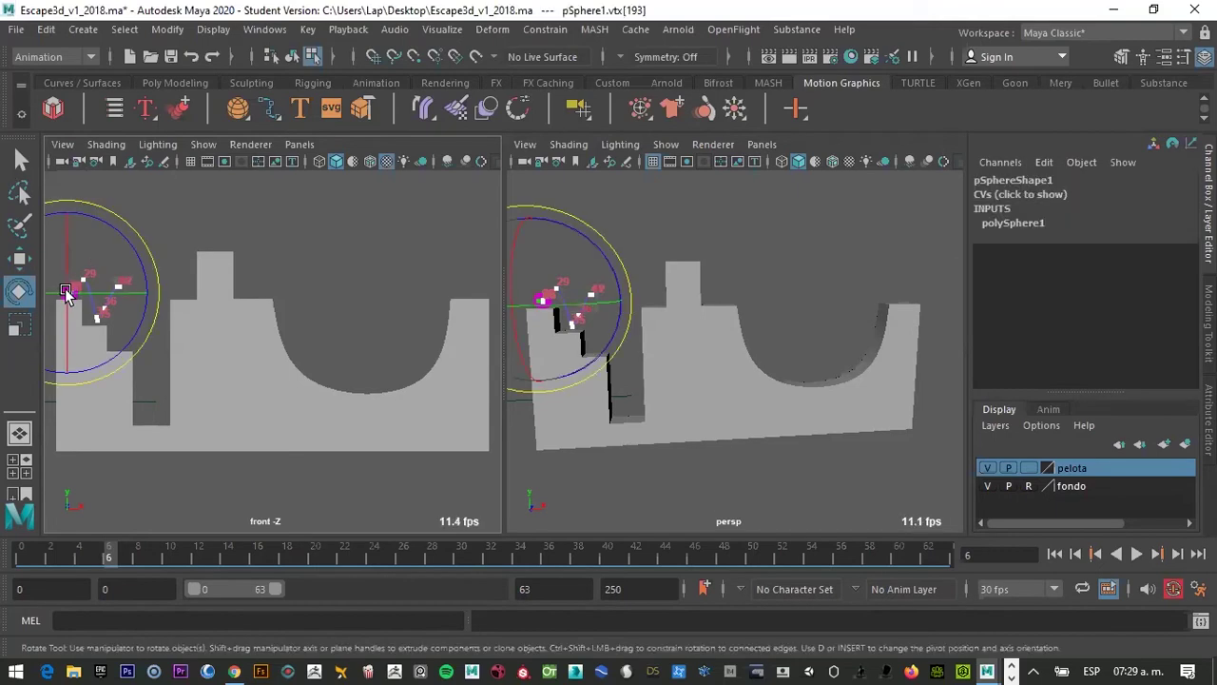
right_click(66, 297)
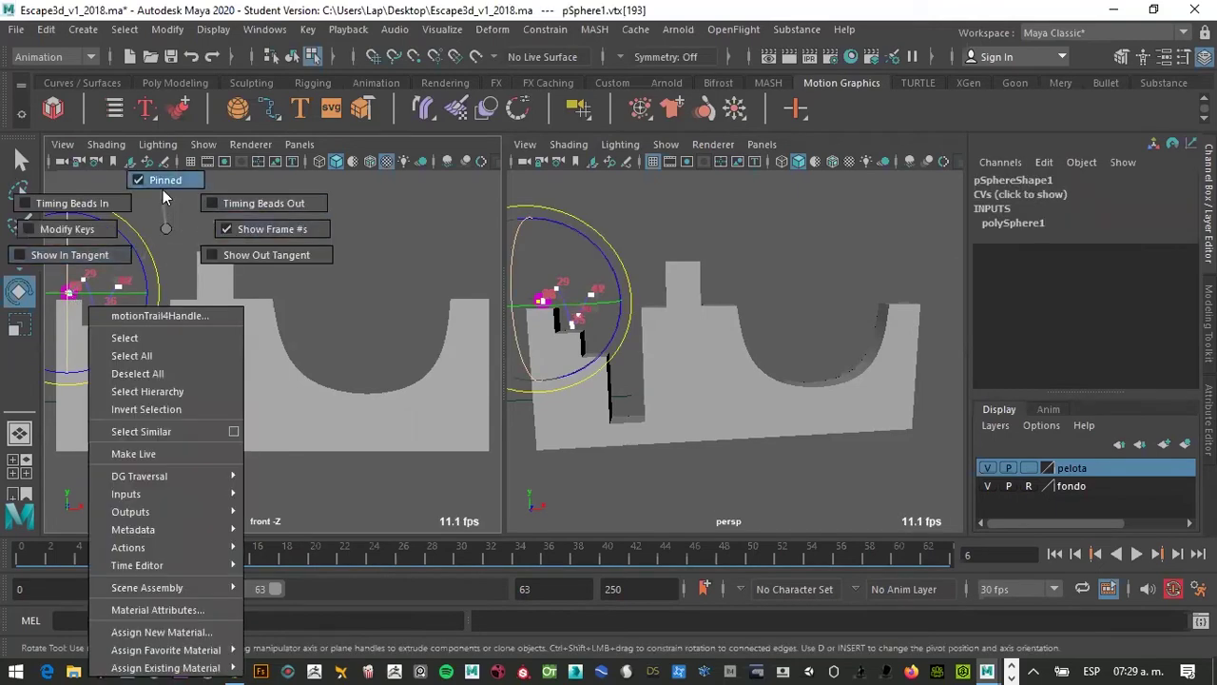
left_click(177, 218)
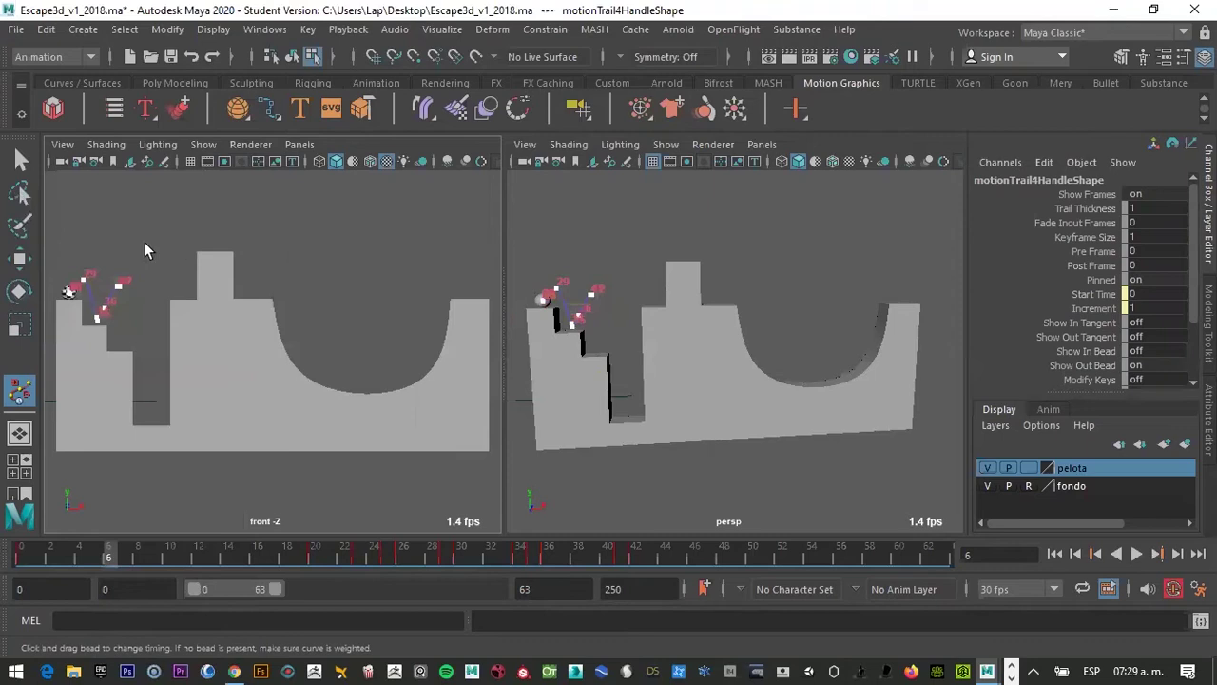
left_click(69, 292)
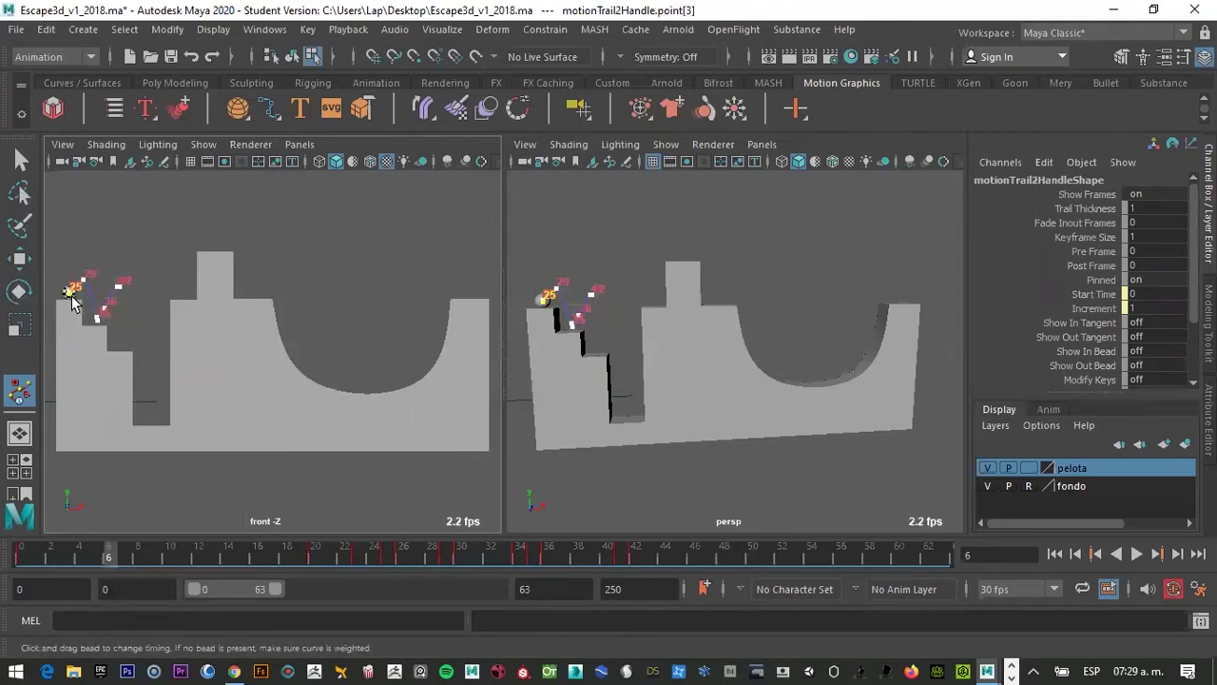
key("f")
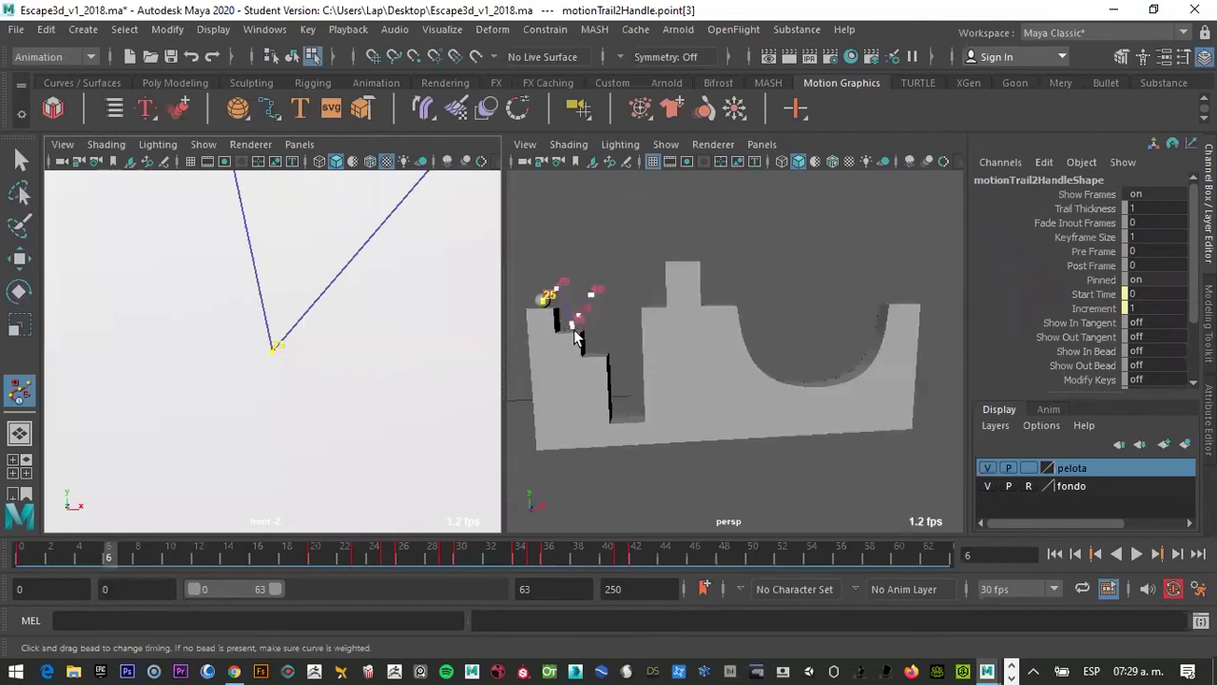
Frame the frame-25 trail point in perspective, then orbit and pan around the ball and its trail
key("f")
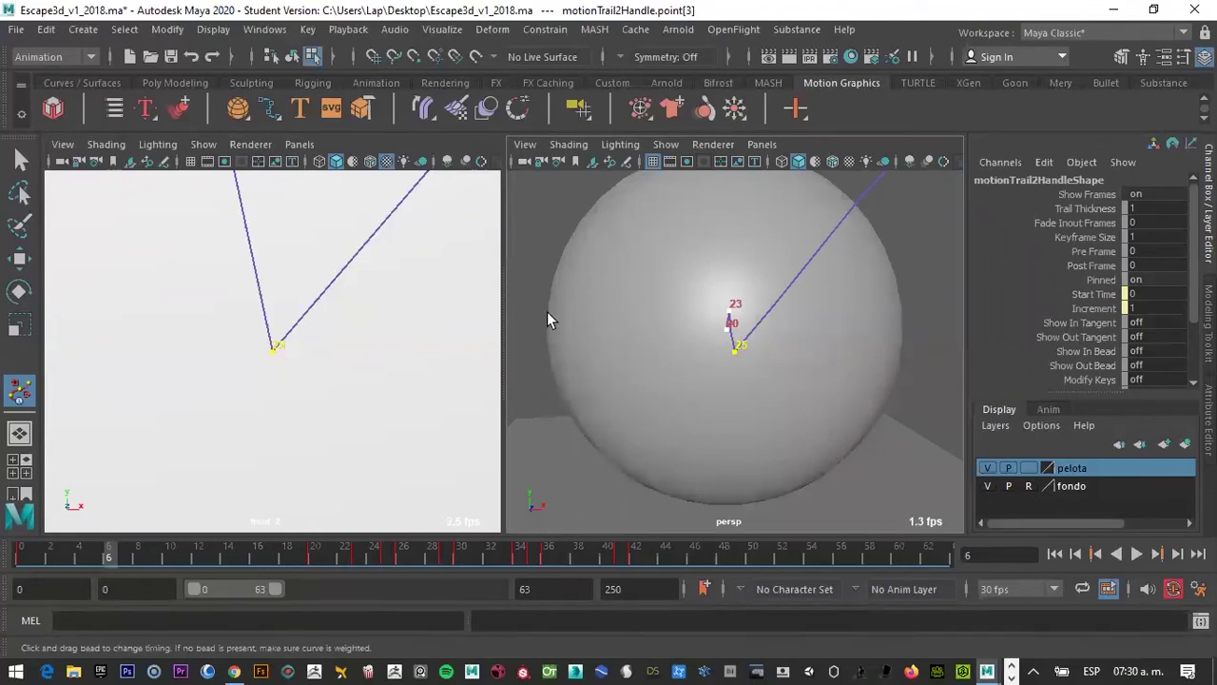
scroll(359, 314, "down", 5)
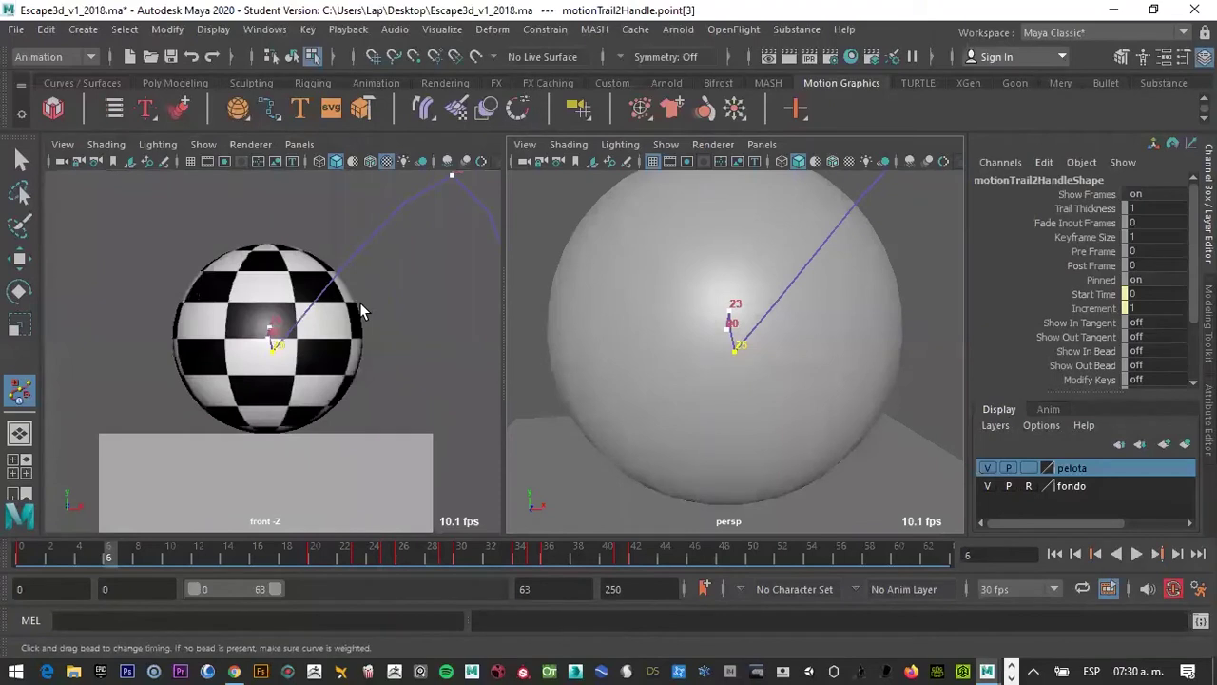
scroll(597, 300, "down", 5)
scroll(679, 306, "up", 2)
scroll(679, 306, "down", 3)
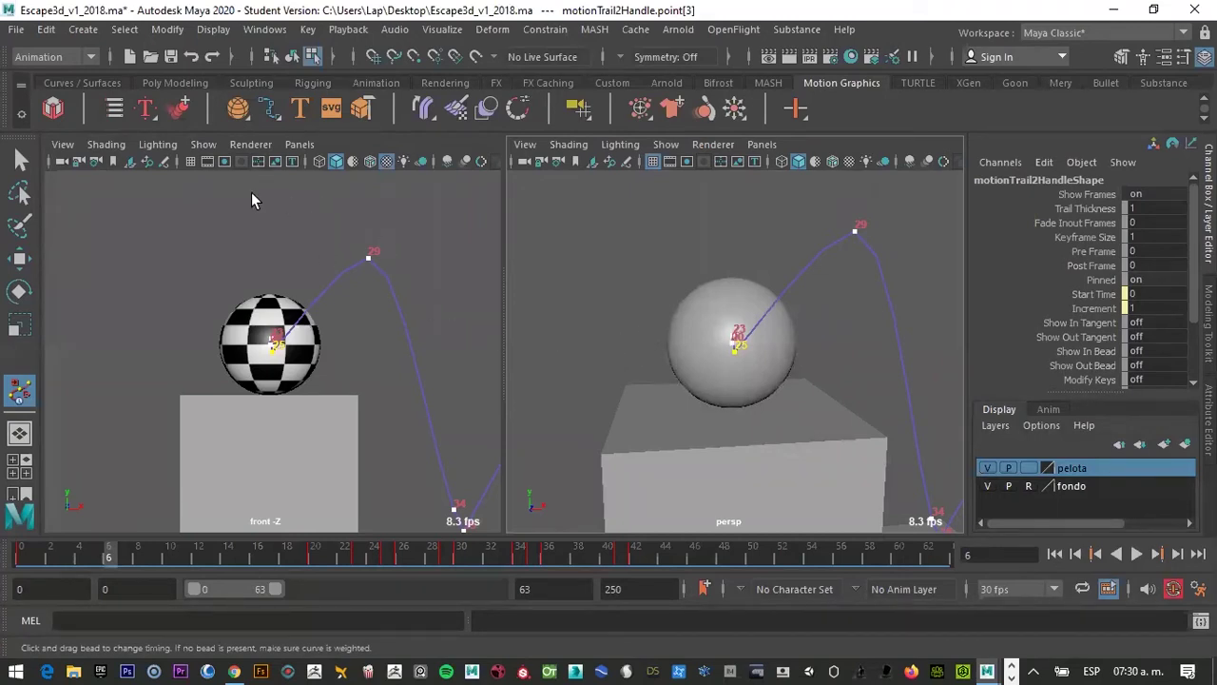
mouse_move(234, 223)
left_mouse_down("alt")
mouse_move(285, 222)
mouse_move(225, 260)
left_mouse_up("alt")
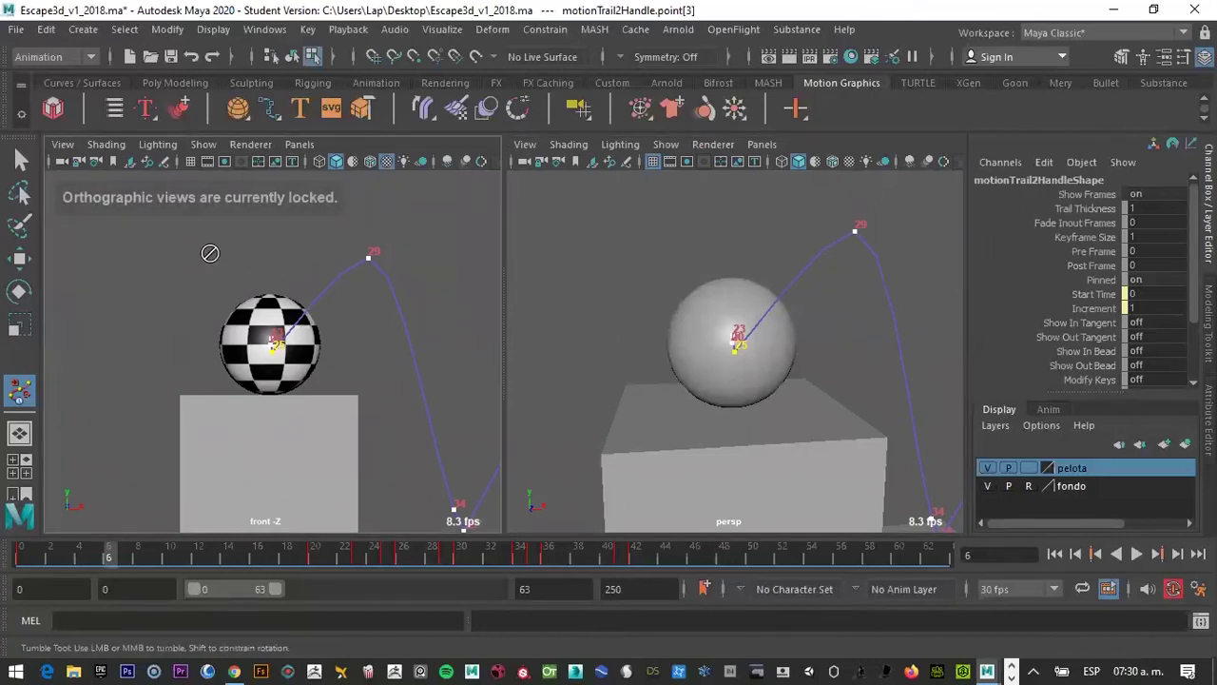
mouse_move(630, 212)
left_mouse_down("alt")
mouse_move(705, 210)
mouse_move(698, 228)
mouse_move(809, 218)
mouse_move(726, 222)
mouse_move(689, 162)
mouse_move(700, 109)
mouse_move(729, 242)
mouse_move(652, 222)
mouse_move(702, 278)
left_mouse_up("alt")
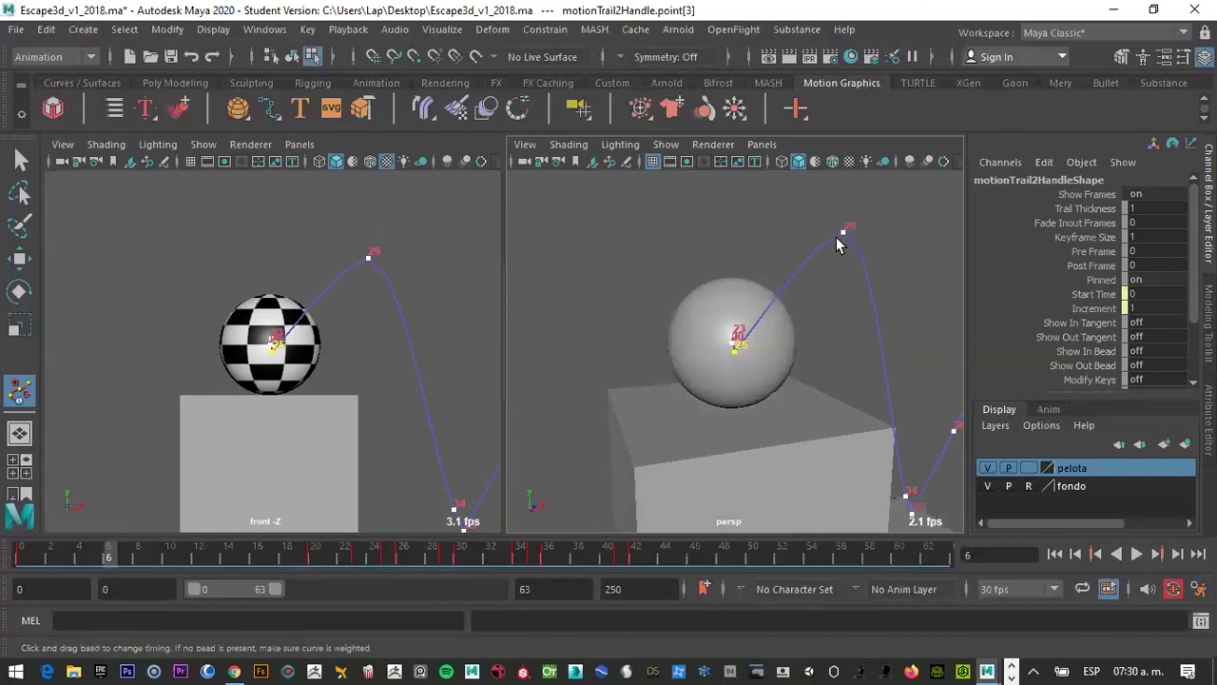
mouse_move(709, 245)
left_mouse_down("alt")
mouse_move(764, 250)
mouse_move(678, 199)
mouse_move(684, 152)
mouse_move(690, 233)
mouse_move(727, 254)
mouse_move(700, 217)
mouse_move(695, 234)
mouse_move(738, 235)
mouse_move(662, 184)
mouse_move(641, 128)
mouse_move(785, 75)
mouse_move(899, 164)
mouse_move(926, 291)
mouse_move(979, 275)
mouse_move(712, 256)
mouse_move(724, 235)
left_mouse_up("alt")
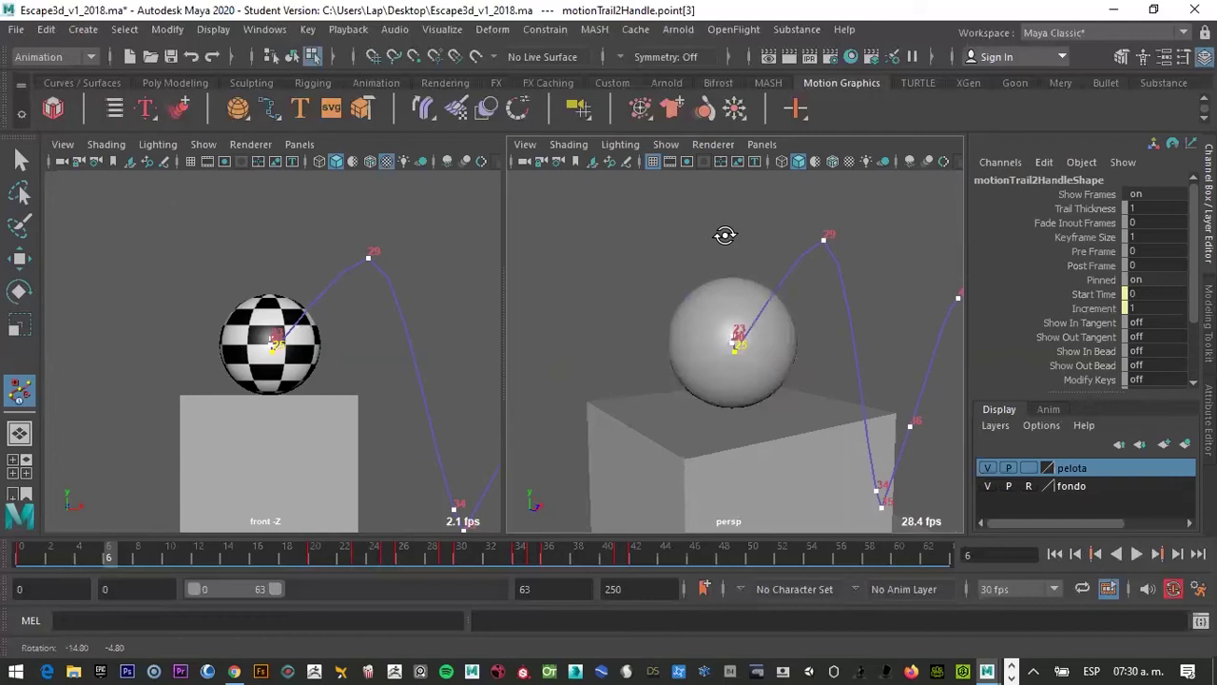
mouse_move(723, 283)
middle_mouse_down("alt")
mouse_move(761, 269)
mouse_move(688, 265)
mouse_move(653, 280)
mouse_move(804, 282)
mouse_move(665, 271)
middle_mouse_up("alt")
Pan and zoom the front view out to show the steps, then frame the whole scene in perspective
mouse_move(143, 276)
middle_mouse_down("alt")
mouse_move(355, 263)
mouse_move(264, 269)
middle_mouse_up("alt")
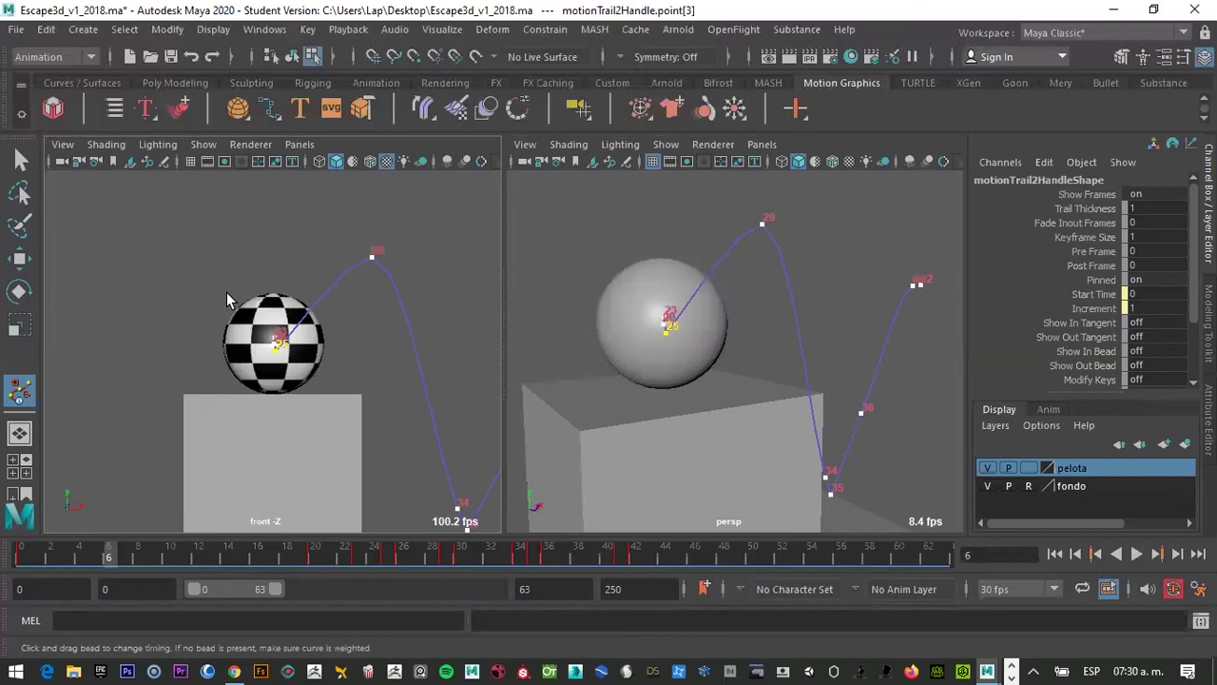
mouse_move(257, 302)
right_mouse_down("alt")
mouse_move(304, 293)
mouse_move(326, 316)
mouse_move(95, 233)
mouse_move(402, 435)
mouse_move(389, 16)
mouse_move(391, 297)
mouse_move(336, 435)
mouse_move(336, 320)
mouse_move(282, 245)
mouse_move(314, 278)
mouse_move(337, 272)
mouse_move(362, 345)
mouse_move(409, 390)
right_mouse_up("alt")
mouse_move(656, 314)
right_mouse_down("alt")
mouse_move(639, 297)
mouse_move(633, 253)
right_mouse_up("alt")
left_click_drag(692, 292, 697, 272, "alt")
key("f")
key("a")
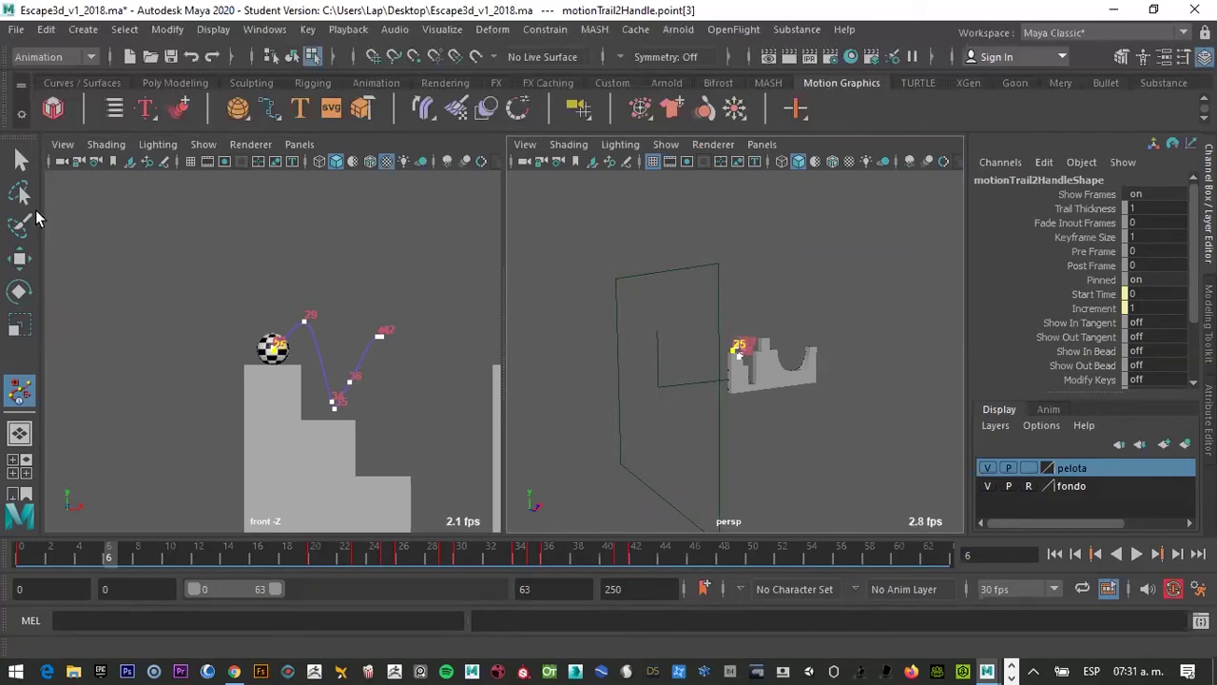
Clear the selection and look through the front and perspective panels' display menus
left_click(32, 168)
left_click(677, 299)
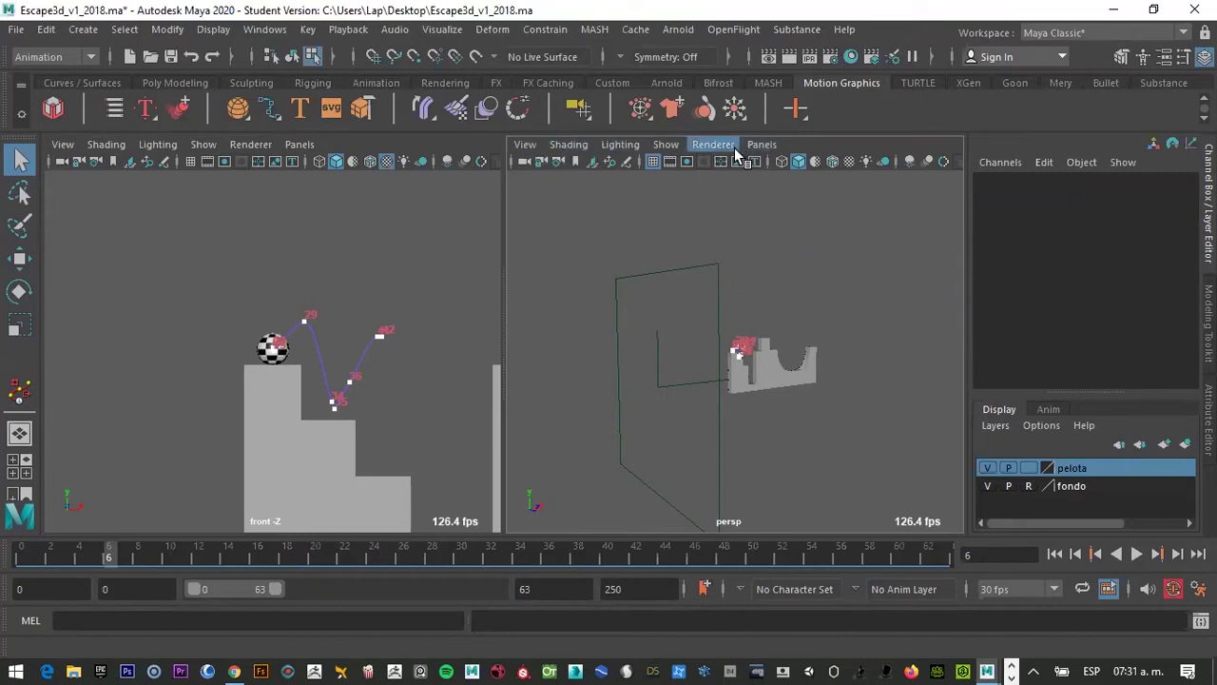
left_click(525, 144)
left_click(561, 145)
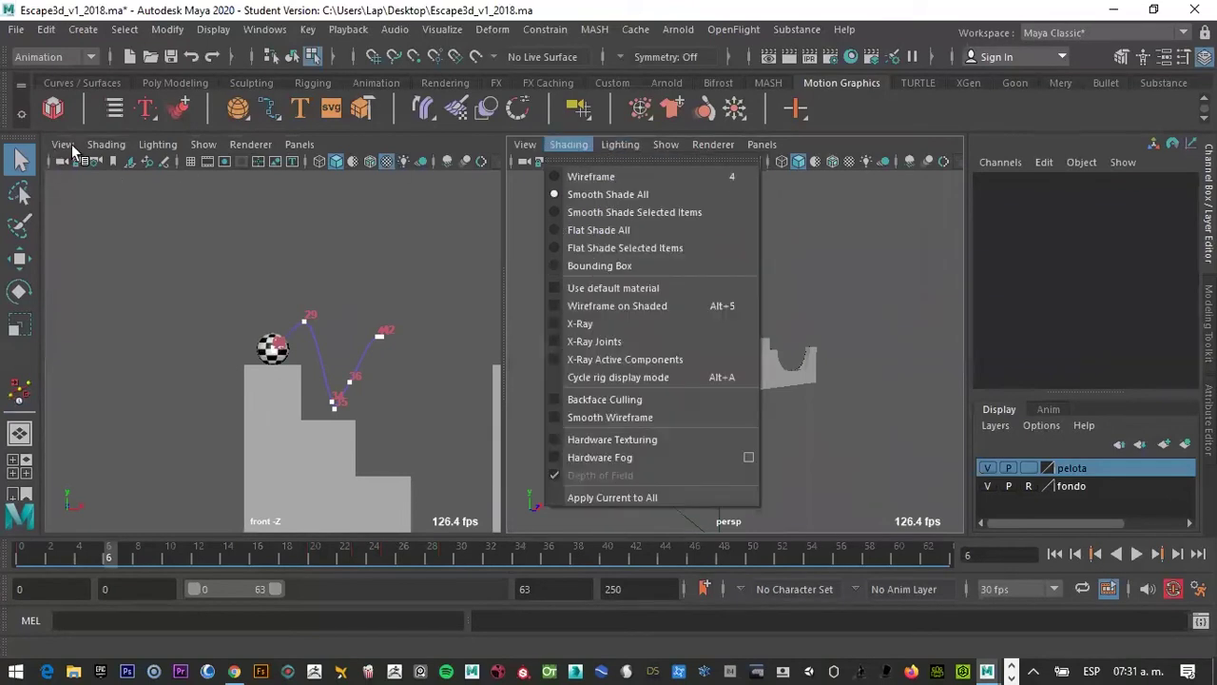
left_click(108, 145)
left_click(202, 144)
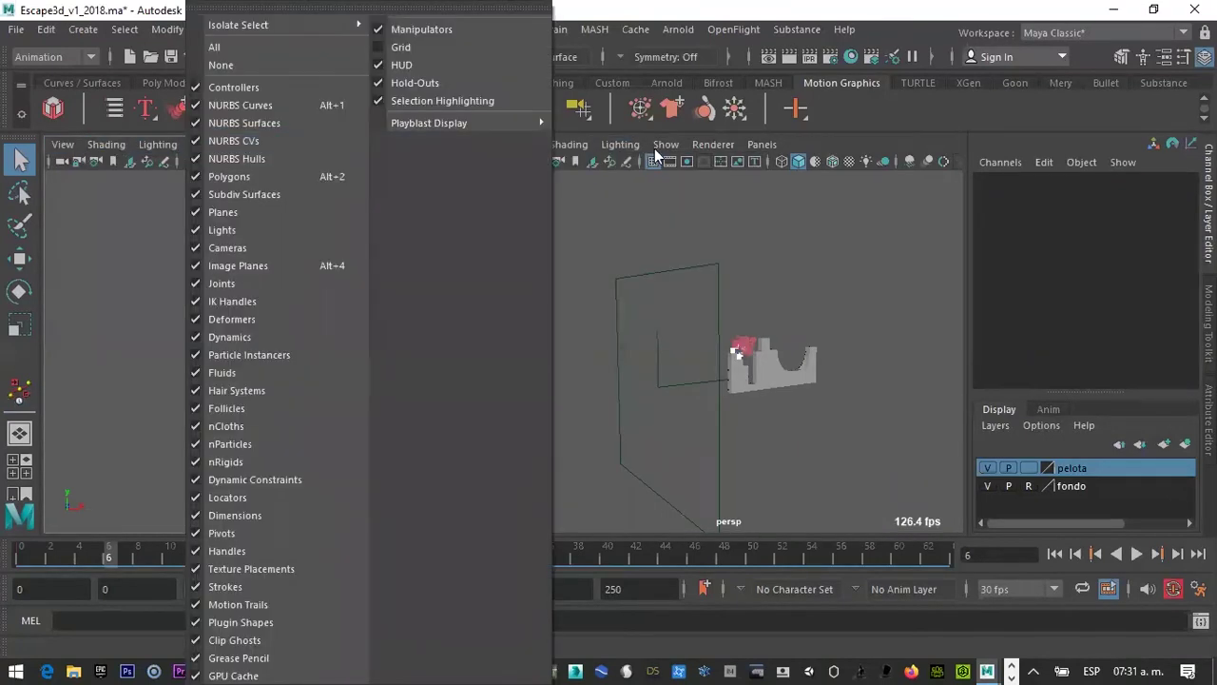
left_click(679, 150)
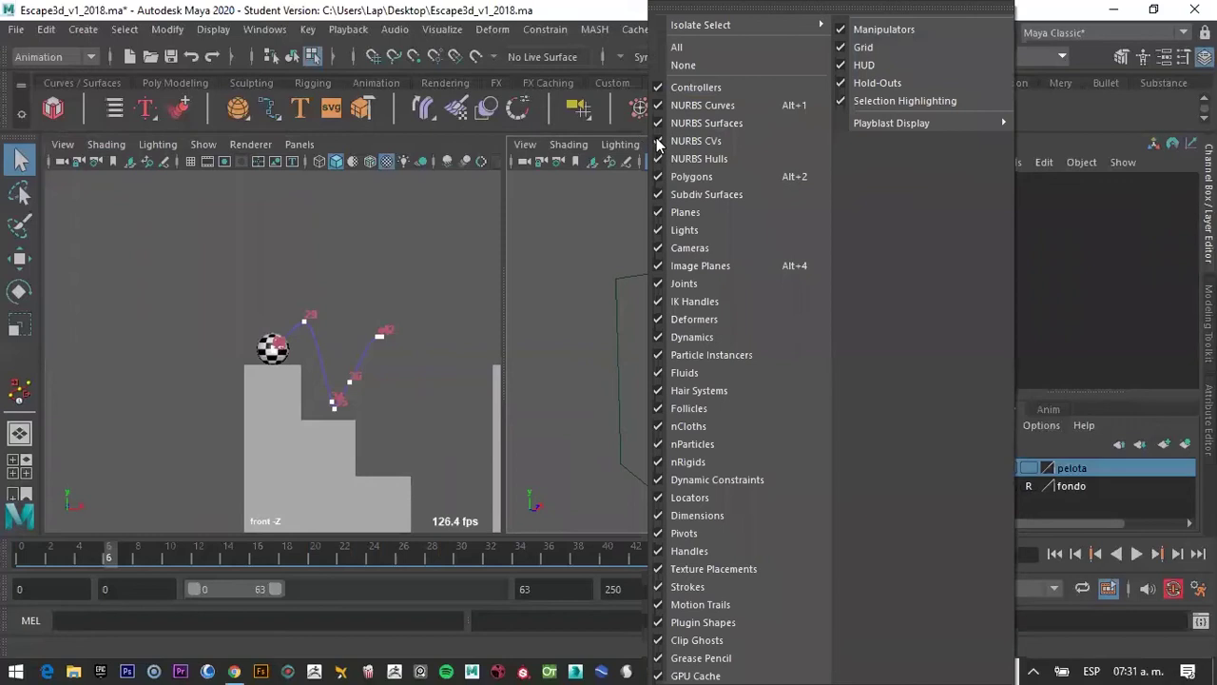
left_click(663, 146)
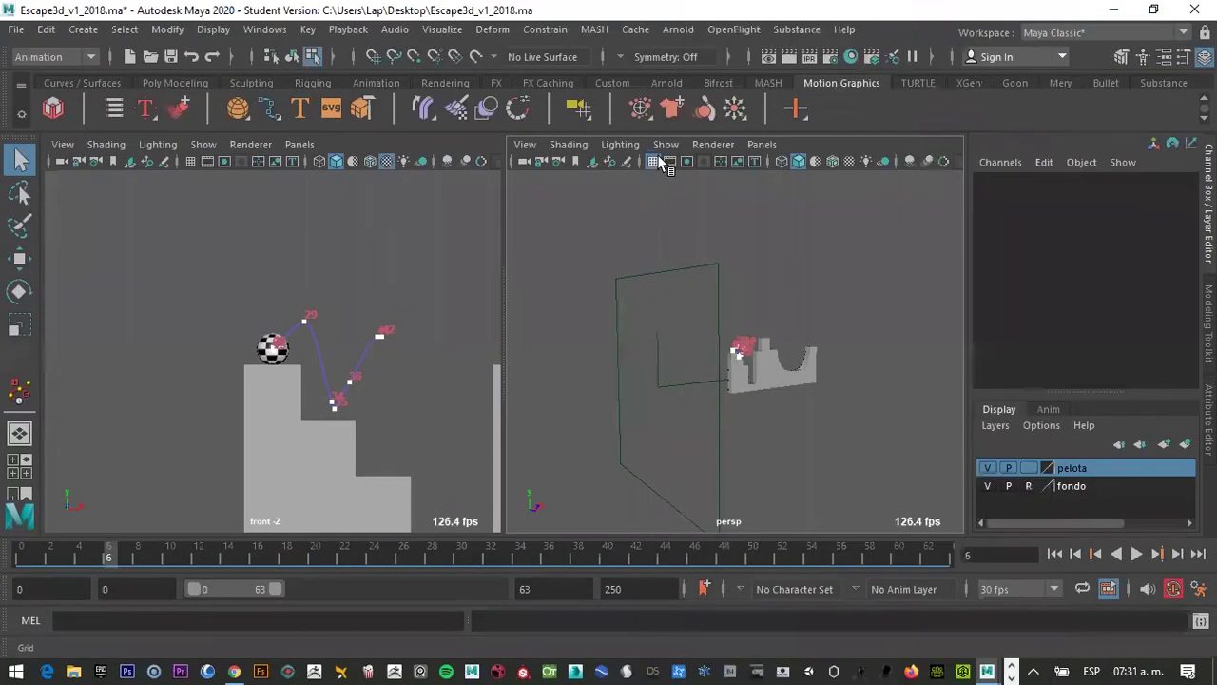
left_click(663, 146)
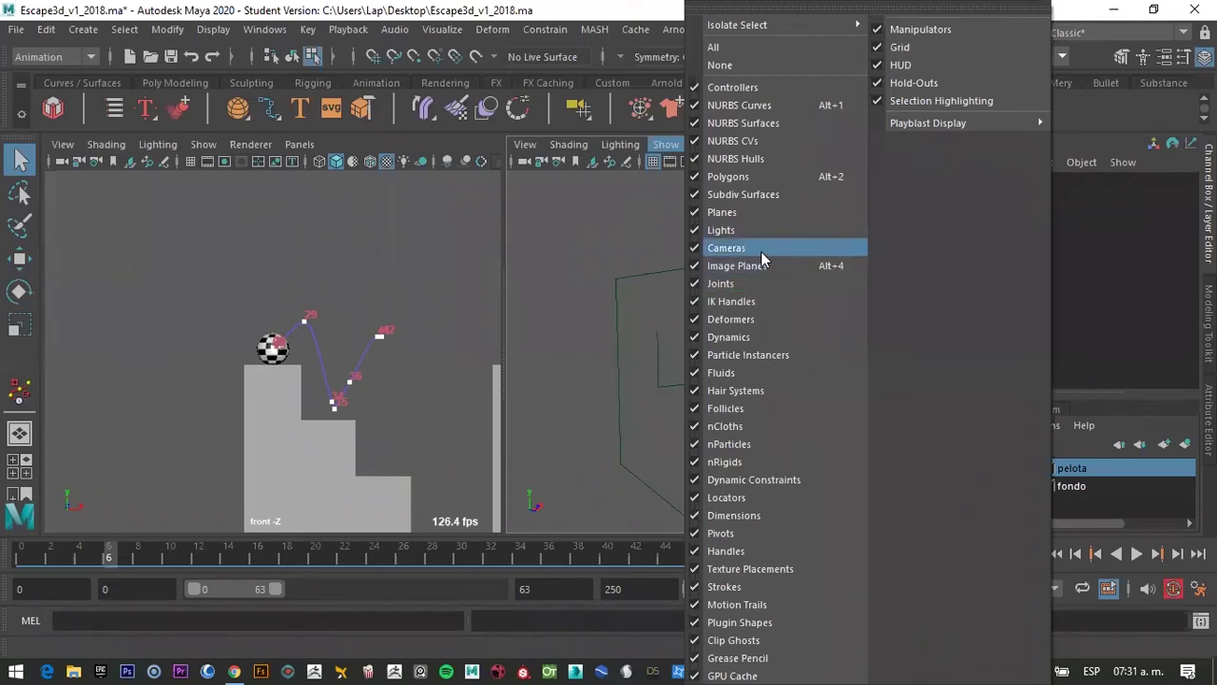
Hide Planes and Cameras in the perspective view's Show menu, then zoom in
left_click(701, 267)
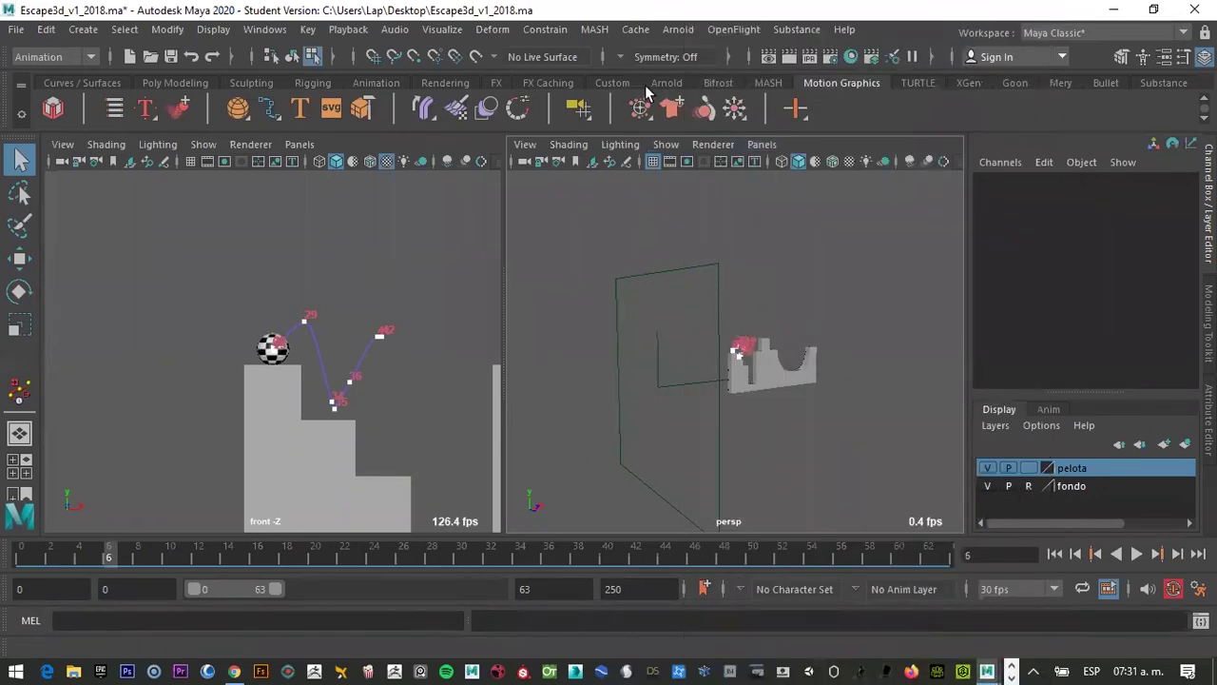
left_click(668, 150)
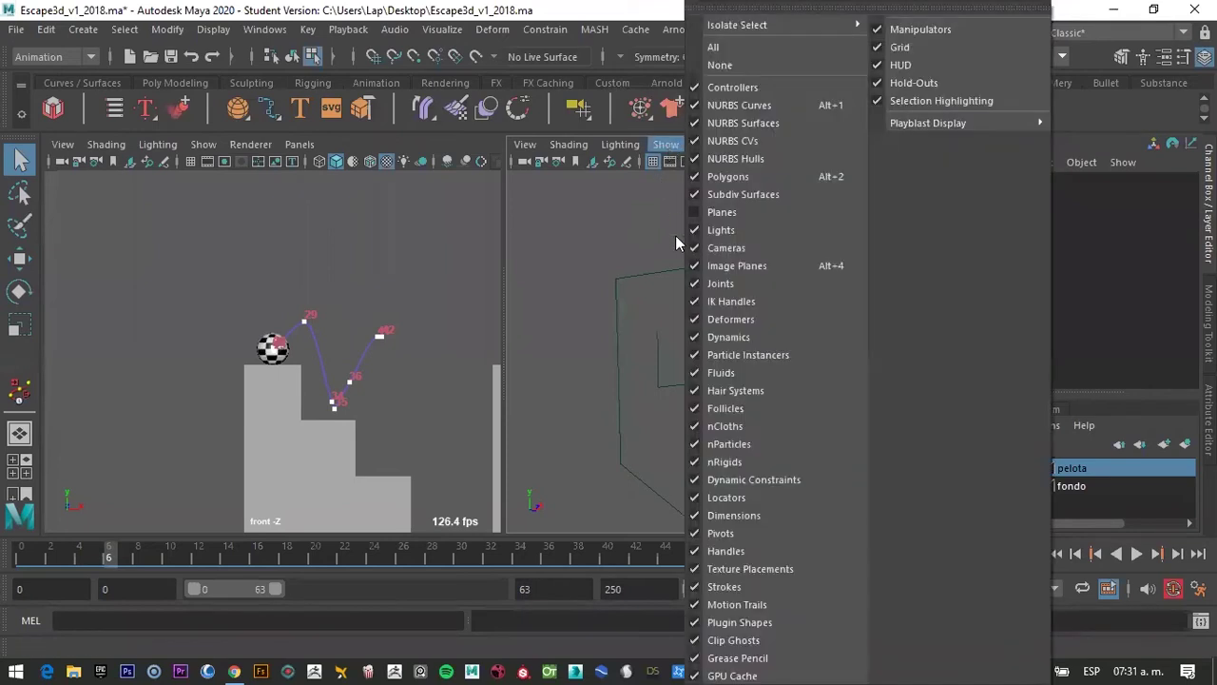
left_click(697, 249)
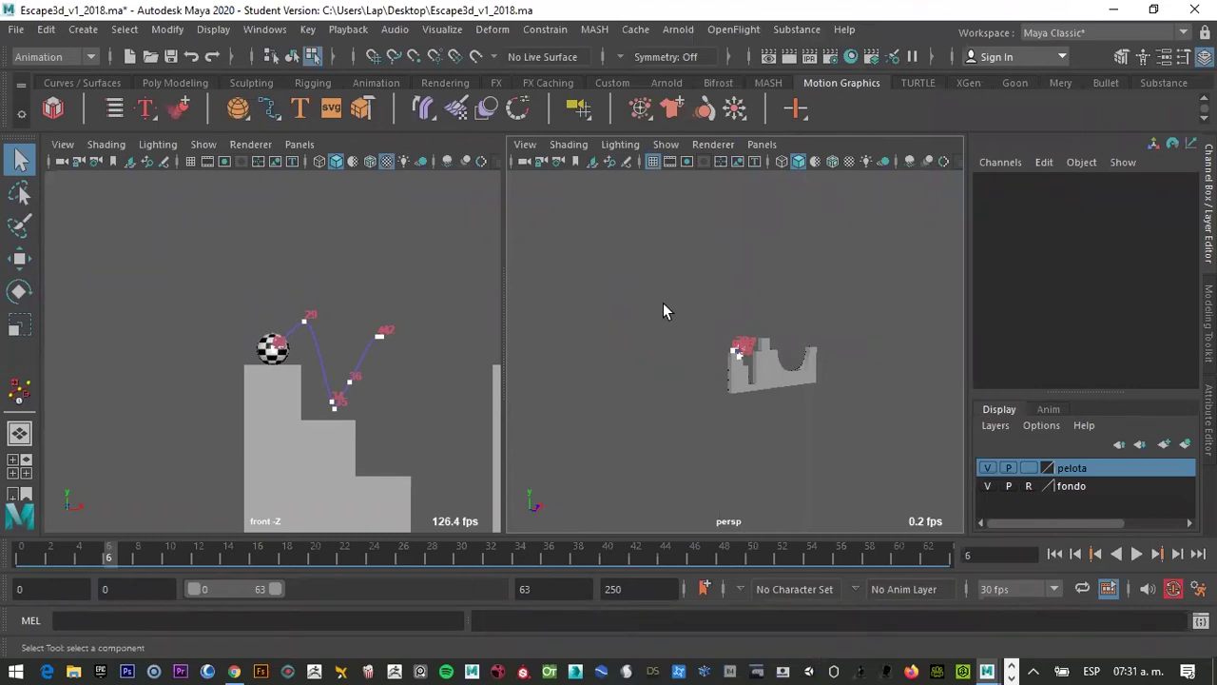
left_click(675, 150)
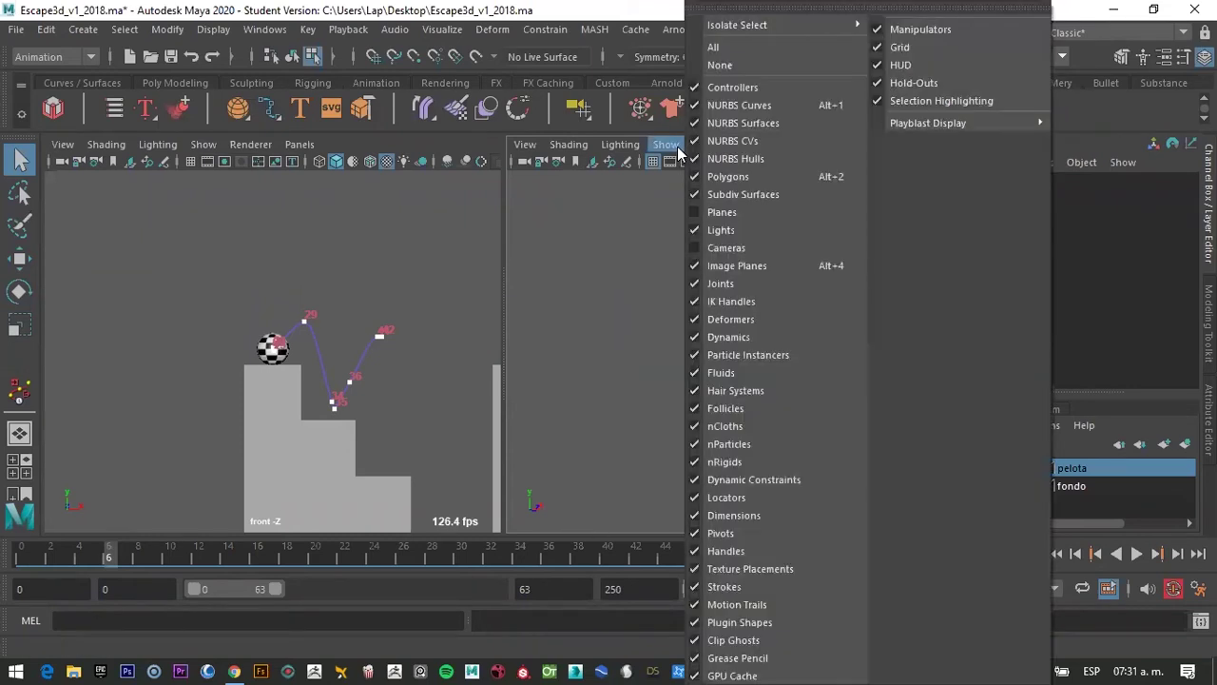
left_click(697, 212)
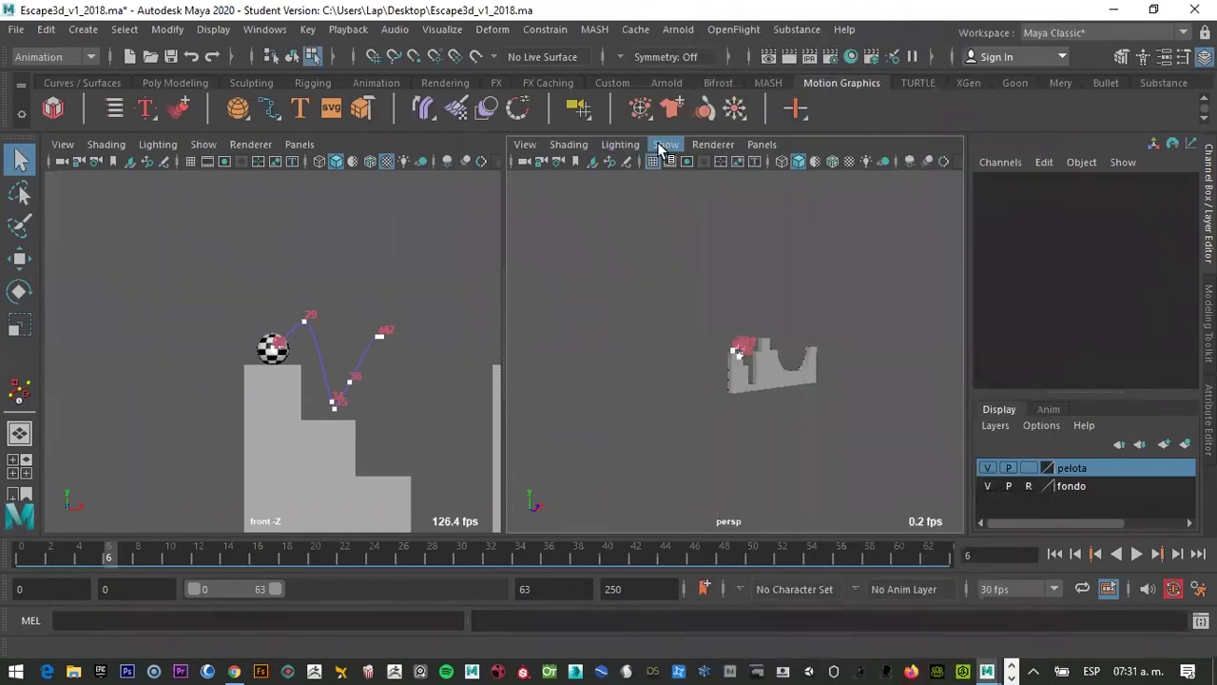
left_click(662, 150)
left_click(599, 245)
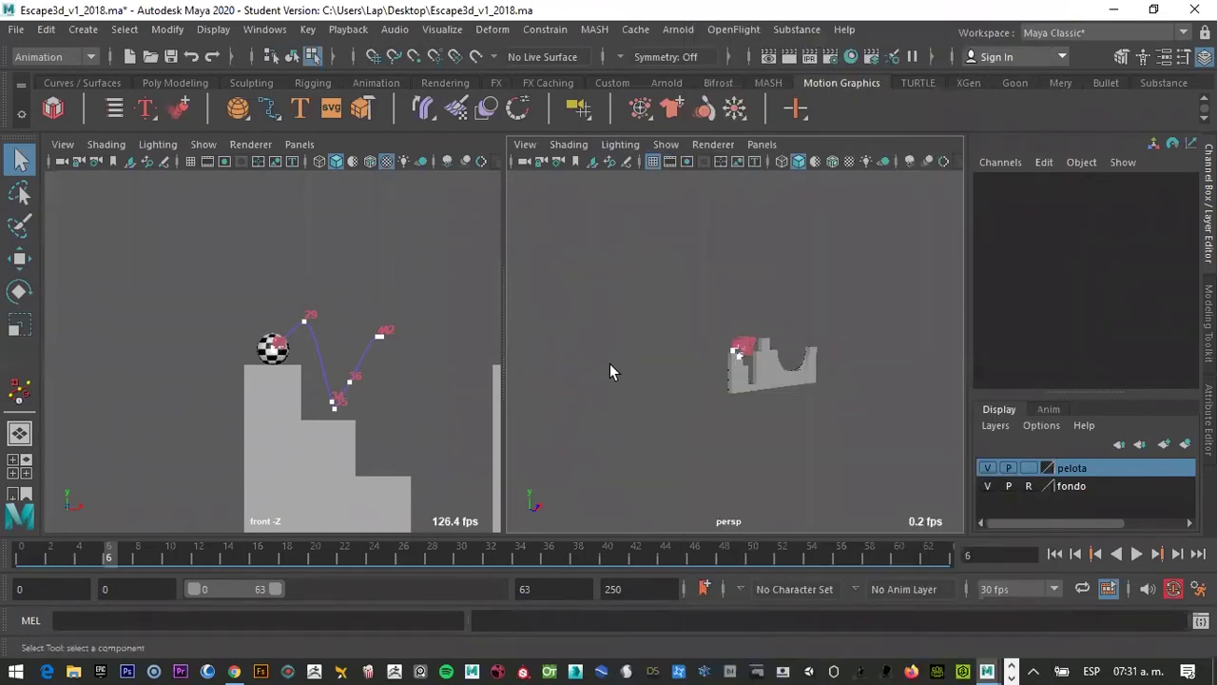
scroll(756, 357, "up", 5)
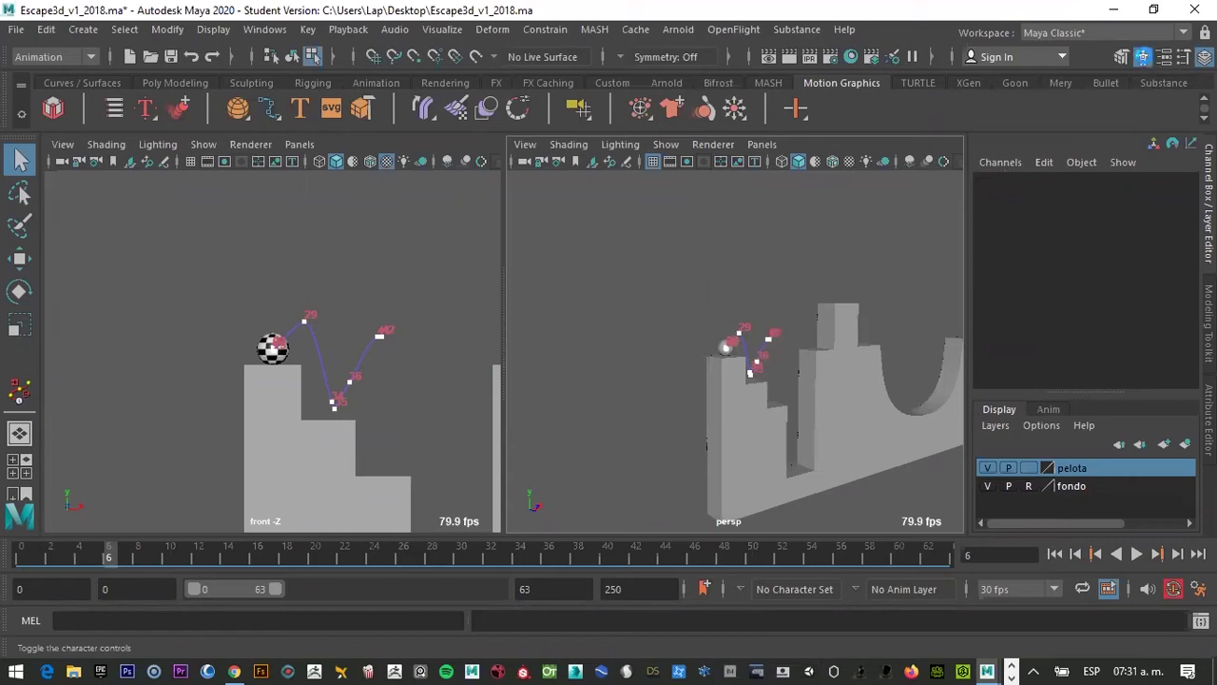
Cycle the side panel through HumanIK, the Attribute Editor and the Modeling Toolkit
left_click(1143, 57)
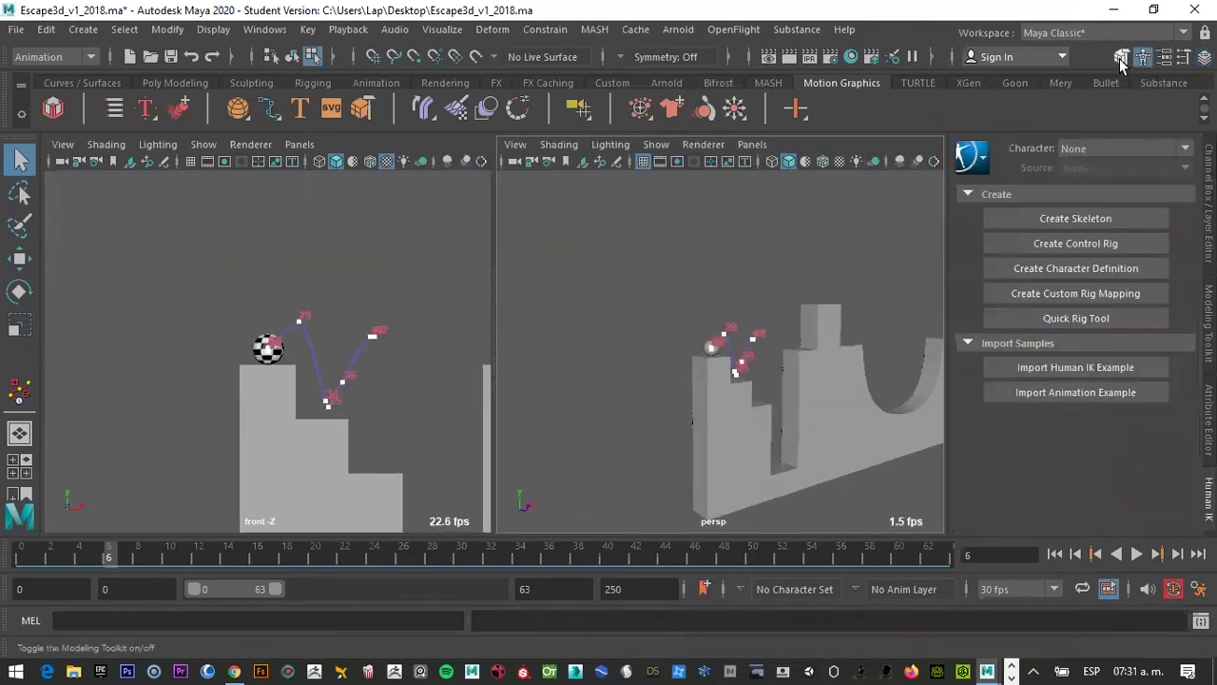
left_click(1122, 59)
left_click(1122, 59)
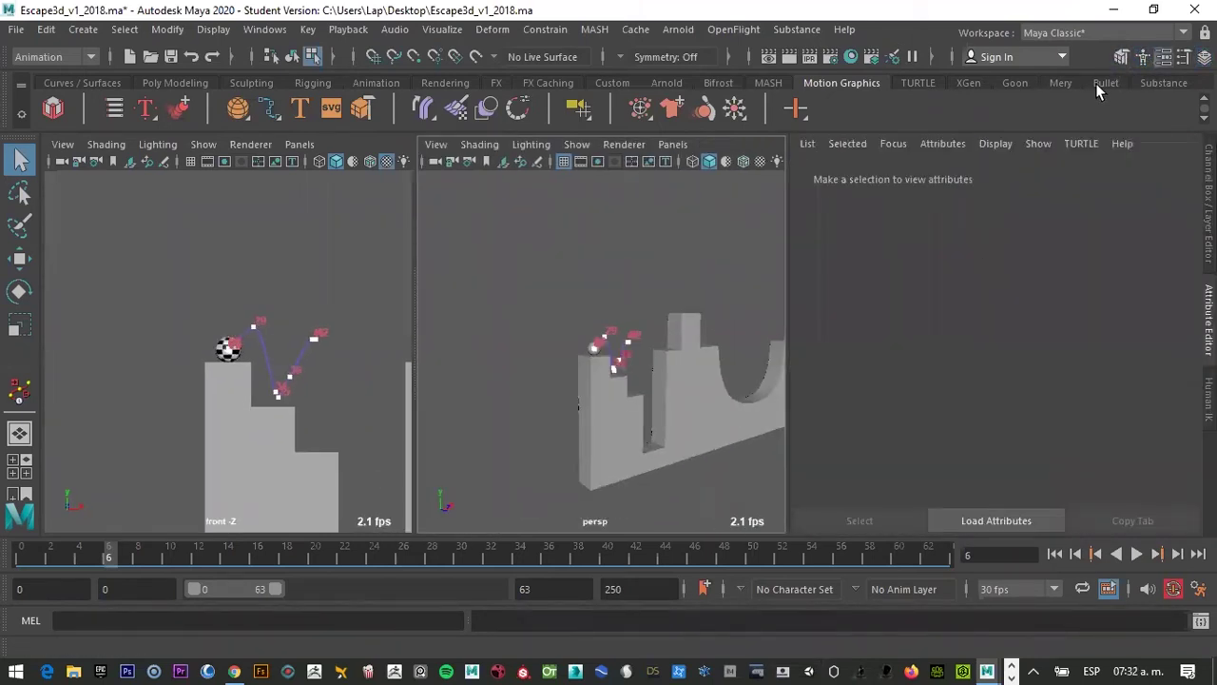
left_click(1122, 59)
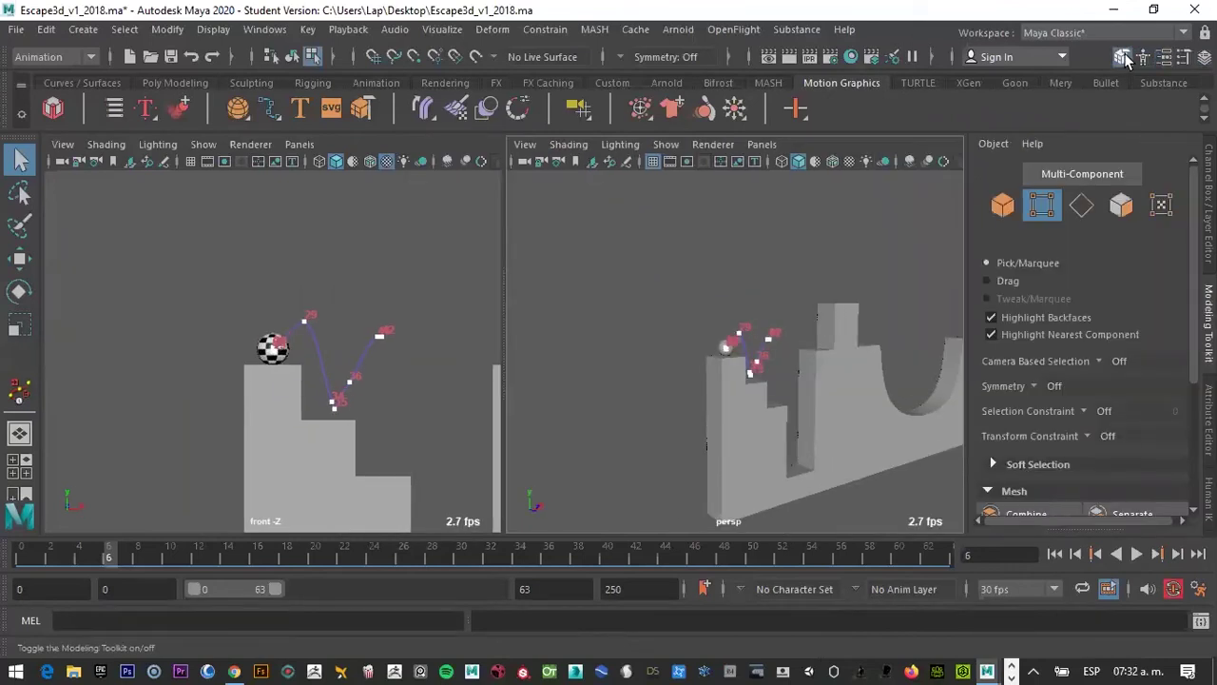
left_click(1145, 58)
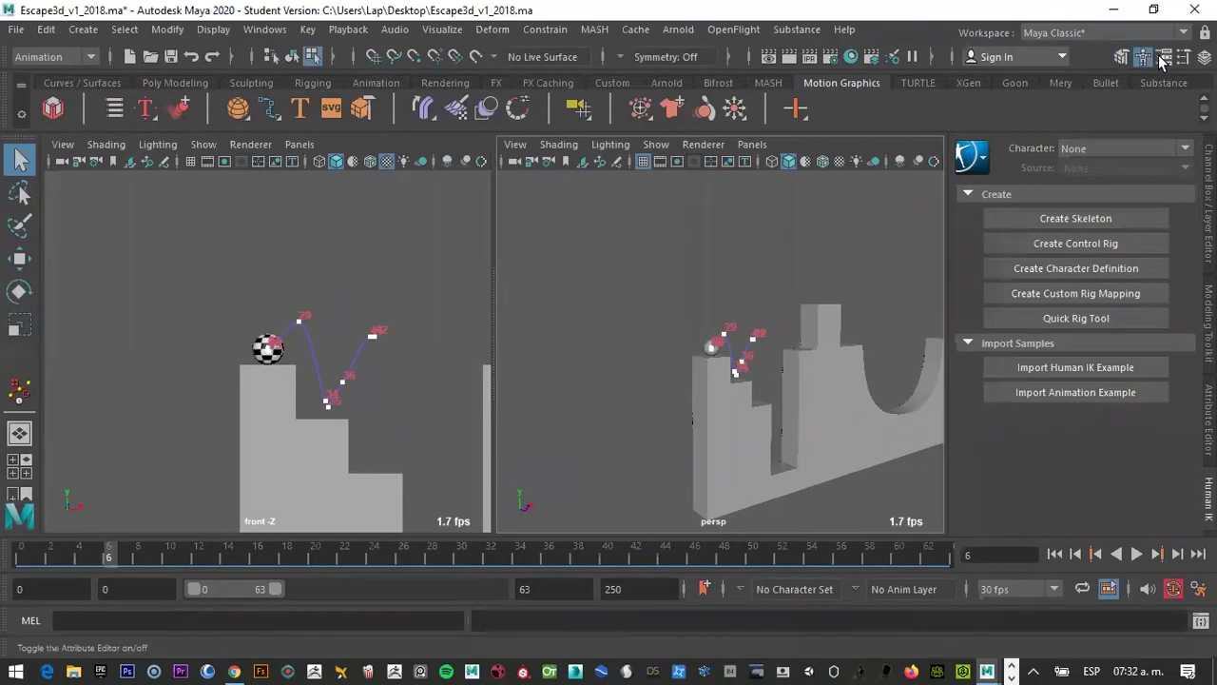
left_click(1164, 58)
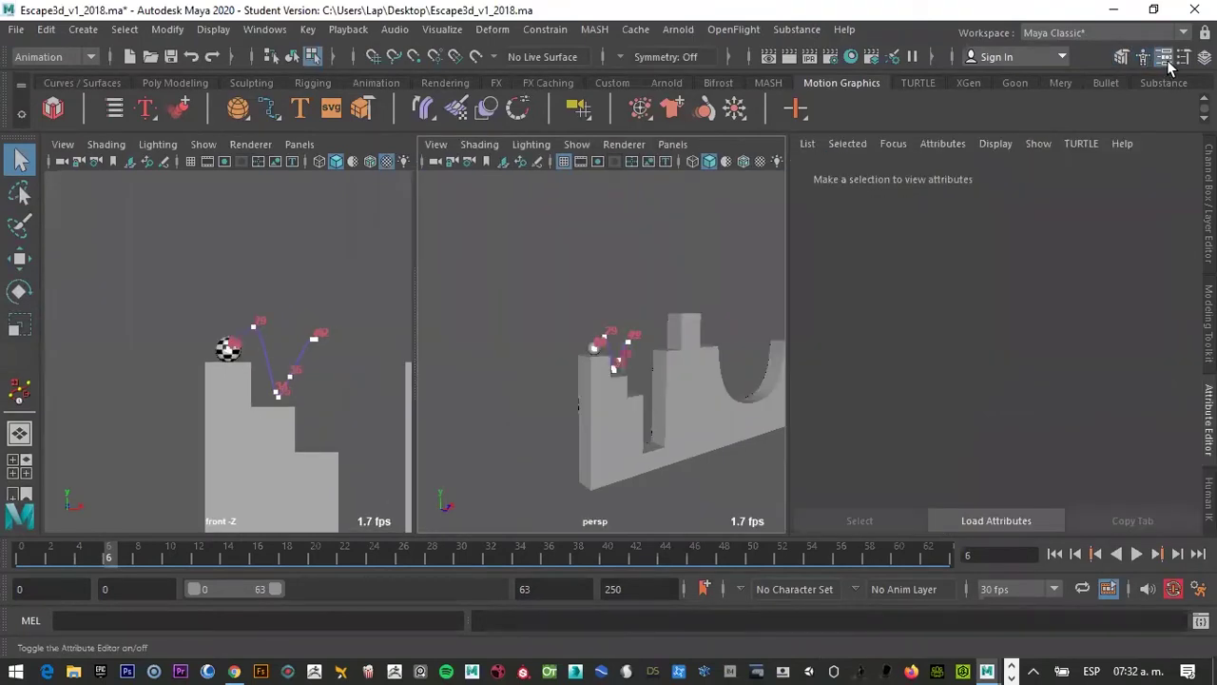
left_click(1167, 60)
left_click(1167, 61)
Open and close the select tool's settings, then restore the Channel Box/Layer Editor
left_click(1184, 59)
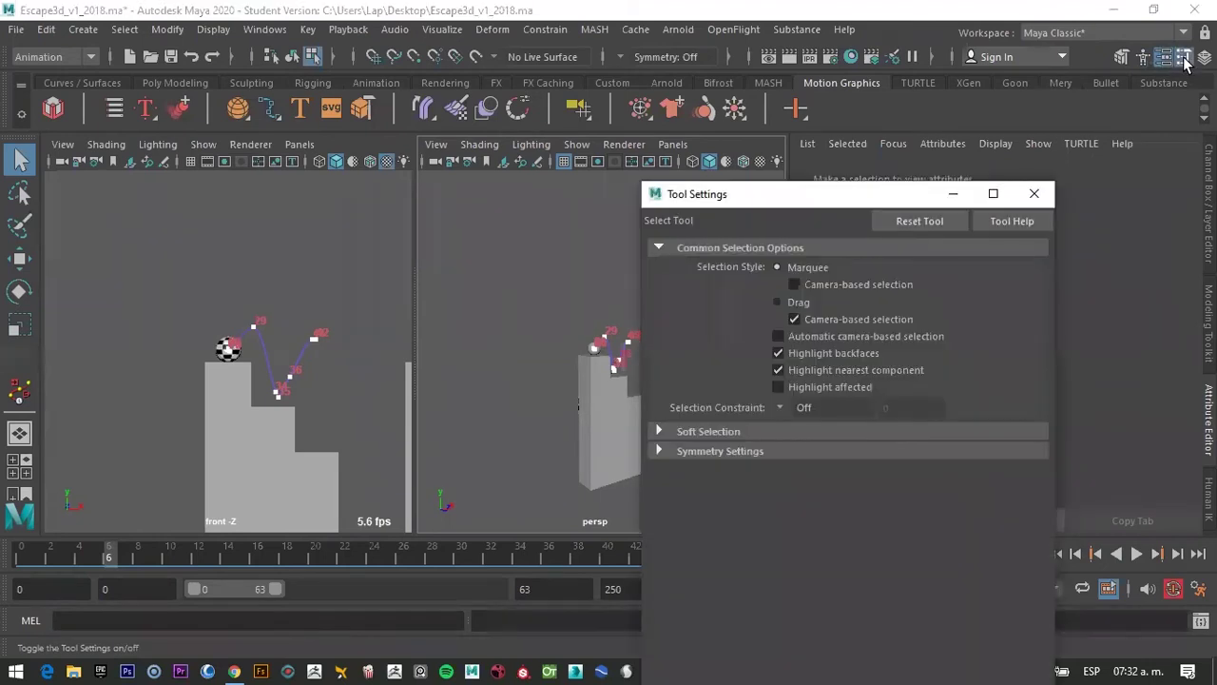
left_click_drag(889, 195, 845, 155)
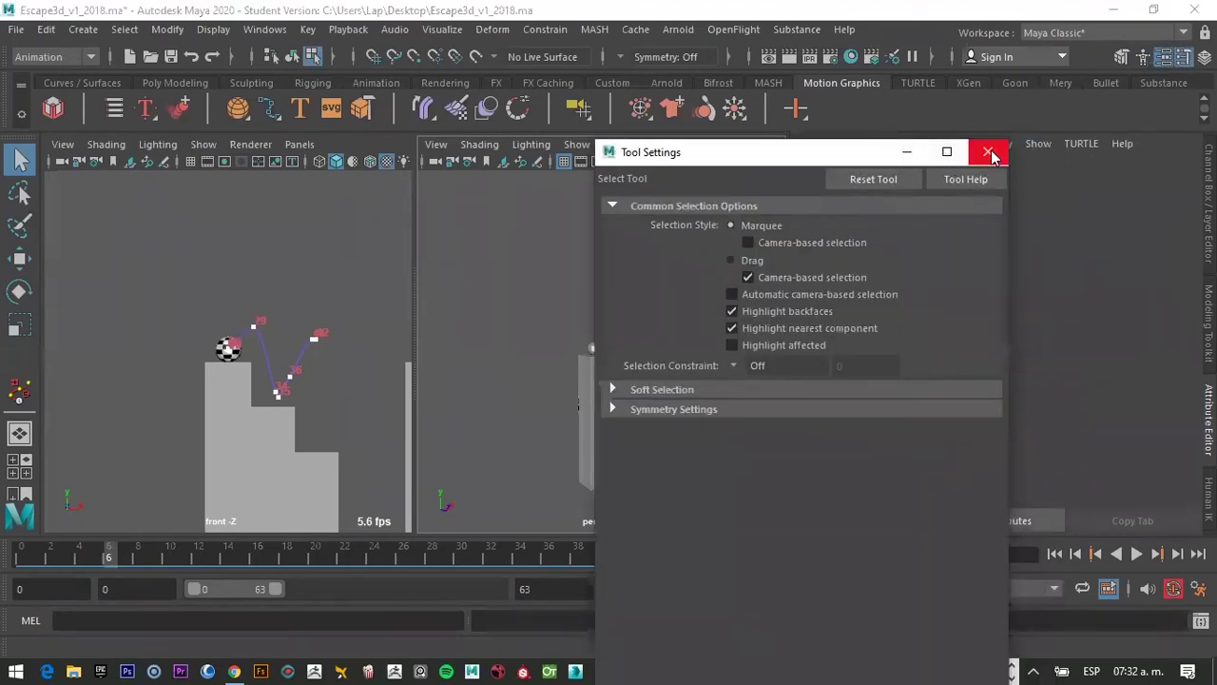
left_click(992, 152)
left_click(1166, 60)
left_click(1166, 60)
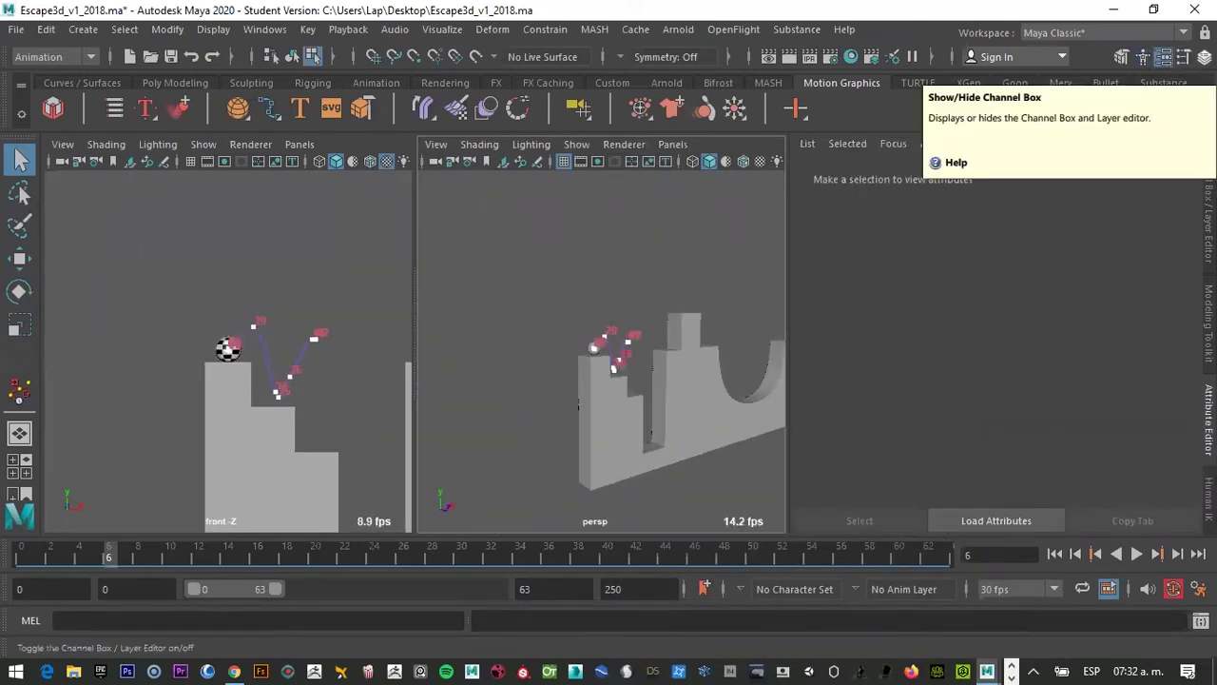
left_click(1203, 57)
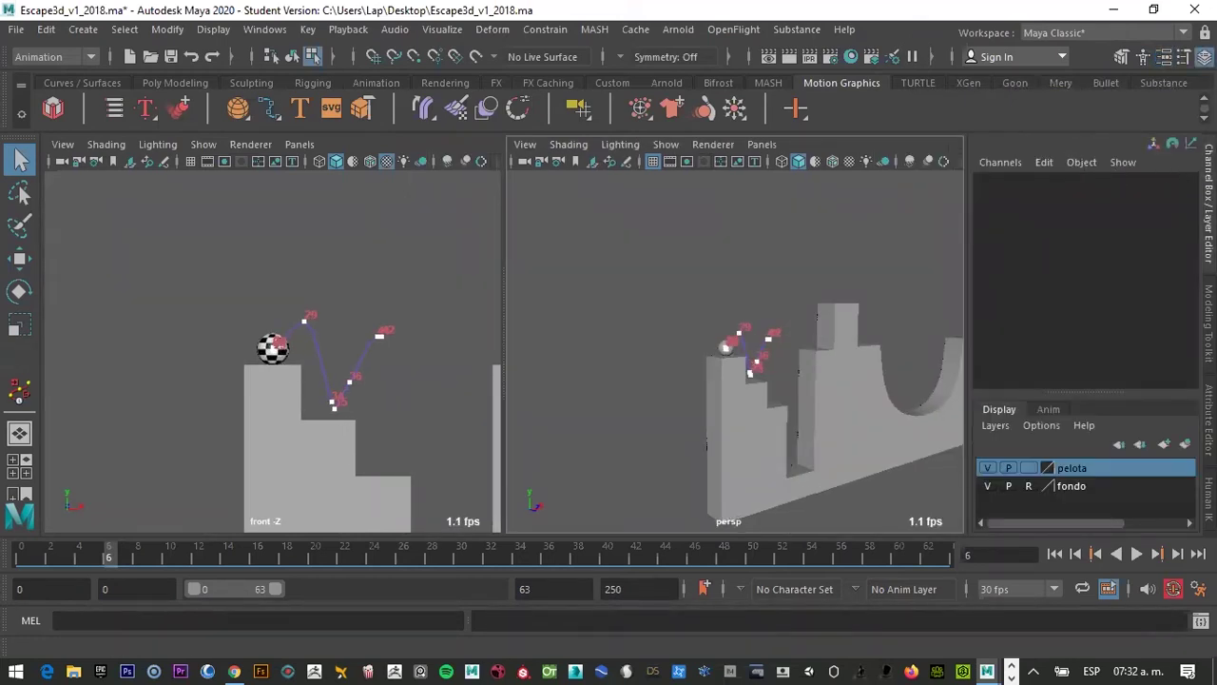
Cycle Modeling Toolkit, Attribute Editor and HumanIK again, ending on the Channel Box/Layer Editor
left_click(1121, 56)
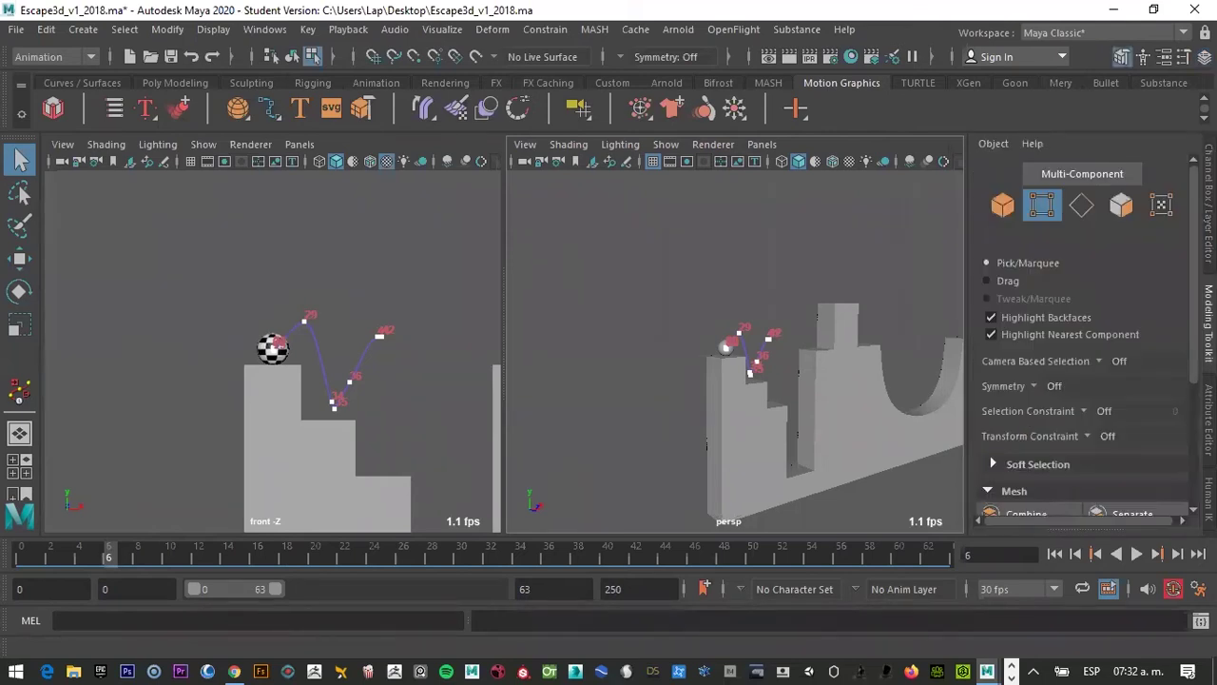
key("ctrl+a")
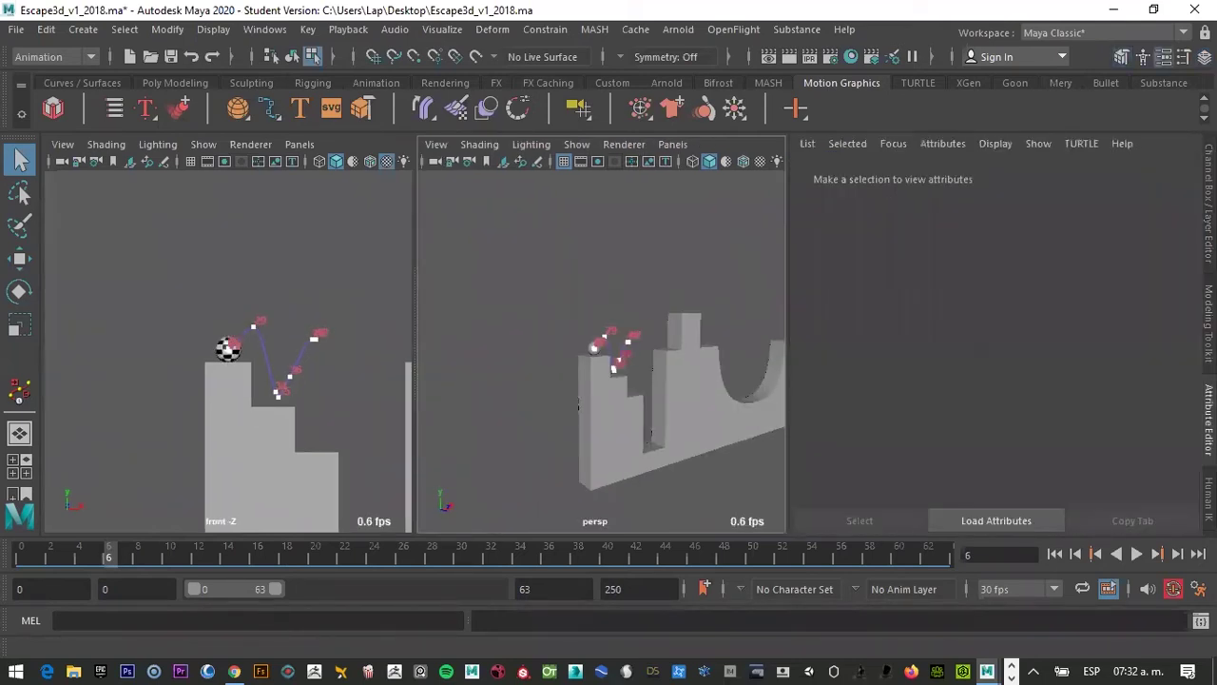
left_click(1142, 56)
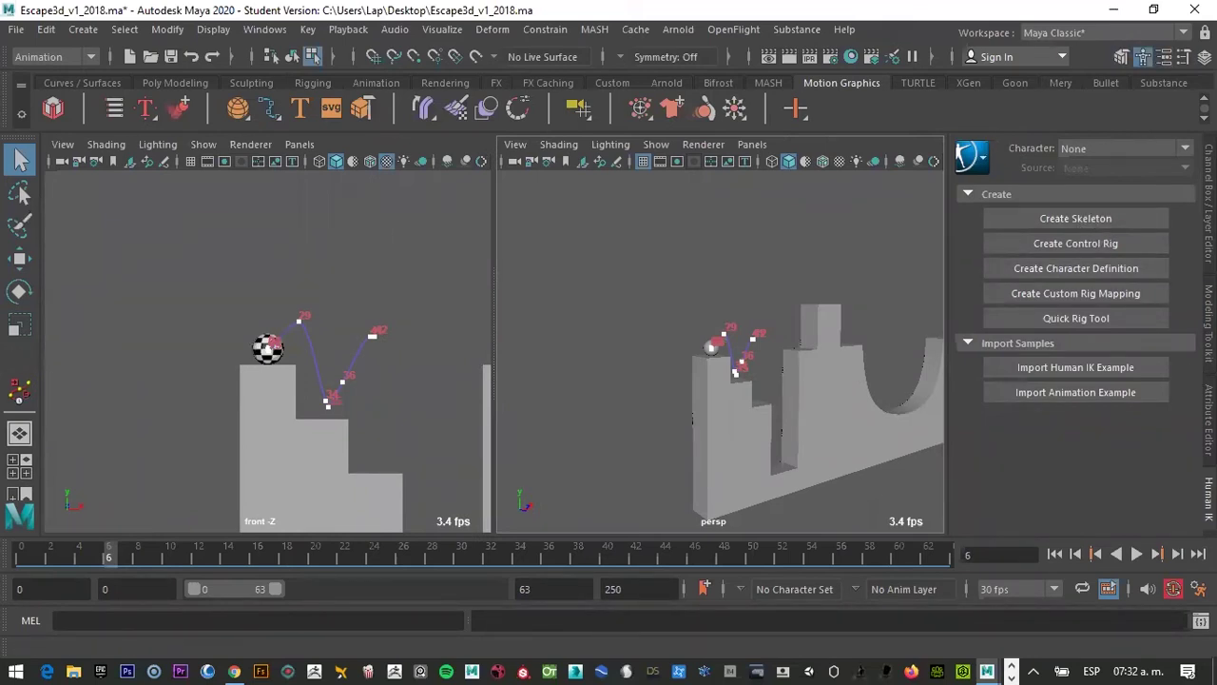
left_click(1122, 56)
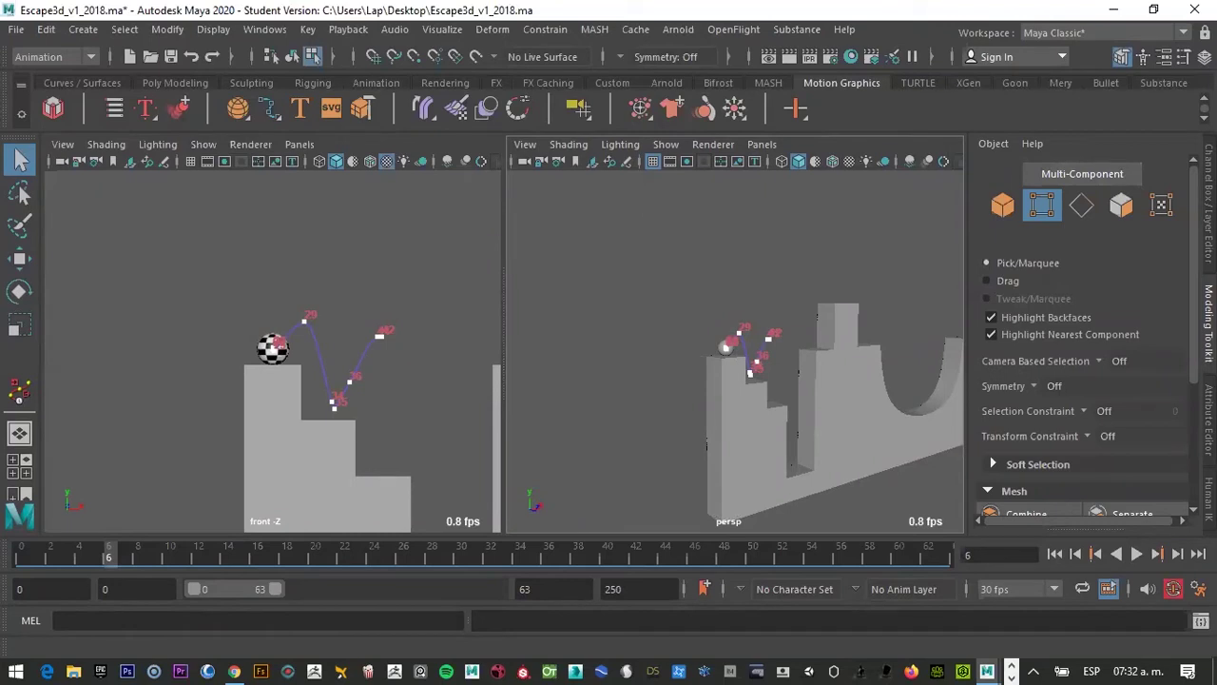
left_click(1204, 56)
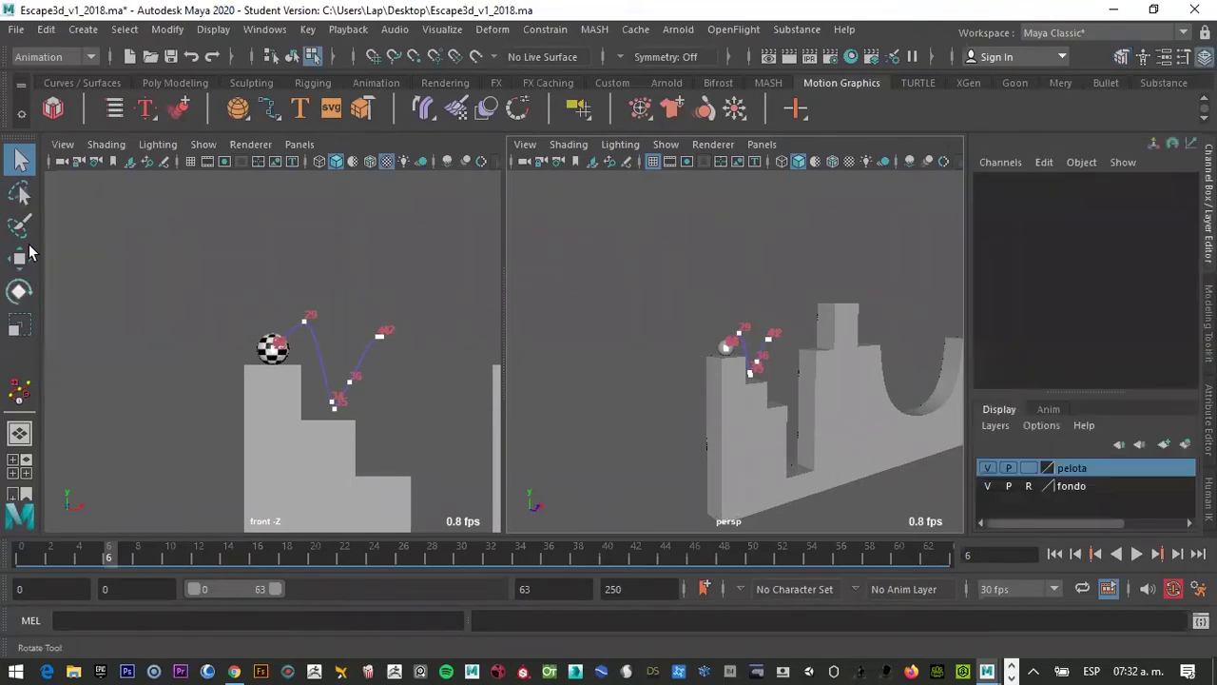
Switch the selection tool from Select to Lasso to Paint Selection, then close its settings
double_click(22, 164)
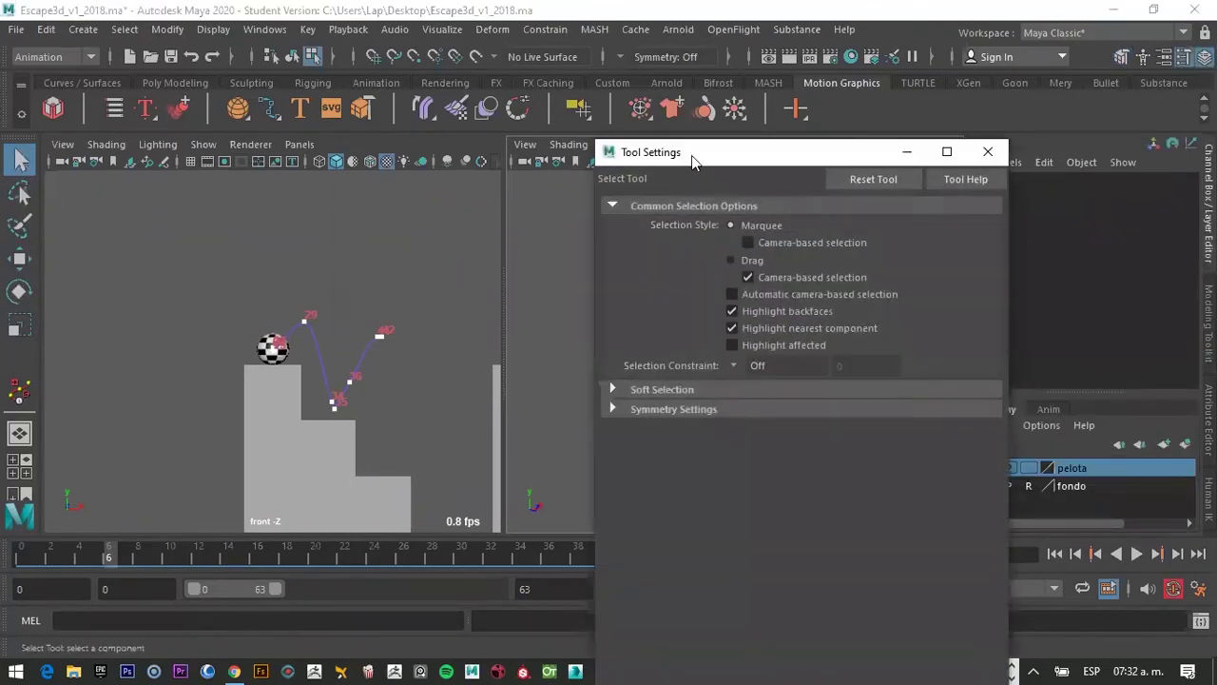
left_click(20, 193)
left_click(21, 225)
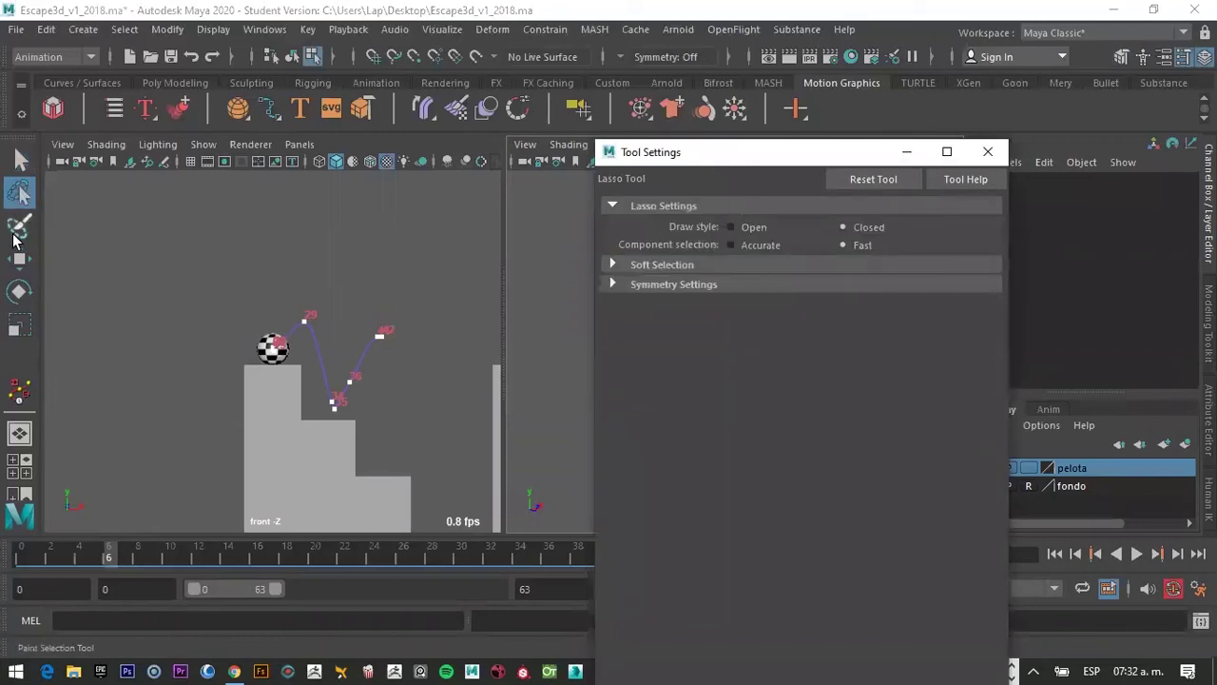
left_click(987, 151)
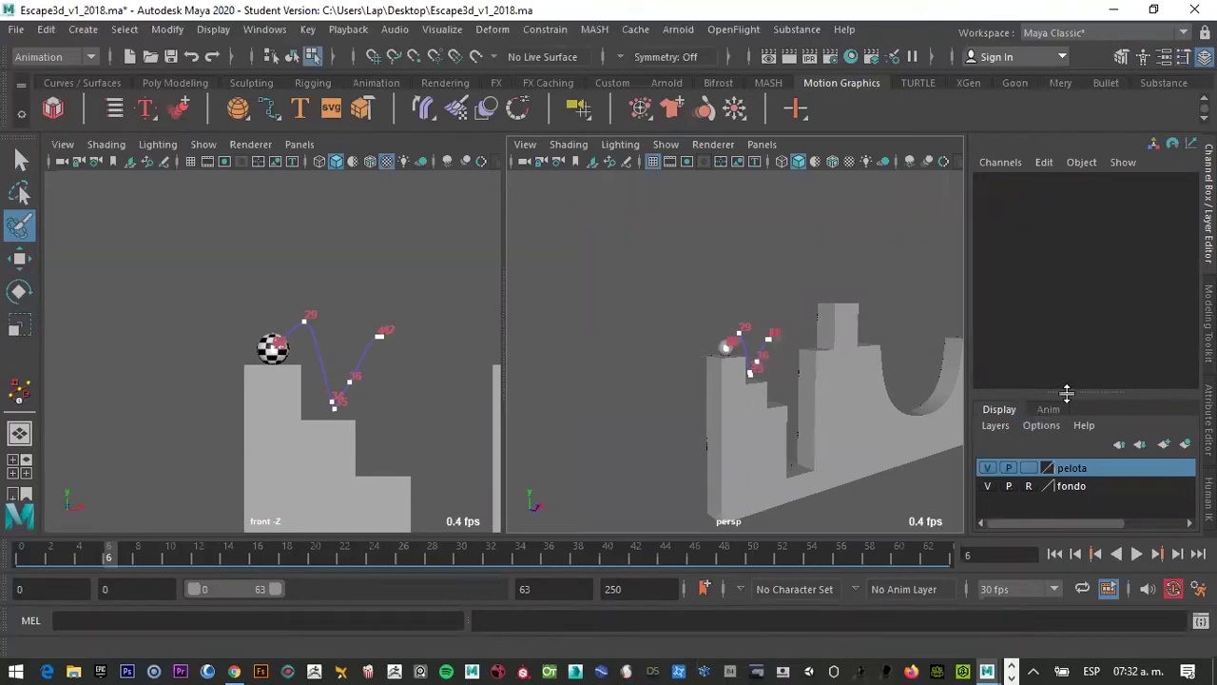
Enlarge the Layer Editor and toggle the pelota layer's visibility, leaving it hidden
left_click_drag(1065, 393, 1065, 328)
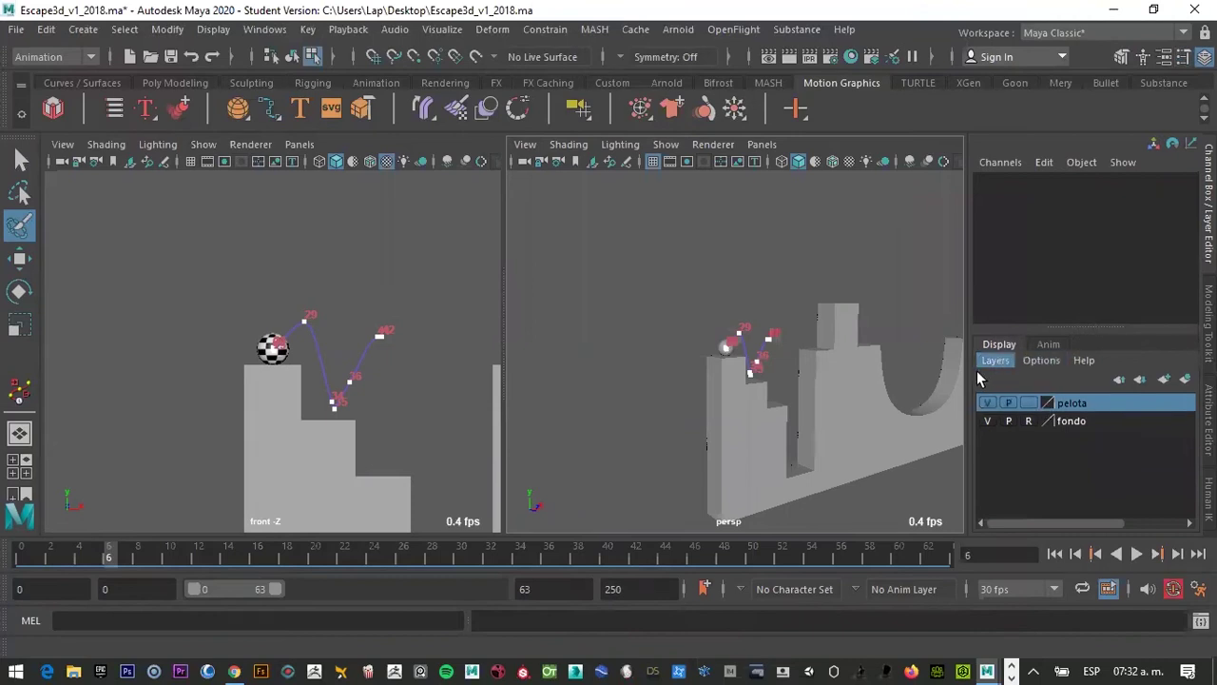
left_click(989, 403)
left_click(989, 403)
left_click(988, 403)
left_click(989, 403)
left_click(989, 403)
left_click(988, 403)
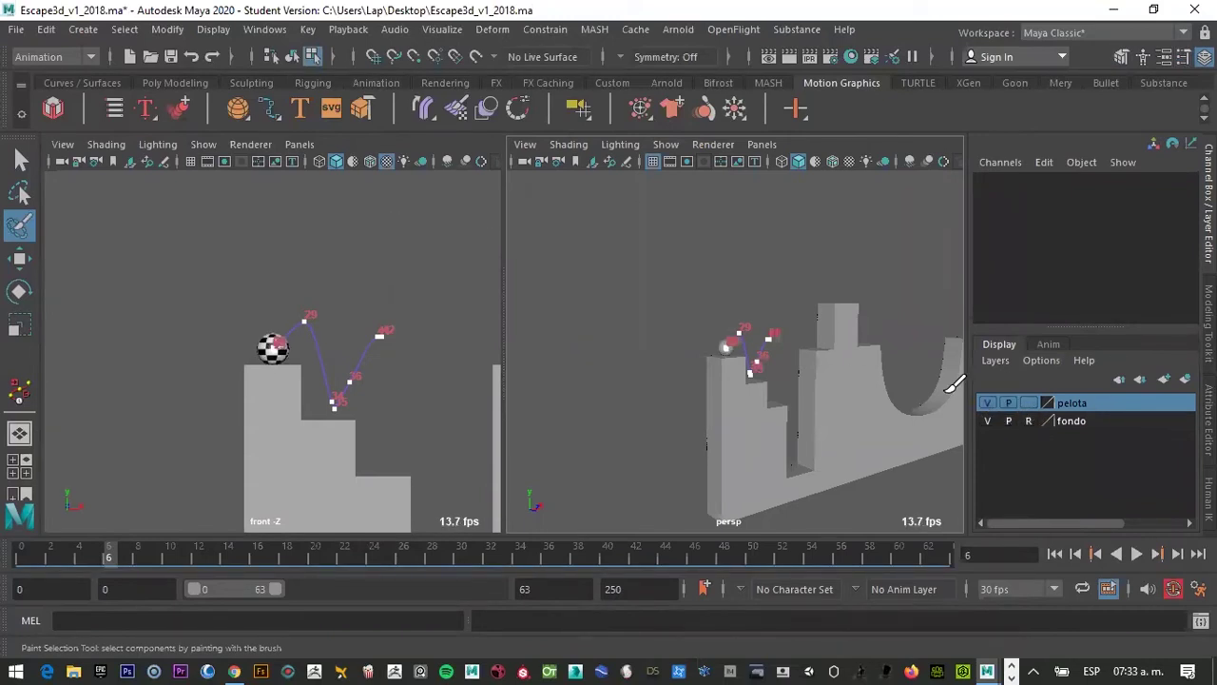
left_click(986, 403)
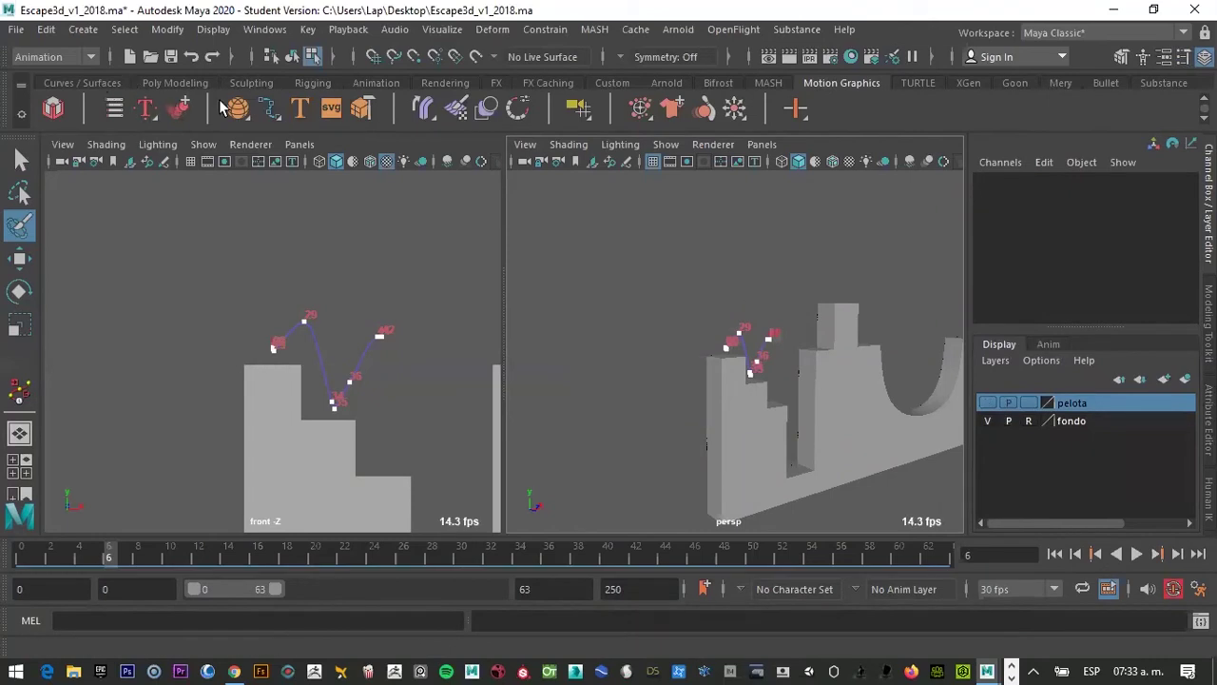
Create a new polygon sphere from the Poly Modeling shelf
left_click(180, 86)
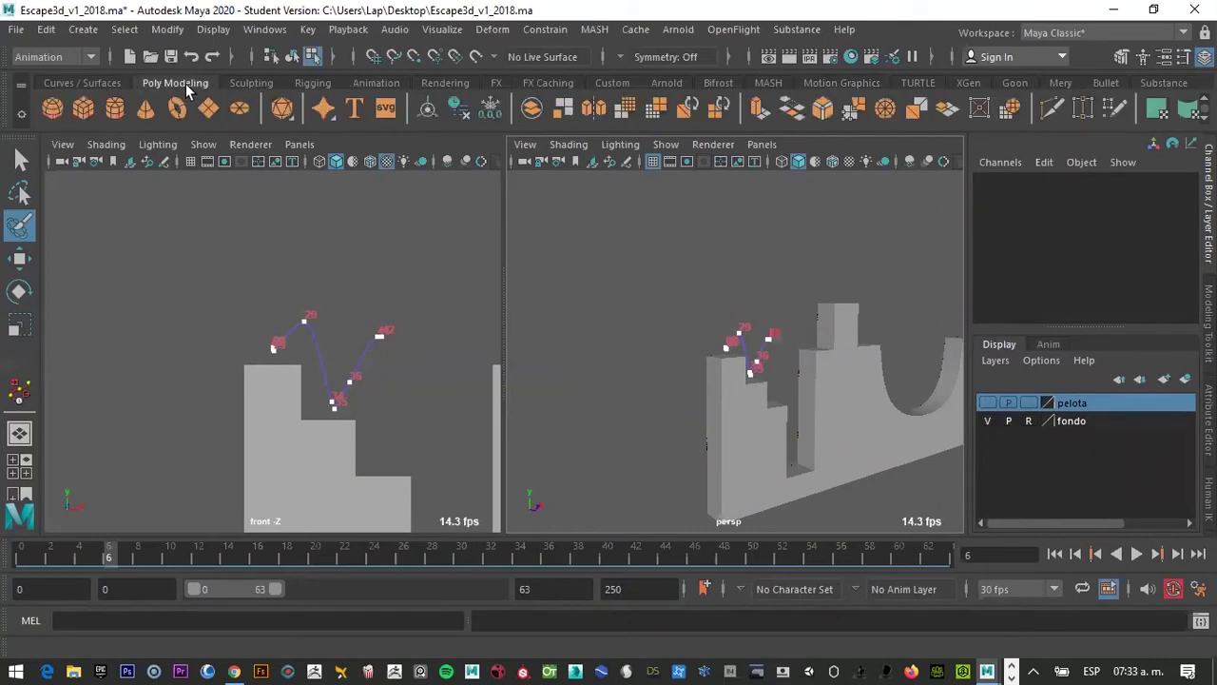
left_click(57, 110)
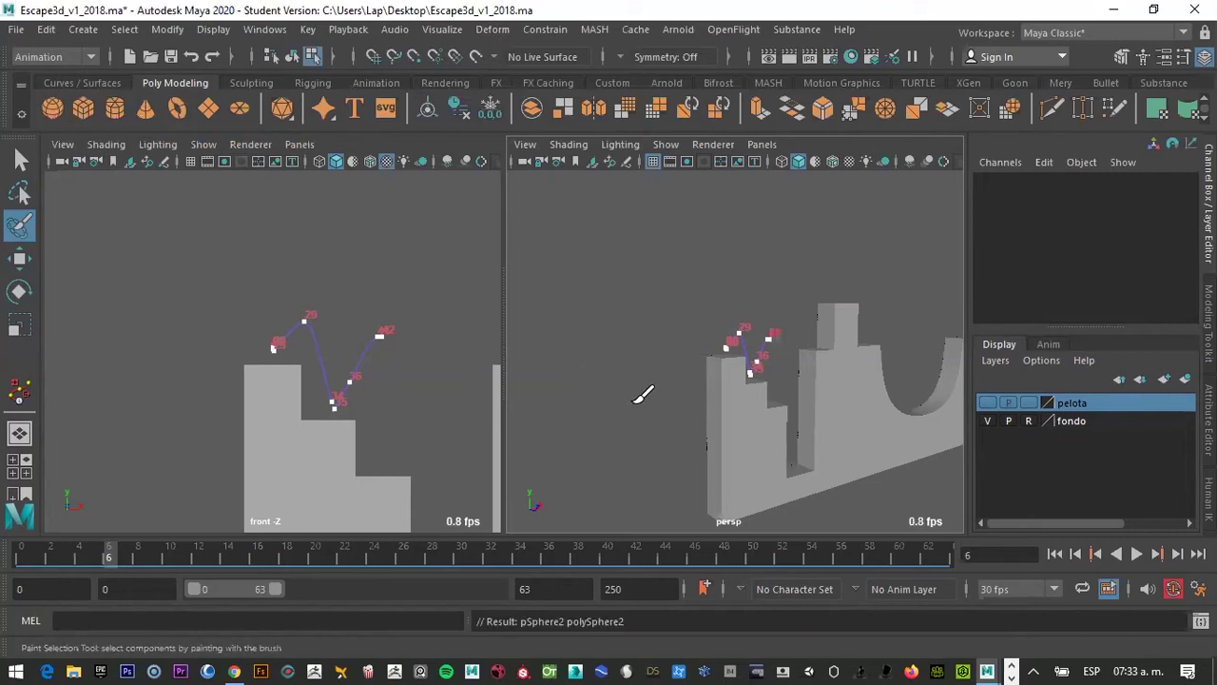
key("w")
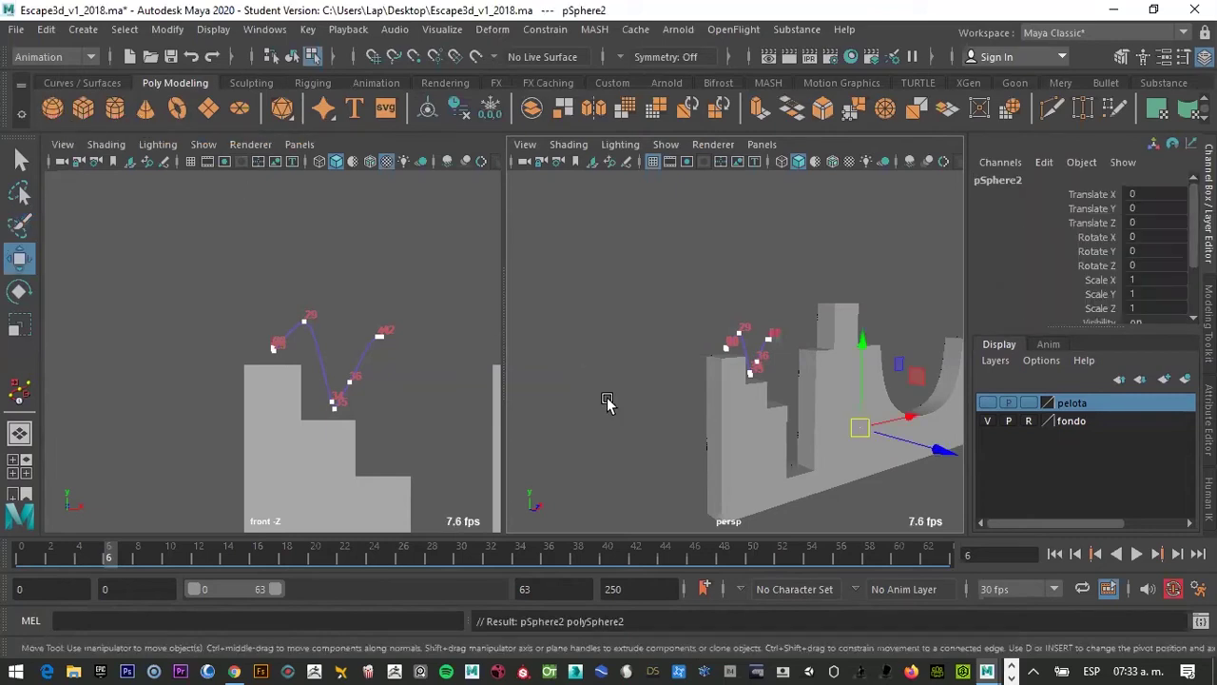
Move the sphere above-left of the stairs to Translate X -389.755, Y 366.095
scroll(433, 371, "down", 2)
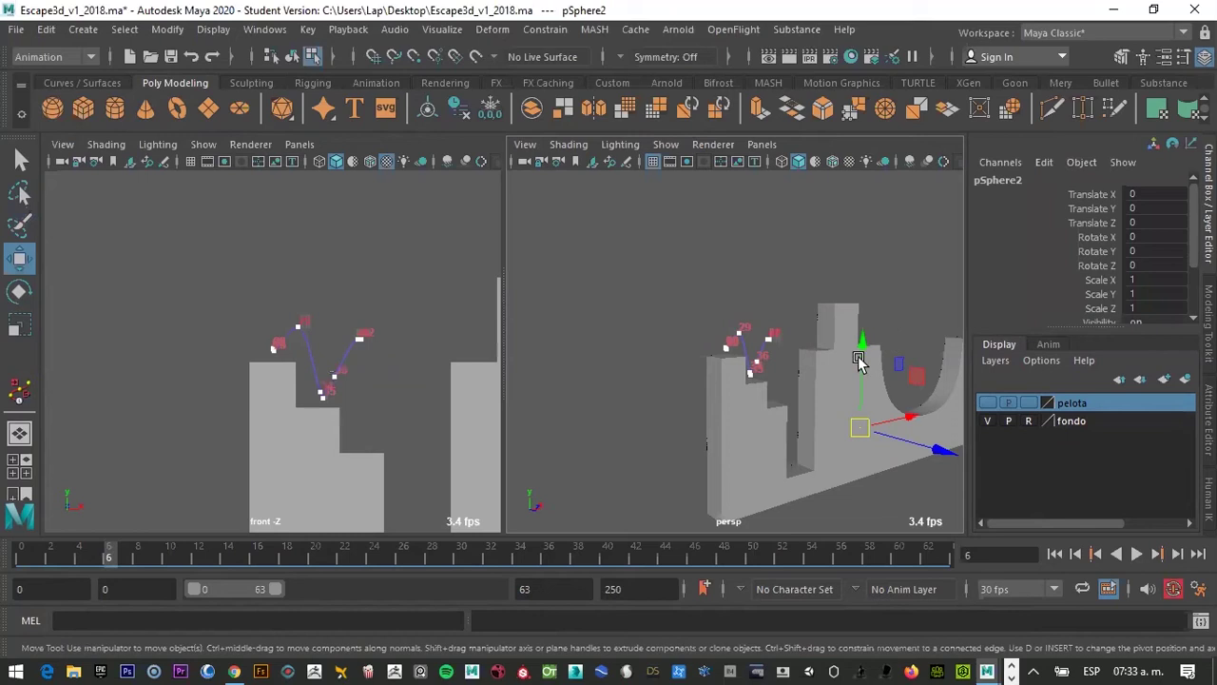
left_click_drag(859, 363, 862, 235)
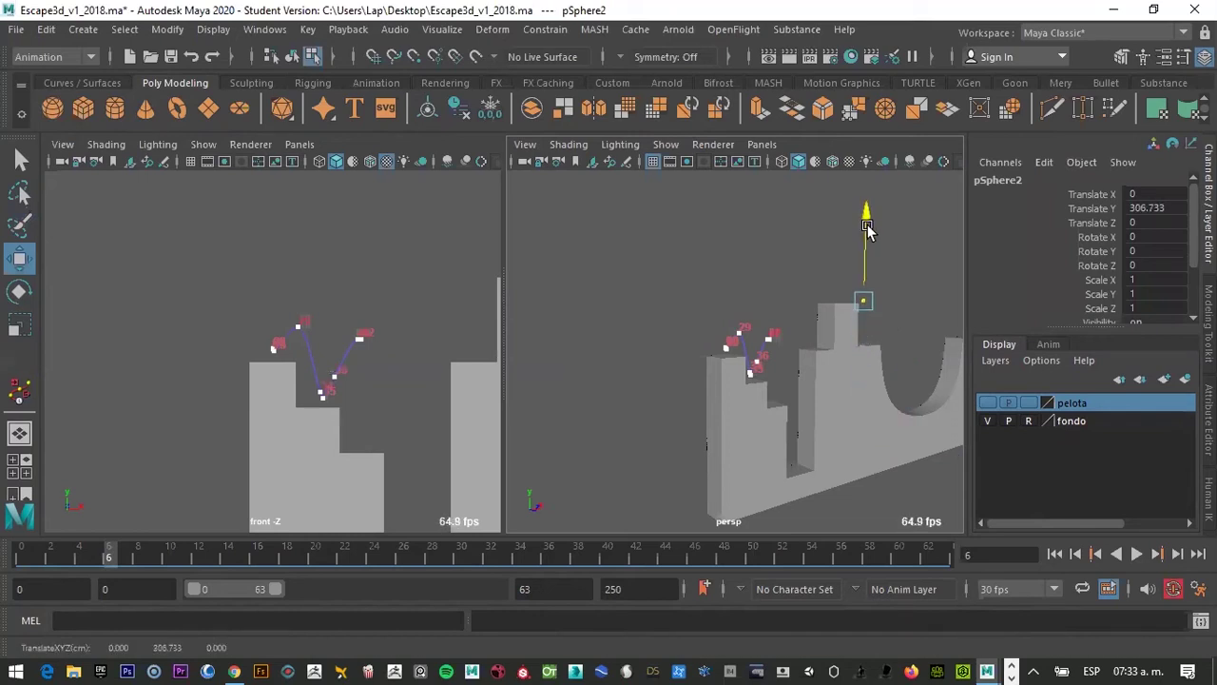
scroll(361, 353, "down", 3)
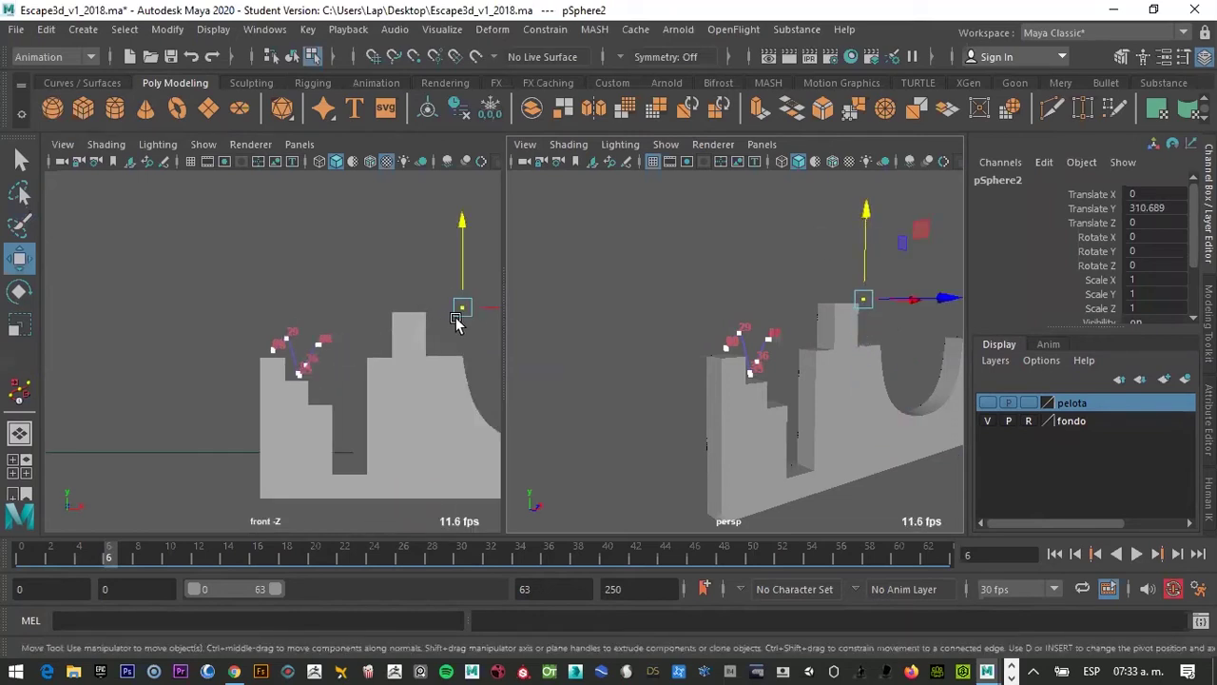
left_click_drag(491, 309, 290, 307)
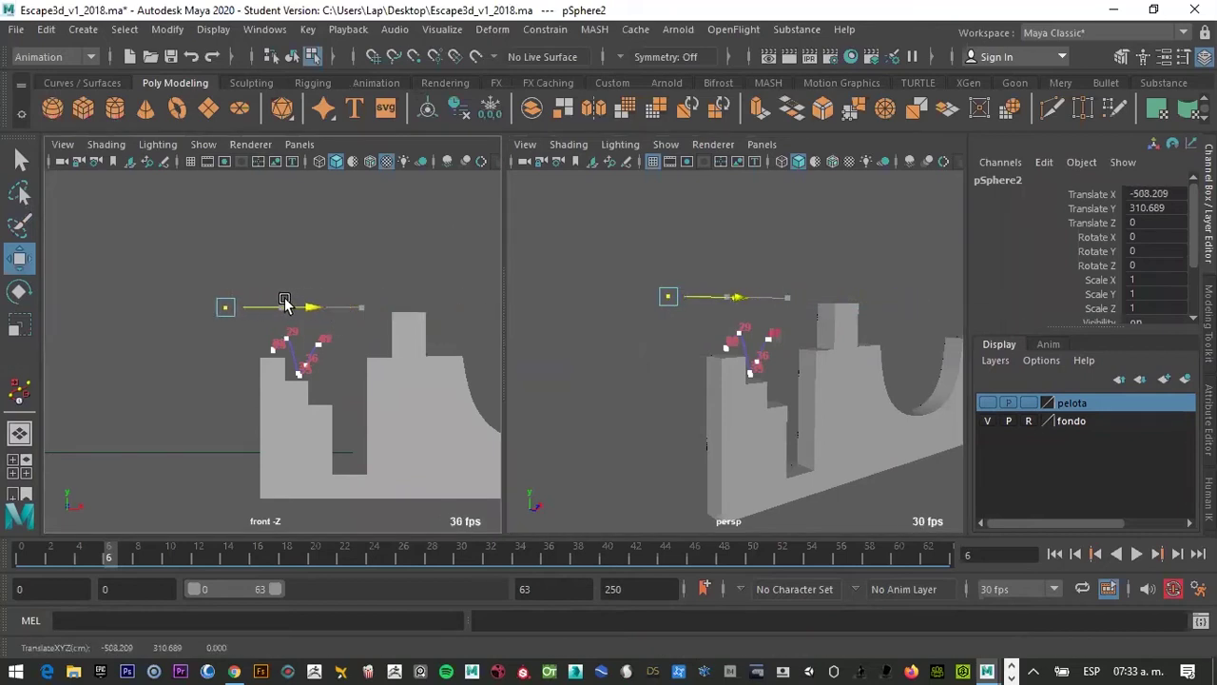
left_click(24, 262)
left_click_drag(224, 245, 226, 223)
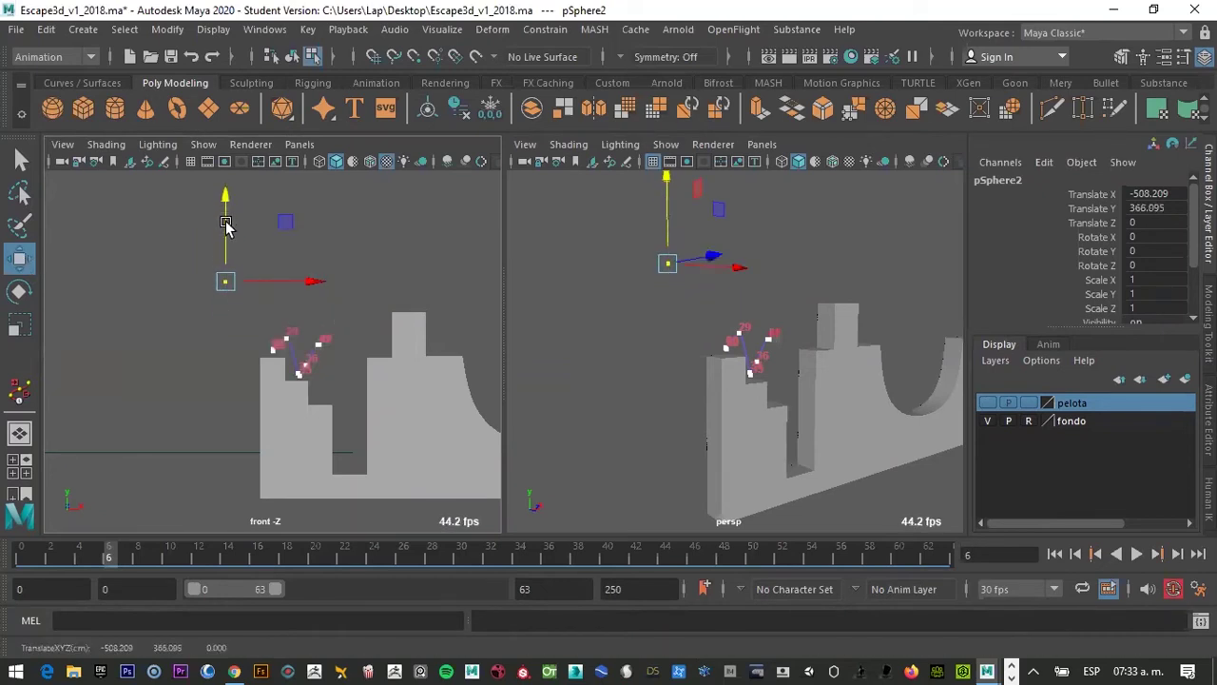
mouse_move(254, 281)
left_mouse_down()
mouse_move(335, 252)
mouse_move(323, 287)
left_mouse_up()
key("F9")
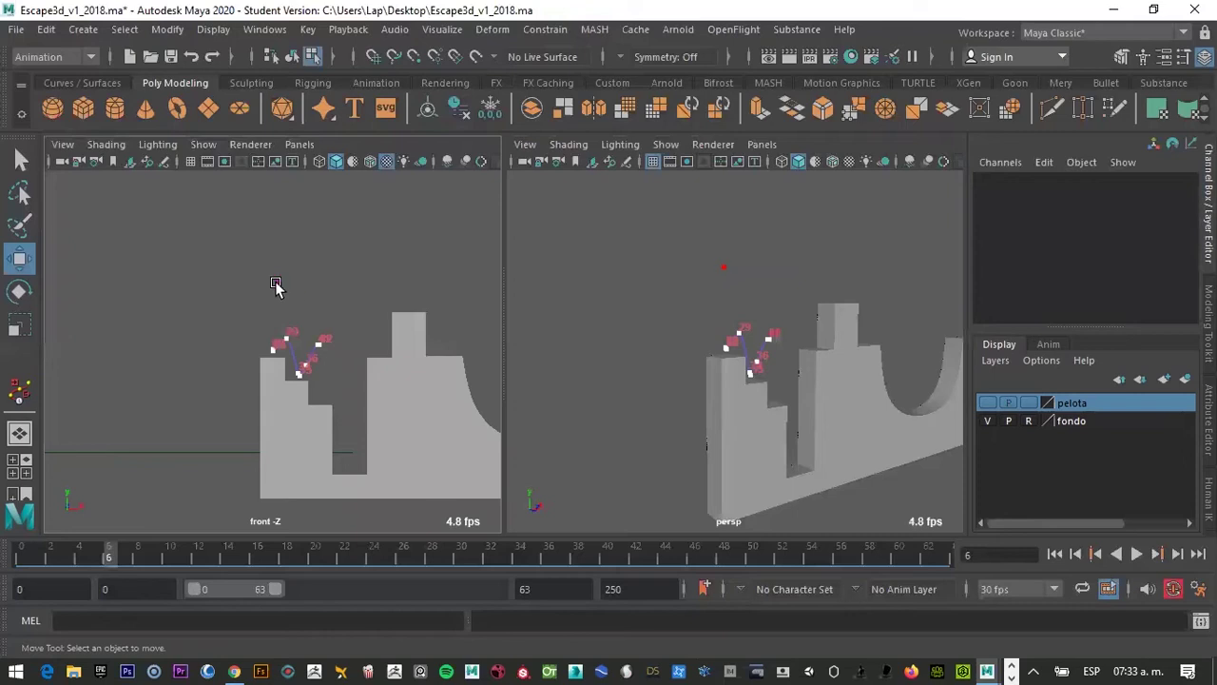
Pull sphere vertex vtx[193] far out along X into a long spike
left_click(277, 281)
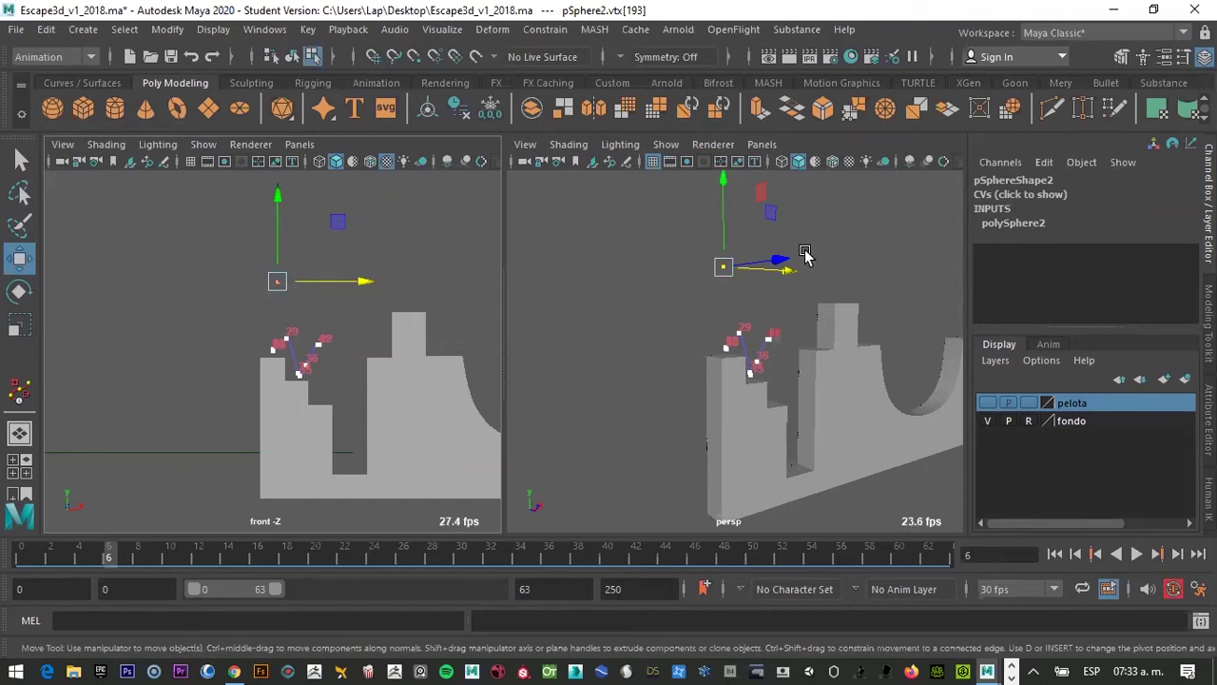
mouse_move(780, 261)
left_mouse_down()
mouse_move(894, 236)
mouse_move(780, 253)
mouse_move(875, 245)
mouse_move(802, 258)
mouse_move(834, 263)
mouse_move(782, 257)
mouse_move(752, 293)
mouse_move(695, 315)
mouse_move(700, 291)
mouse_move(630, 307)
mouse_move(560, 283)
mouse_move(600, 266)
mouse_move(625, 285)
left_mouse_up()
left_click(632, 338)
Locate the stretched sphere and select its remaining vertices vtx[0:192] in vertex mode
scroll(715, 266, "up", 5)
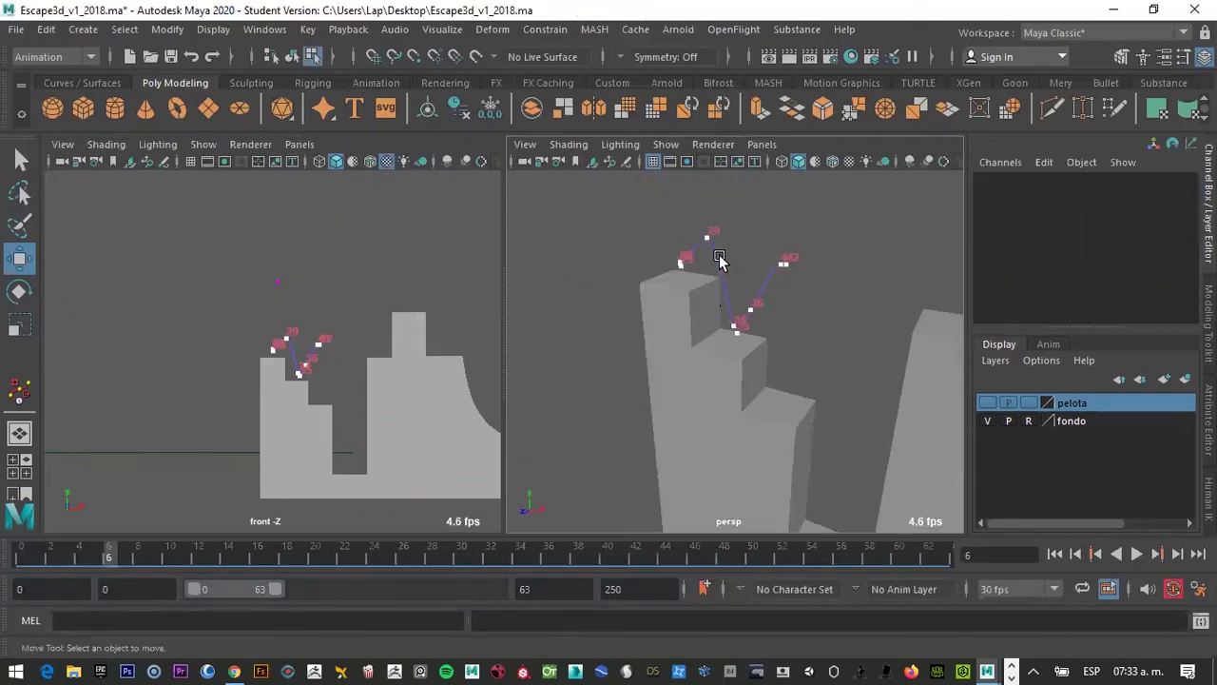
left_click_drag(705, 270, 703, 269, "alt")
mouse_move(715, 228)
left_mouse_down("alt")
mouse_move(709, 348)
mouse_move(691, 321)
left_mouse_up("alt")
mouse_move(673, 261)
left_mouse_down("alt")
mouse_move(831, 318)
mouse_move(747, 318)
left_mouse_up("alt")
left_click(668, 285)
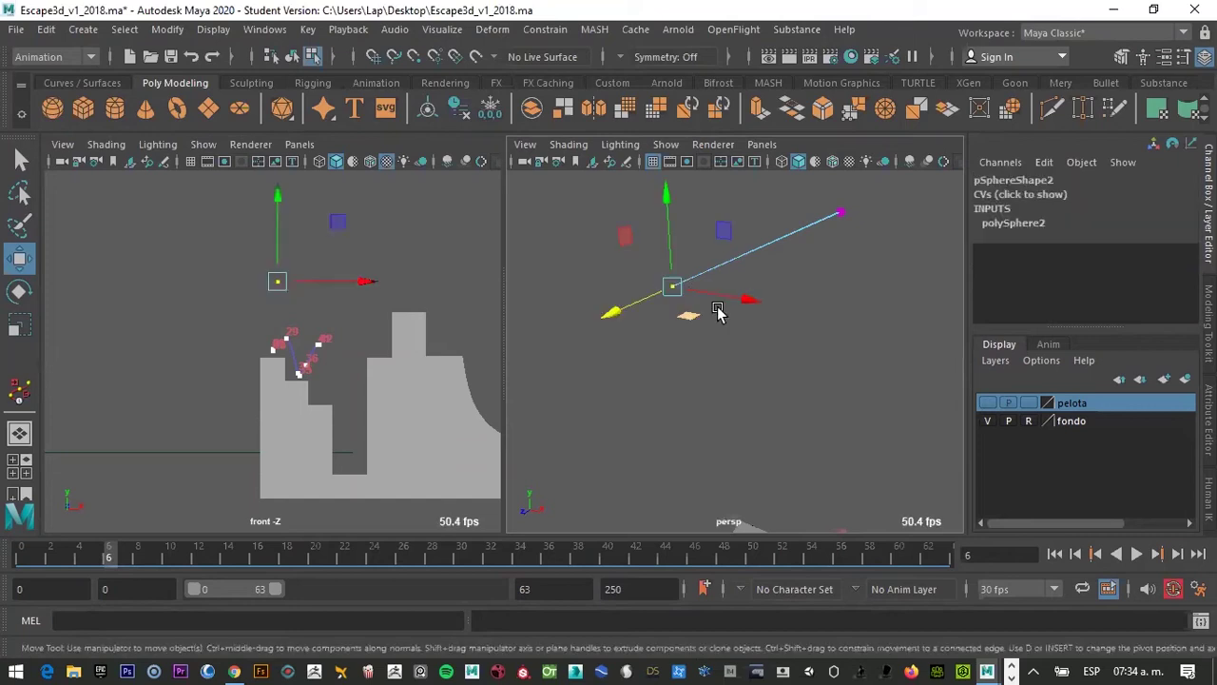
right_click(690, 245)
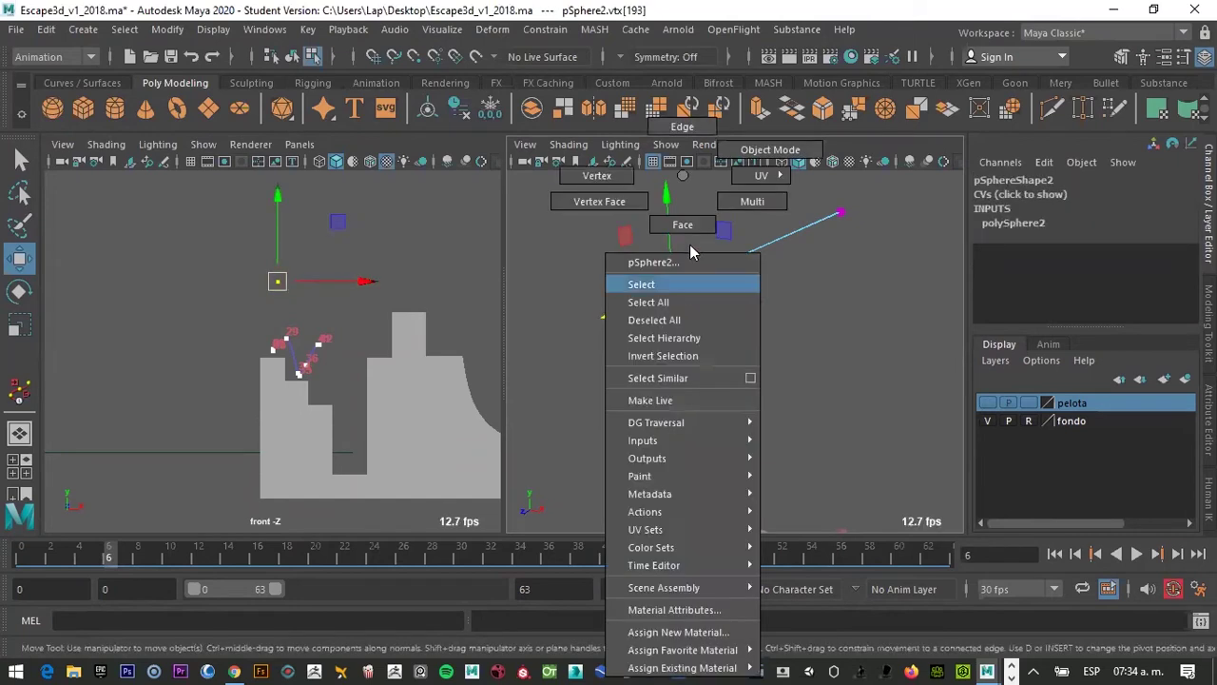
left_click(828, 266)
left_click_drag(835, 183, 886, 264)
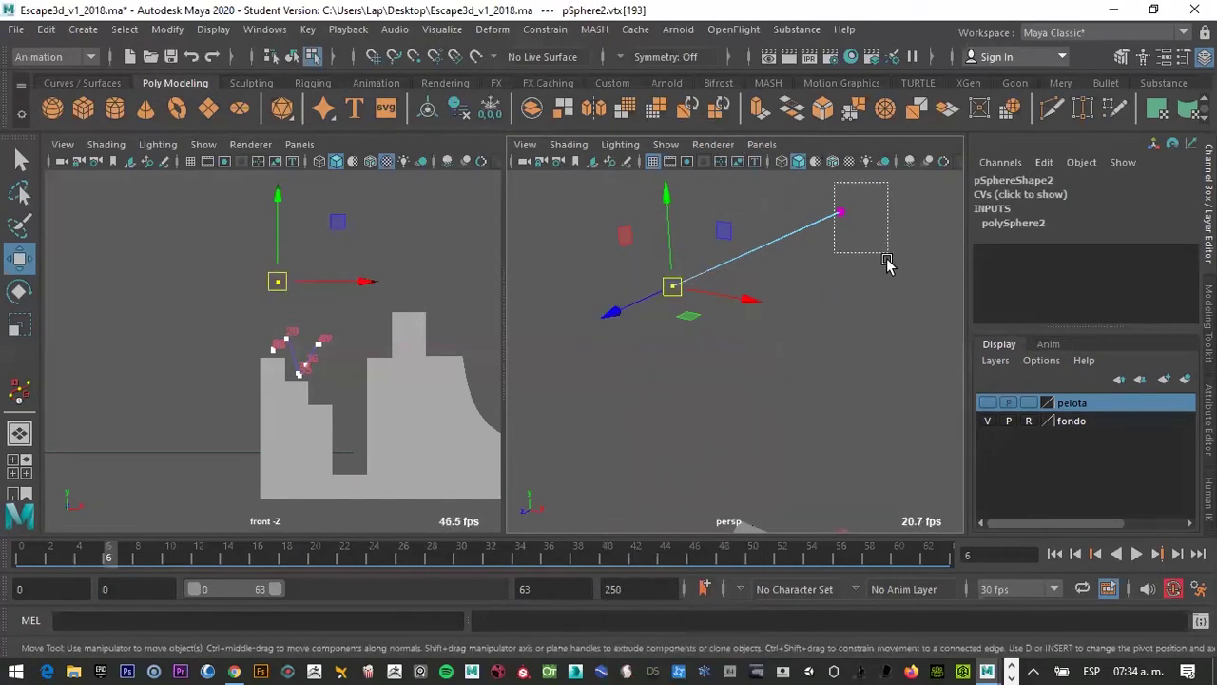
left_click(851, 221)
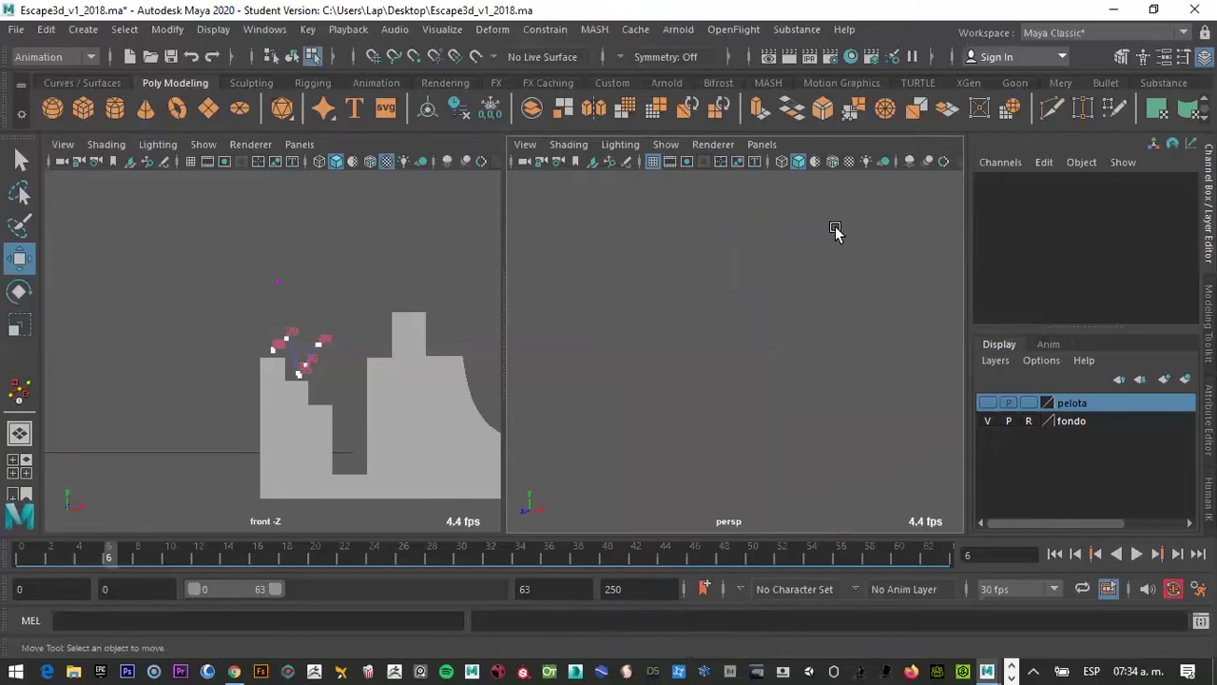
left_click_drag(827, 194, 849, 245)
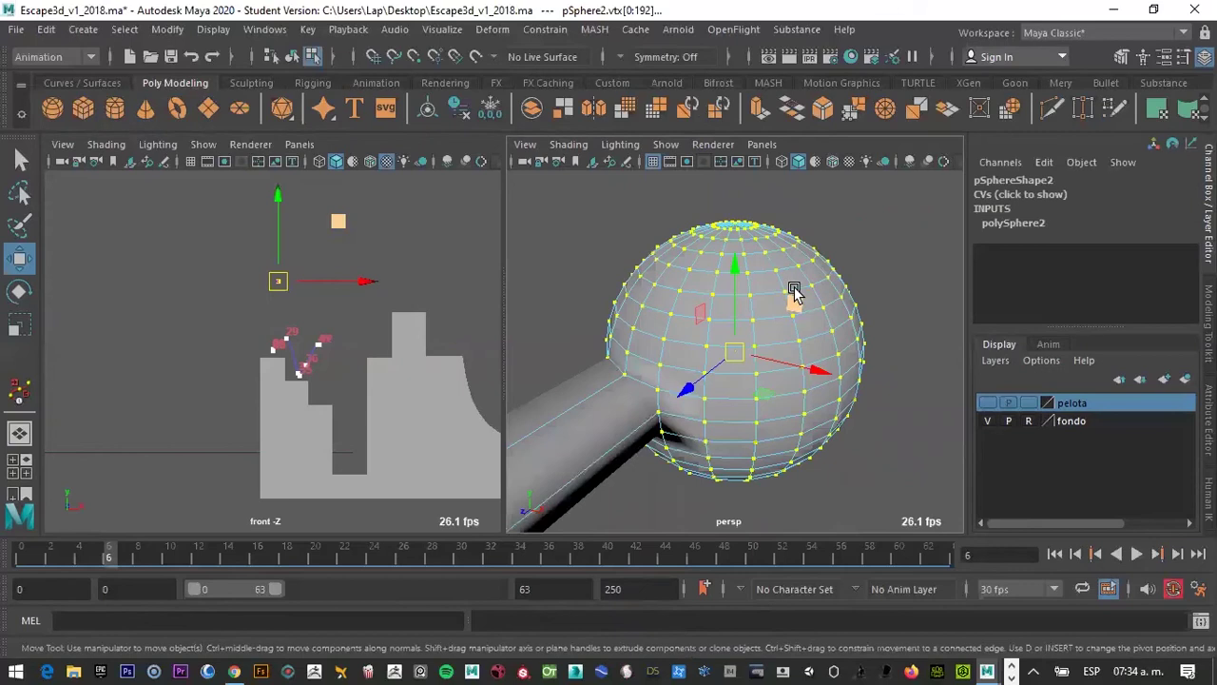
Move the sphere's body vertices and spike vertex vtx[193], then undo both moves
key("f")
mouse_move(794, 293)
right_mouse_down("alt")
mouse_move(754, 298)
mouse_move(875, 314)
mouse_move(771, 331)
mouse_move(761, 313)
mouse_move(720, 318)
mouse_move(777, 280)
right_mouse_up("alt")
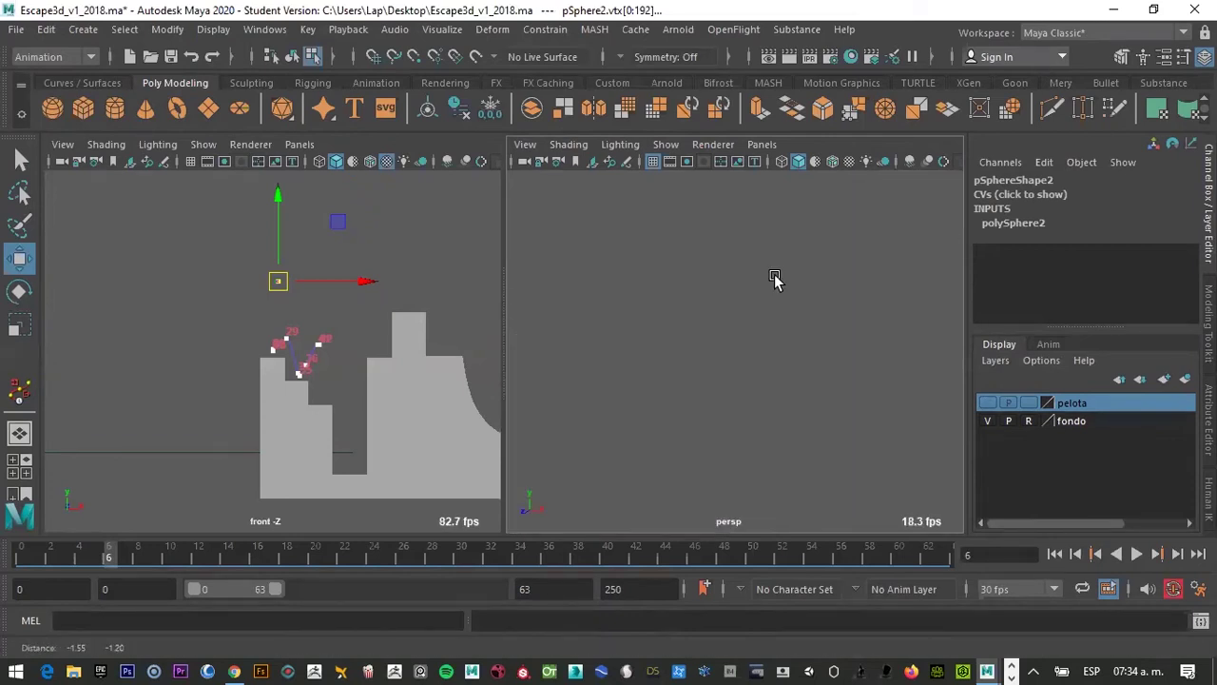
mouse_move(758, 298)
left_mouse_down()
mouse_move(794, 323)
mouse_move(783, 286)
mouse_move(719, 329)
mouse_move(831, 258)
mouse_move(774, 331)
mouse_move(796, 313)
mouse_move(731, 353)
mouse_move(722, 373)
mouse_move(652, 402)
mouse_move(801, 283)
mouse_move(643, 429)
mouse_move(875, 254)
mouse_move(761, 354)
mouse_move(644, 421)
mouse_move(726, 362)
mouse_move(686, 382)
left_mouse_up()
left_click(679, 391)
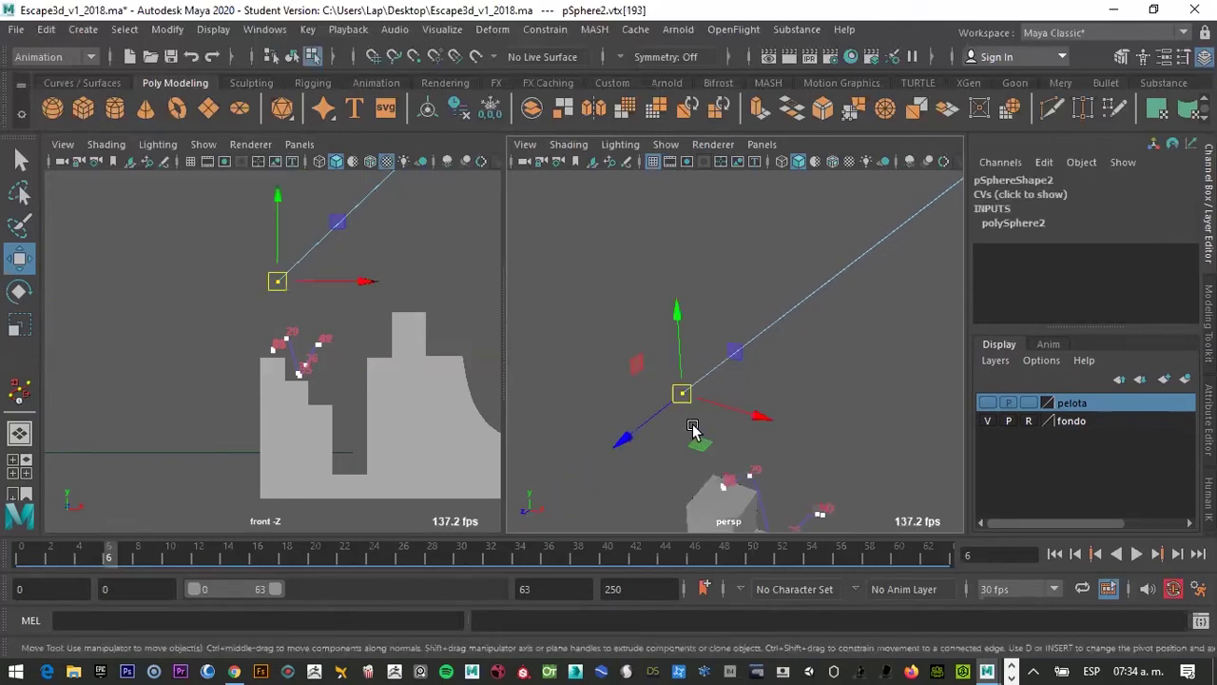
key("f")
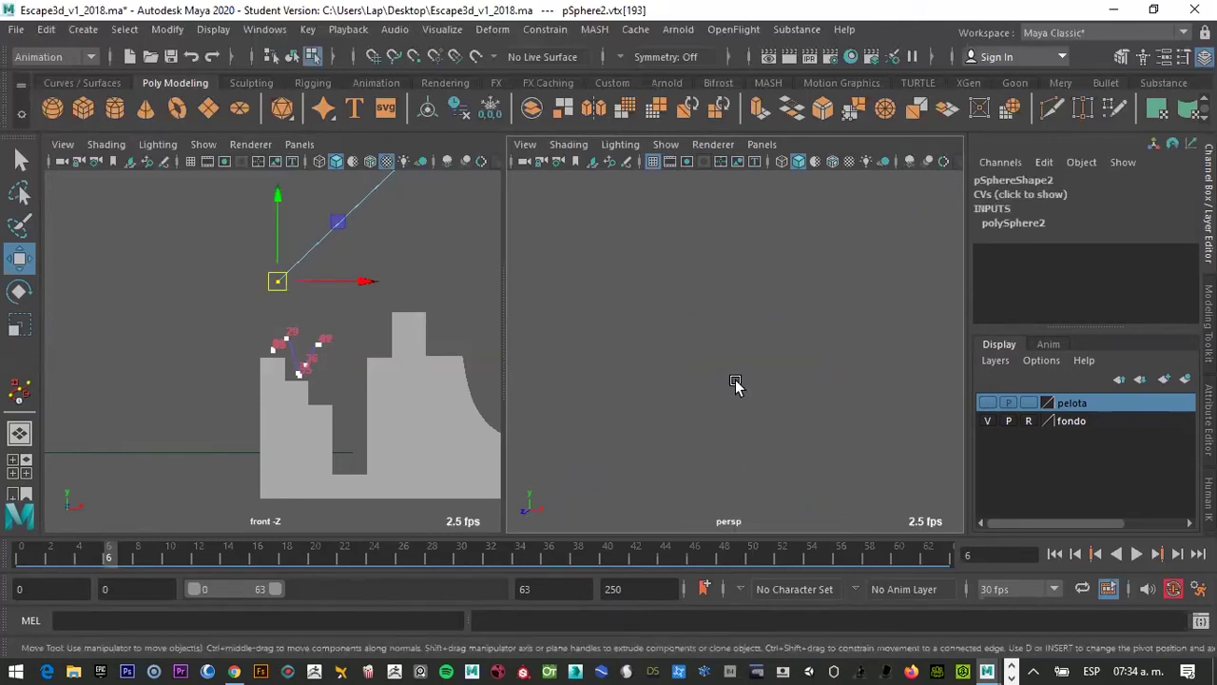
mouse_move(826, 332)
middle_mouse_down()
mouse_move(785, 348)
mouse_move(804, 396)
middle_mouse_up()
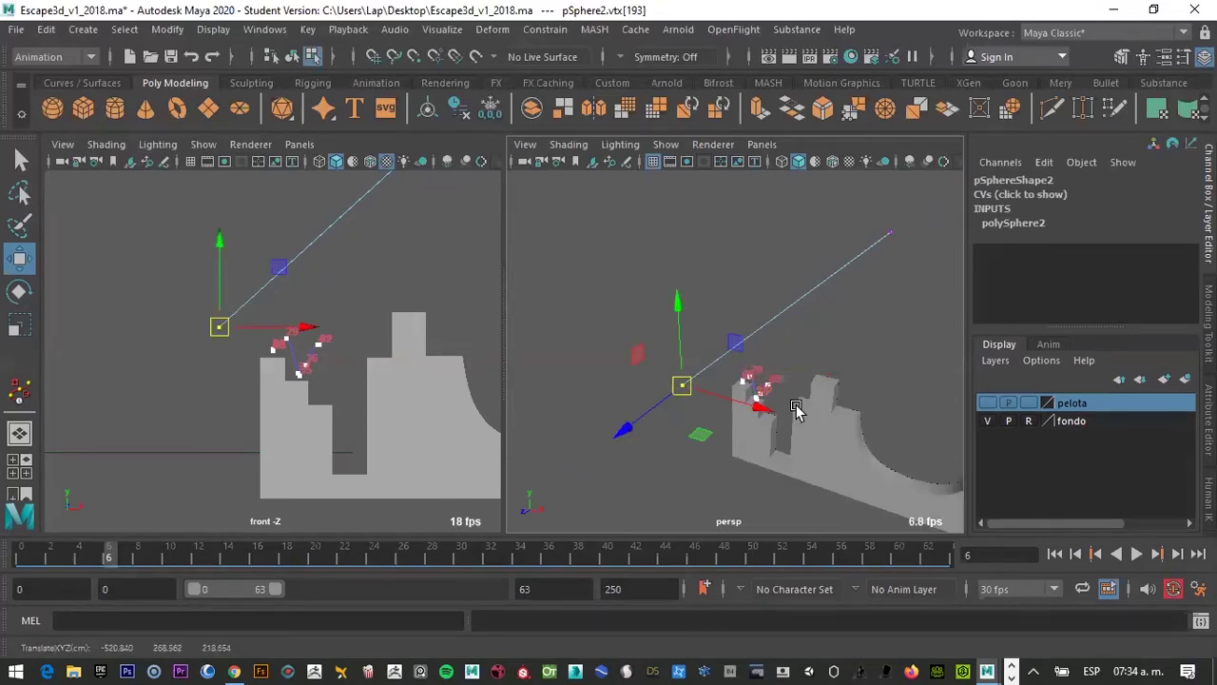
key("ctrl+z")
key("ctrl+z")
key("ctrl+z")
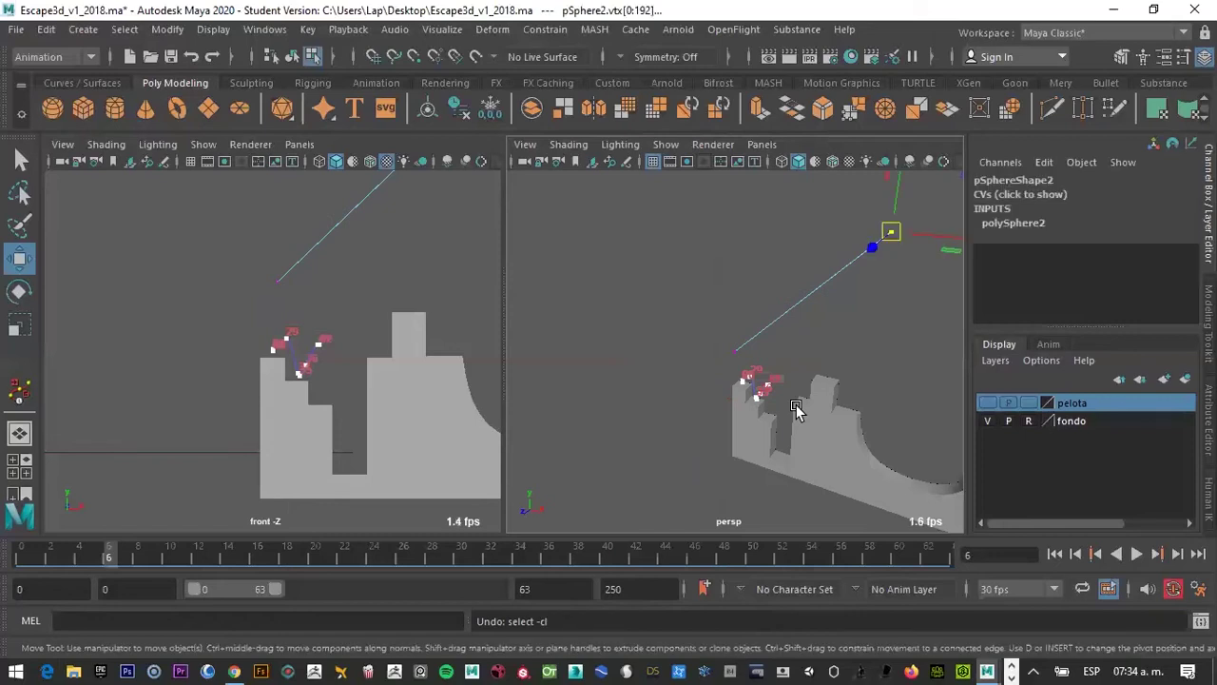
key("ctrl+z")
key("ctrl+z")
key("ctrl+z")
key("ctrl+z")
key("ctrl+z")
key("ctrl+z")
key("ctrl+z")
key("ctrl+z")
key("ctrl+z")
key("ctrl+z")
key("ctrl+z")
key("ctrl+z")
key("ctrl+z")
key("ctrl+z")
key("ctrl+z")
key("ctrl+z")
key("ctrl+z")
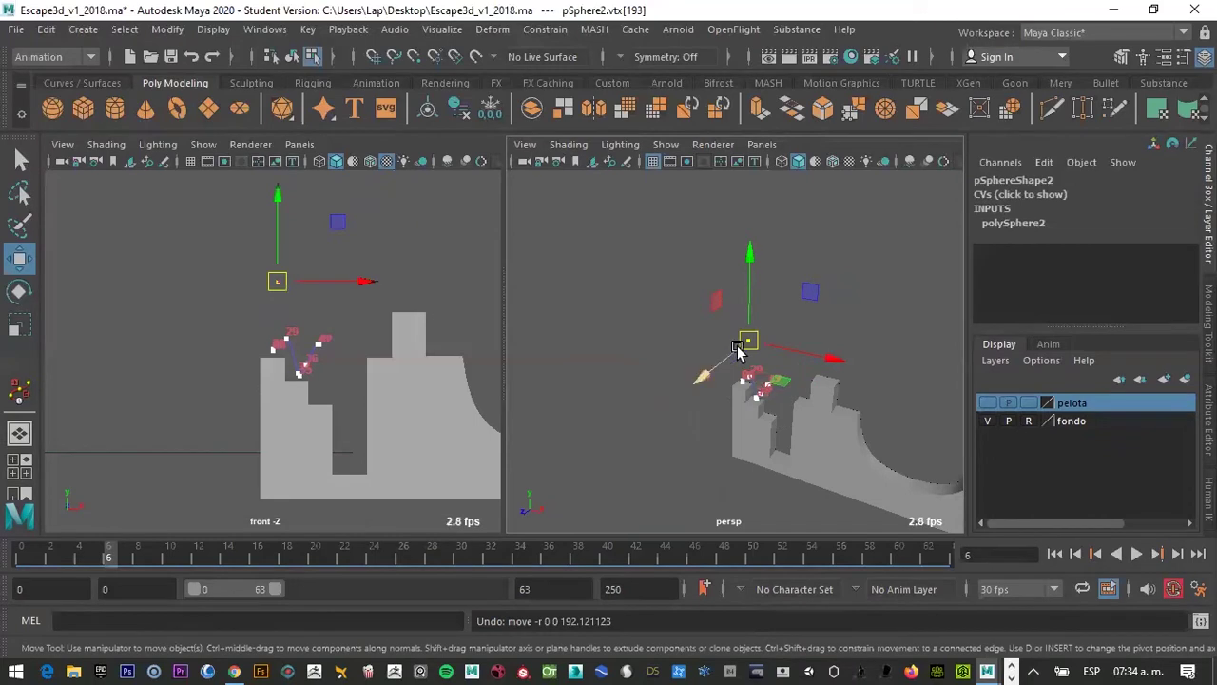
Pull the framed vertex into a spike again, then undo it so the sphere stays round
right_click_drag(737, 349, 836, 317, "alt")
key("f")
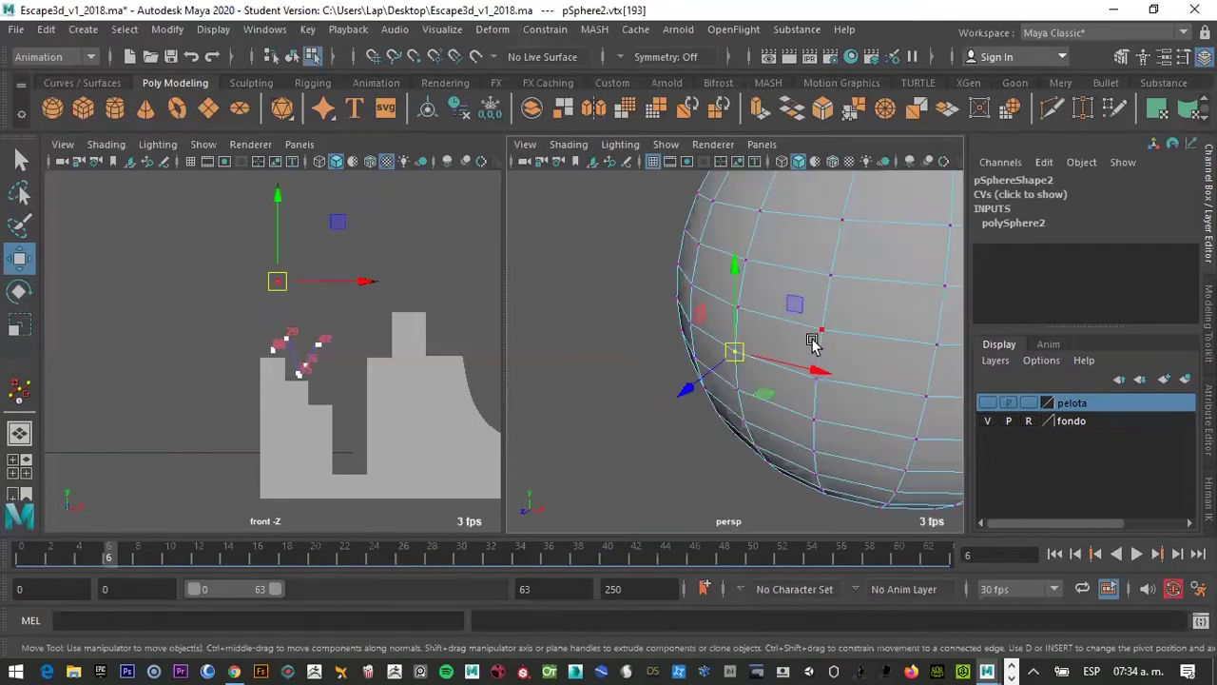
scroll(815, 326, "down", 3)
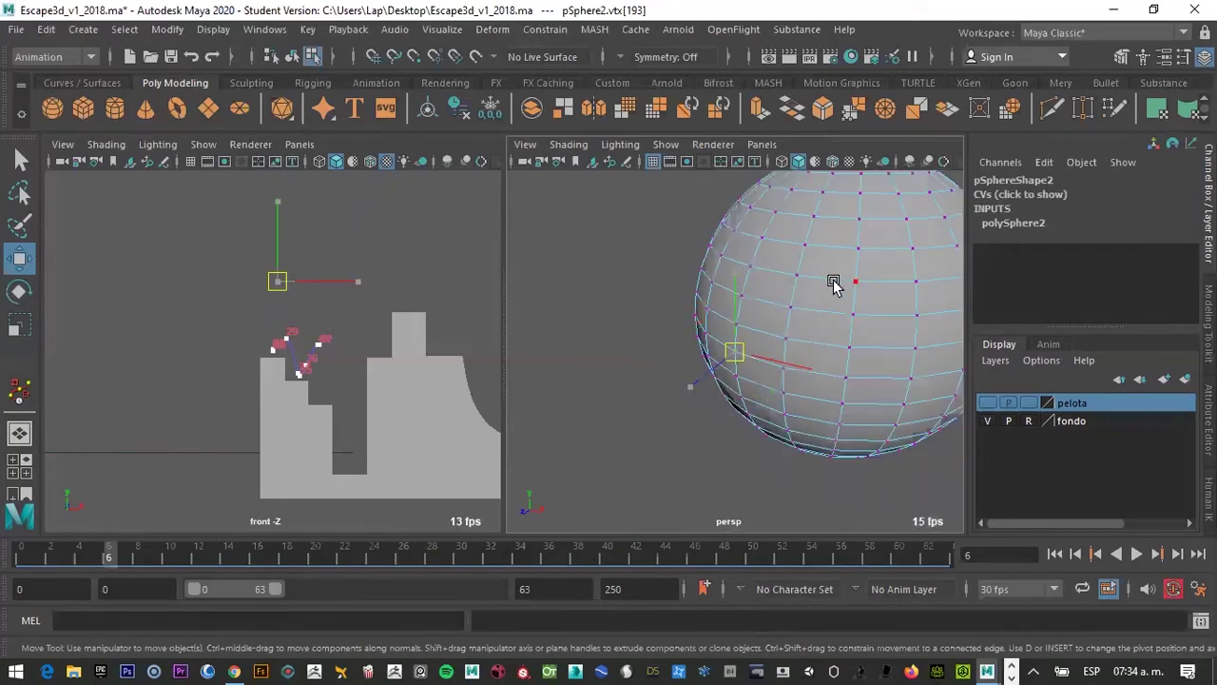
middle_click_drag(834, 280, 778, 314)
key("ctrl+z")
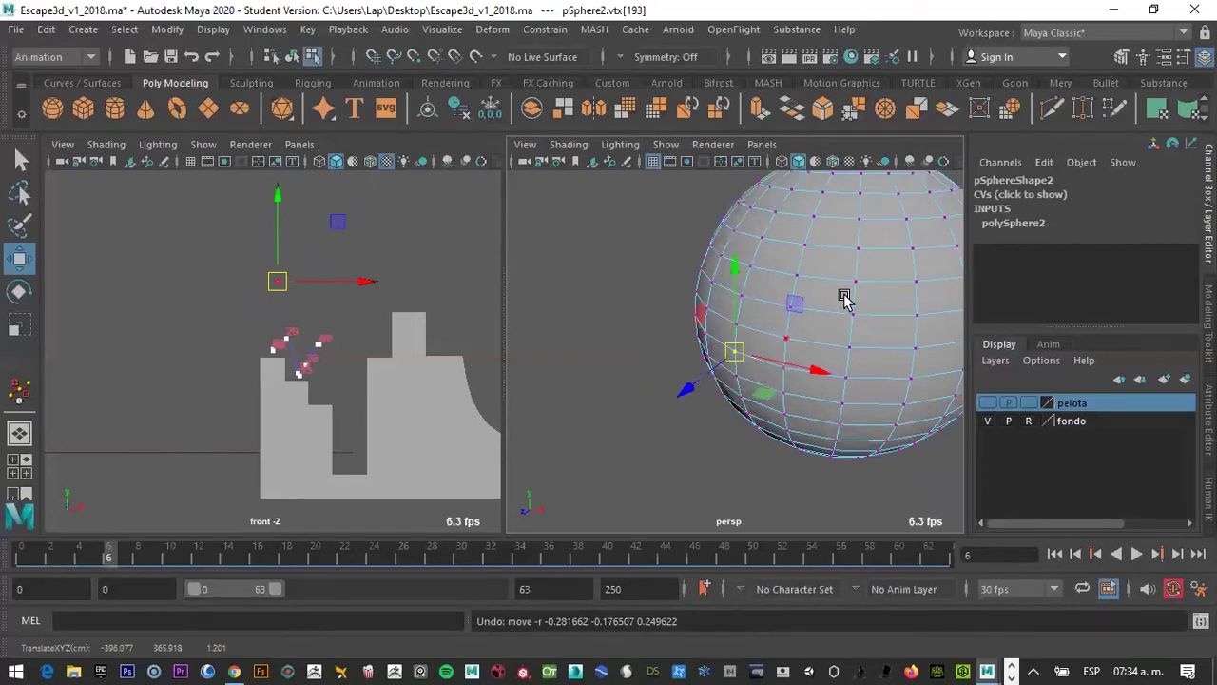
key("ctrl+z")
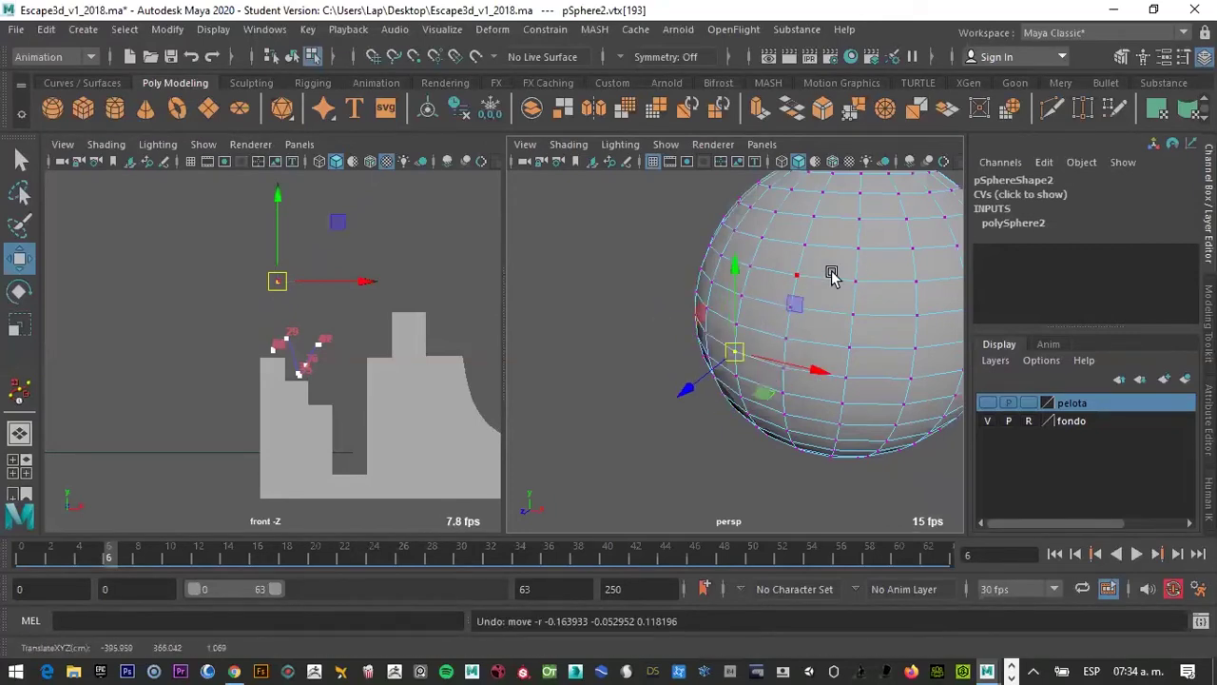
mouse_move(853, 281)
left_mouse_down("alt")
mouse_move(768, 334)
mouse_move(760, 263)
mouse_move(729, 355)
mouse_move(728, 339)
mouse_move(728, 393)
mouse_move(761, 407)
mouse_move(728, 389)
left_mouse_up("alt")
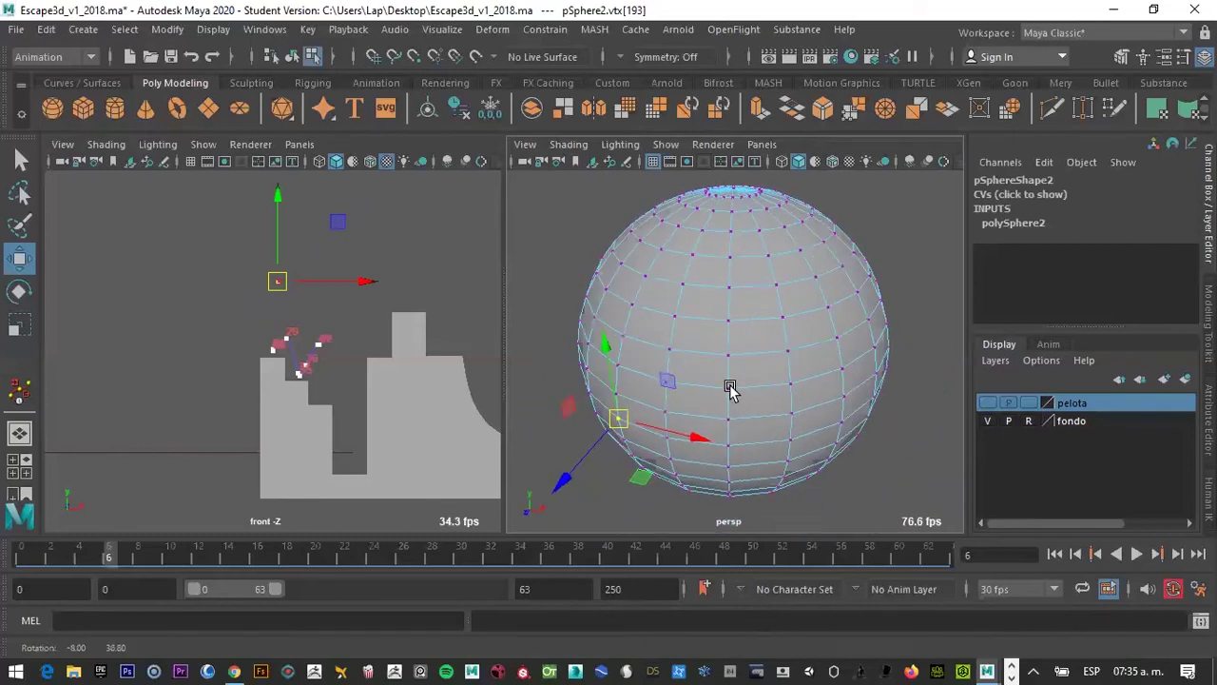
right_click(730, 324)
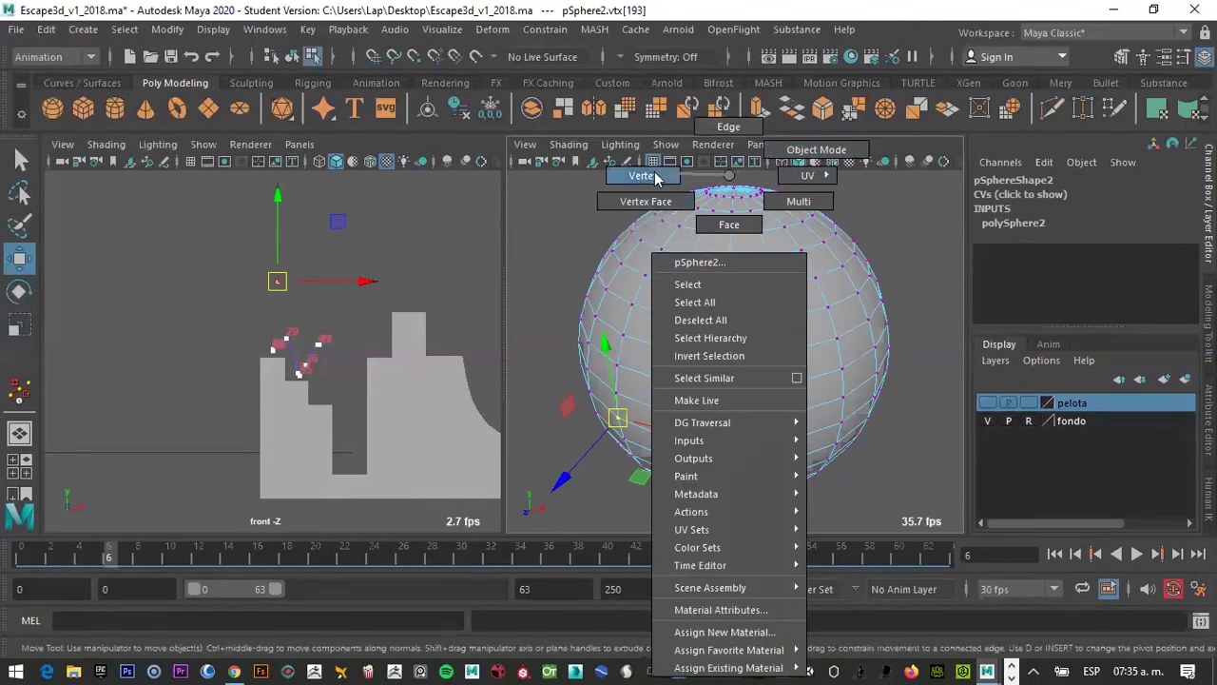
Try pulling another vertex outward, undo it, and return to Object Mode
left_click(642, 177)
left_click(656, 285)
left_click_drag(652, 282, 602, 324)
key("ctrl+z")
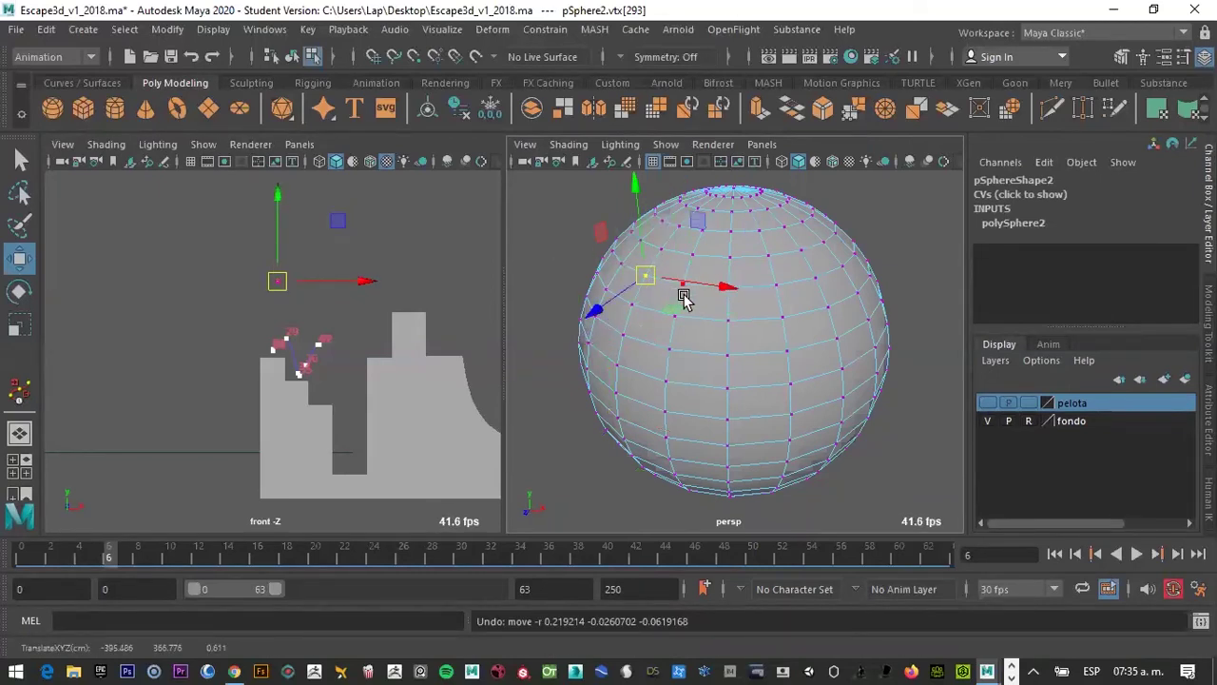
right_click_drag(684, 296, 732, 193)
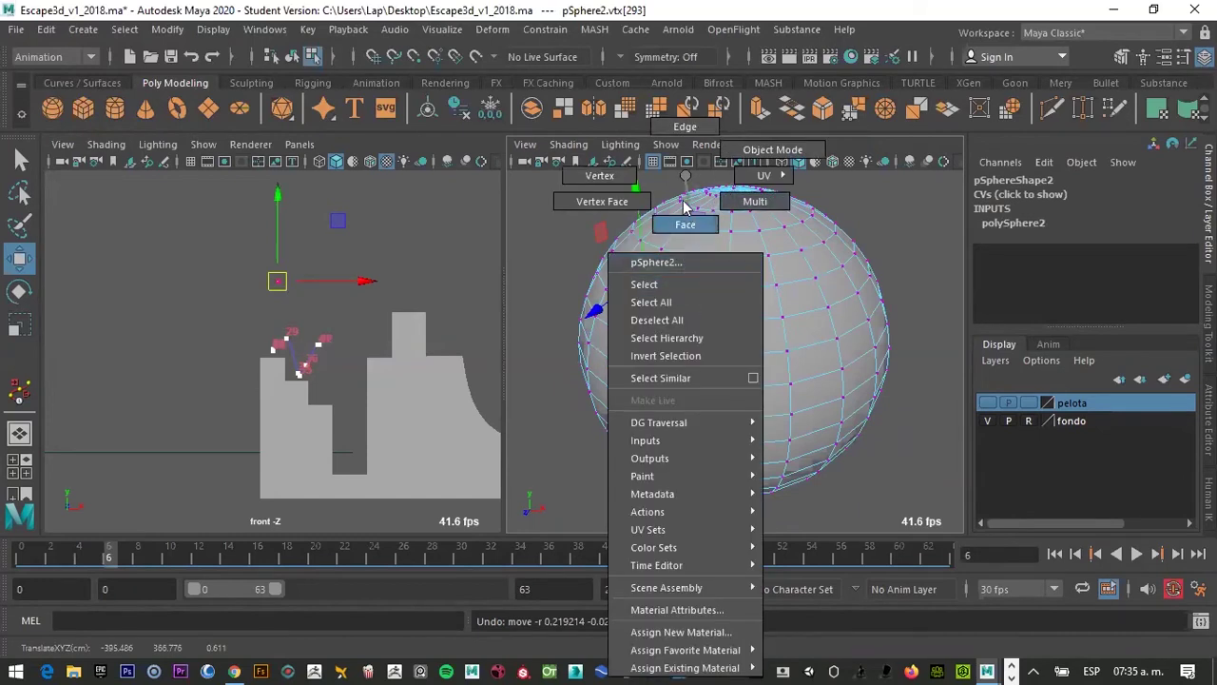
left_click(775, 153)
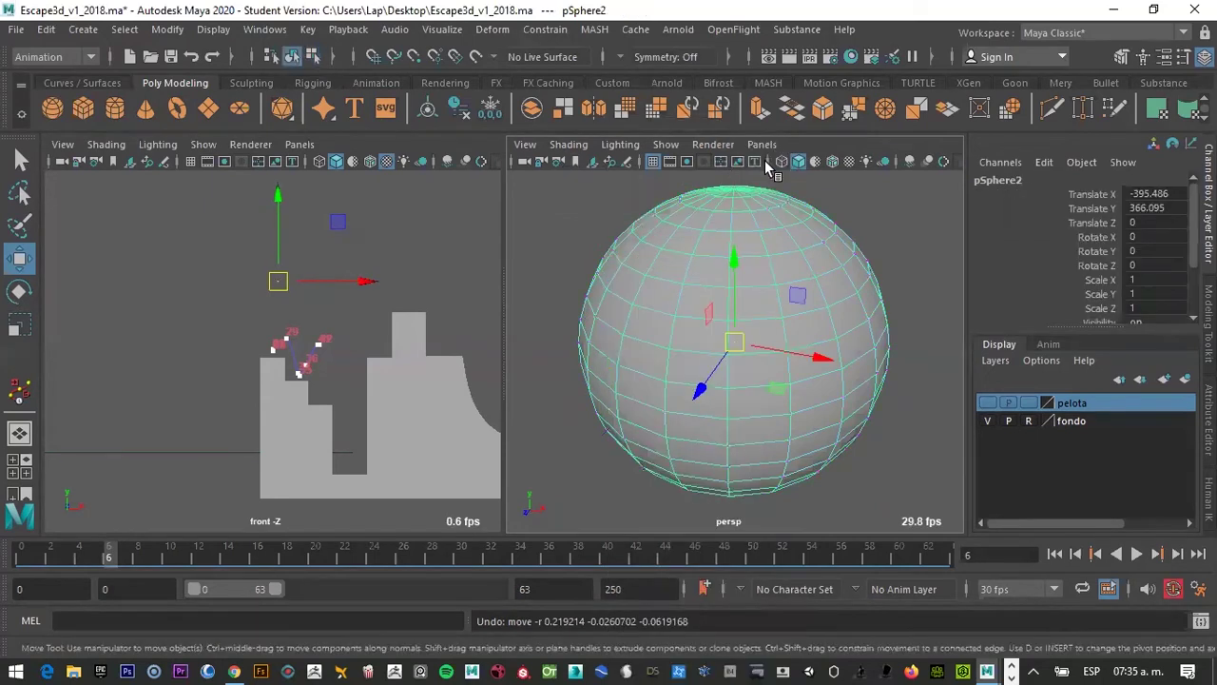
Nudge the sphere to Translate Z -0.2 and X -395.706
scroll(761, 404, "down", 3)
left_click_drag(672, 411, 713, 395)
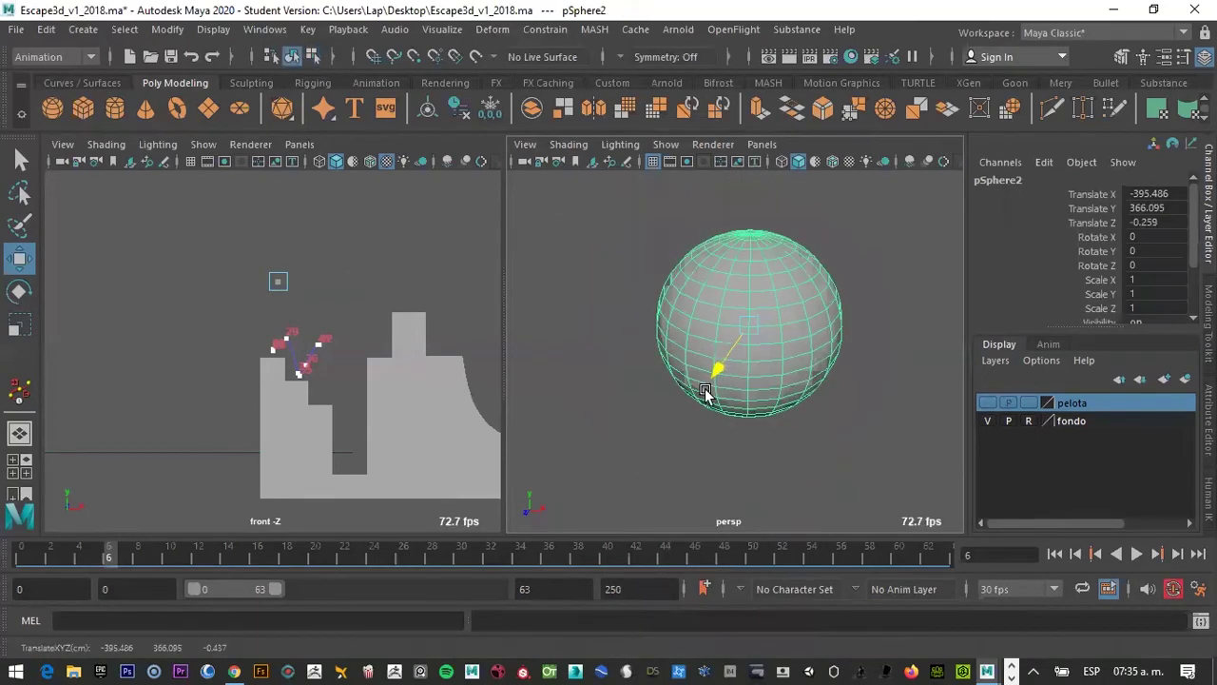
left_click_drag(785, 359, 751, 353)
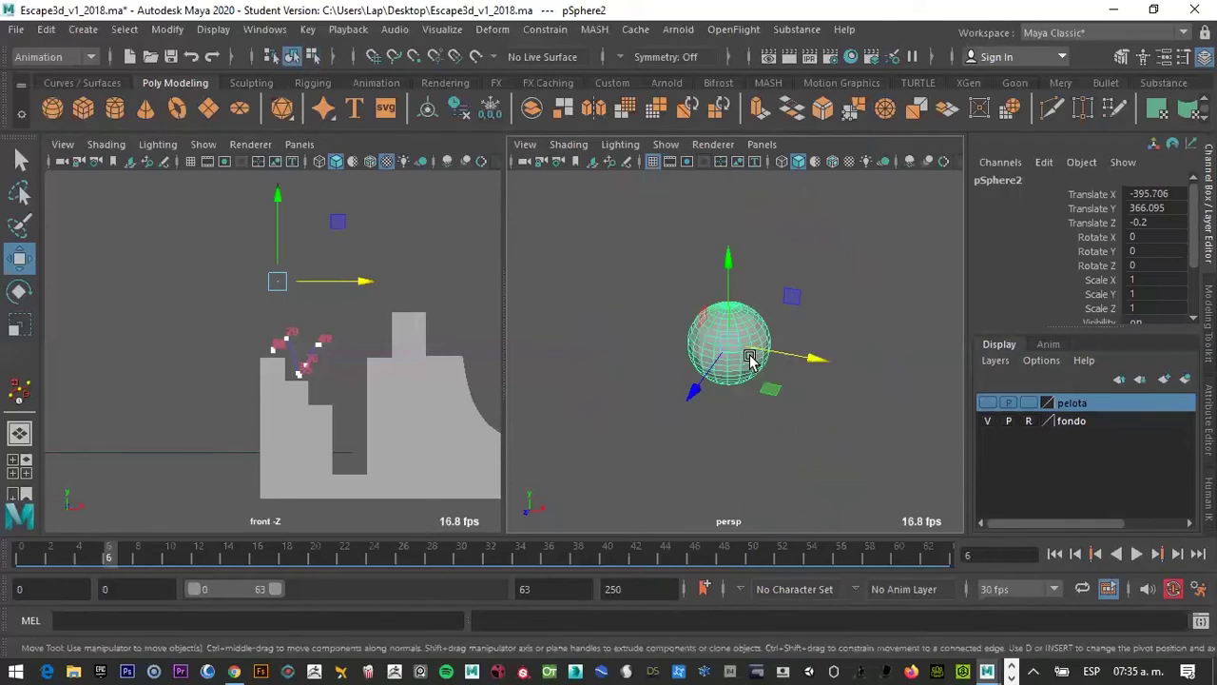
right_click(744, 337)
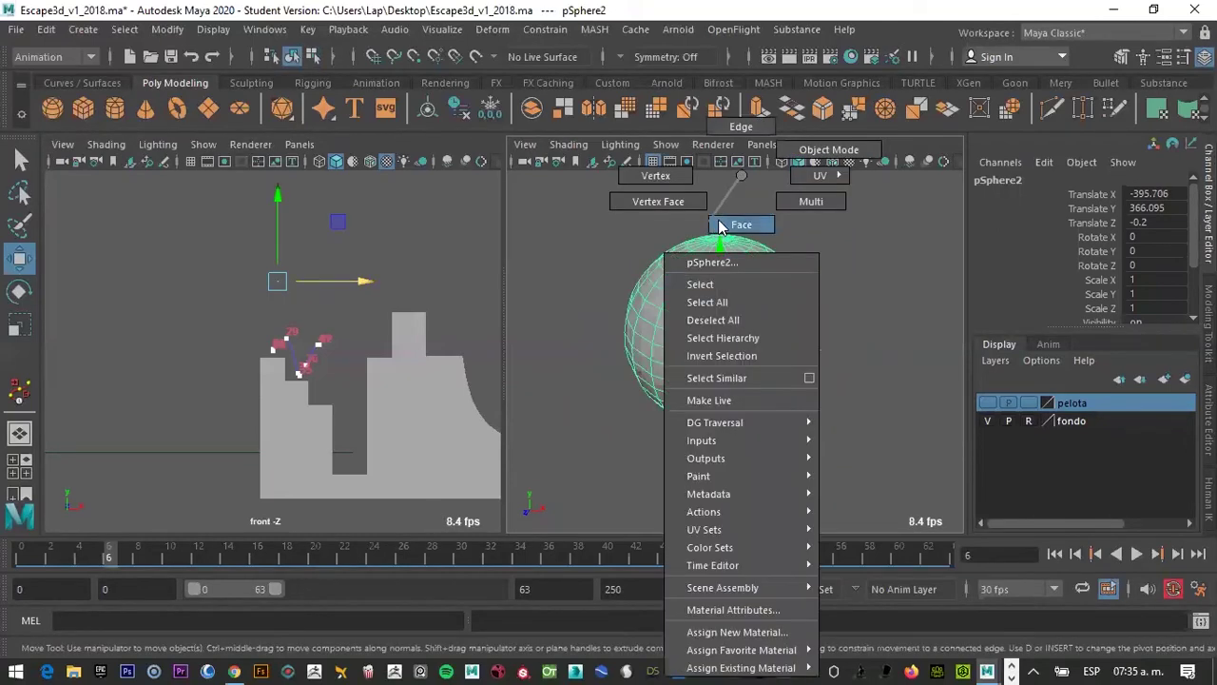
left_click(740, 226)
left_click(703, 316)
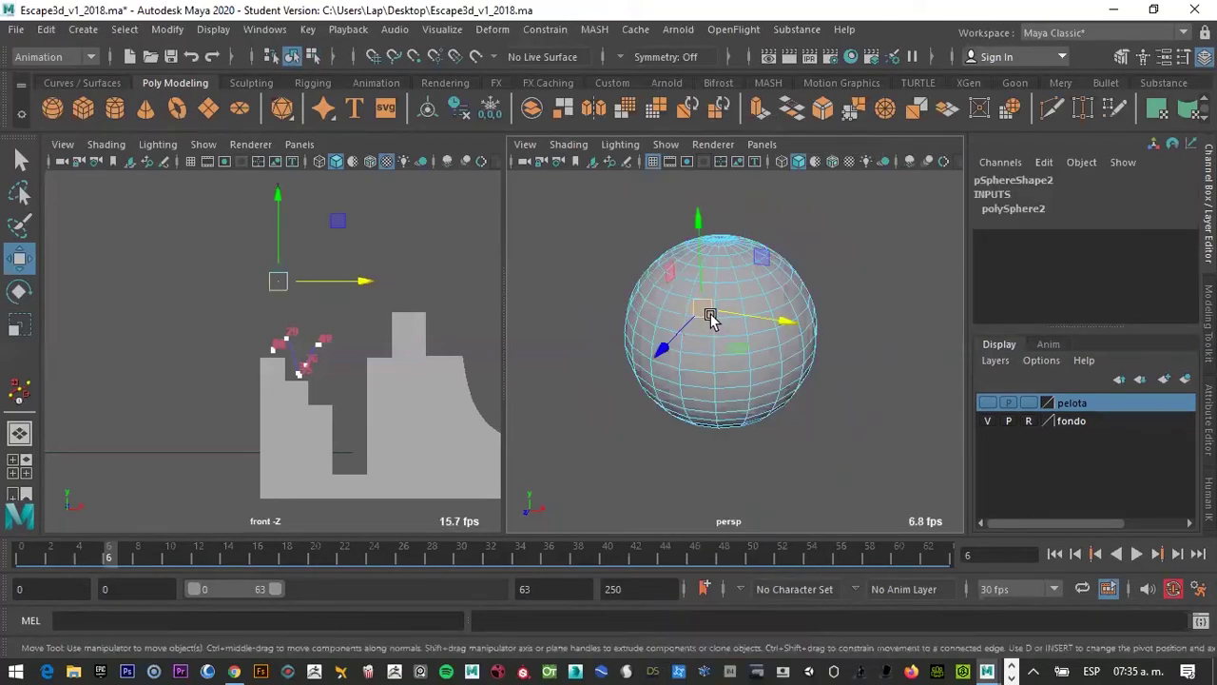
left_click_drag(668, 350, 664, 357)
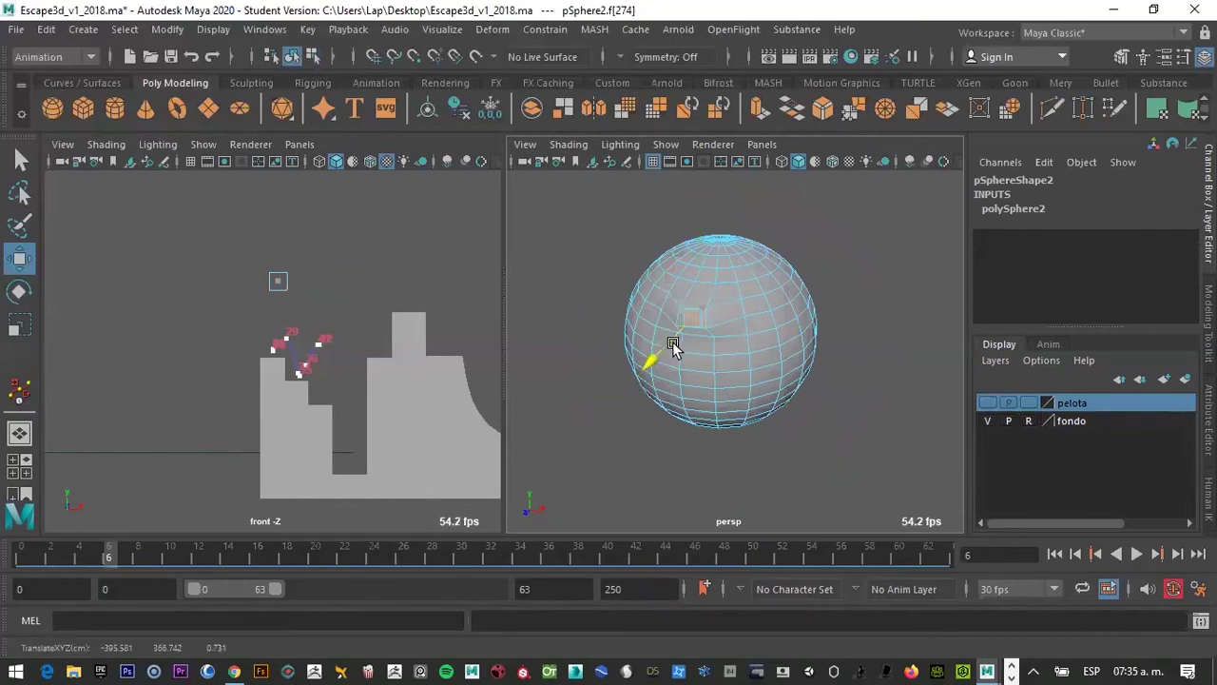
key("ctrl+z")
right_click(717, 306)
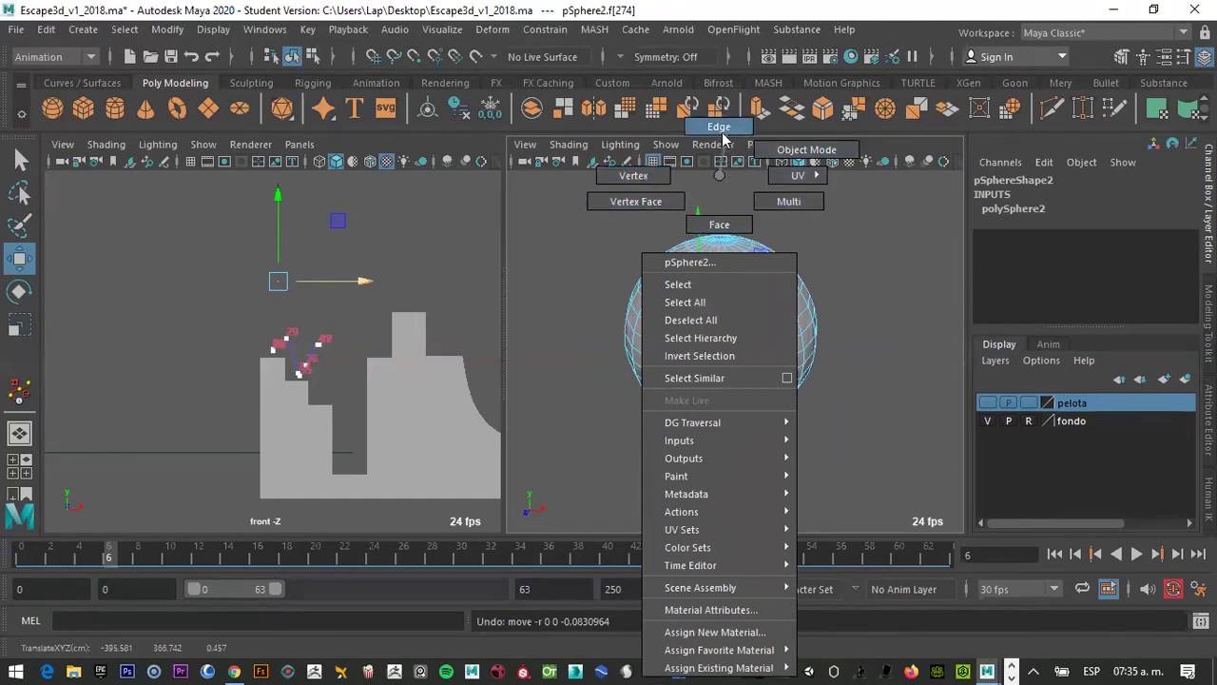
right_click_drag(722, 131, 721, 133)
left_click(704, 302)
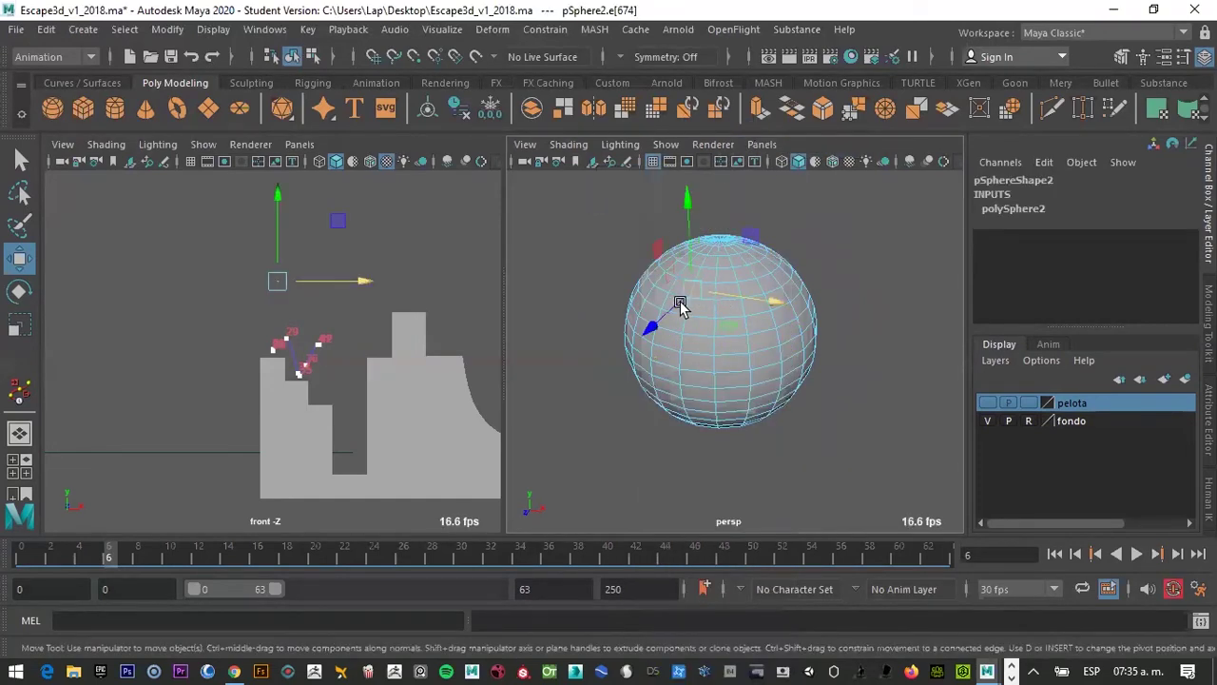
left_click_drag(631, 335, 569, 492)
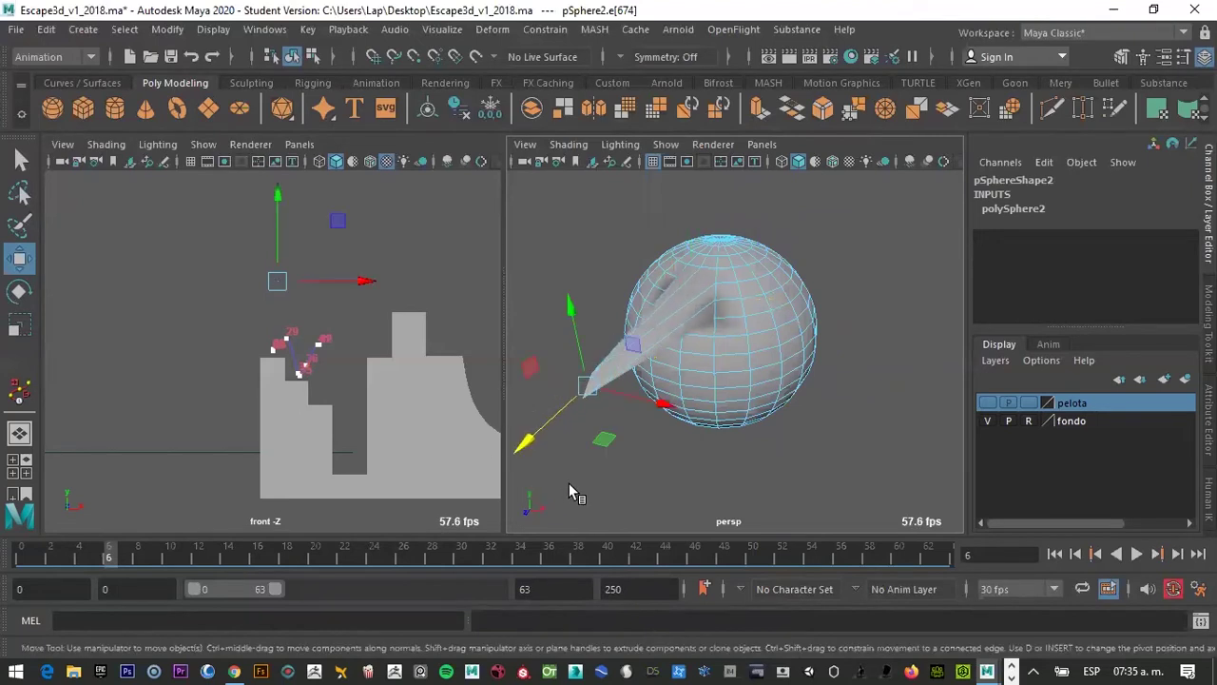
key("ctrl+z")
right_click_drag(691, 285, 784, 165)
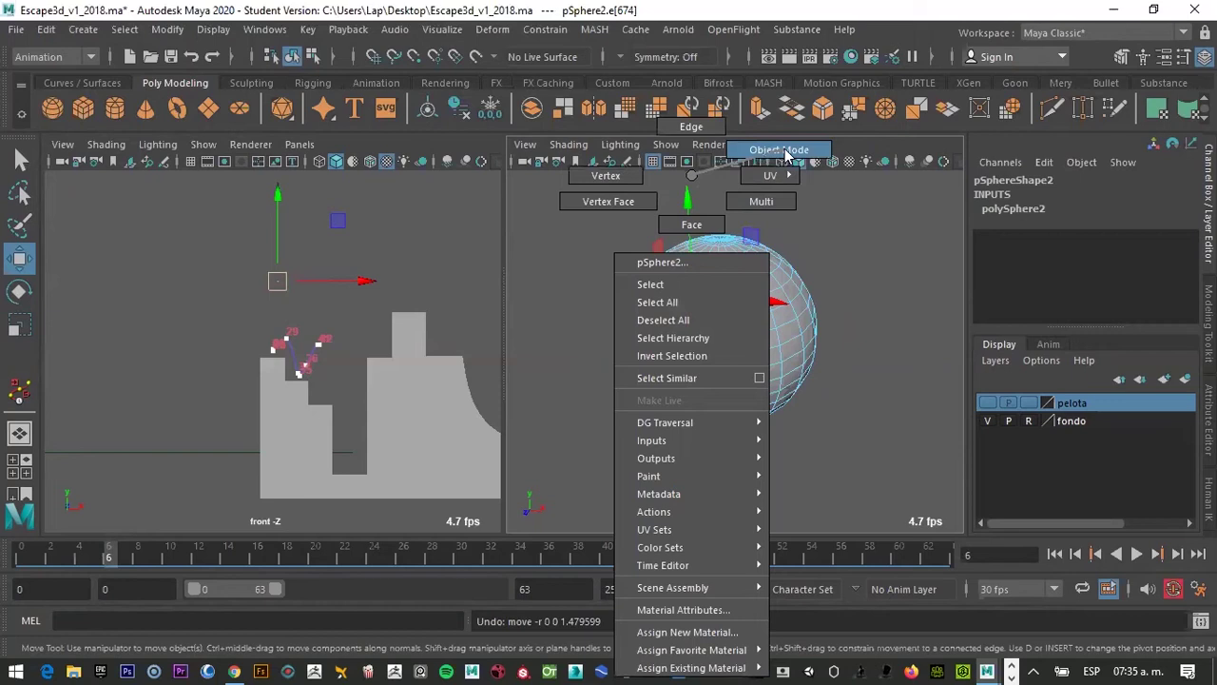
right_click_drag(785, 157, 780, 152)
left_click(748, 337)
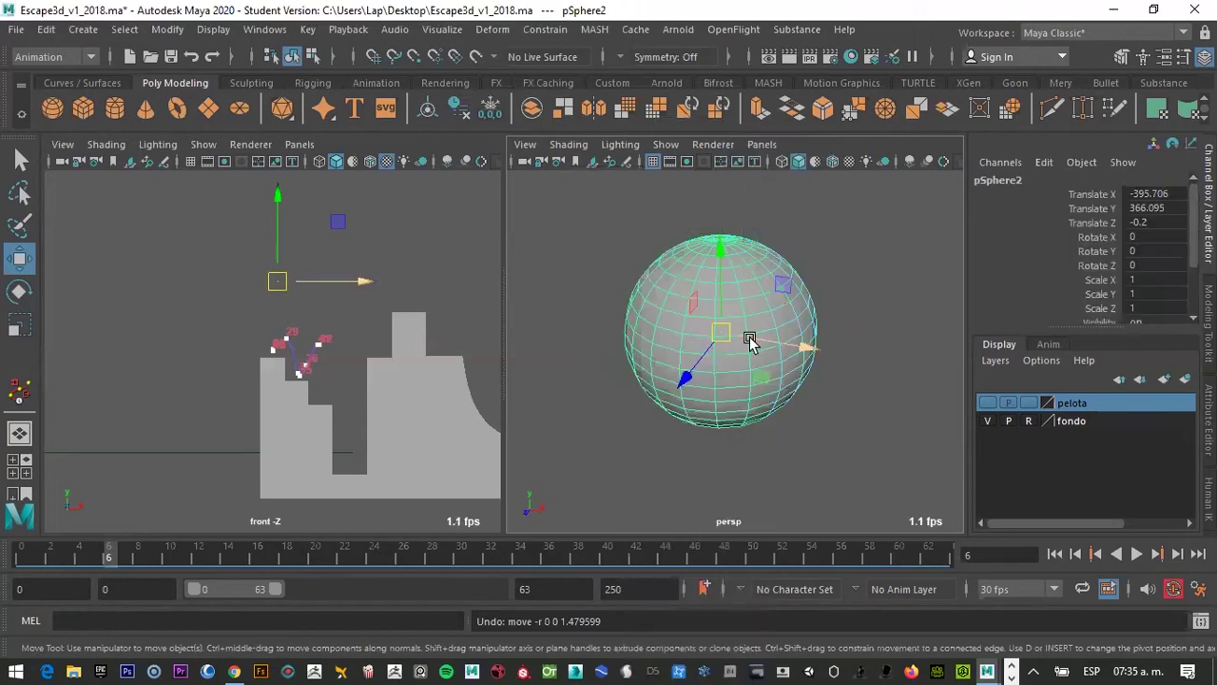
scroll(263, 288, "up", 1)
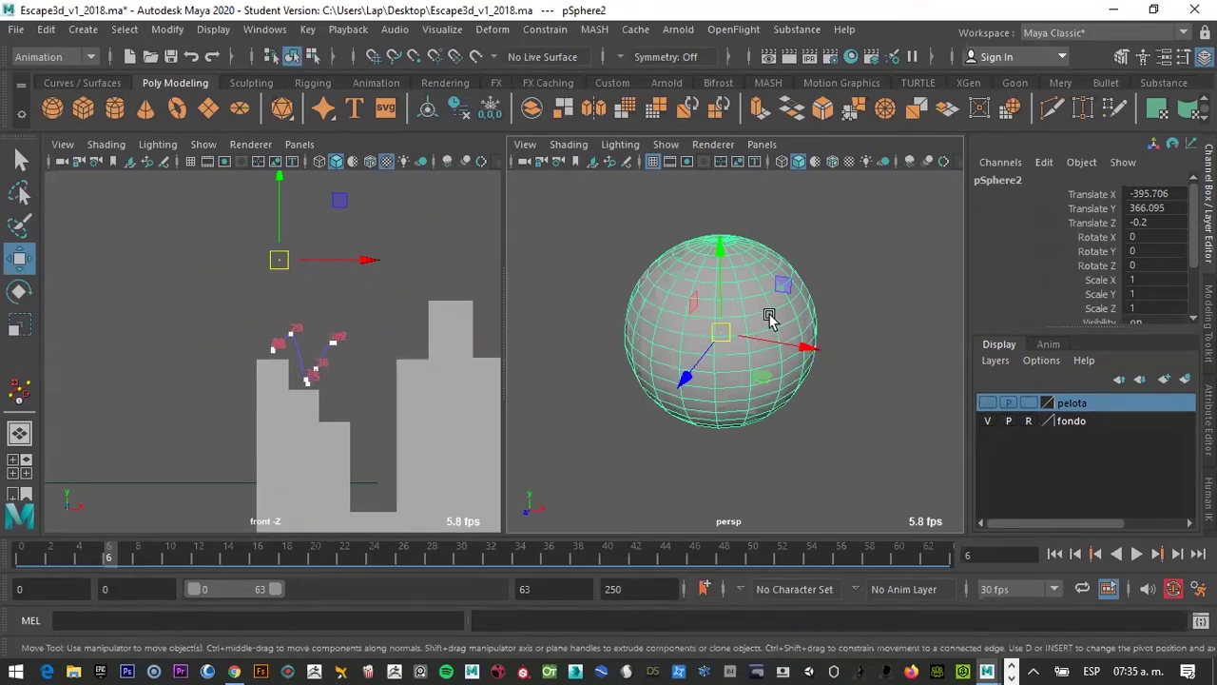
Scale the sphere up uniformly to about 17.8, undoing the trial one-axis stretches
key("r")
mouse_move(724, 335)
left_mouse_down()
mouse_move(768, 67)
mouse_move(806, 13)
left_mouse_up()
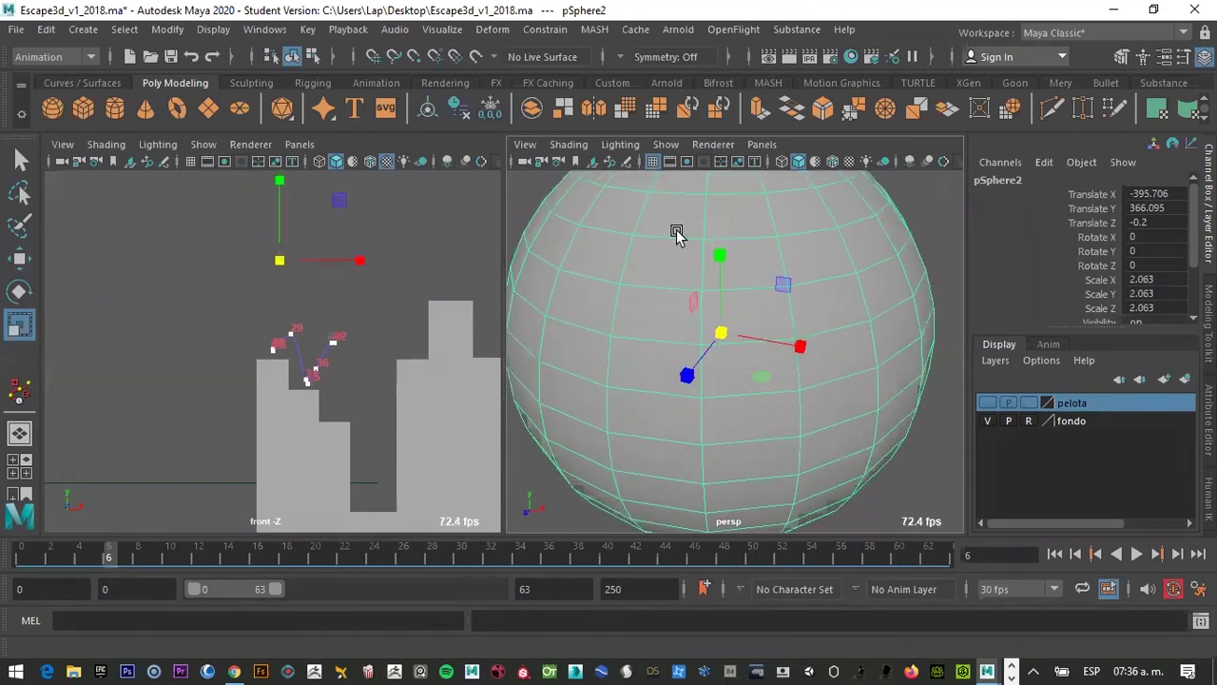
left_click_drag(719, 335, 820, 361)
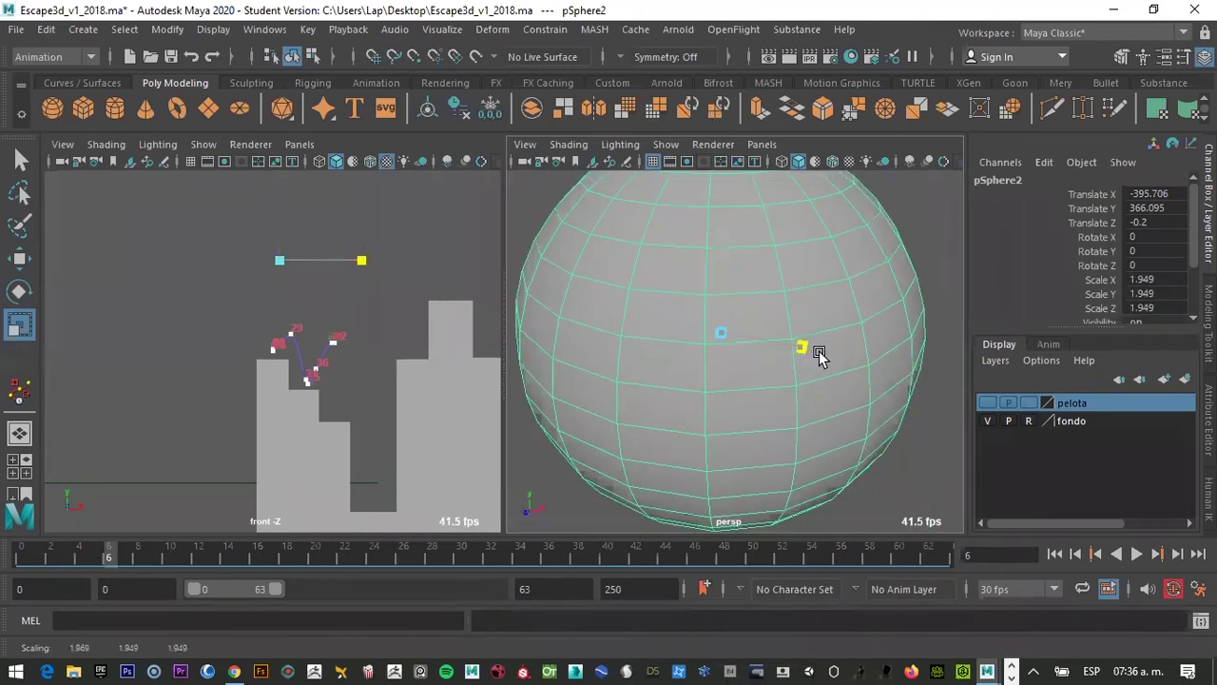
key("ctrl+z")
left_click_drag(686, 375, 627, 443)
key("ctrl+z")
left_click_drag(724, 273, 722, 181)
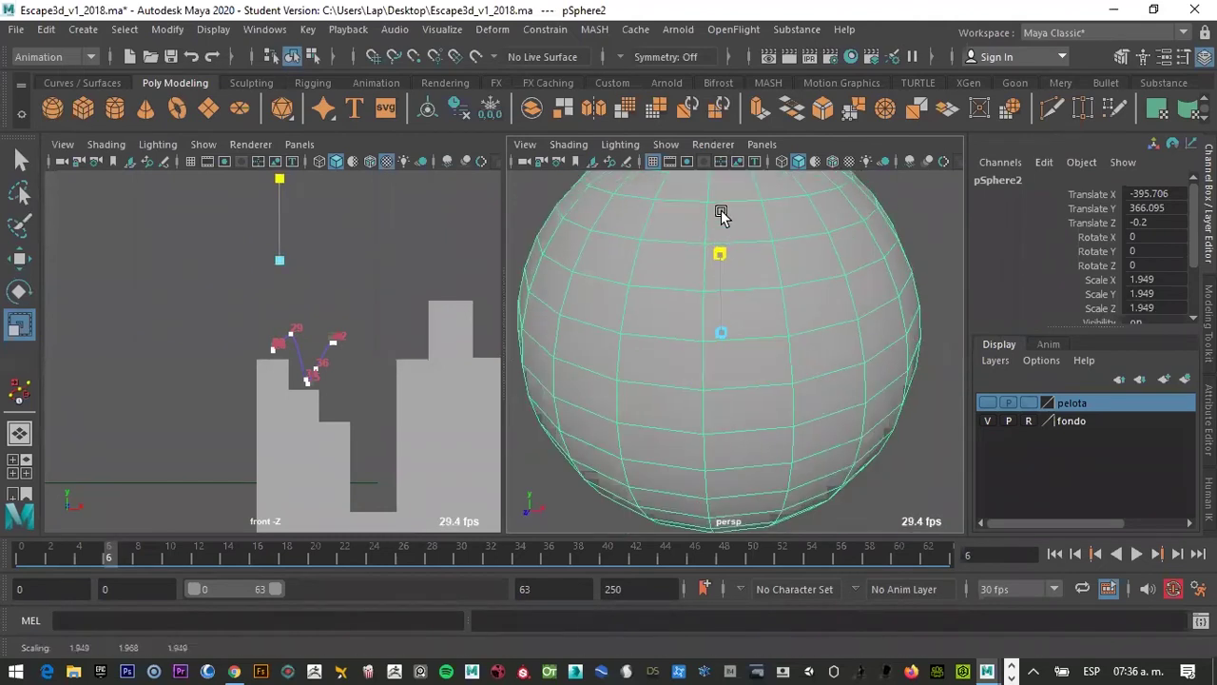
key("ctrl+z")
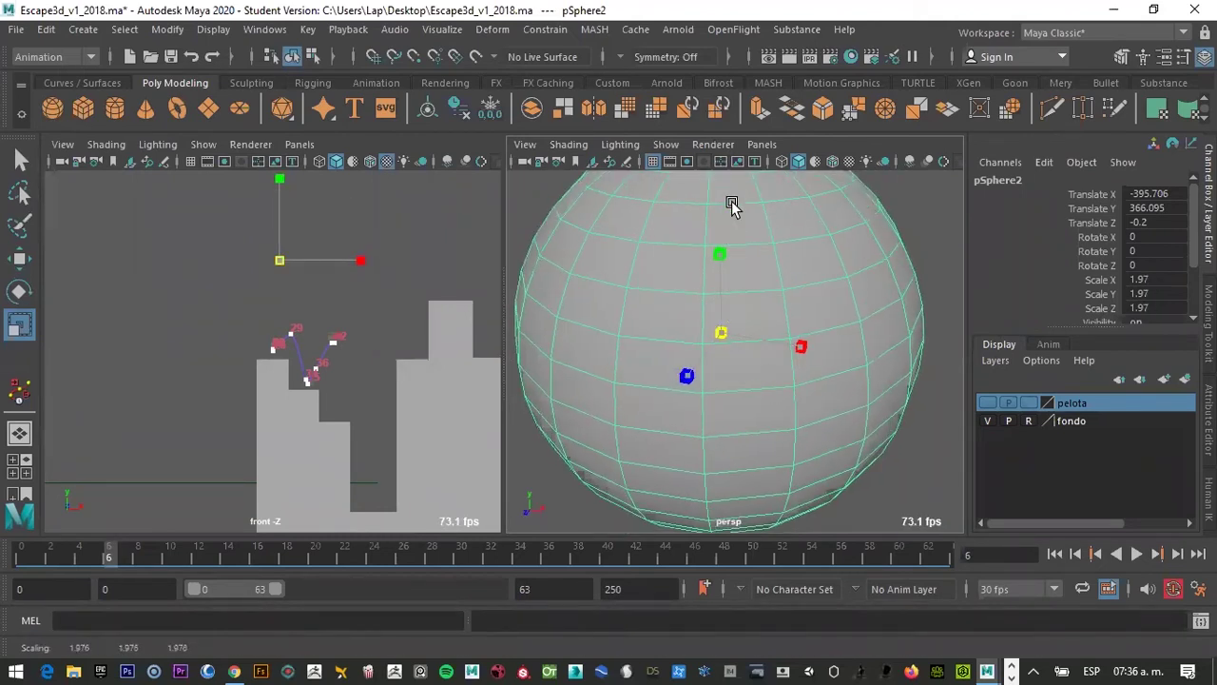
left_click_drag(722, 330, 761, 11)
left_click_drag(722, 335, 1039, 615)
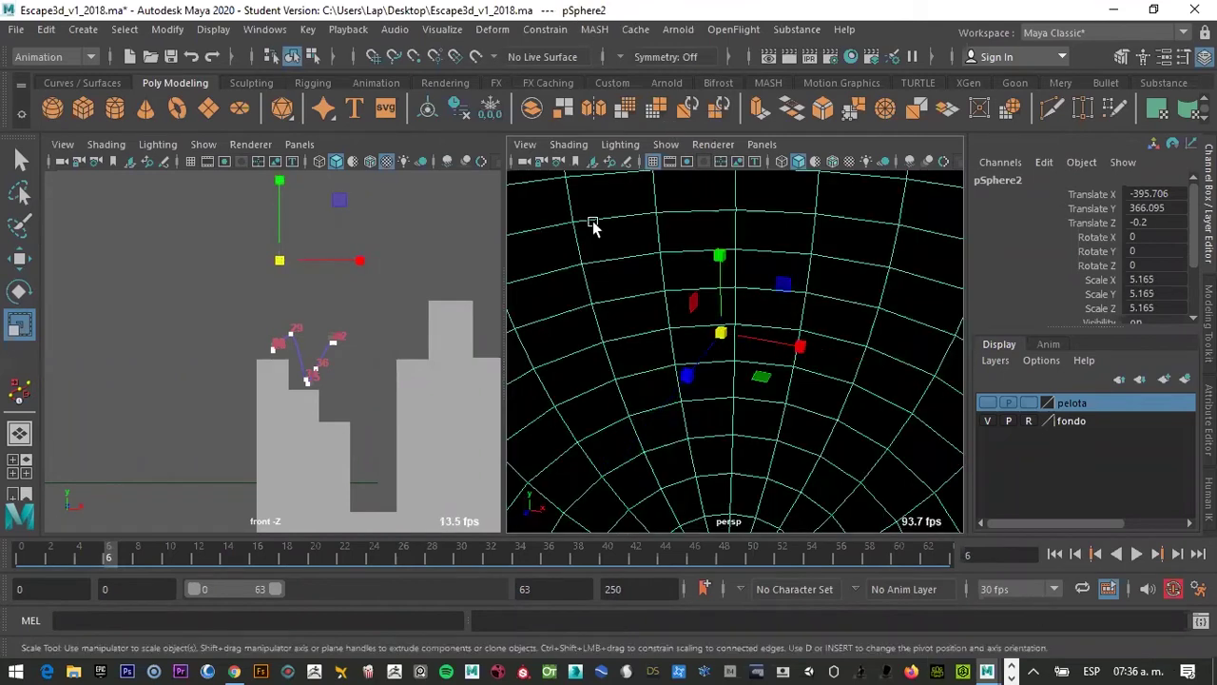
key("f")
scroll(295, 266, "up", 3)
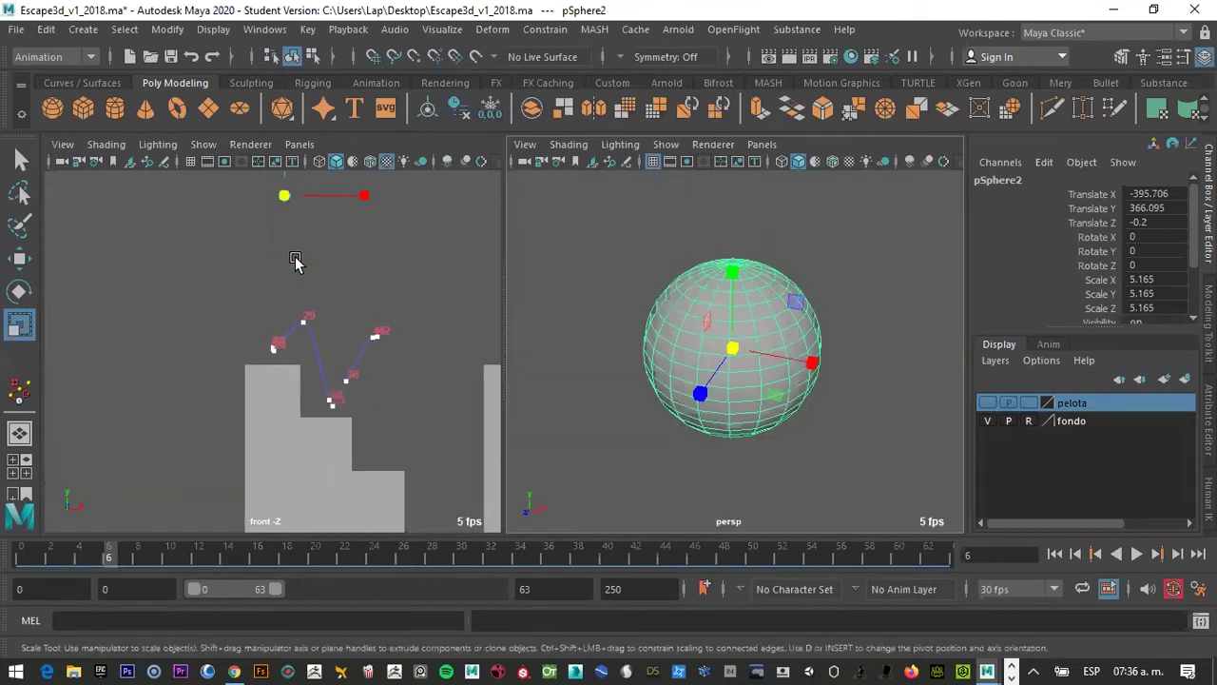
left_click_drag(742, 352, 1105, 454)
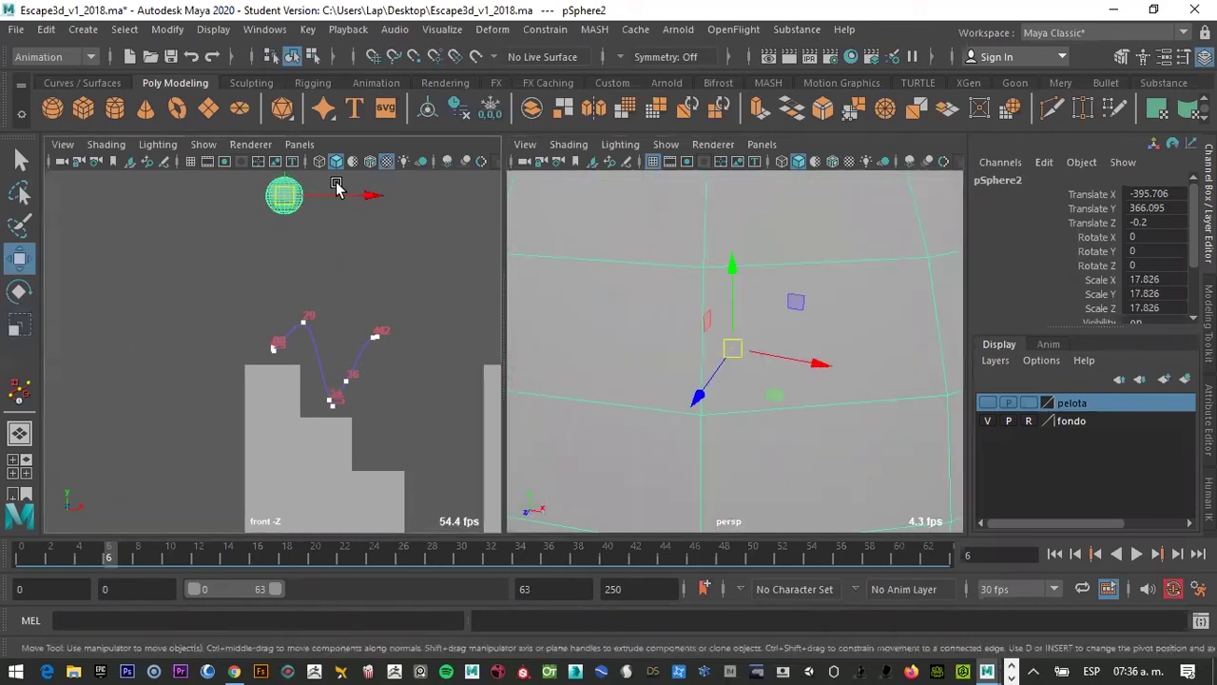
Move the sphere down and forward onto the ledge at X -405.708, Y 222.055, Z 26.608
key("w")
mouse_move(283, 202)
left_mouse_down()
mouse_move(277, 232)
mouse_move(316, 352)
left_mouse_up()
mouse_move(764, 311)
left_mouse_down("alt")
mouse_move(760, 298)
mouse_move(733, 353)
mouse_move(603, 307)
mouse_move(640, 289)
left_mouse_up("alt")
mouse_move(687, 344)
left_mouse_down("alt")
mouse_move(660, 332)
mouse_move(529, 348)
mouse_move(497, 340)
mouse_move(552, 343)
left_mouse_up("alt")
mouse_move(660, 279)
left_mouse_down()
mouse_move(639, 288)
mouse_move(653, 306)
left_mouse_up()
key("f")
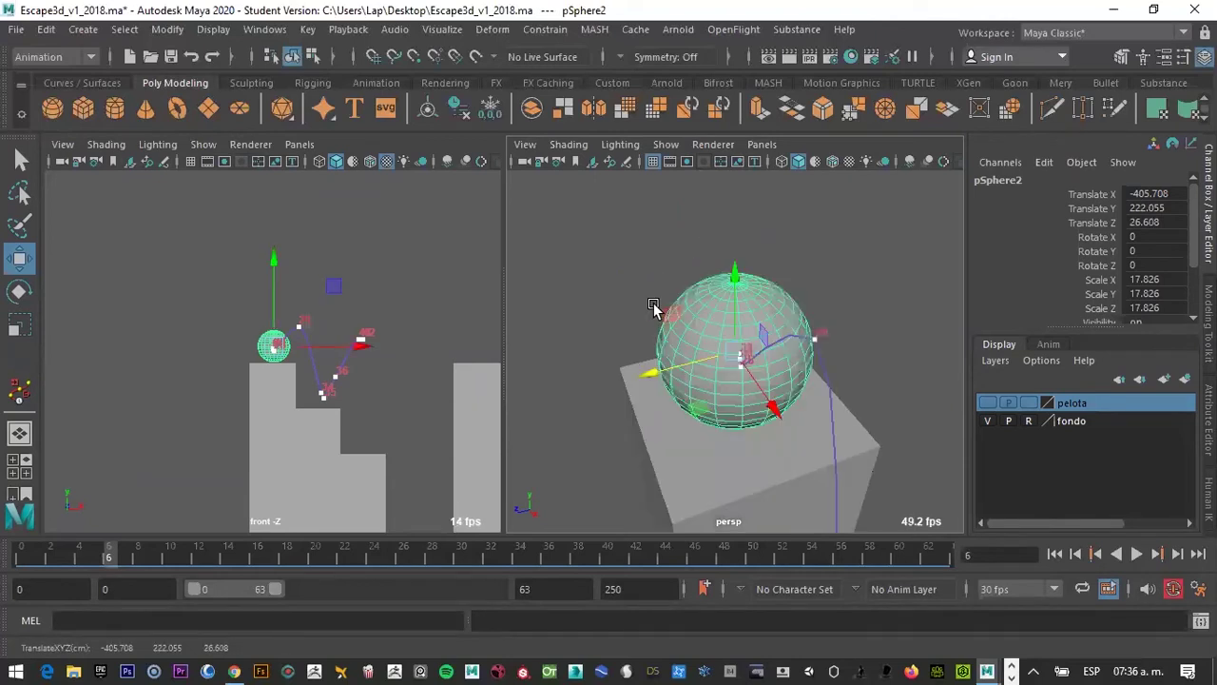
mouse_move(598, 358)
left_mouse_down("alt")
mouse_move(789, 375)
mouse_move(1085, 323)
mouse_move(1103, 257)
mouse_move(1133, 285)
mouse_move(648, 304)
mouse_move(723, 334)
left_mouse_up("alt")
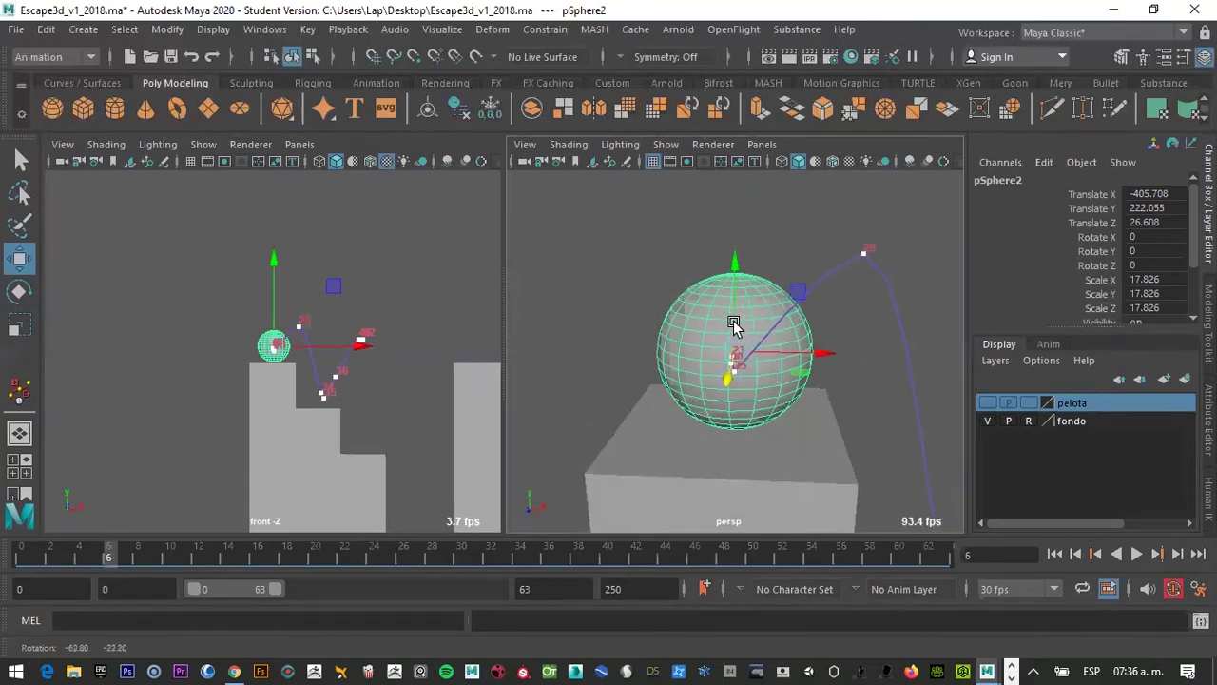
Put the sphere on new display layer layer1 and test its visibility, template and reference toggles
left_click(1187, 379)
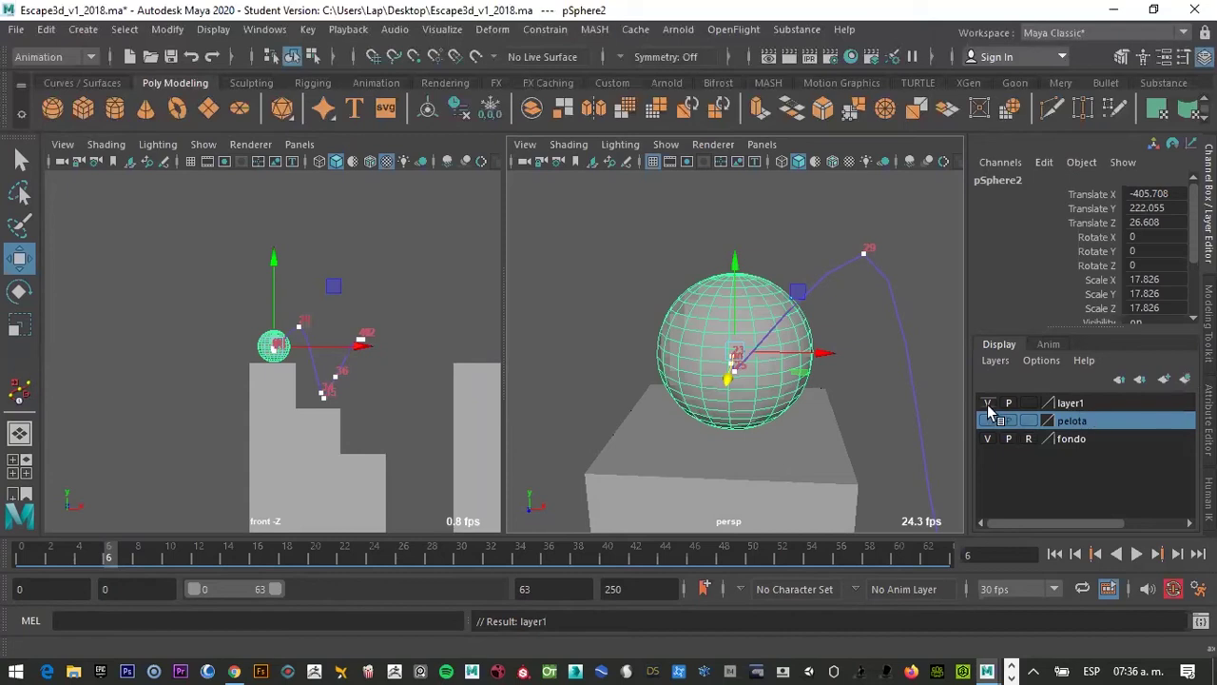
left_click(988, 404)
left_click(988, 405)
left_click(1004, 402)
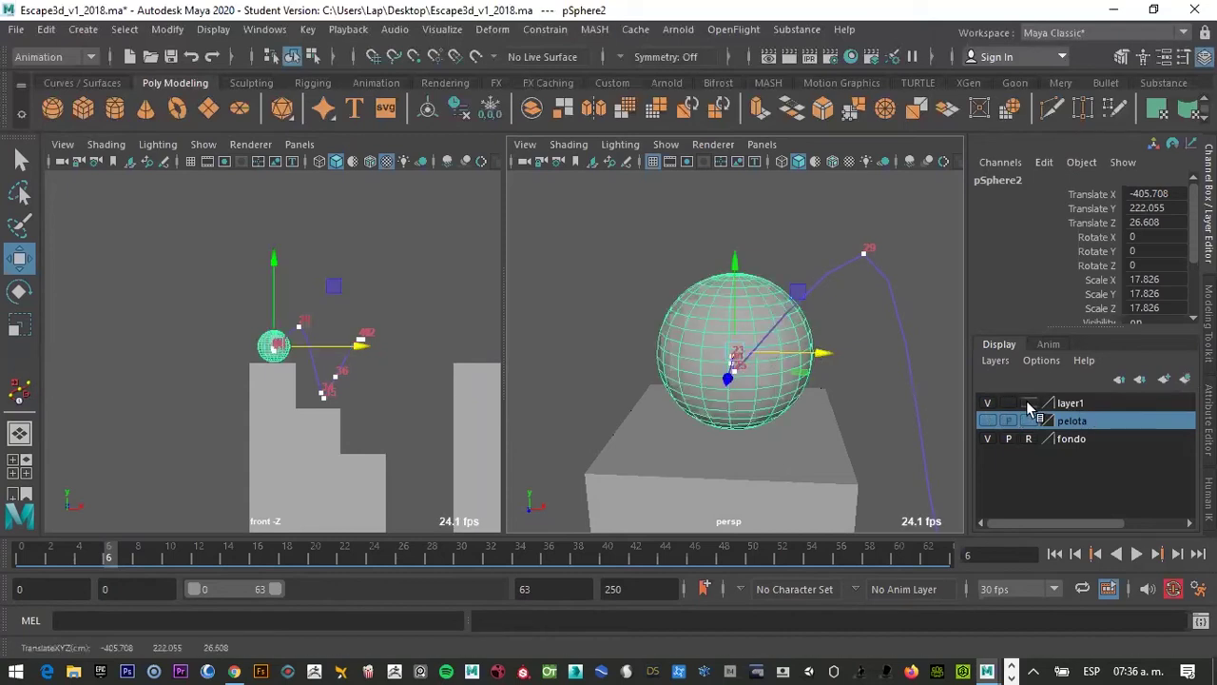
left_click(1028, 403)
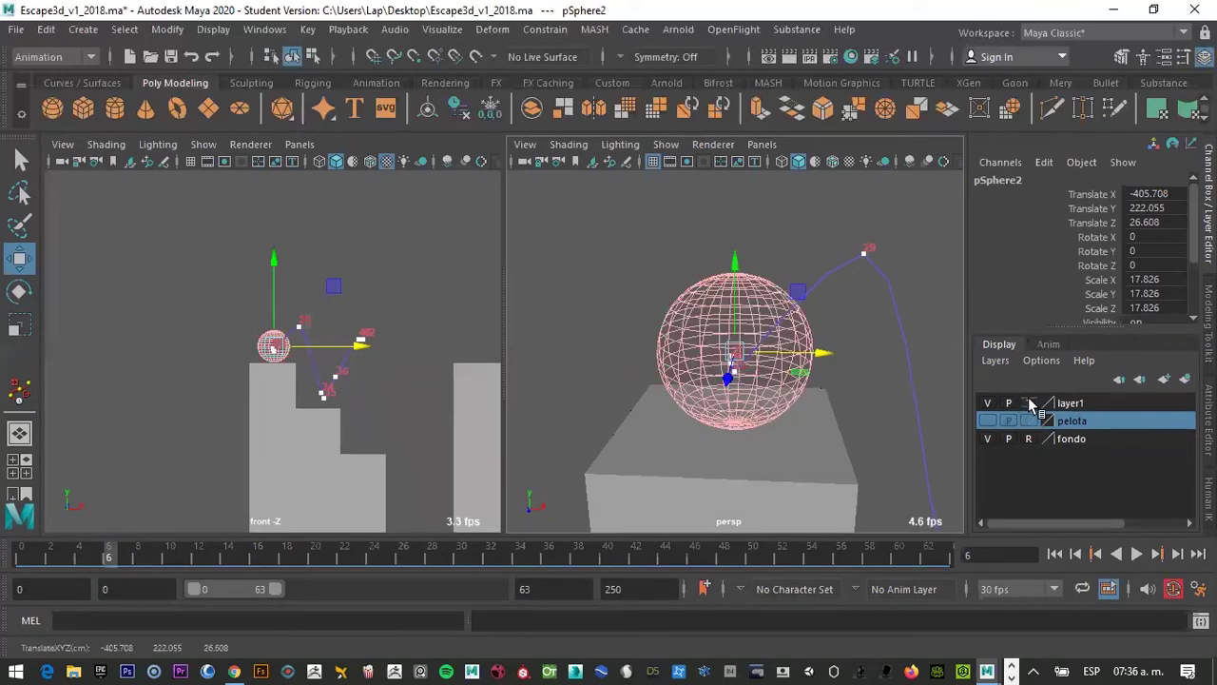
left_click_drag(820, 356, 833, 356)
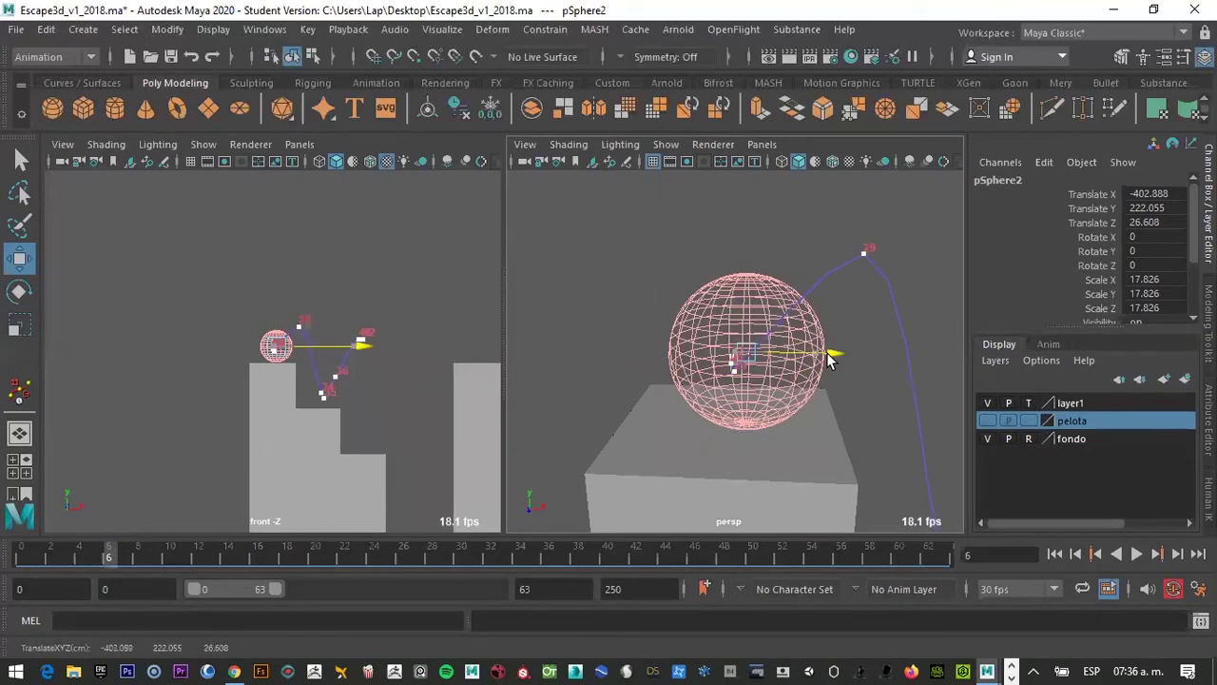
left_click(1028, 403)
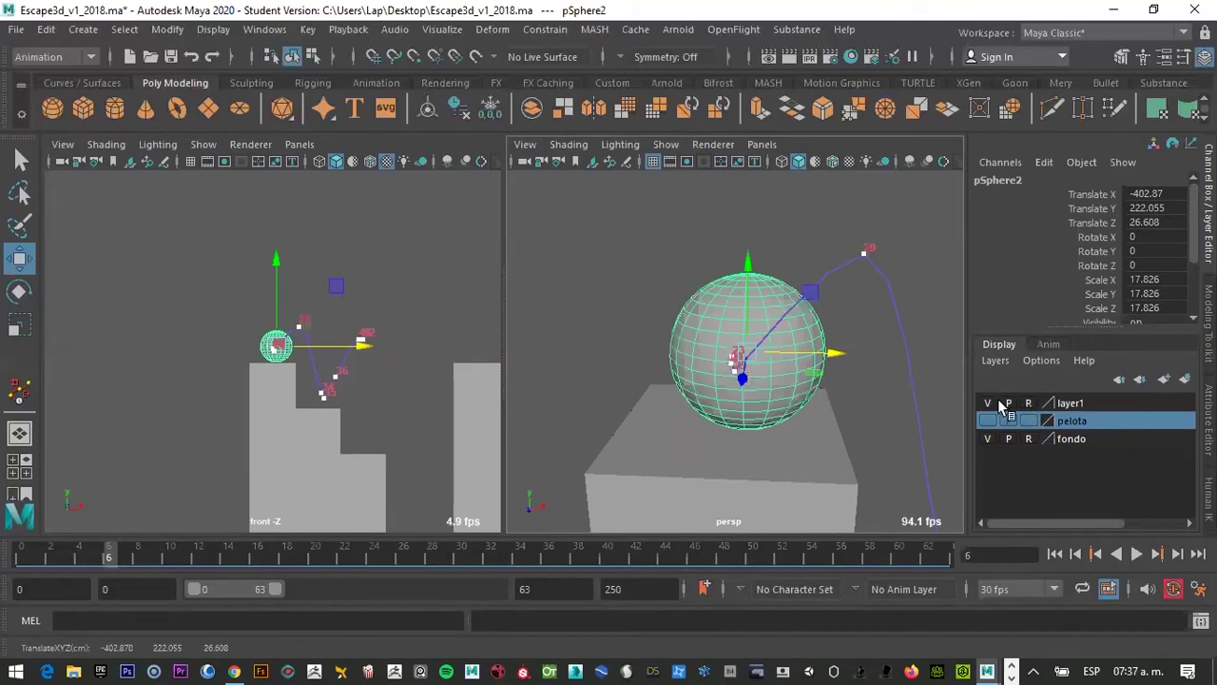
left_click_drag(786, 357, 811, 356)
left_click(1008, 403)
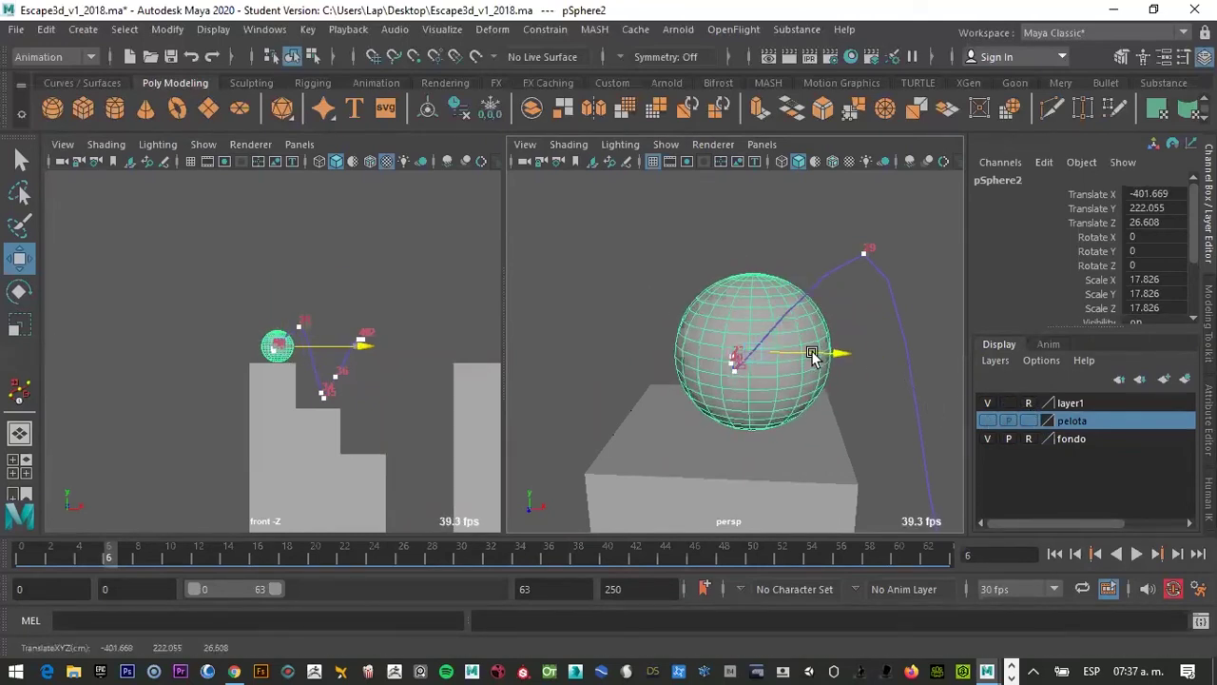
Cycle layer1 through normal, template and reference display while trying to move the sphere
left_click(1067, 402)
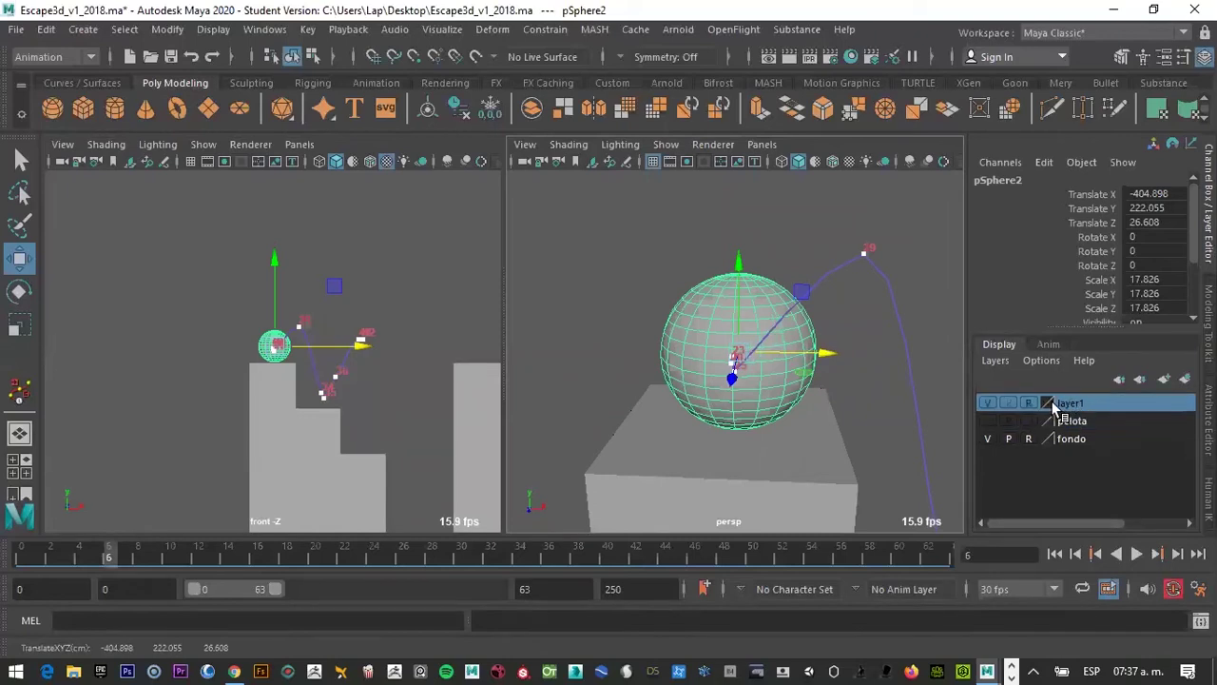
left_click_drag(825, 354, 950, 383)
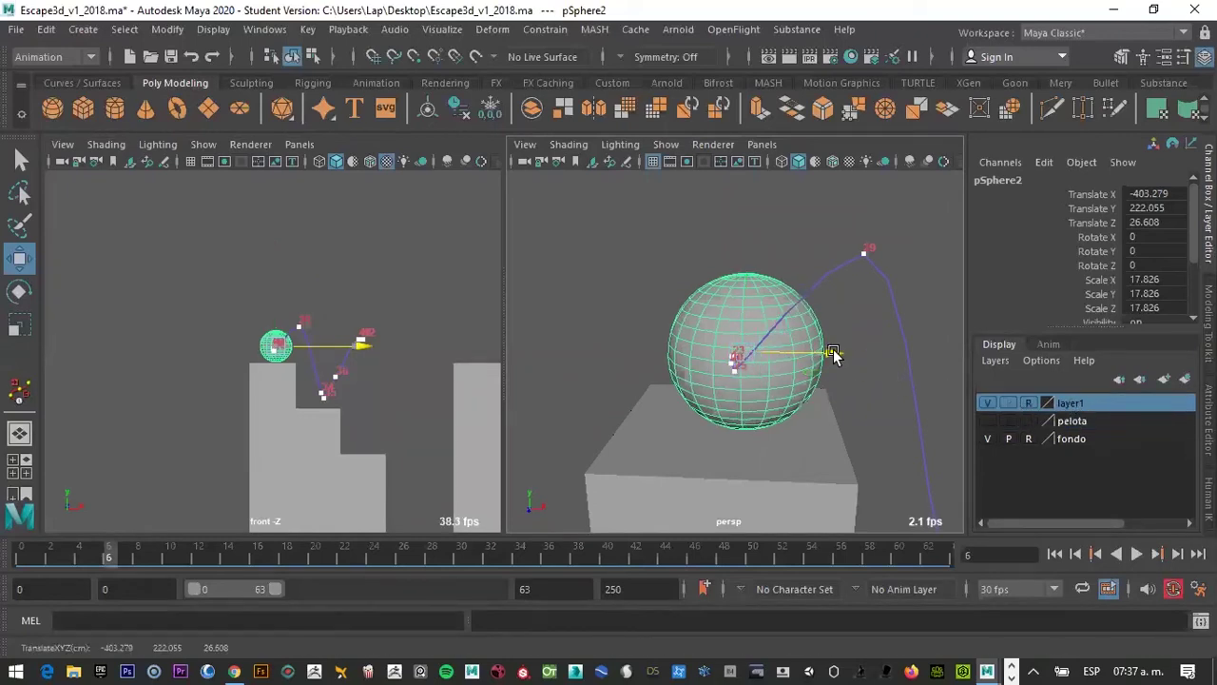
left_click(1028, 402)
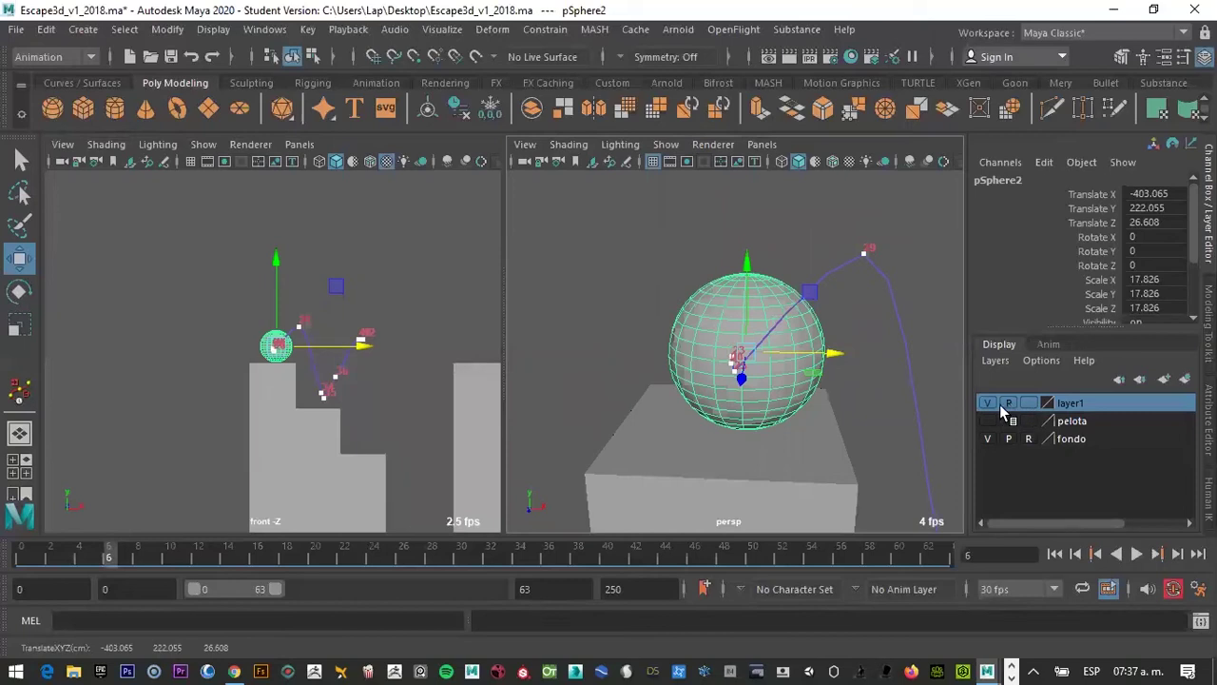
left_click_drag(842, 353, 932, 385)
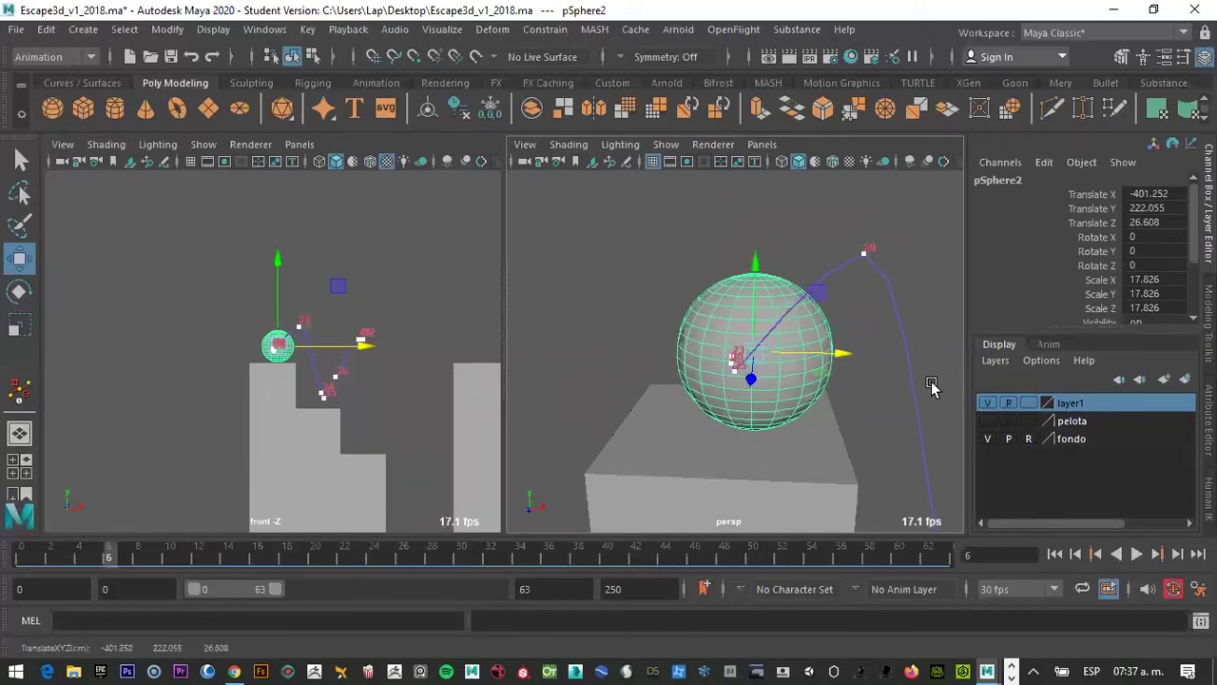
left_click(987, 402)
left_click(987, 402)
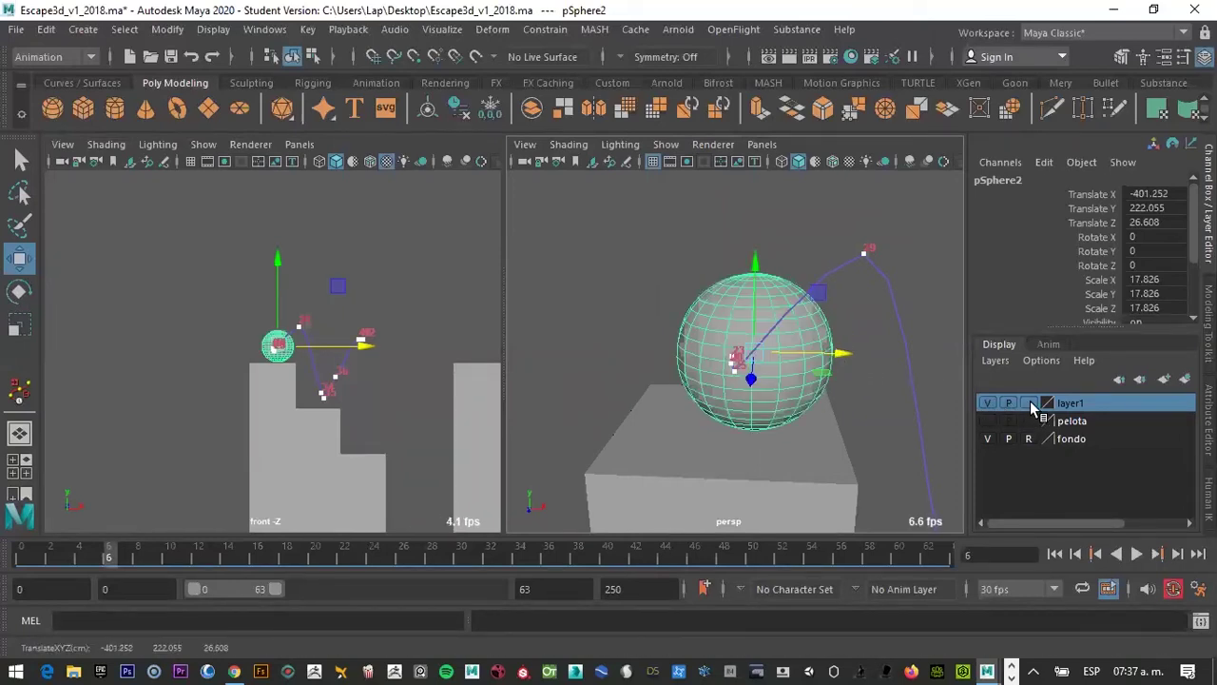
left_click(1030, 402)
mouse_move(850, 353)
left_mouse_down()
mouse_move(866, 353)
mouse_move(847, 359)
left_mouse_up()
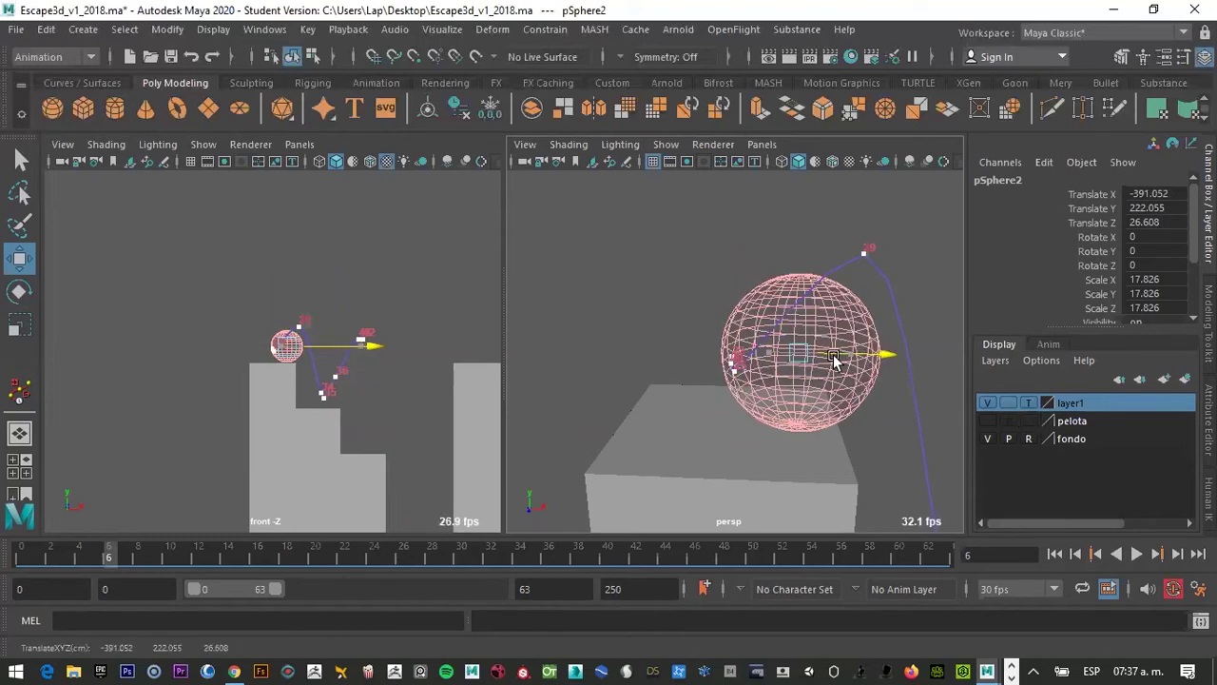
left_click(1028, 402)
left_click(1027, 402)
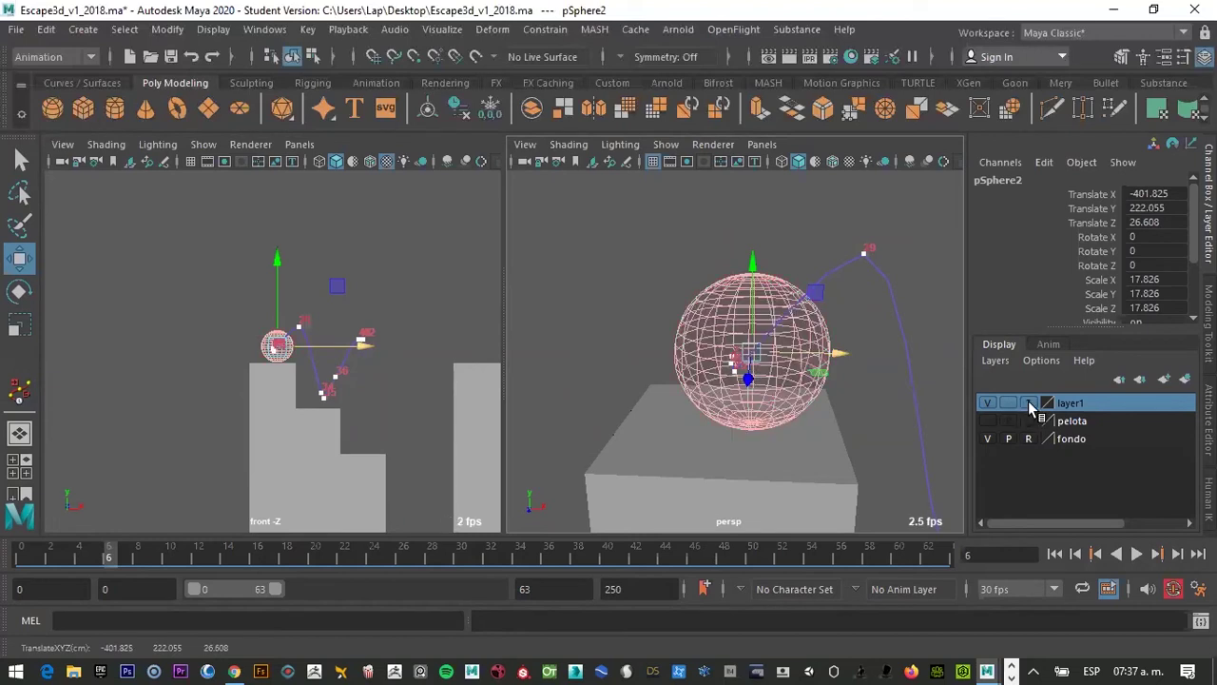
left_click(1010, 403)
left_click_drag(824, 357, 849, 361)
Delete layer1 and hide the pelota layer
left_click(989, 403)
left_click(989, 403)
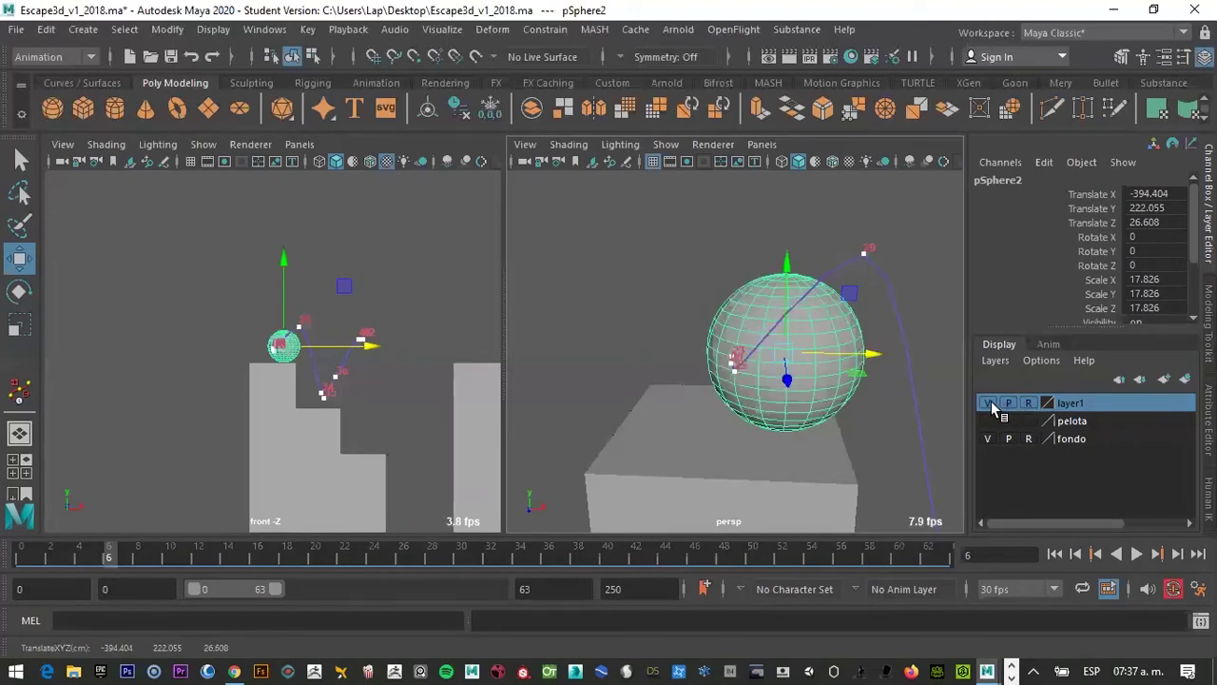
left_click(989, 403)
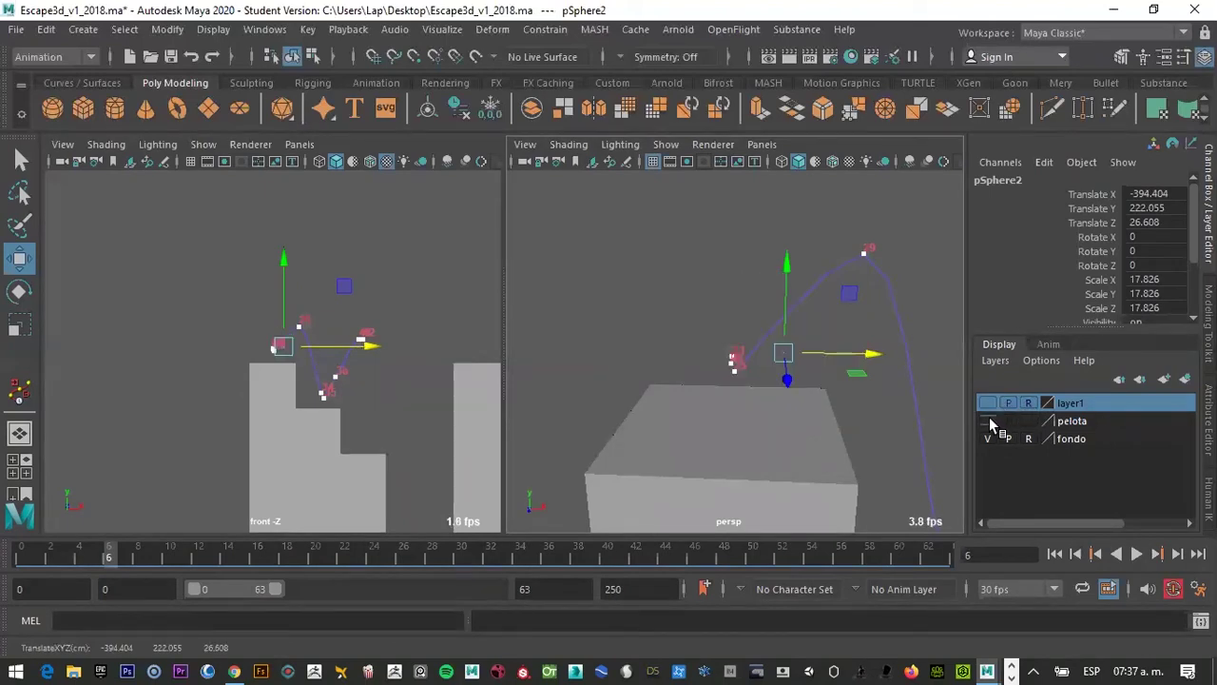
left_click(989, 421)
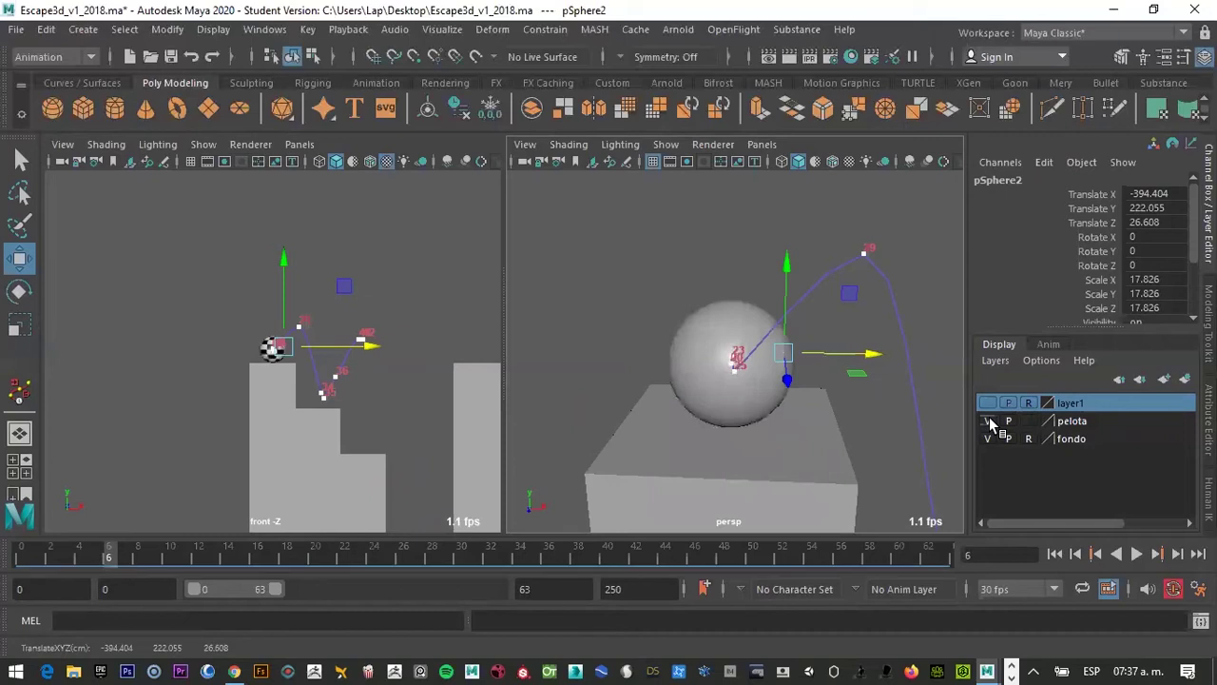
right_click(1125, 402)
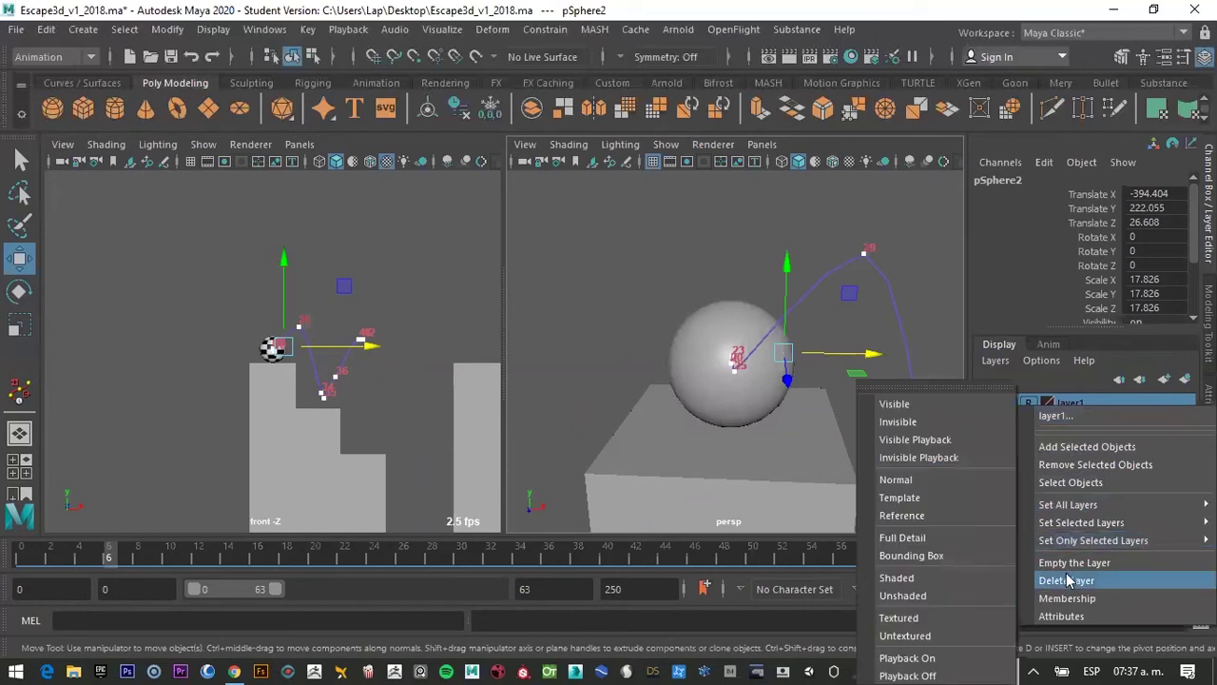
mouse_move(1081, 522)
left_click(1066, 580)
left_click(987, 402)
left_click(736, 274)
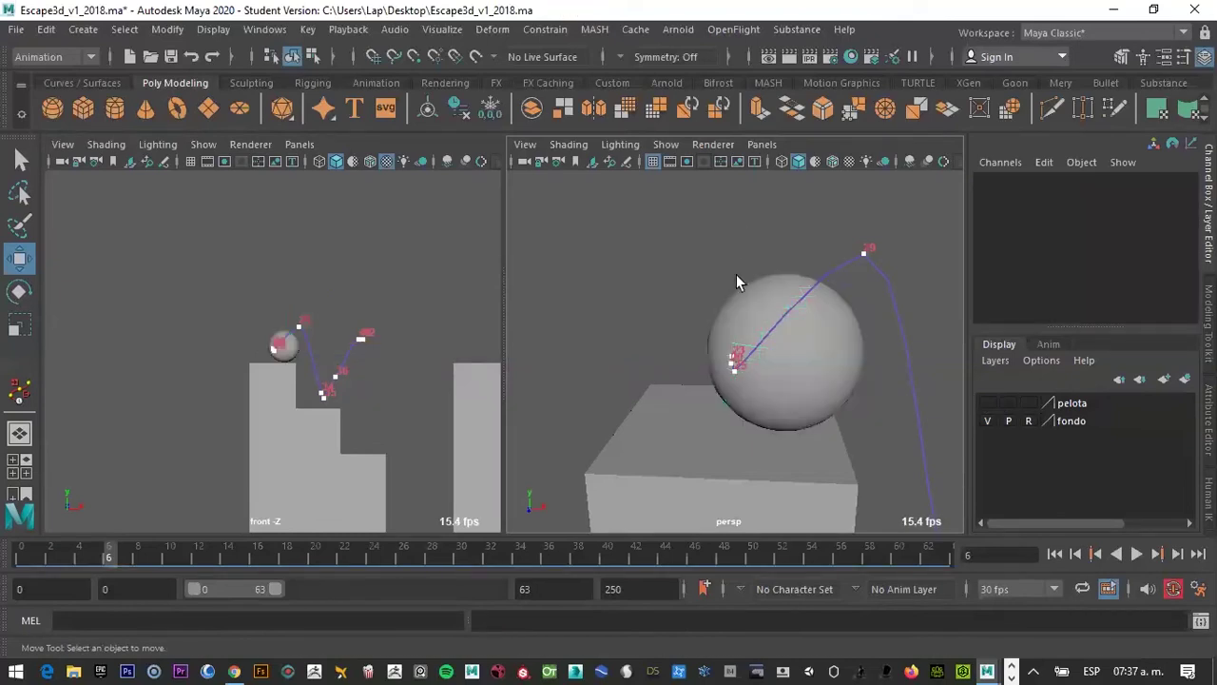
Return to frame 0, make the fondo and pelota layers visible, and delete pSphere2
left_click(774, 307)
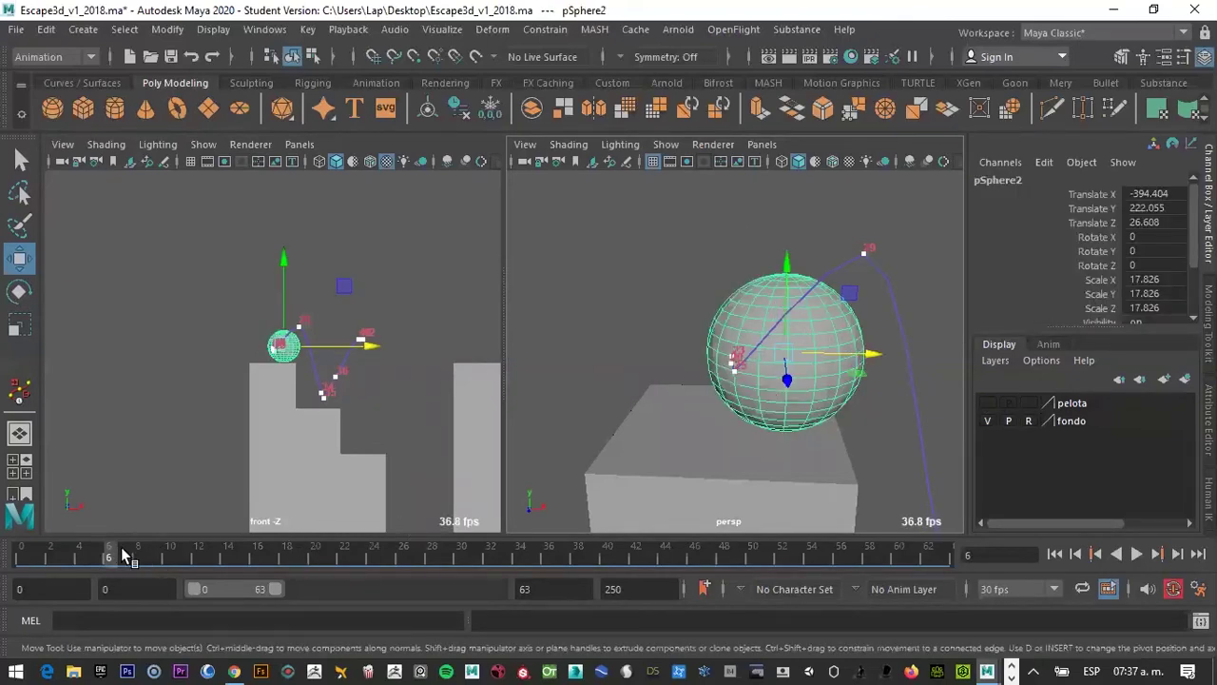
left_click_drag(123, 555, 21, 556)
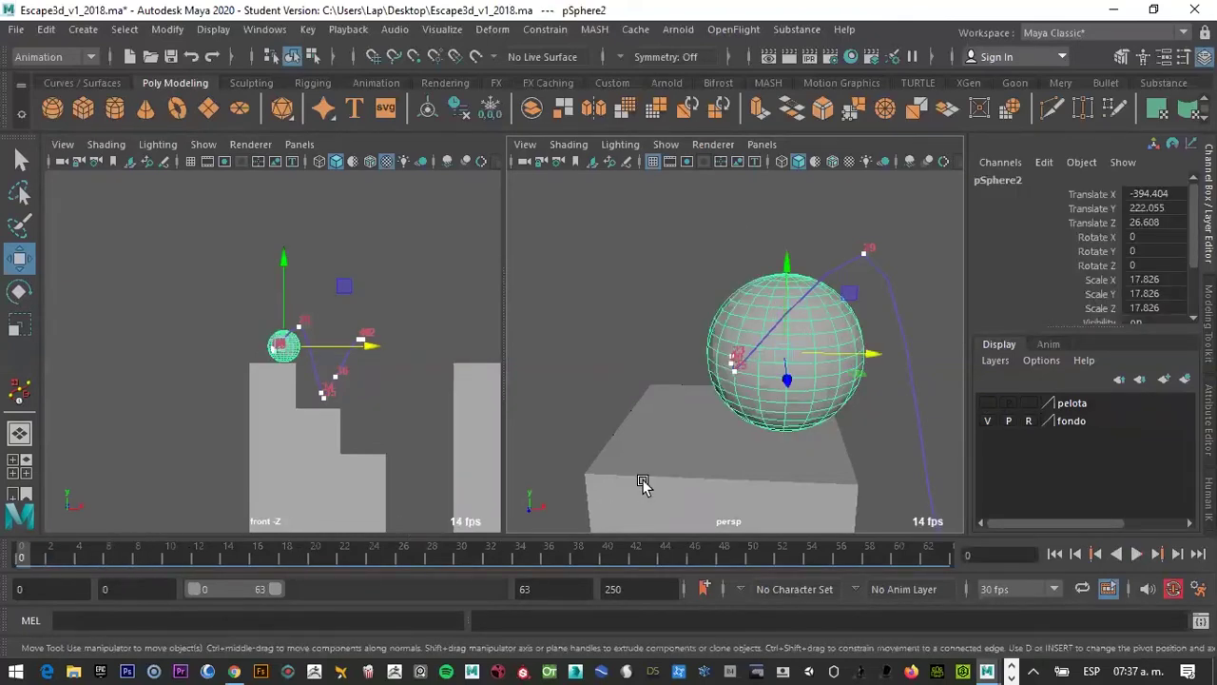
left_click(987, 420)
left_click(987, 403)
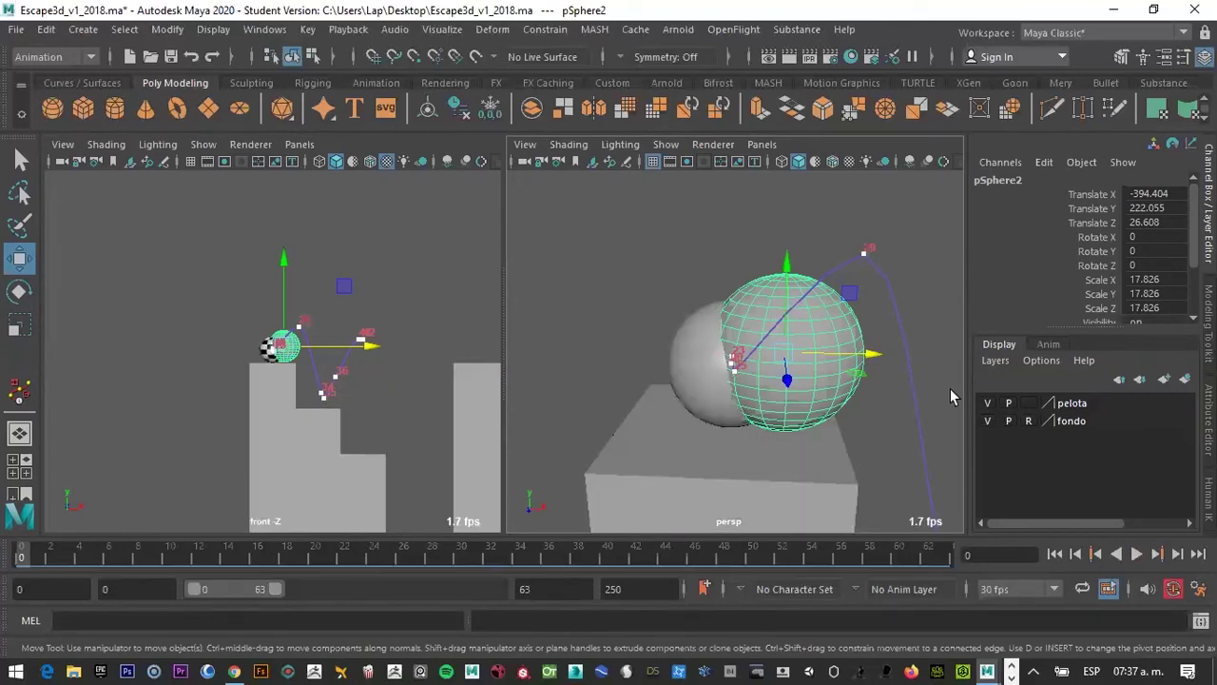
left_click_drag(791, 354, 850, 369)
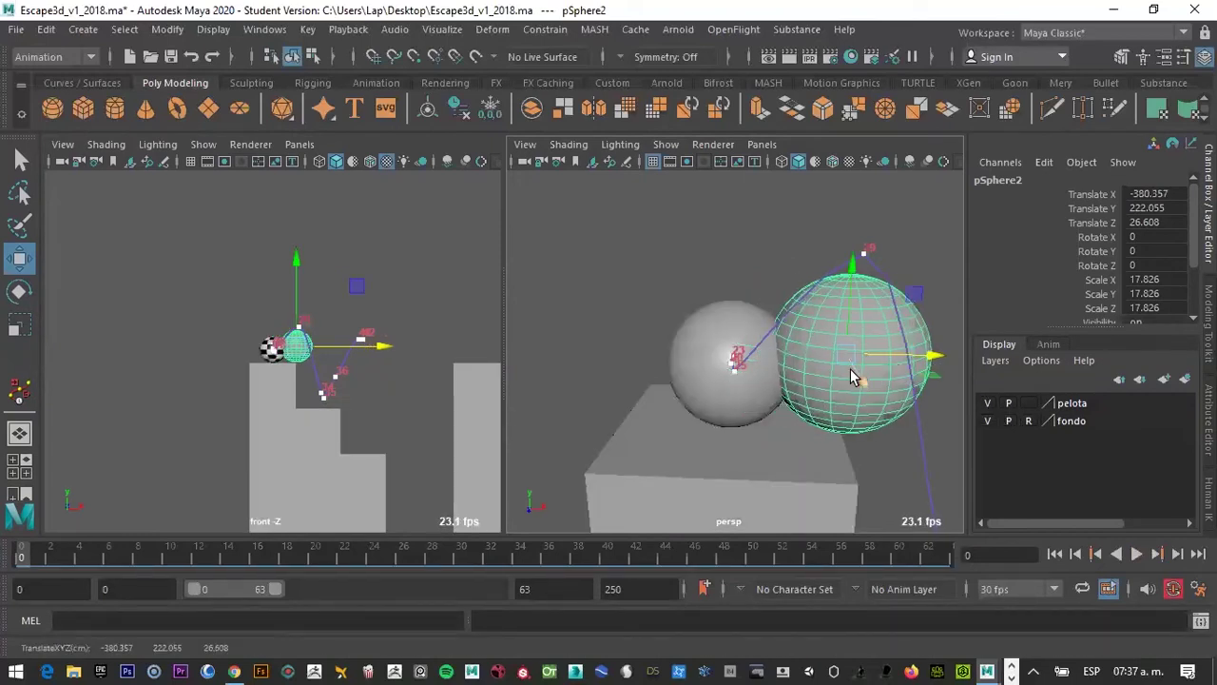
key("Delete")
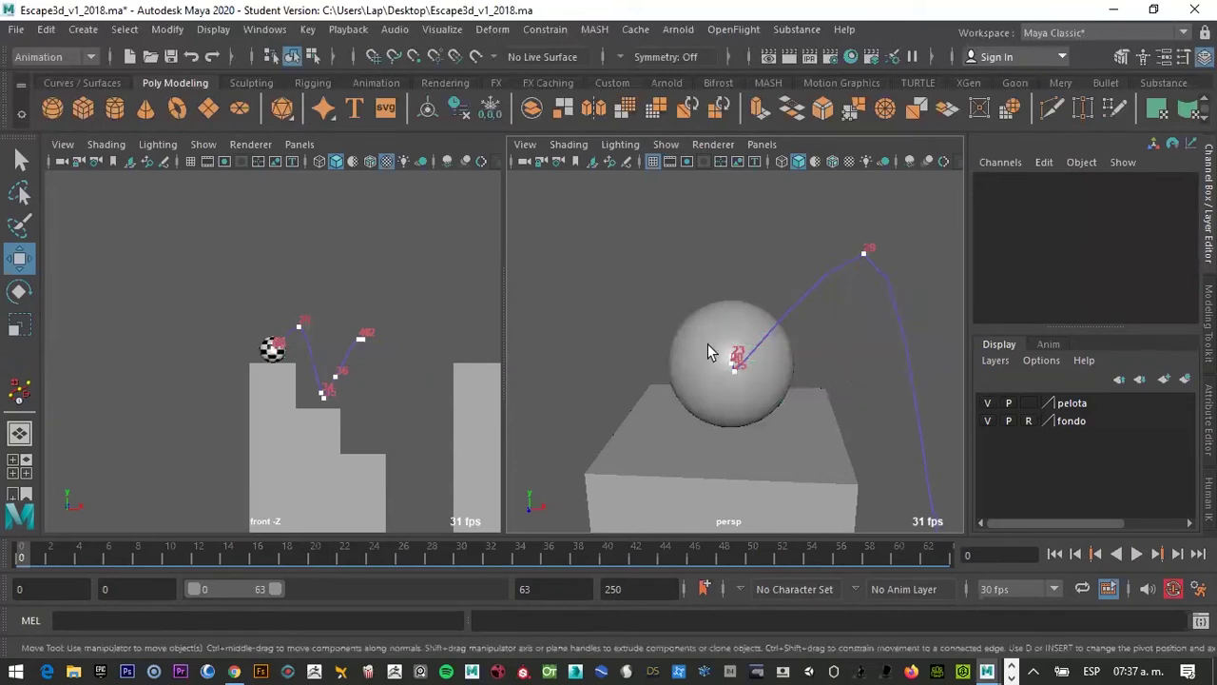
Select the animated ball and scrub its bounce to frame 29 and back to frame 10
left_click(707, 343)
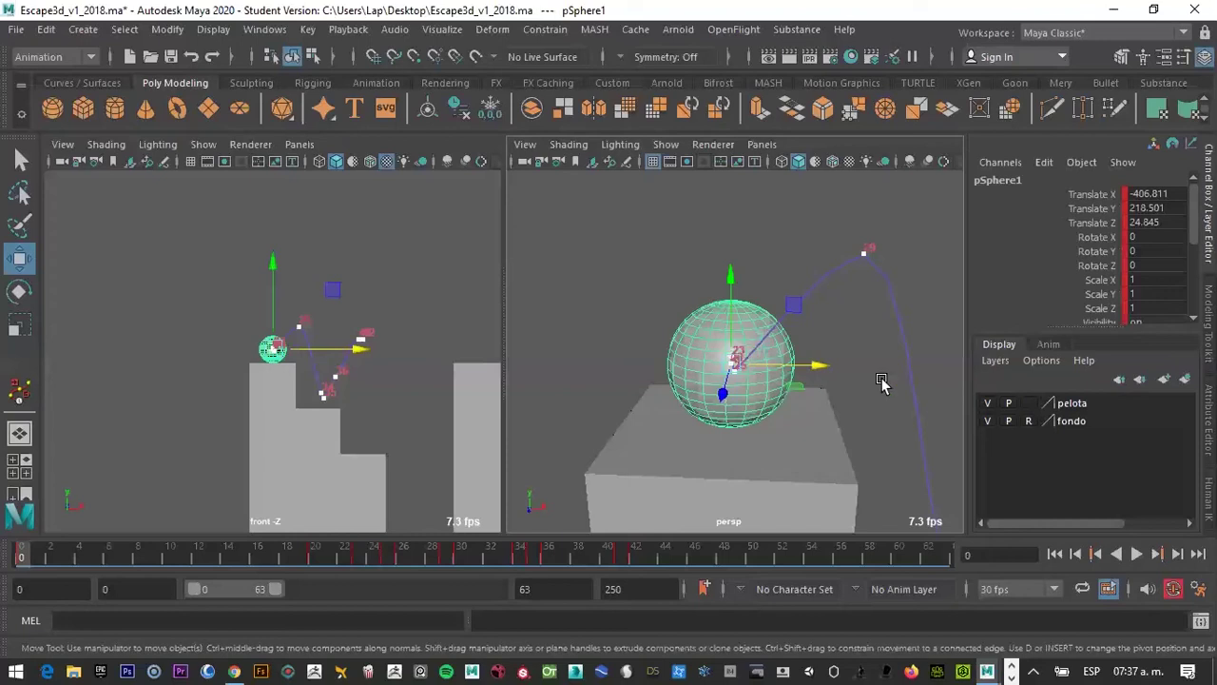
left_click(986, 403)
left_click(987, 403)
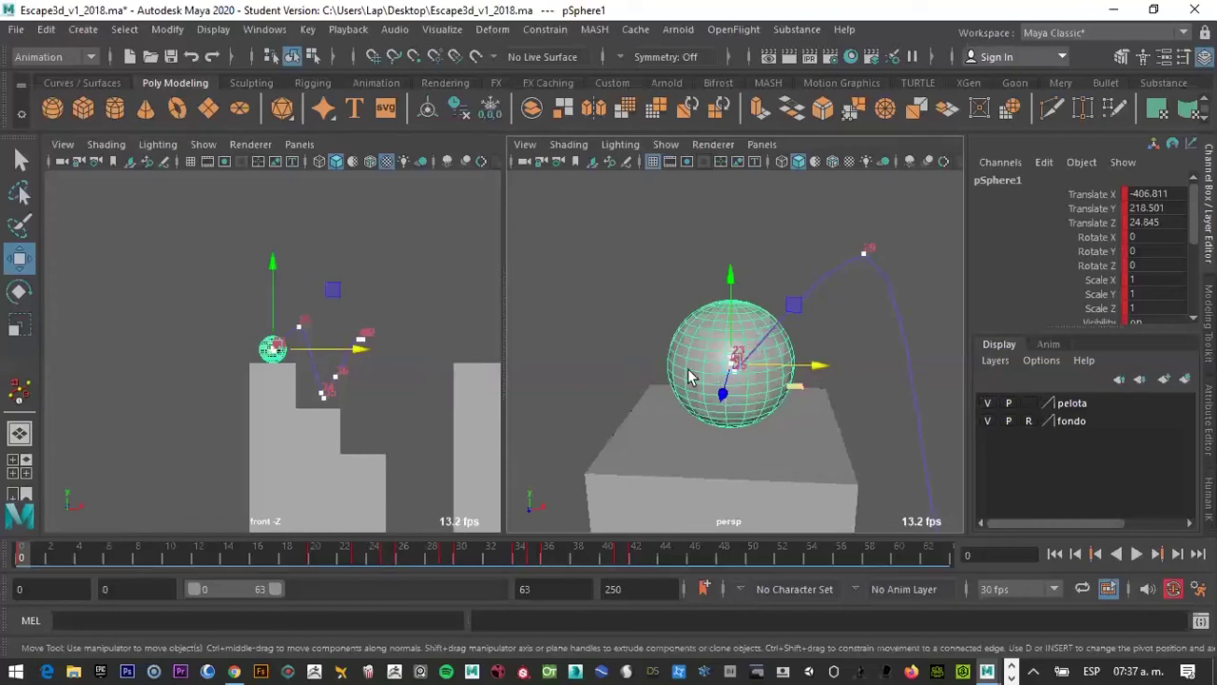
scroll(301, 376, "up", 2)
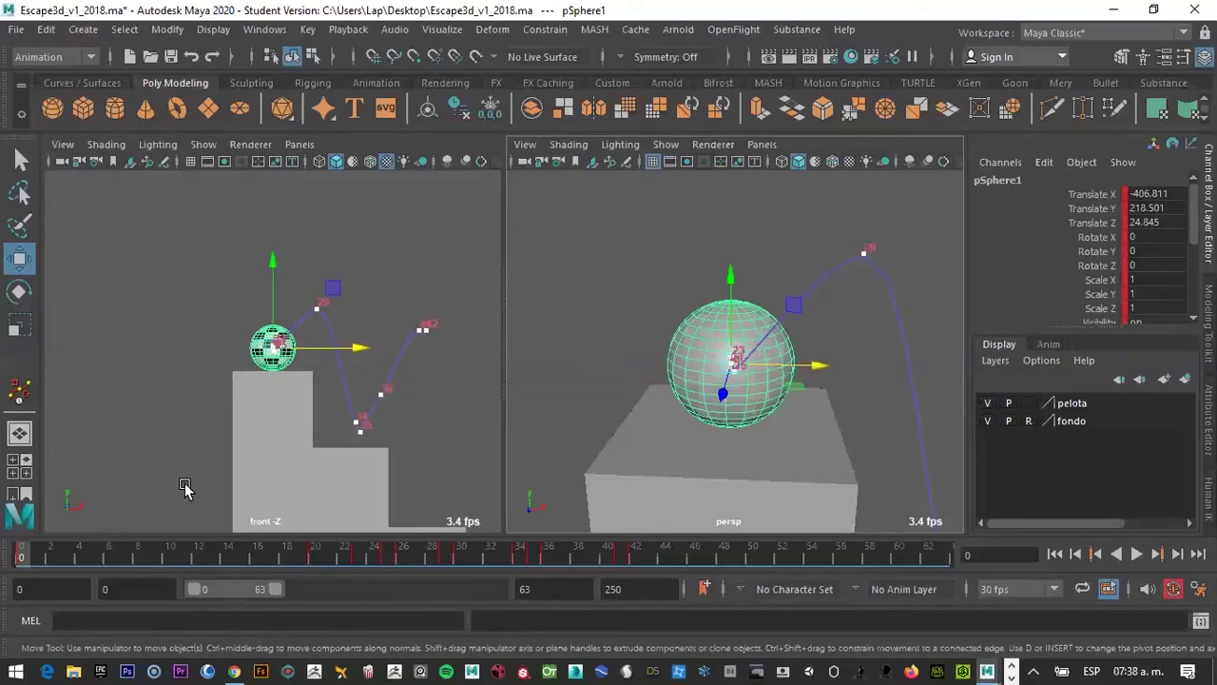
mouse_move(46, 551)
left_mouse_down()
mouse_move(390, 530)
mouse_move(522, 551)
mouse_move(652, 550)
mouse_move(182, 514)
left_mouse_up()
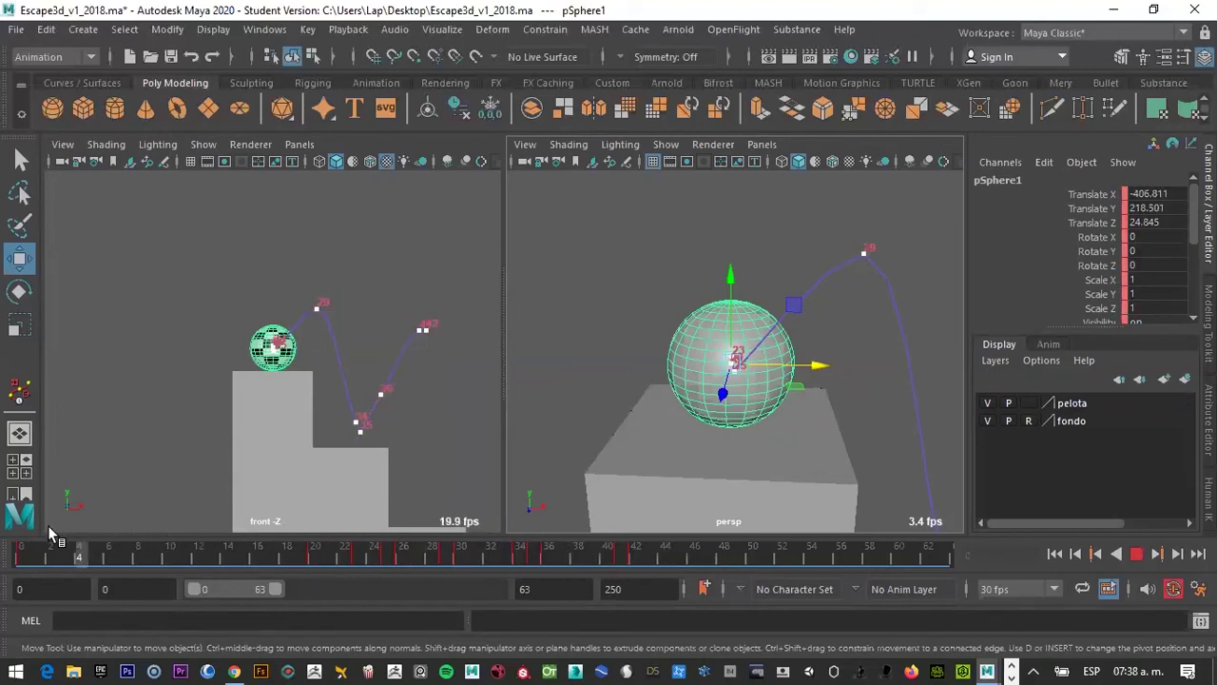
mouse_move(314, 532)
left_mouse_down()
mouse_move(39, 530)
mouse_move(168, 532)
left_mouse_up()
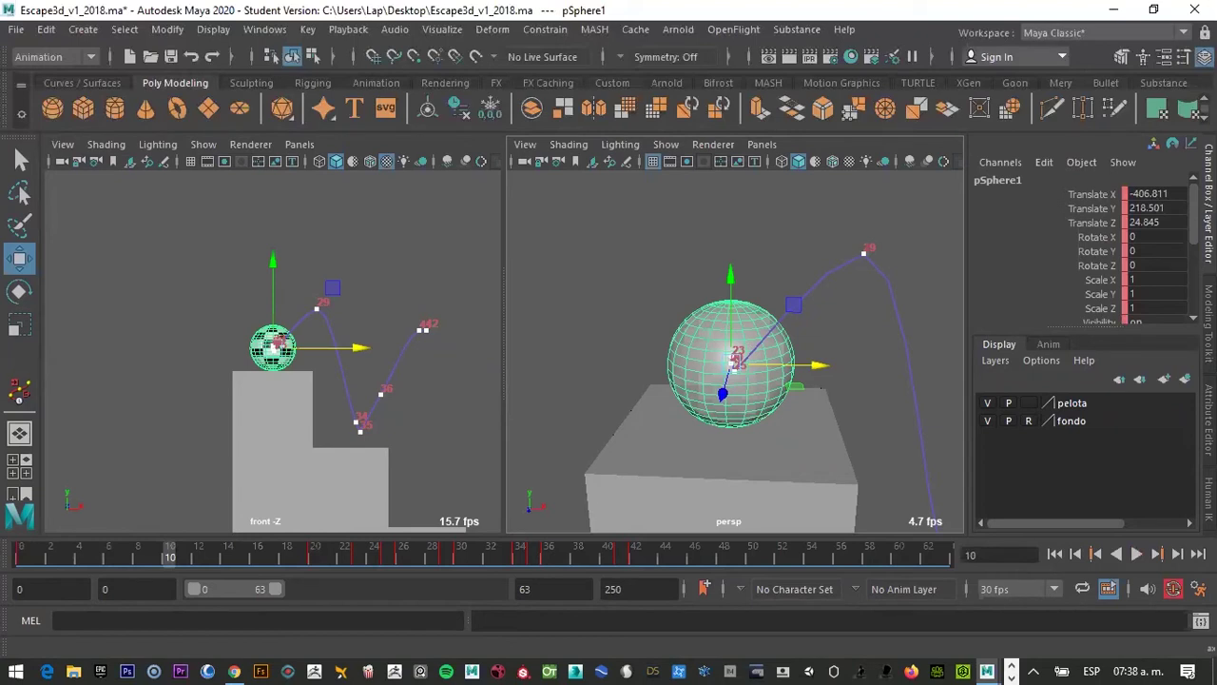
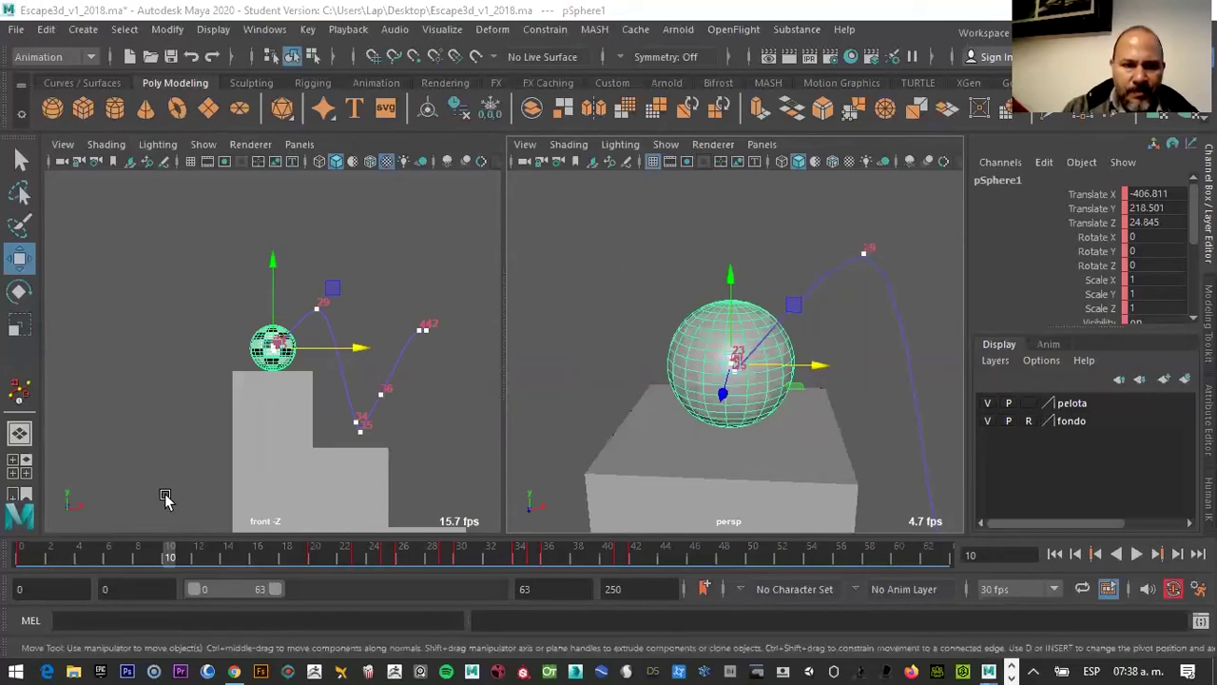
Preview the bounce and scrub from frame 20 to around frame 26 to review the landing
left_click_drag(176, 555, 357, 555)
key("alt+v")
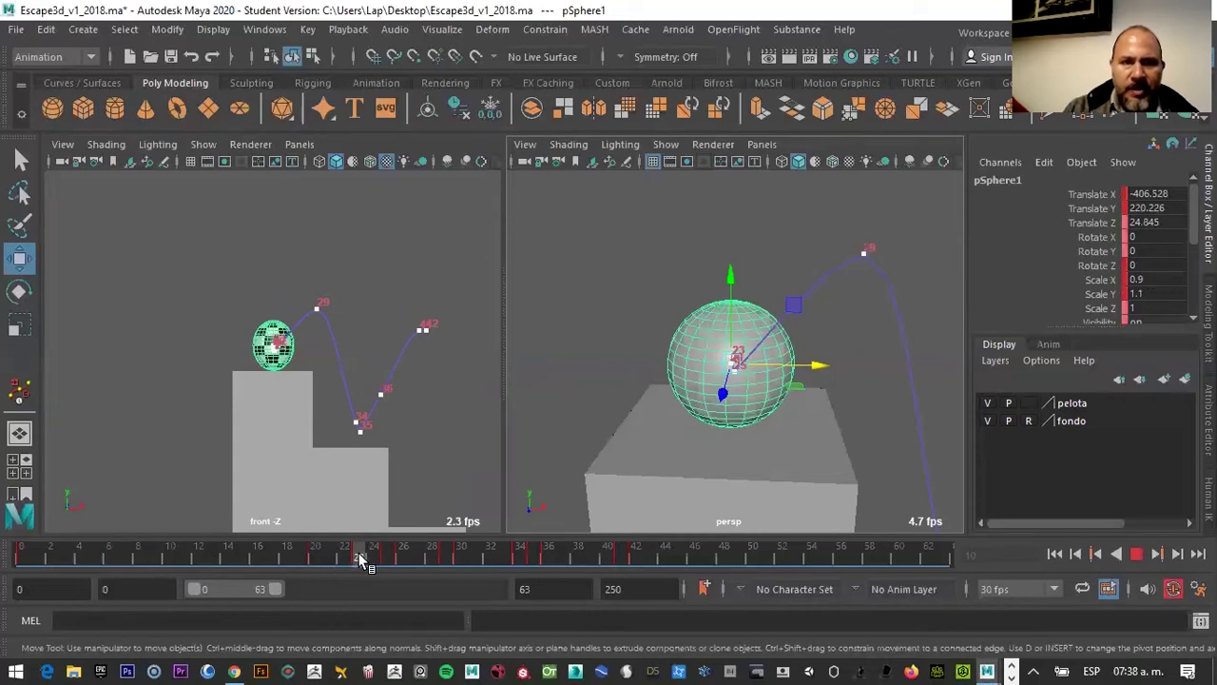
left_click_drag(359, 555, 403, 561)
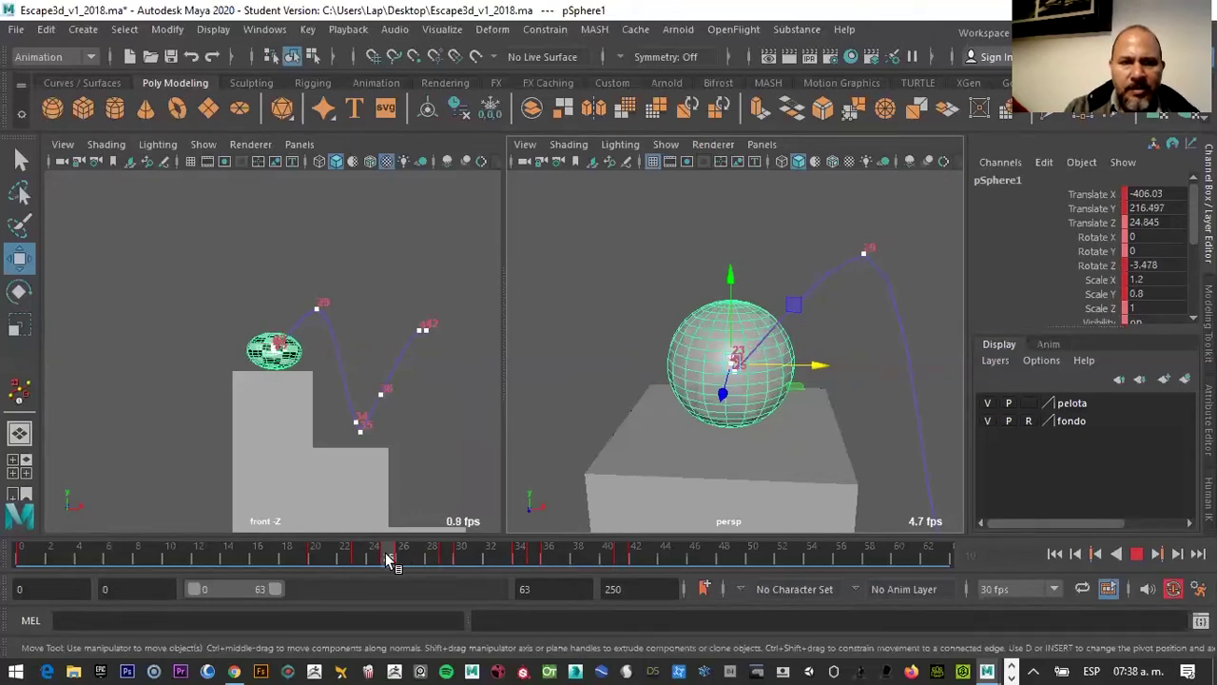
left_click_drag(410, 556, 396, 556)
Raise the ball slightly at frame 26, then scrub through to frame 29 to check the rebound
left_click_drag(270, 347, 340, 349)
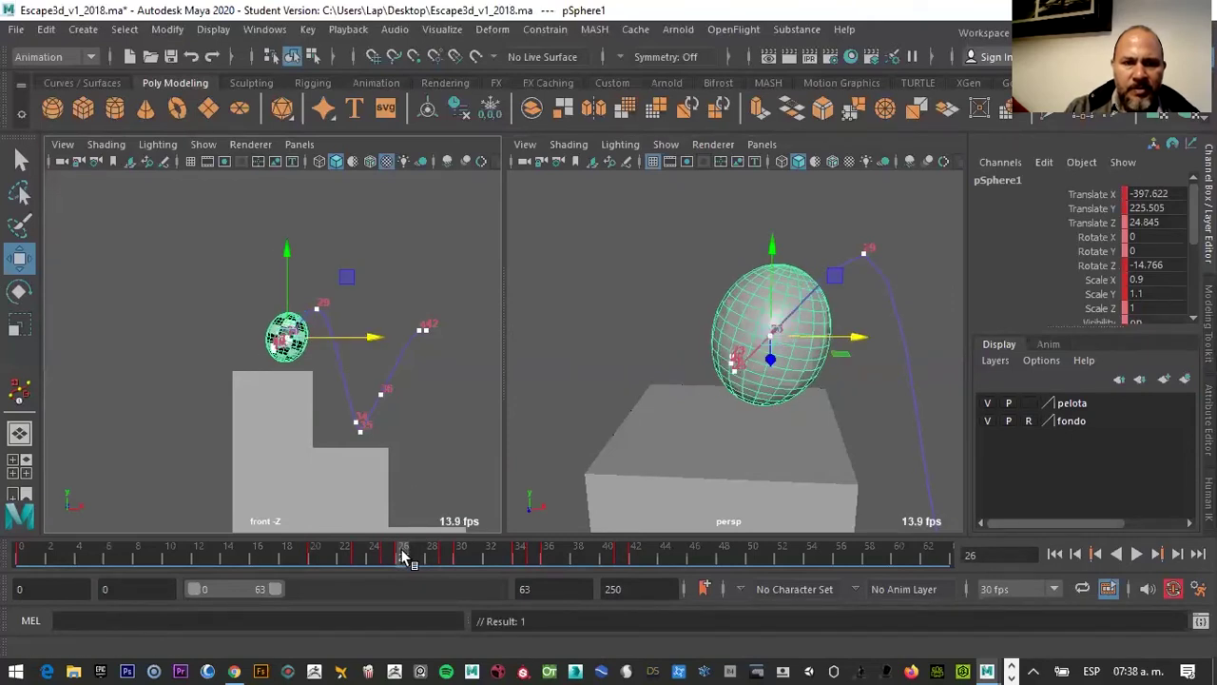
left_click_drag(402, 557, 403, 540)
left_click_drag(318, 537, 444, 536)
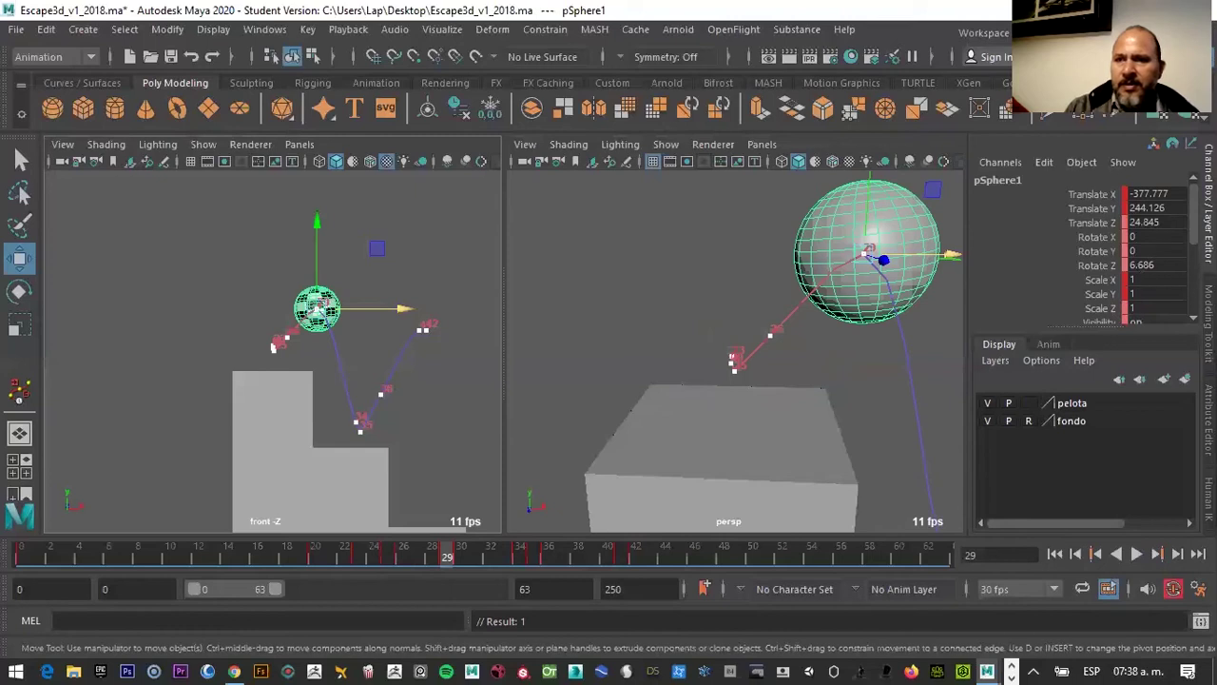
scroll(1094, 257, "down", 1)
left_click(1101, 255)
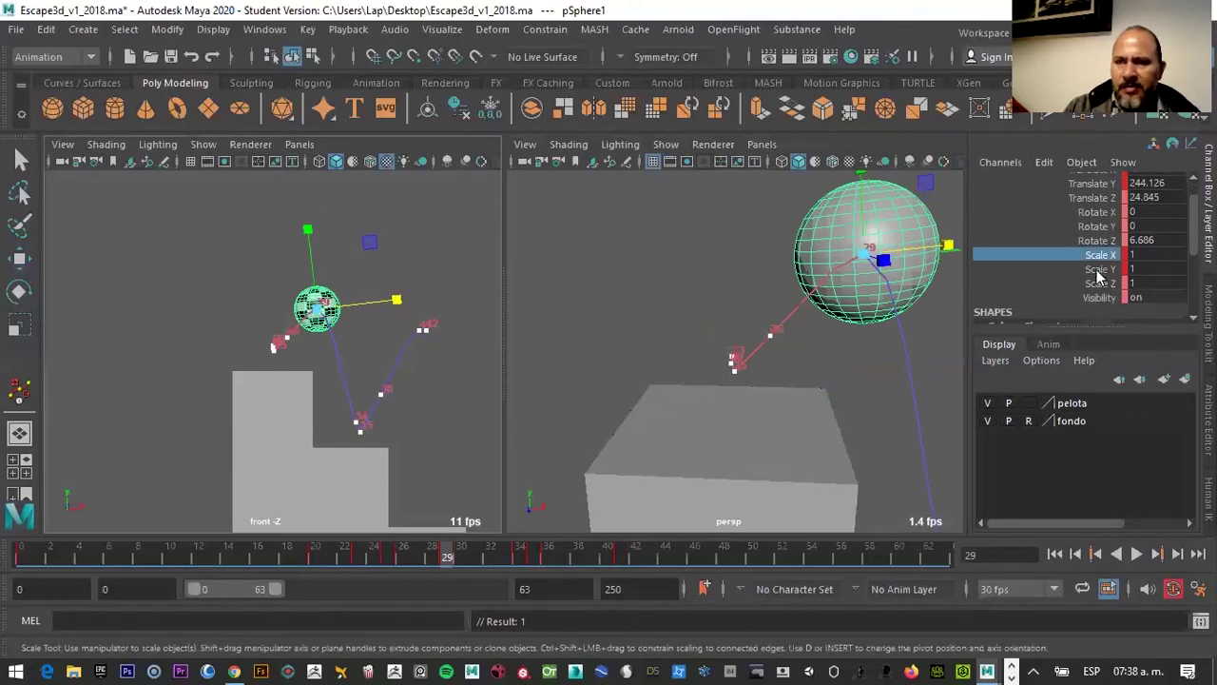
left_click(1099, 270)
left_click(1110, 282)
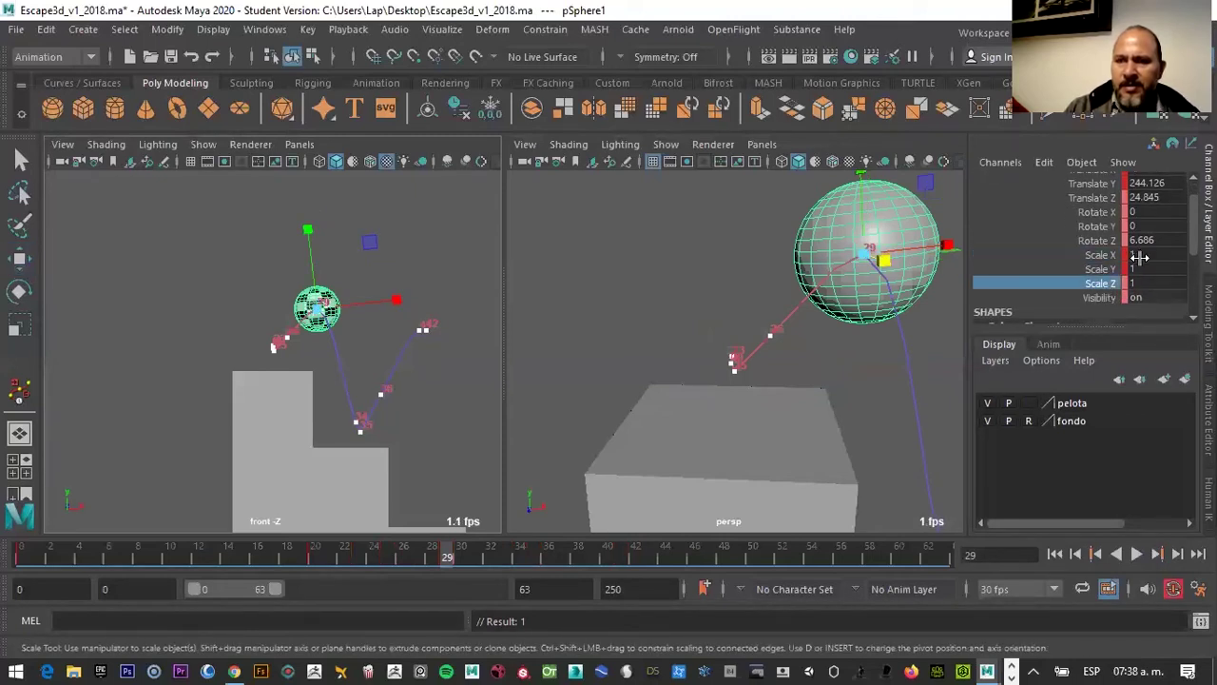
left_click(1141, 283)
left_click_drag(412, 556, 490, 557)
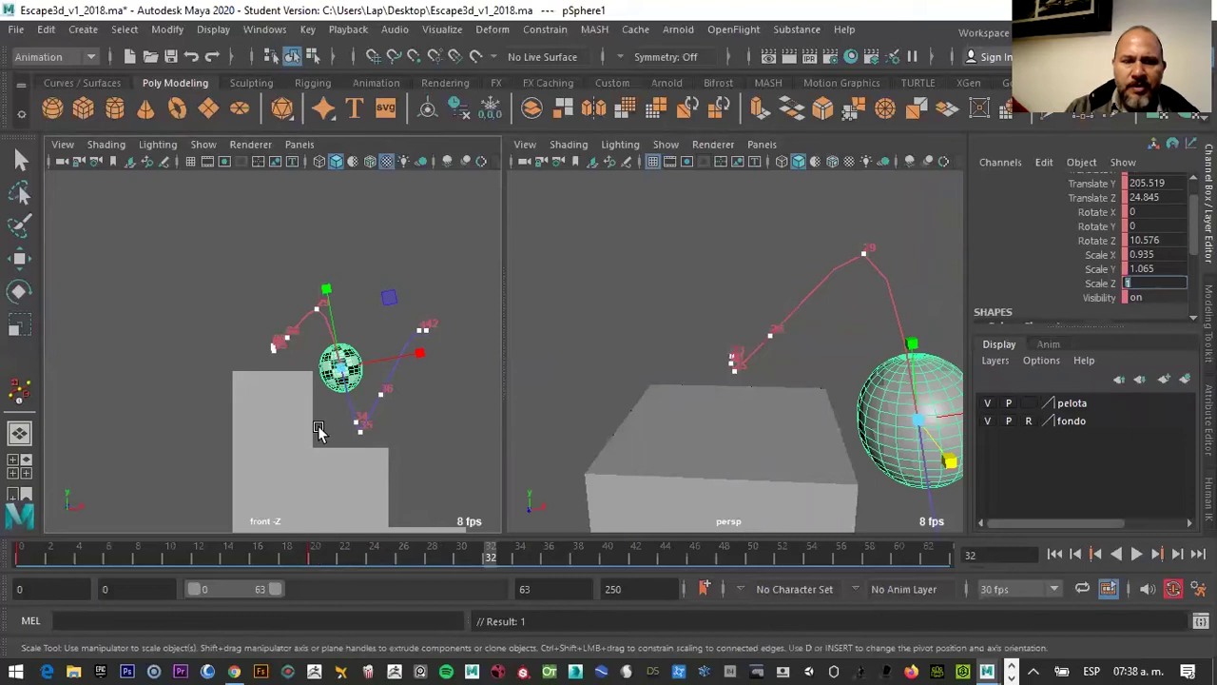
key("w")
left_click(333, 388)
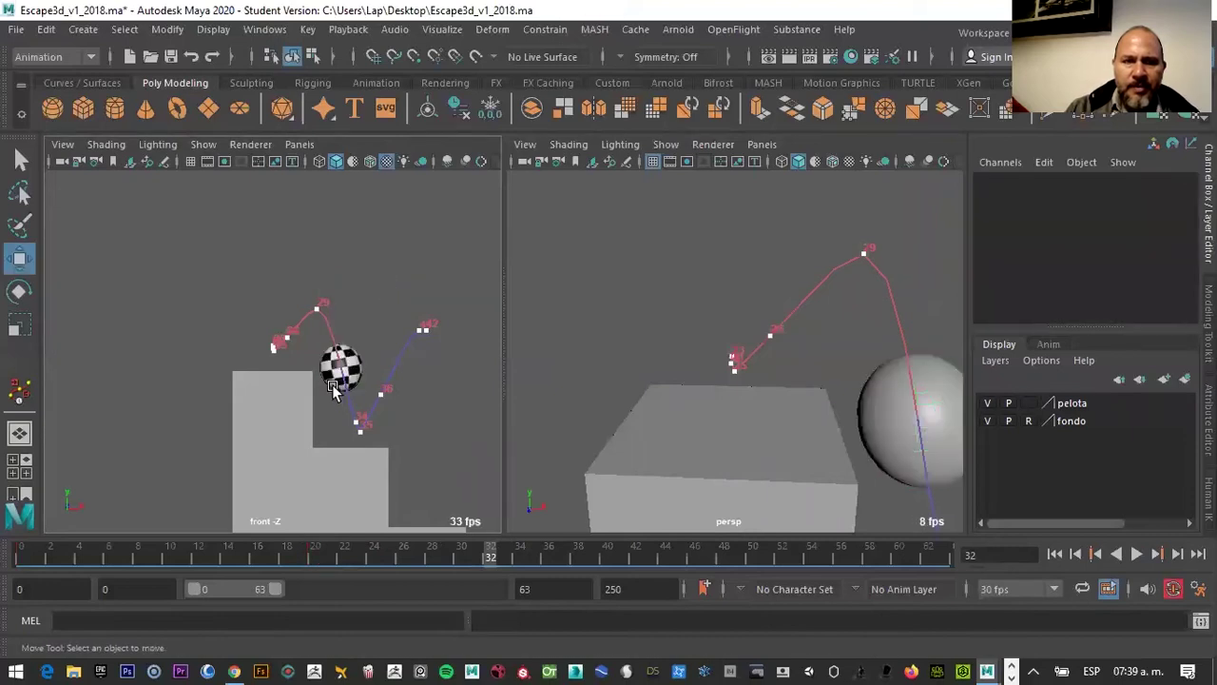
left_click(332, 388)
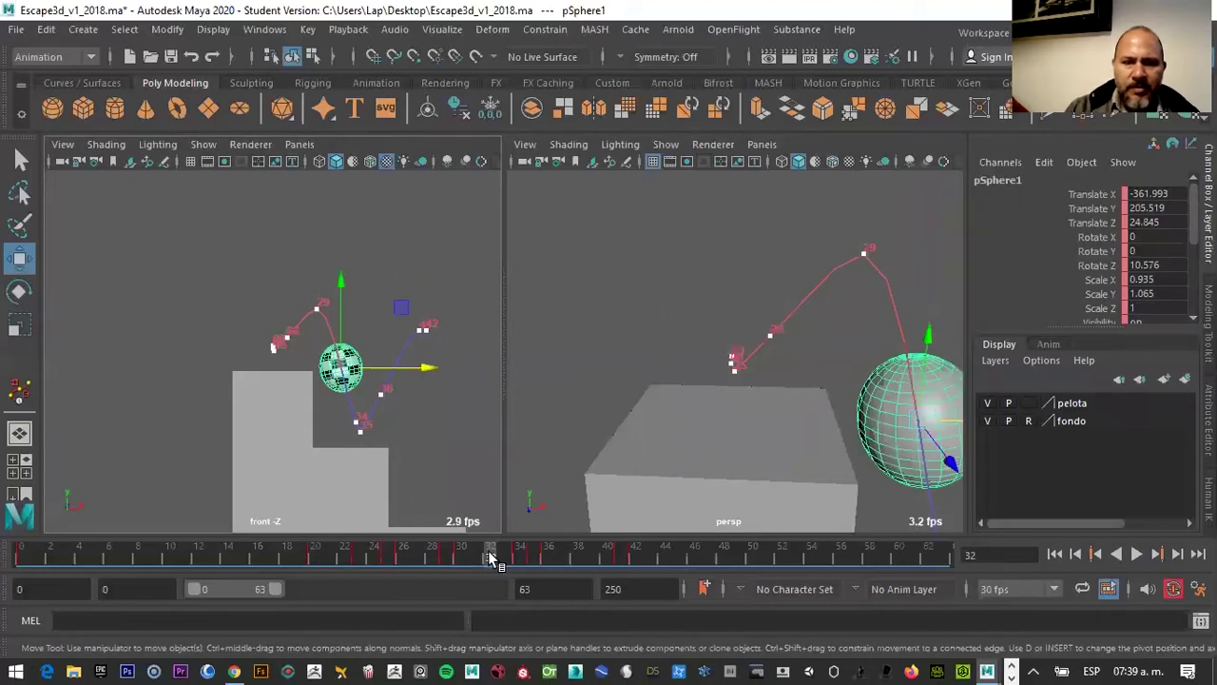
left_click_drag(489, 558, 518, 557)
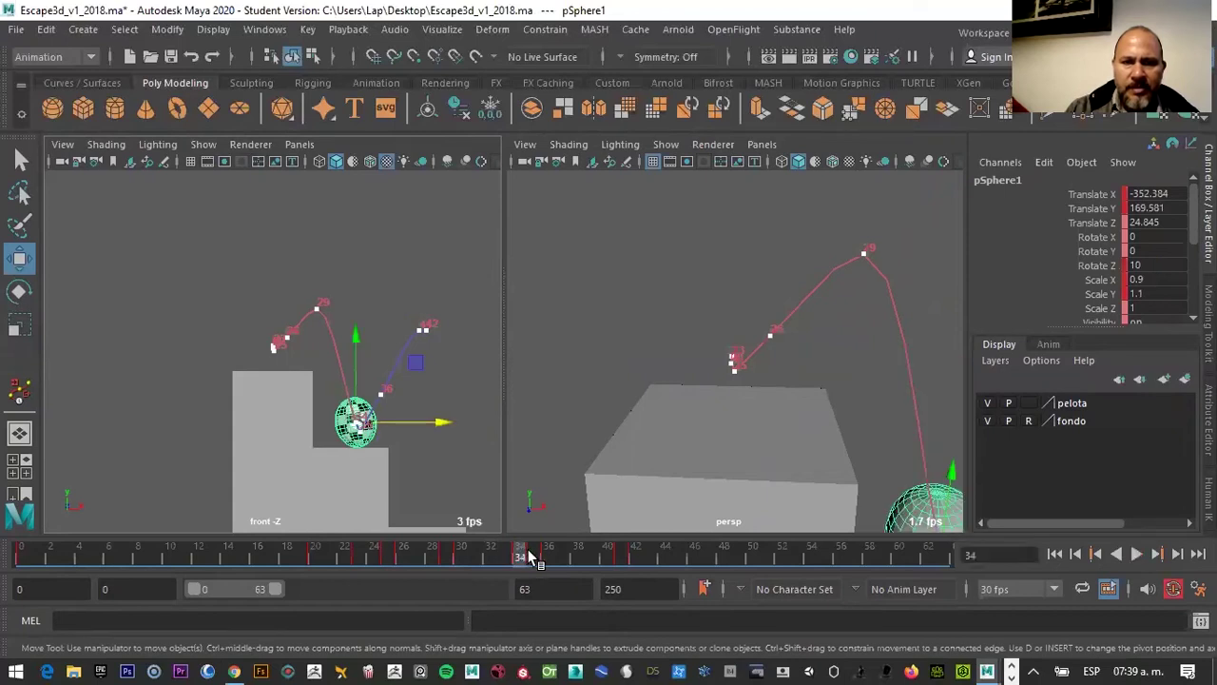
left_click(536, 558)
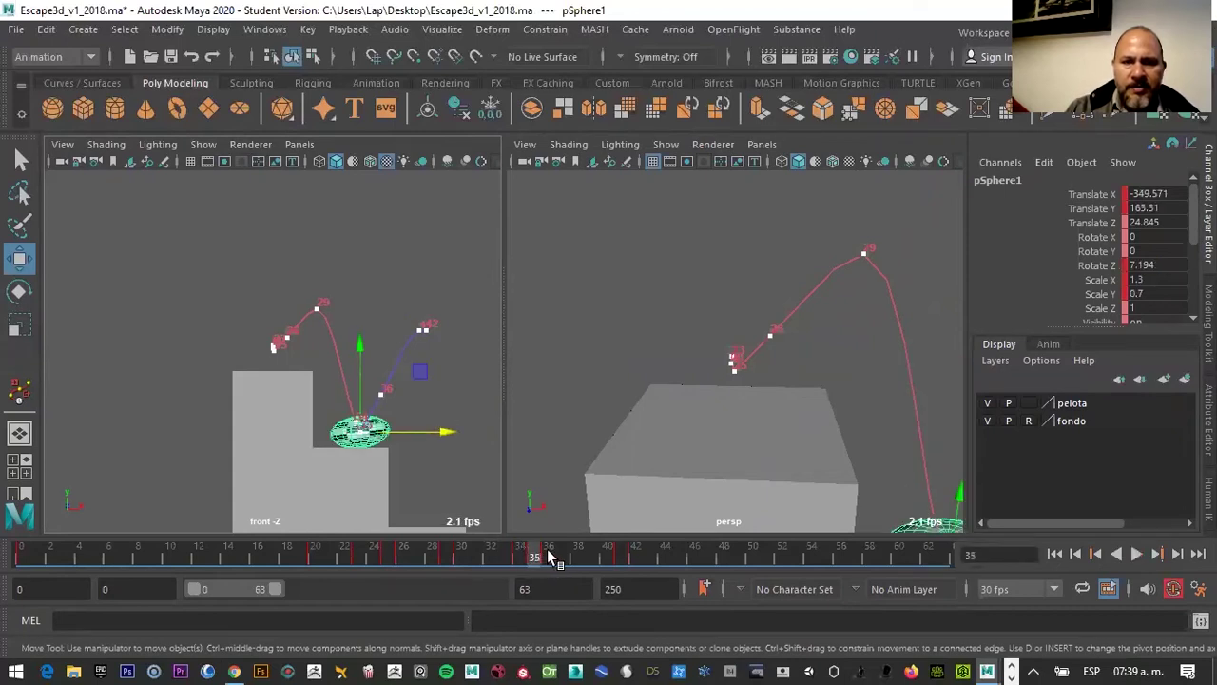
left_click(548, 551)
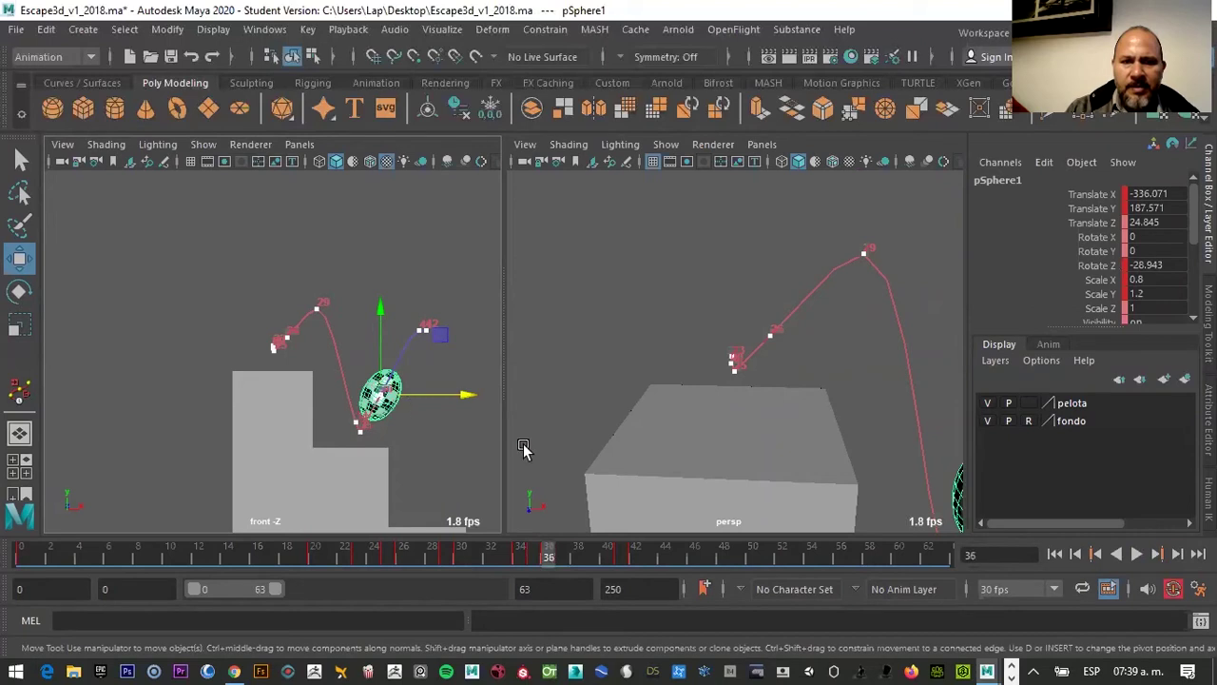
left_click_drag(561, 557, 635, 557)
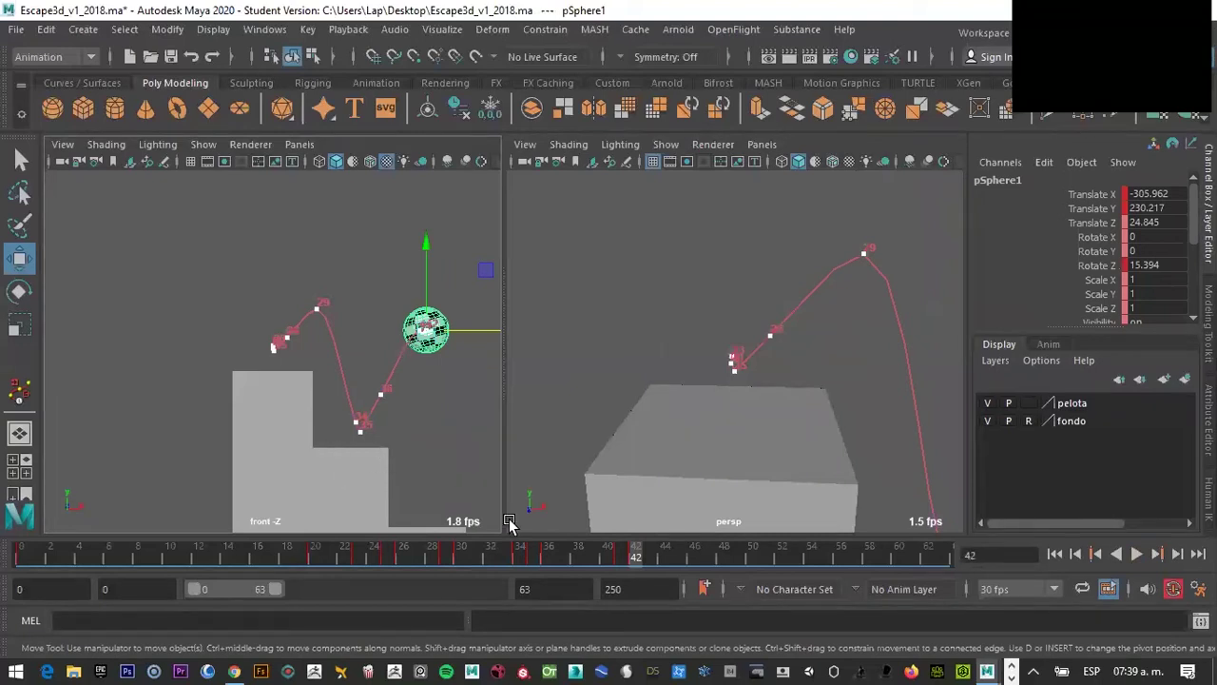
mouse_move(631, 559)
left_mouse_down()
mouse_move(272, 538)
mouse_move(290, 528)
mouse_move(353, 549)
mouse_move(328, 551)
mouse_move(618, 559)
mouse_move(642, 550)
mouse_move(630, 547)
mouse_move(634, 557)
mouse_move(611, 552)
mouse_move(627, 547)
mouse_move(637, 561)
left_mouse_up()
Pan the front view to the lower steps, advance to frame 45, and enable Auto Keyframe
left_click(618, 559)
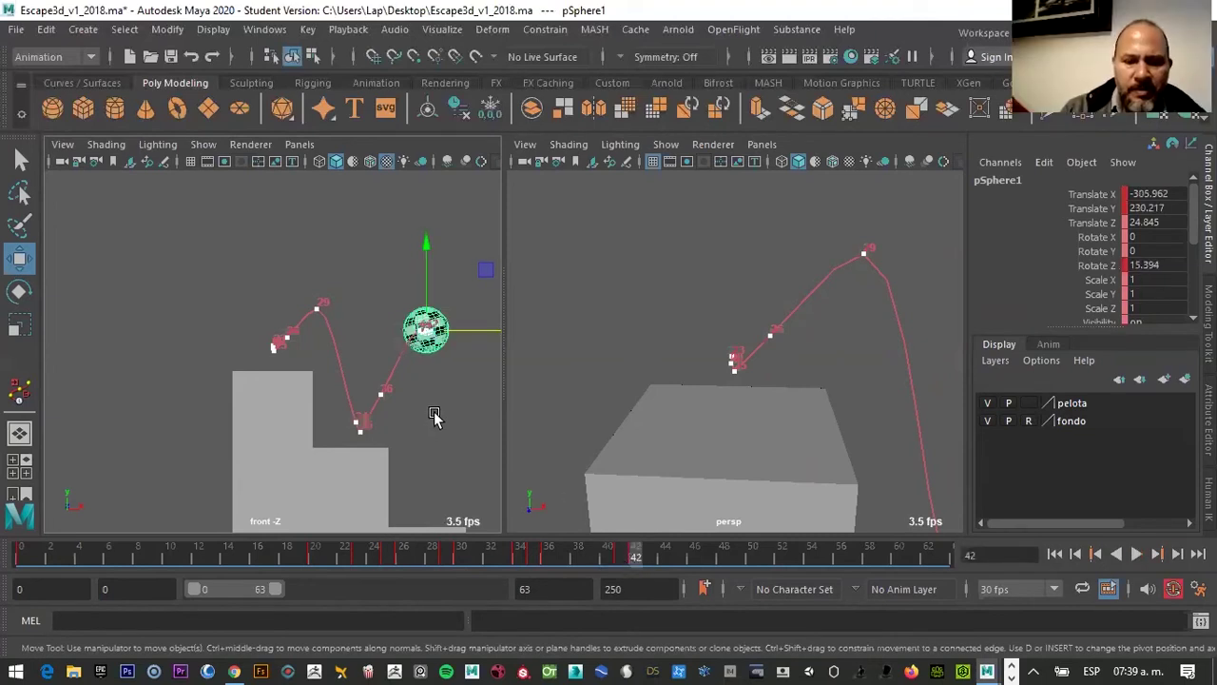
mouse_move(411, 404)
middle_mouse_down("alt")
mouse_move(231, 347)
mouse_move(252, 307)
middle_mouse_up("alt")
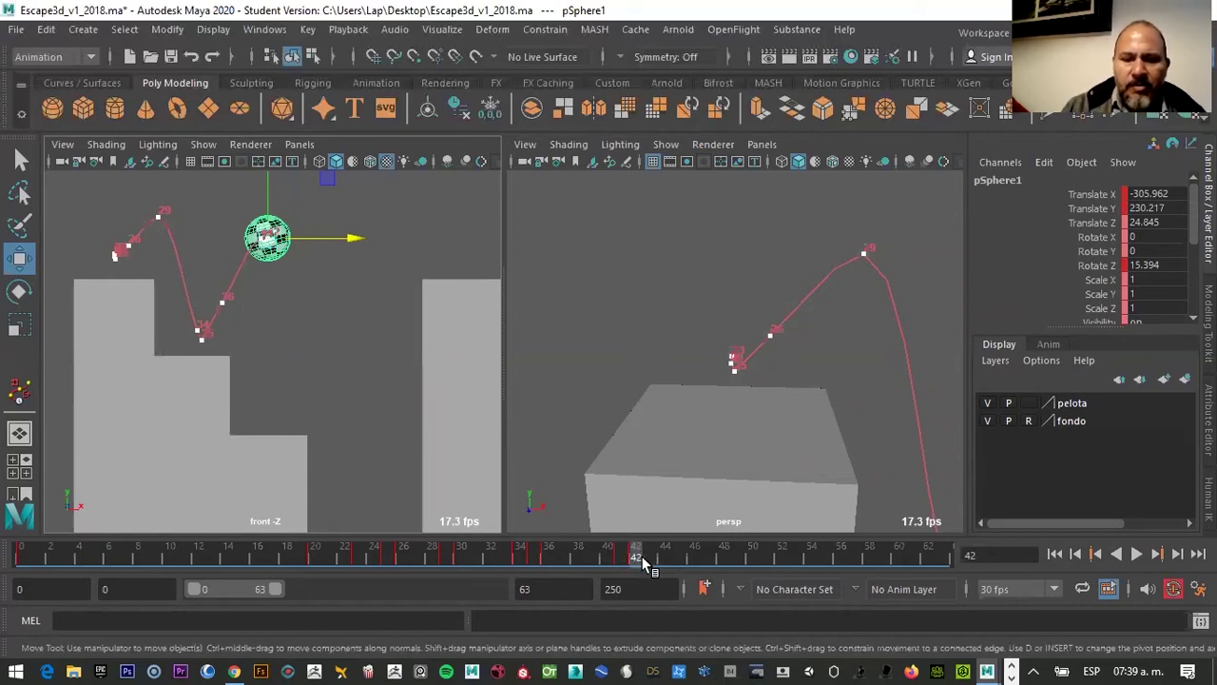
key("alt+period")
key("alt+period")
key("alt+period")
key("alt+period")
key("alt+period")
key("alt+period")
key("alt+period")
key("alt+period")
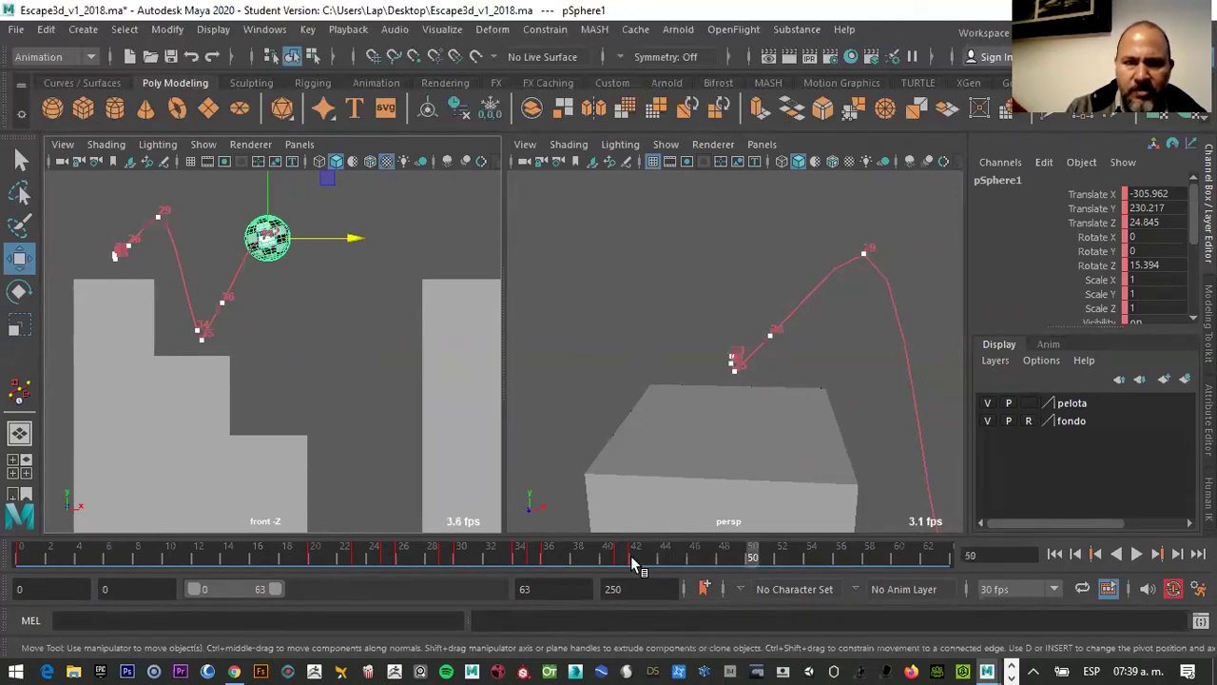
left_click(1175, 589)
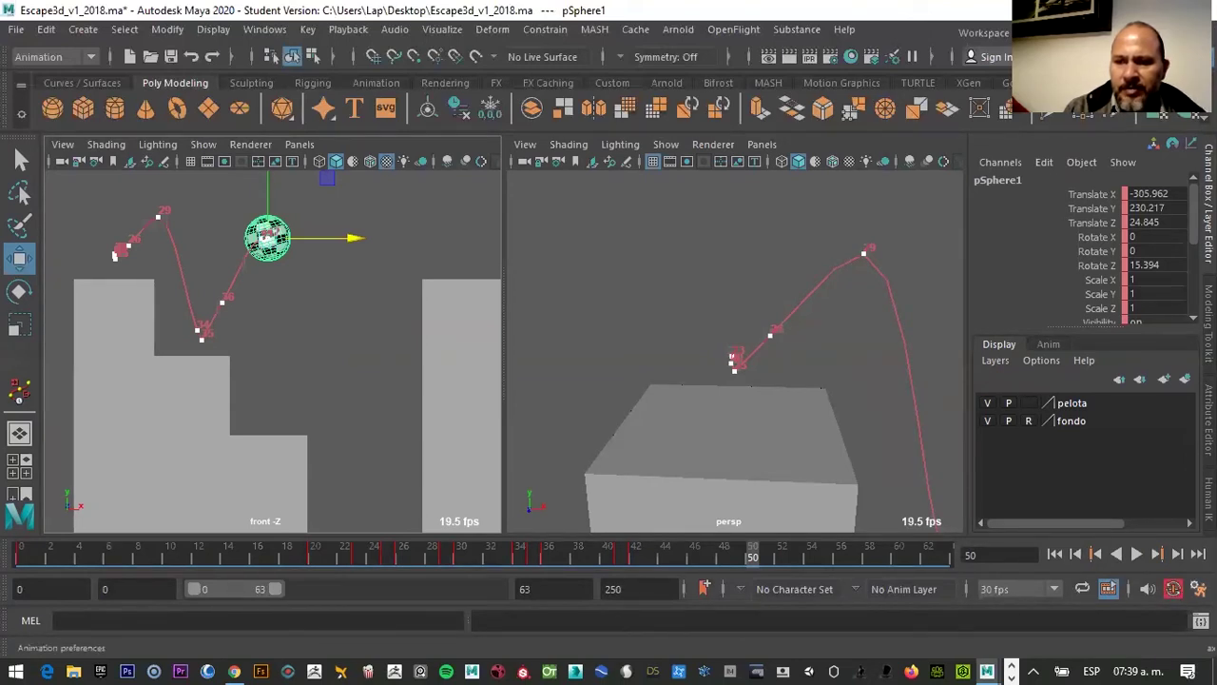
In Time Slider preferences, set playback speed to Play every frame and play the animation
left_click(1195, 588)
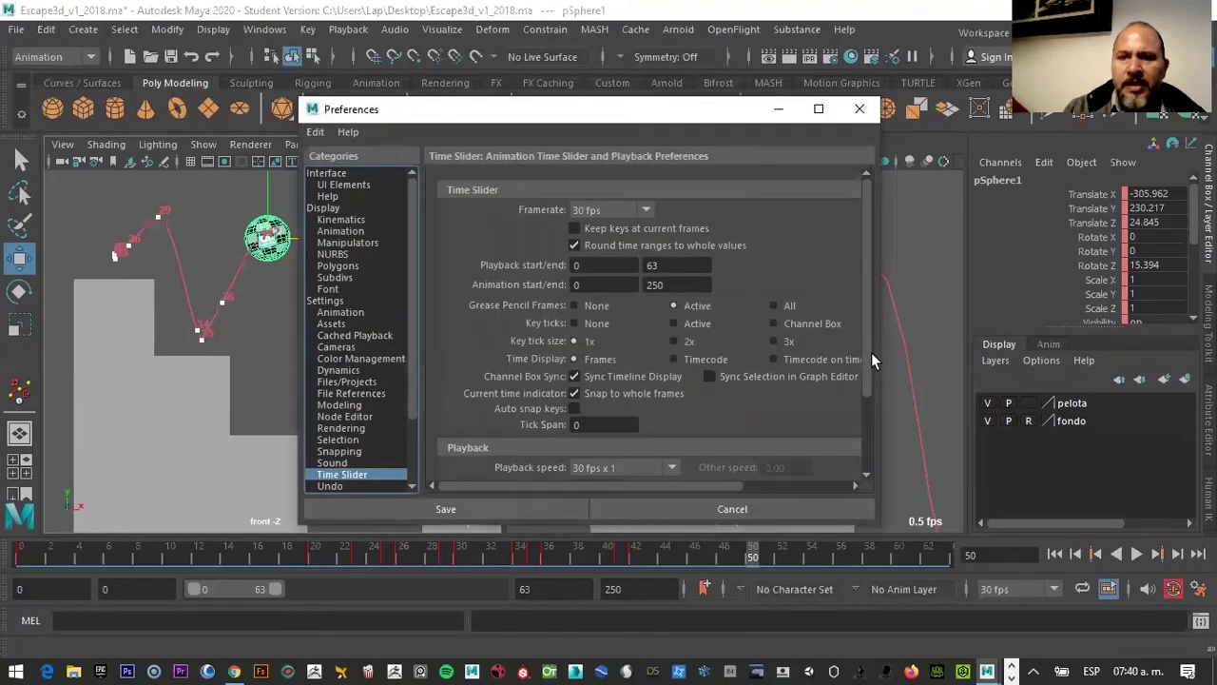
left_click_drag(871, 359, 872, 454)
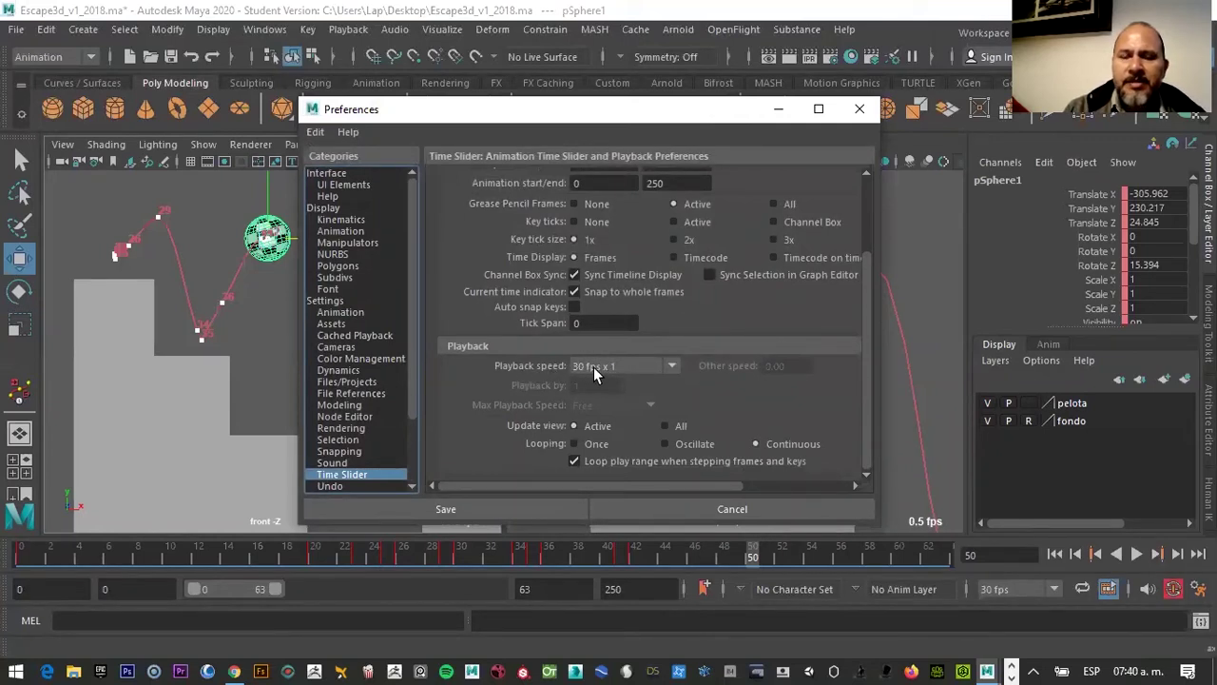
left_click(599, 366)
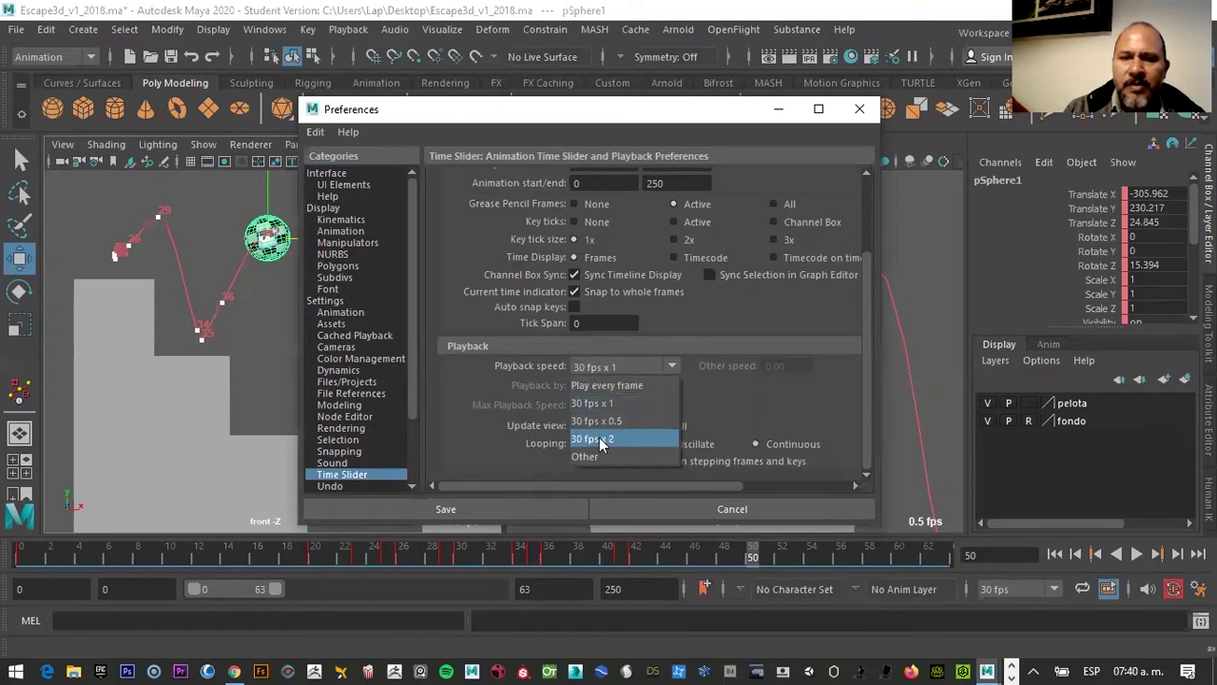
left_click(605, 385)
left_click(1134, 556)
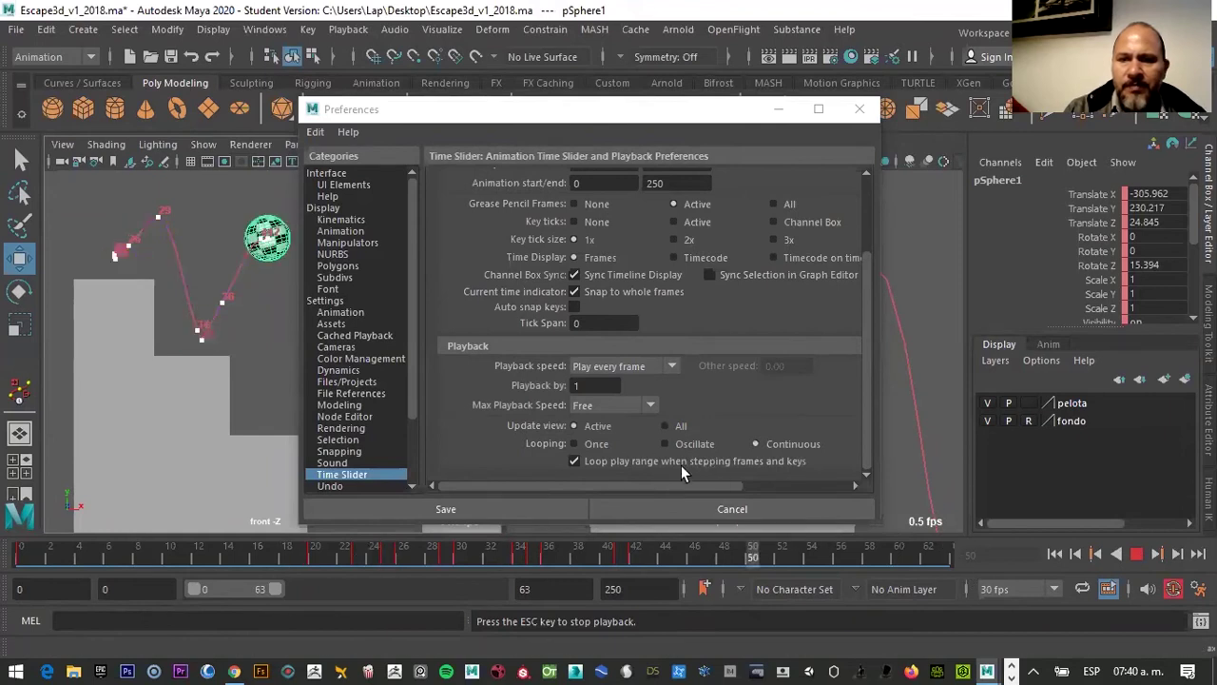
Switch playback speed back to real-time 30 fps x 1 and stop playback
left_click(672, 366)
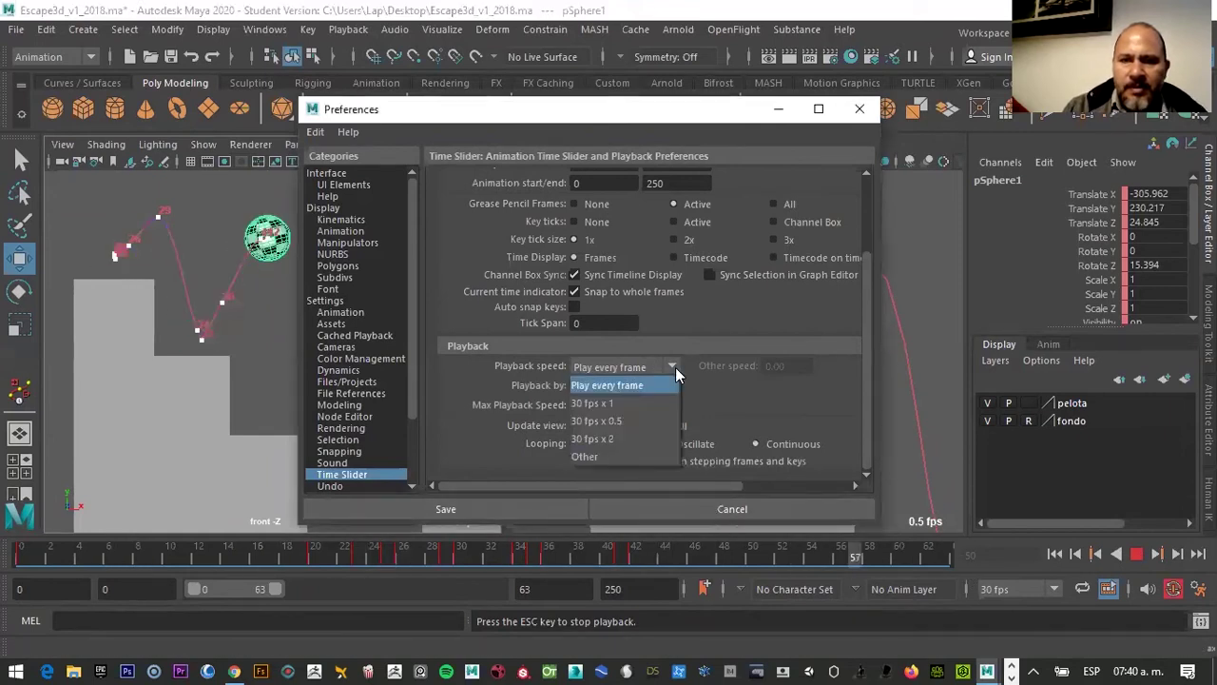
left_click(601, 403)
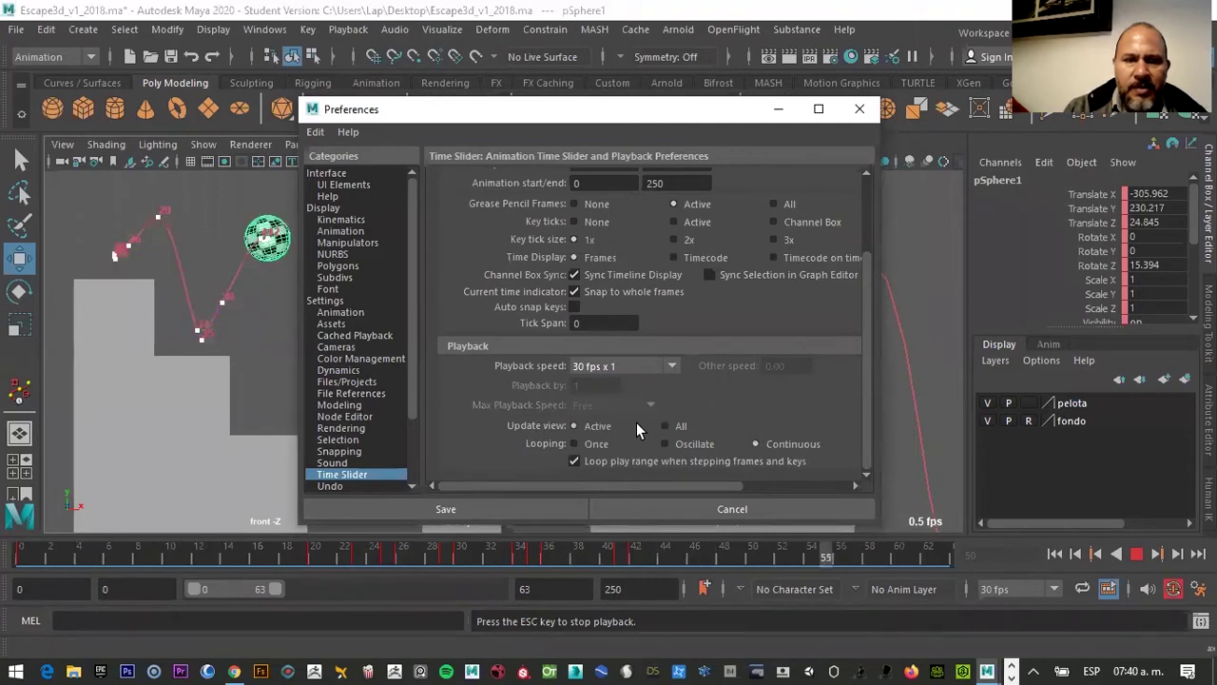
left_click(1136, 554)
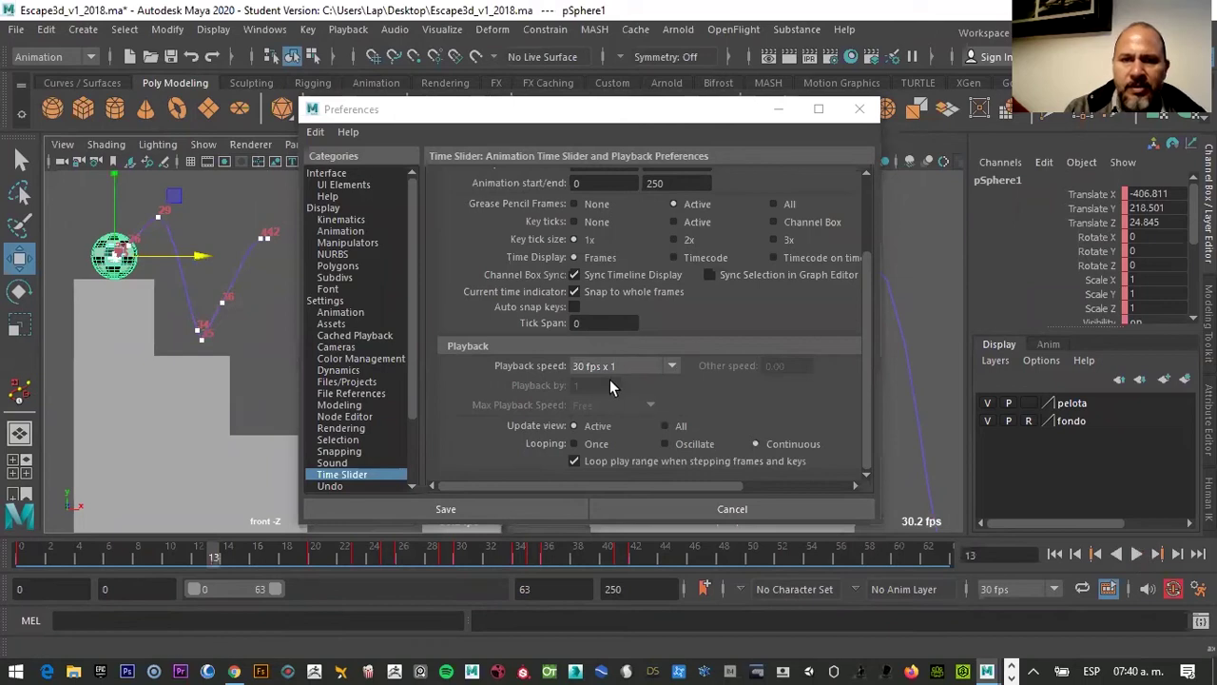
scroll(661, 288, "up", 2)
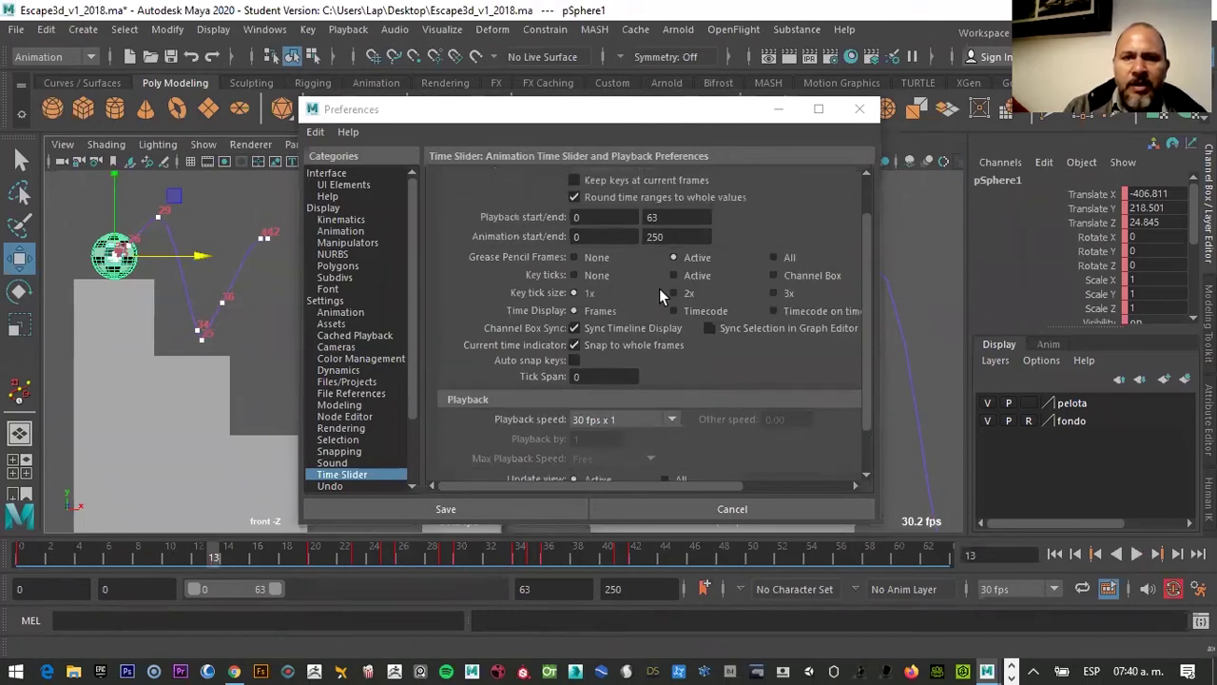
Review the Animation preferences, keeping Weighted Tangents and the Auto default in-tangent
left_click(324, 301)
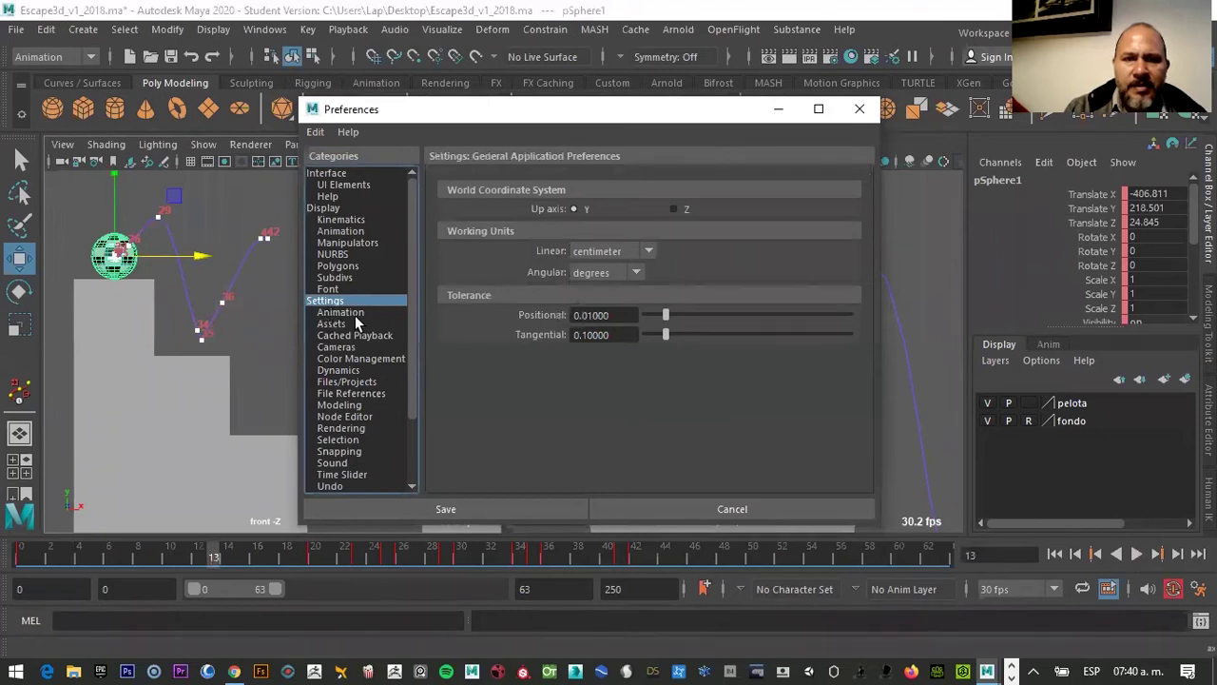
left_click(352, 314)
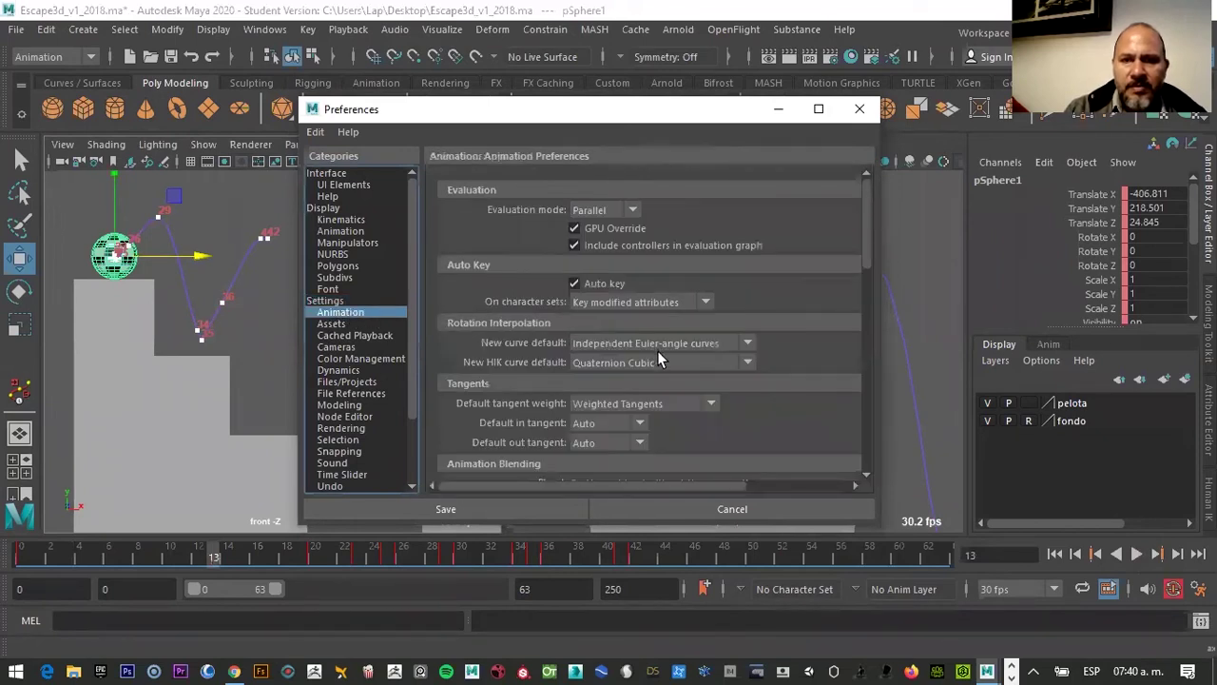
left_click(612, 403)
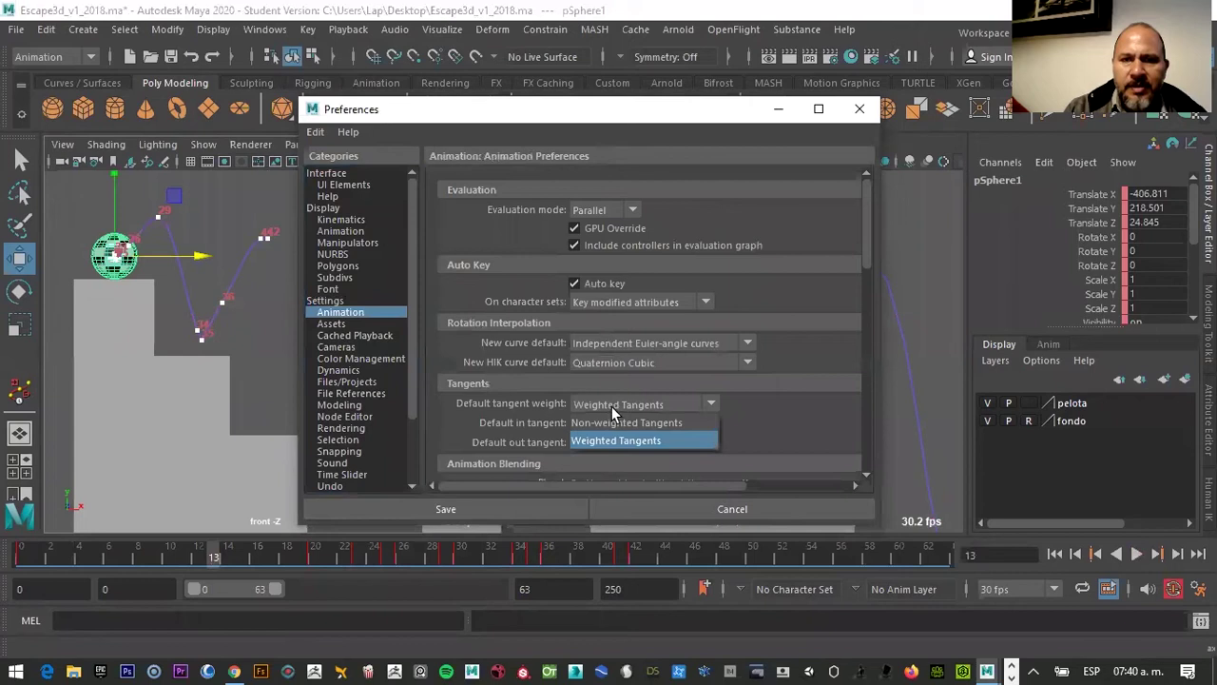
left_click(611, 406)
left_click(600, 423)
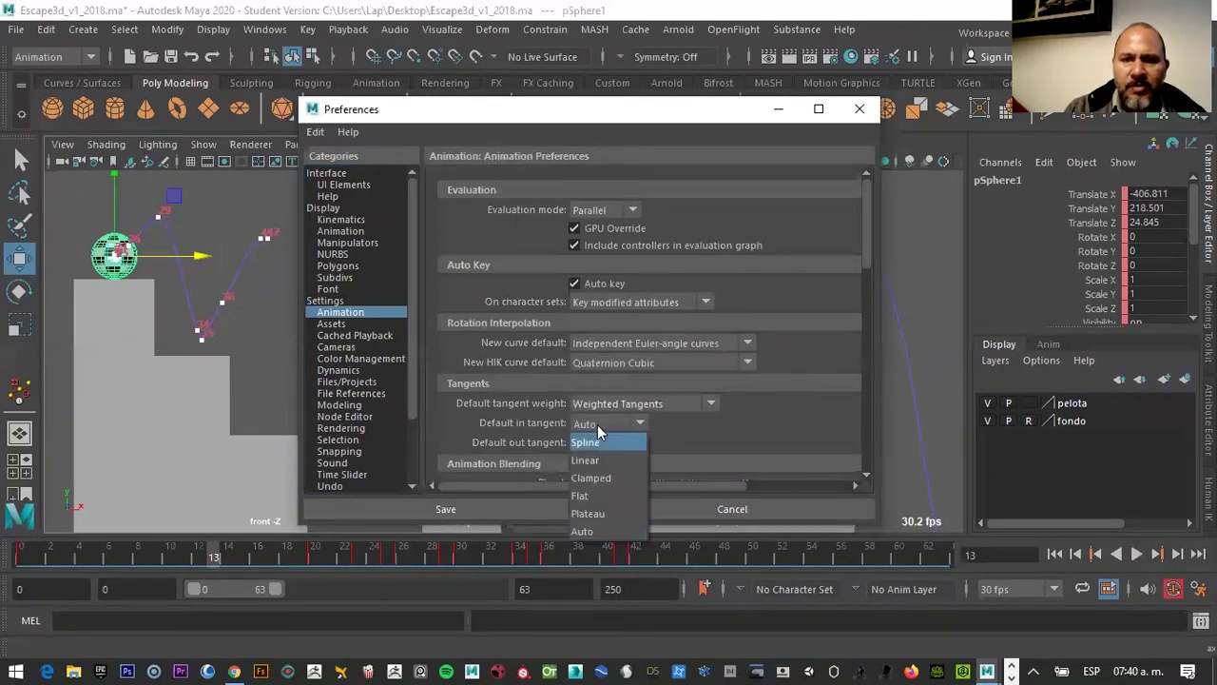
left_click(596, 435)
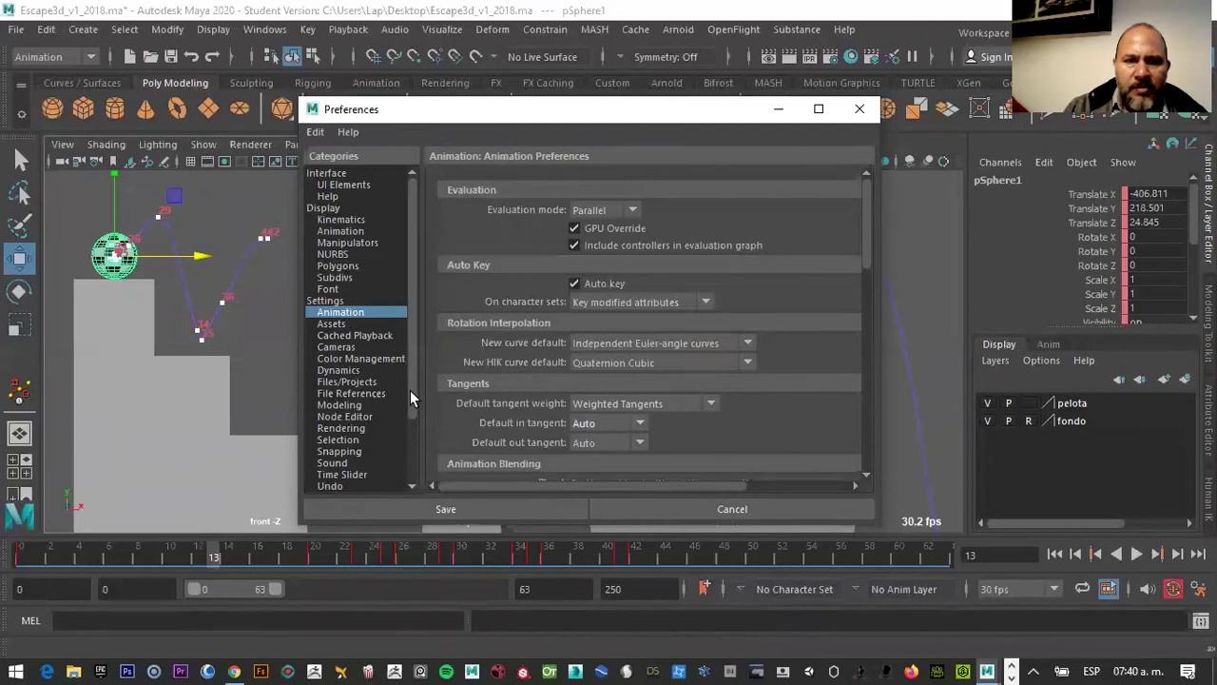
left_click_drag(410, 399, 410, 413)
In Time Slider preferences, set playback speed to Other with a custom value of 24 fps
left_click(337, 451)
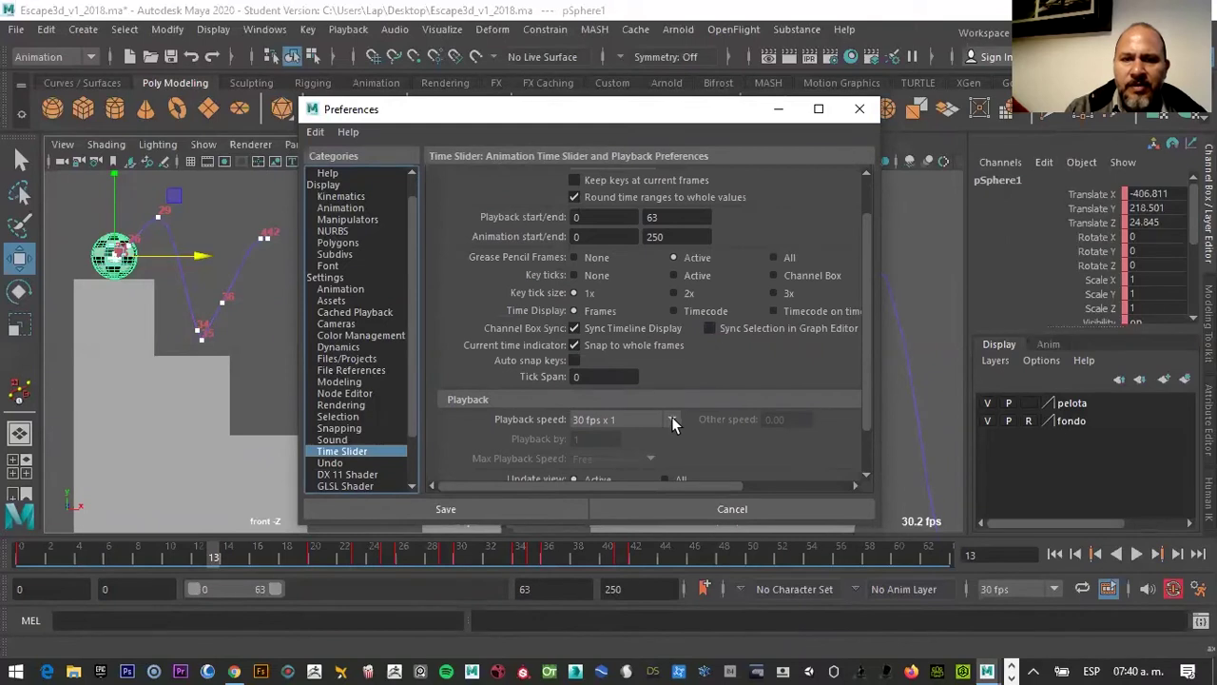
scroll(763, 391, "down", 3)
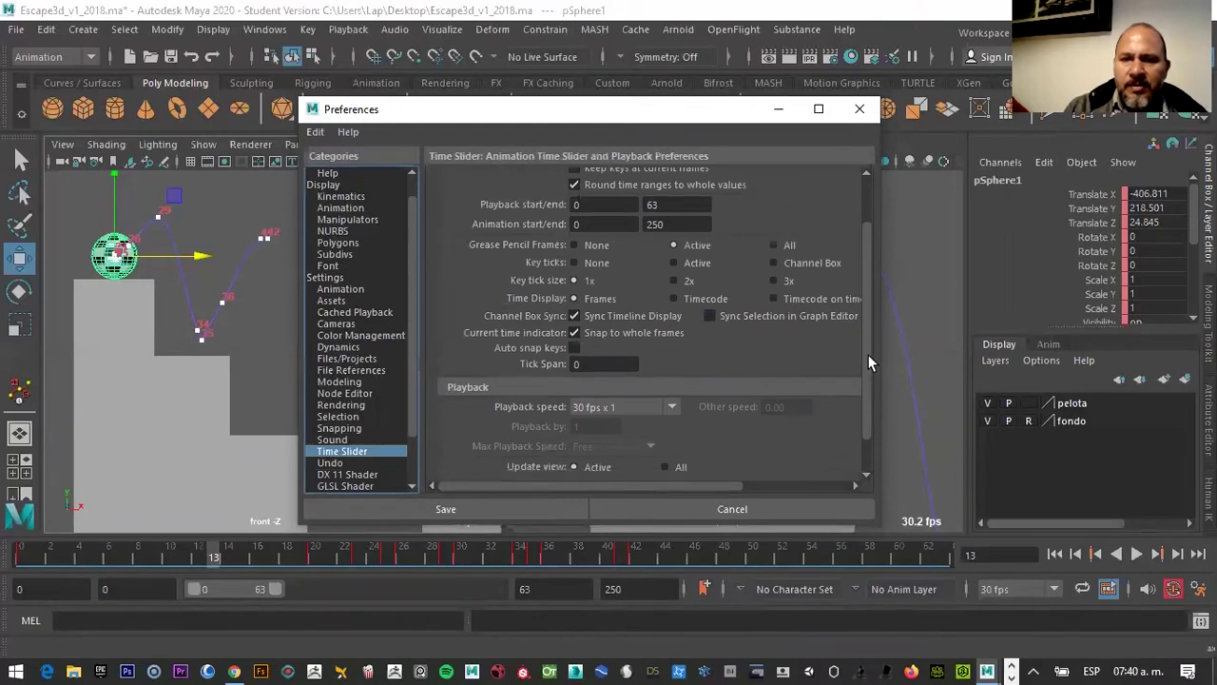
left_click(673, 367)
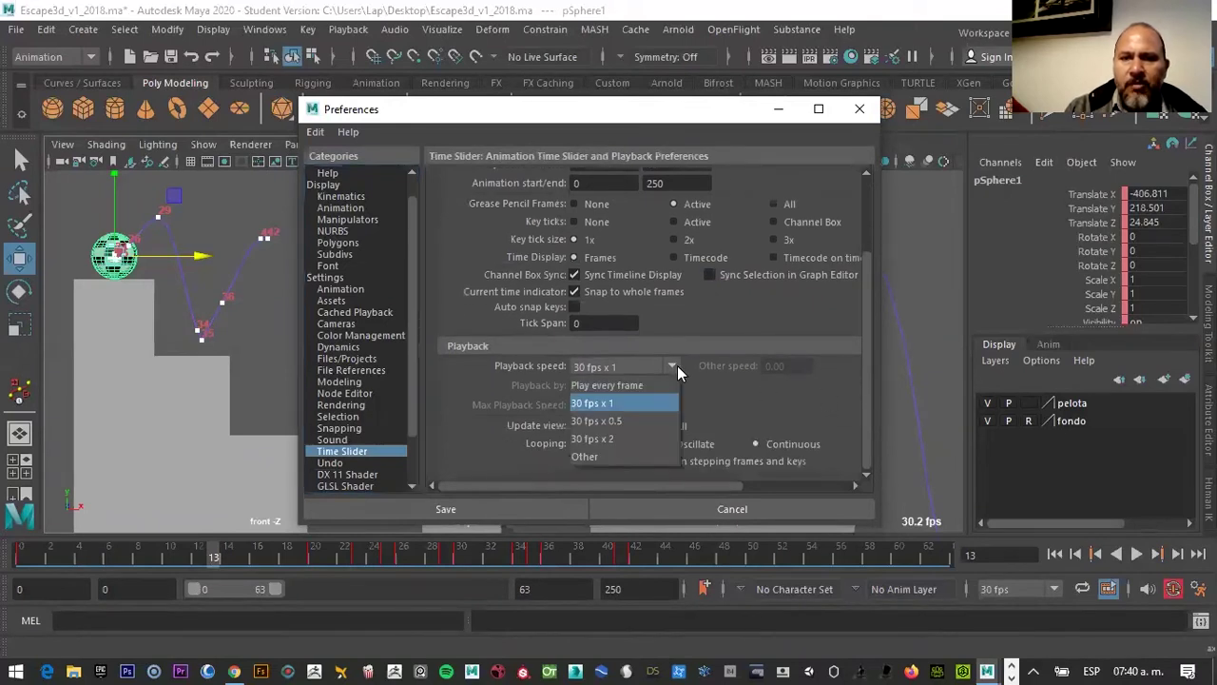
left_click(586, 459)
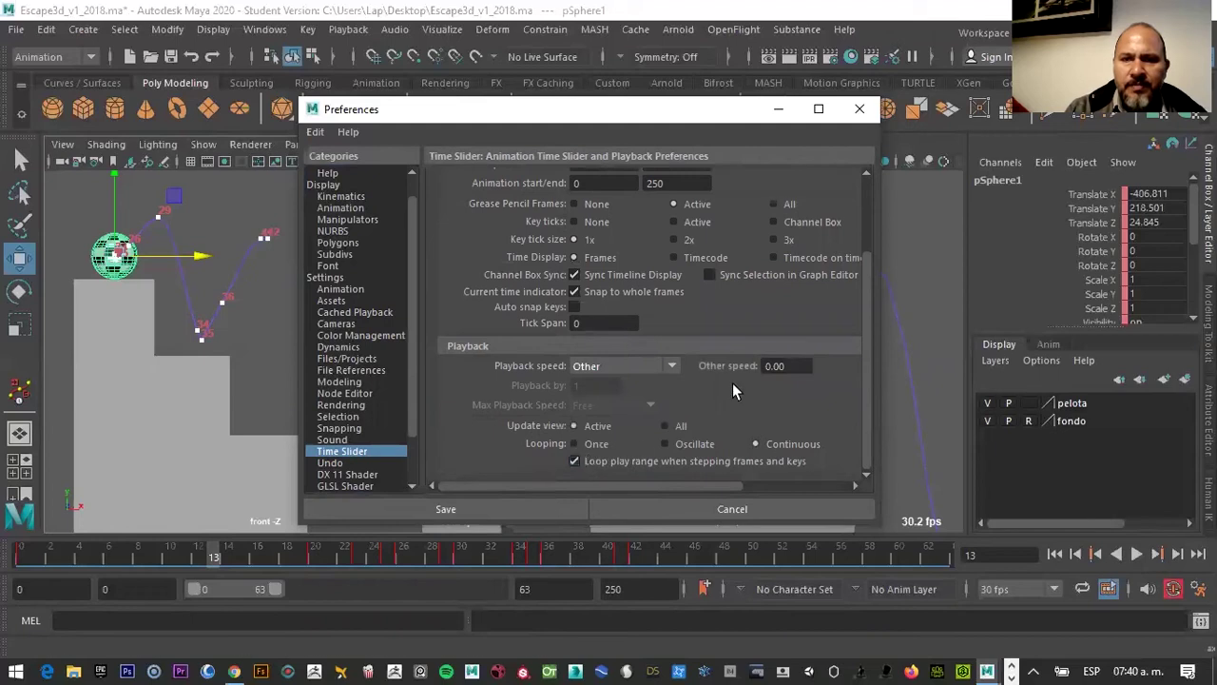
left_click(785, 366)
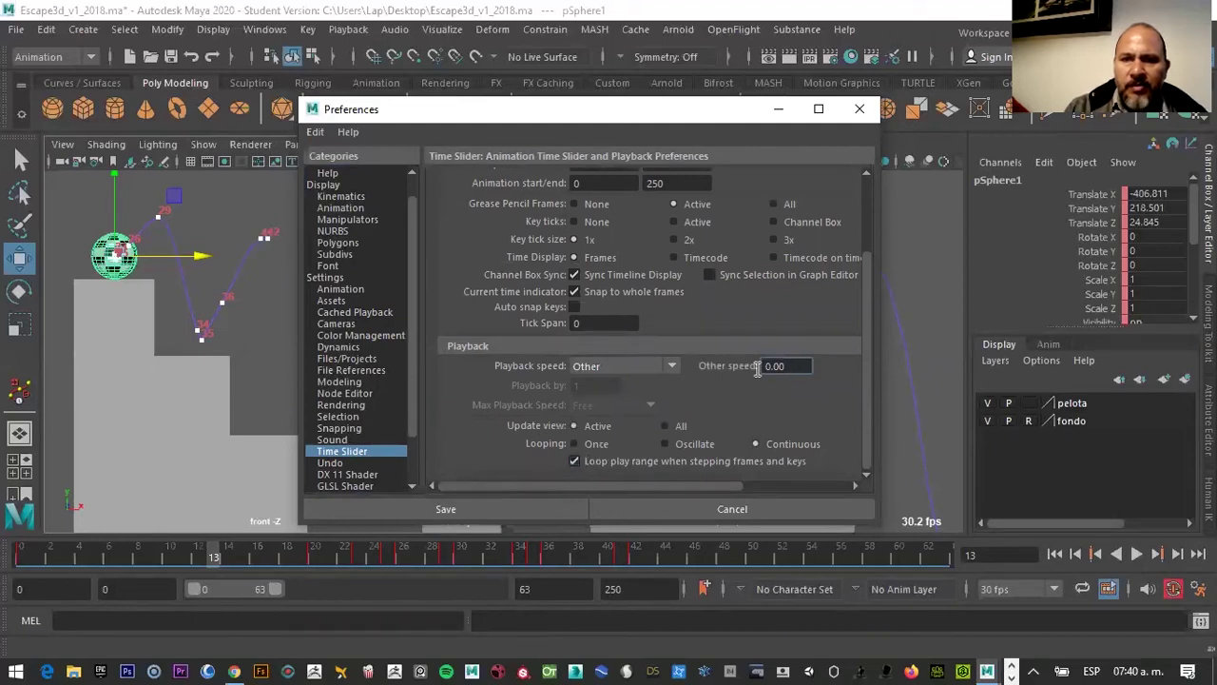
type("24")
key("Return")
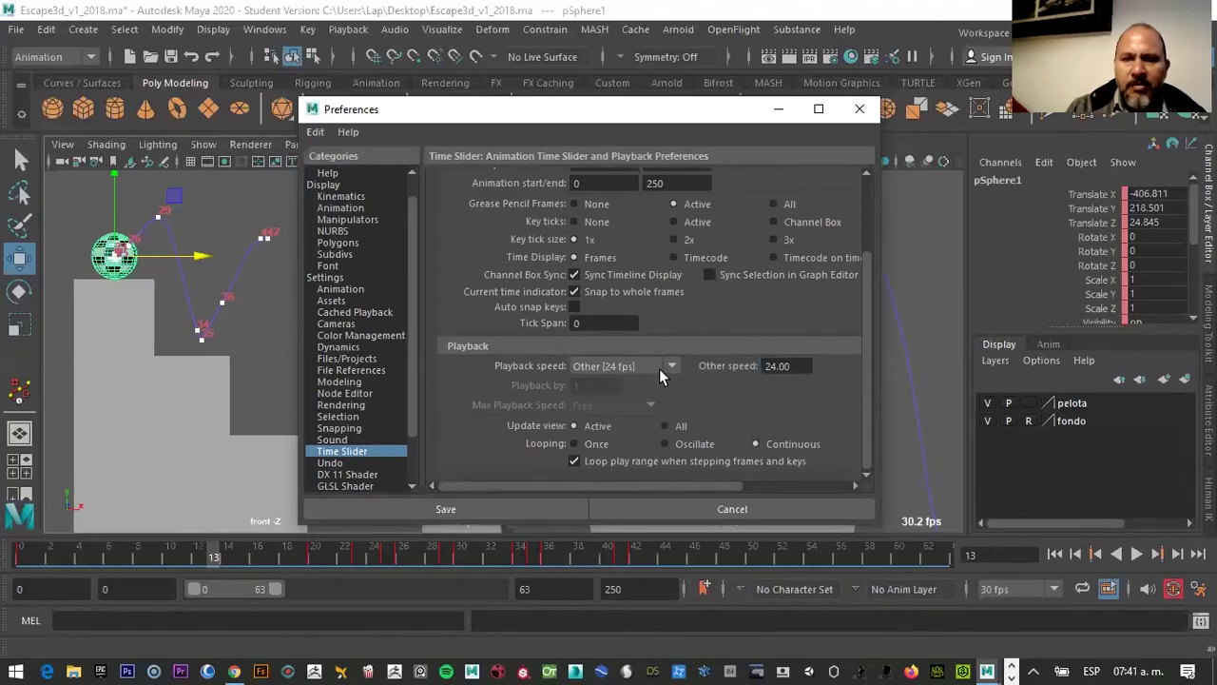
Confirm Other [24 fps] as the playback speed and save the preferences
left_click(675, 364)
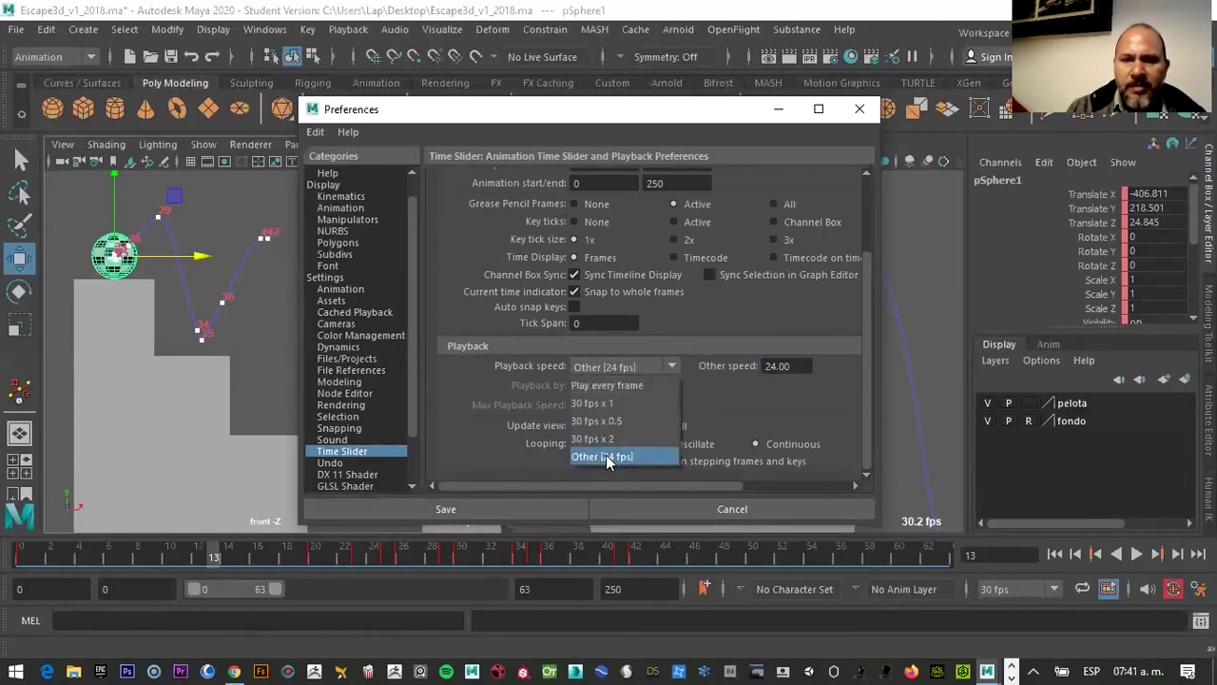
left_click(605, 454)
left_click(673, 366)
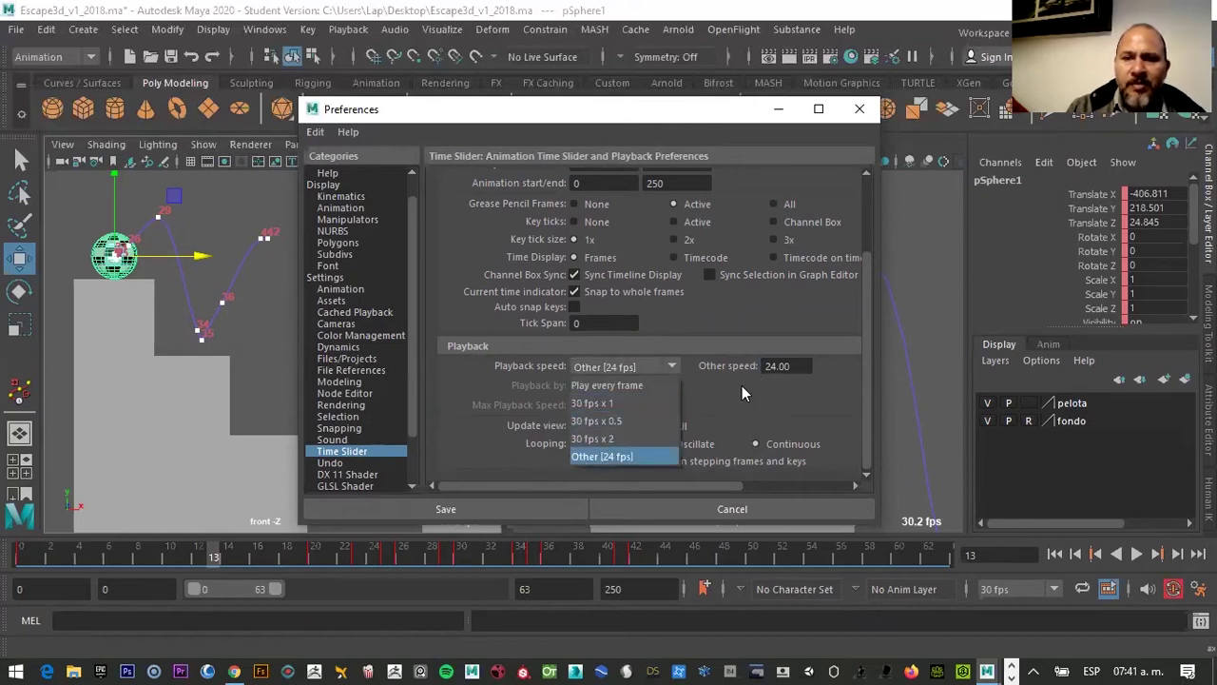
left_click(591, 456)
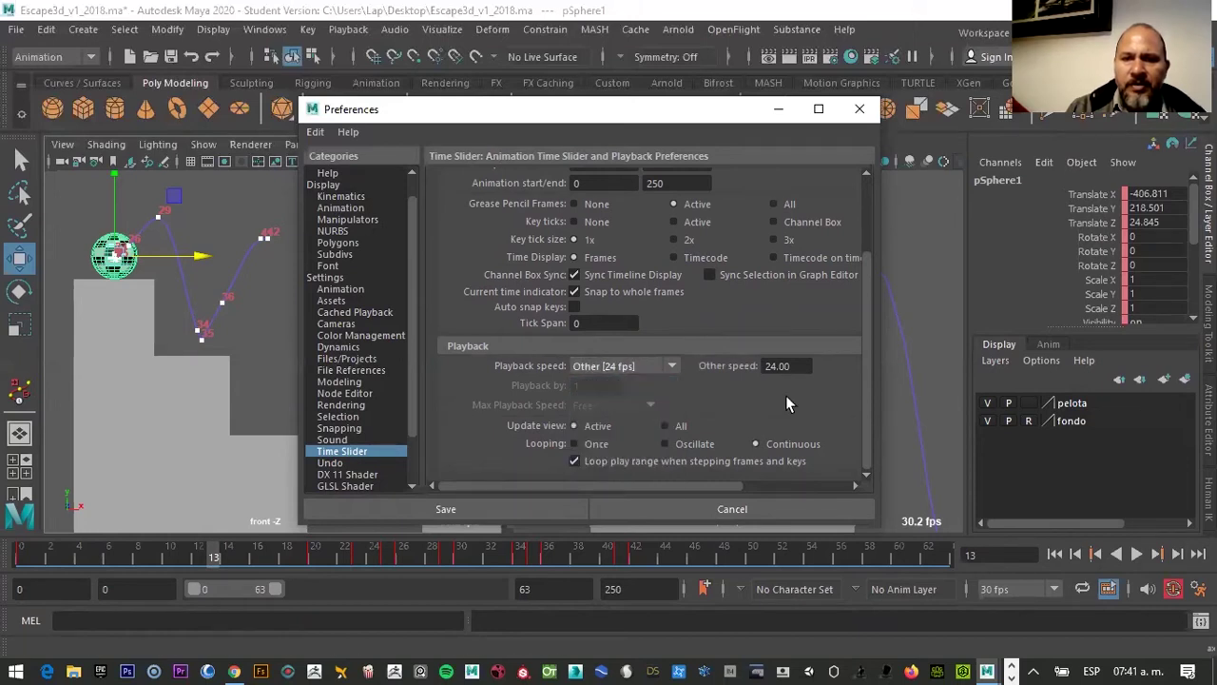
left_click(459, 509)
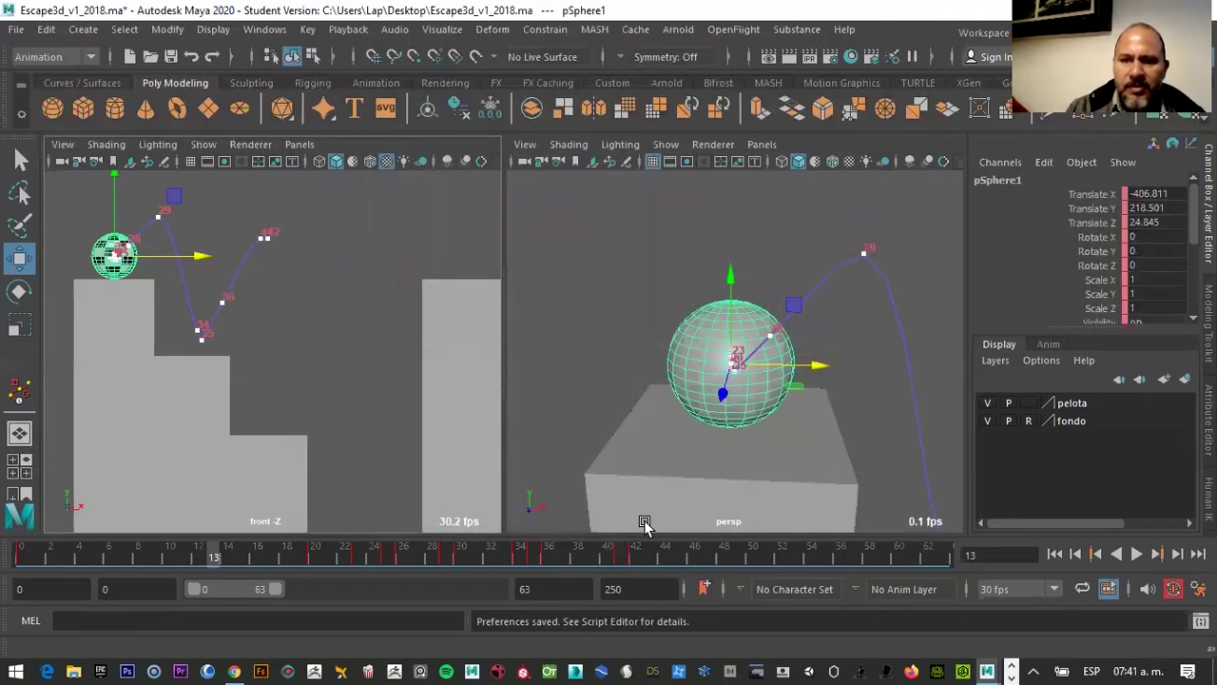
At frame 51, lower the ball onto the lowest step and shift it slightly right
key("alt+v")
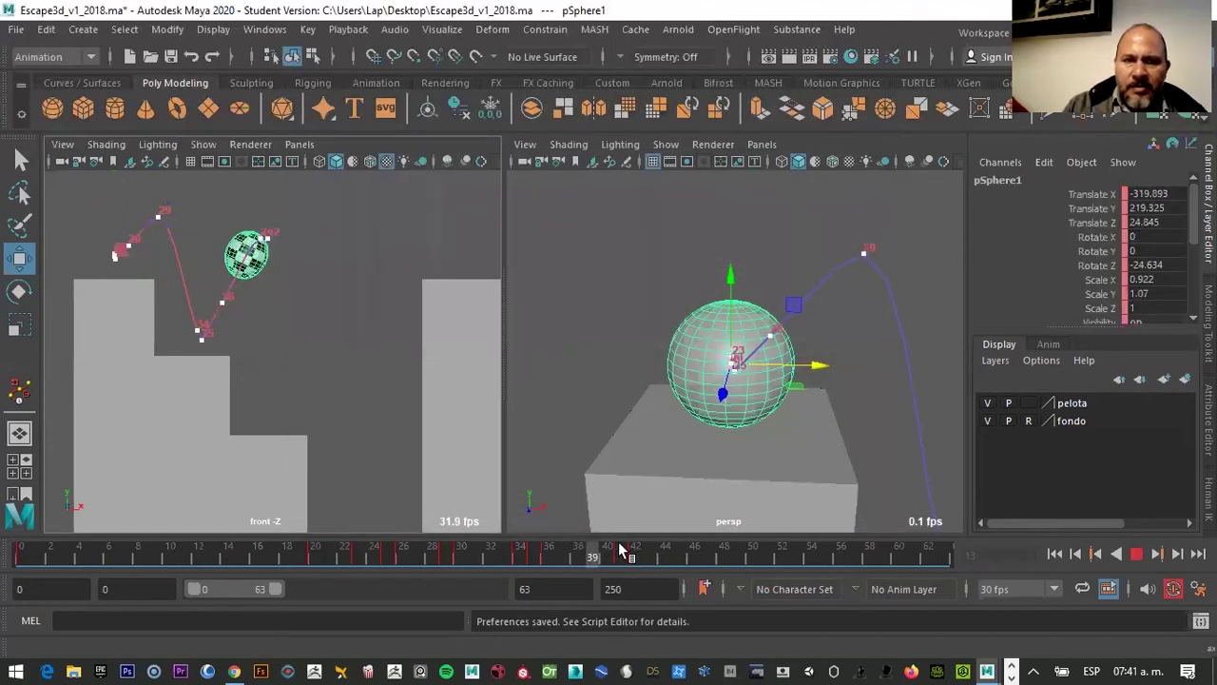
left_click_drag(654, 554, 772, 559)
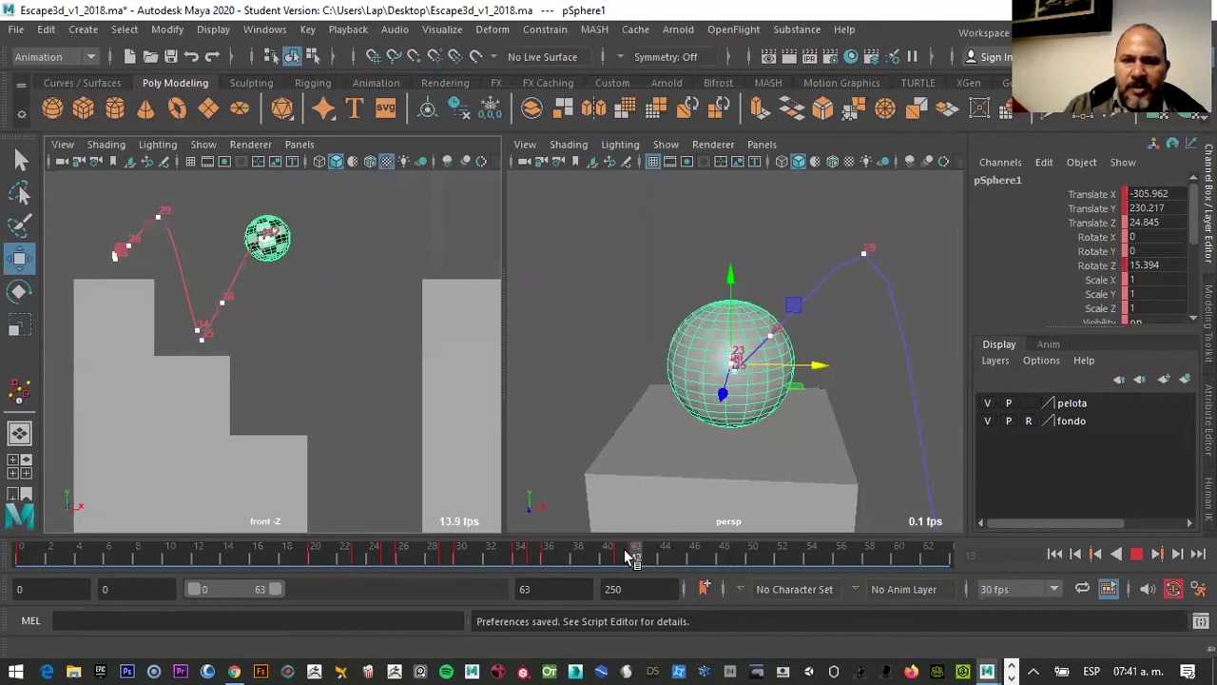
key("alt+v")
left_click_drag(267, 216, 261, 366)
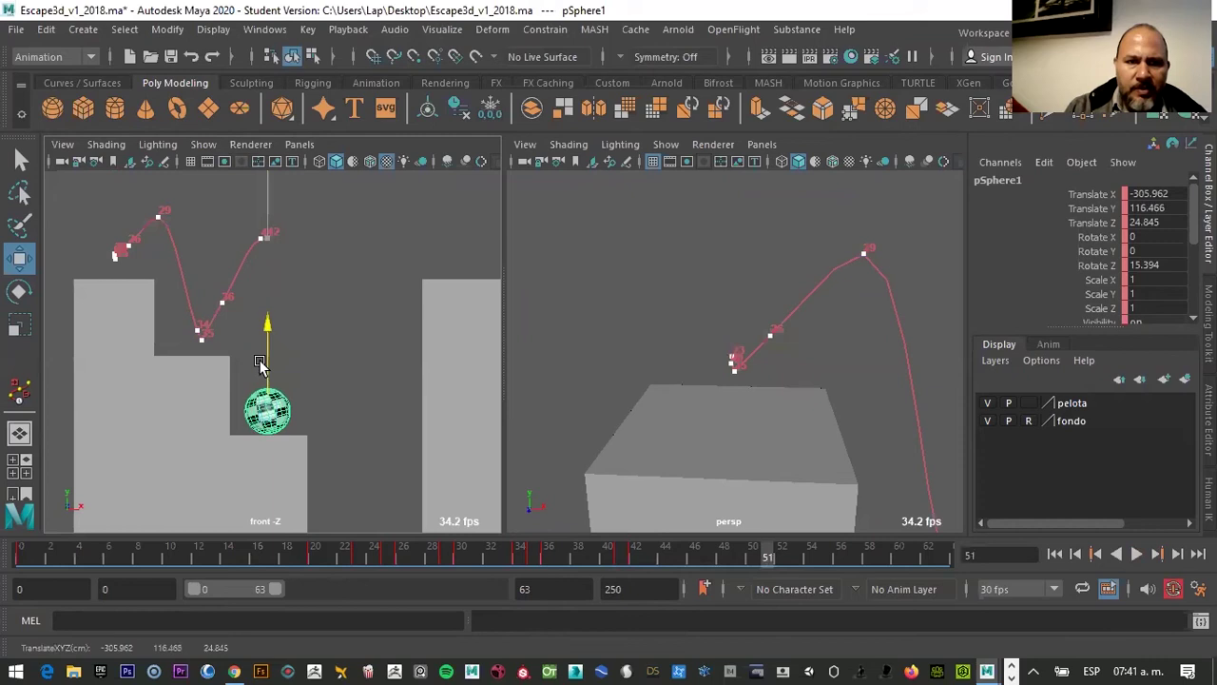
left_click_drag(346, 412, 366, 411)
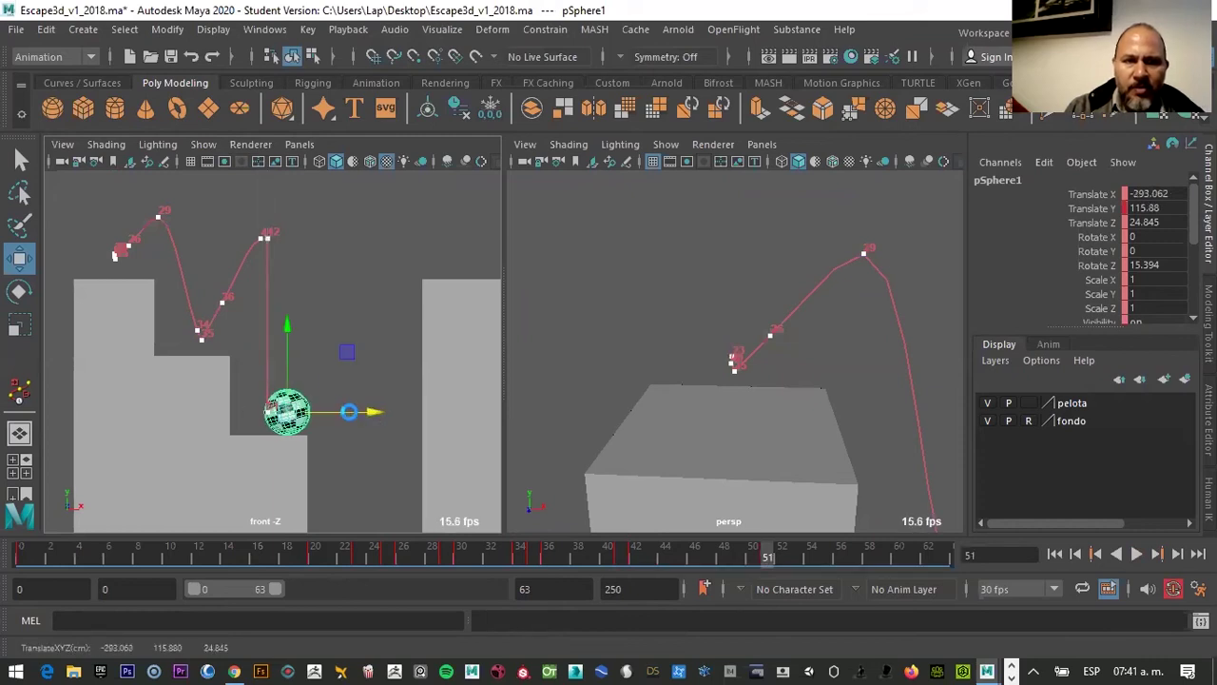
Reduce the ball's Rotate Z to 5.847, check the landing, then reselect the ball at frame 52
key("e")
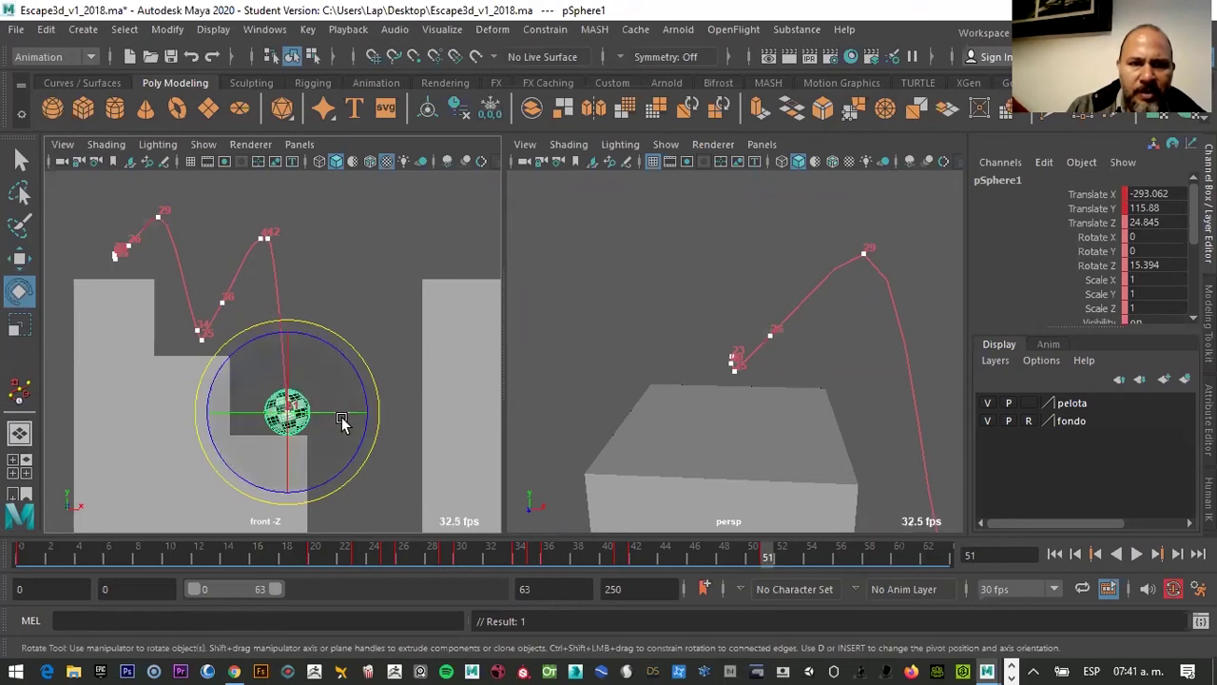
mouse_move(346, 416)
left_mouse_down()
mouse_move(354, 373)
mouse_move(364, 379)
left_mouse_up()
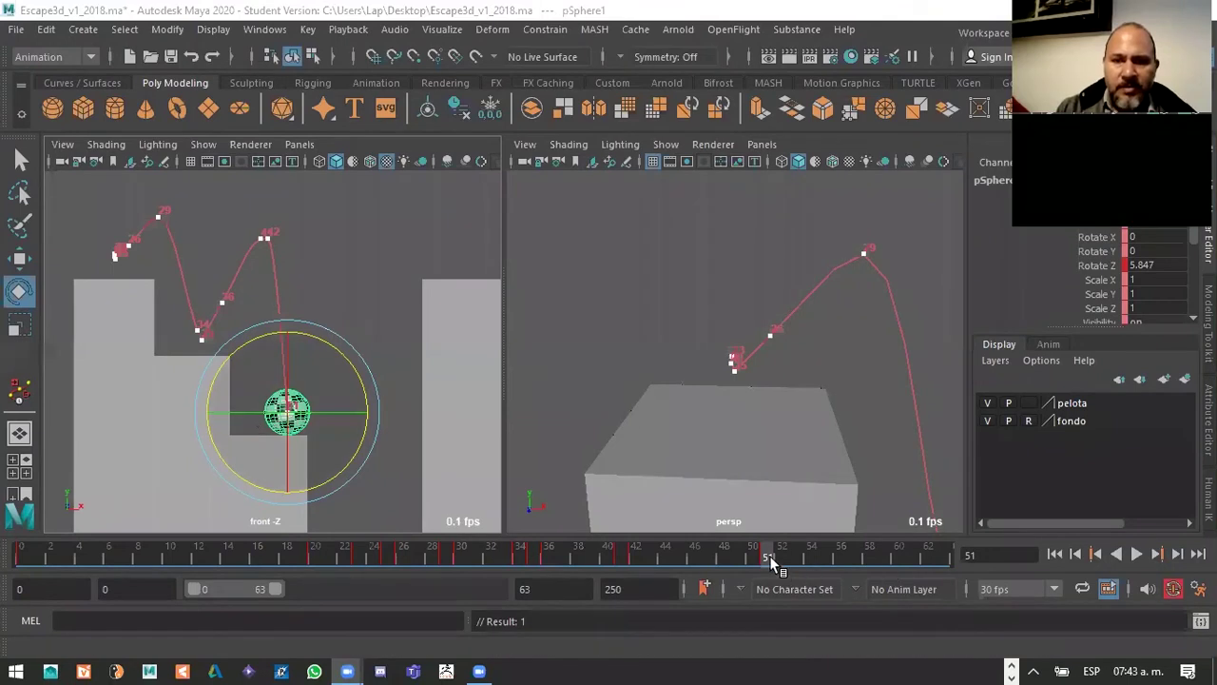
key("alt+v")
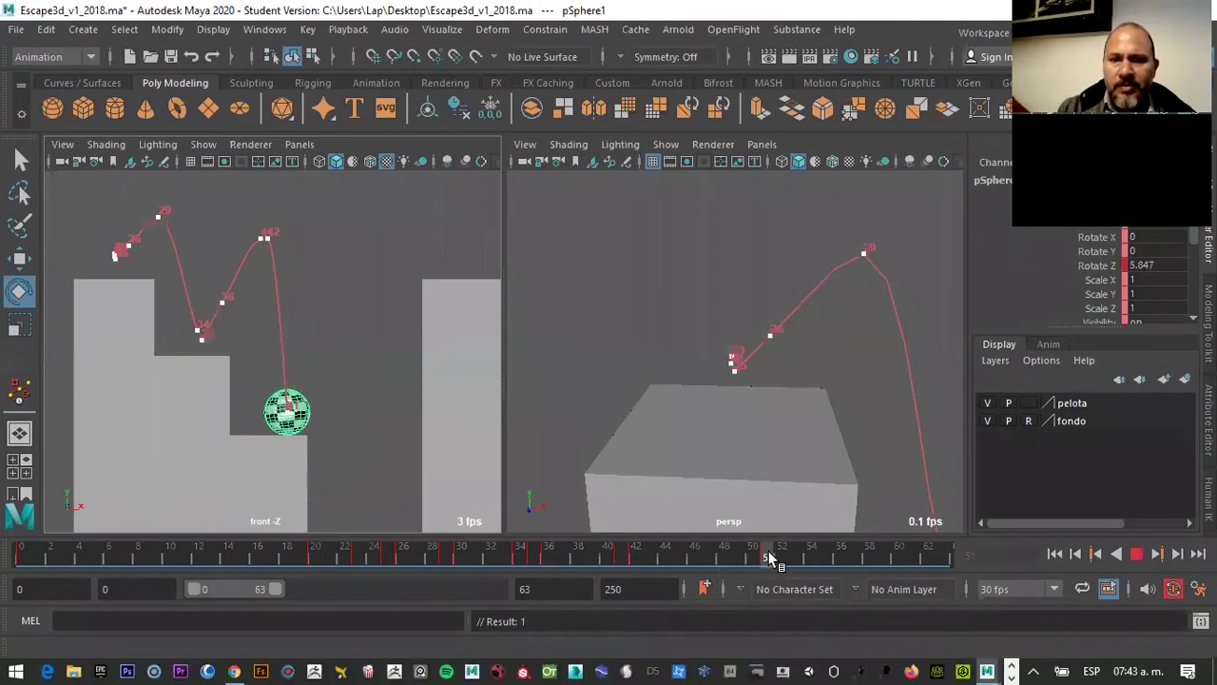
key("alt+v")
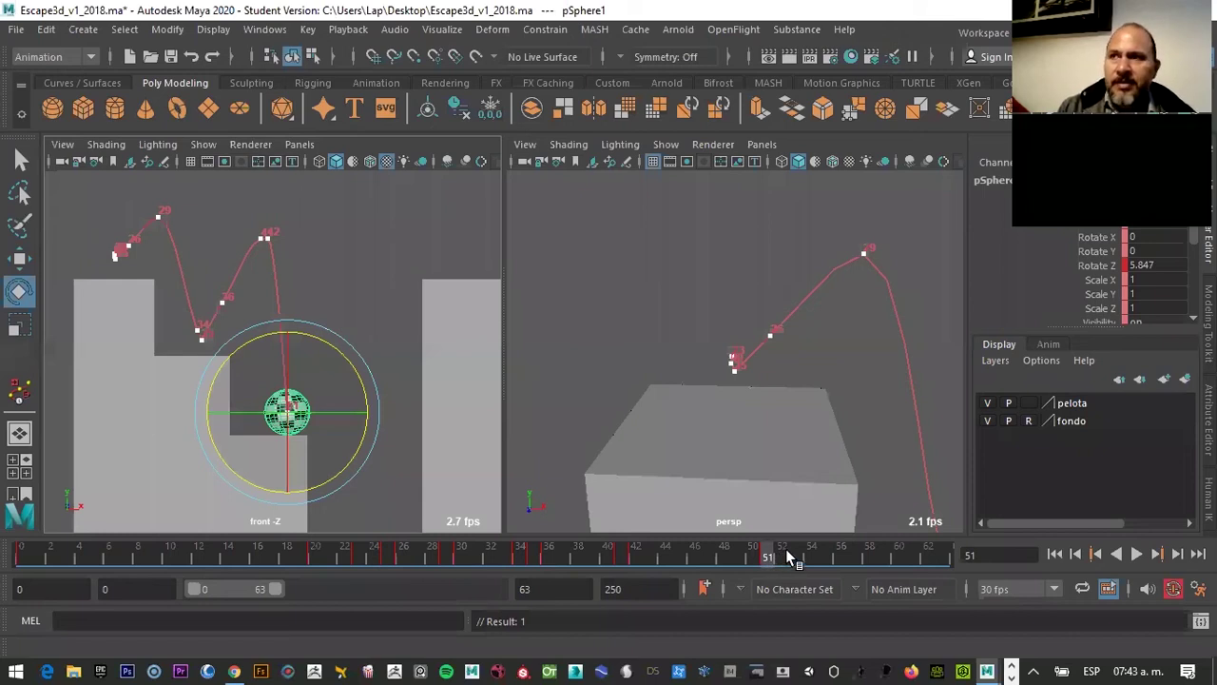
left_click(782, 556)
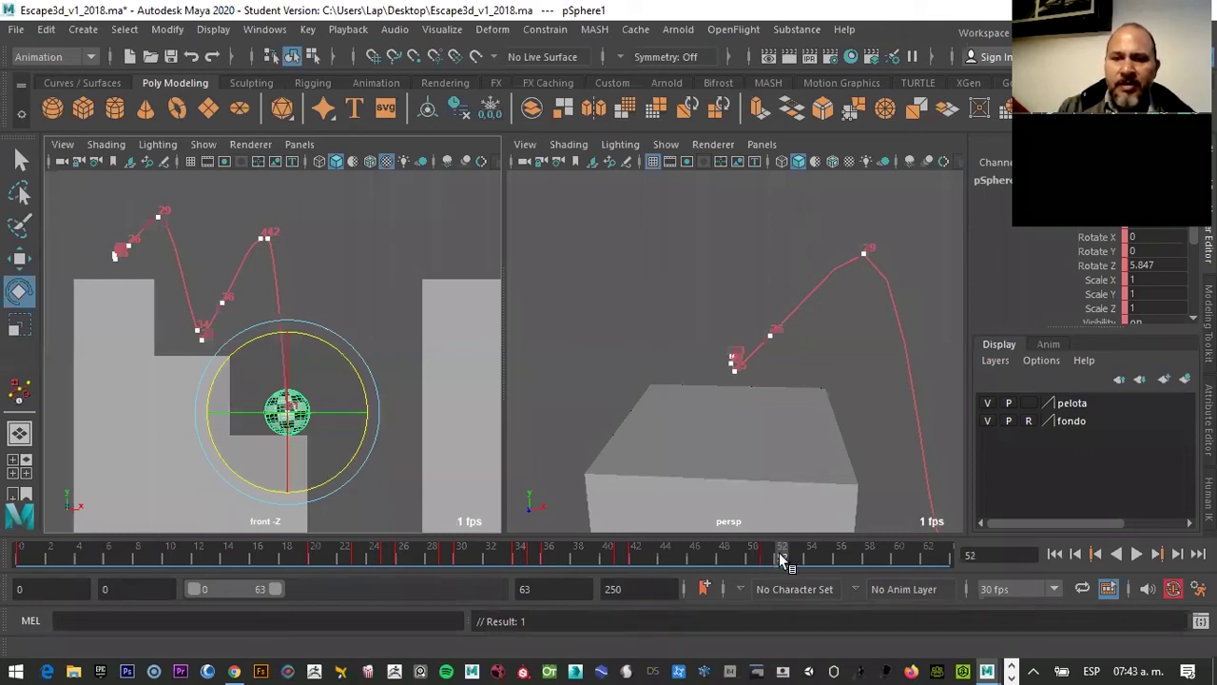
left_click(594, 504)
left_click(306, 419)
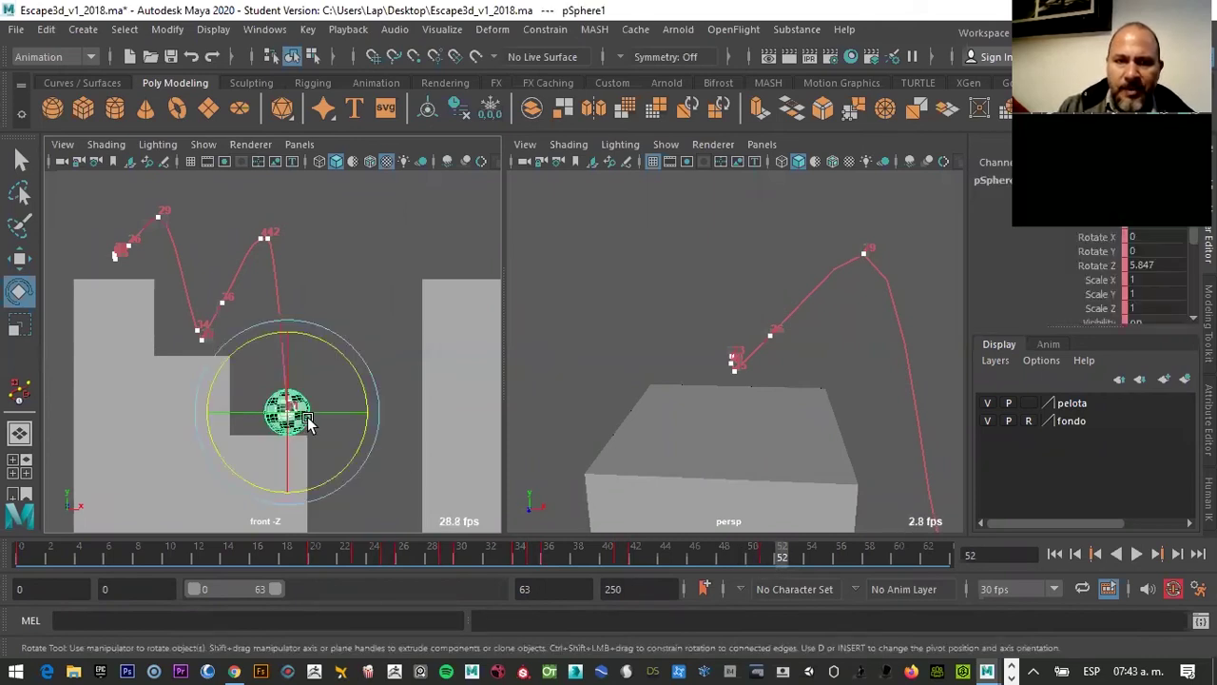
Scale the ball wider, setting Scale X to 1.2 on pSphere1
key("r")
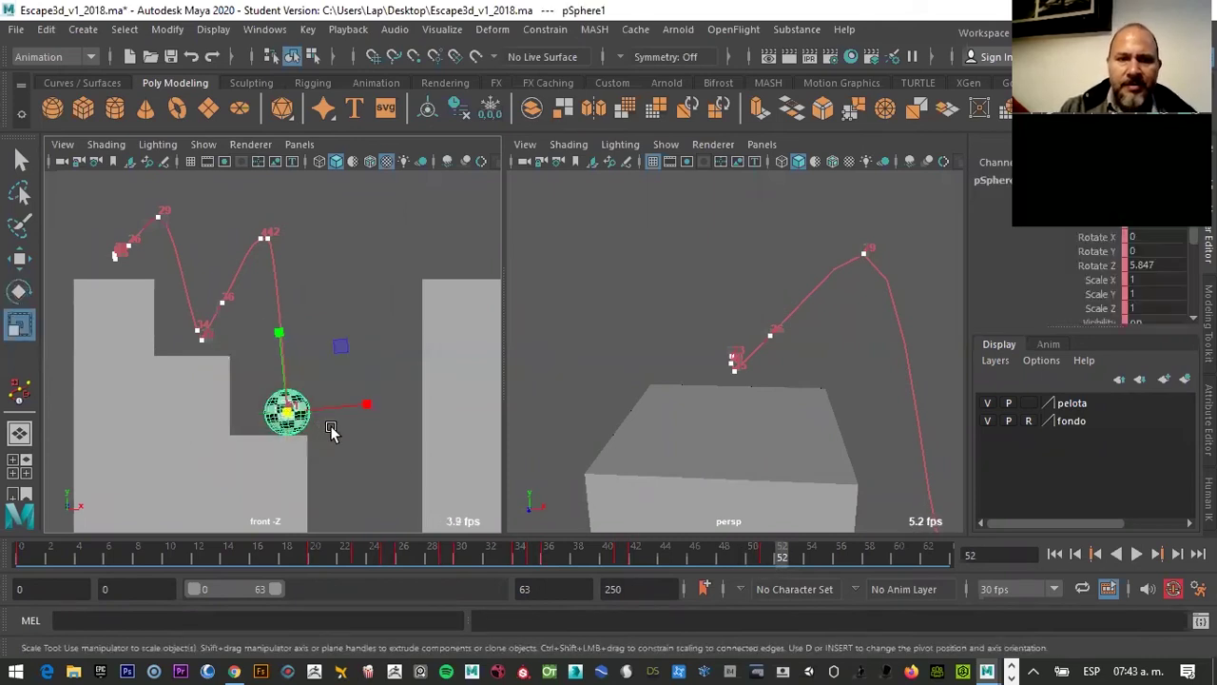
left_click_drag(371, 408, 391, 403)
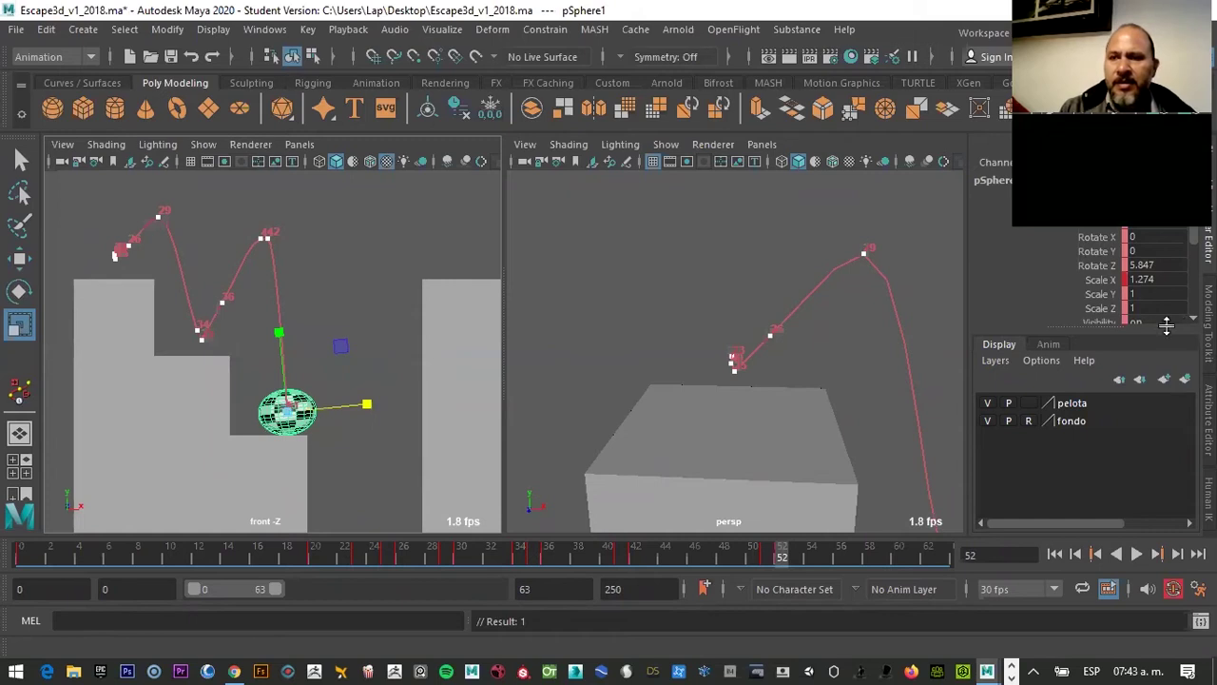
scroll(1091, 270, "down", 2)
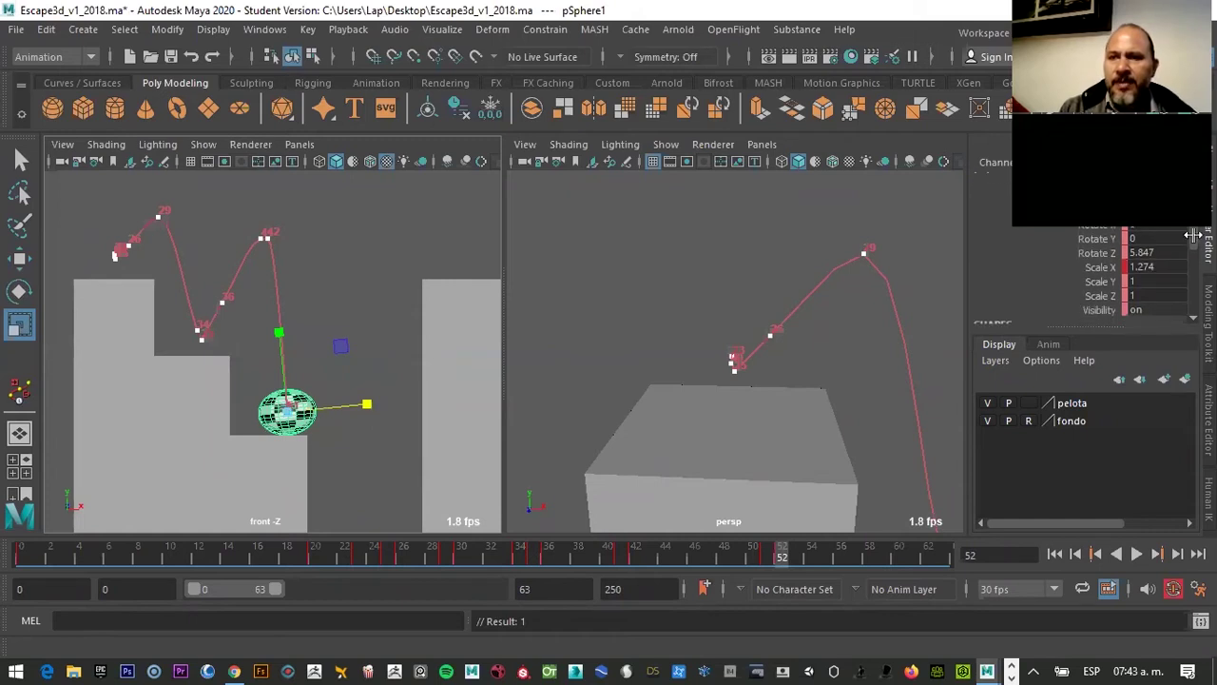
left_click(1099, 258)
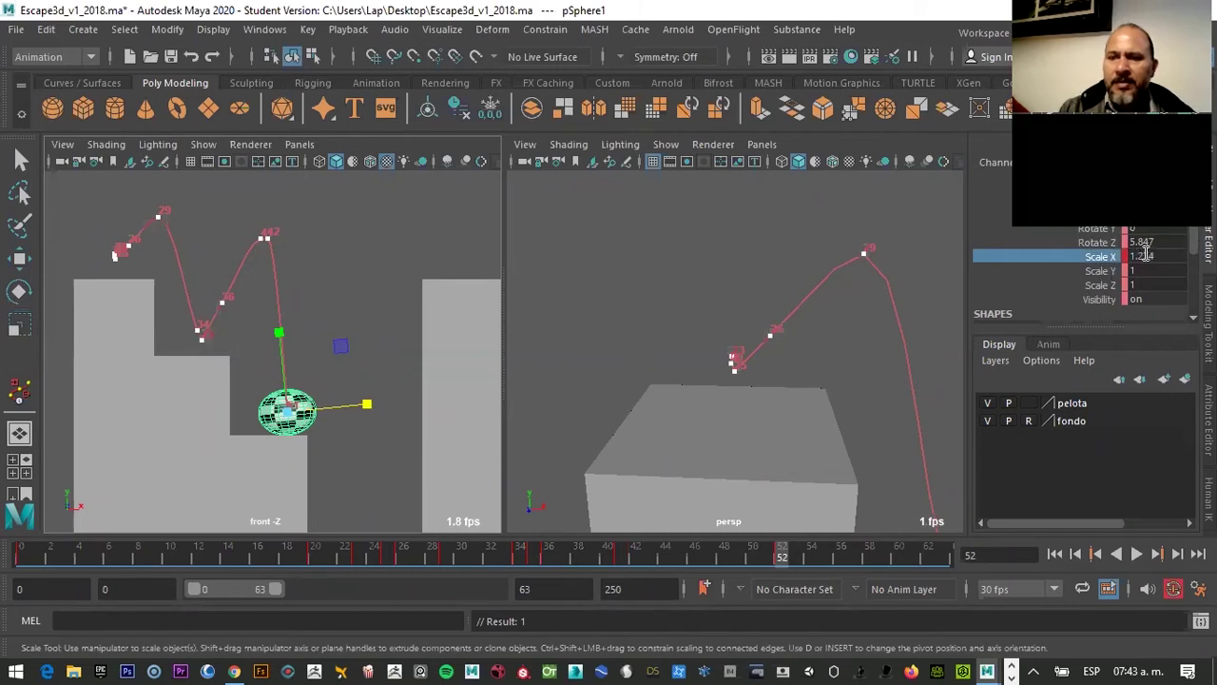
double_click(1146, 255)
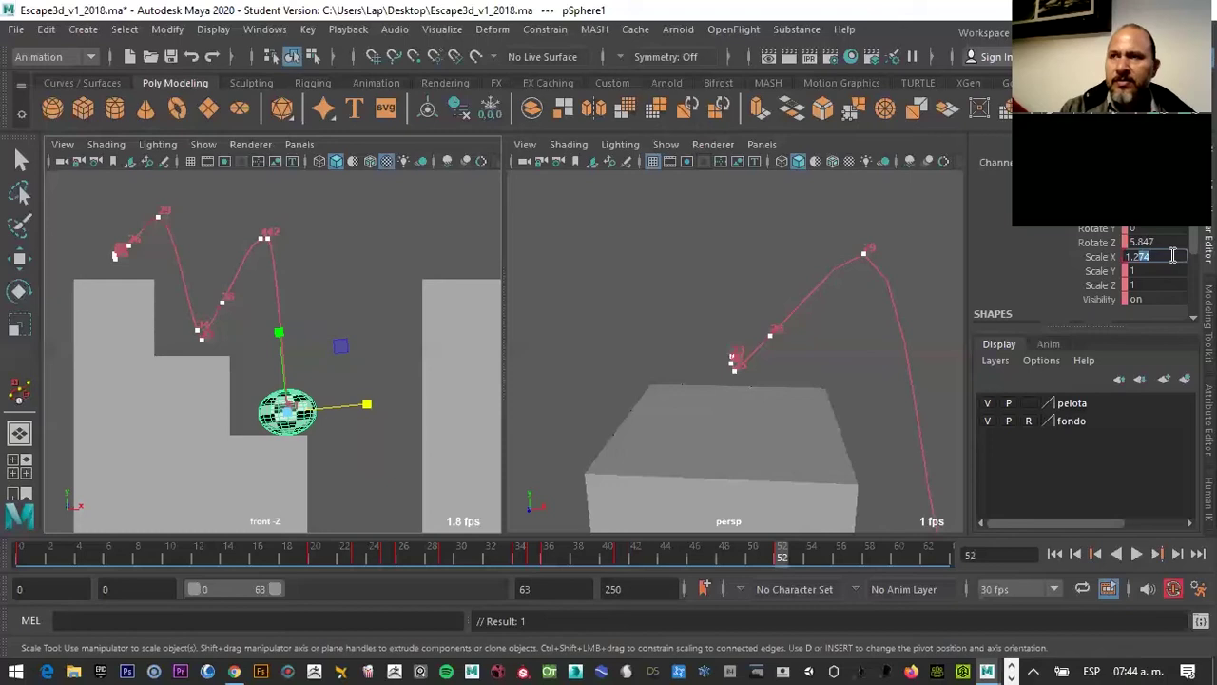
type("1.2")
key("Return")
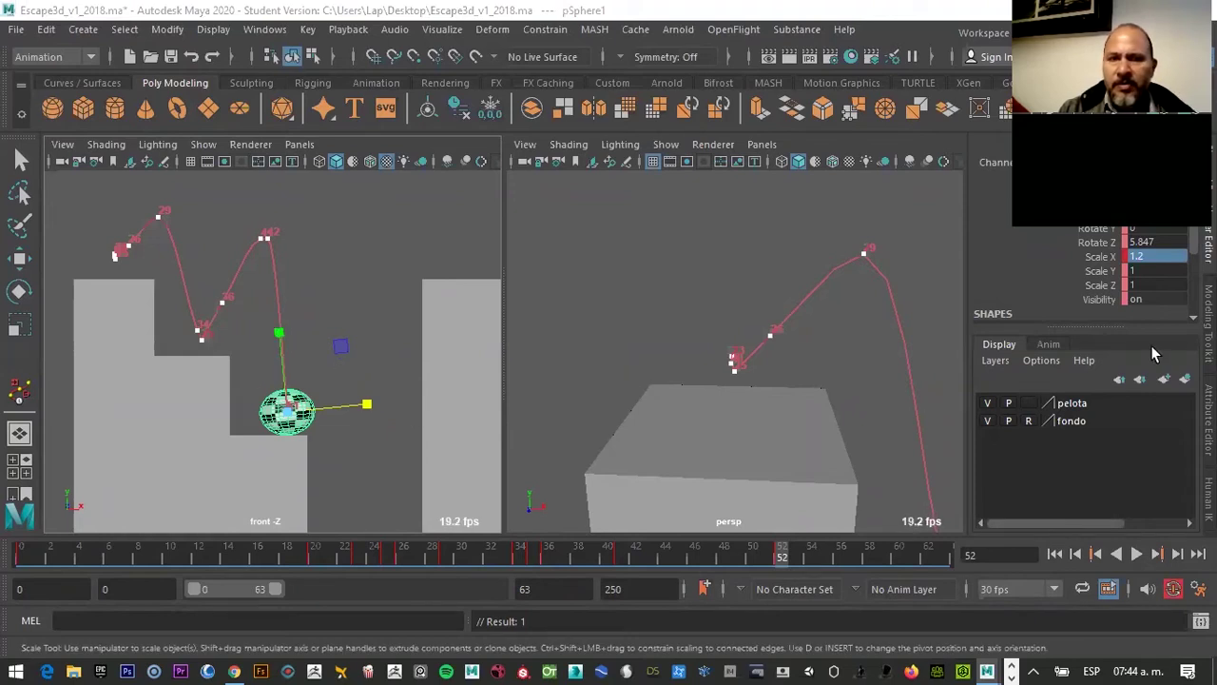
Set Scale Y to 0.8 to flatten the ball into its squash
left_click(1110, 285)
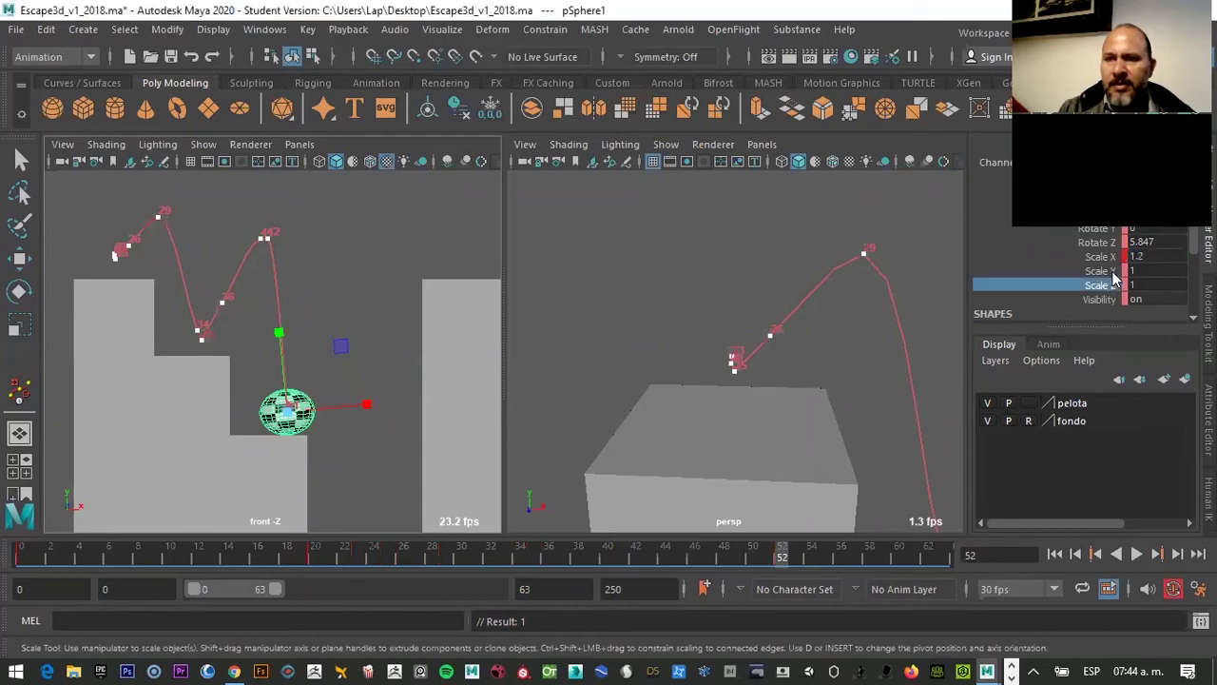
left_click(1110, 271)
left_click(1114, 257)
left_click(1119, 272)
double_click(1137, 271)
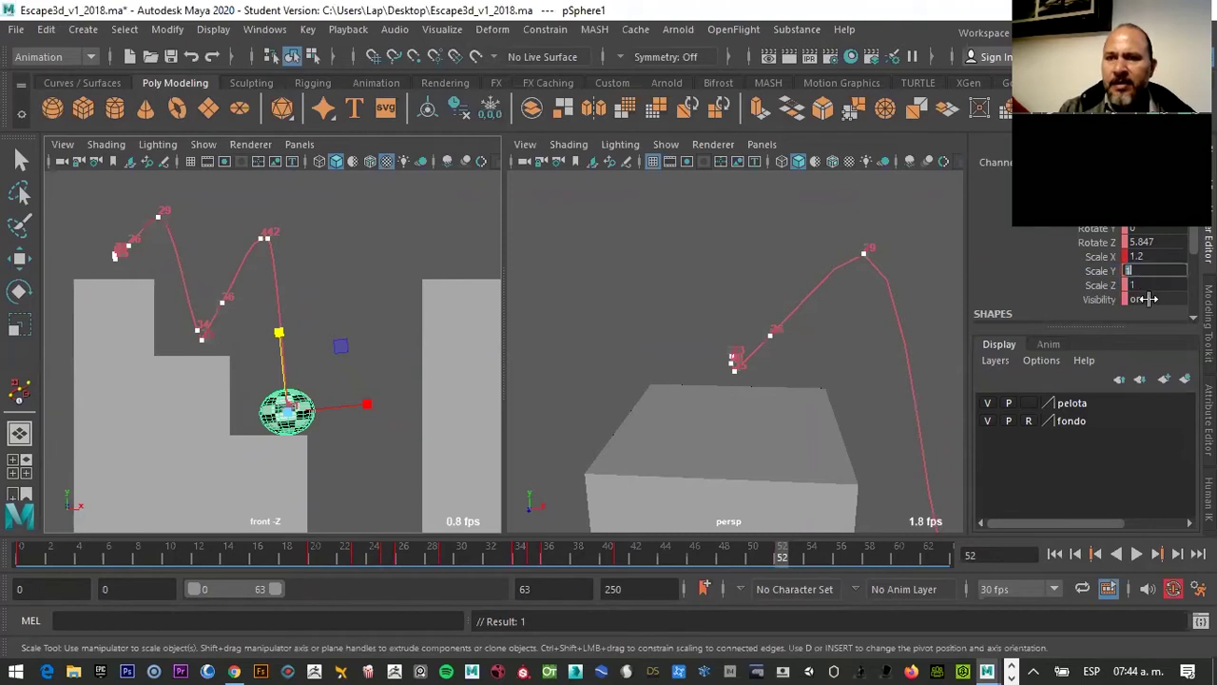
key("BackSpace")
type(".8")
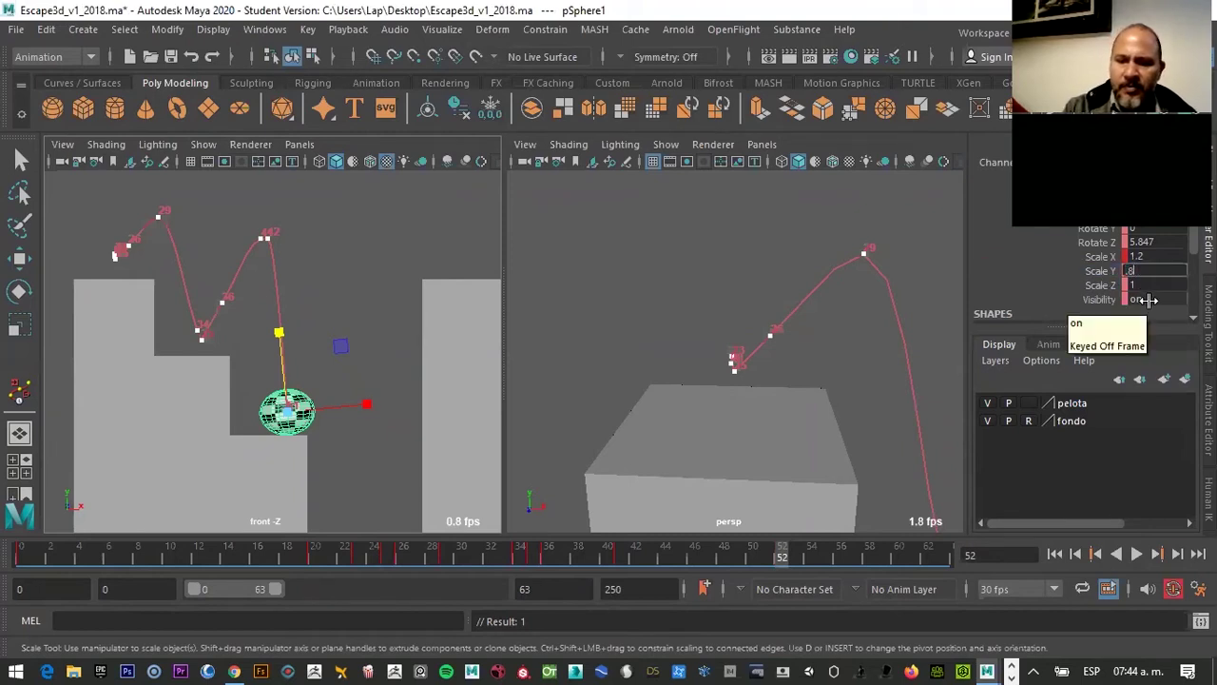
key("Return")
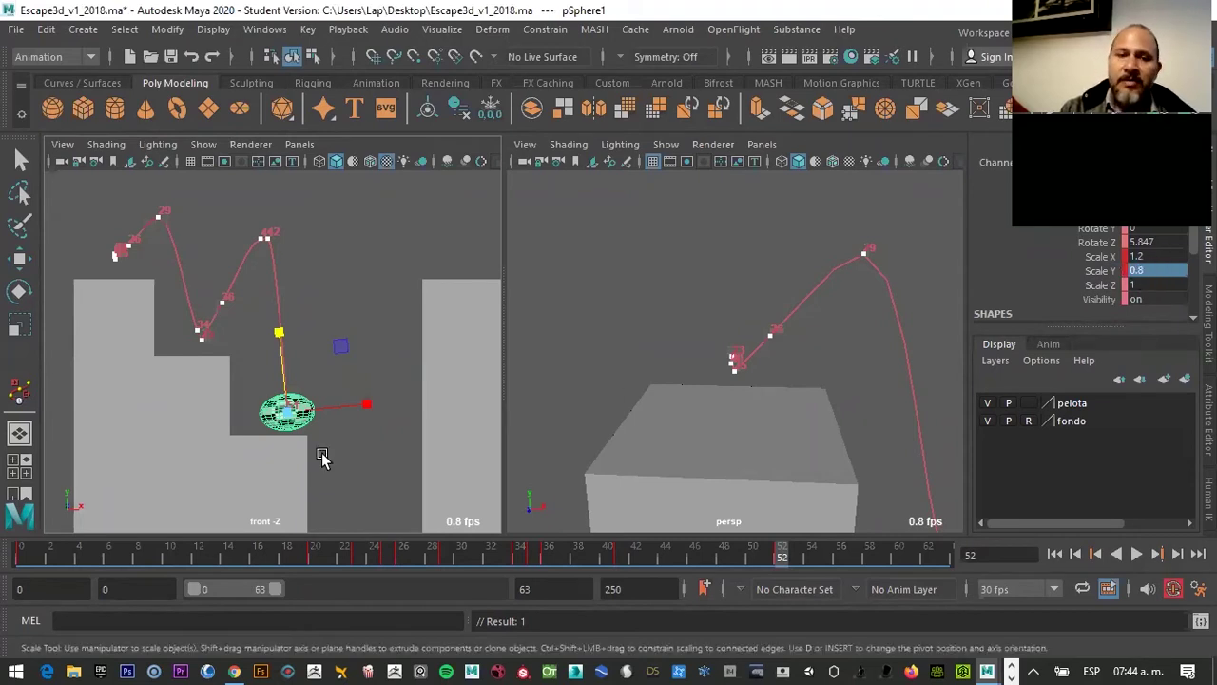
key("w")
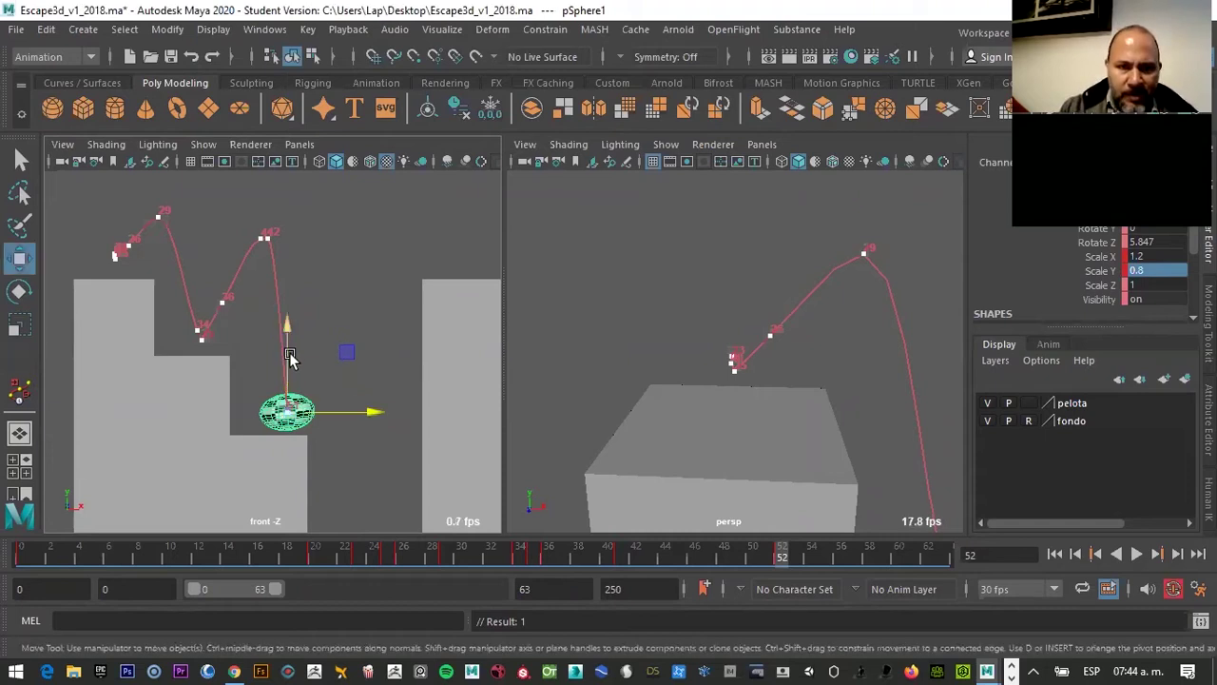
Nudge the squashed ball down onto the step at frame 52 and review the fall from frame 44
left_click(290, 358)
left_click_drag(290, 357, 290, 359)
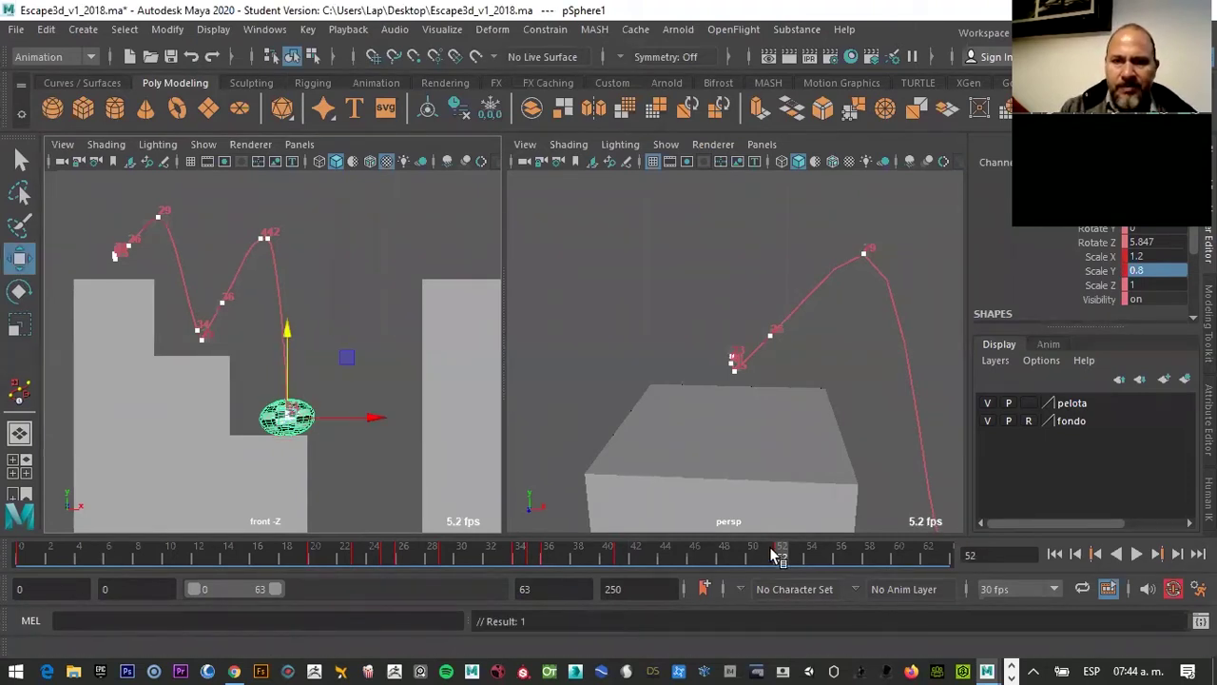
mouse_move(655, 546)
left_mouse_down()
mouse_move(735, 548)
mouse_move(748, 531)
mouse_move(706, 535)
mouse_move(781, 535)
left_mouse_up()
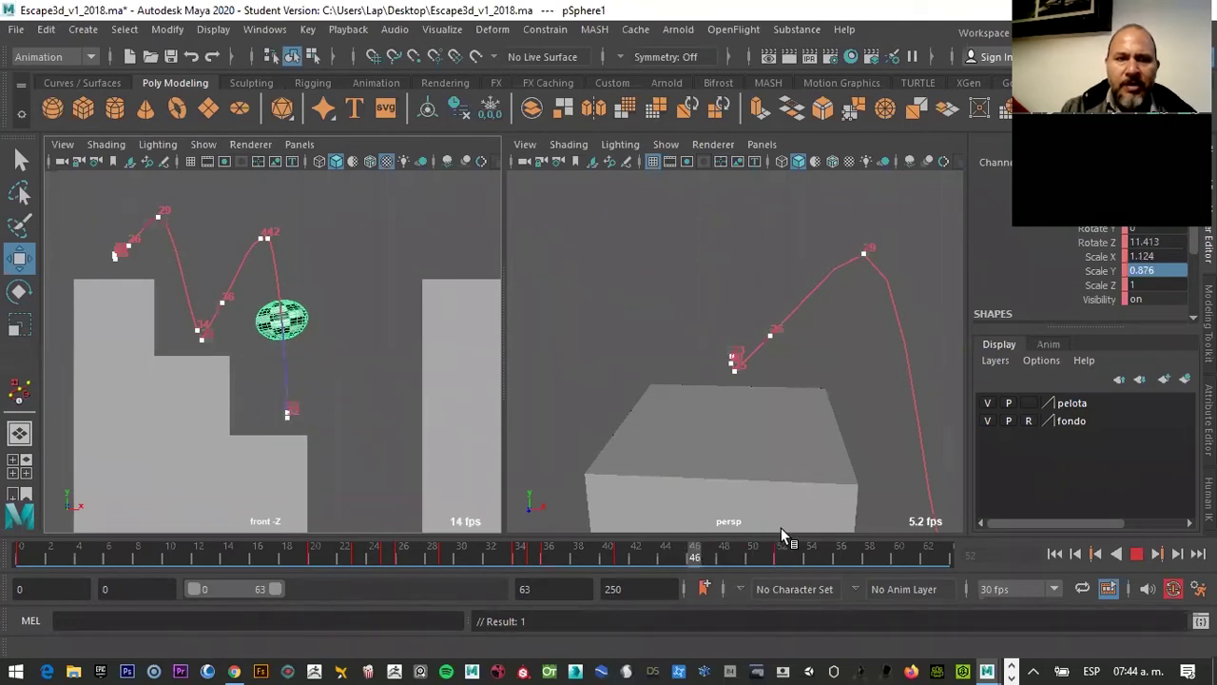
left_click(664, 551)
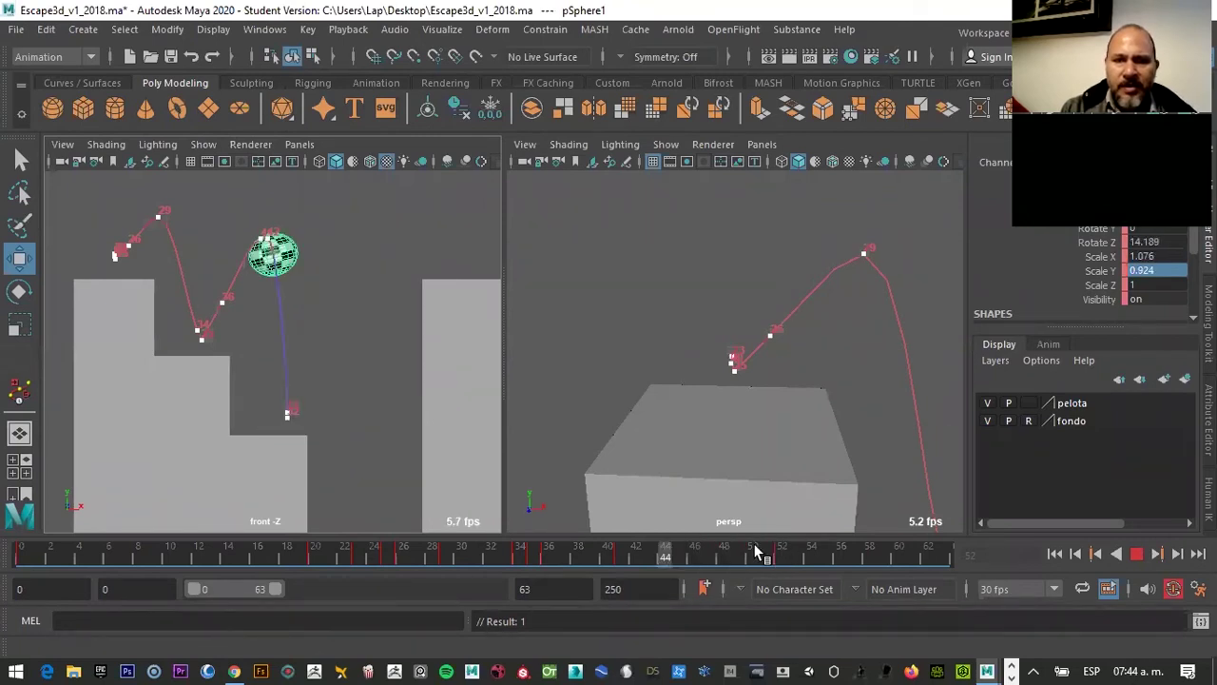
left_click(782, 554)
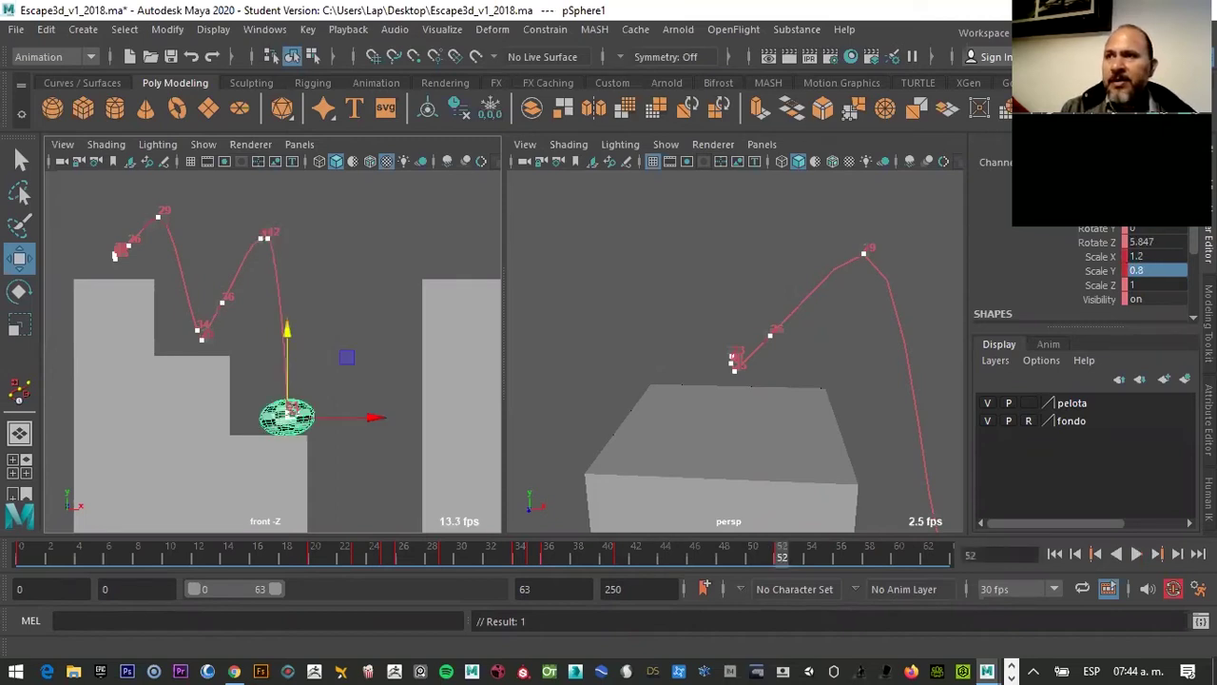
Convert the breakdown at frame 53 into a key, preview the bounce, and lift the ball slightly
left_click(797, 552)
right_click(797, 551)
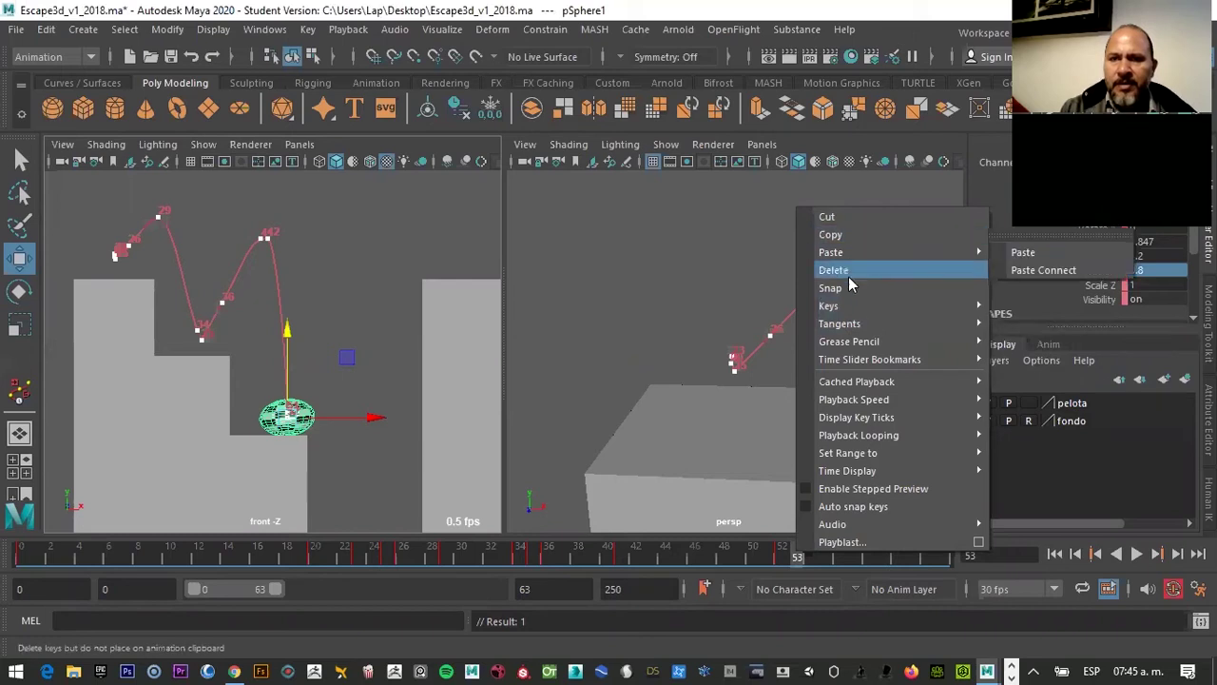
mouse_move(828, 305)
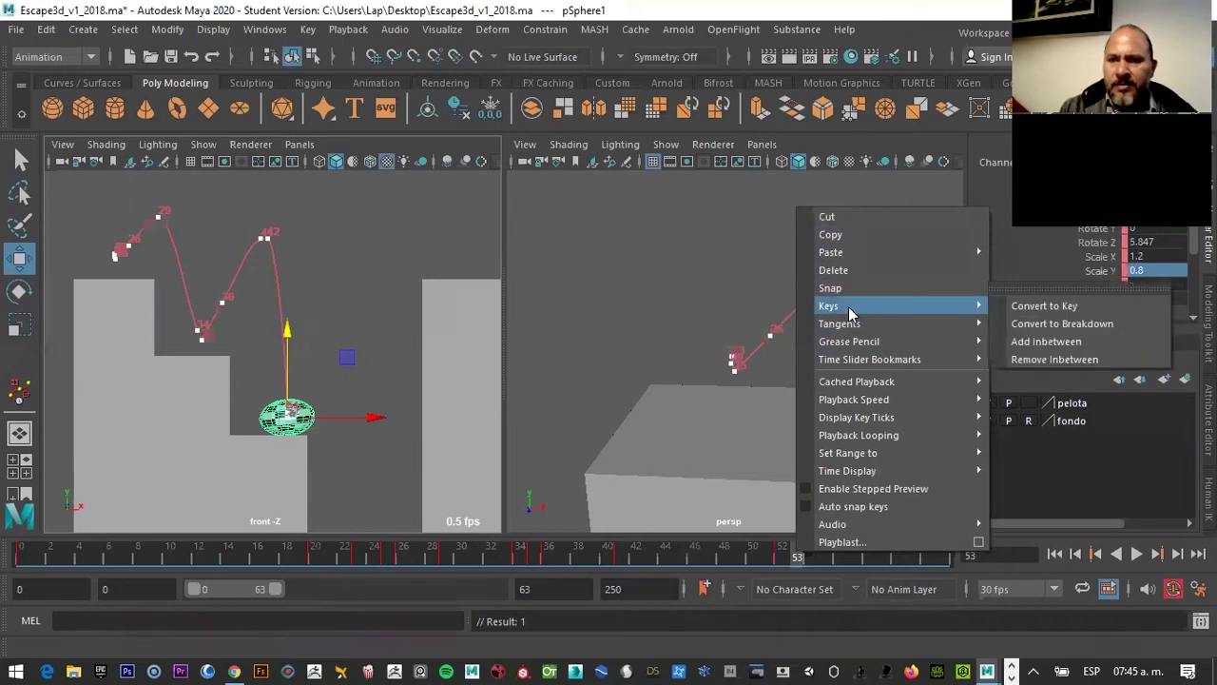
left_click(1043, 305)
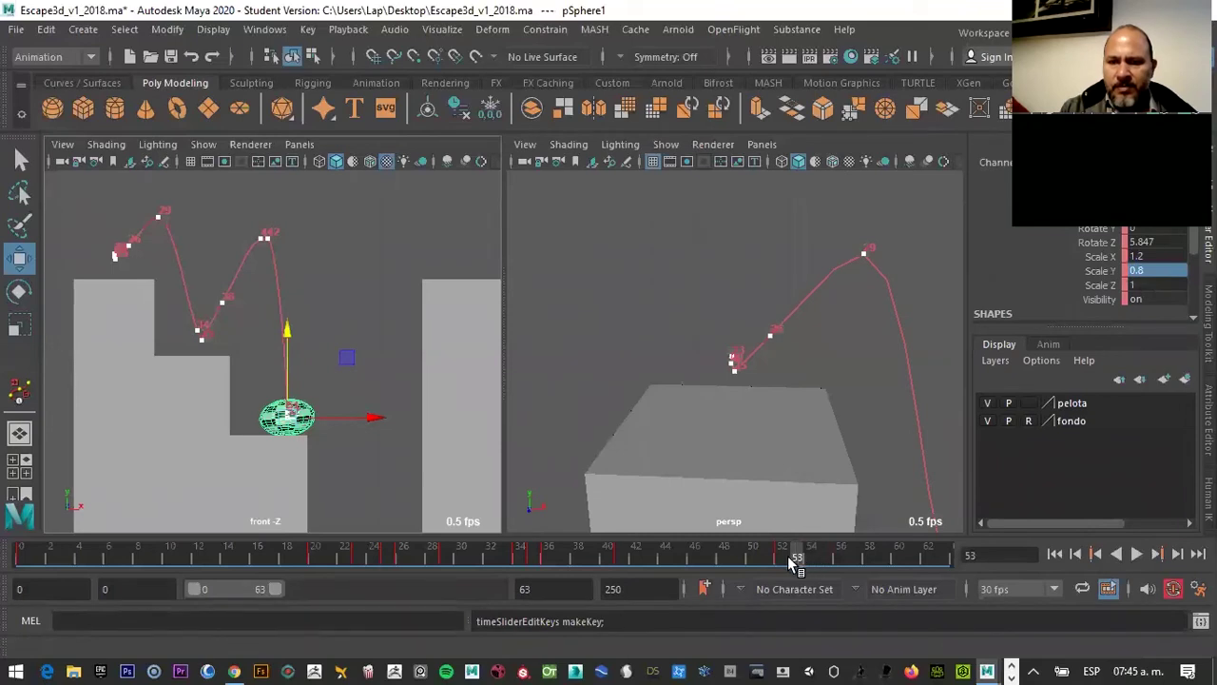
key("alt+v")
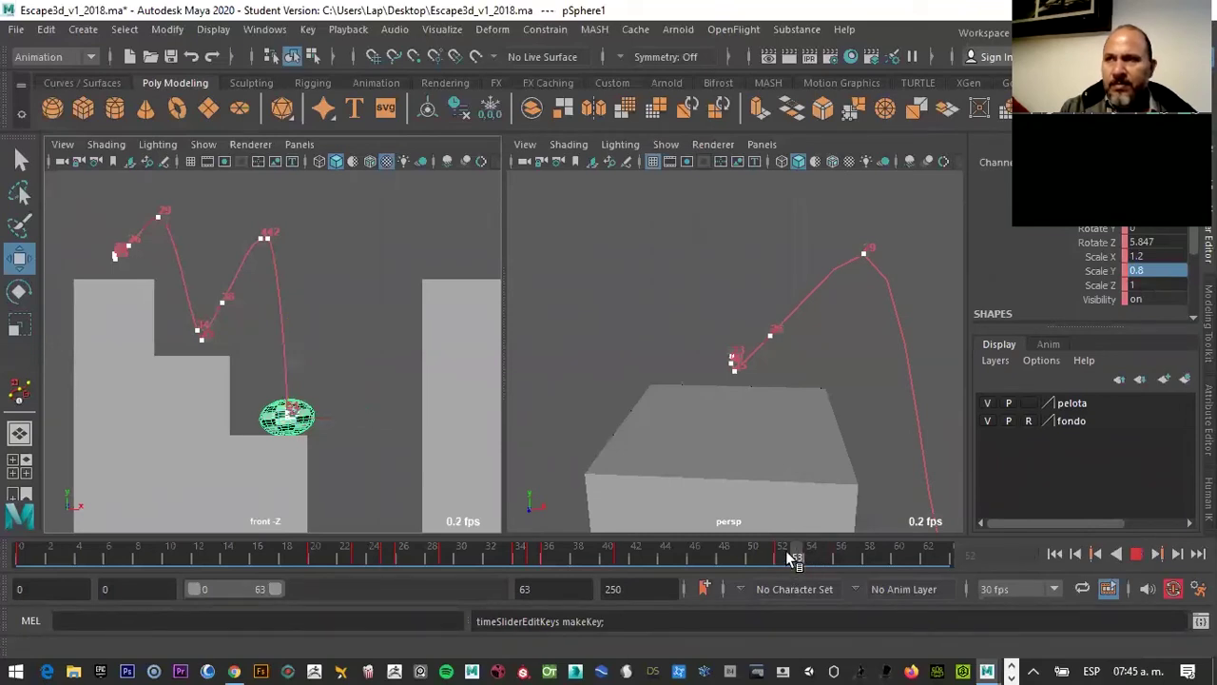
key("alt+v")
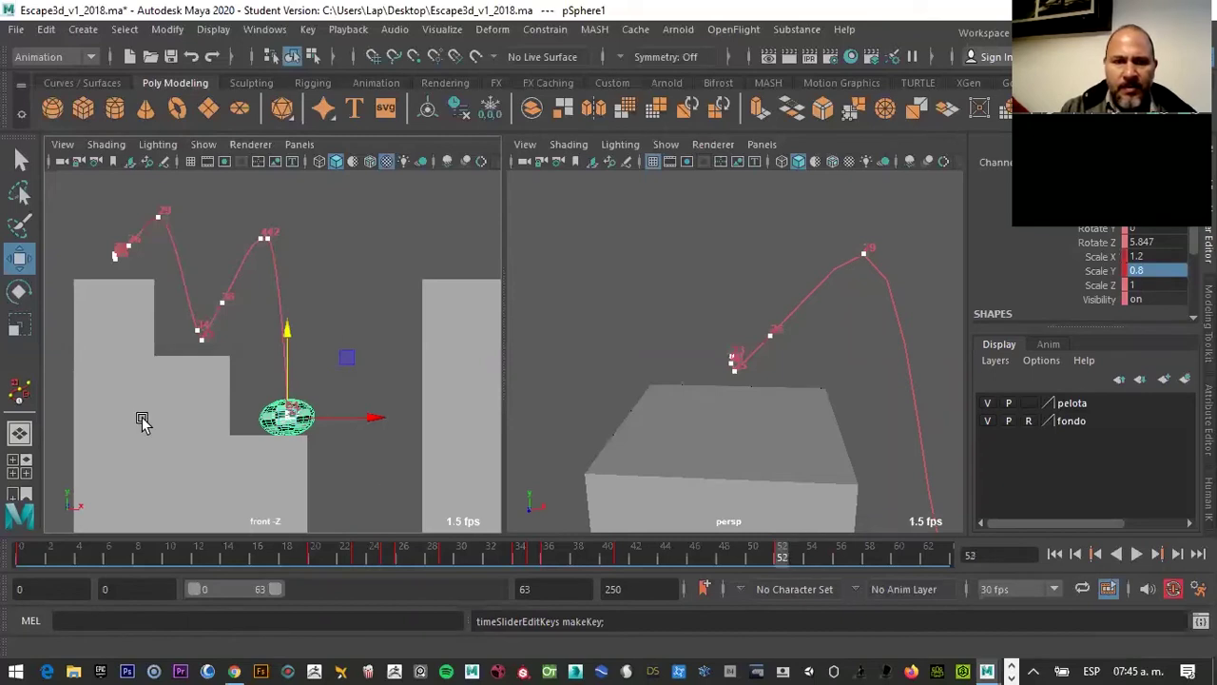
mouse_move(296, 405)
left_mouse_down()
mouse_move(332, 412)
mouse_move(300, 369)
left_mouse_up()
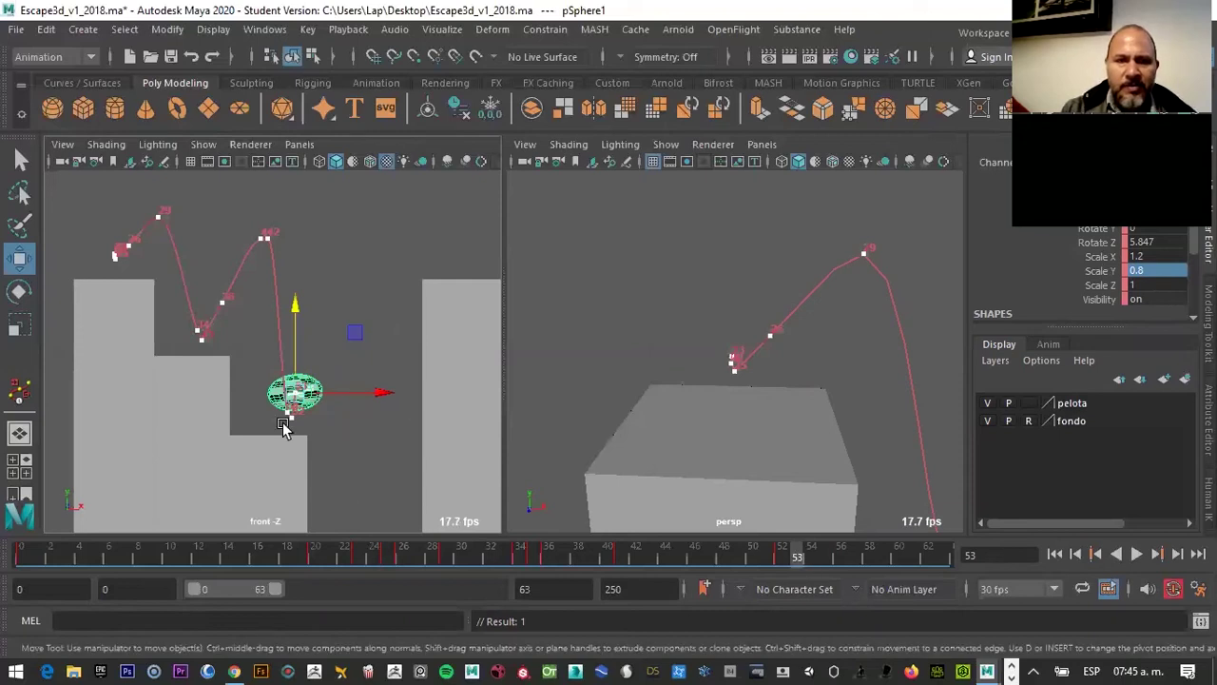
Scrub frames 49–52 to preview the landing, stopping at frame 52
scroll(342, 449, "up", 3)
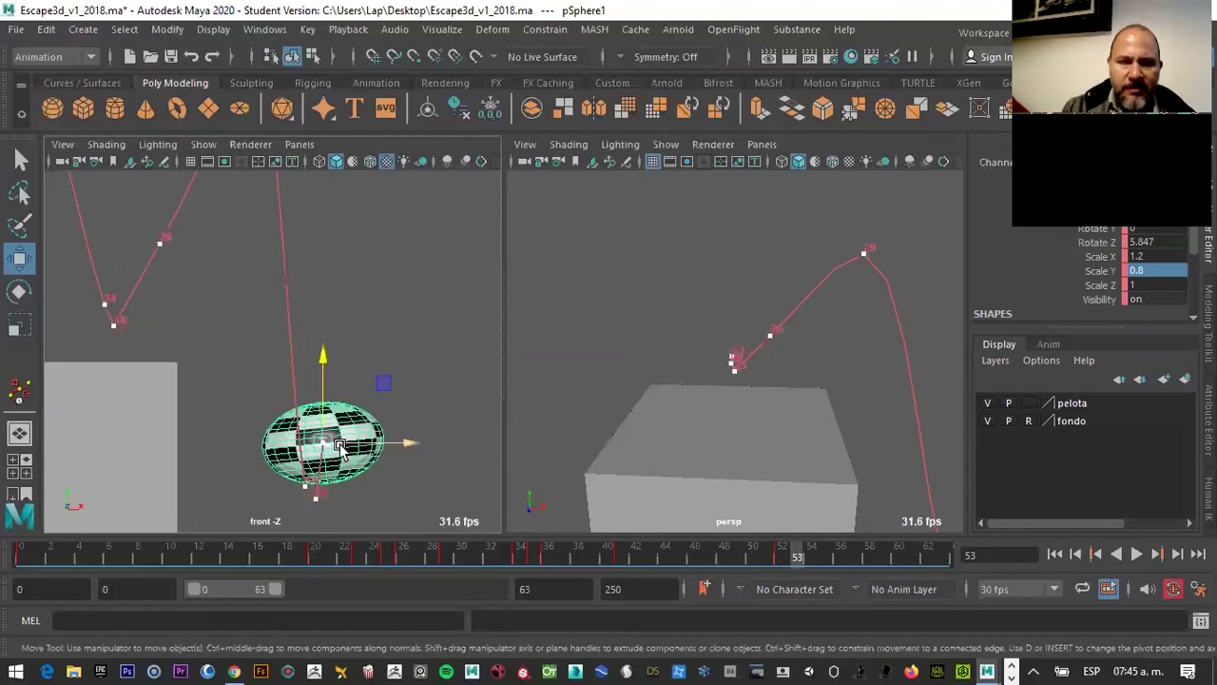
scroll(344, 453, "up", 5)
scroll(257, 480, "down", 3)
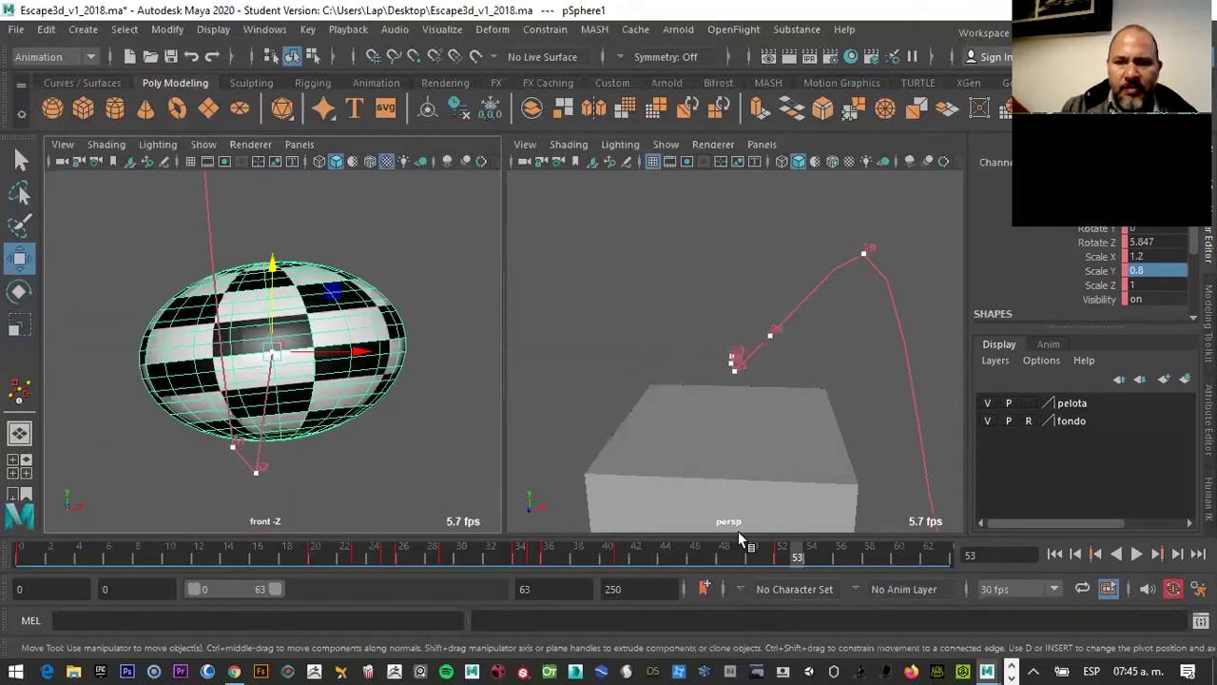
left_click_drag(827, 557, 780, 555)
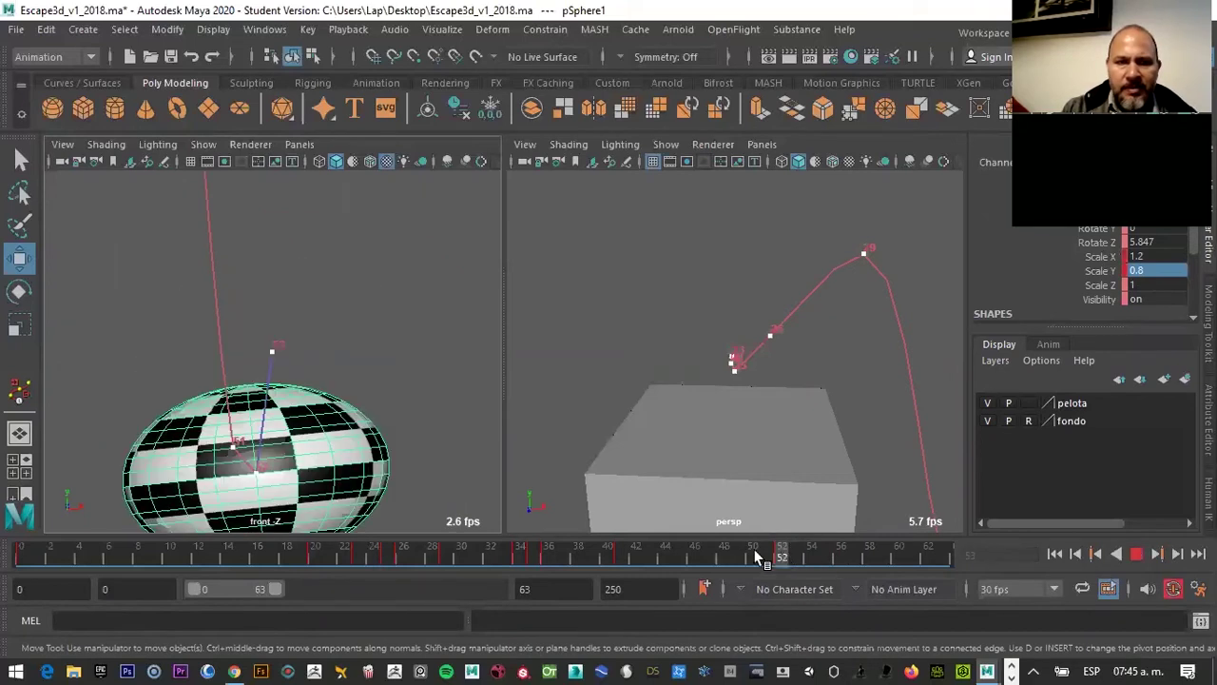
left_click(755, 549)
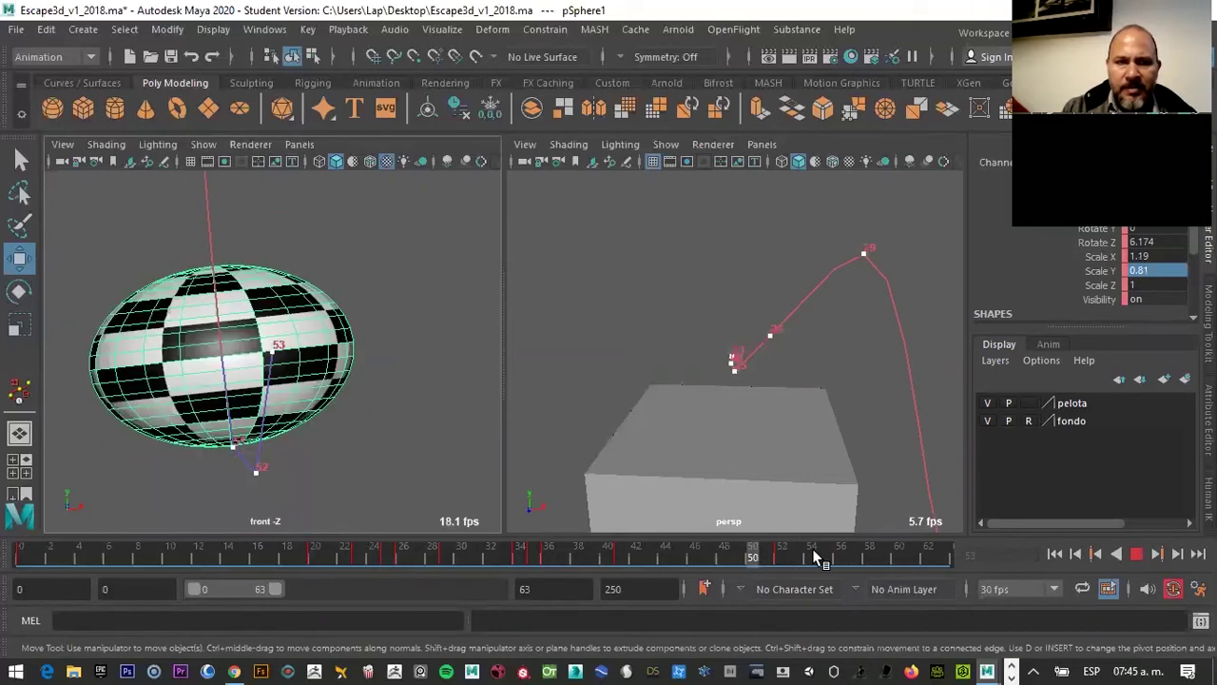
left_click(739, 557)
left_click_drag(780, 565, 705, 555)
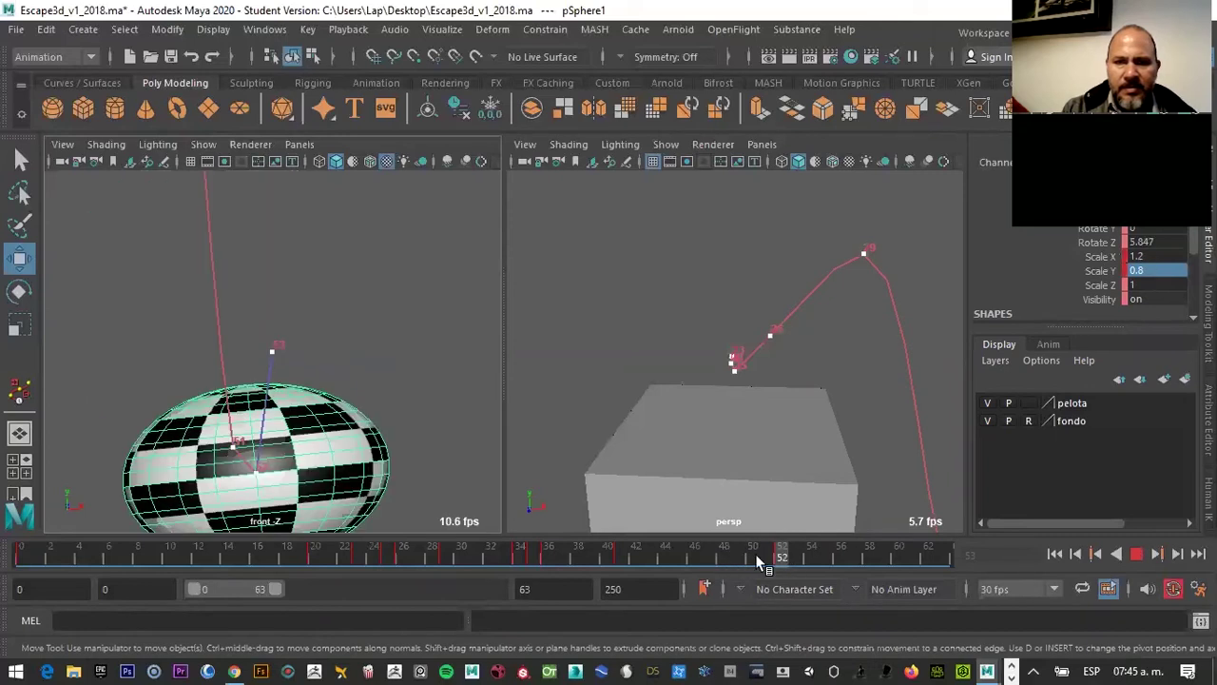
left_click(739, 557)
key("Escape")
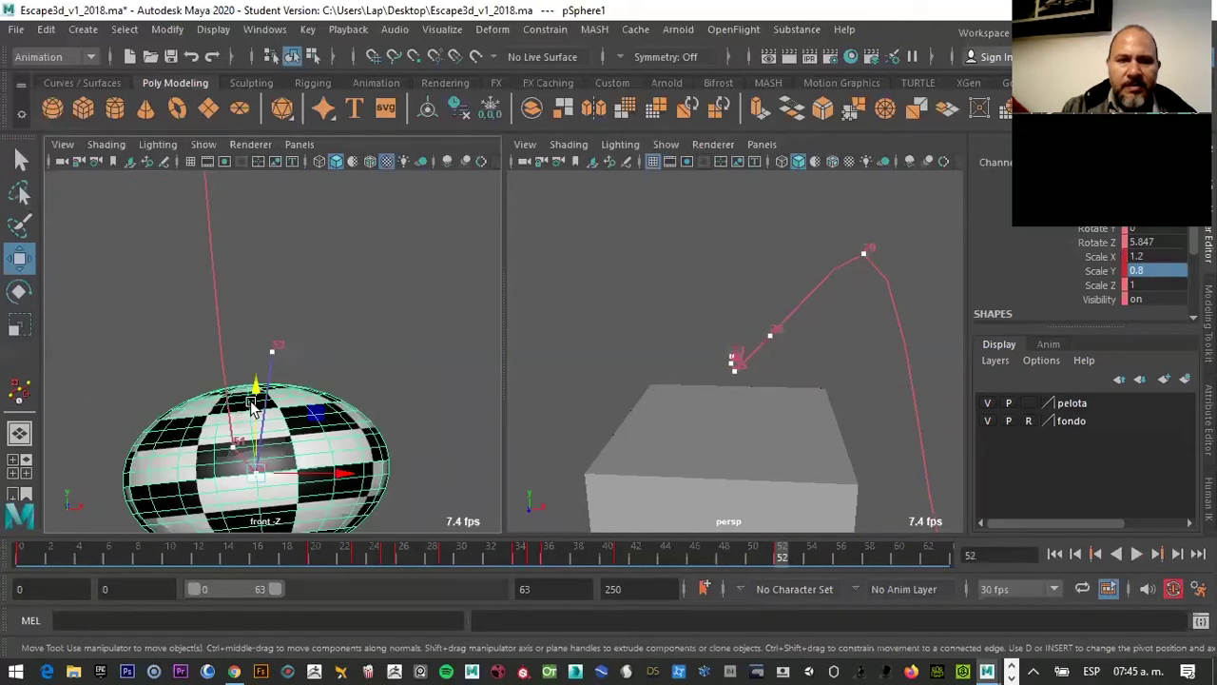
scroll(252, 404, "down", 2)
Open the attribute value options for the ball, dismiss them unchanged, and reselect the ball
key("r")
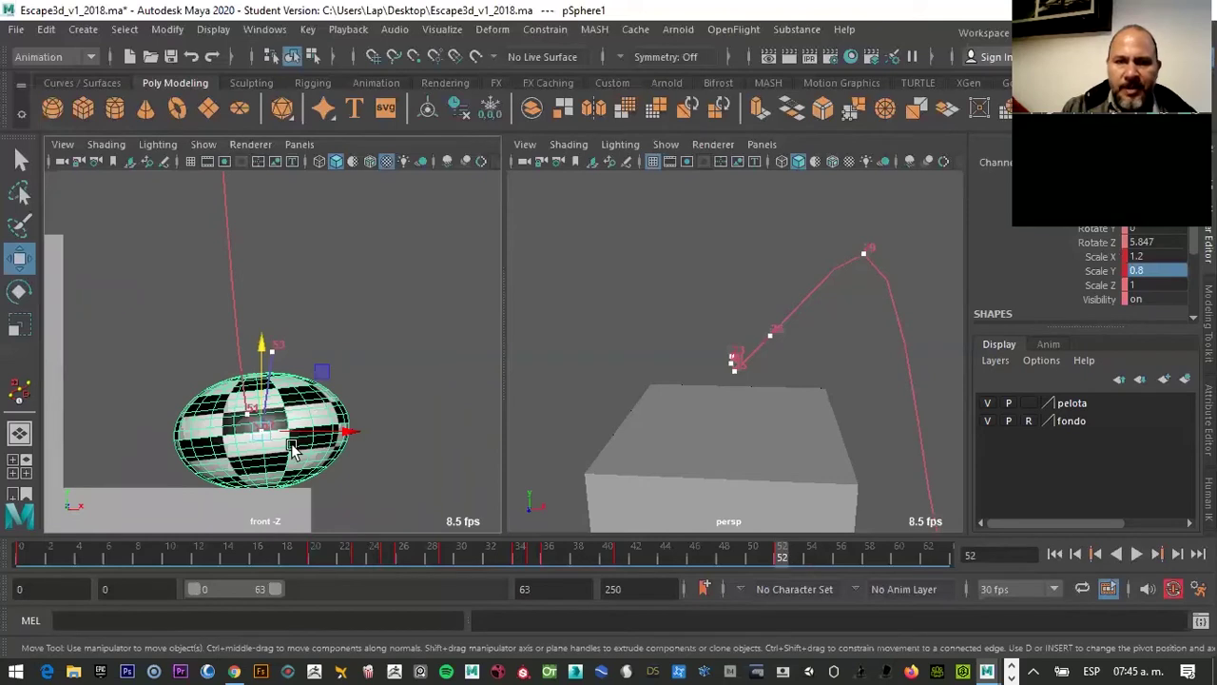
right_click(1107, 270)
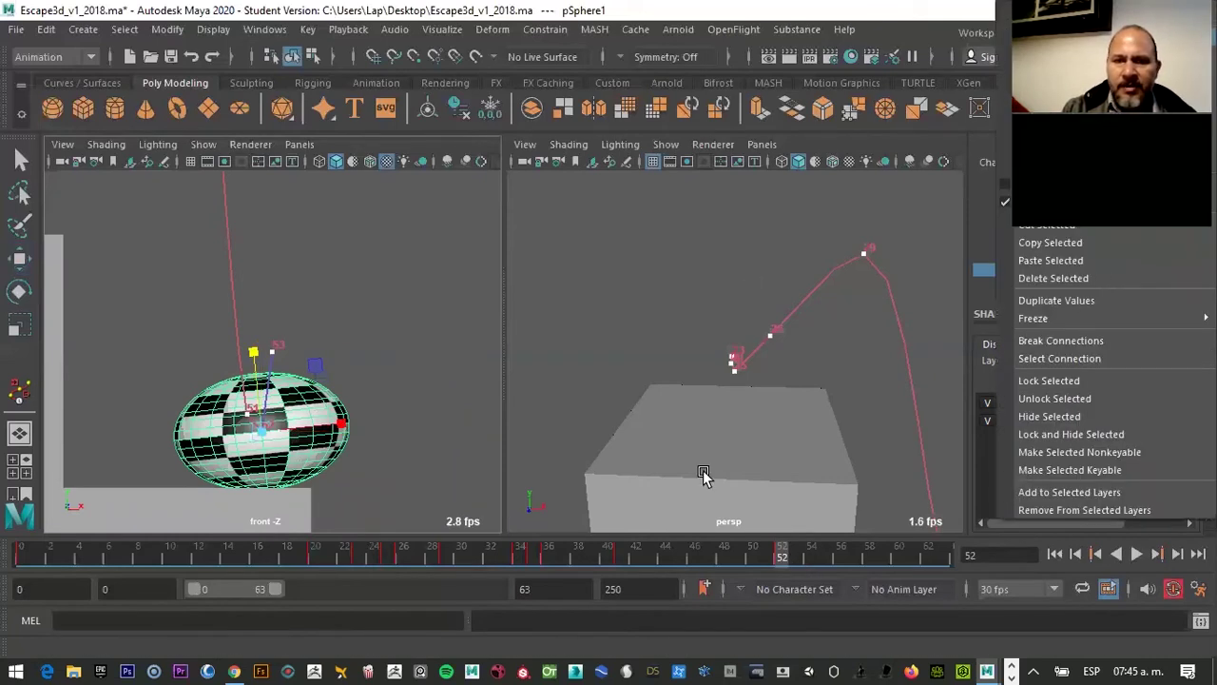
left_click(309, 420)
key("w")
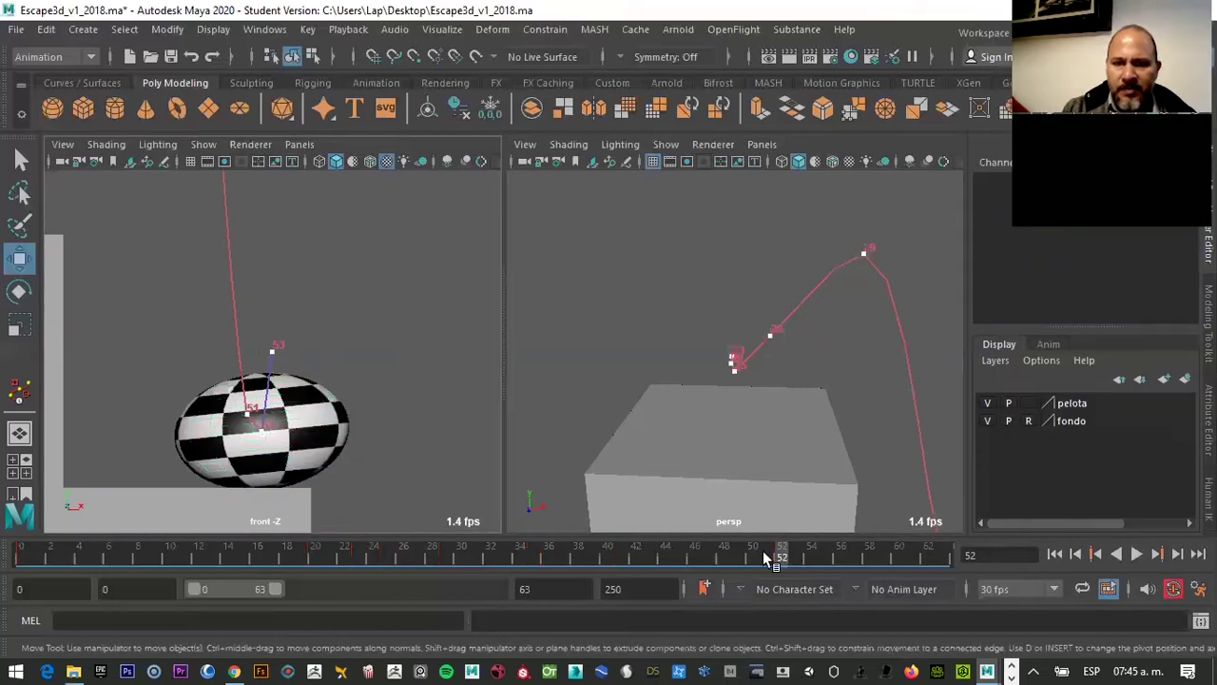
key("ctrl+z")
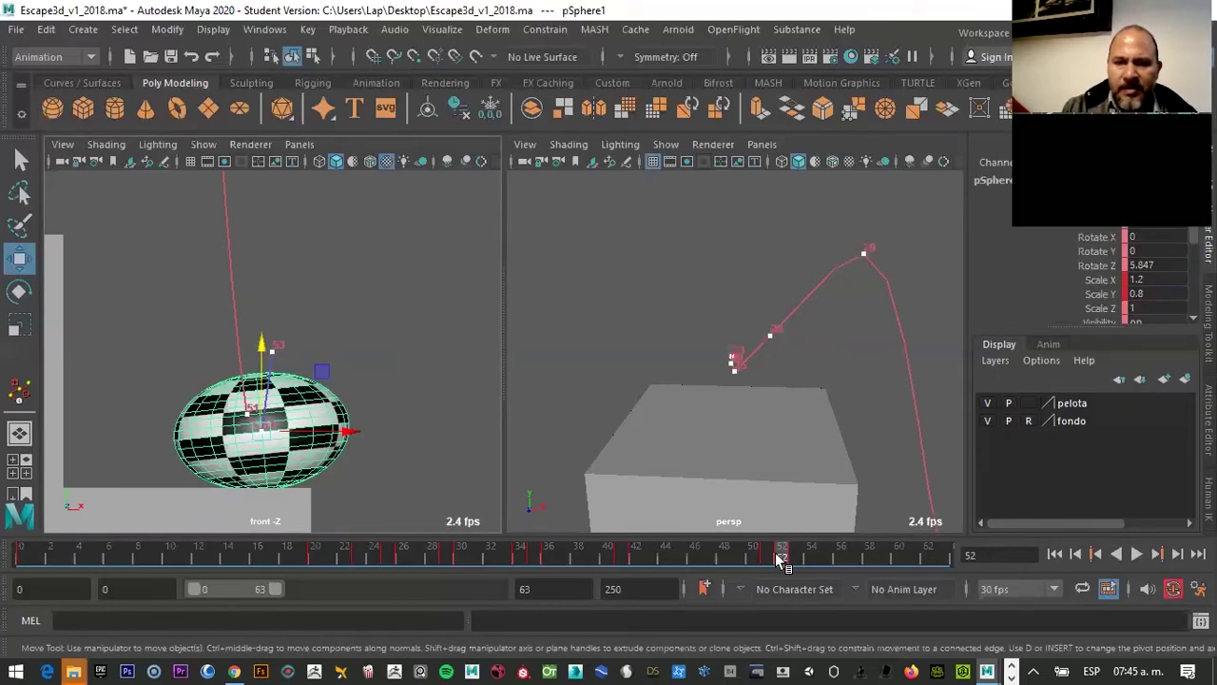
At frame 51, lower the ball slightly and key it, then return to frame 52
left_click(771, 558)
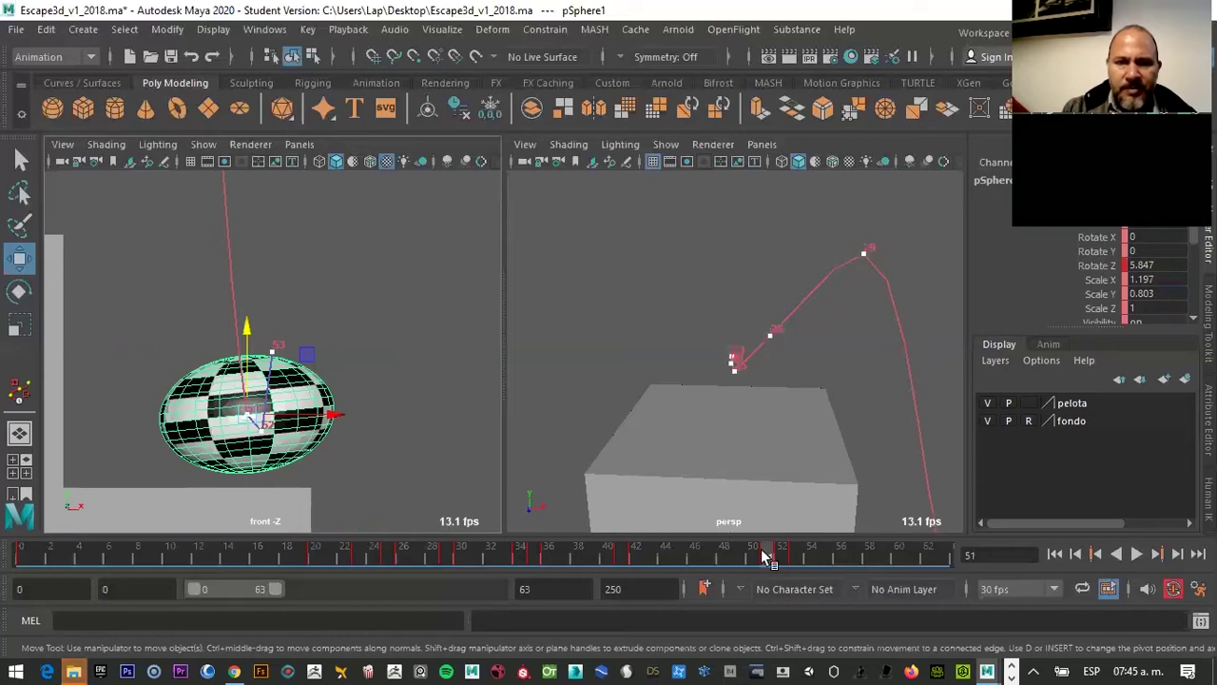
left_click_drag(249, 367, 245, 390)
key("s")
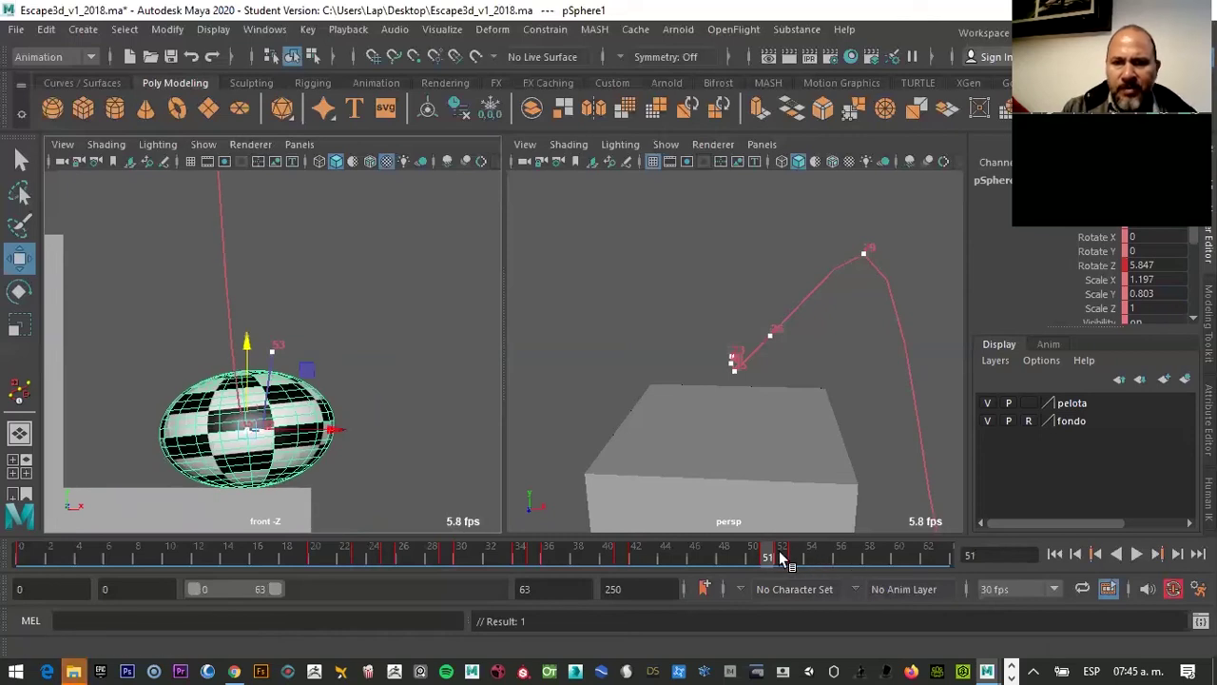
left_click(781, 553)
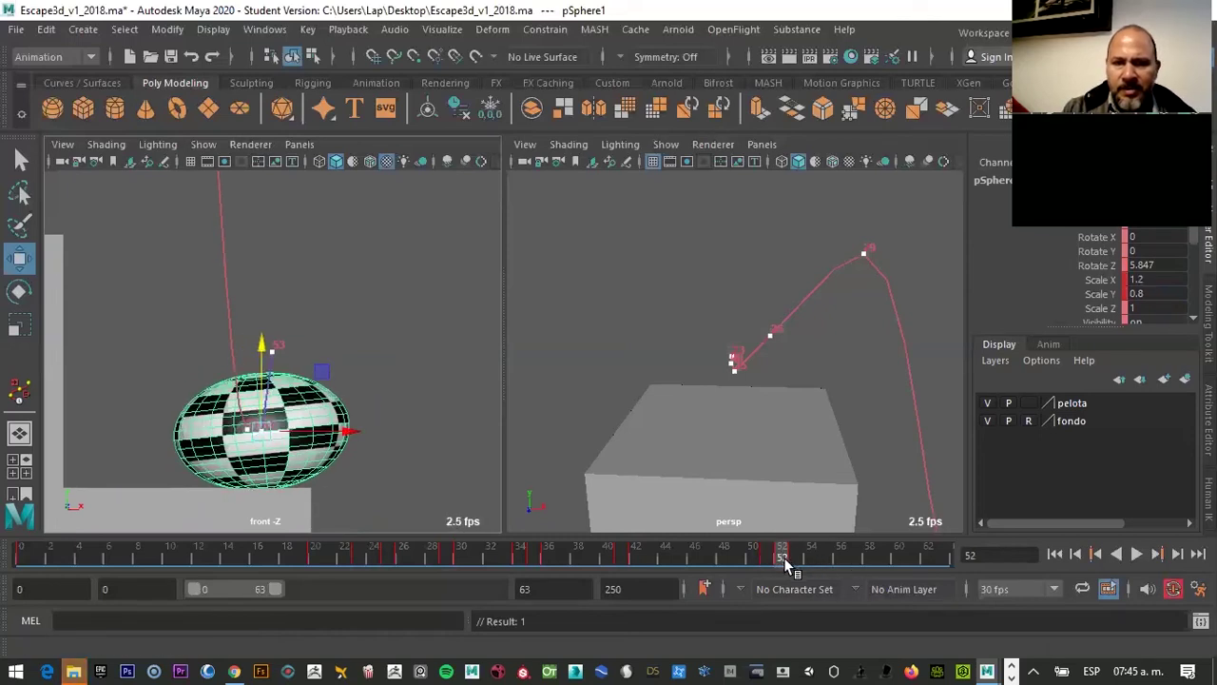
Delete the squash key at frame 52 from the time slider menu
right_click(783, 552)
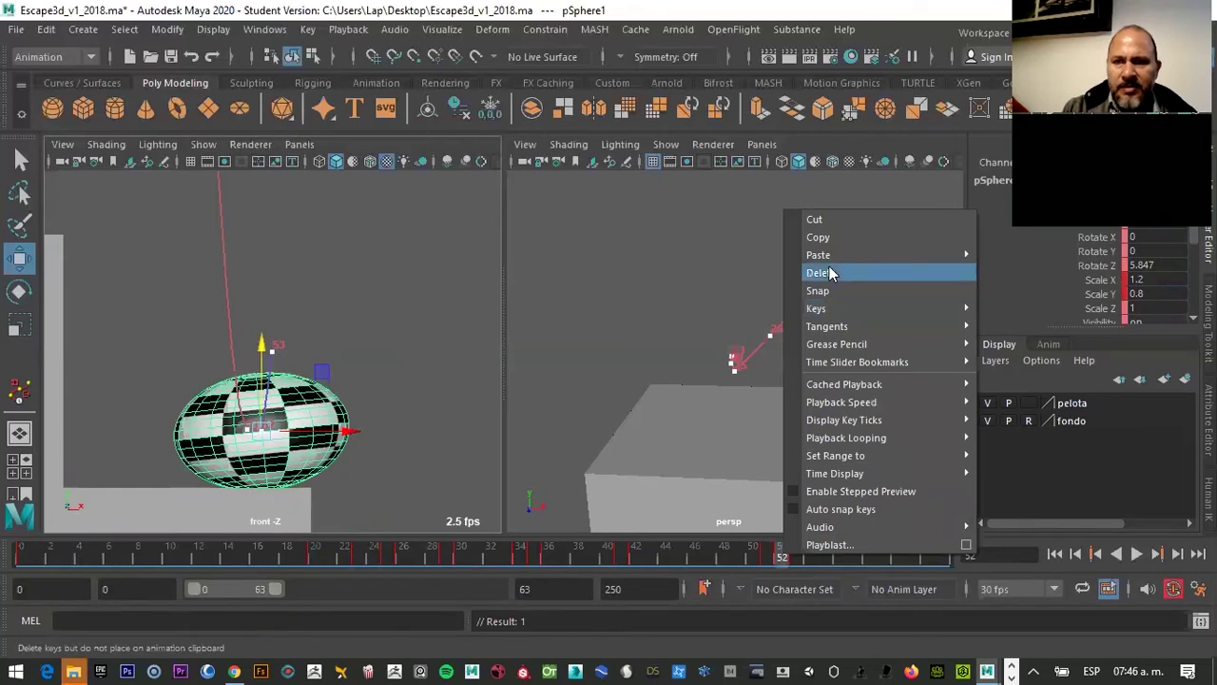
mouse_move(817, 308)
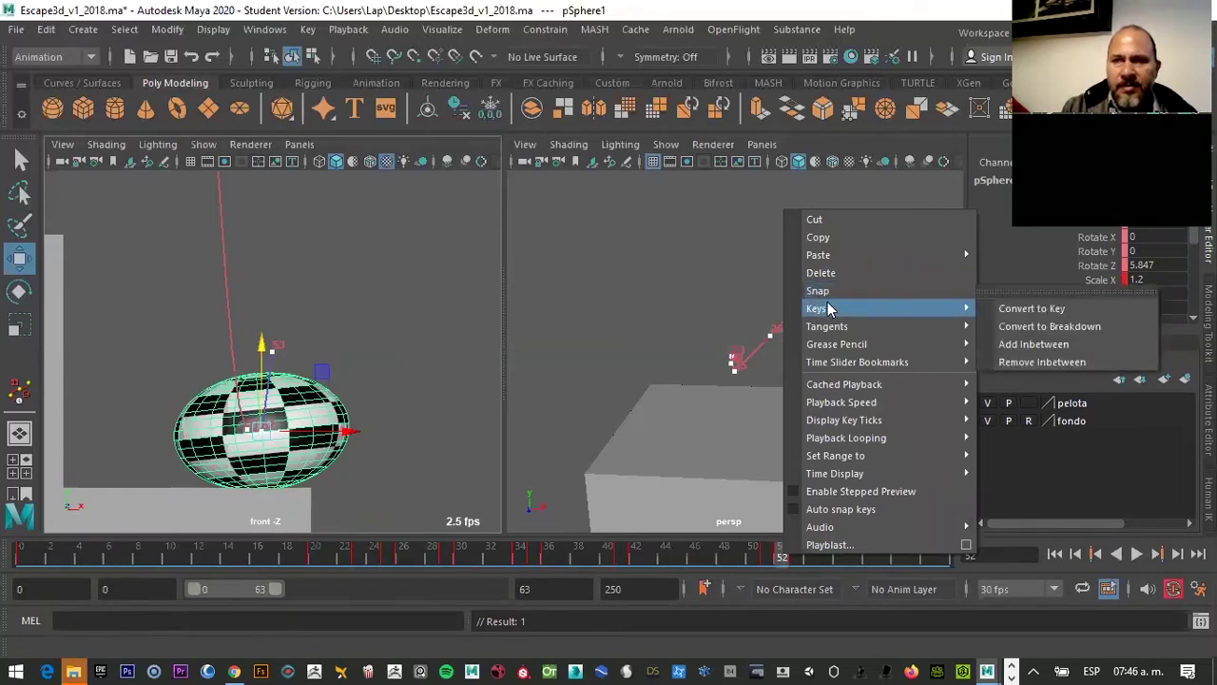
left_click(820, 273)
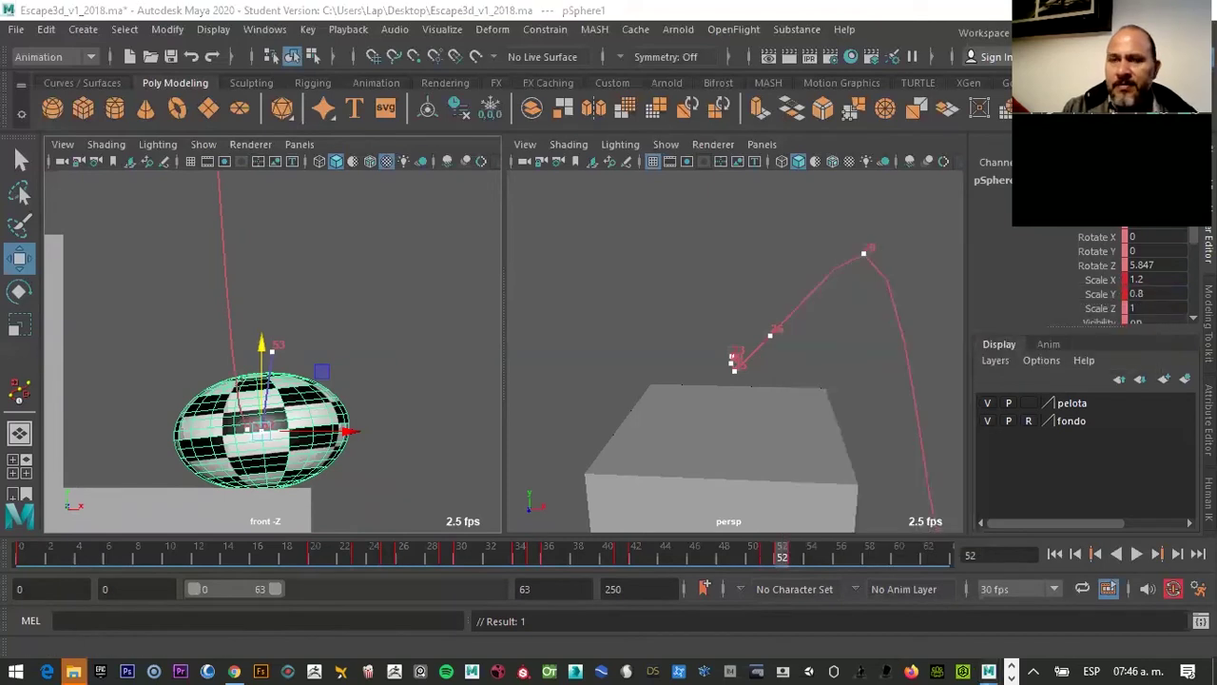
right_click(780, 558)
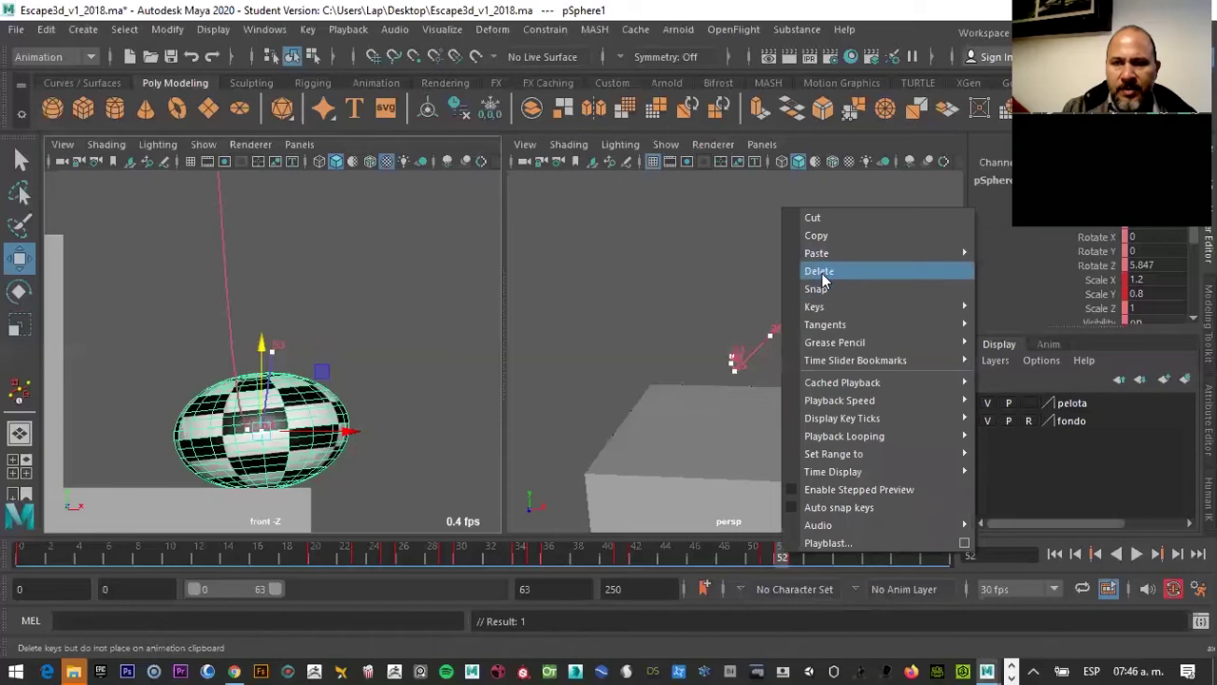
left_click(821, 272)
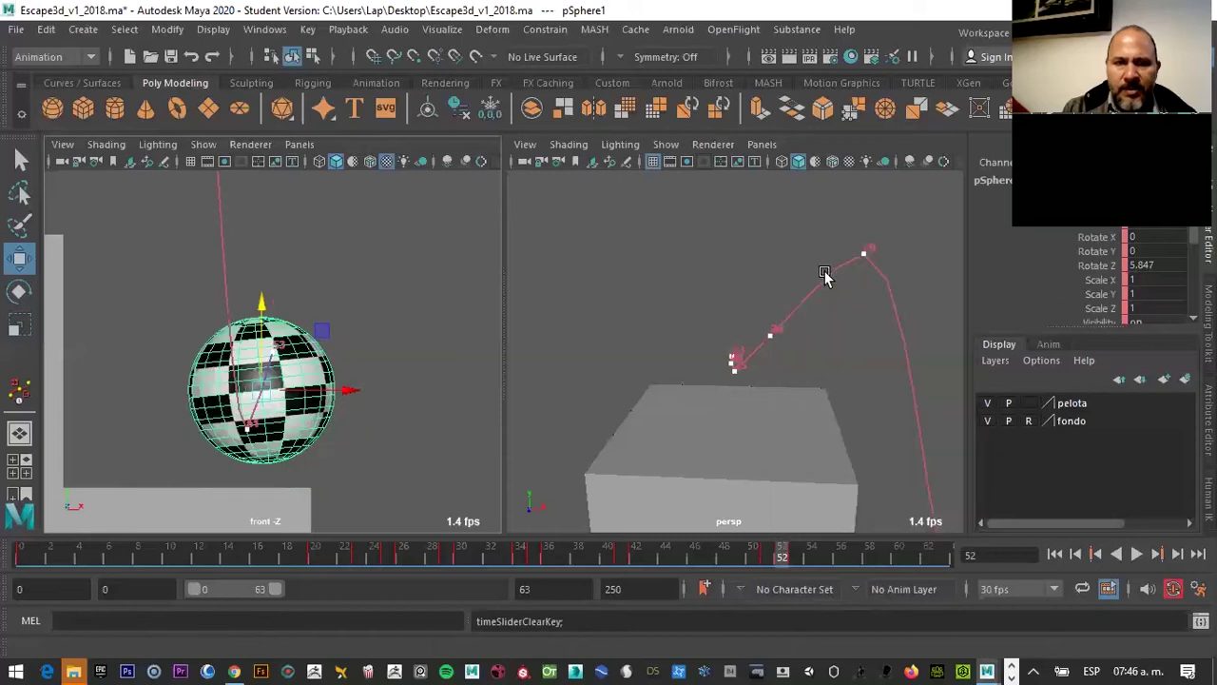
Inspect the key options at frame 53, then check the ball at frame 51 and deselect it
left_click(794, 558)
right_click(793, 558)
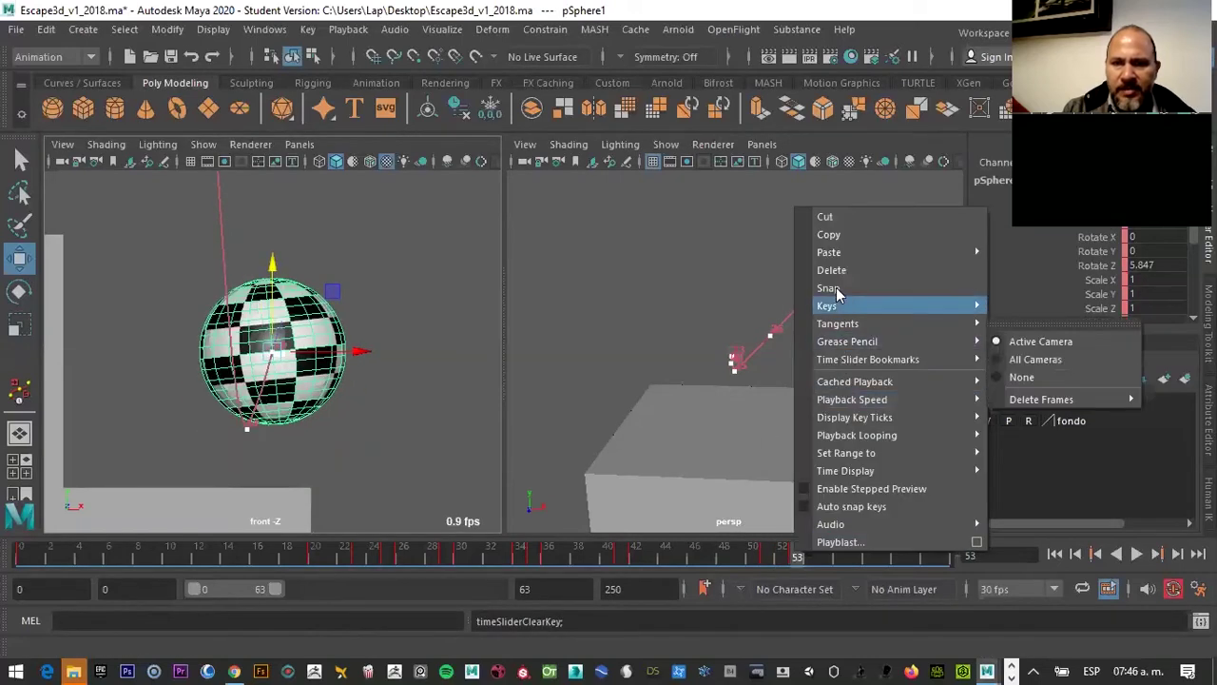
left_click(824, 283)
left_click(768, 558)
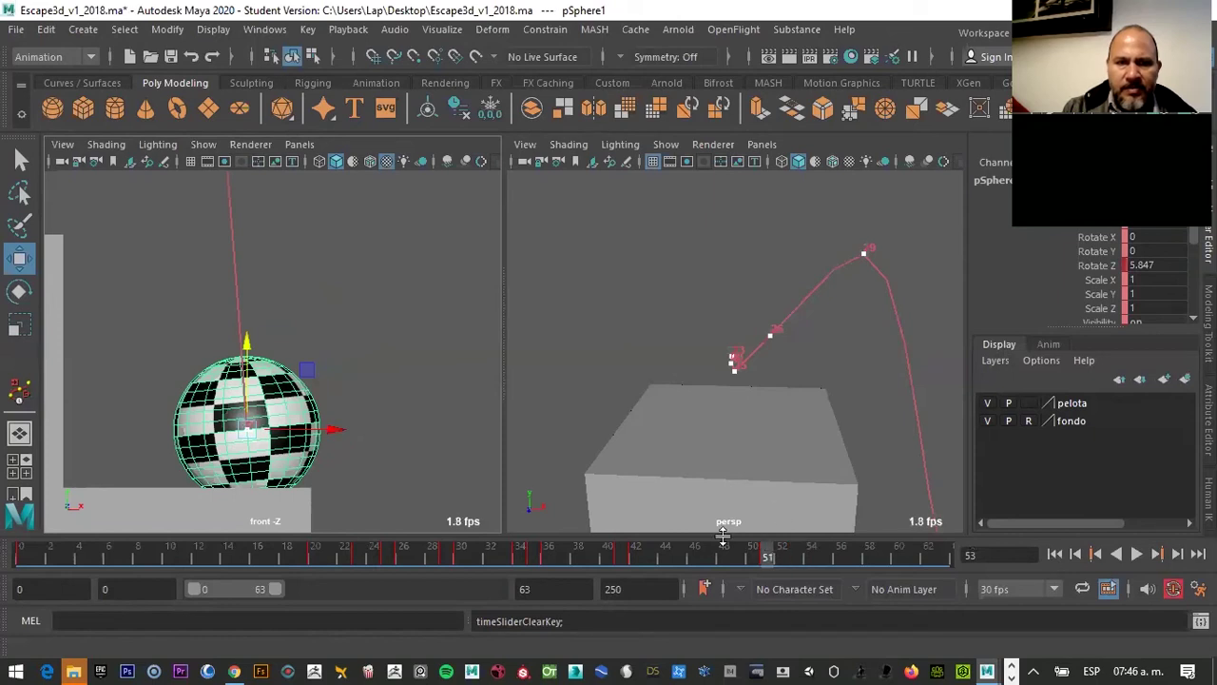
left_click(328, 378)
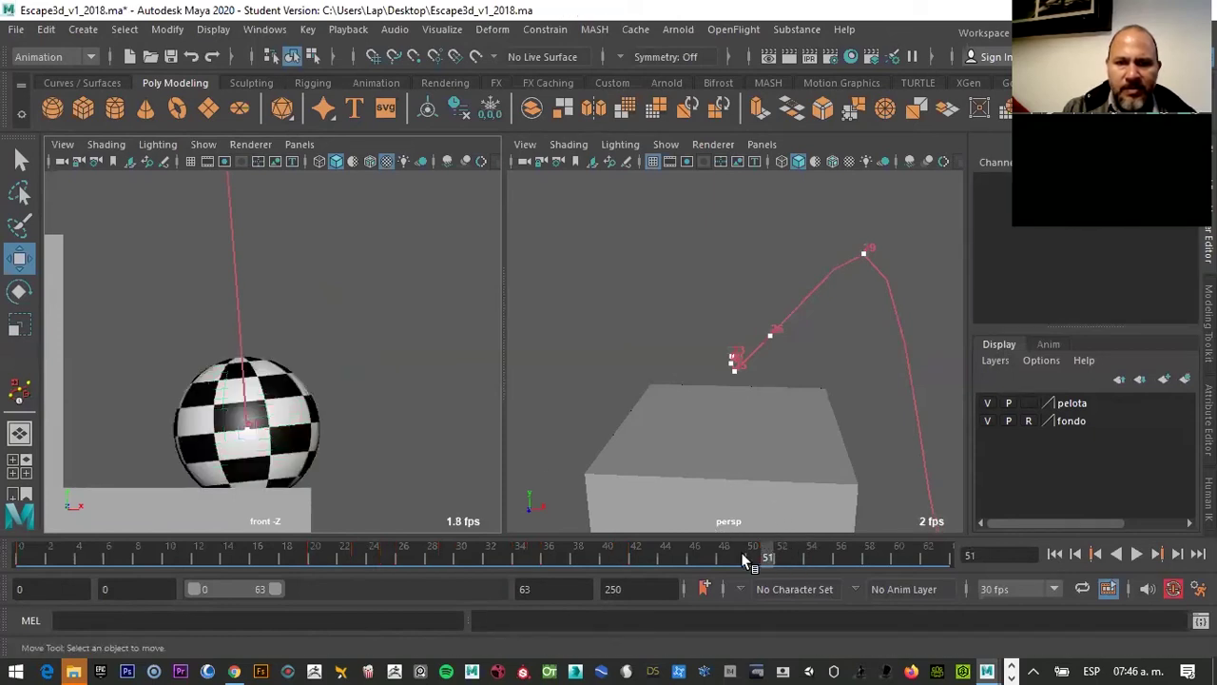
Raise the checkered ball slightly at frame 51 and key it
left_click_drag(743, 561, 752, 559)
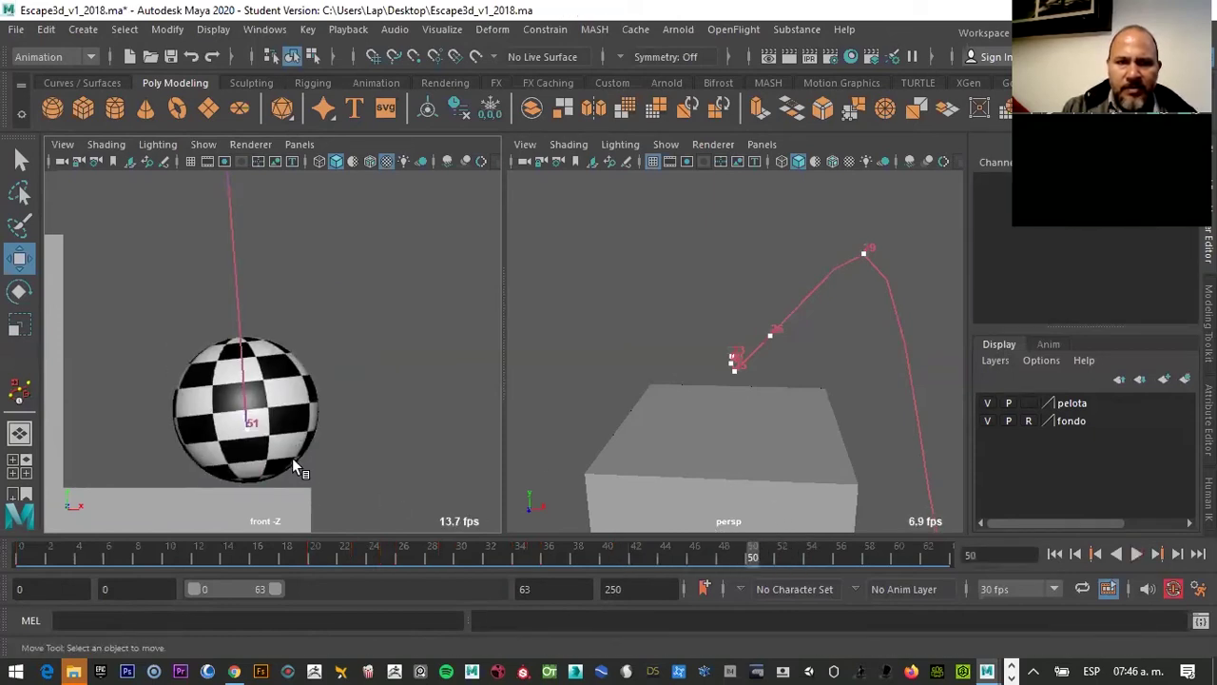
left_click(292, 461)
left_click(770, 558)
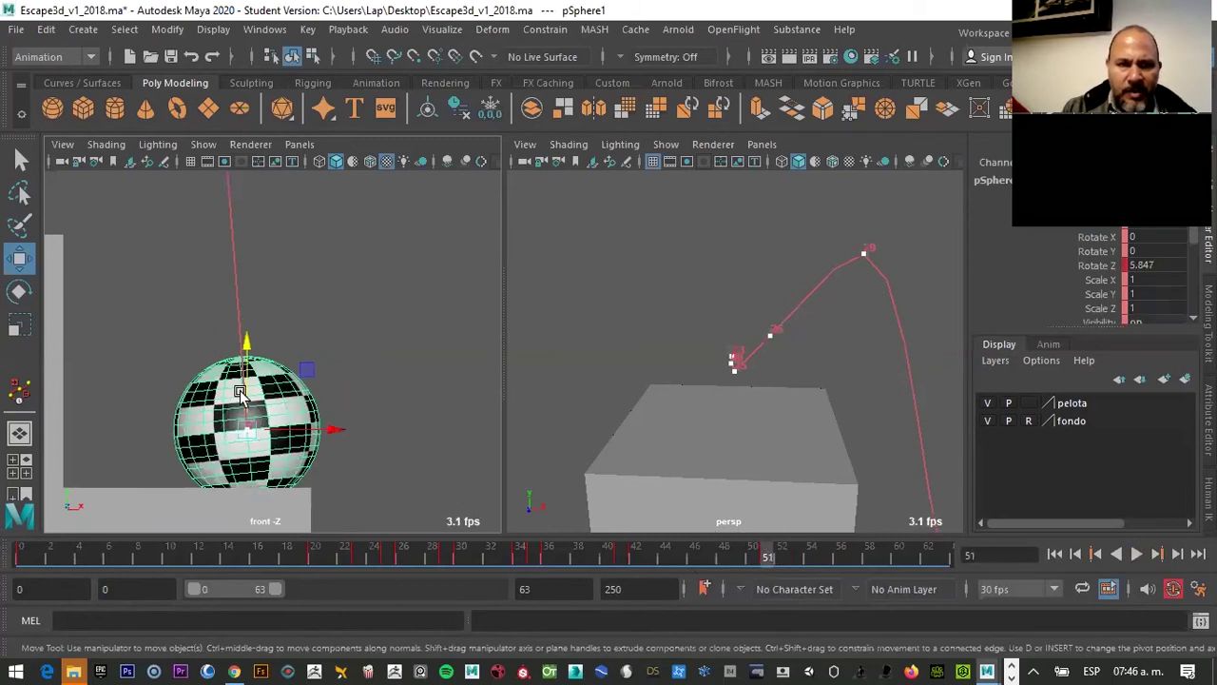
left_click_drag(252, 382, 252, 365)
key("s")
At frame 52, try Scale X 0, undo it back to 1, then play back the bounce
left_click(781, 550)
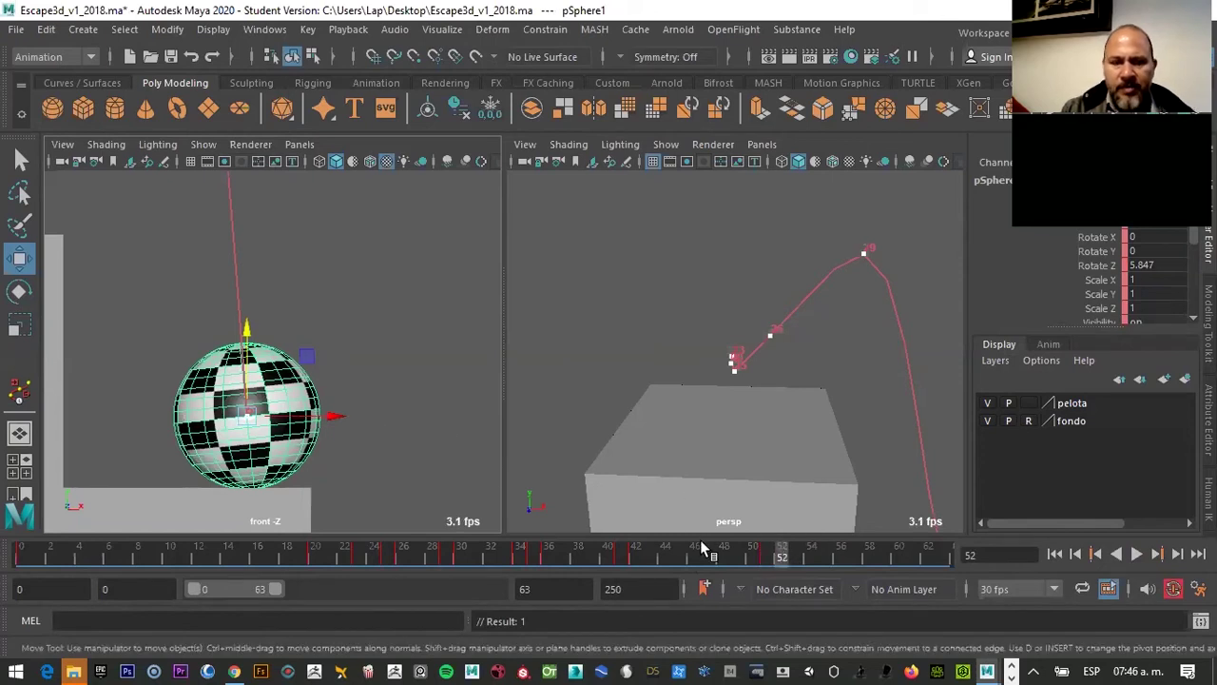
key("r")
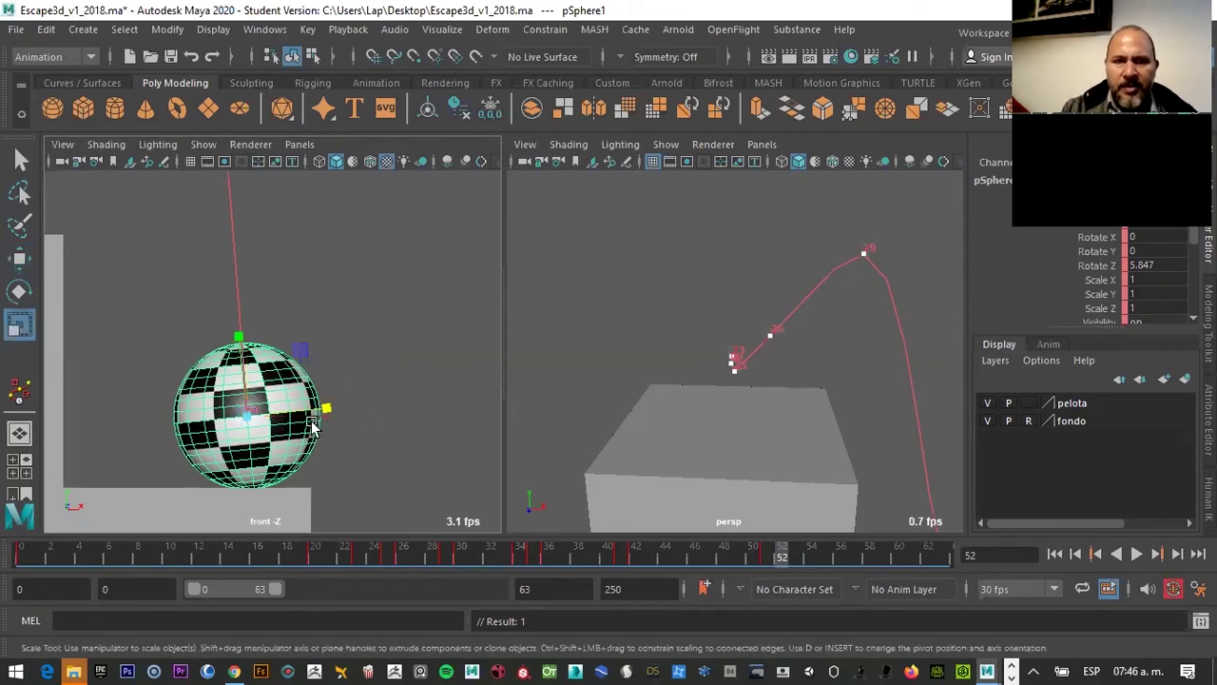
left_click(1111, 238)
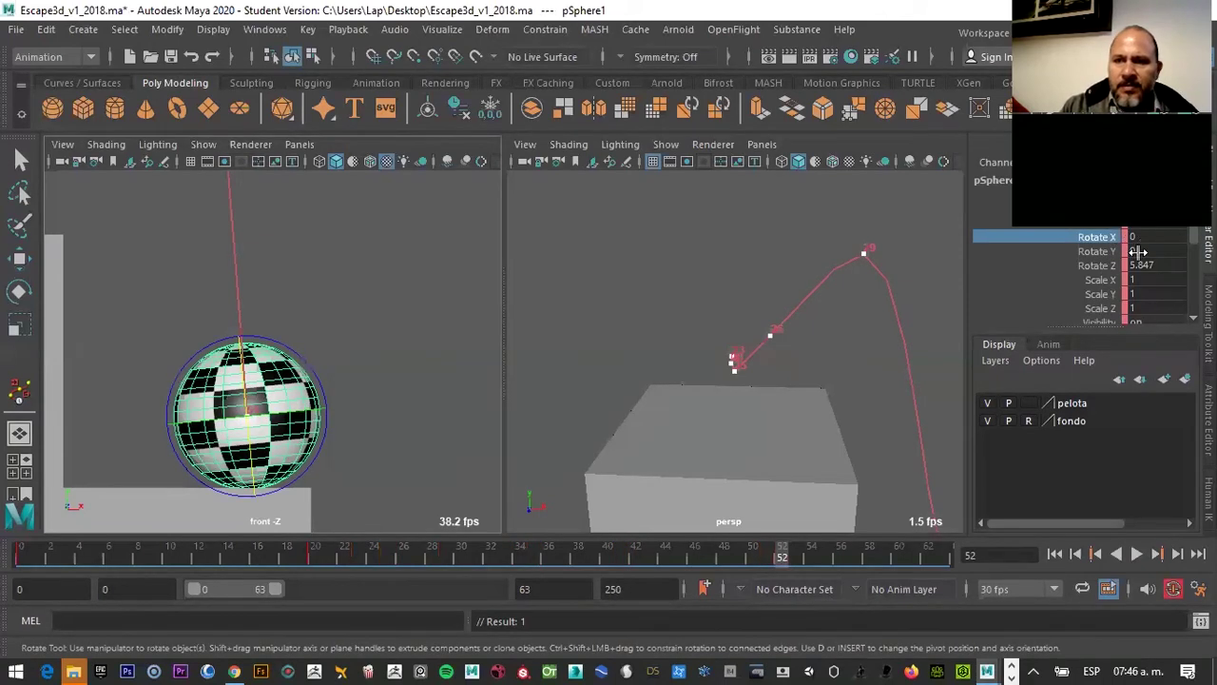
left_click(1106, 280)
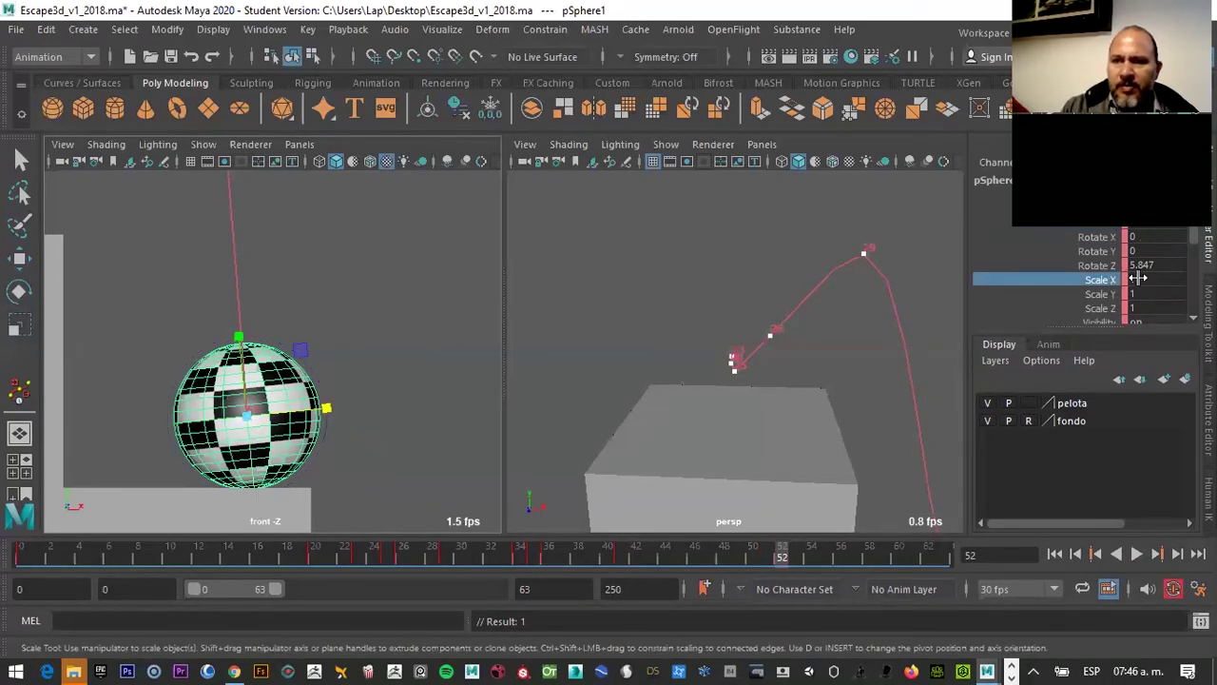
type("0")
key("Return")
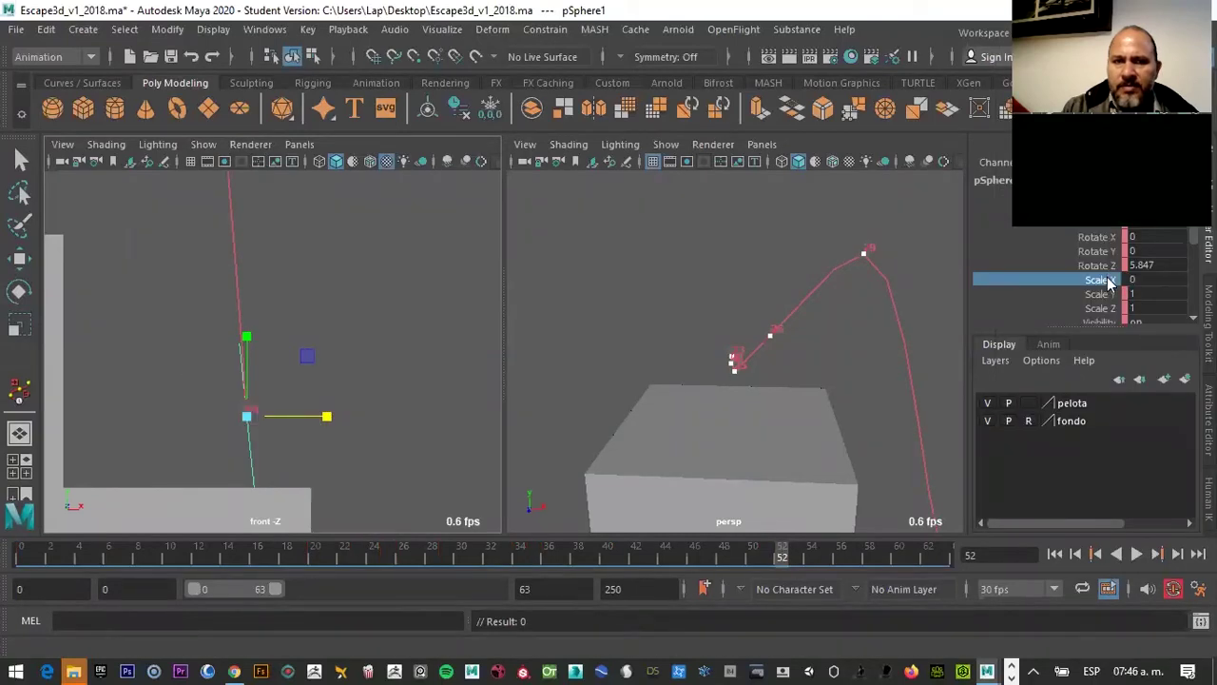
key("ctrl+z")
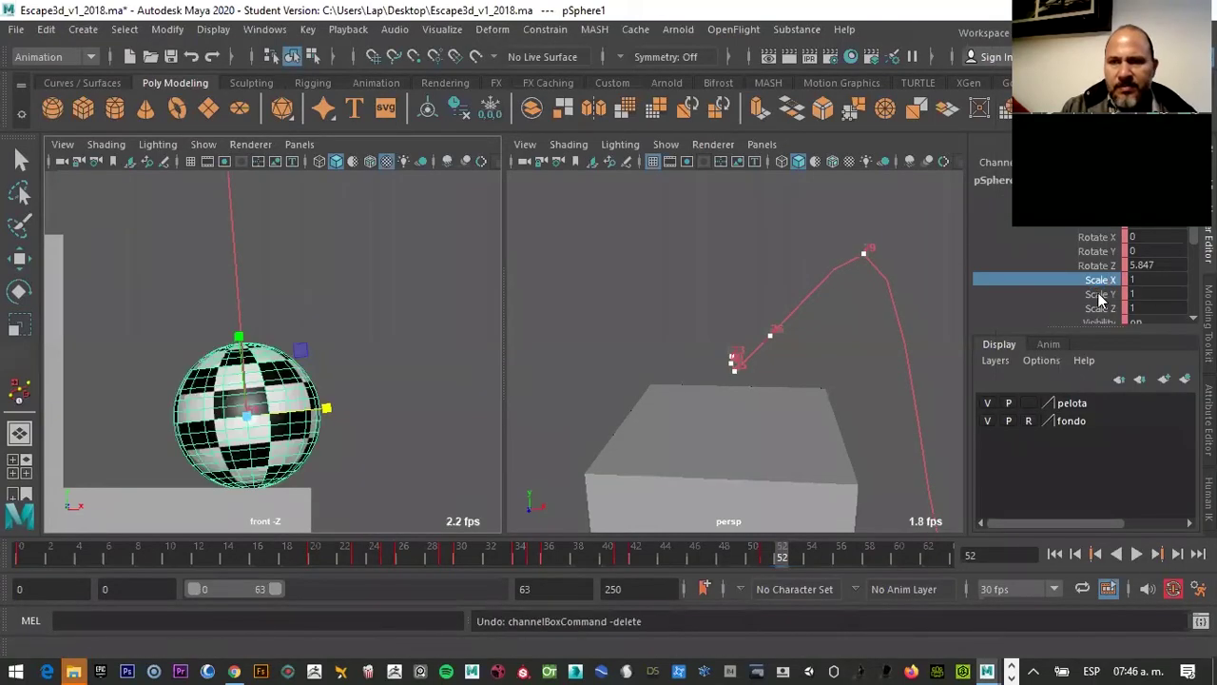
right_click(1110, 280)
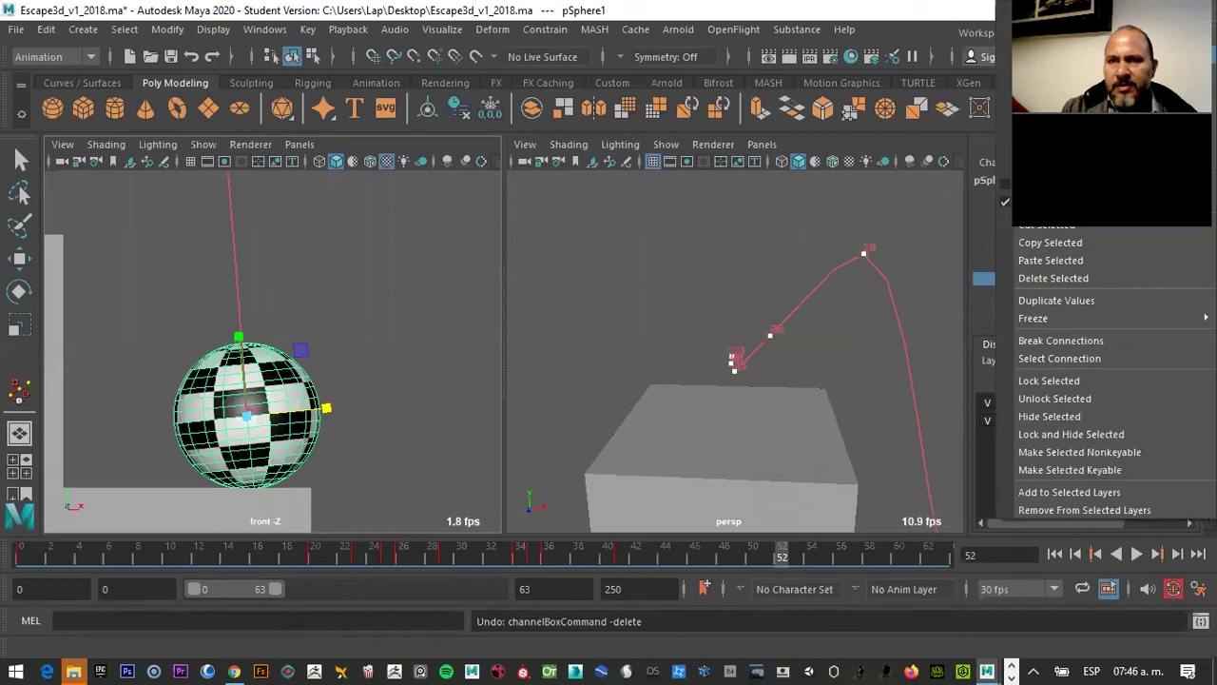
left_click(1053, 277)
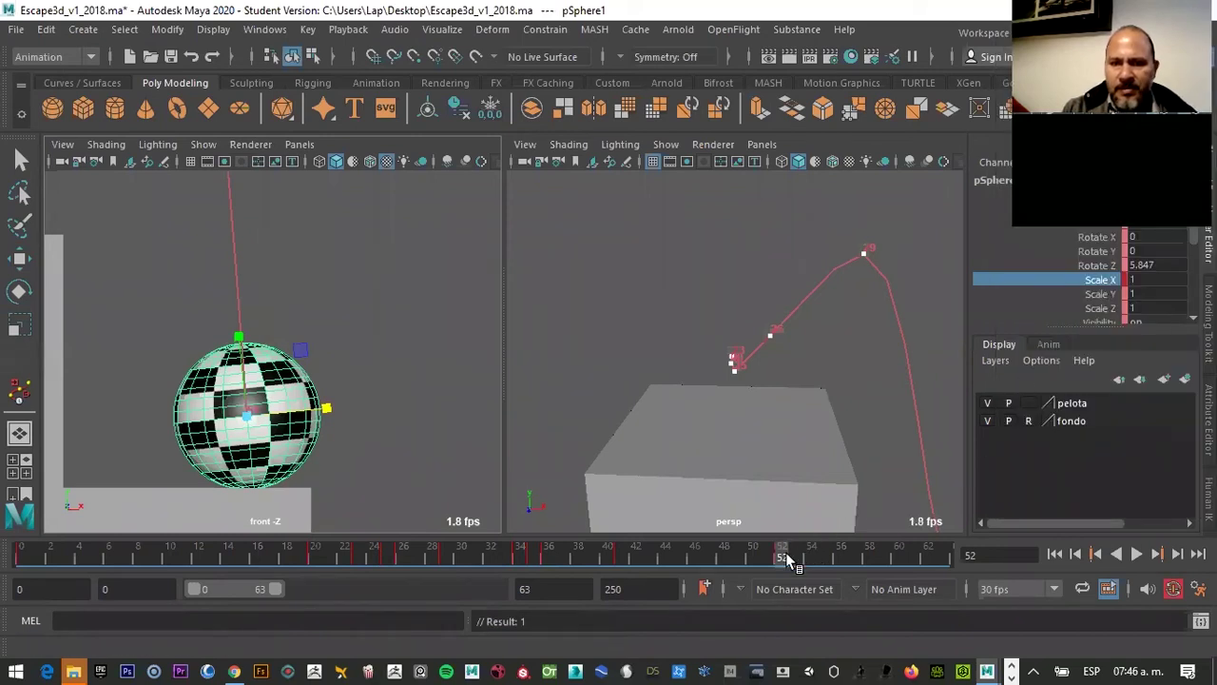
key("alt+v")
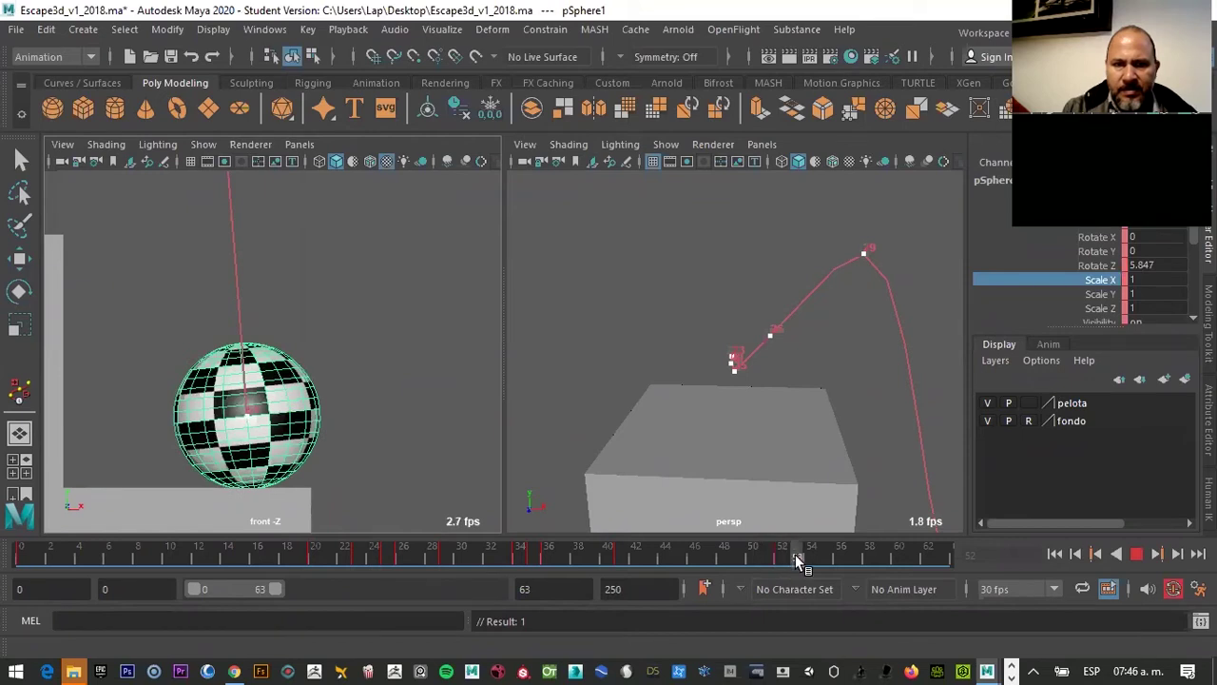
At frame 53, stretch the ball wider along X and key the scale
left_click(796, 562)
right_click(1103, 278)
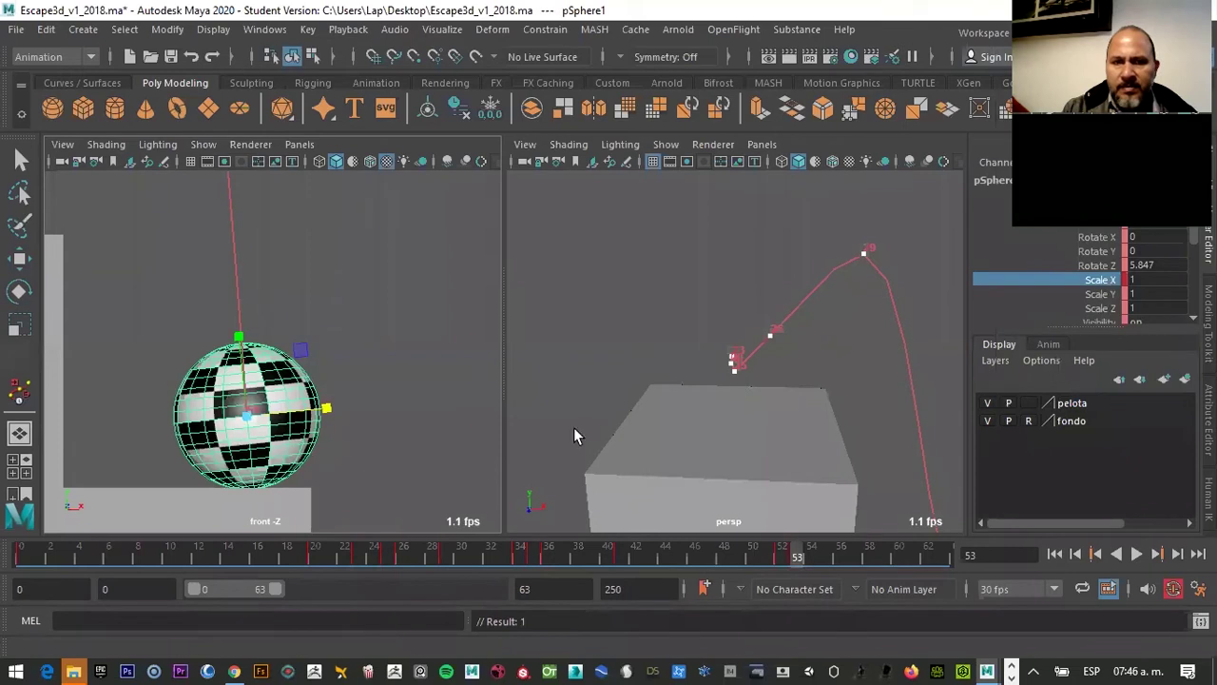
left_click_drag(324, 406, 345, 403)
key("s")
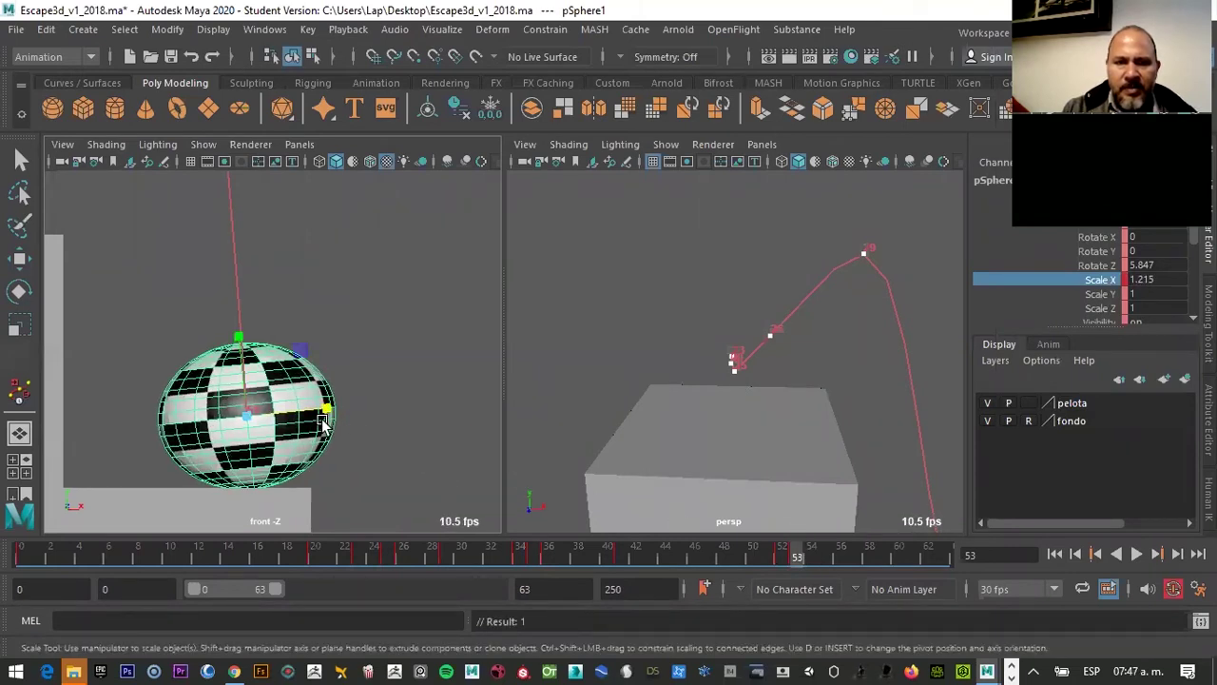
middle_click_drag(761, 549, 829, 563)
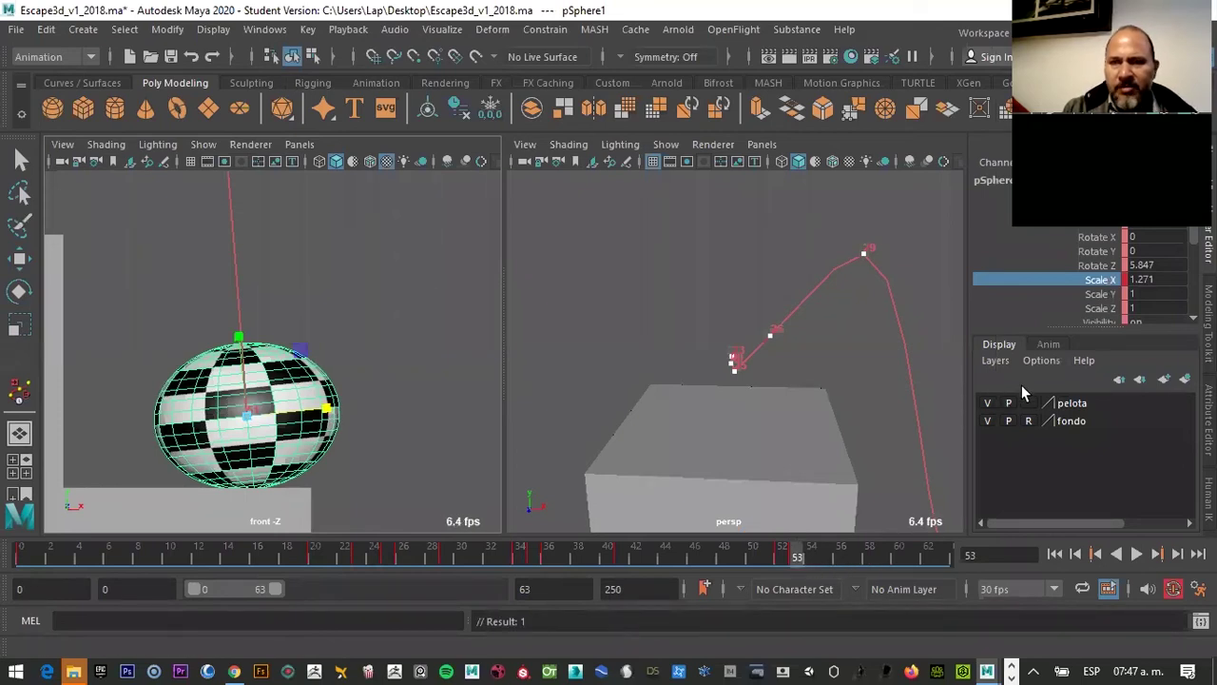
Set the ball's Scale X to 1.2 and Scale Y to 0.8 in the Channel Box
double_click(1148, 278)
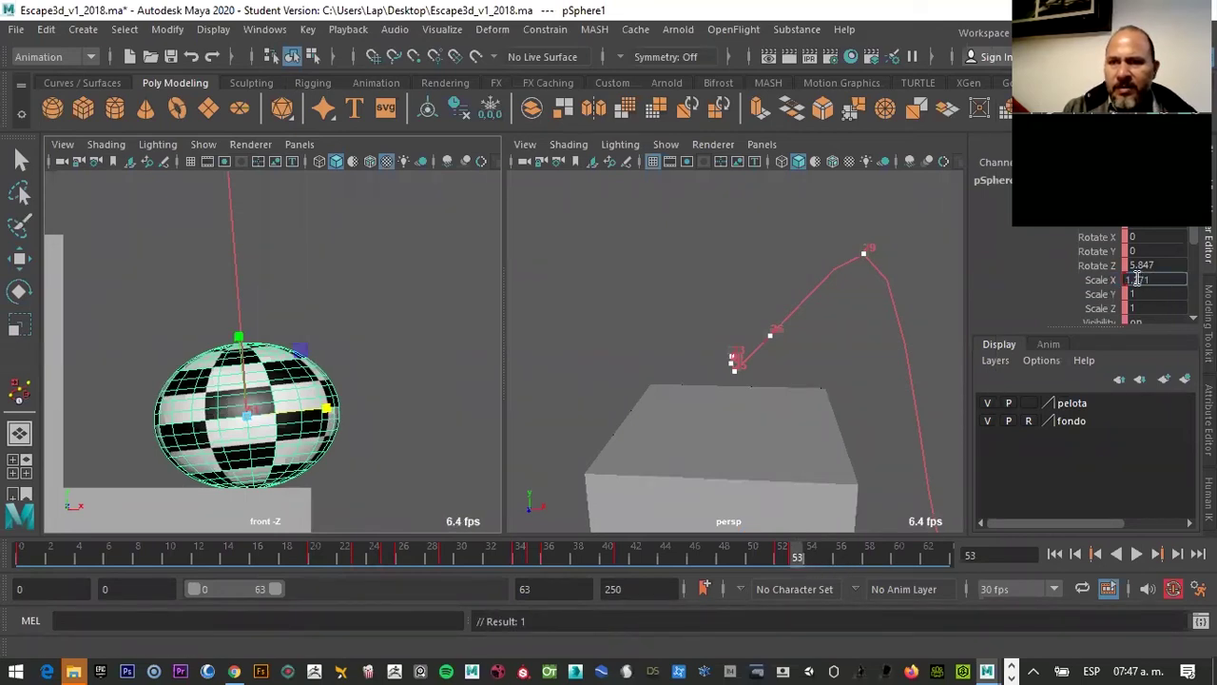
type("1.2")
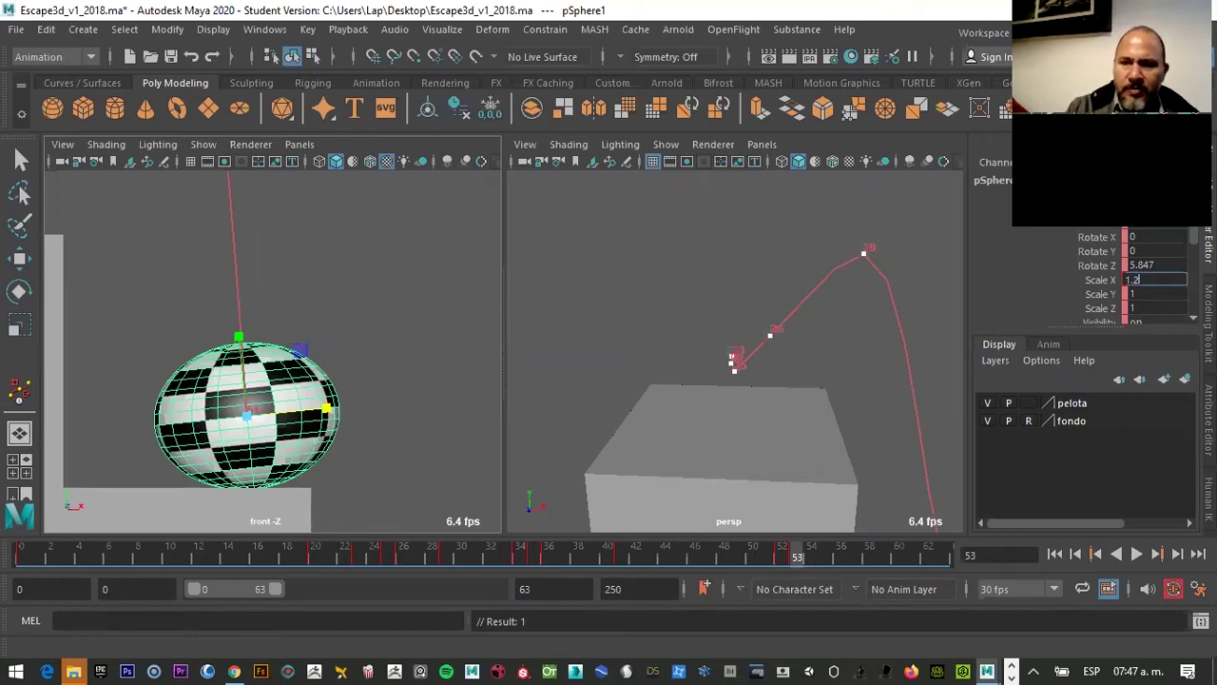
key("Return")
double_click(1145, 295)
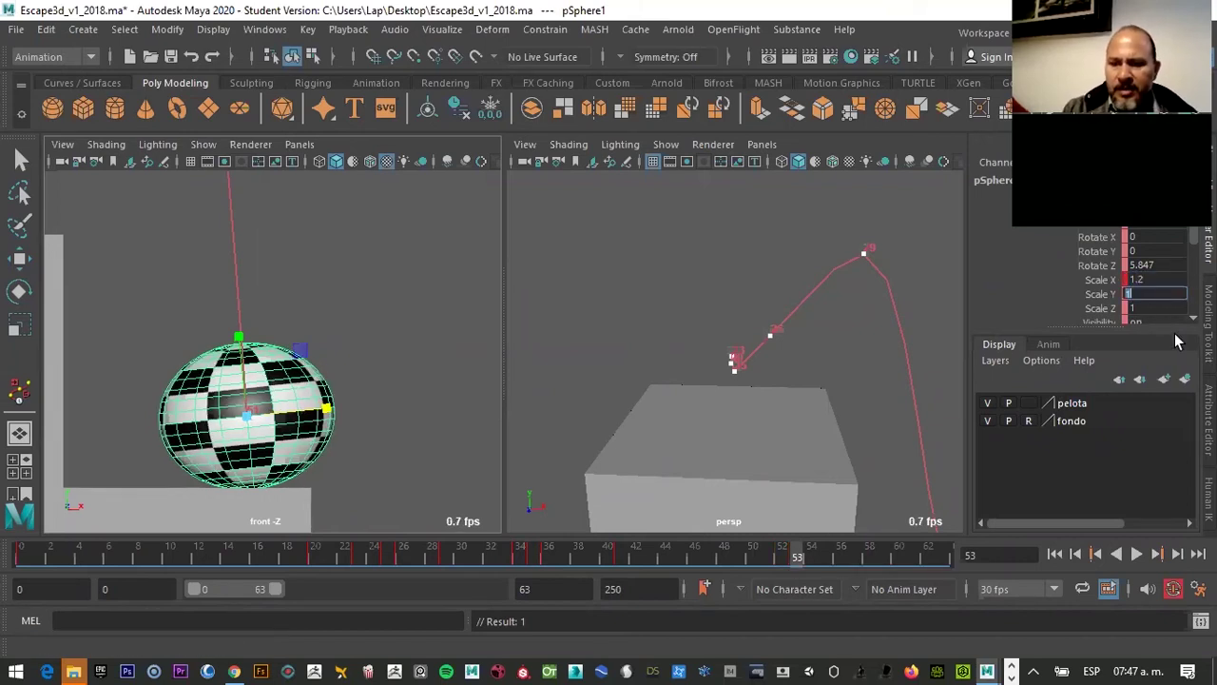
type("0.8")
key("Return")
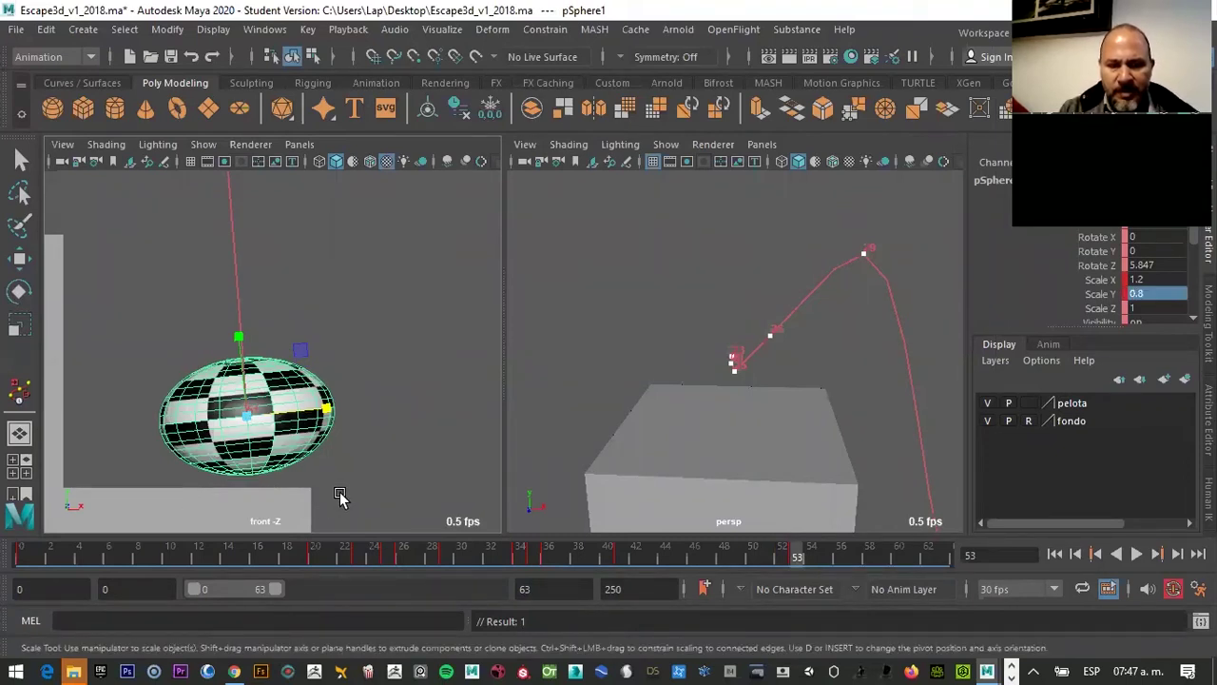
Lower the squashed ball onto the step and key the pose at frame 53
key("w")
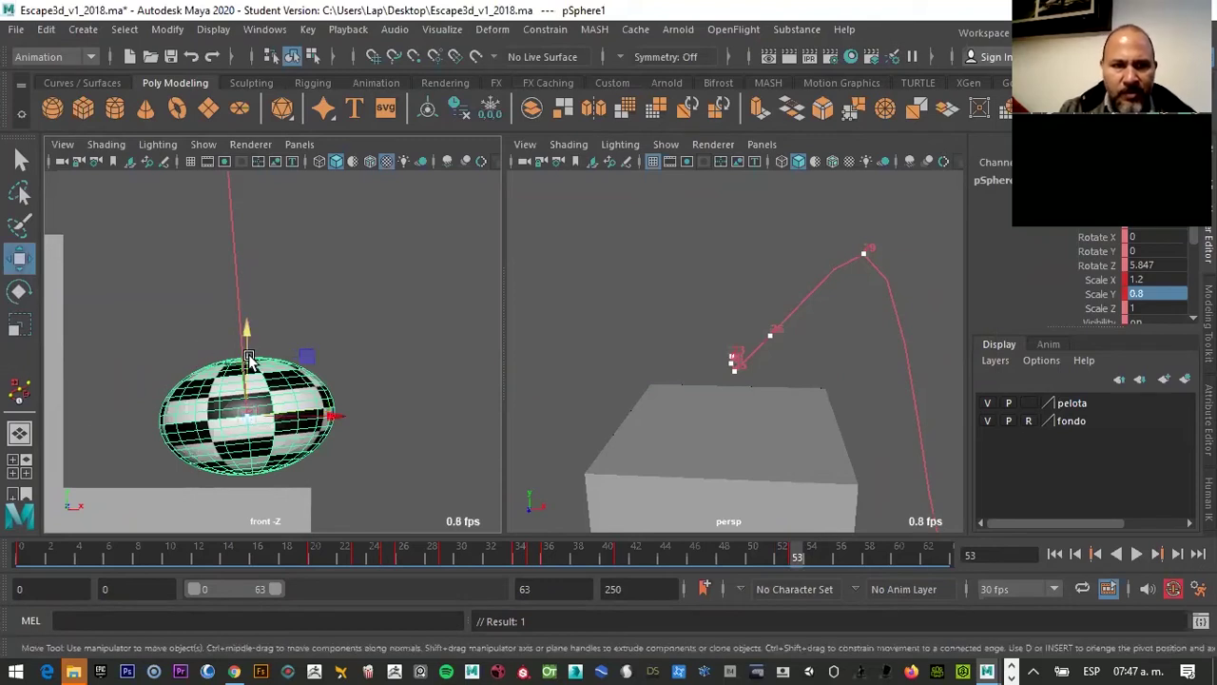
left_click_drag(246, 359, 245, 375)
key("s")
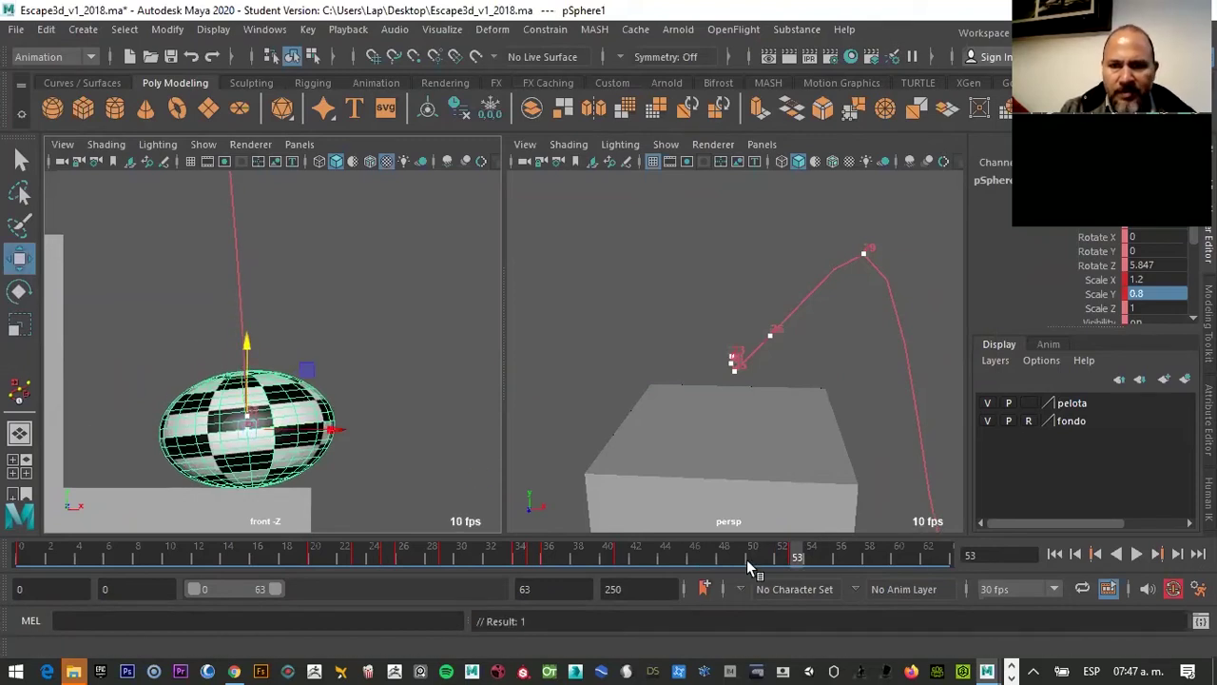
Play back the landing from frame 52 through 54 to review the squash
left_click(779, 556)
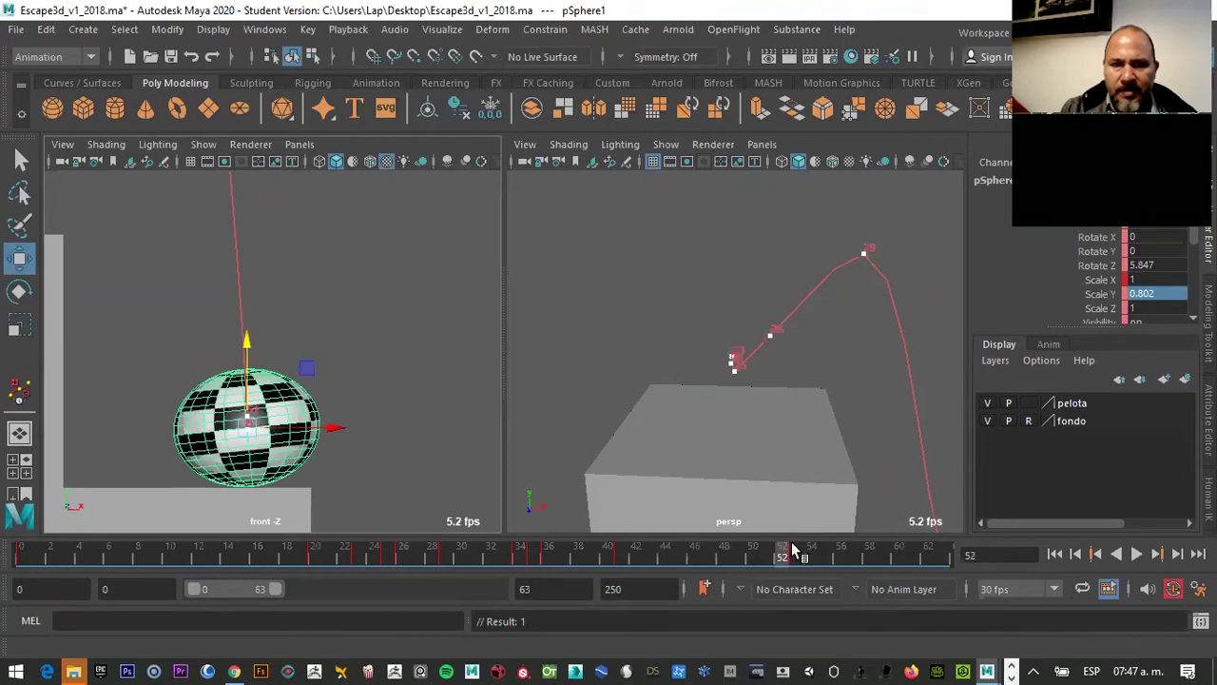
key("alt+v")
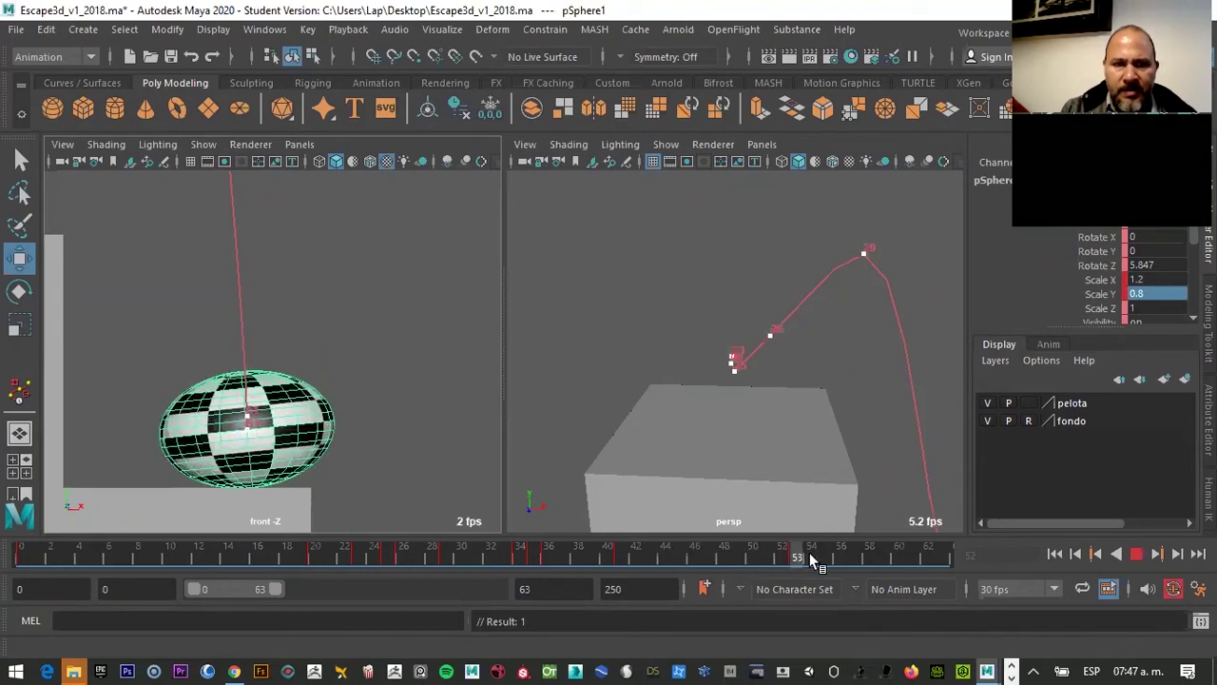
key("alt+v")
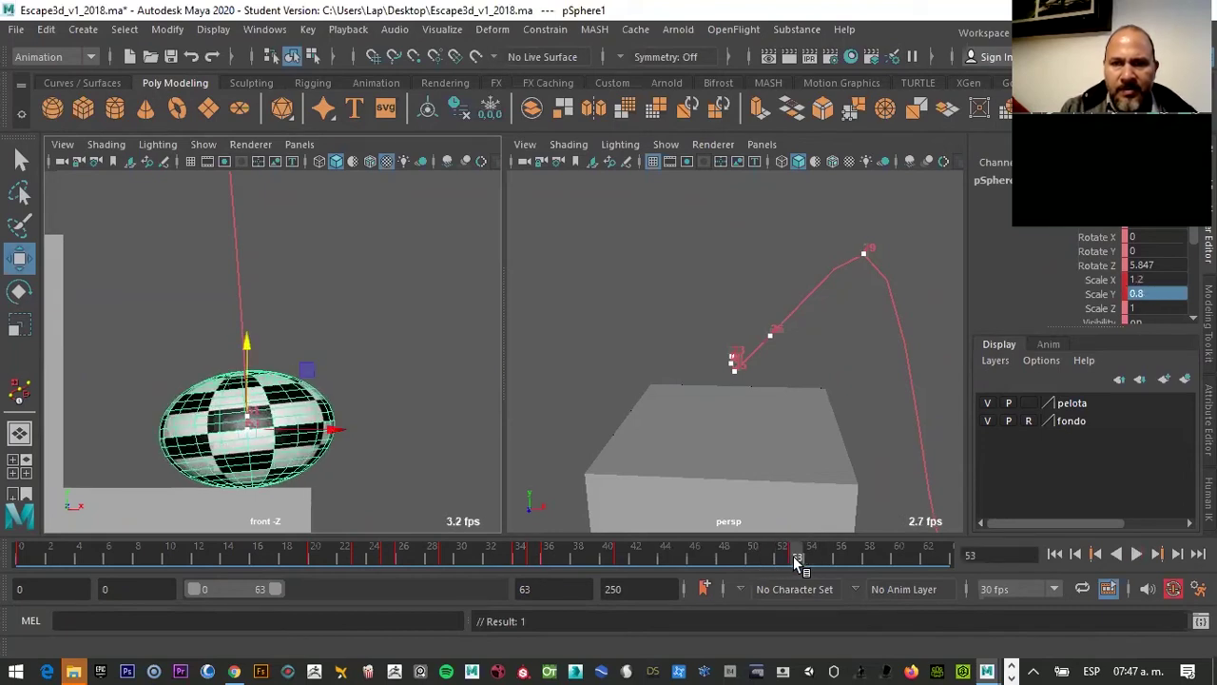
left_click(813, 556)
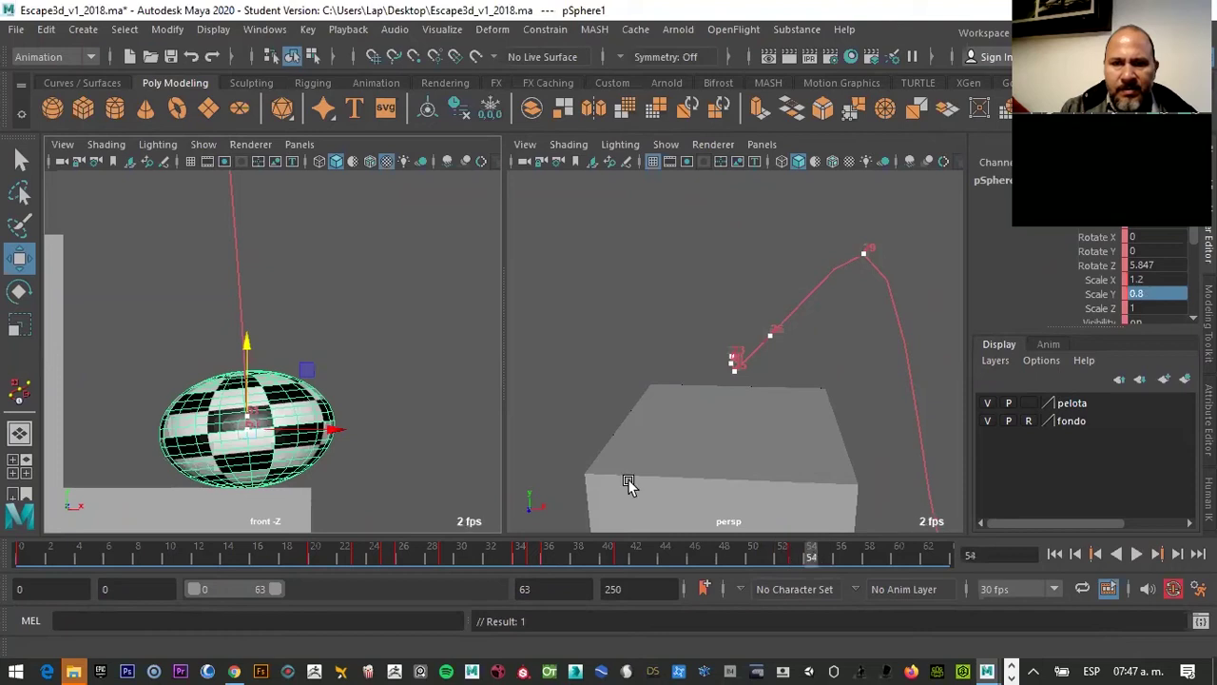
left_click(403, 363)
left_click(312, 435)
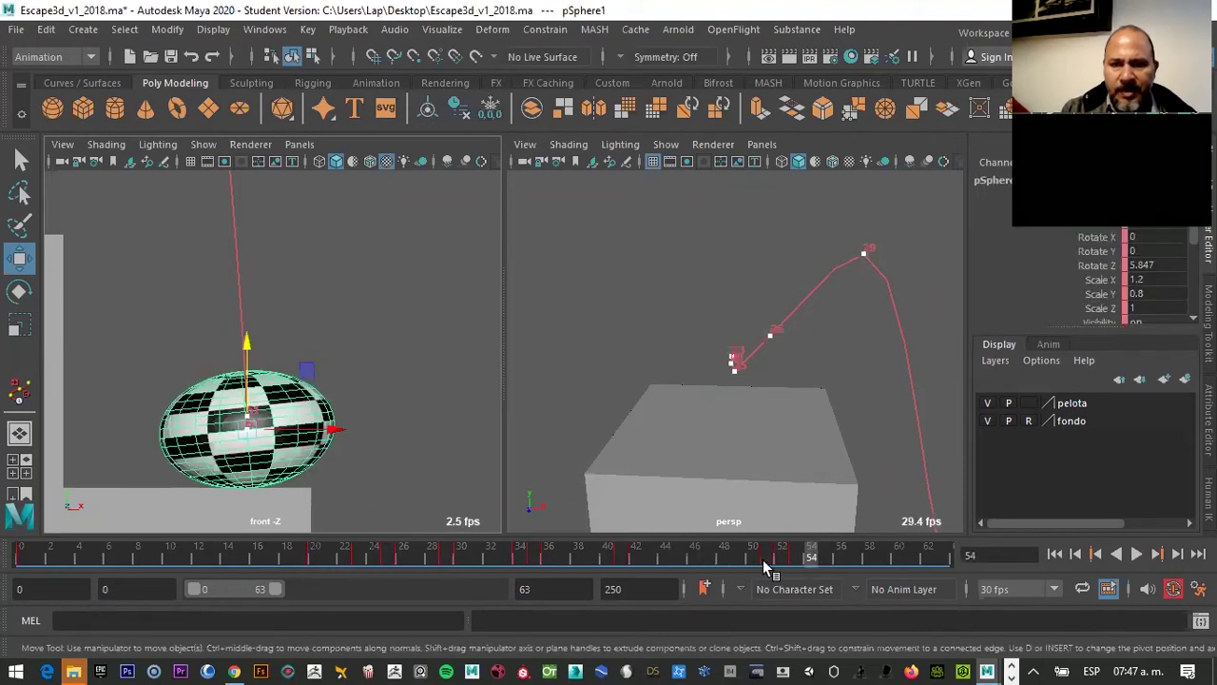
key("alt+v")
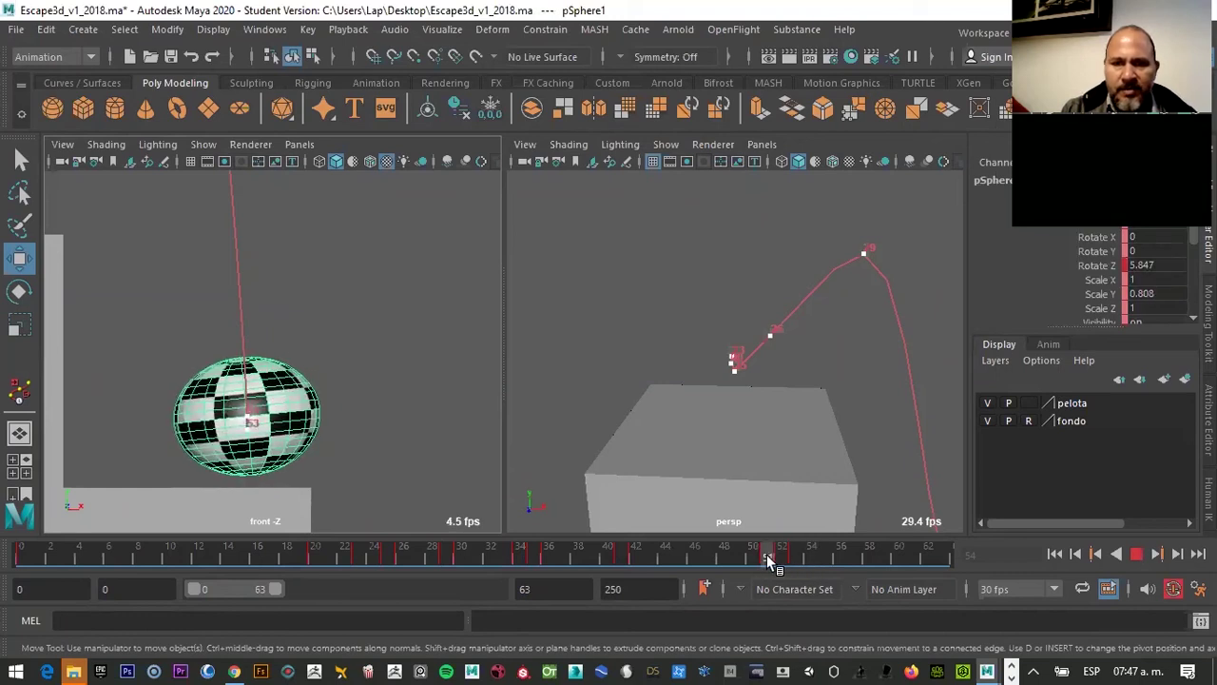
Lower the ball slightly at frame 51
left_click(775, 557)
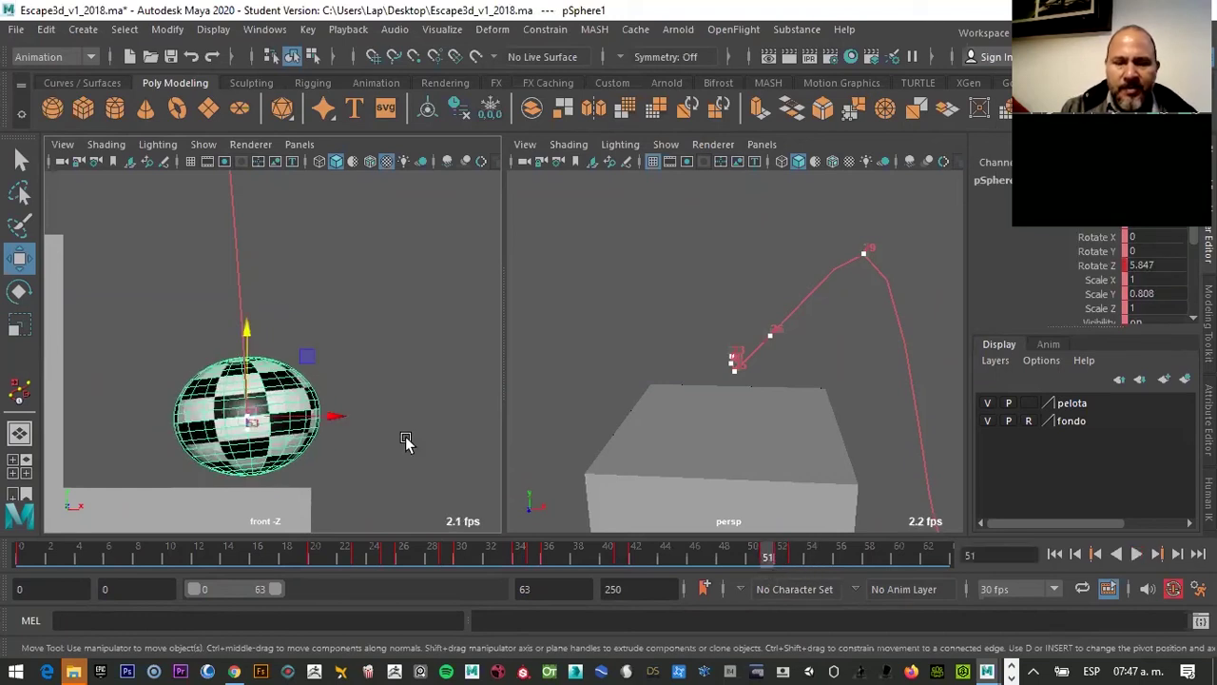
scroll(400, 437, "down", 3)
scroll(316, 394, "down", 3)
scroll(317, 395, "up", 2)
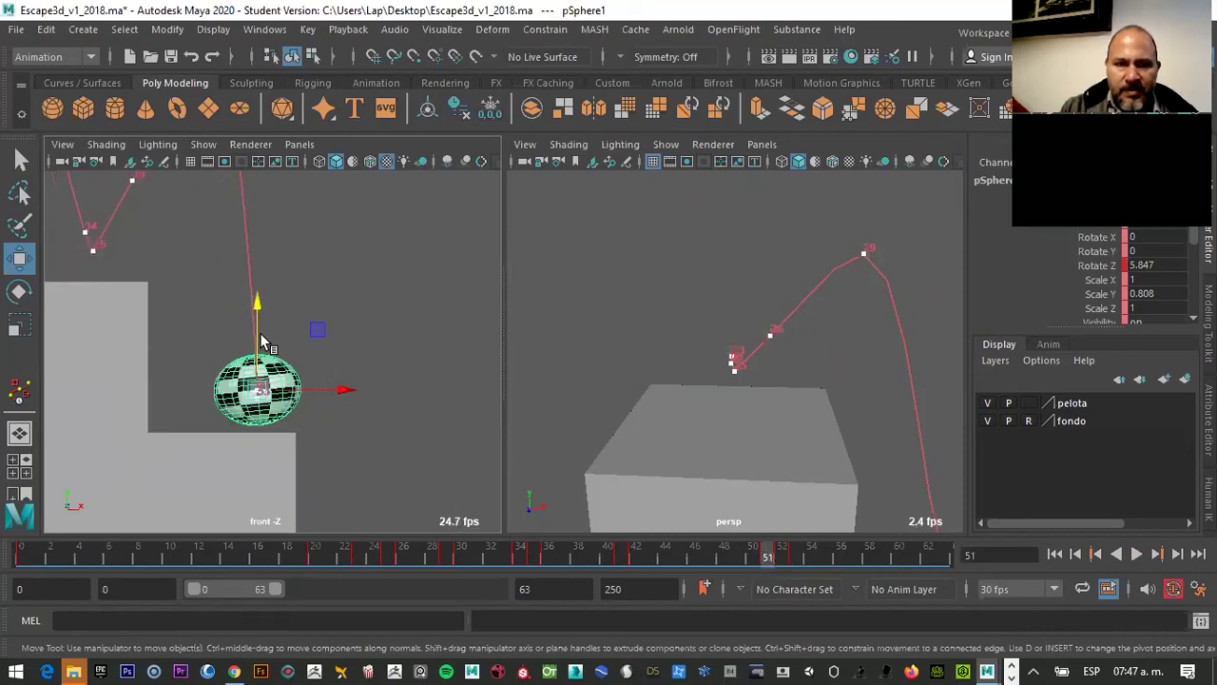
left_click_drag(260, 329, 261, 337)
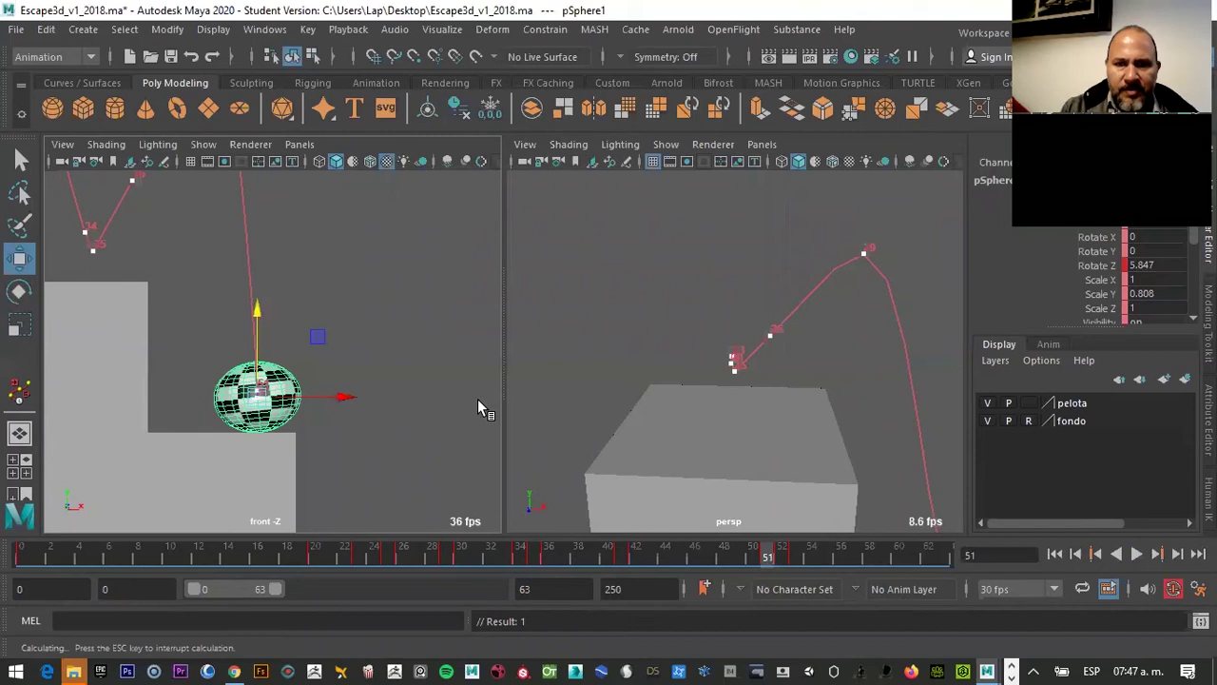
Compare the ball's pose on frames 52 and 53, then bring up frame 52's key options
left_click(778, 556)
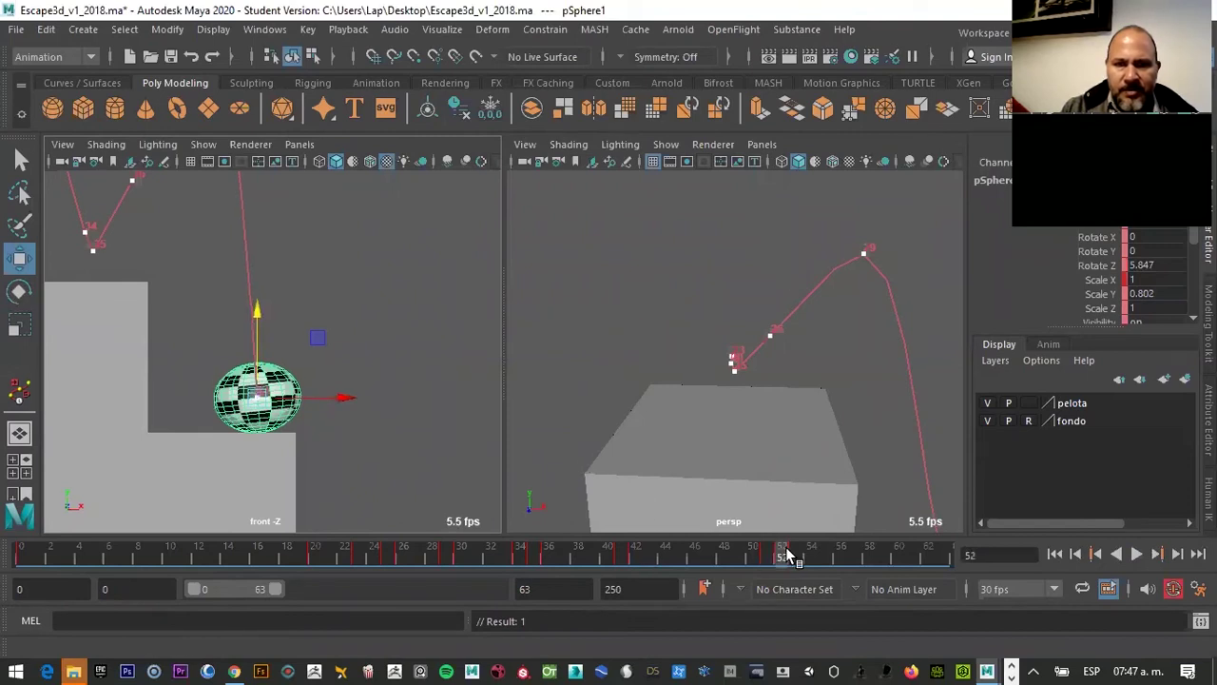
left_click_drag(785, 552, 794, 551)
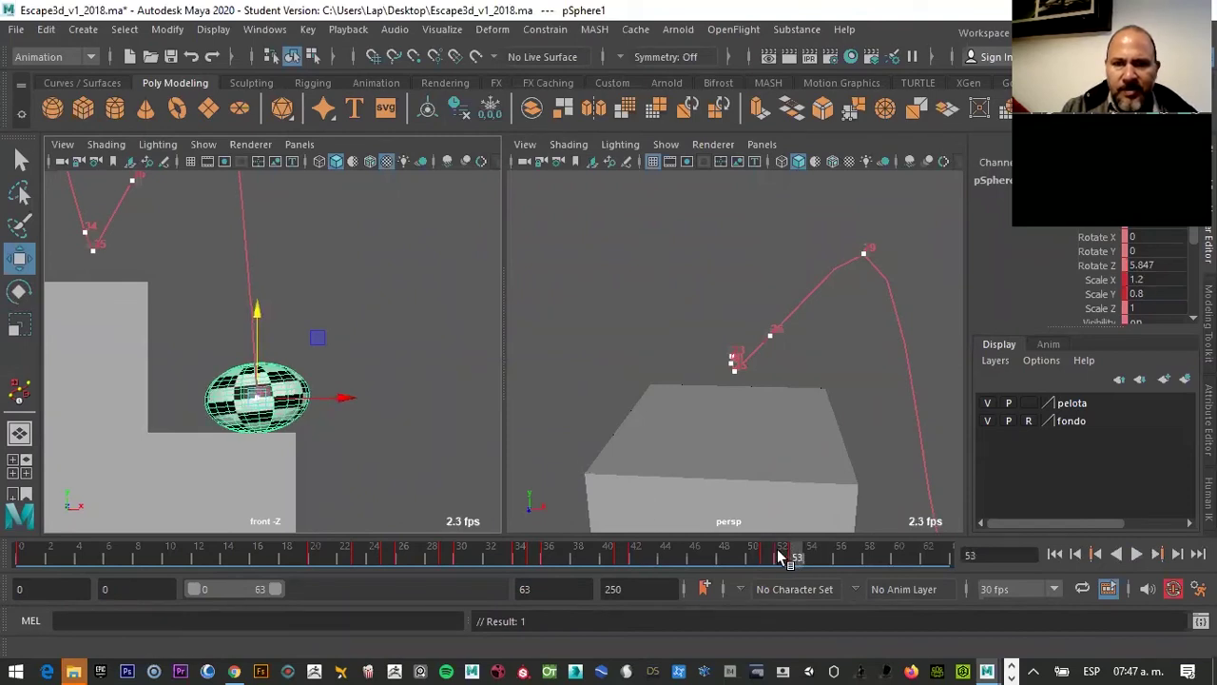
left_click(777, 555)
right_click(778, 557)
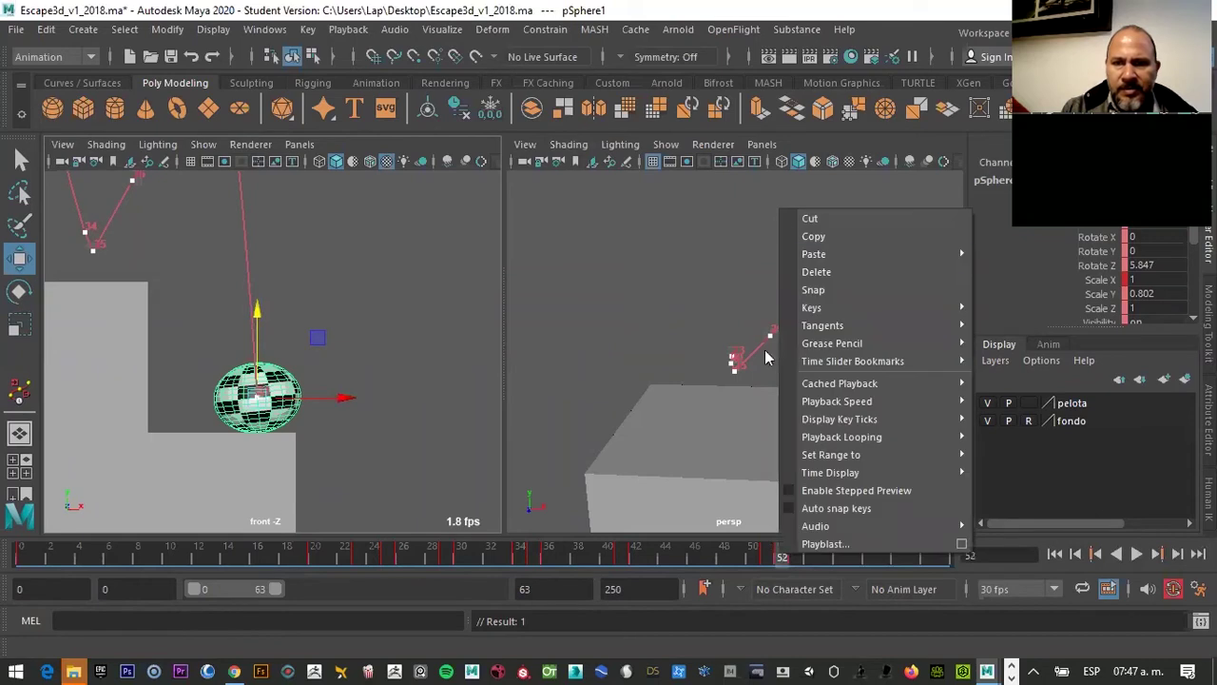
Delete the key at frame 52 and cut the ball's key at frame 51
left_click(811, 273)
left_click(767, 556)
right_click(765, 553)
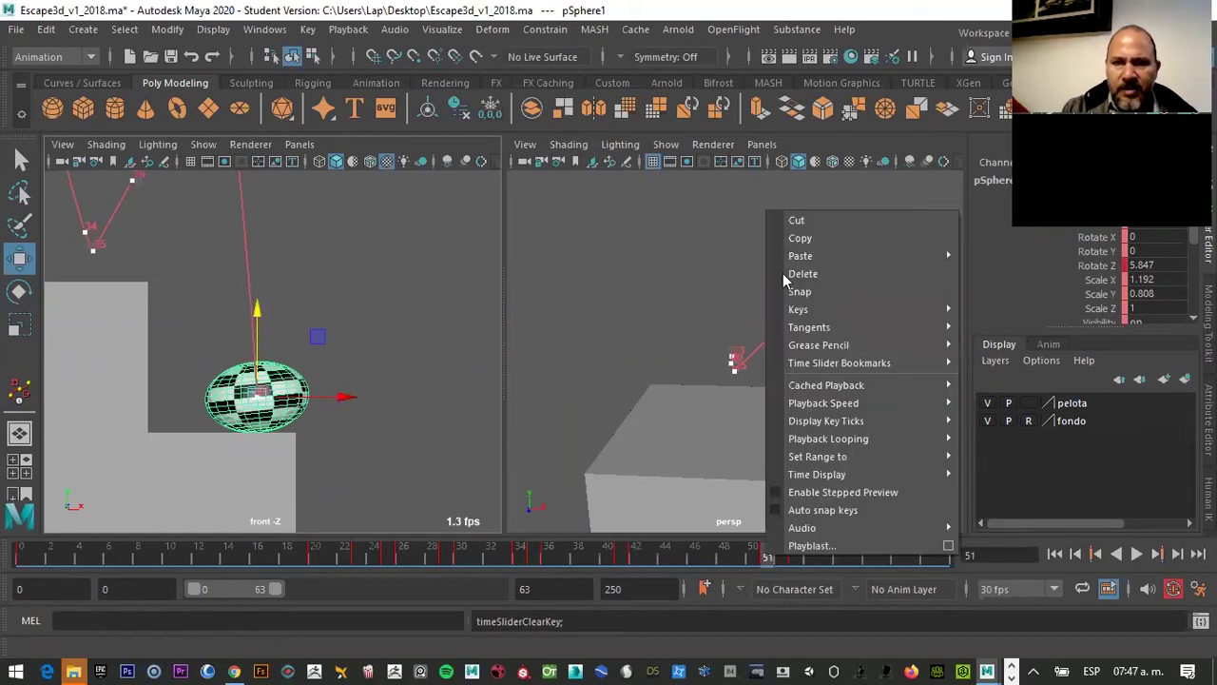
left_click(797, 220)
Paste the cut key onto frame 52 and check it against frame 53
left_click(780, 556)
right_click(781, 557)
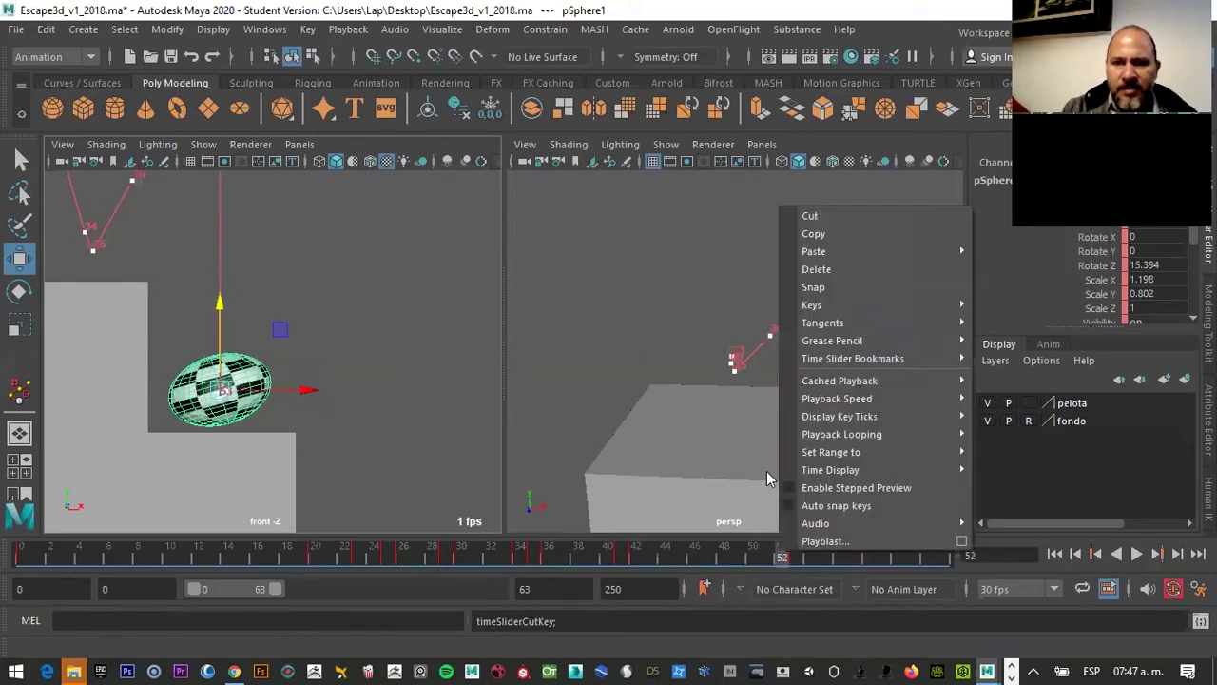
left_click(1006, 252)
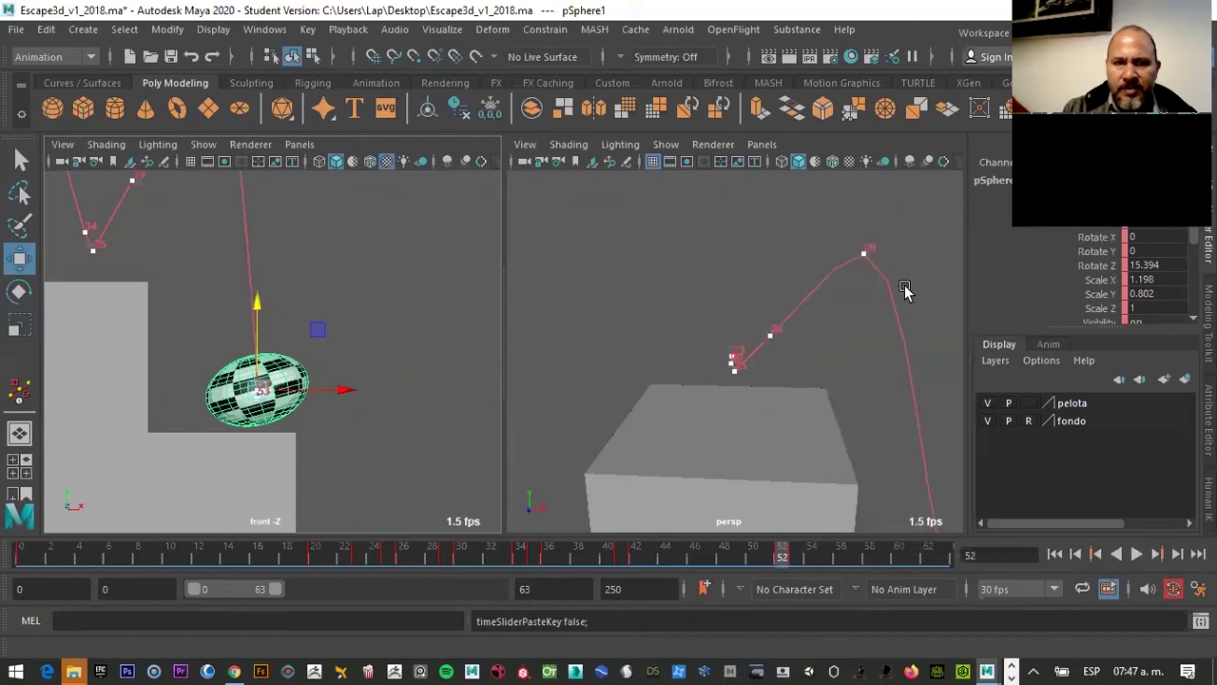
left_click(795, 556)
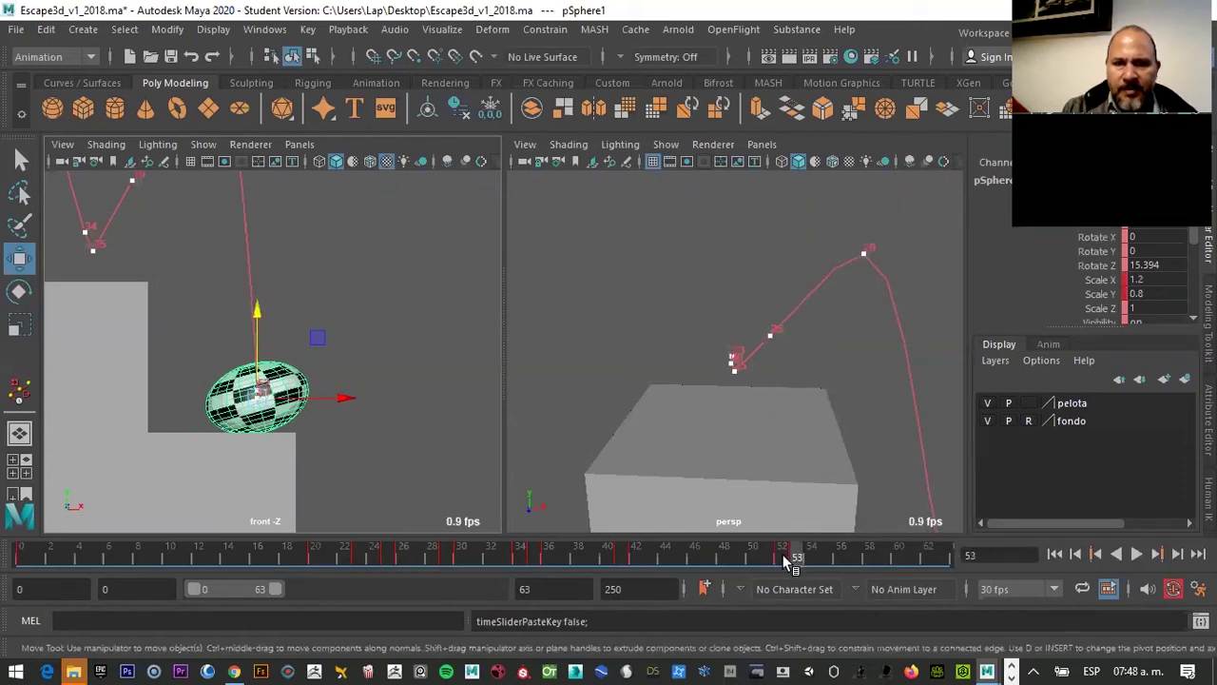
left_click(781, 556)
Stretch the ball at frame 52 to Scale Y 1.2 and Scale X 0.8
key("r")
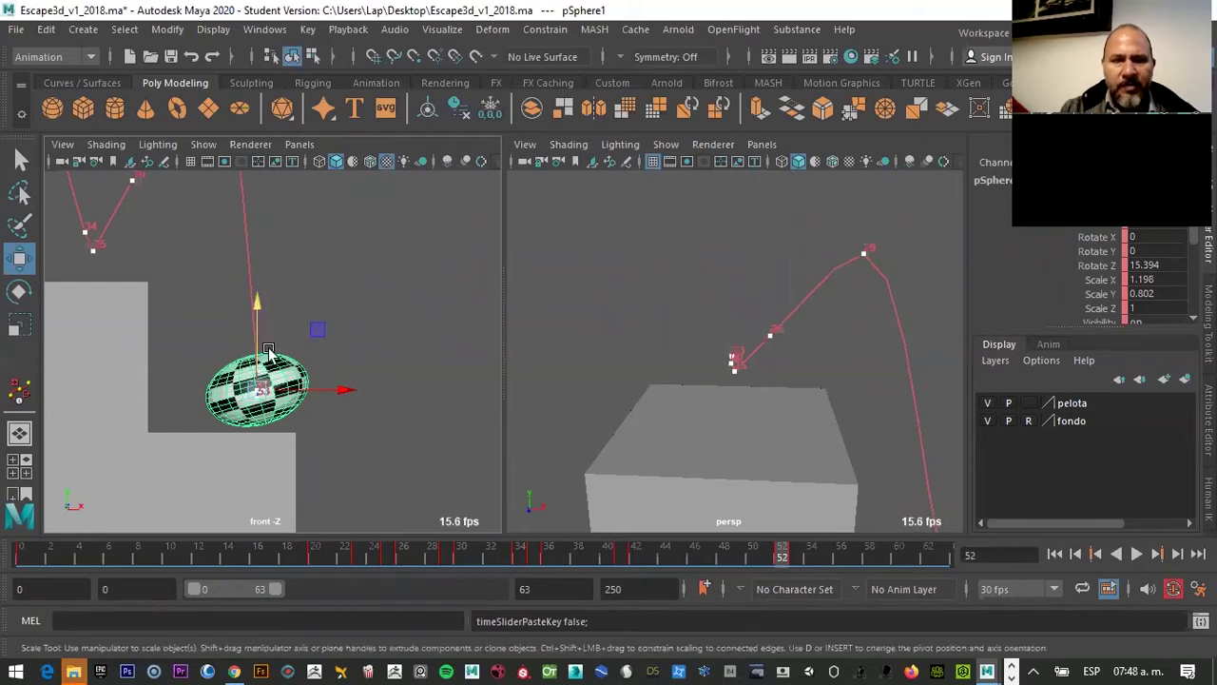
left_click_drag(238, 311, 225, 285)
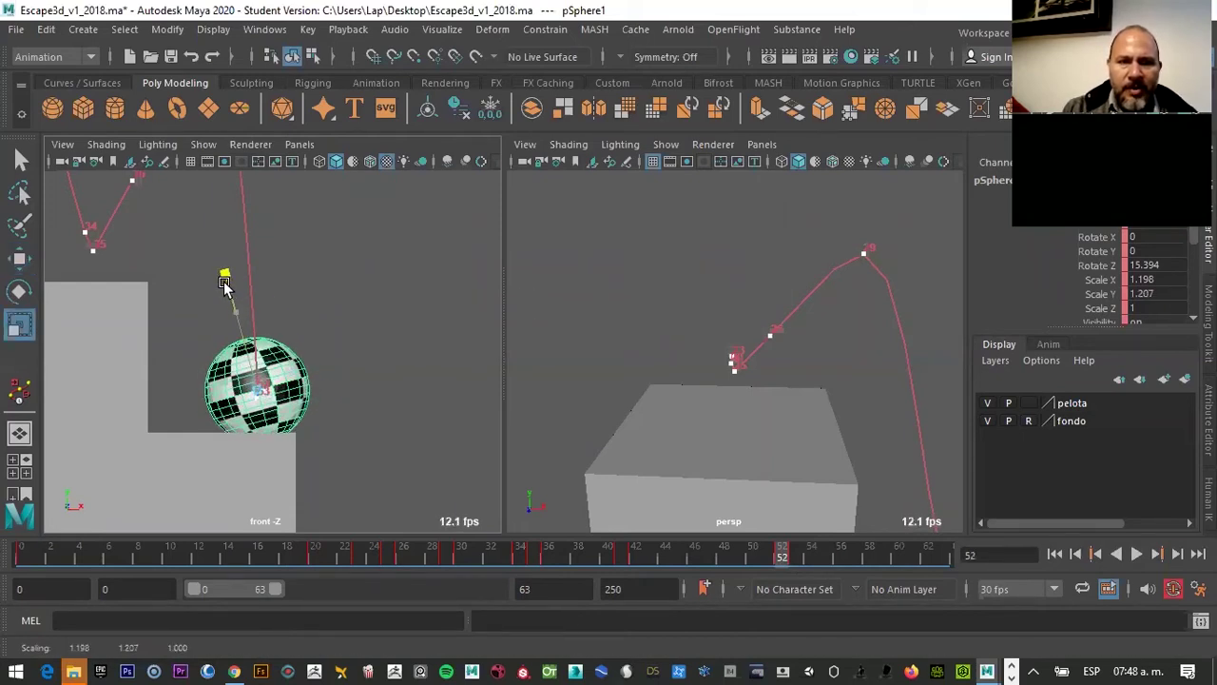
double_click(1150, 295)
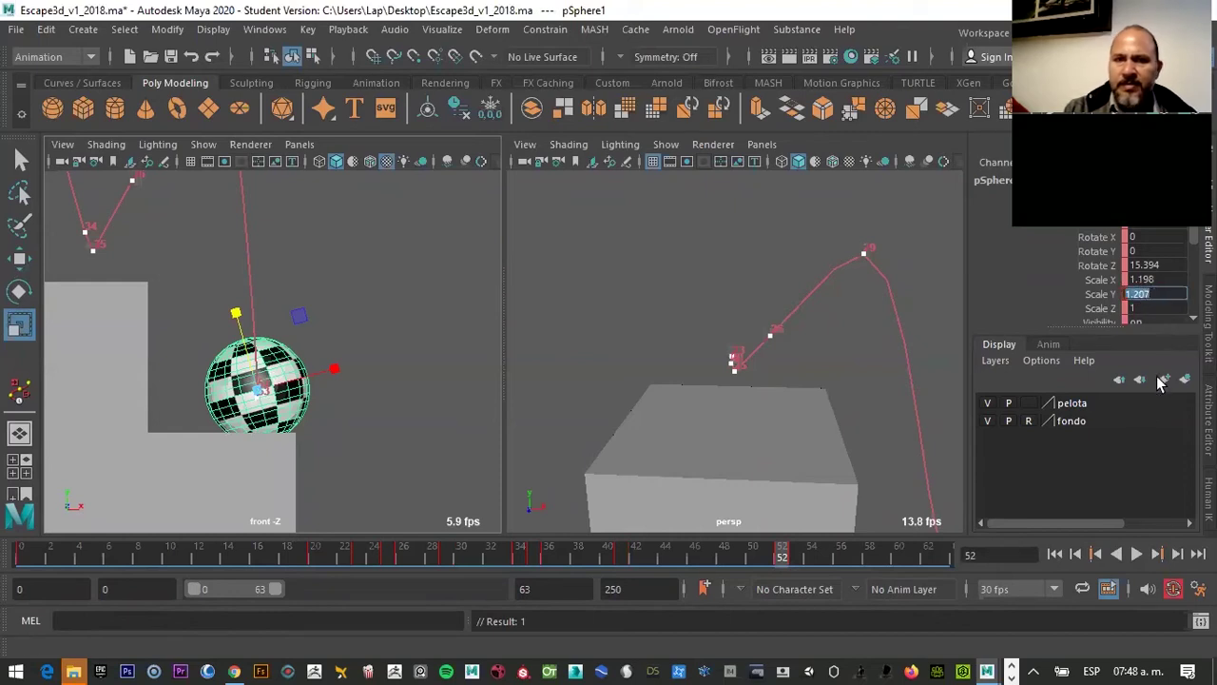
type("1.2")
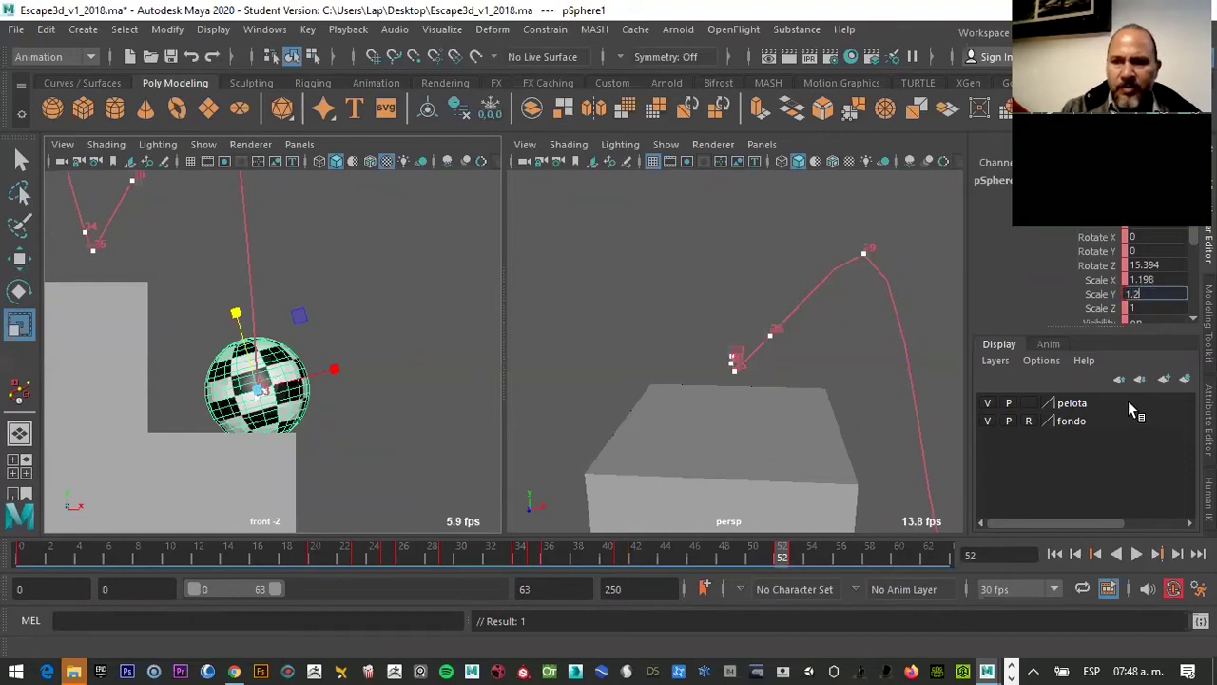
key("Return")
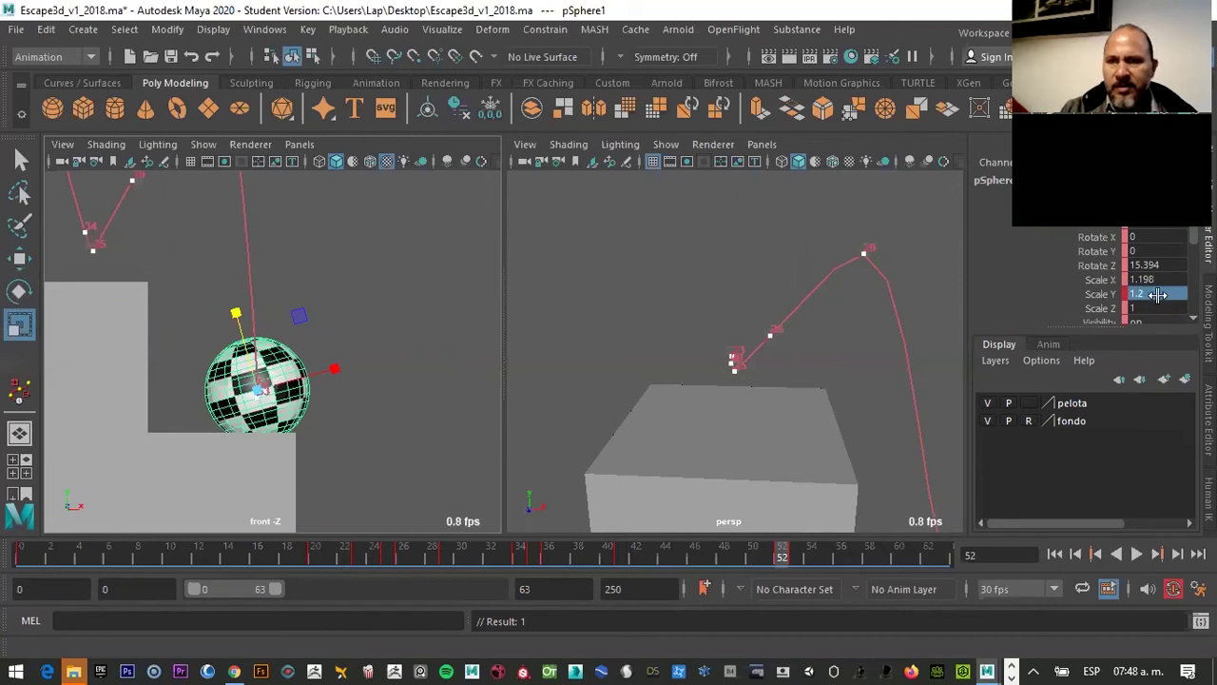
double_click(1156, 279)
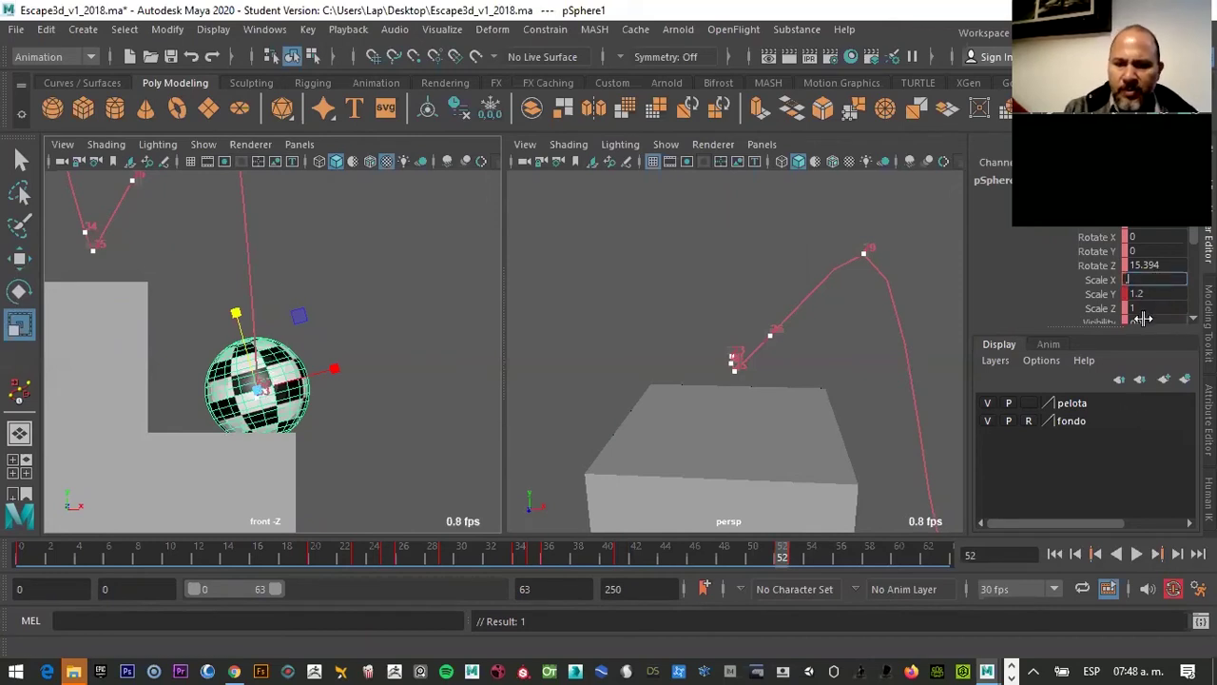
type(".8")
key("Return")
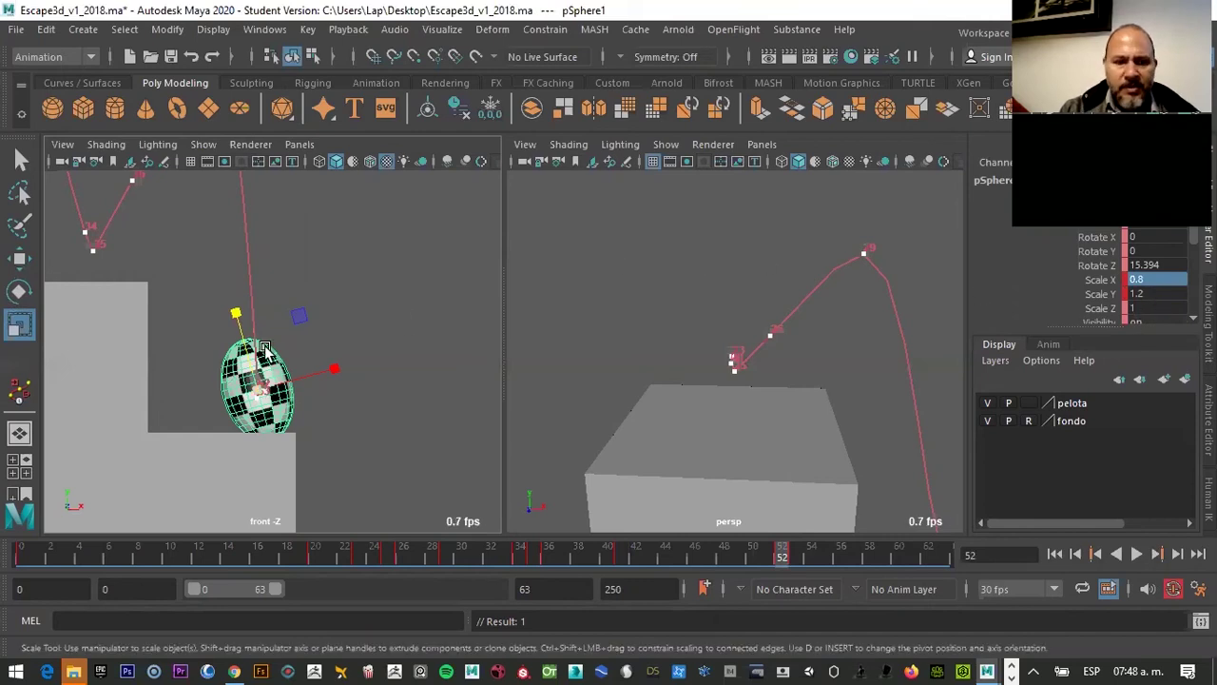
Tilt the ball about 6 degrees and scrub the fall into frame 52 to check the stretch
key("w")
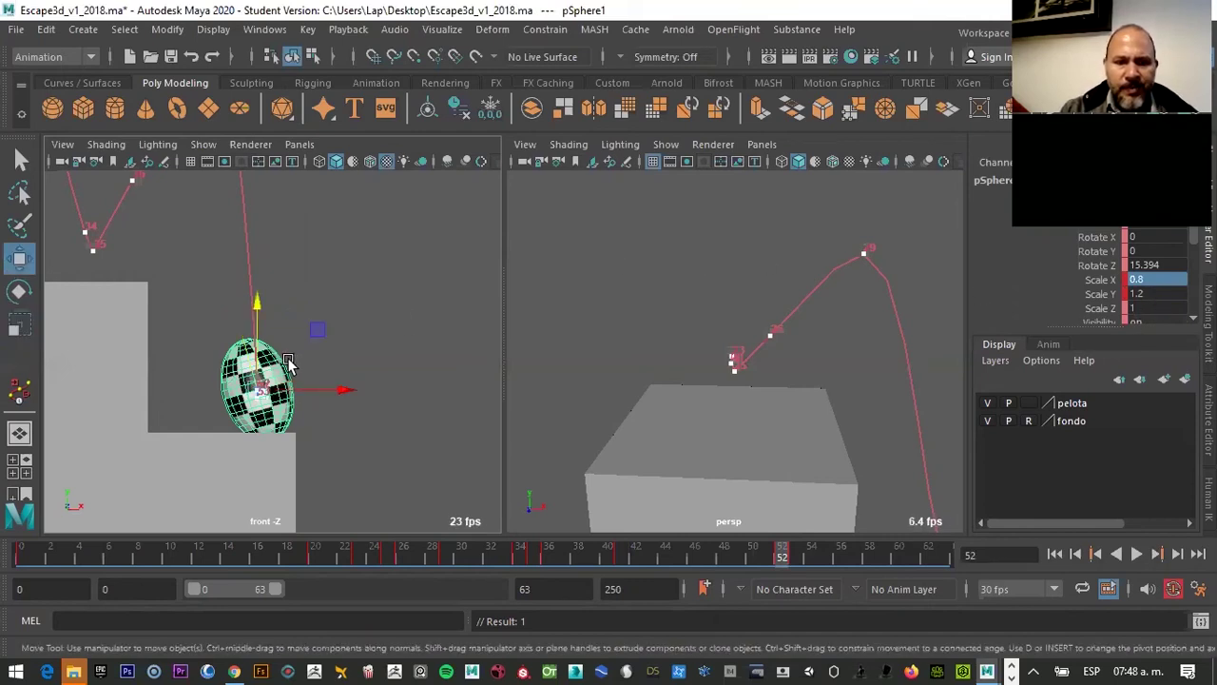
key("e")
mouse_move(318, 340)
left_mouse_down()
mouse_move(333, 350)
mouse_move(256, 333)
left_mouse_up()
key("w")
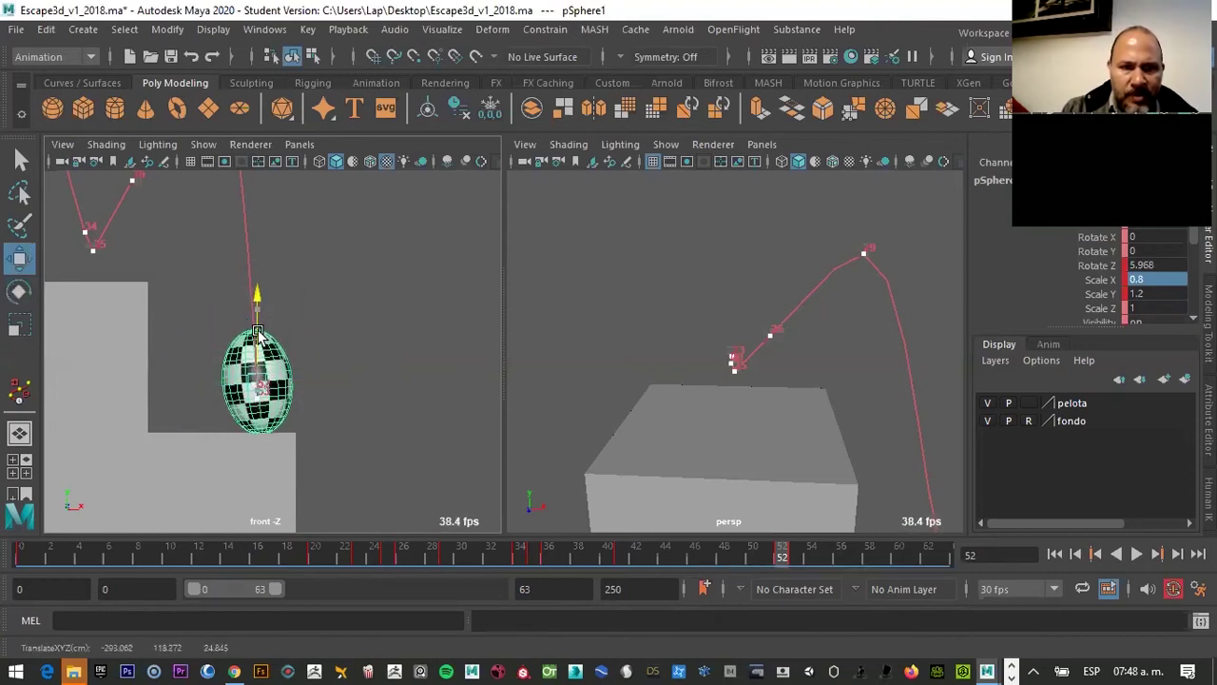
scroll(352, 374, "down", 2)
scroll(372, 374, "down", 2)
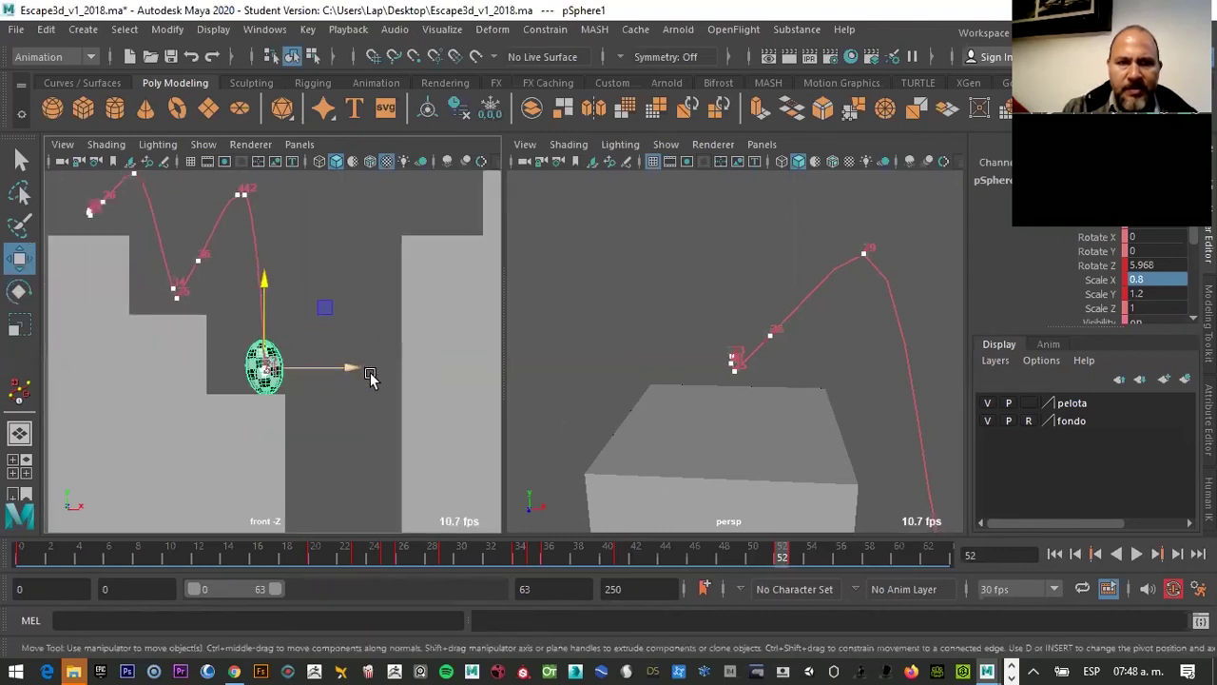
mouse_move(797, 563)
left_mouse_down()
mouse_move(652, 552)
mouse_move(787, 522)
left_mouse_up()
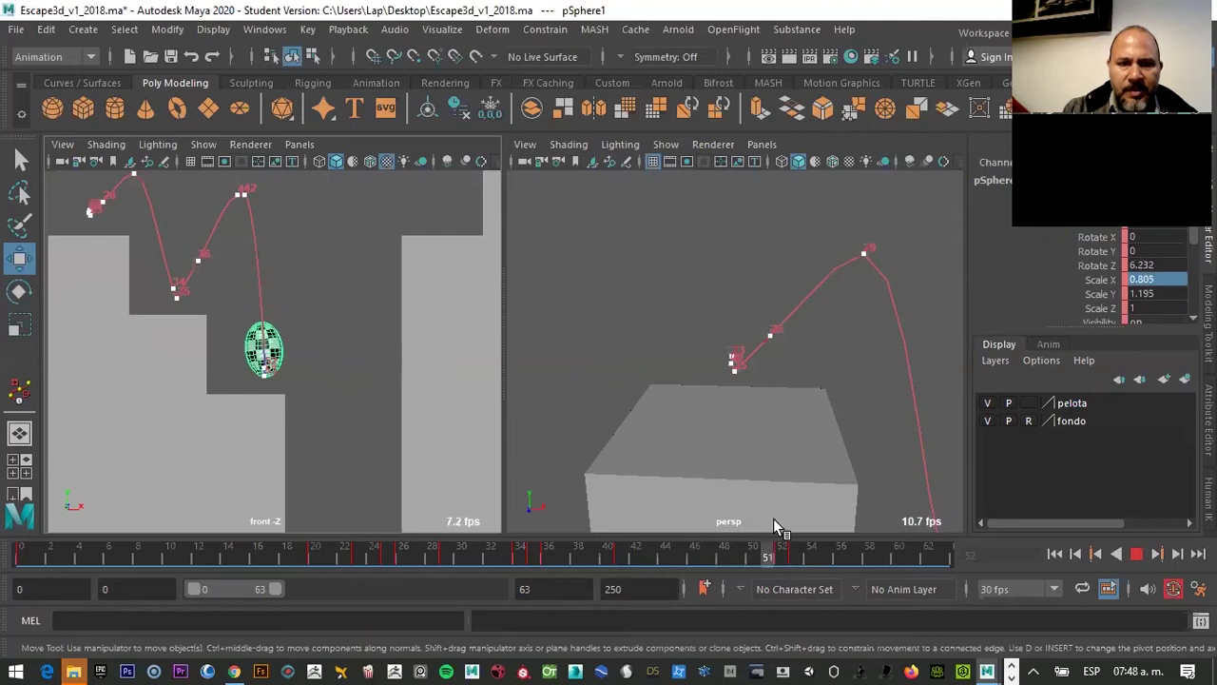
mouse_move(787, 522)
left_mouse_down()
mouse_move(664, 548)
mouse_move(809, 566)
left_mouse_up()
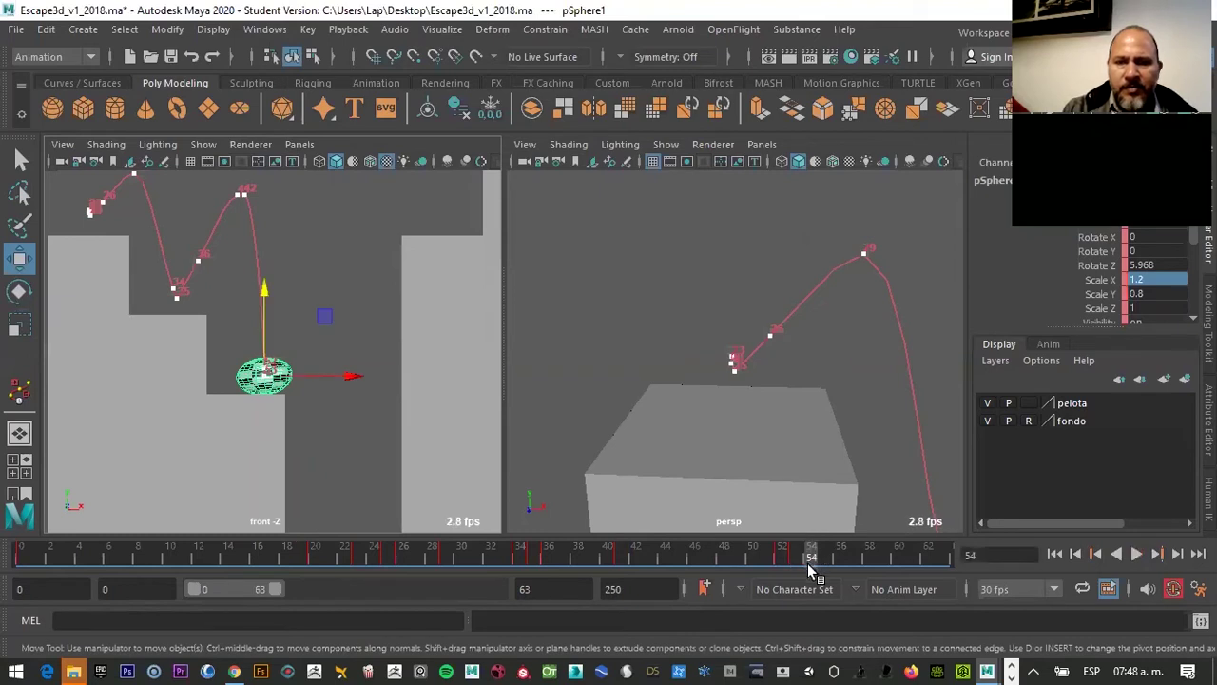
Lift the squashed ball slightly above the step at frame 54, then reselect it
scroll(338, 400, "down", 2)
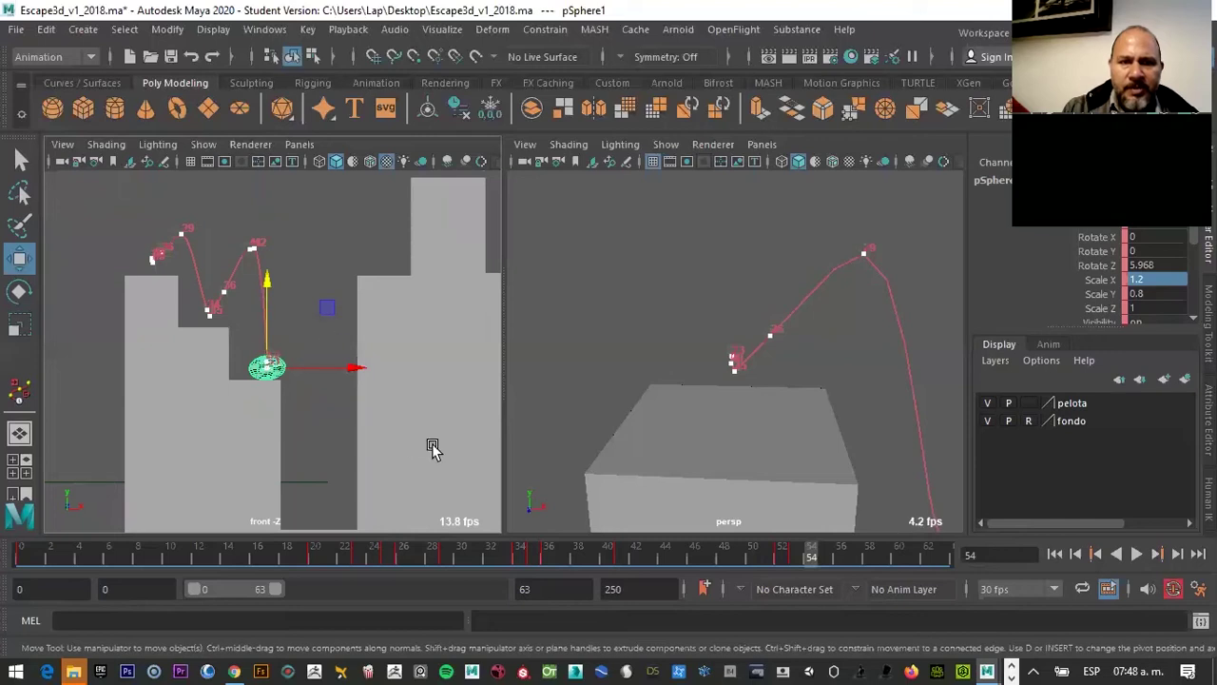
scroll(291, 373, "up", 2)
scroll(310, 379, "up", 1)
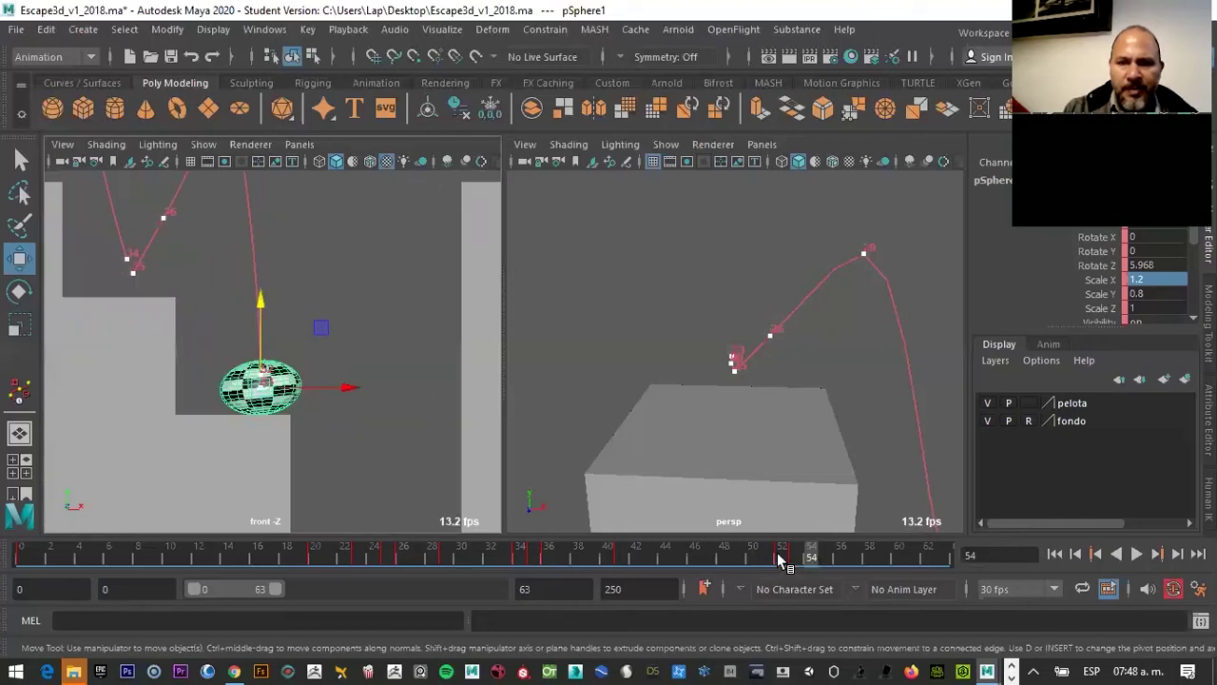
left_click_drag(258, 300, 261, 288)
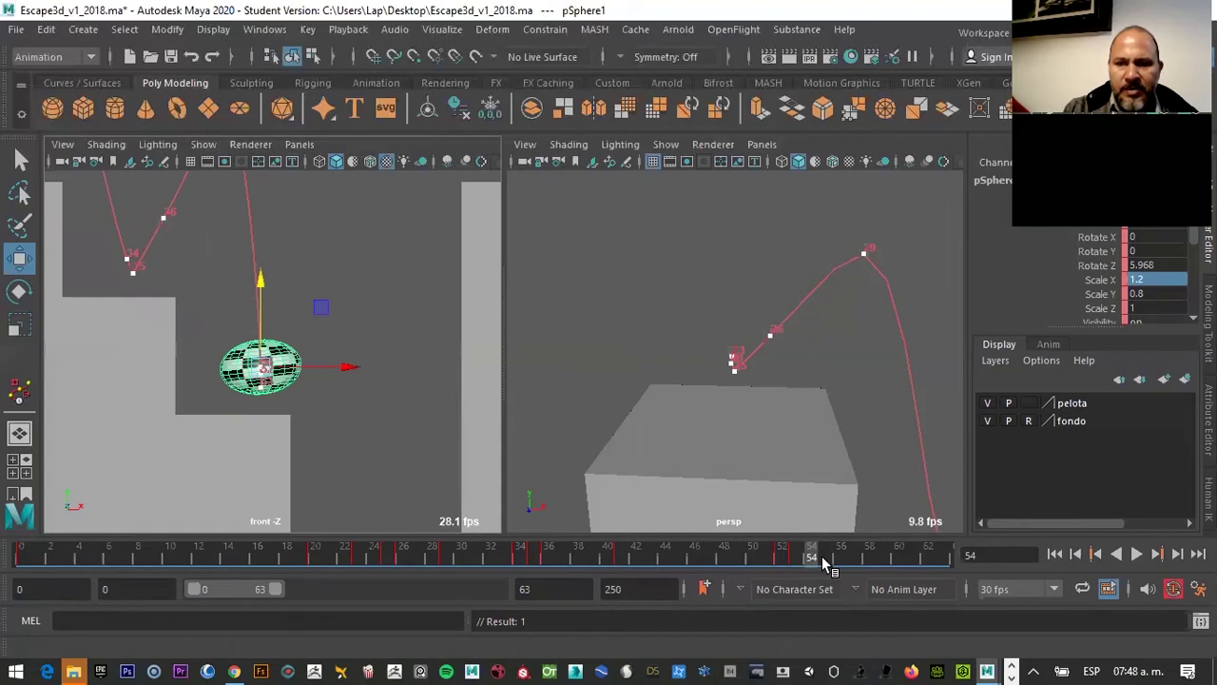
left_click(422, 382)
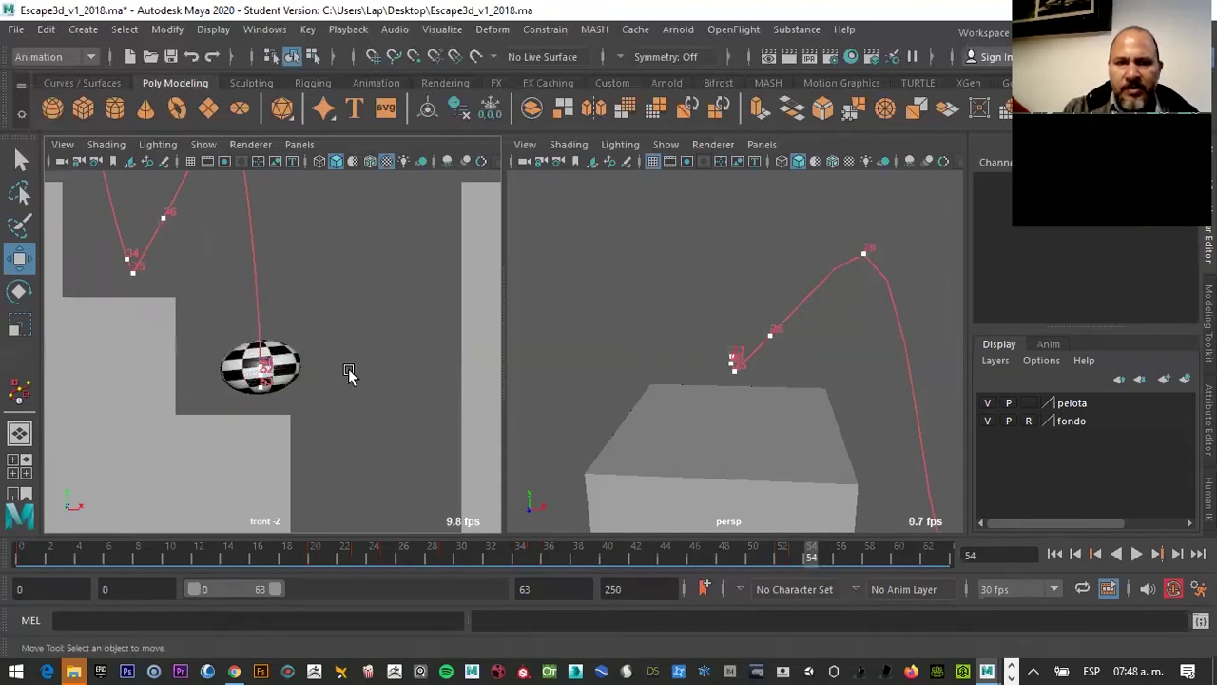
left_click(288, 377)
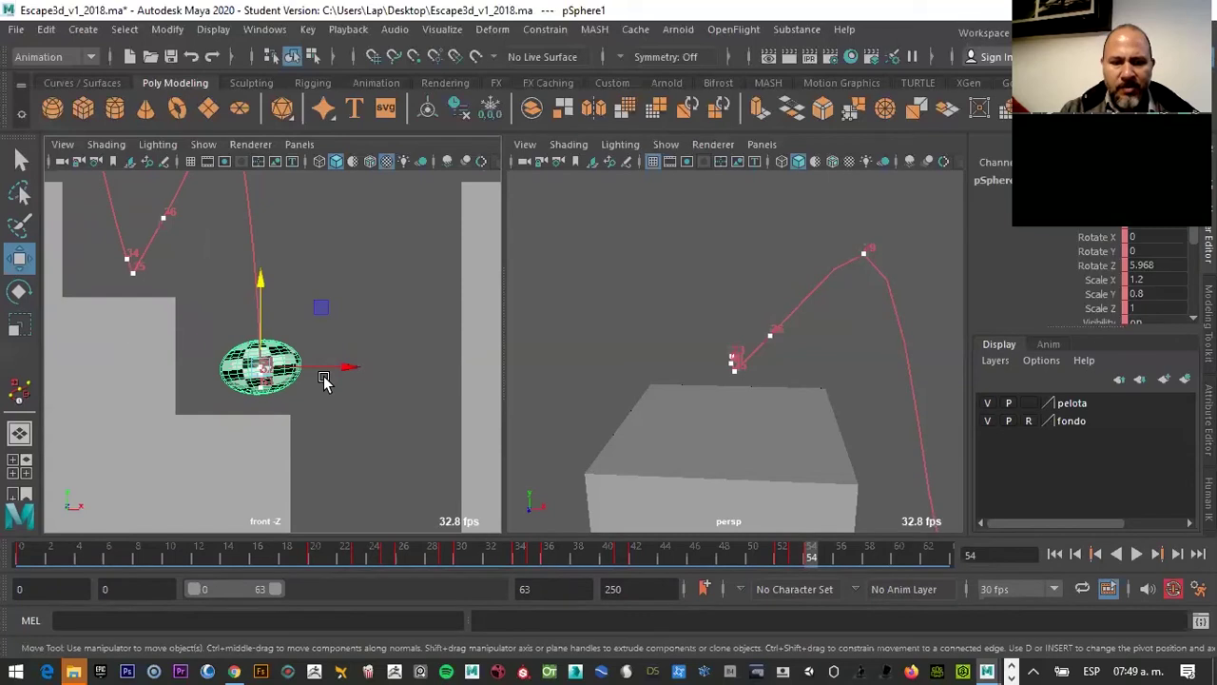
Tilt the ball about -9 degrees, set Scale X 0.8 and Scale Y 1.2, and lift it off the step
key("e")
left_click_drag(325, 316, 335, 327)
double_click(1140, 283)
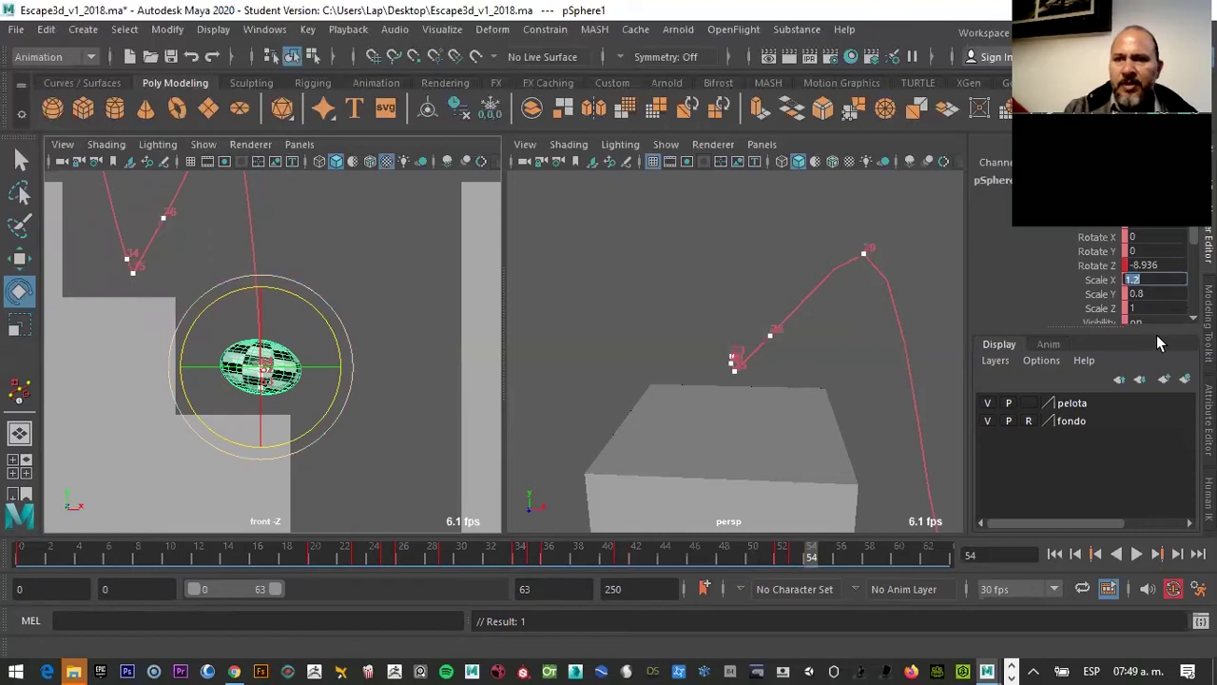
type("1.8")
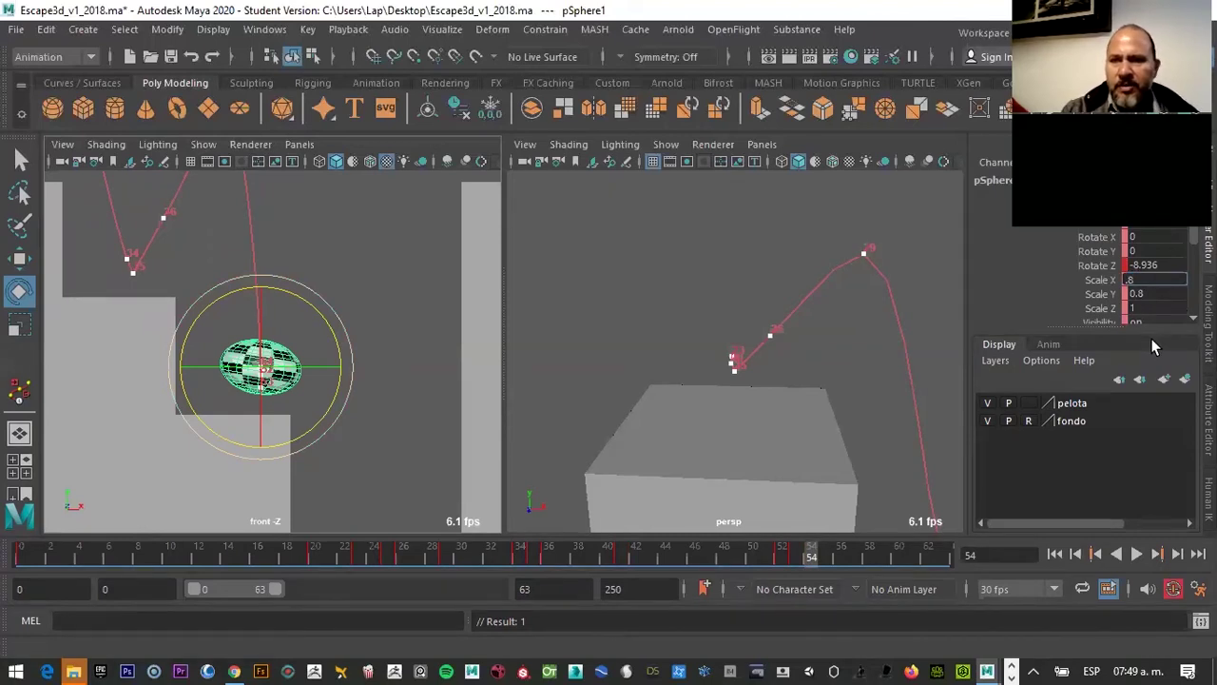
key("Tab")
type("1.2")
key("Return")
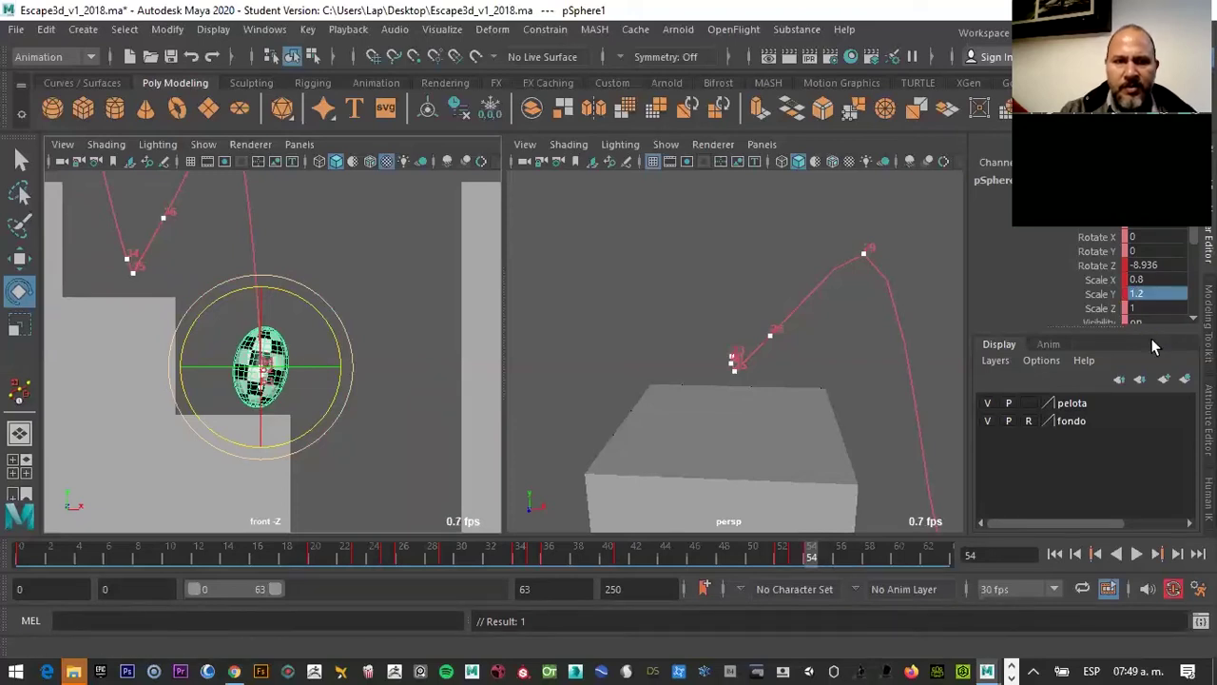
key("w")
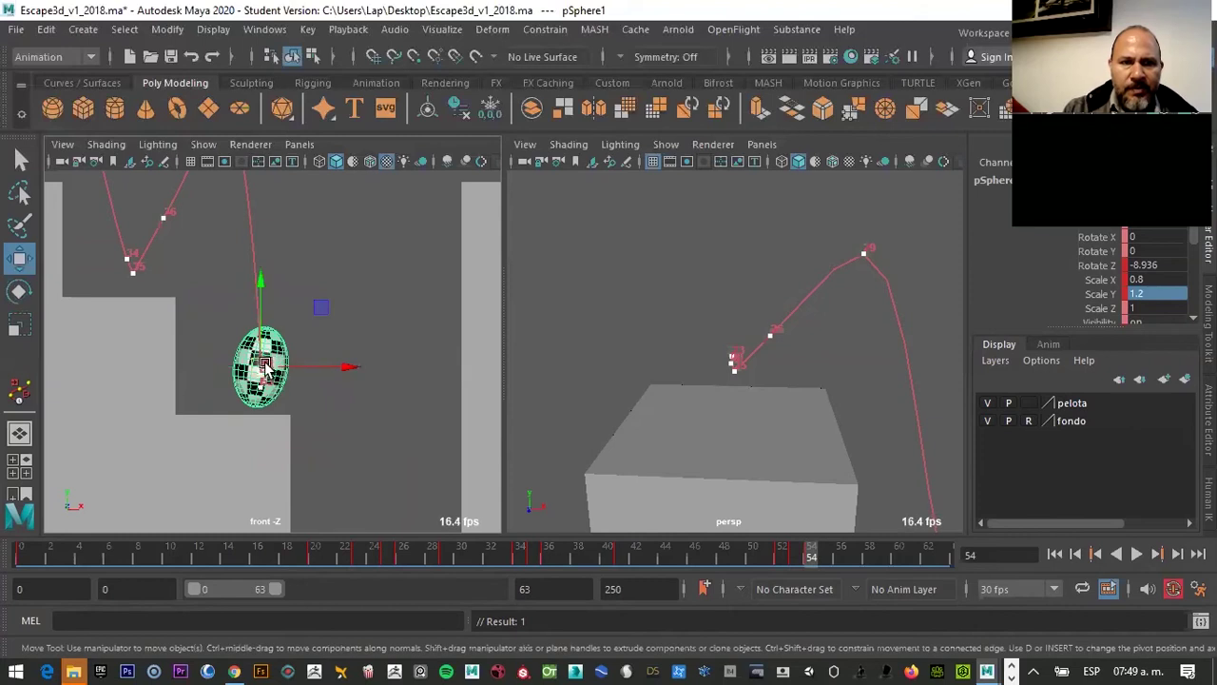
mouse_move(285, 364)
left_mouse_down()
mouse_move(309, 333)
mouse_move(379, 335)
left_mouse_up()
Lift the ball higher, nudge it right, and tilt it further around Z
left_click_drag(296, 292, 295, 261)
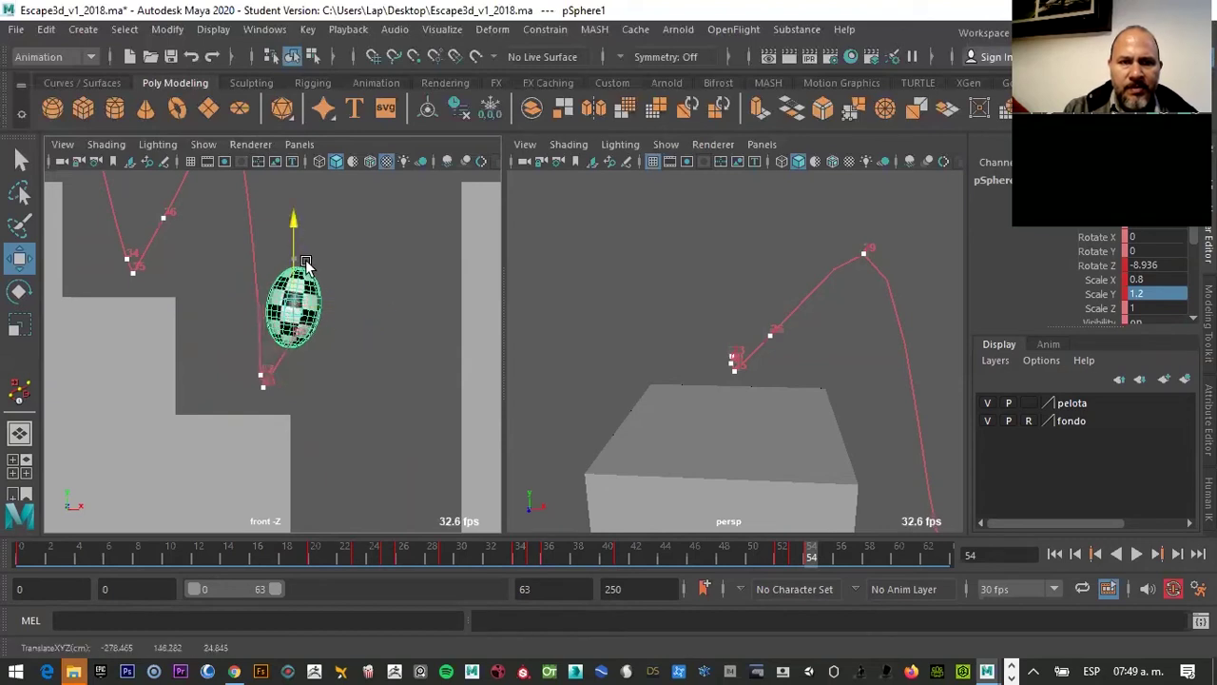
left_click_drag(374, 307, 352, 314)
key("e")
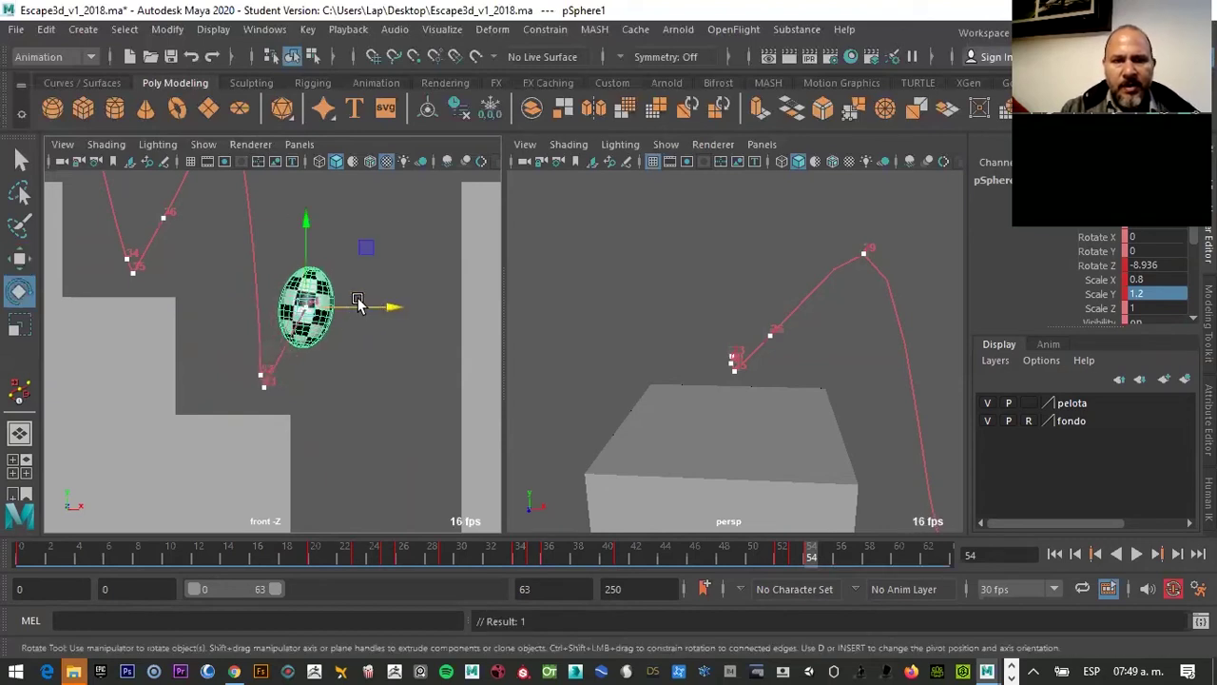
left_click_drag(373, 258, 380, 273)
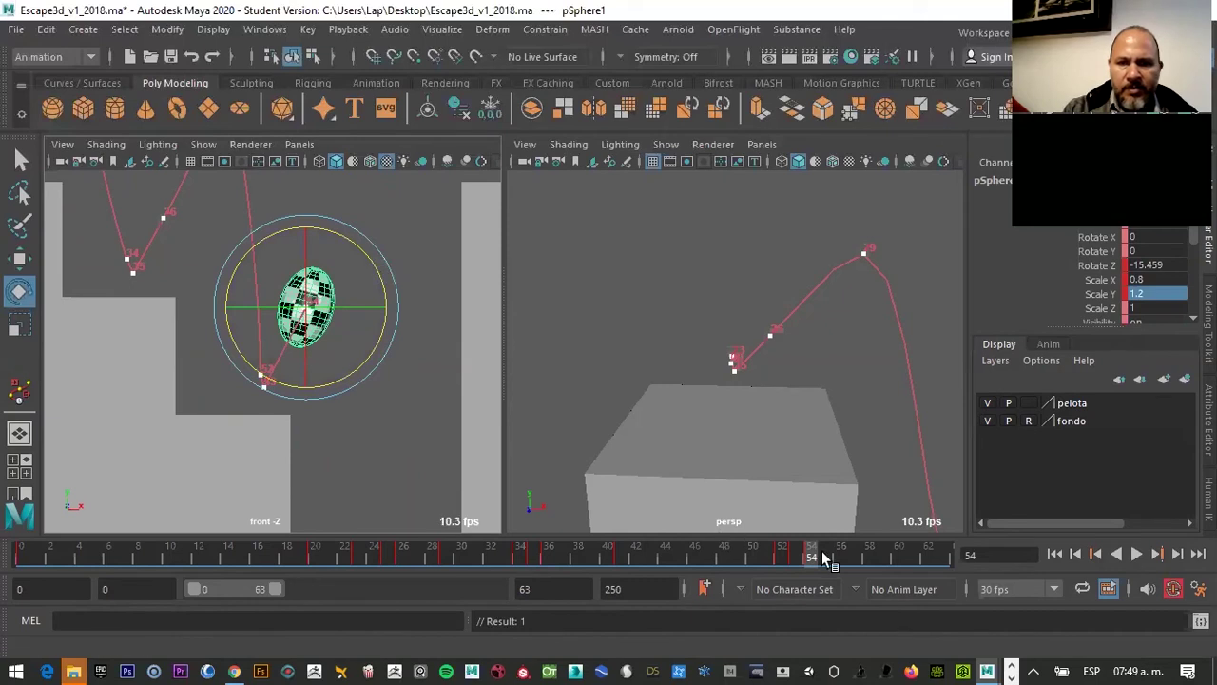
Step ahead to frame 58 and move the ball up and slightly right above the step
mouse_move(805, 547)
left_mouse_down()
mouse_move(815, 550)
mouse_move(713, 550)
mouse_move(817, 551)
left_mouse_up()
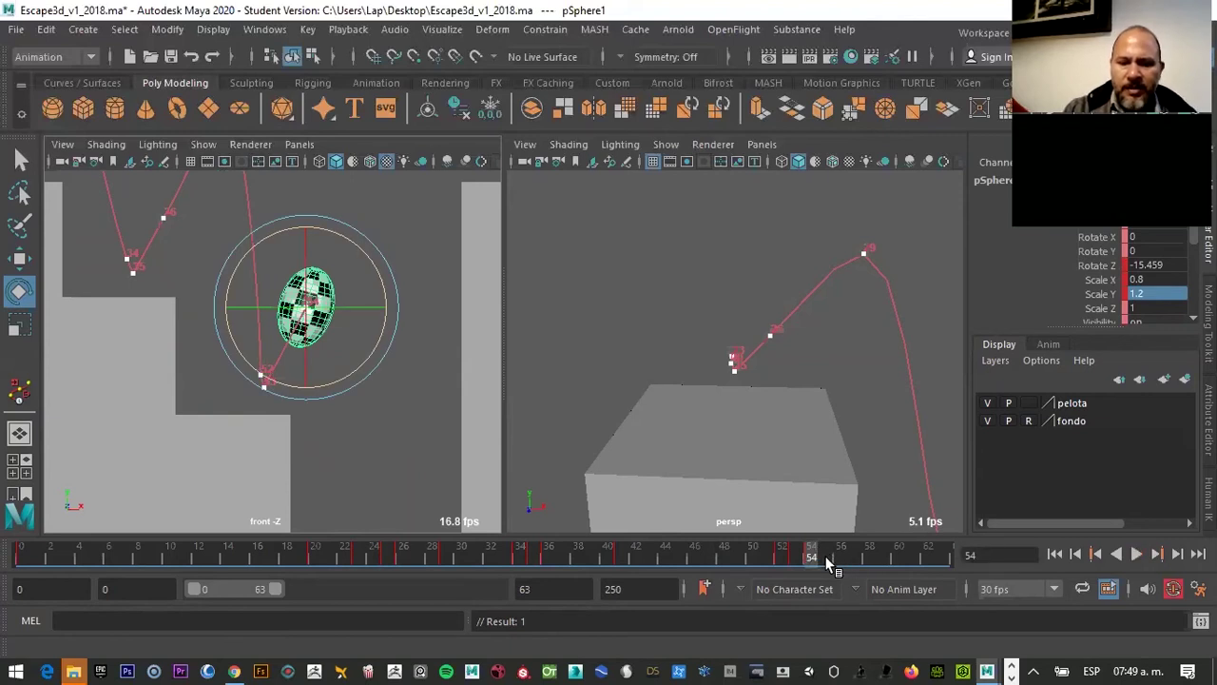
key("alt+period")
key("alt+period")
key("alt+period")
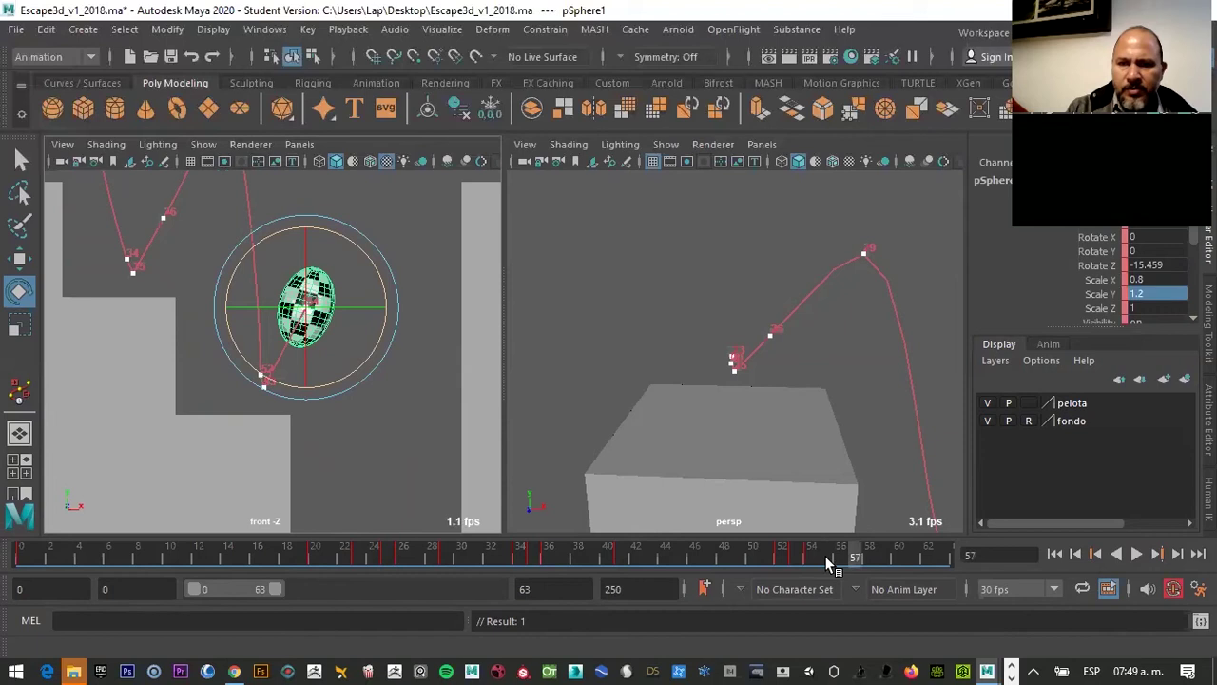
key("alt+period")
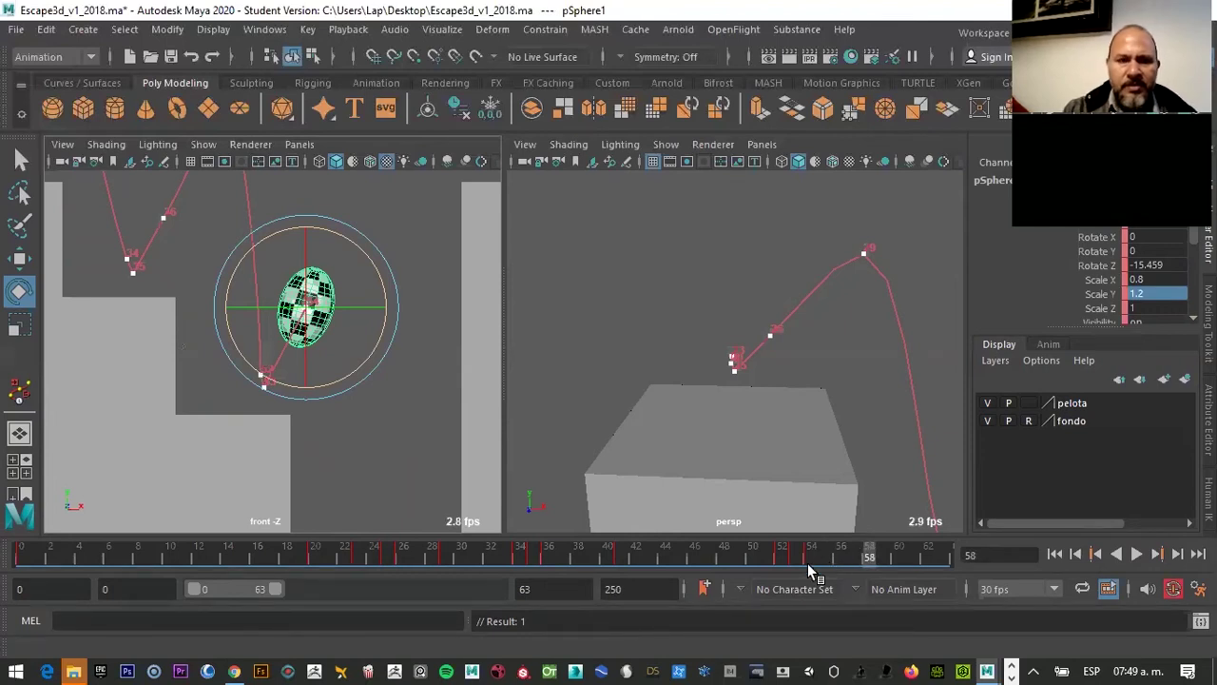
key("w")
mouse_move(306, 304)
left_mouse_down()
mouse_move(320, 261)
mouse_move(364, 265)
left_mouse_up()
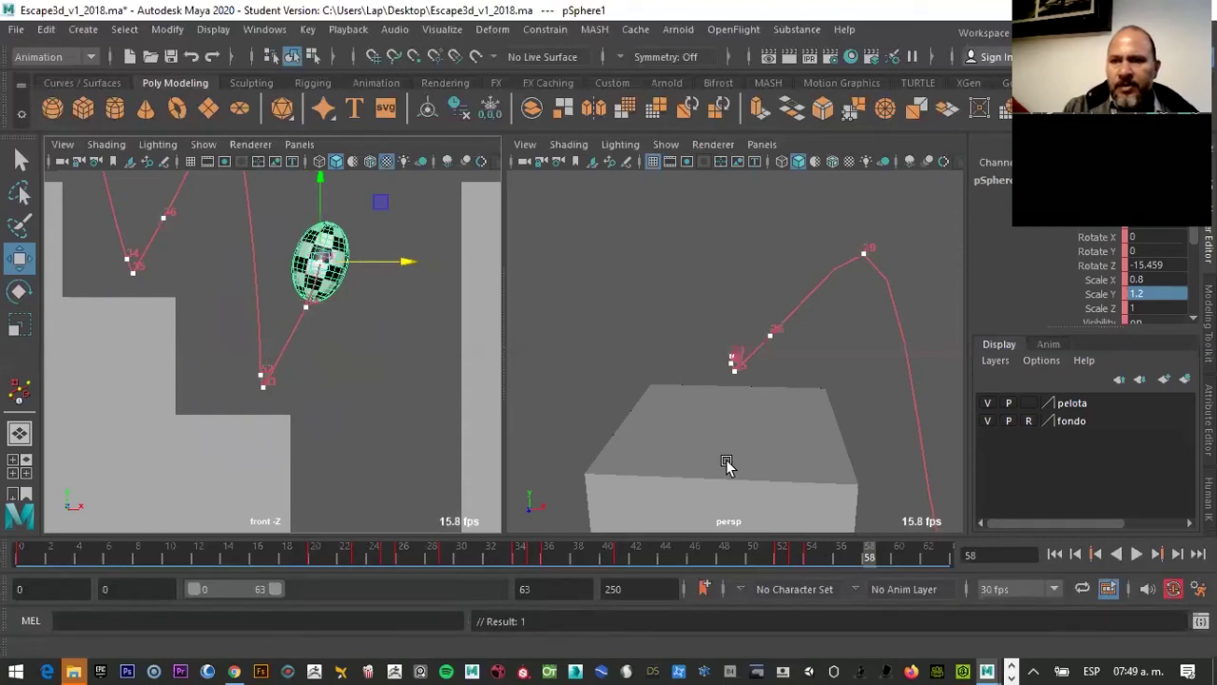
Reset the ball's Scale X and Scale Y to 1 and play back the bounce
left_click(1155, 280)
type("1")
left_click(1148, 295)
type("1")
key("Return")
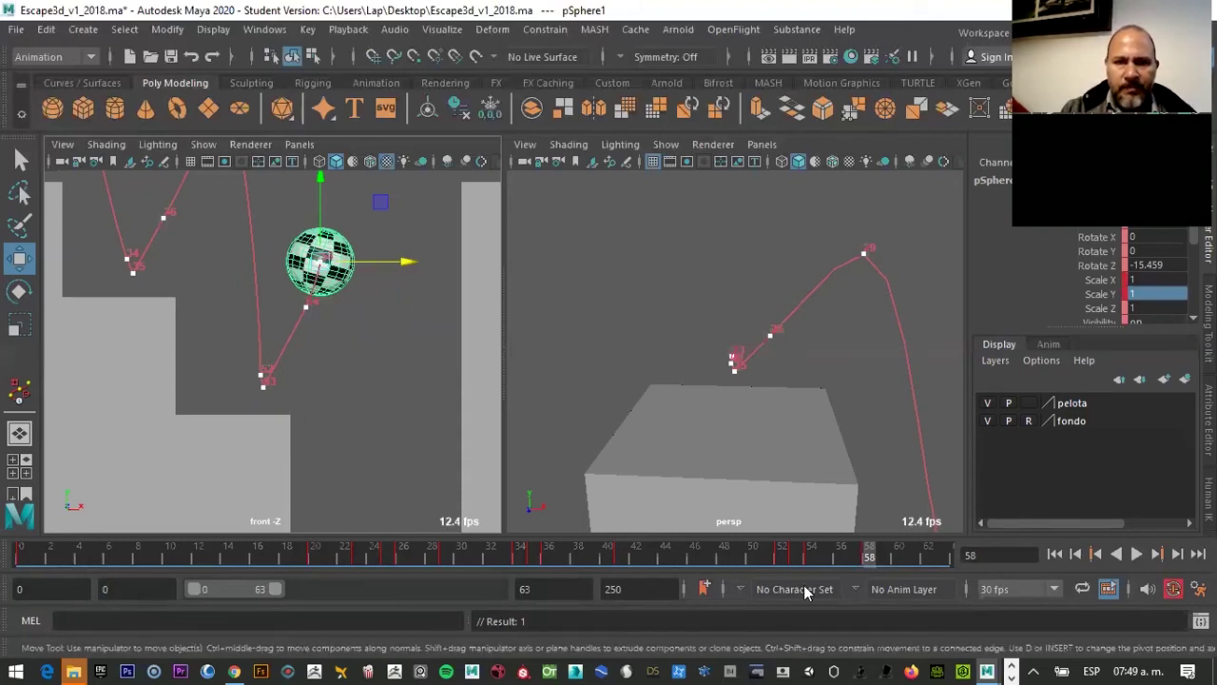
key("alt+v")
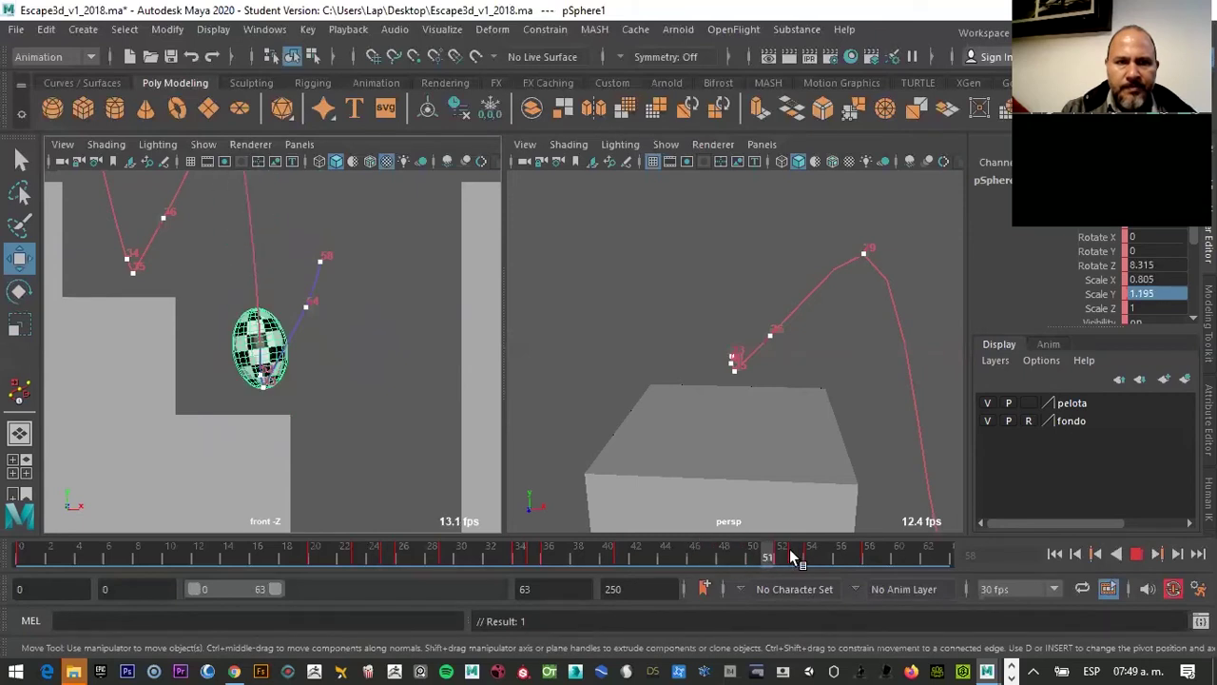
Select the frame 54 point on the motion trail and shift it left
left_click(724, 550)
scroll(312, 317, "up", 3)
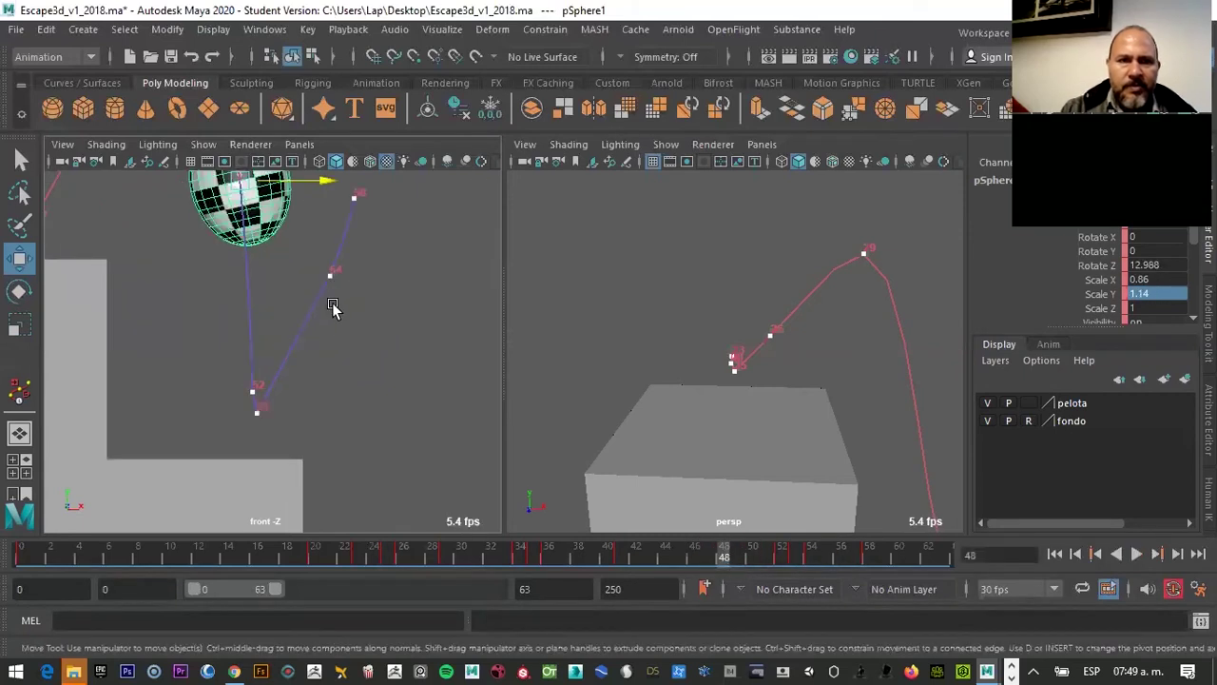
left_click(361, 200)
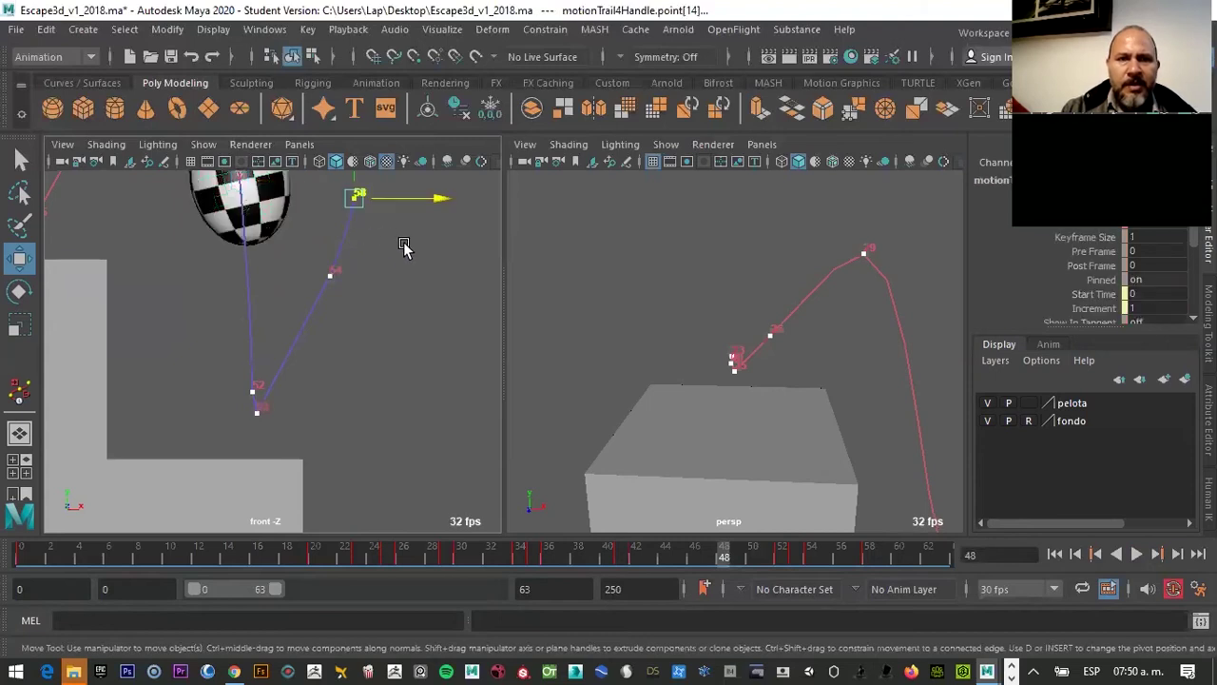
left_click(326, 276)
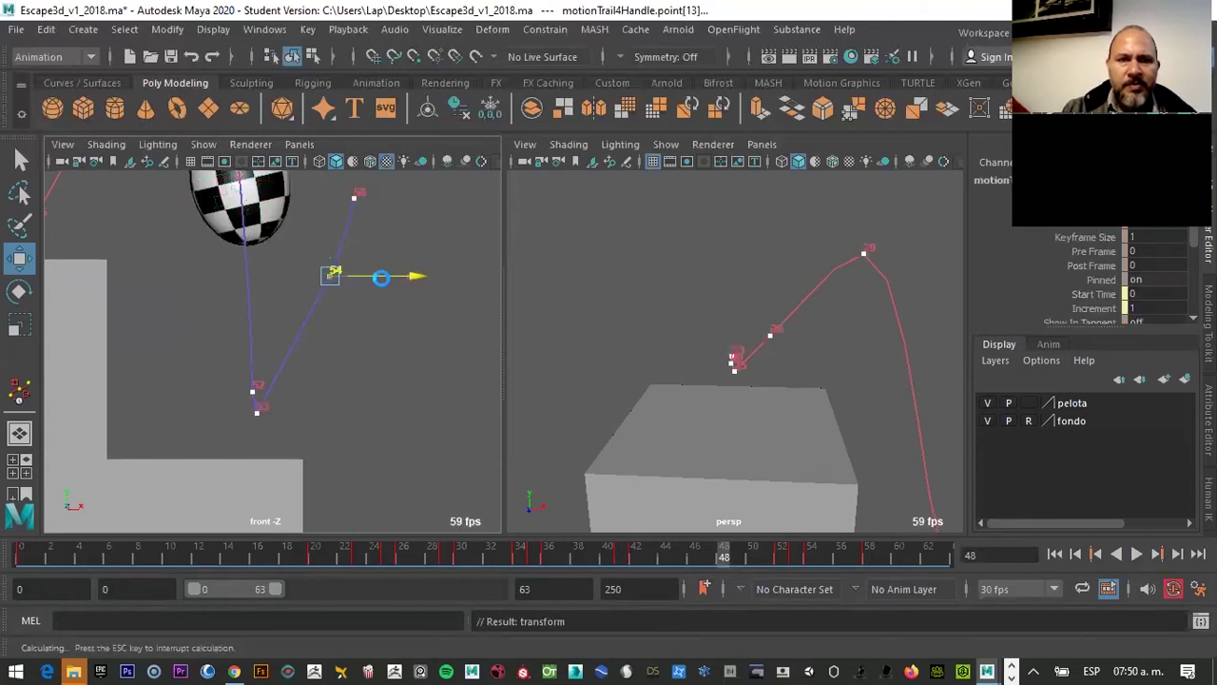
left_click_drag(380, 277, 380, 282)
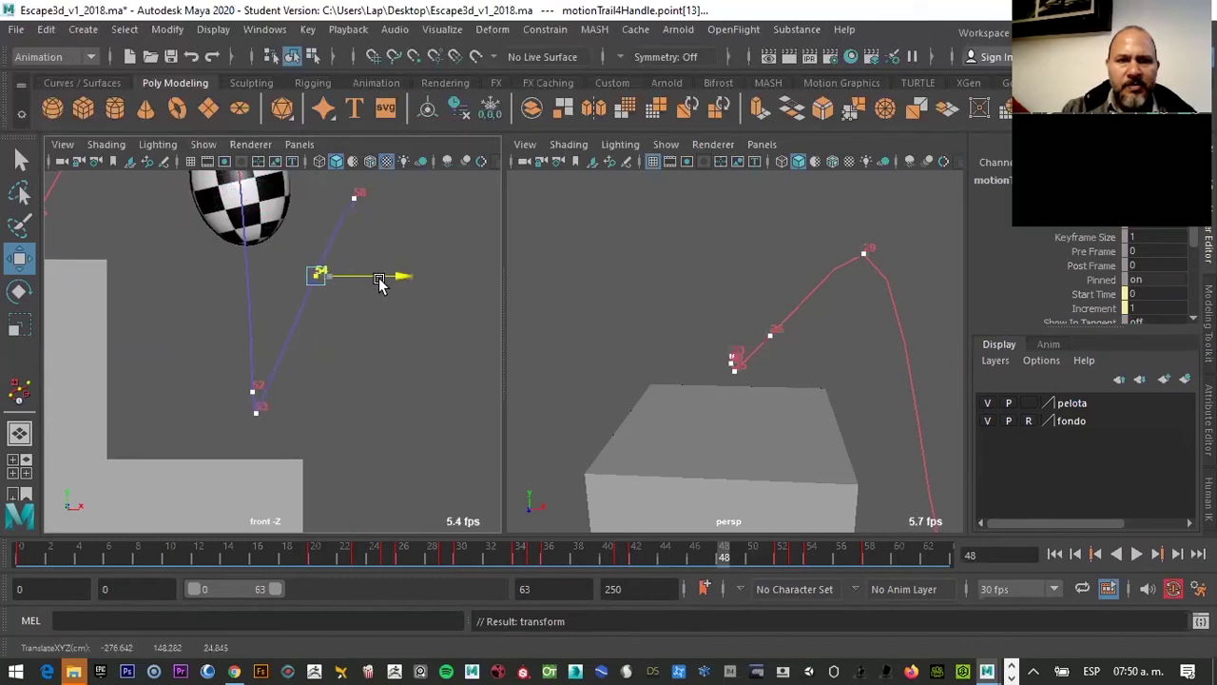
Play back to check the new arc, then set the visible time range to frames 36–99
scroll(470, 364, "down", 2)
scroll(473, 366, "down", 2)
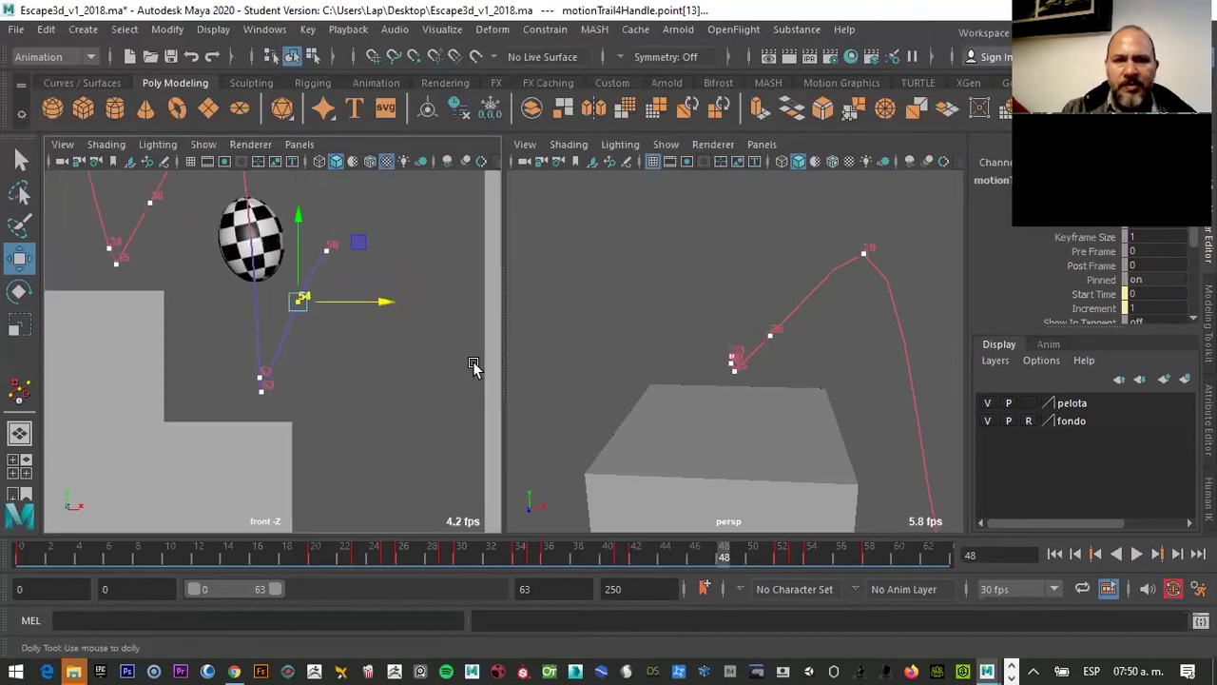
scroll(473, 366, "down", 1)
key("alt+v")
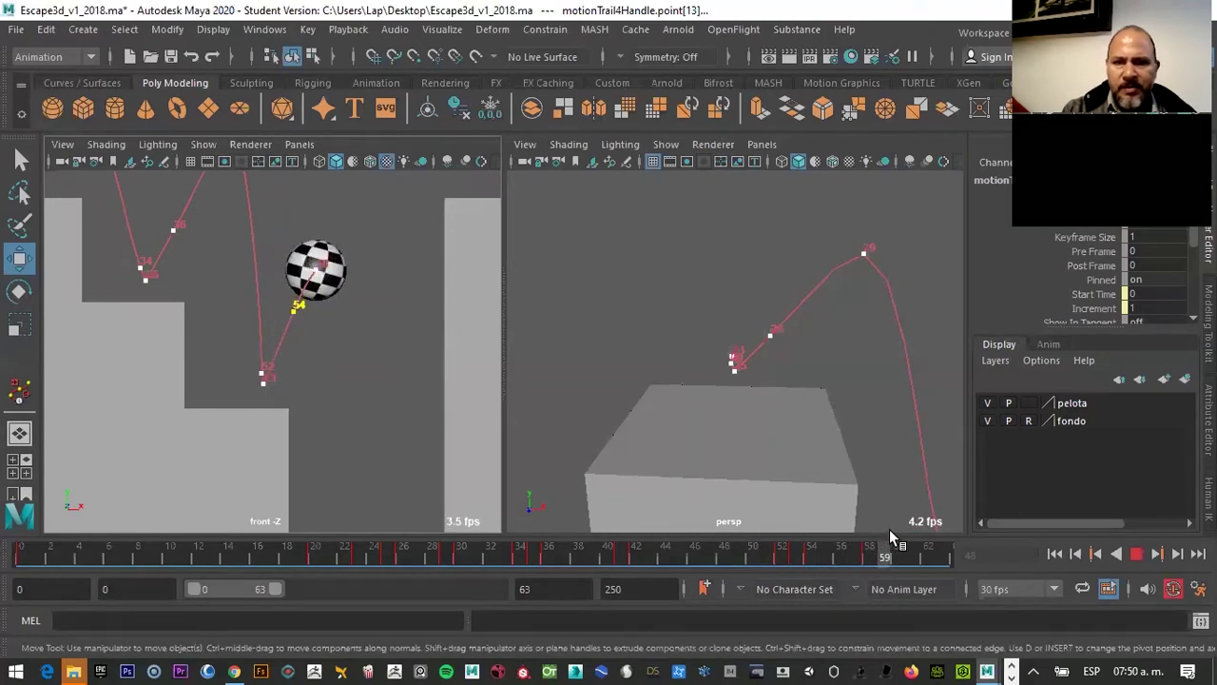
left_click(869, 544)
mouse_move(235, 589)
left_mouse_down()
mouse_move(263, 589)
mouse_move(249, 588)
left_mouse_up()
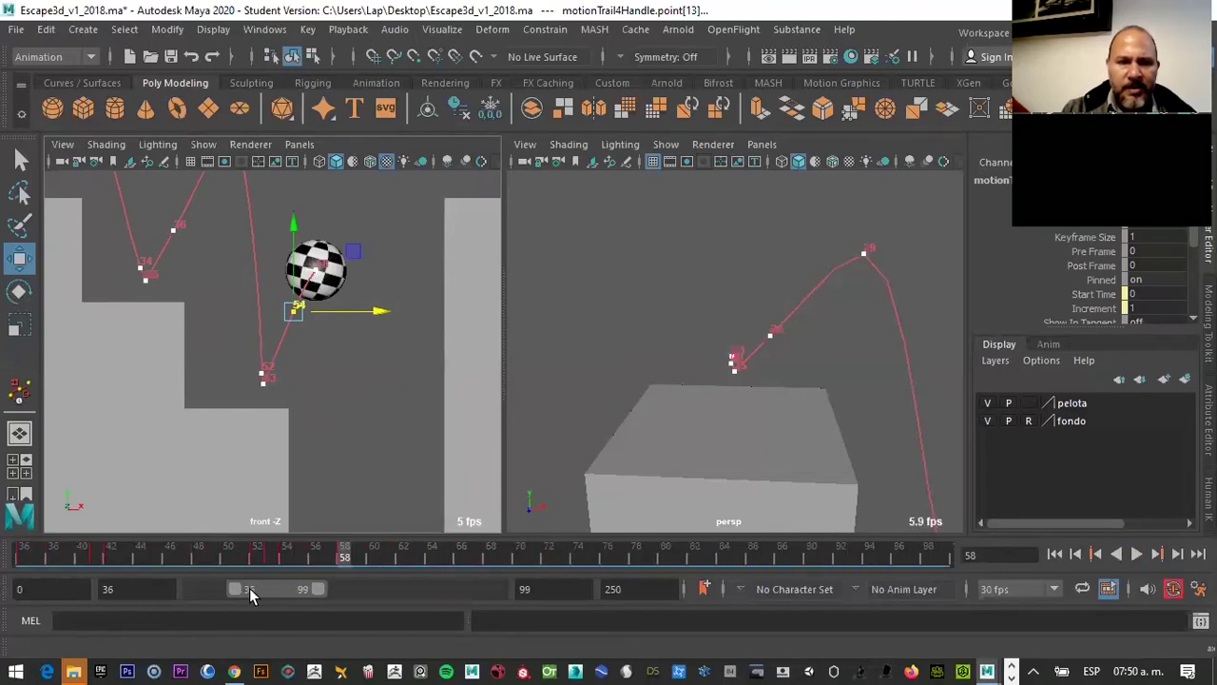
Stretch the time slider range out to frame 209, then narrow it to frames 40–103
left_click_drag(322, 589, 465, 590)
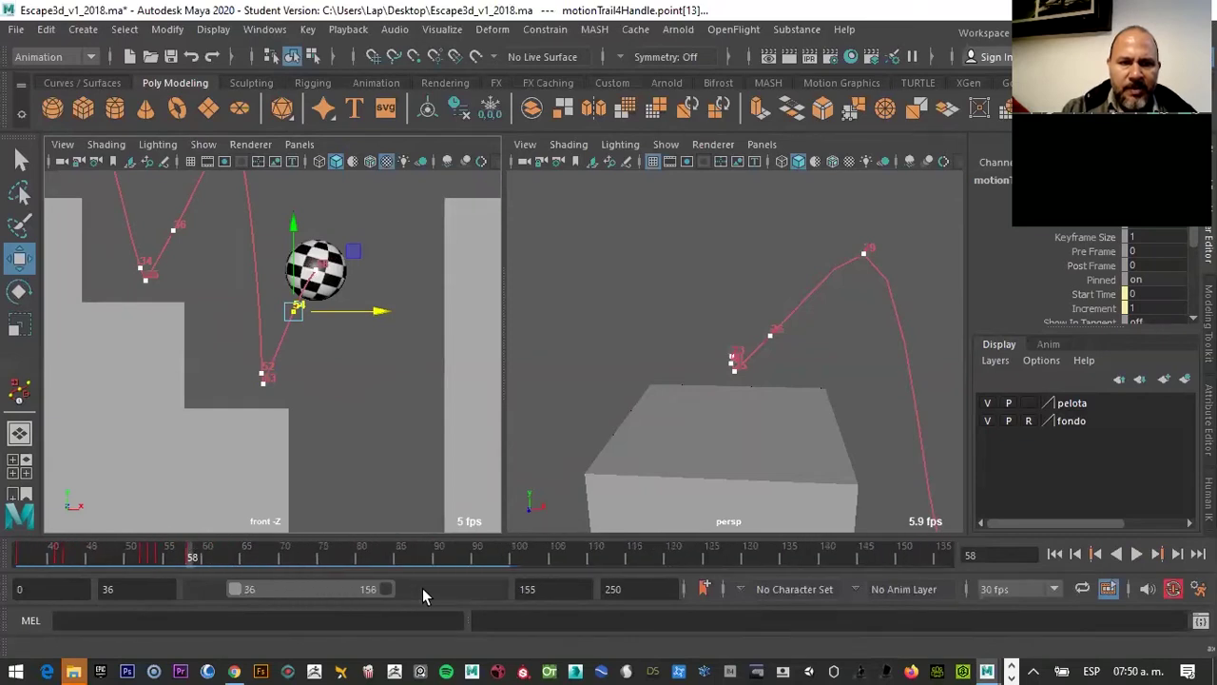
mouse_move(448, 589)
left_mouse_down()
mouse_move(246, 590)
mouse_move(320, 589)
mouse_move(288, 590)
left_mouse_up()
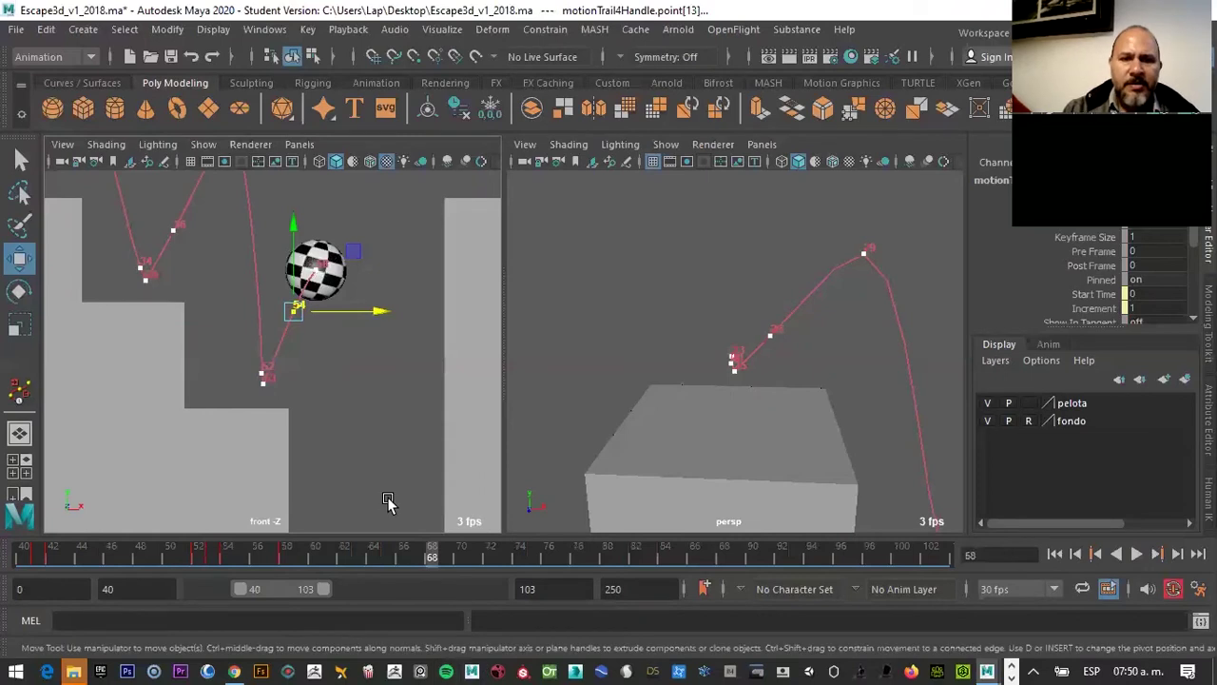
Try pulling the frame-54 trail key down into the pit, then undo that move
scroll(399, 475, "down", 2)
scroll(397, 475, "down", 3)
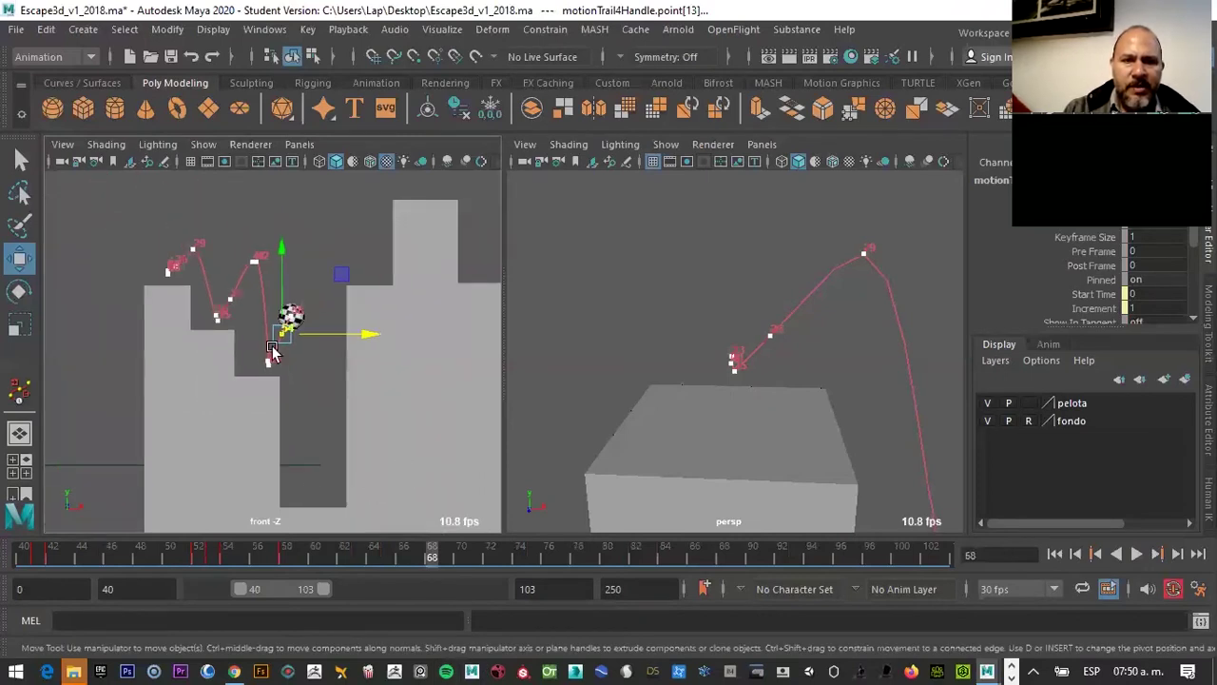
left_click_drag(283, 326, 282, 487)
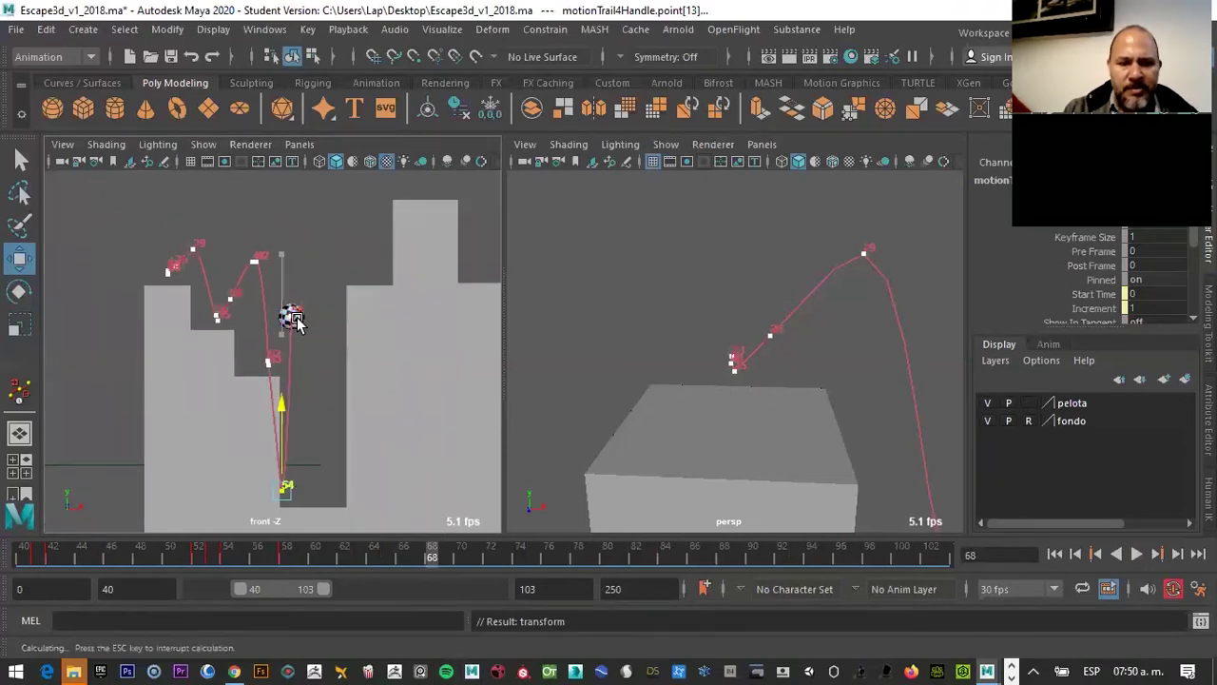
key("ctrl+z")
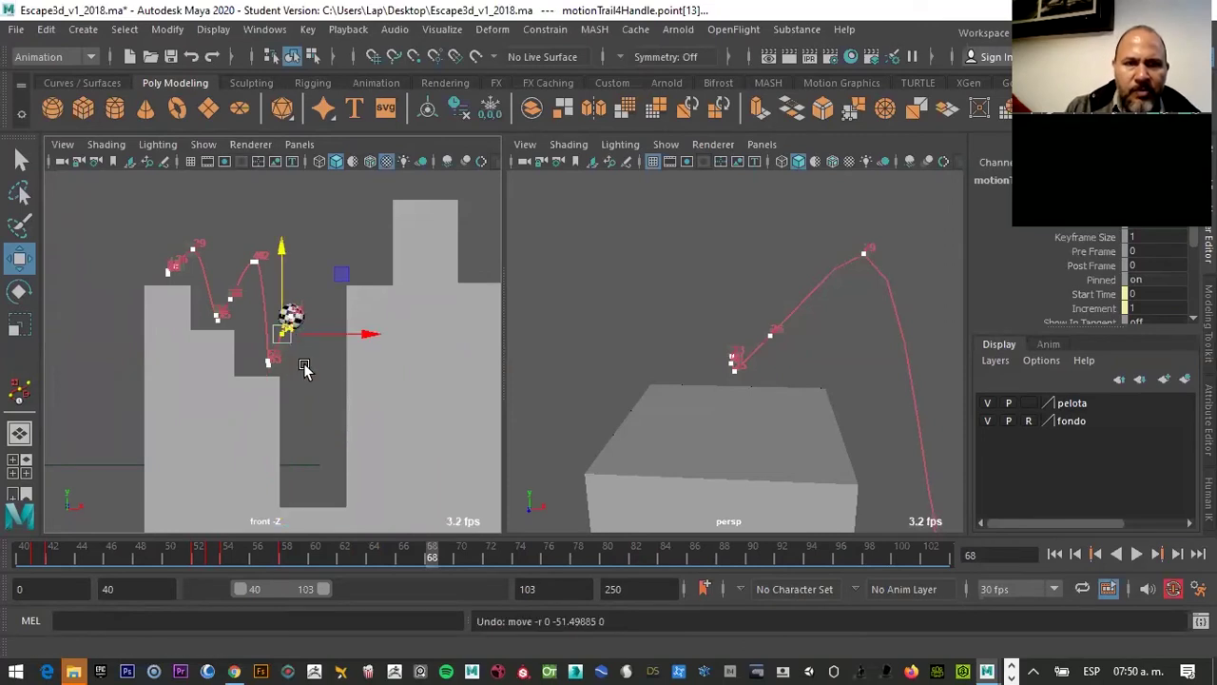
scroll(295, 333, "up", 3)
scroll(301, 340, "up", 2)
Select the ball and lower it along Y to the pit floor
left_click(326, 285)
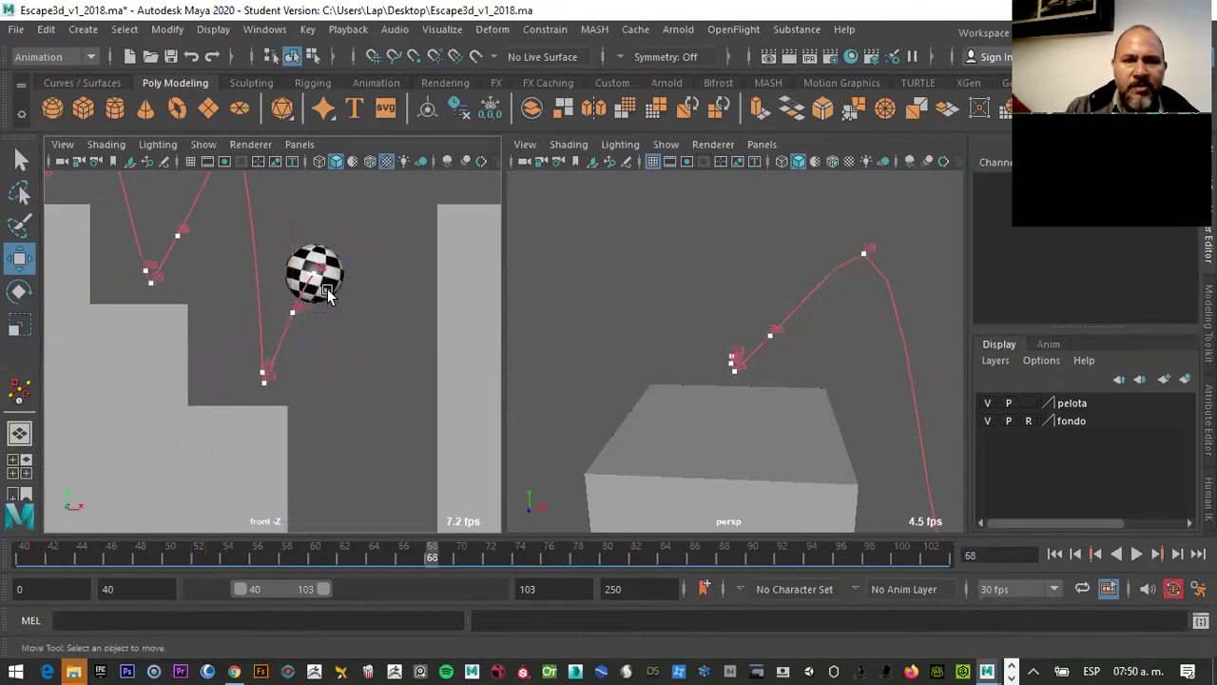
scroll(347, 325, "down", 1)
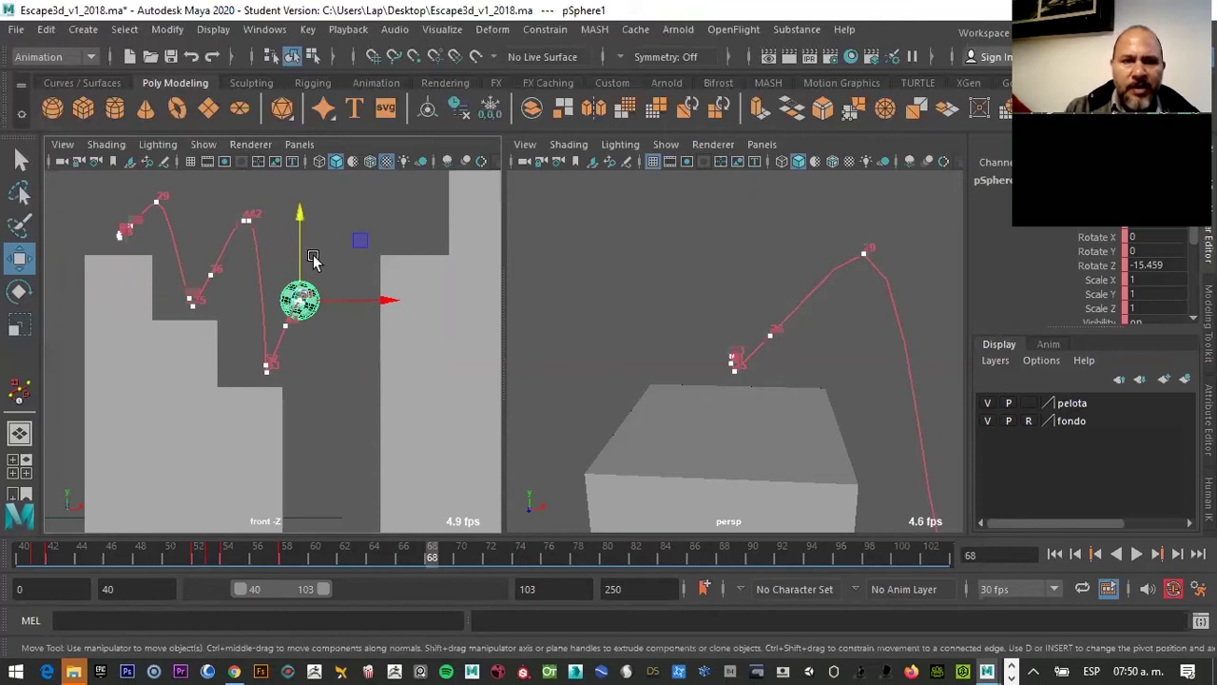
mouse_move(304, 255)
left_mouse_down()
mouse_move(337, 478)
mouse_move(296, 459)
mouse_move(293, 468)
mouse_move(347, 489)
left_mouse_up()
scroll(336, 478, "down", 1)
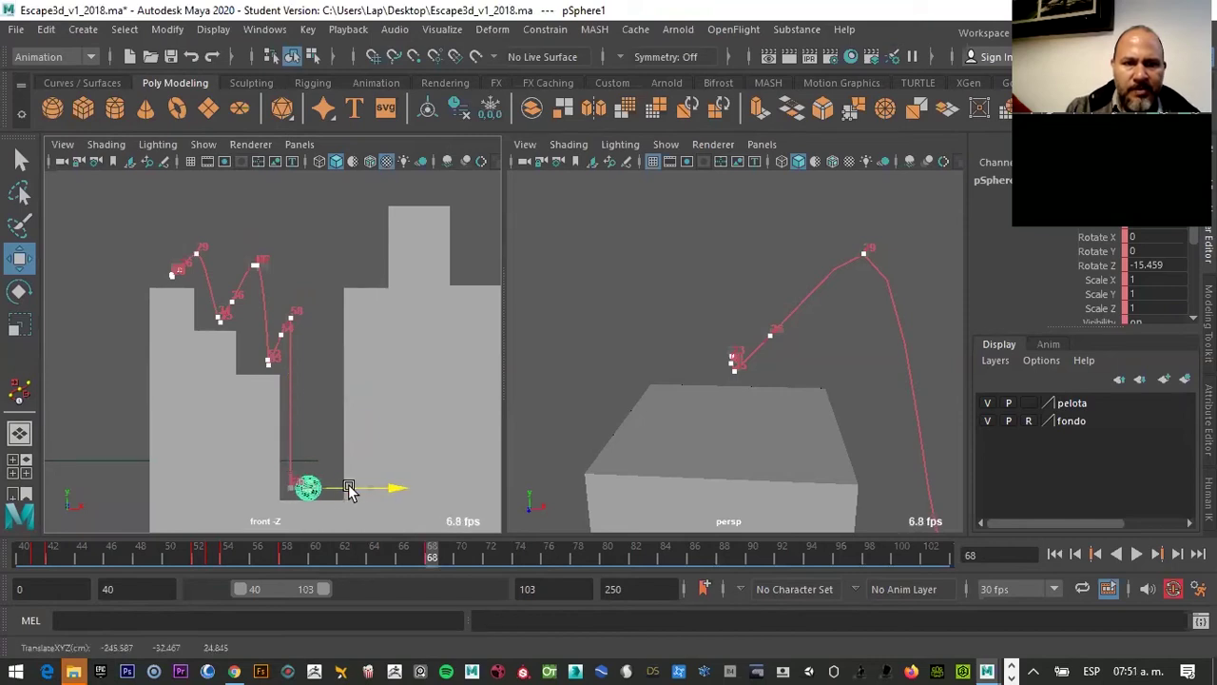
scroll(349, 482, "up", 1)
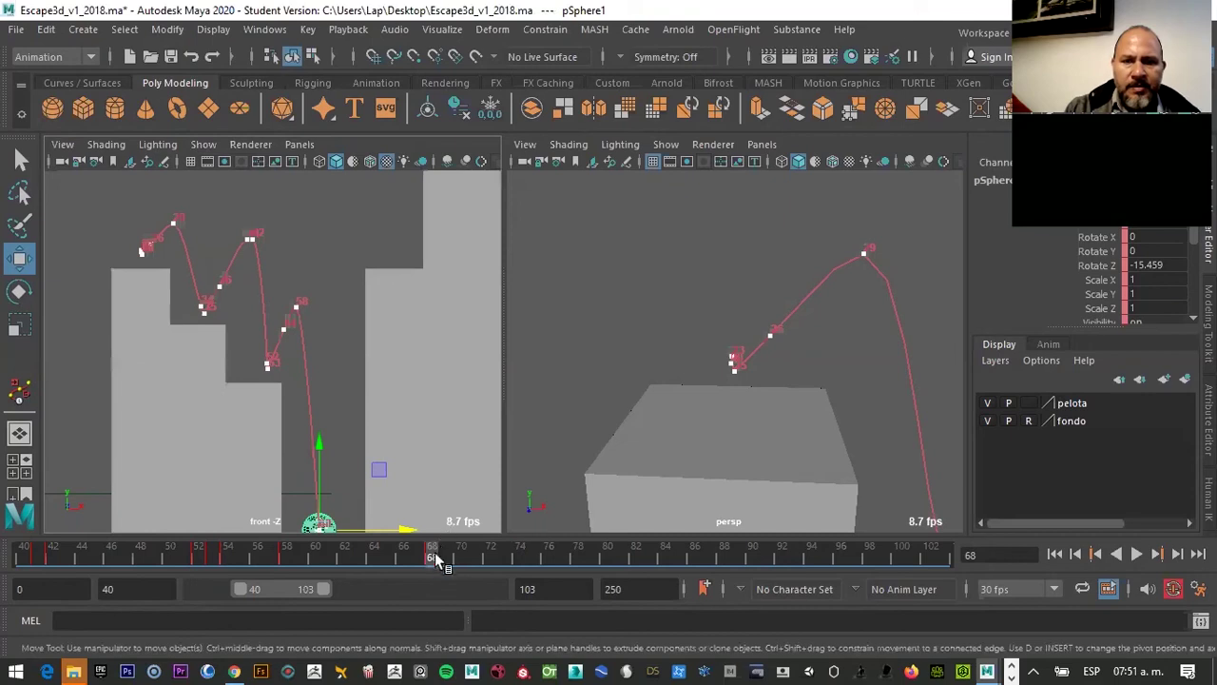
Play back the fall into the pit, then frame the ball at frame 68
key("alt+v")
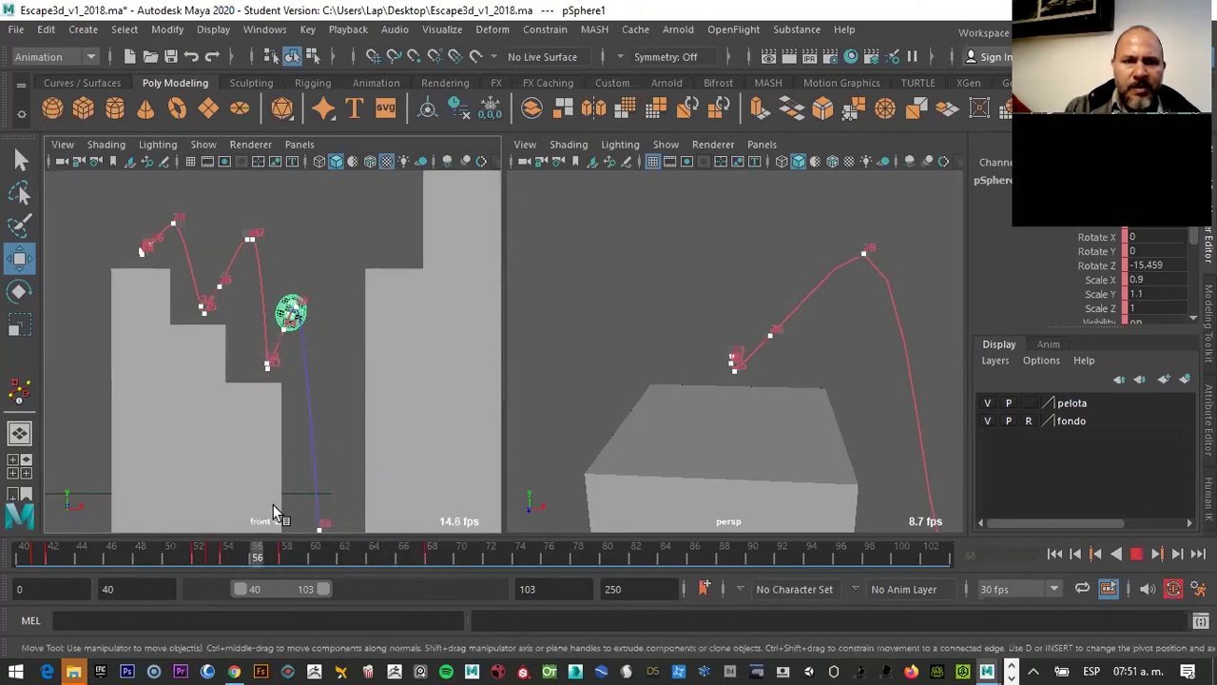
key("alt+v")
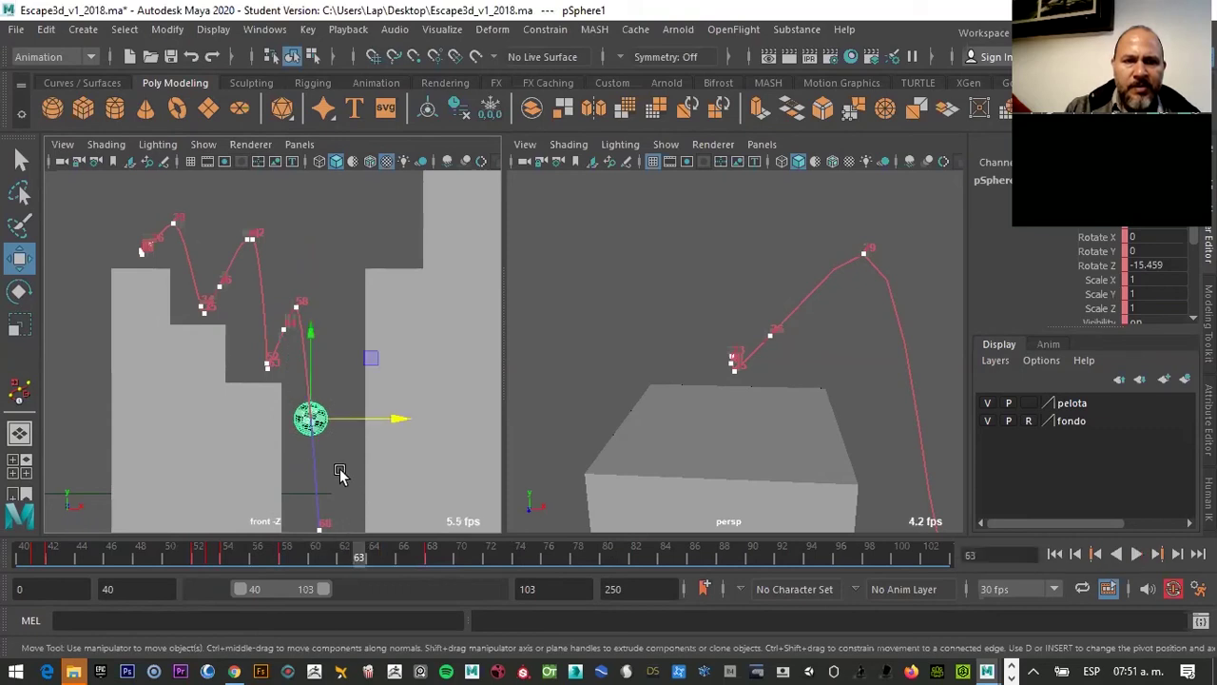
scroll(341, 472, "down", 2)
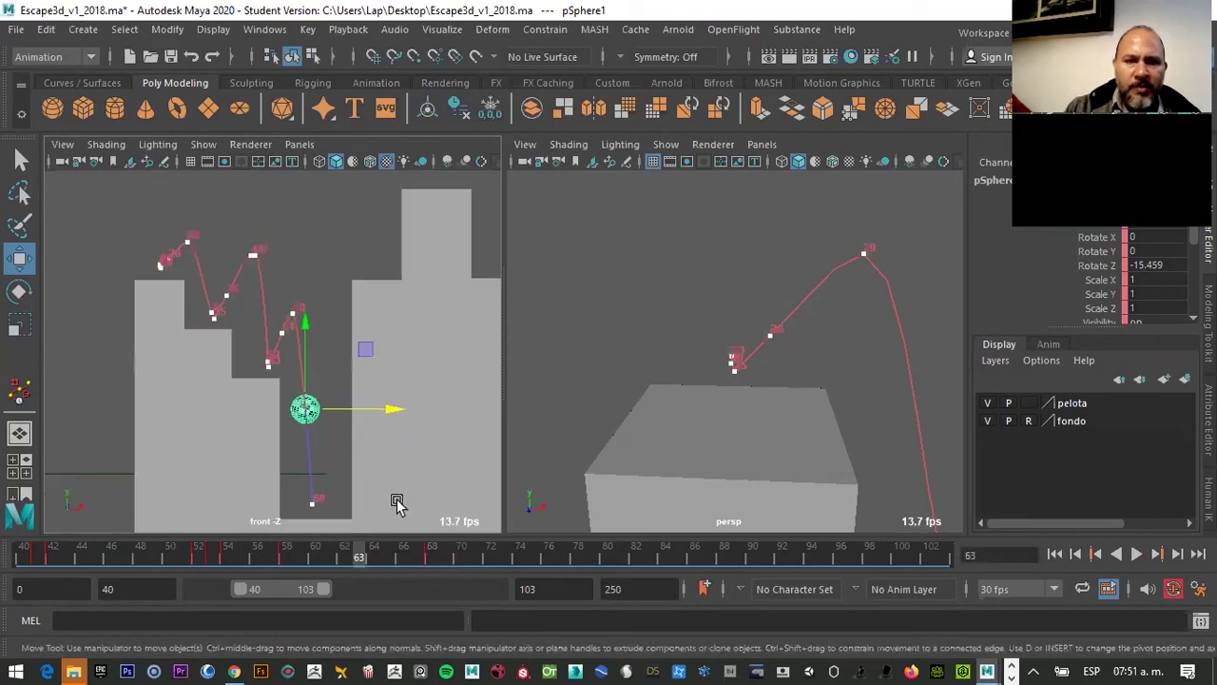
left_click(432, 556)
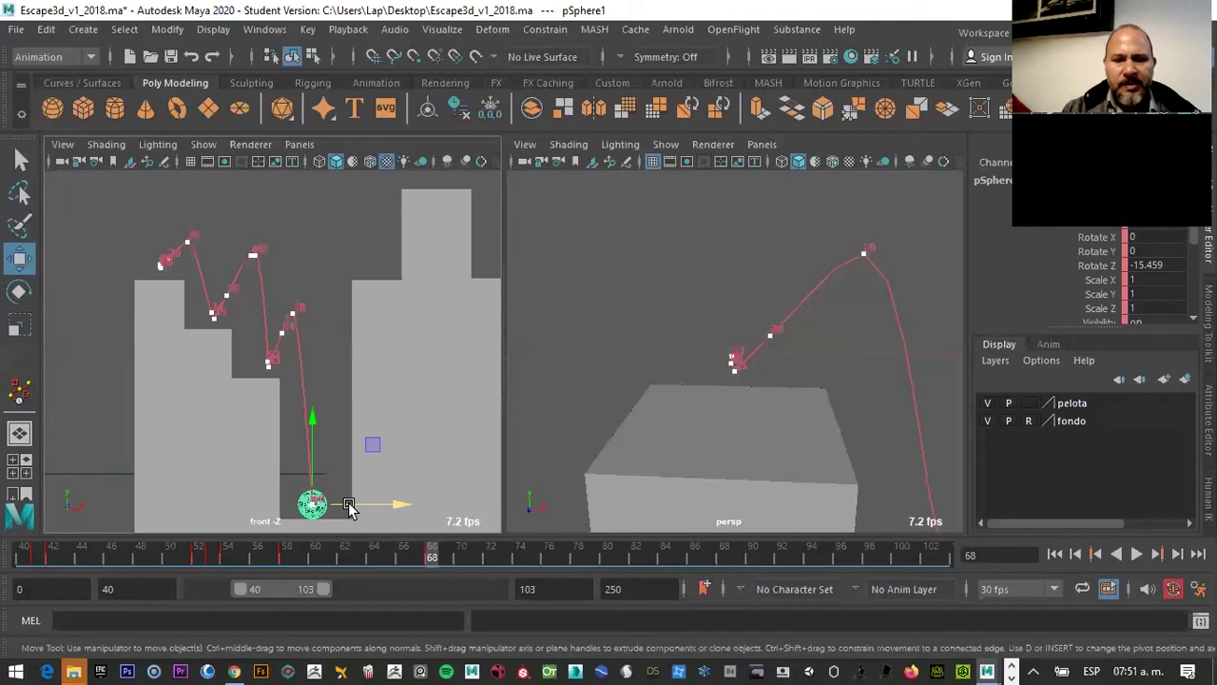
key("f")
scroll(375, 425, "down", 1)
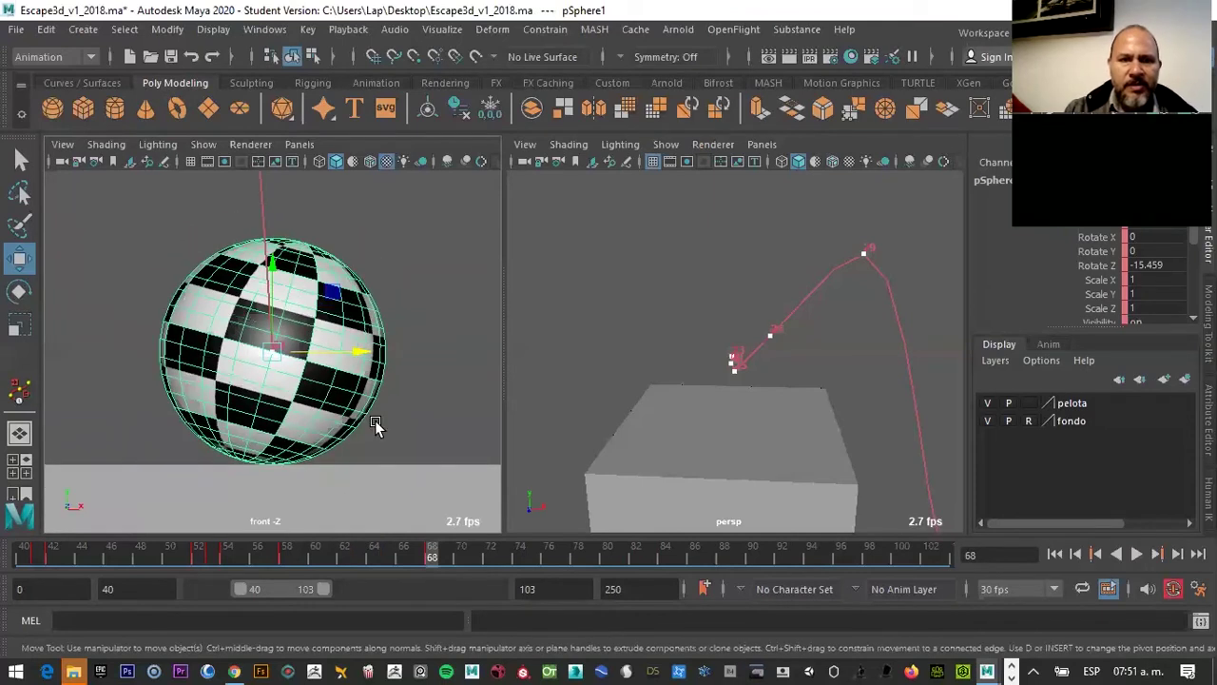
key("e")
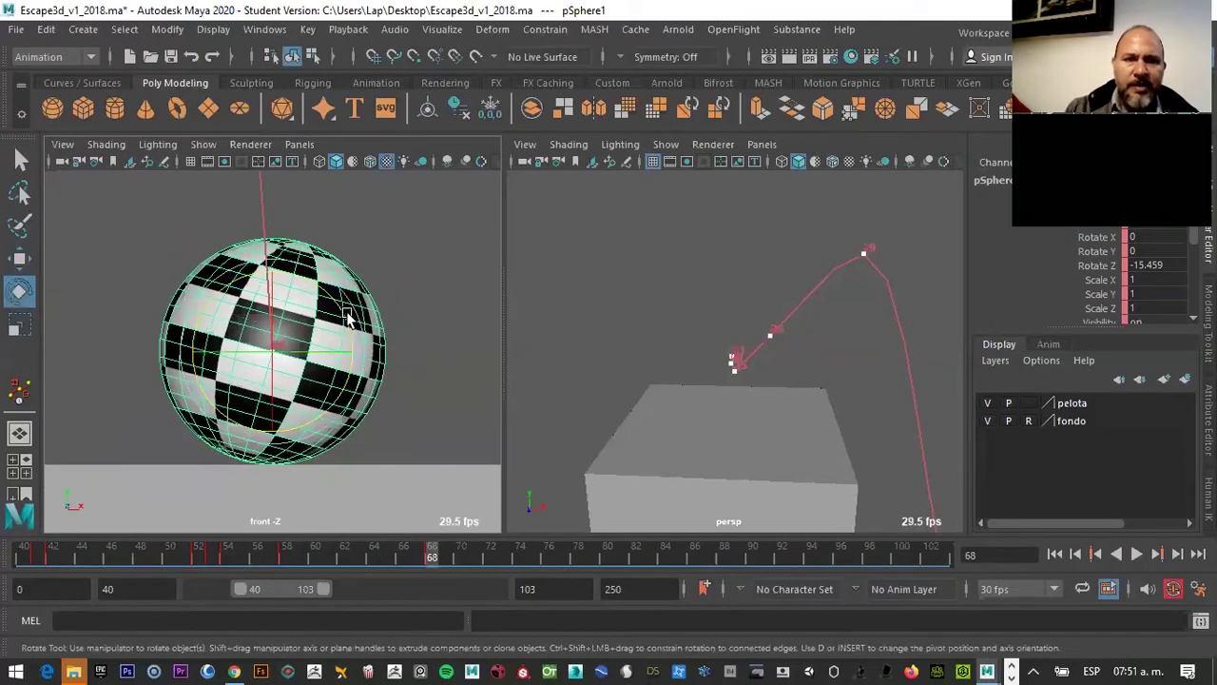
mouse_move(346, 319)
left_mouse_down()
mouse_move(347, 270)
mouse_move(339, 312)
left_mouse_up()
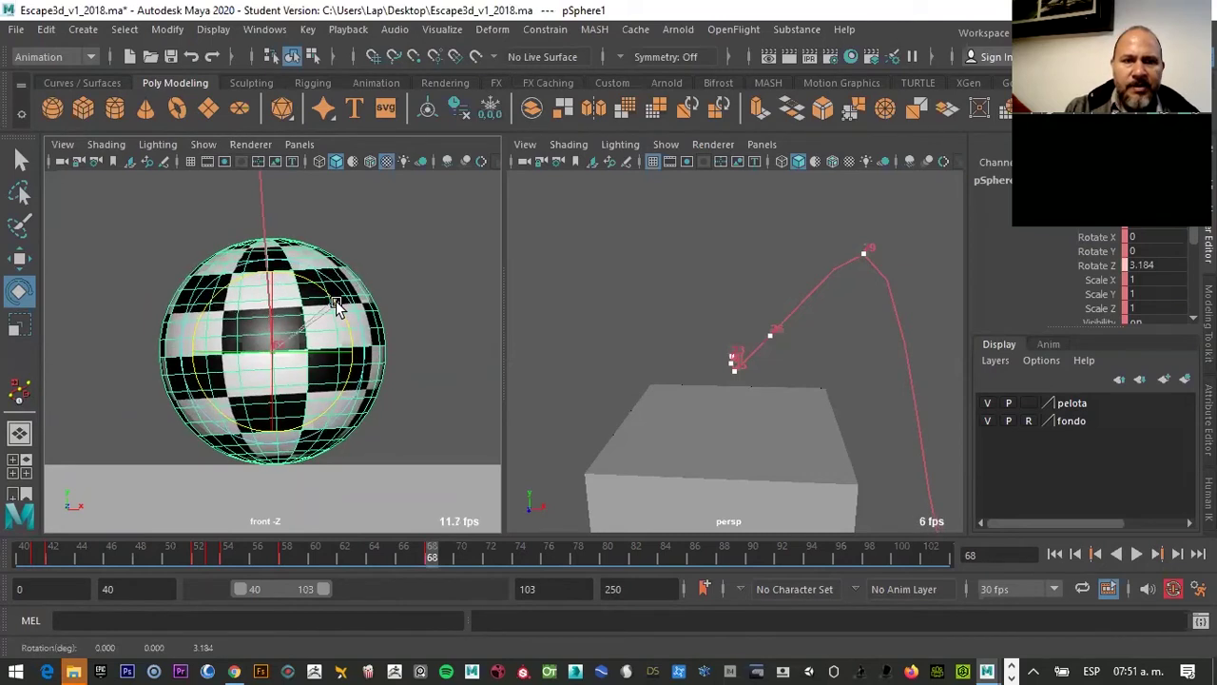
scroll(392, 316, "down", 1)
scroll(392, 317, "down", 1)
scroll(393, 317, "down", 1)
scroll(392, 317, "up", 3)
scroll(398, 318, "down", 1)
scroll(401, 318, "down", 2)
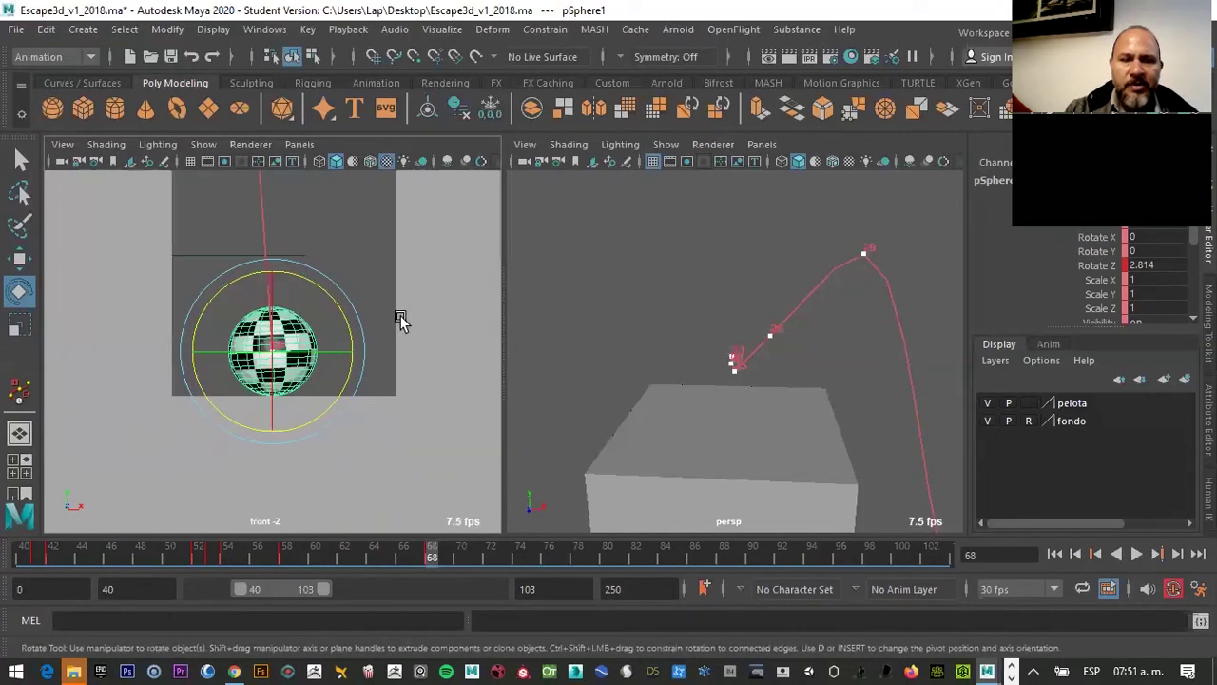
scroll(401, 319, "down", 1)
scroll(371, 294, "down", 2)
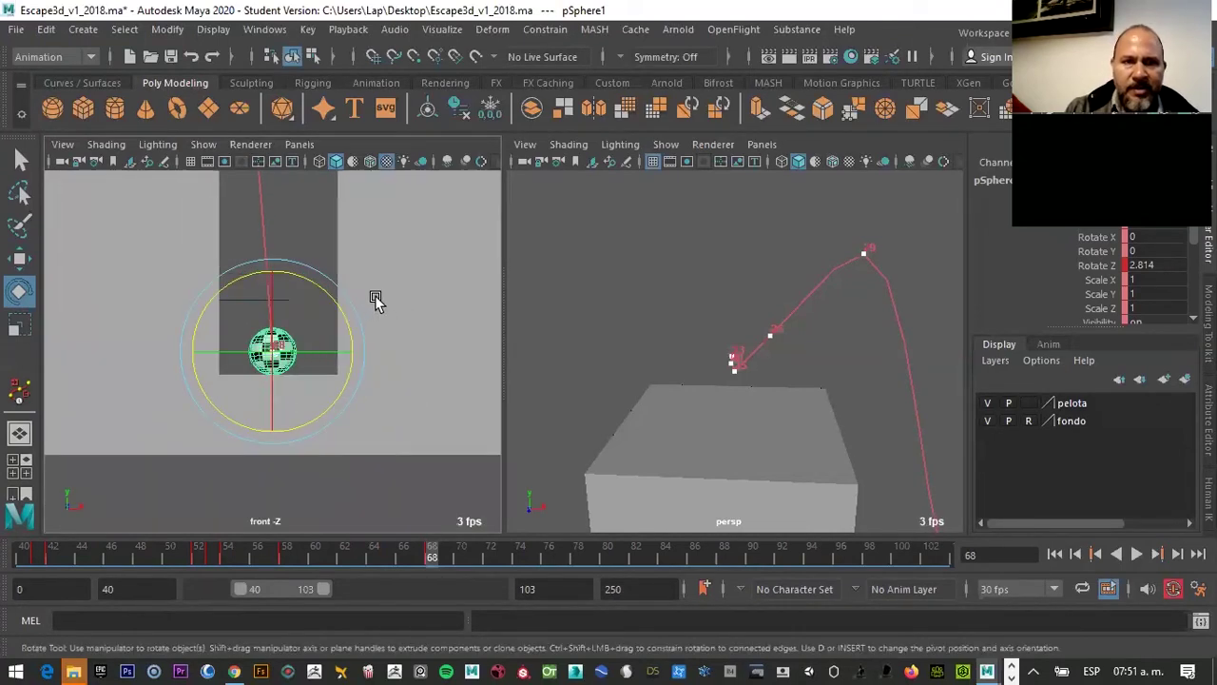
scroll(370, 301, "down", 1)
scroll(370, 300, "down", 1)
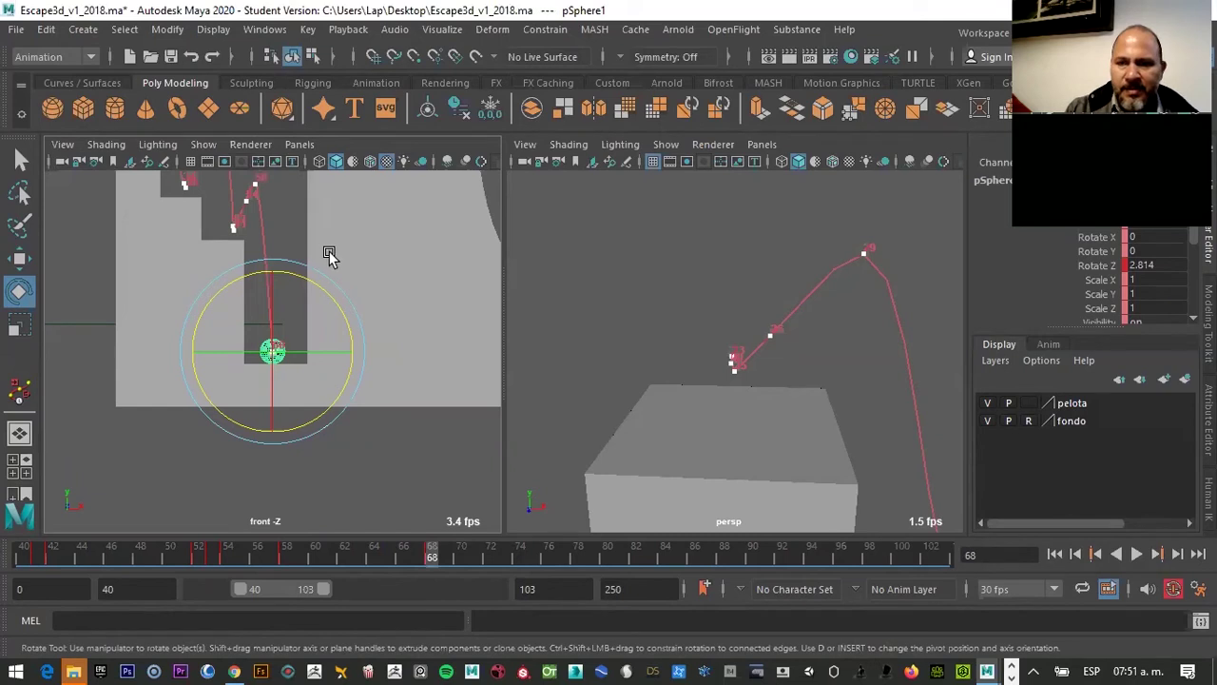
middle_click_drag(339, 233, 310, 355, "alt")
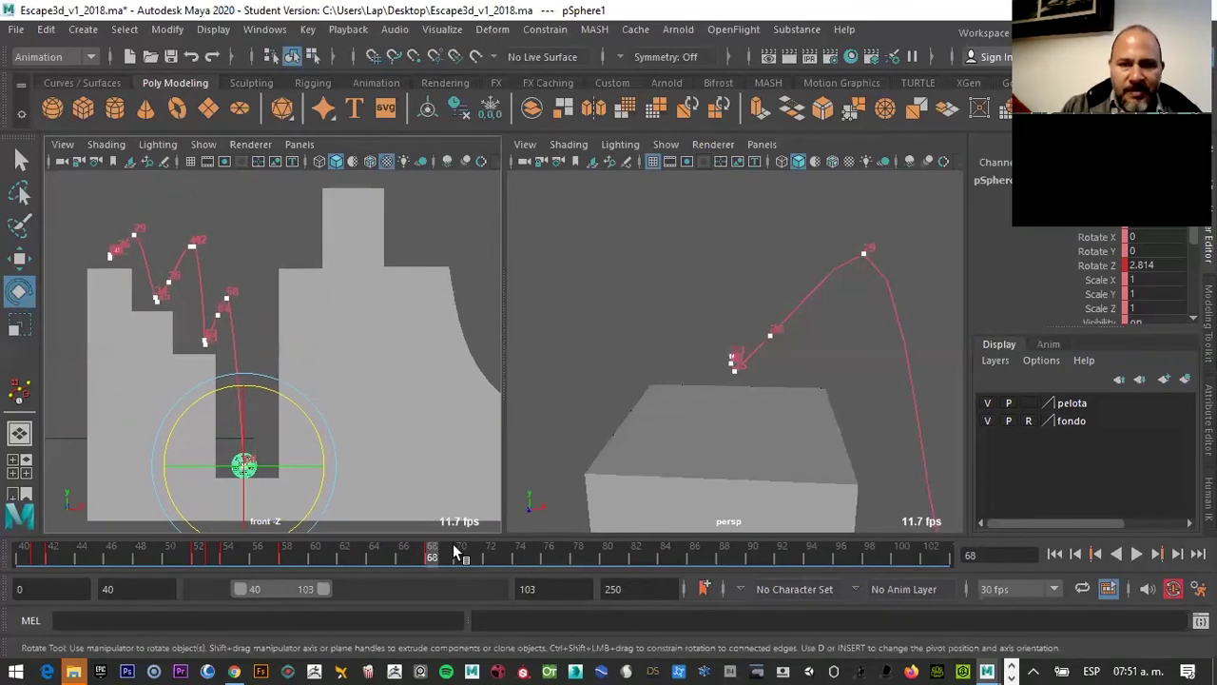
left_click_drag(376, 553, 38, 547)
key("alt+v")
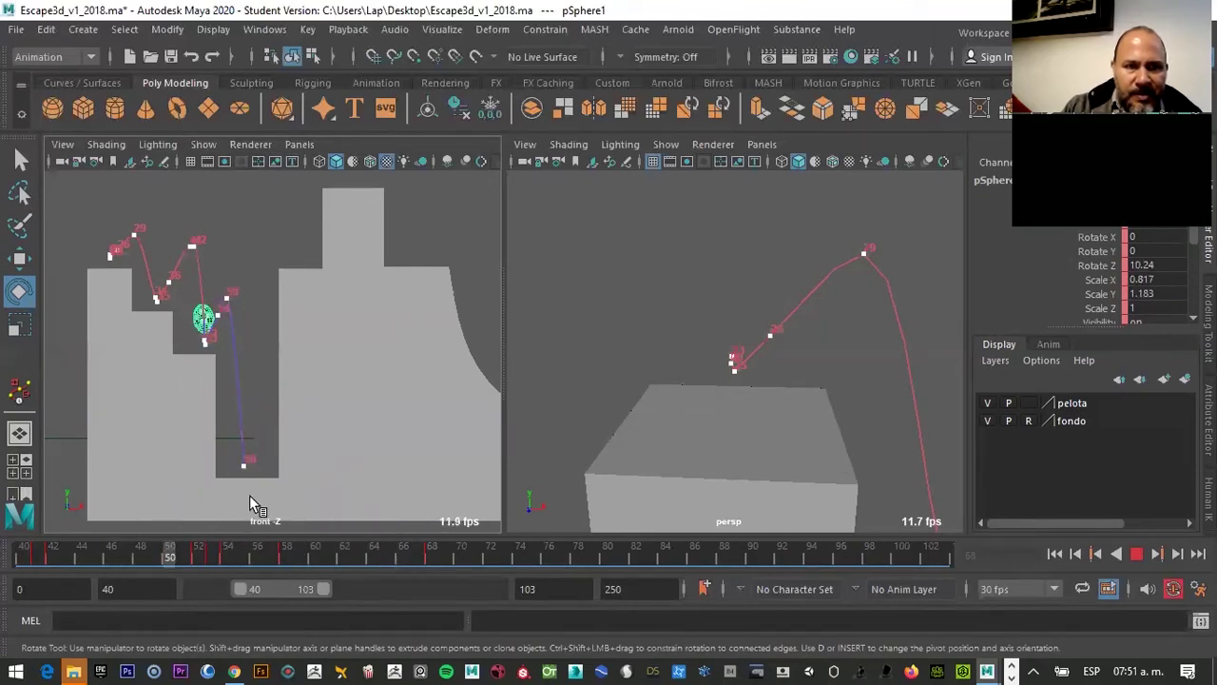
key("alt+v")
key("f")
Zoom out, pan up and zoom back in on the ball's motion-trail arcs over the stairs
scroll(331, 480, "down", 2)
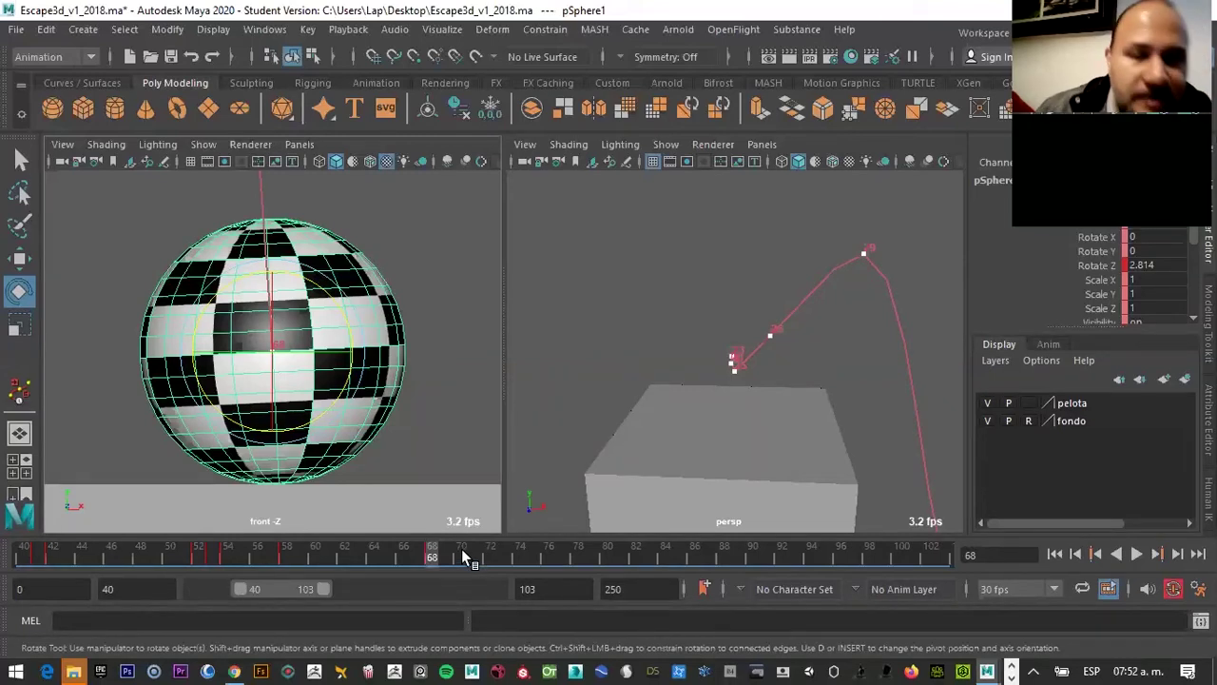
scroll(401, 379, "down", 3)
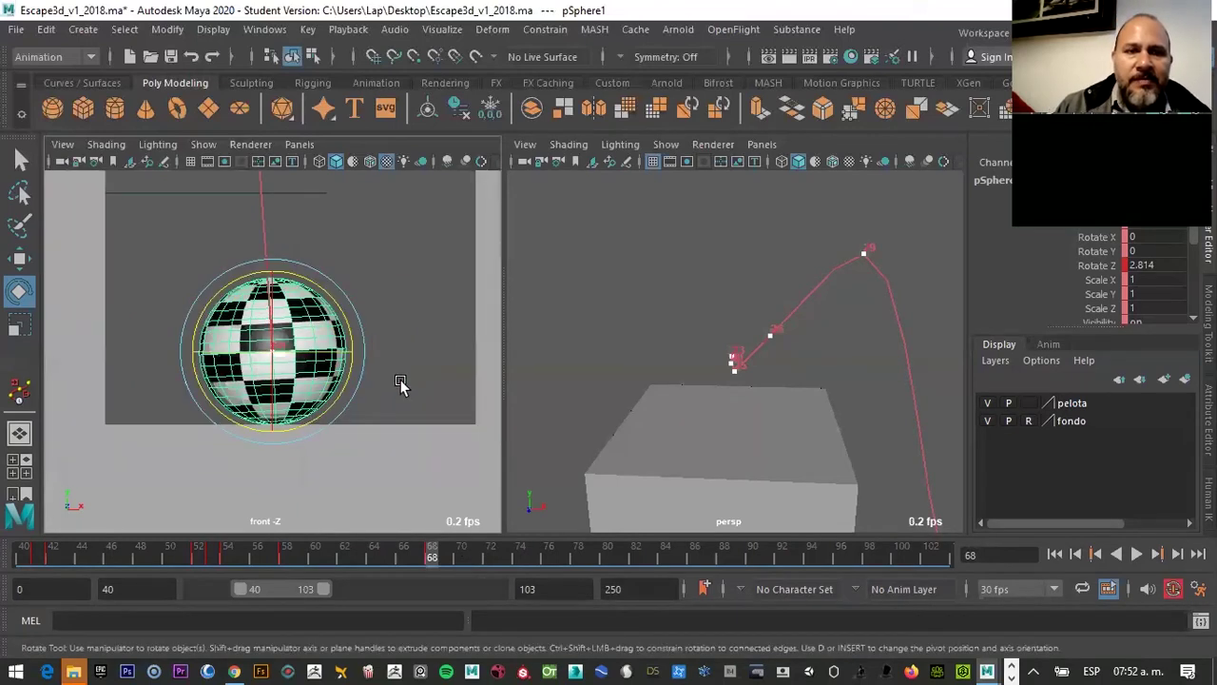
scroll(400, 380, "down", 3)
scroll(390, 379, "down", 3)
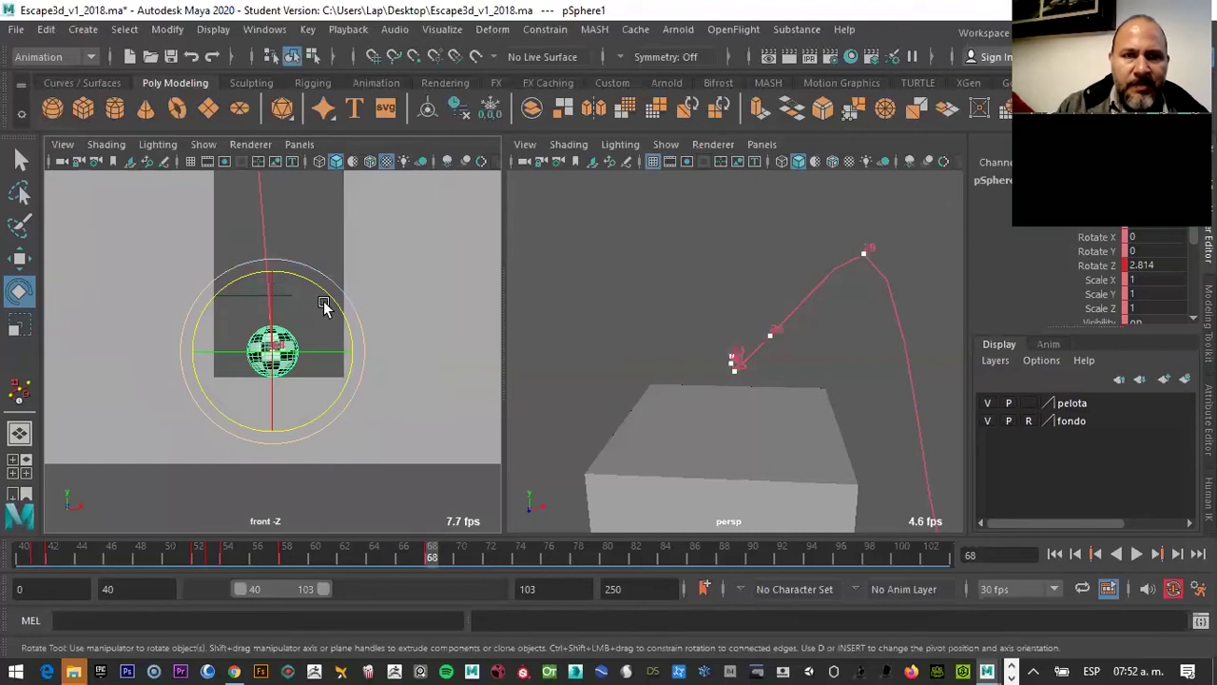
middle_click_drag(326, 263, 323, 302, "alt")
scroll(319, 328, "down", 2)
scroll(299, 347, "up", 3)
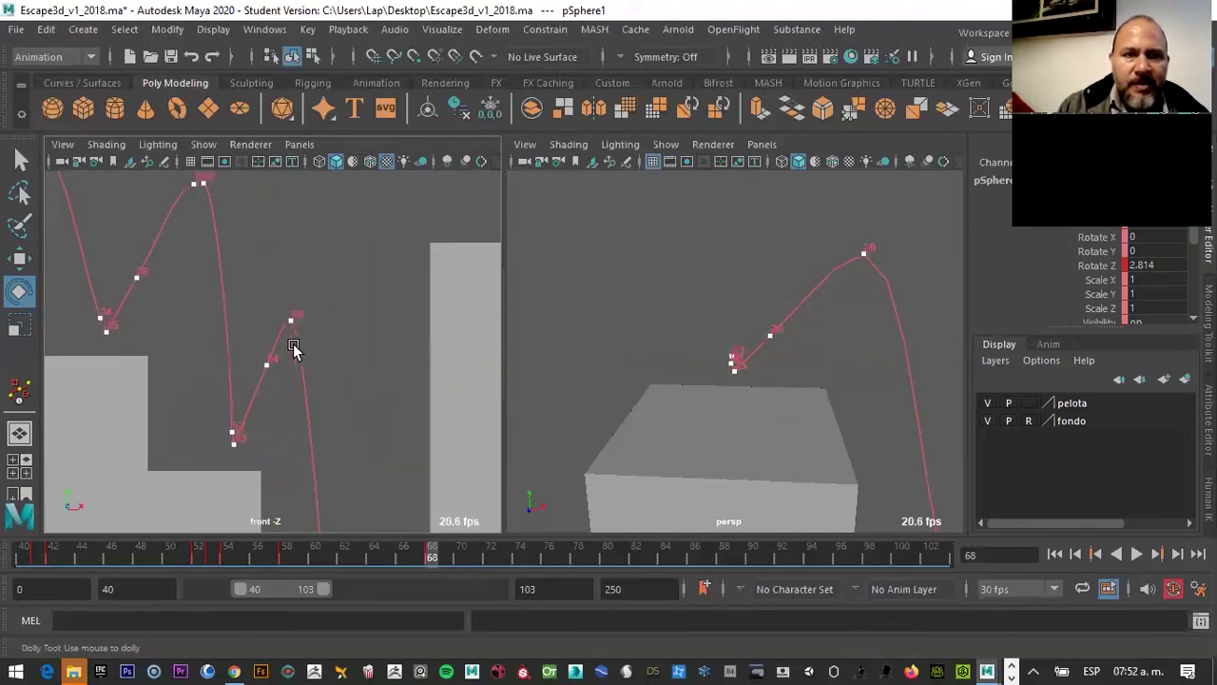
scroll(257, 366, "up", 3)
Shift the frame-54 motion-trail key slightly left with the Move tool
left_click(272, 385)
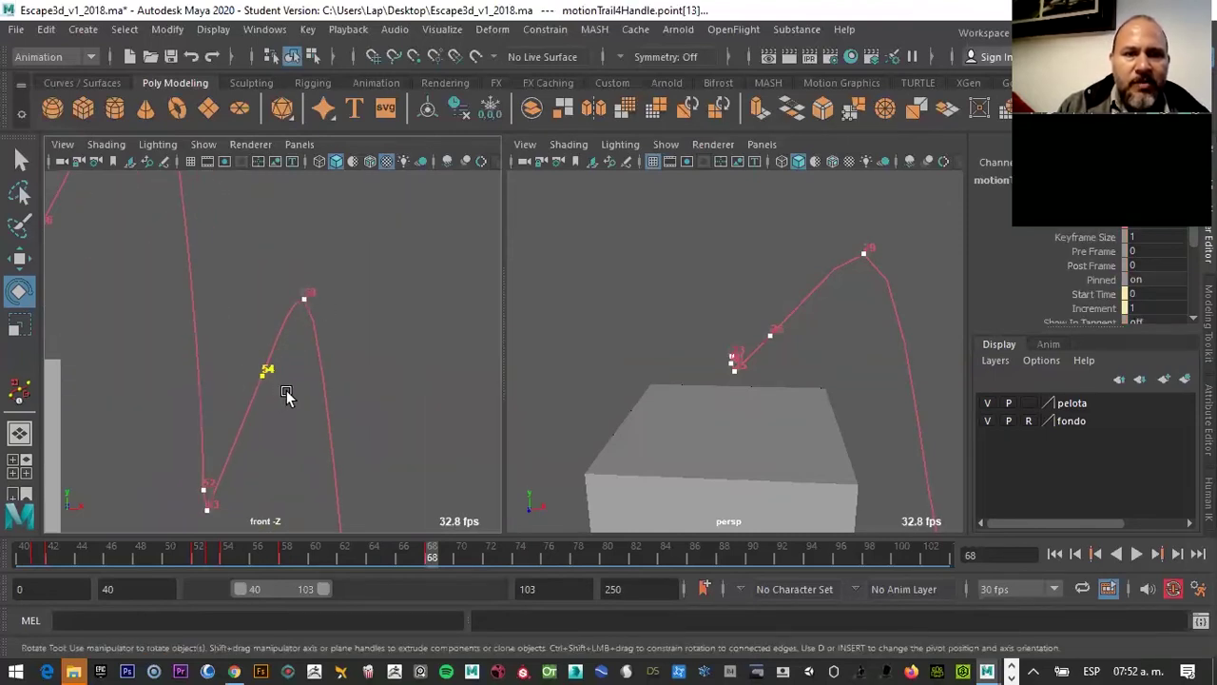
key("w")
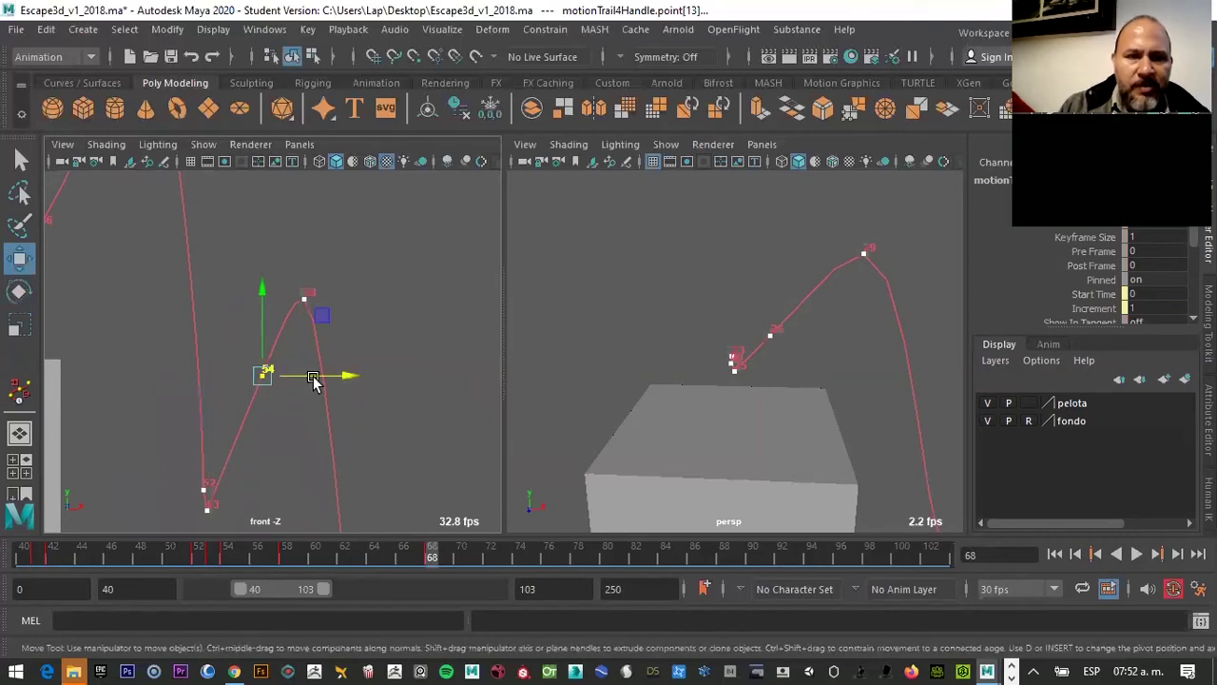
left_click_drag(314, 380, 313, 380)
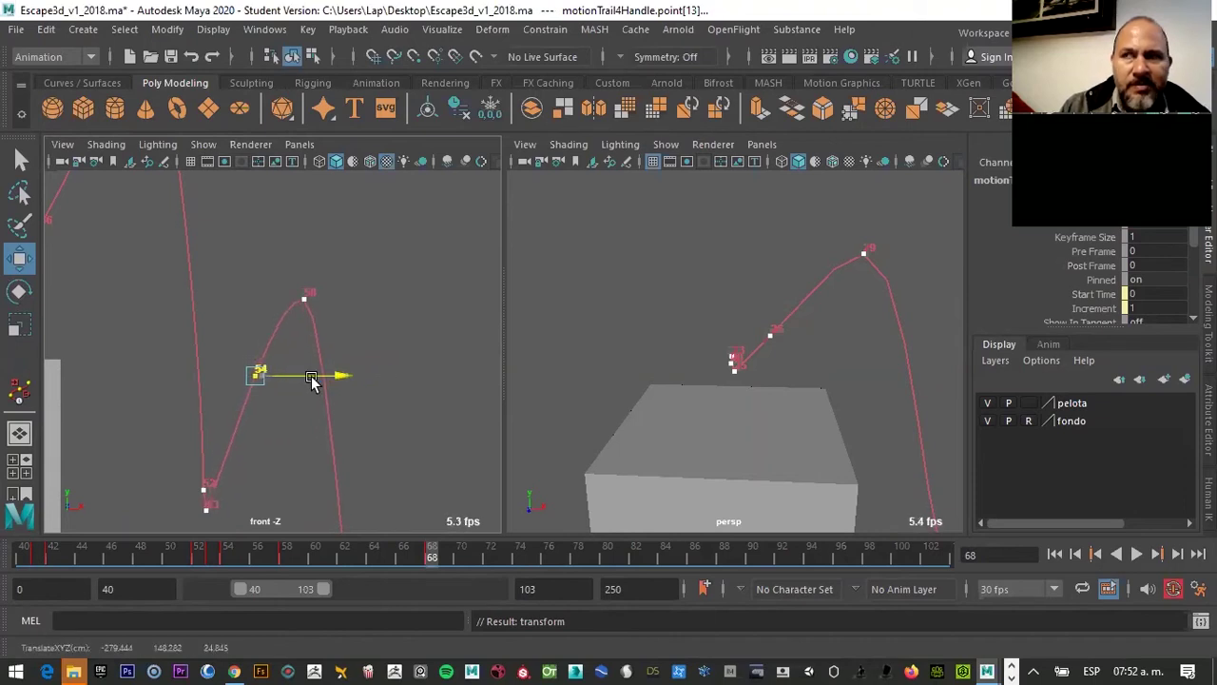
scroll(381, 421, "up", 1)
scroll(375, 422, "up", 3)
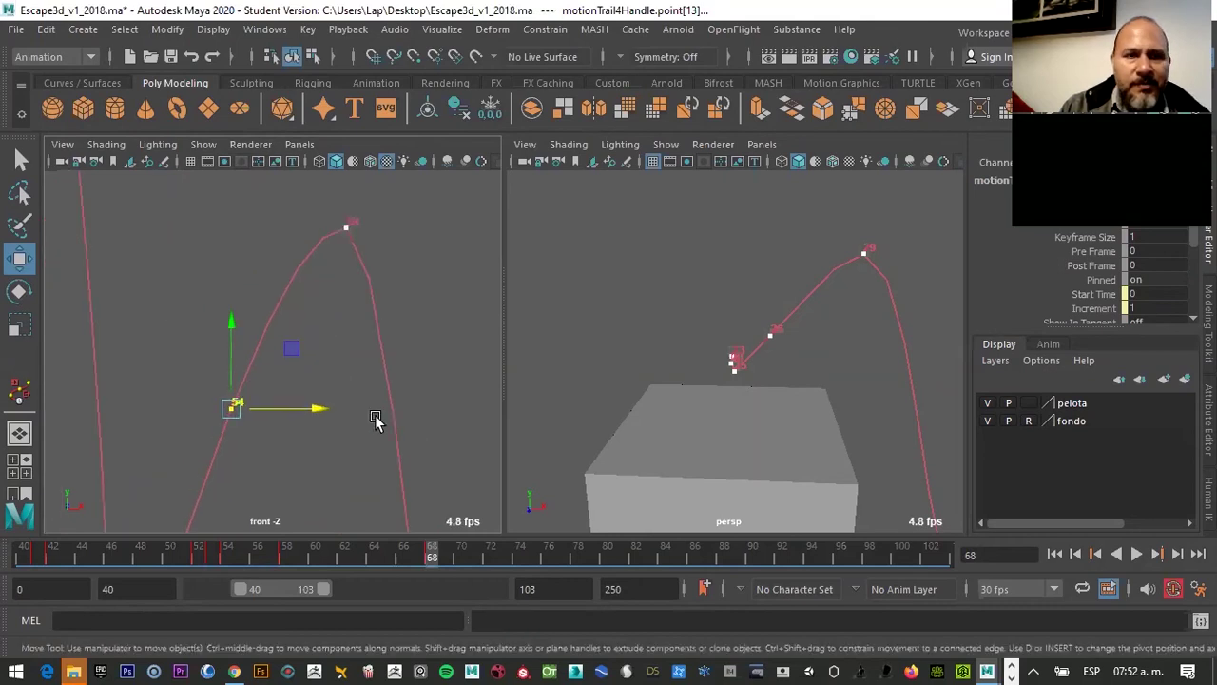
scroll(375, 421, "down", 2)
scroll(370, 418, "down", 1)
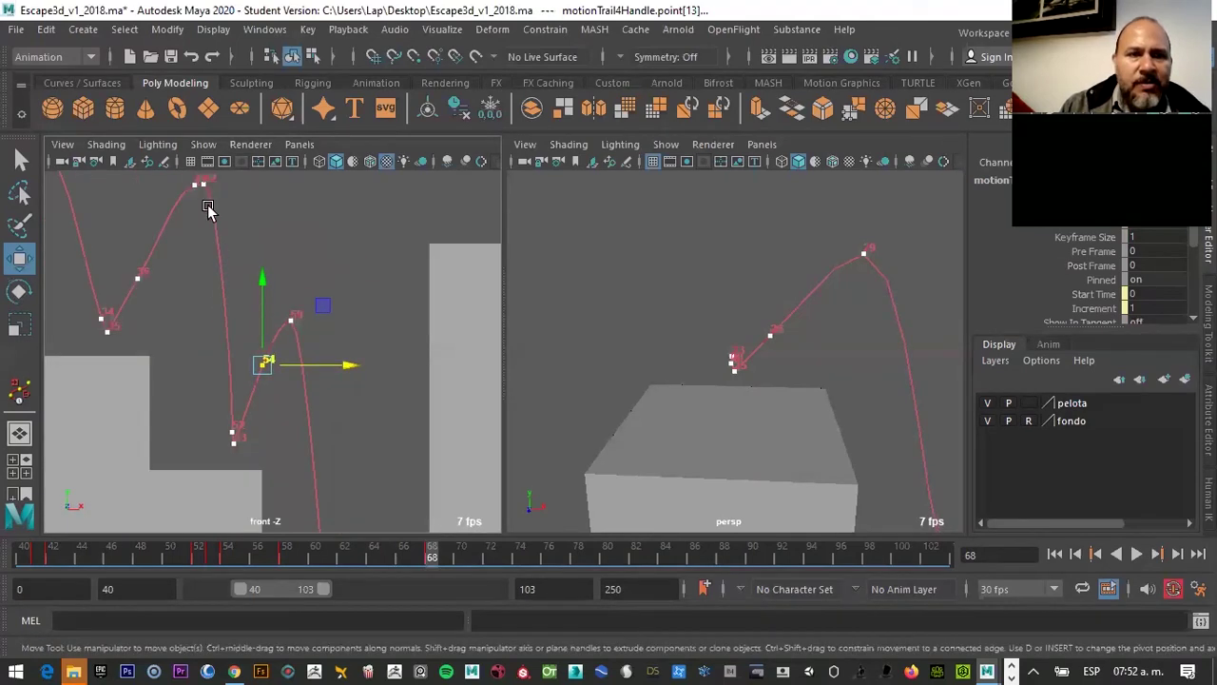
Pan to the earlier bounces and select the frame-36 trail key
middle_click_drag(212, 223, 323, 366, "alt")
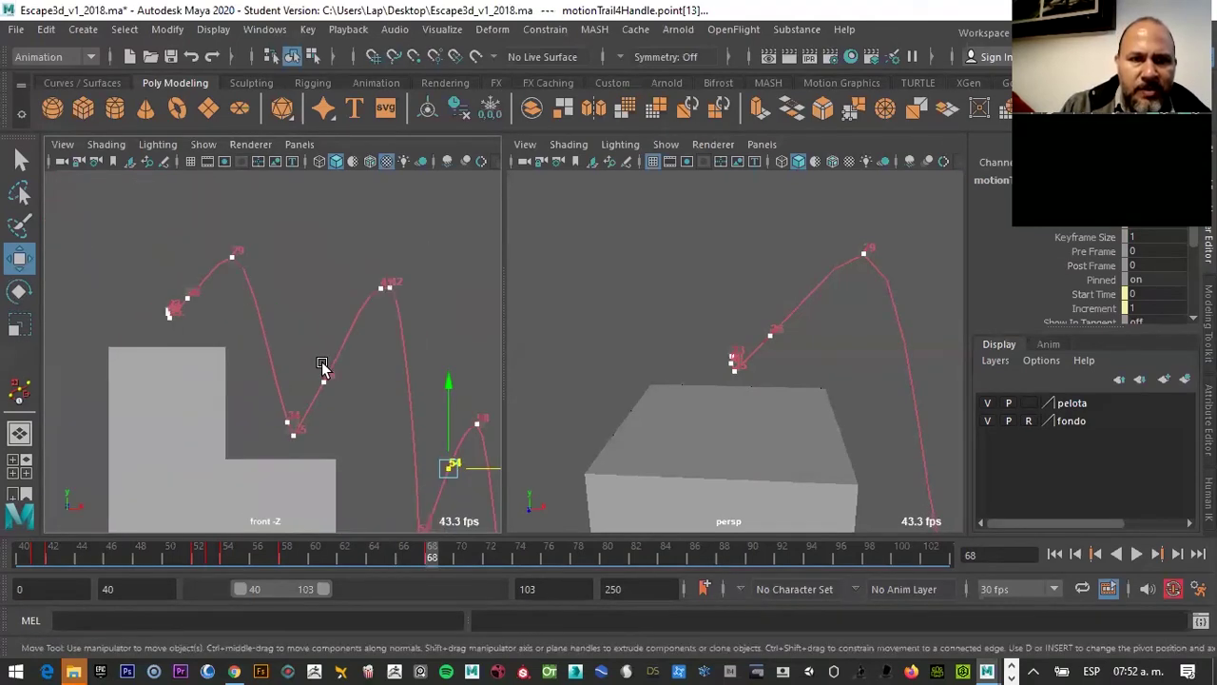
left_click(323, 380)
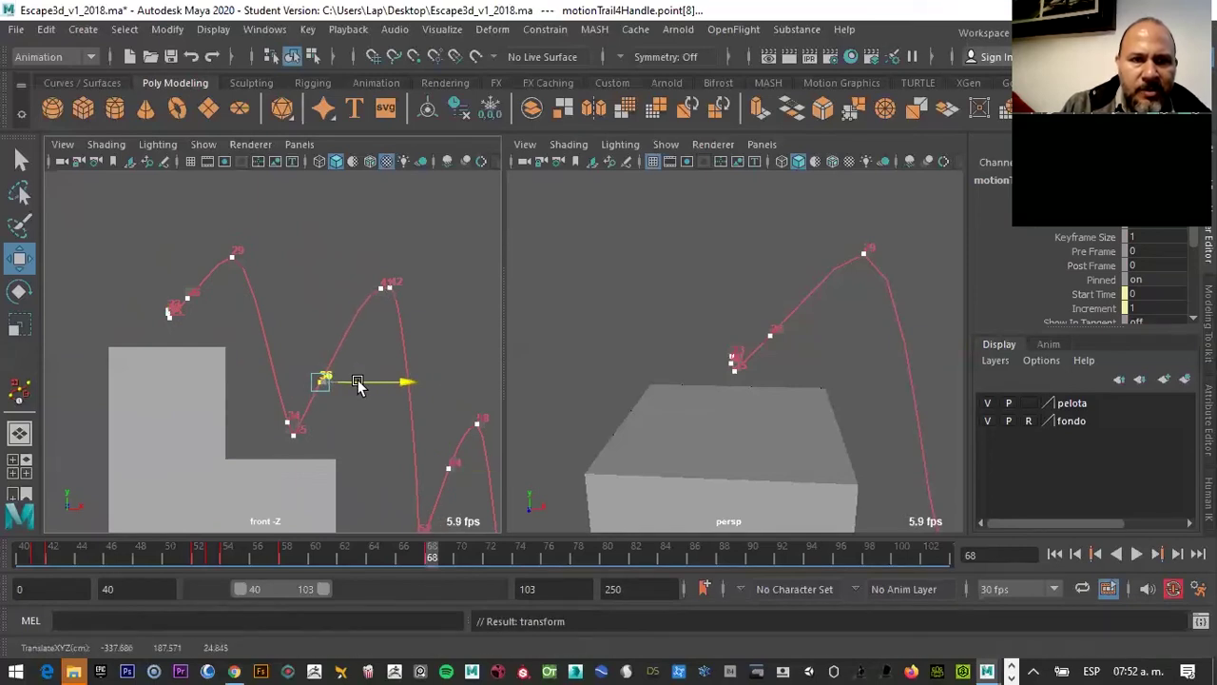
scroll(191, 304, "up", 5)
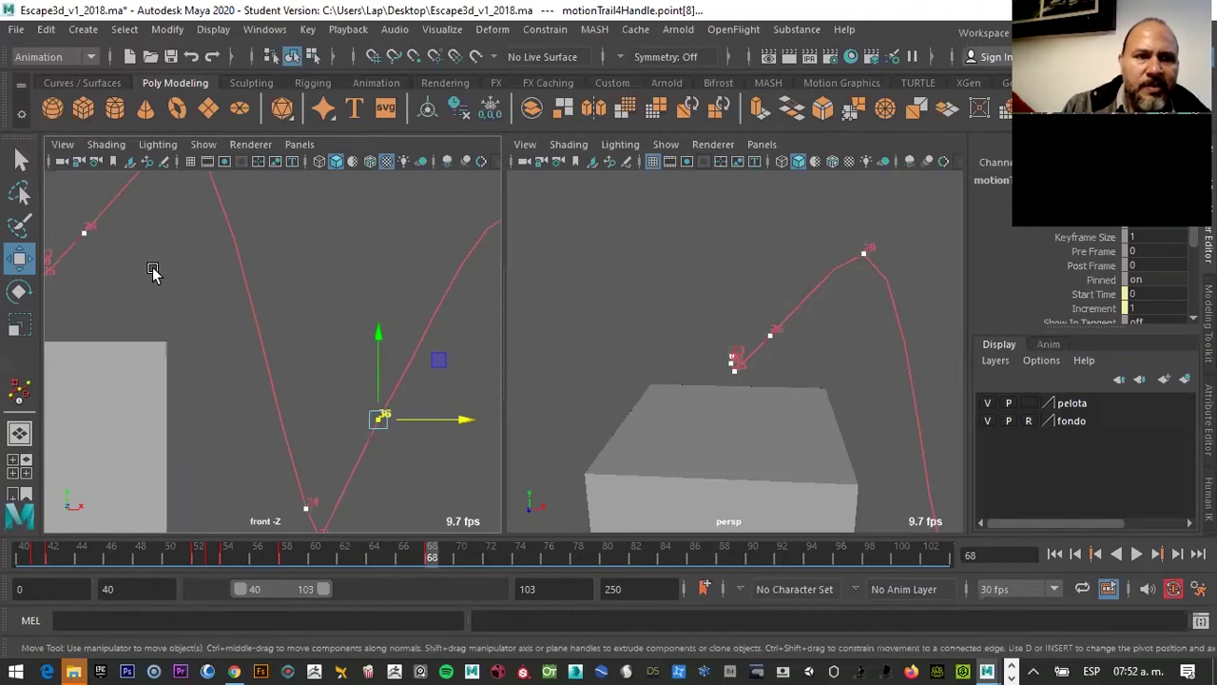
scroll(152, 270, "down", 2)
Nudge the frame-26 trail key sideways, then zoom out and select the checkered ball
left_click_drag(111, 225, 153, 257)
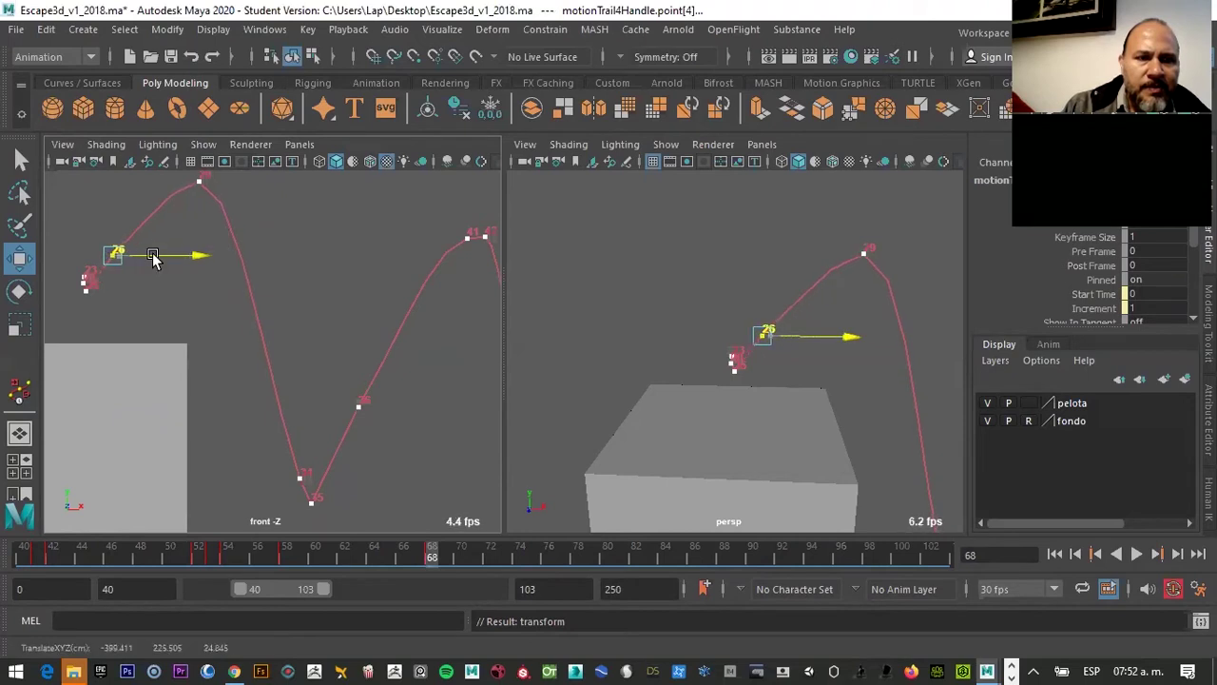
scroll(451, 309, "down", 1)
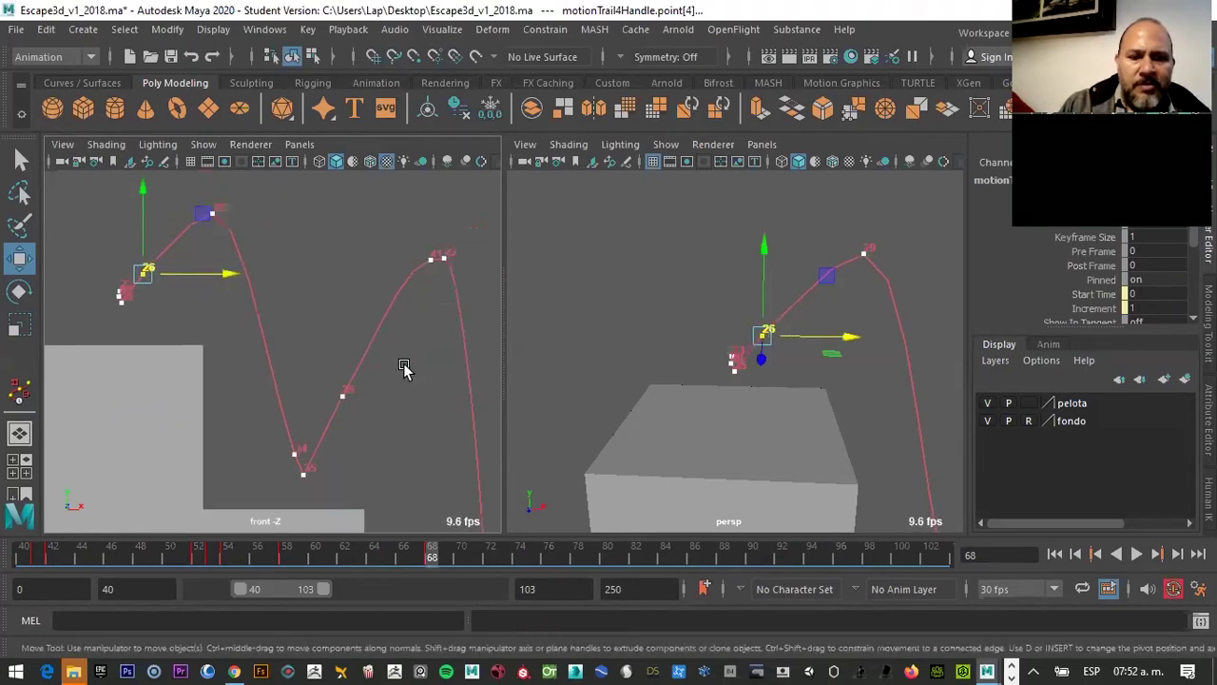
scroll(399, 372, "down", 1)
scroll(397, 379, "down", 1)
scroll(394, 378, "down", 1)
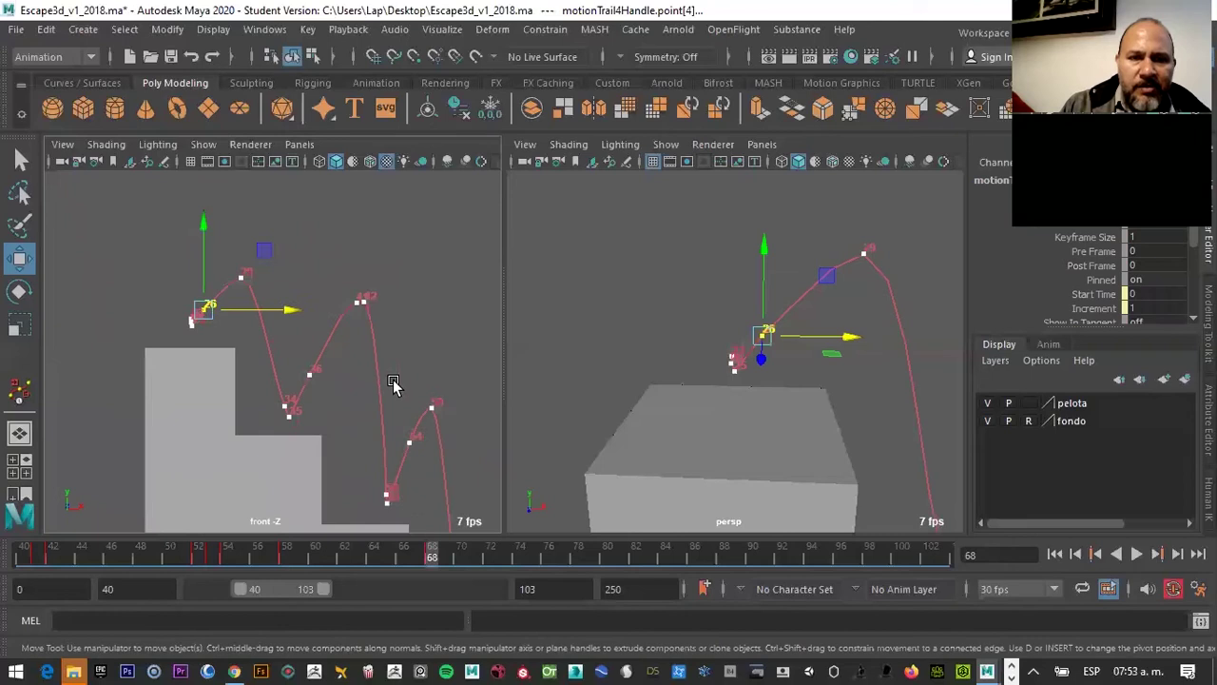
scroll(394, 383, "down", 1)
scroll(403, 404, "down", 1)
scroll(401, 411, "down", 2)
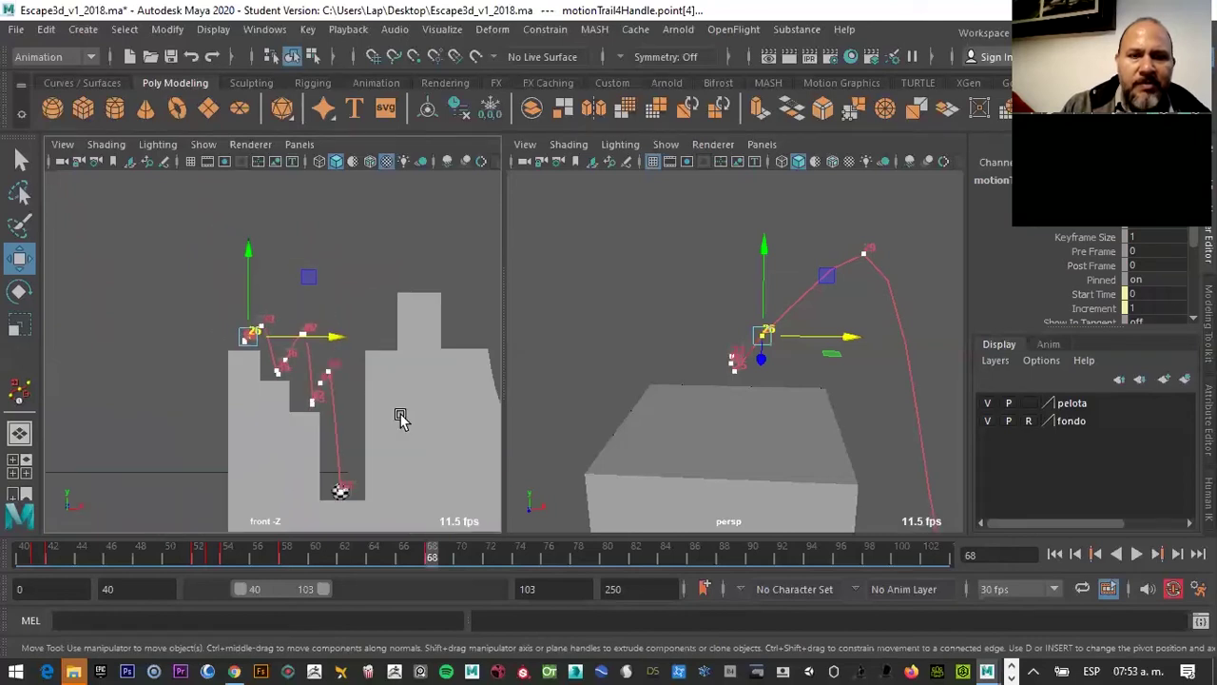
left_click(339, 487)
Frame the ball in the front view and select the frame-58 motion-trail key
key("f")
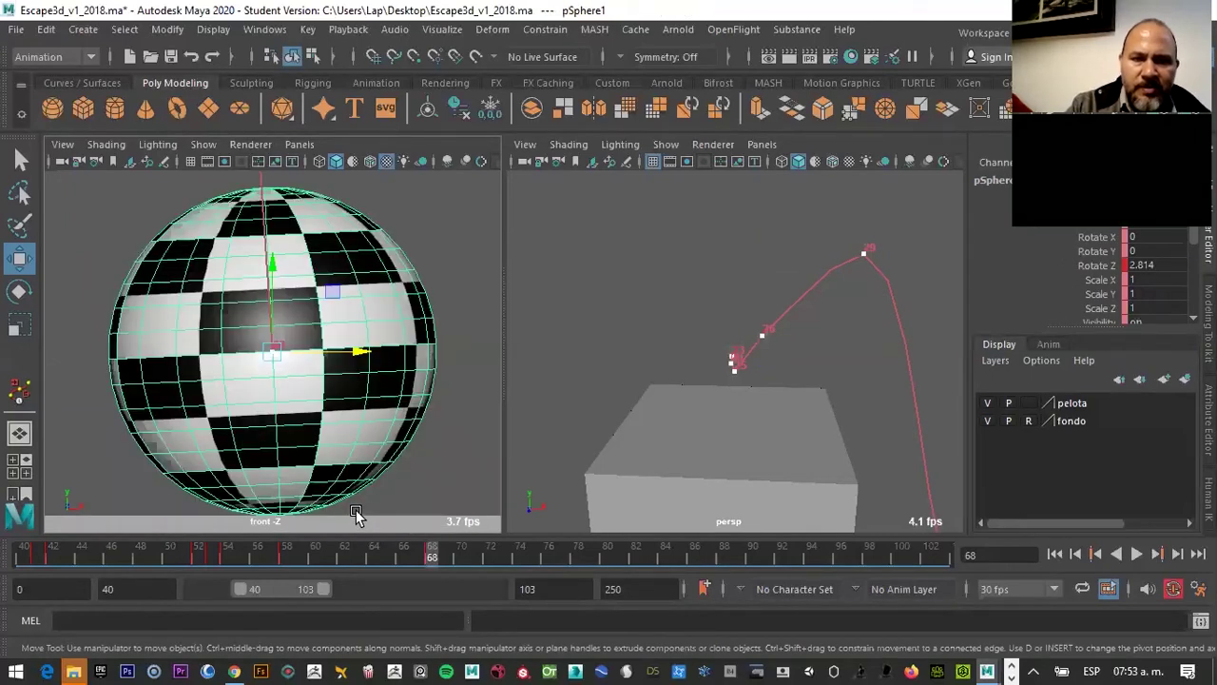
scroll(302, 494, "down", 1)
scroll(304, 492, "down", 4)
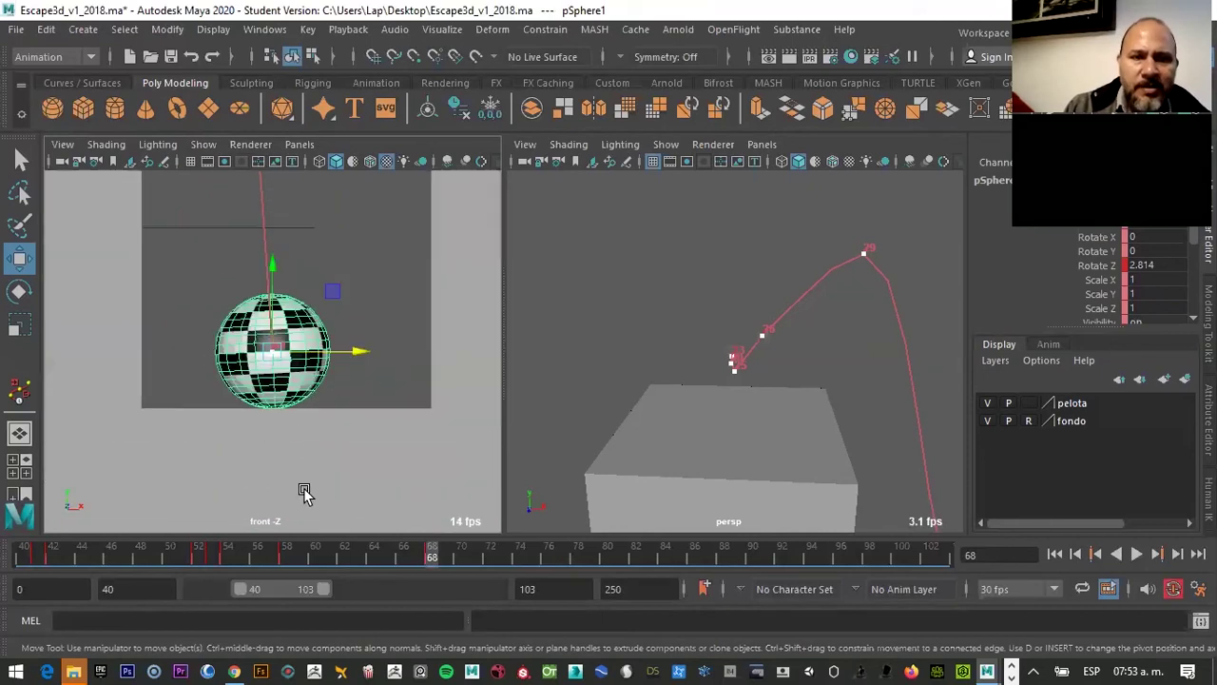
scroll(306, 409, "down", 1)
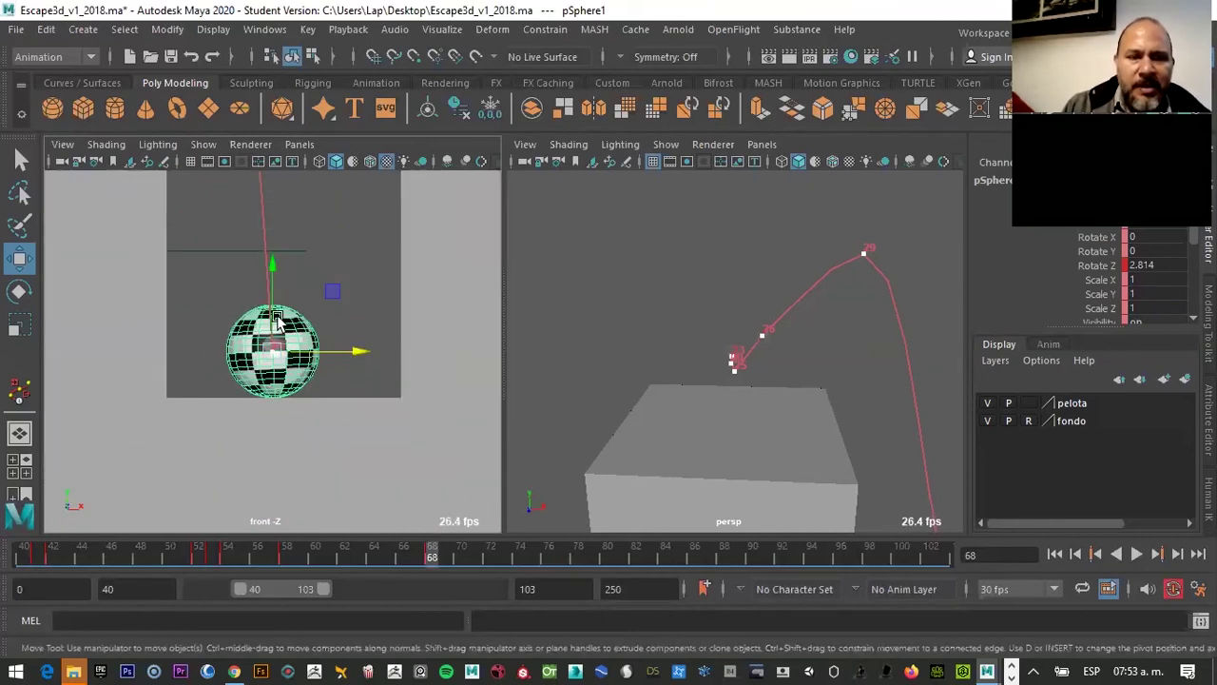
scroll(278, 331, "up", 2)
scroll(280, 334, "up", 2)
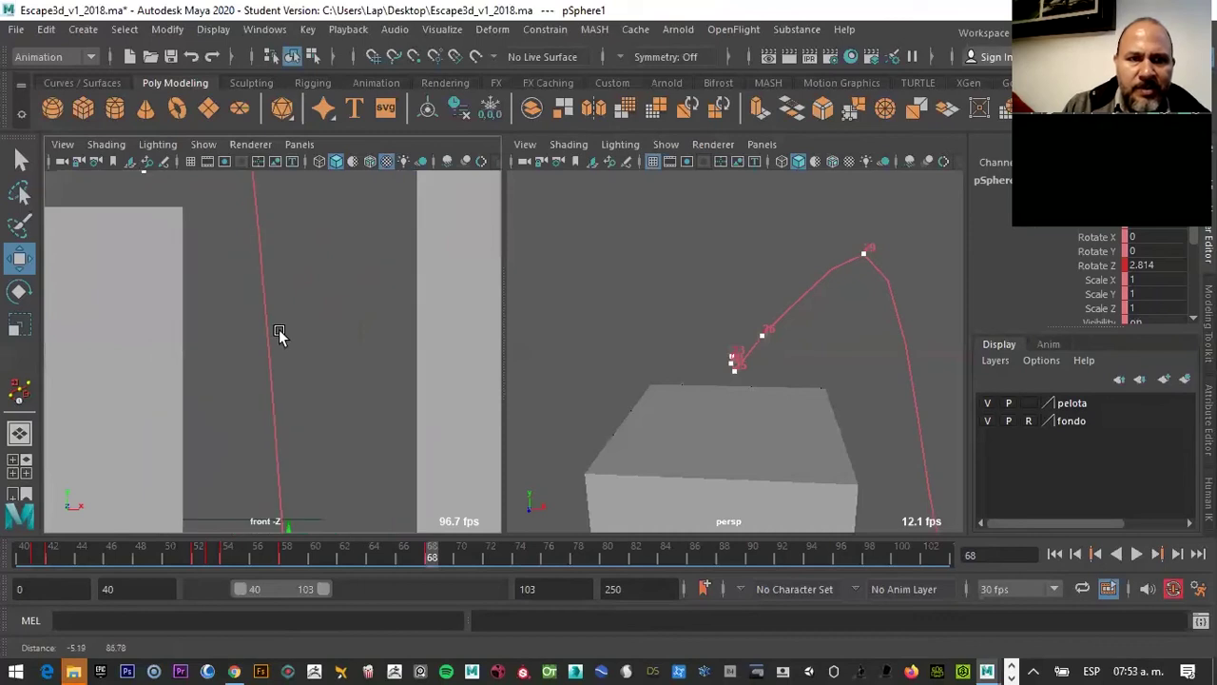
scroll(279, 337, "up", 2)
scroll(289, 454, "down", 1)
scroll(260, 217, "up", 1)
left_click(279, 214)
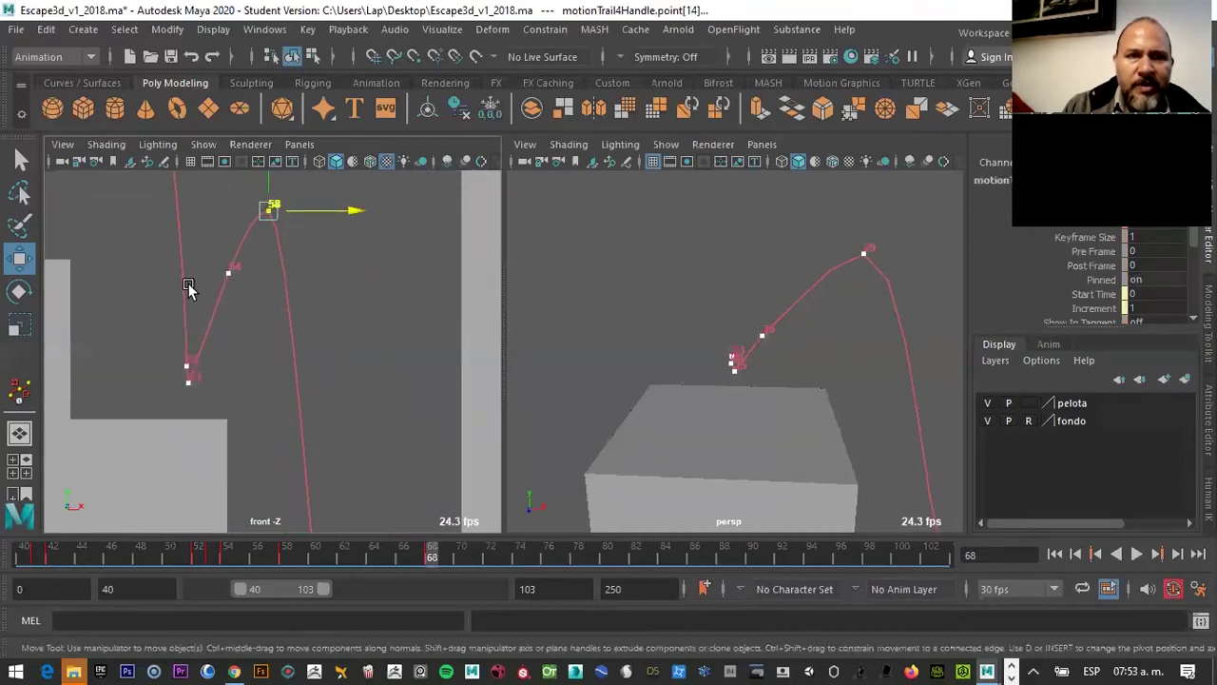
Zoom back out and reselect the checkered ball at frame 68
scroll(349, 278, "down", 2)
scroll(355, 287, "down", 2)
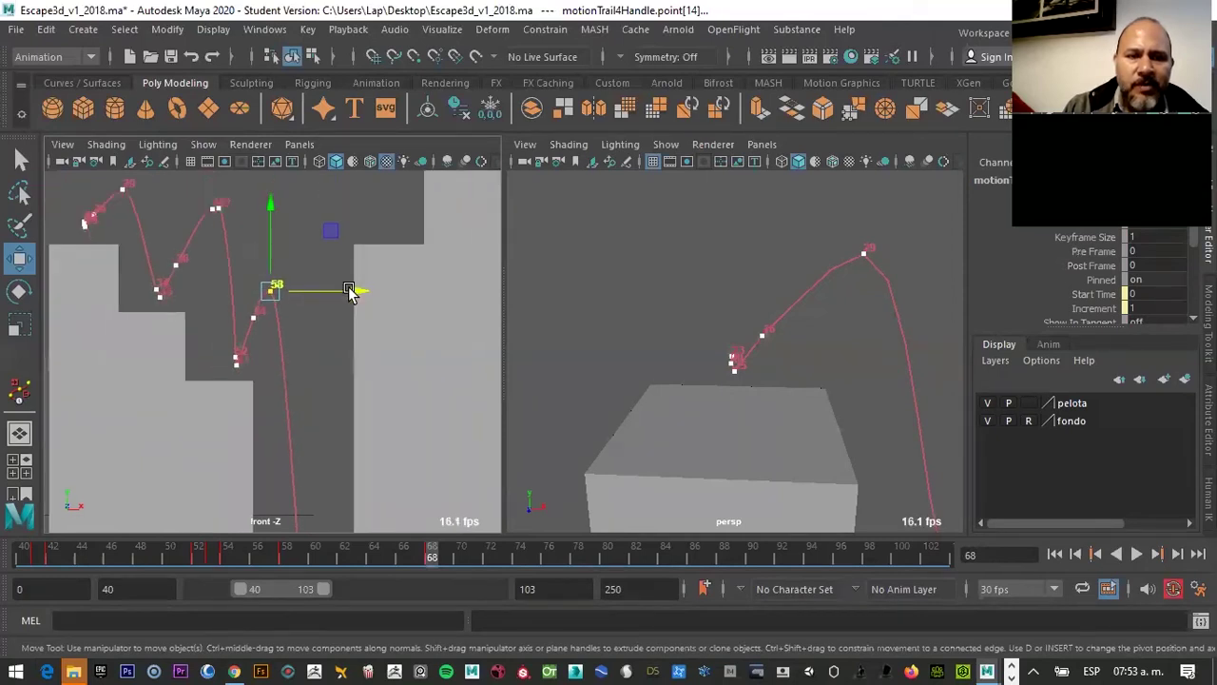
scroll(356, 291, "down", 2)
scroll(317, 279, "up", 2)
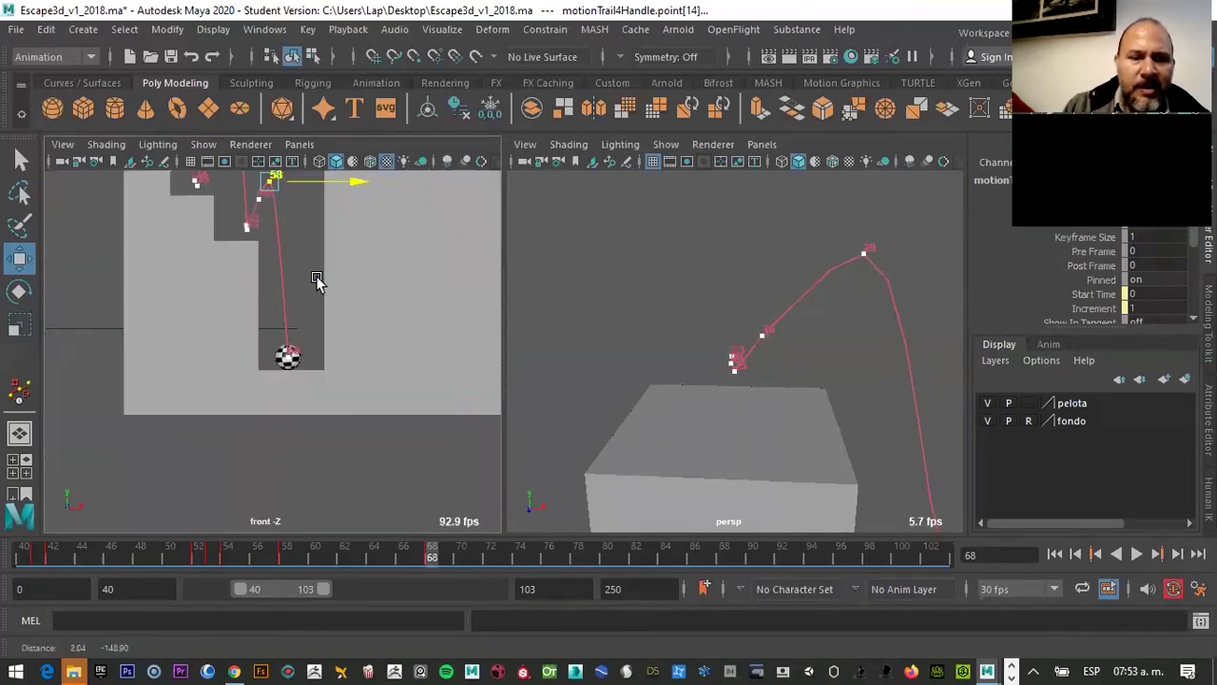
scroll(318, 291, "up", 2)
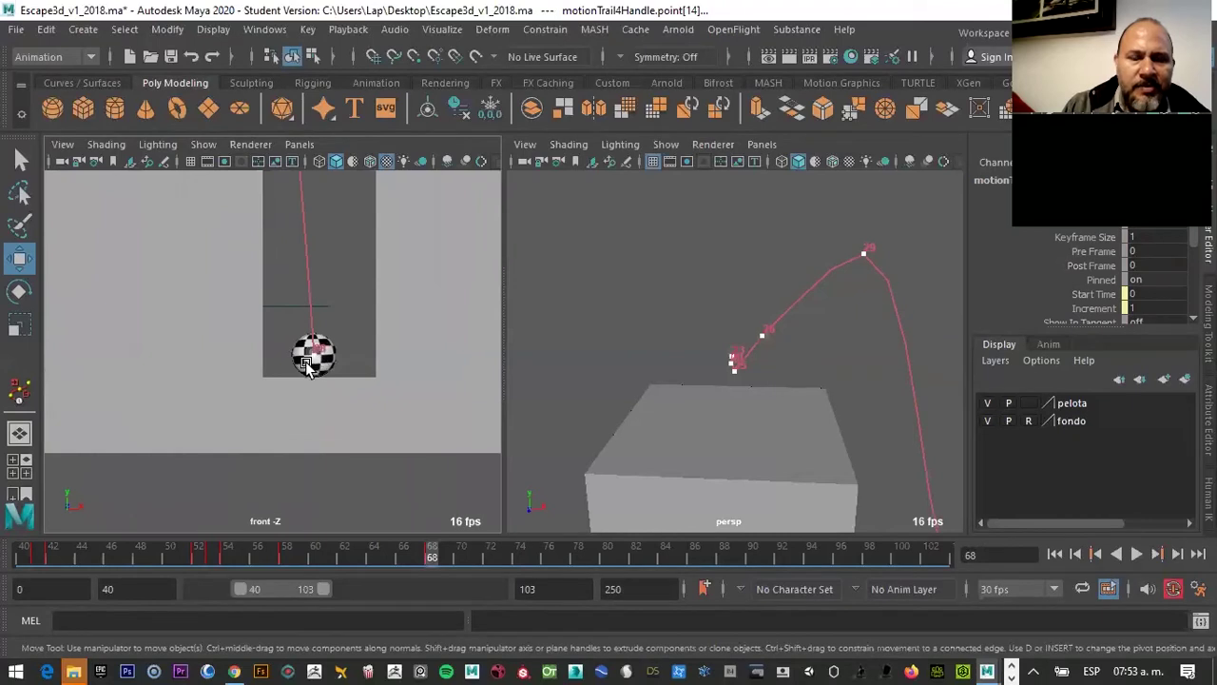
scroll(319, 360, "up", 1)
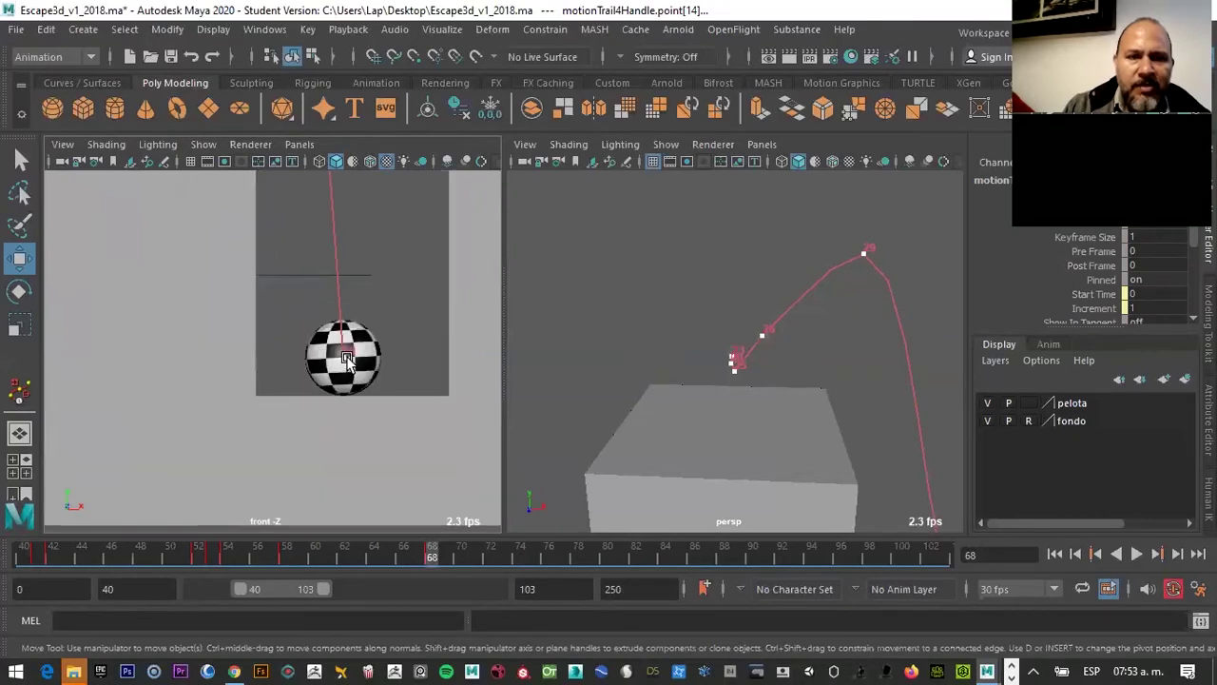
left_click(347, 362)
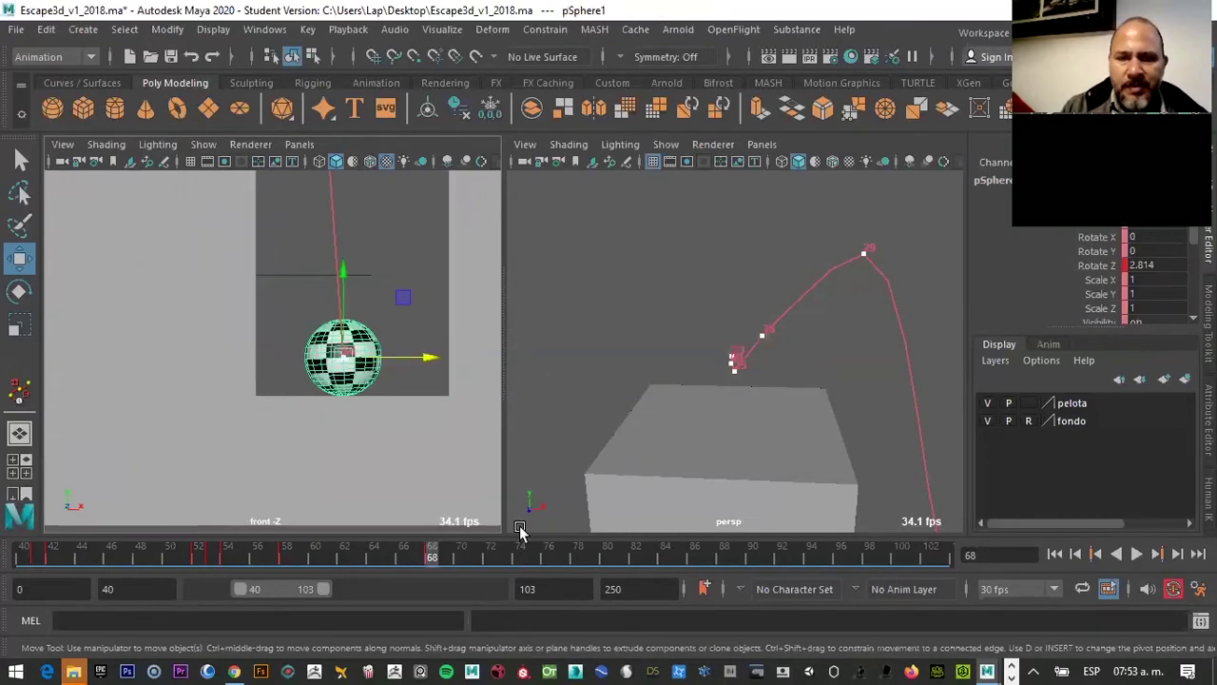
At frame 68, squash the ball to Scale Y 0.8 and Scale X 1.2
left_click(448, 554)
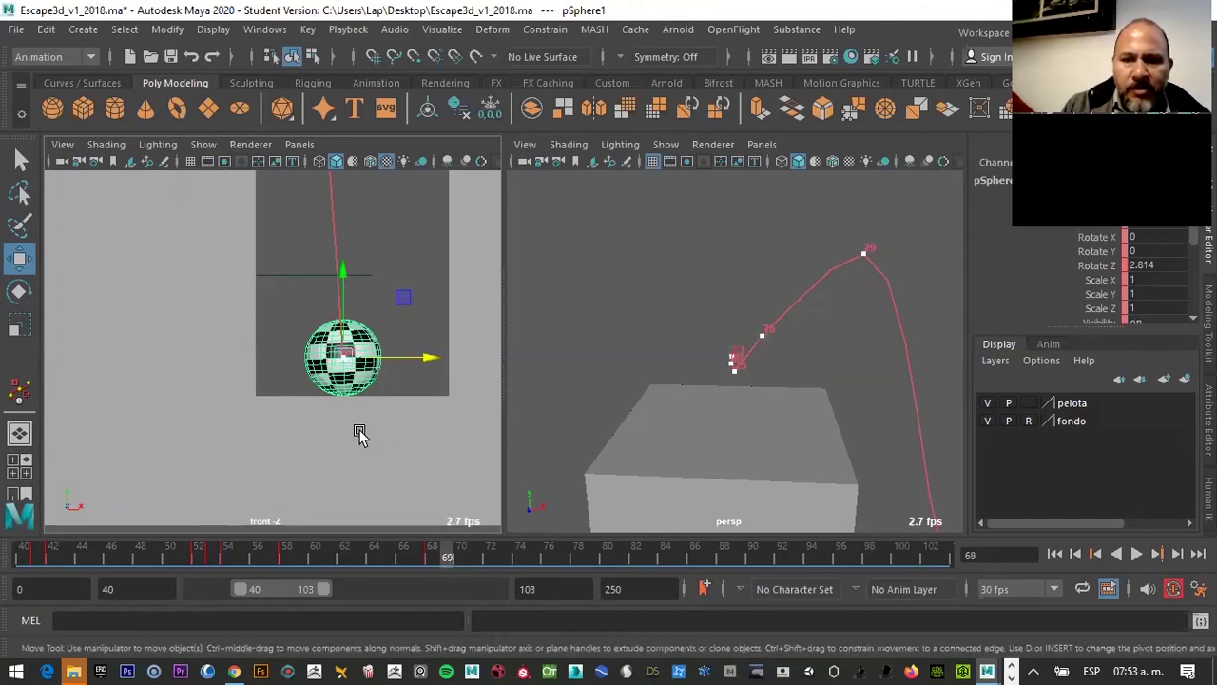
left_click(432, 559)
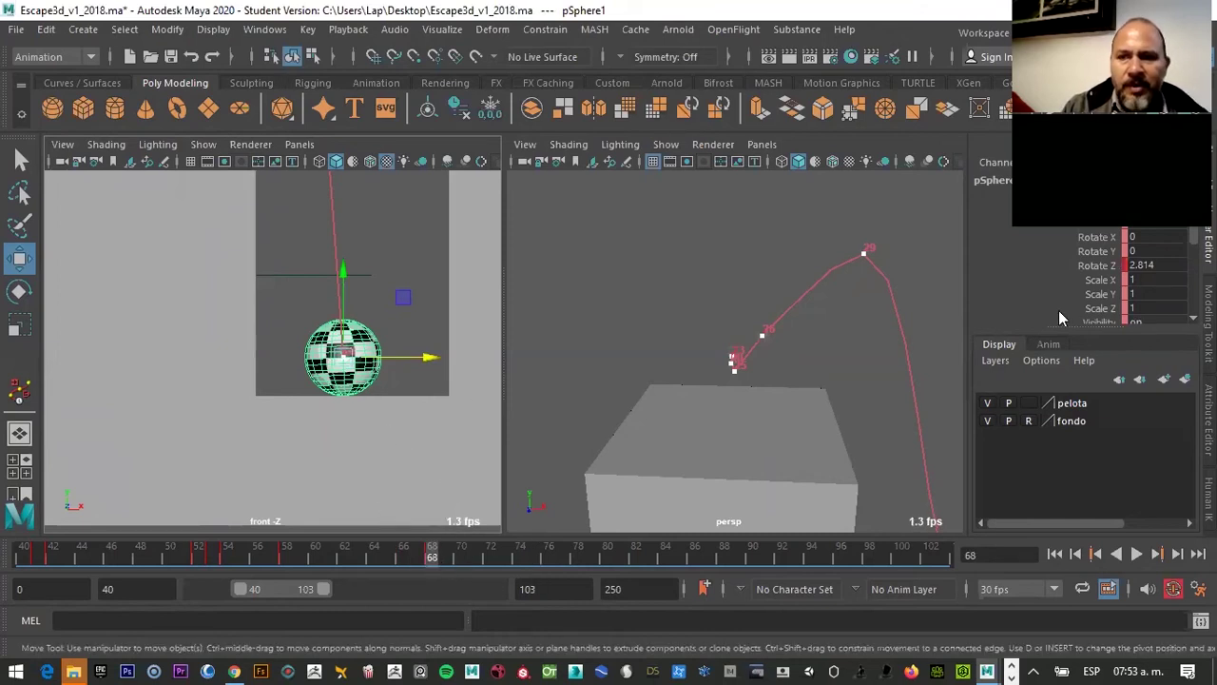
key("r")
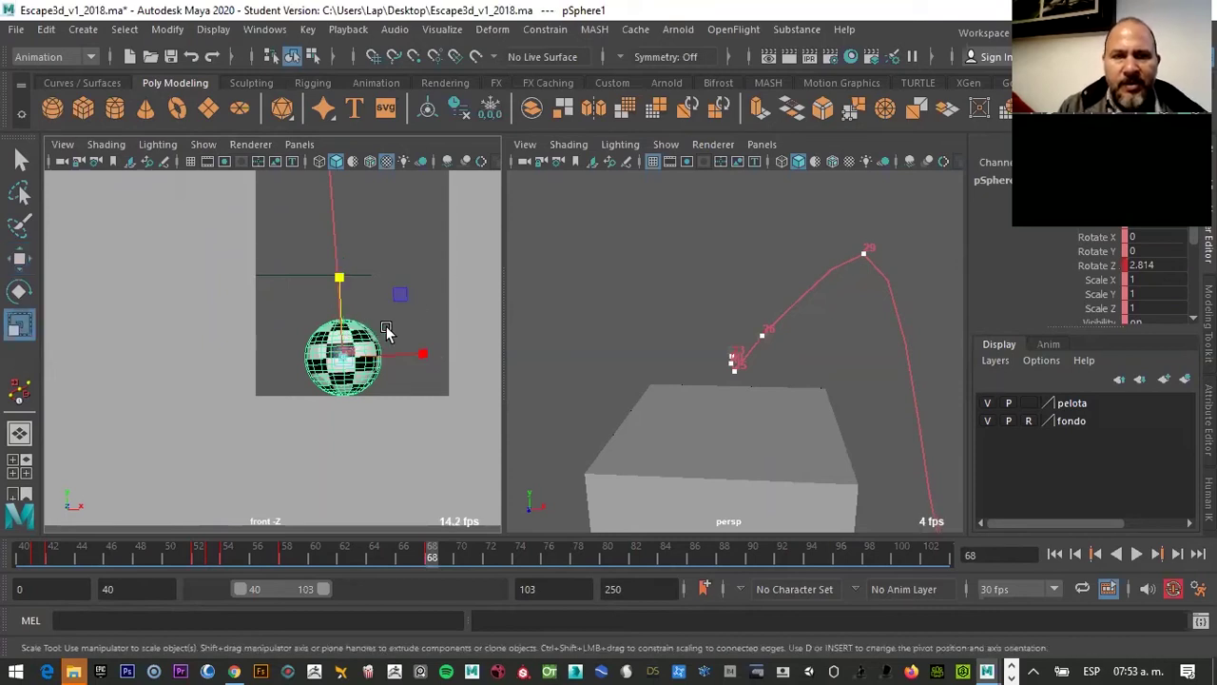
double_click(1151, 294)
type(".8")
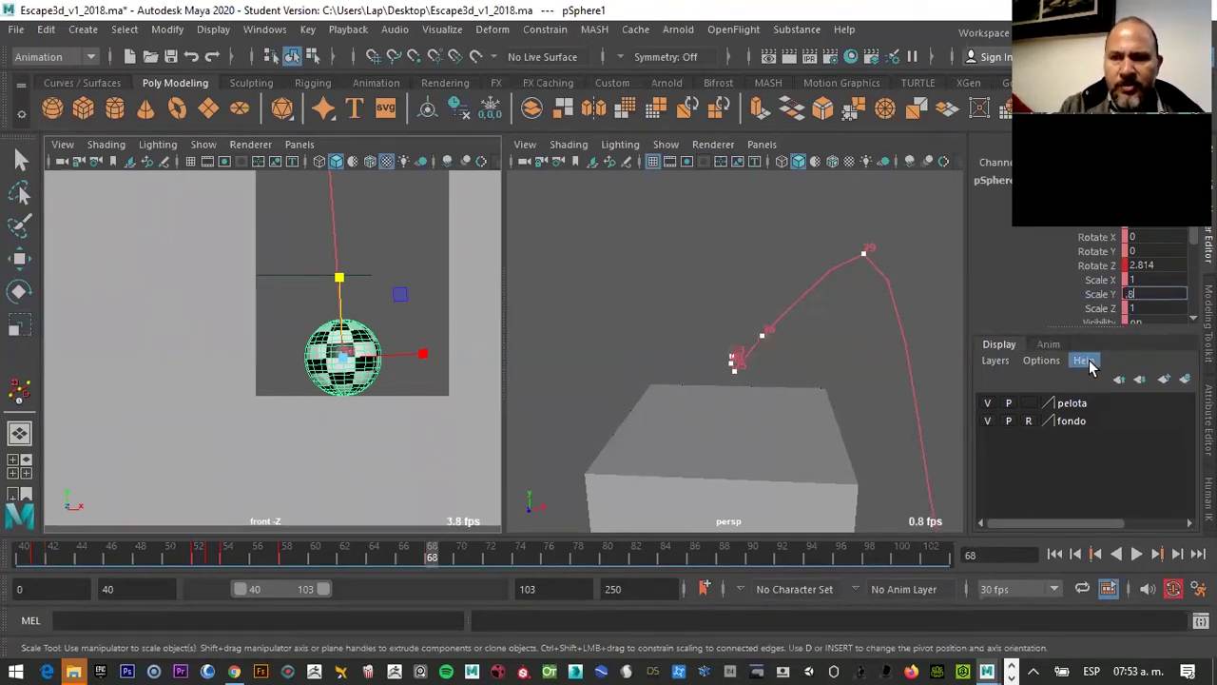
double_click(1143, 278)
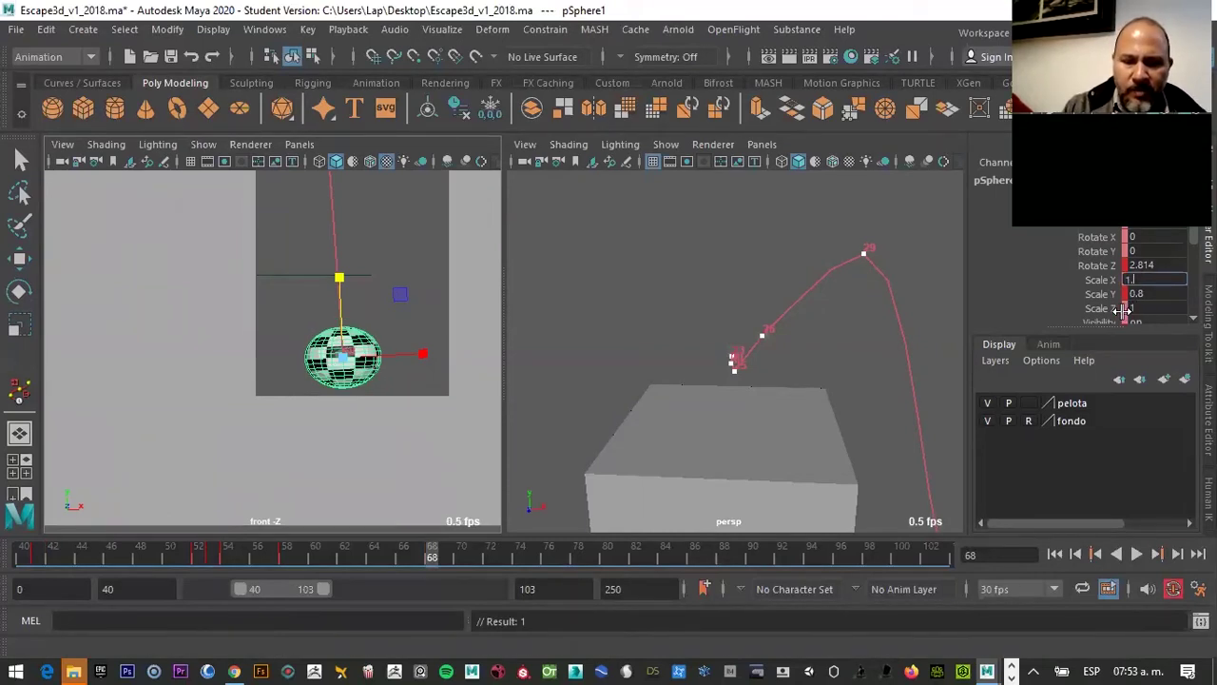
type("2")
key("Return")
Lower the squashed ball onto the pit floor and change Scale X to 0.8
key("w")
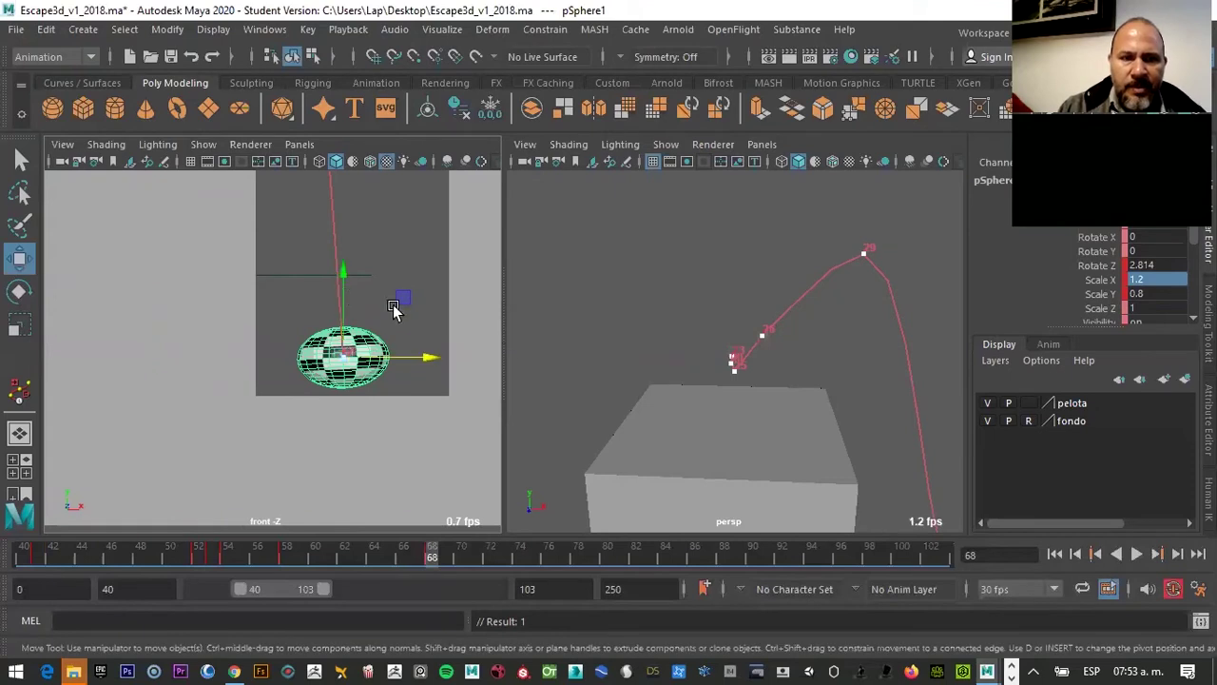
left_click_drag(342, 274, 349, 302)
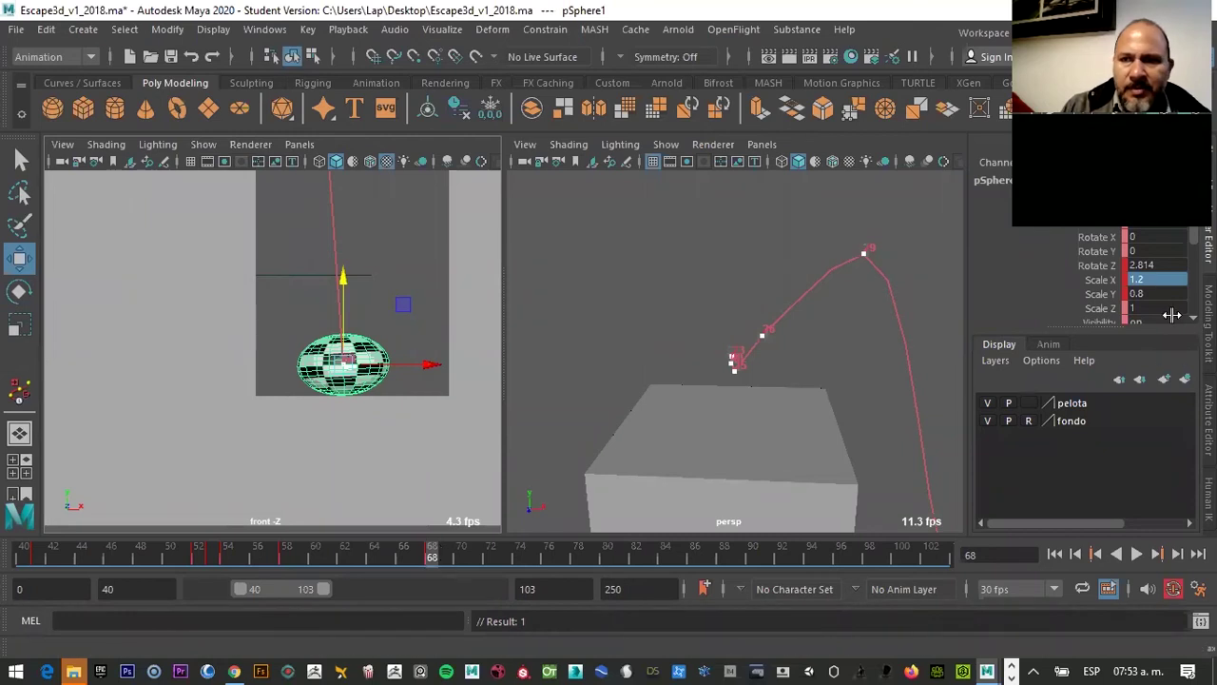
left_click(1152, 277)
type(".8")
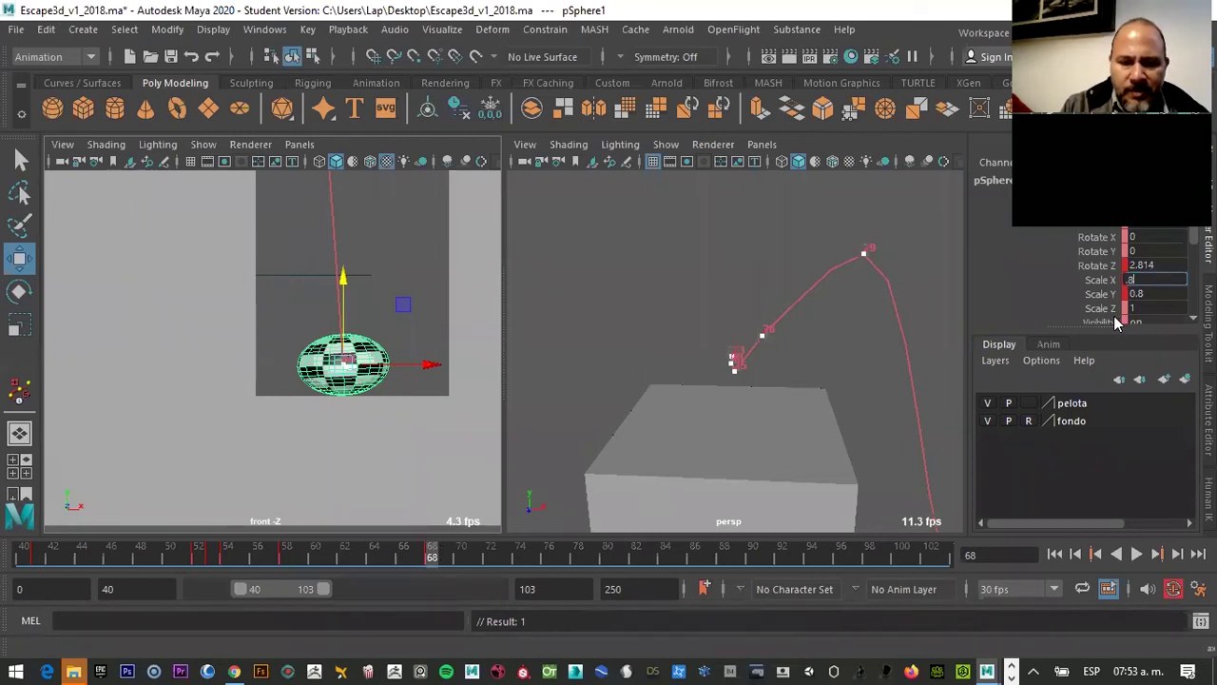
key("Tab")
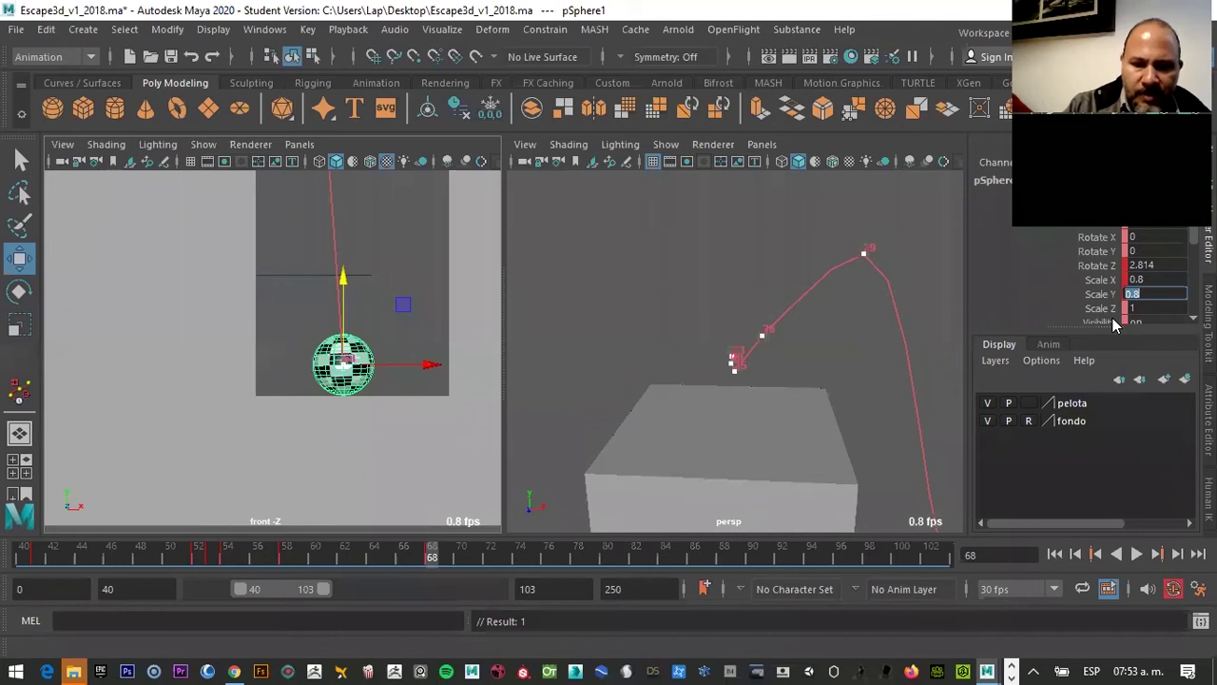
left_click(1139, 296)
key("2")
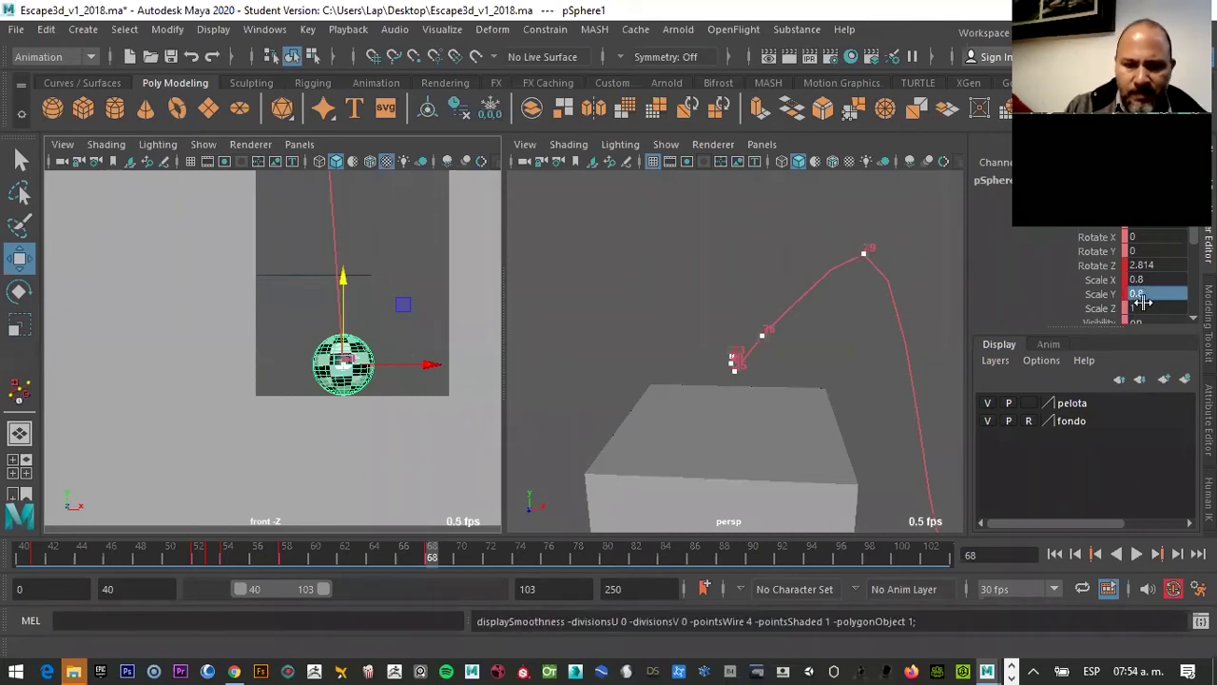
Commit a Scale Y of 1.2 on the ball, then deselect it
double_click(1150, 295)
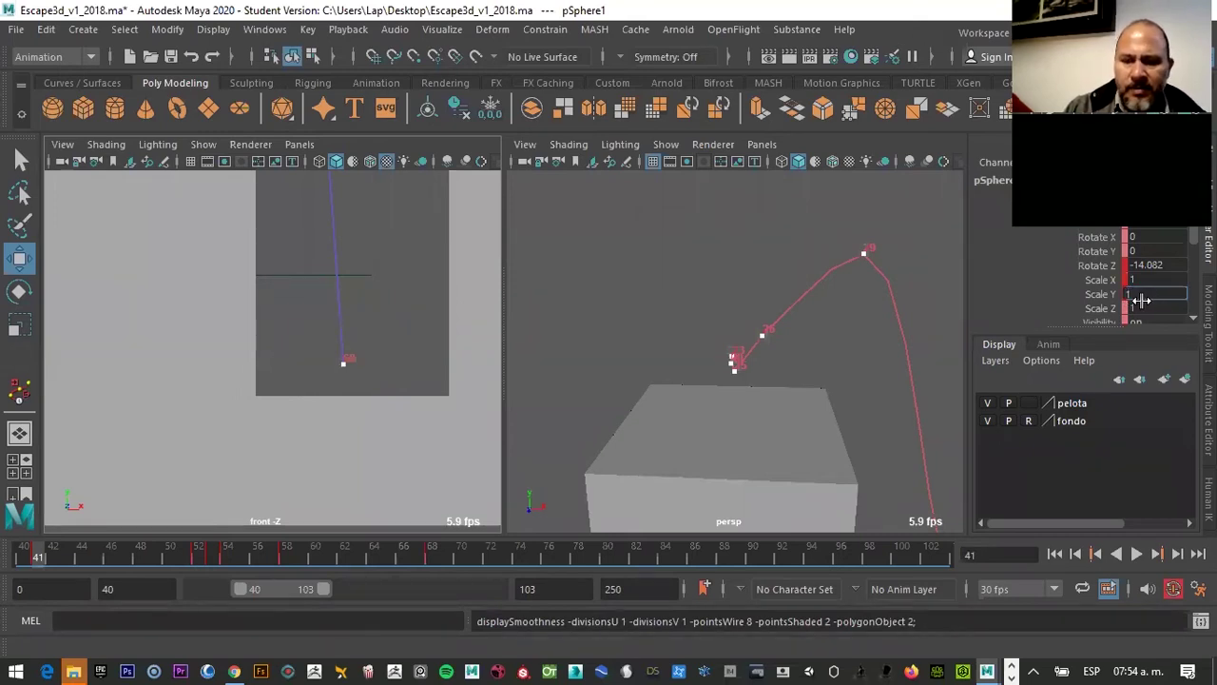
key("Return")
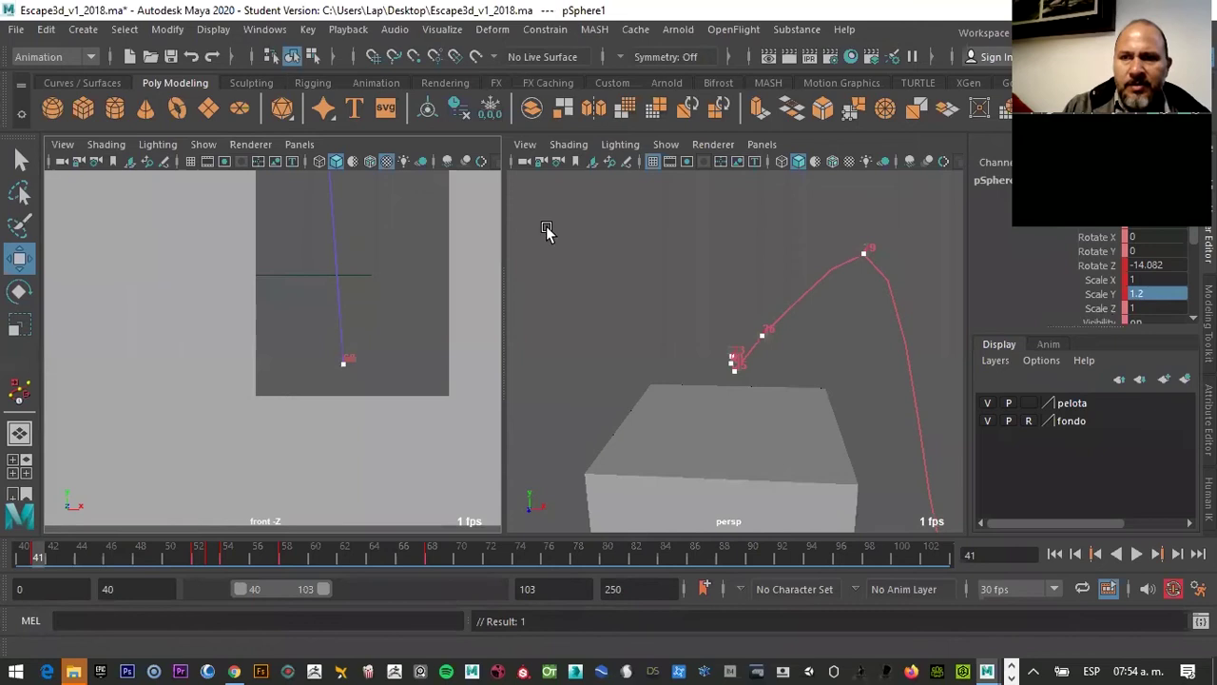
left_click(409, 325)
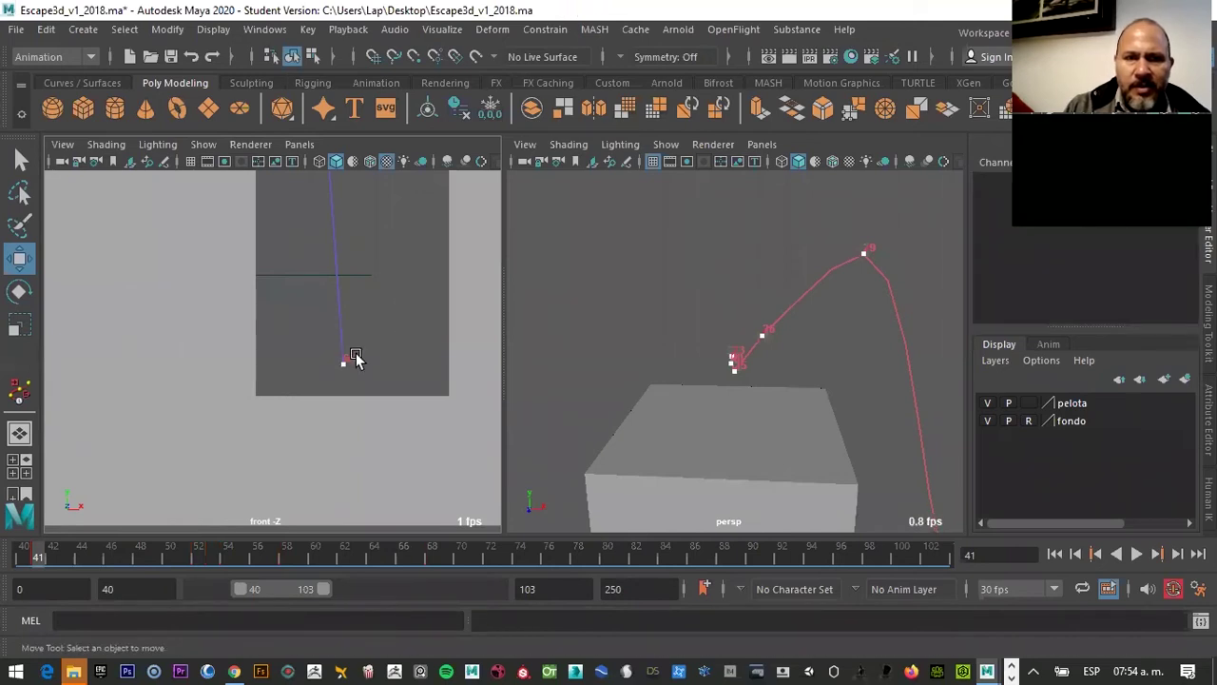
scroll(377, 348, "down", 2)
scroll(385, 346, "down", 4)
scroll(328, 348, "down", 2)
scroll(332, 347, "down", 2)
Stop playback at frame 71 and stretch the ball to Scale Y 1.2
key("alt+v")
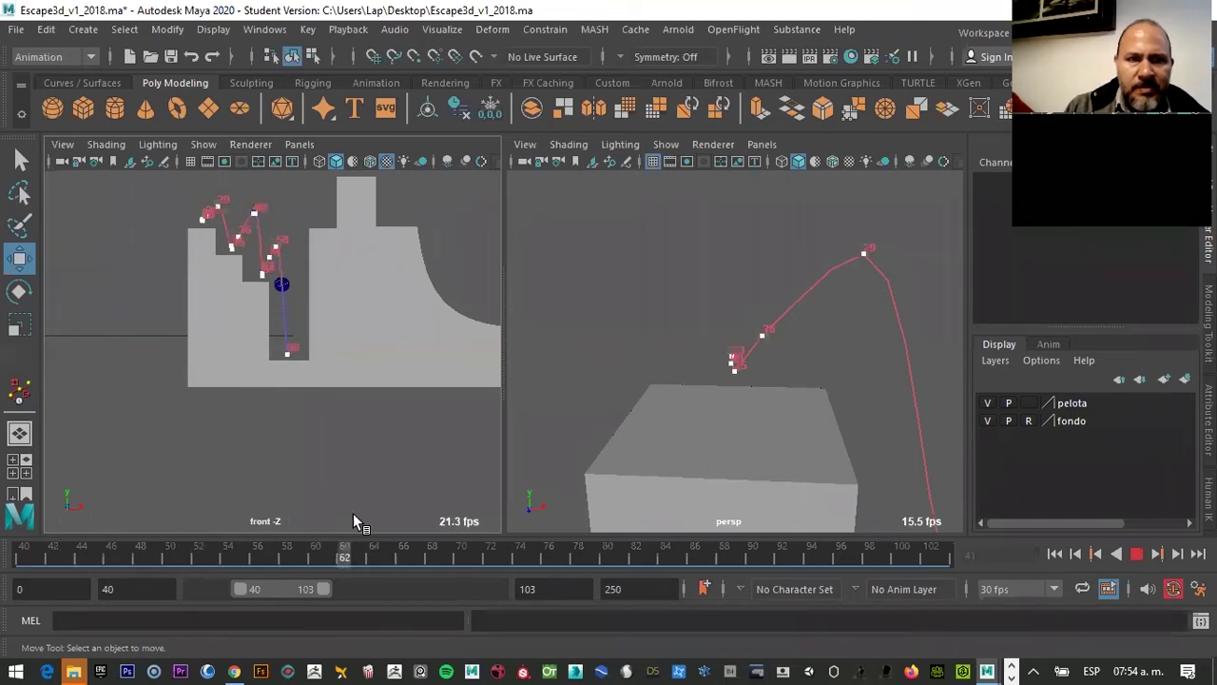
key("alt+v")
key("f")
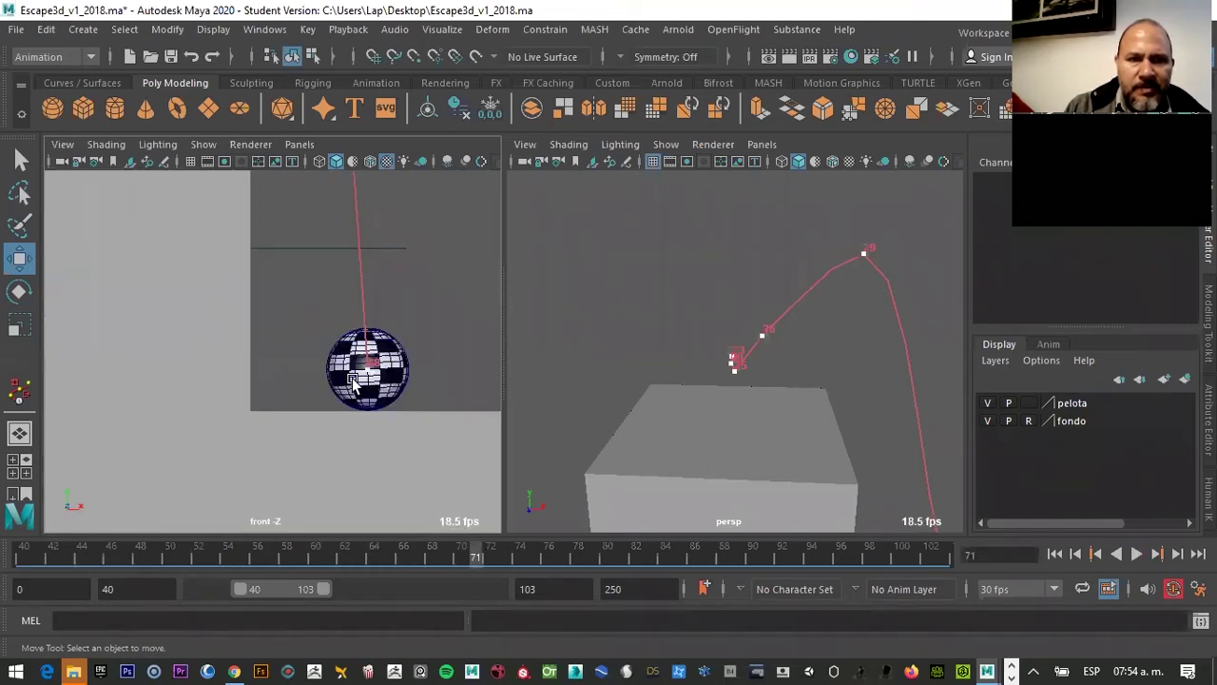
left_click(360, 374)
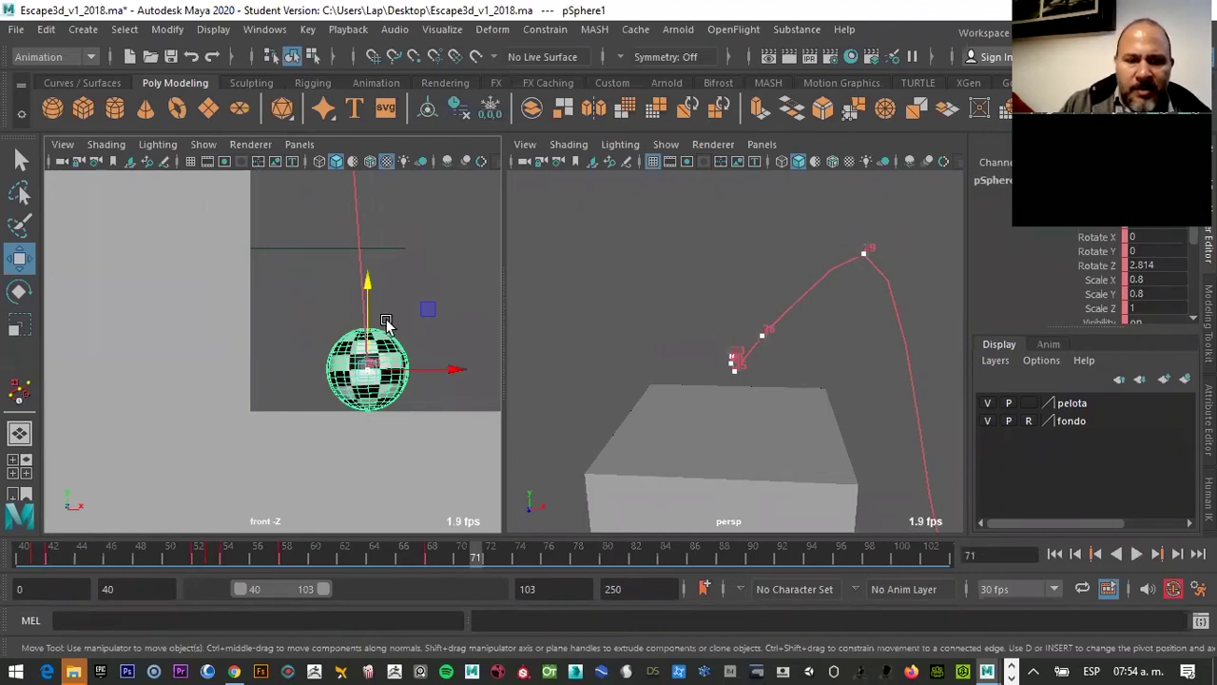
key("r")
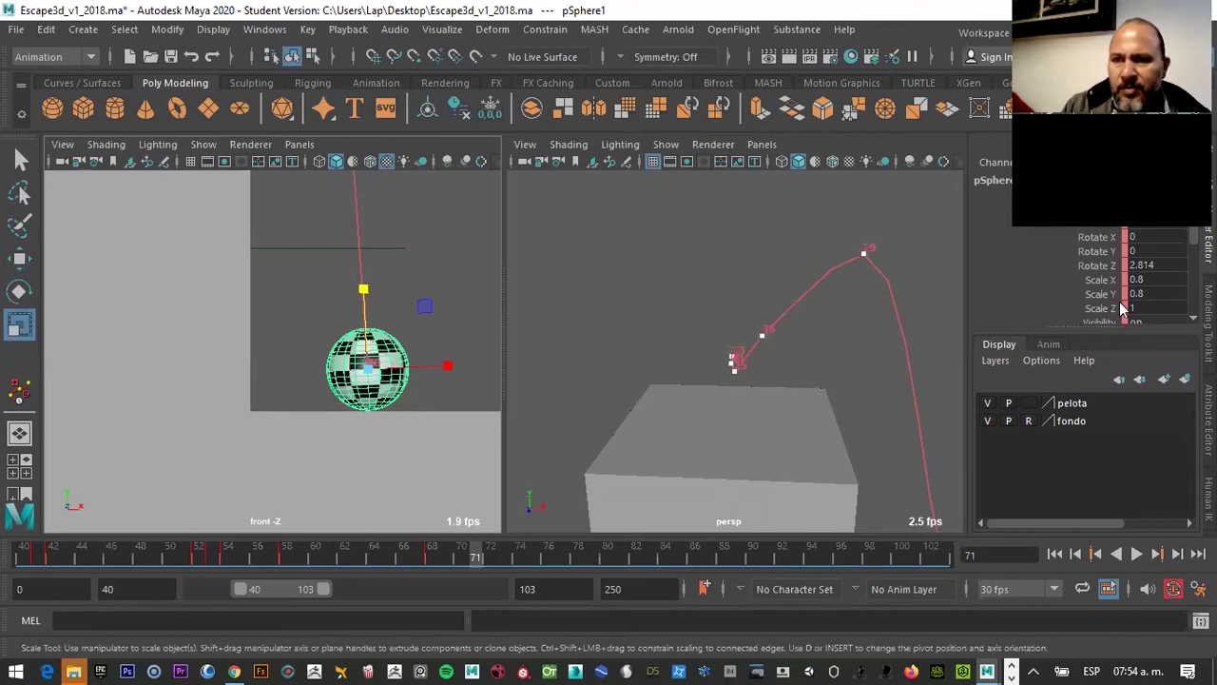
double_click(1150, 292)
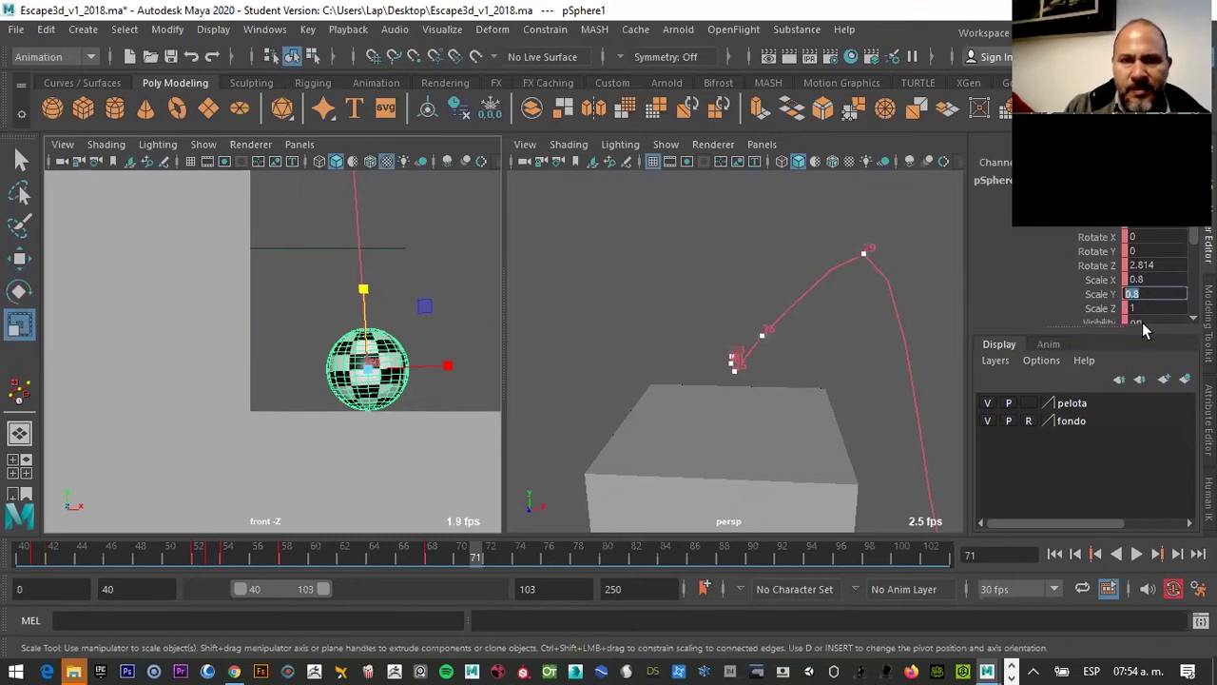
type("1.2")
key("Return")
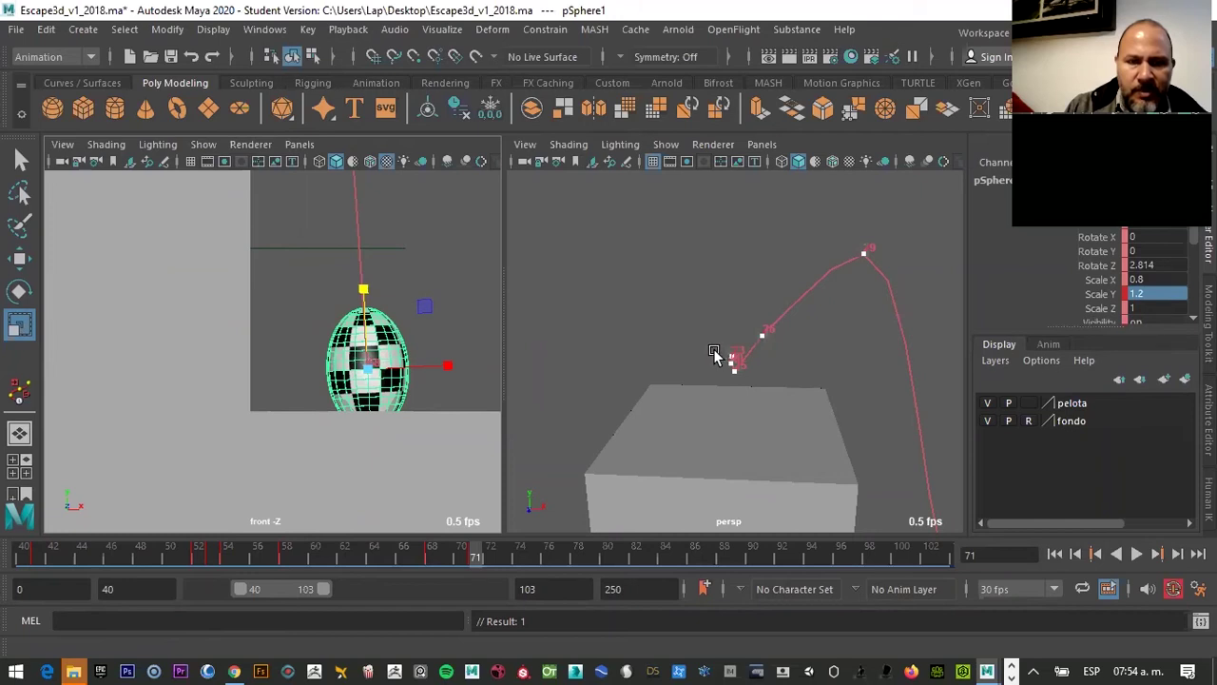
Raise the stretched ball, play back the bounce, and return to frame 59
key("w")
left_click_drag(361, 314, 366, 294)
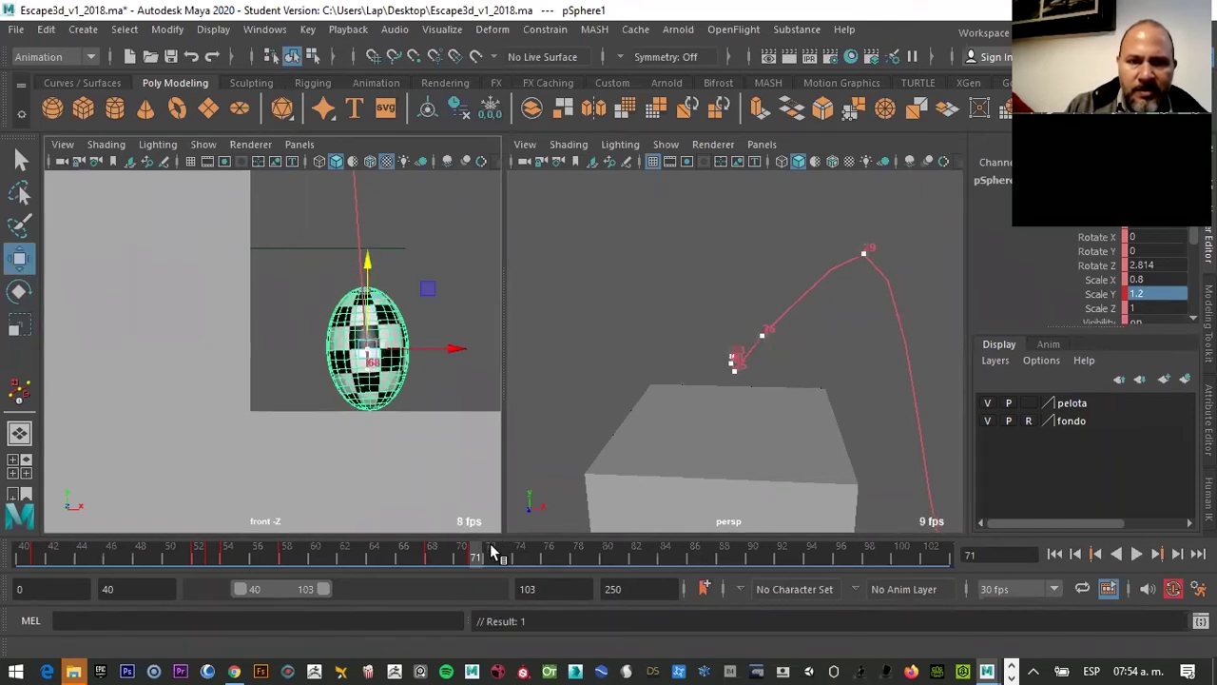
key("alt+v")
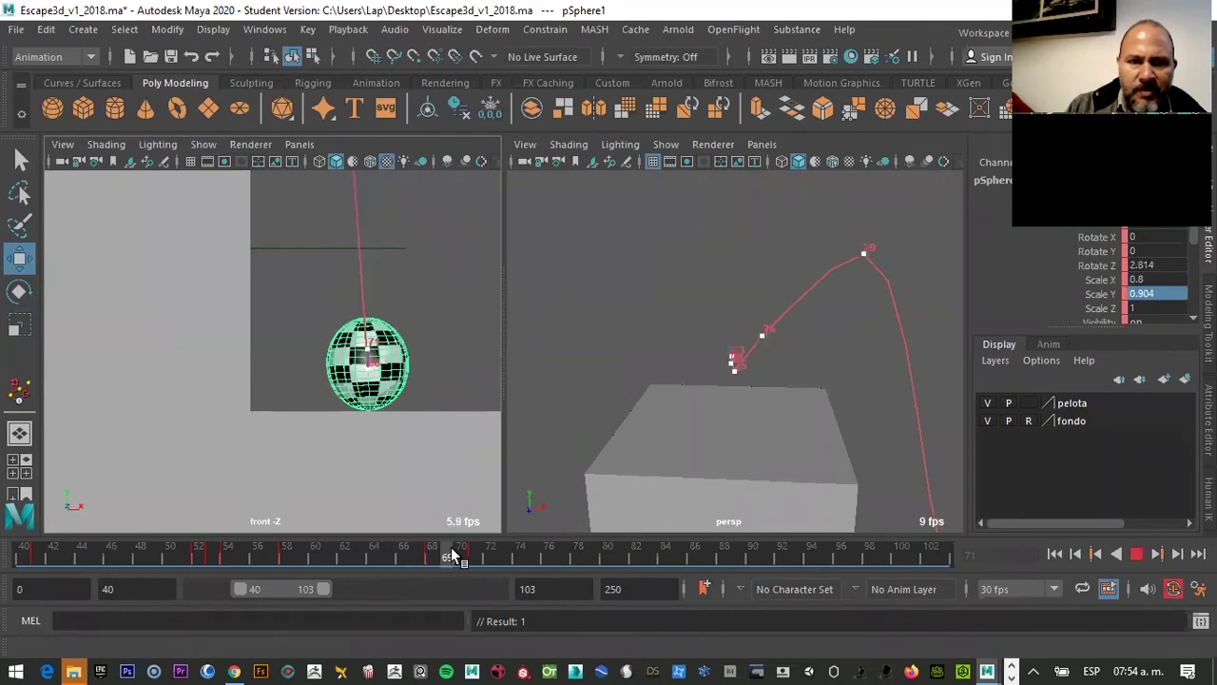
left_click_drag(426, 551, 302, 551)
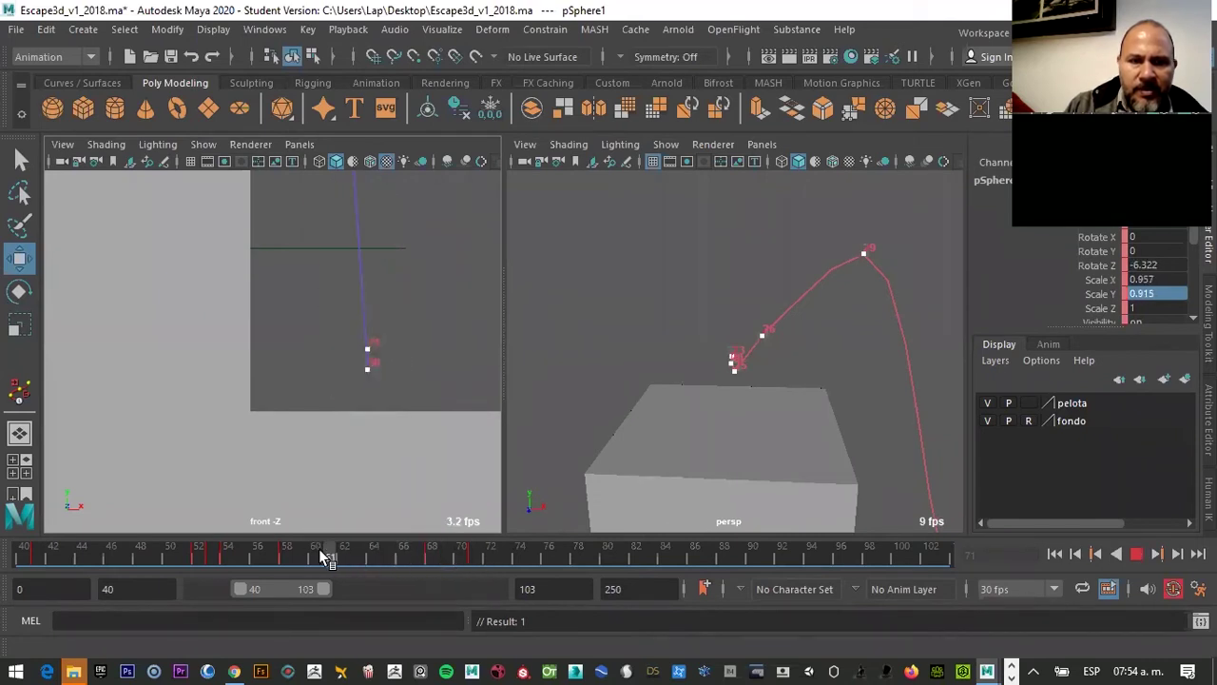
scroll(409, 381, "down", 3)
scroll(404, 378, "up", 1)
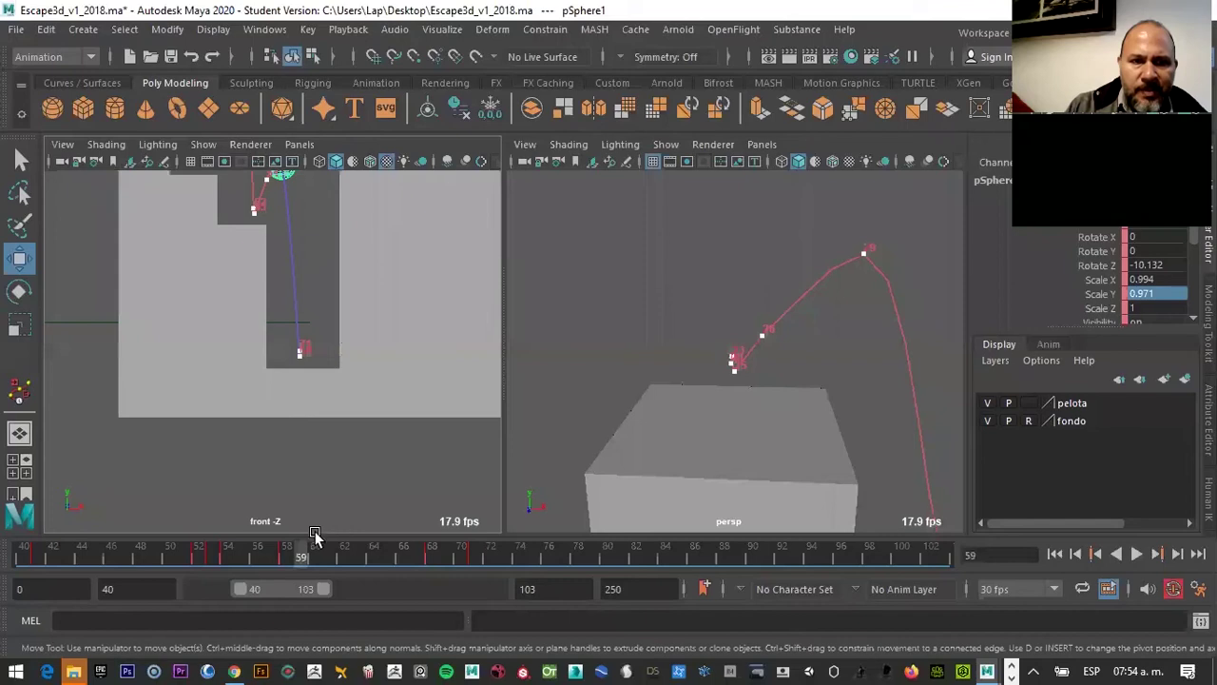
Play and scrub the animation, comparing the ball's poses at frames 68 and 71
key("alt+v")
mouse_move(391, 547)
left_mouse_down()
mouse_move(427, 548)
mouse_move(299, 547)
mouse_move(416, 545)
mouse_move(415, 559)
left_mouse_up()
left_click(430, 555)
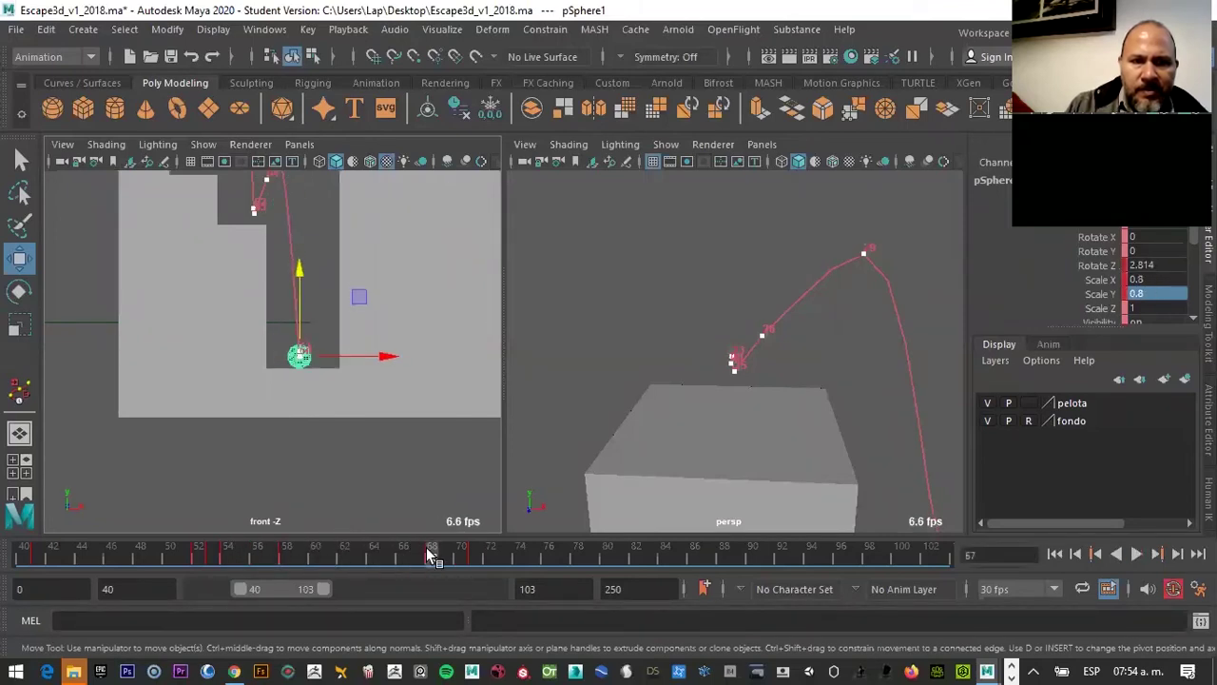
left_click(467, 553)
left_click(426, 553)
left_click(472, 553)
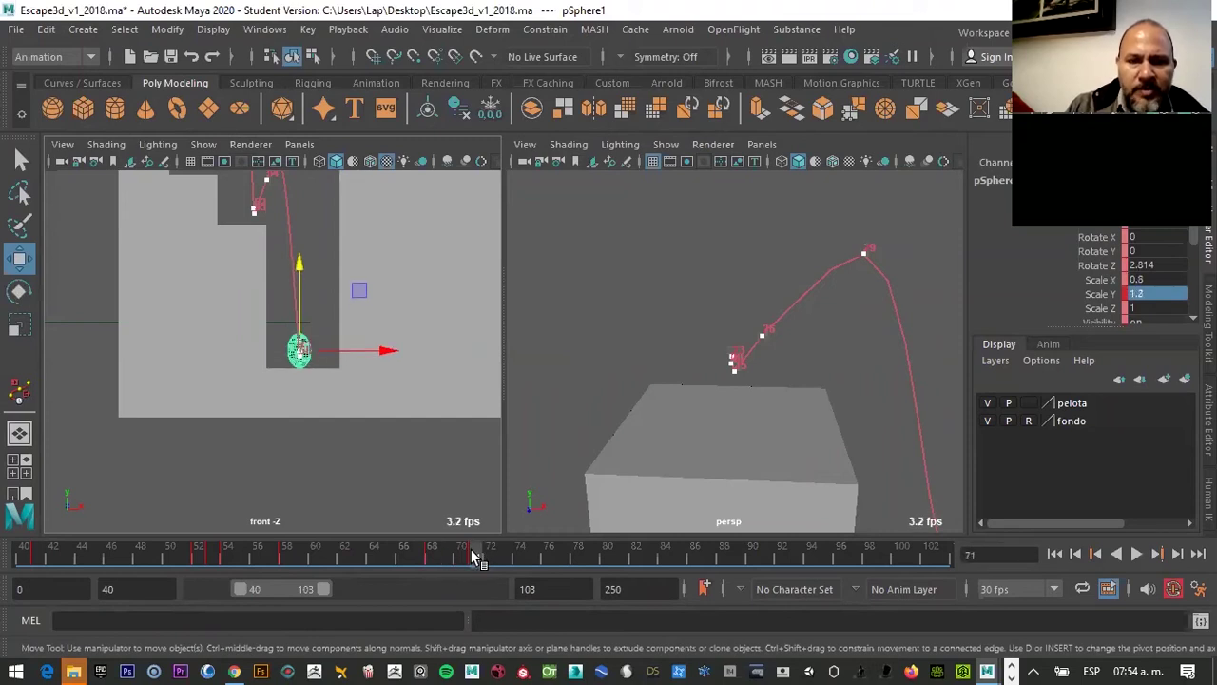
Cut the stretch key from frame 71 and paste it onto frame 68
right_click(476, 556)
left_click(499, 215)
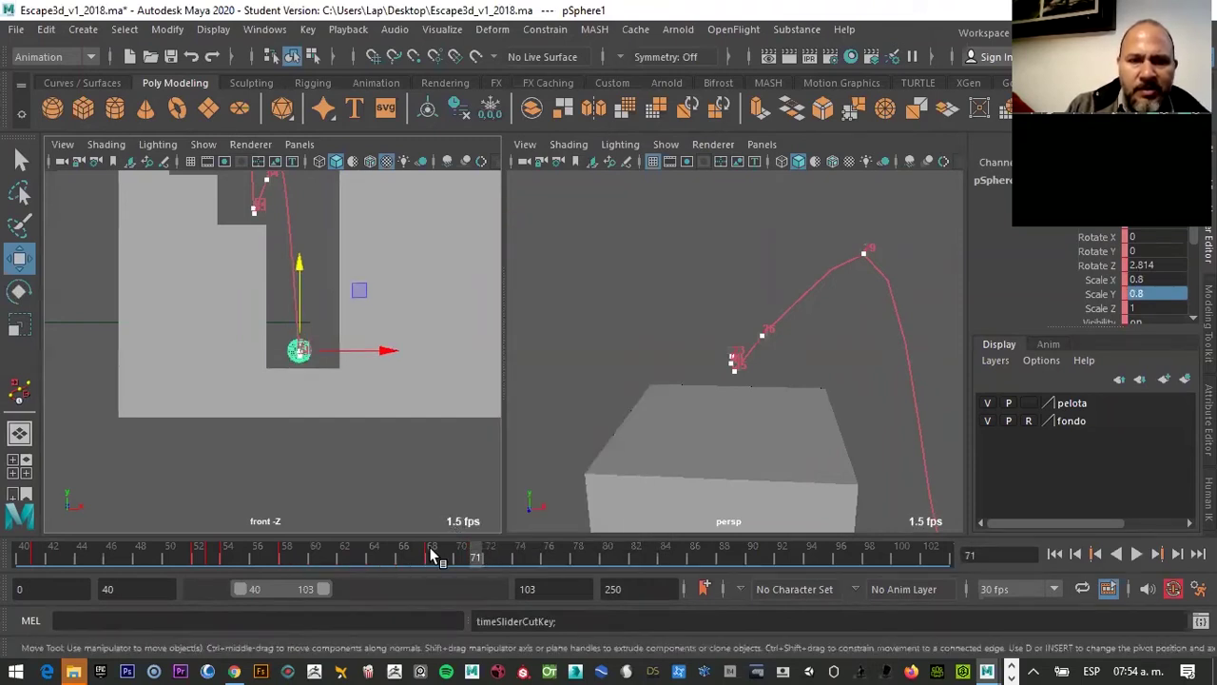
left_click(432, 554)
right_click(433, 554)
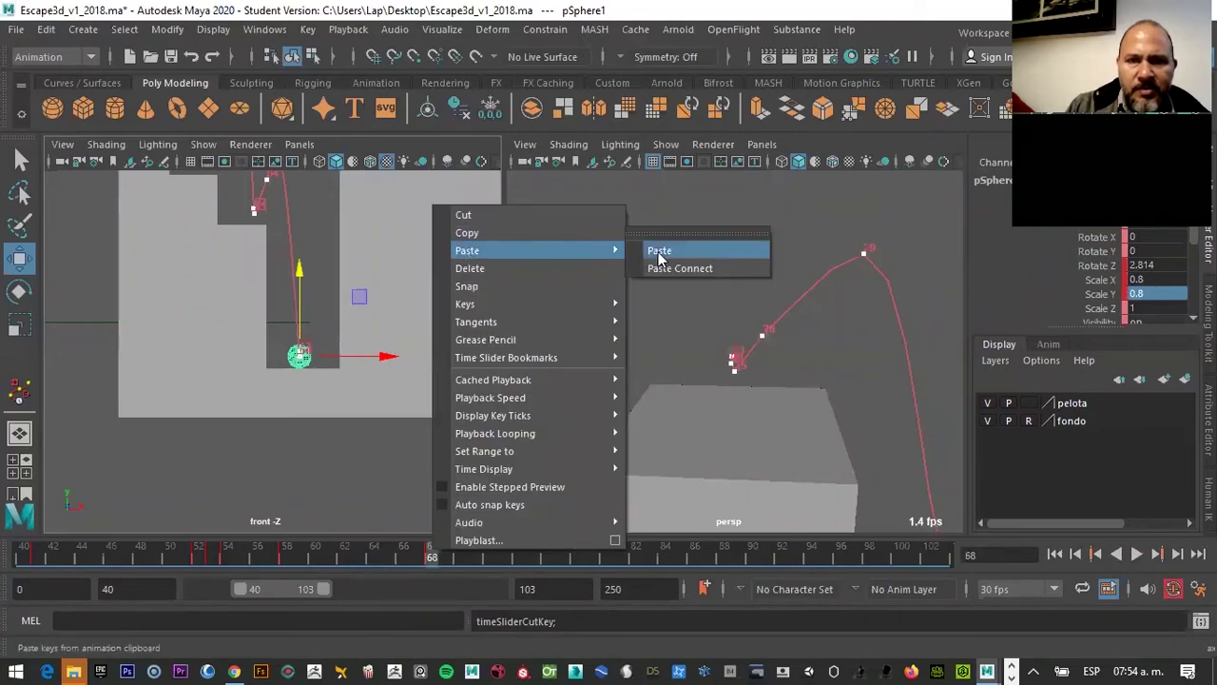
left_click(659, 250)
Raise the stretched ball slightly at frame 68 and play back the bounce
scroll(313, 348, "up", 4)
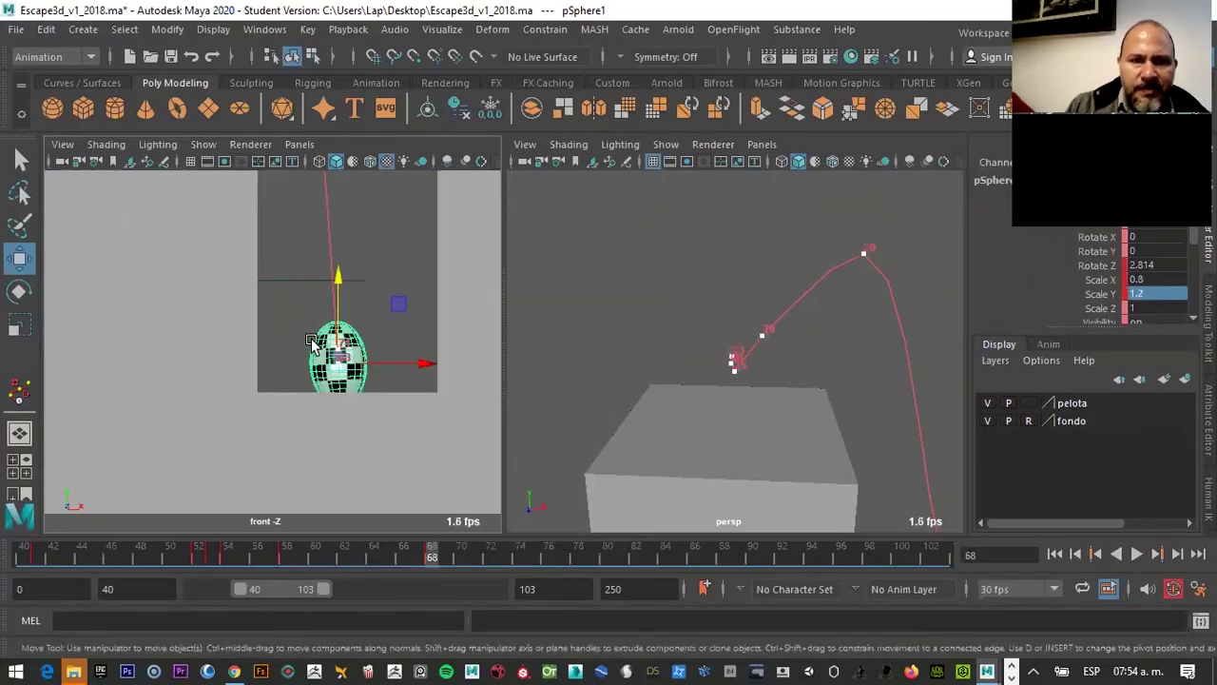
scroll(338, 360, "up", 5)
scroll(276, 271, "down", 2)
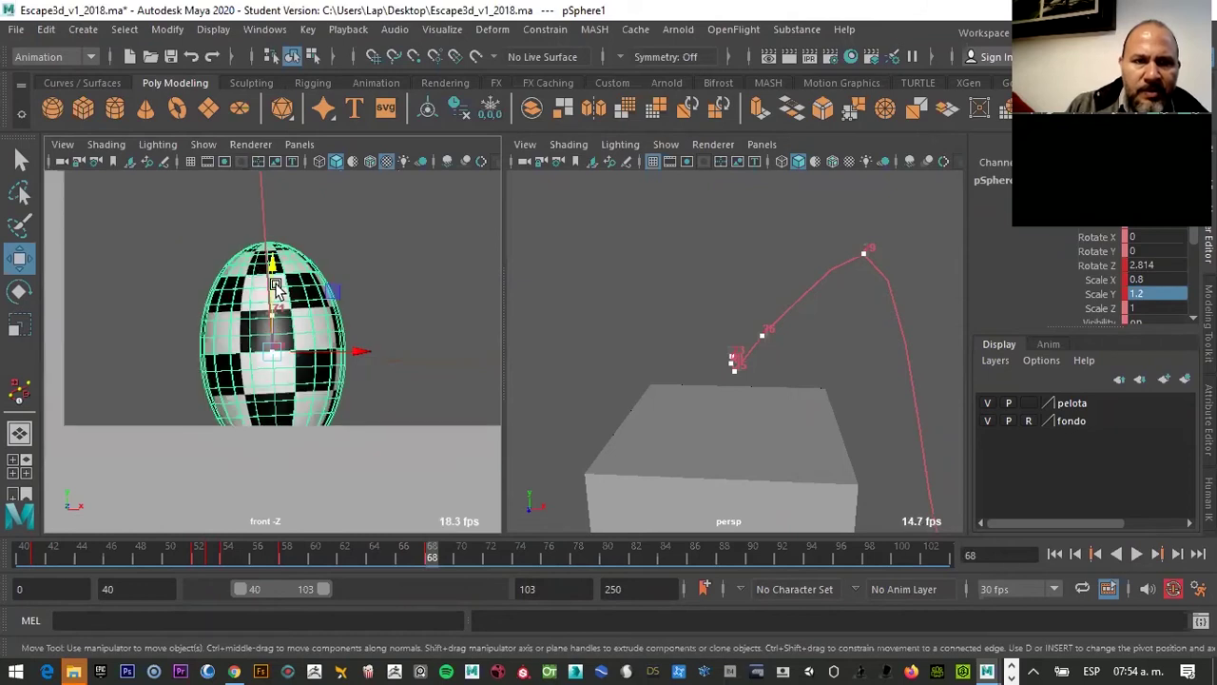
left_click_drag(276, 266, 275, 241)
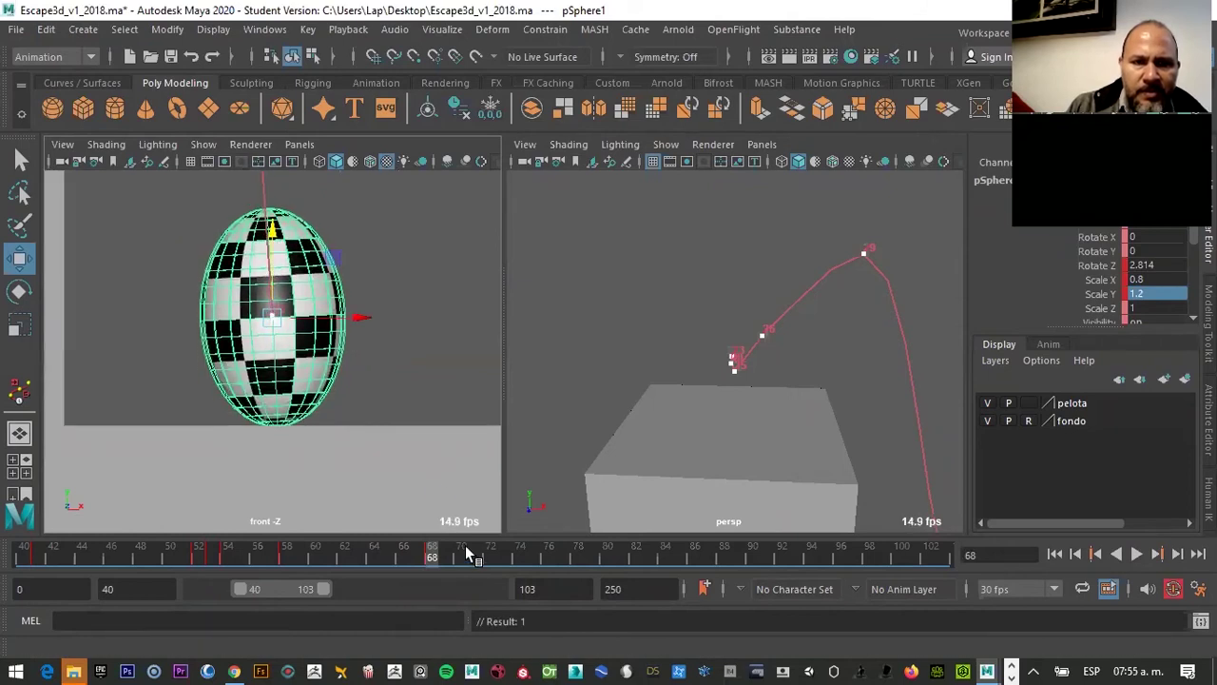
scroll(358, 380, "down", 2)
key("alt+v")
scroll(371, 400, "down", 2)
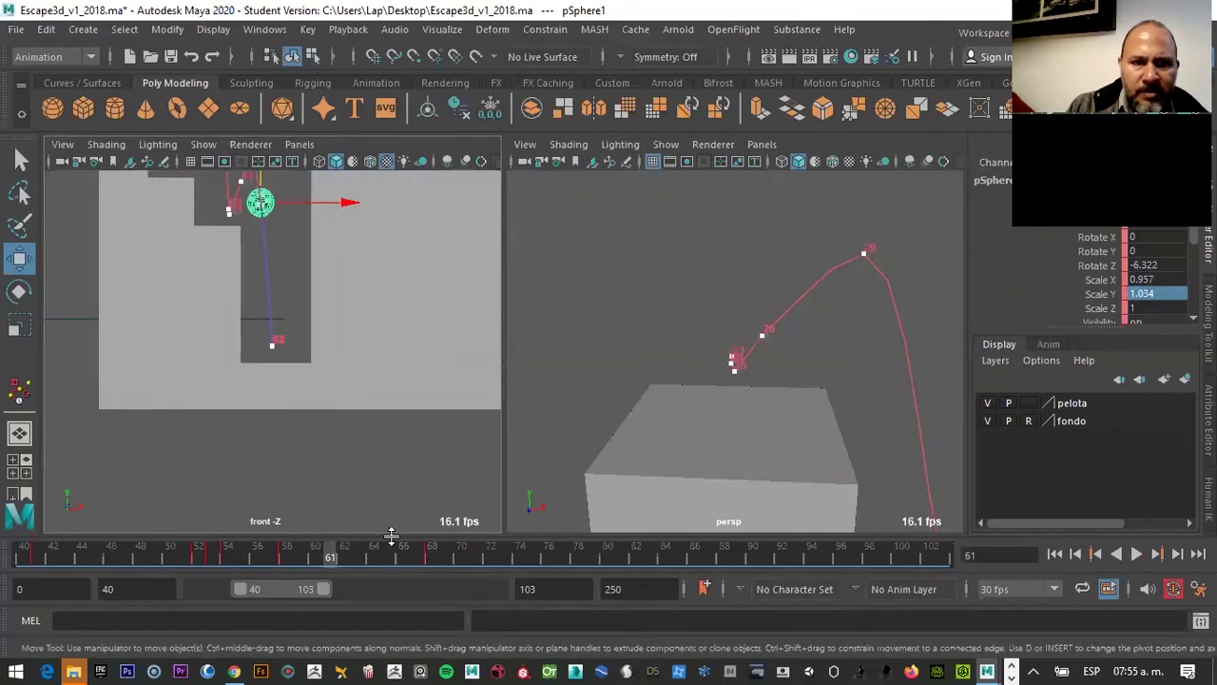
At frame 69, scale the ball wider and flatter with the Scale tool
left_click(433, 558)
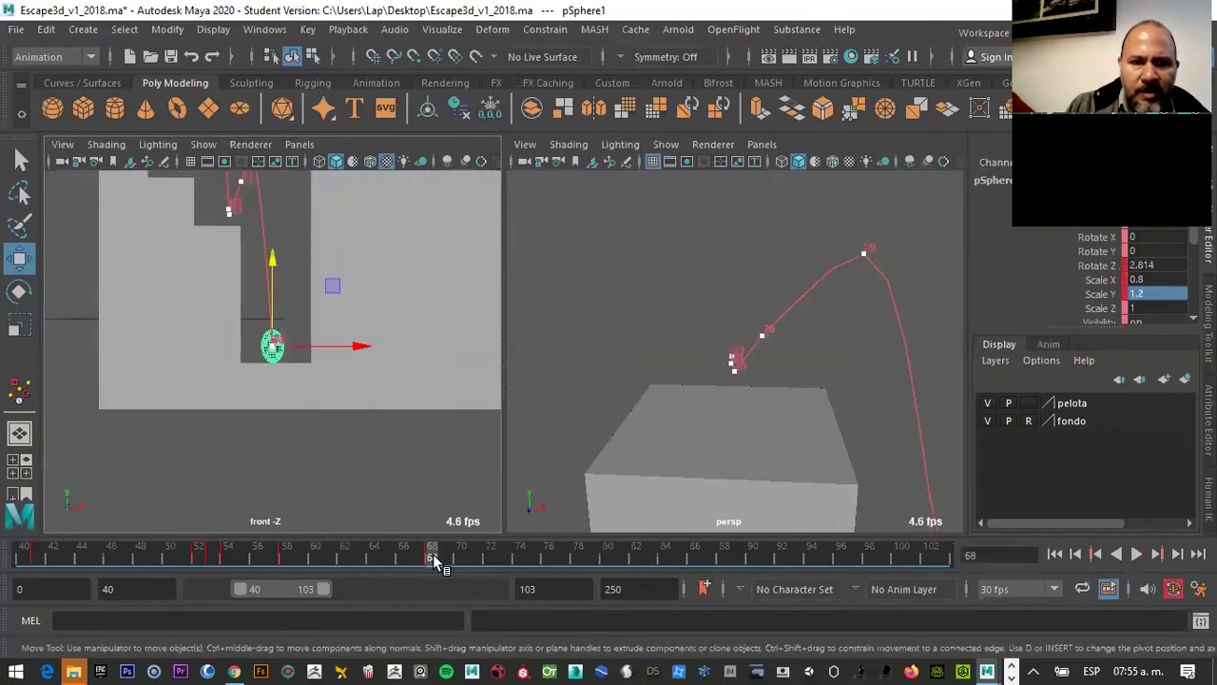
left_click(443, 559)
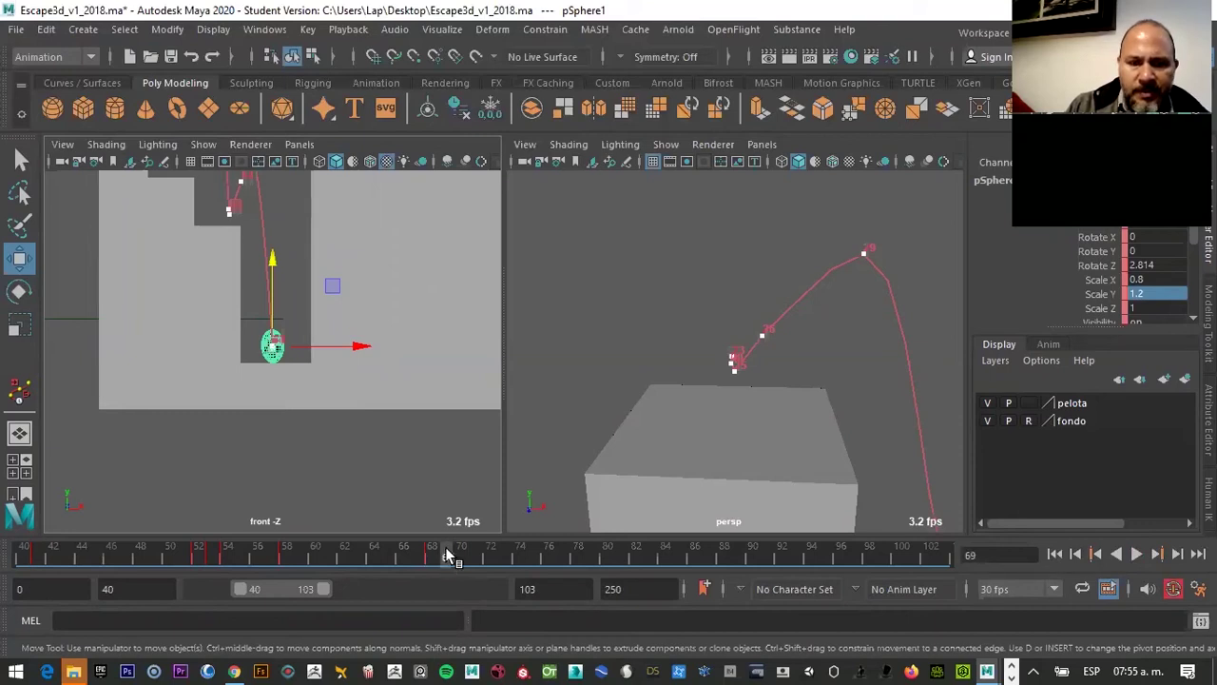
key("r")
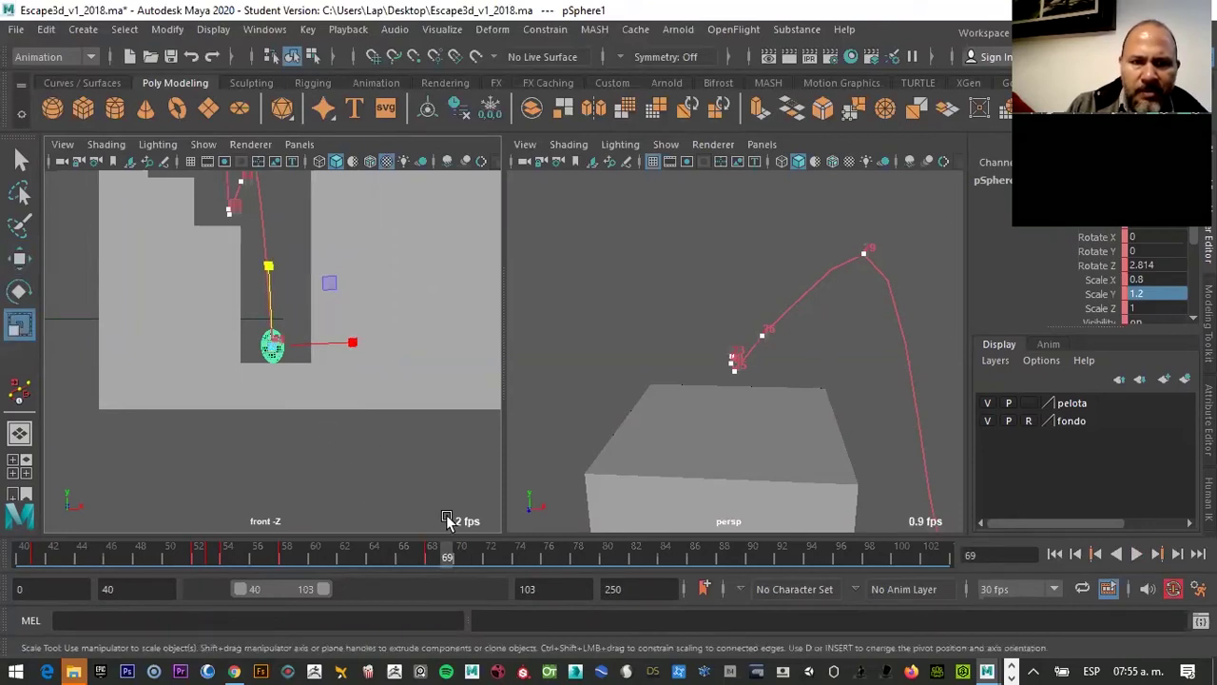
left_click_drag(357, 344, 375, 342)
left_click_drag(276, 280, 273, 294)
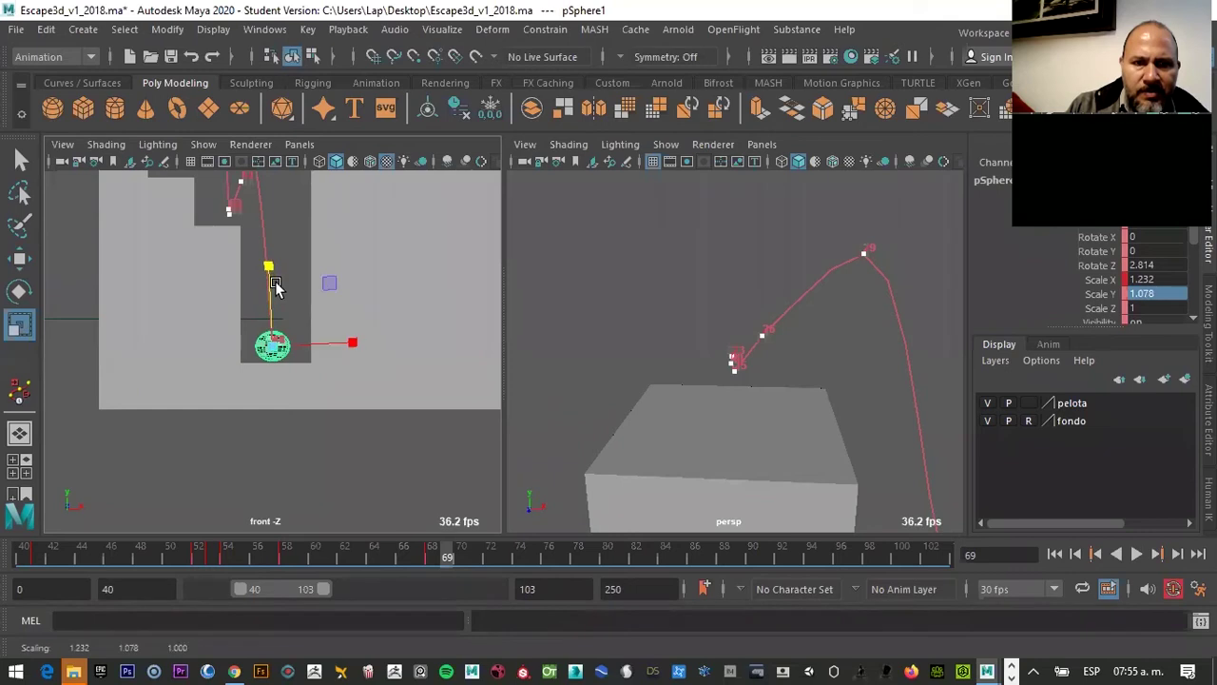
key("f")
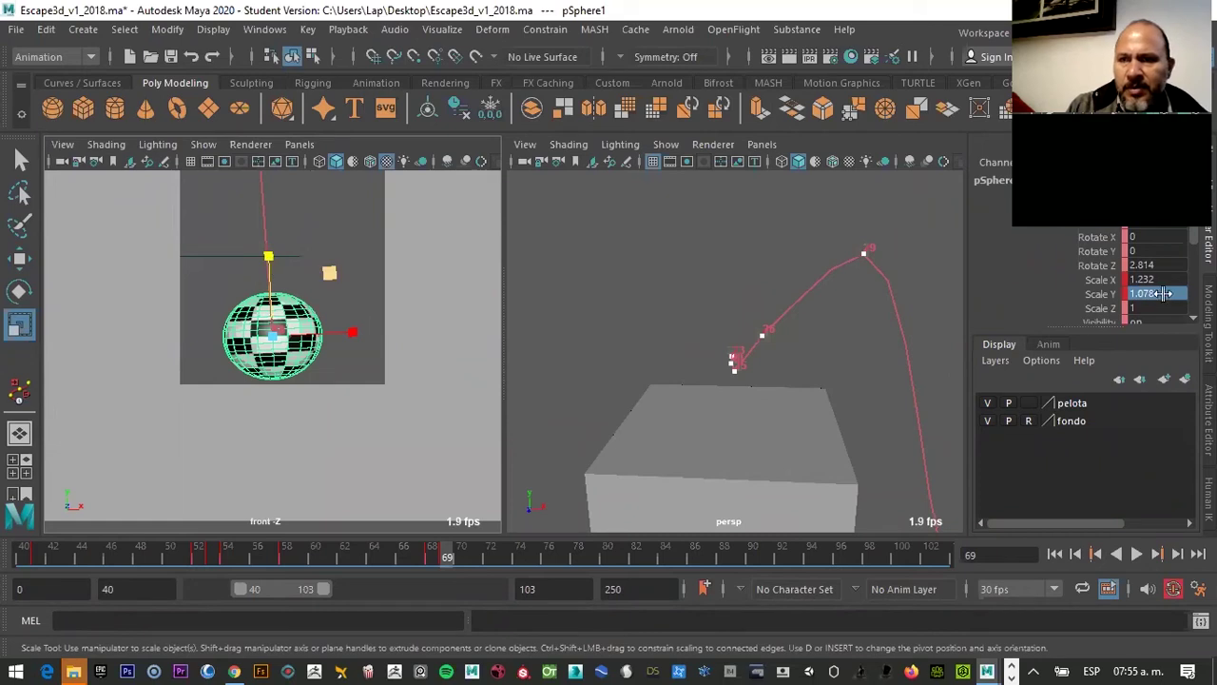
Set Scale Y 0.8 and Scale X 1.2 exactly, then lower the ball onto the ground
double_click(1167, 290)
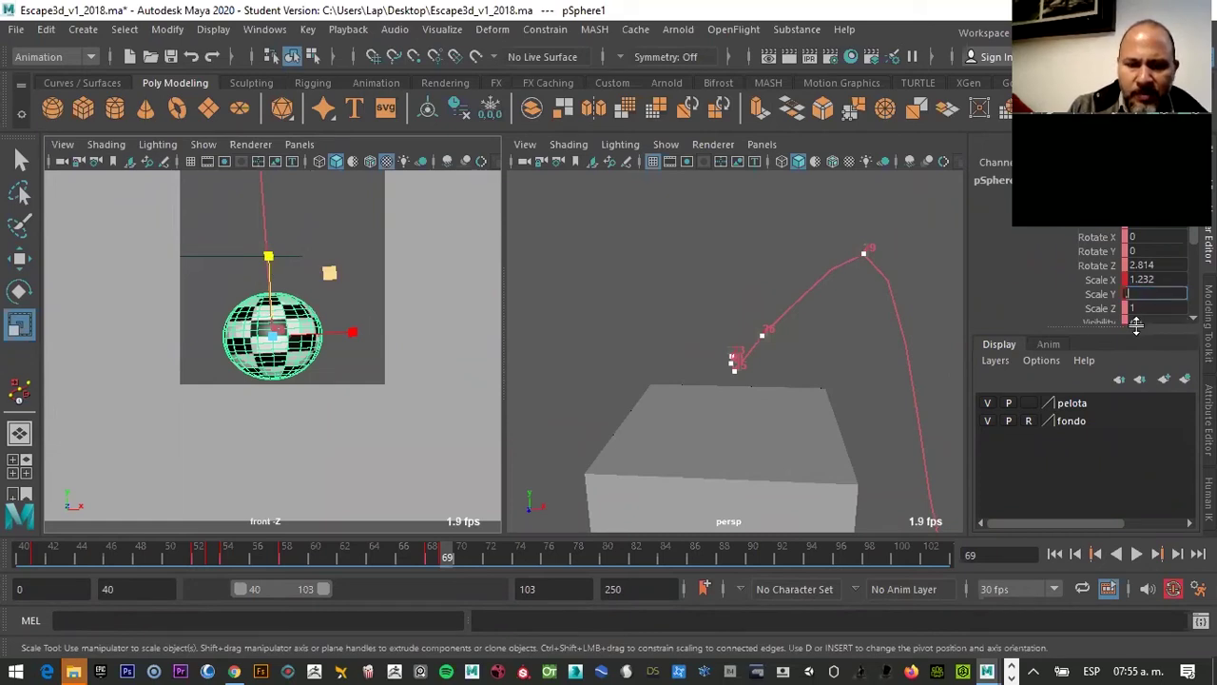
type(".8")
key("Return")
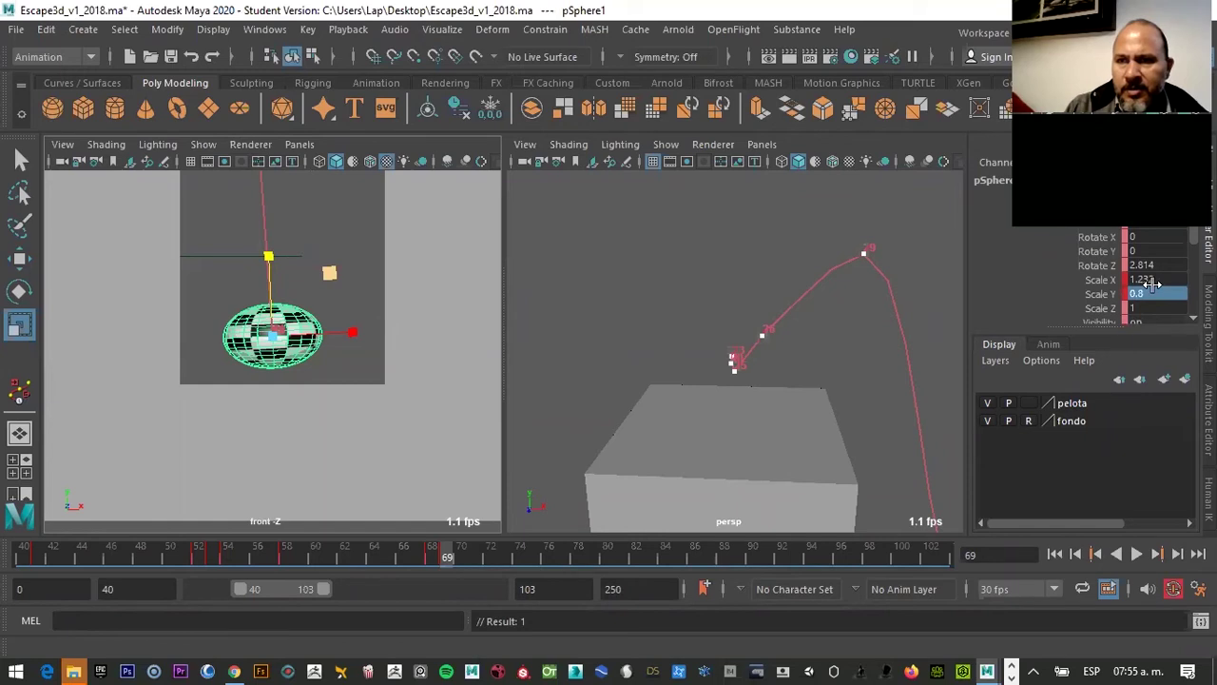
double_click(1157, 278)
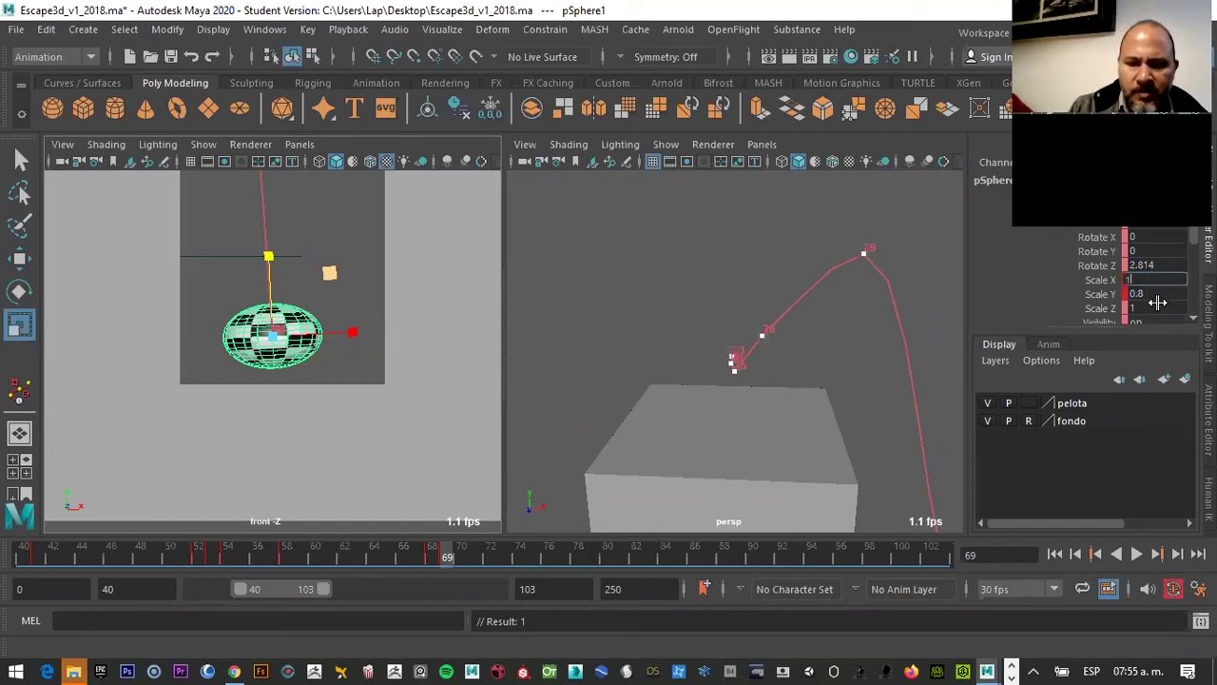
type(".2")
key("Return")
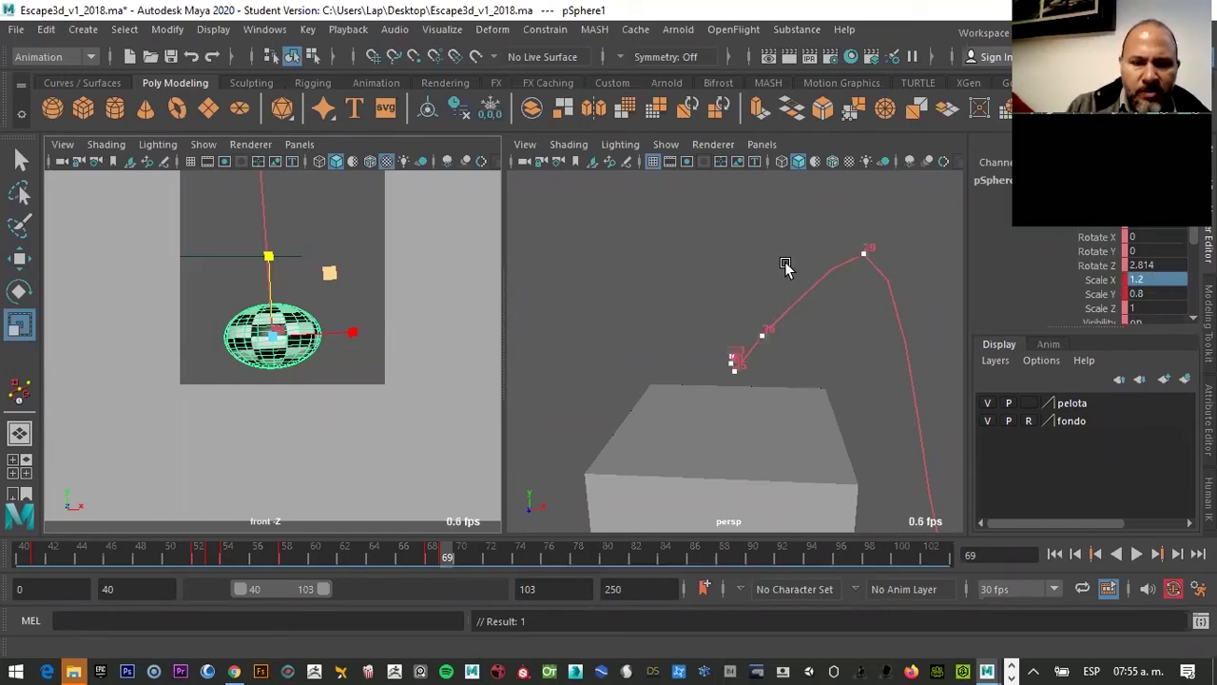
key("w")
left_click_drag(272, 257, 275, 295)
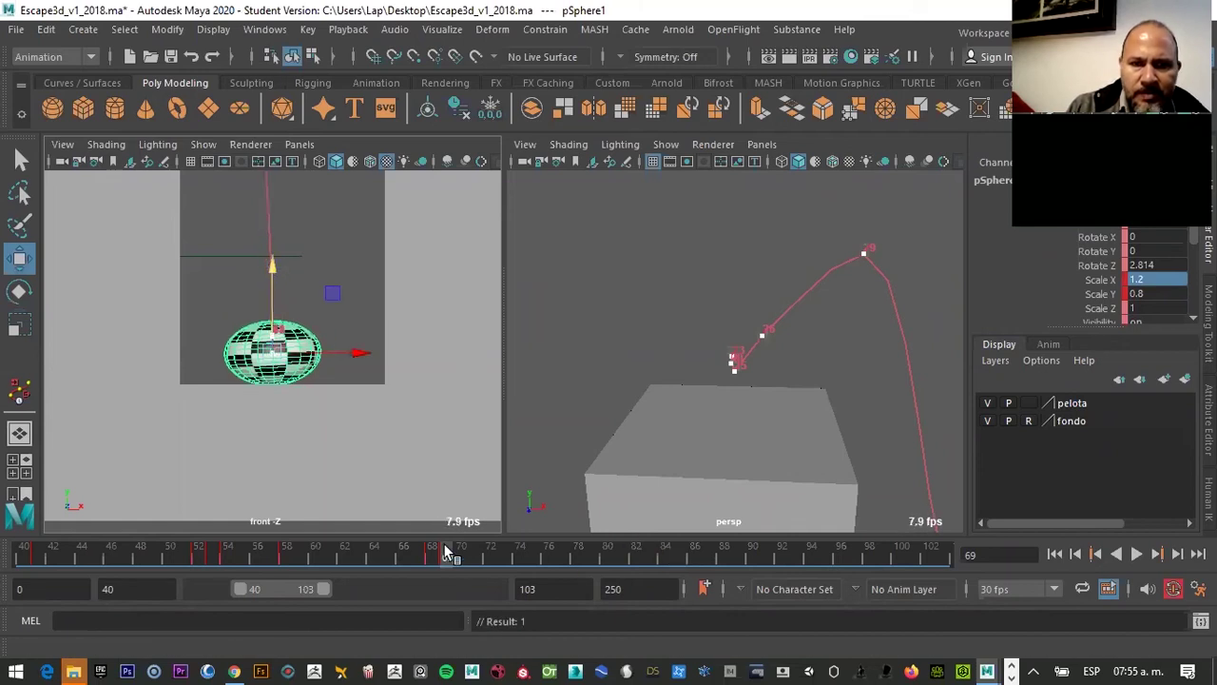
left_click(430, 557)
left_click(449, 556)
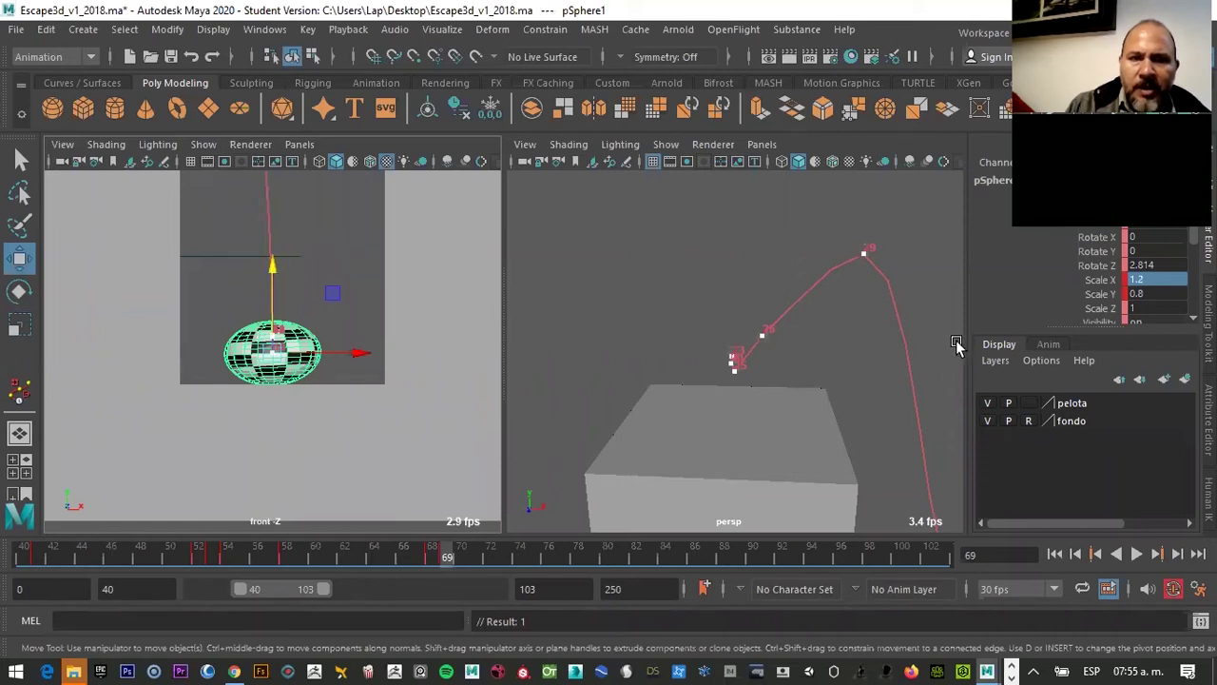
left_click(1145, 294)
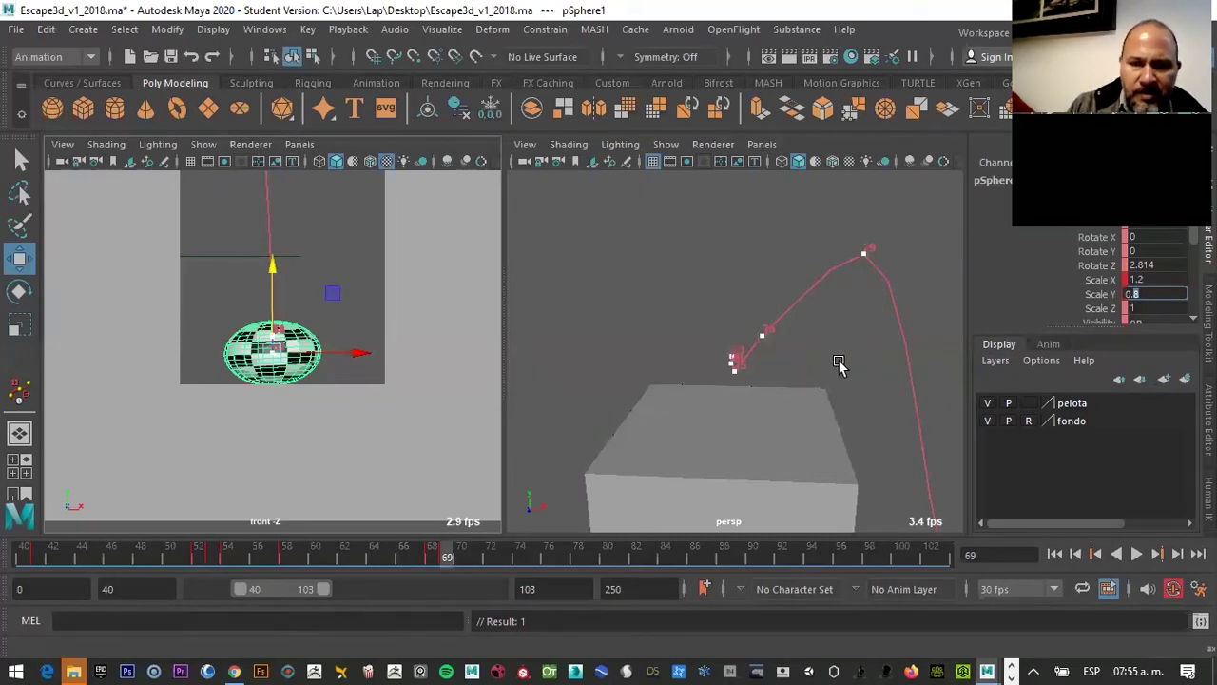
type("0.5")
Squash the ball to Scale X 1.5 and Scale Y 0.5 at frame 69, lowering it slightly
left_click(1141, 279)
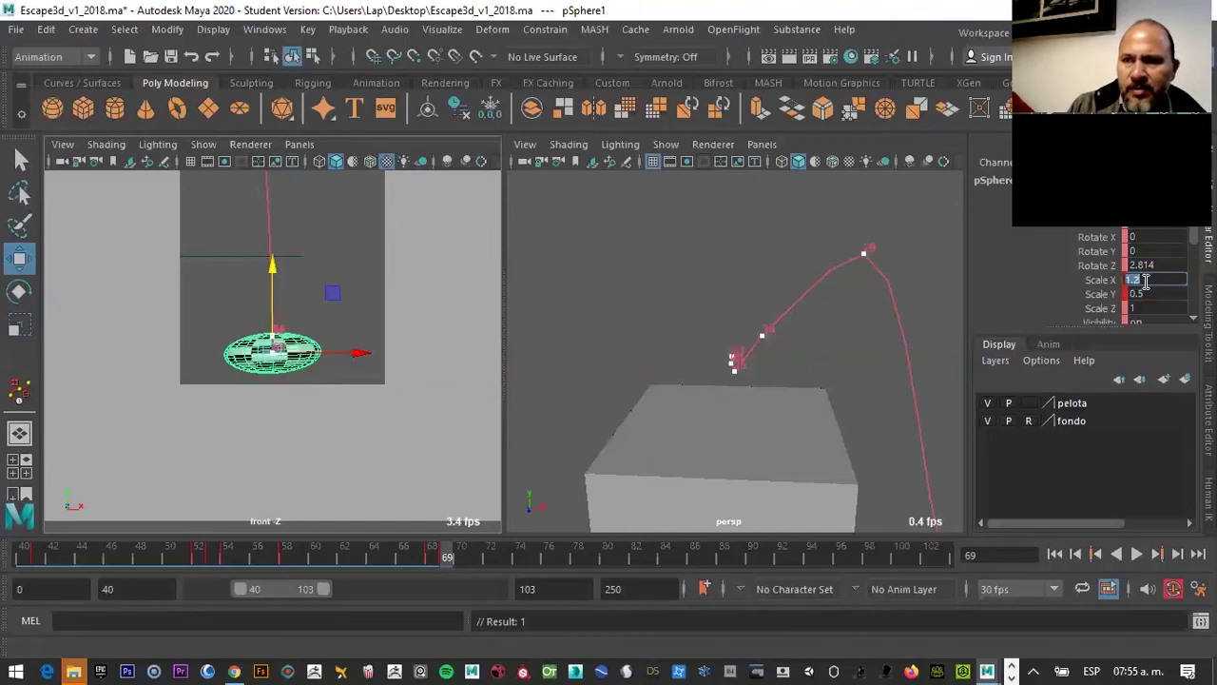
type("2")
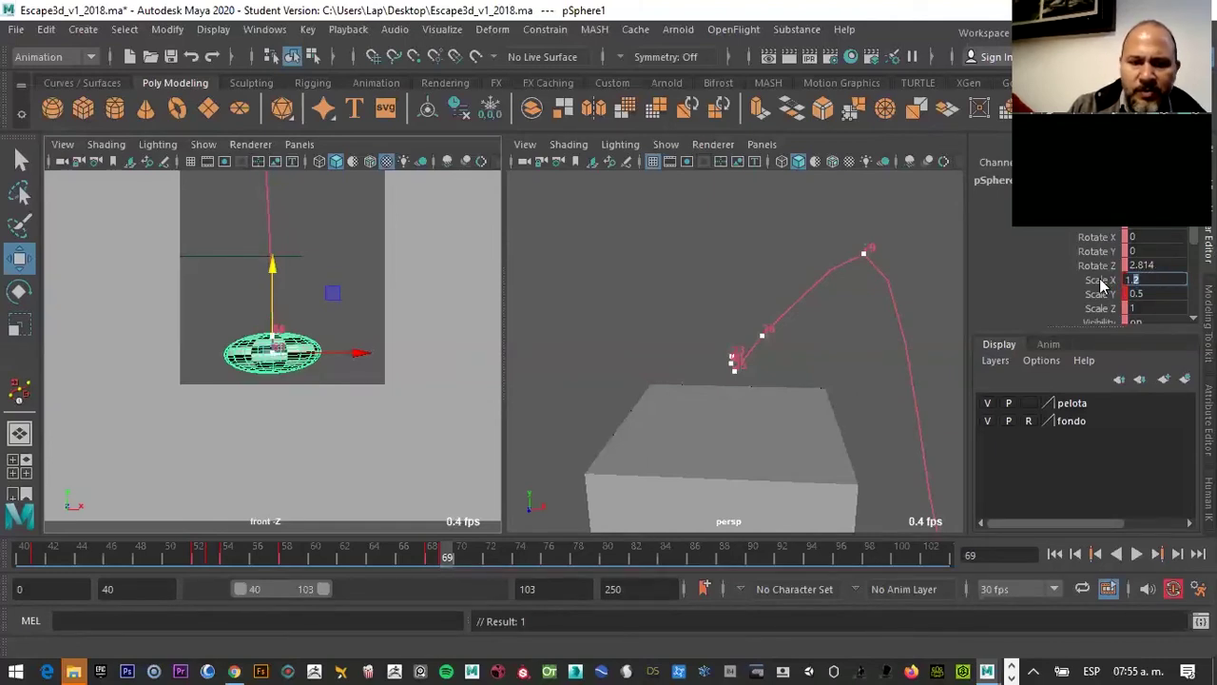
key("Return")
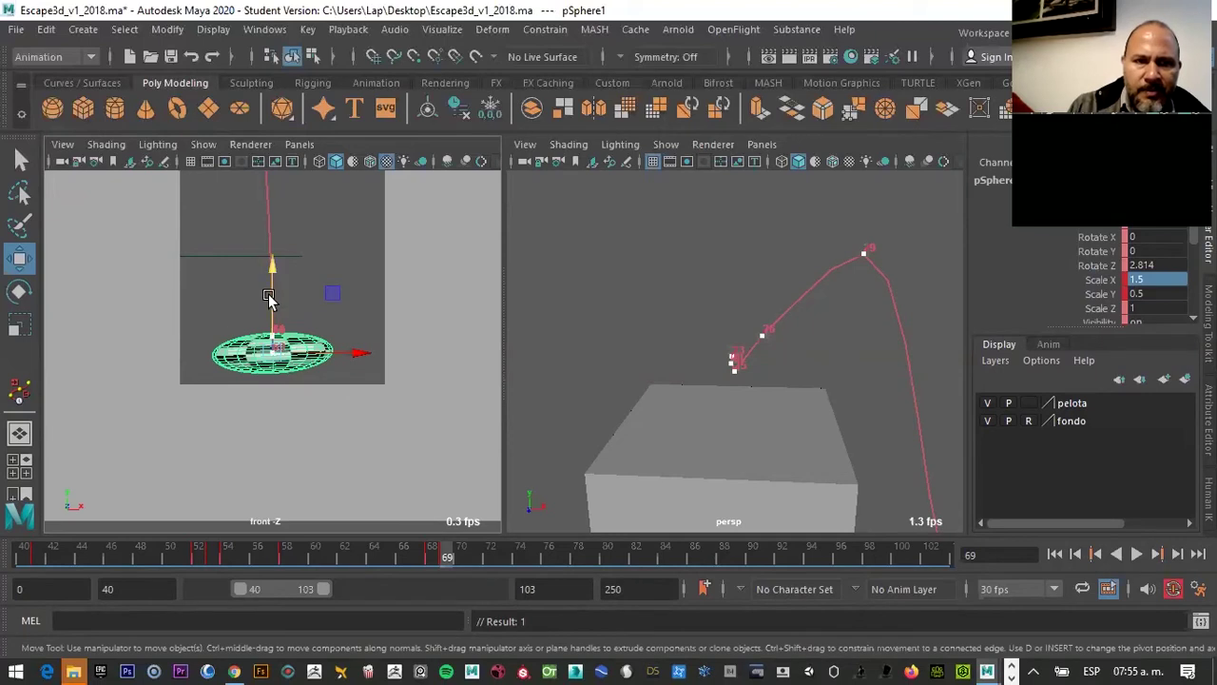
left_click_drag(274, 300, 274, 311)
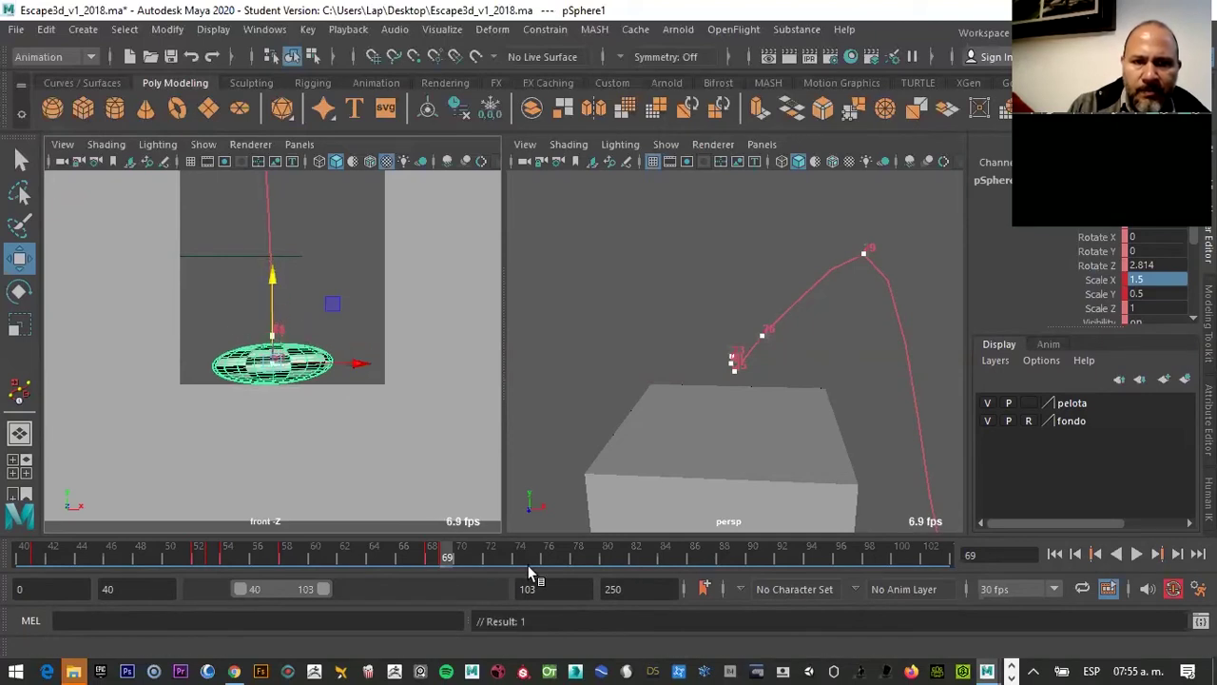
Stretch the ball to Scale X 0.5 and Scale Y 1.5 at frame 68, raise it slightly, and play back frames 66–70
left_click(429, 558)
double_click(1134, 279)
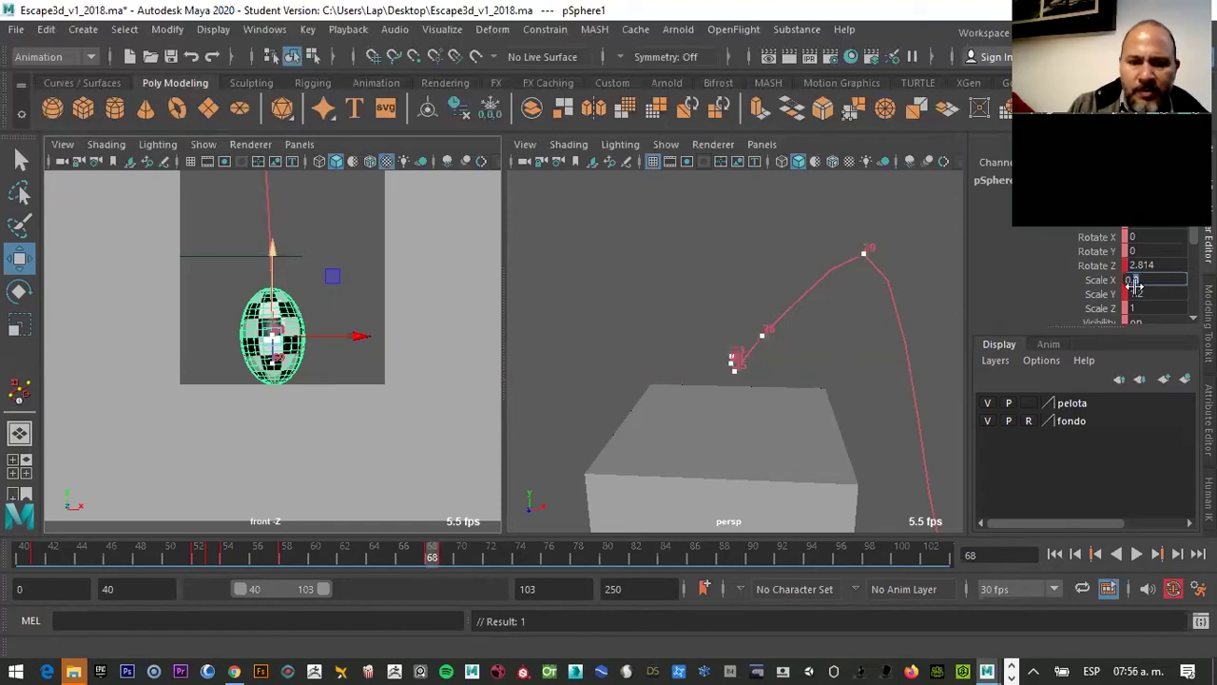
double_click(1146, 293)
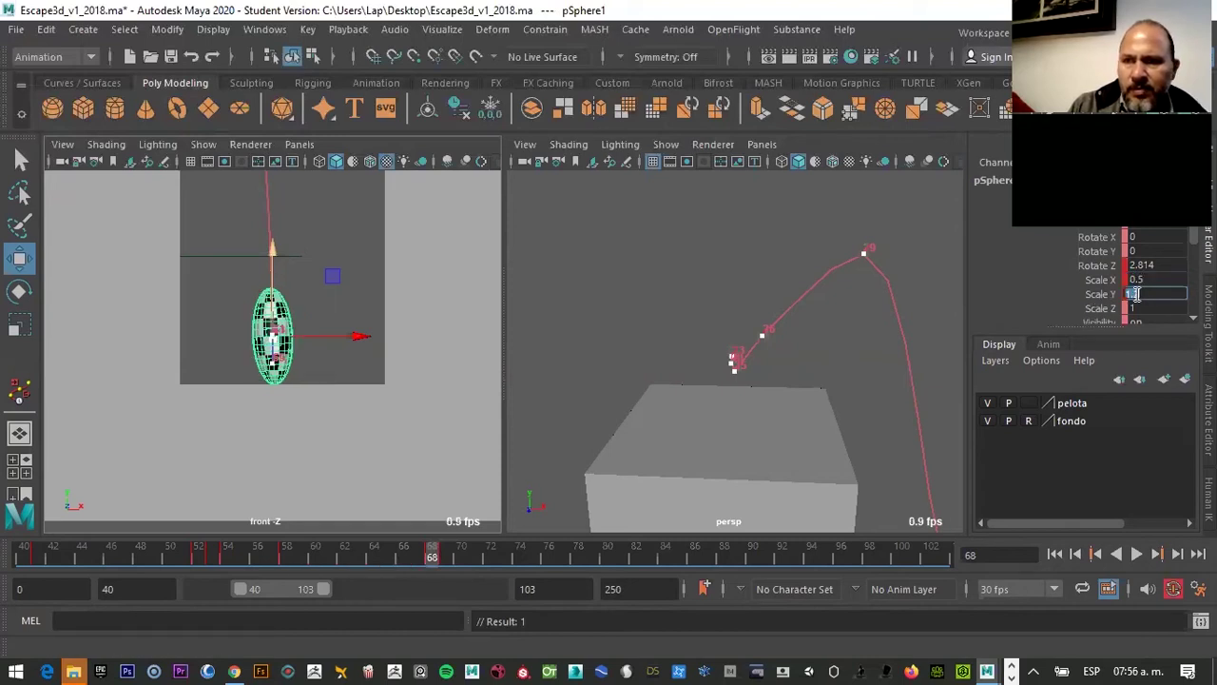
type("1.5")
key("Return")
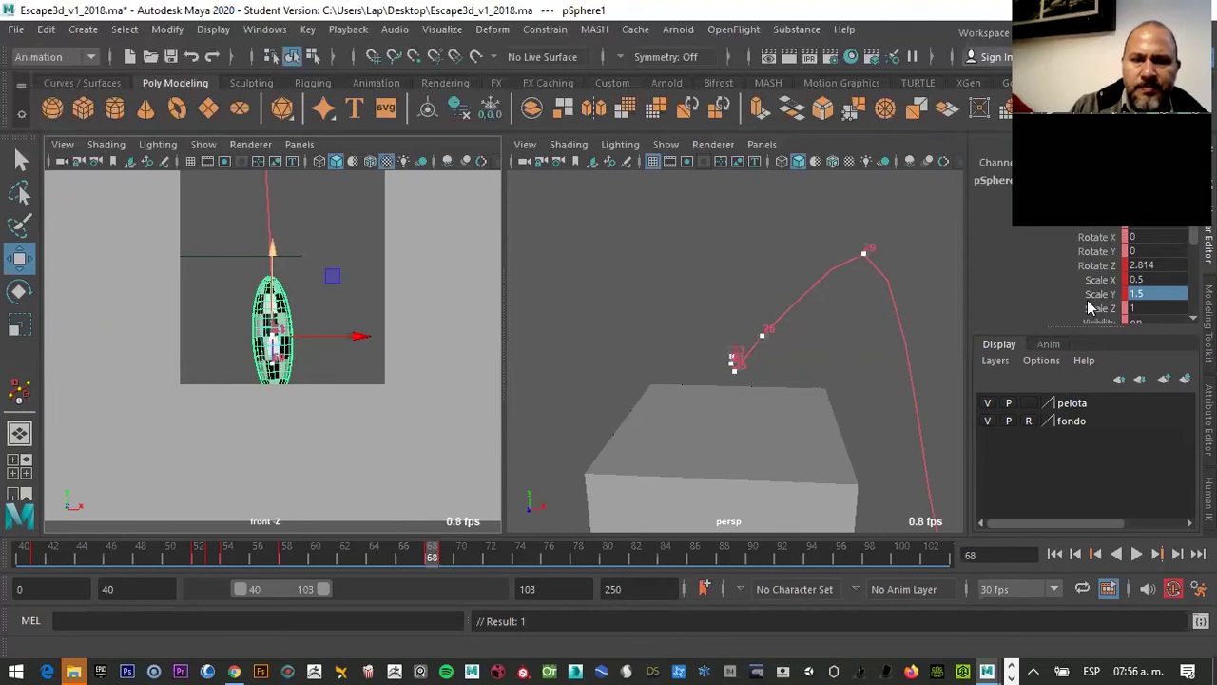
left_click_drag(274, 261, 275, 257)
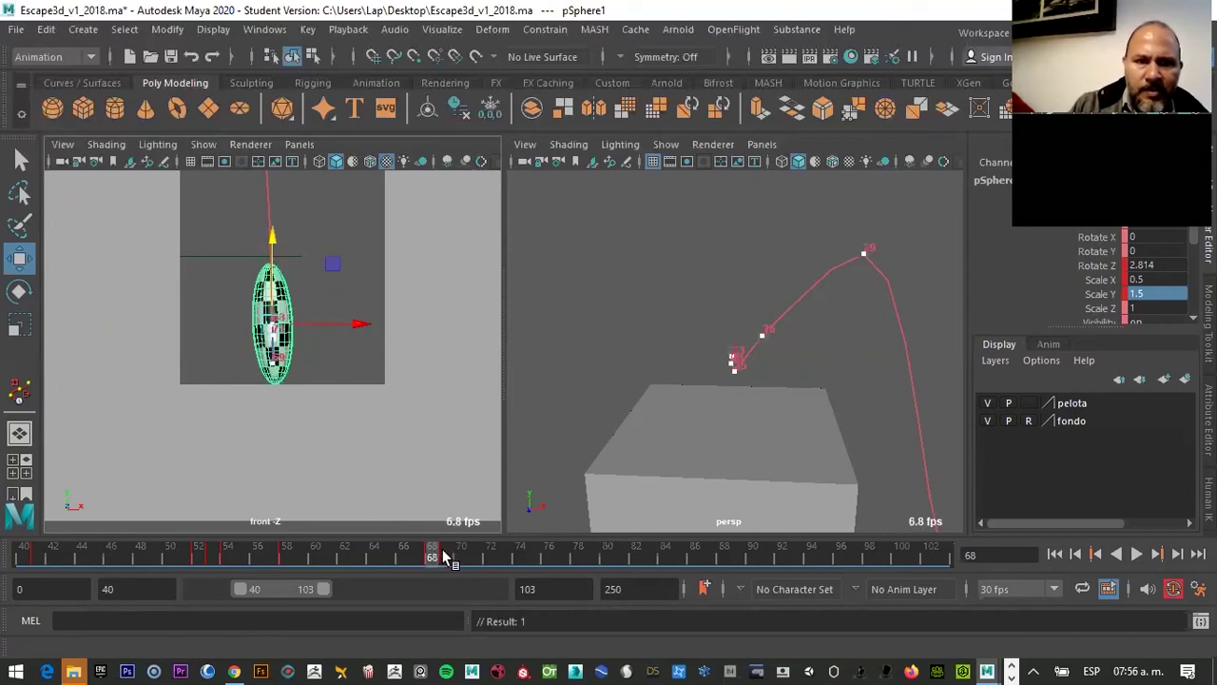
key("alt+v")
mouse_move(412, 546)
left_mouse_down()
mouse_move(387, 549)
mouse_move(506, 559)
mouse_move(462, 551)
mouse_move(473, 549)
left_mouse_up()
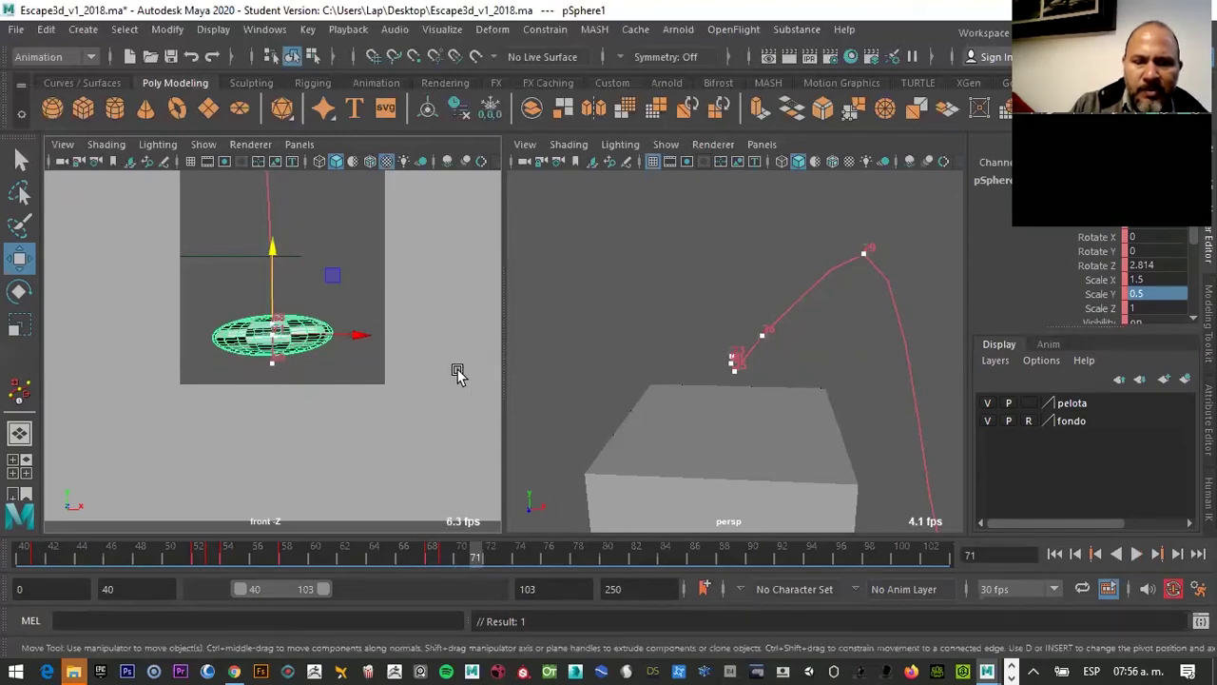
Reselect the ball and delete its keyframe at frame 71
left_click(431, 312)
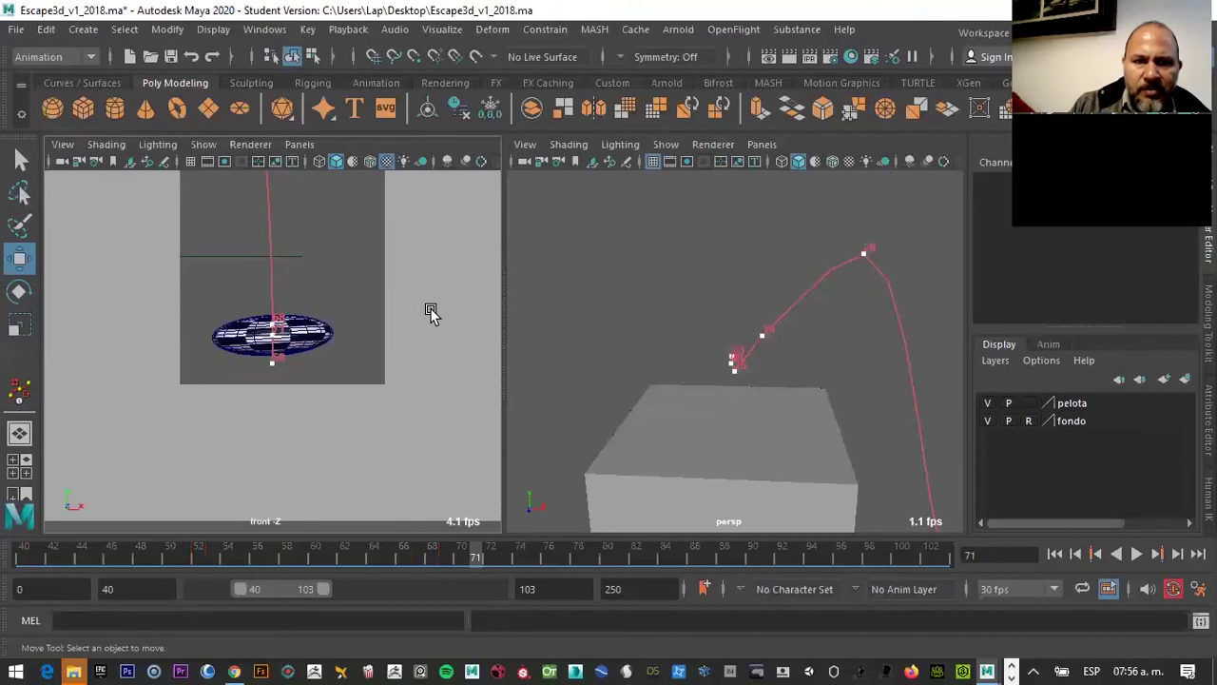
left_click(313, 335)
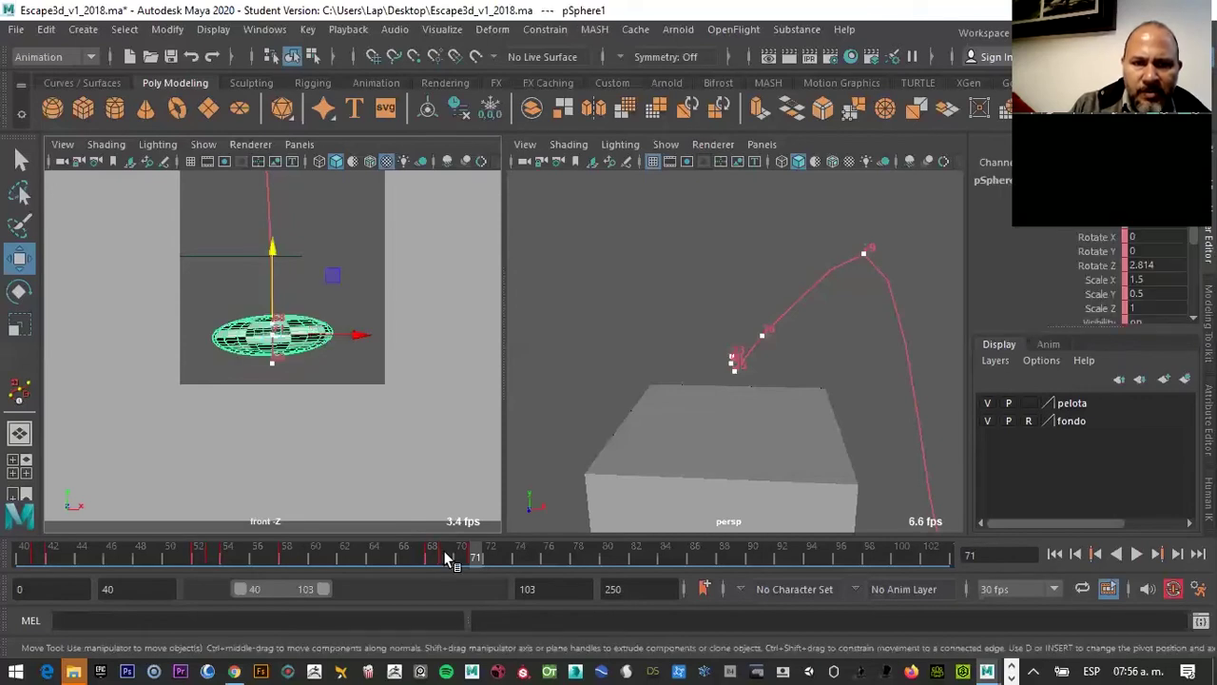
right_click(474, 556)
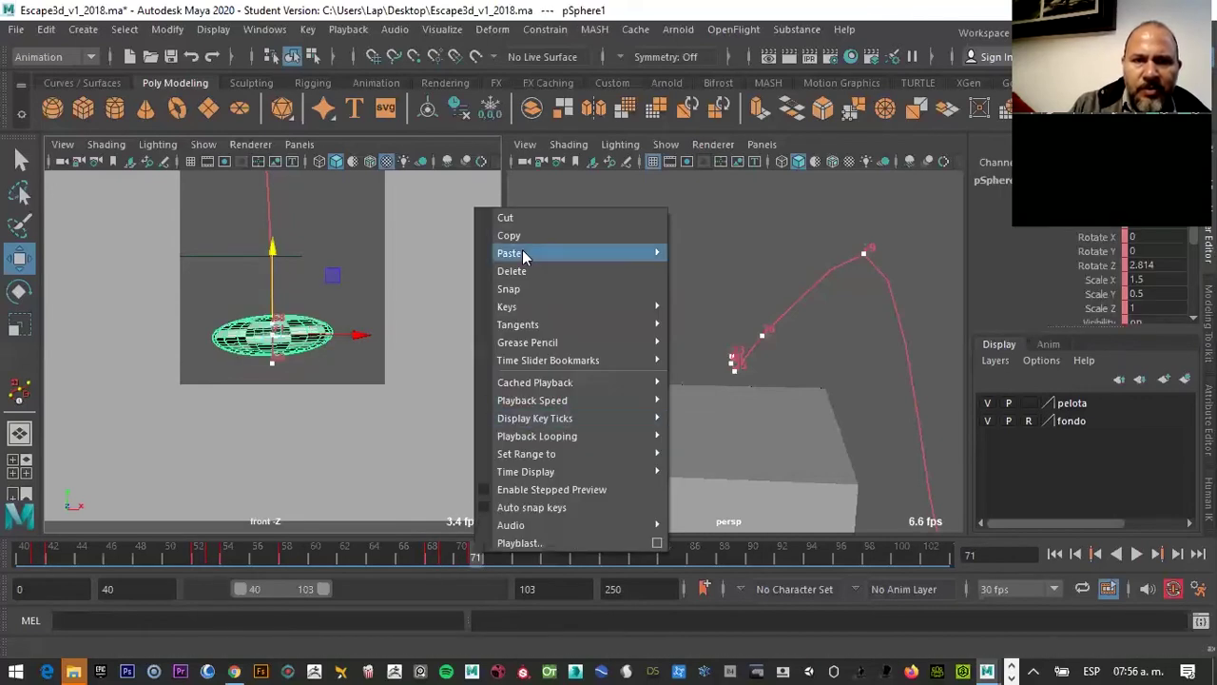
left_click(513, 271)
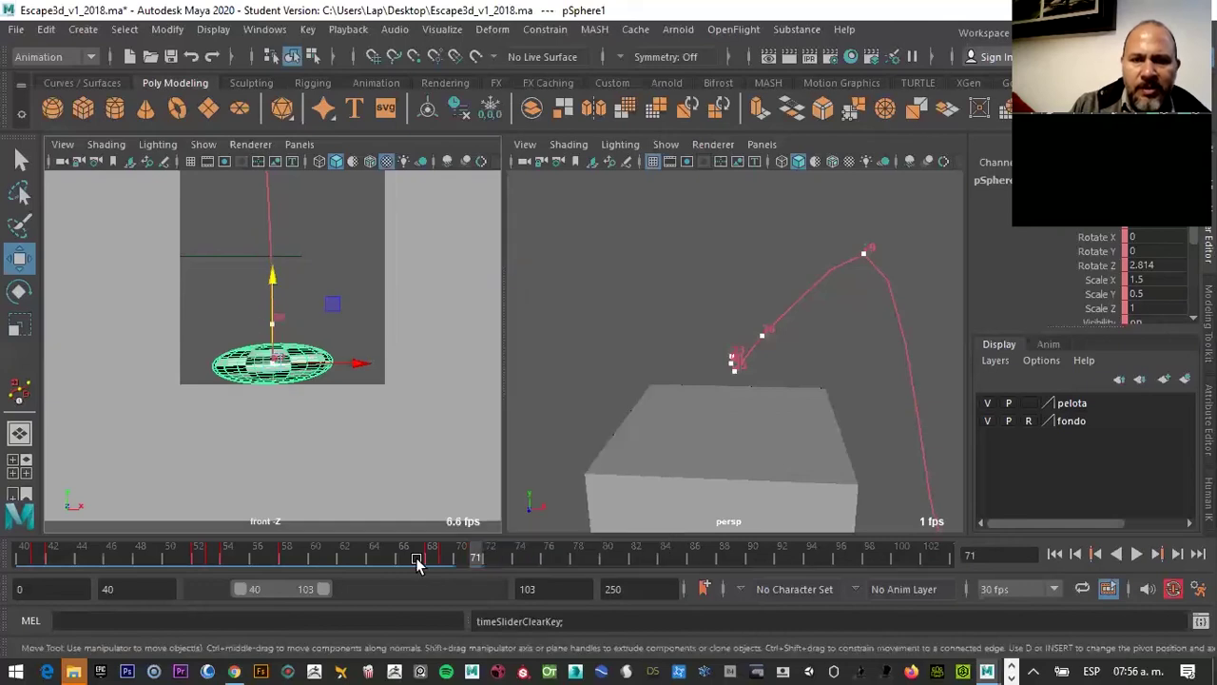
Compare the stretch at frame 68 with the squash at frame 69
left_click(433, 557)
left_click(446, 557)
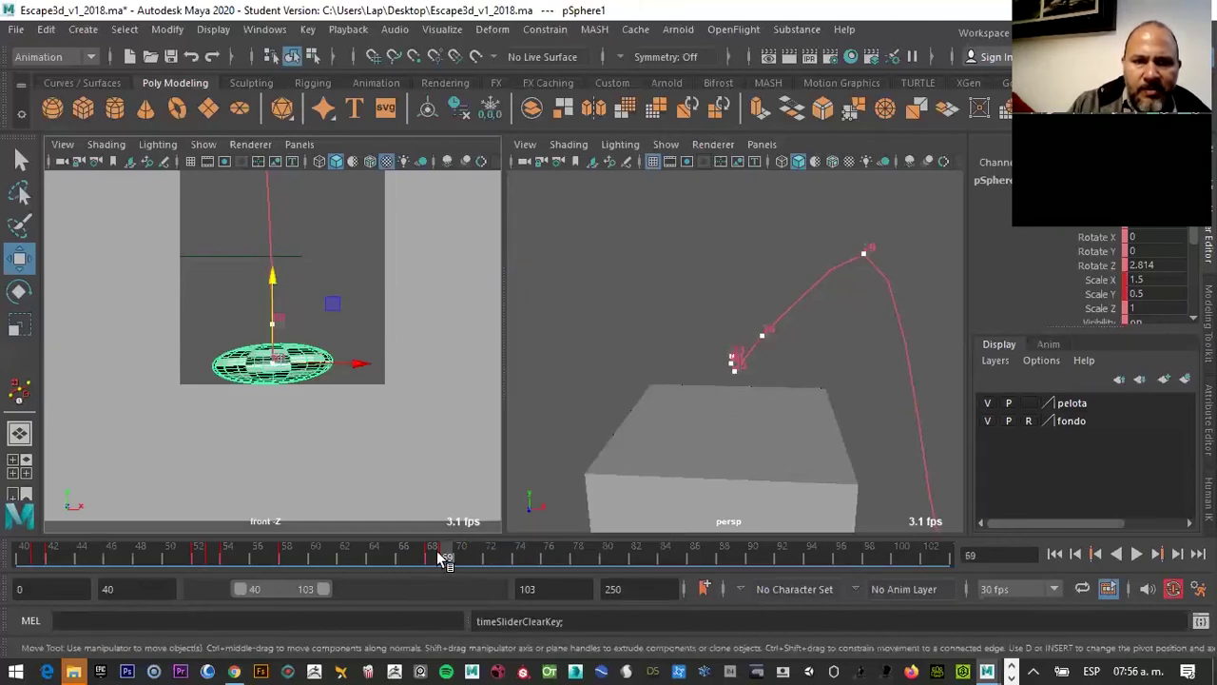
left_click(434, 555)
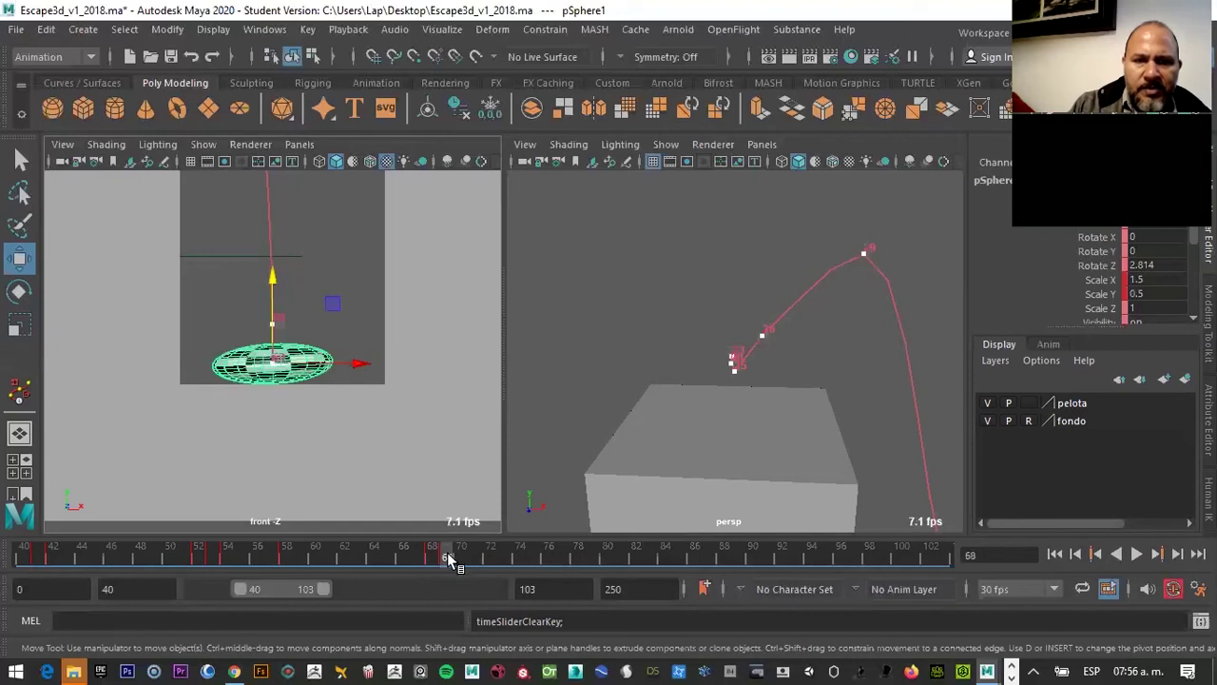
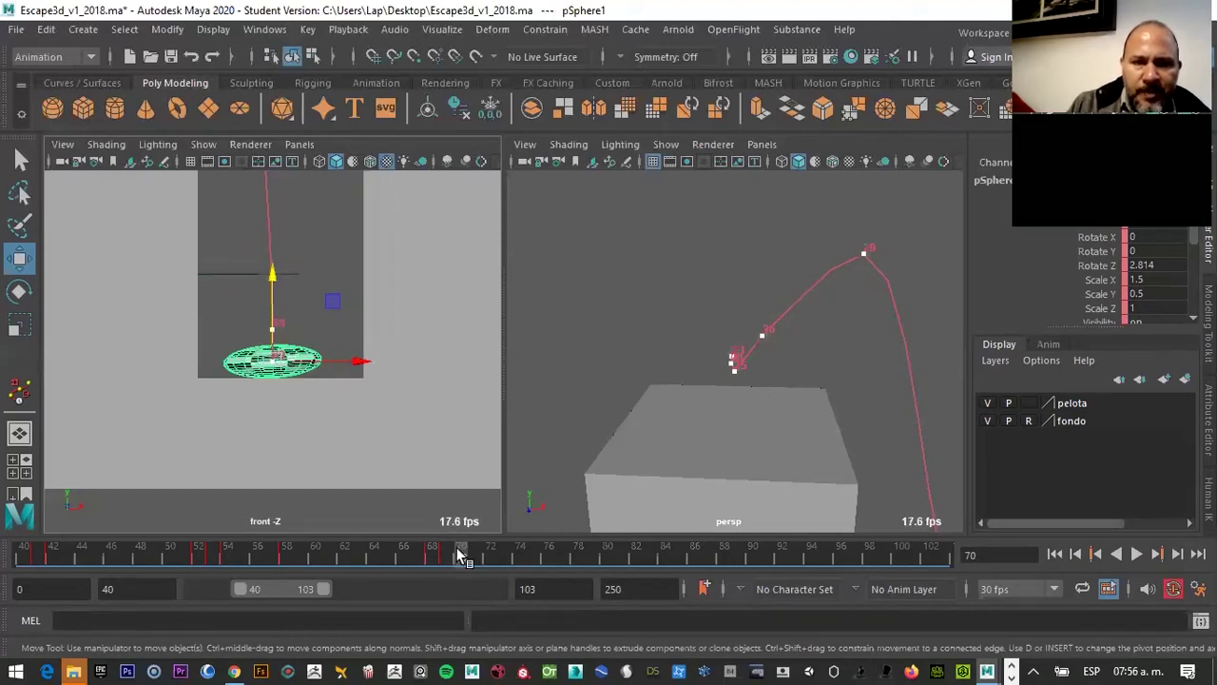
Set the ball's Scale X to 0.5 and Scale Y to 1.5 at frame 70
double_click(1157, 283)
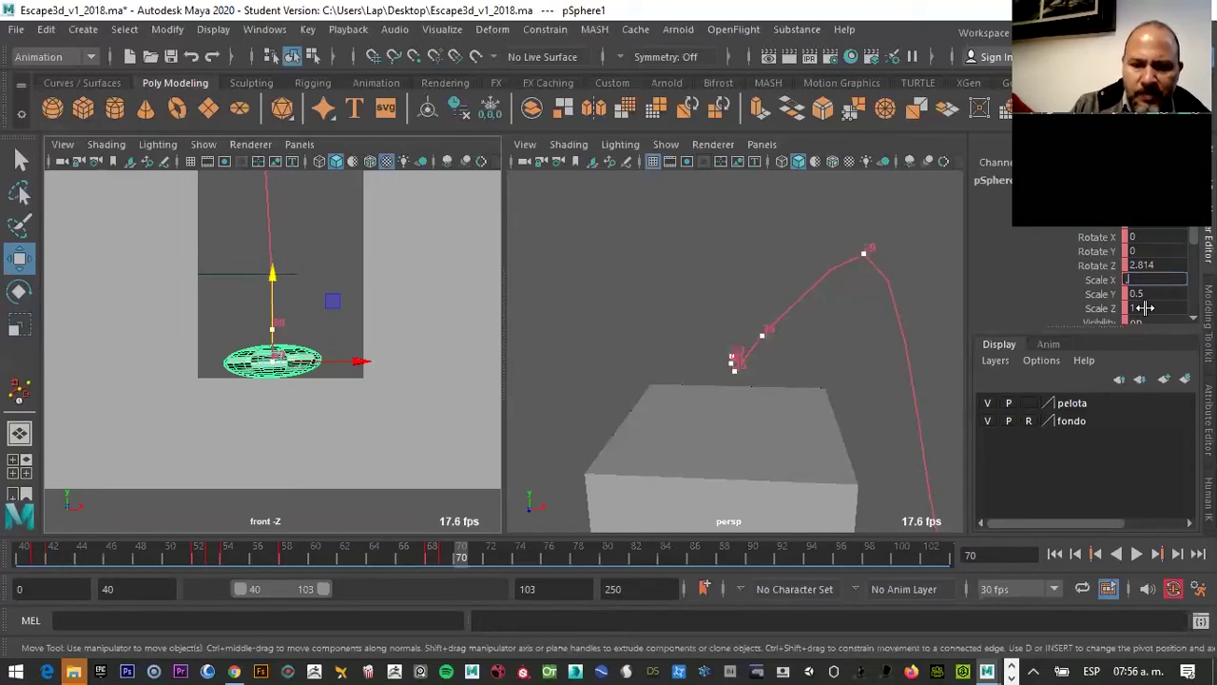
type("5")
key("Tab")
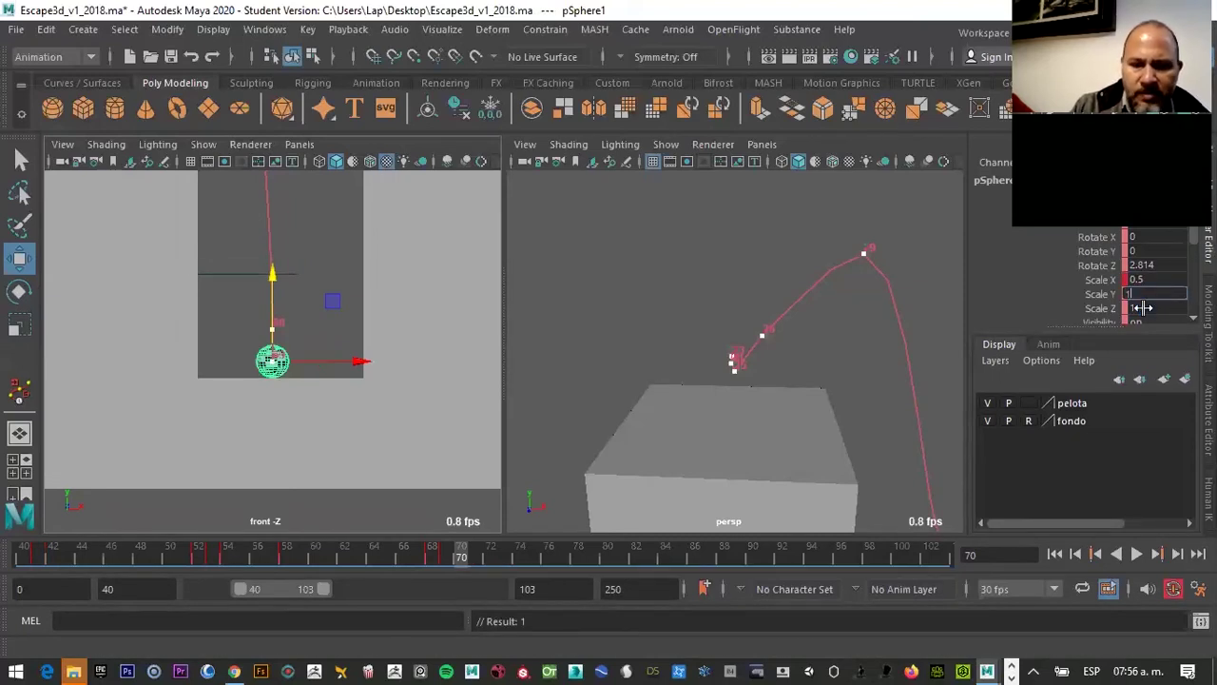
type(".5")
key("Return")
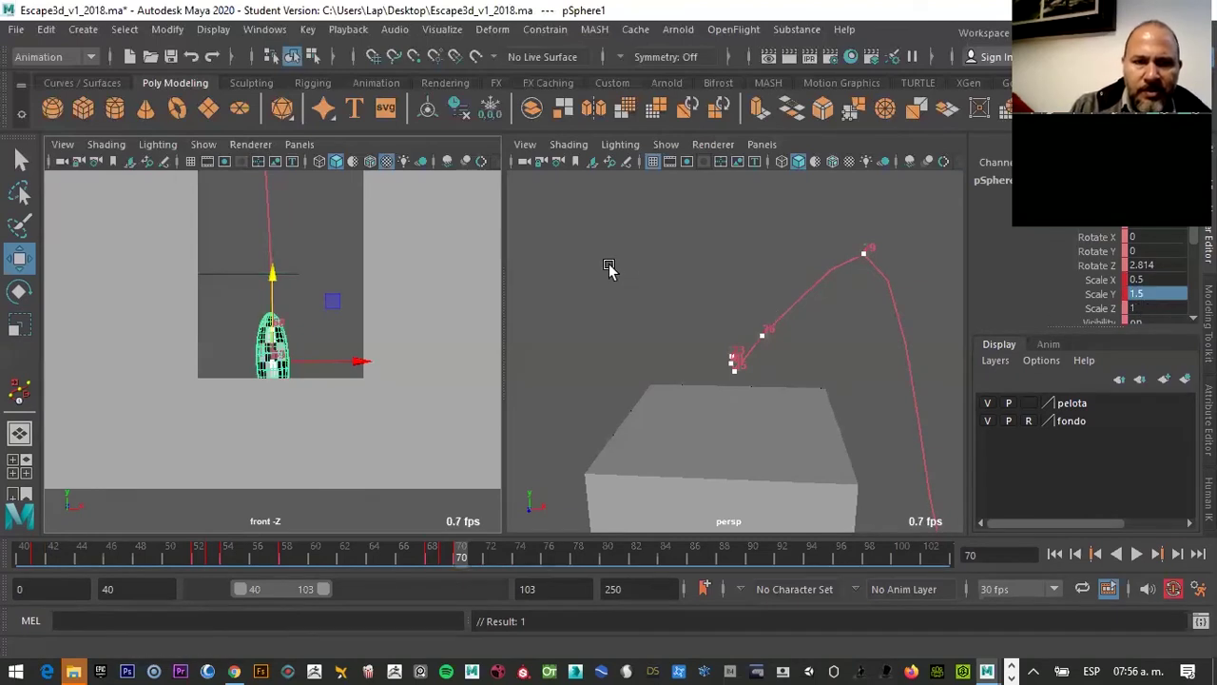
Raise the stretched ball above the column floor and nudge it onto the trail
left_click_drag(285, 274, 283, 211)
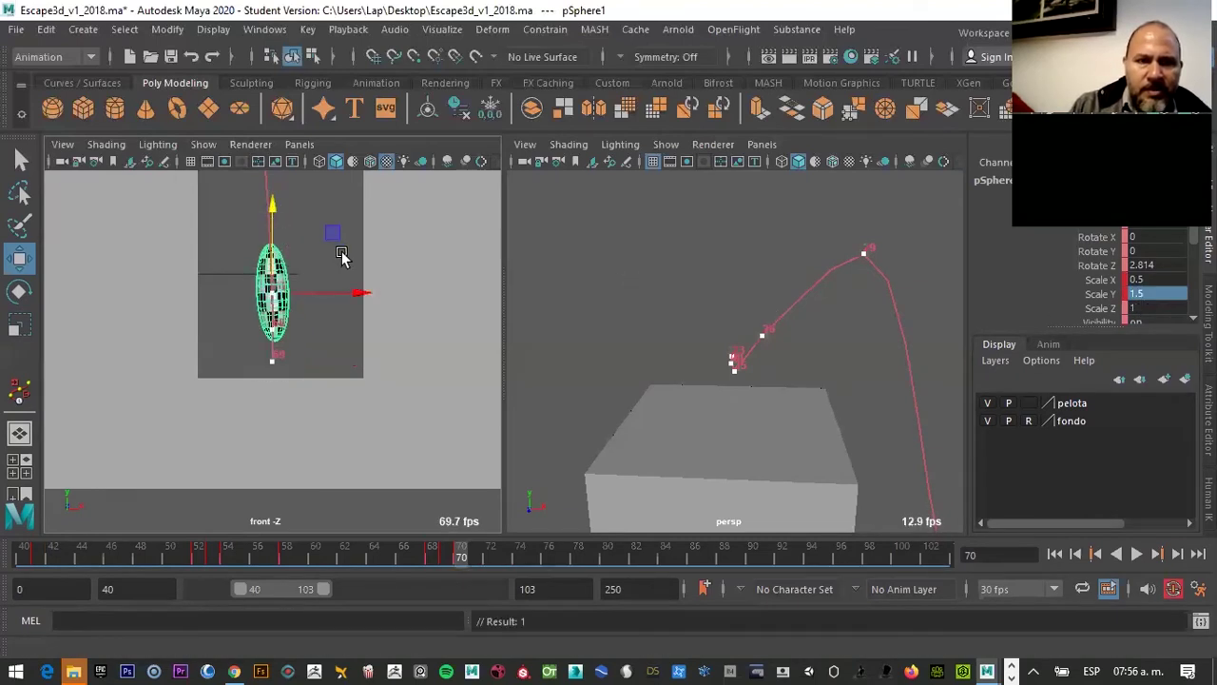
scroll(343, 255, "down", 2)
scroll(342, 255, "down", 1)
middle_click_drag(335, 261, 317, 238)
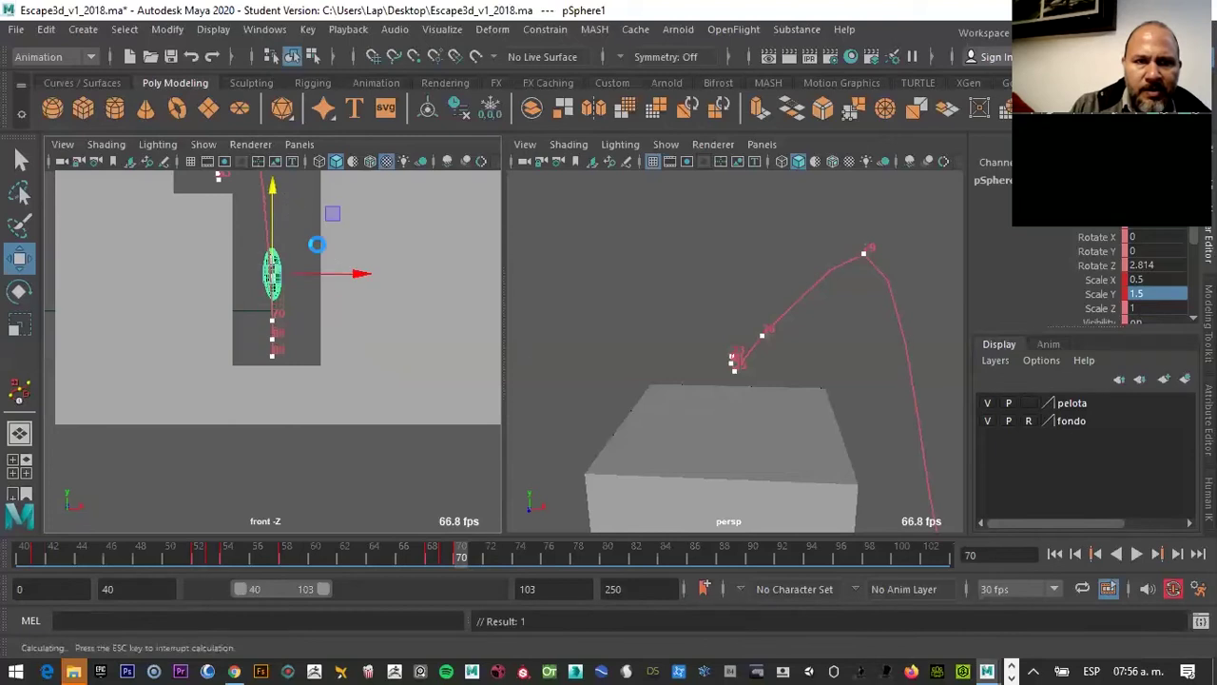
scroll(312, 272, "down", 1)
mouse_move(320, 291)
left_mouse_down()
mouse_move(331, 288)
mouse_move(314, 288)
left_mouse_up()
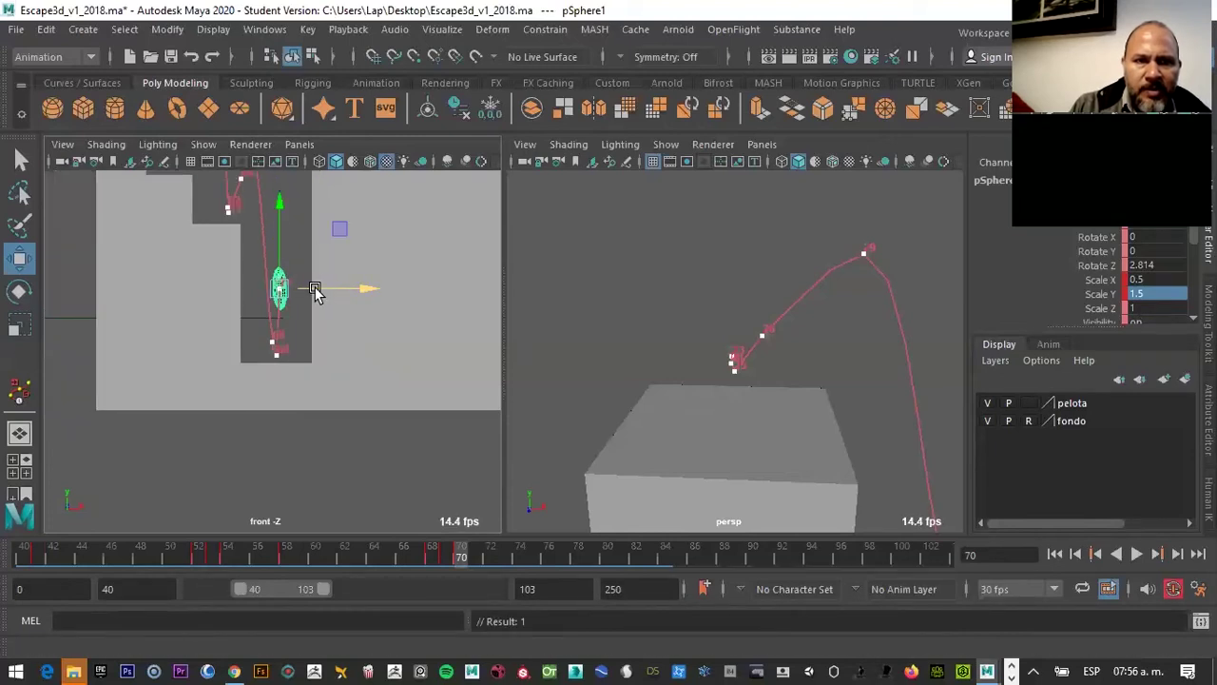
scroll(315, 288, "up", 1)
scroll(316, 288, "up", 1)
scroll(320, 266, "up", 1)
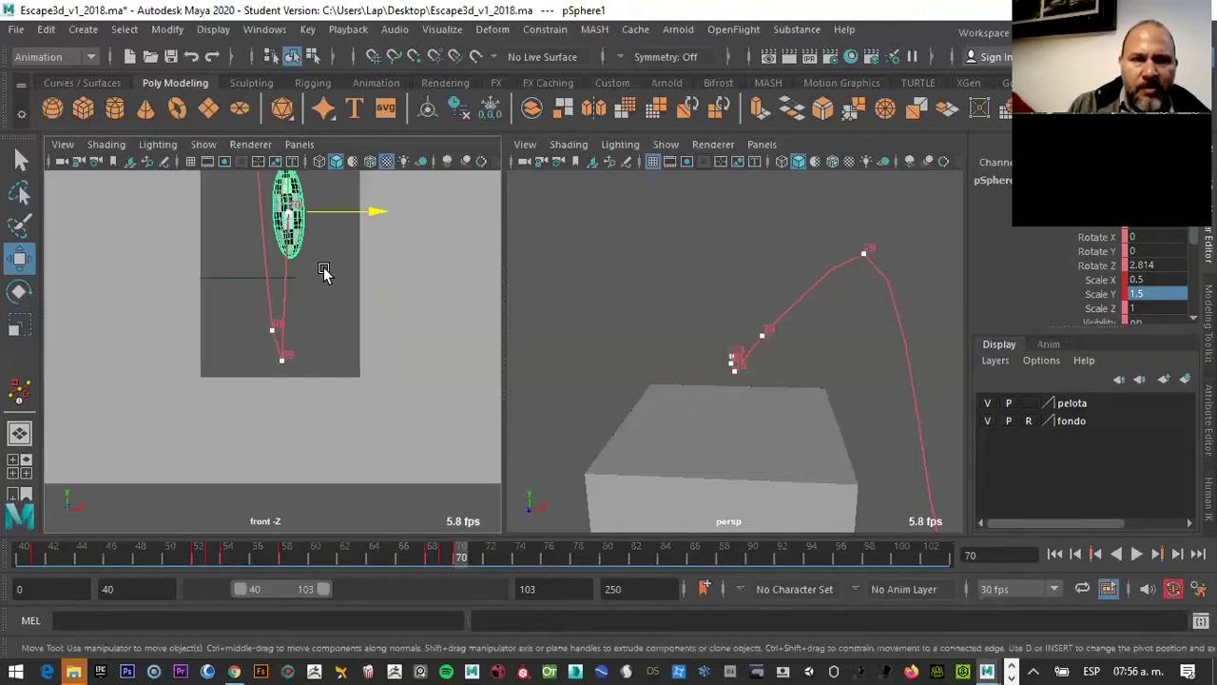
Toggle between maximized front and perspective views to inspect the ball's new position
key("space")
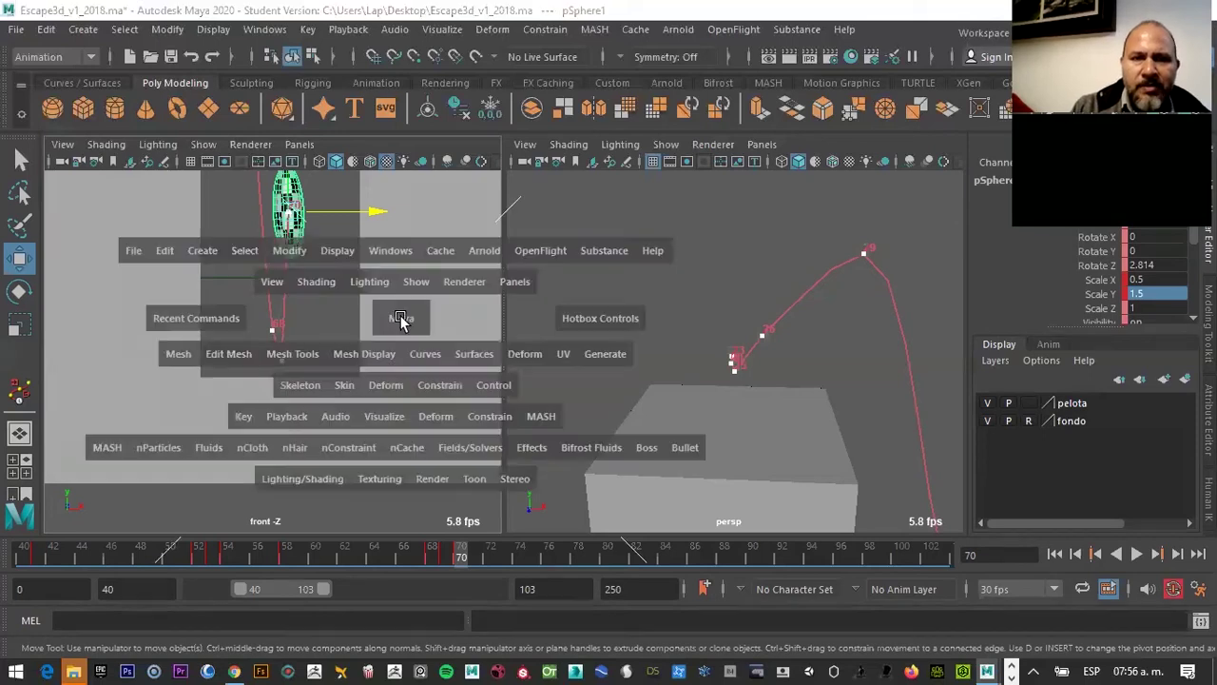
scroll(606, 327, "down", 1)
scroll(605, 328, "down", 1)
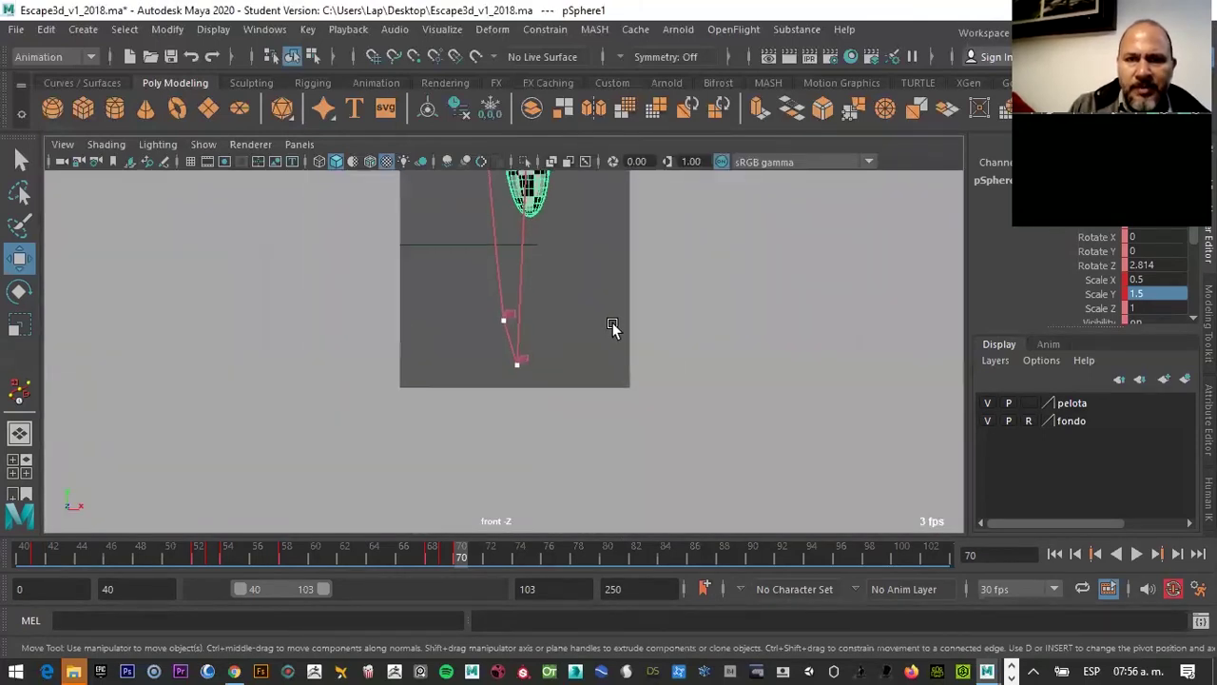
scroll(603, 328, "down", 2)
key("space")
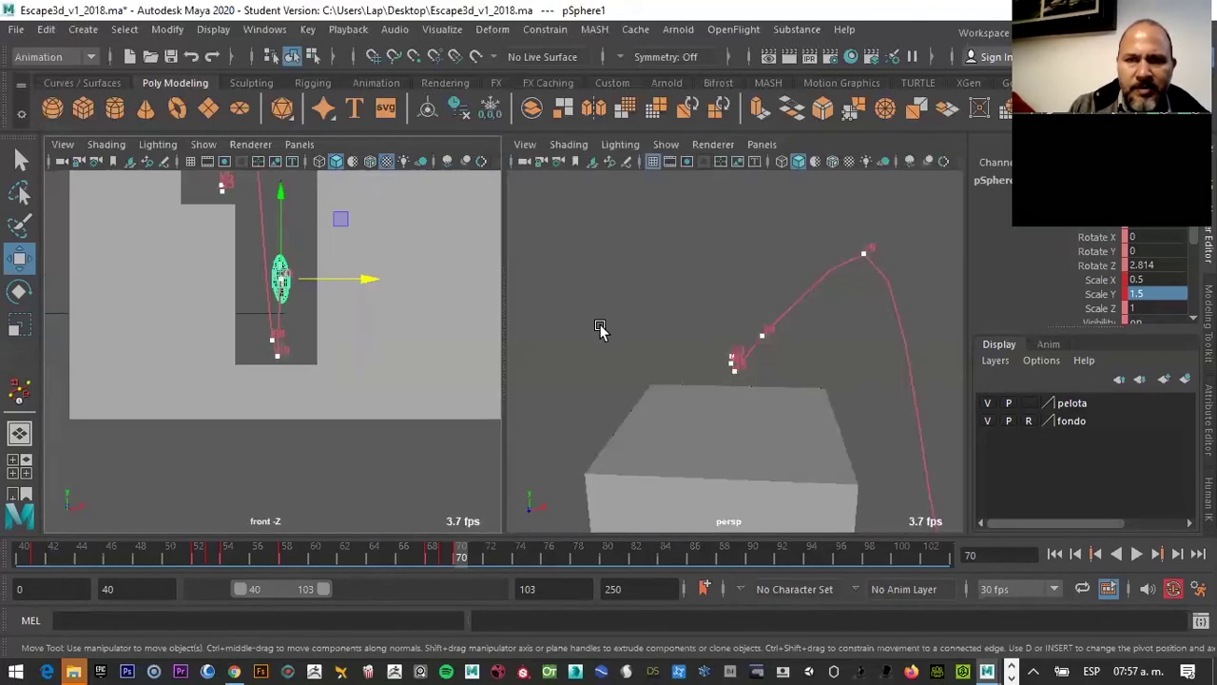
key("space")
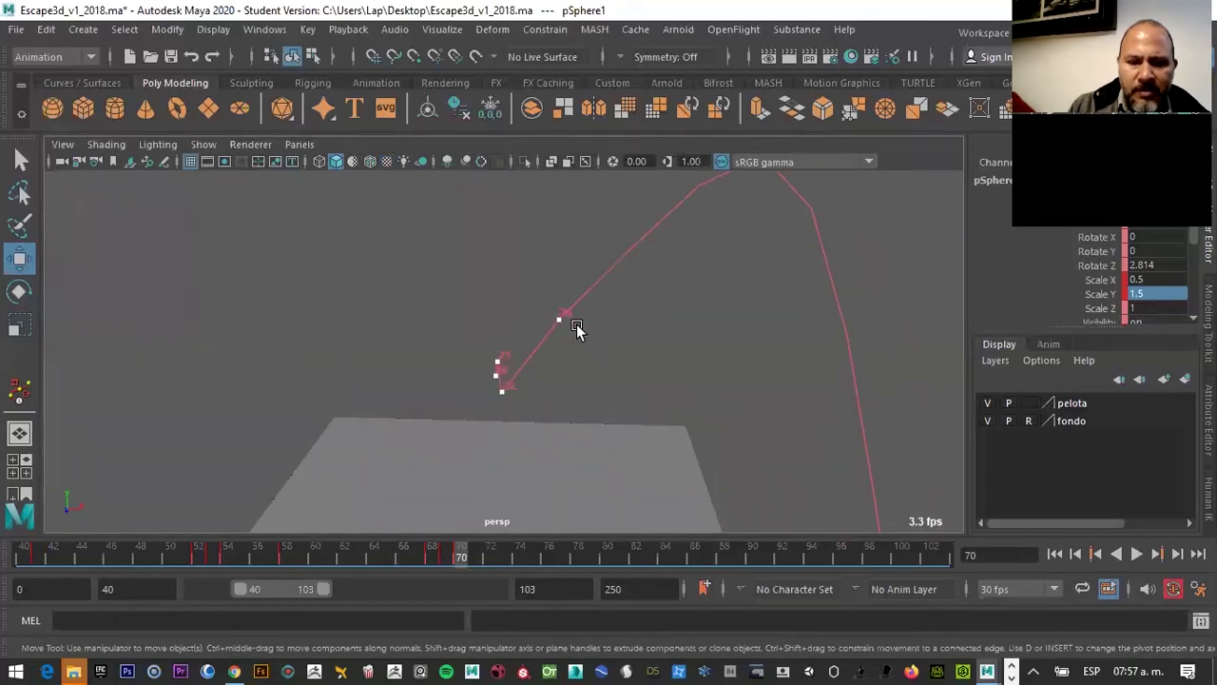
key("space")
Maximize the front view, zoom in and reselect the ball pSphere1
left_click(407, 317)
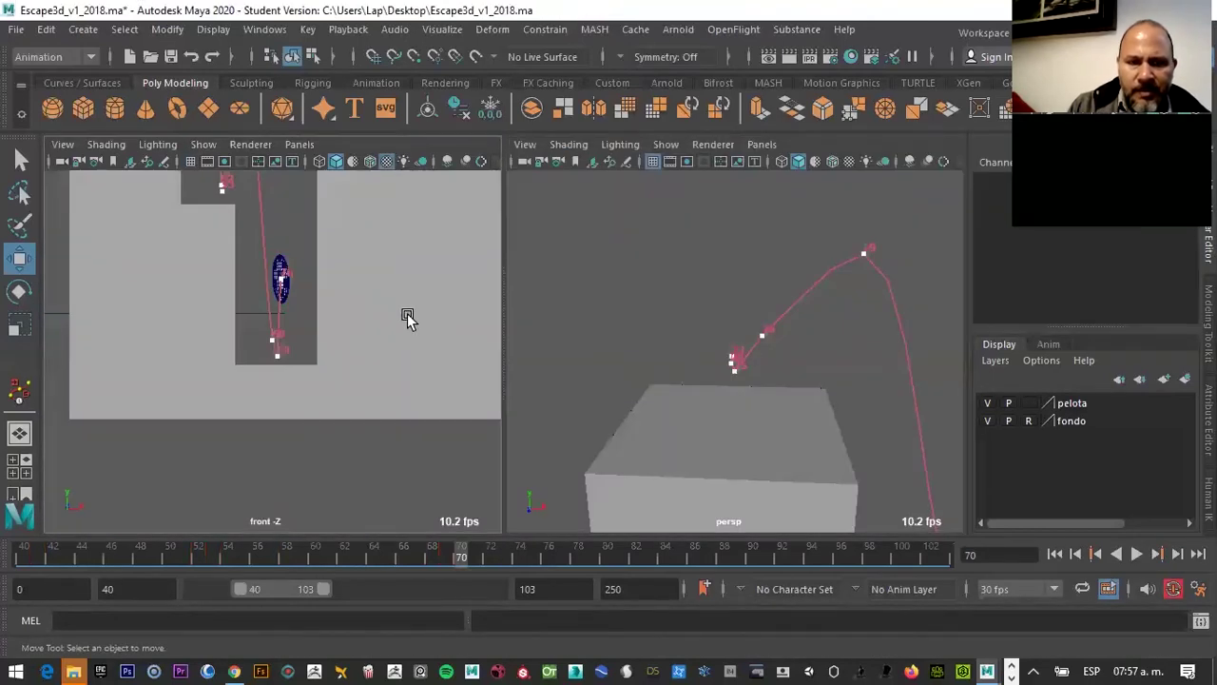
key("space")
scroll(535, 317, "up", 1)
scroll(523, 317, "down", 1)
scroll(530, 314, "up", 2)
scroll(532, 309, "up", 1)
scroll(532, 311, "down", 2)
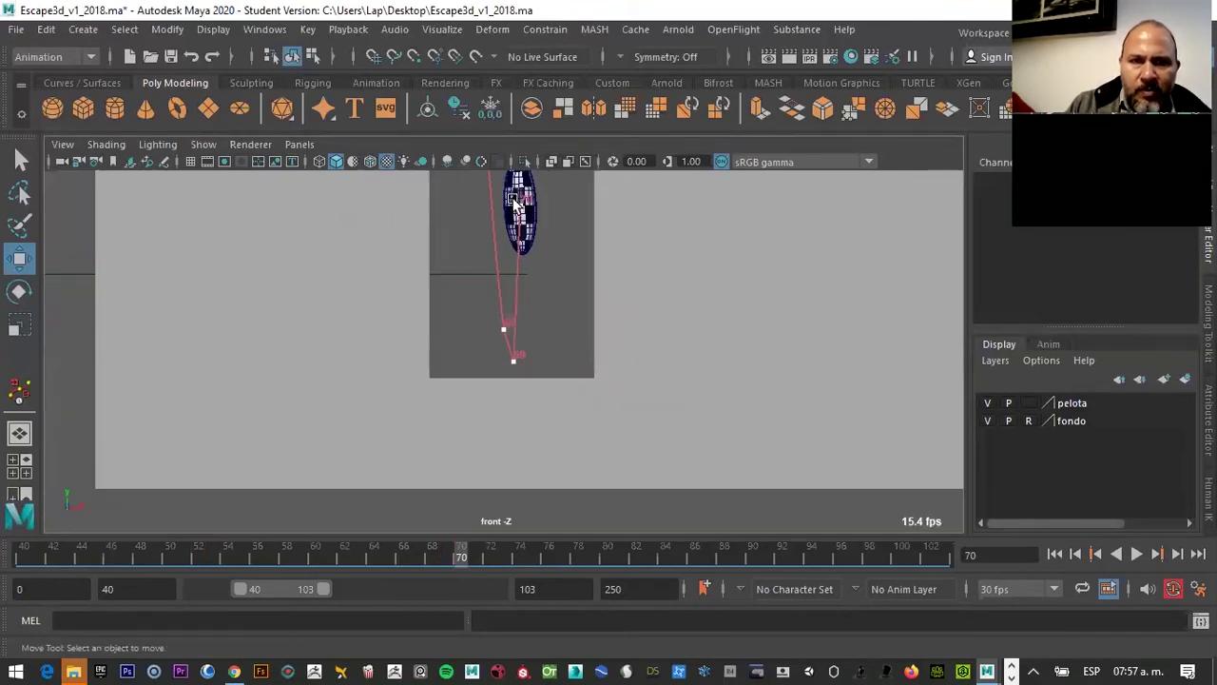
left_click(513, 202)
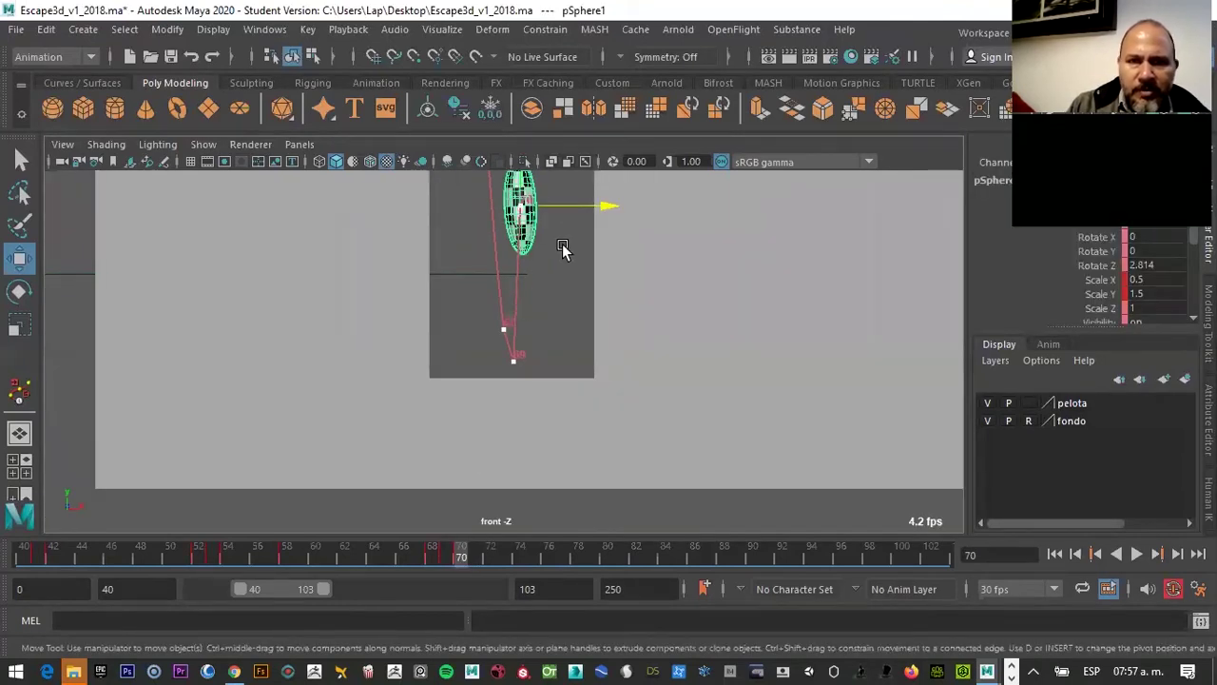
Nudge the ball right, up and left onto its motion trail and key its position
left_click_drag(581, 206, 600, 206)
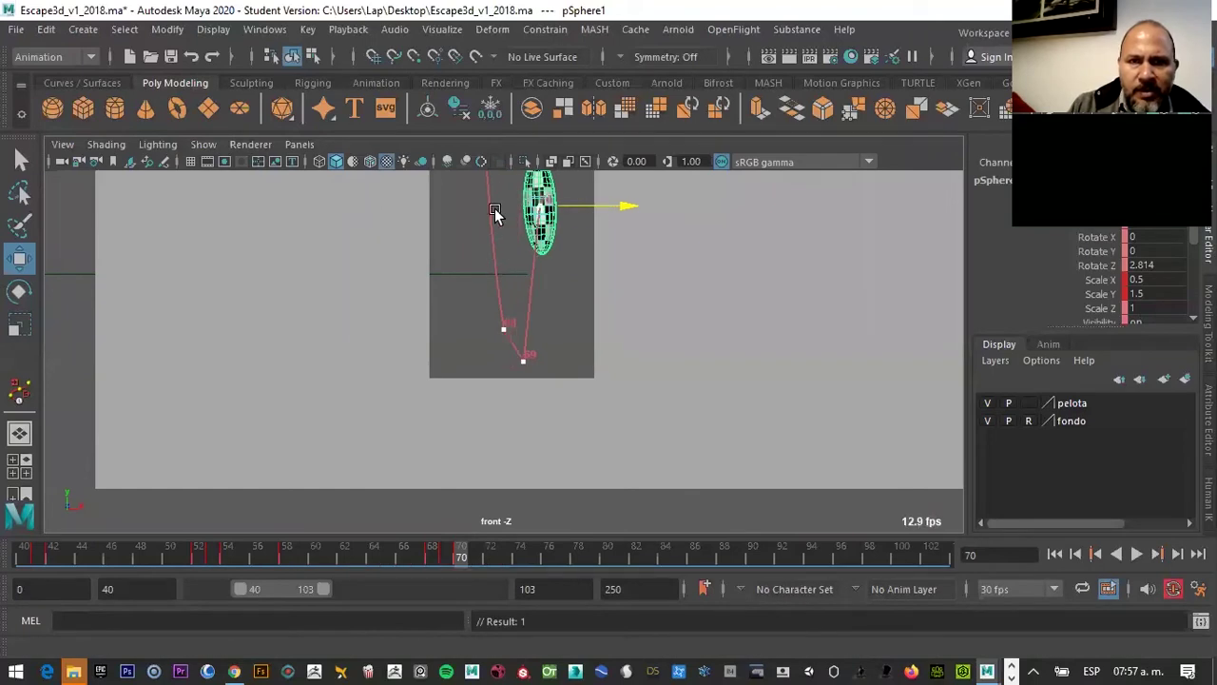
scroll(565, 288, "down", 3)
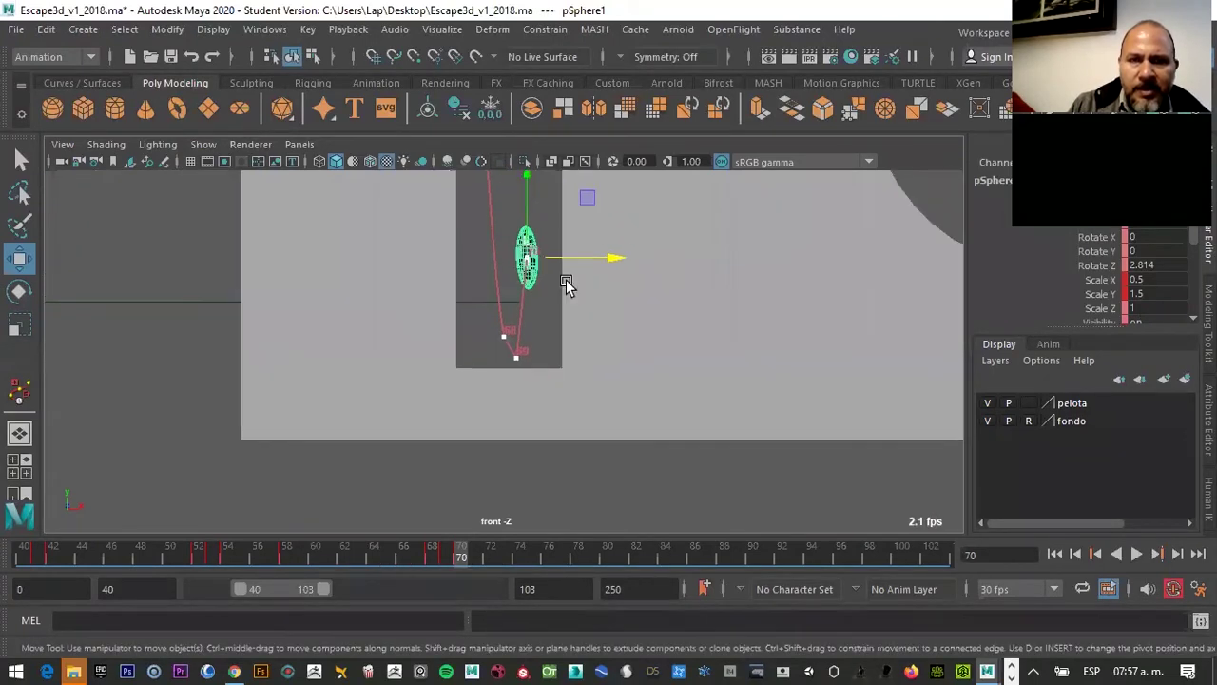
scroll(567, 282, "down", 1)
left_click_drag(529, 228, 531, 202)
left_click_drag(563, 245, 556, 243)
key("s")
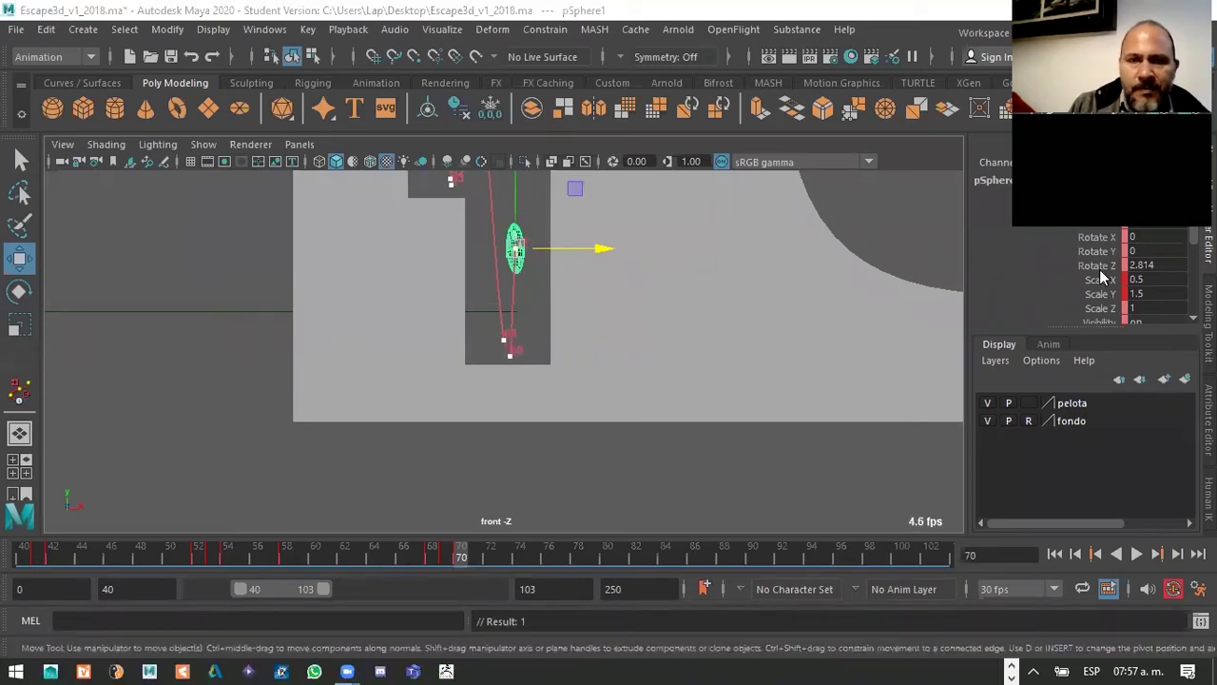
left_click_drag(548, 245, 583, 252)
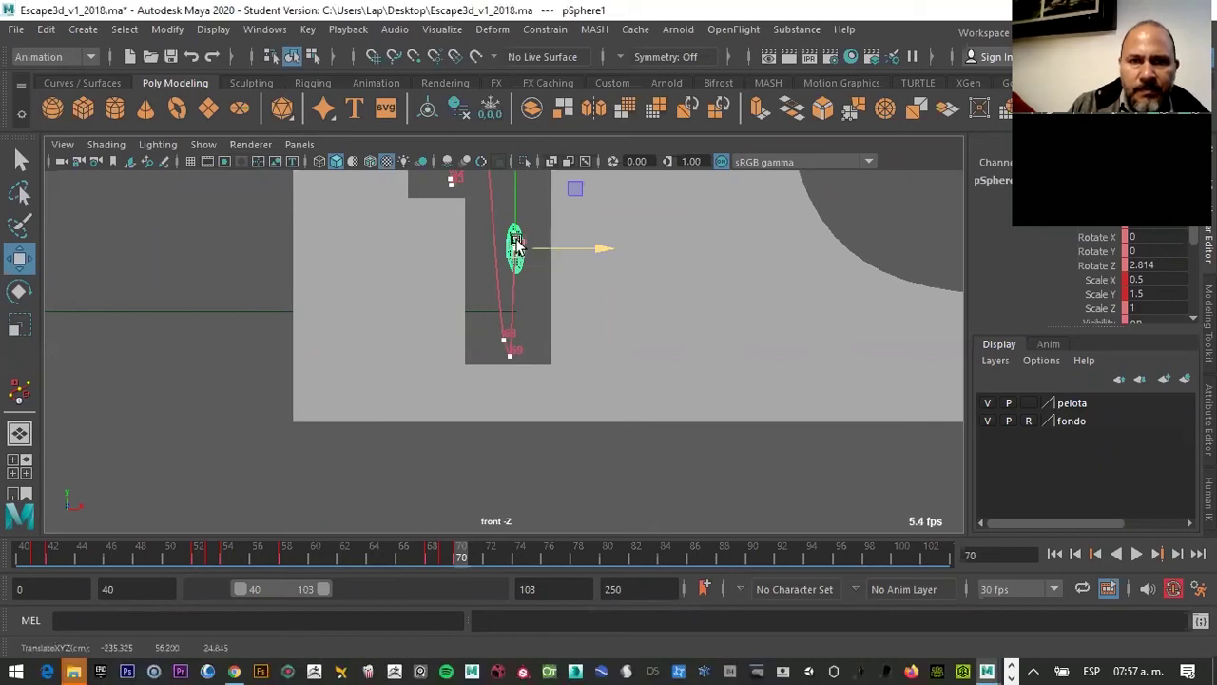
left_click(582, 251)
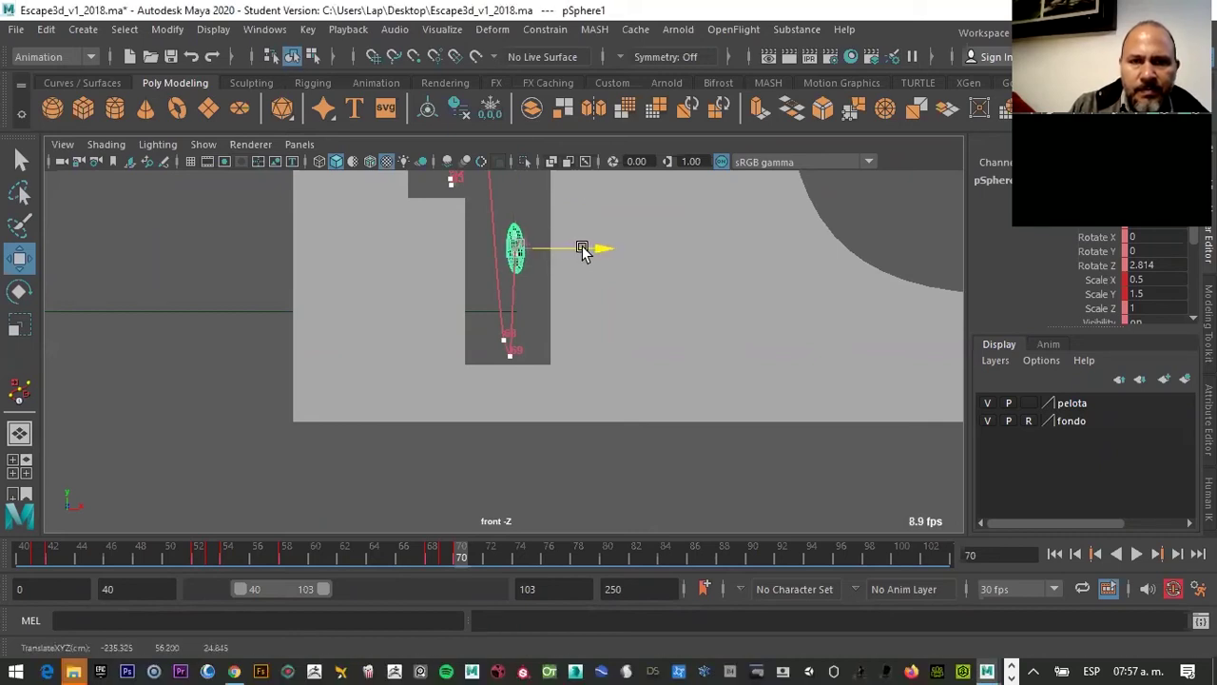
Tilt the ball around Z and play the bounce back, stopping at frame 70
key("e")
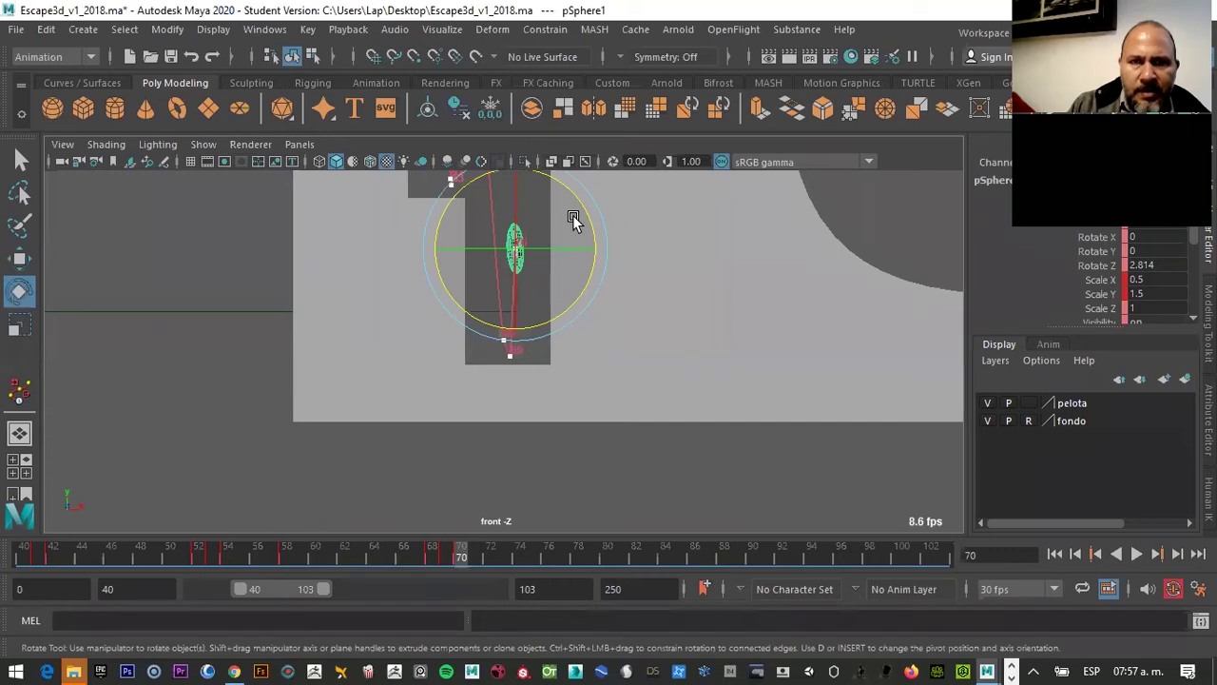
left_click_drag(591, 219, 607, 211)
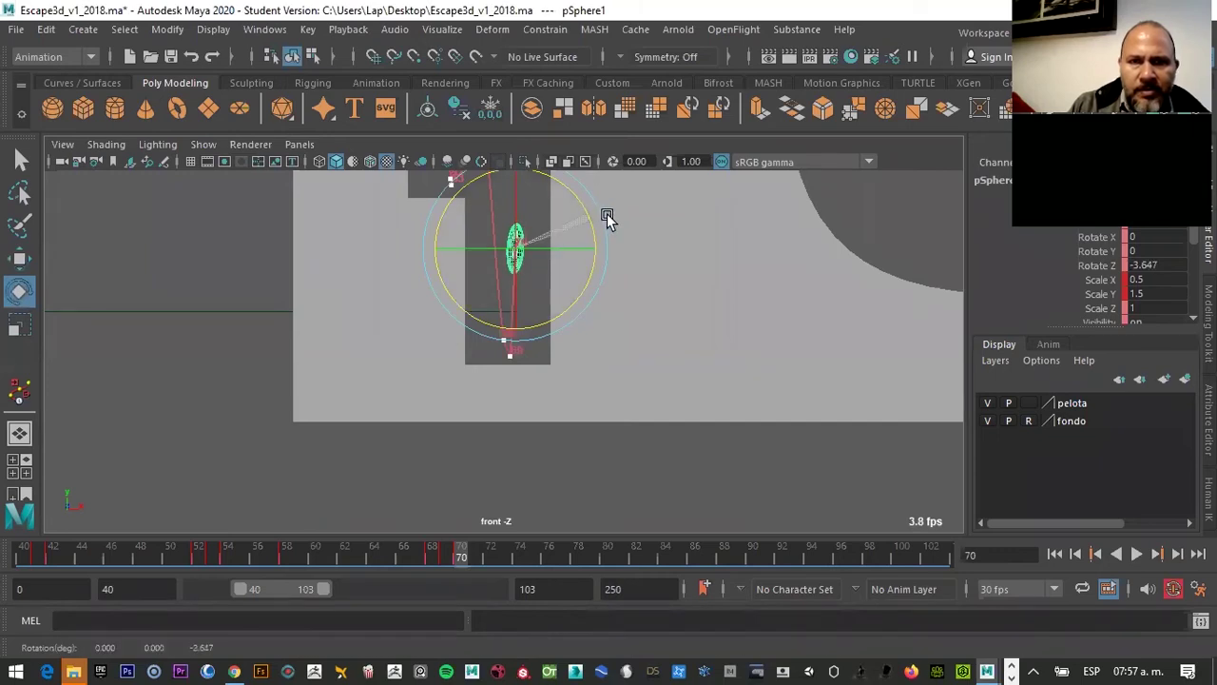
key("alt+v")
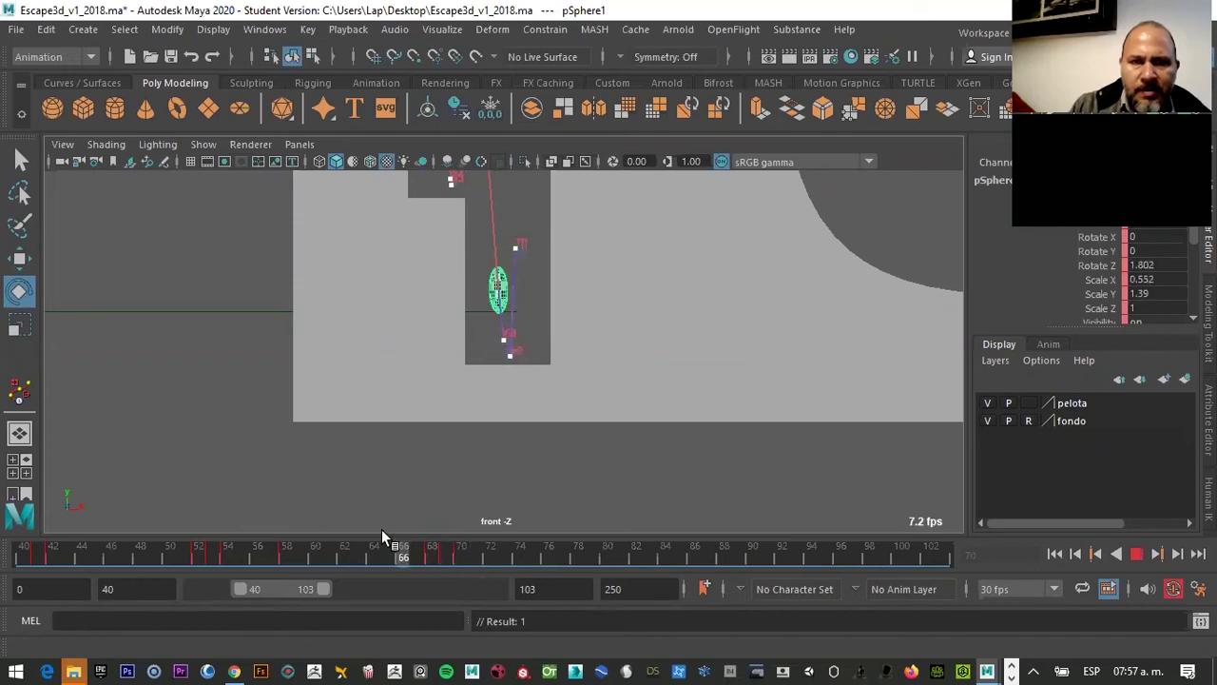
left_click(461, 557)
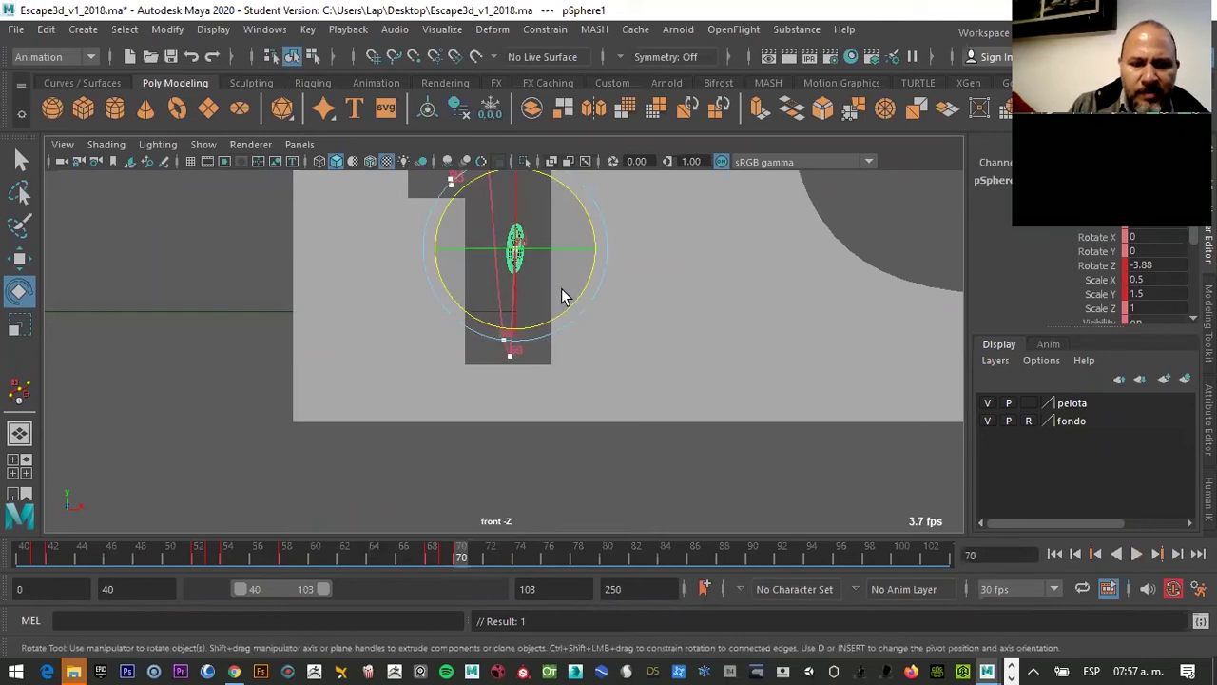
Lower the ball toward the column bottom and rotate it nearly upright to Rotate Z 0.082
key("w")
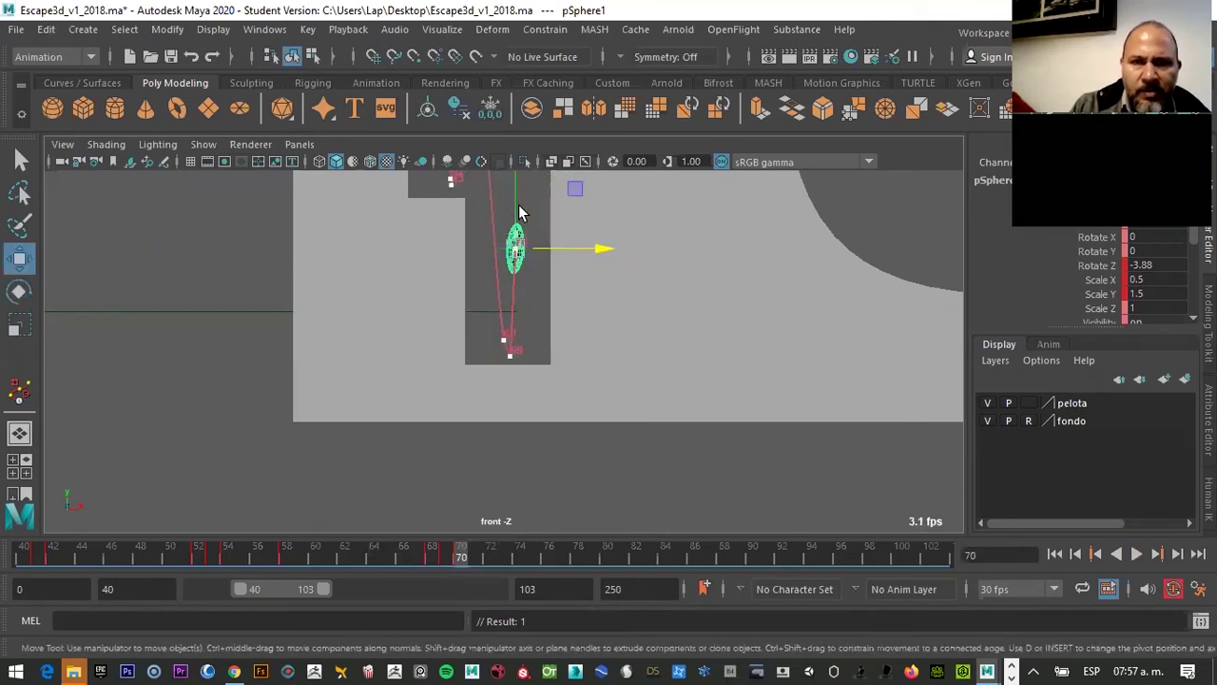
left_click_drag(518, 204, 514, 278)
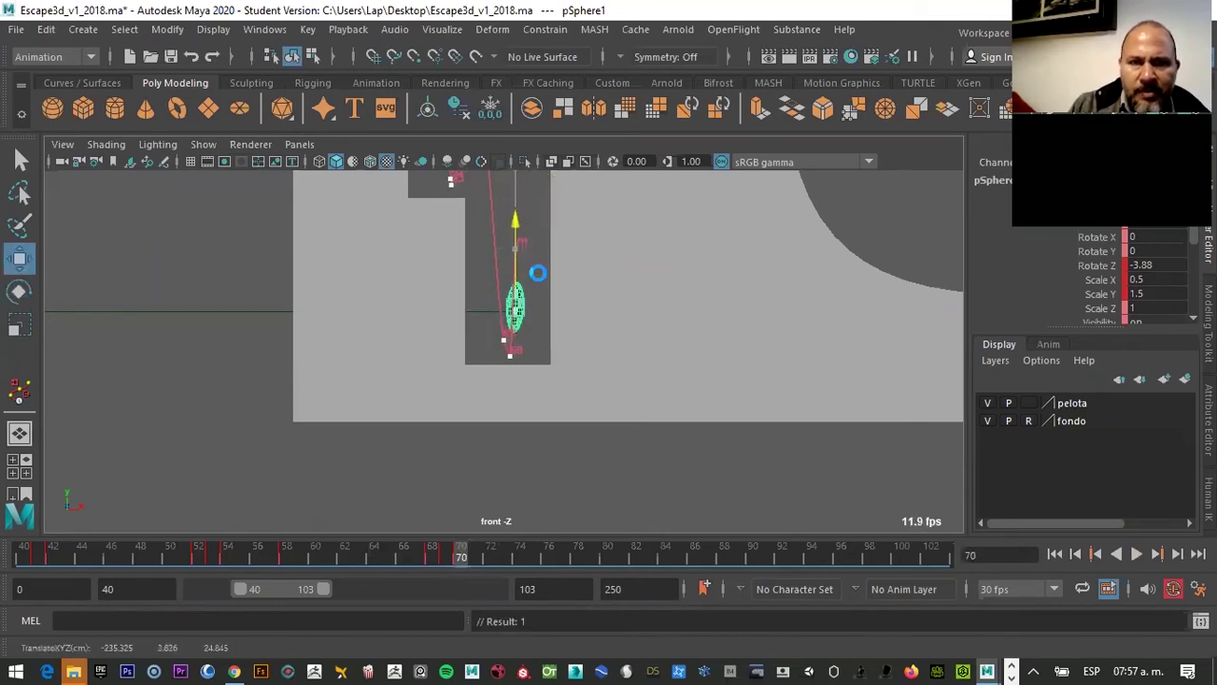
key("e")
left_click_drag(588, 272, 589, 275)
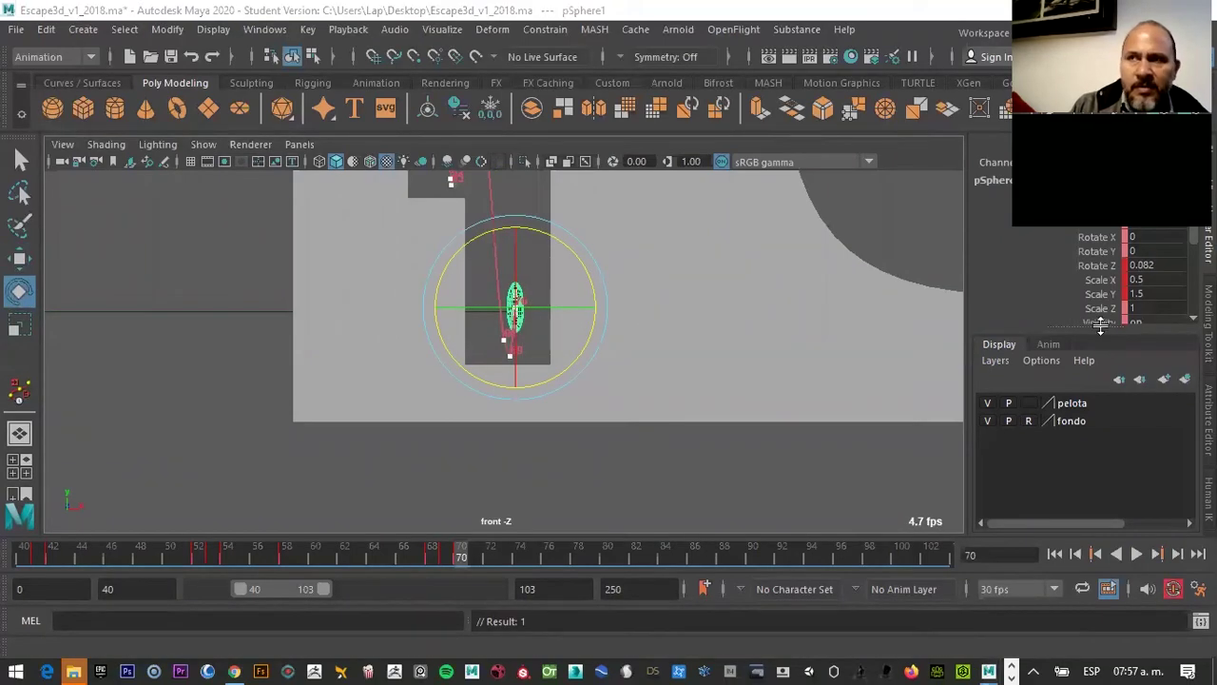
scroll(790, 421, "down", 3)
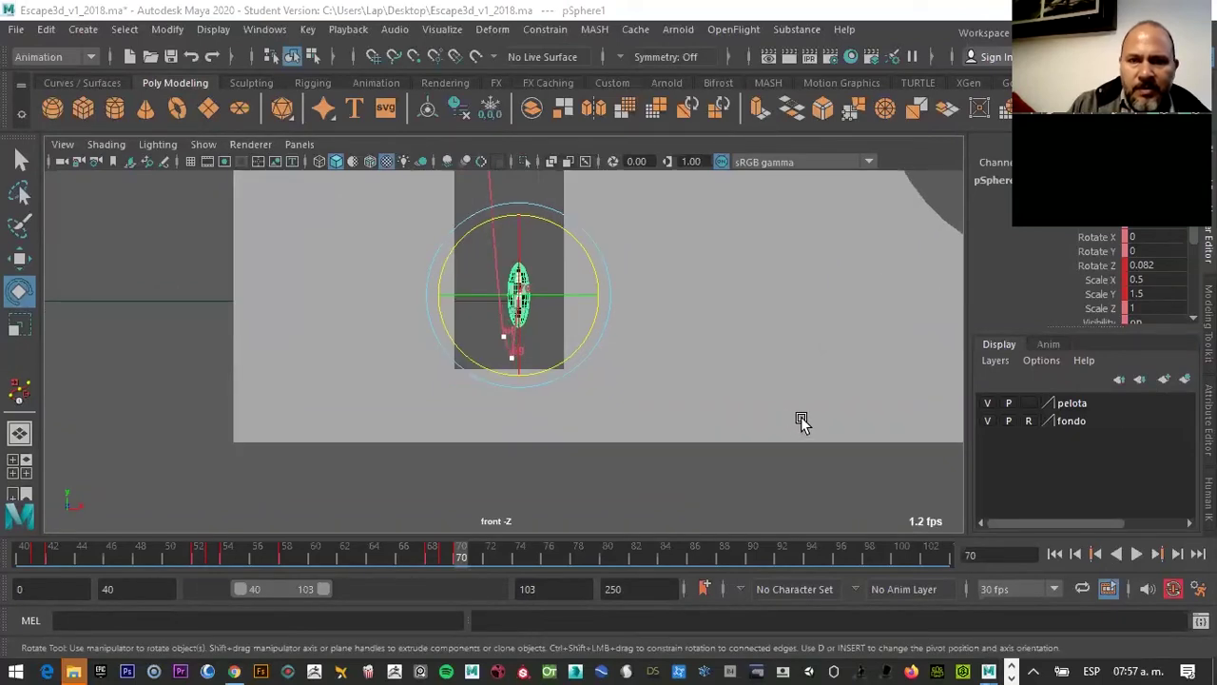
At frame 78, raise the ball high above the pit and shift it slightly right
mouse_move(699, 335)
middle_mouse_down("alt")
mouse_move(663, 468)
mouse_move(658, 451)
middle_mouse_up("alt")
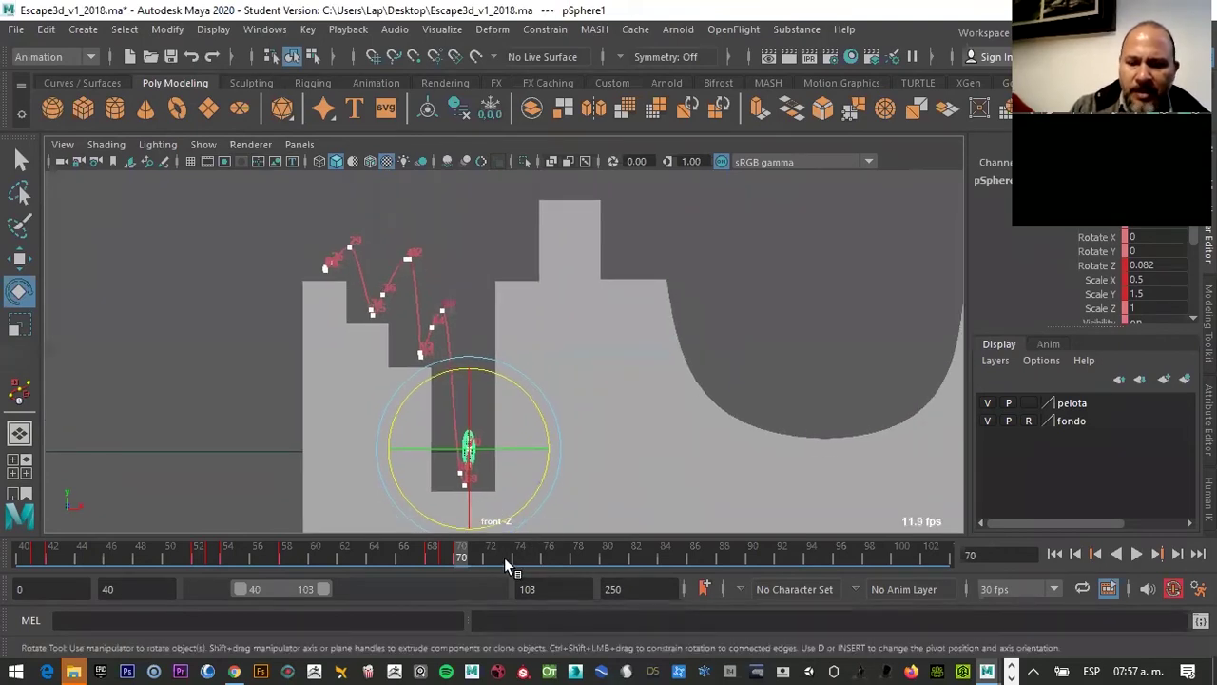
key("alt+period")
key("alt+period")
key("alt+period")
key("alt+period")
key("alt+period")
key("alt+period")
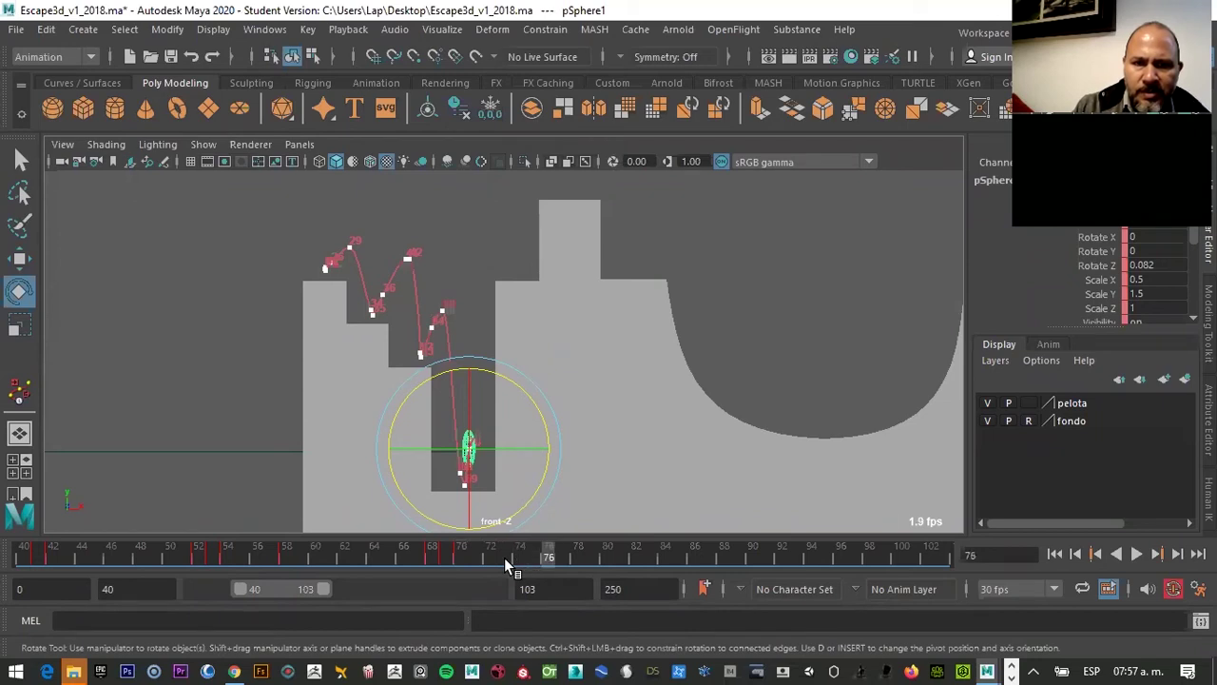
key("alt+period")
key("alt+period")
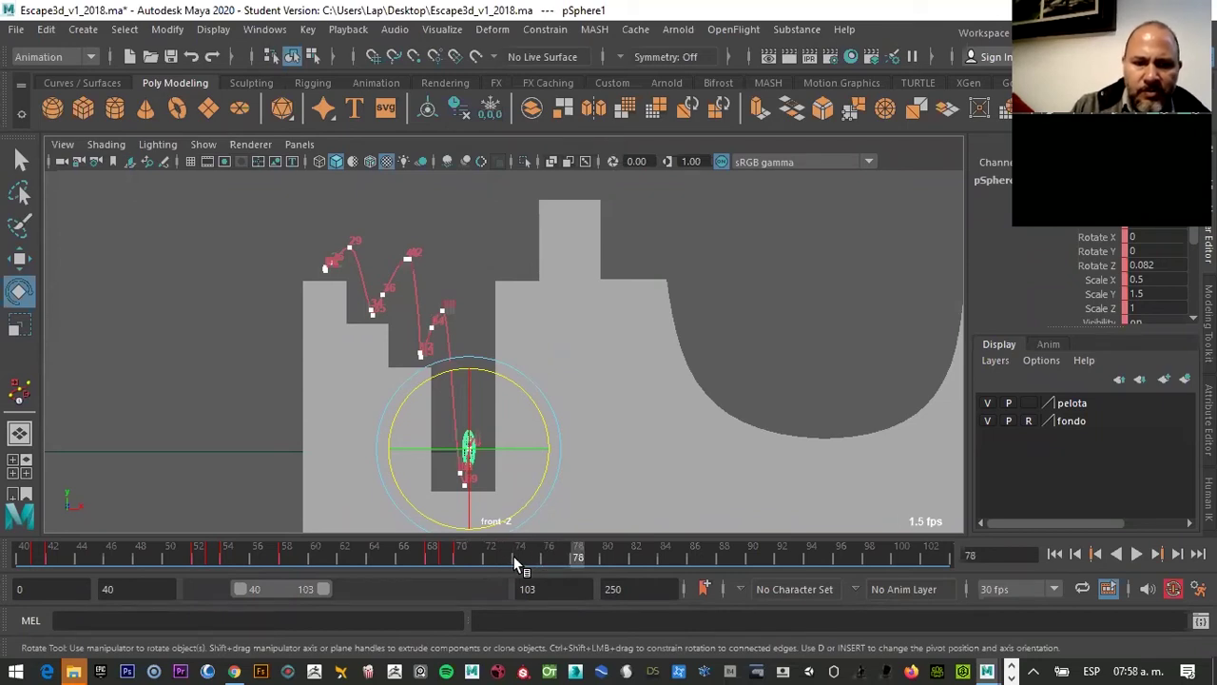
key("w")
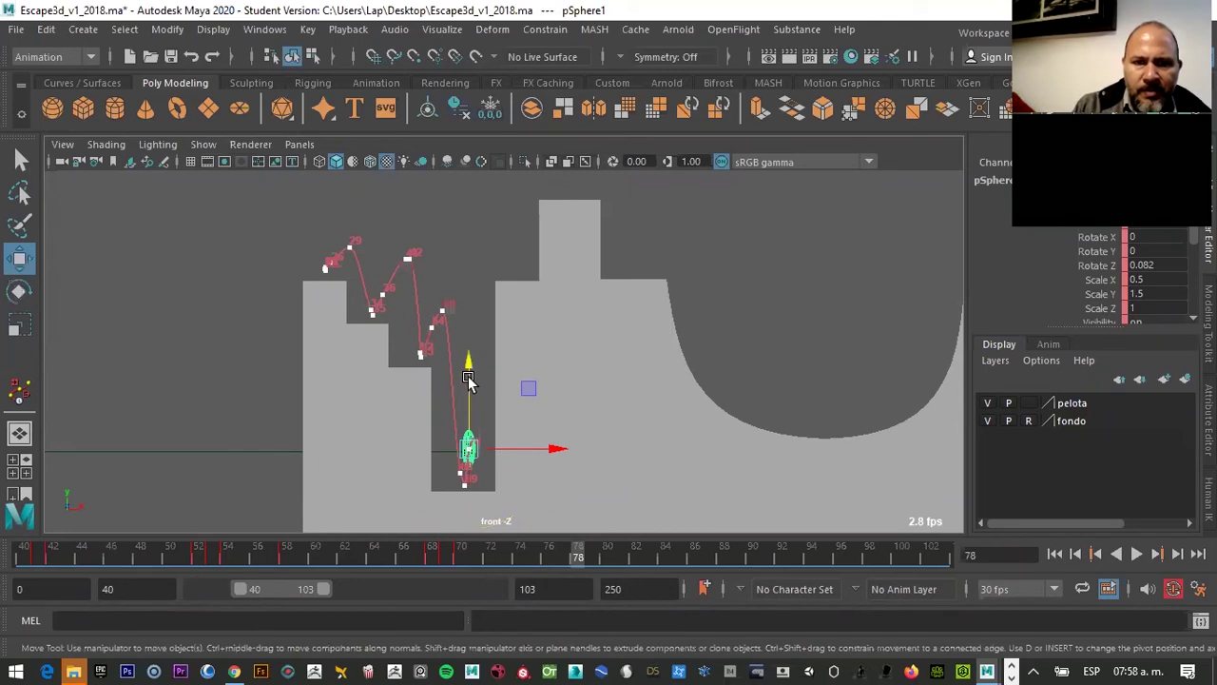
left_click_drag(468, 379, 468, 173)
left_click_drag(512, 211, 536, 211)
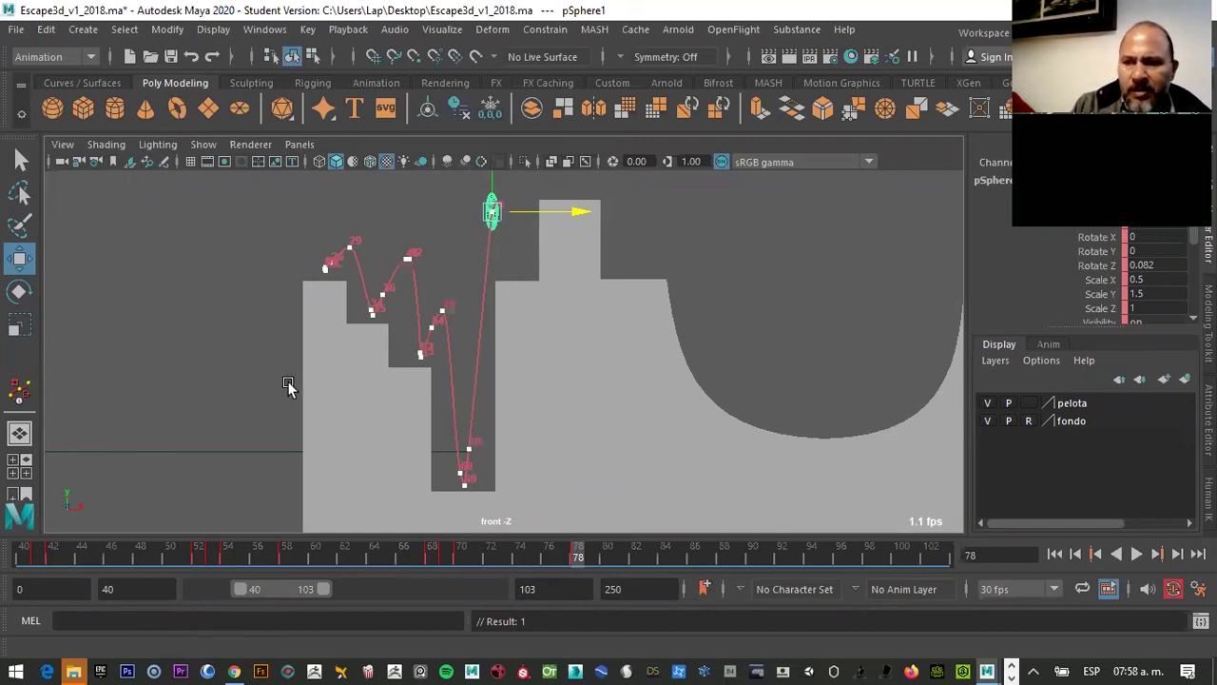
In the Animation preferences, keep Weighted Tangents as the default tangent weight and save
left_click(1201, 589)
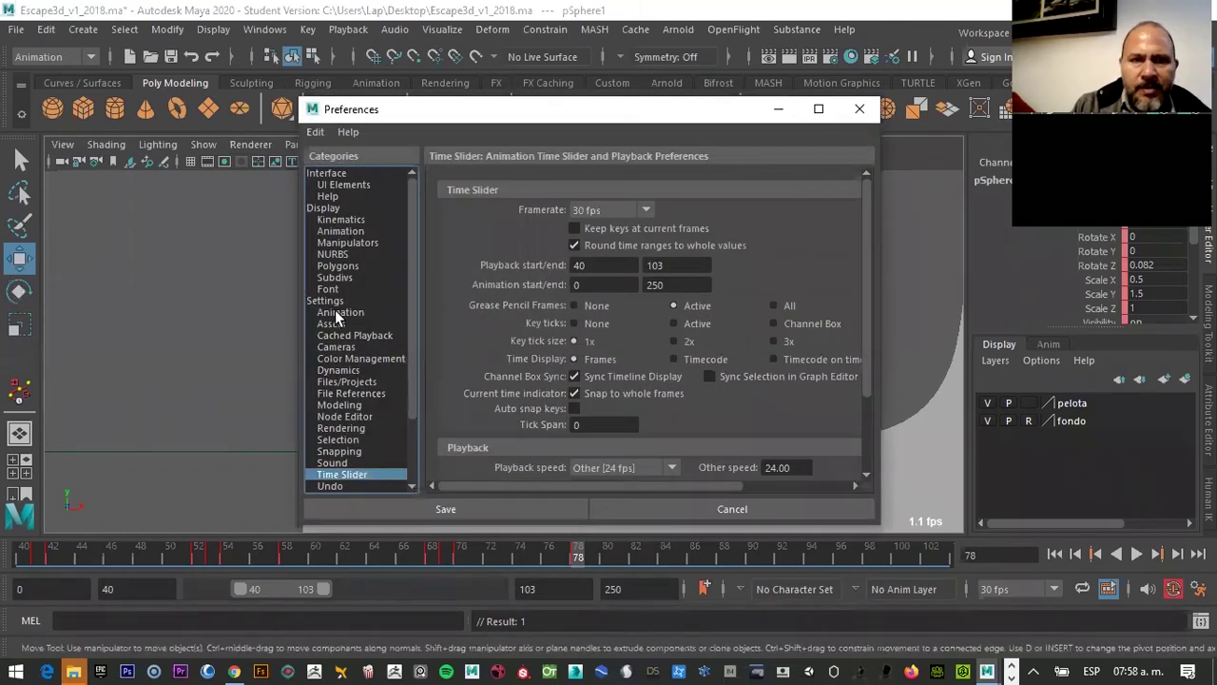
left_click(334, 313)
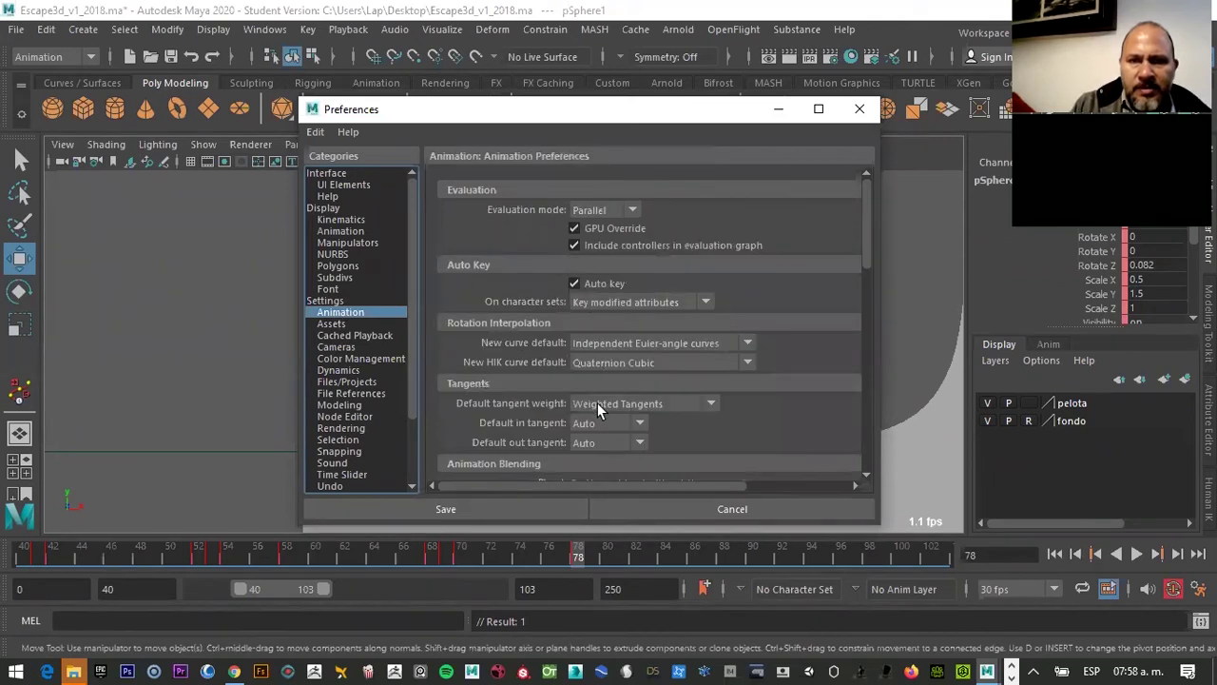
left_click(627, 403)
left_click(596, 426)
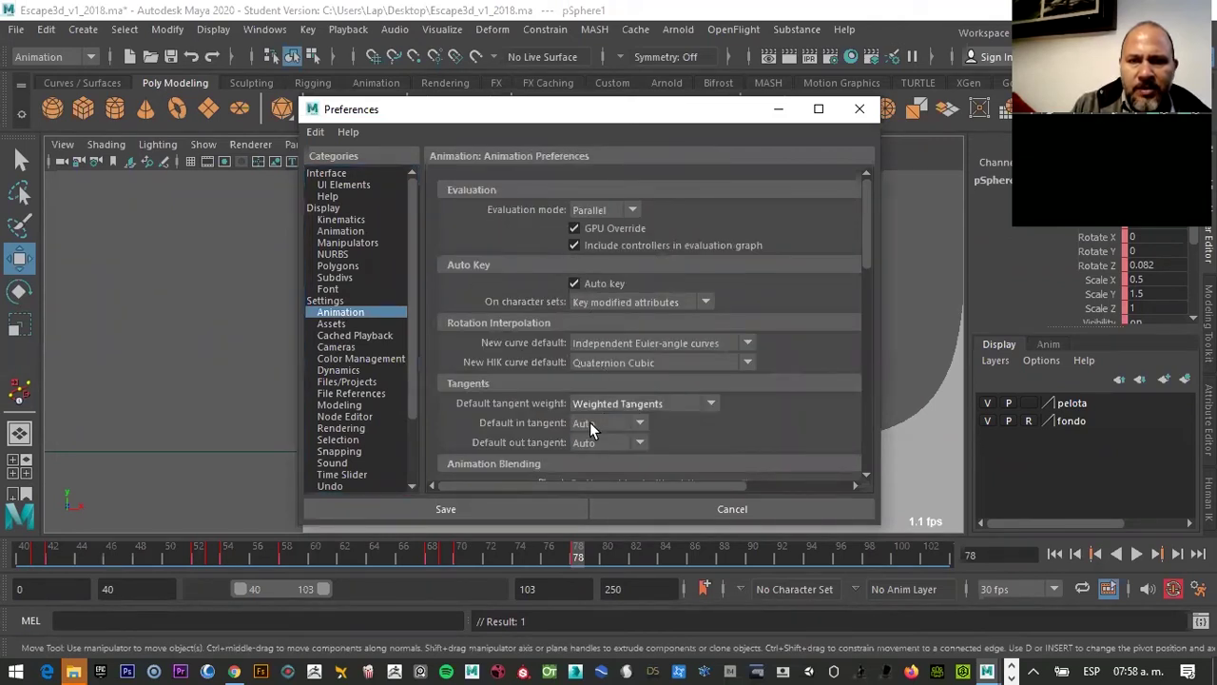
left_click(479, 509)
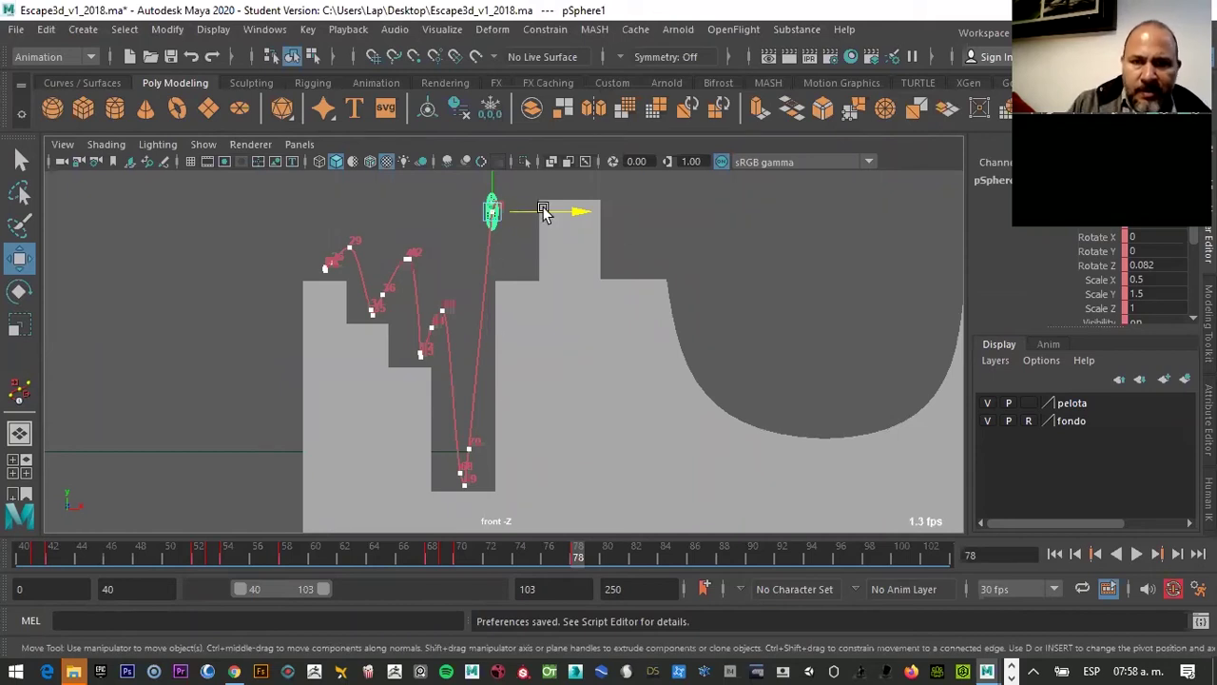
Make the ball round at frame 78 with Scale X 1 and Scale Y 1
double_click(1146, 279)
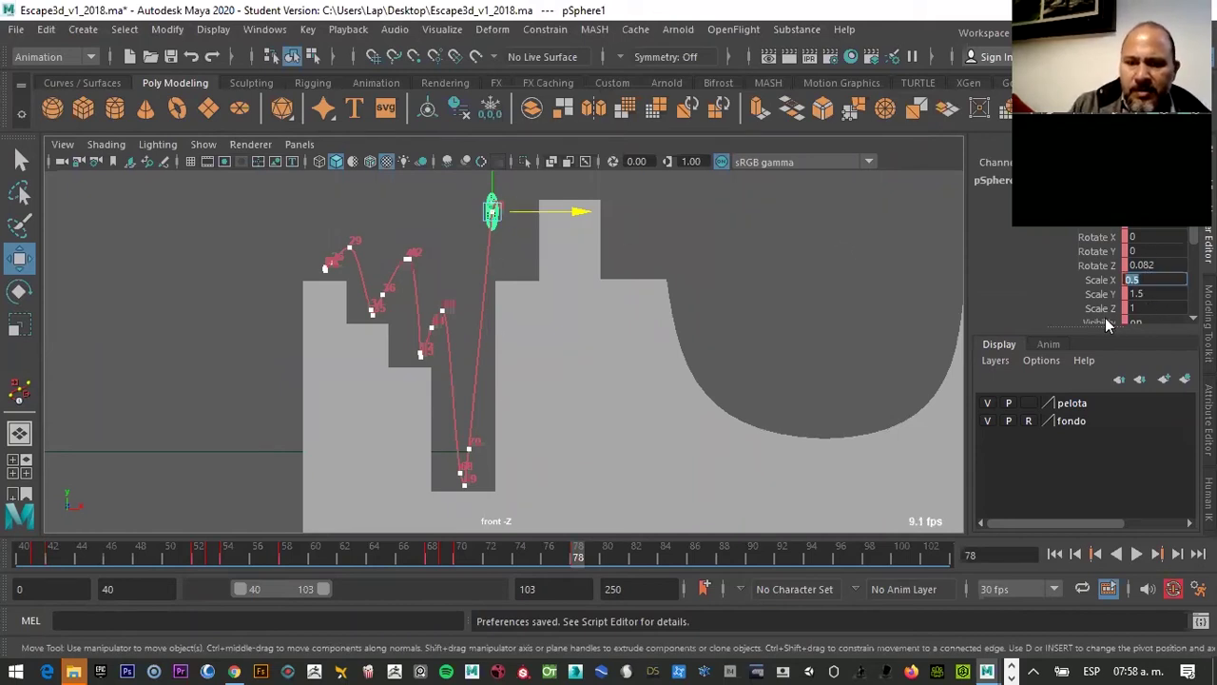
type("1")
key("Tab")
type("1")
key("Return")
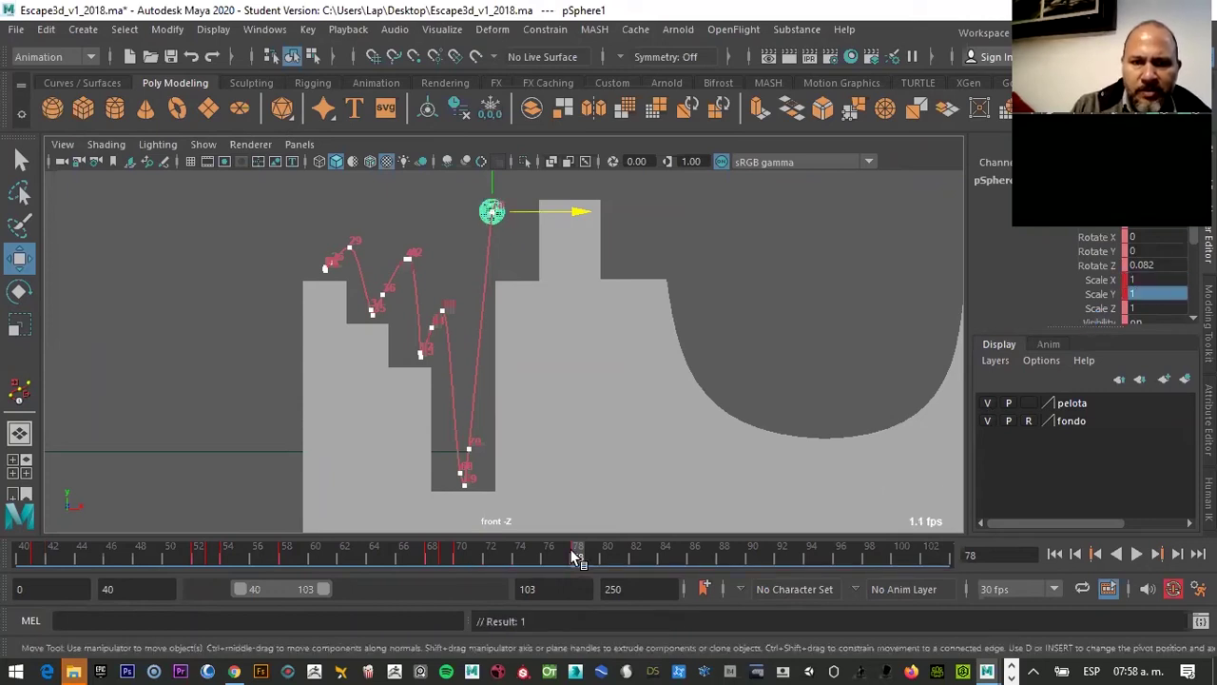
Scrub back to frame 69 and tilt the squashed ball slightly around Z
left_click_drag(571, 551, 381, 536)
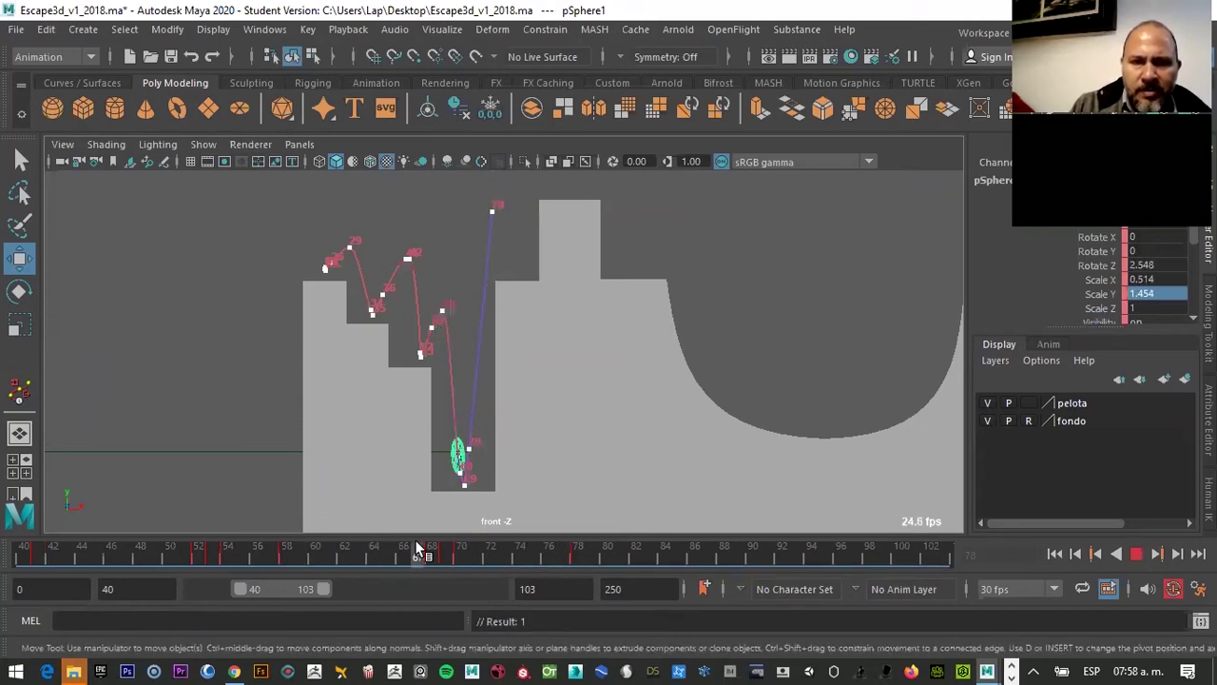
mouse_move(574, 458)
left_mouse_down()
mouse_move(449, 523)
mouse_move(471, 523)
mouse_move(421, 524)
mouse_move(461, 524)
mouse_move(448, 528)
left_mouse_up()
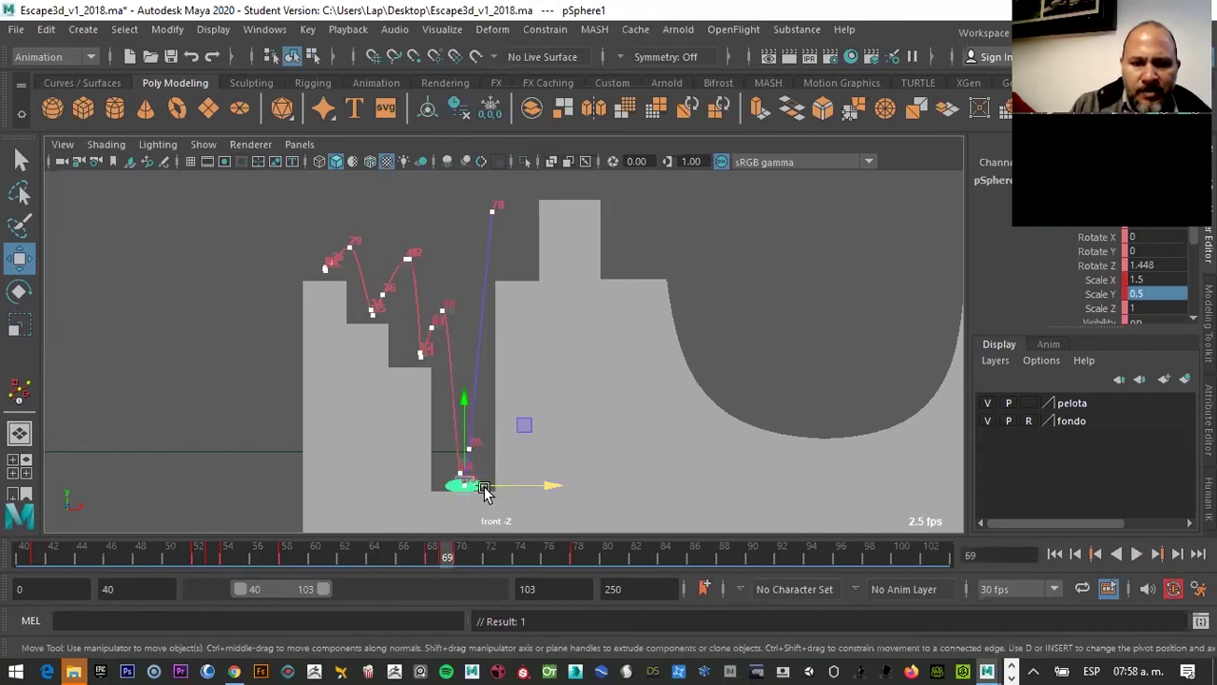
key("e")
left_click_drag(539, 445, 546, 456)
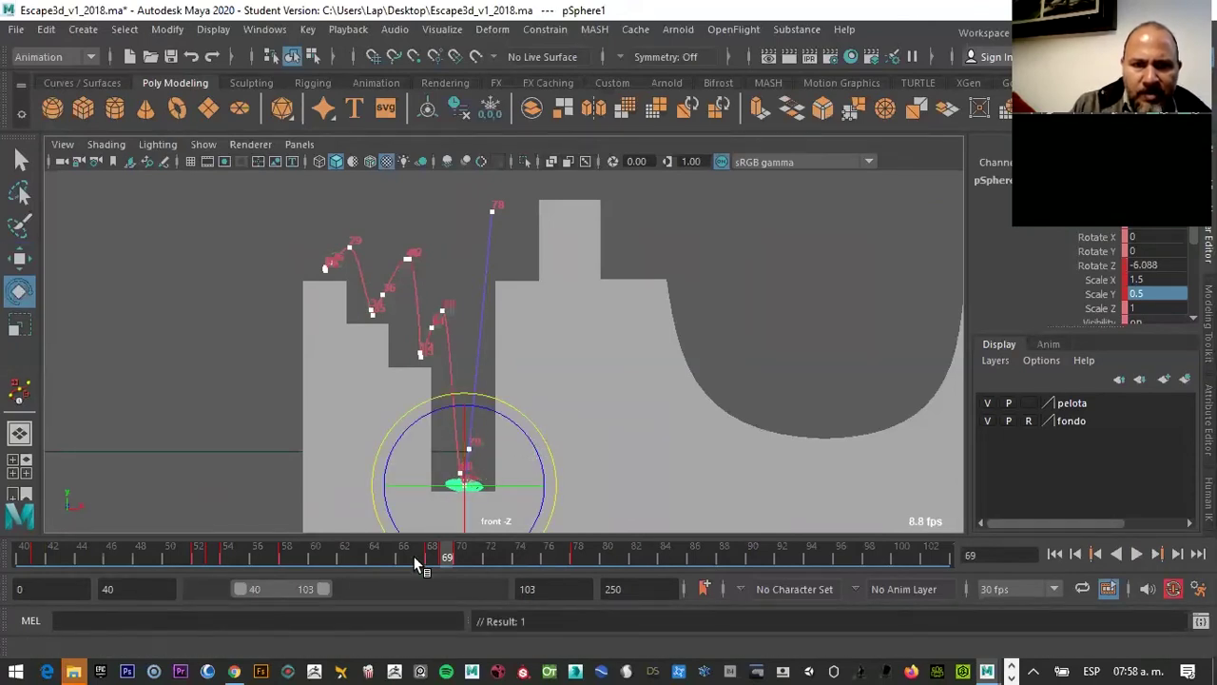
mouse_move(434, 553)
left_mouse_down()
mouse_move(417, 554)
mouse_move(590, 516)
left_mouse_up()
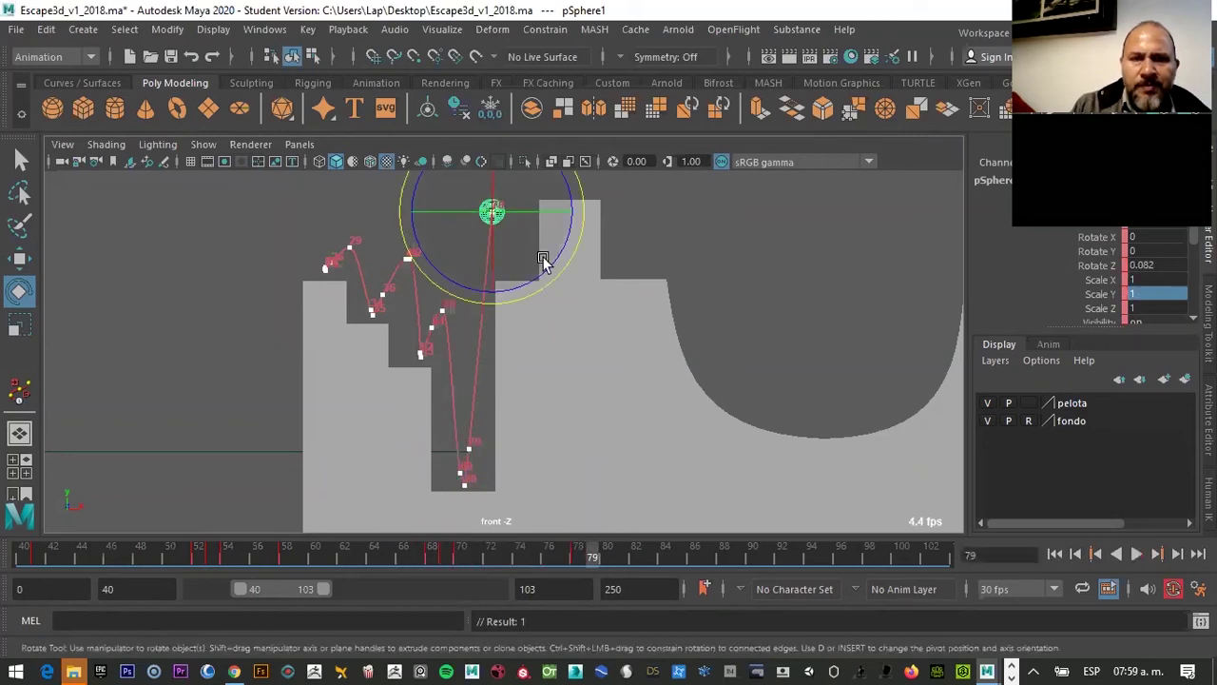
left_click(581, 557)
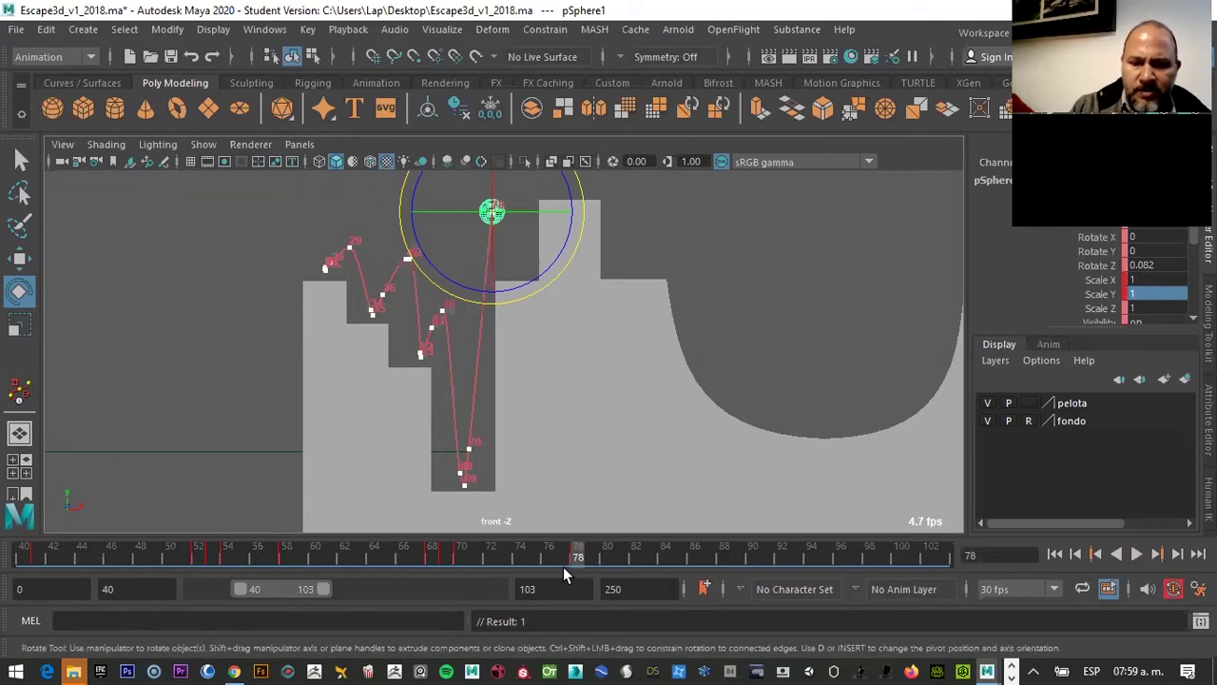
key("alt+period")
key("alt+period")
key("alt+period")
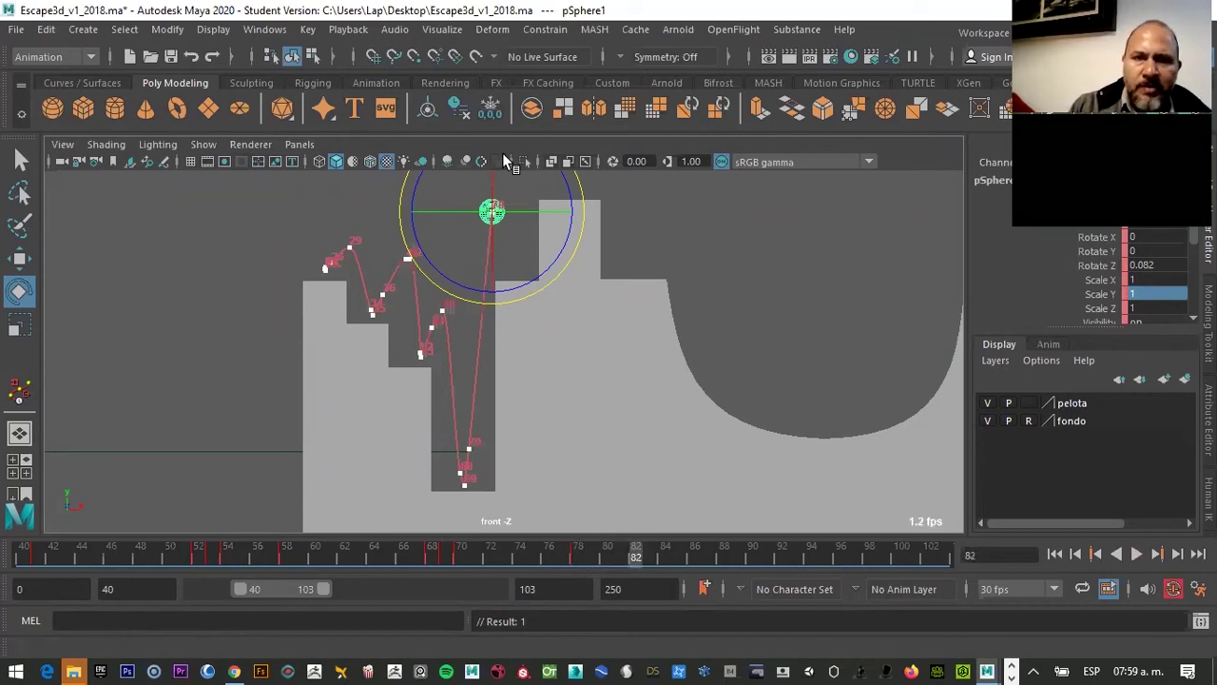
At frame 82, move the ball down and right onto the top of the next block
key("w")
left_click_drag(494, 195, 540, 266)
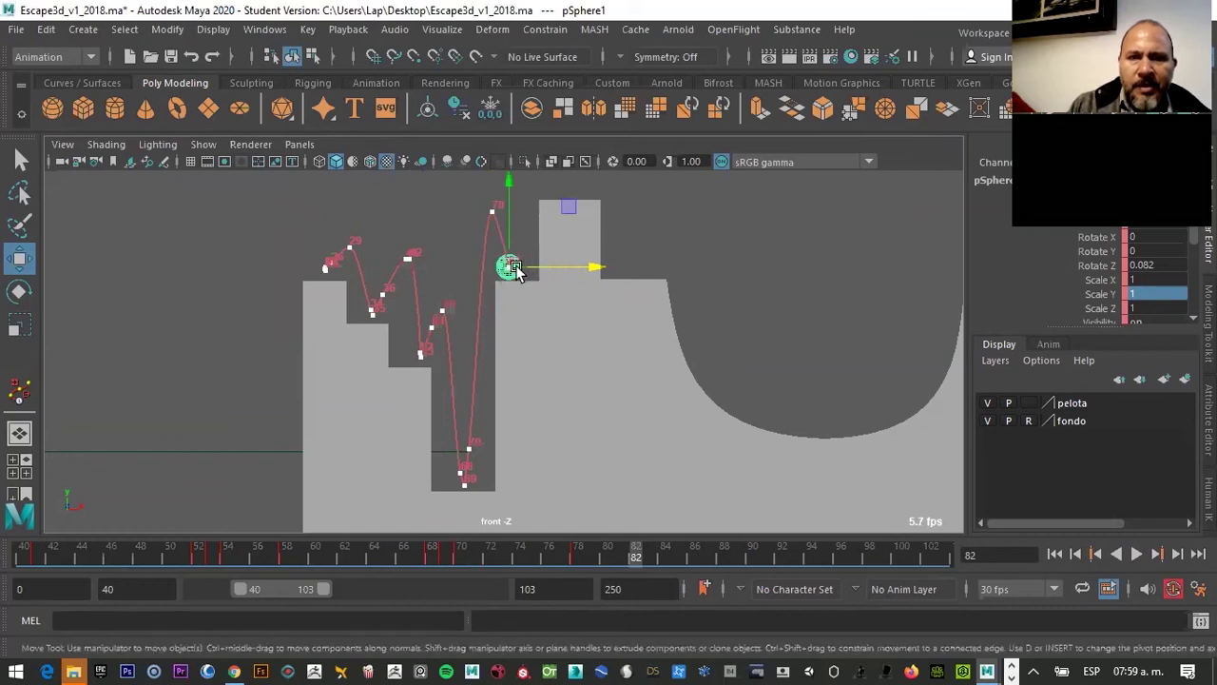
scroll(540, 271, "up", 2)
mouse_move(574, 249)
left_mouse_down()
mouse_move(606, 246)
mouse_move(597, 244)
left_mouse_up()
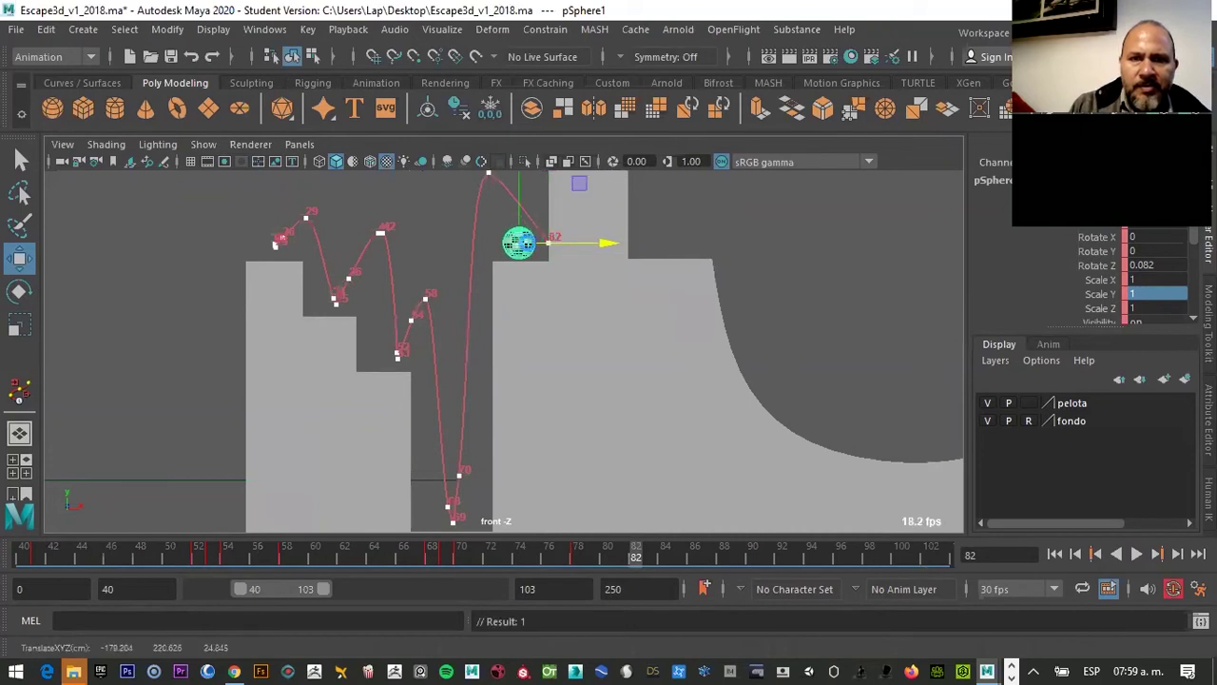
scroll(524, 240, "up", 2)
key("f")
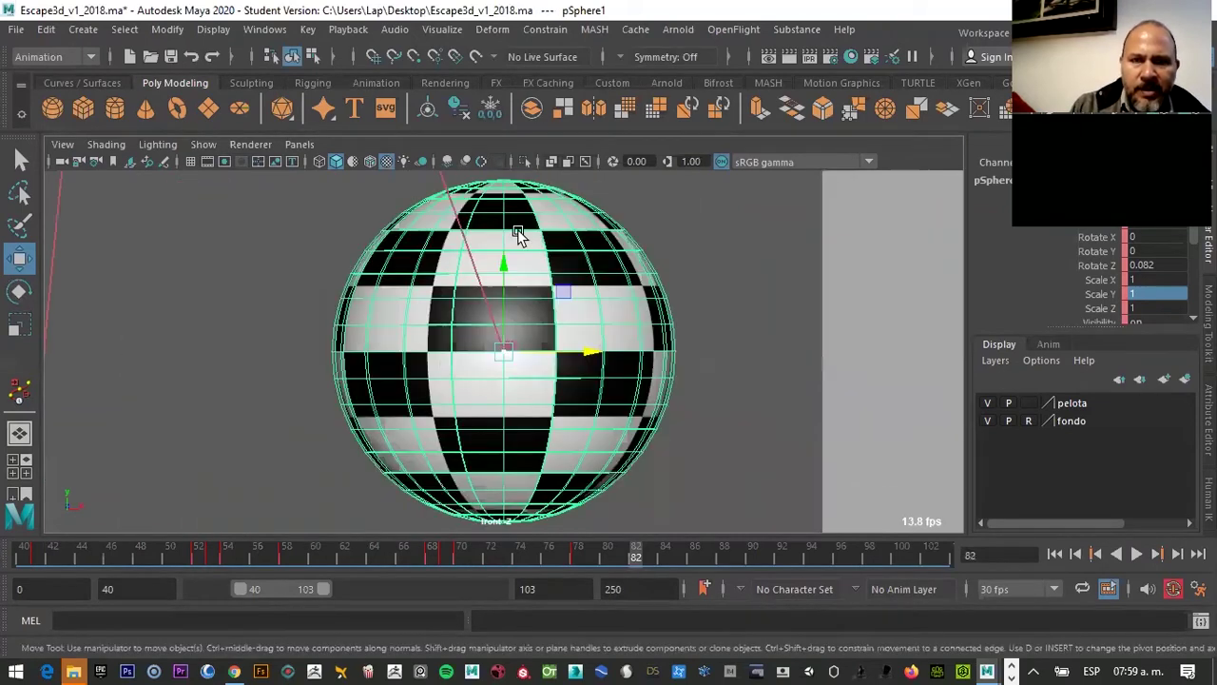
scroll(517, 237, "down", 2)
scroll(502, 228, "down", 2)
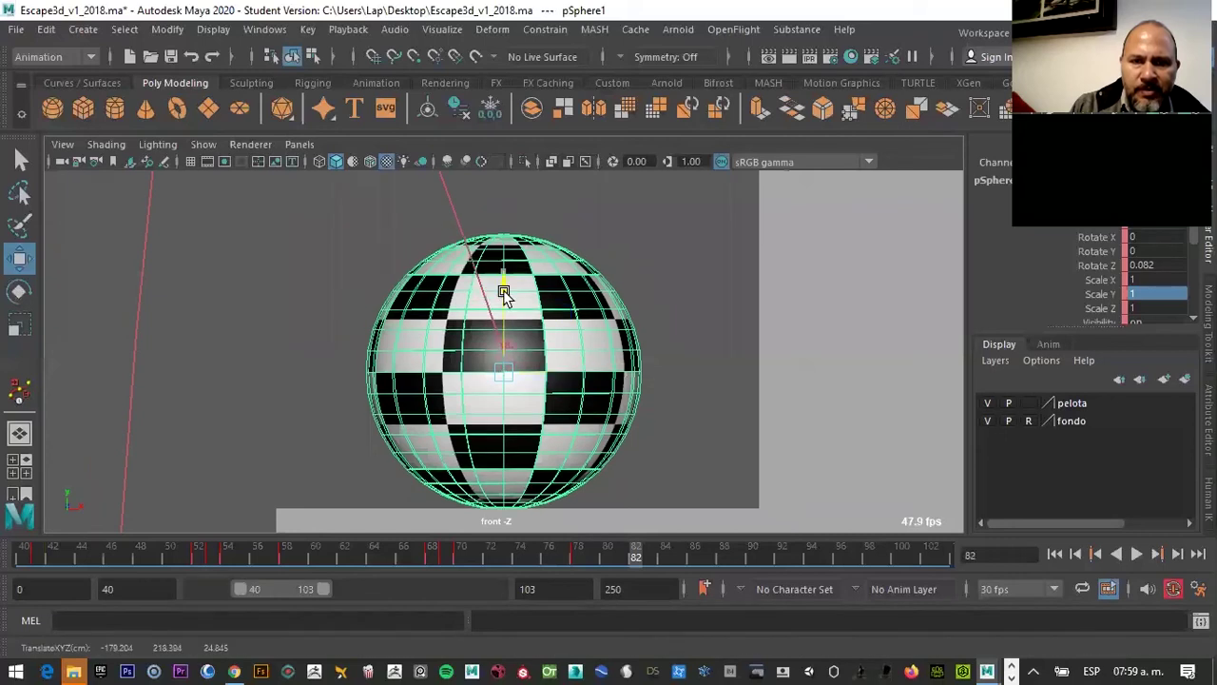
scroll(509, 285, "down", 1)
scroll(510, 290, "down", 1)
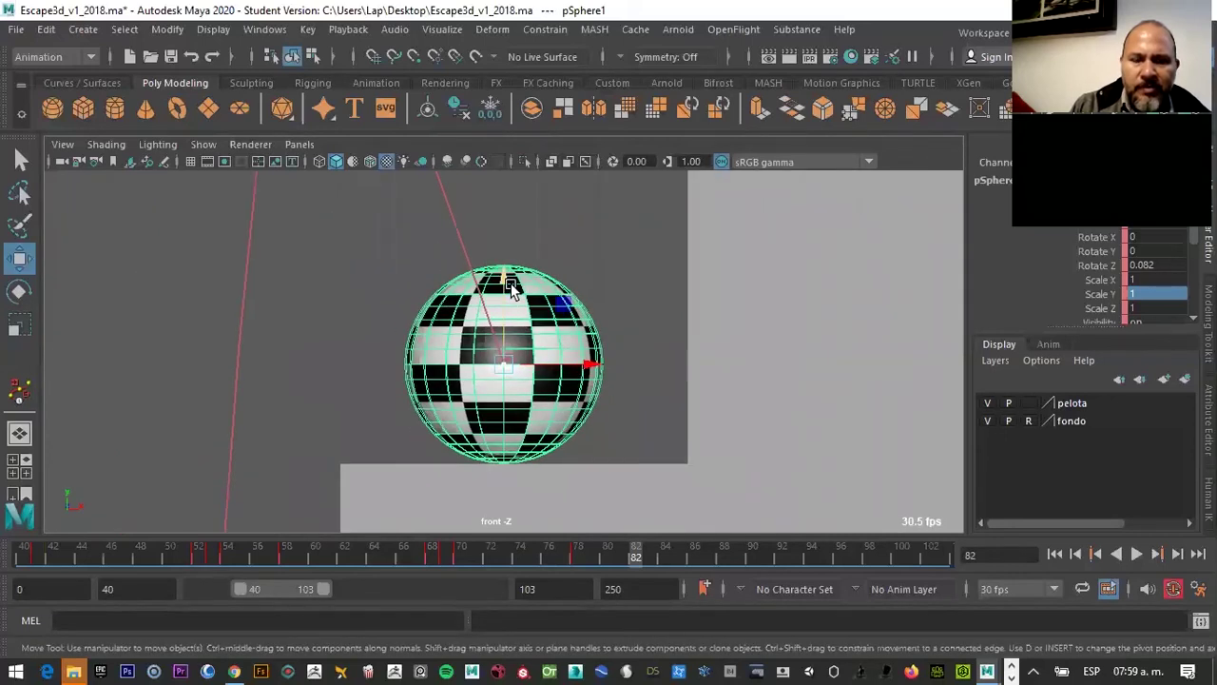
scroll(505, 280, "down", 2)
scroll(504, 272, "down", 1)
Play and scrub frames 78 to 87 to review the jump onto the block
left_click(576, 547)
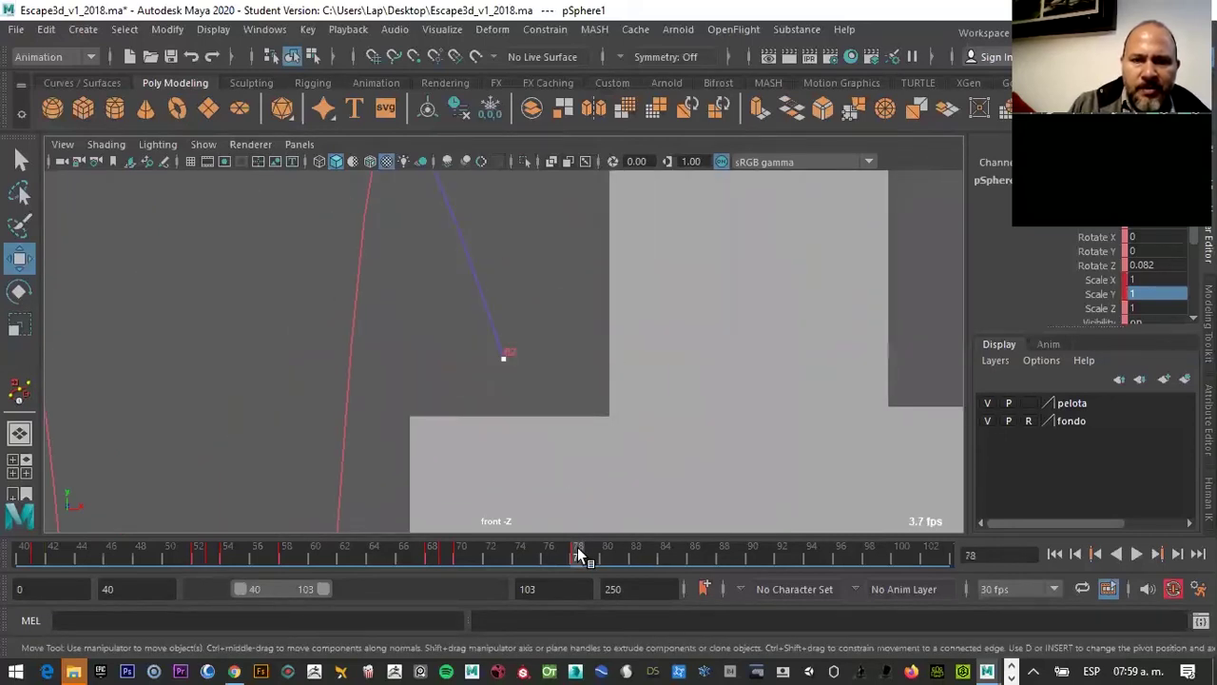
key("alt+v")
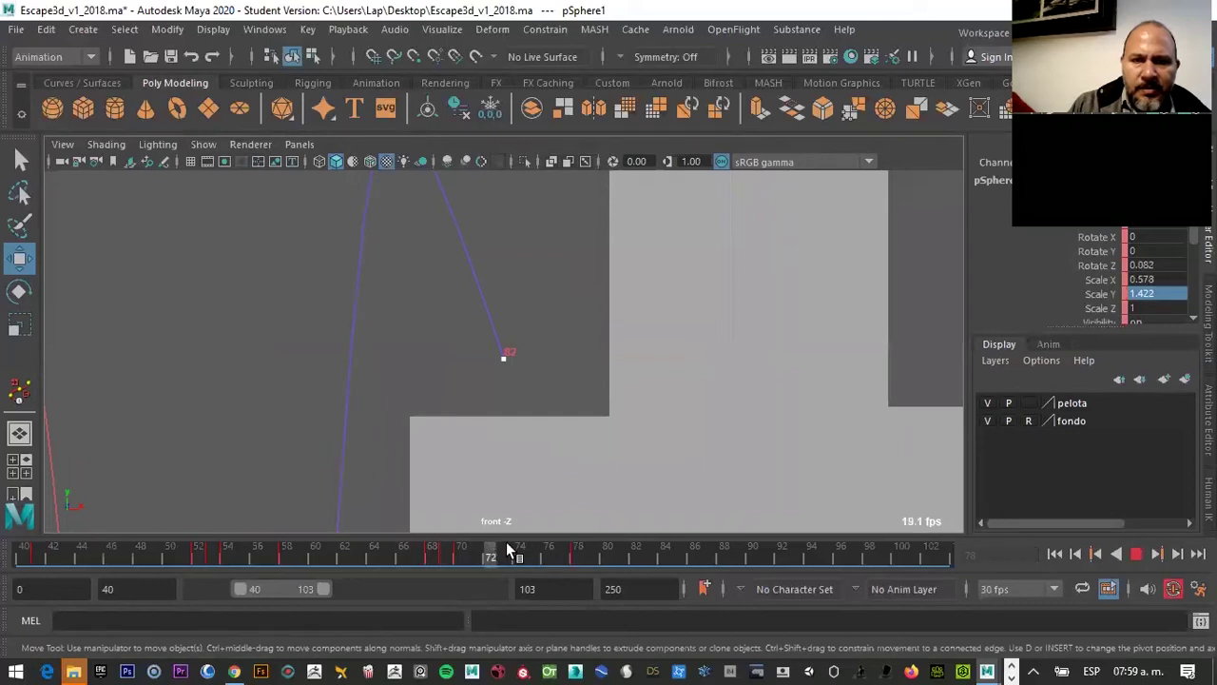
left_click_drag(577, 553, 609, 559)
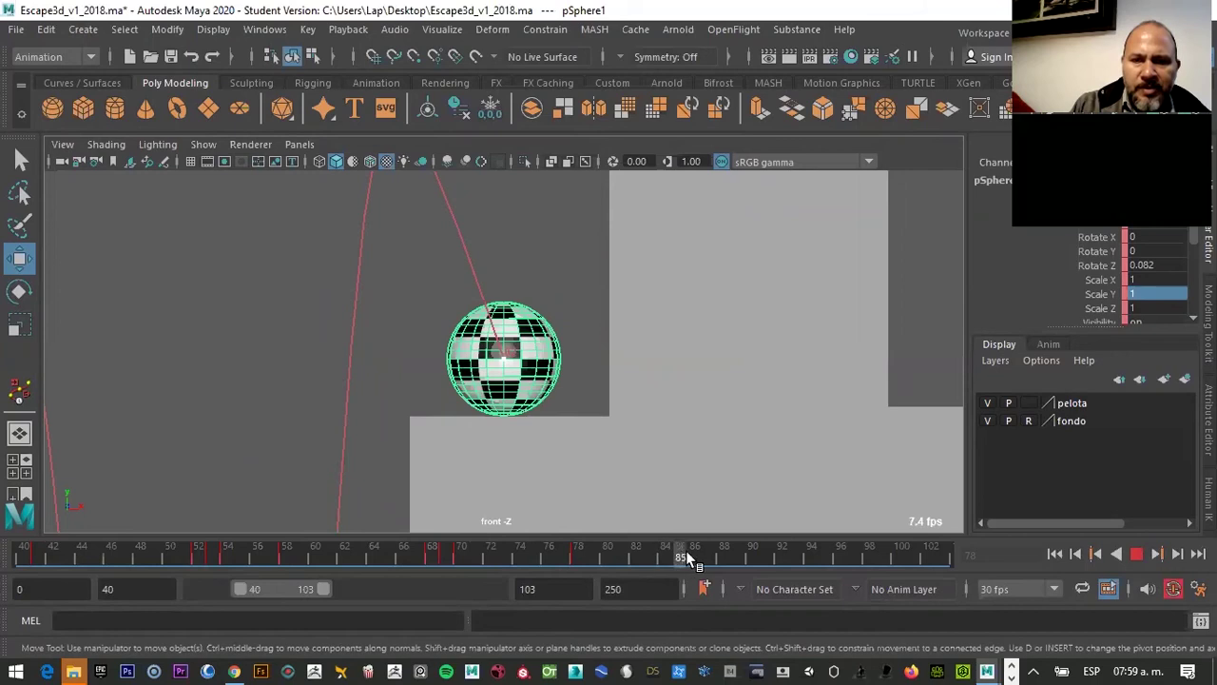
left_click_drag(608, 556, 709, 556)
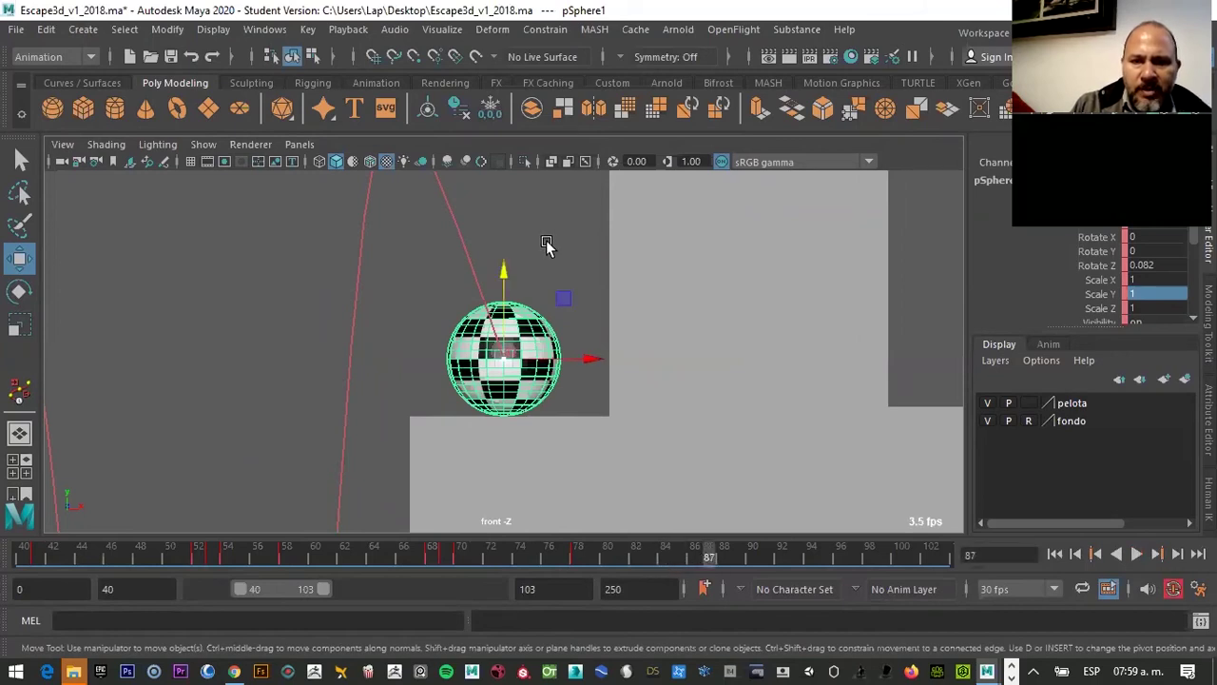
left_click(546, 245)
left_click(529, 328)
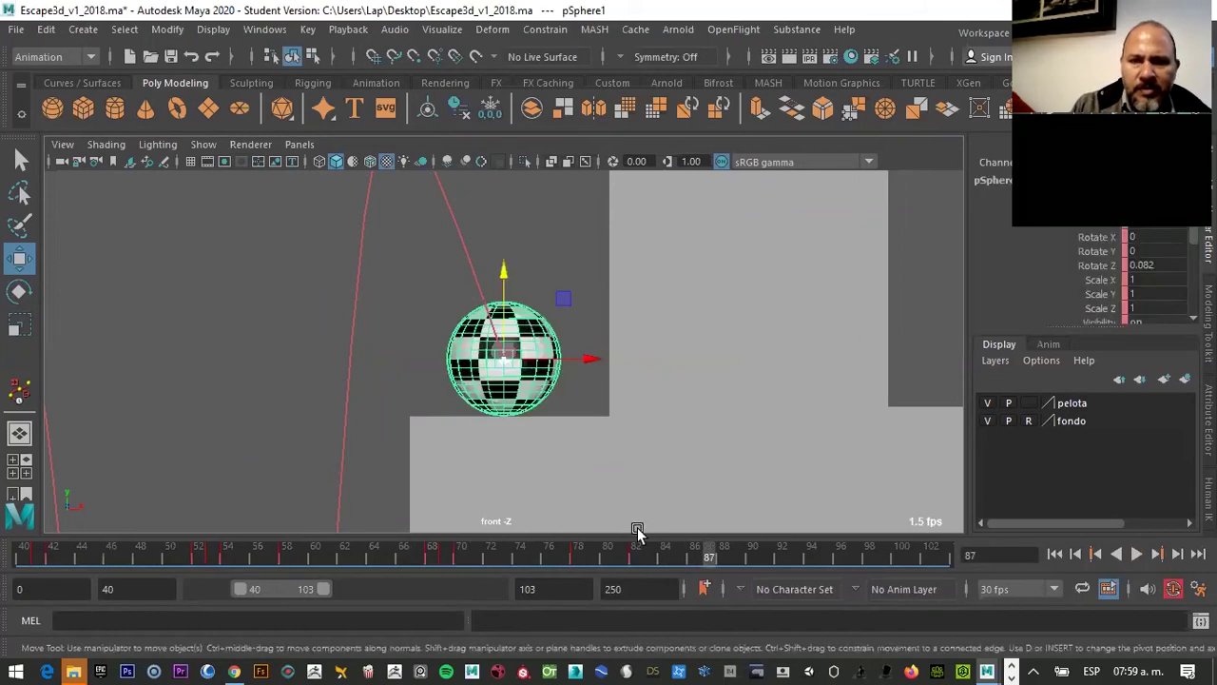
left_click(635, 556)
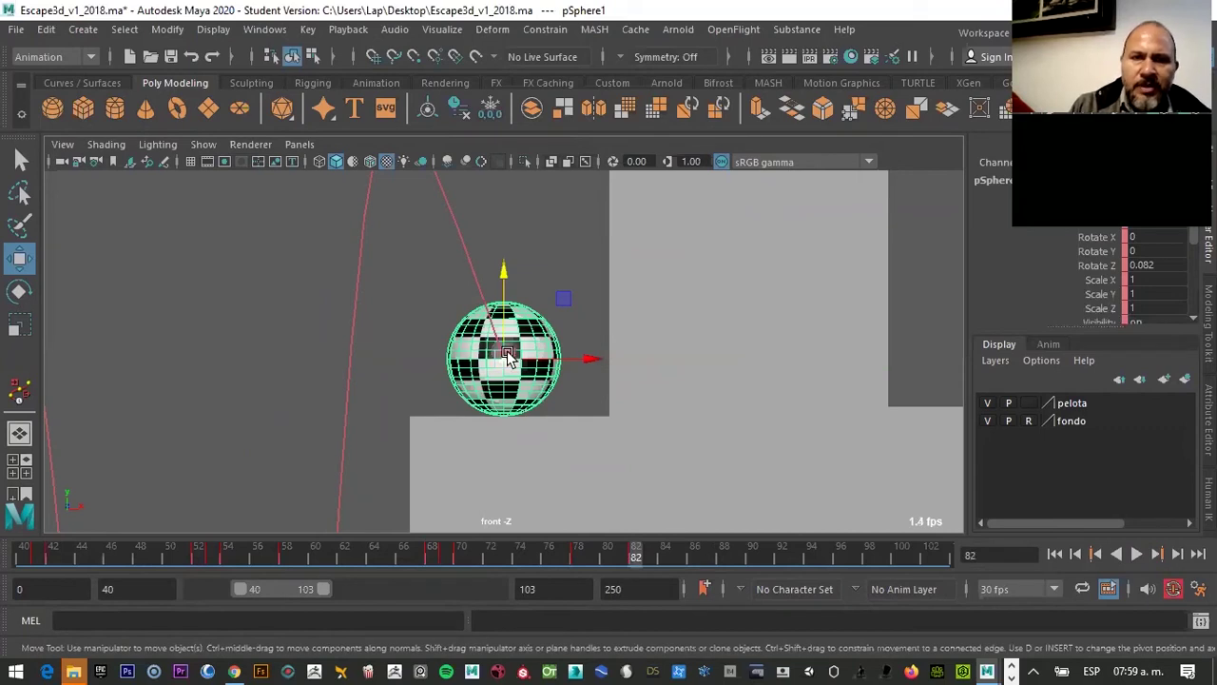
scroll(507, 354, "down", 2)
scroll(507, 353, "down", 1)
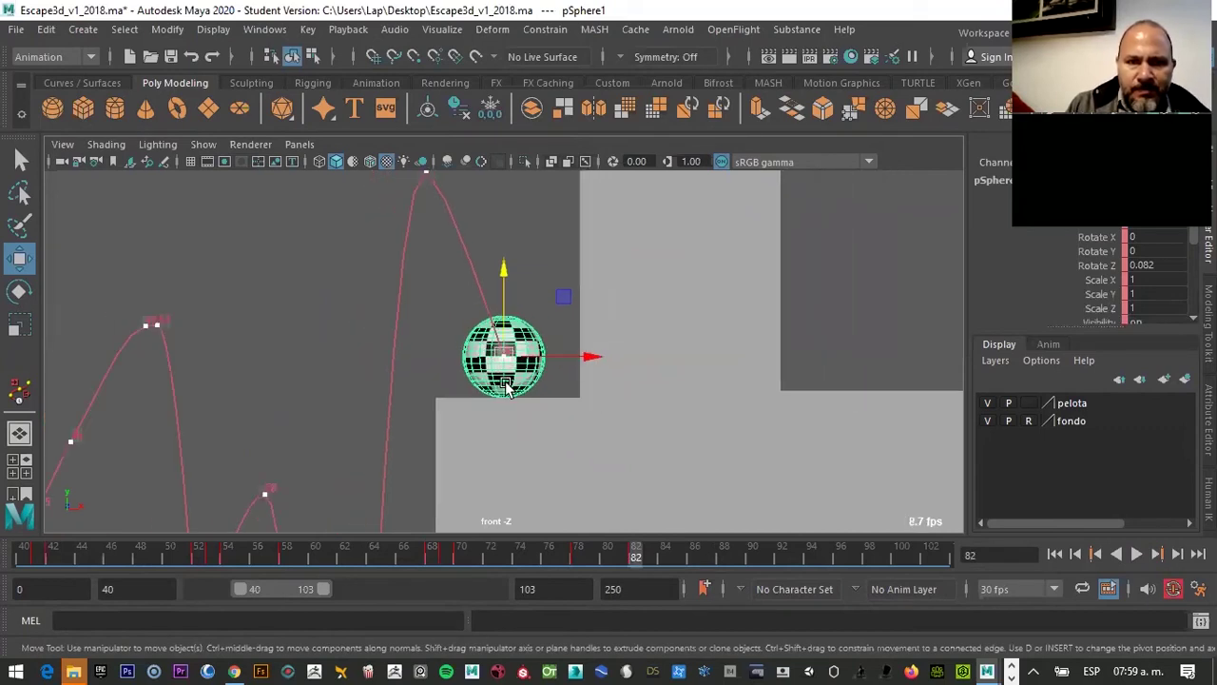
left_click(575, 554)
scroll(472, 316, "down", 2)
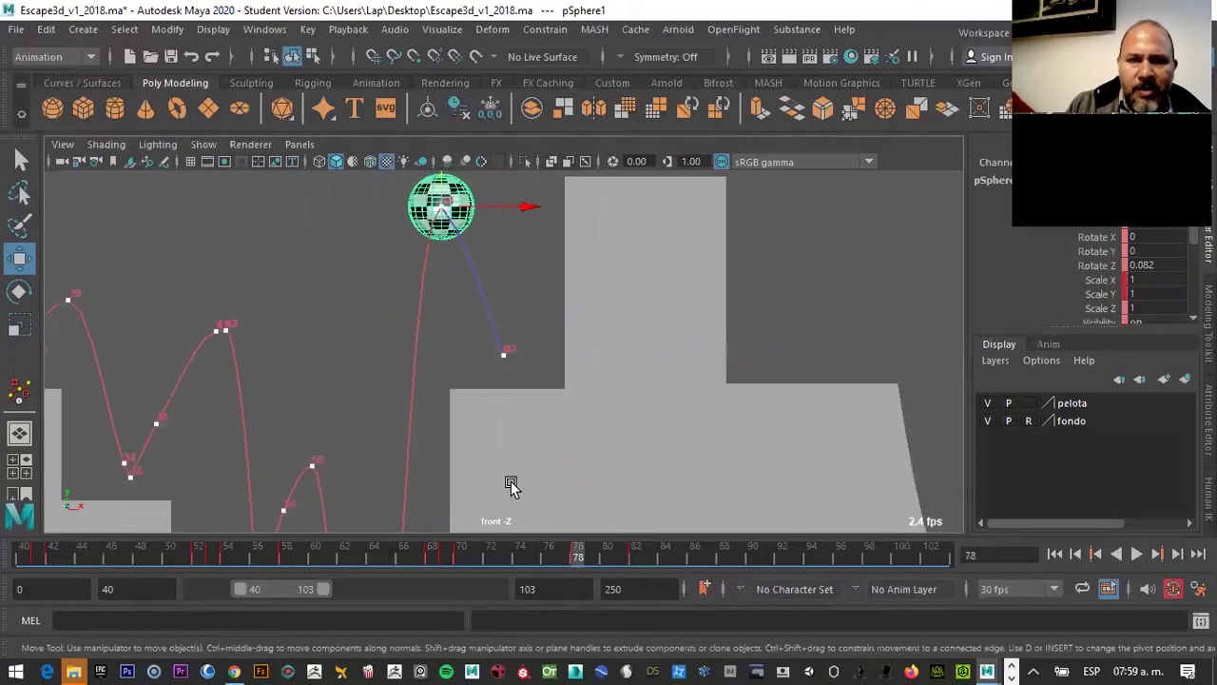
mouse_move(545, 551)
left_mouse_down()
mouse_move(536, 547)
mouse_move(577, 551)
left_mouse_up()
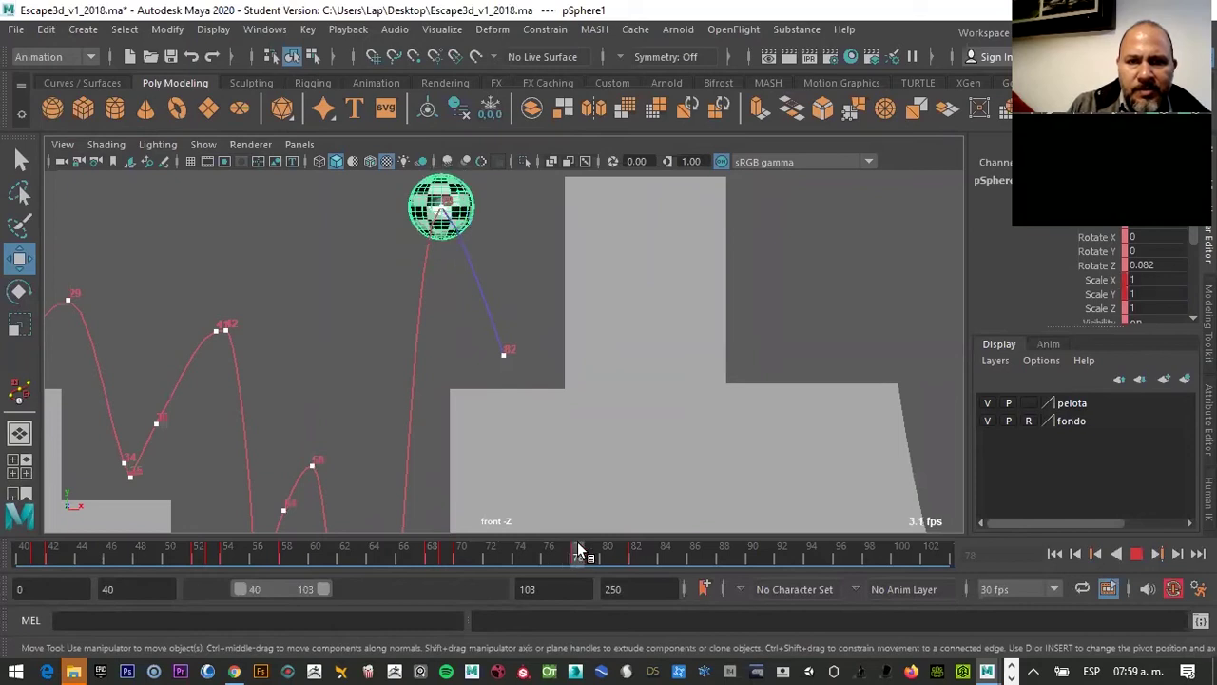
Rotate the ball to Rotate Z -10.565, then spin it to 17.06 and key it
key("e")
left_click_drag(521, 204, 521, 211)
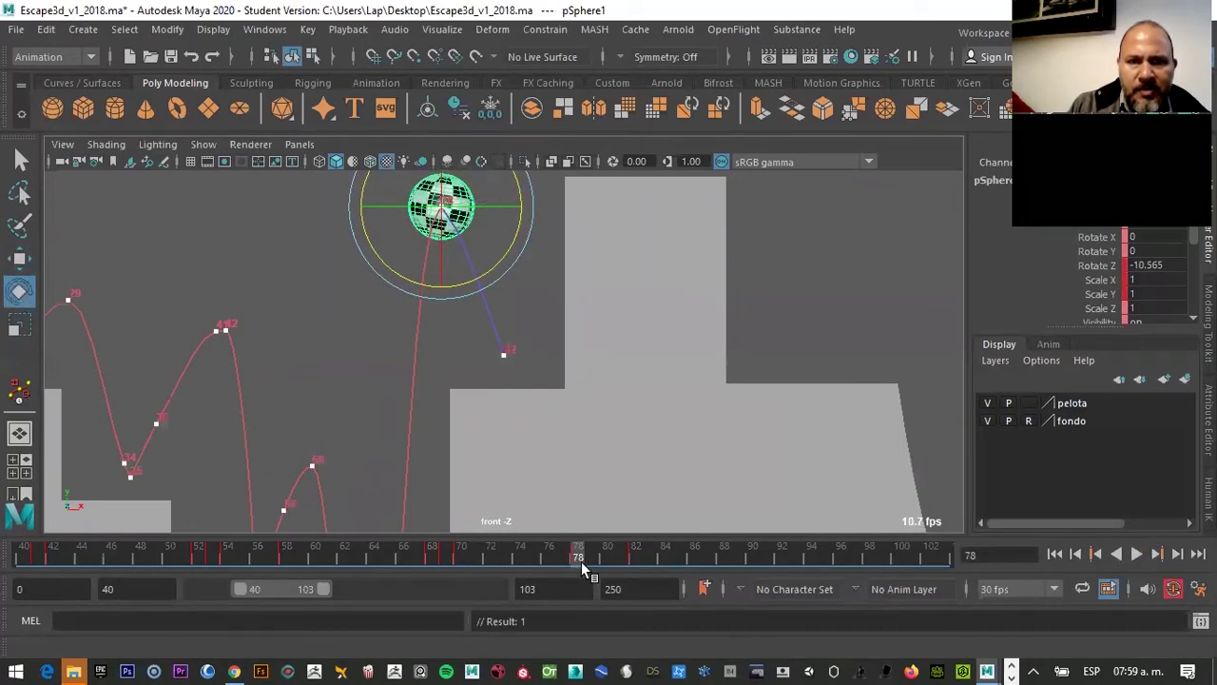
mouse_move(568, 552)
left_mouse_down()
mouse_move(463, 547)
mouse_move(586, 553)
left_mouse_up()
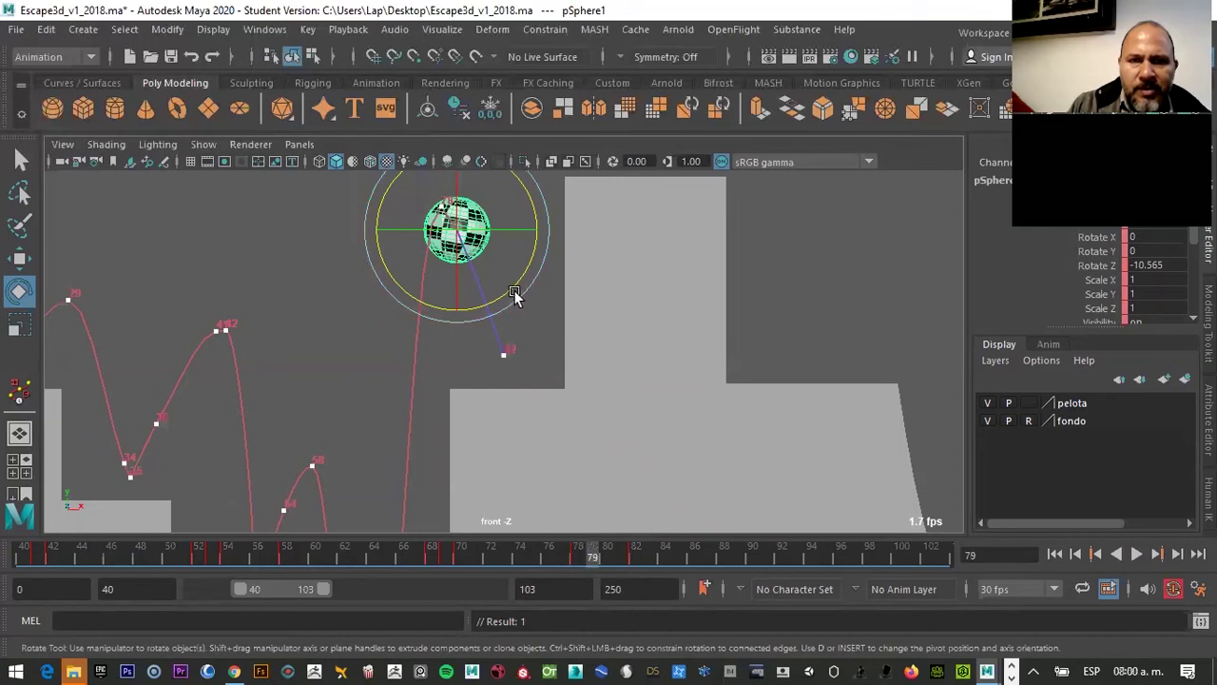
left_click_drag(516, 286, 555, 252)
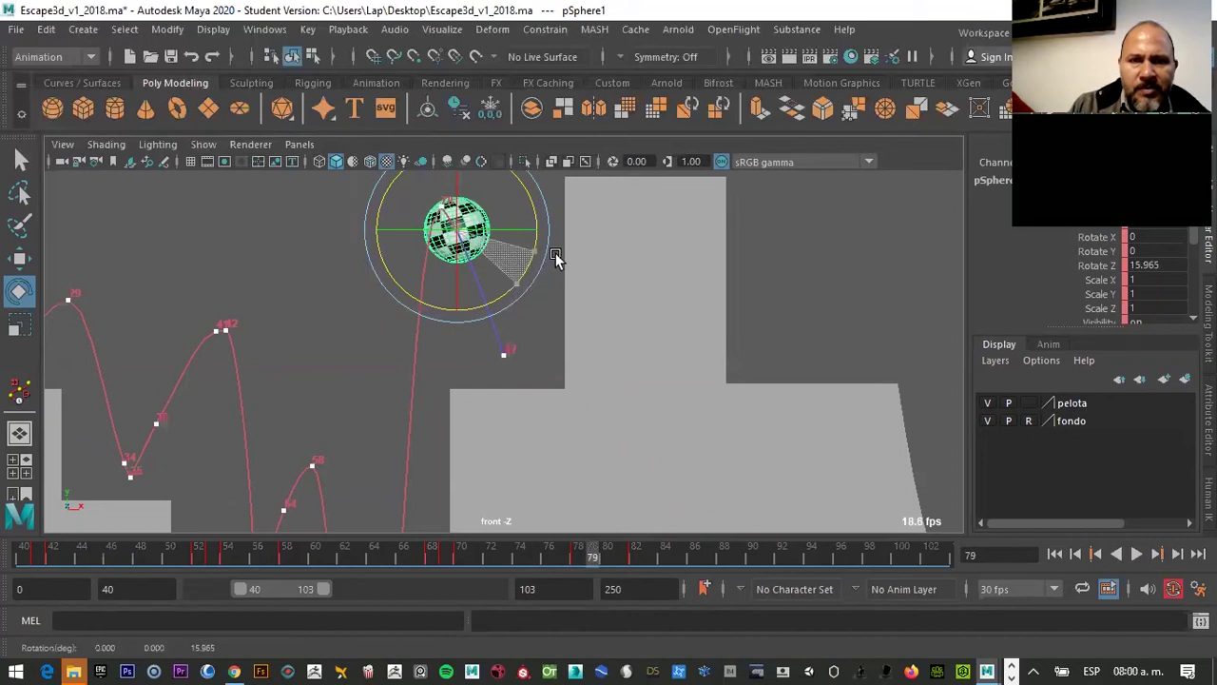
key("s")
At frame 82, tilt the ball to Rotate Z 6.327 and preview the animation
key("alt+v")
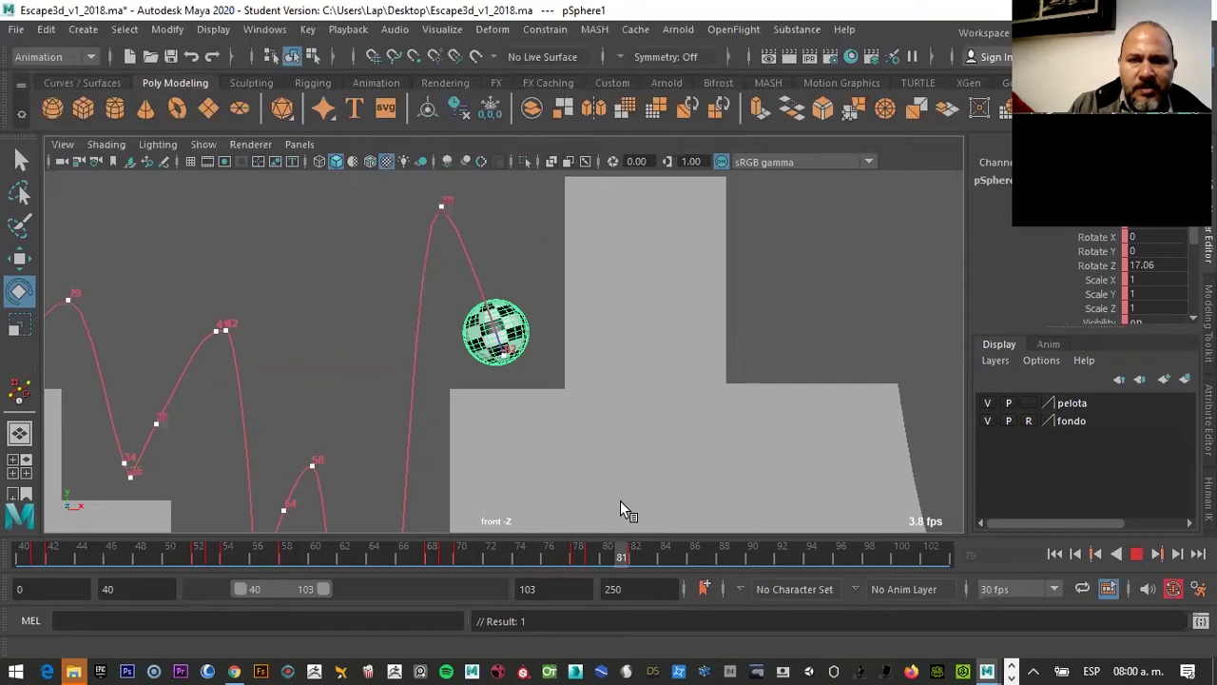
left_click(625, 555)
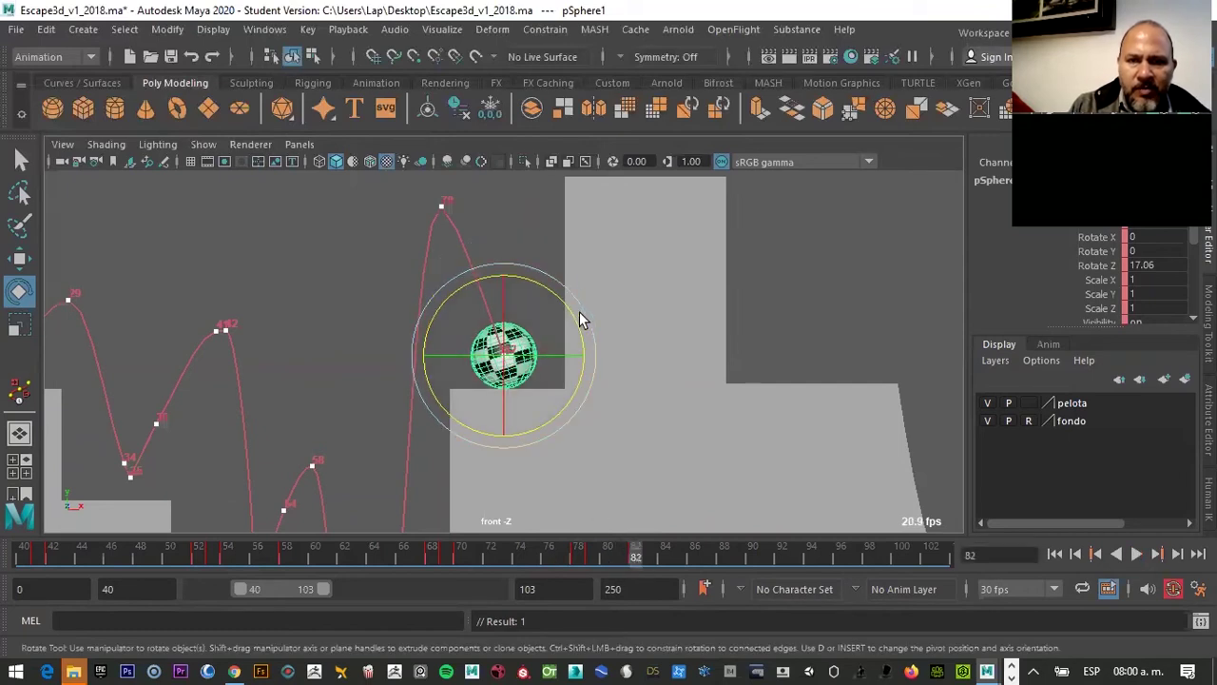
left_click_drag(576, 317, 594, 331)
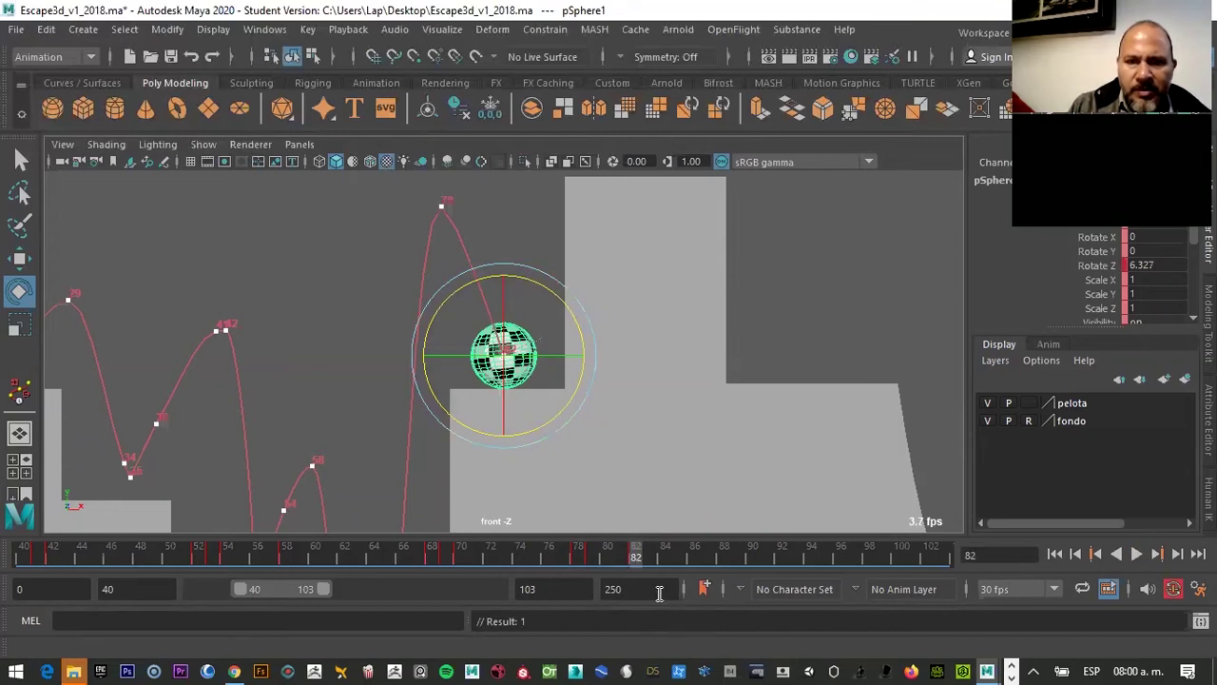
key("alt+v")
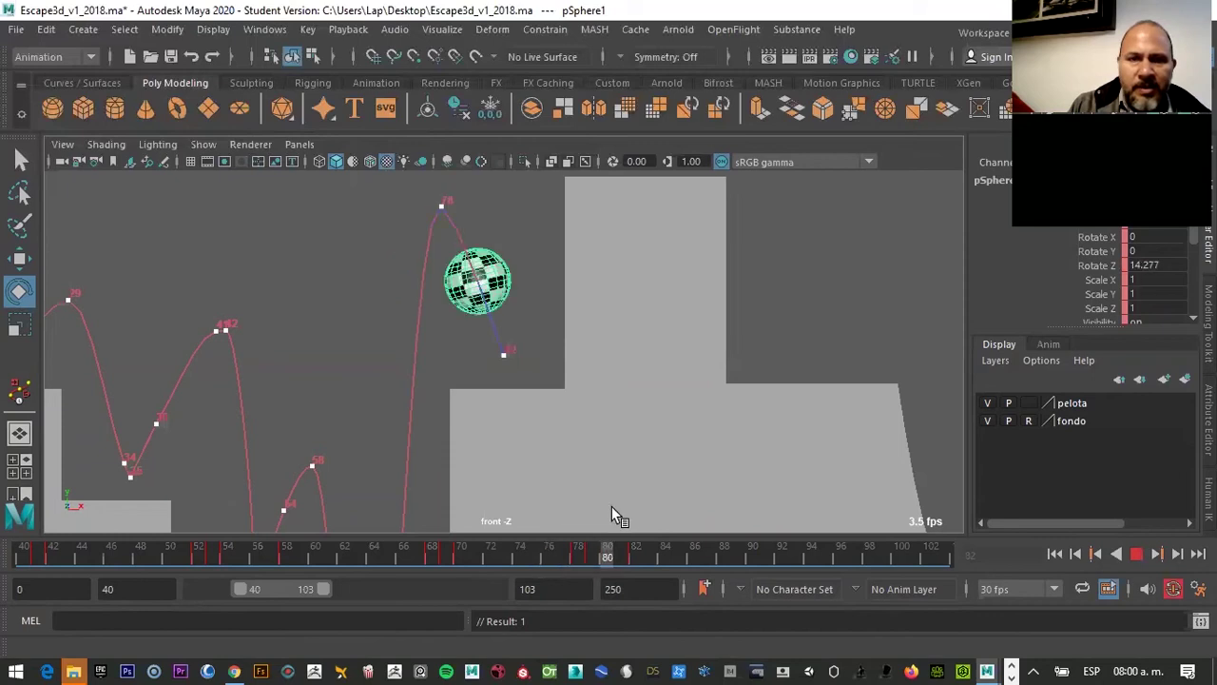
key("Escape")
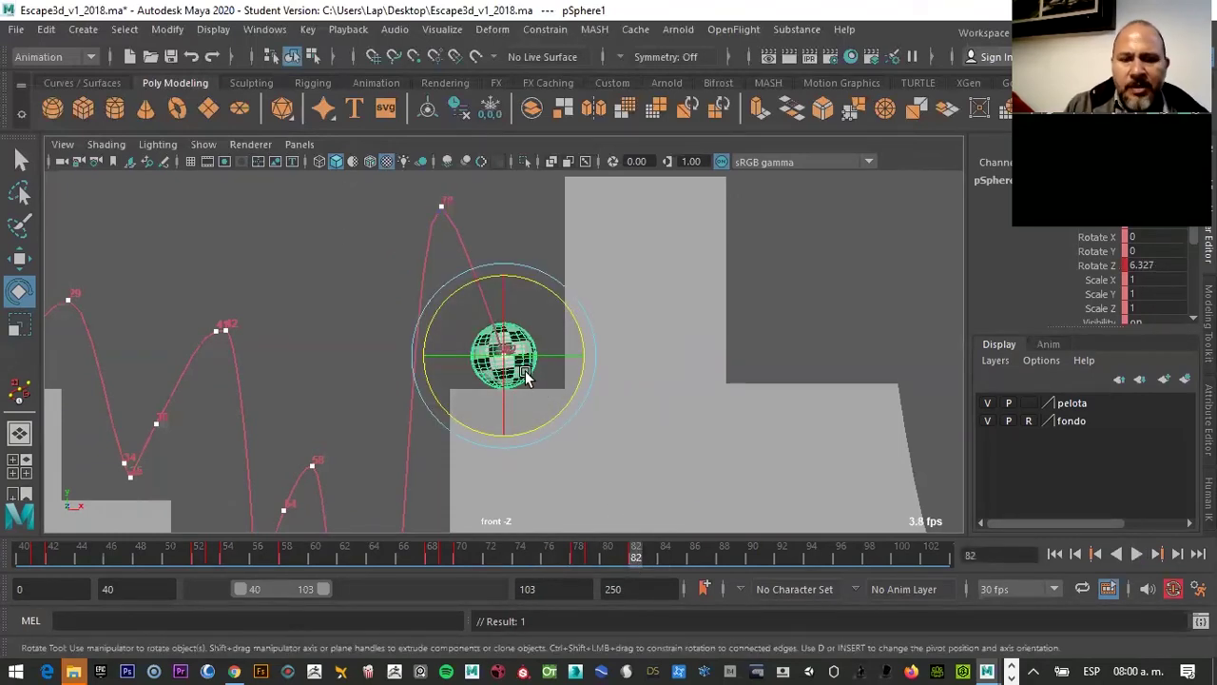
key("r")
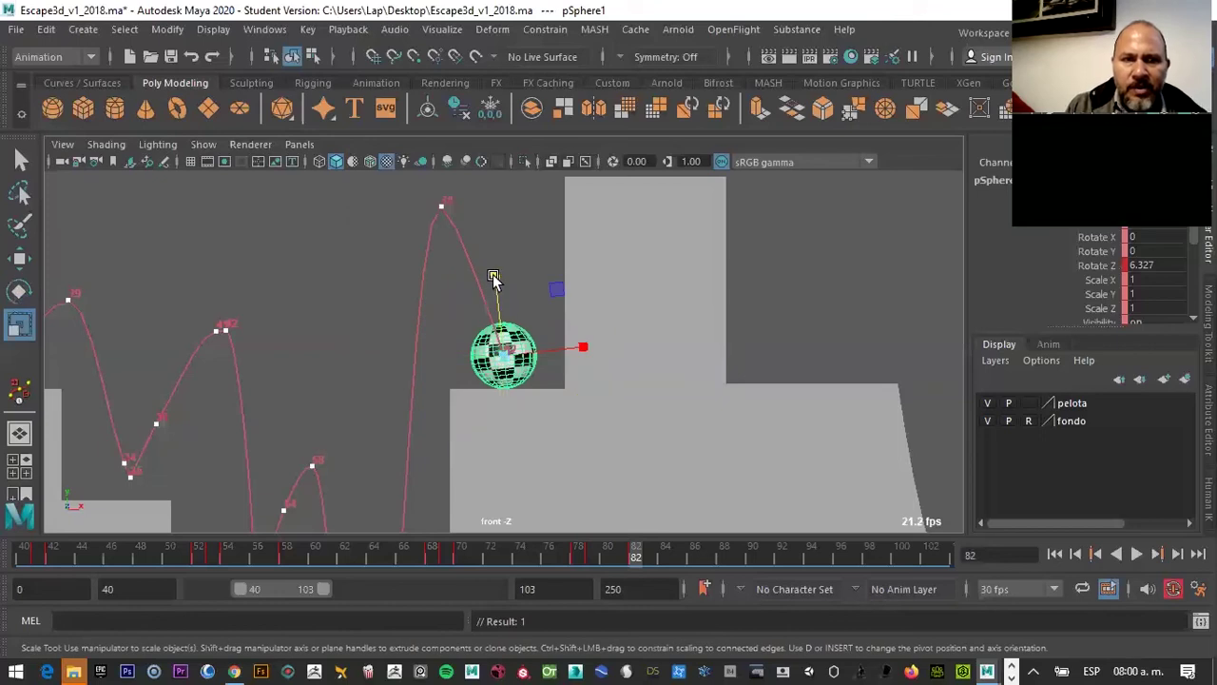
At frame 82, stretch the ball to Scale X 0.9 and Scale Y 1.1 and key the pose
left_click_drag(495, 277, 494, 269)
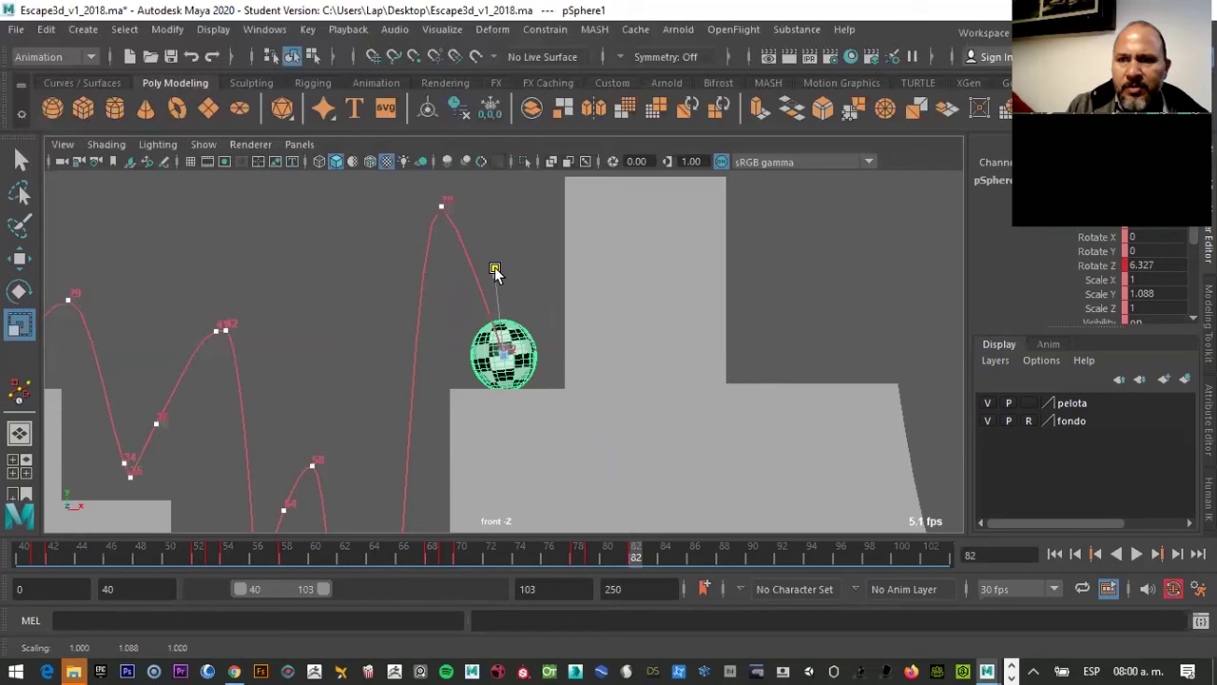
double_click(1141, 295)
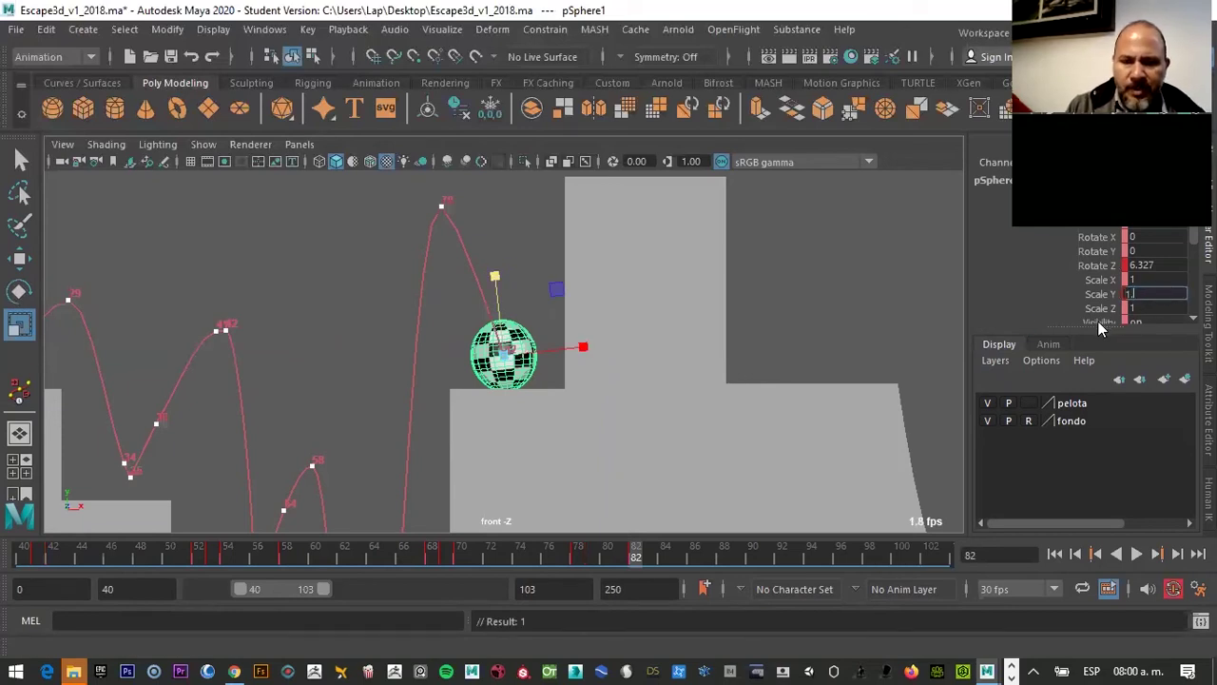
key("Return")
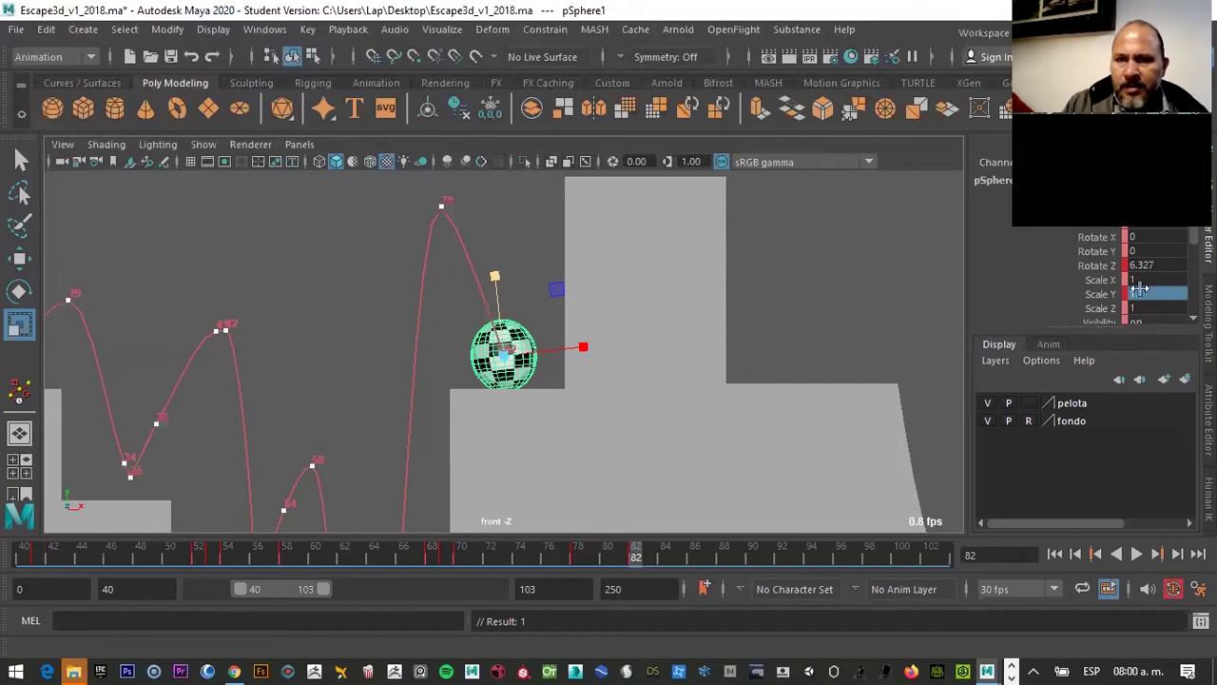
double_click(1146, 278)
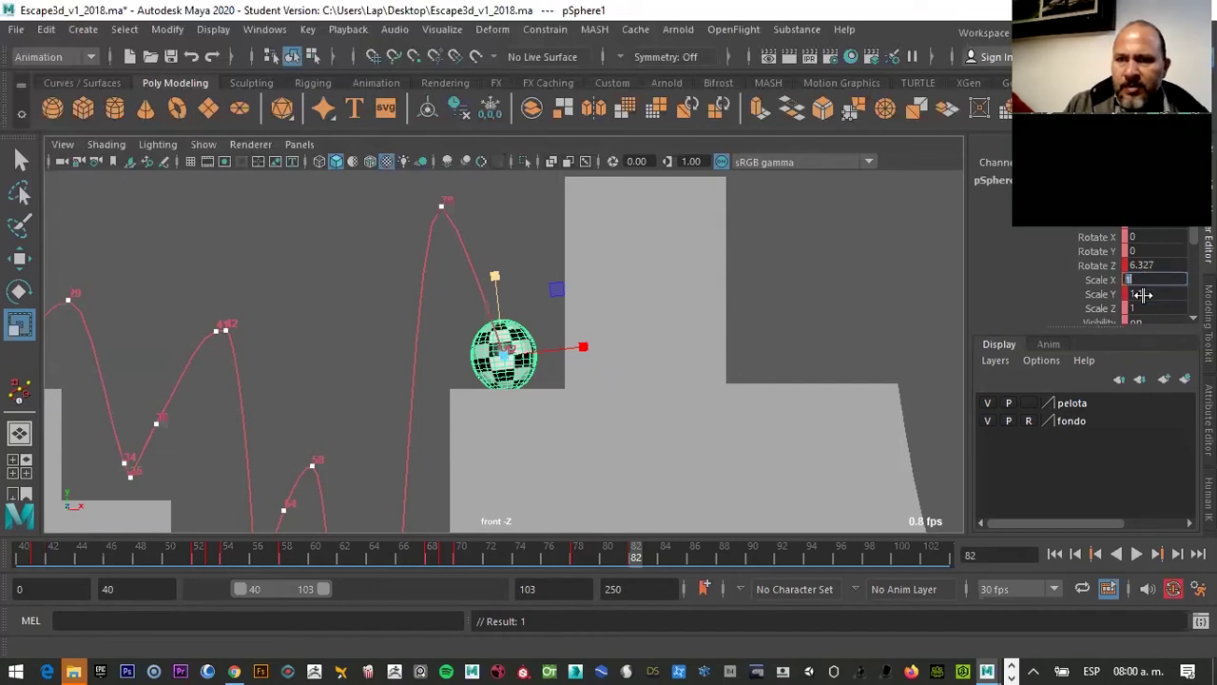
type(".9")
type("0.9")
key("Return")
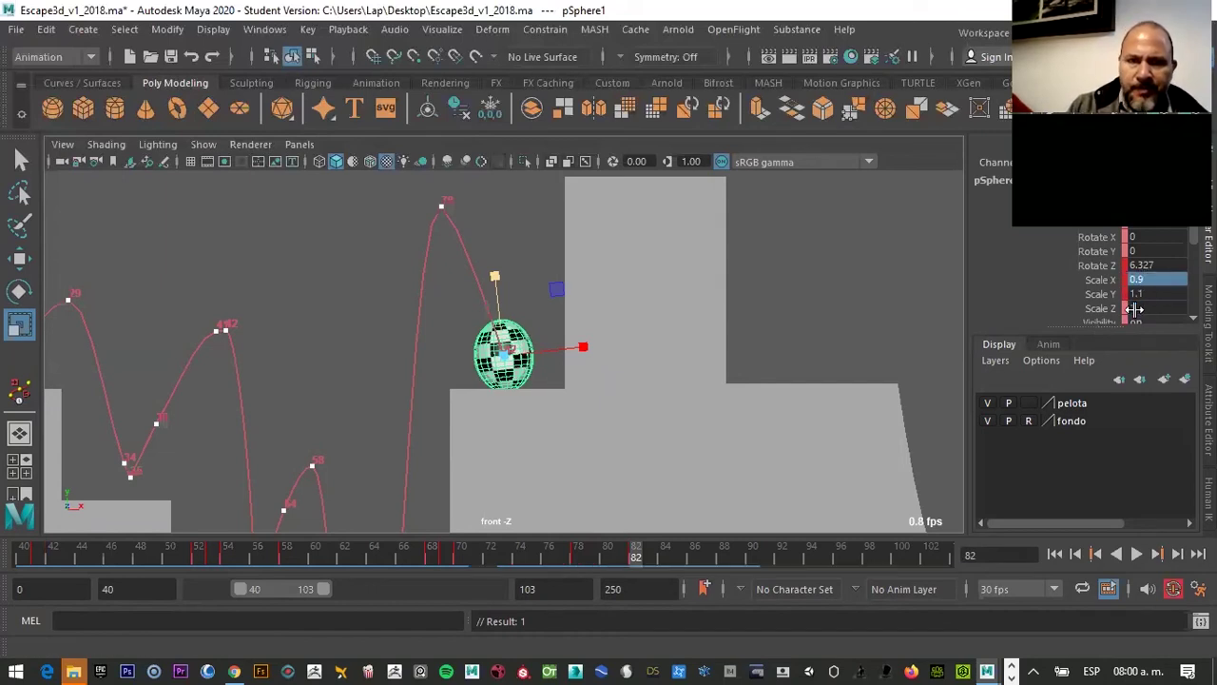
key("w")
left_click_drag(507, 301, 506, 300)
key("s")
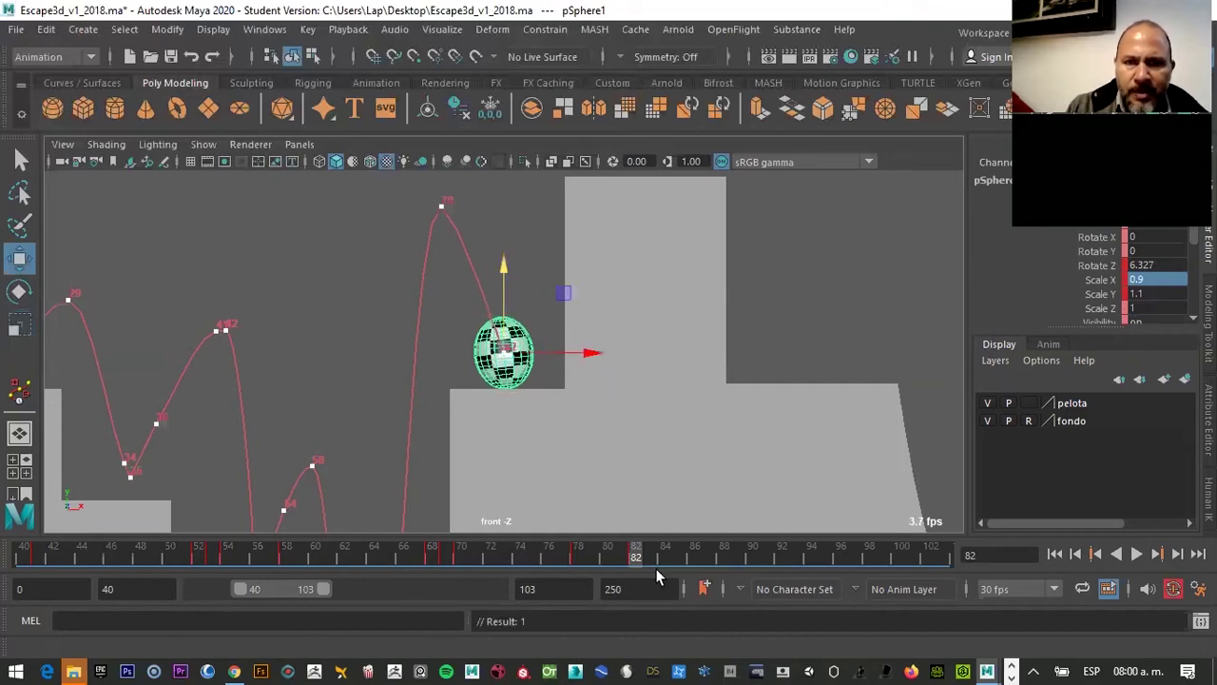
At frame 83, squash the ball to Scale X 1.1, Scale Y 0.9 and lower it onto the ledge
left_click(650, 557)
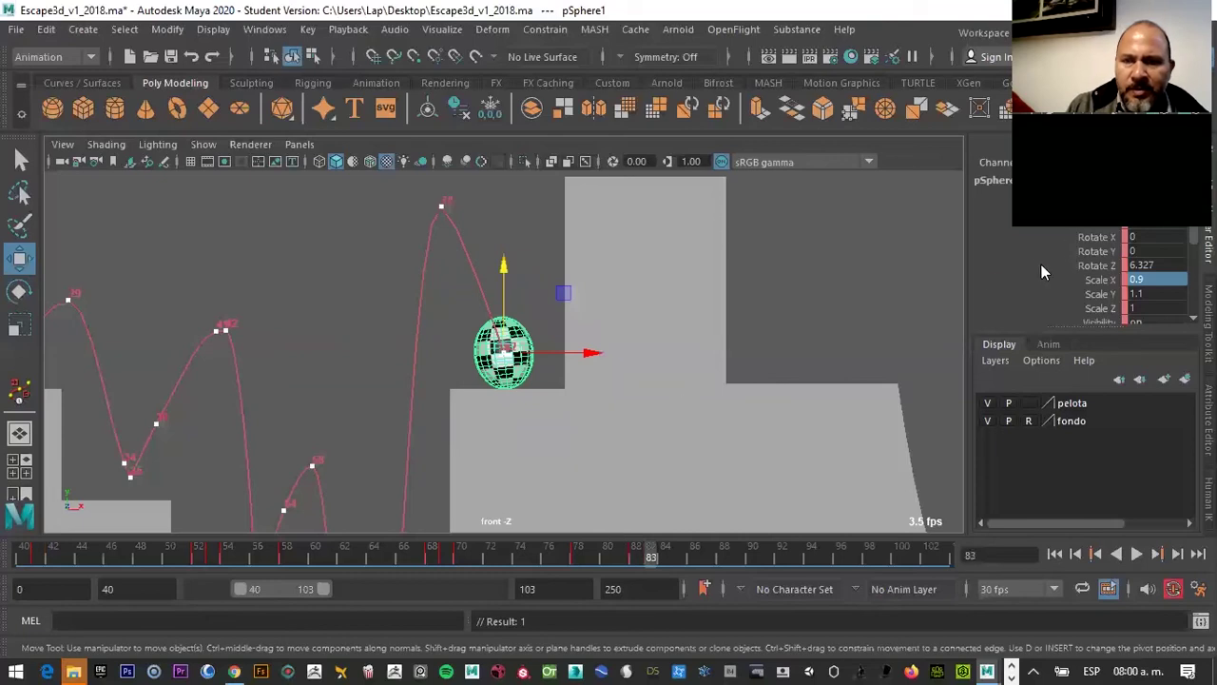
key("r")
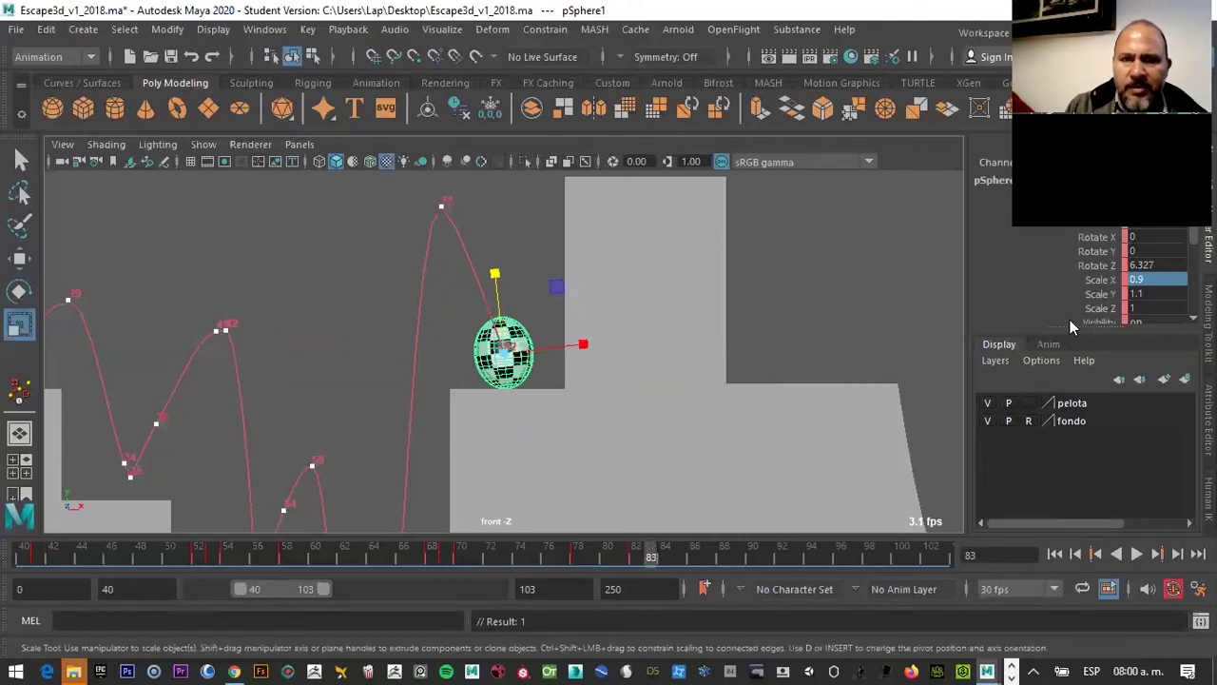
double_click(1153, 278)
type("1.1")
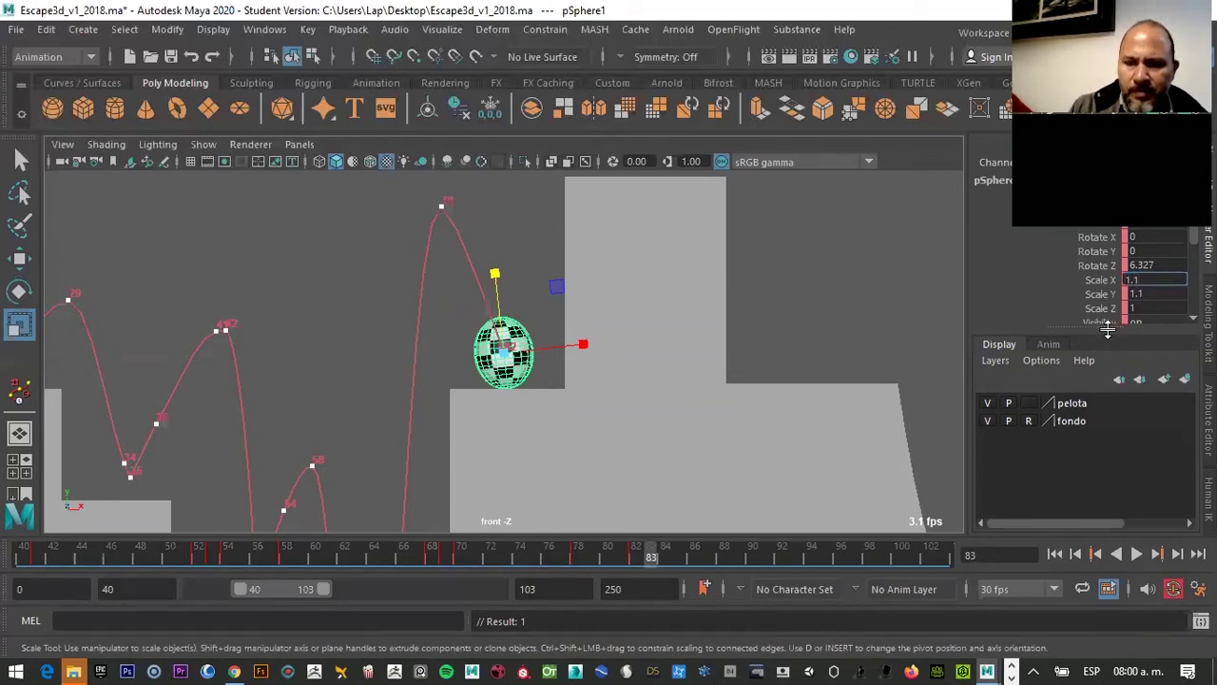
key("Tab")
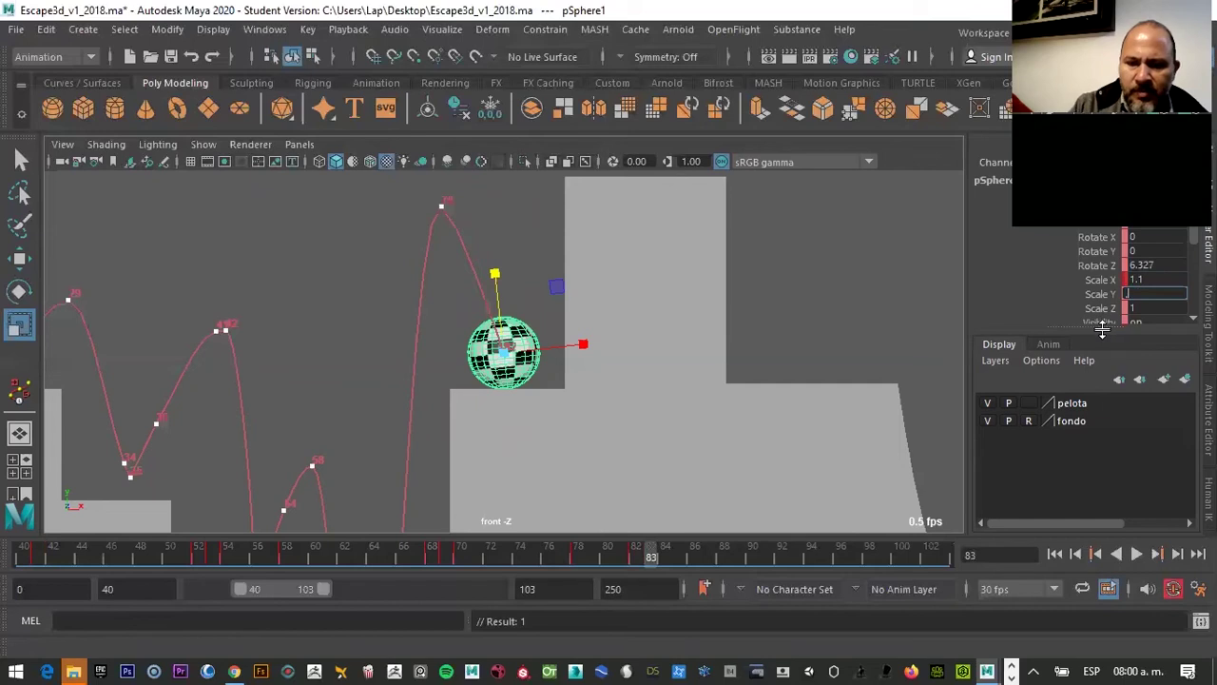
type(".9")
key("Return")
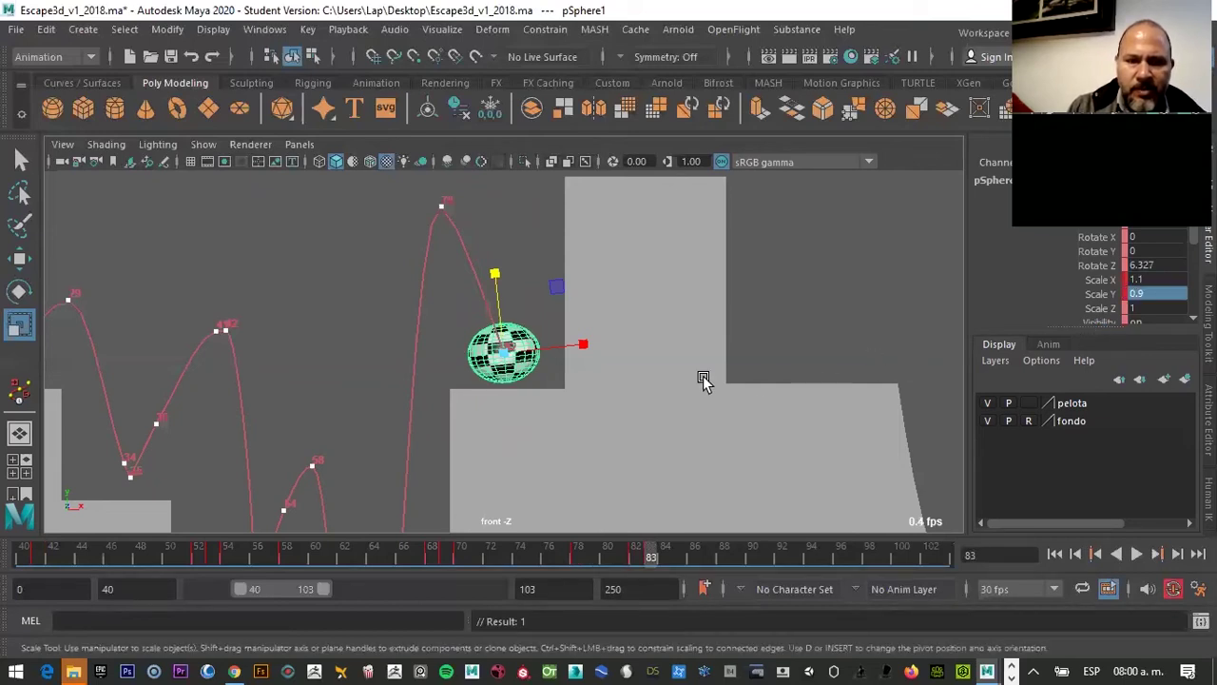
key("w")
left_click_drag(505, 301, 506, 307)
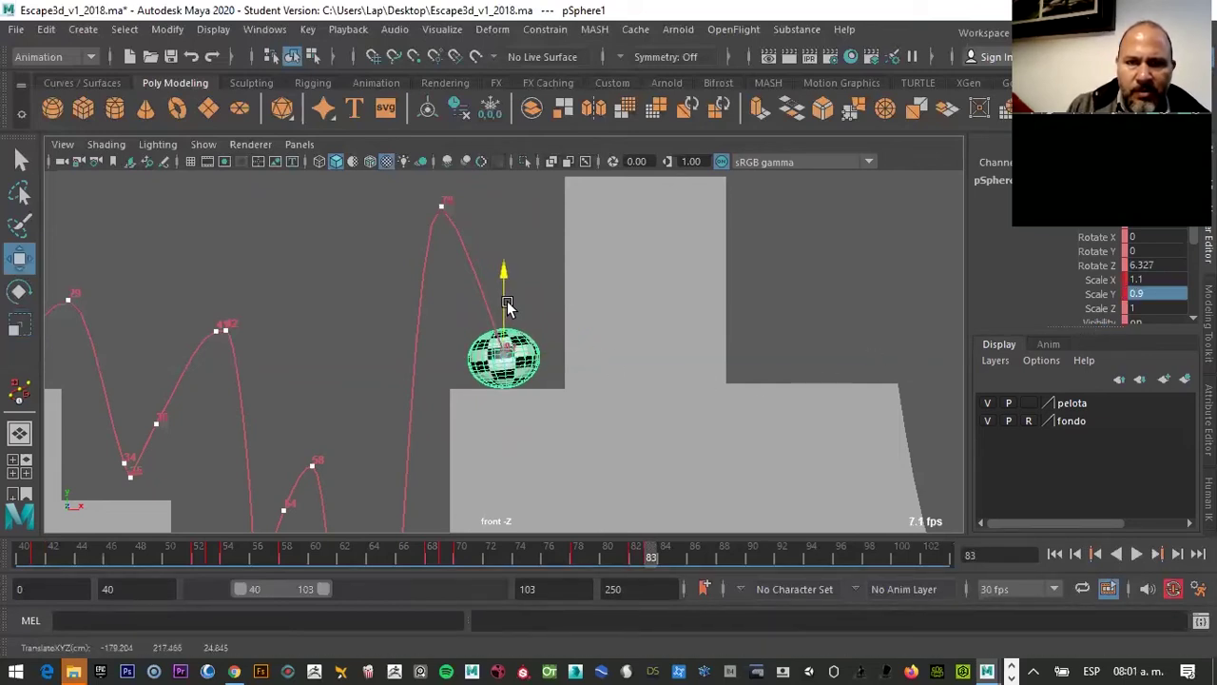
left_click(635, 557)
left_click(650, 556)
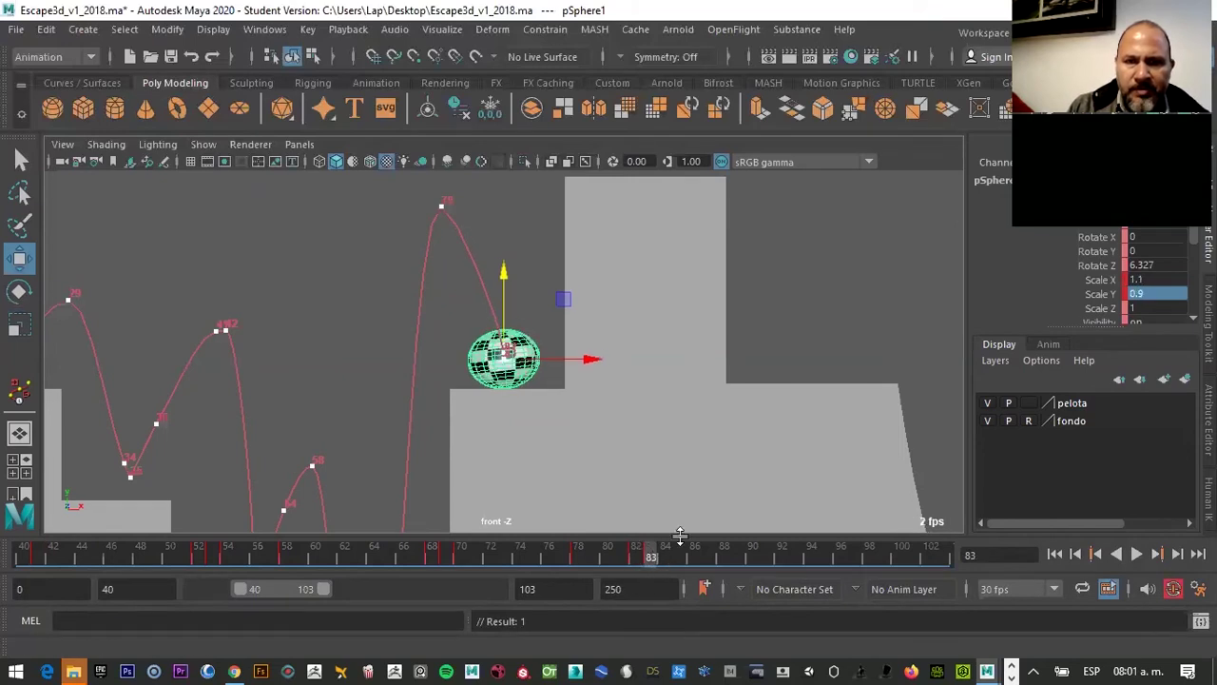
left_click(664, 557)
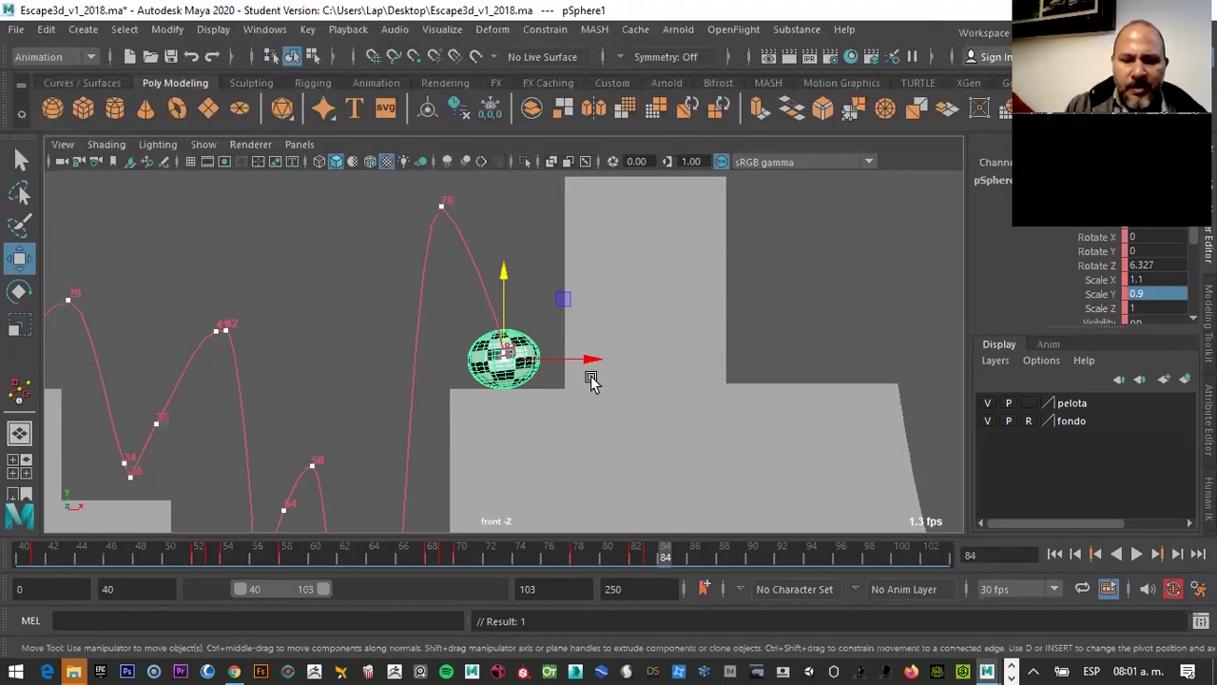
mouse_move(546, 326)
middle_mouse_down("alt")
mouse_move(523, 362)
mouse_move(530, 319)
mouse_move(484, 410)
middle_mouse_up("alt")
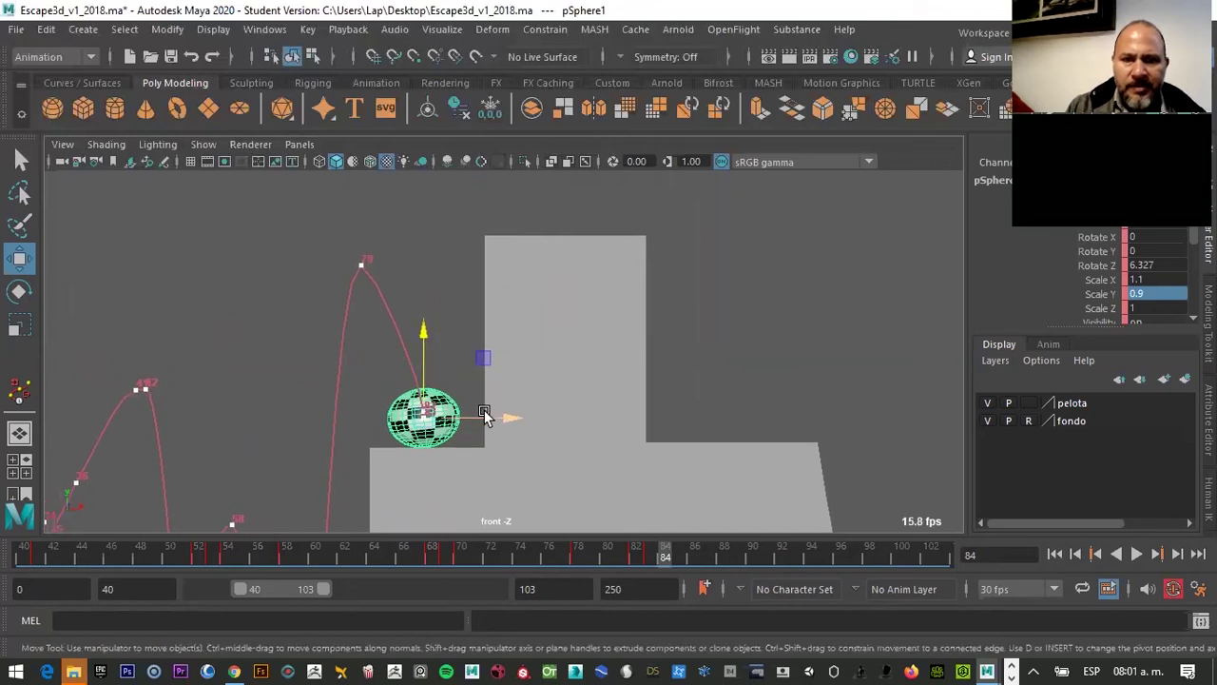
At frame 84, tilt the ball to Rotate Z -3.783 and key the rotation
key("e")
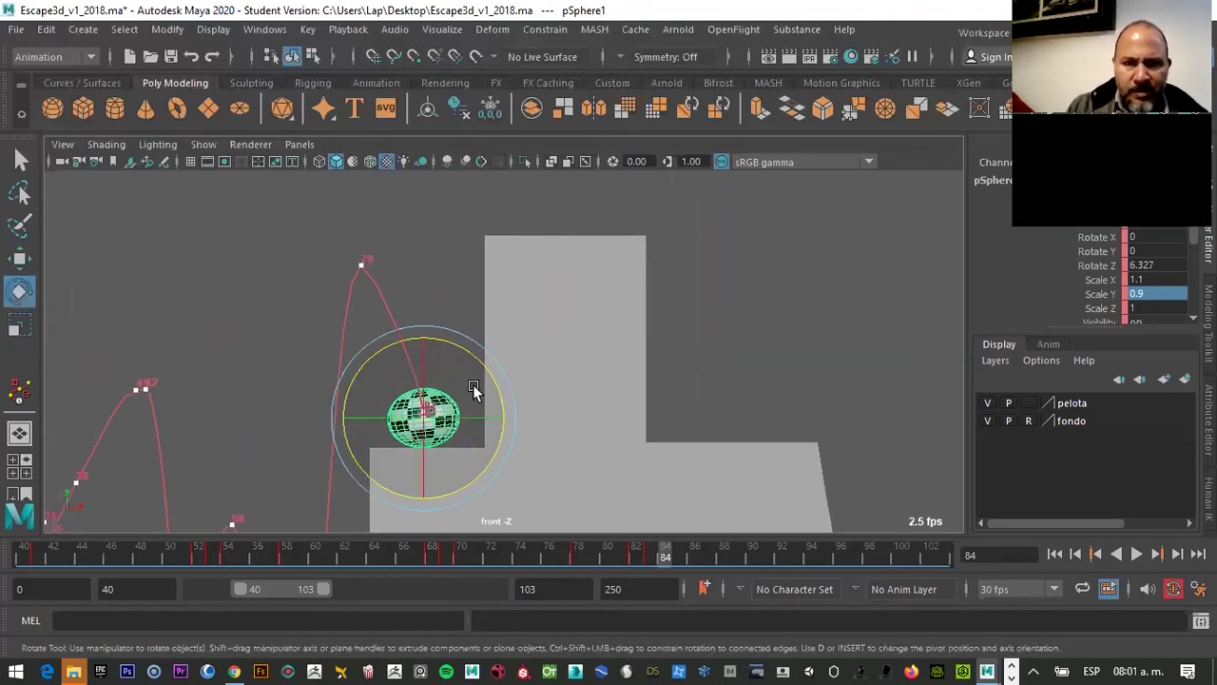
left_click_drag(480, 357, 512, 393)
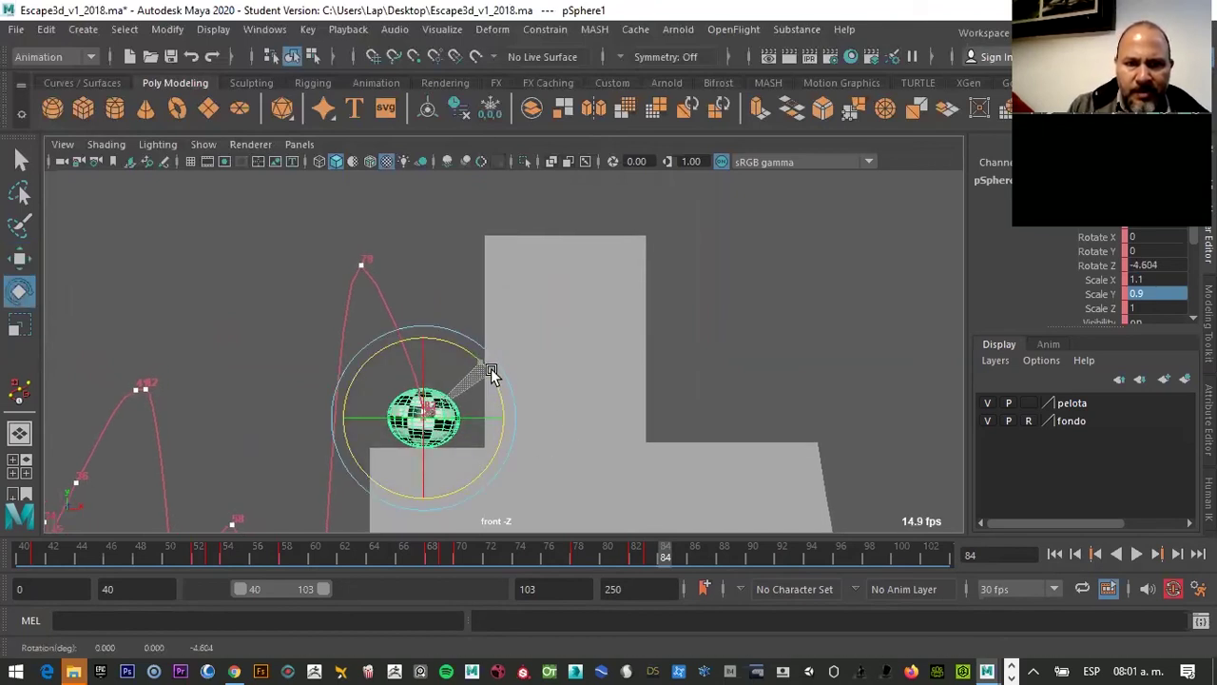
key("s")
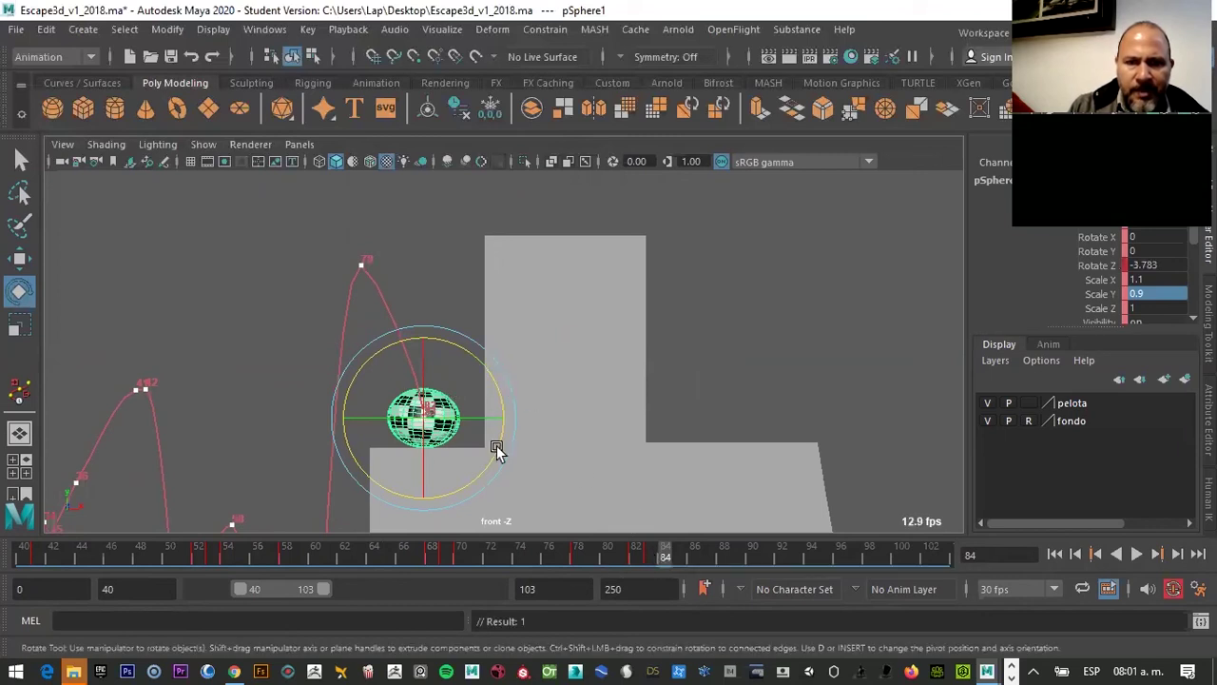
left_click(446, 297)
left_click(443, 415)
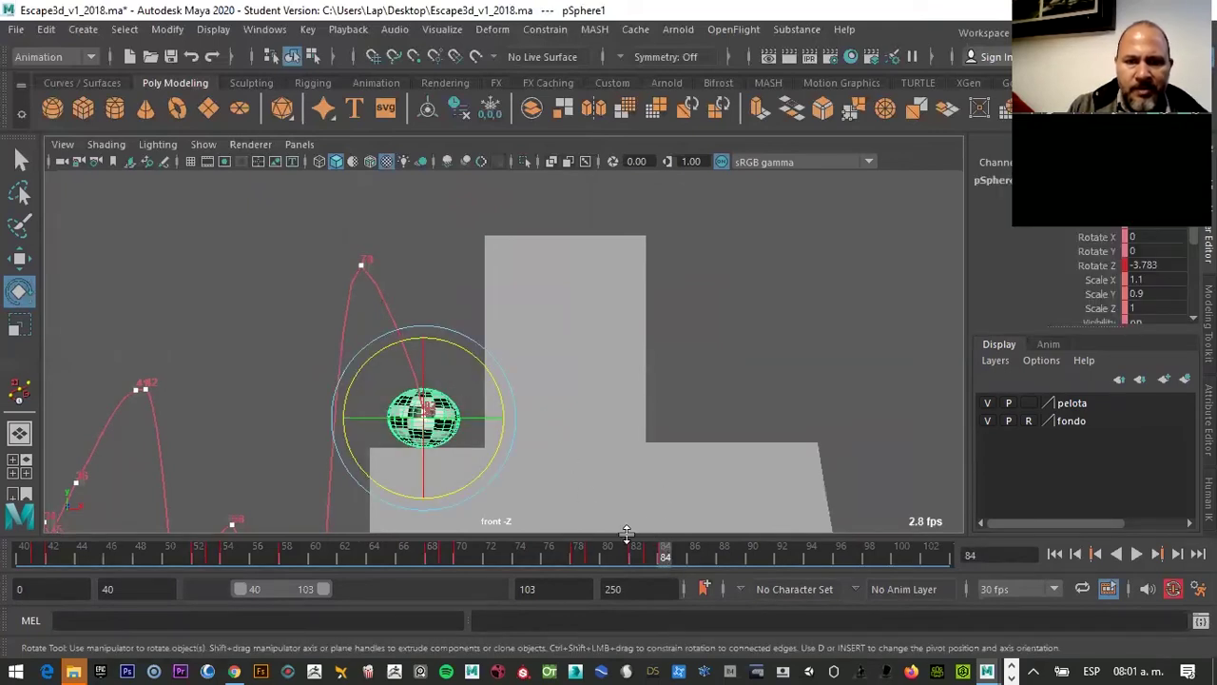
key("r")
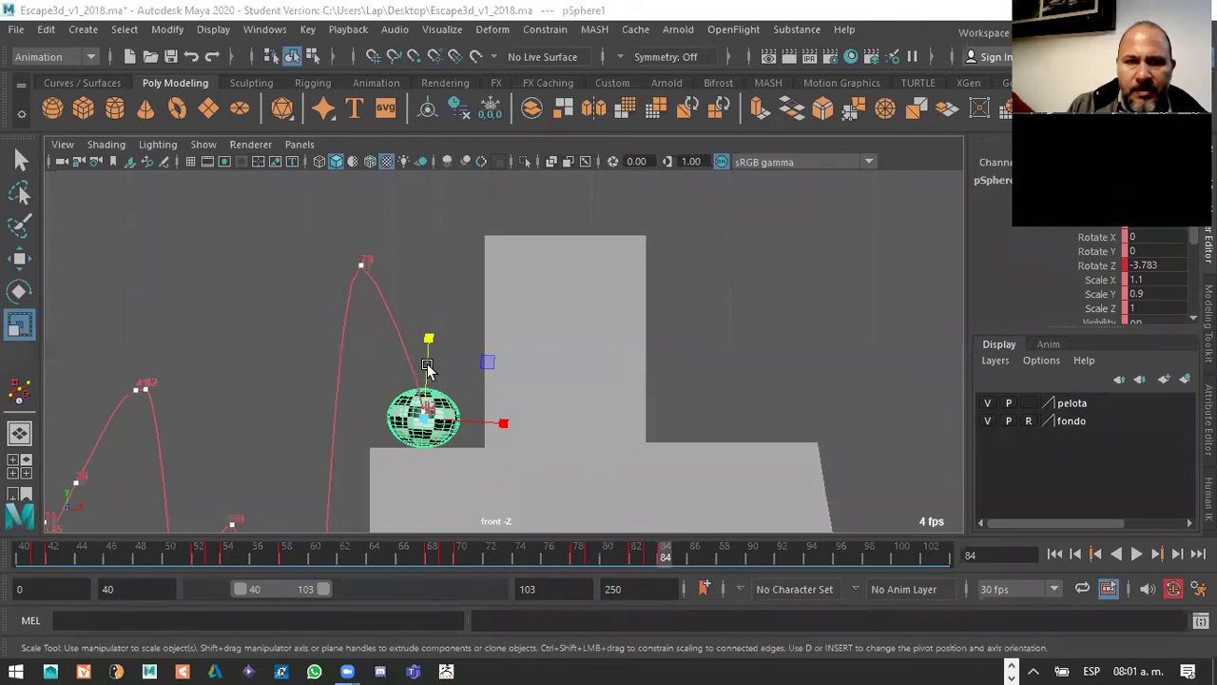
Set the frame 84 ball's Scale Y to 1.1 and Scale X to 0.9 in the Channel Box
left_click_drag(429, 341, 440, 317)
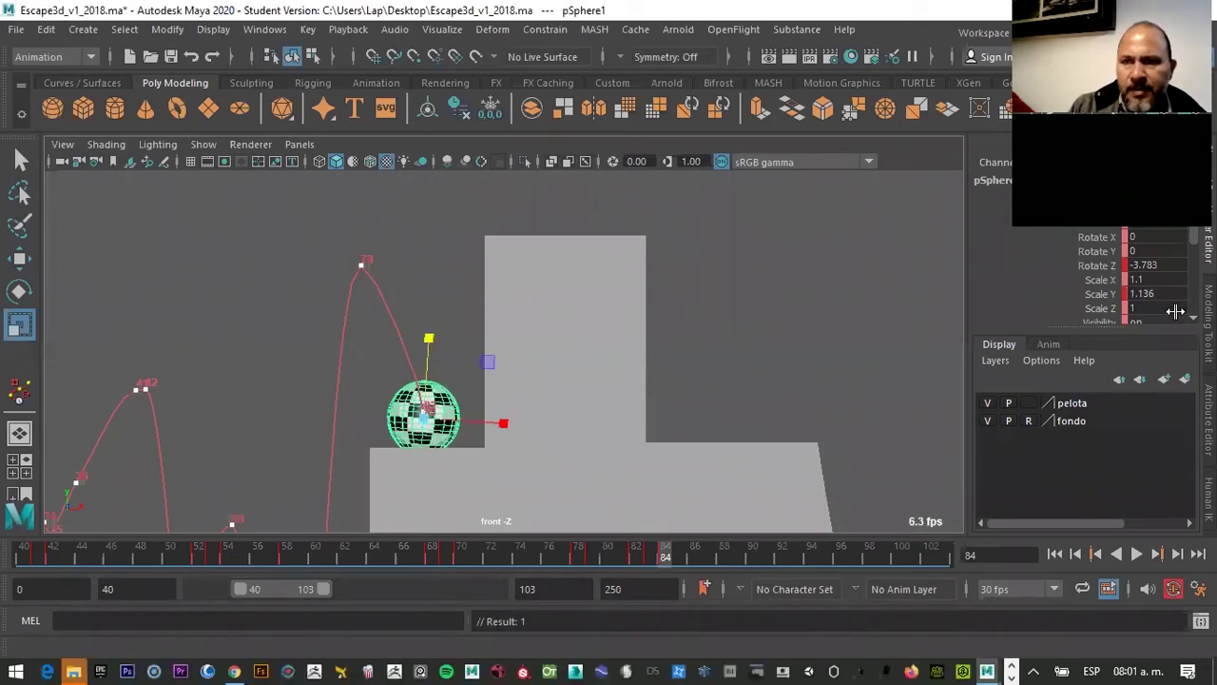
double_click(1148, 295)
type("1.1")
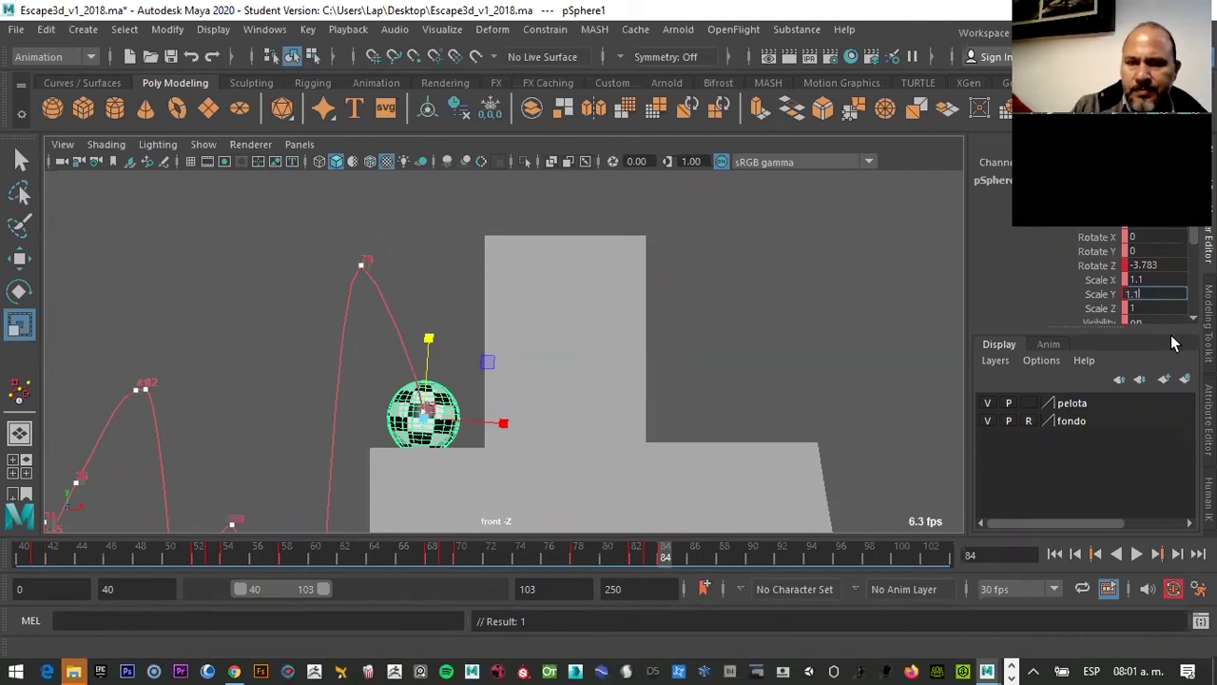
key("Return")
double_click(1152, 279)
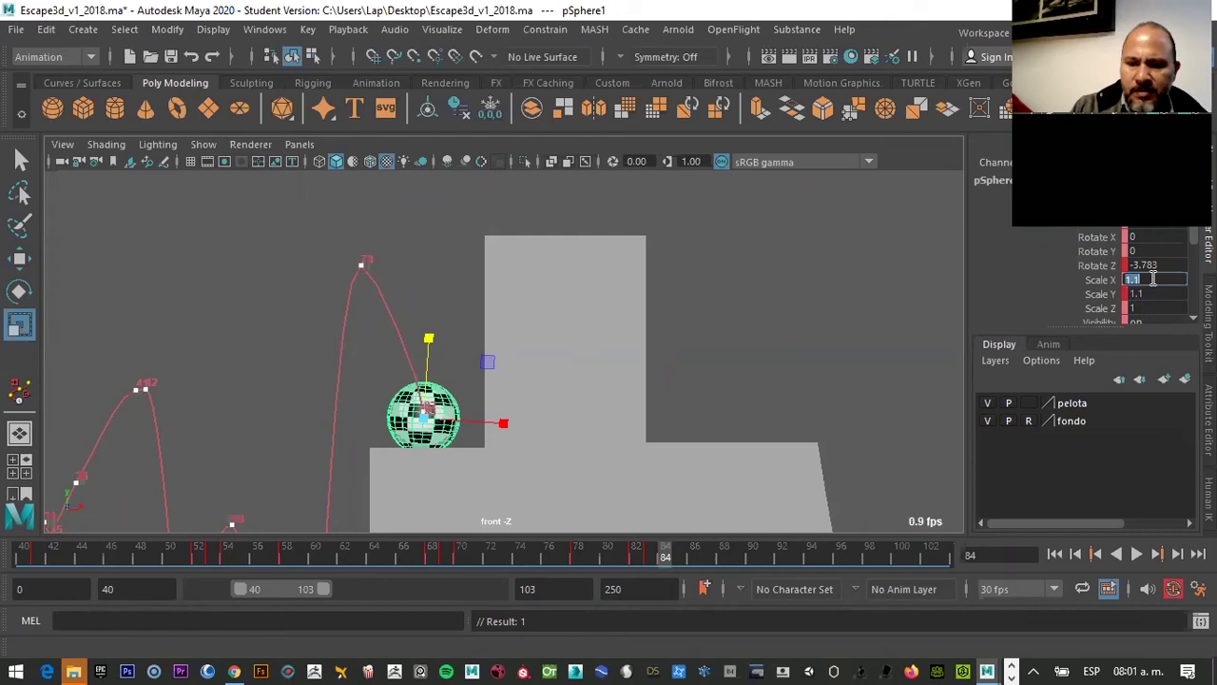
type(".9")
key("Escape")
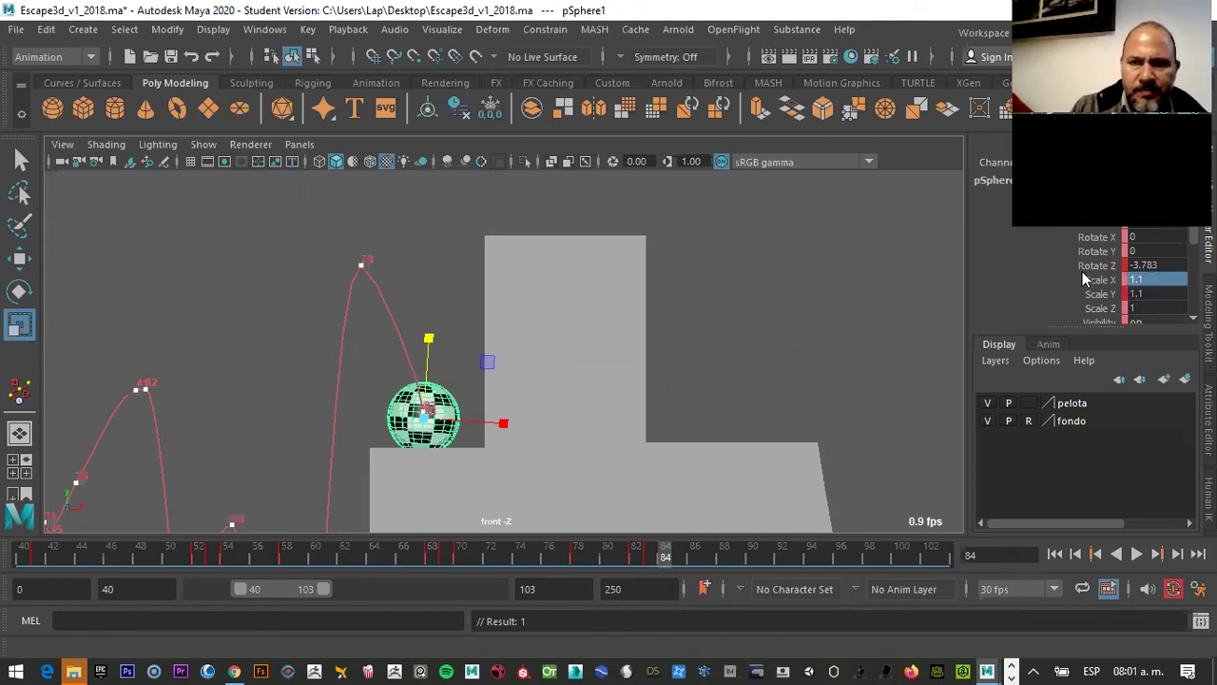
double_click(1150, 278)
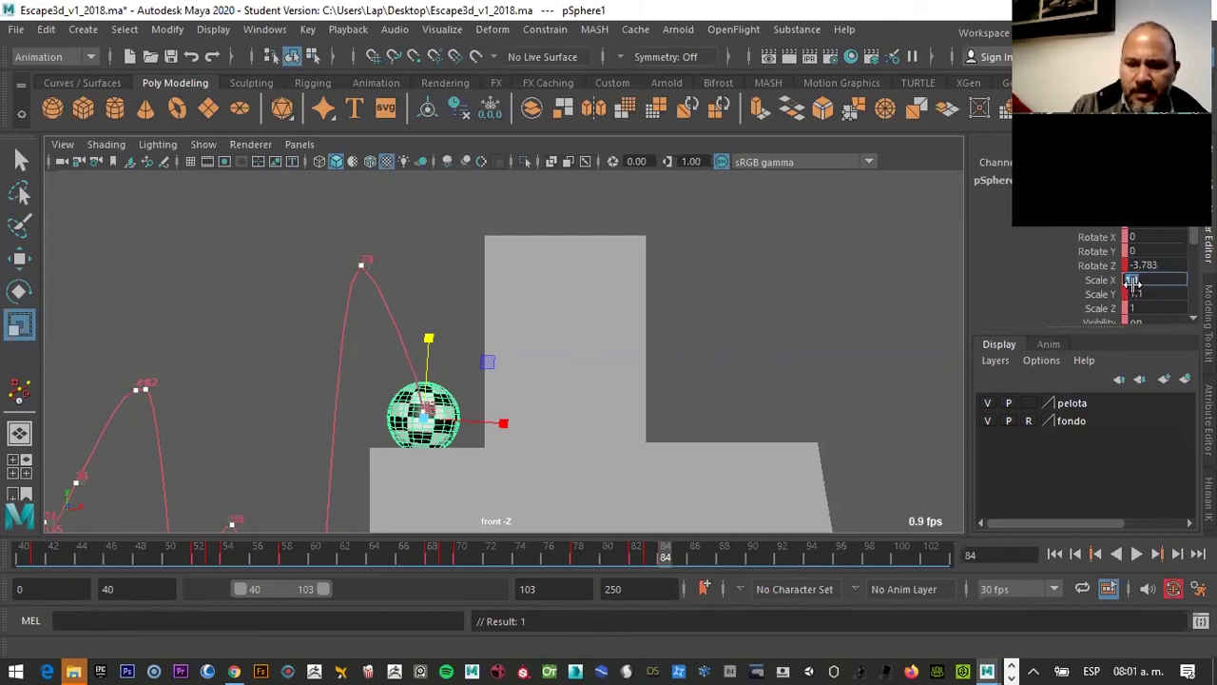
type(".9")
key("Return")
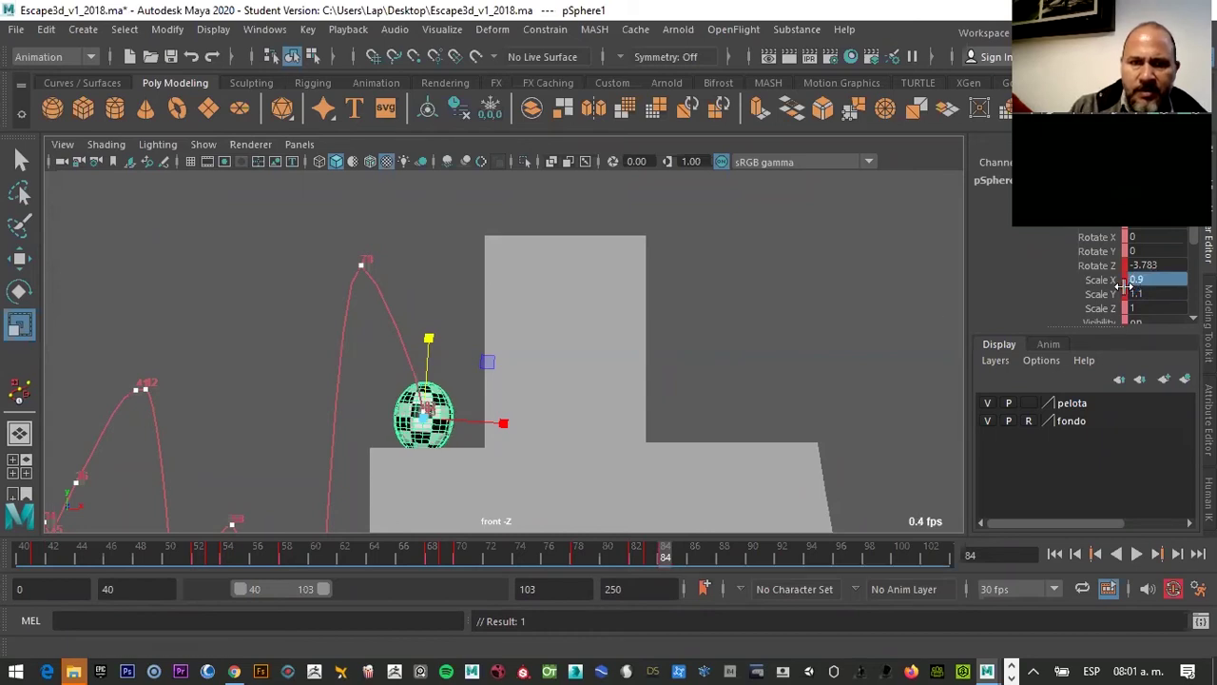
Lift the ball off the lower block, nudge it right, tilt it to Rotate Z -5.126 and key it
key("w")
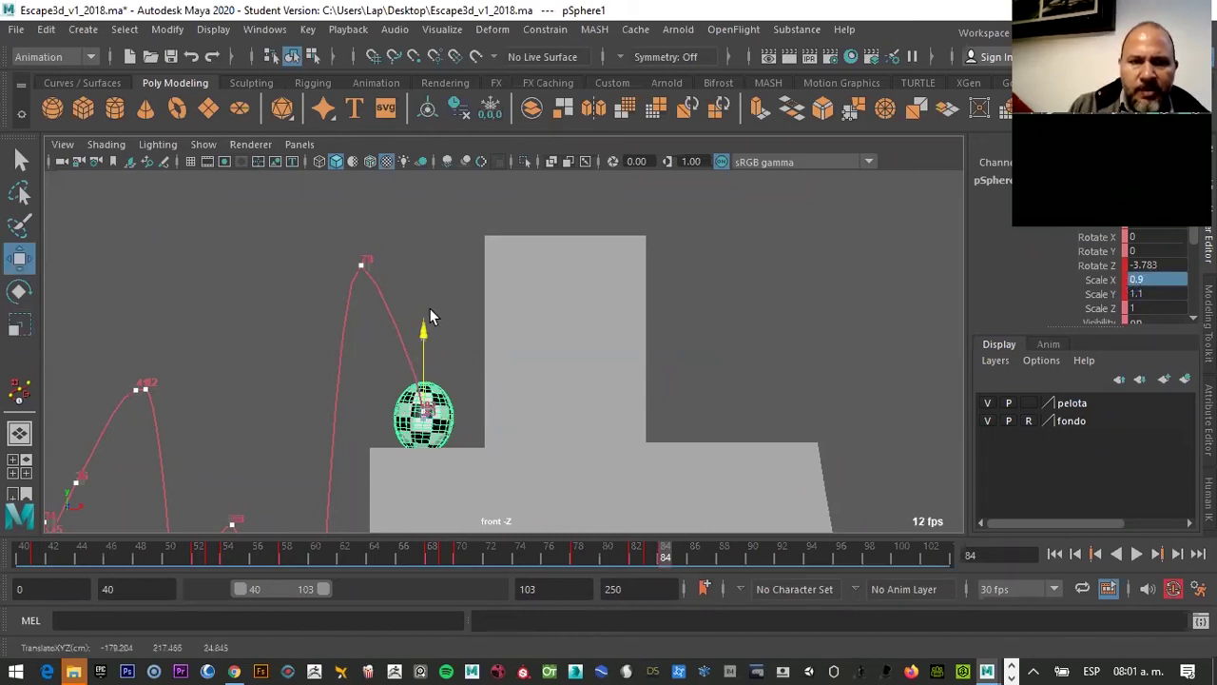
left_click_drag(422, 356, 434, 288)
left_click_drag(468, 347, 473, 349)
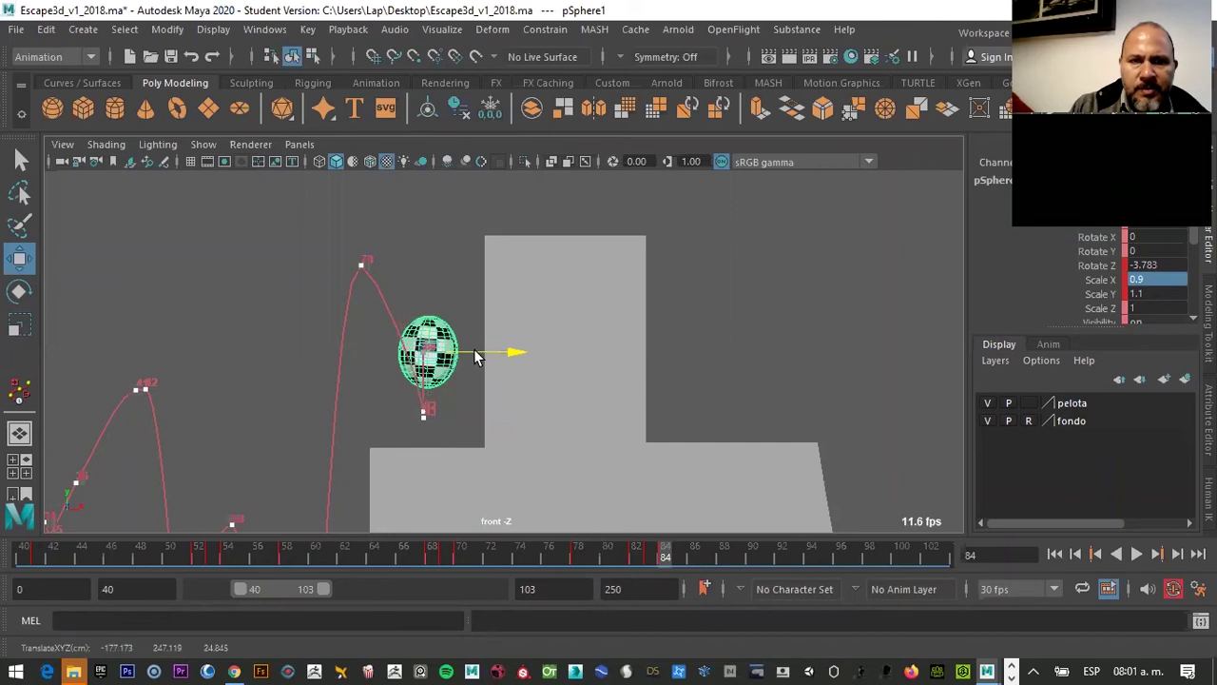
key("e")
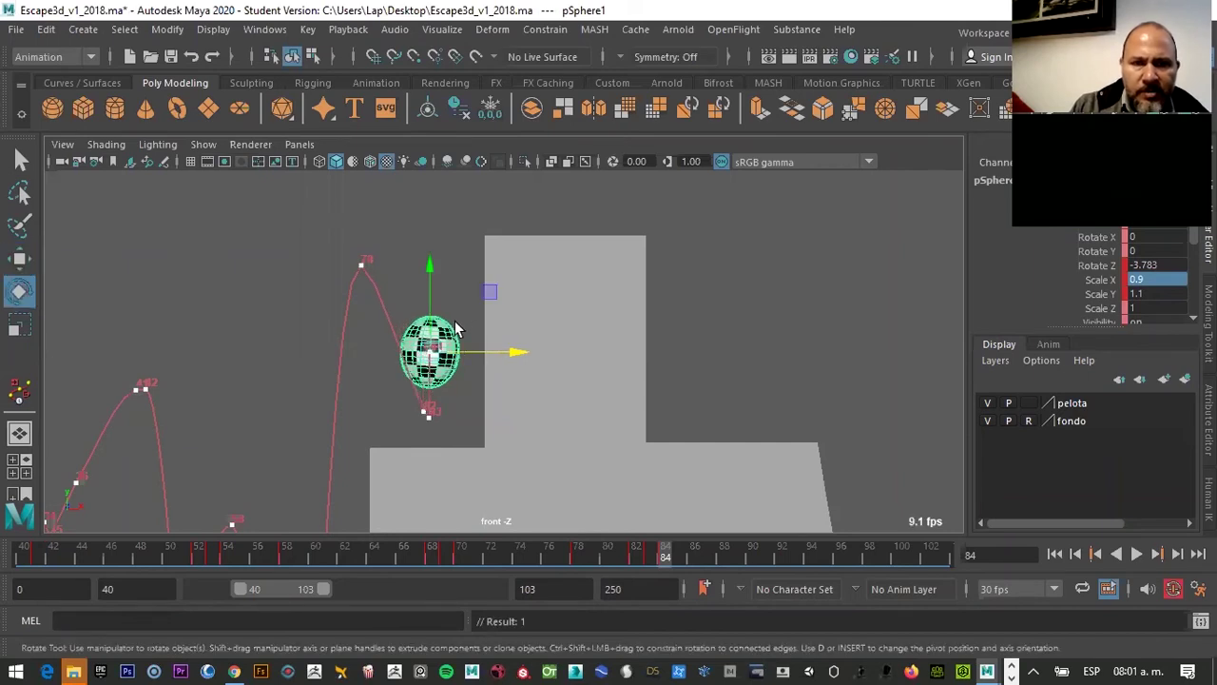
left_click_drag(485, 292, 488, 295)
key("s")
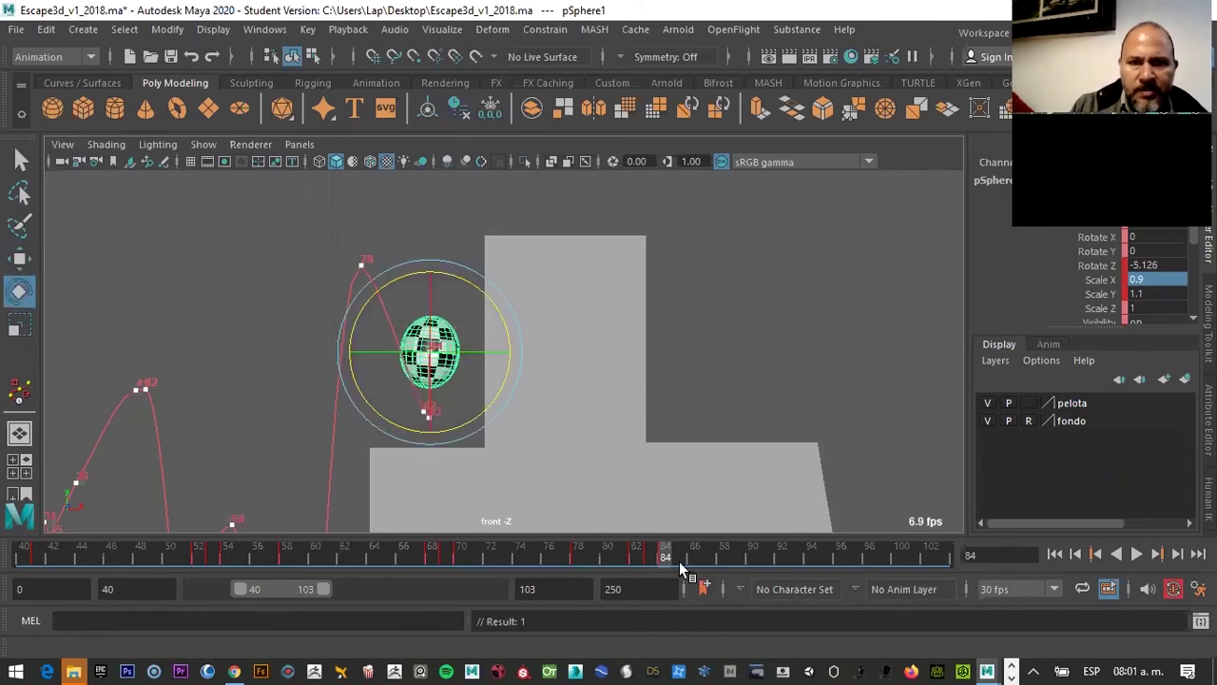
Play back the animation and step between frames 84 and 88 to check the new pose
key("alt+v")
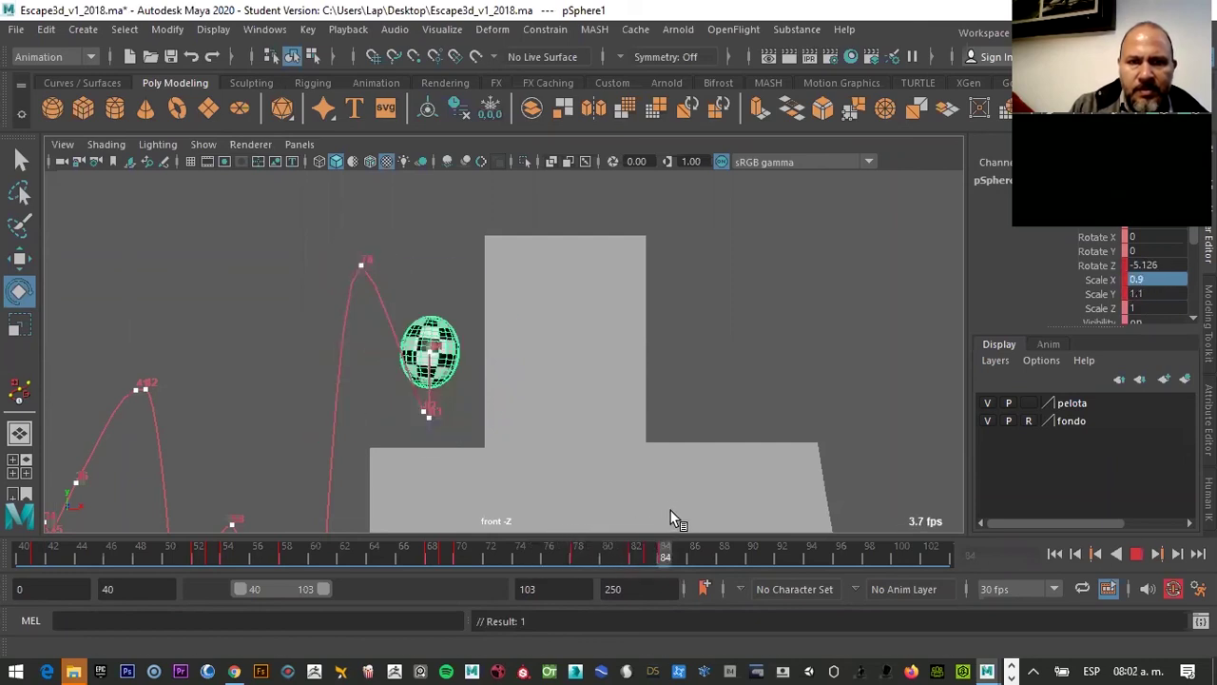
key("alt+v")
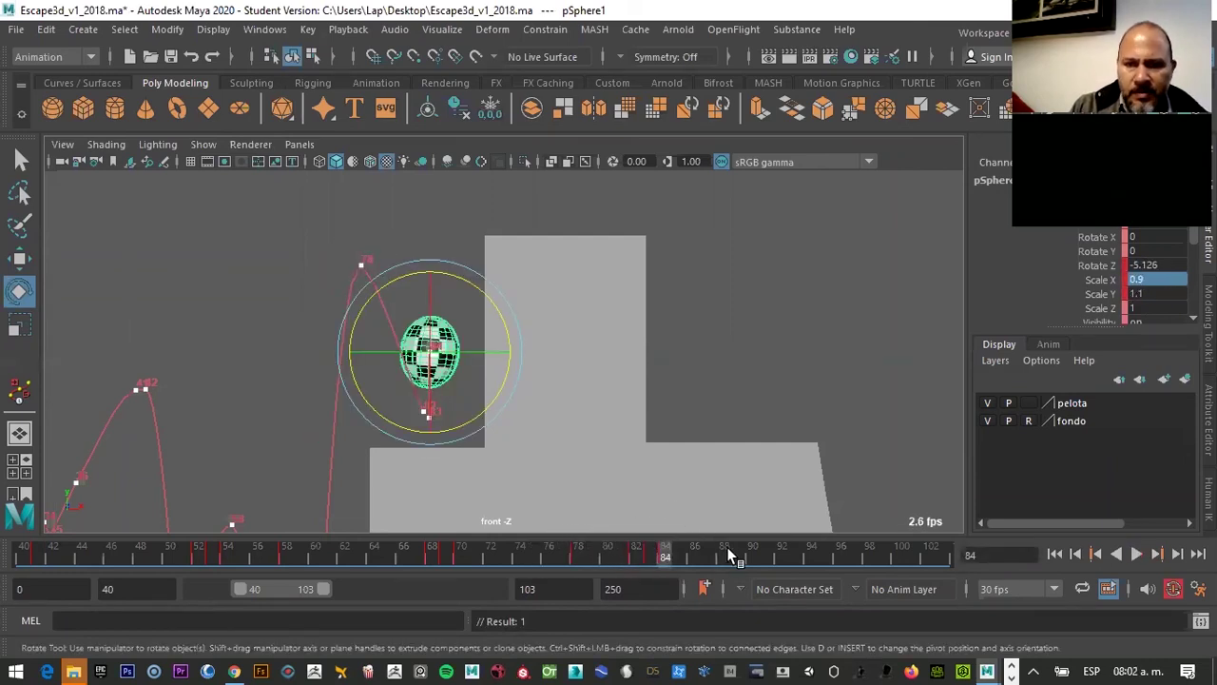
left_click(726, 549)
left_click(664, 556)
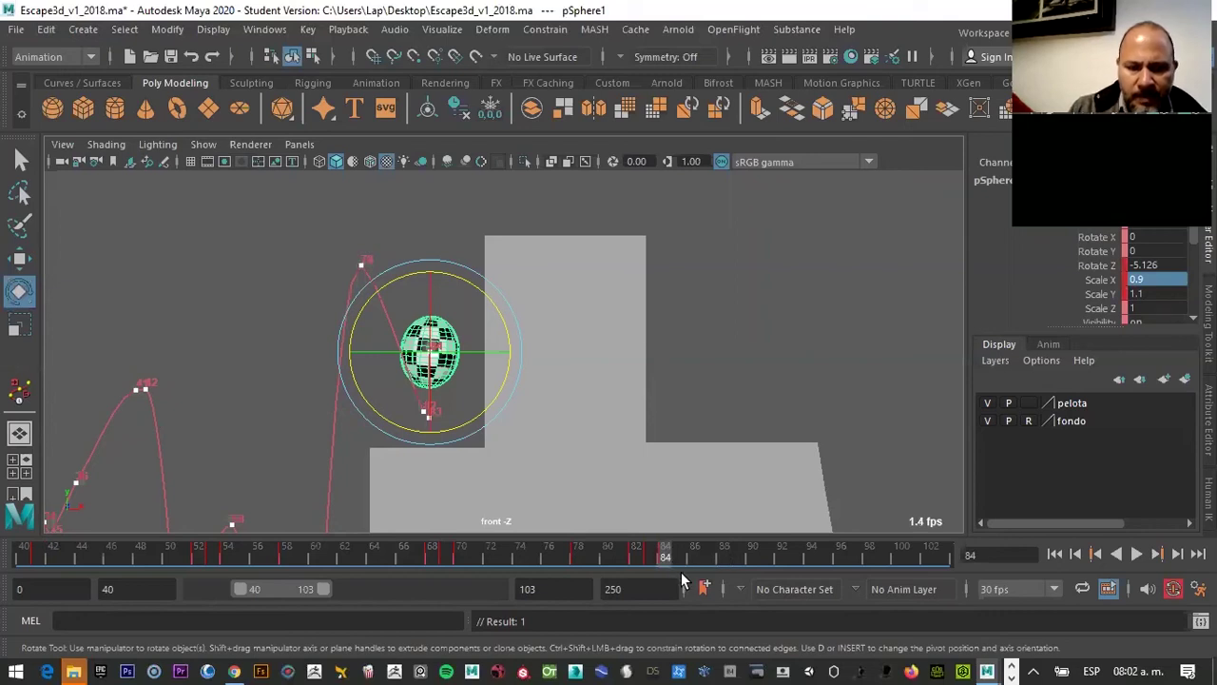
key("alt+period")
key("alt+period")
key("alt+period")
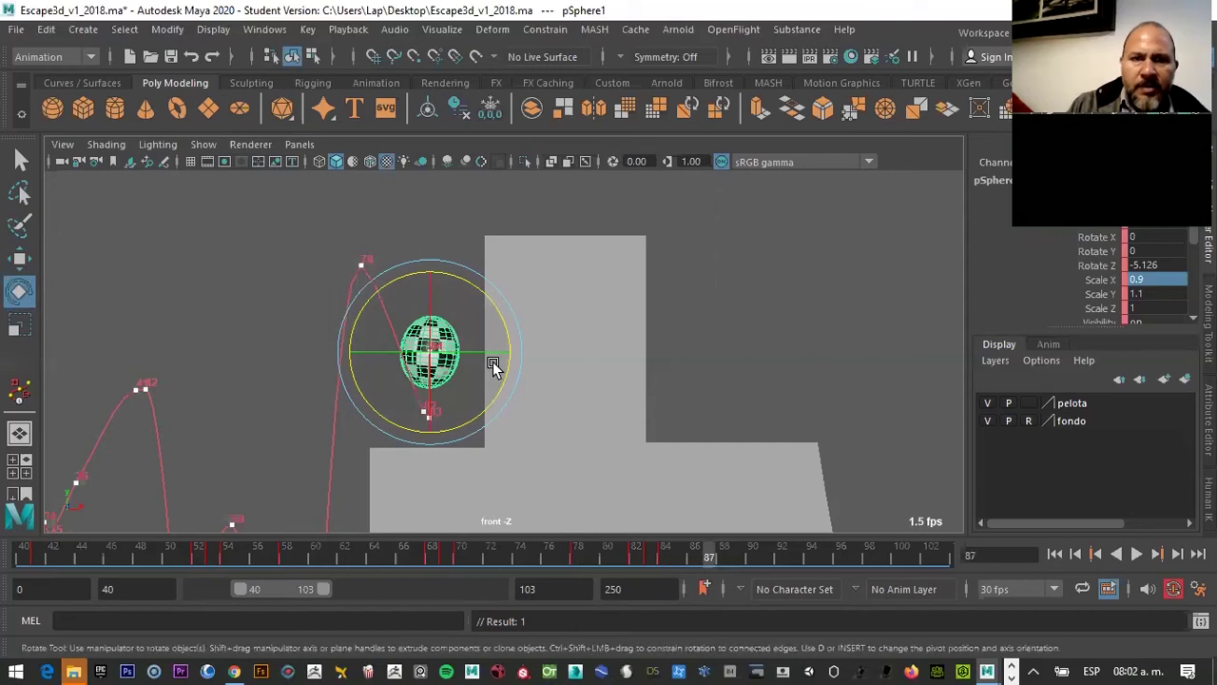
scroll(499, 365, "down", 1)
scroll(499, 364, "down", 1)
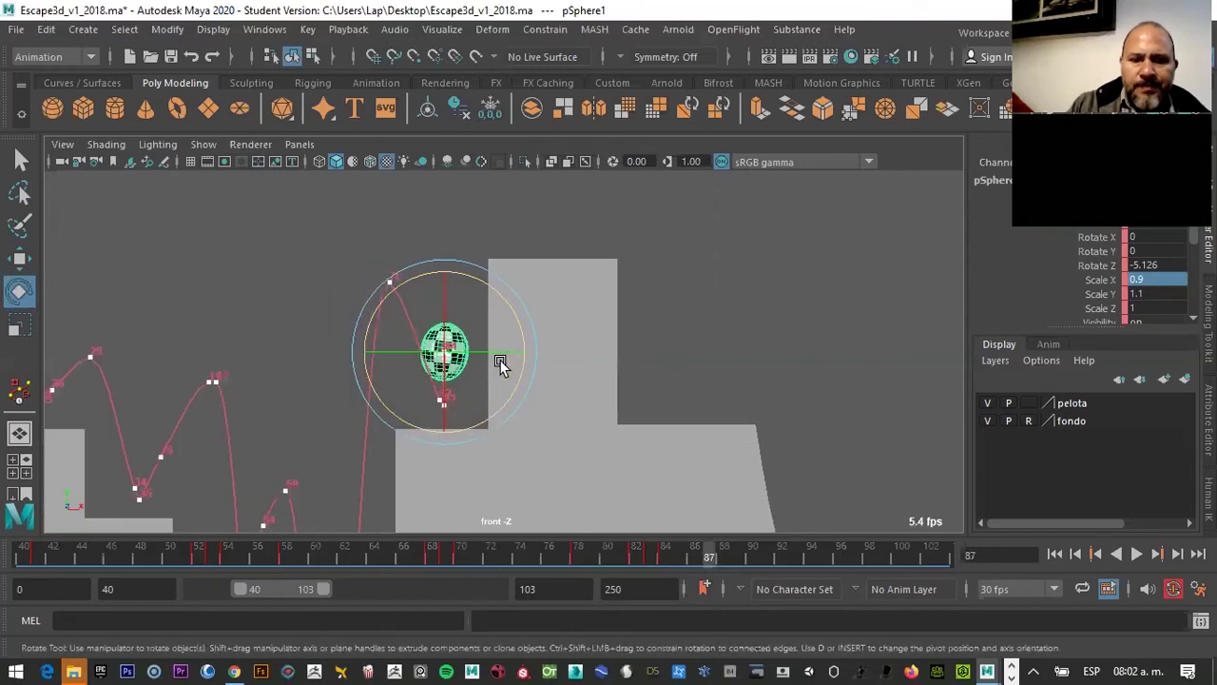
Raise the ball high above the tall block at frame 87 and shift it slightly right
key("w")
mouse_move(445, 275)
left_mouse_down()
mouse_move(447, 171)
mouse_move(475, 181)
left_mouse_up()
scroll(533, 258, "down", 1)
left_click_drag(533, 231, 562, 225)
mouse_move(496, 188)
left_mouse_down()
mouse_move(501, 174)
mouse_move(530, 207)
left_mouse_up()
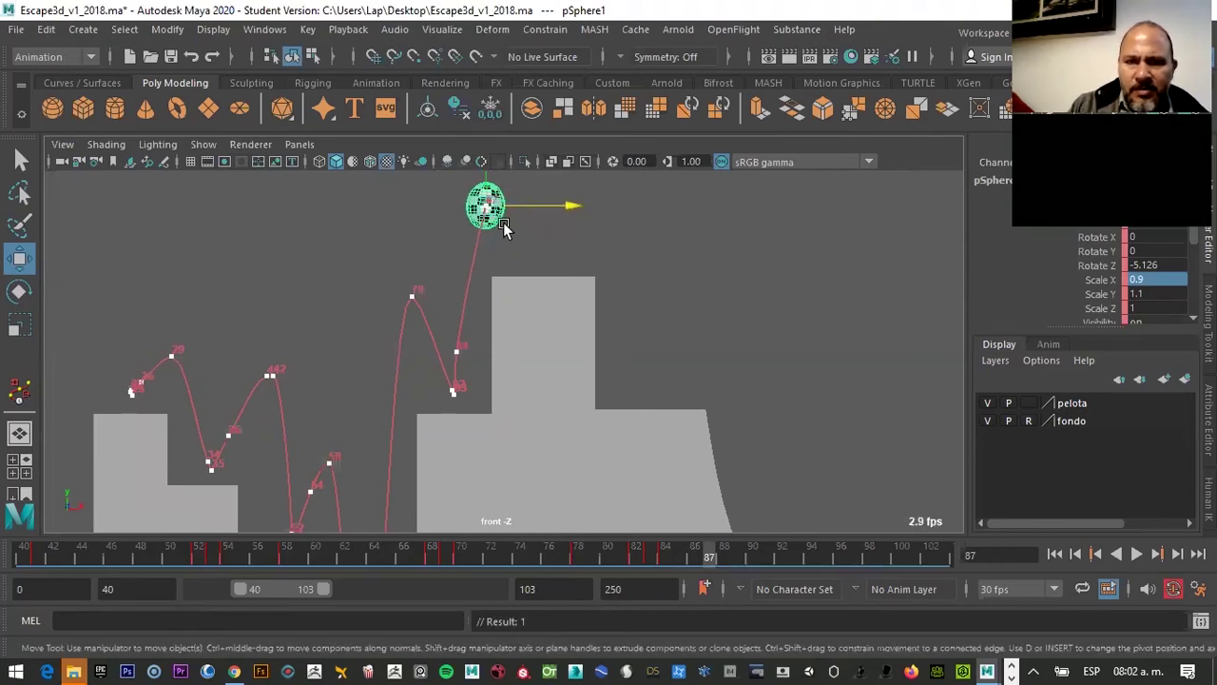
left_click(483, 204)
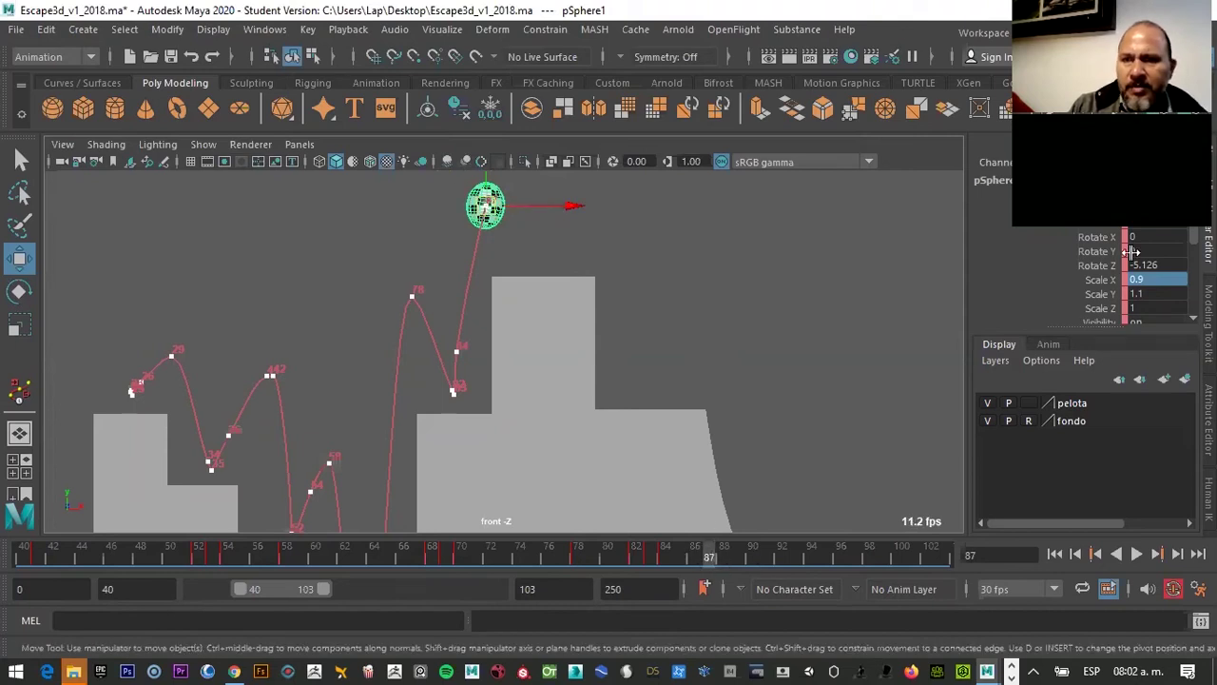
Reset Scale X and Scale Y to 1, then scrub frames 81 to 87 to review
left_click(1154, 281)
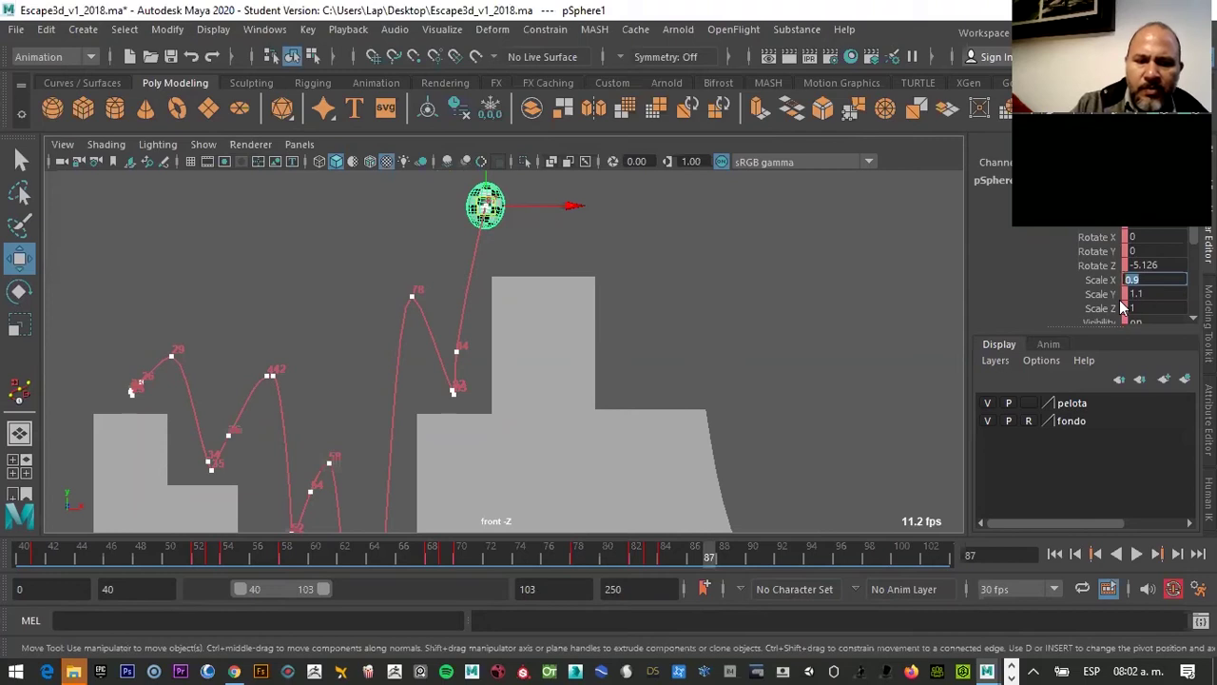
type("1")
key("Tab")
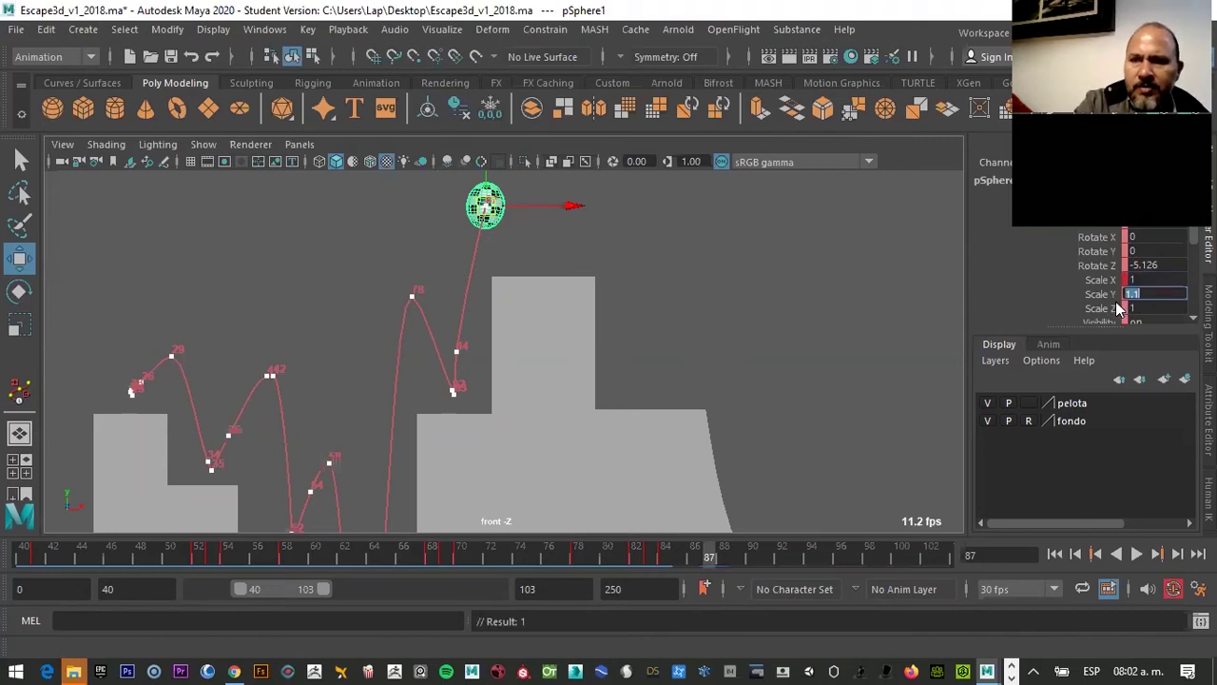
type("1")
key("Return")
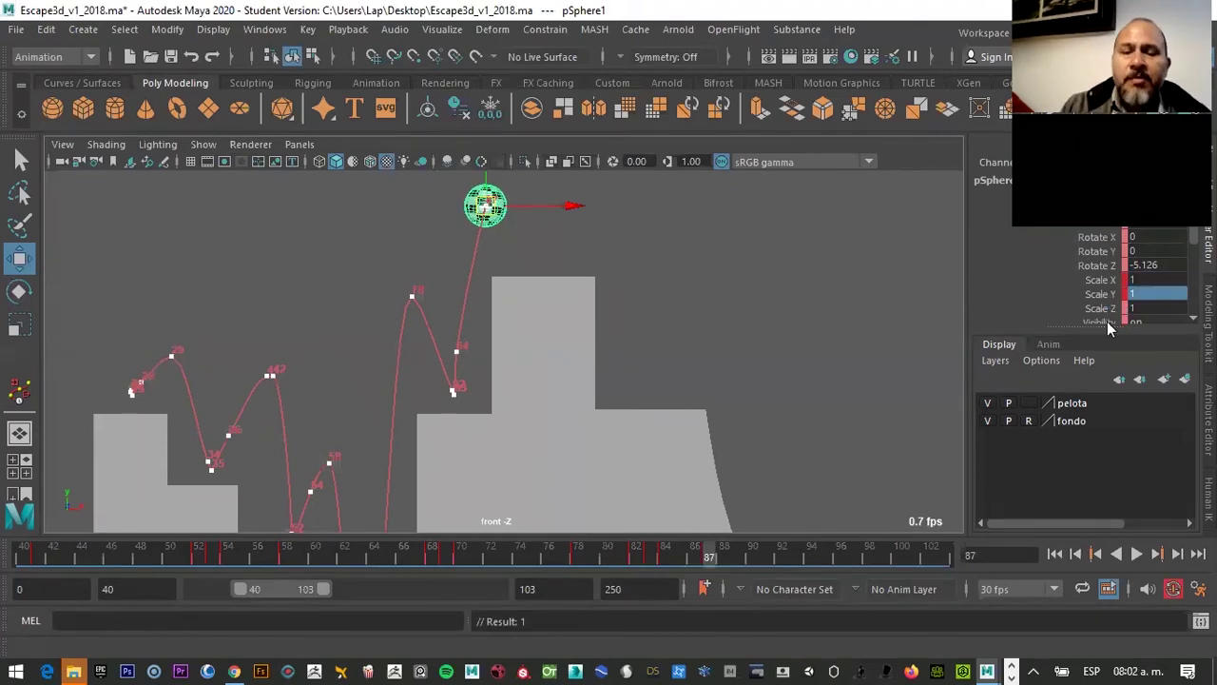
mouse_move(701, 561)
left_mouse_down()
mouse_move(643, 534)
mouse_move(734, 527)
mouse_move(637, 527)
mouse_move(715, 537)
mouse_move(668, 529)
mouse_move(722, 525)
mouse_move(709, 525)
left_mouse_up()
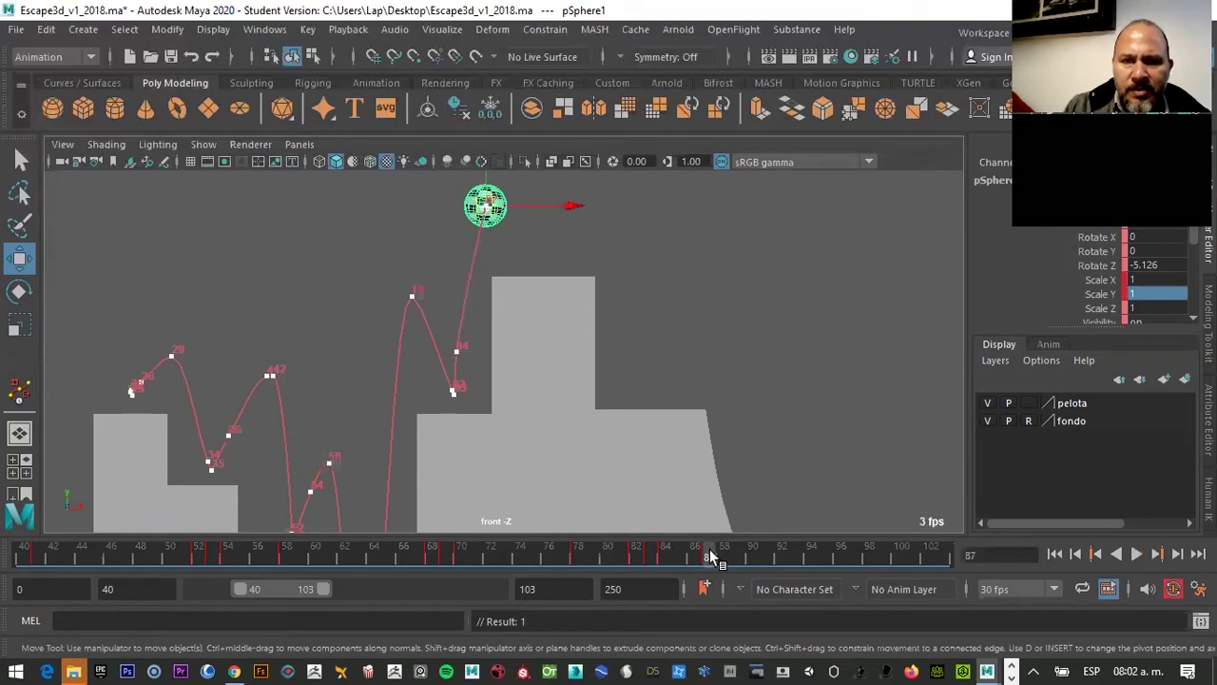
At frame 88, spin the ball forward to Rotate Z 8.896 and key it
left_click(719, 556)
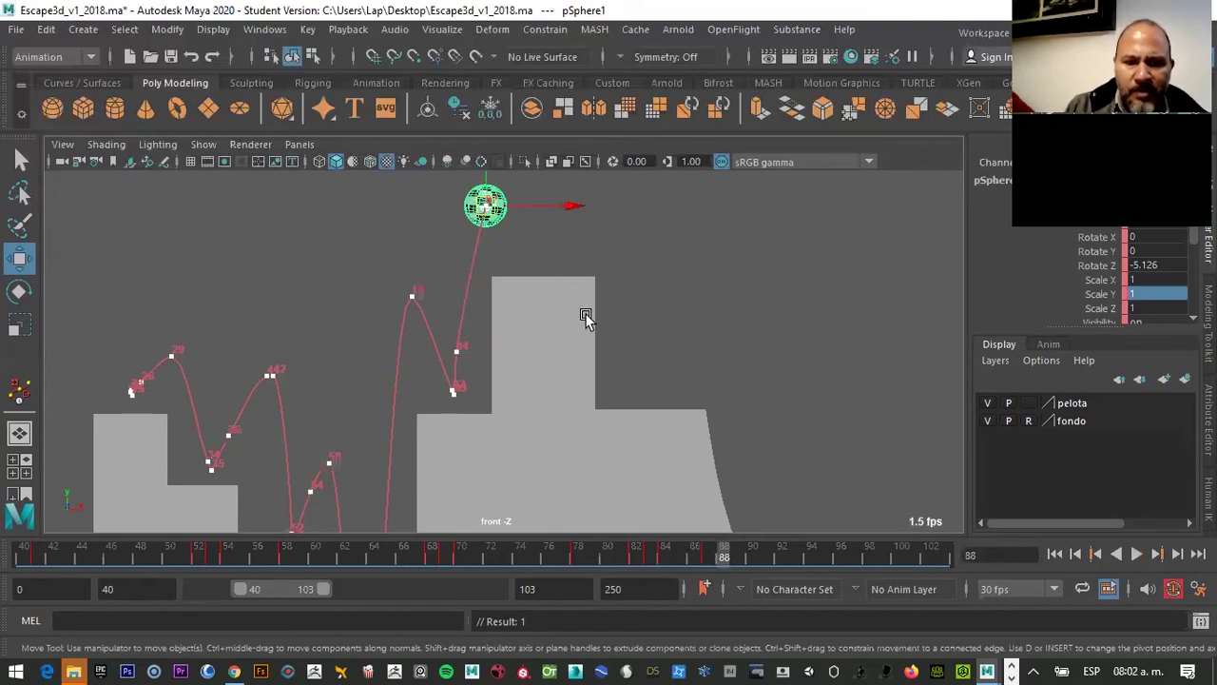
key("e")
left_click_drag(565, 244, 587, 234)
key("s")
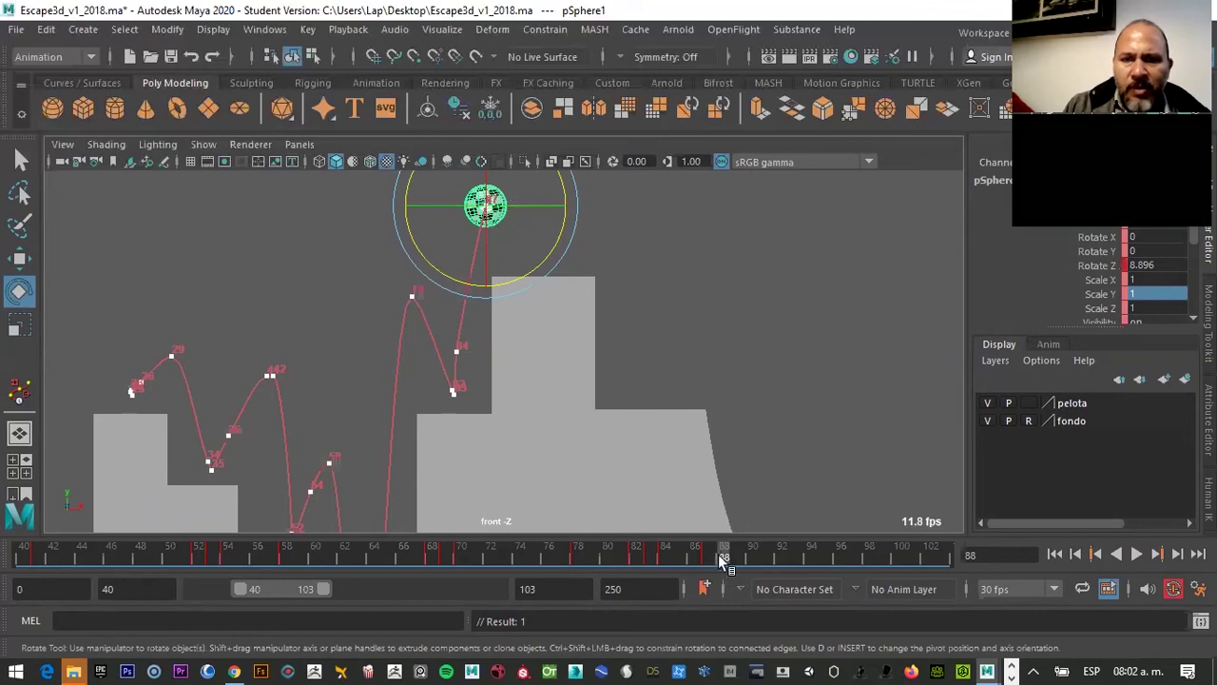
Reselect the ball, play back the arc and move to frame 91
left_click(775, 430)
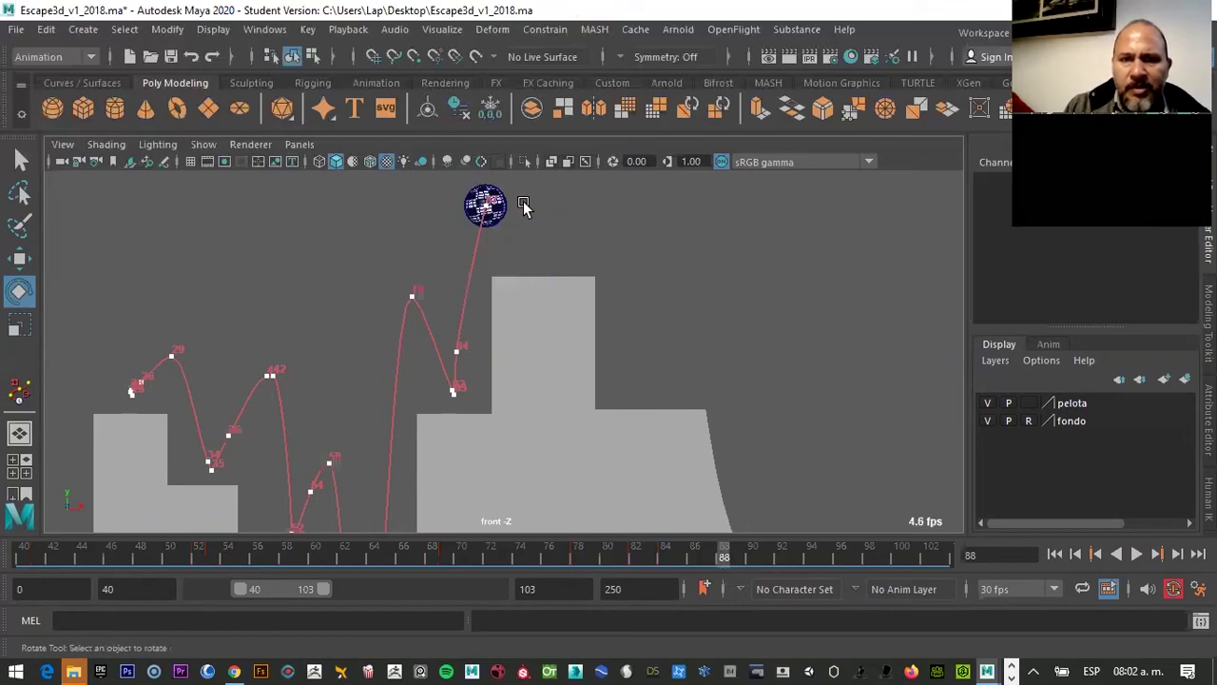
left_click(503, 201)
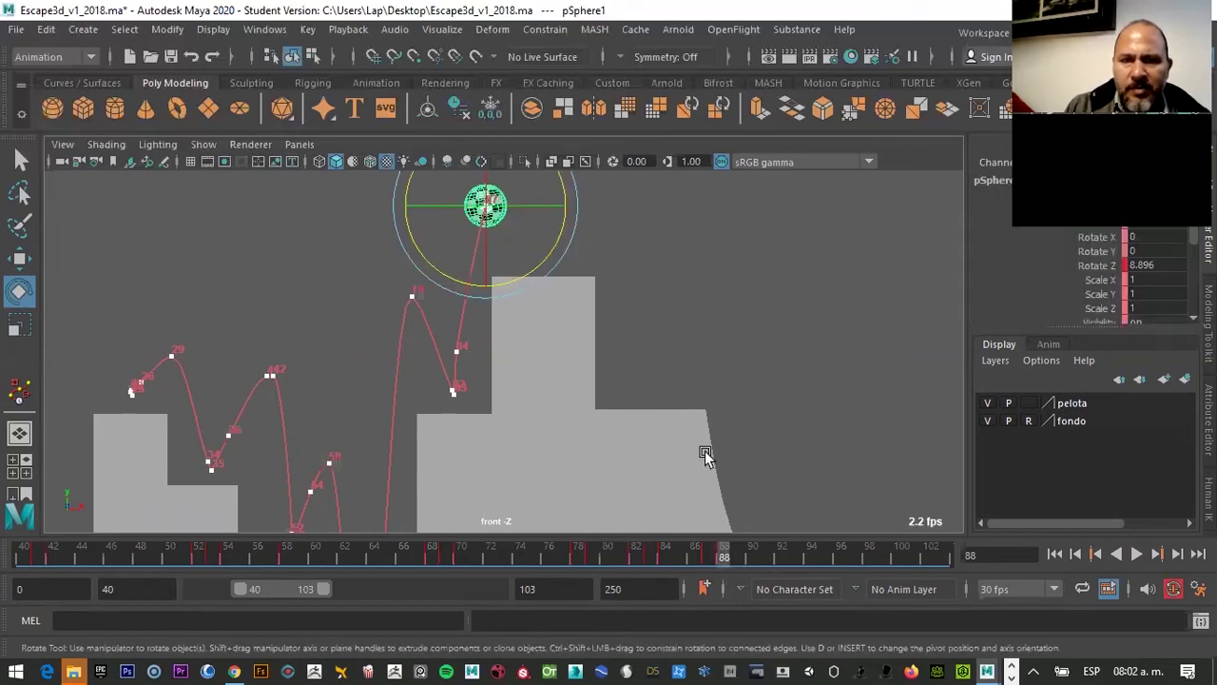
key("alt+v")
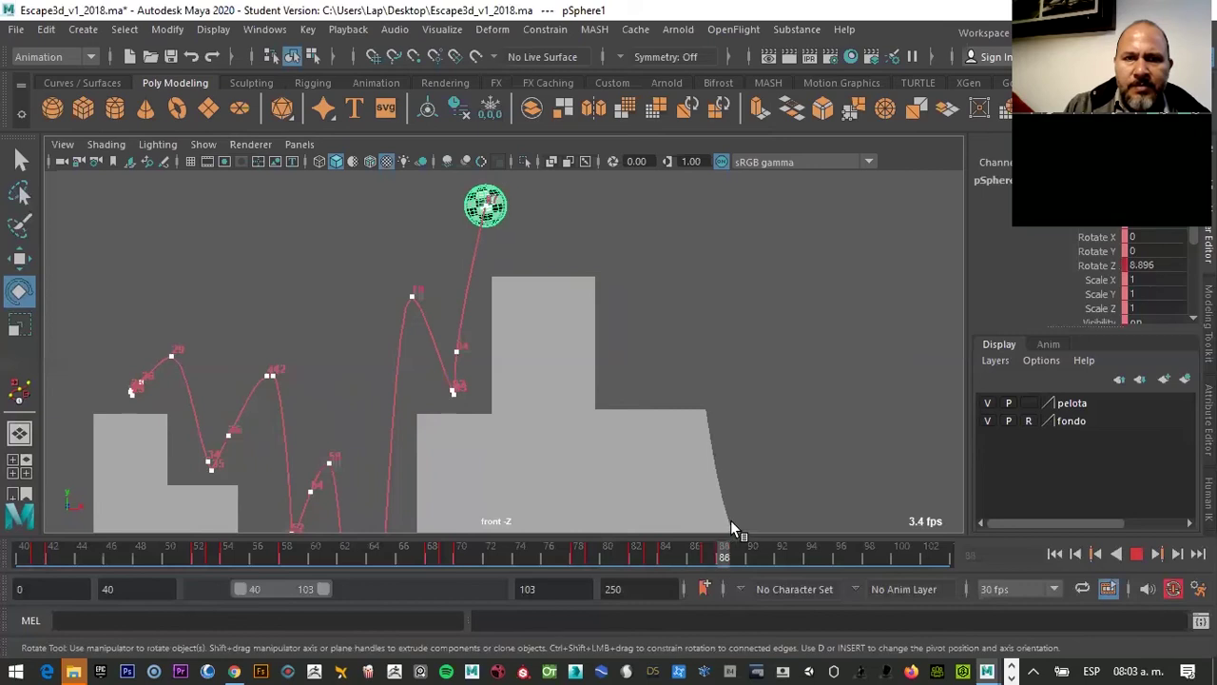
left_click(744, 555)
left_click_drag(768, 554, 774, 555)
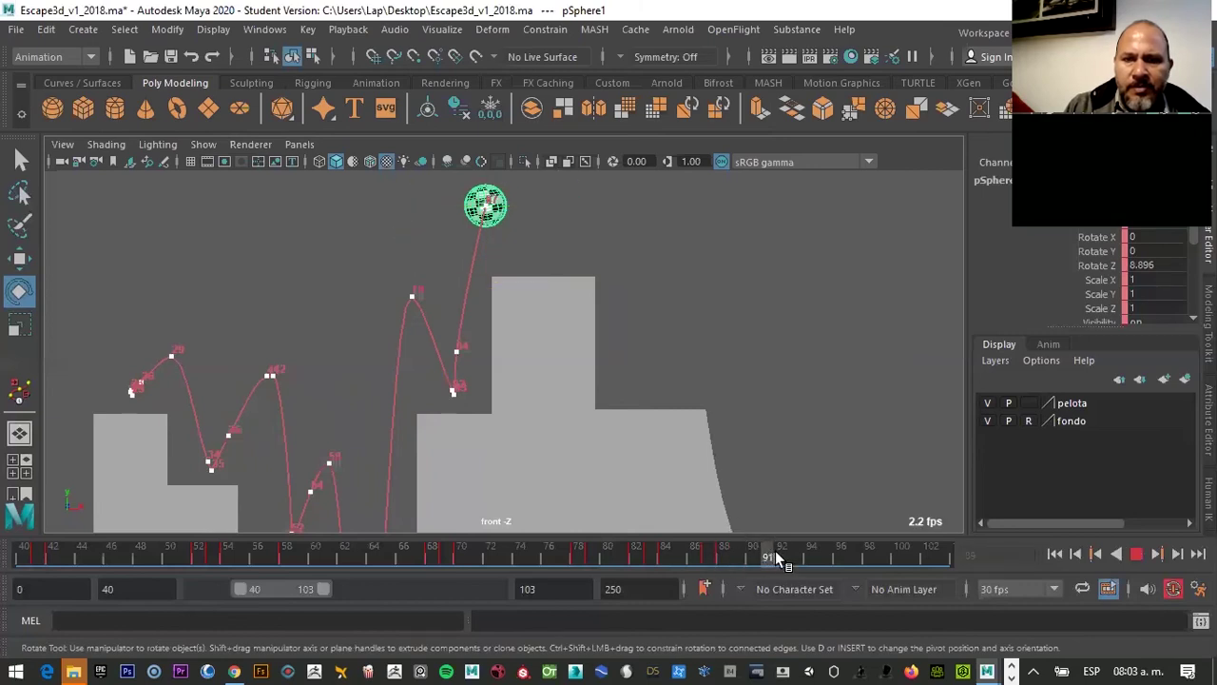
Drag the ball down and right onto the tall block's top at frame 91, then scrub frames 83–86
key("w")
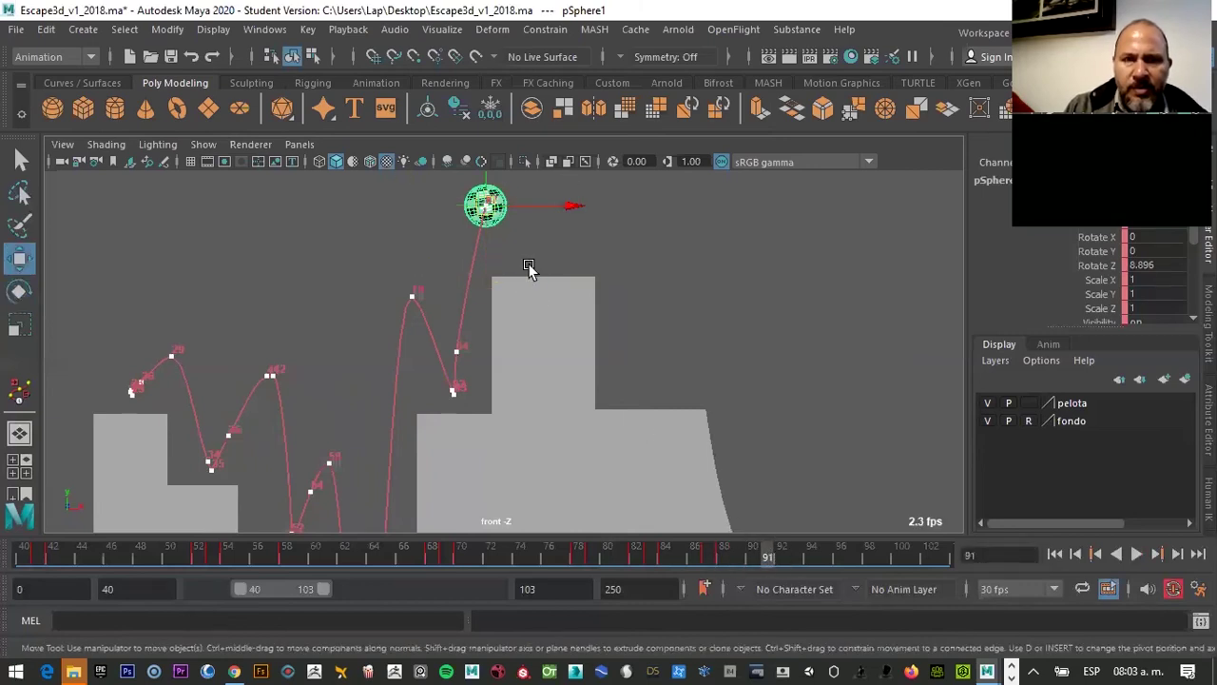
mouse_move(495, 200)
left_mouse_down()
mouse_move(492, 249)
mouse_move(575, 261)
left_mouse_up()
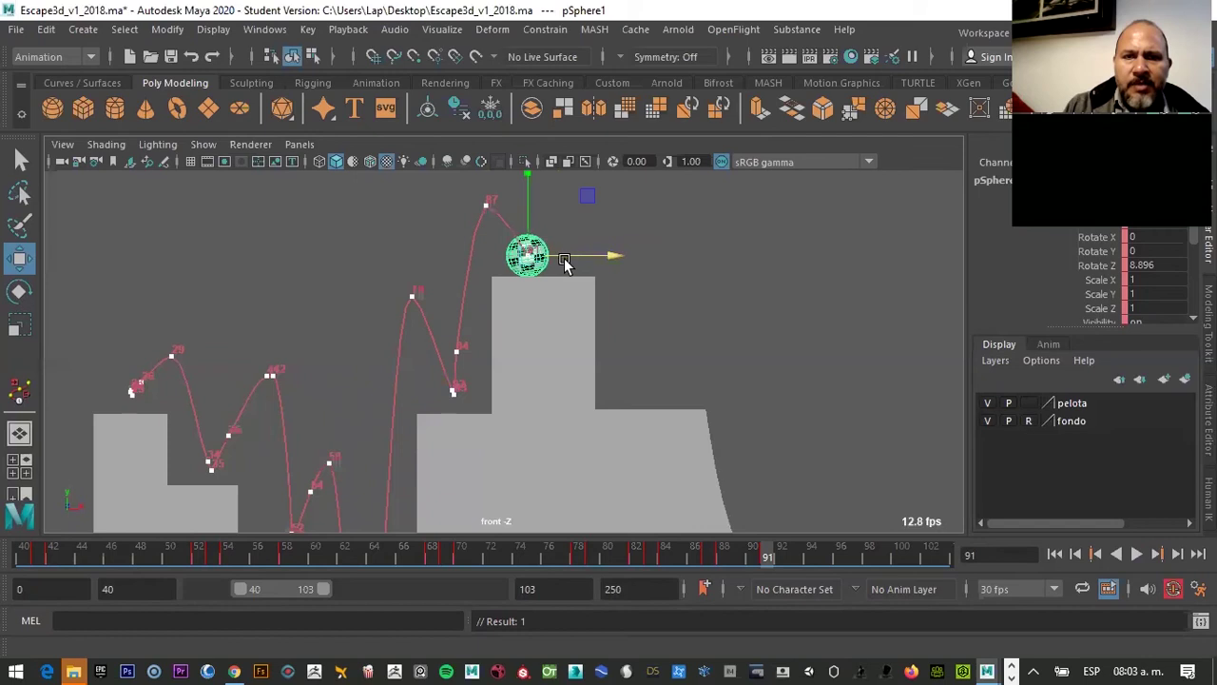
mouse_move(769, 556)
left_mouse_down()
mouse_move(725, 504)
mouse_move(646, 482)
mouse_move(769, 557)
left_mouse_up()
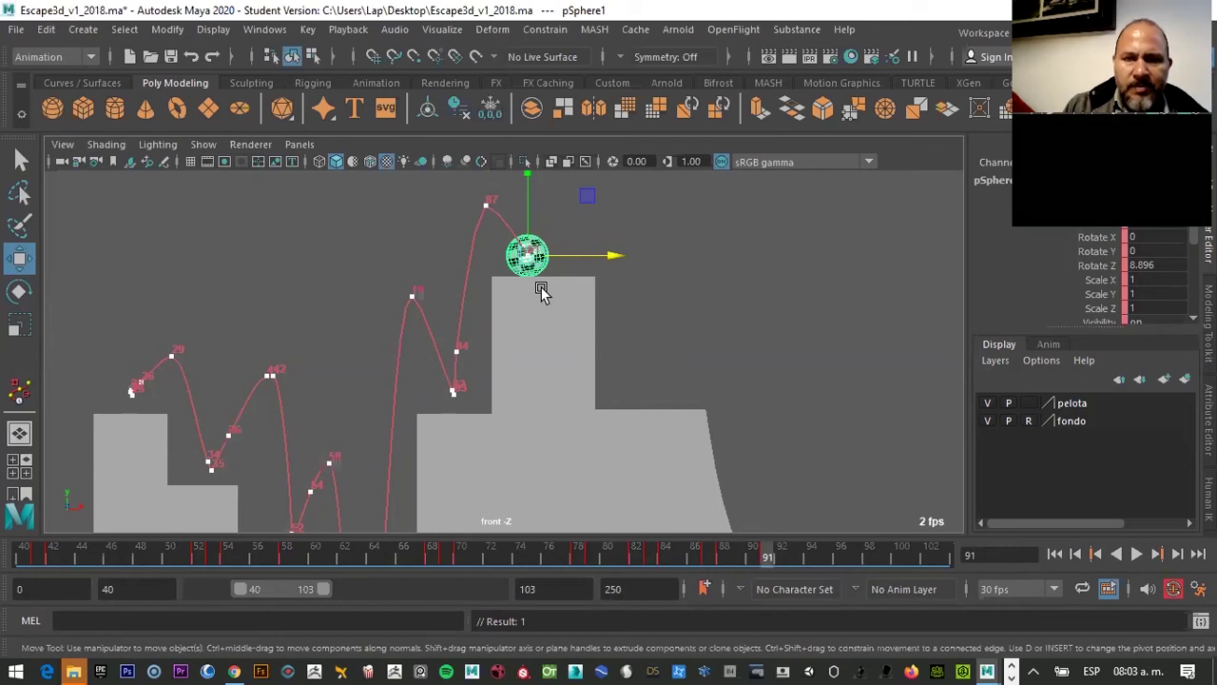
Roll the landing ball at frame 91 to Rotate Z 10.542
key("e")
left_click_drag(602, 216, 621, 231)
scroll(544, 269, "up", 3)
scroll(543, 269, "up", 2)
scroll(628, 298, "down", 1)
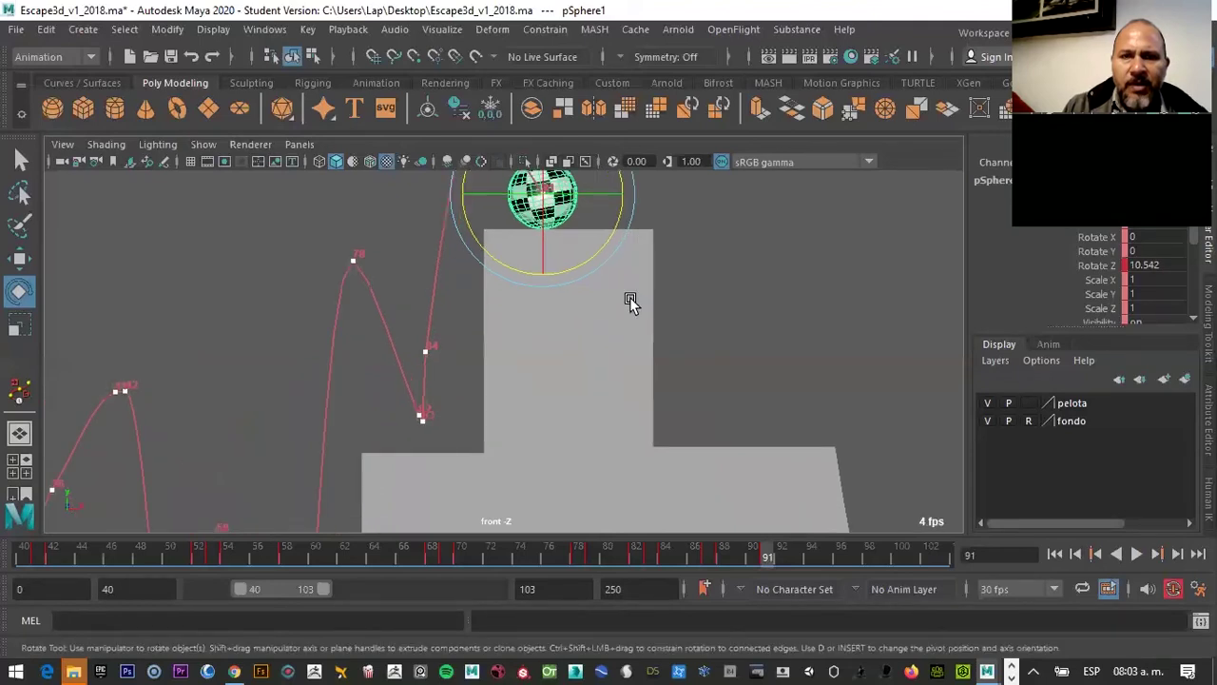
scroll(630, 300, "down", 1)
scroll(633, 301, "down", 1)
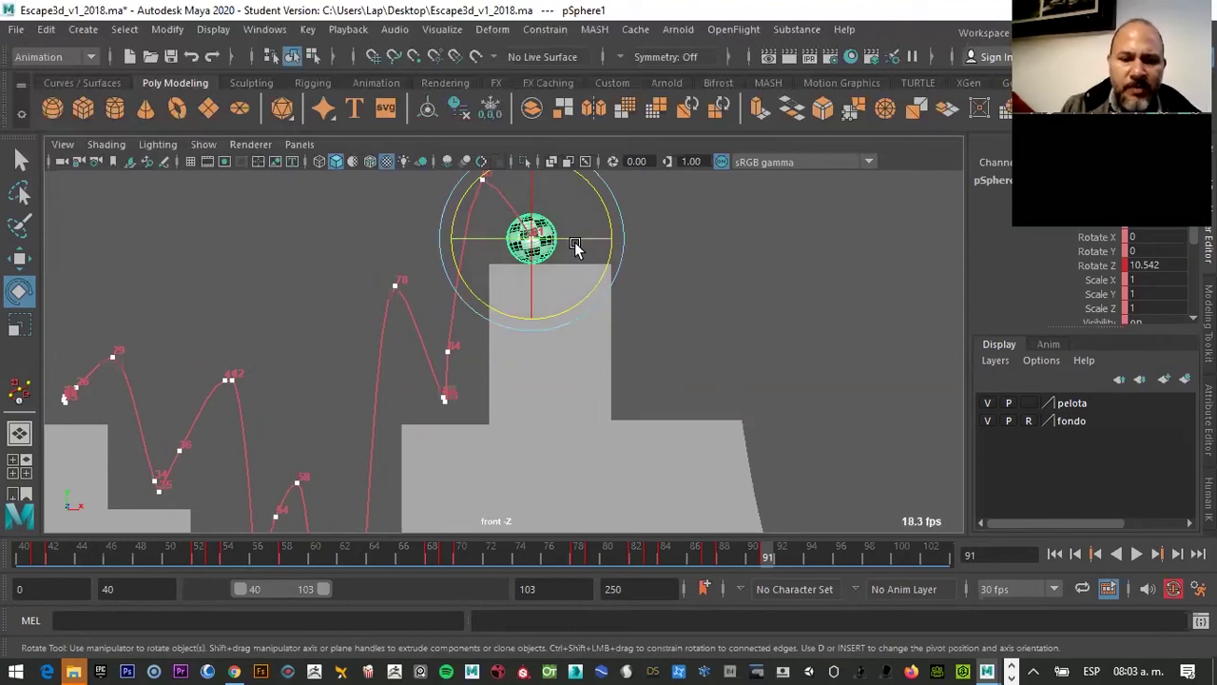
Compare frames 88 and 91, then play back the landing
key("r")
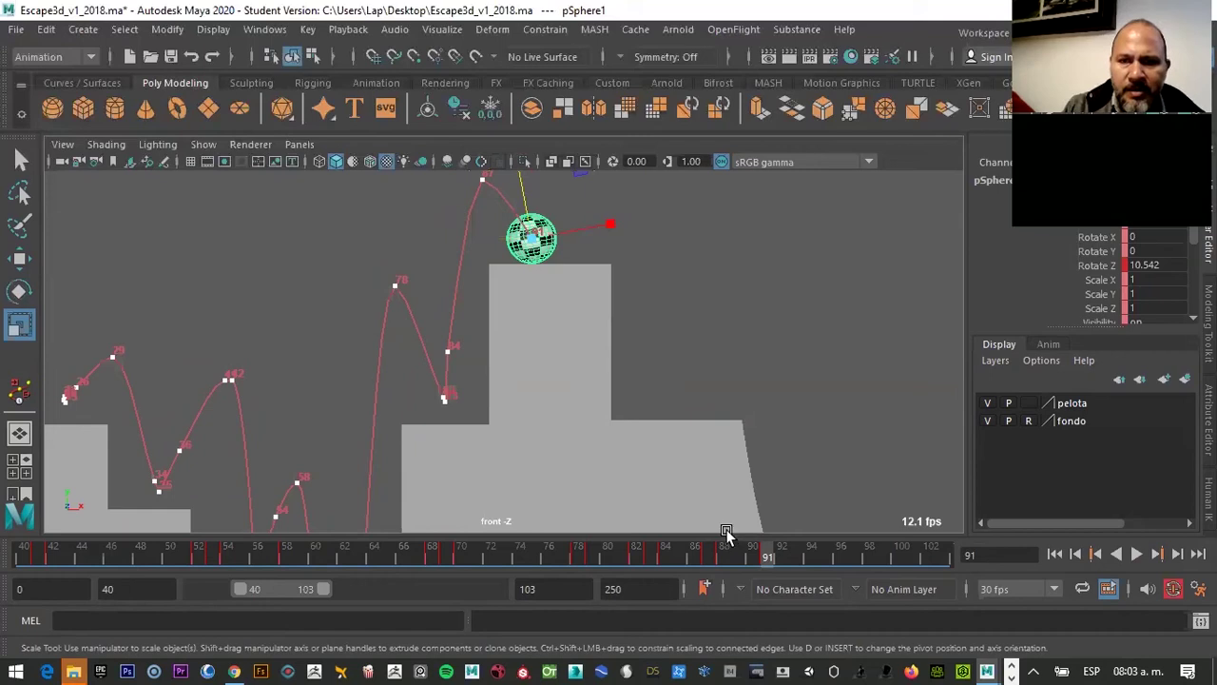
left_click(724, 556)
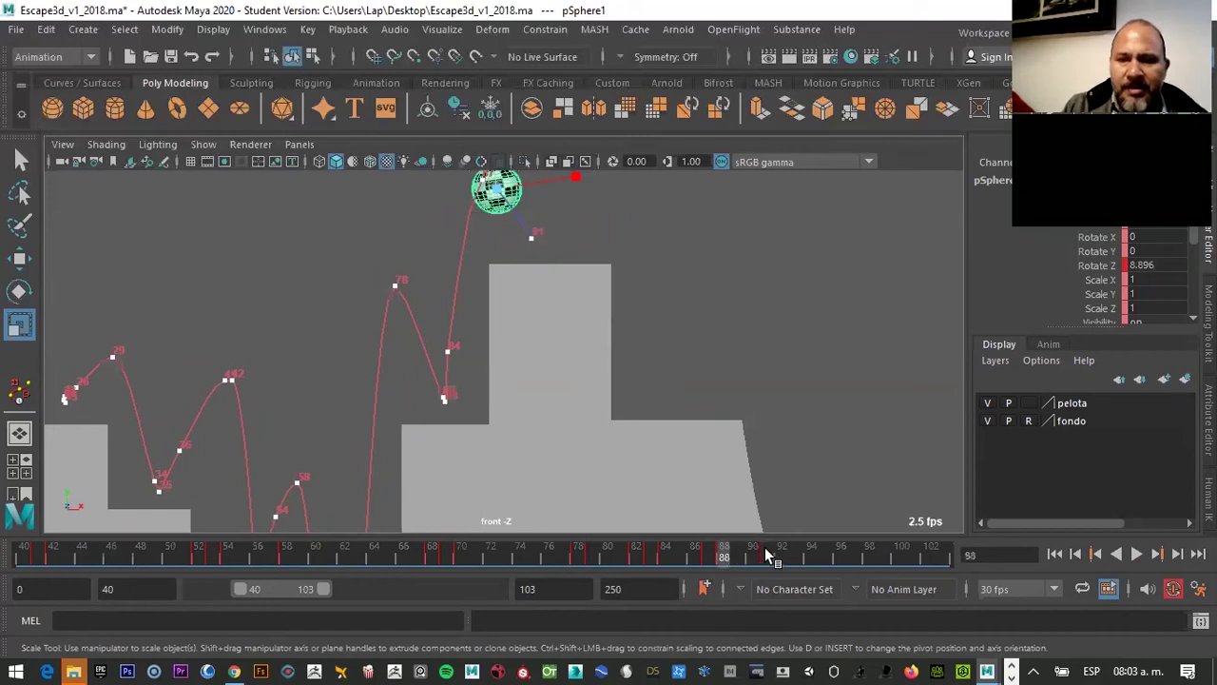
left_click(766, 552)
key("alt+v")
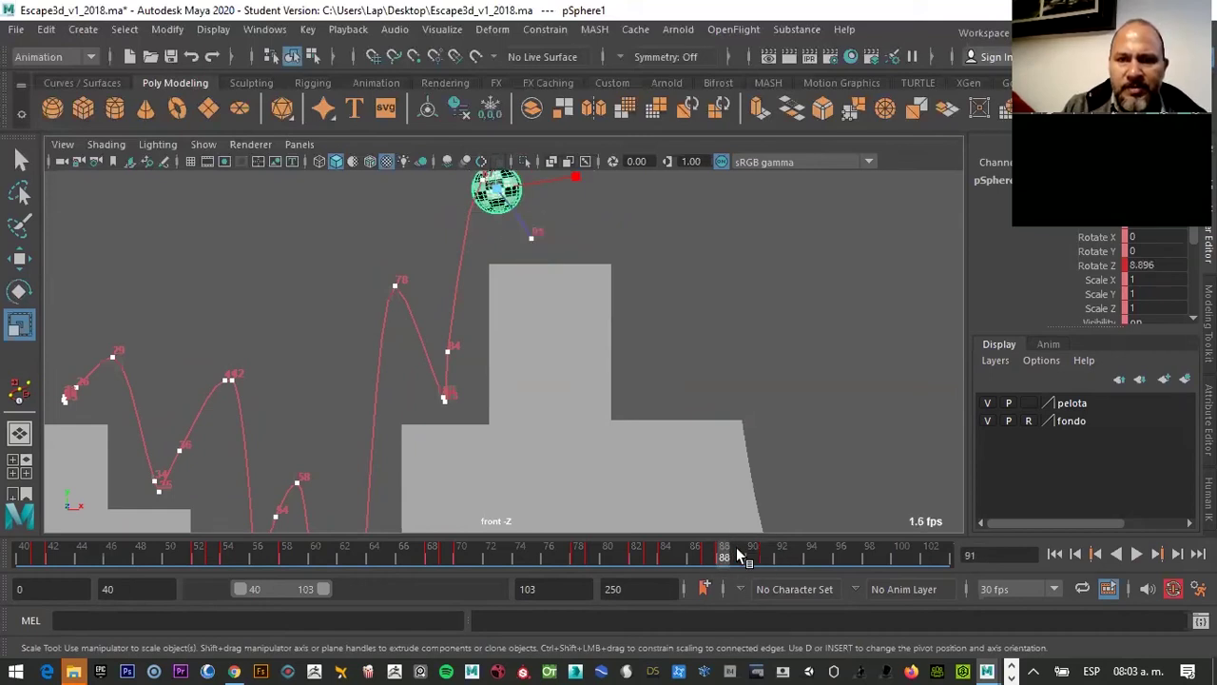
Stop playback, select the frame-87 motion-trail key and nudge it left along X
mouse_move(758, 551)
left_mouse_down()
mouse_move(785, 550)
mouse_move(764, 556)
left_mouse_up()
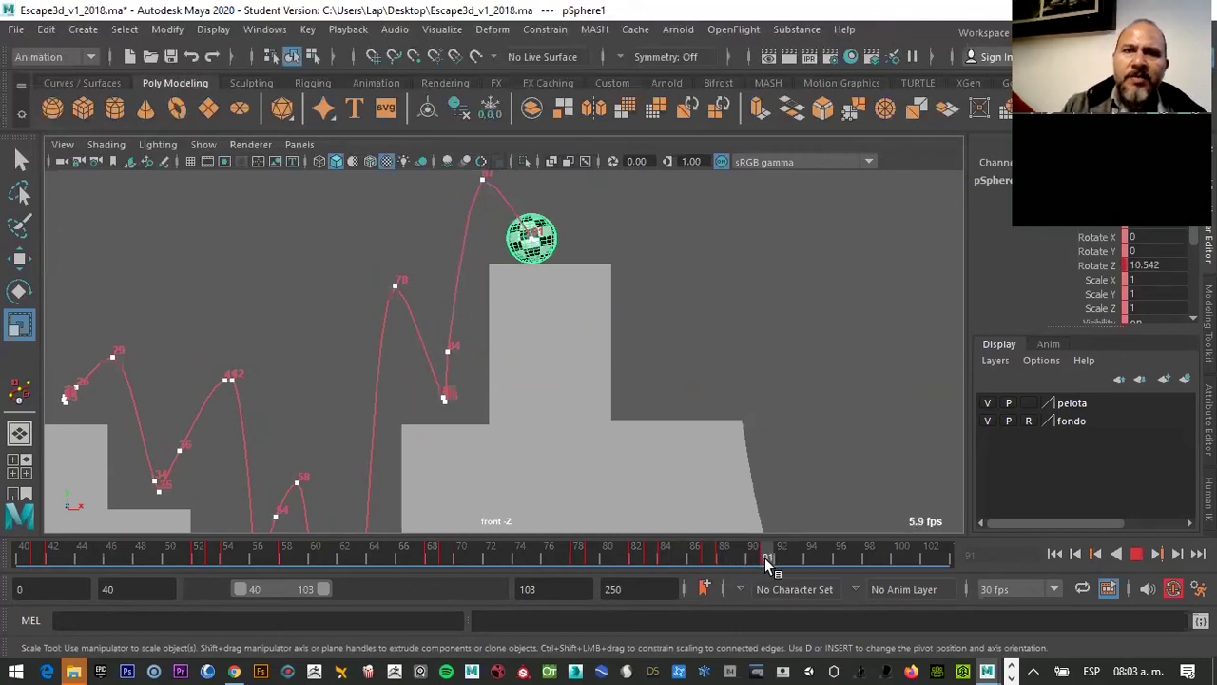
key("alt+v")
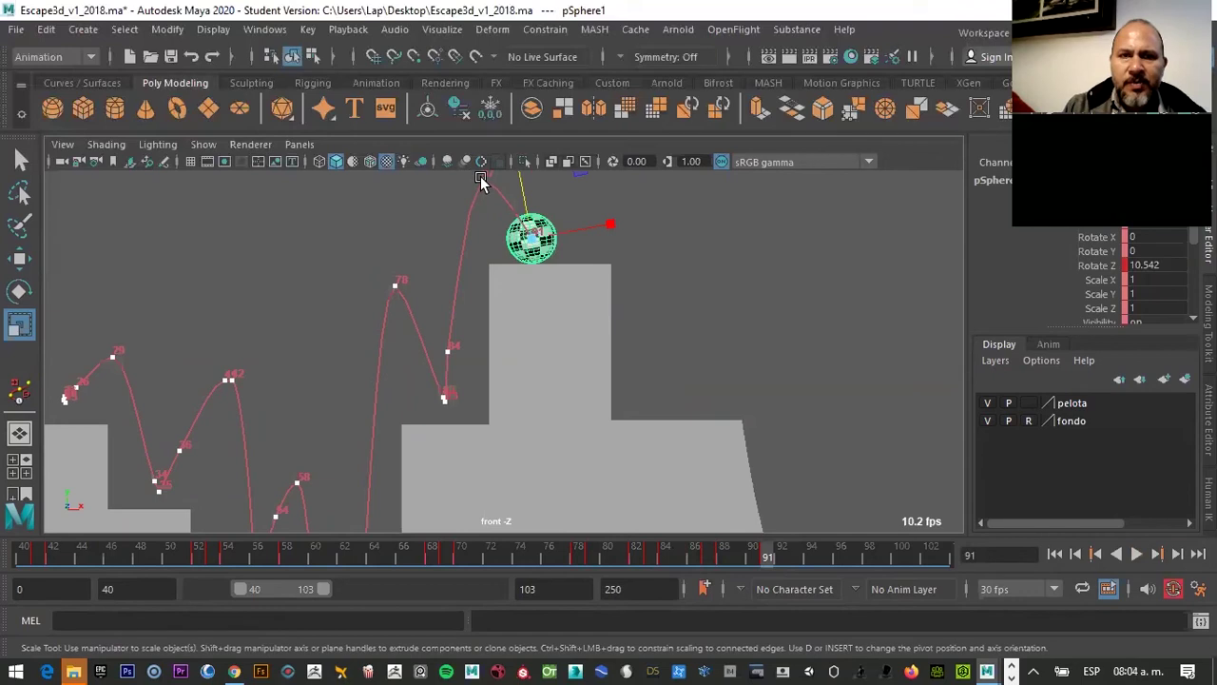
left_click(482, 179)
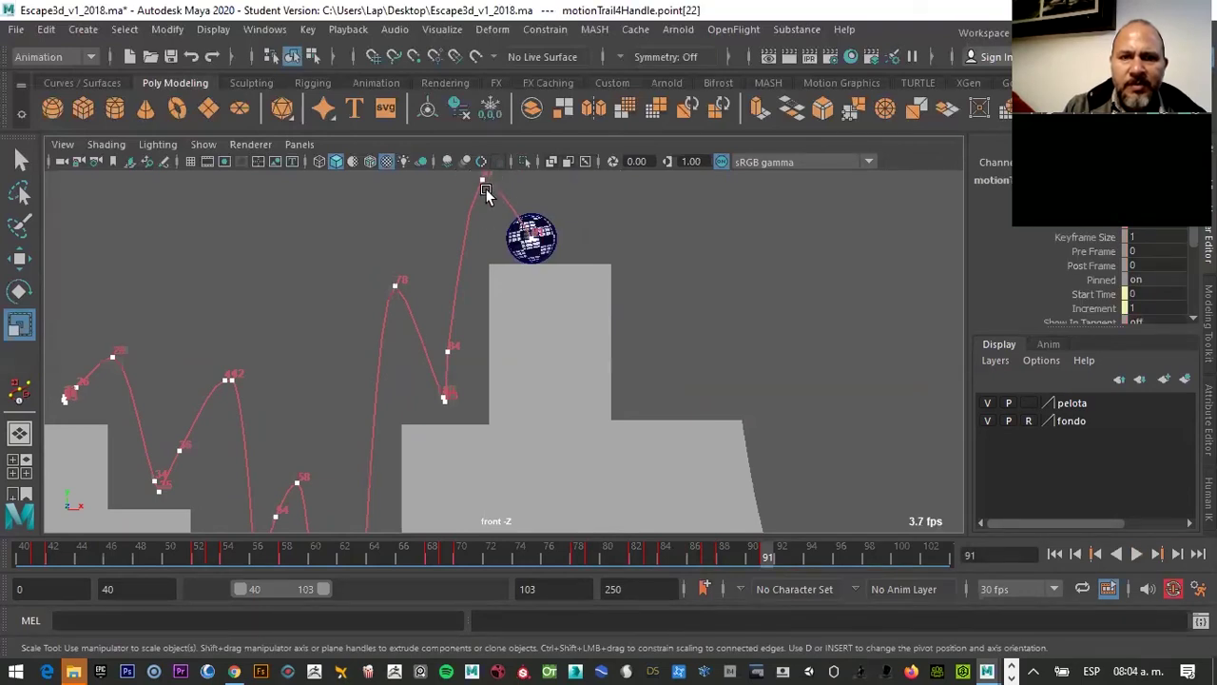
scroll(509, 188, "down", 1)
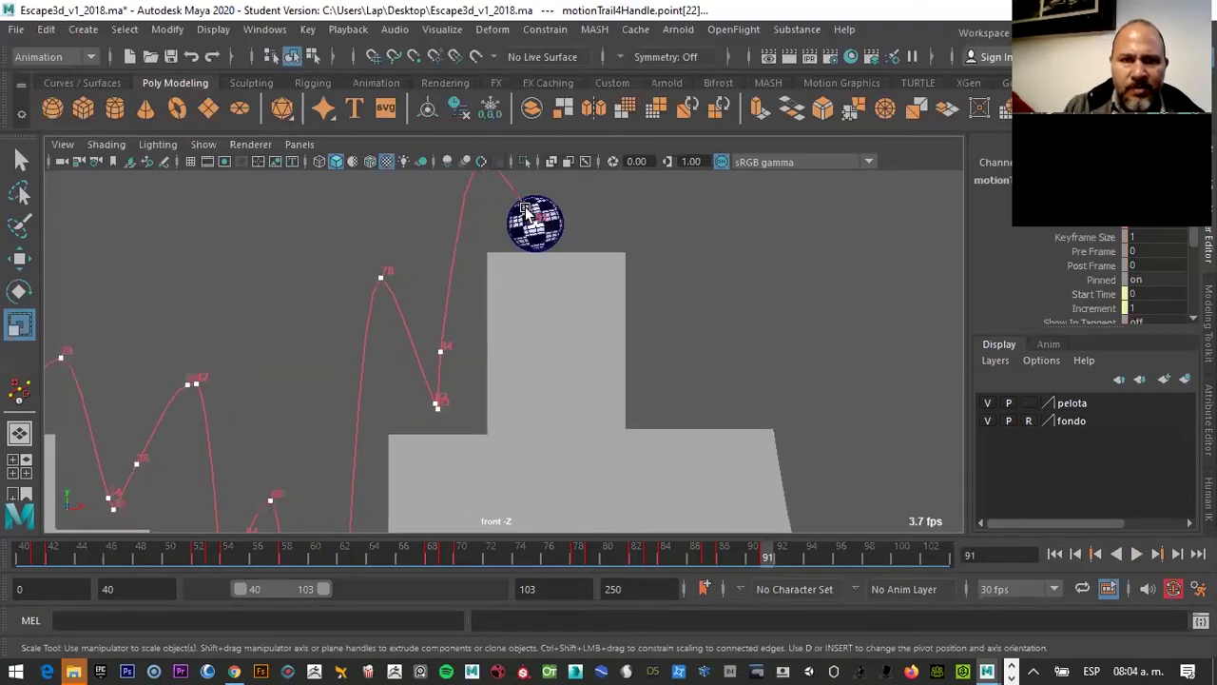
key("w")
mouse_move(538, 200)
left_mouse_down()
mouse_move(516, 197)
mouse_move(541, 194)
left_mouse_up()
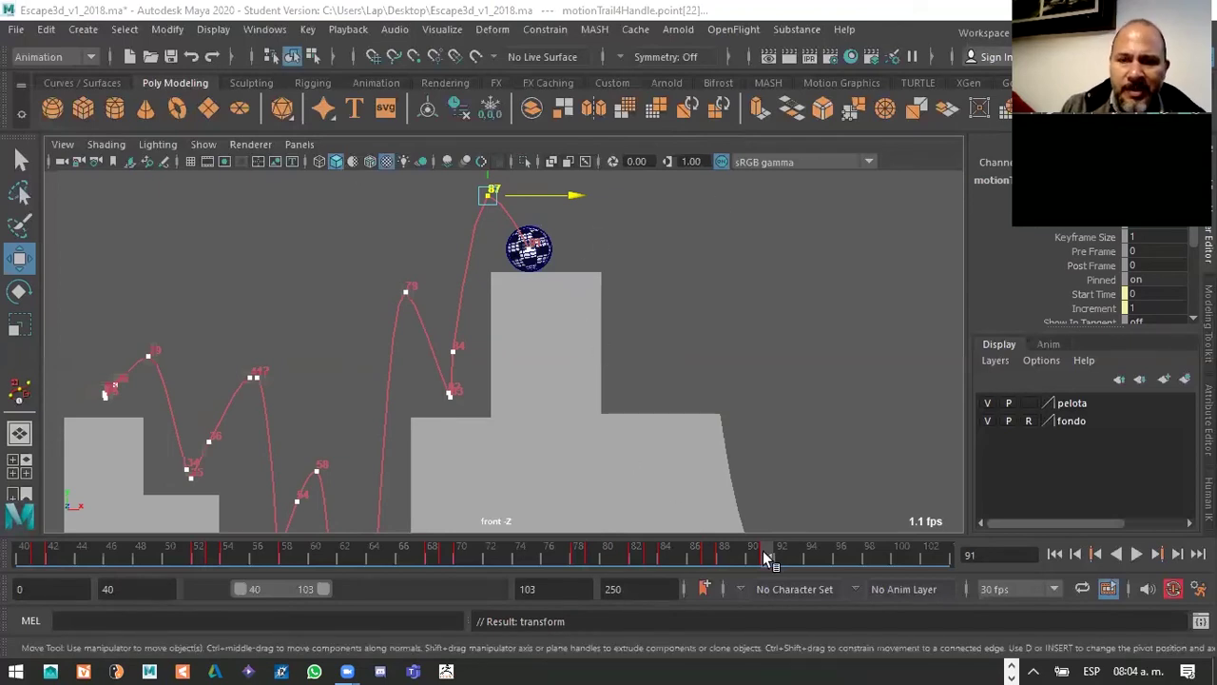
key("alt+v")
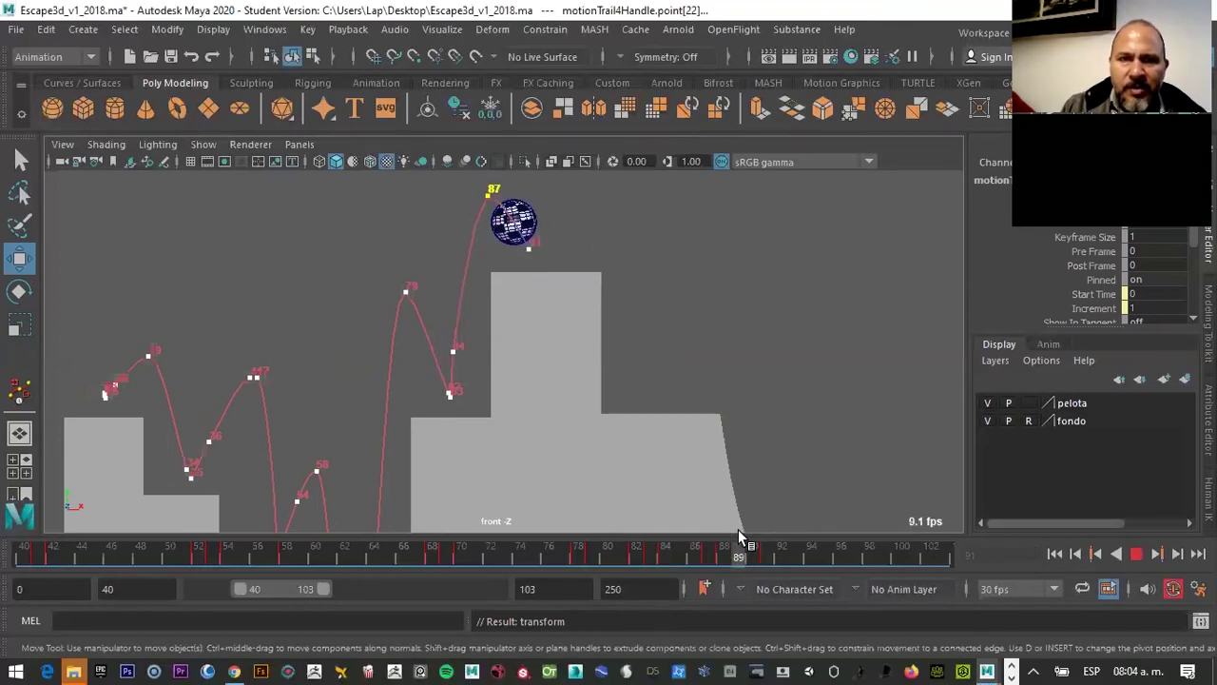
left_click(766, 552)
left_click_drag(768, 551, 772, 556)
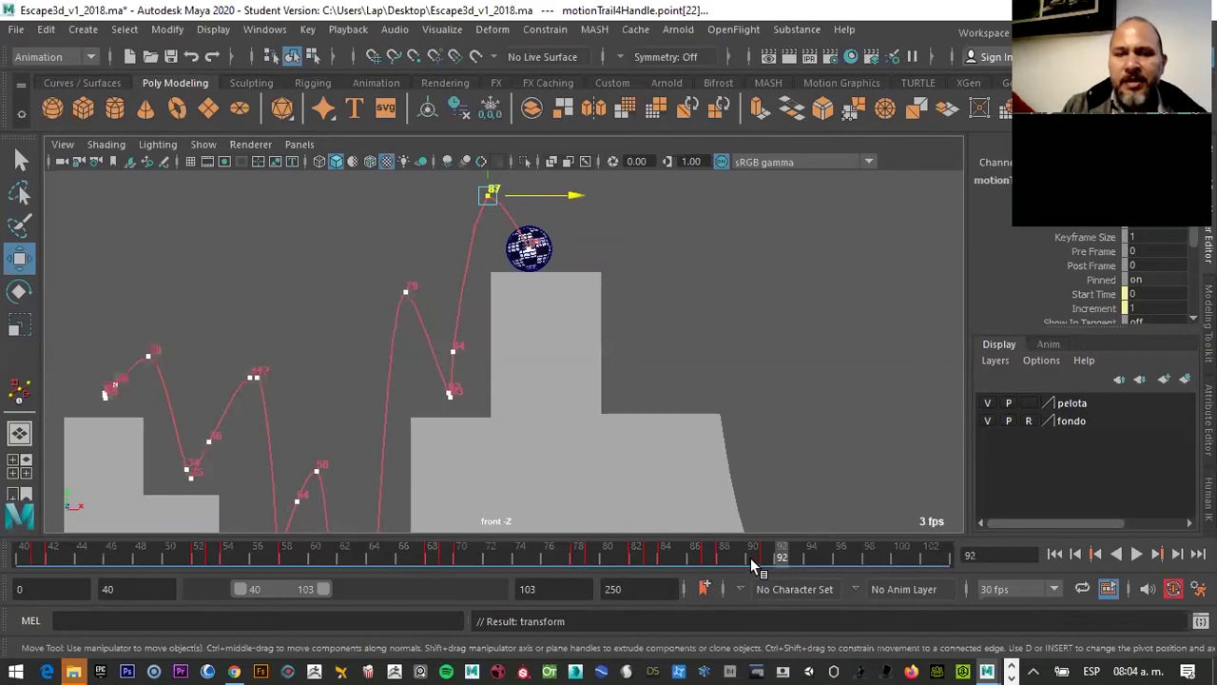
left_click(769, 555)
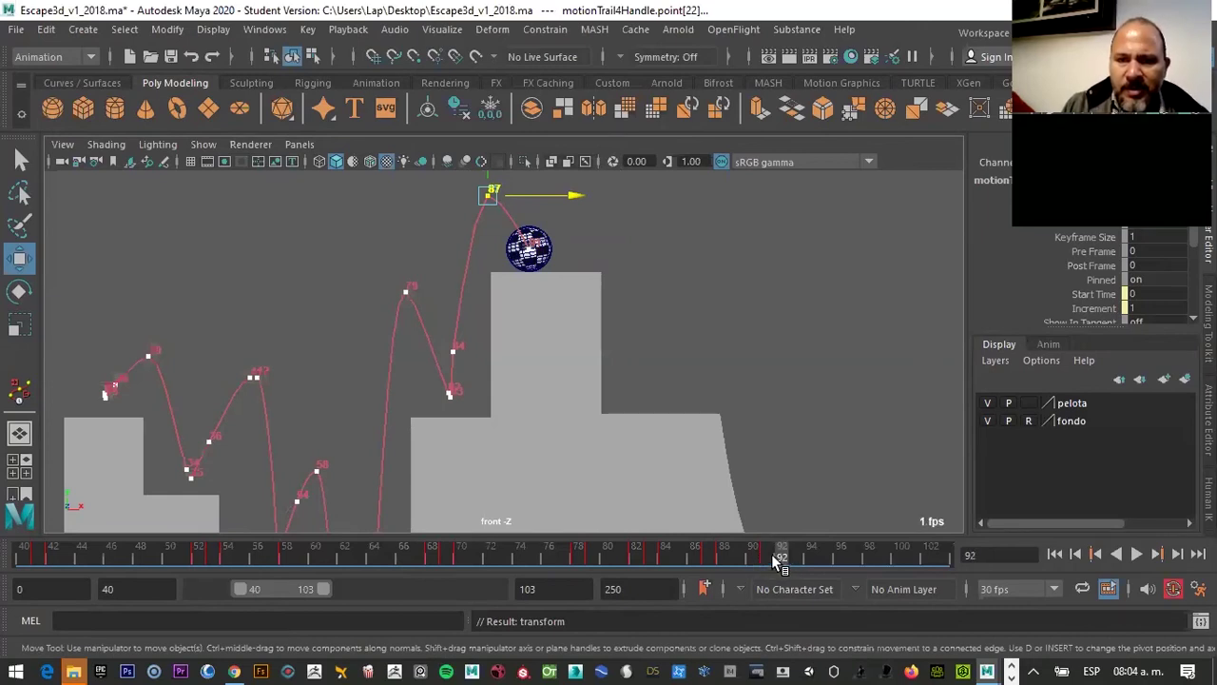
left_click(776, 551)
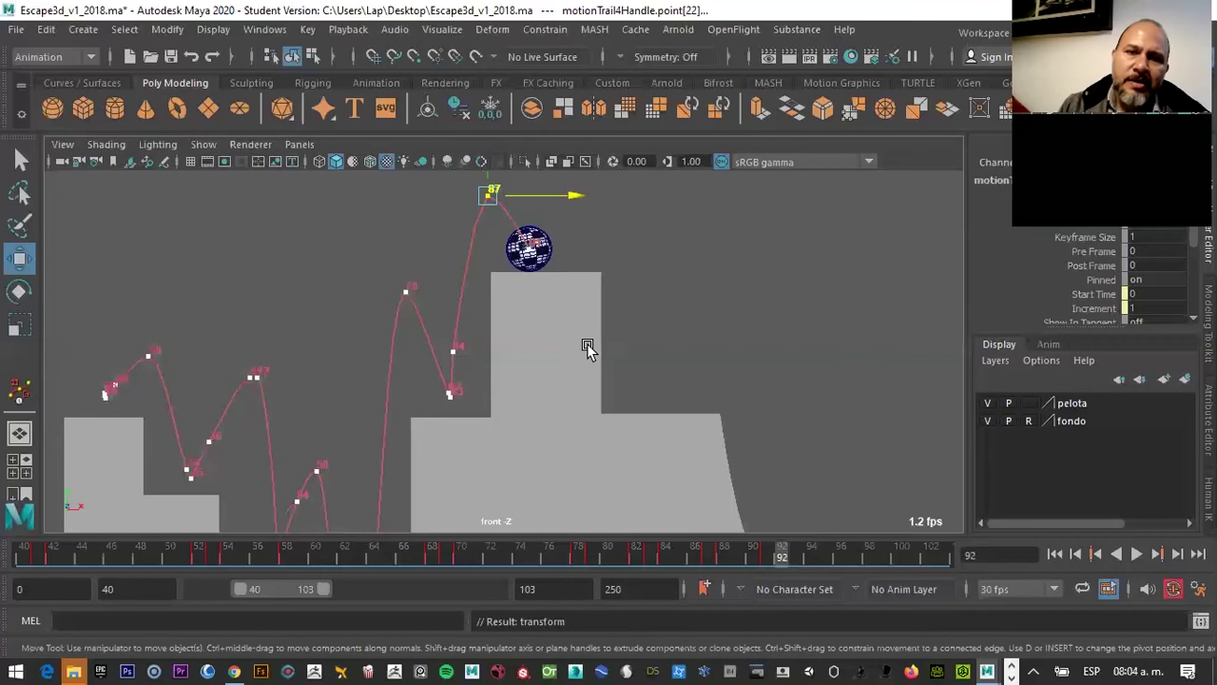
left_click(547, 264)
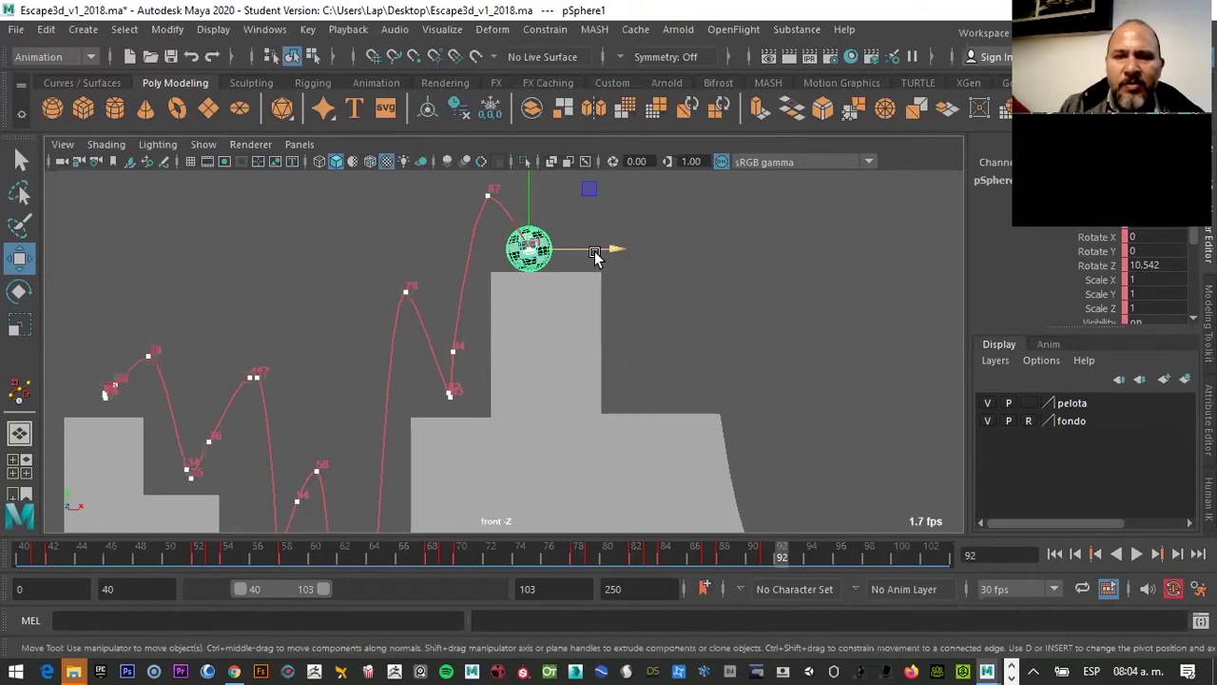
left_click_drag(596, 250, 609, 250)
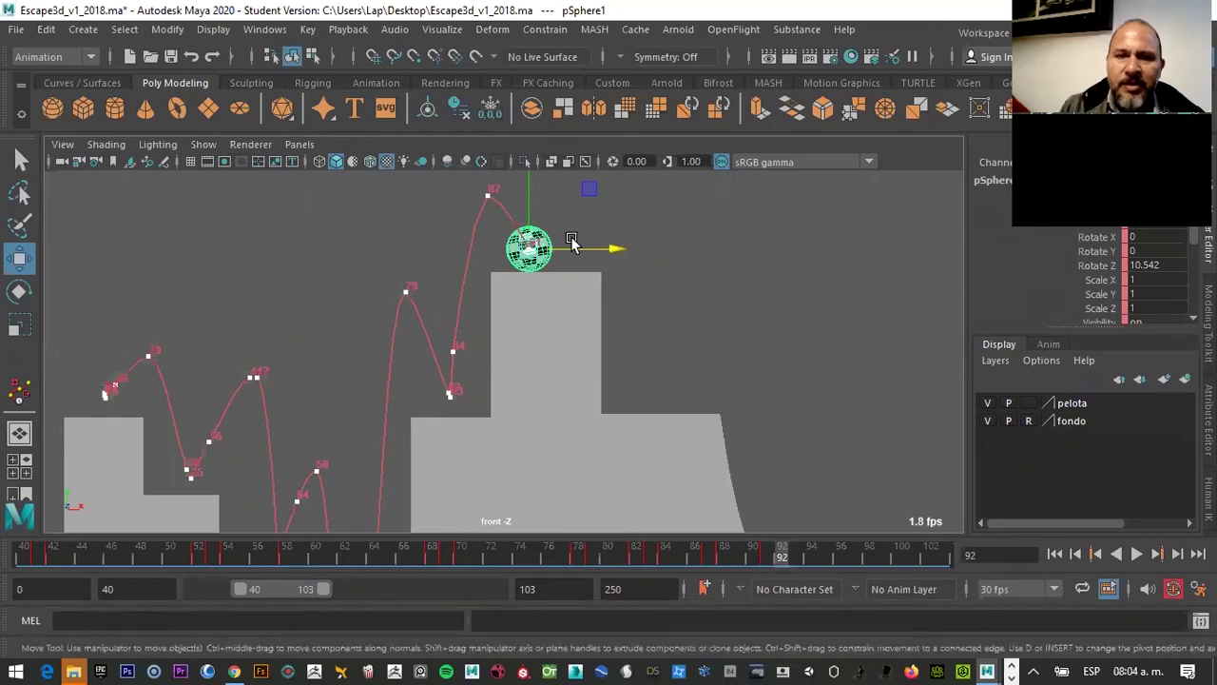
left_click(498, 262)
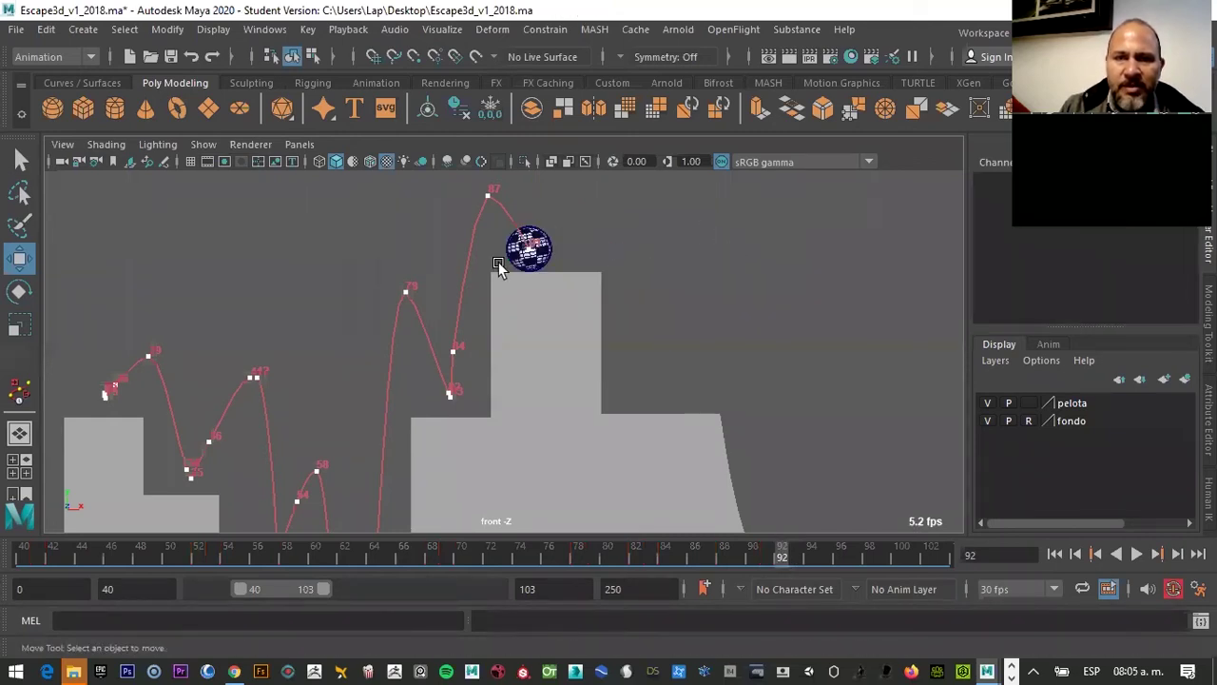
mouse_move(499, 261)
left_mouse_down()
mouse_move(771, 533)
mouse_move(765, 552)
left_mouse_up()
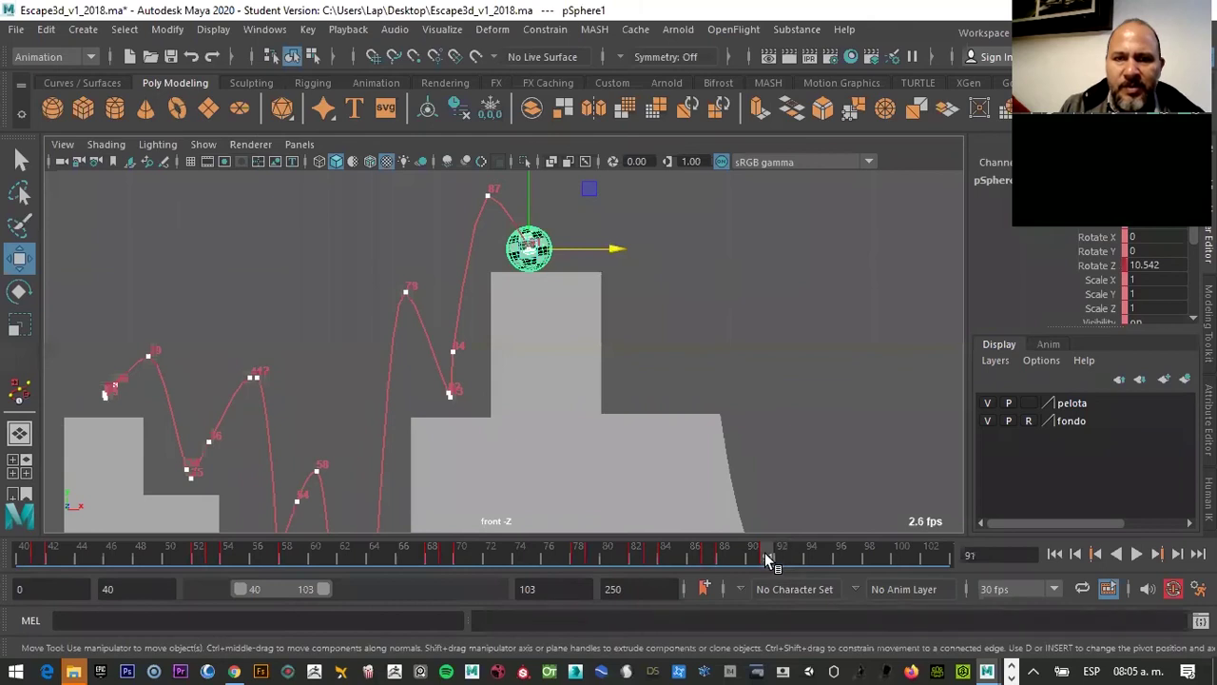
left_click(778, 556)
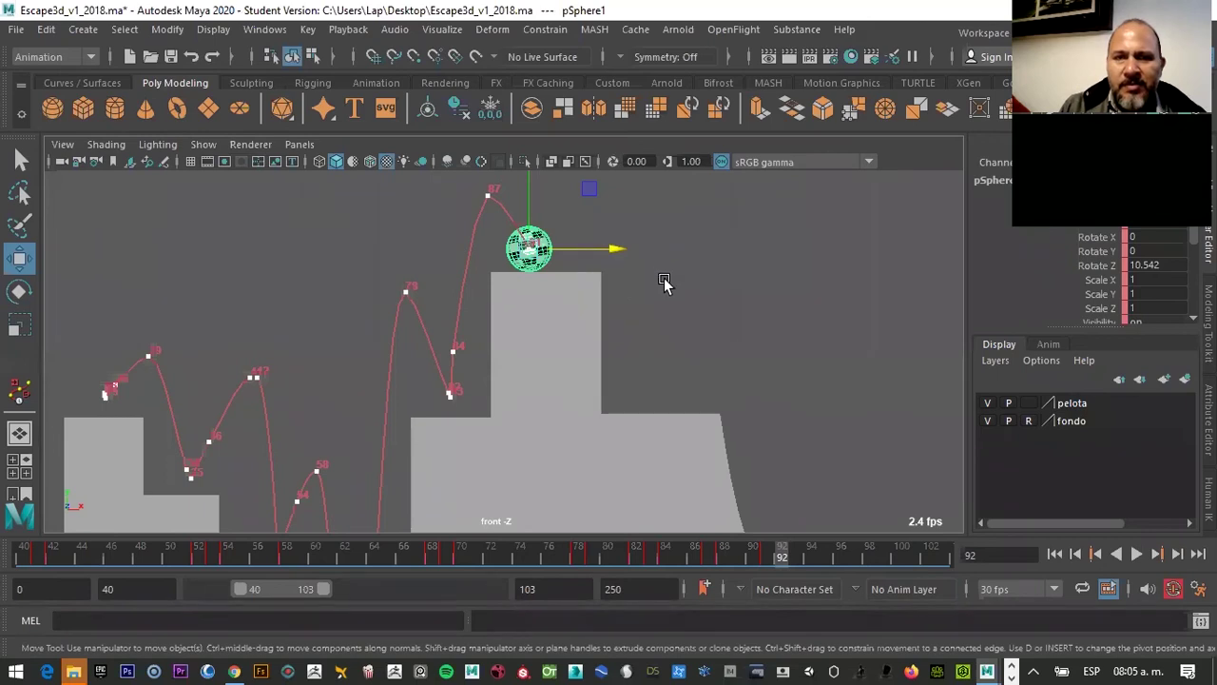
left_click(782, 557)
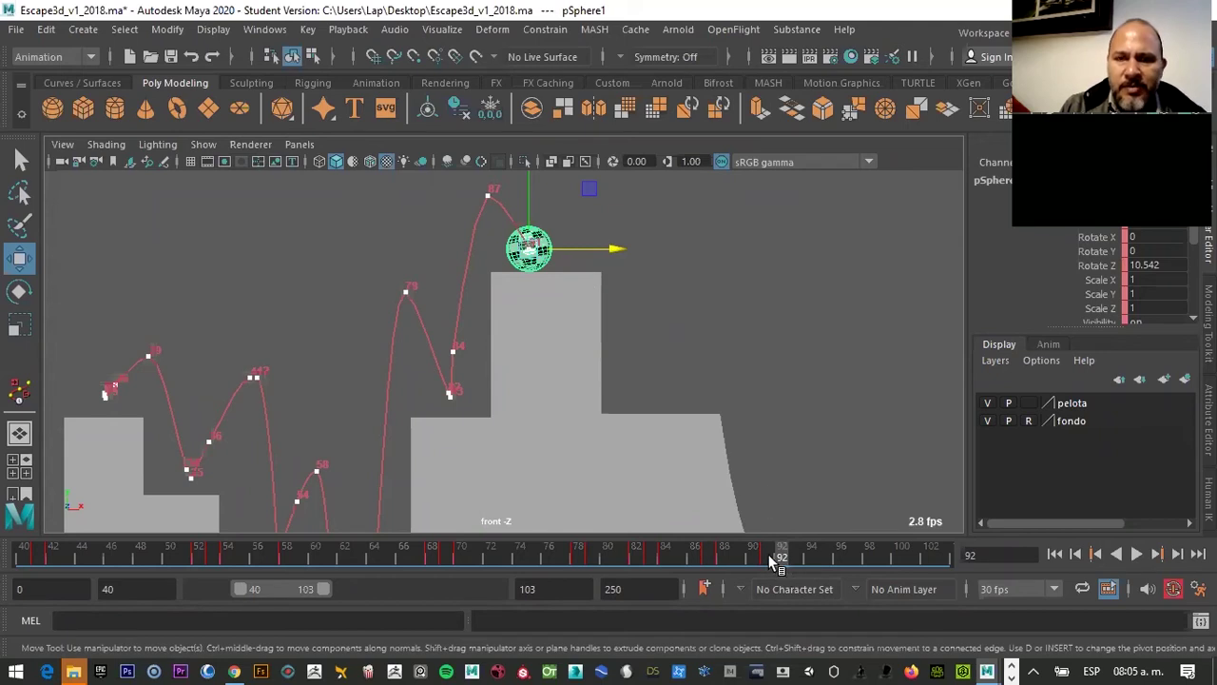
mouse_move(750, 553)
left_mouse_down()
mouse_move(704, 554)
mouse_move(762, 552)
left_mouse_up()
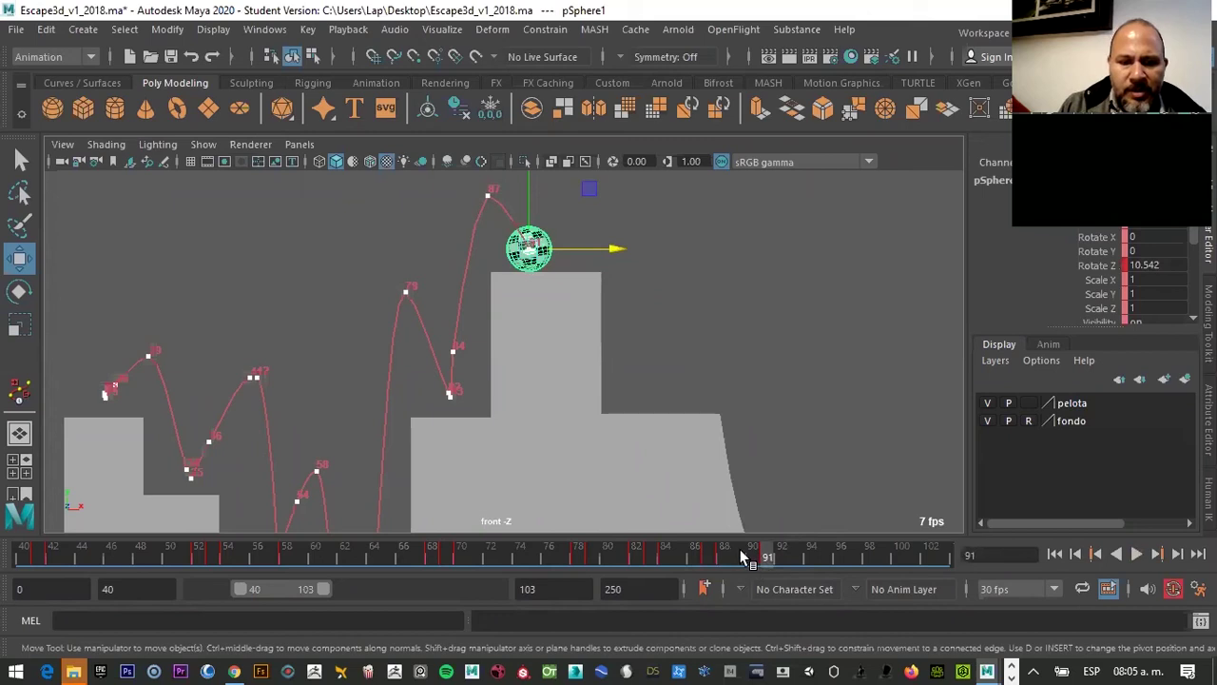
key("r")
Stretch the ball at frame 91 to Scale X 0.9, Scale Y 1.1 and raise it slightly
left_click_drag(530, 195, 529, 182)
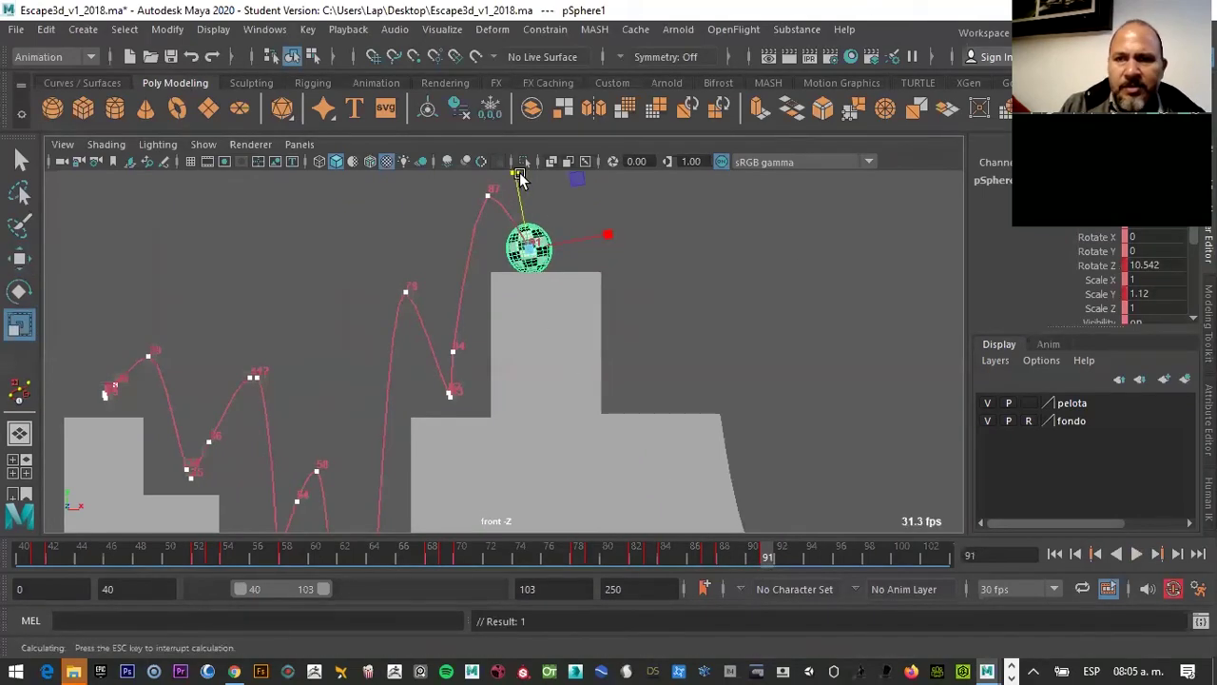
double_click(1156, 292)
type("1.")
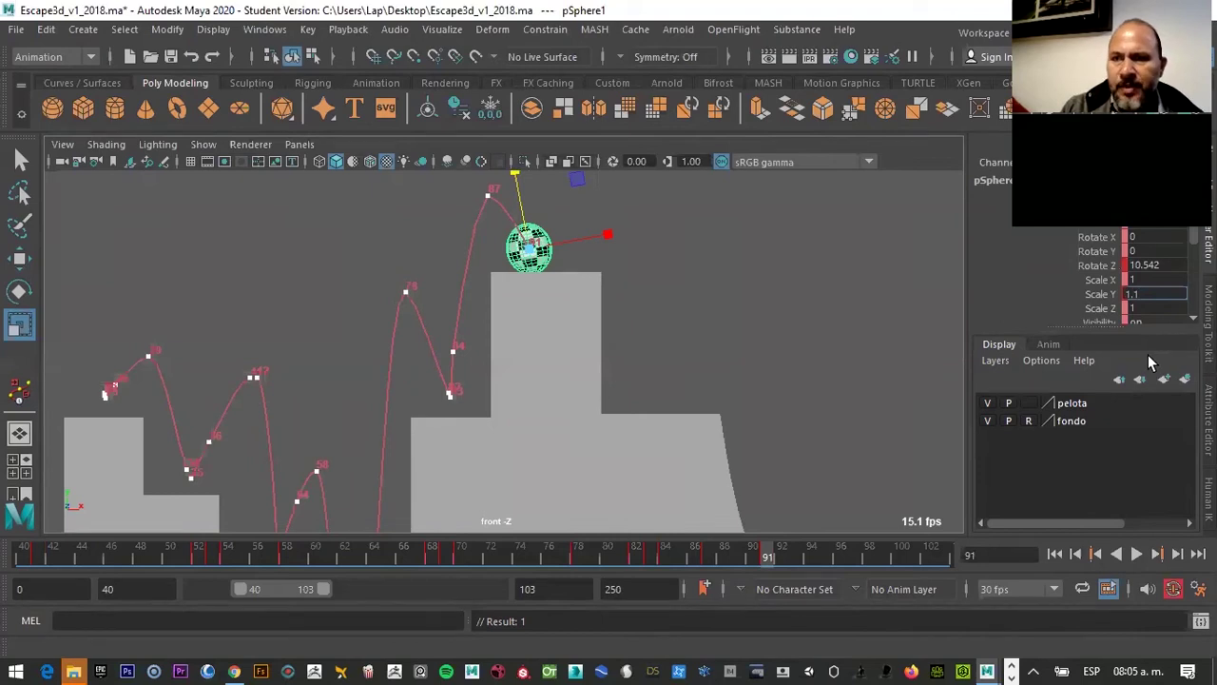
double_click(1131, 281)
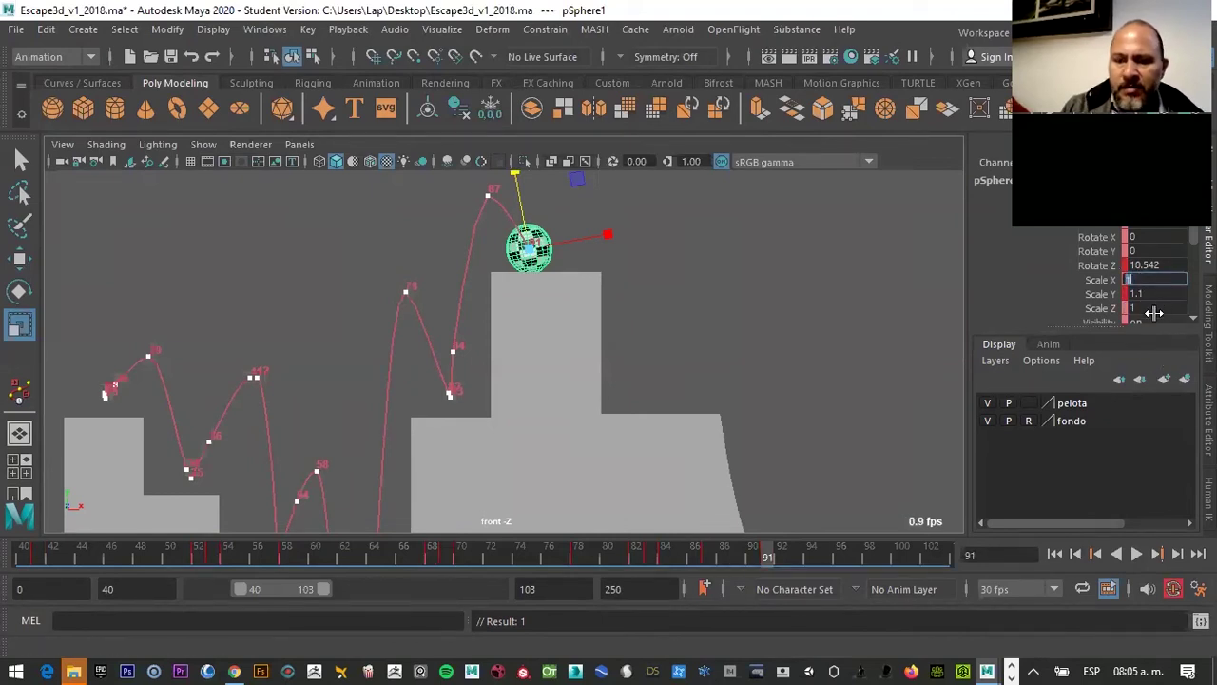
type(".9")
type("0.9")
key("Return")
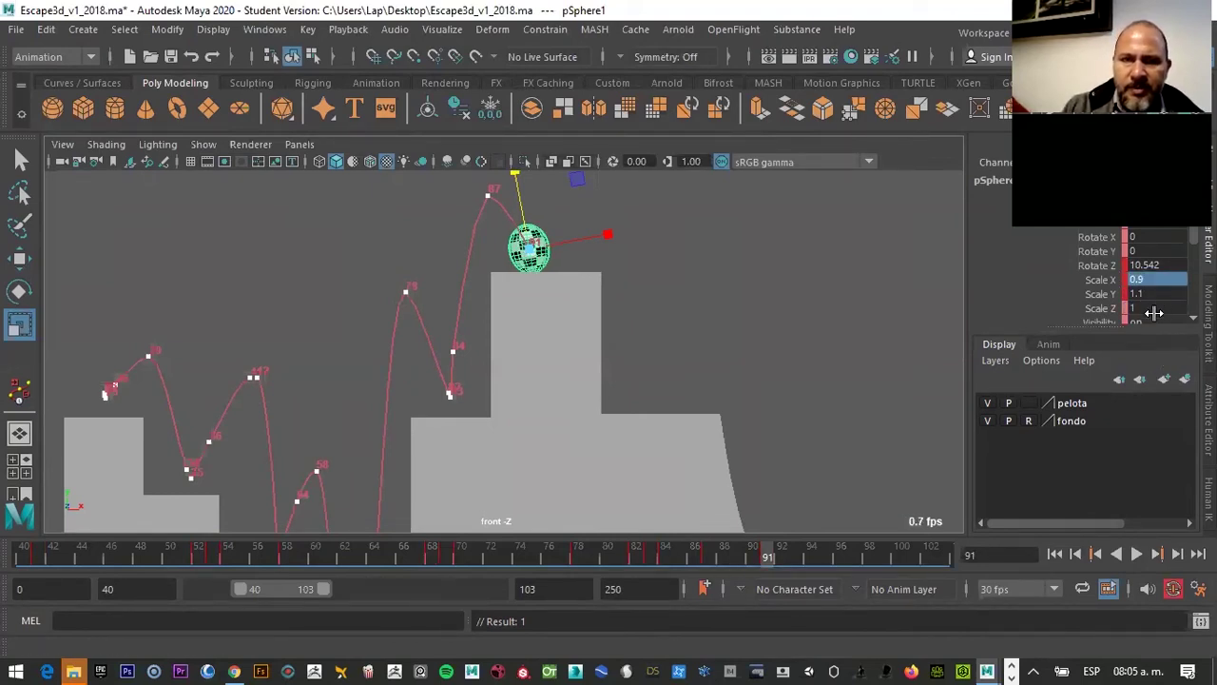
key("w")
key("f")
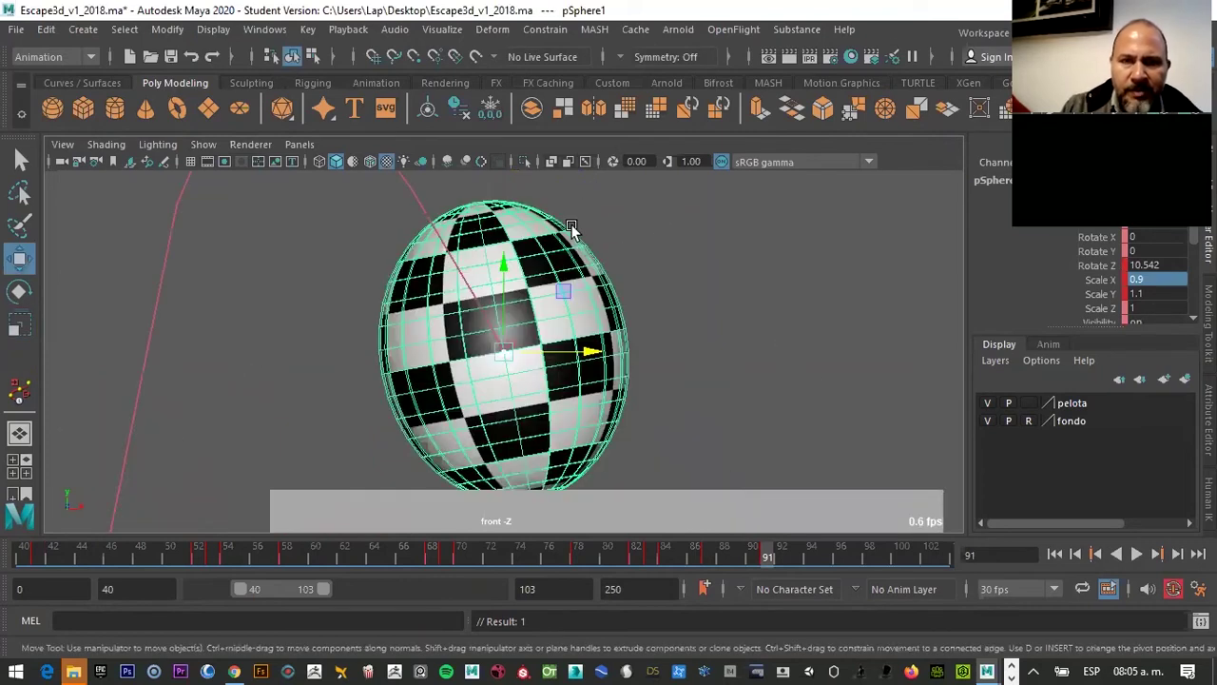
left_click_drag(507, 300, 507, 284)
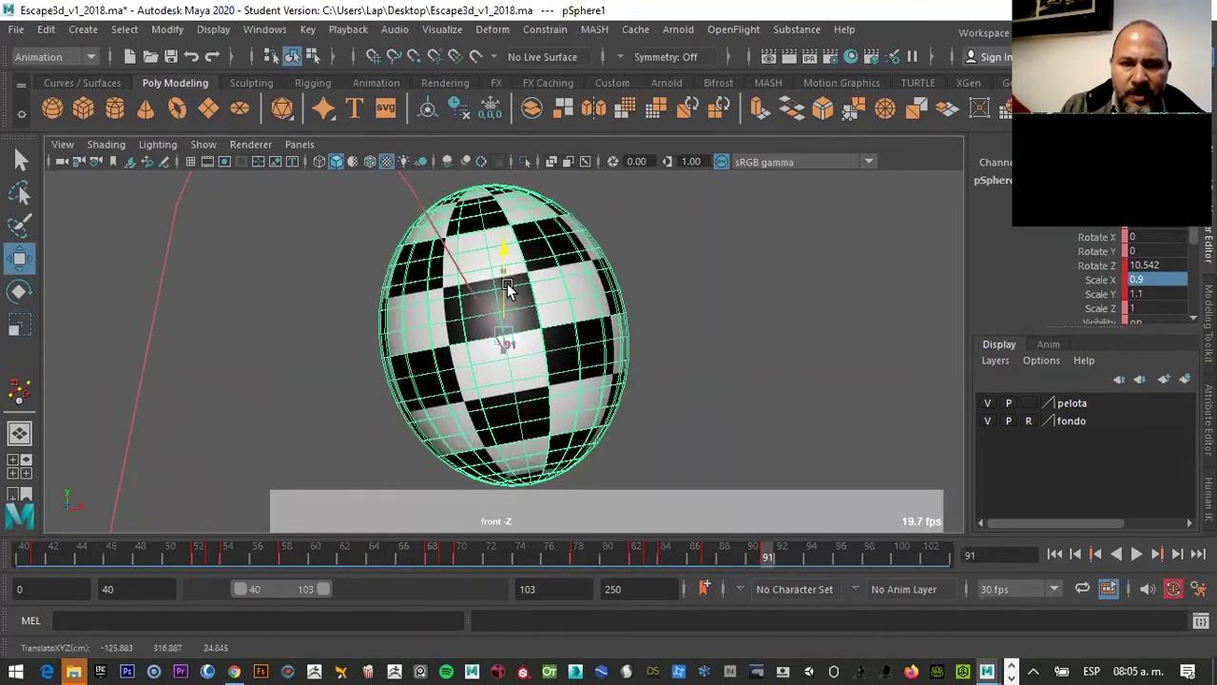
At frame 92, squash the ball to Scale X 1.1, Scale Y 0.9
left_click(779, 556)
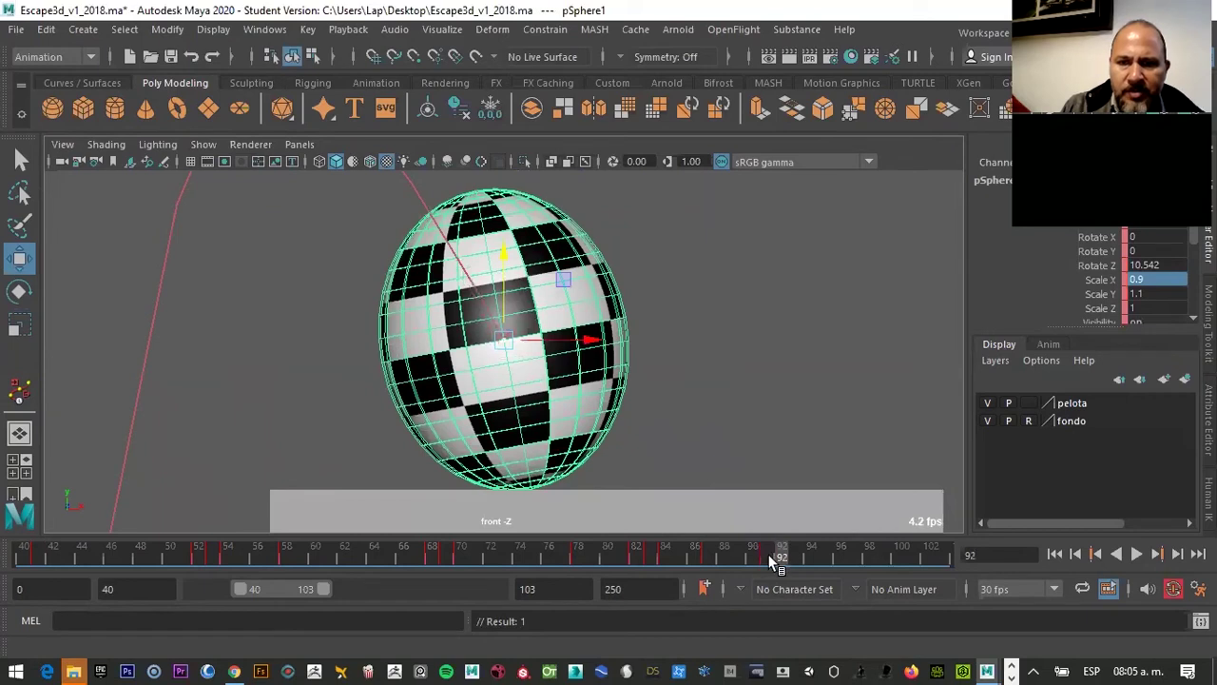
key("r")
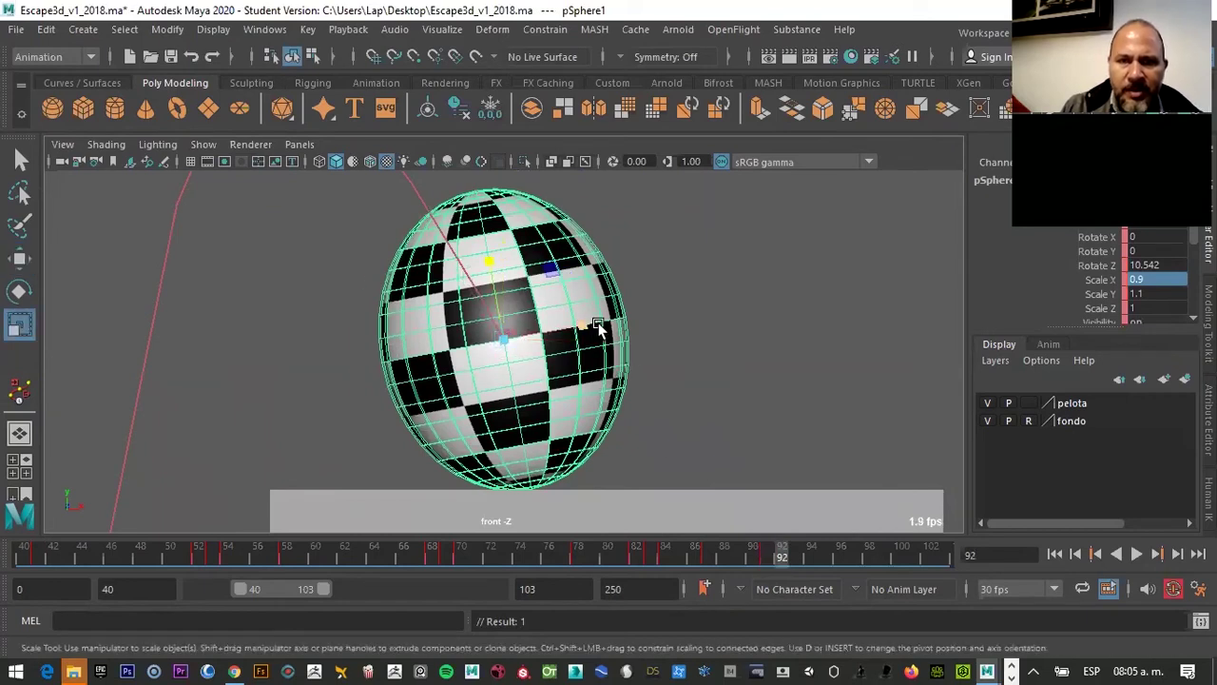
left_click_drag(591, 328, 627, 328)
left_click_drag(488, 271, 494, 276)
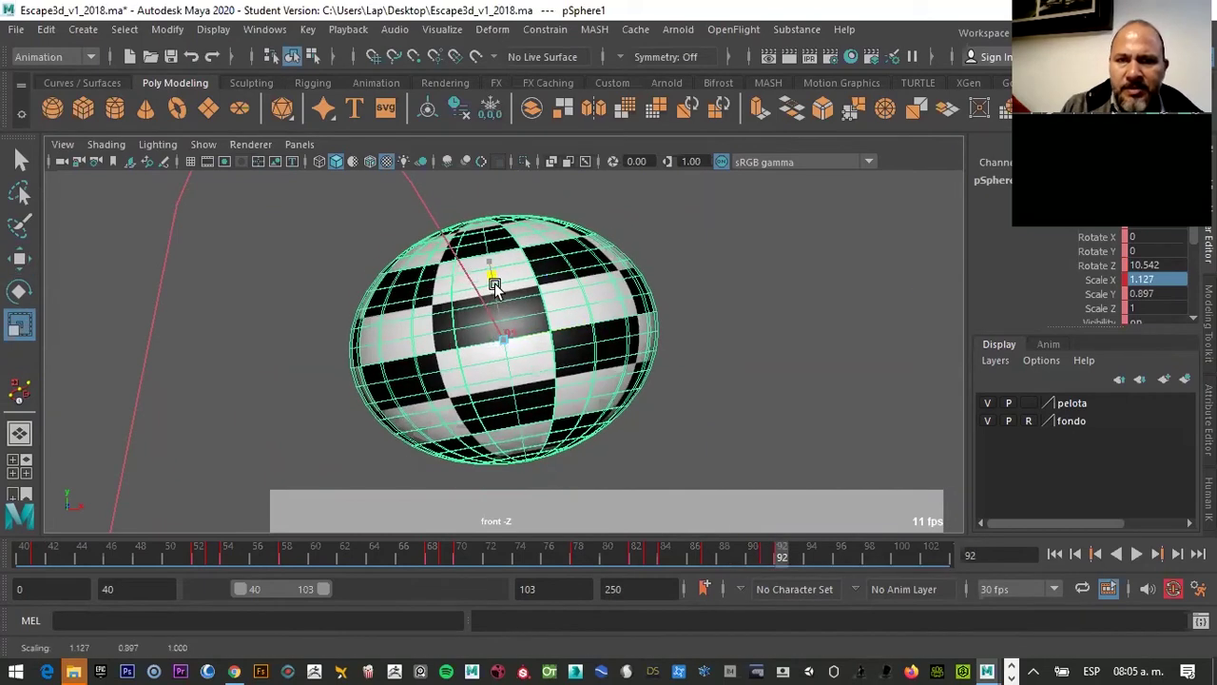
double_click(1161, 279)
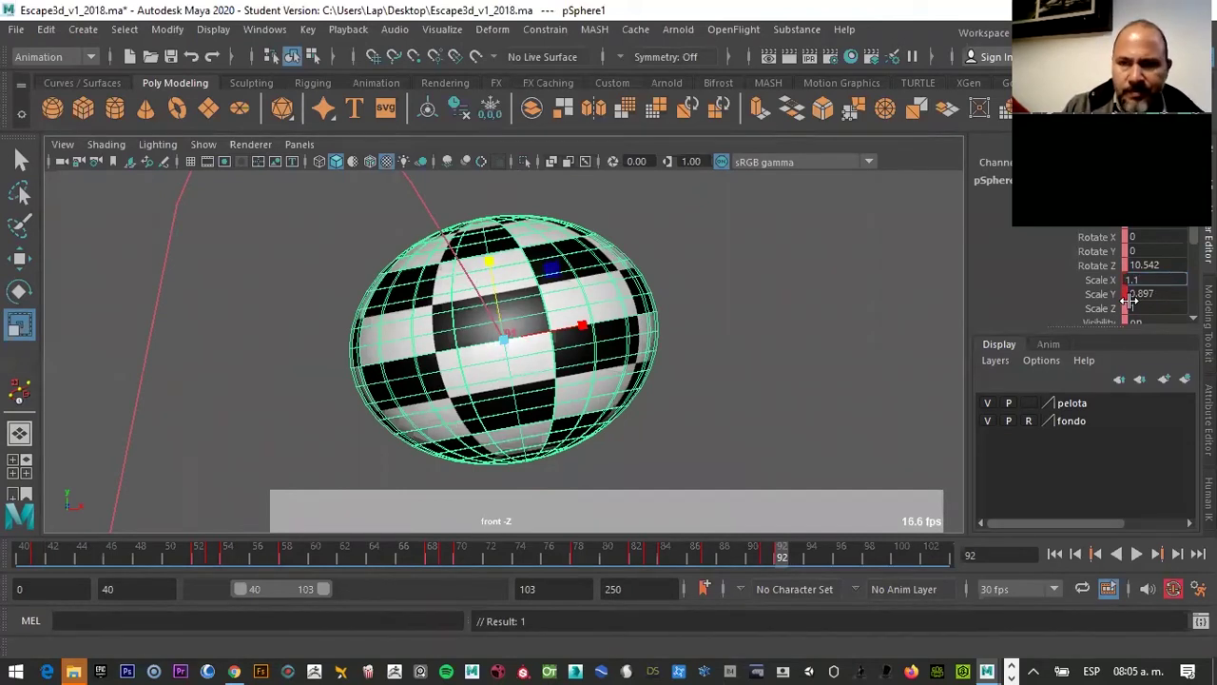
mouse_move(1150, 293)
type("1.1")
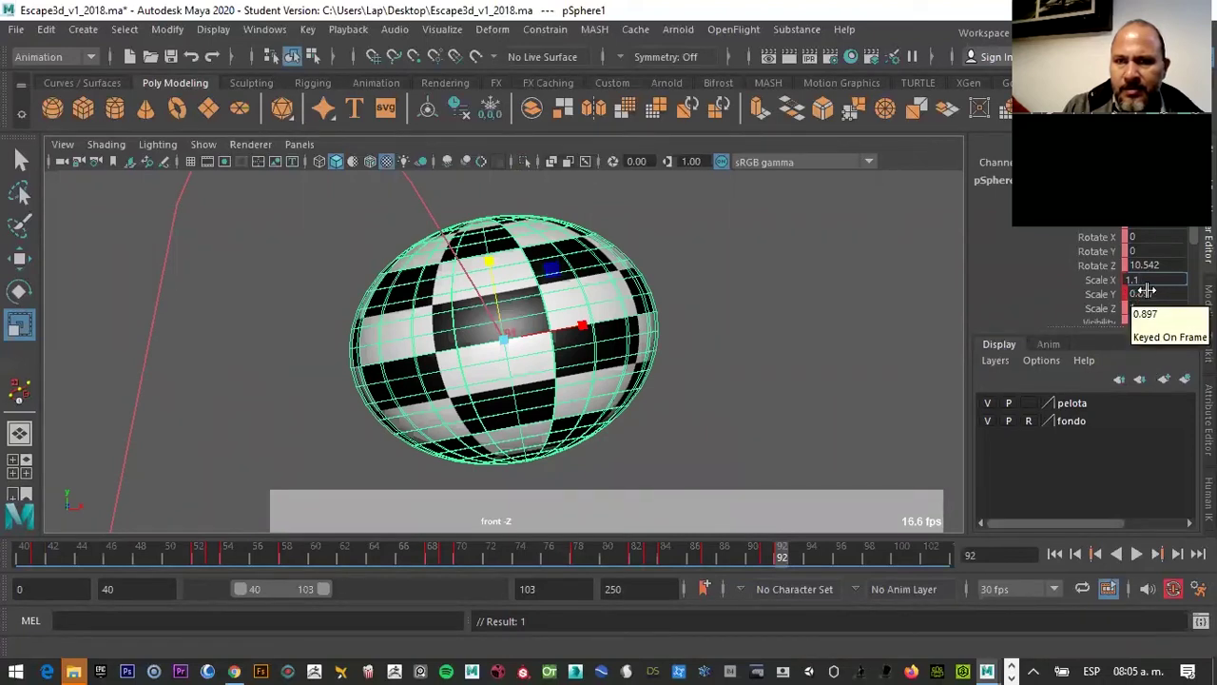
key("Tab")
key("BackSpace")
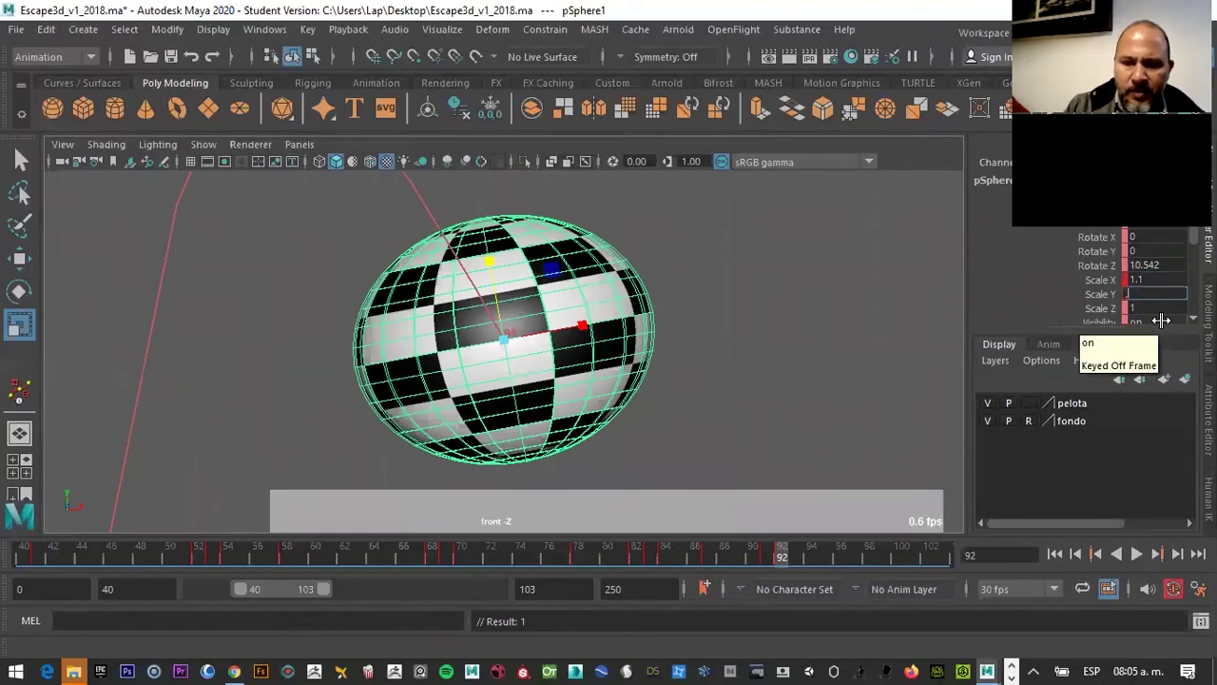
type(".9")
key("Return")
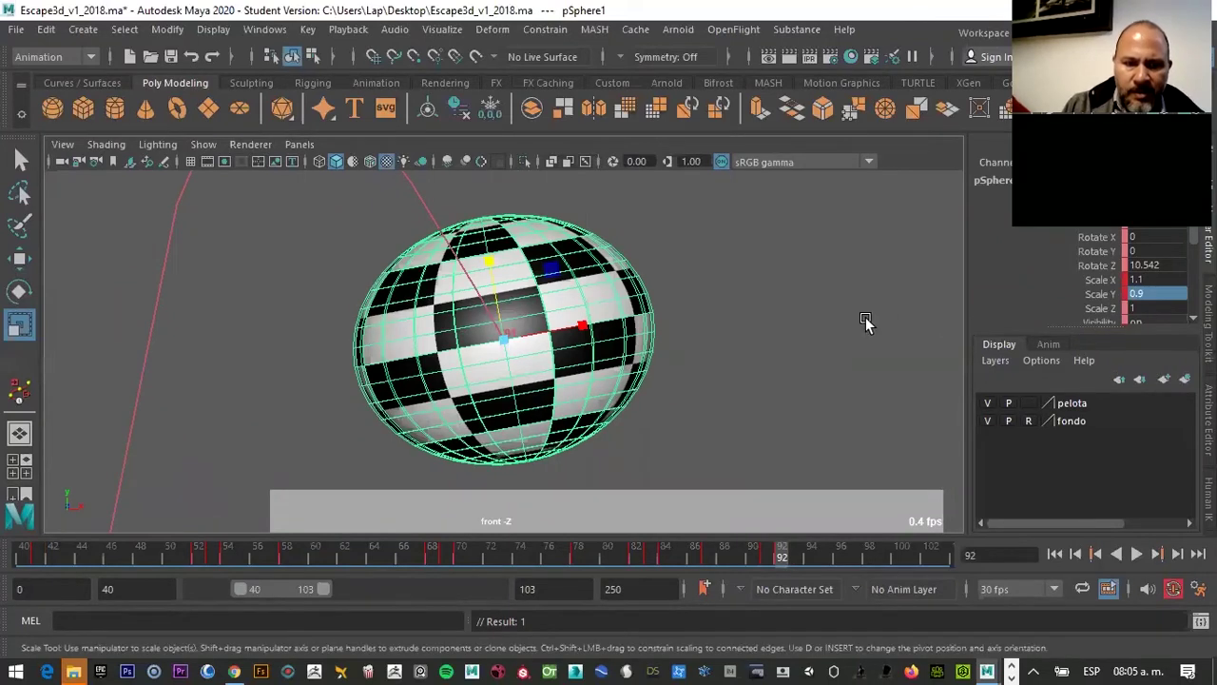
Lower the squashed ball onto the block, key it and play back the squash-and-stretch
key("w")
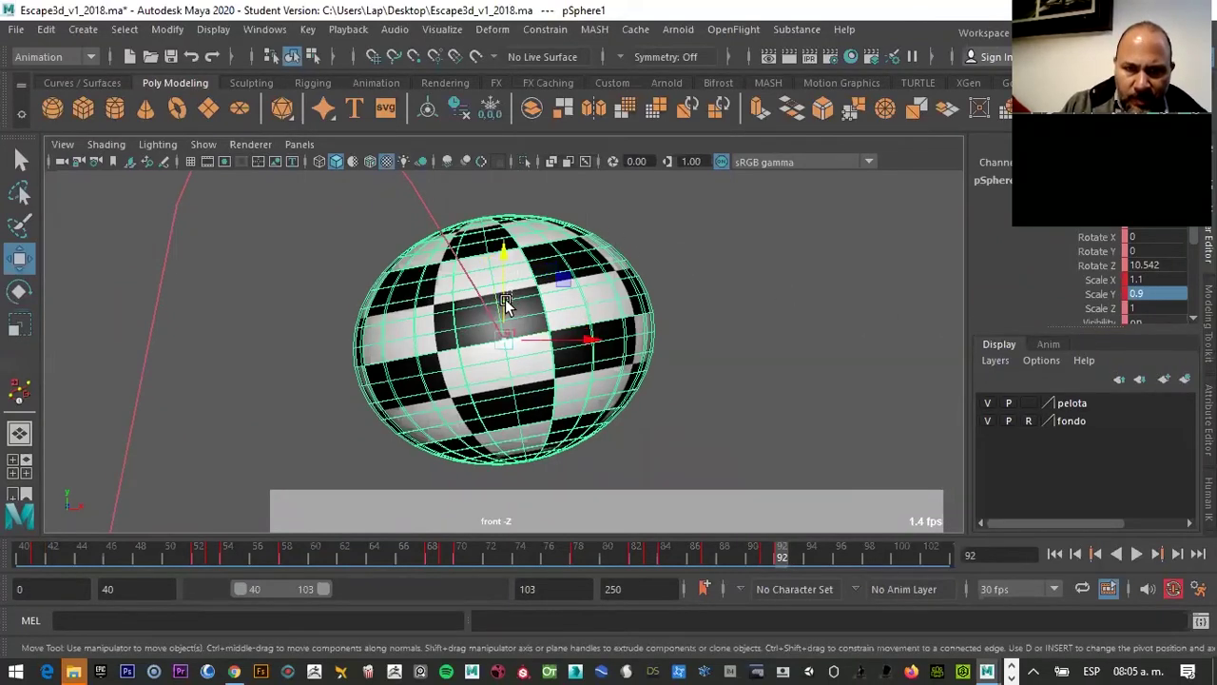
left_click_drag(503, 258, 507, 284)
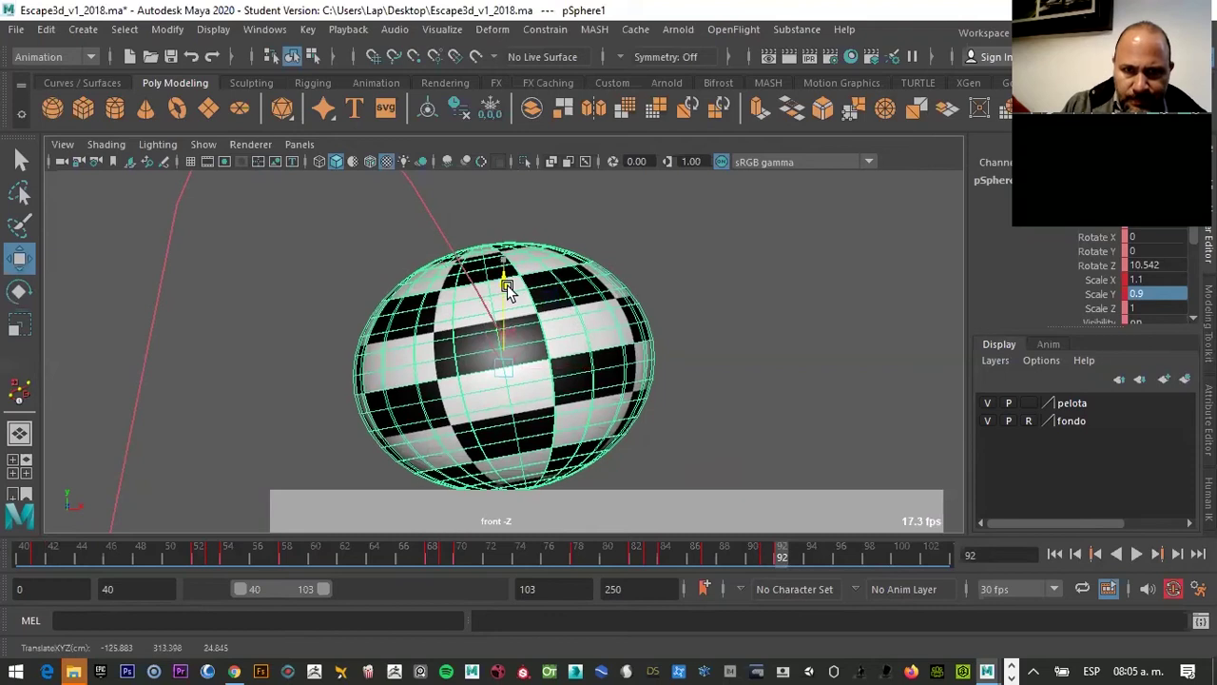
key("s")
key("alt+v")
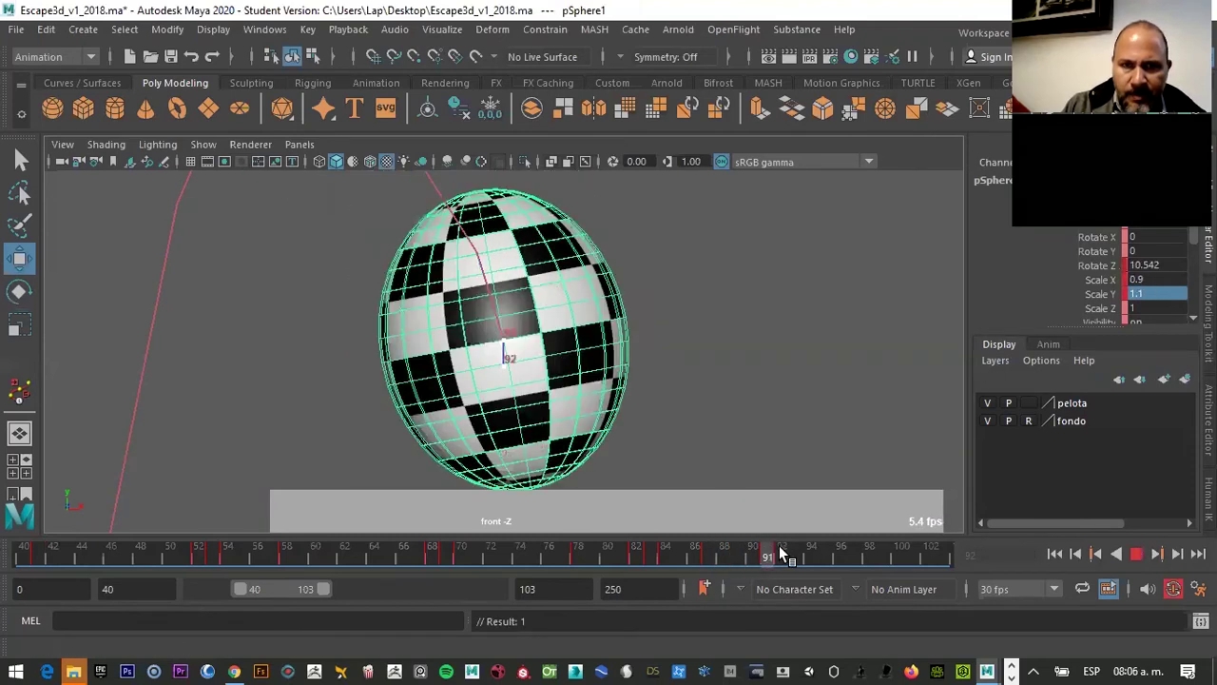
left_click(787, 545)
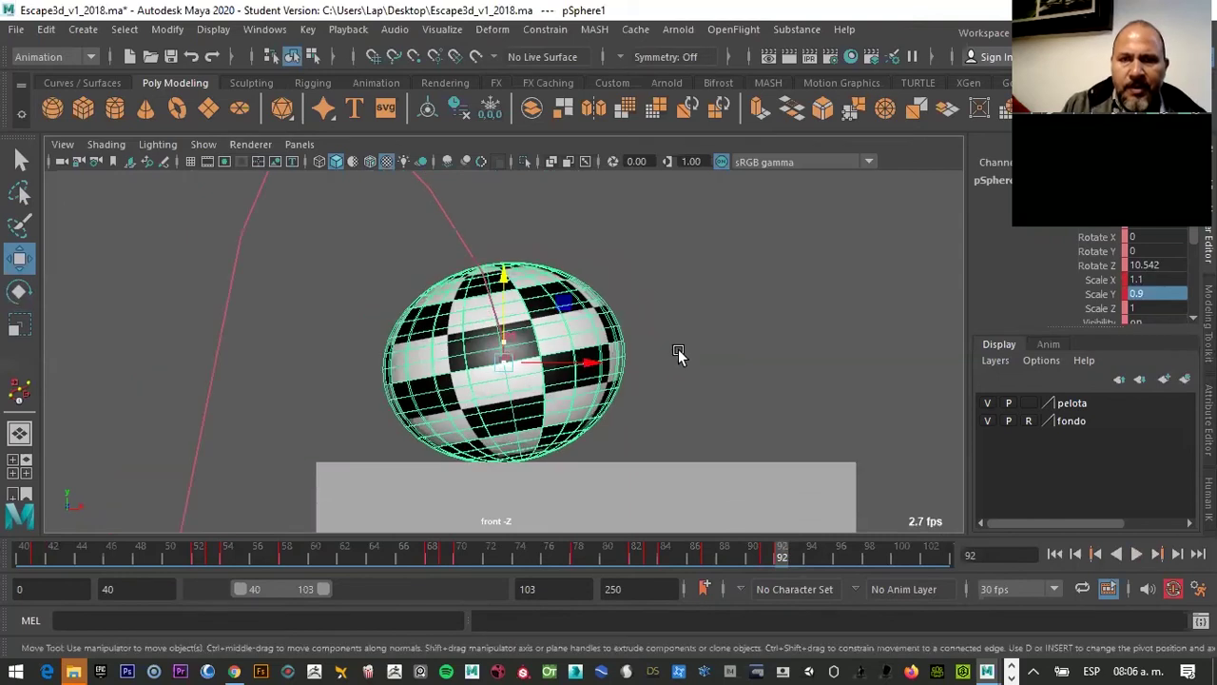
Scrub back through the arc to review it, then go to frame 93
scroll(678, 349, "down", 5)
scroll(688, 353, "down", 4)
scroll(707, 367, "down", 1)
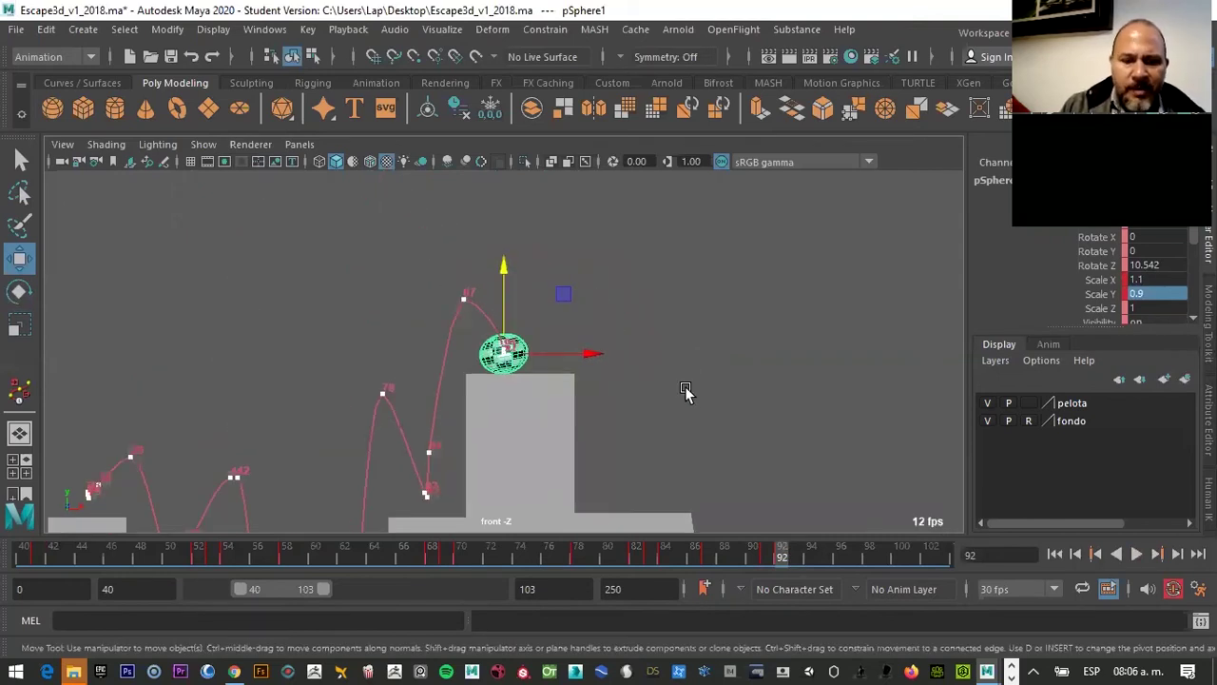
scroll(751, 361, "up", 4)
scroll(728, 371, "down", 4)
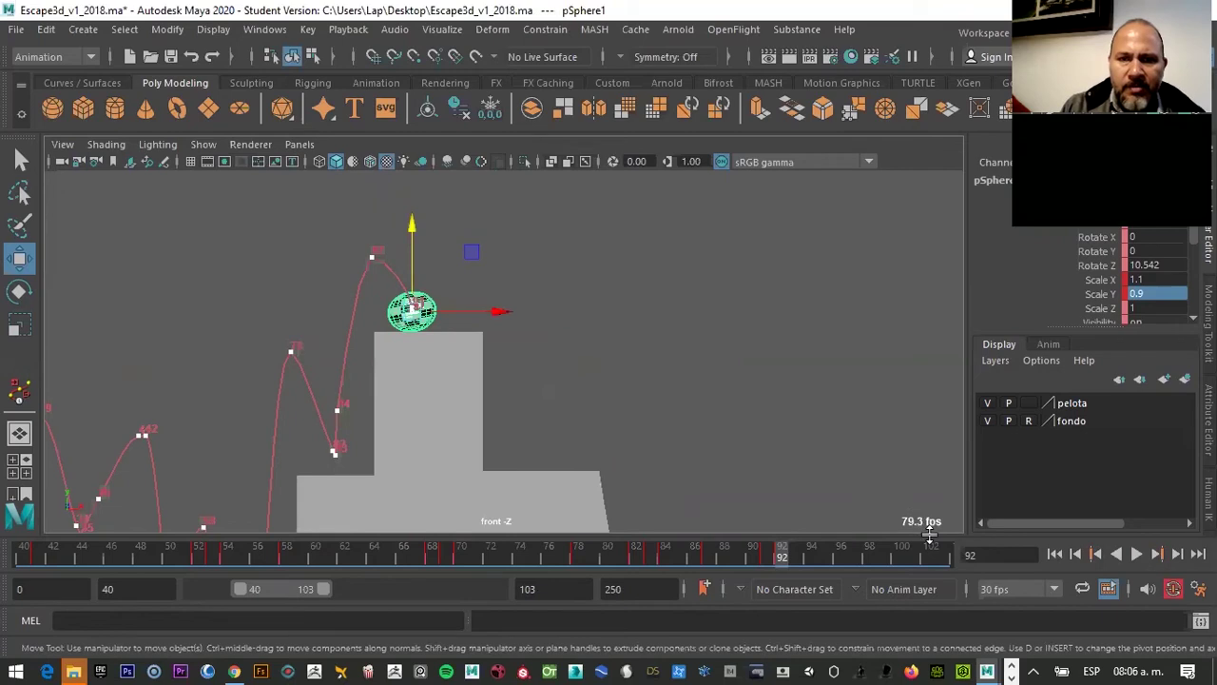
mouse_move(779, 556)
left_mouse_down()
mouse_move(563, 518)
mouse_move(805, 522)
mouse_move(785, 537)
left_mouse_up()
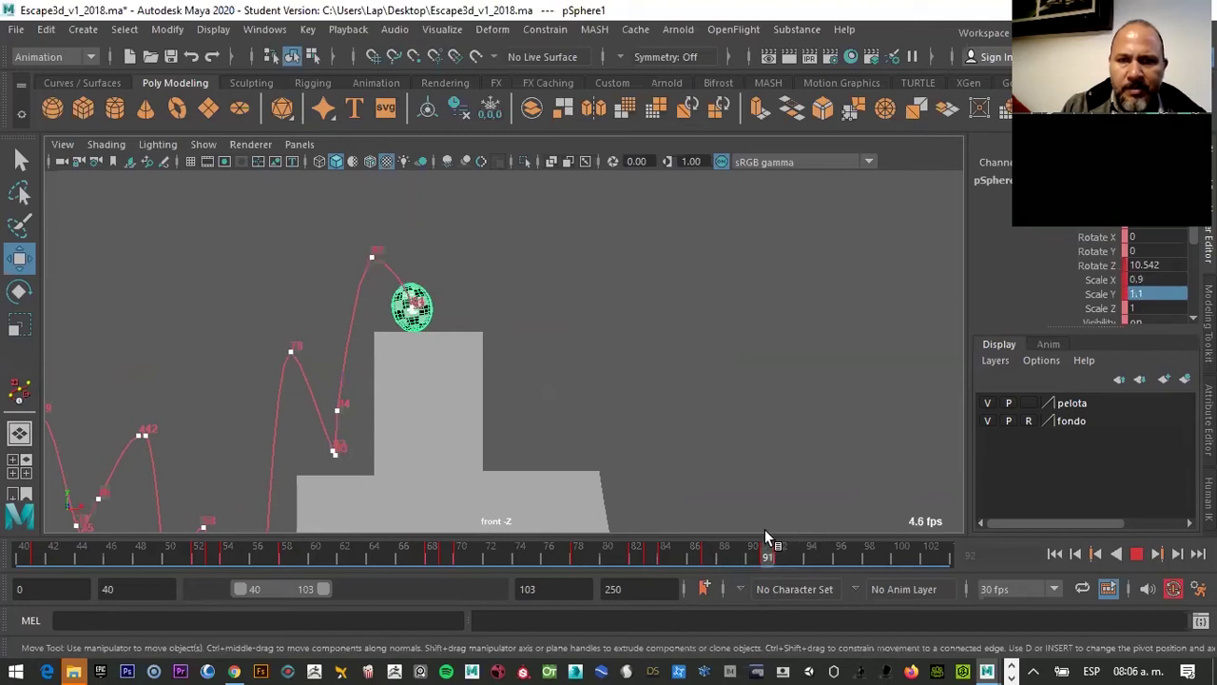
left_click(765, 554)
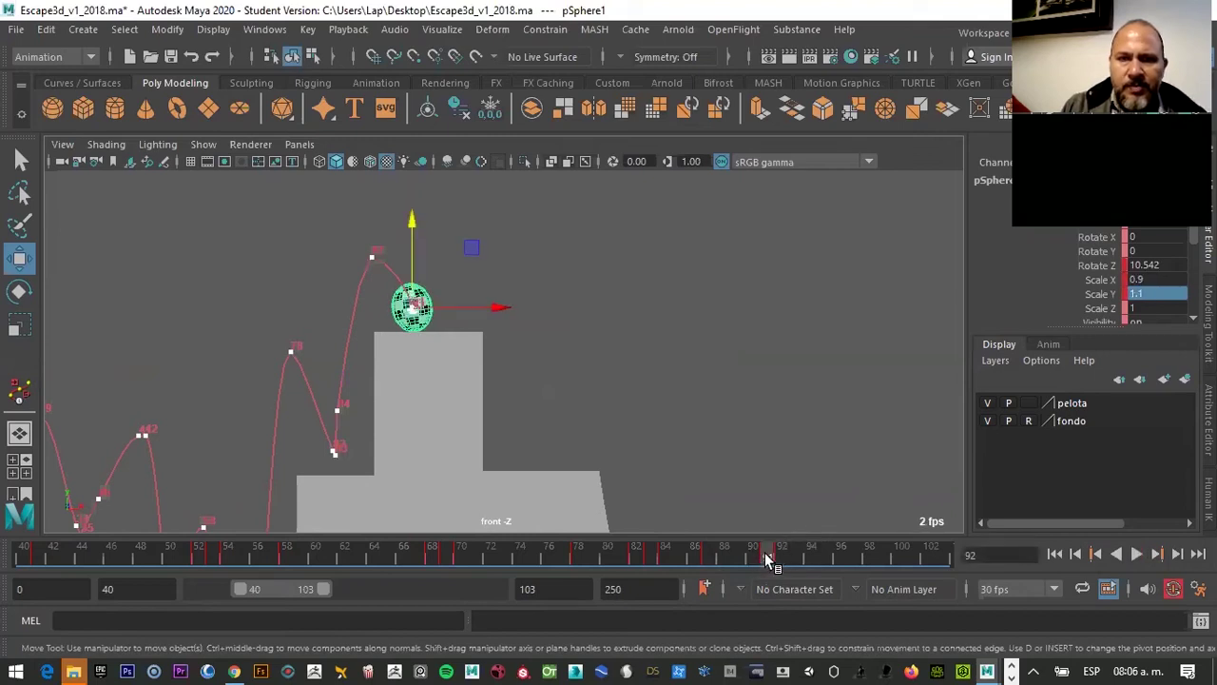
left_click(778, 554)
left_click(791, 553)
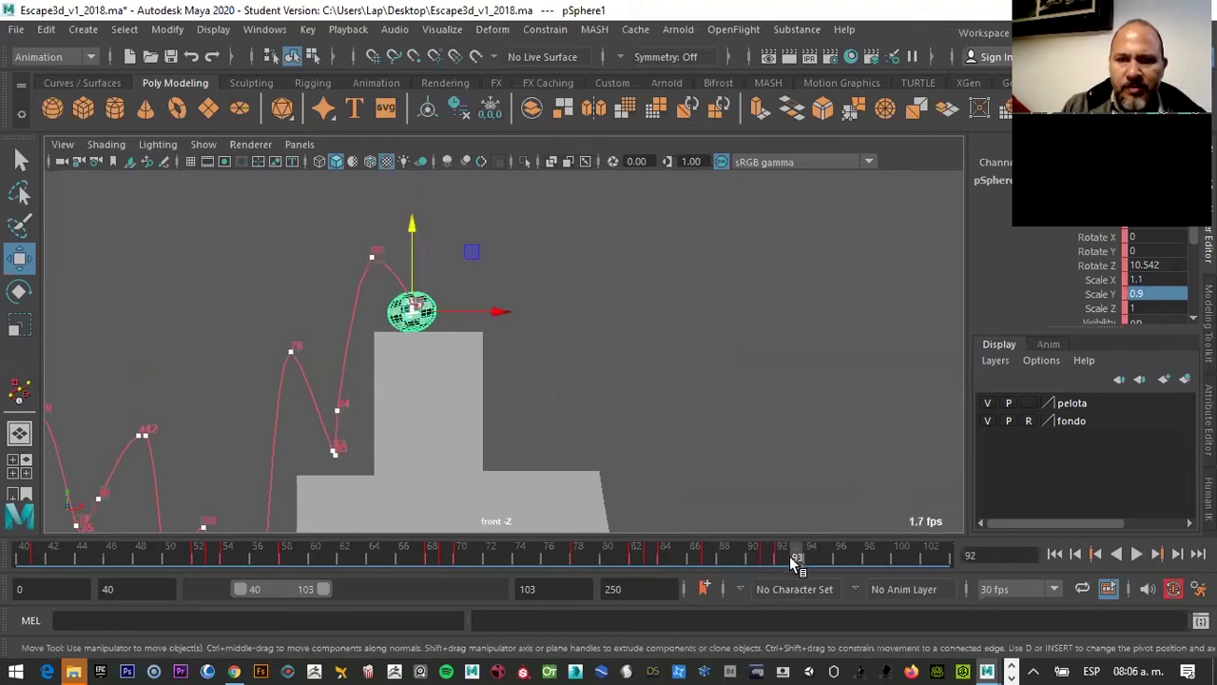
Tilt the ball forward to Rotate Z -9.703 at frame 93, key it and play back
key("r")
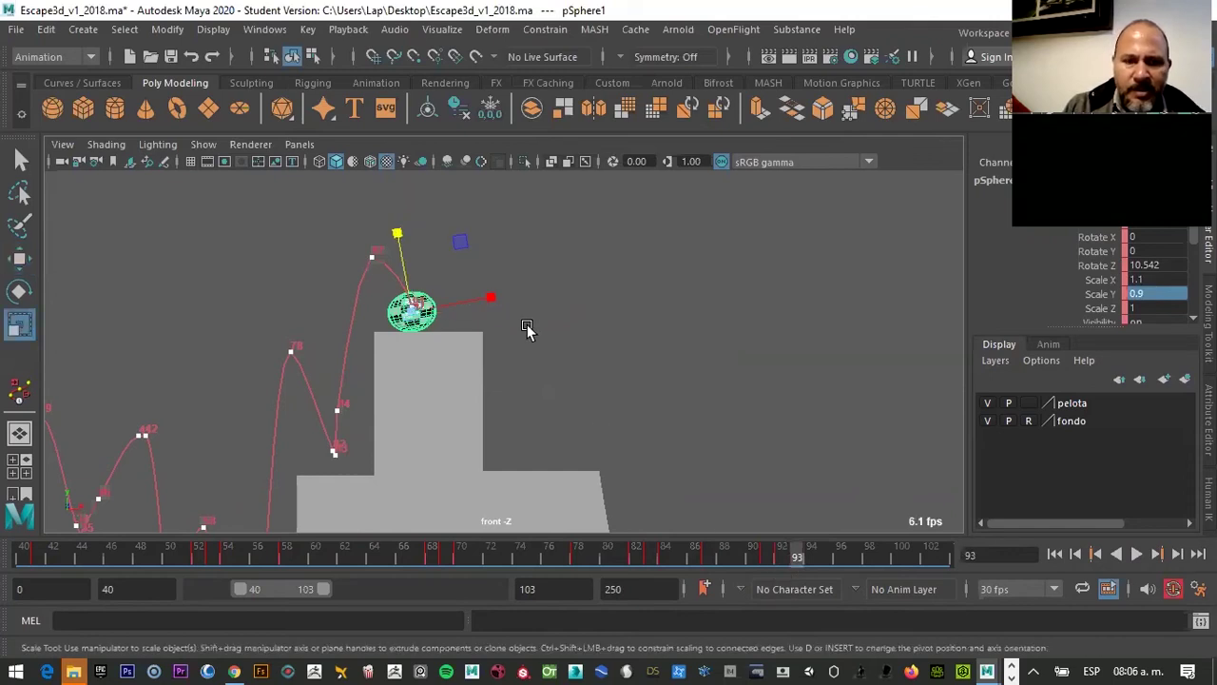
key("e")
left_click_drag(481, 269, 494, 282)
key("s")
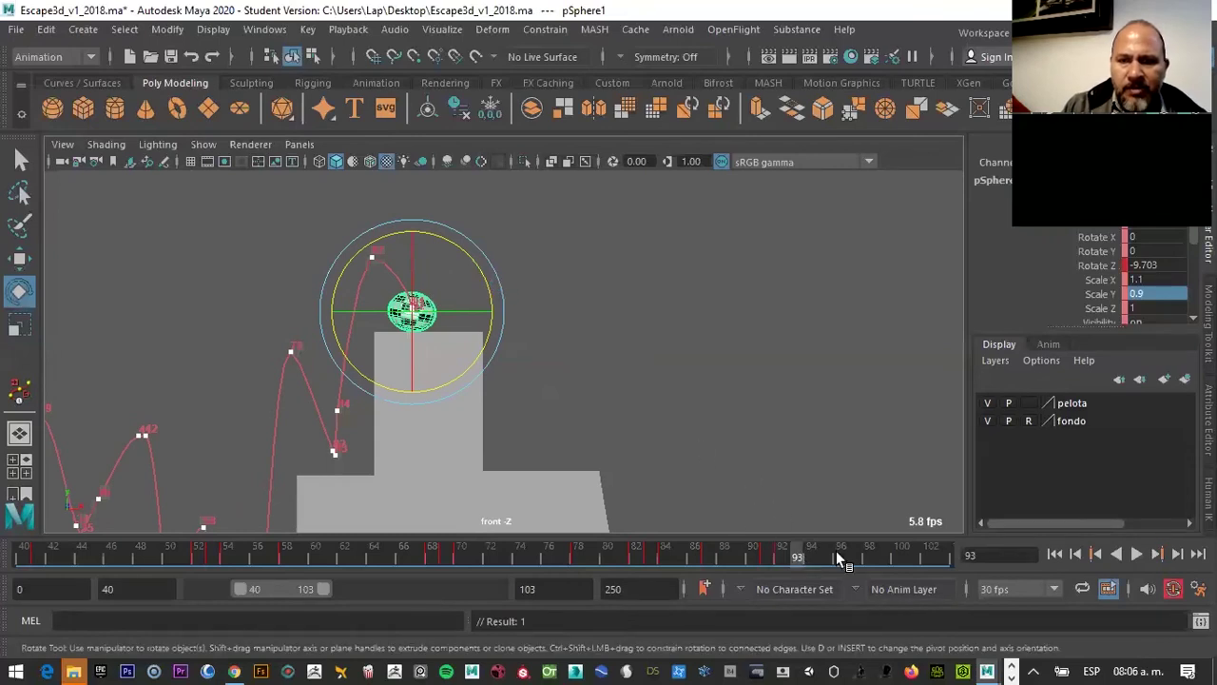
left_click(725, 352)
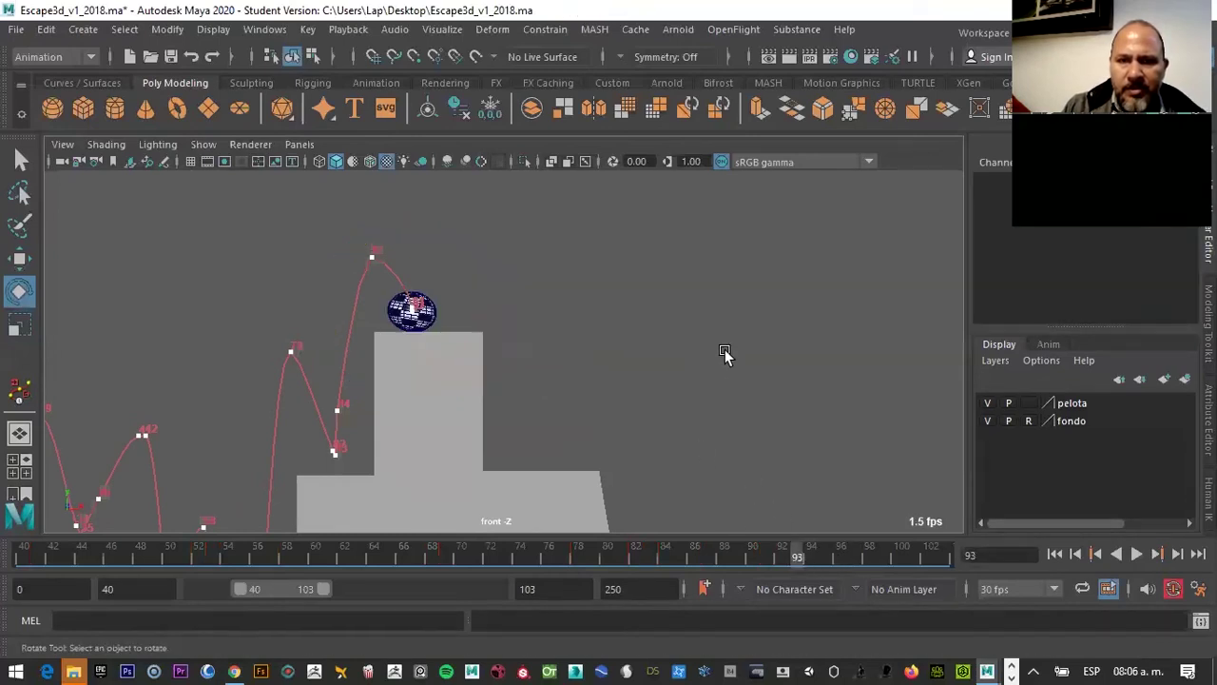
left_click(436, 317)
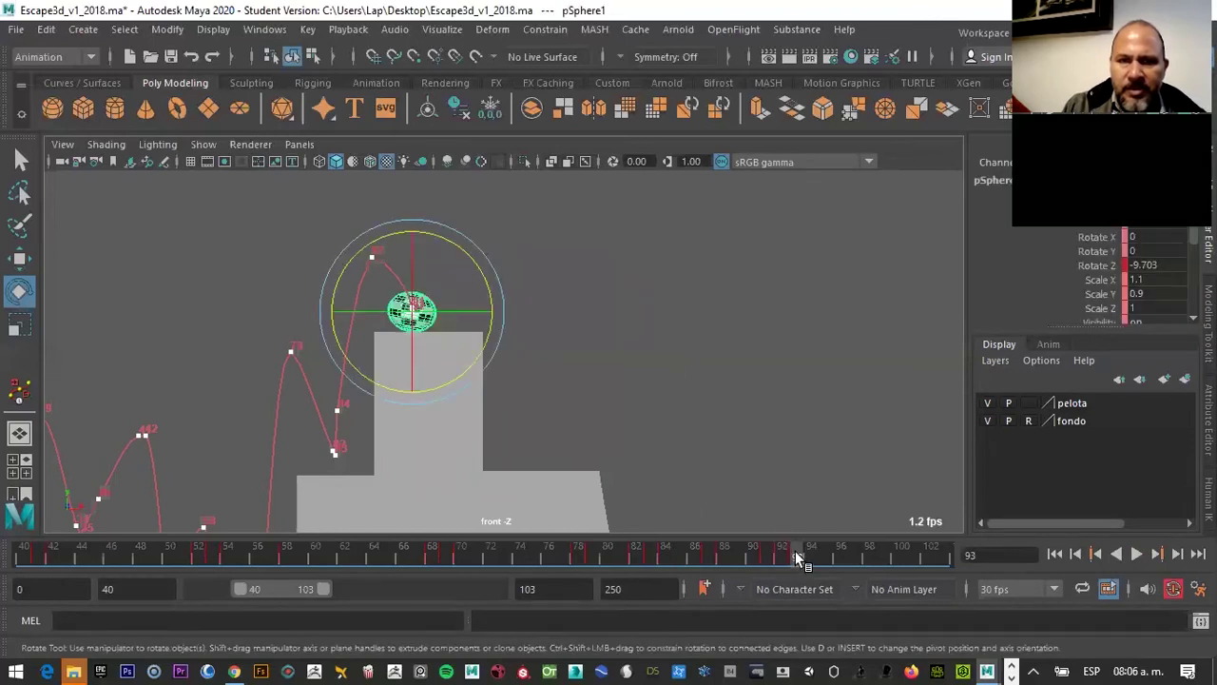
key("alt+v")
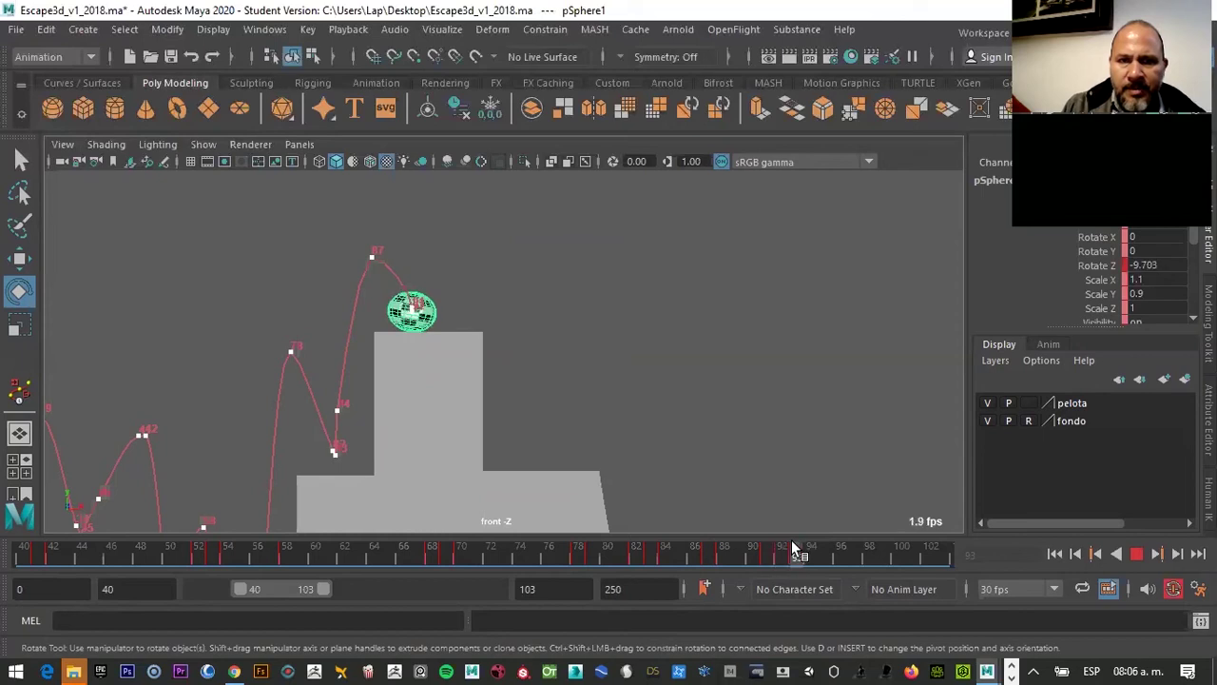
left_click(794, 551)
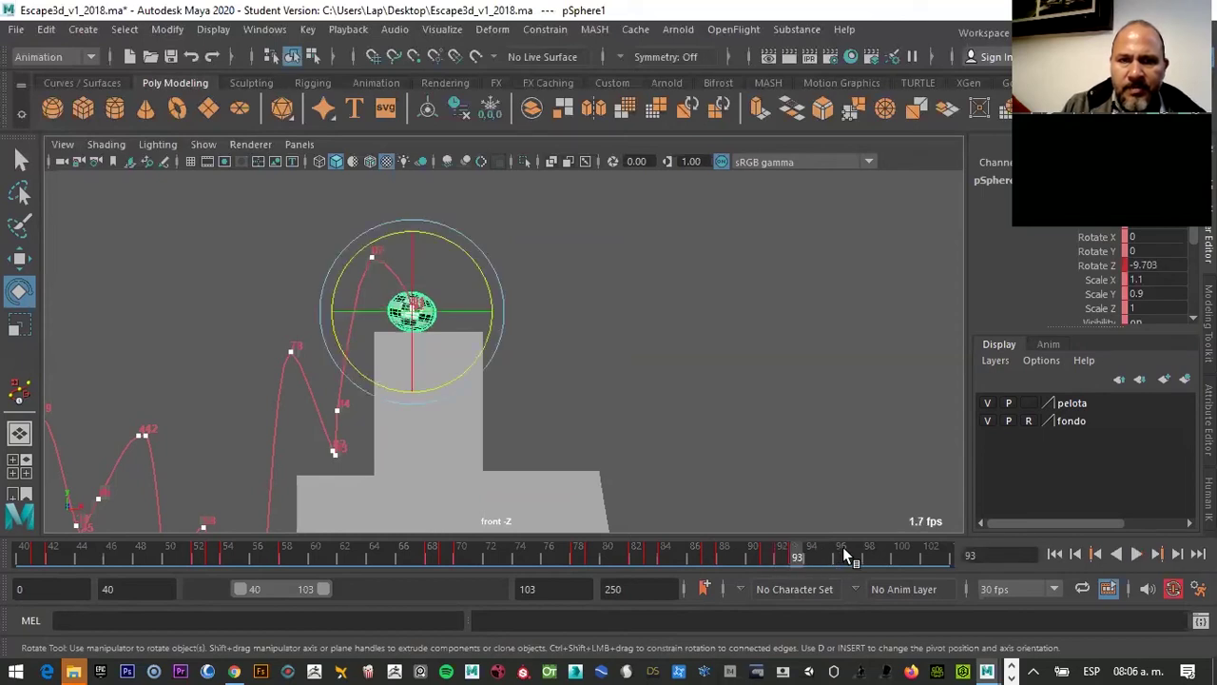
Check frame 96, then play back and stop at frame 94
left_click(841, 556)
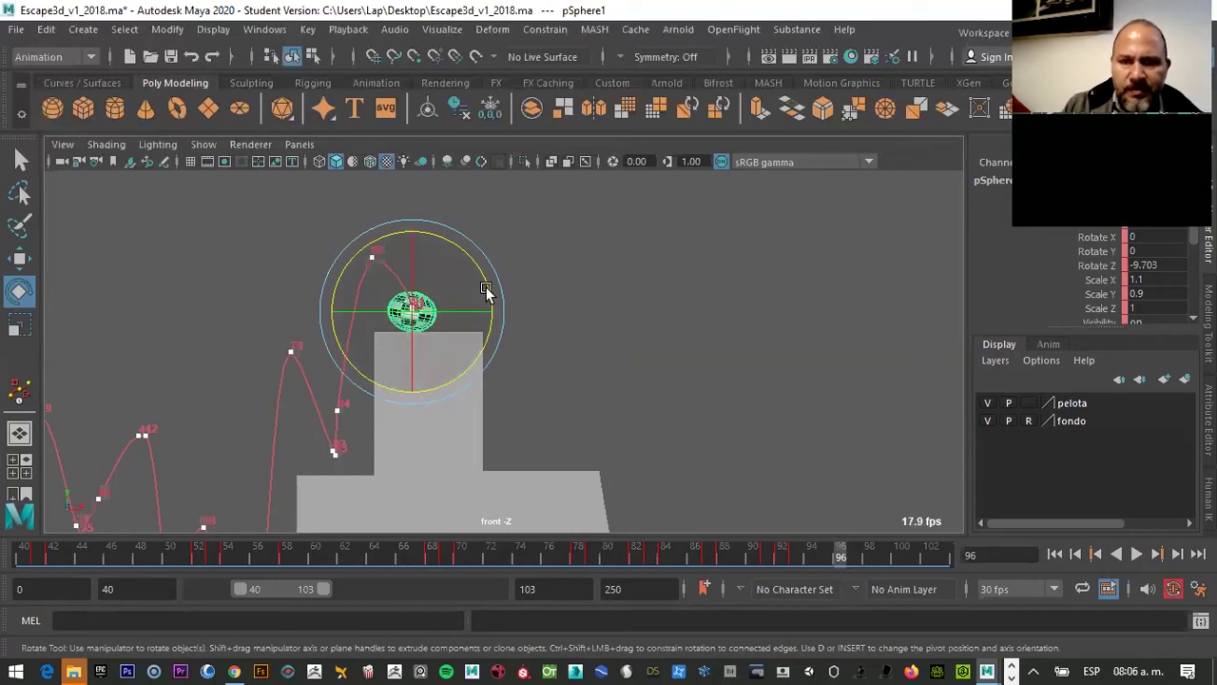
left_click(796, 554)
left_click(812, 552)
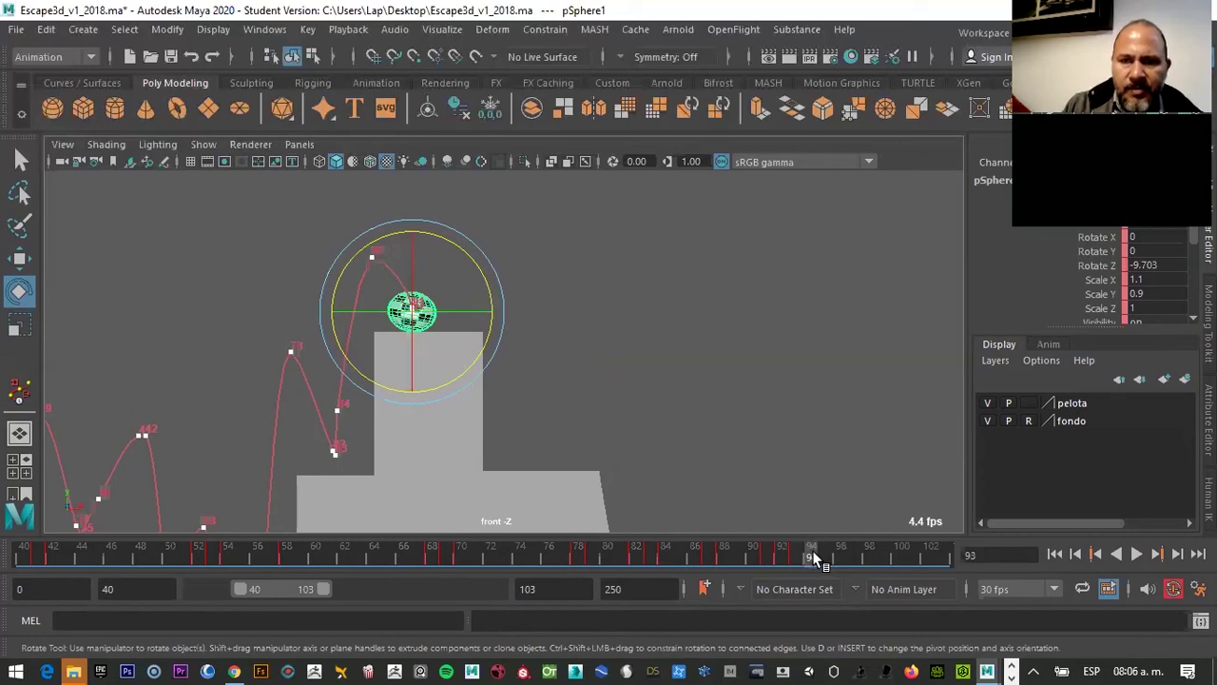
key("alt+v")
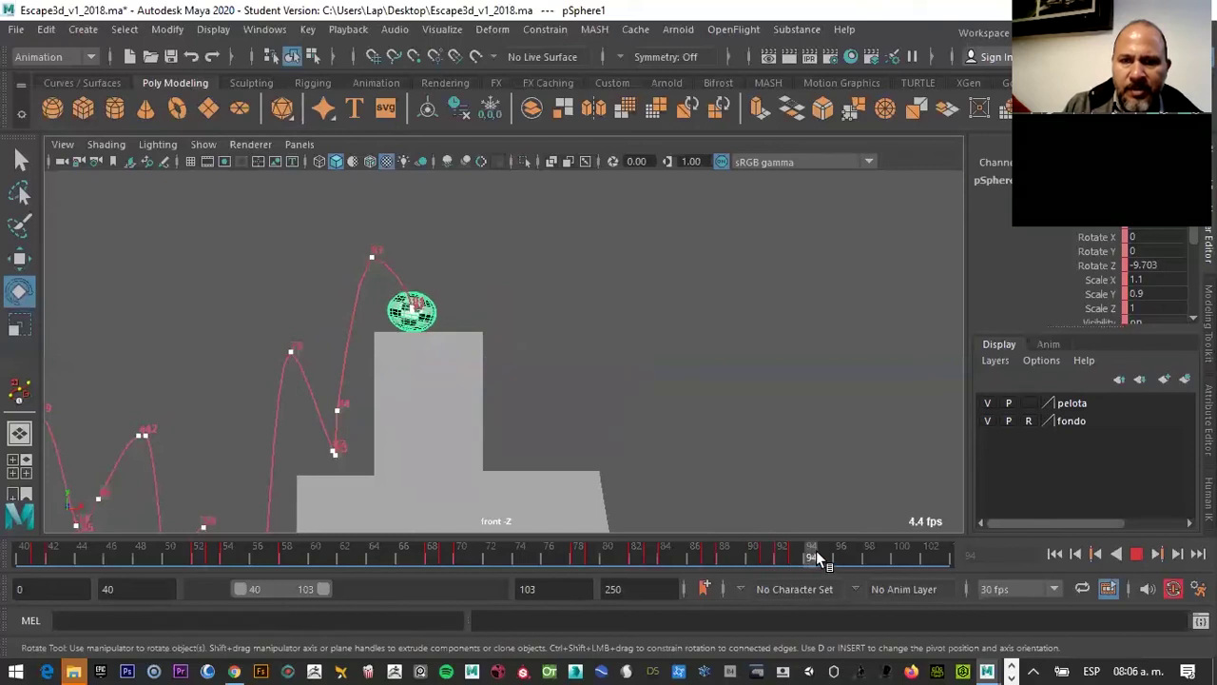
left_click(814, 551)
At frame 94, stretch the ball to 0.879 by 1.242, lift it up-right and tilt to Rotate Z -28.7
key("r")
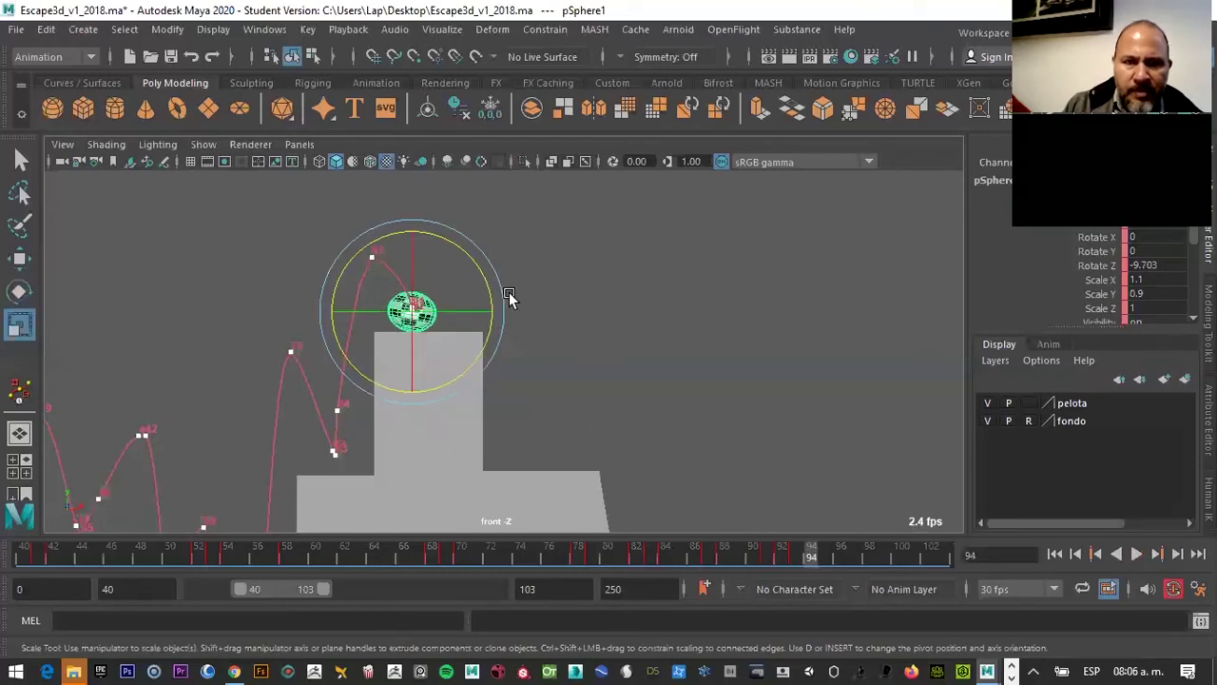
left_click_drag(427, 234, 431, 204)
left_click_drag(496, 328, 475, 325)
key("w")
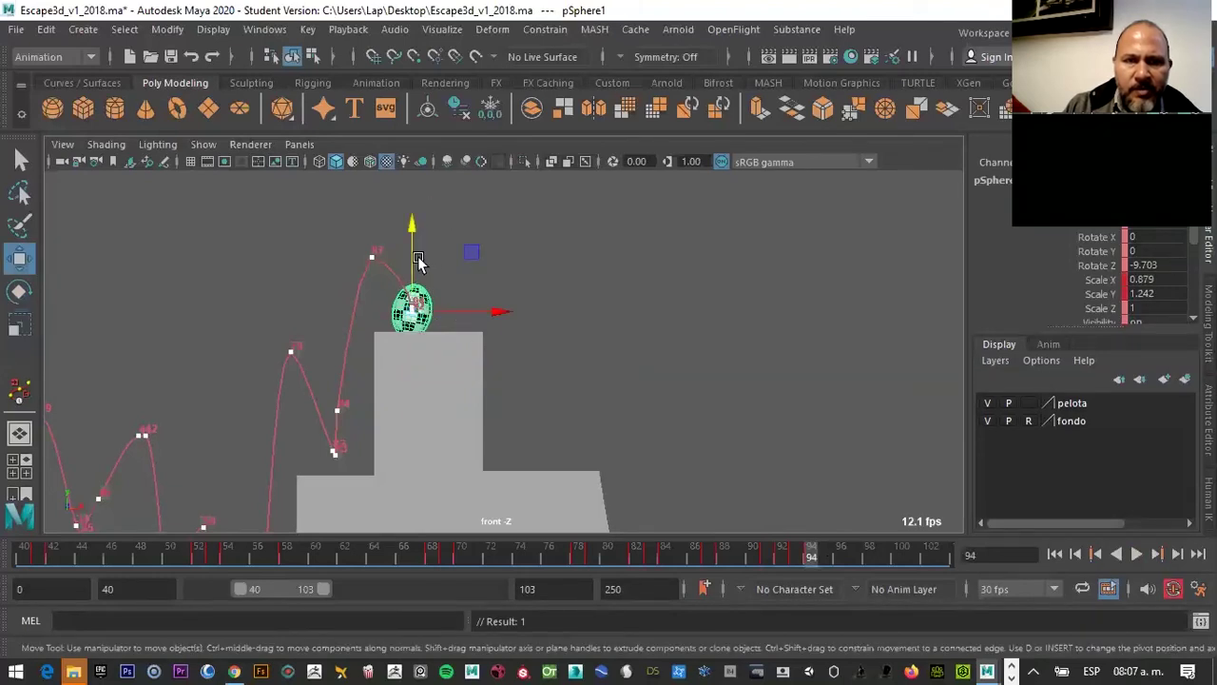
left_click_drag(418, 260, 419, 225)
left_click_drag(463, 275, 501, 271)
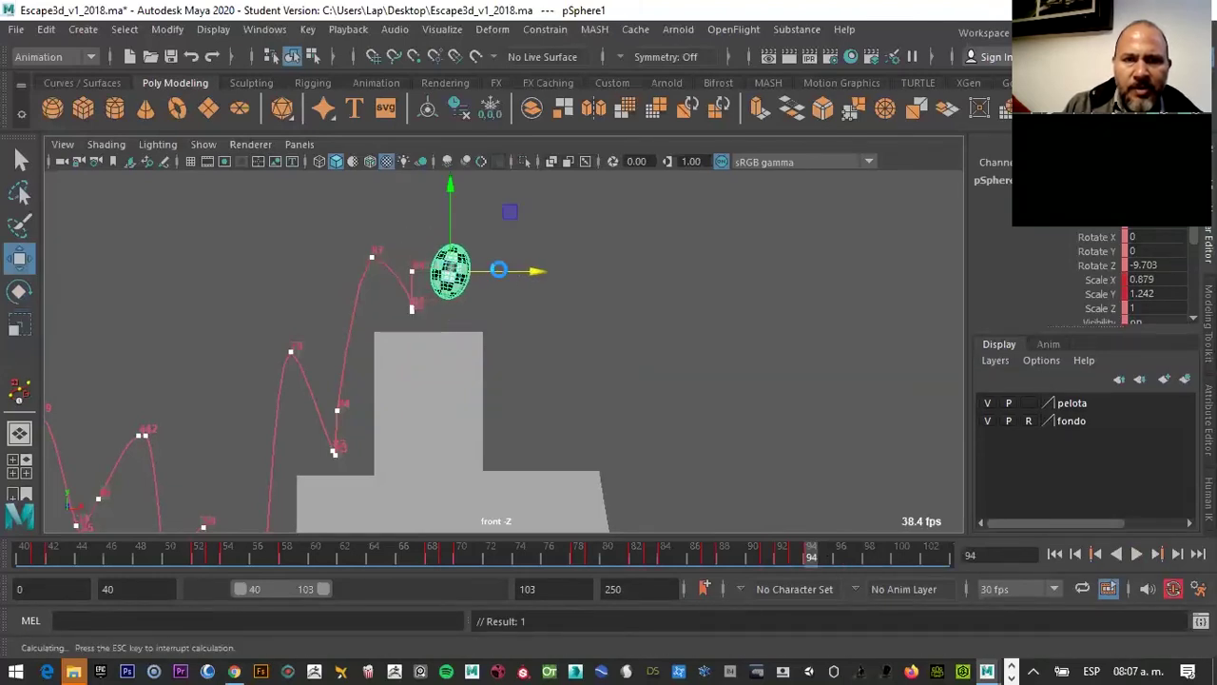
key("e")
left_click_drag(530, 270, 541, 294)
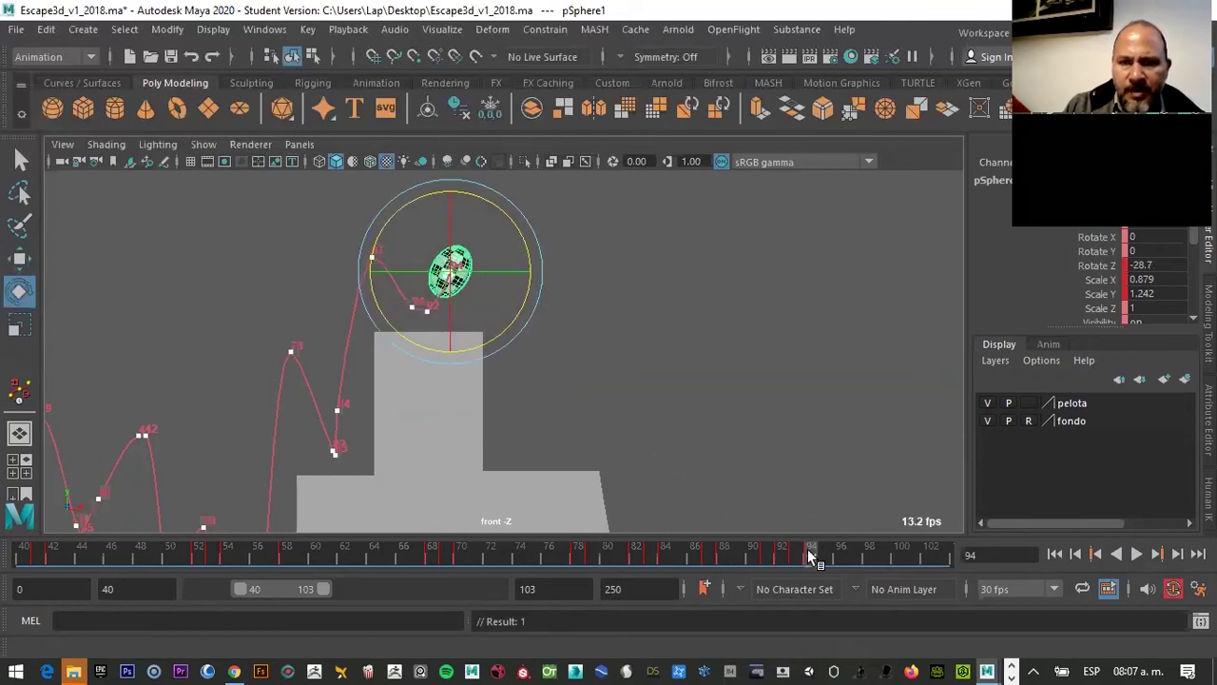
Review the jump through frame 100, then move the ball up and right at frame 98
key("alt+v")
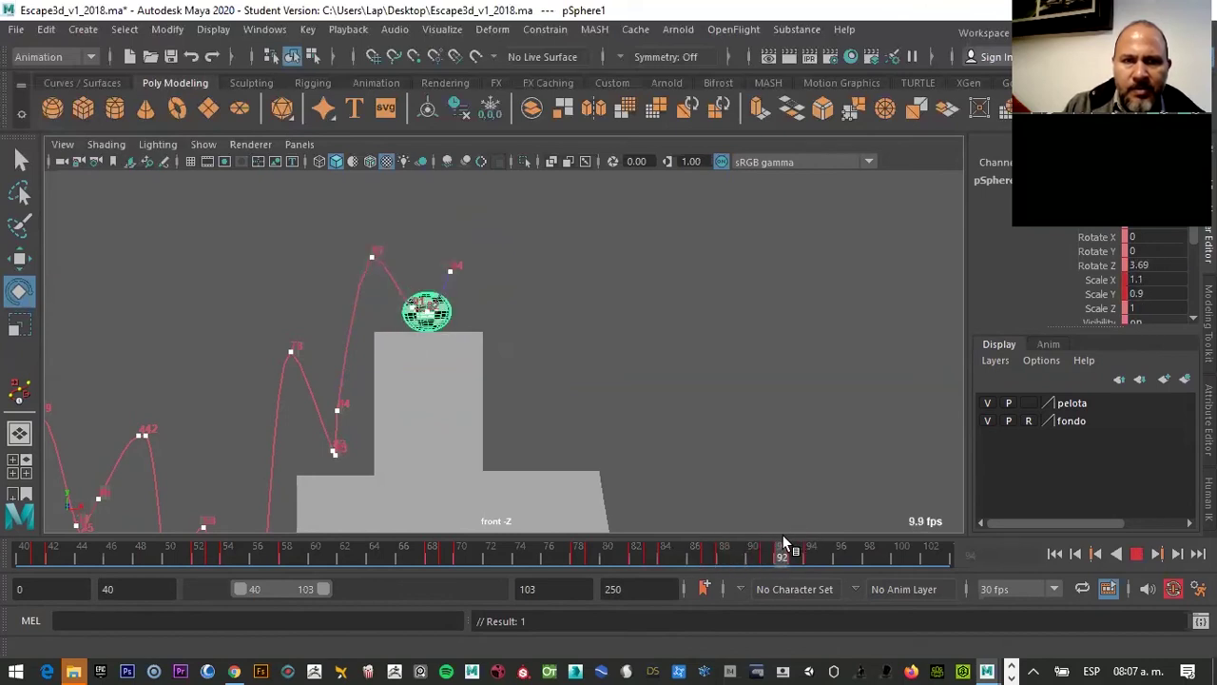
left_click(780, 555)
left_click(786, 562)
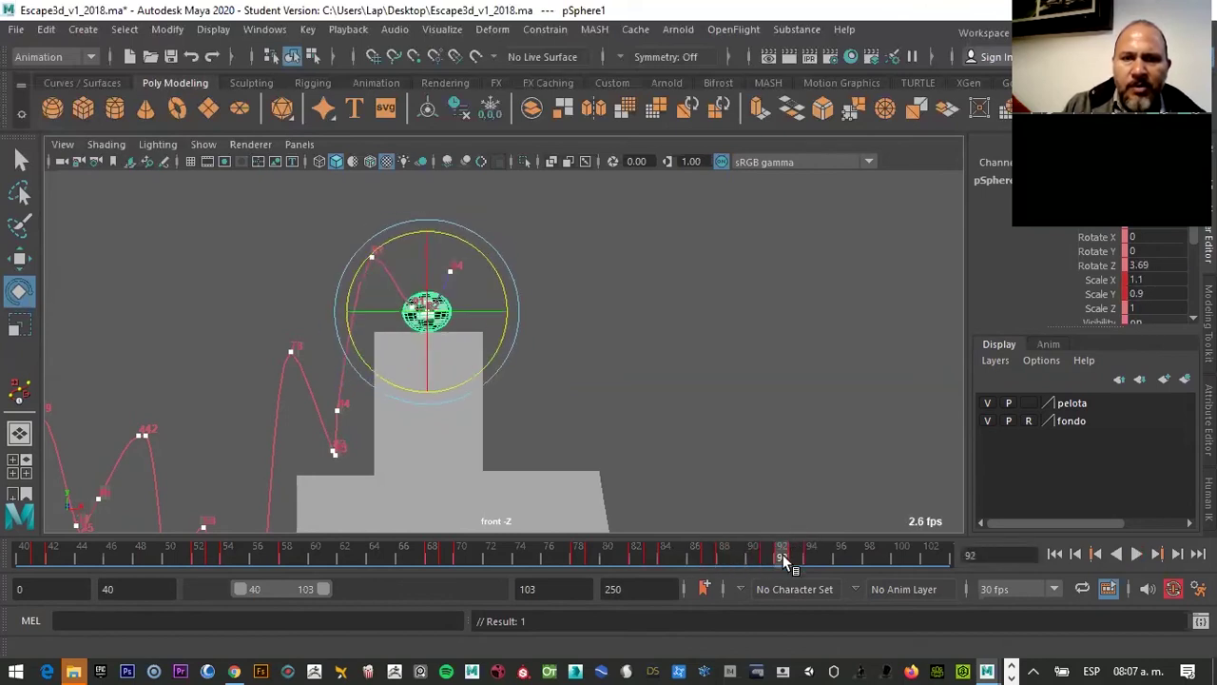
left_click_drag(777, 550, 928, 548)
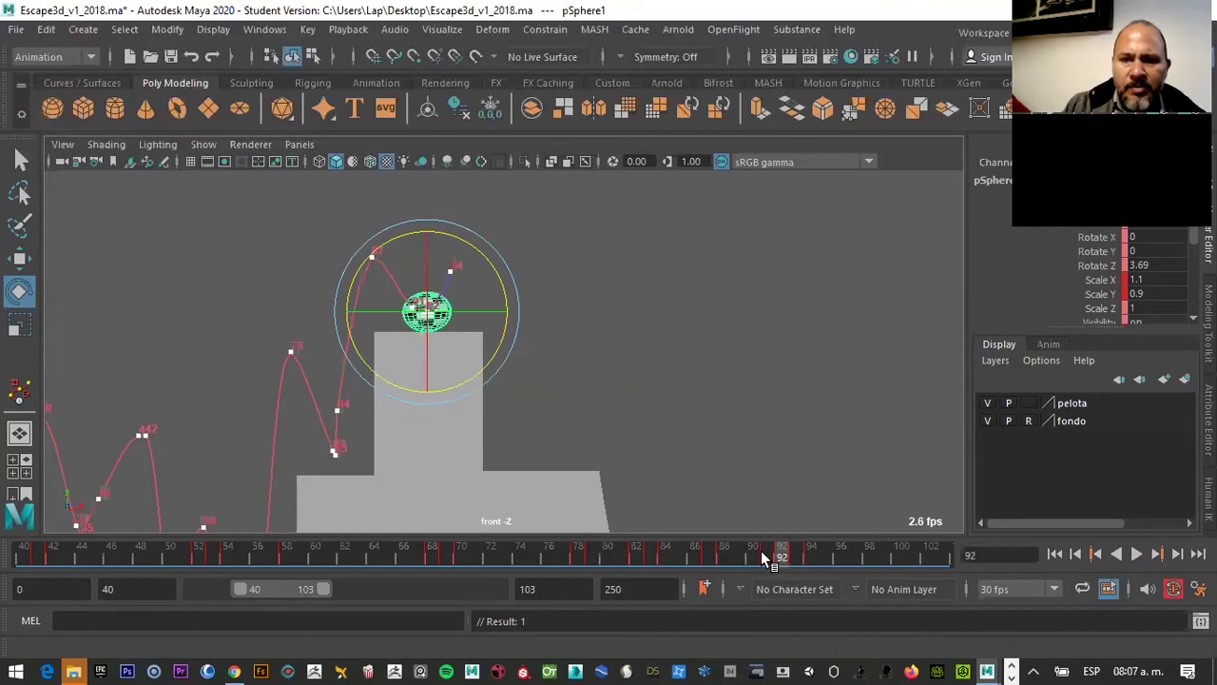
left_click(866, 552)
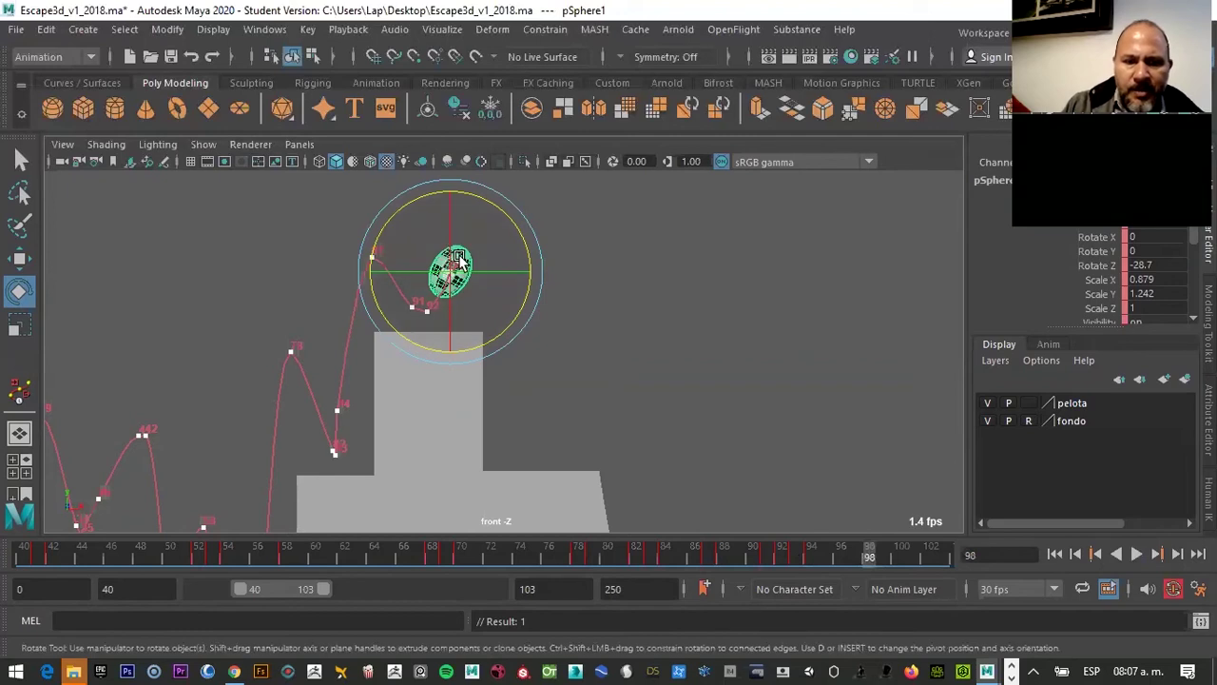
key("w")
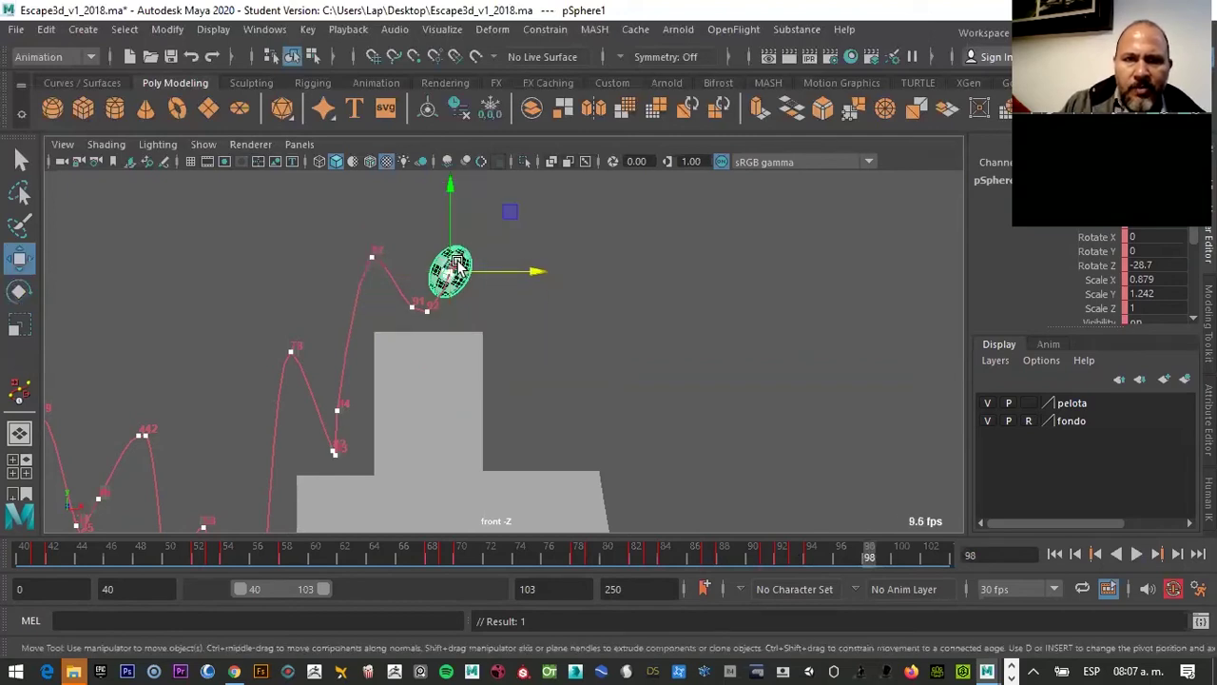
left_click_drag(451, 272, 503, 216)
Reset the ball's Scale X and Scale Y to 1 at frame 98
double_click(1155, 279)
type("1")
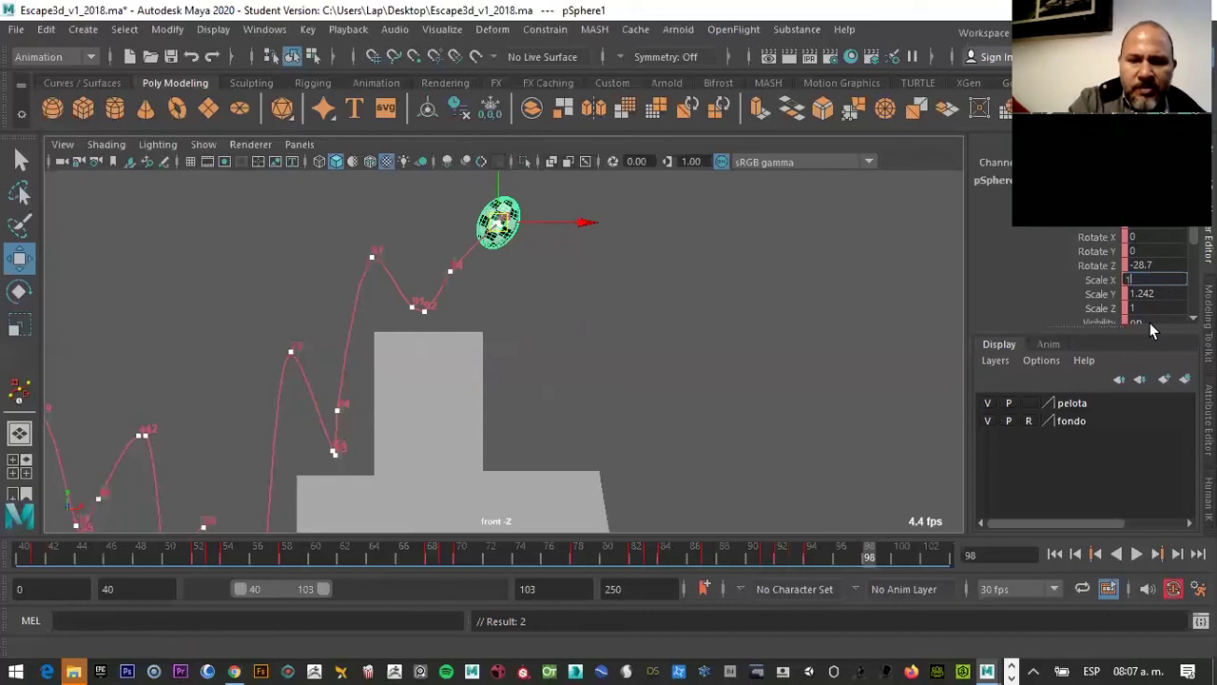
key("Tab")
type("1")
key("Tab")
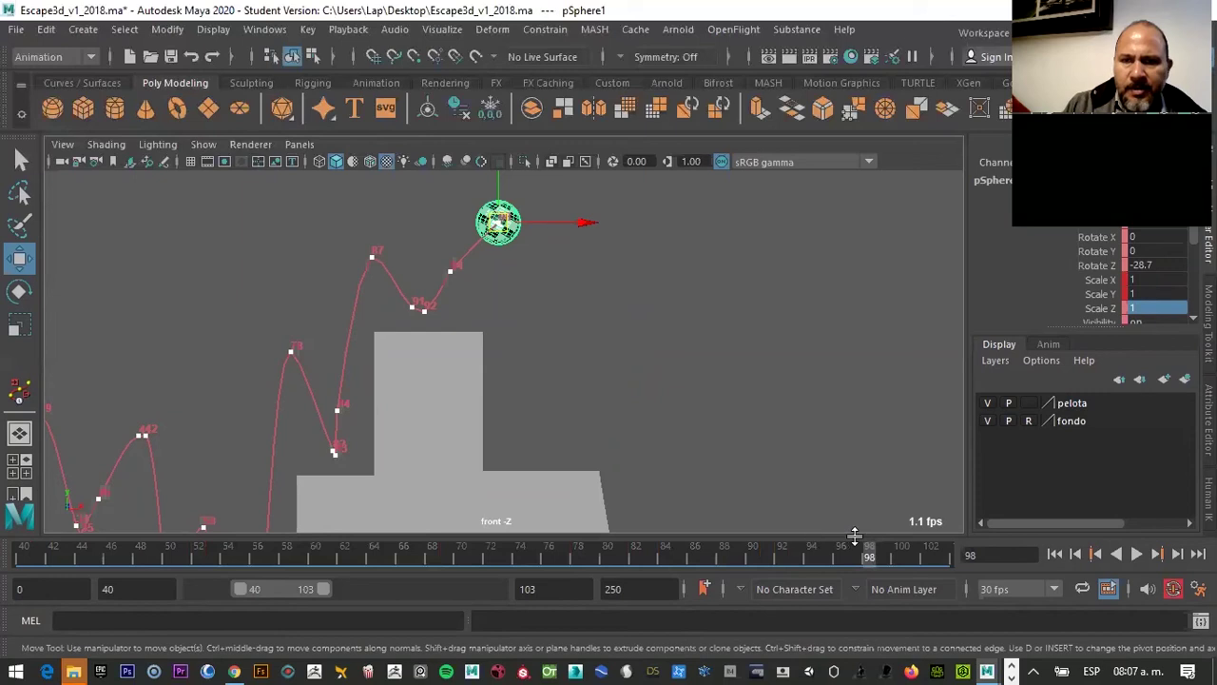
left_click(671, 273)
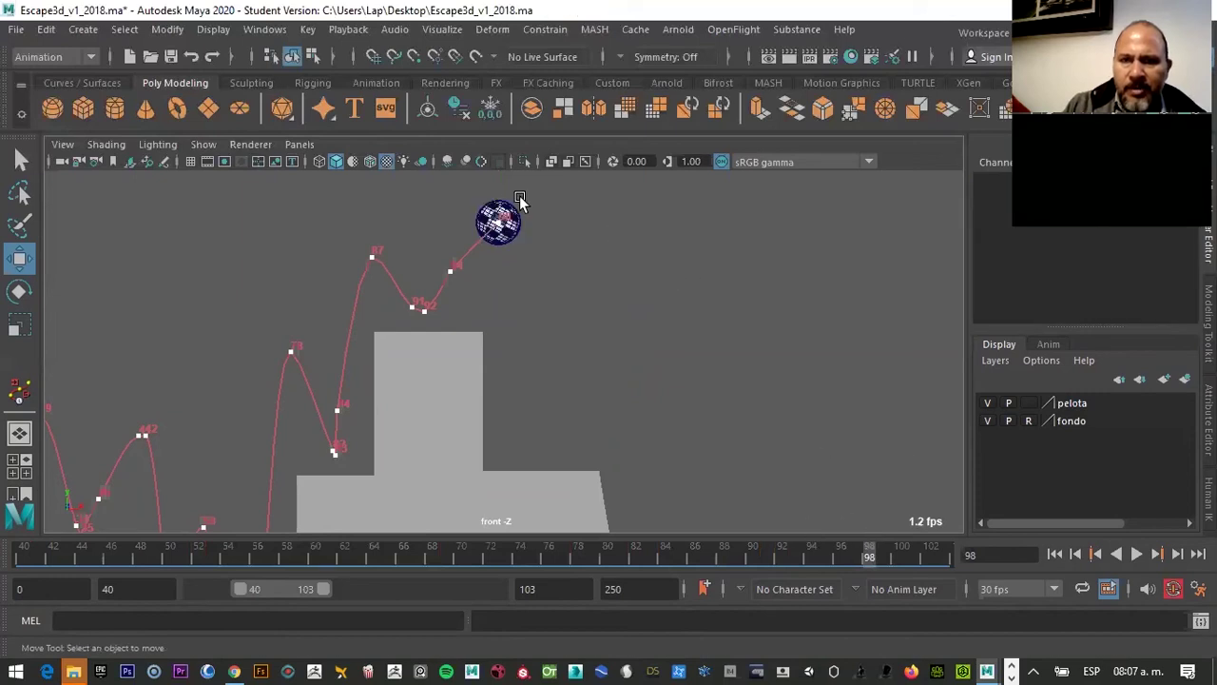
key("ctrl+z")
key("alt+v")
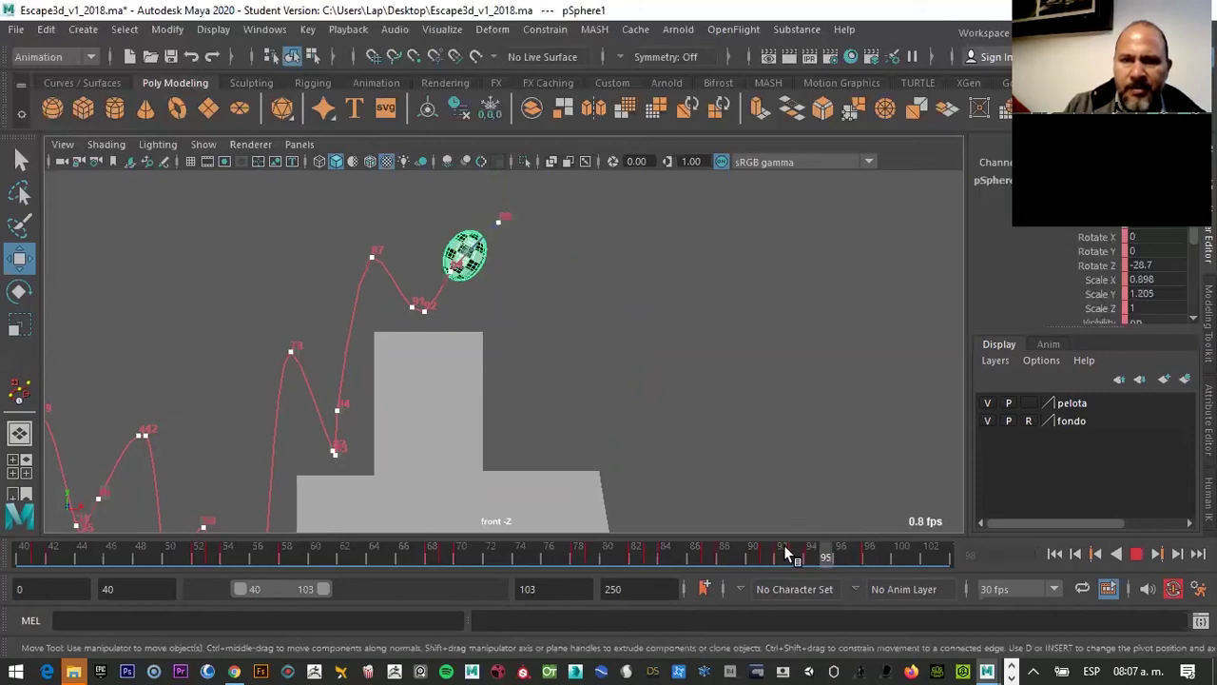
Shift the stretched frame-94 ball slightly right, then scrub frames 86 to 91 to review
left_click_drag(841, 521, 807, 524)
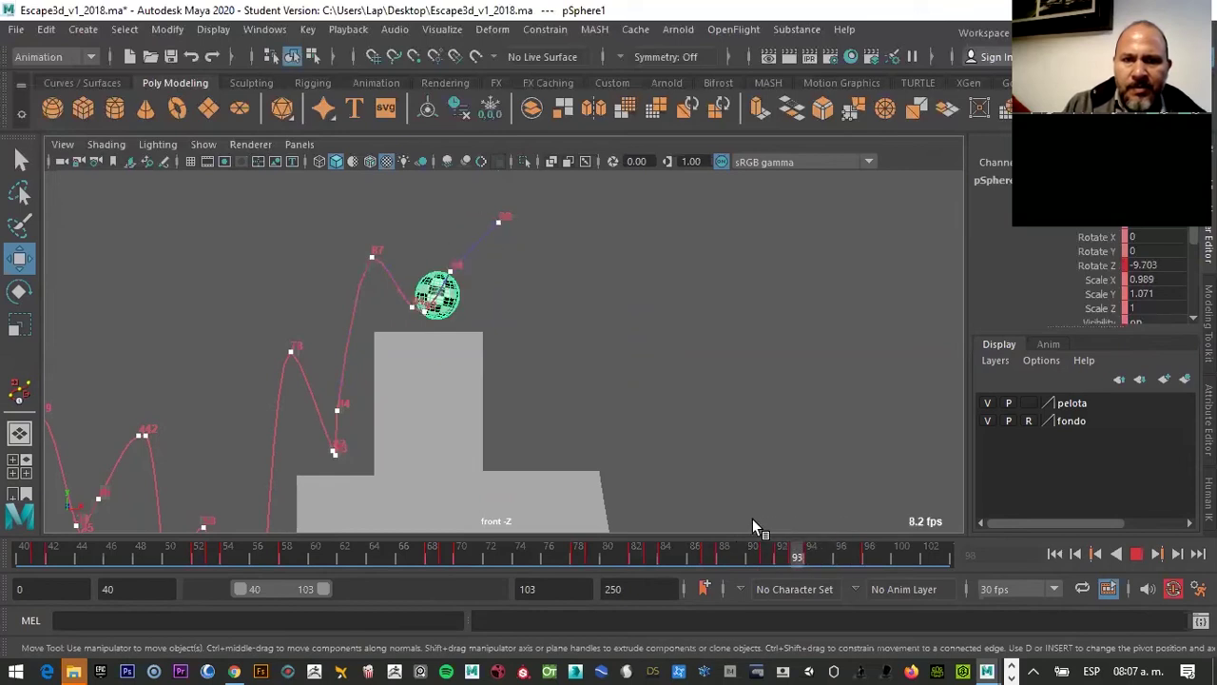
key("alt+v")
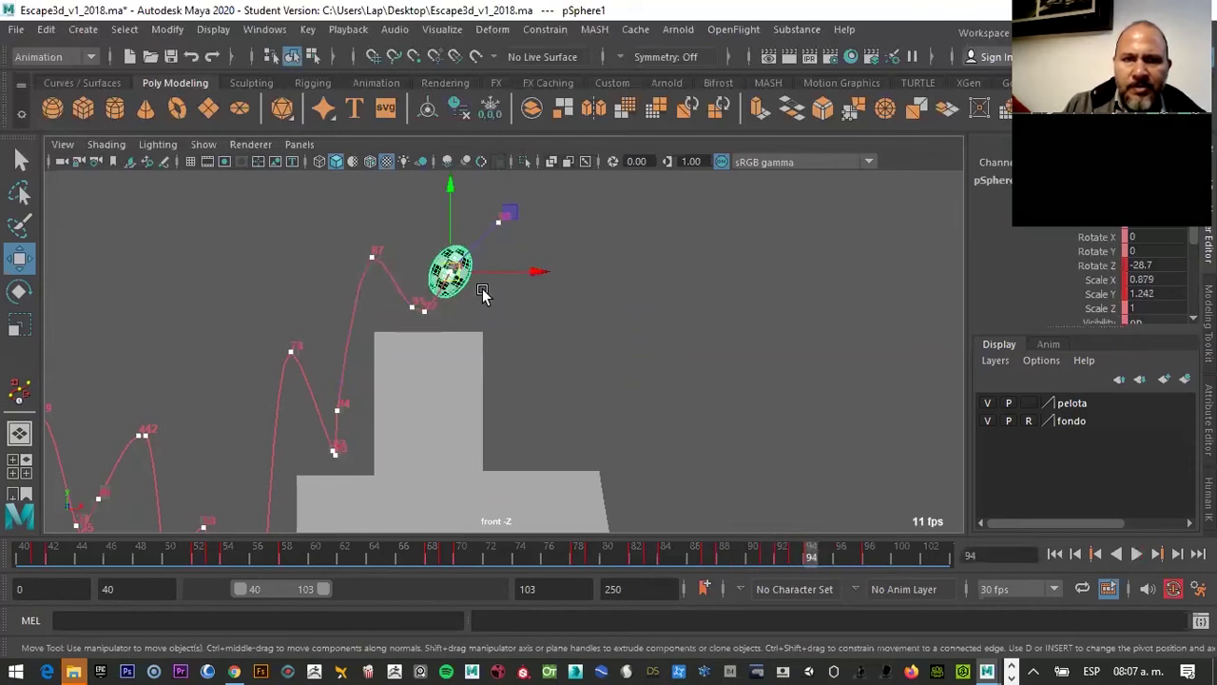
left_click_drag(502, 274, 525, 272)
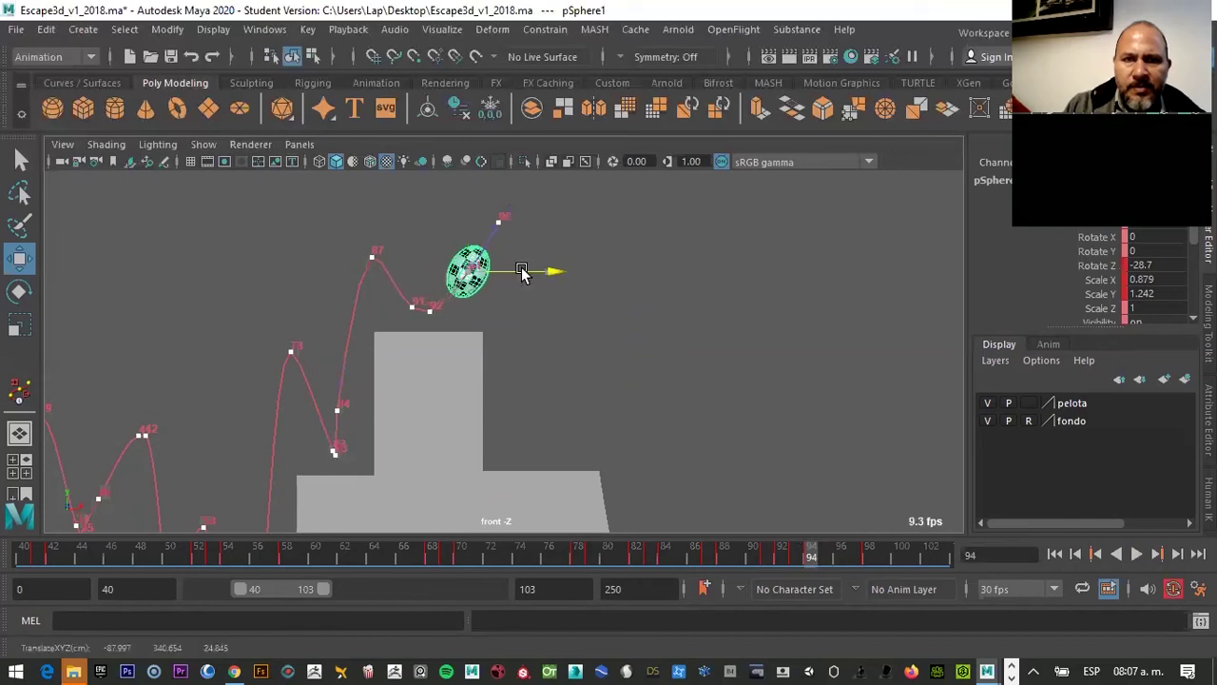
mouse_move(809, 545)
left_mouse_down()
mouse_move(743, 502)
mouse_move(720, 502)
mouse_move(793, 494)
mouse_move(740, 491)
mouse_move(771, 494)
left_mouse_up()
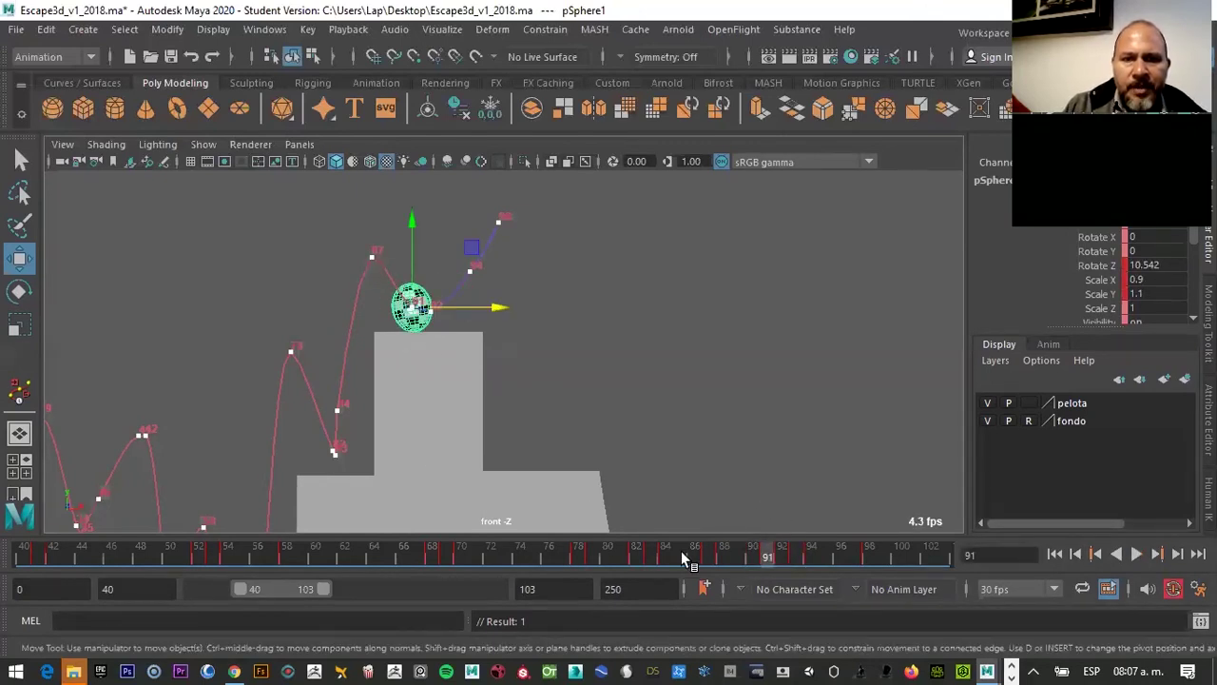
Tear off the Time Slider's Paste submenu as a floating window and drag it near the timeline
right_click(766, 554)
mouse_move(803, 253)
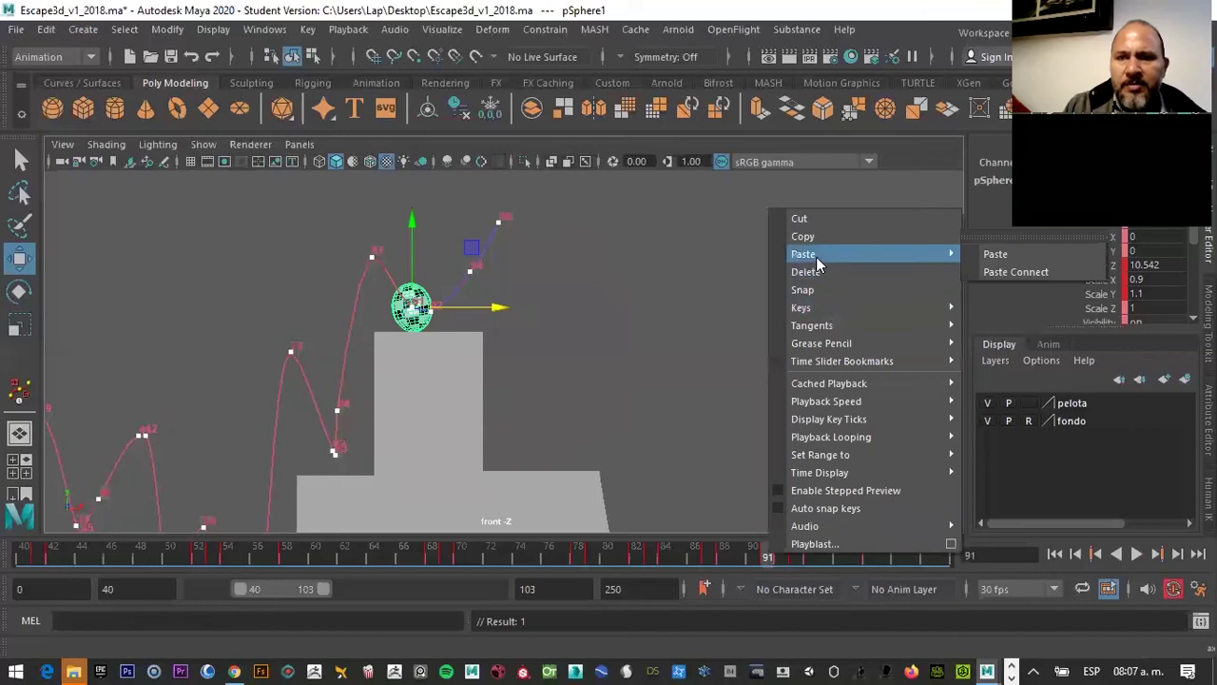
left_click(1032, 239)
mouse_move(1031, 222)
left_mouse_down()
mouse_move(774, 285)
mouse_move(716, 322)
mouse_move(743, 324)
left_mouse_up()
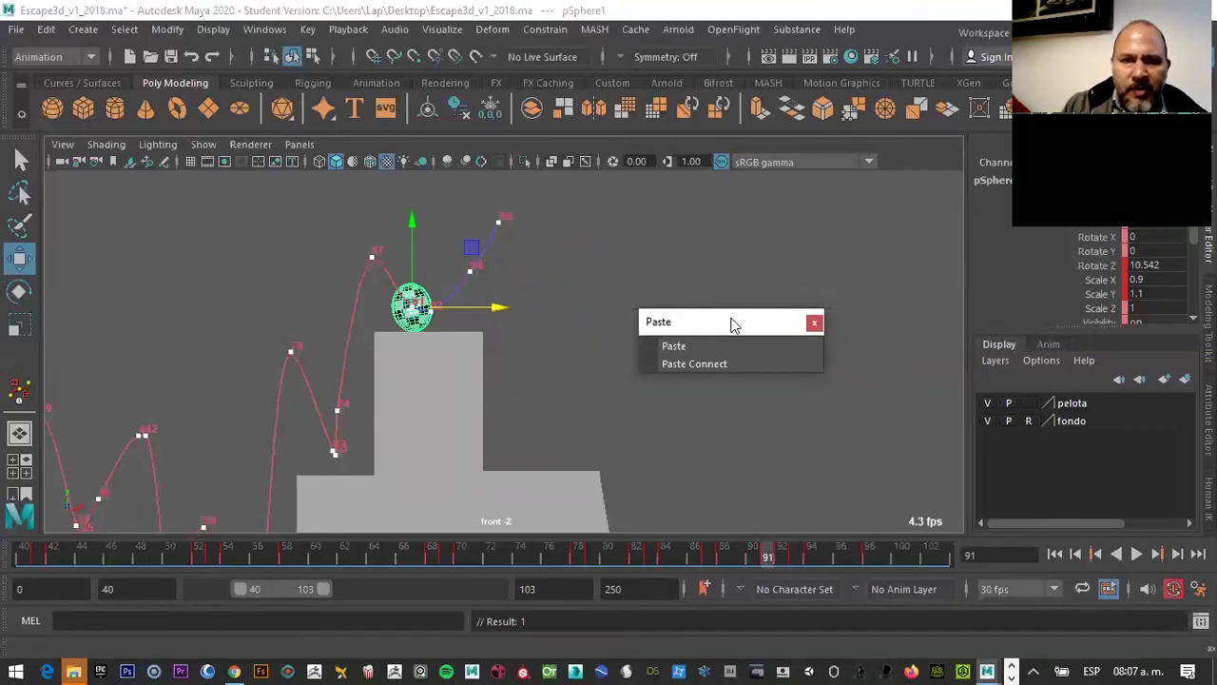
left_click_drag(732, 325, 504, 345)
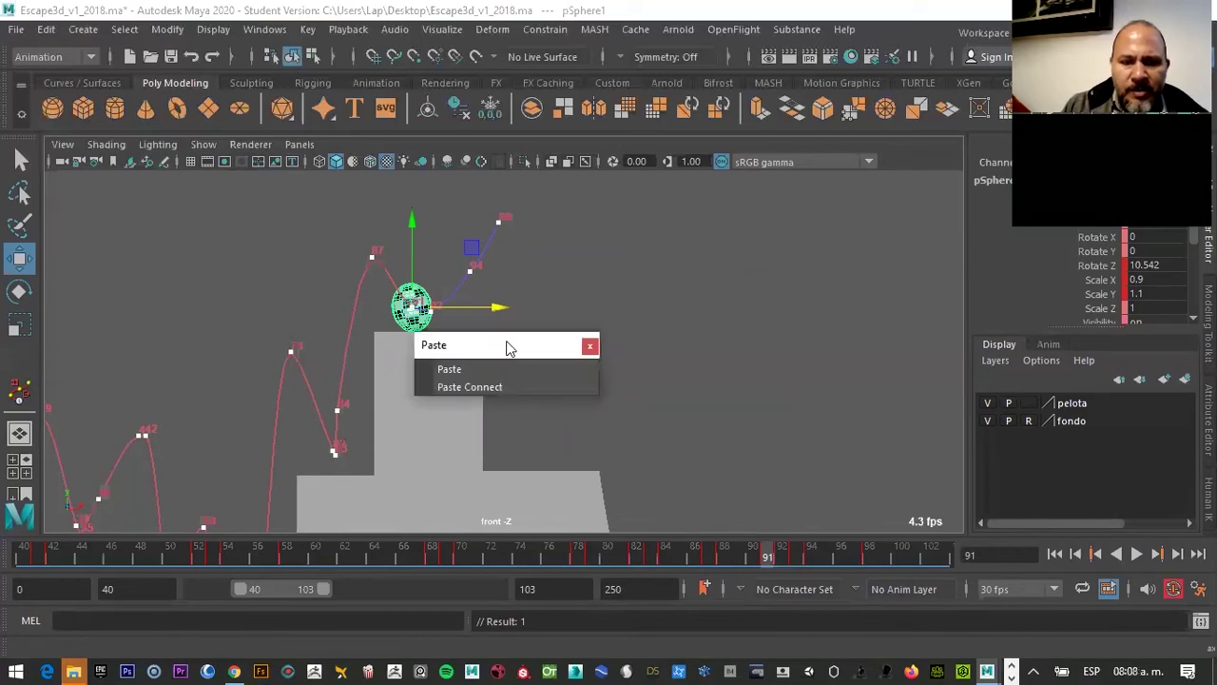
key("f")
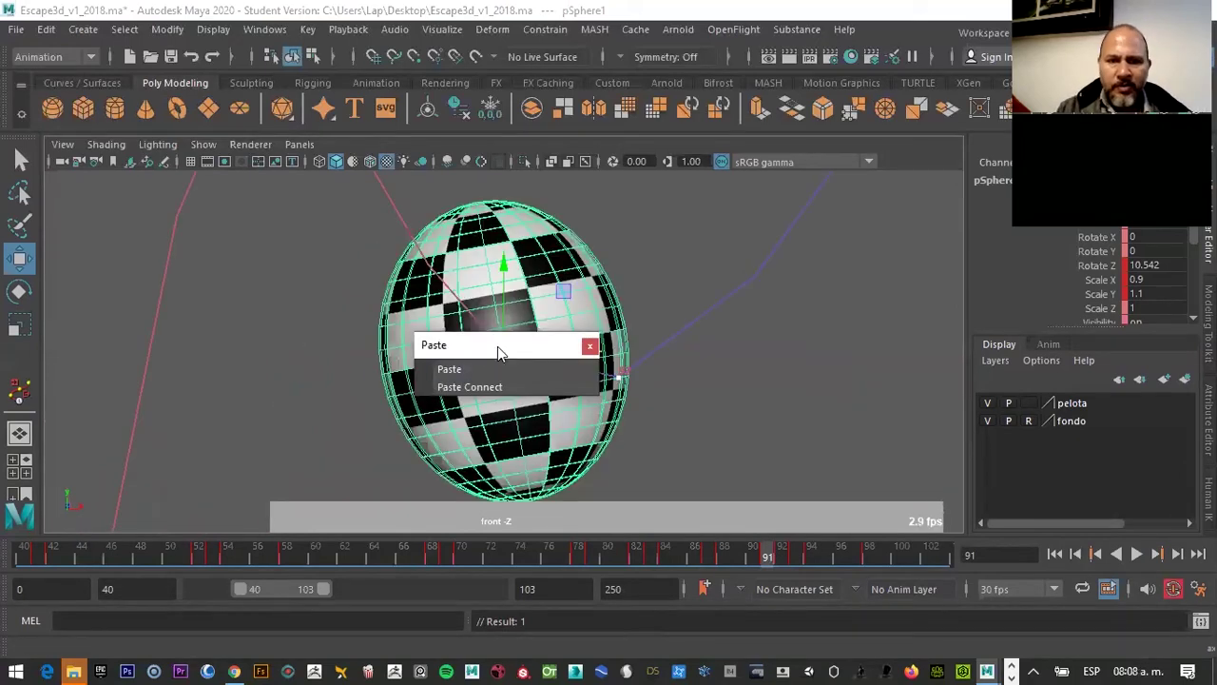
left_click_drag(497, 346, 611, 514)
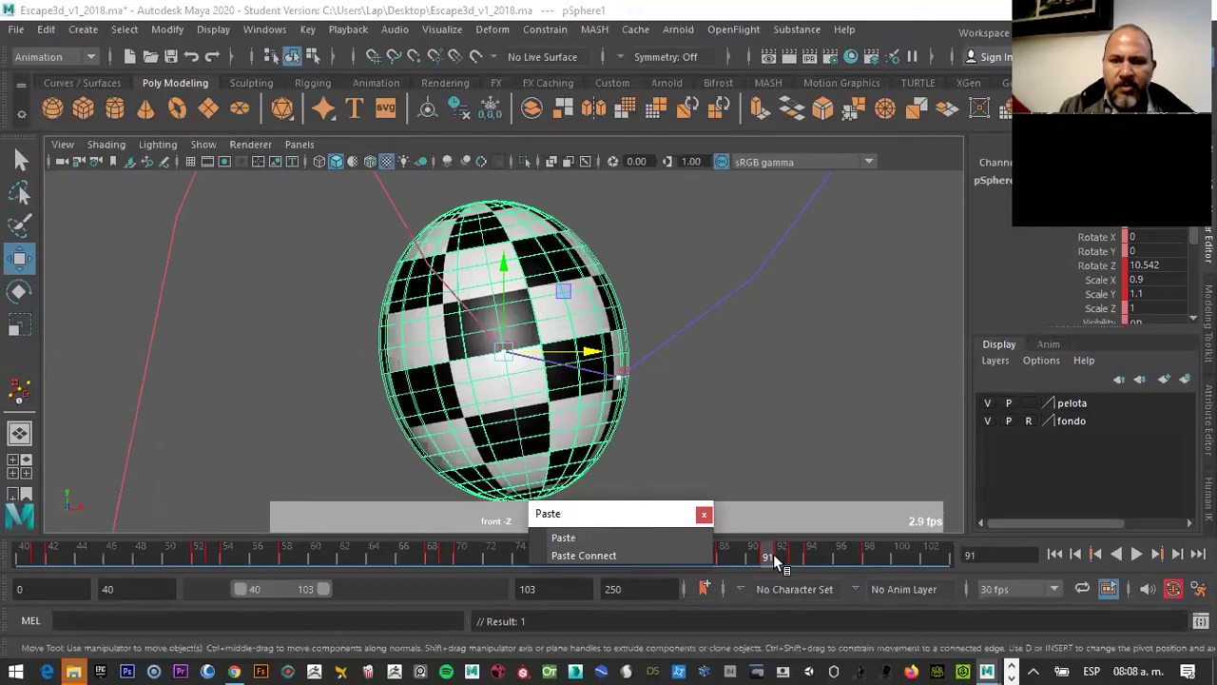
Scrub frames 88–92, park the floating Paste window at the lower left, and play back the bounce
mouse_move(791, 551)
left_mouse_down()
mouse_move(728, 548)
mouse_move(782, 548)
mouse_move(768, 554)
left_mouse_up()
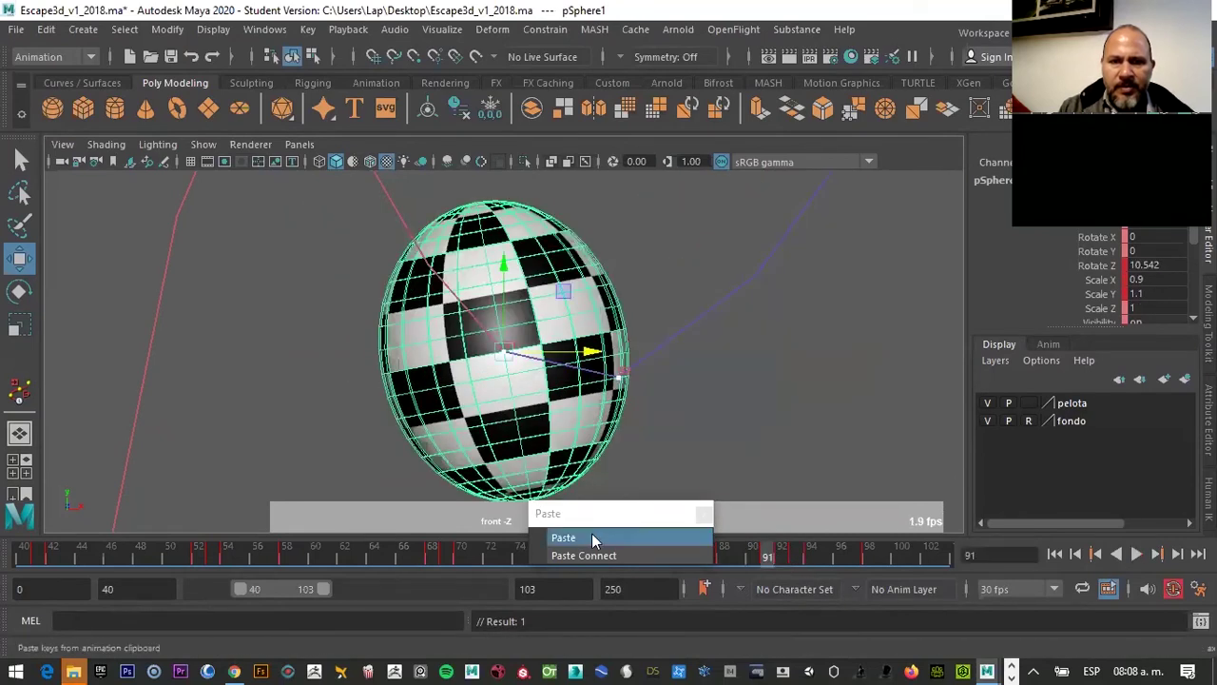
left_click(778, 554)
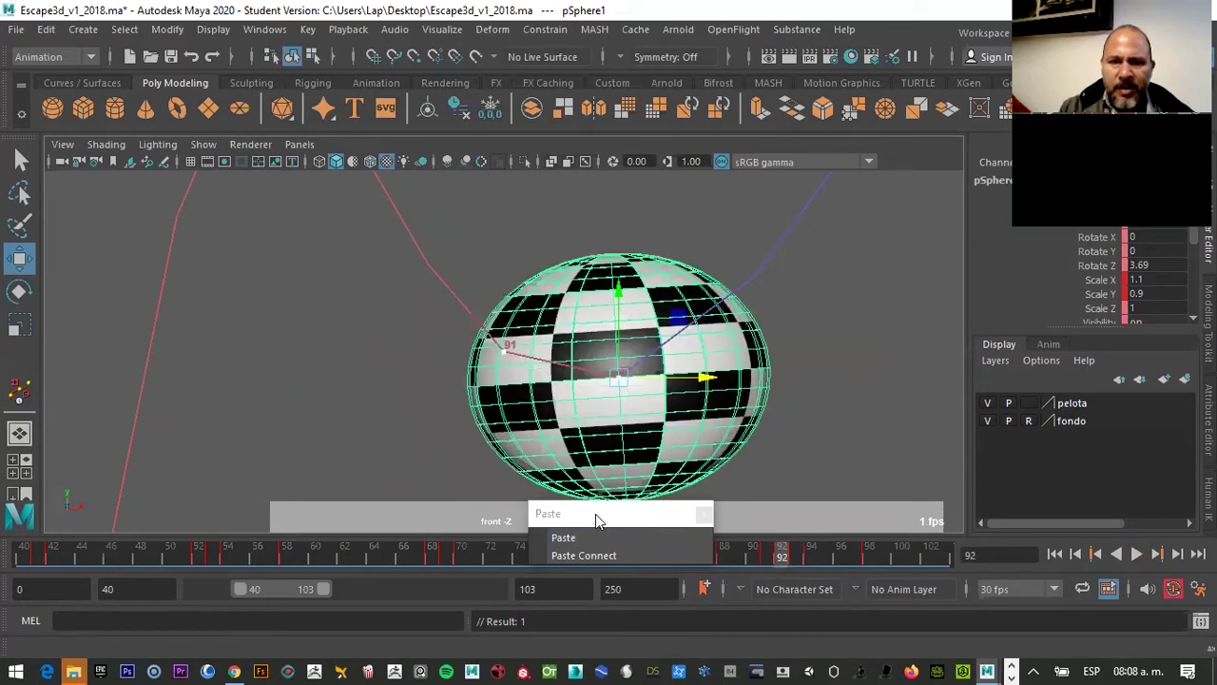
left_click_drag(595, 513, 624, 511)
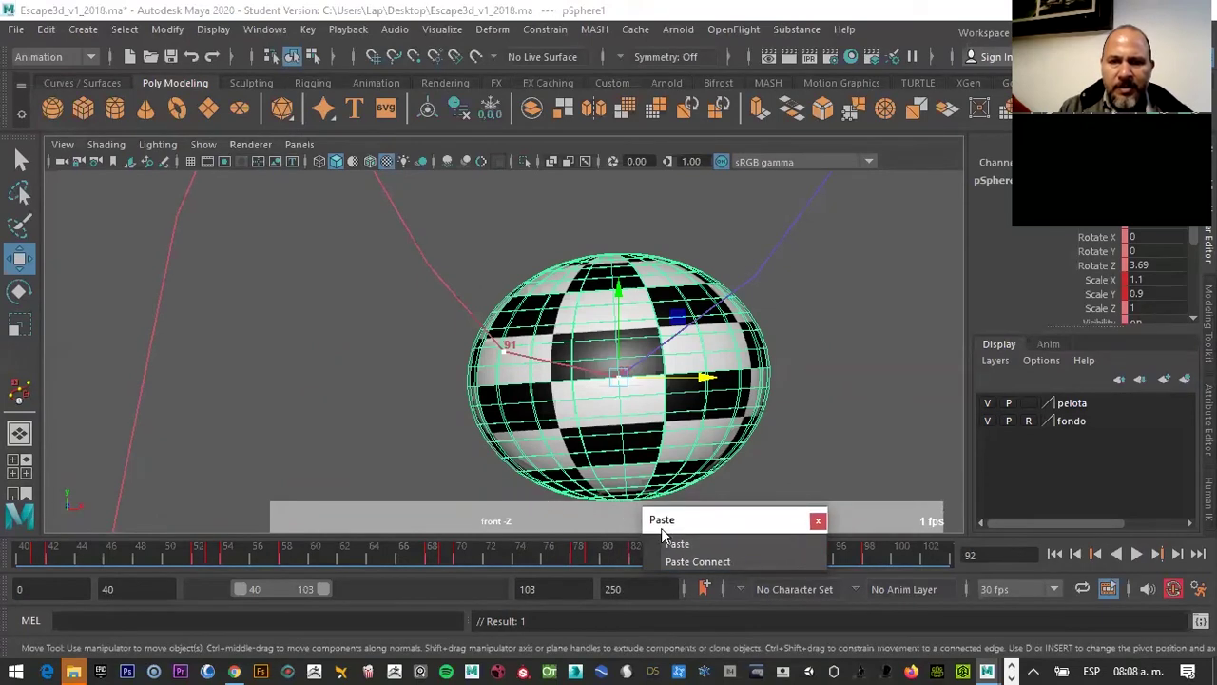
left_click_drag(755, 522, 334, 487)
left_click(768, 555)
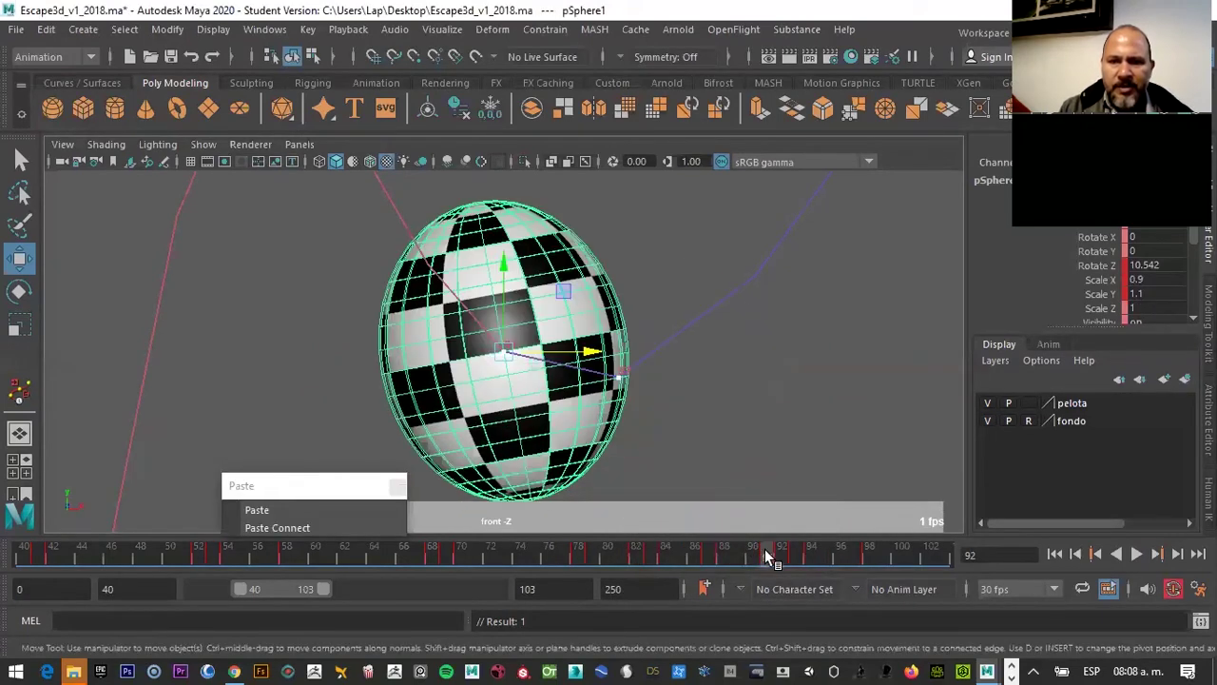
key("alt+v")
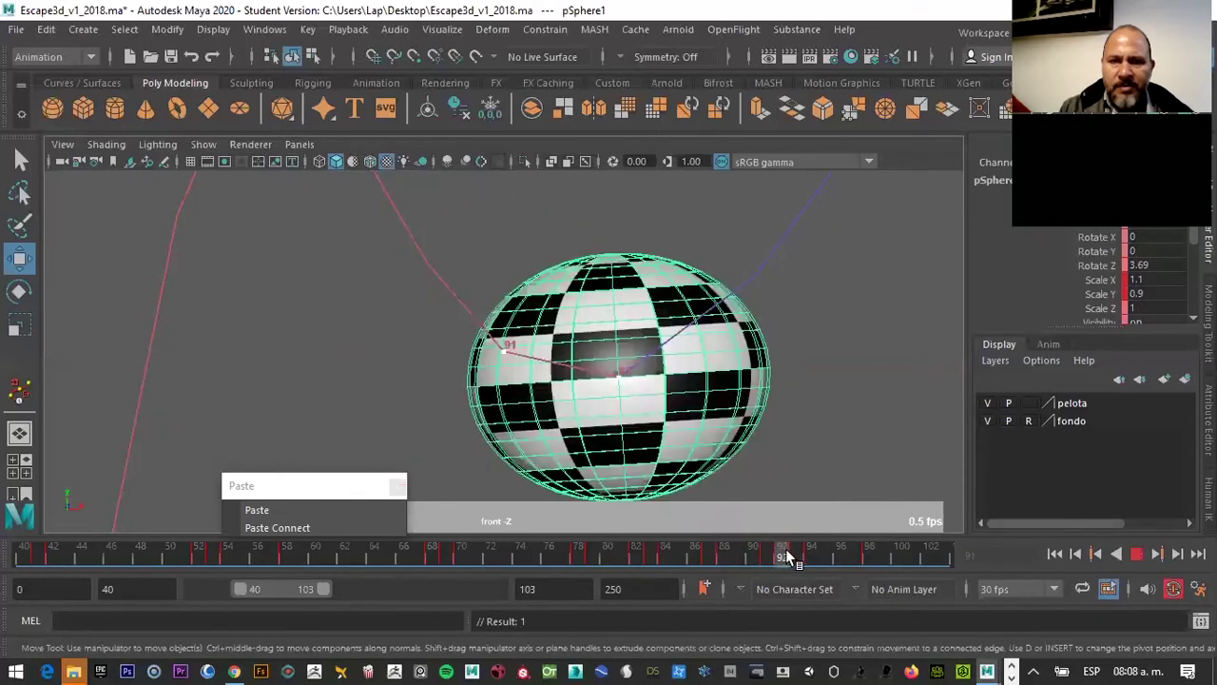
left_click_drag(785, 549, 725, 528)
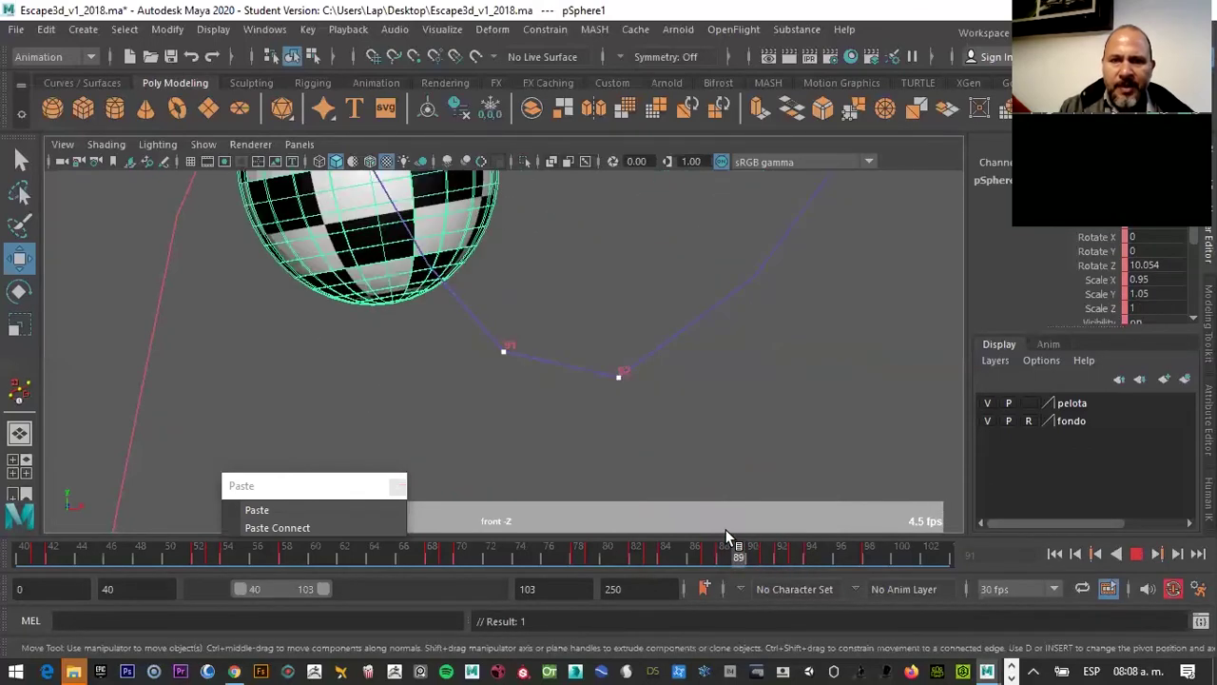
Review the bounce across frames 91–93 and shift the ball left along X at frame 91
key("alt+v")
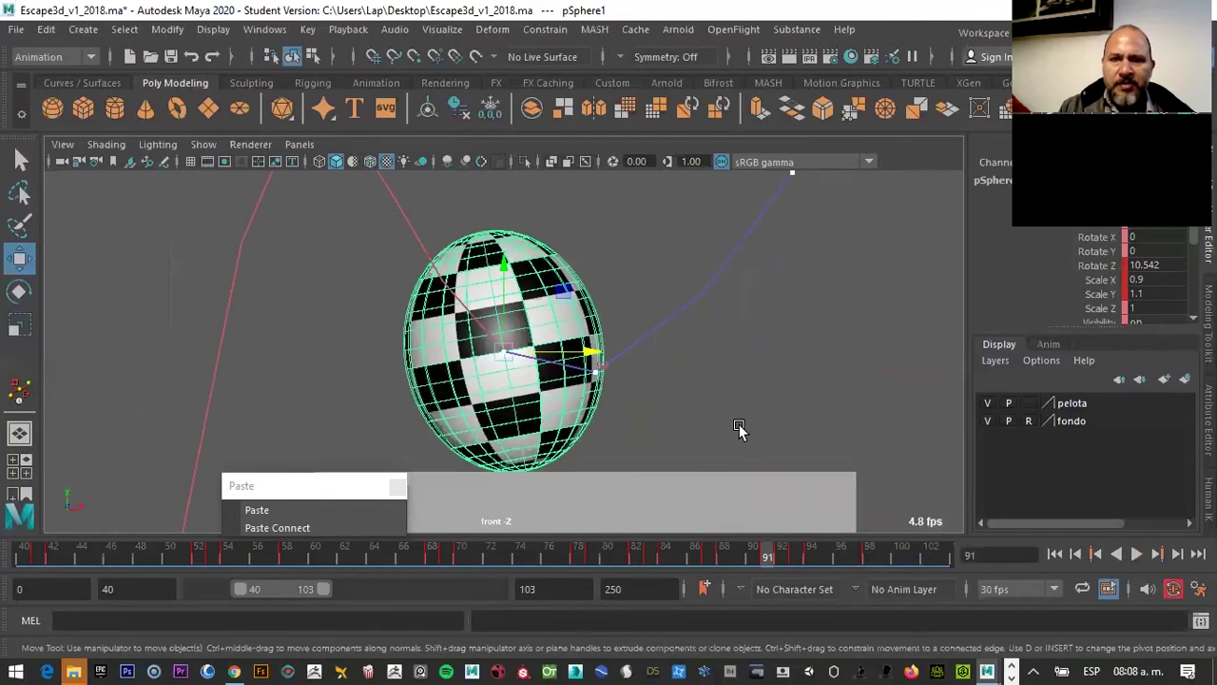
key("alt+v")
mouse_move(778, 557)
left_mouse_down()
mouse_move(796, 561)
mouse_move(770, 559)
left_mouse_up()
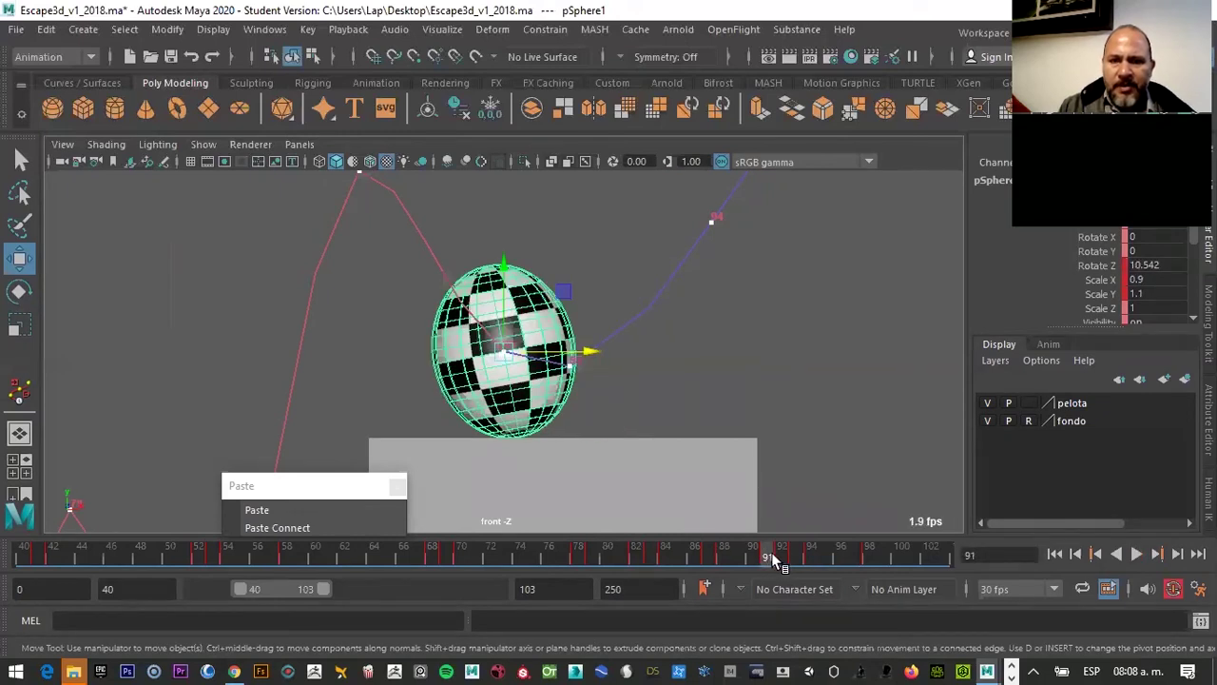
left_click_drag(768, 557, 769, 554)
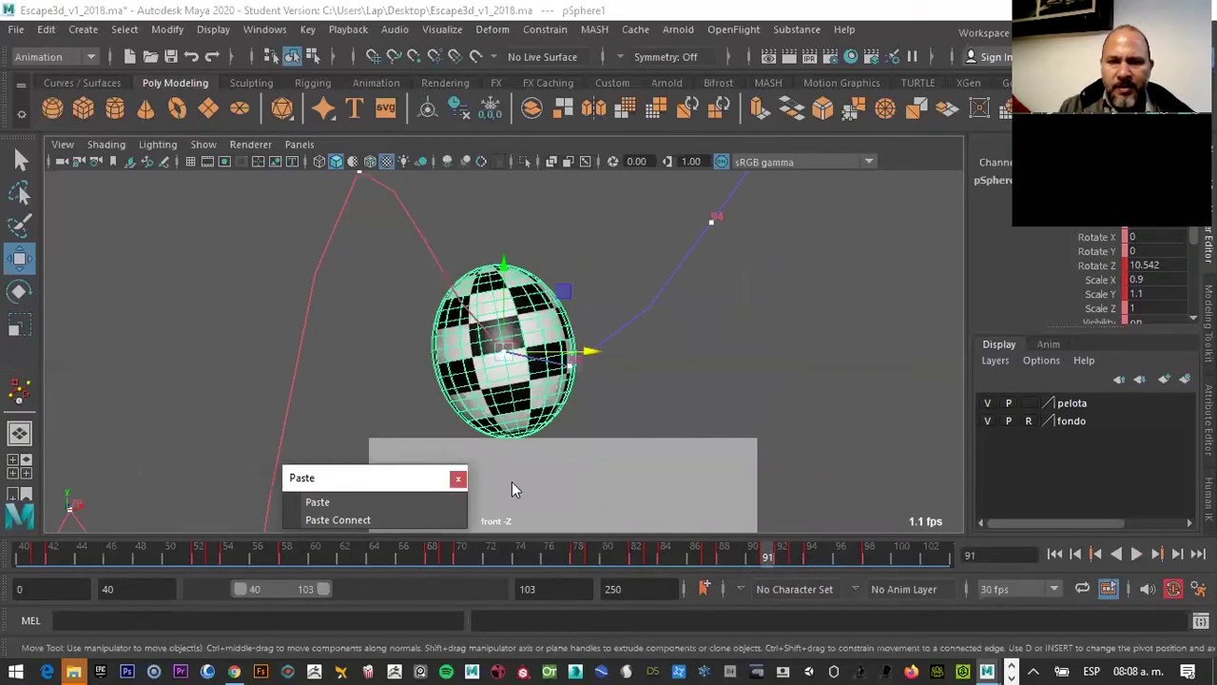
left_click(781, 554)
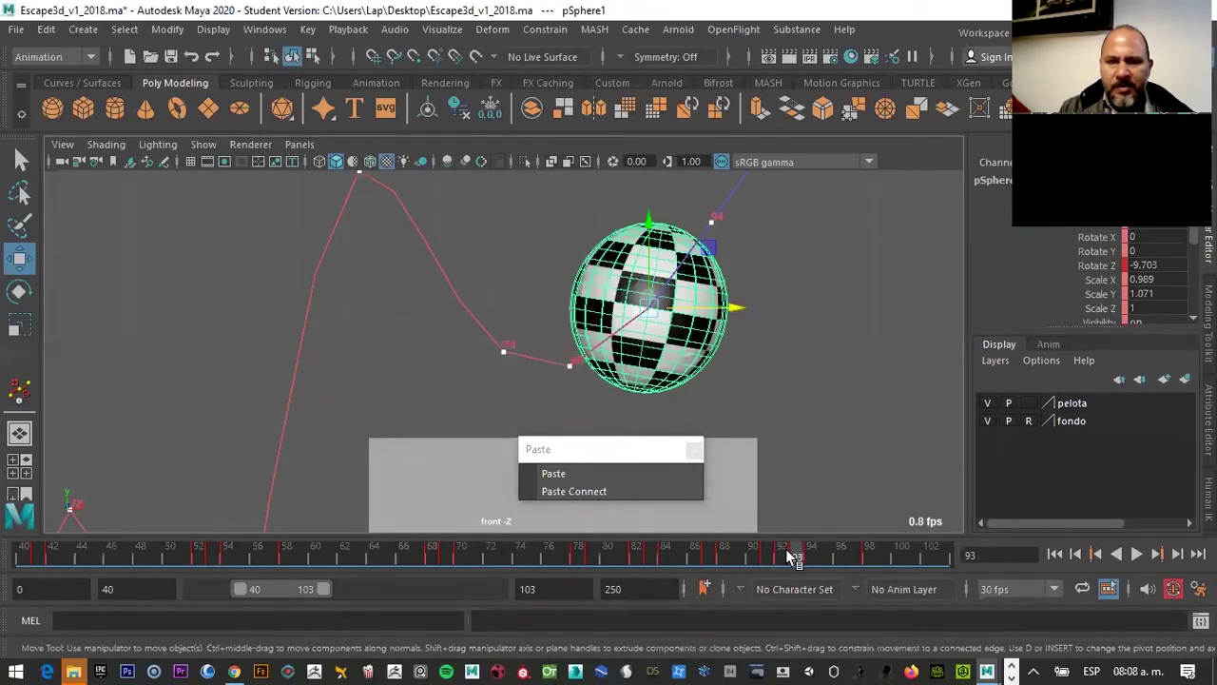
left_click_drag(799, 554, 785, 558)
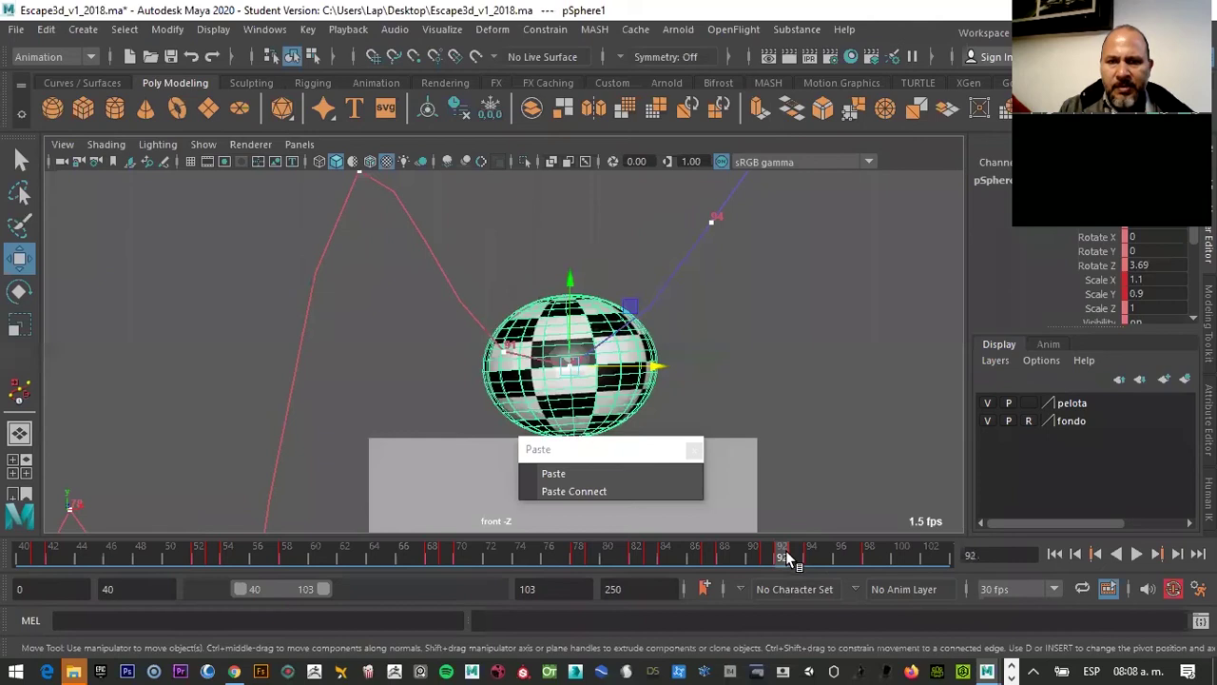
left_click_drag(627, 373, 572, 377)
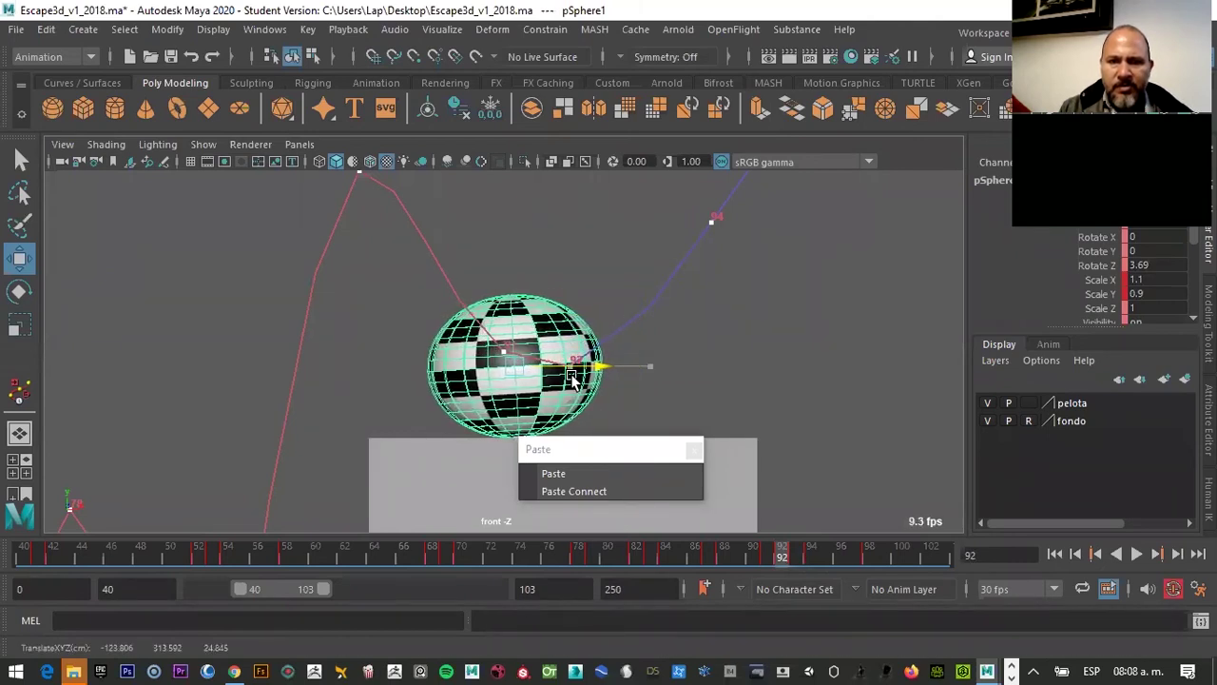
Play back the bounce, then remove the inbetween frame at frame 93 from the Time Slider
key("alt+v")
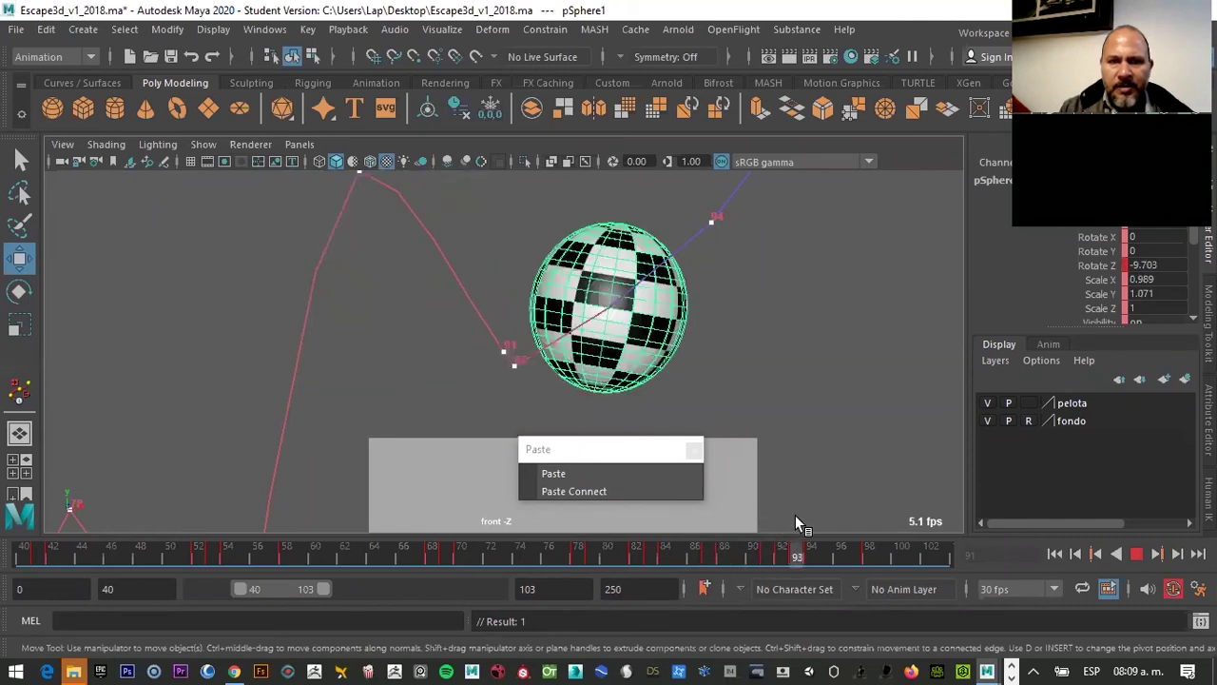
left_click_drag(762, 522, 791, 522)
key("Escape")
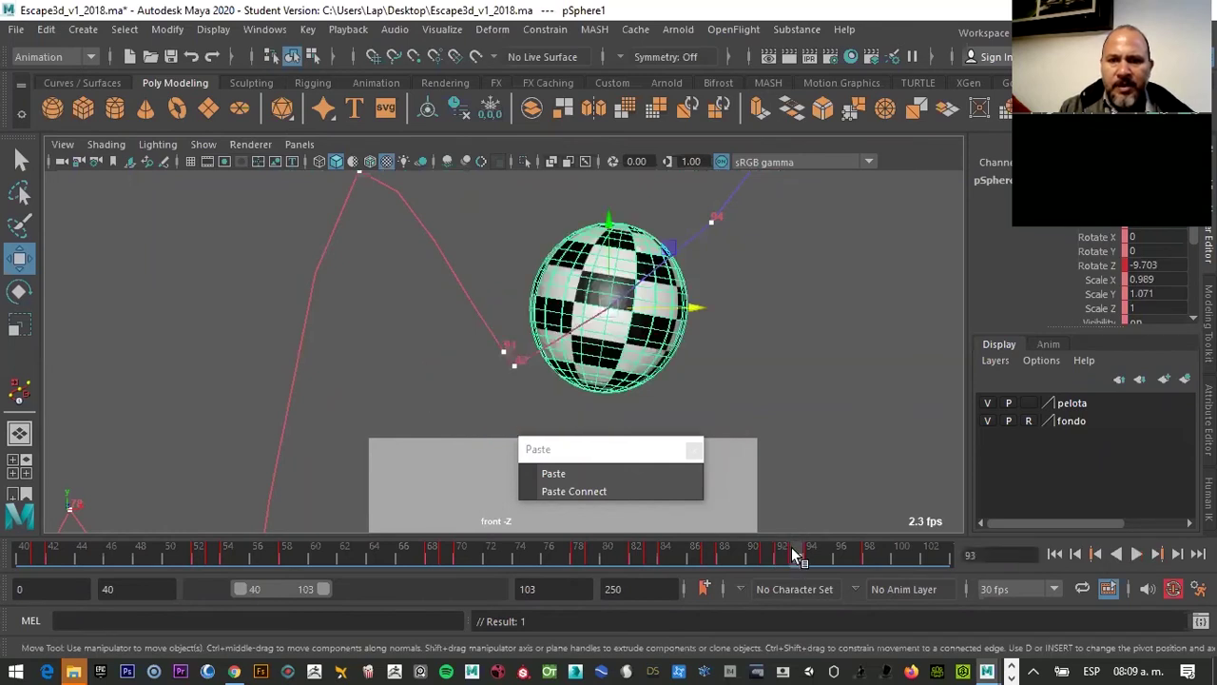
right_click(795, 556)
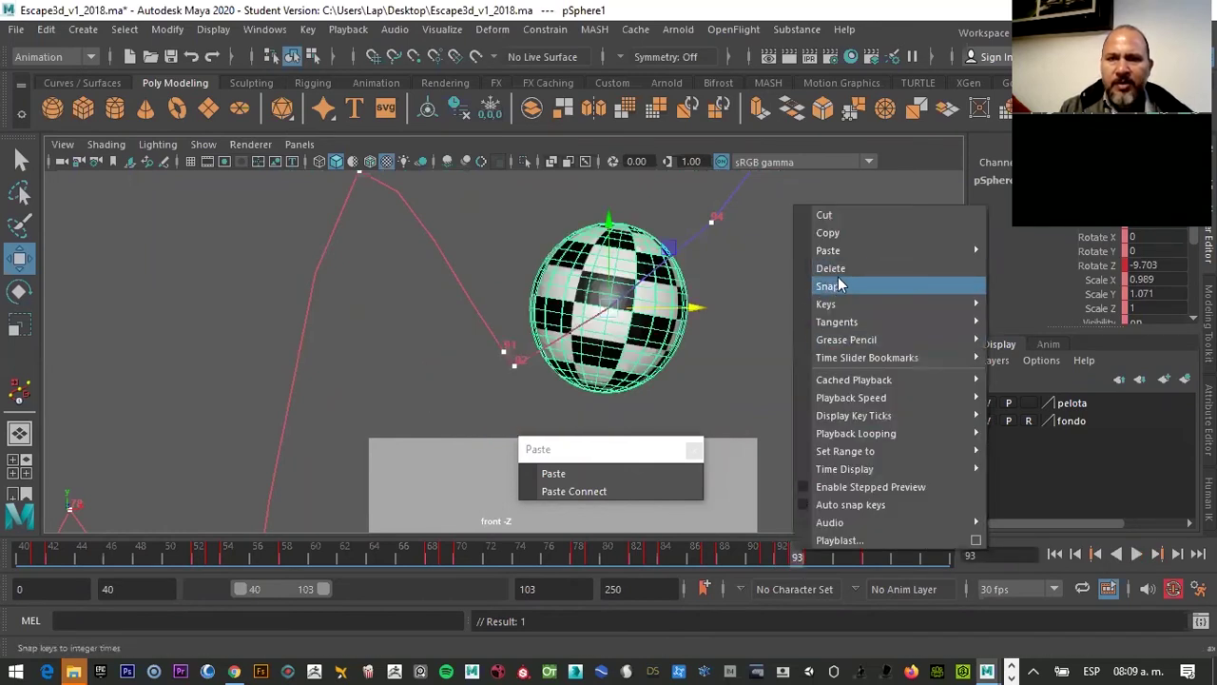
mouse_move(856, 304)
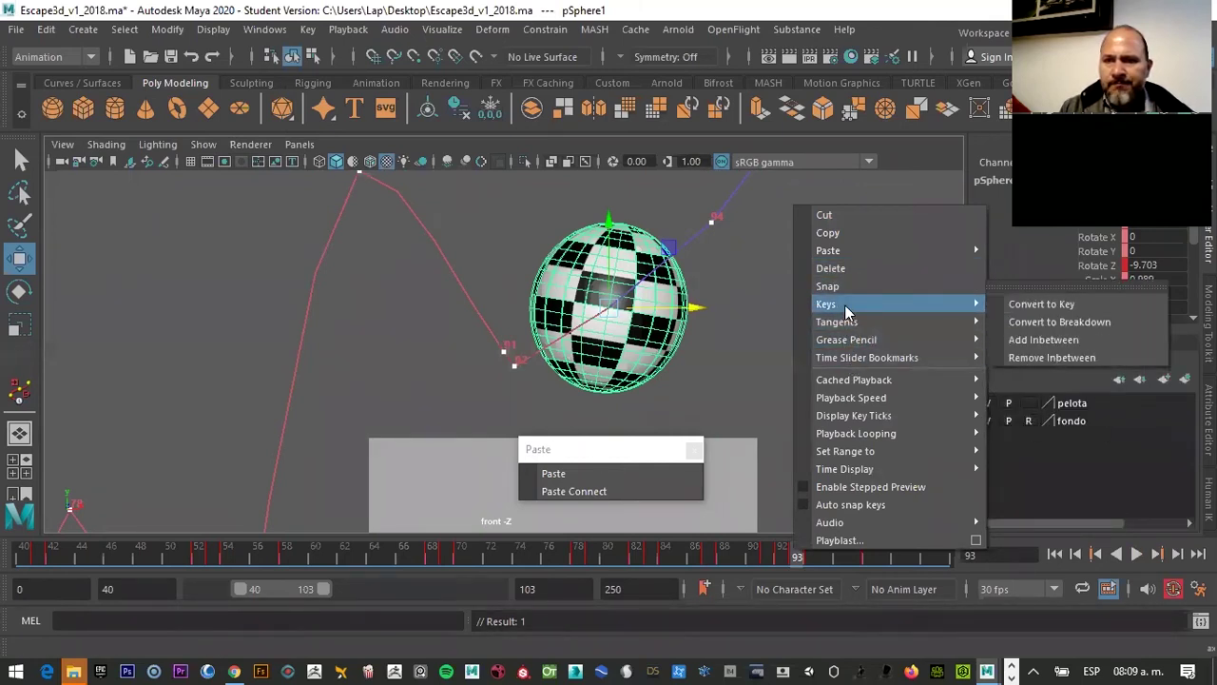
left_click(1052, 359)
Play through the retimed frames 91–93 and move the ball left and down at frame 93
left_click_drag(787, 554, 769, 553)
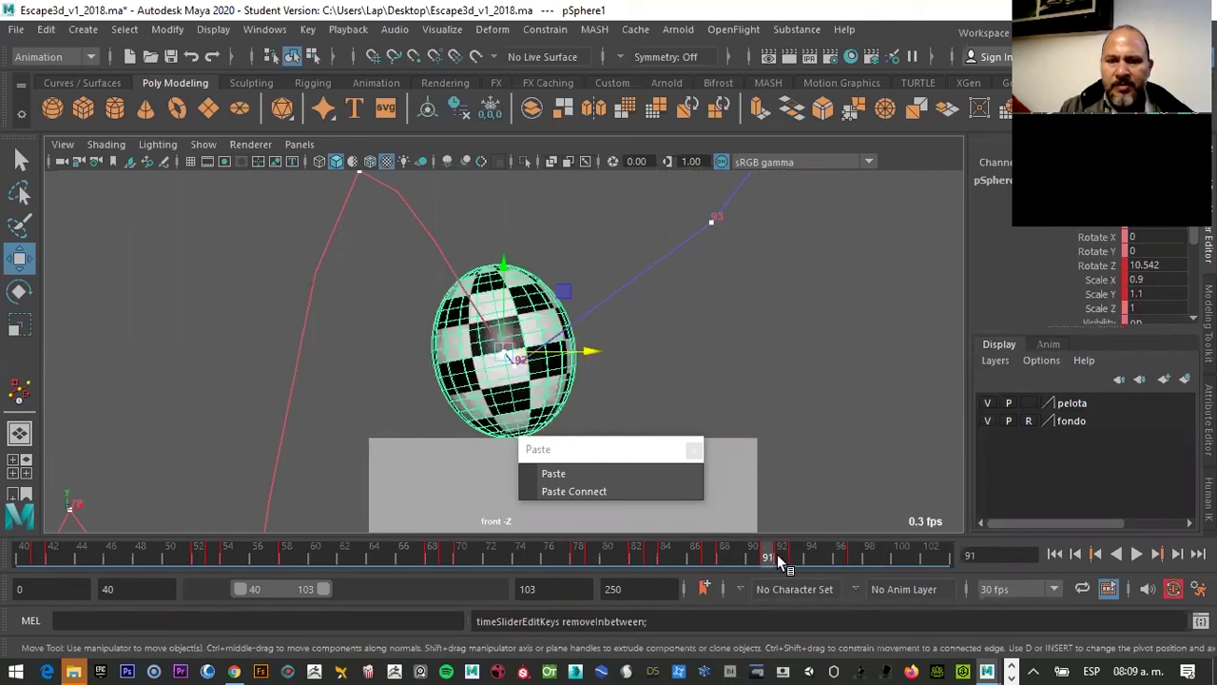
left_click(780, 554)
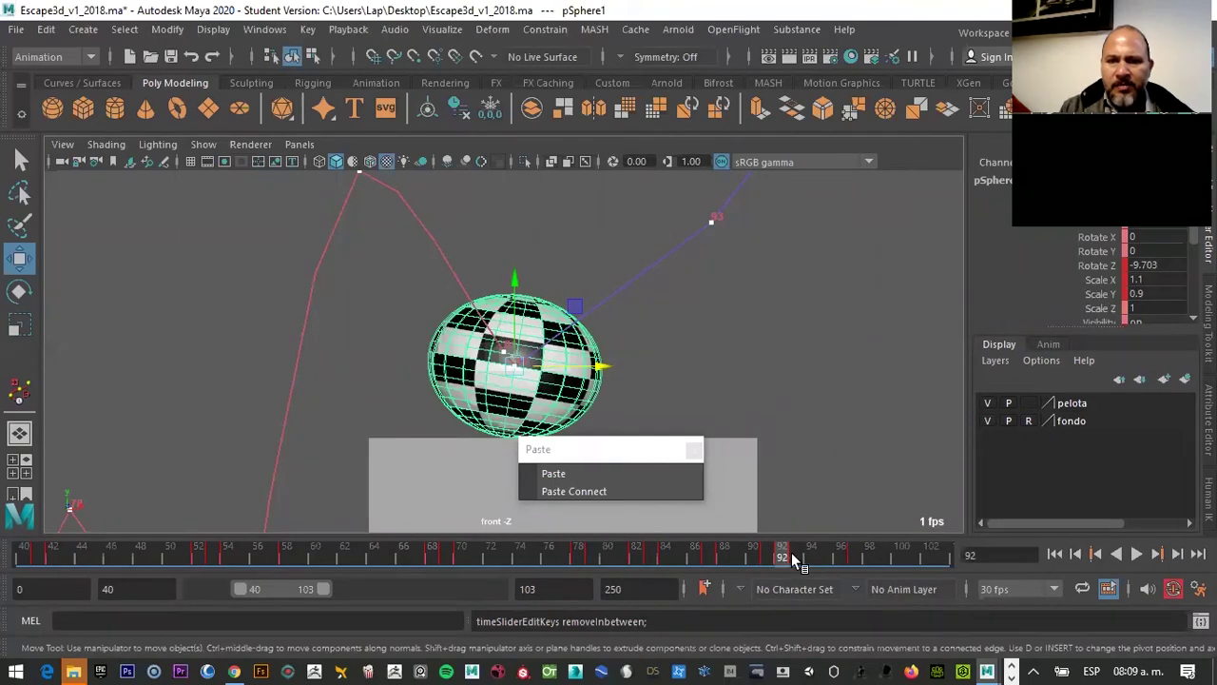
left_click_drag(791, 553, 796, 553)
key("alt+v")
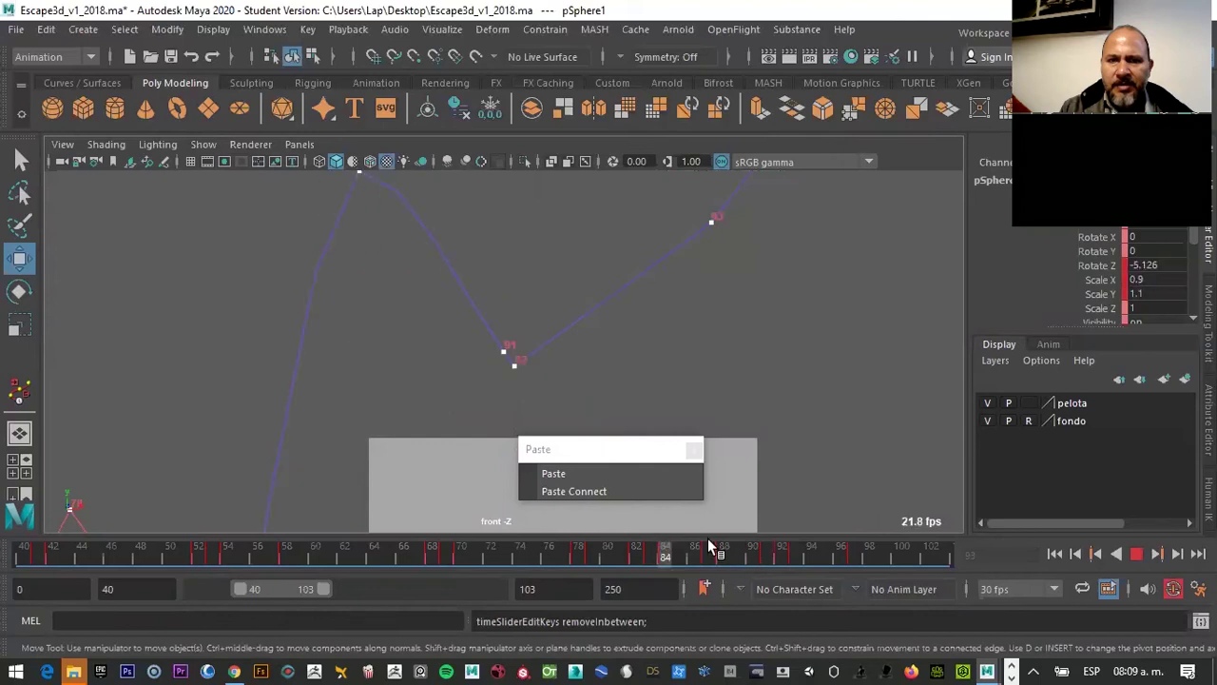
left_click(796, 555)
left_click_drag(721, 231, 614, 261)
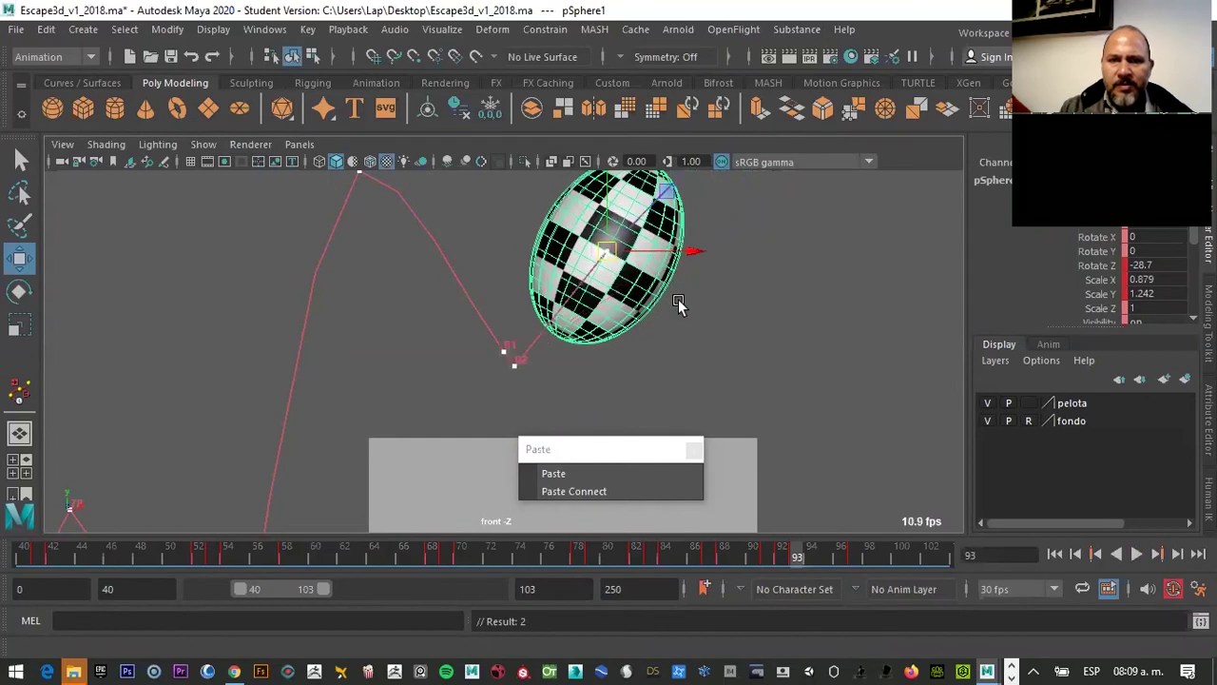
Scrub frames 84–95, move the paste options aside, and shift the squashed frame-92 ball slightly right
scroll(678, 302, "down", 2)
scroll(685, 307, "down", 2)
scroll(684, 306, "down", 1)
mouse_move(779, 555)
left_mouse_down()
mouse_move(850, 516)
mouse_move(800, 504)
left_mouse_up()
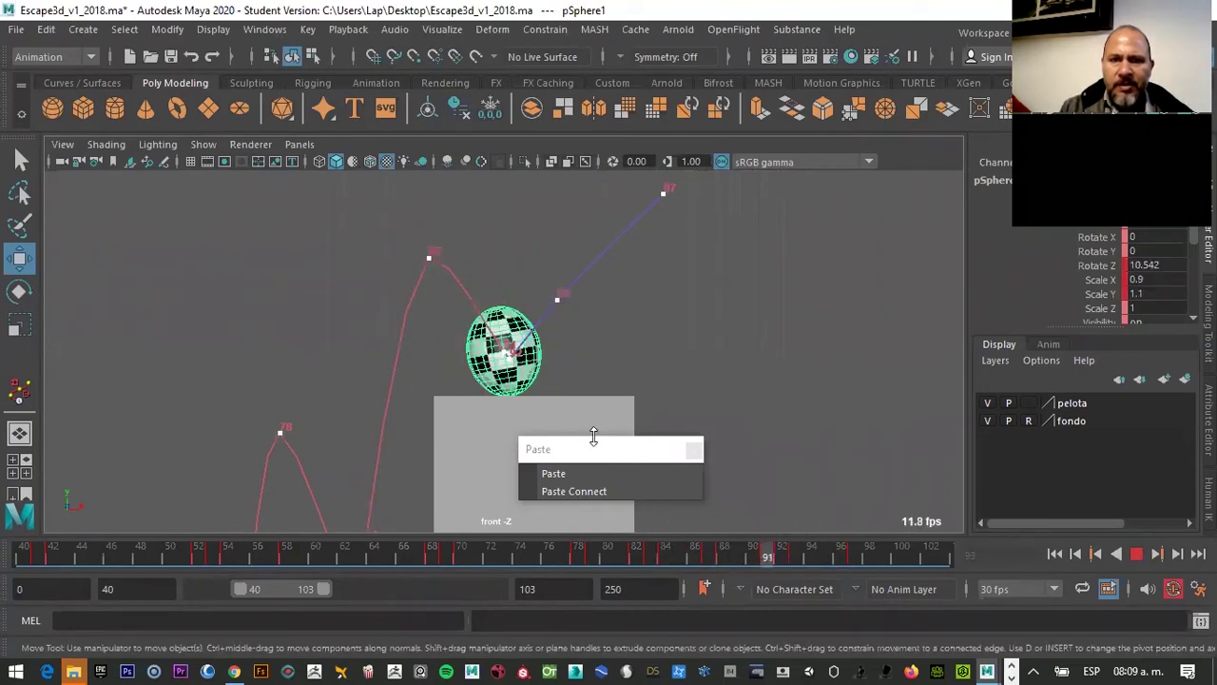
left_click_drag(593, 436, 539, 402)
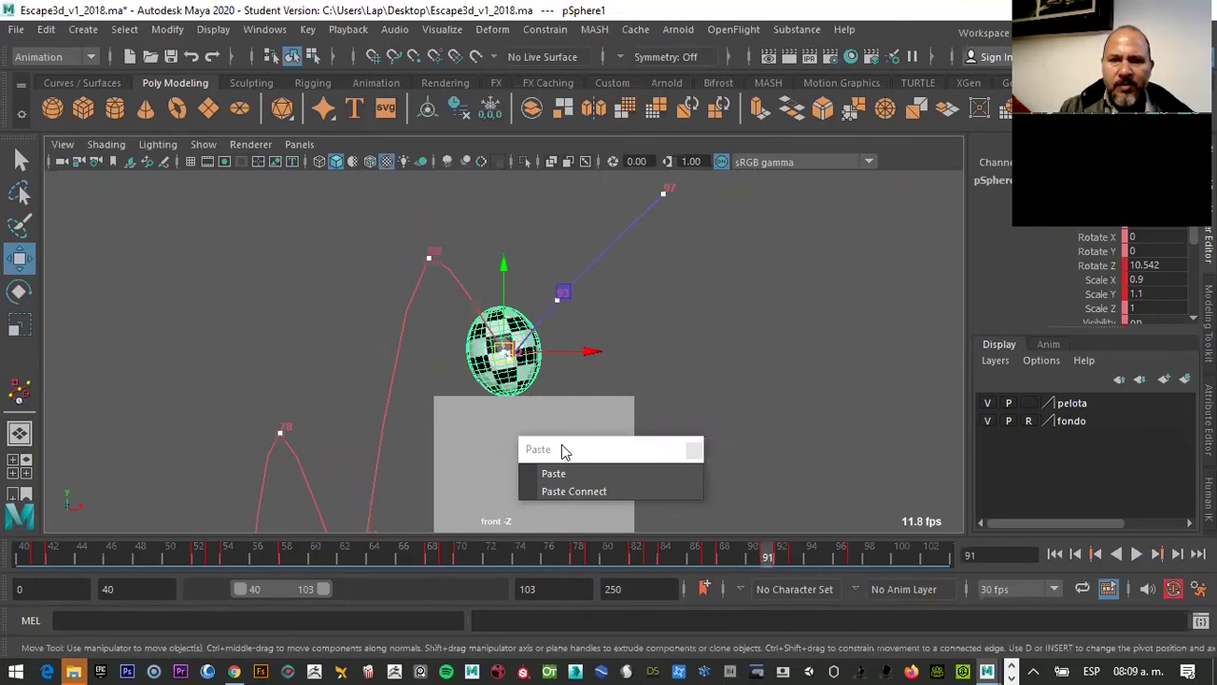
mouse_move(768, 557)
left_mouse_down()
mouse_move(790, 552)
mouse_move(766, 527)
left_mouse_up()
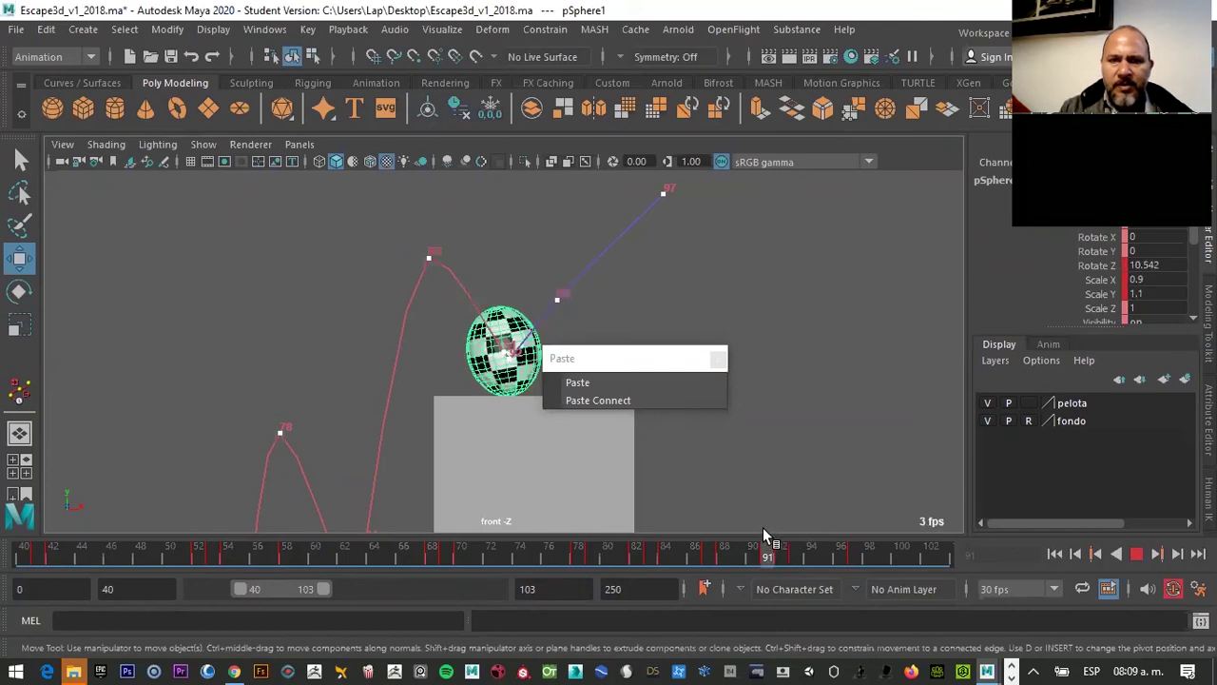
left_click_drag(581, 358, 538, 409)
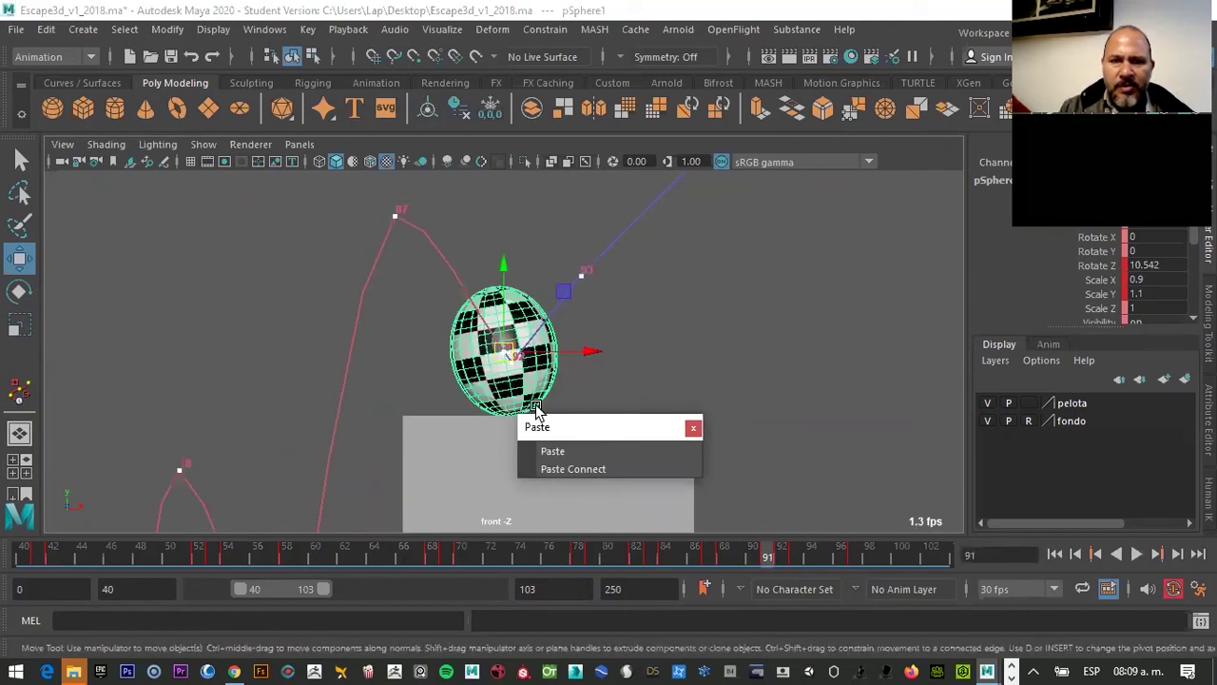
scroll(535, 407, "up", 2)
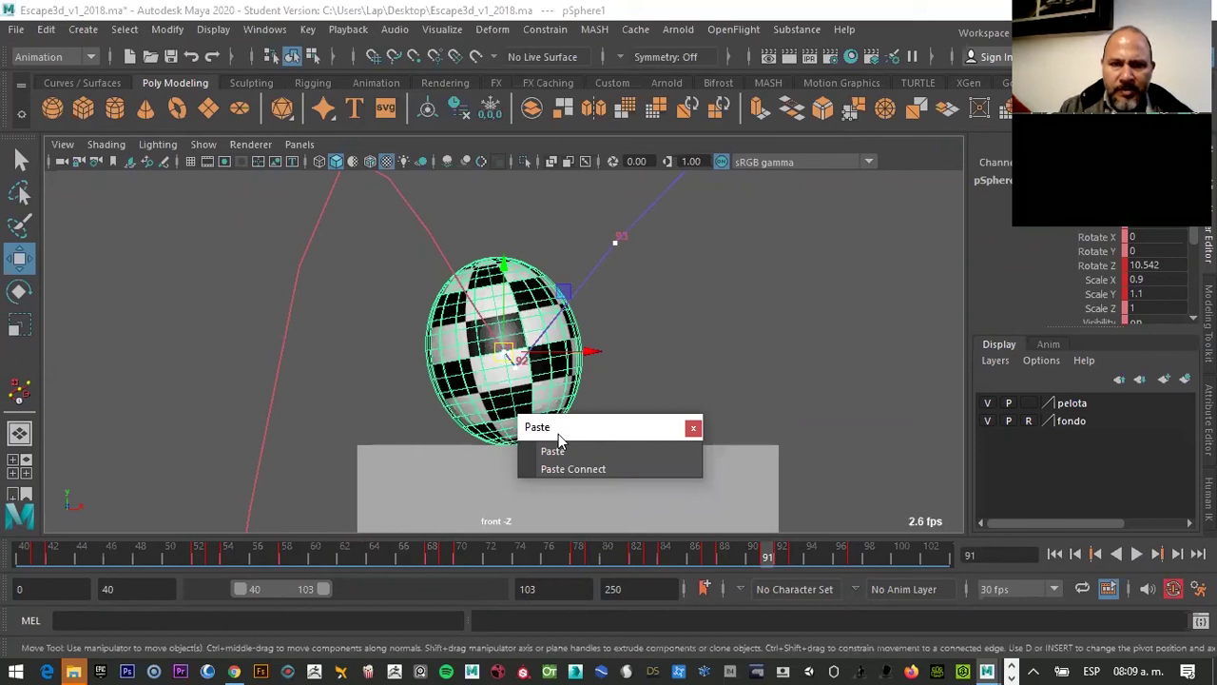
left_click_drag(559, 439, 562, 469)
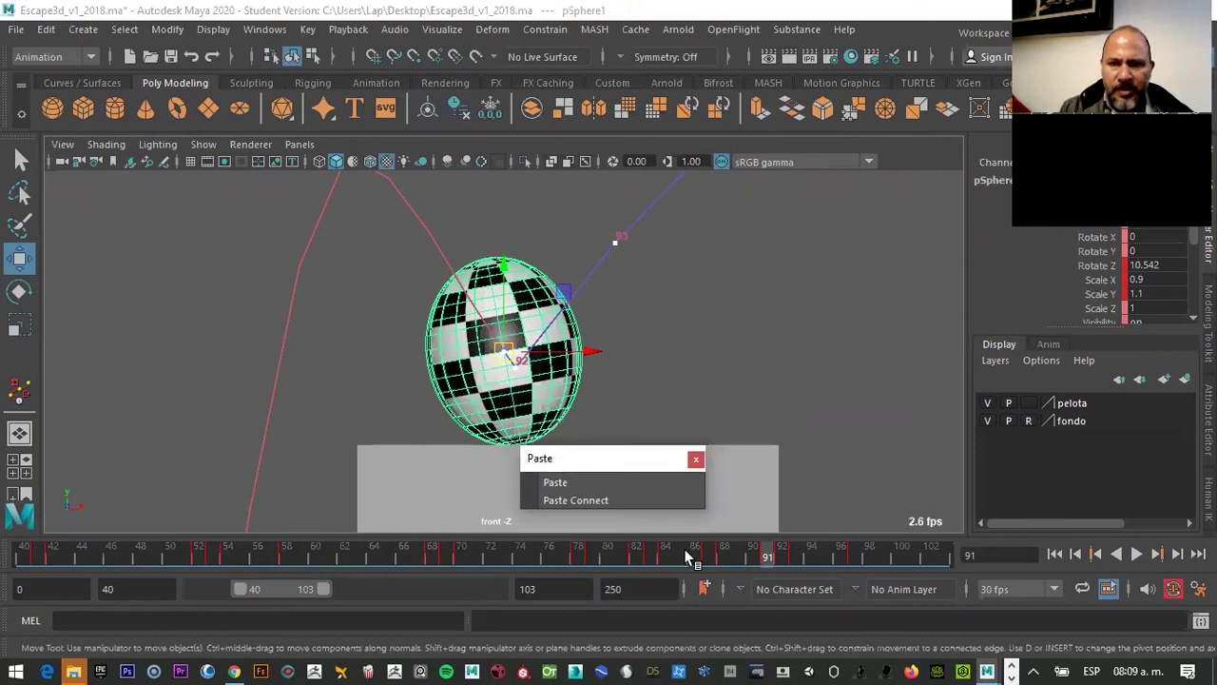
left_click(780, 552)
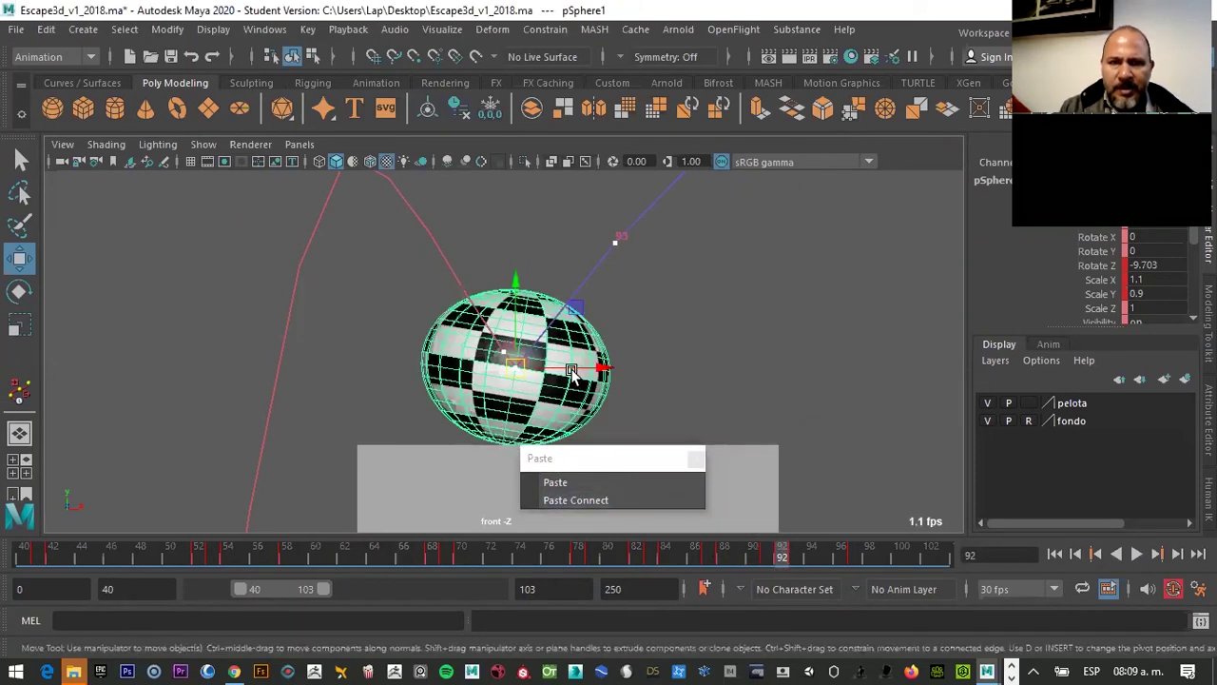
left_click_drag(572, 372, 588, 373)
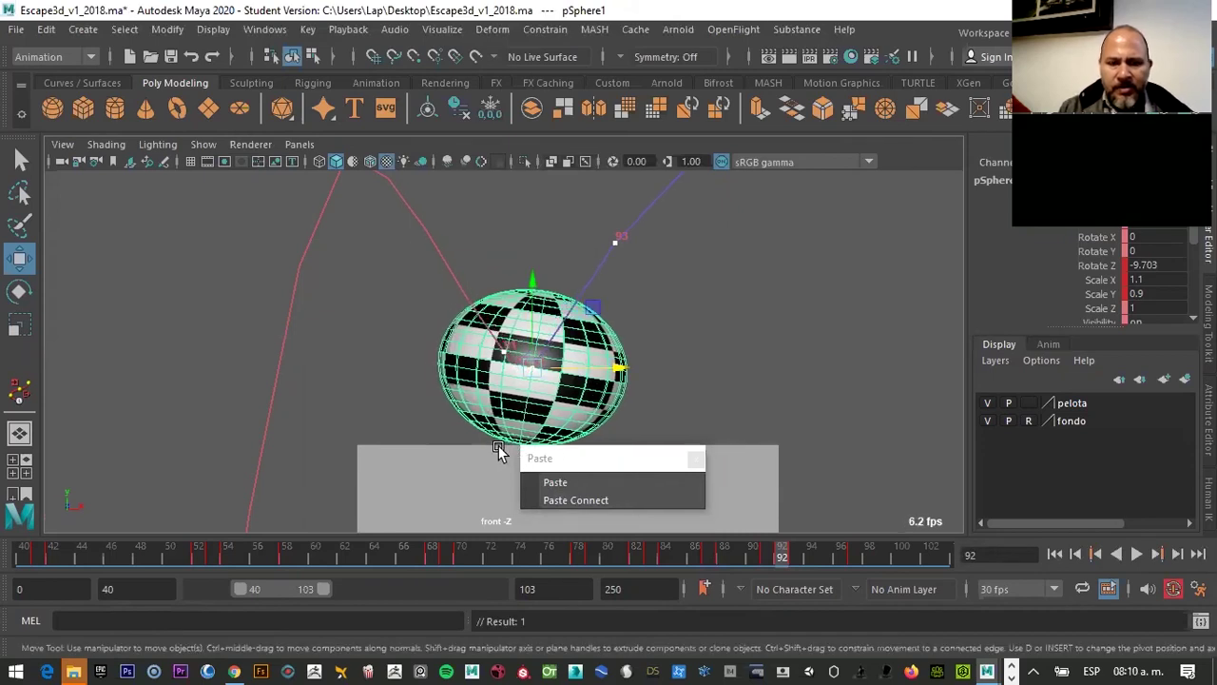
Frame the ball, paste keys, and nudge the squashed ball slightly right at frame 92
key("f")
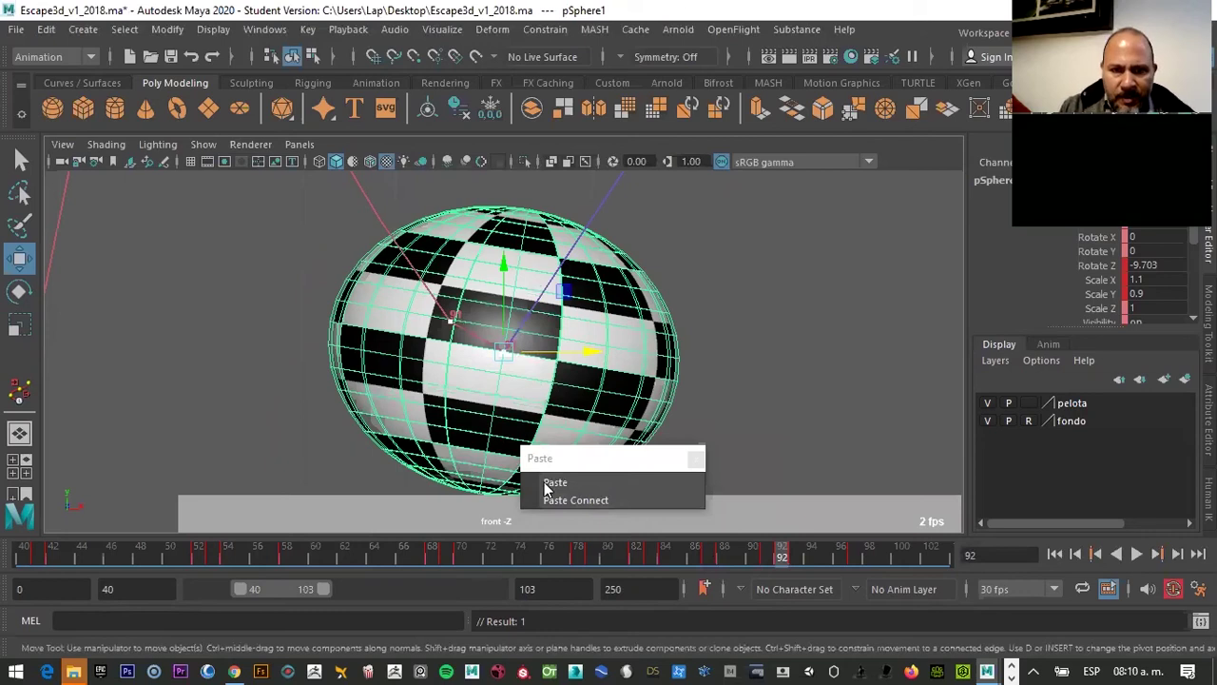
key("ctrl+v")
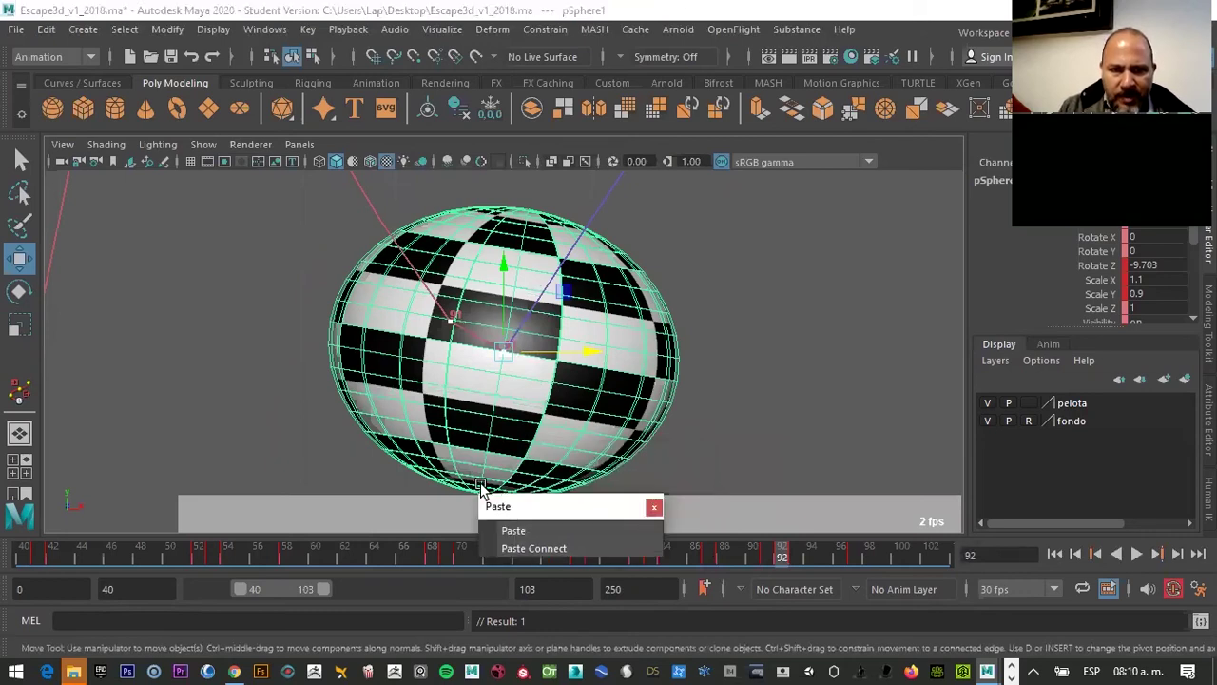
left_click(766, 553)
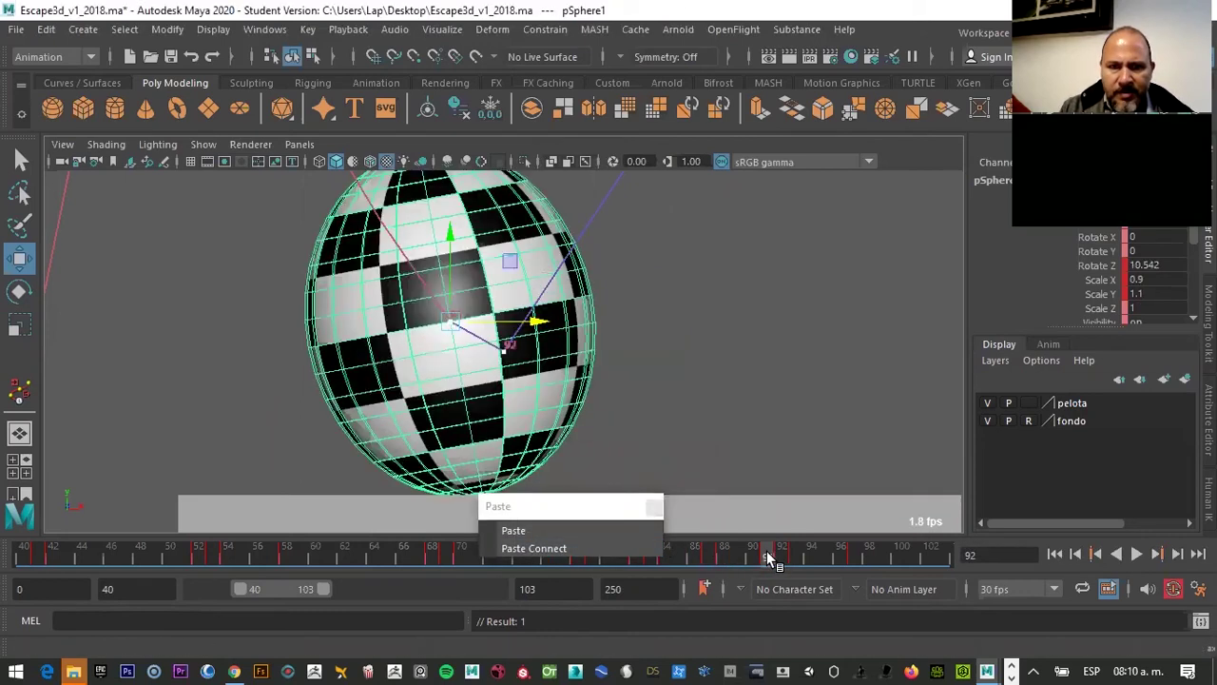
left_click(529, 512)
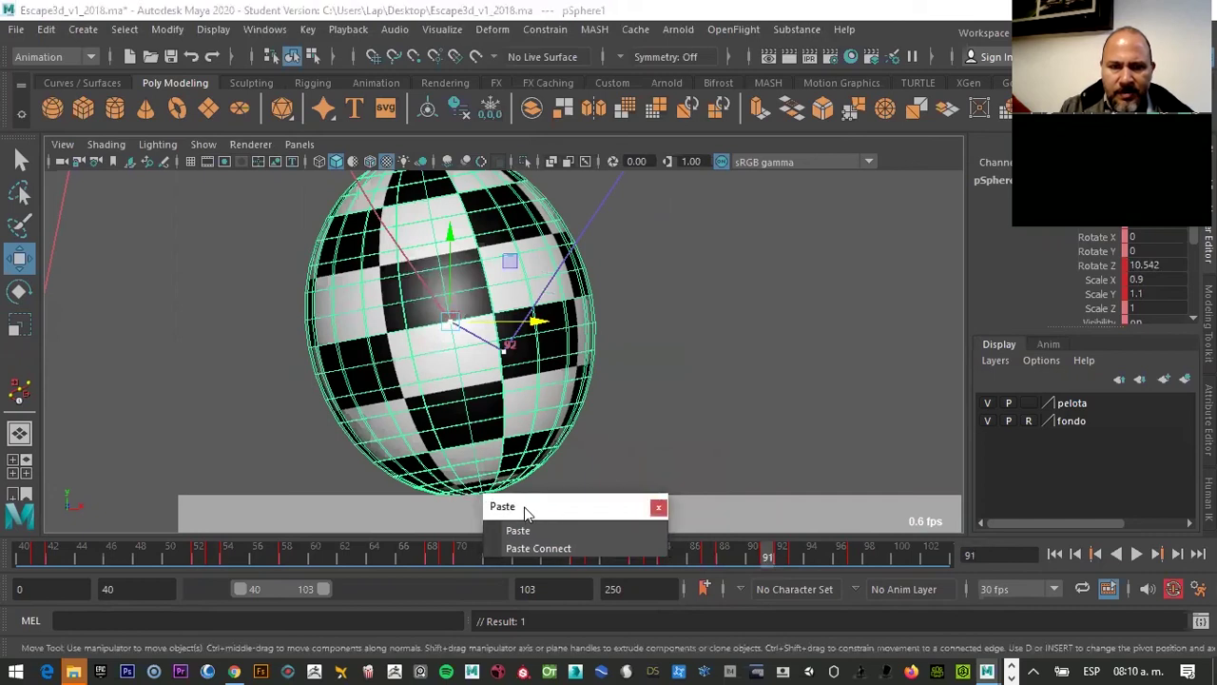
left_click(776, 552)
left_click_drag(569, 360, 575, 355)
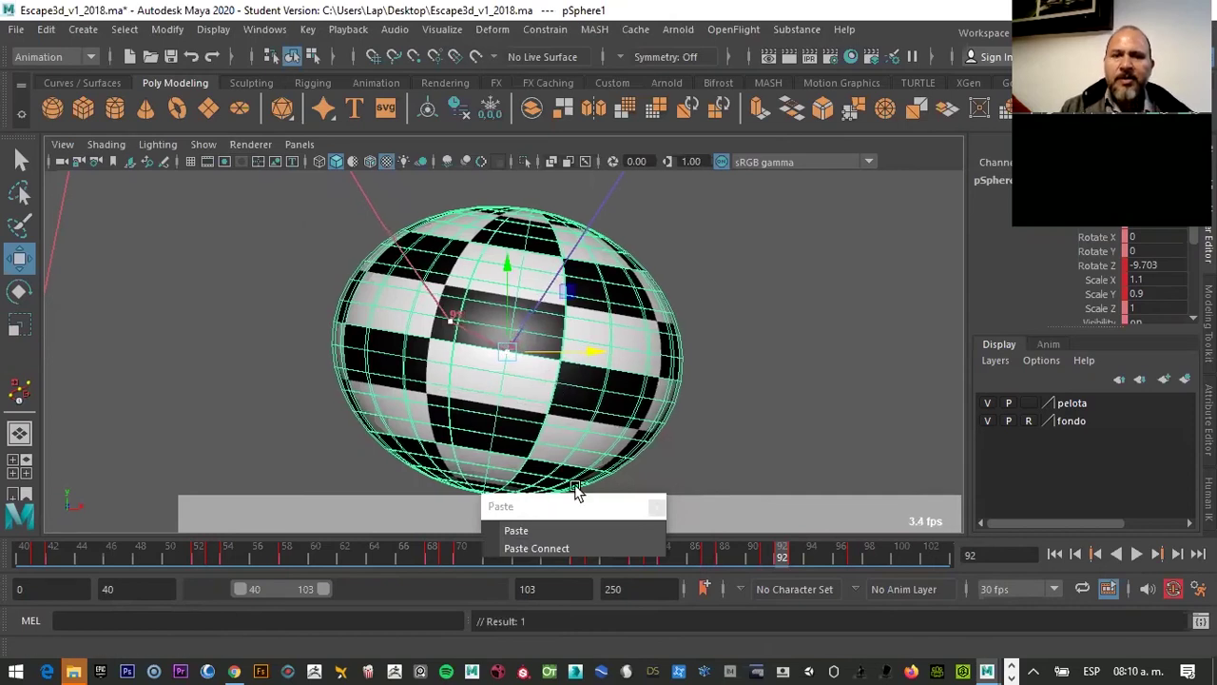
Play back the bounce and step ahead from frame 92 through 94 to frame 98
key("alt+v")
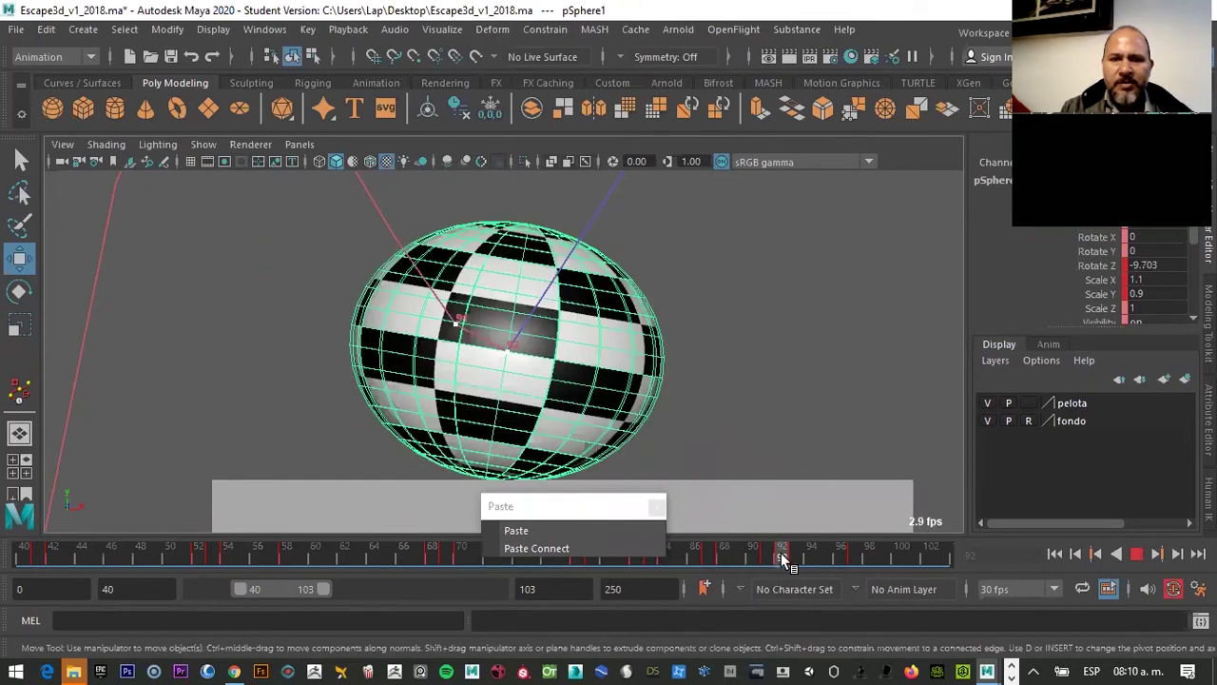
left_click(778, 552)
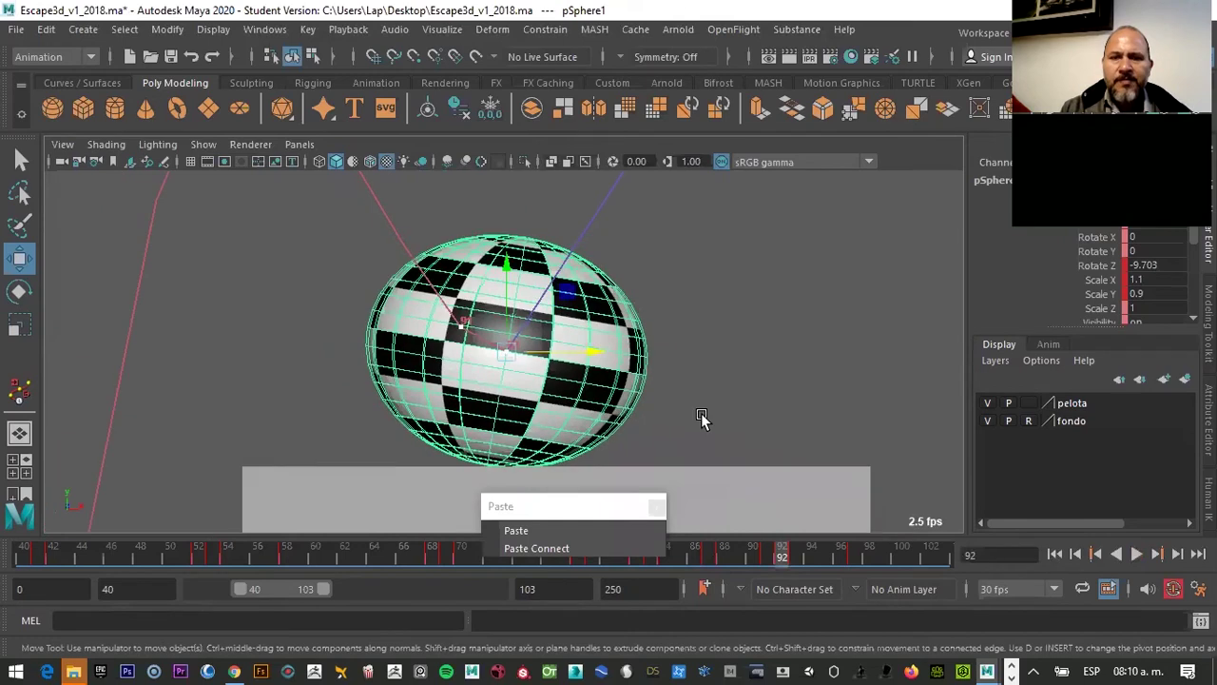
scroll(701, 418, "down", 5)
scroll(684, 439, "down", 3)
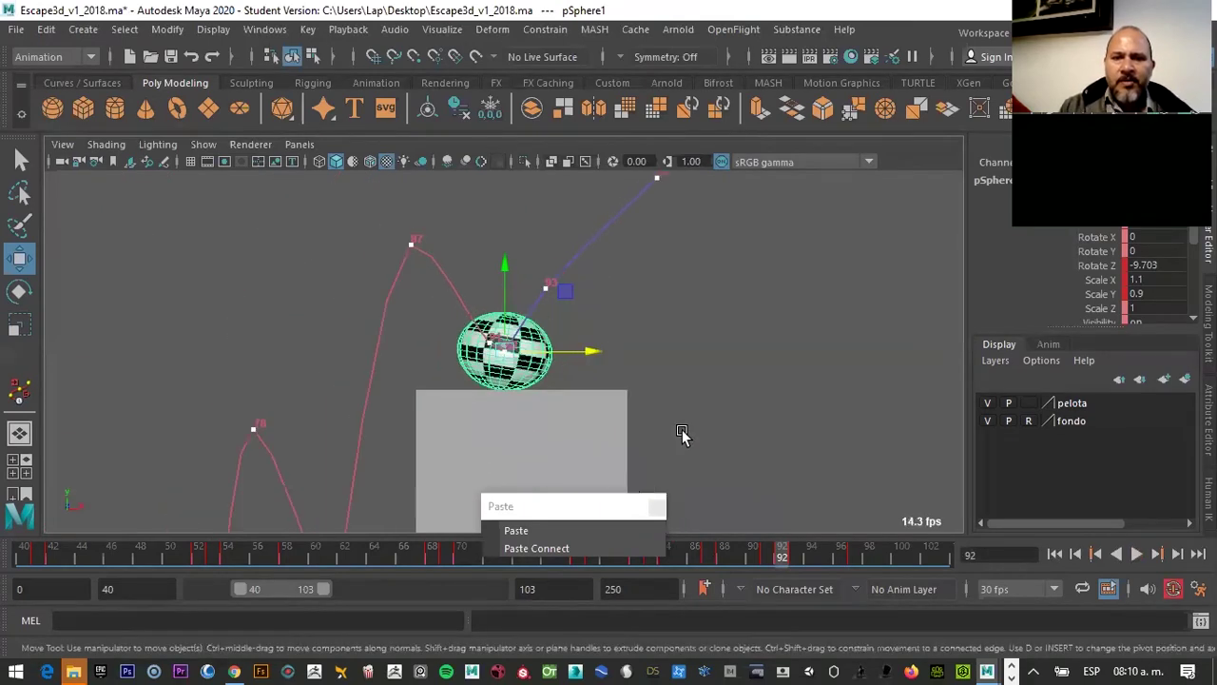
left_click(799, 559)
scroll(688, 463, "down", 5)
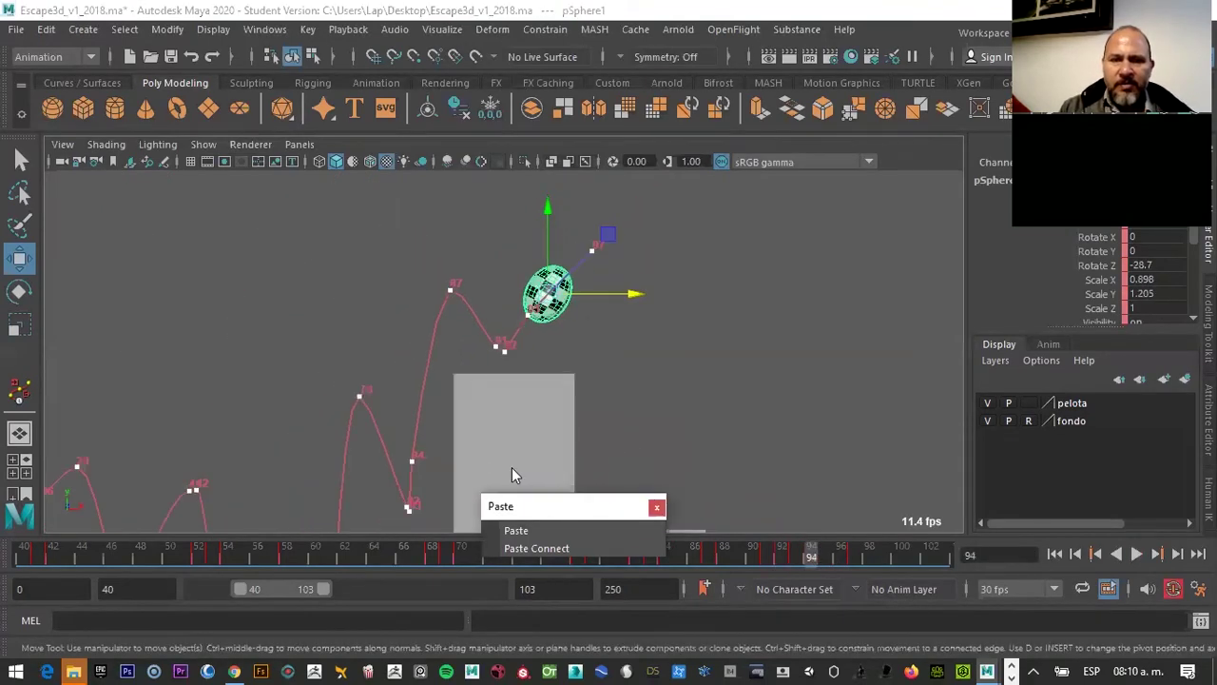
left_click_drag(814, 559, 866, 551)
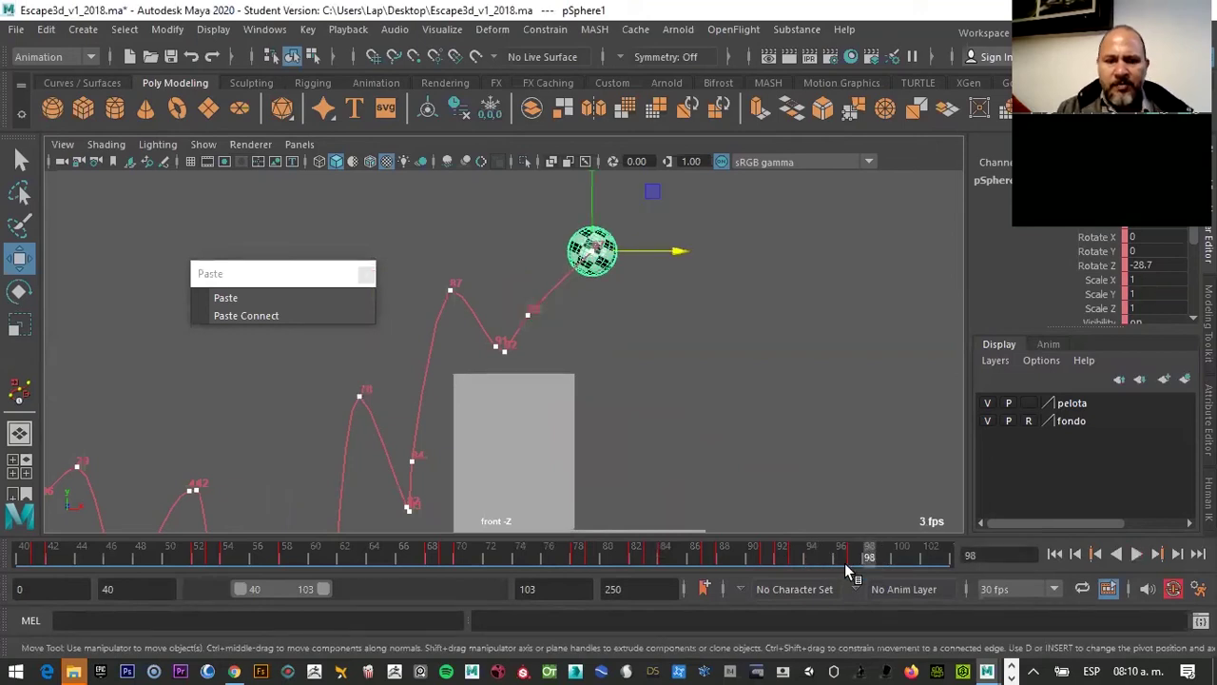
Rotate the ball forward to Rotate Z 15.769 at frame 98 and scrub to review
key("e")
left_click_drag(666, 300, 724, 268)
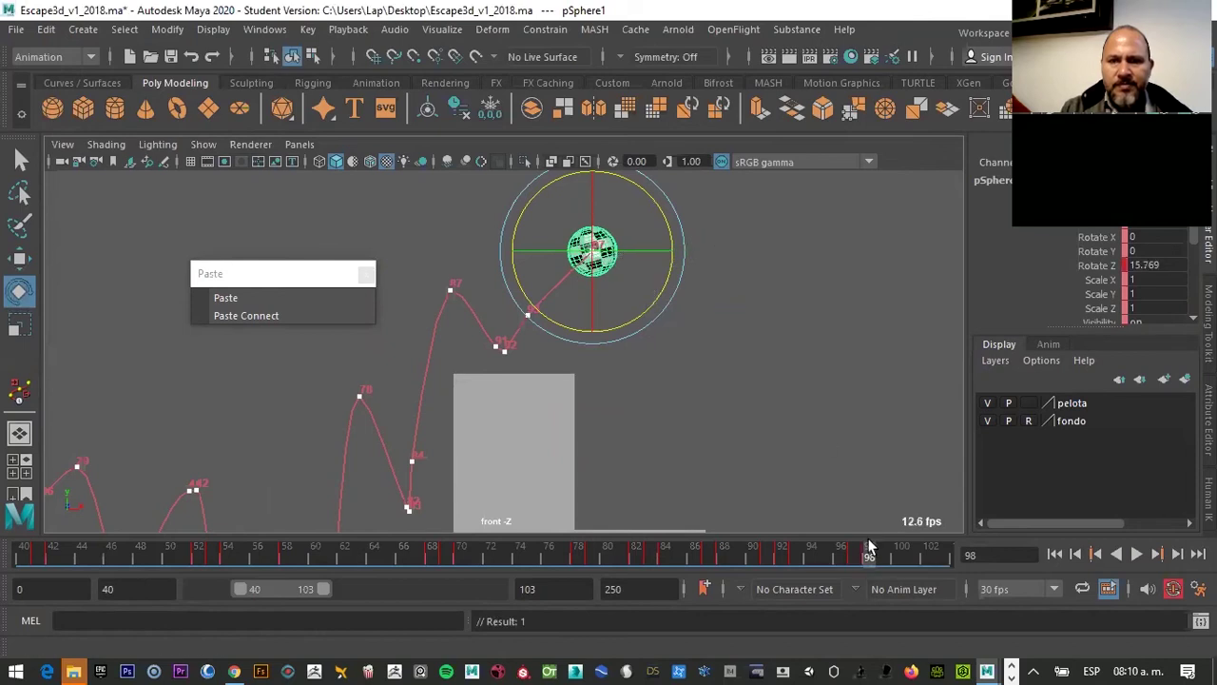
mouse_move(864, 548)
left_mouse_down()
mouse_move(895, 534)
mouse_move(806, 534)
mouse_move(887, 520)
mouse_move(748, 536)
mouse_move(864, 513)
mouse_move(878, 557)
left_mouse_up()
Show frames 80–143 and land the ball on the lower right step at frame 106
left_click_drag(315, 585, 366, 585)
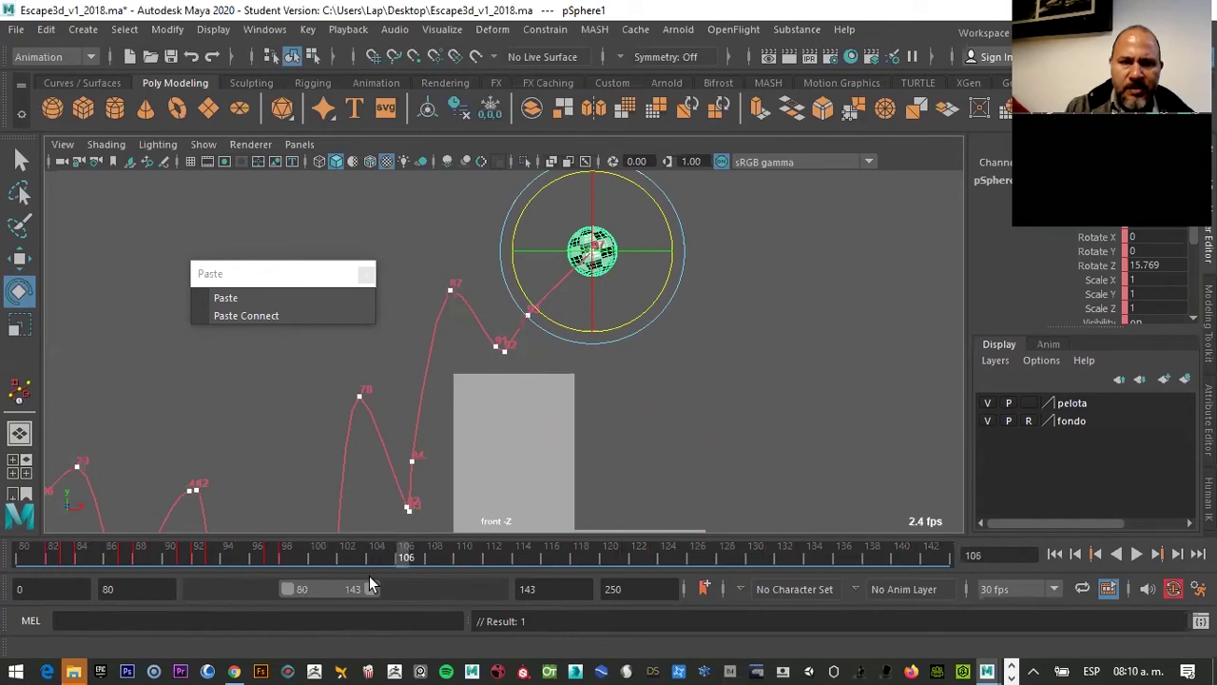
scroll(647, 436, "down", 2)
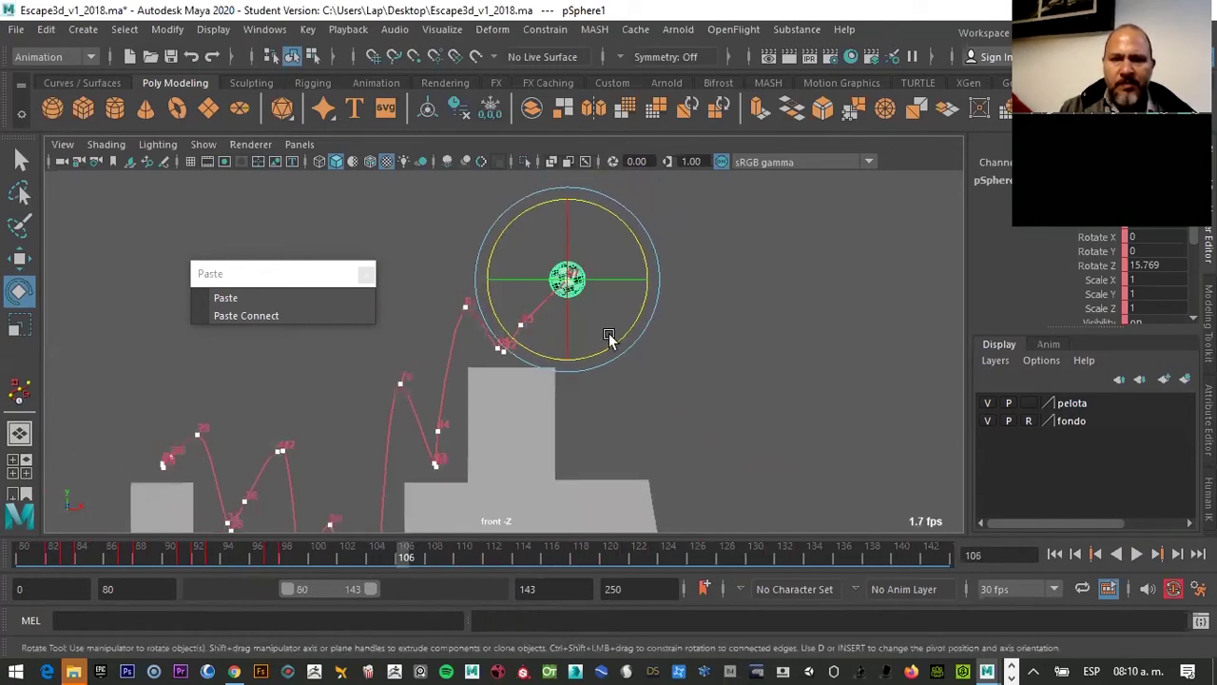
key("w")
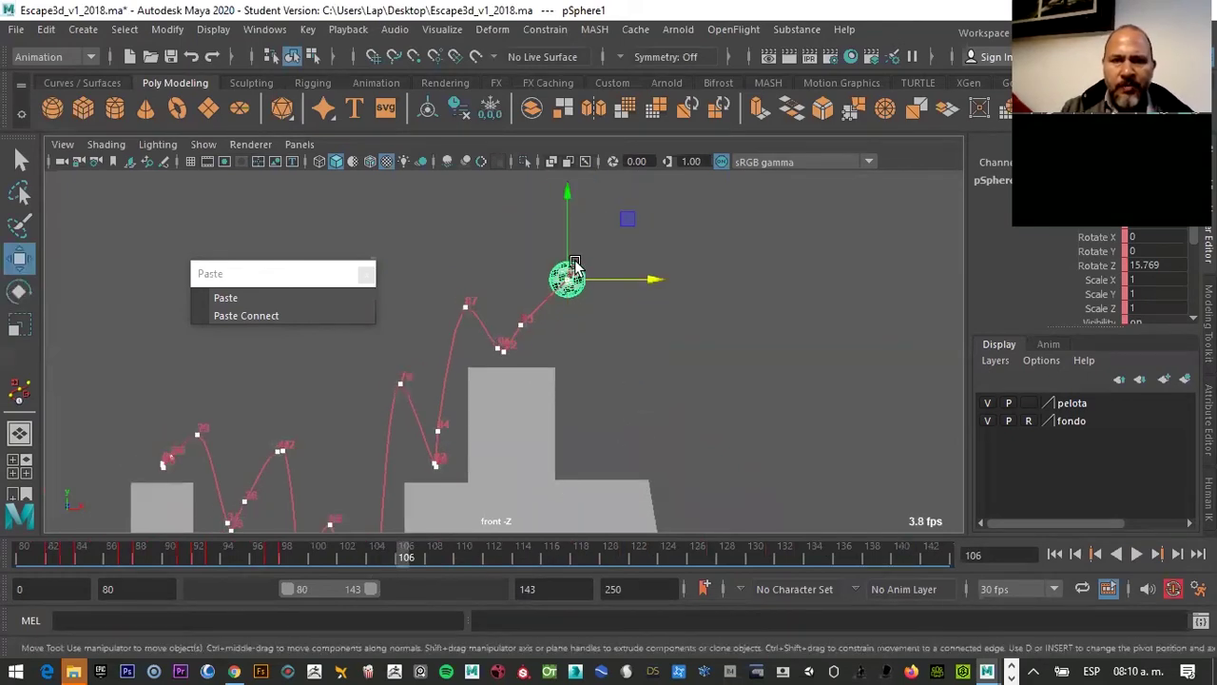
left_click_drag(574, 275, 621, 459)
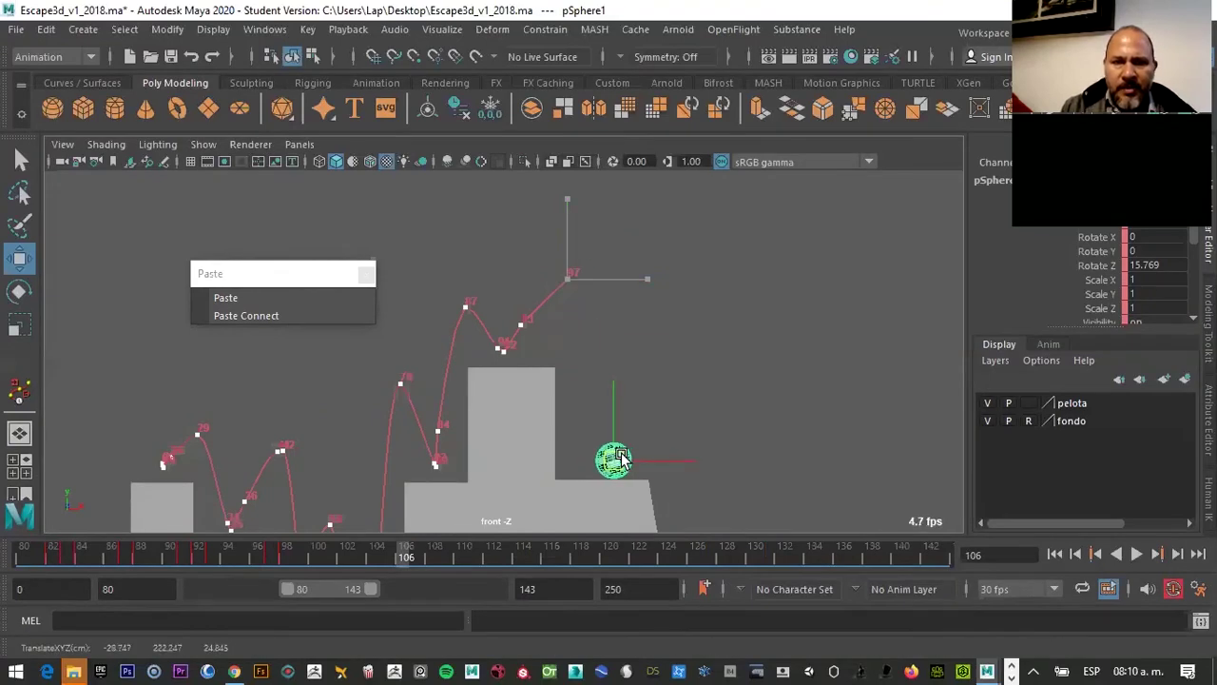
key("alt+v")
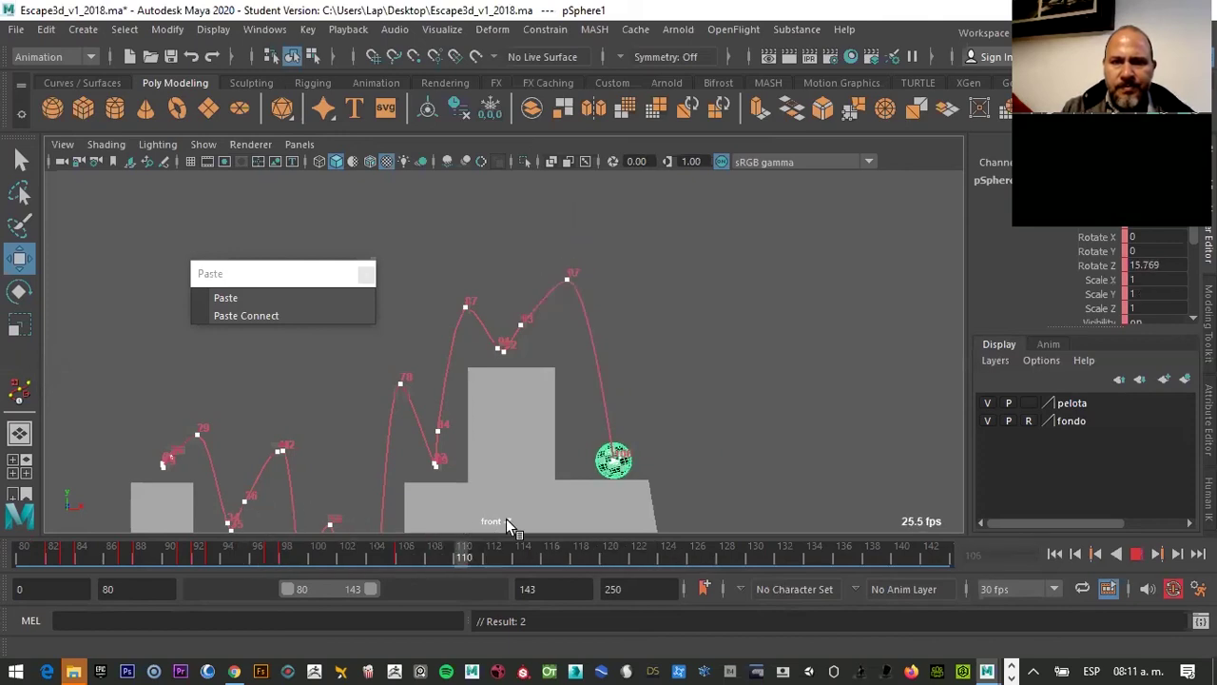
left_click(594, 548)
left_click(698, 400)
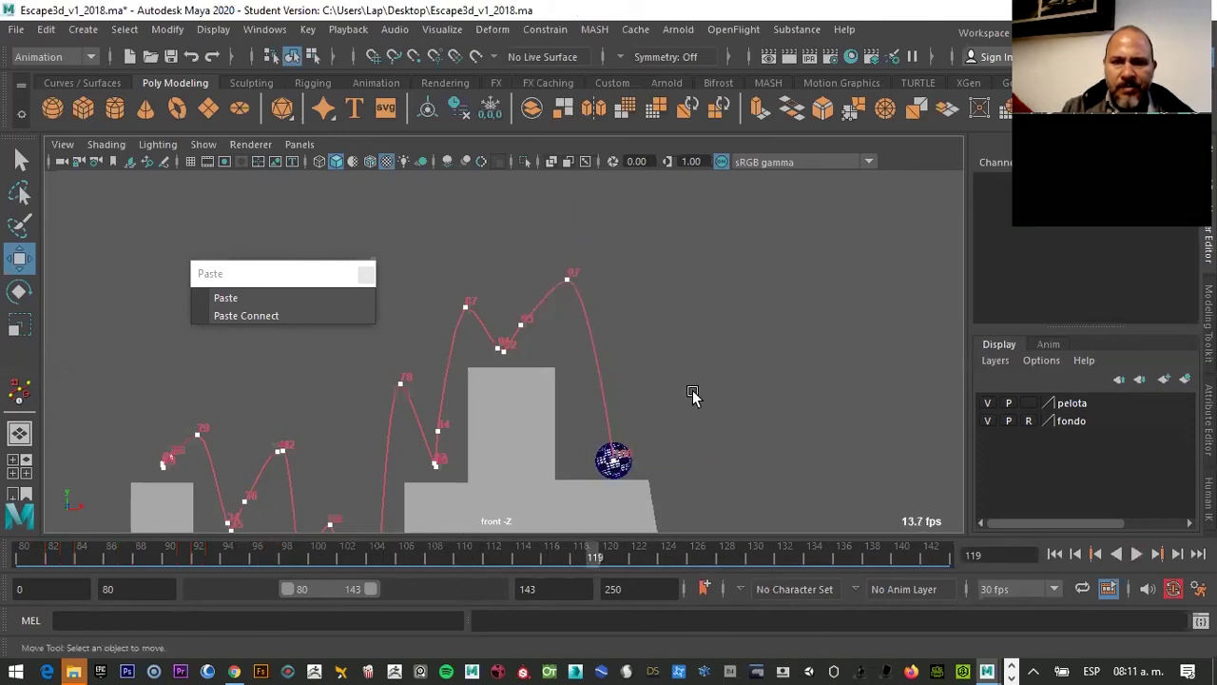
left_click(623, 468)
left_click(401, 551)
double_click(402, 549)
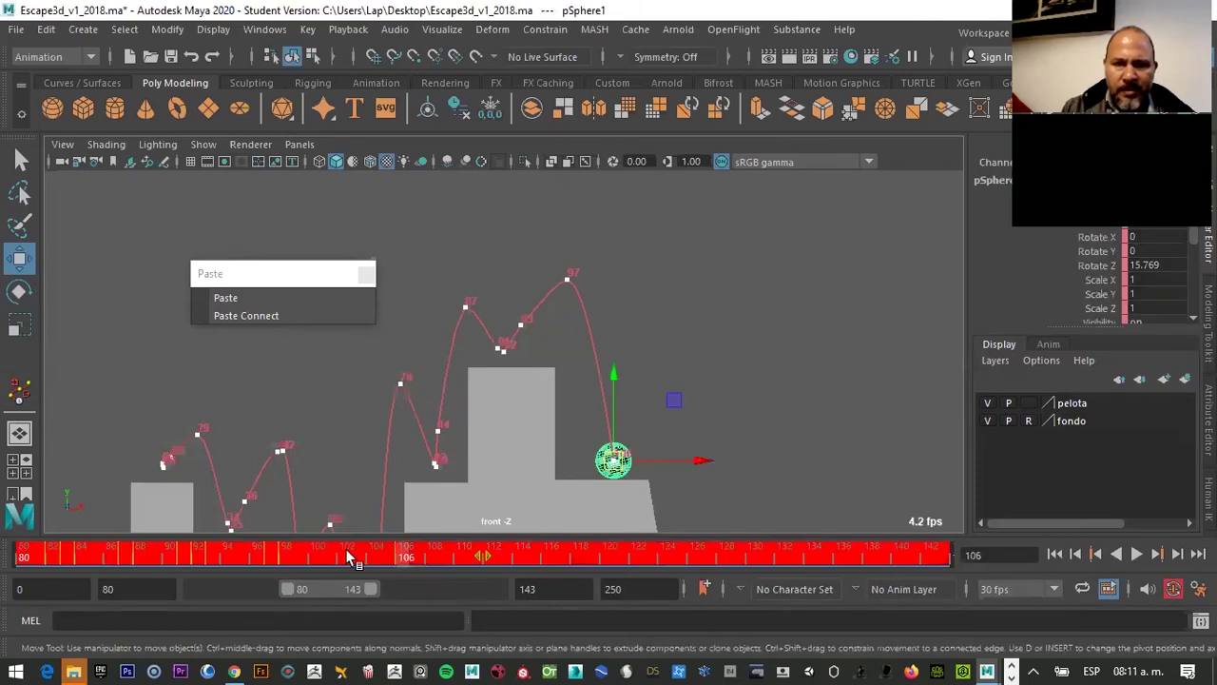
left_click(393, 550)
double_click(399, 554)
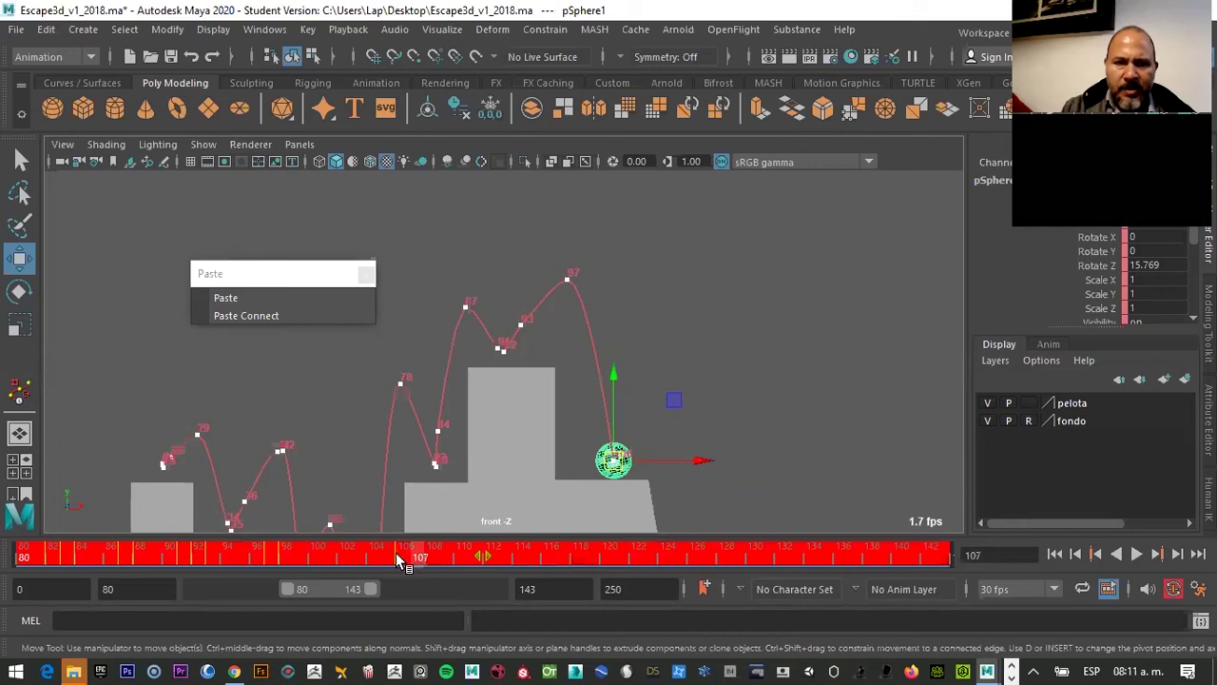
left_click(367, 505)
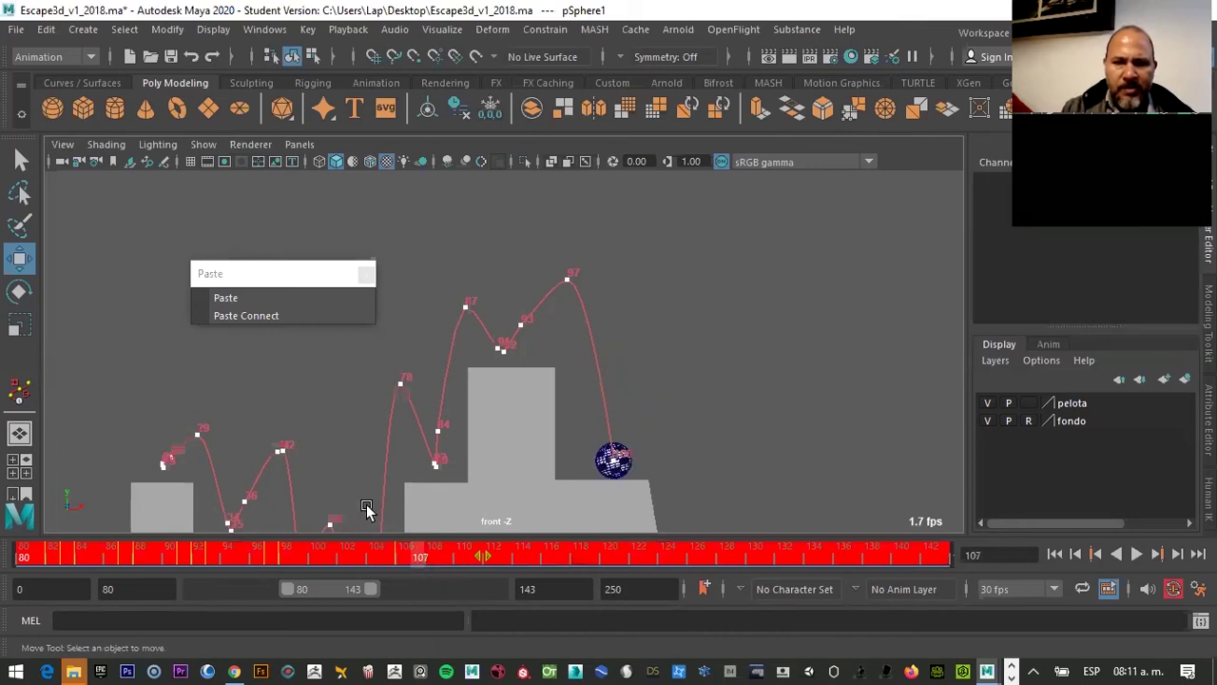
left_click(422, 551)
left_click(611, 469)
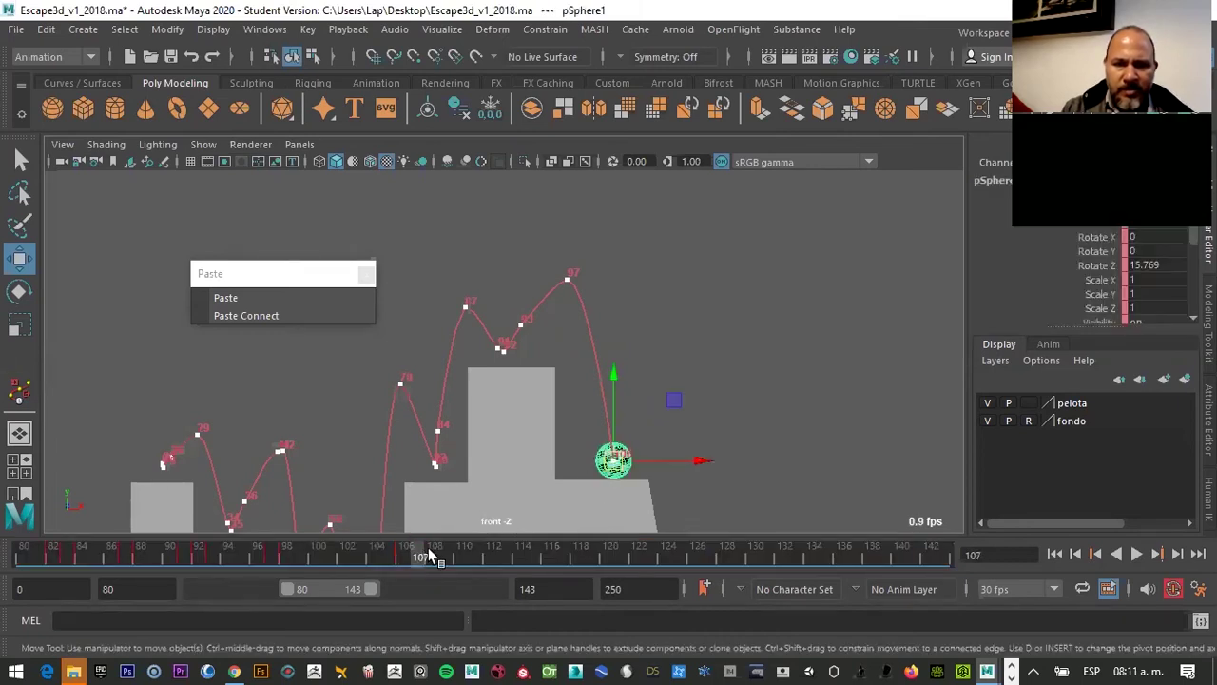
double_click(420, 555)
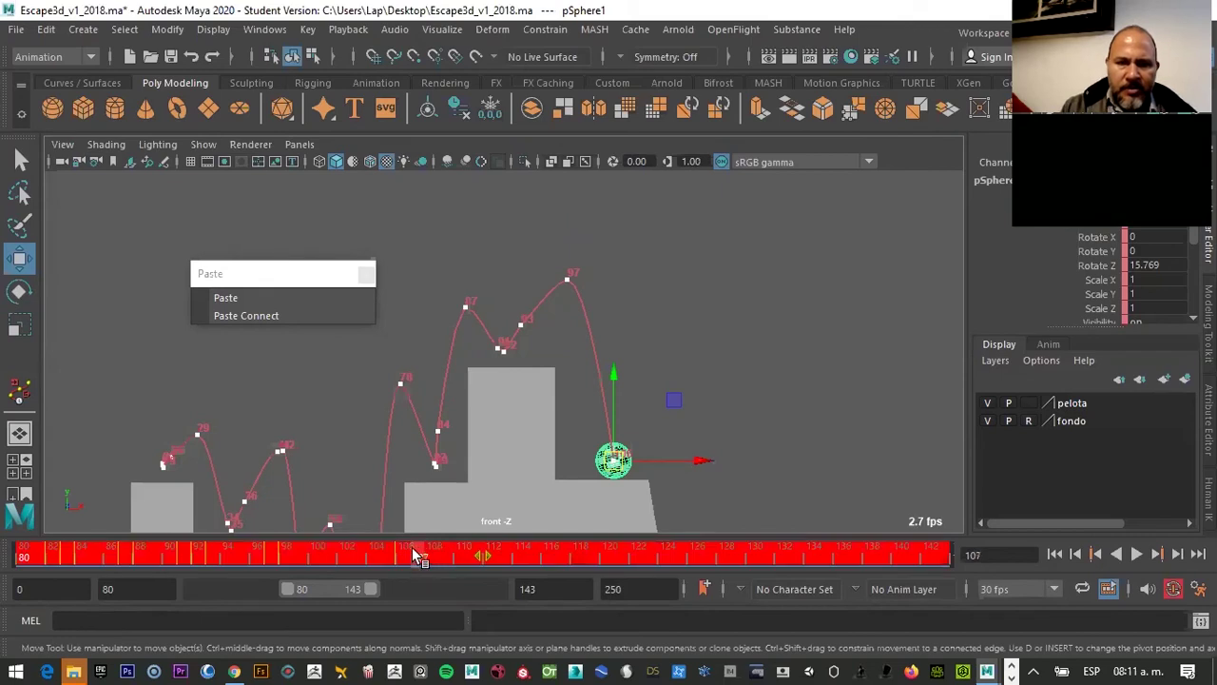
left_click_drag(445, 551, 594, 549)
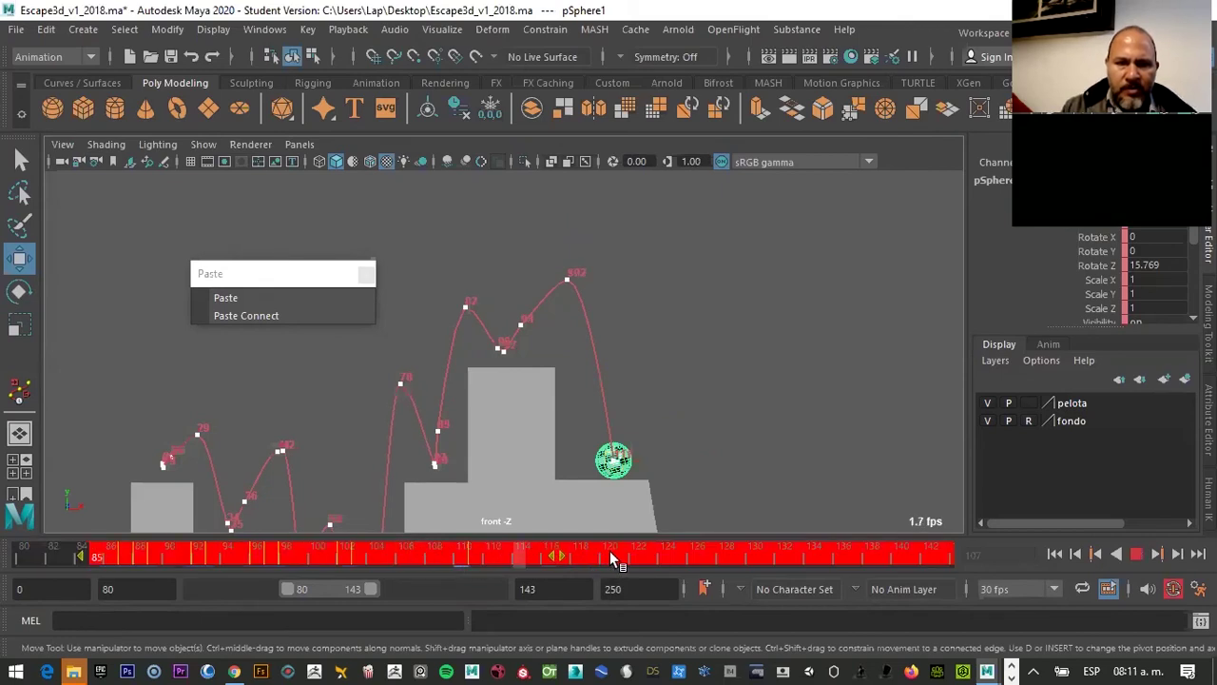
left_click_drag(492, 556, 483, 551)
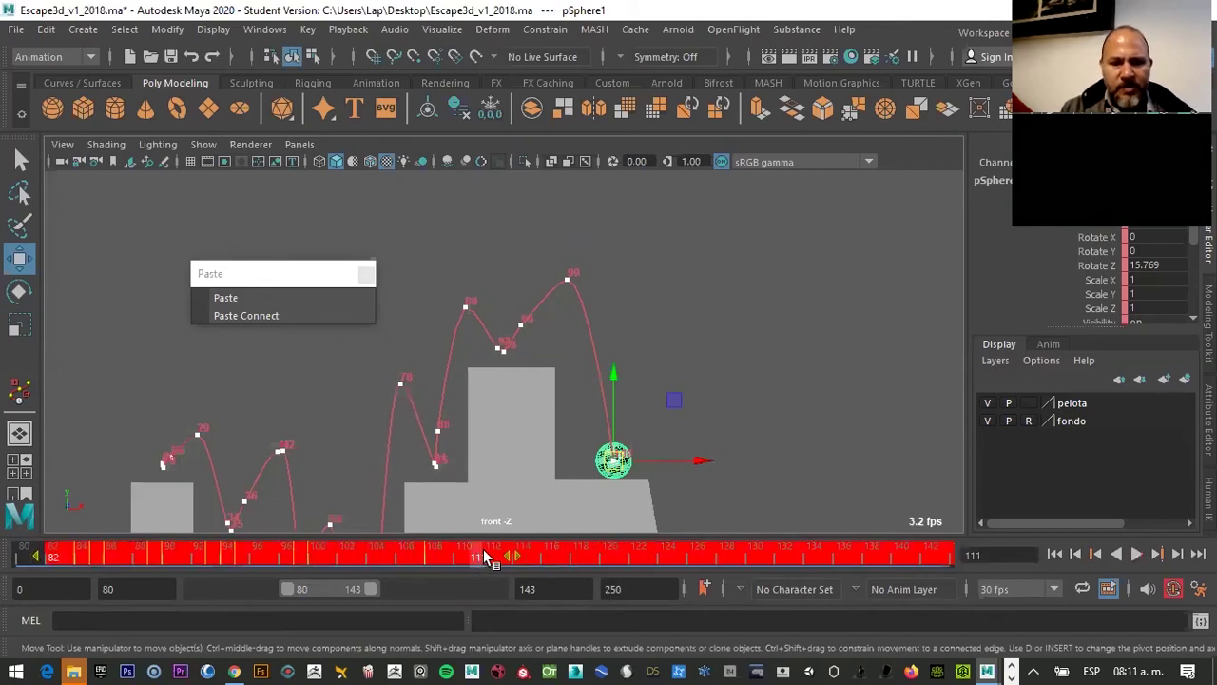
key("ctrl+z")
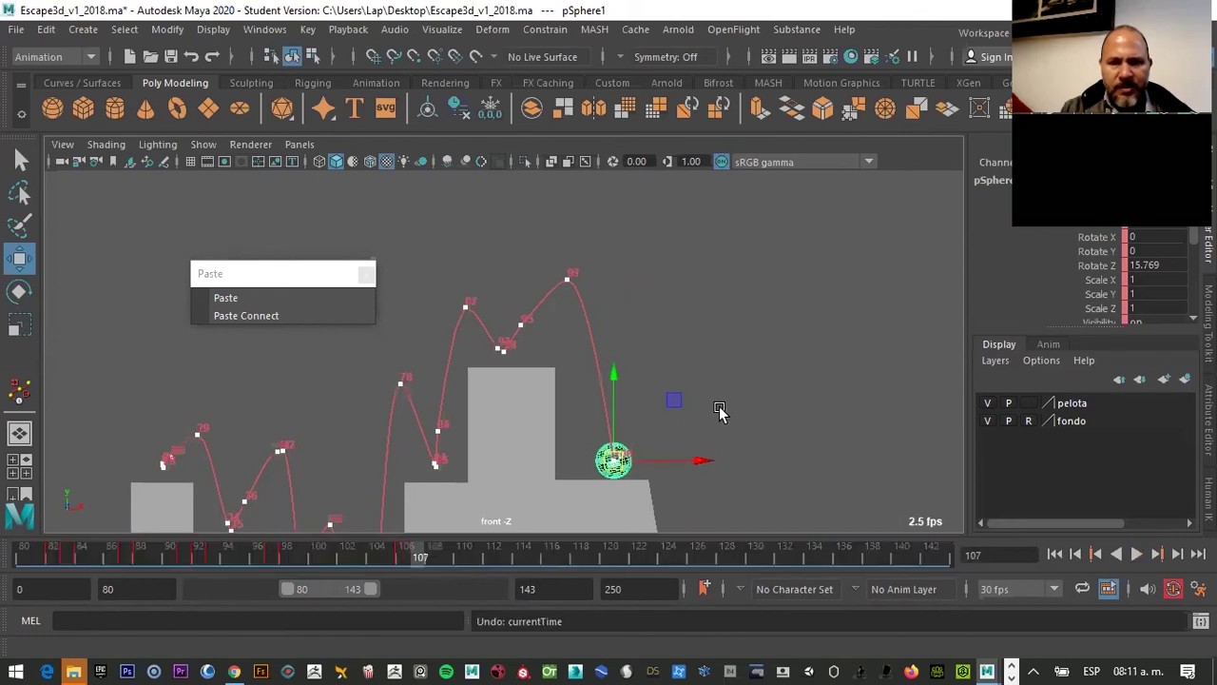
key("ctrl+z")
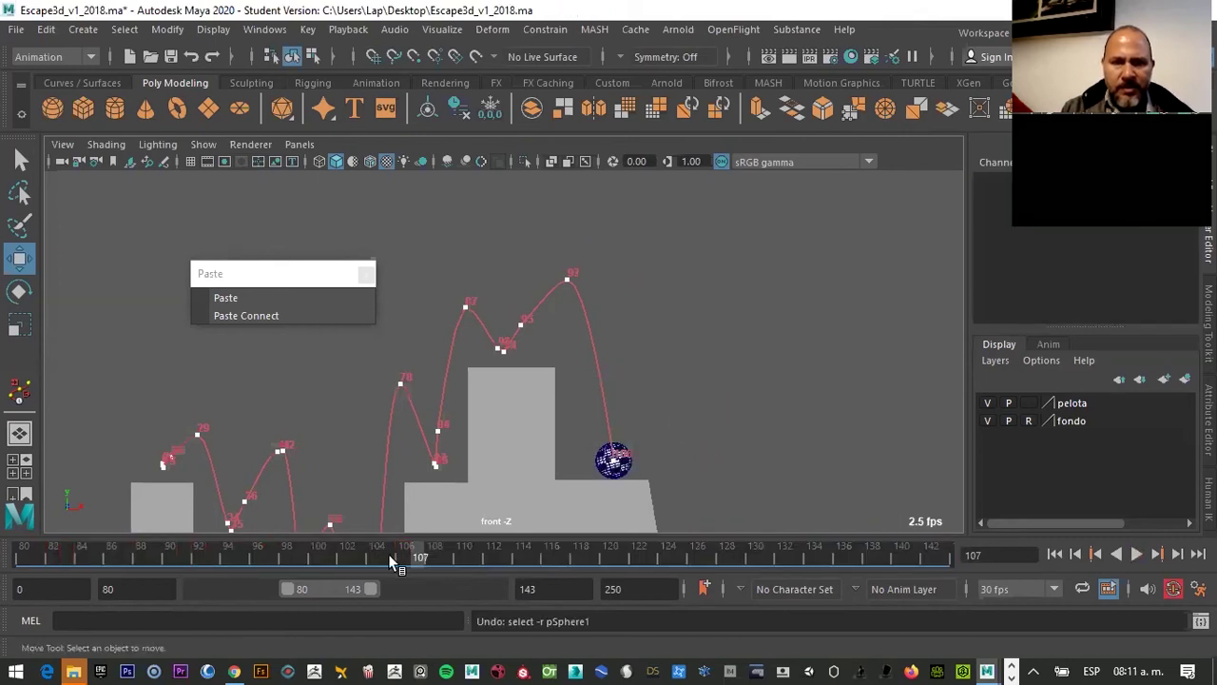
left_click(603, 470)
mouse_move(404, 550)
left_mouse_down()
mouse_move(433, 559)
mouse_move(406, 555)
left_mouse_up()
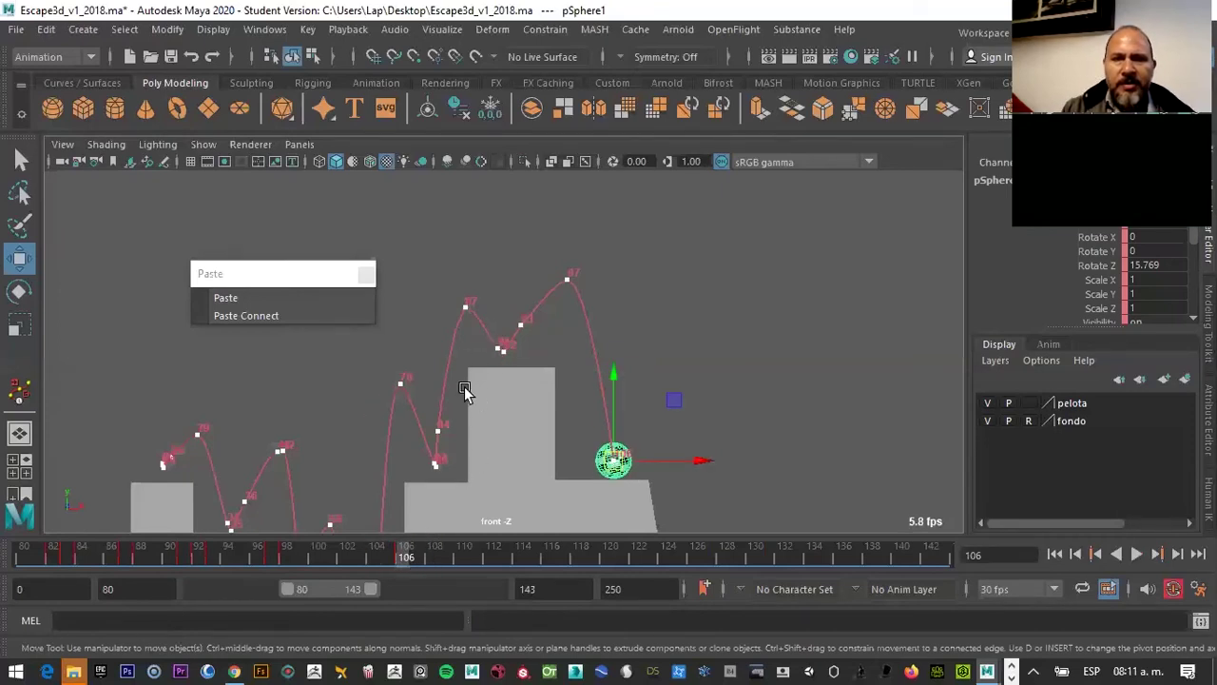
mouse_move(406, 556)
left_mouse_down()
mouse_move(92, 528)
mouse_move(186, 548)
mouse_move(285, 548)
left_mouse_up()
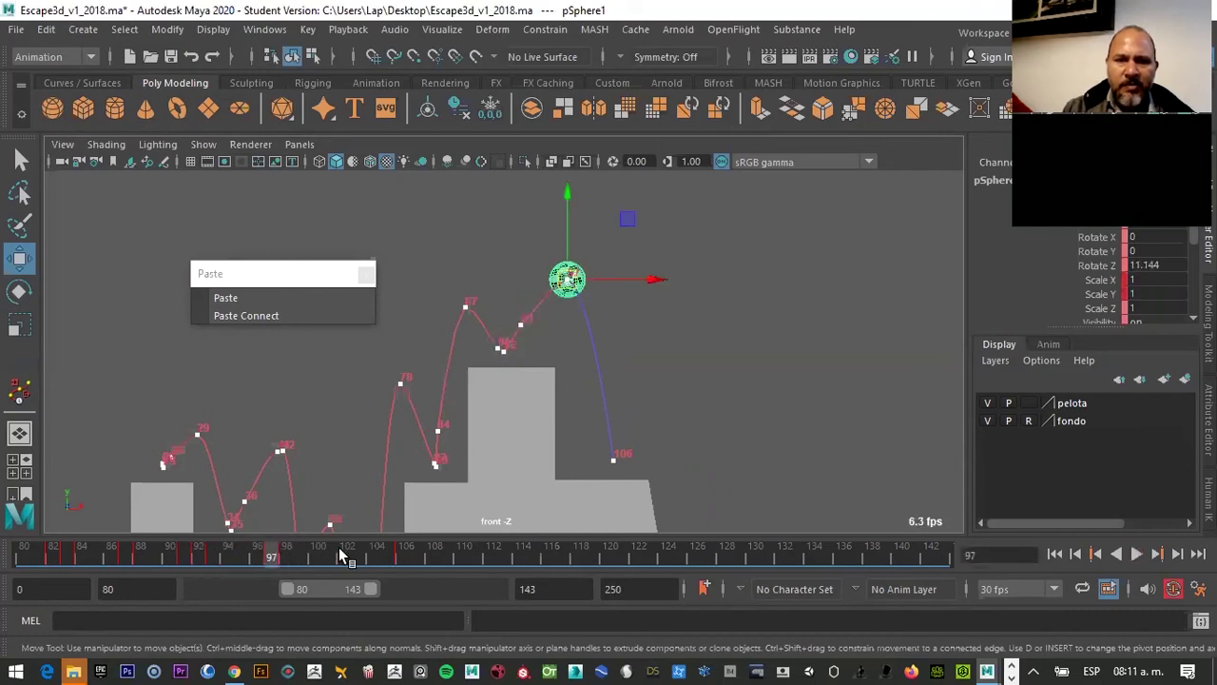
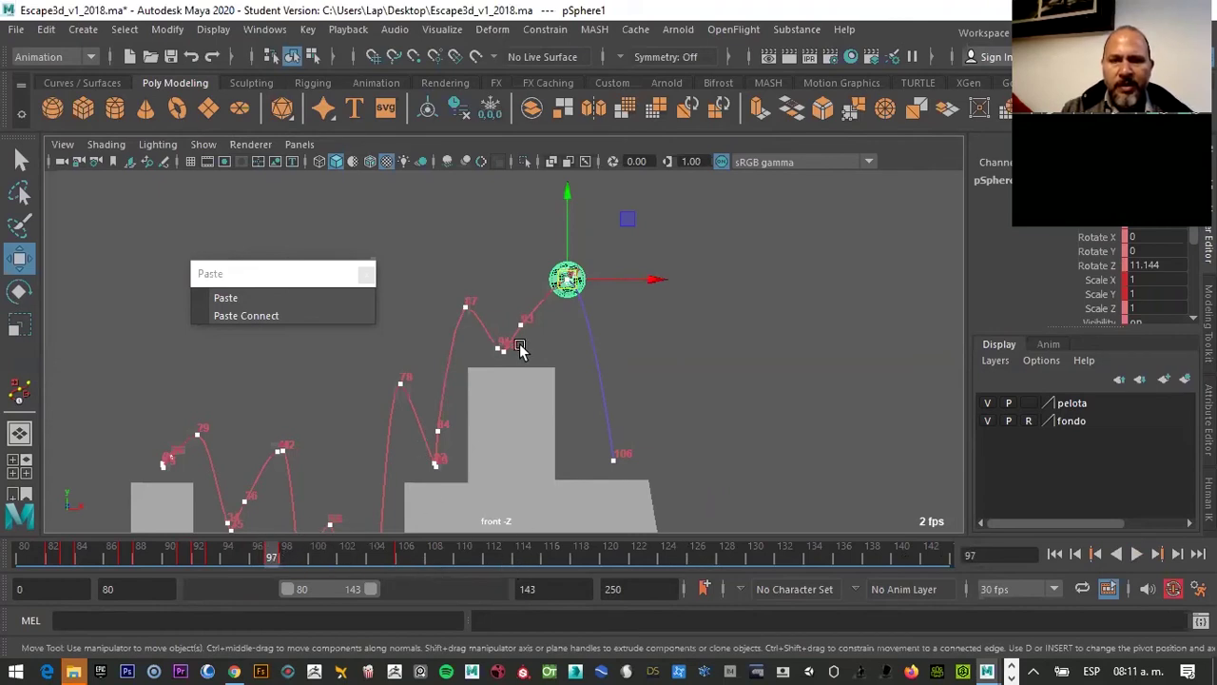
Scrub frames 97–117 to review the ball's drop onto the block, settling near frame 106
left_click_drag(286, 554, 566, 554)
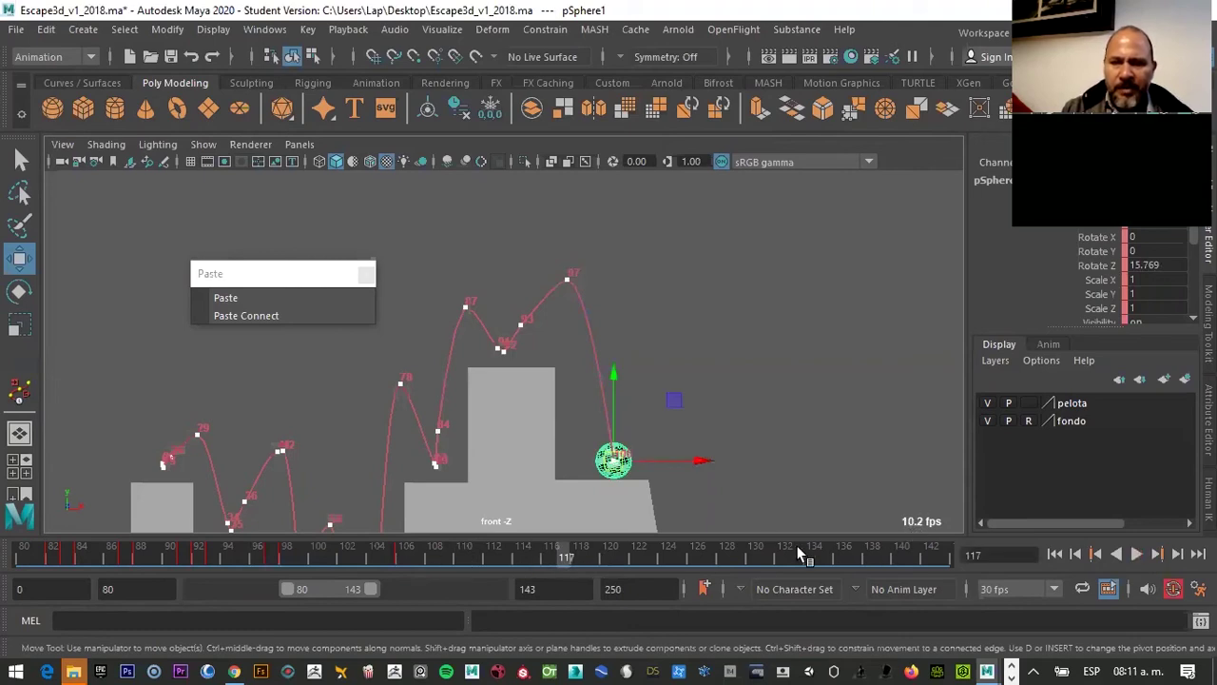
mouse_move(568, 554)
left_mouse_down()
mouse_move(595, 556)
mouse_move(293, 559)
mouse_move(418, 565)
left_mouse_up()
mouse_move(522, 557)
left_mouse_down()
mouse_move(340, 552)
mouse_move(404, 553)
left_mouse_up()
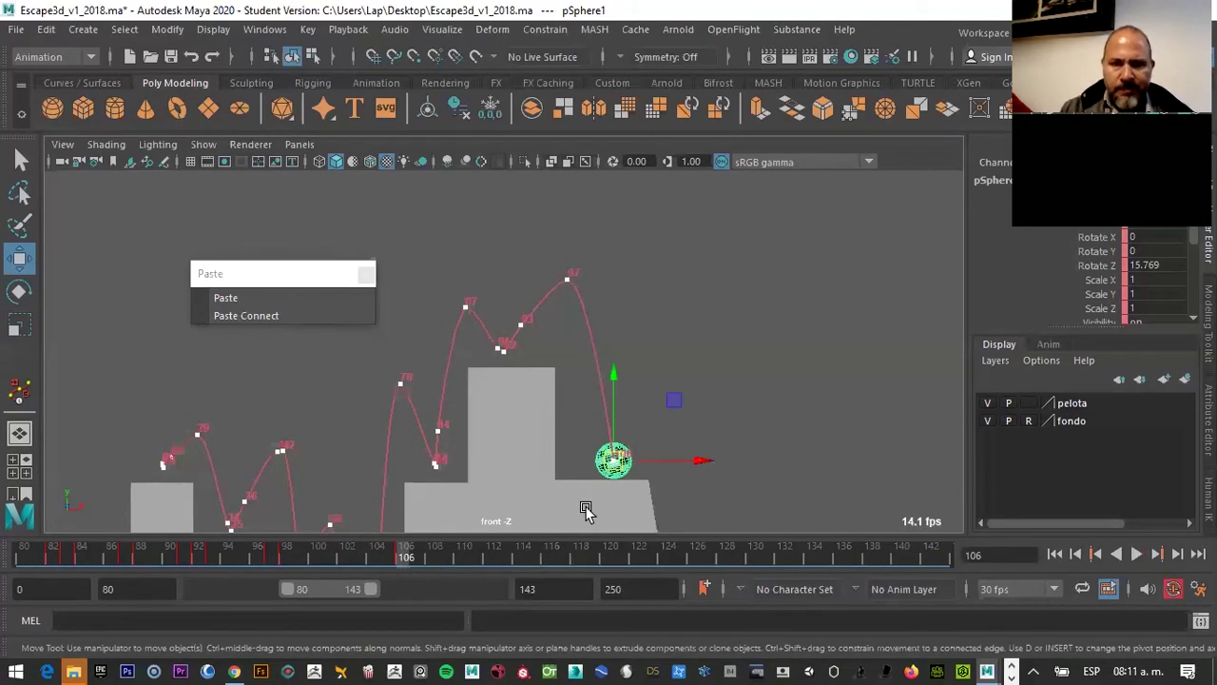
Frame the ball and cut its Rotate Z at frame 106 from 15.769 to 4.876, then zoom out
key("f")
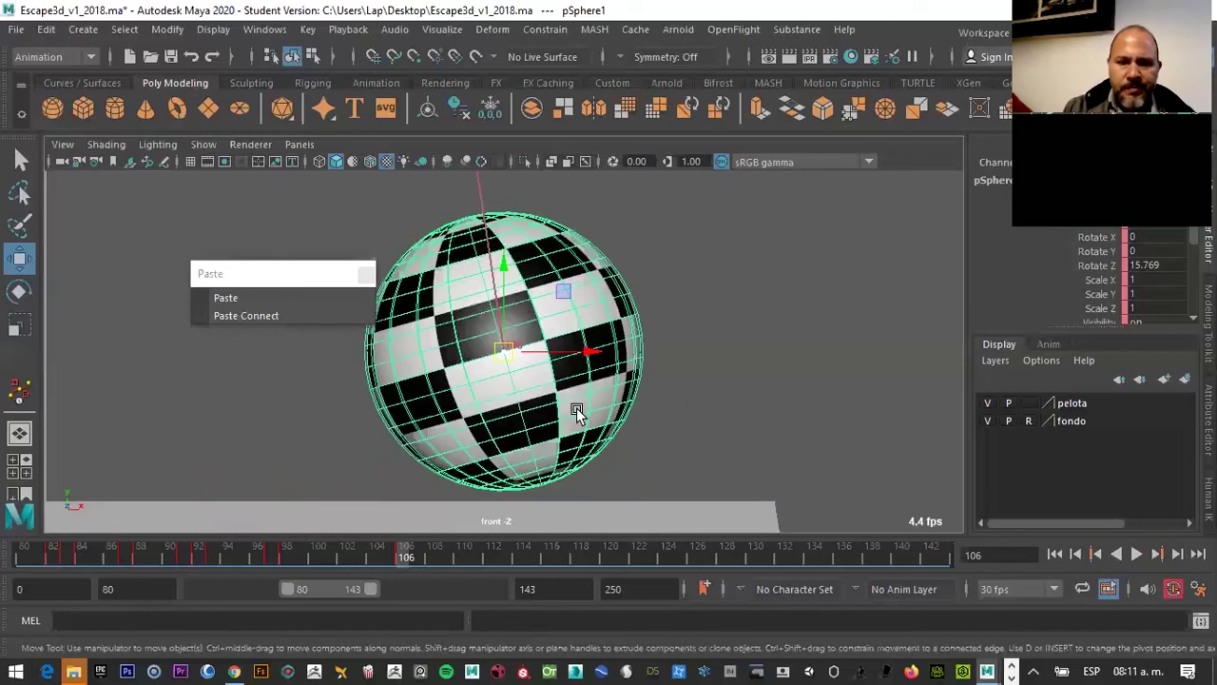
key("e")
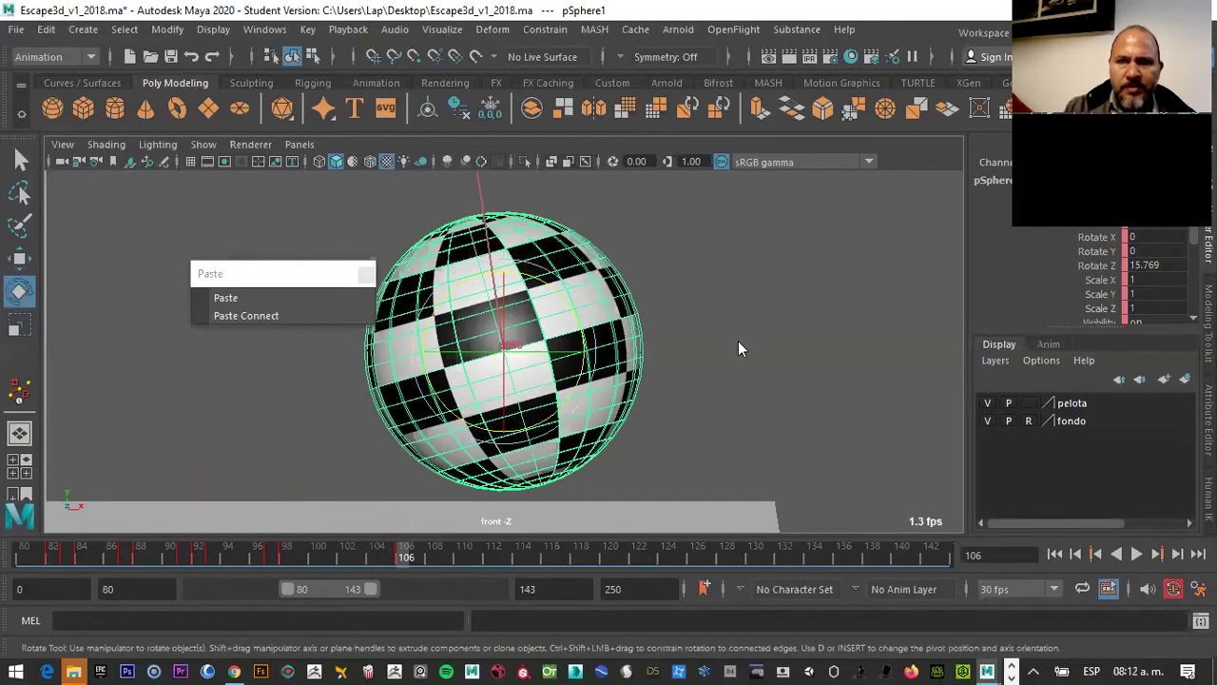
left_click_drag(544, 277, 544, 290)
key("w")
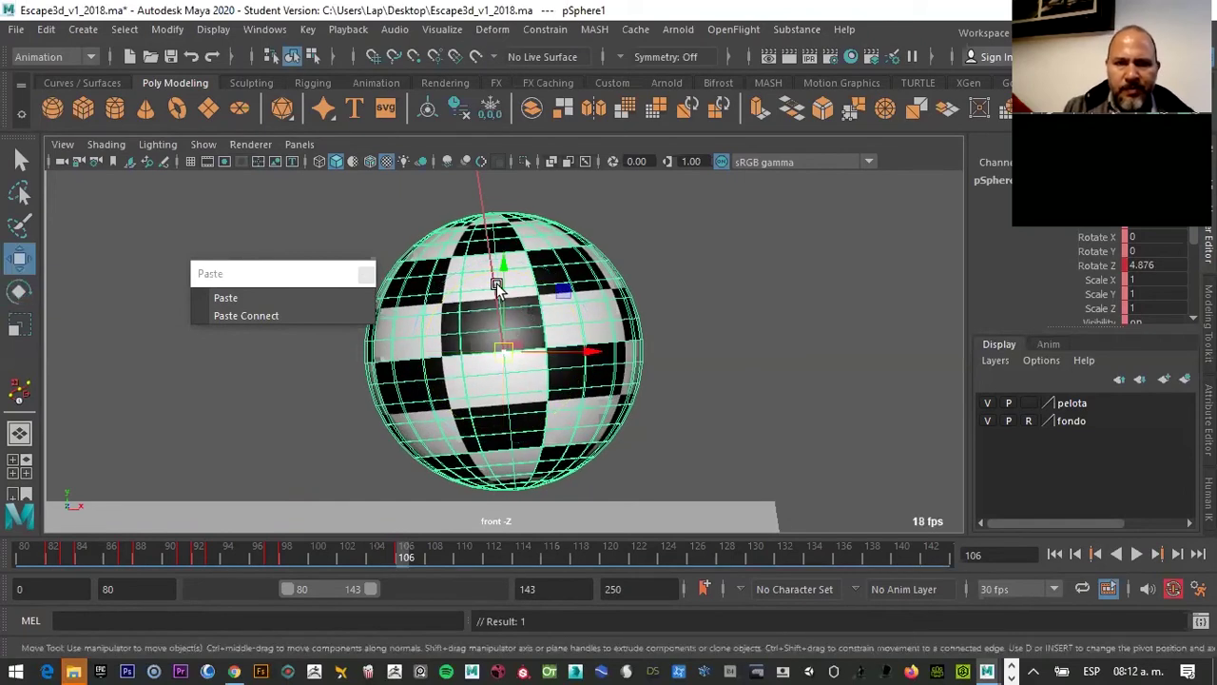
scroll(569, 323, "down", 2)
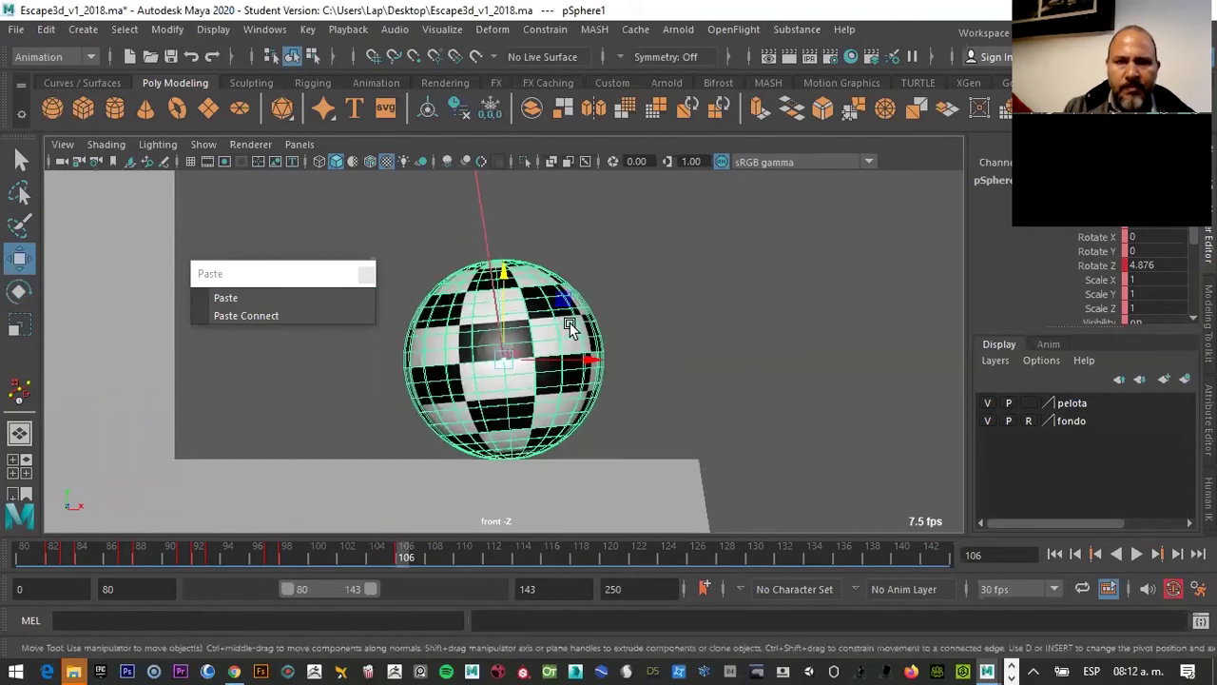
scroll(570, 322, "down", 1)
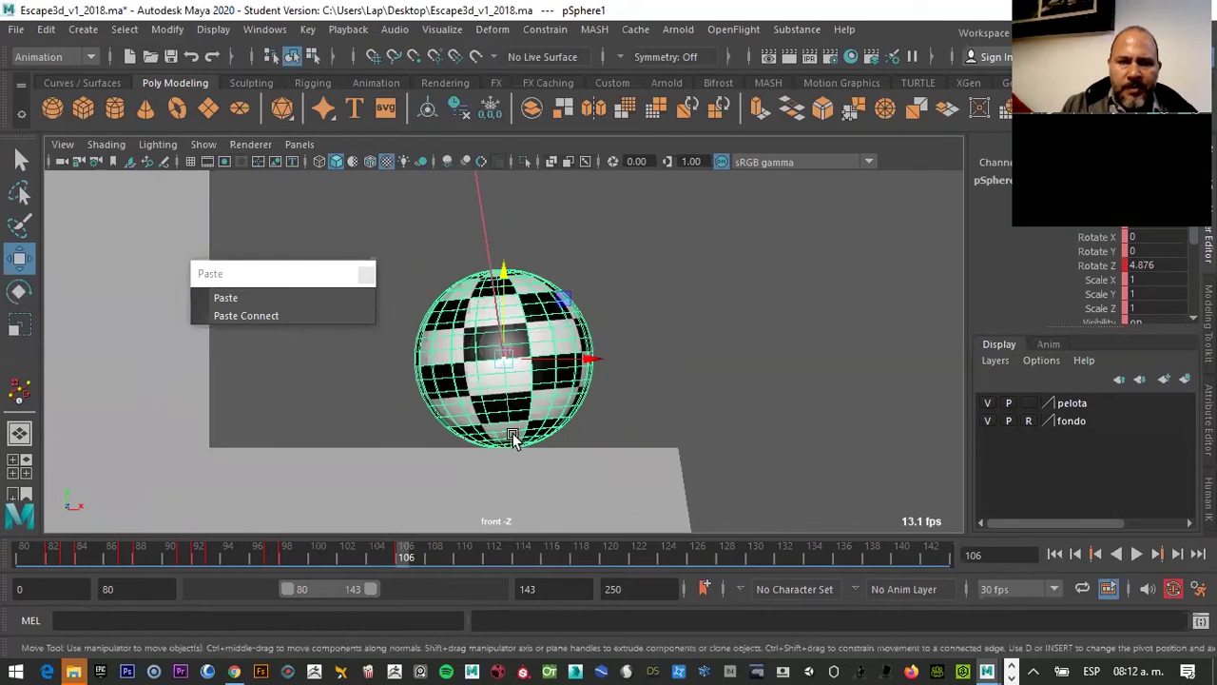
mouse_move(414, 552)
left_mouse_down()
mouse_move(376, 557)
mouse_move(425, 562)
mouse_move(412, 553)
left_mouse_up()
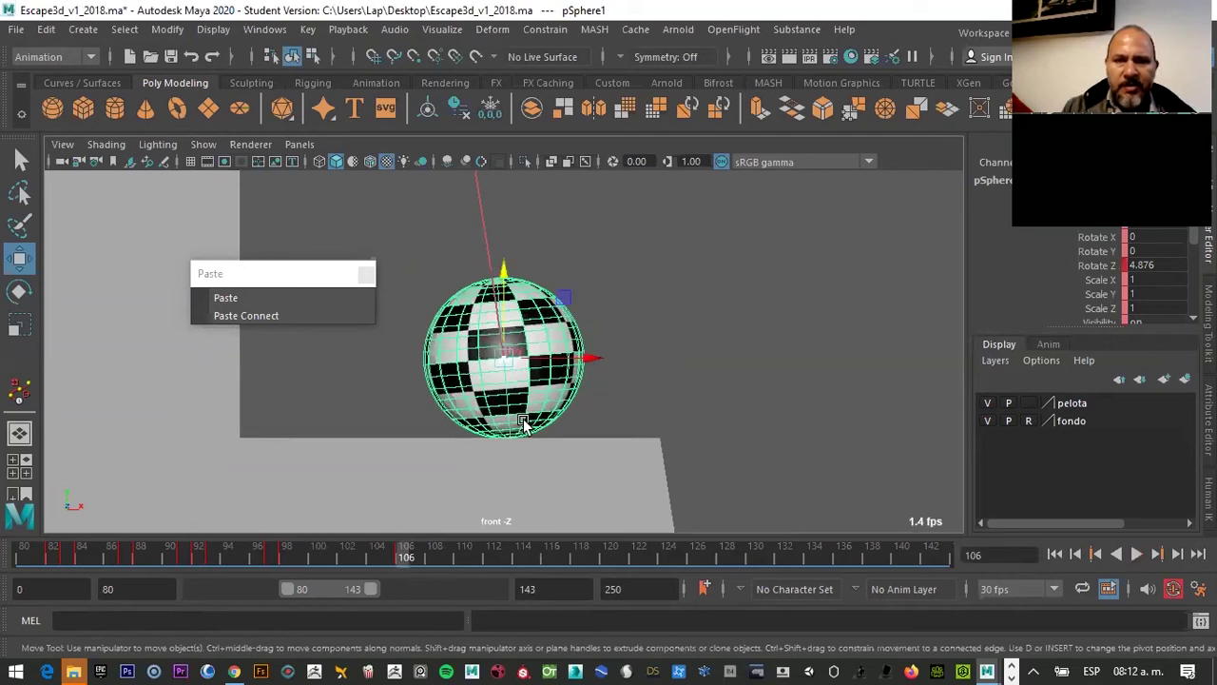
scroll(523, 423, "down", 2)
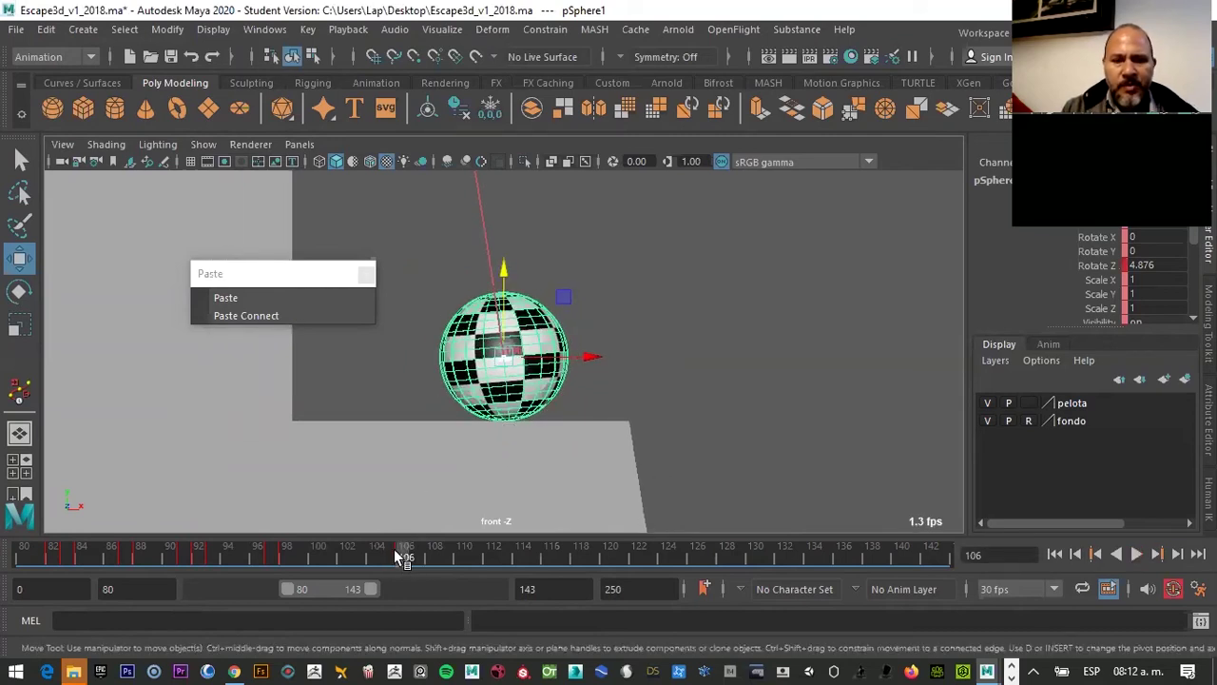
Stretch the ball vertically to Scale Y 1.321 at frame 106
key("r")
left_click_drag(497, 284, 487, 270)
key("w")
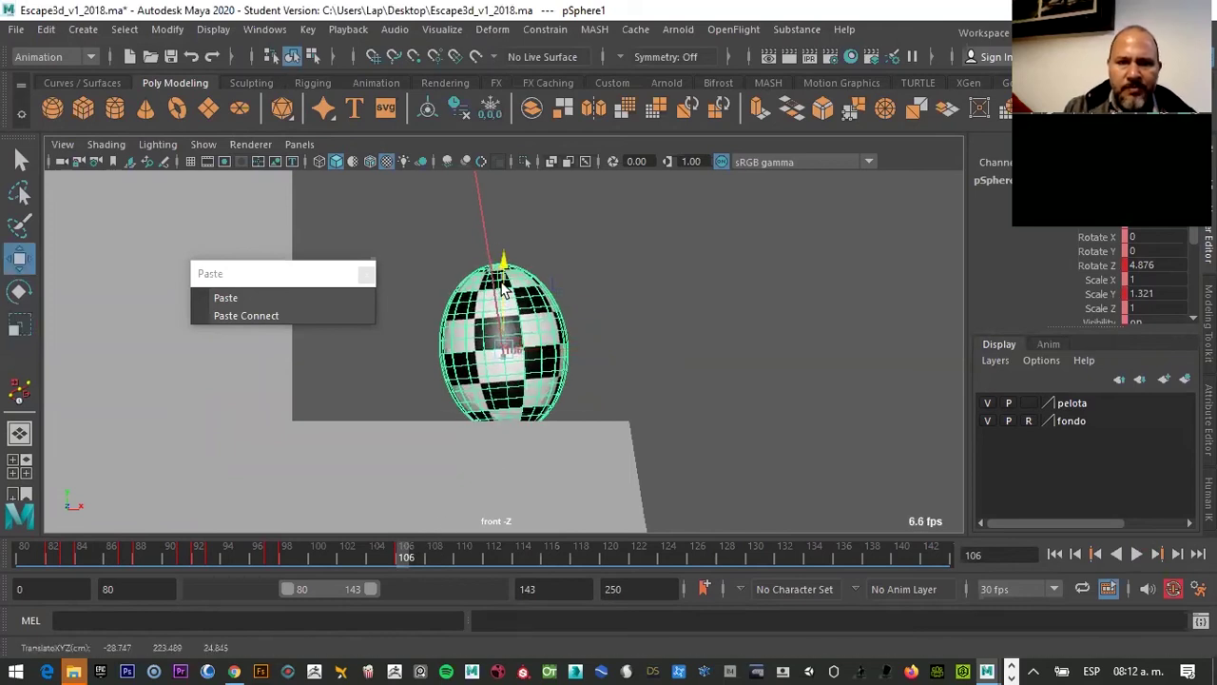
mouse_move(406, 559)
left_mouse_down()
mouse_move(339, 549)
mouse_move(406, 555)
left_mouse_up()
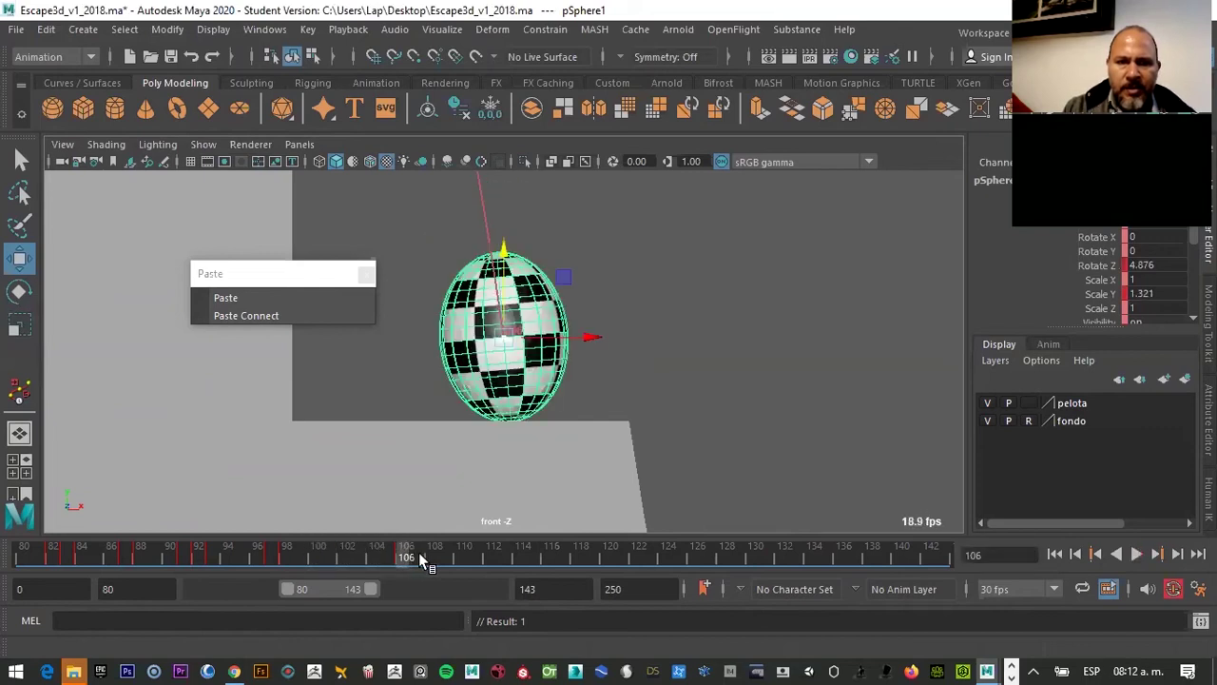
At frame 107, widen the ball along X and squash Scale Y to 1.058
left_click(422, 559)
key("r")
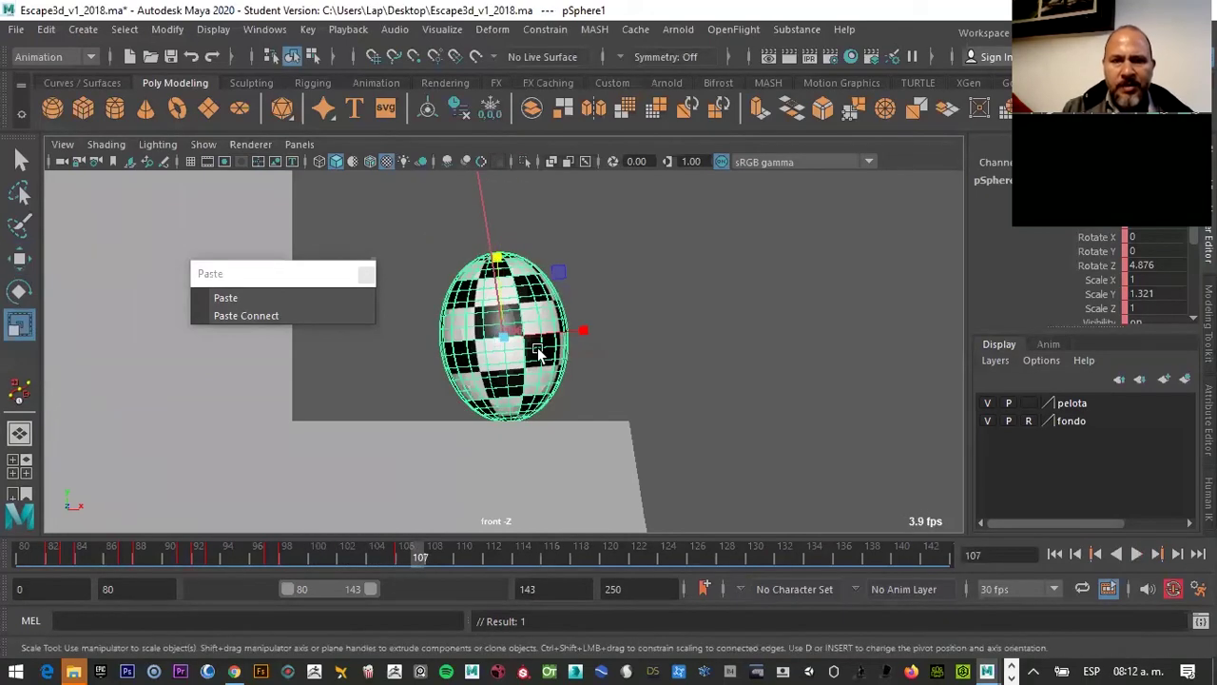
left_click_drag(584, 329, 647, 326)
left_click_drag(496, 269, 503, 290)
key("w")
Back at frame 106, narrow the ball along X to Scale X 1.098
left_click_drag(418, 557, 410, 553)
left_click(404, 556)
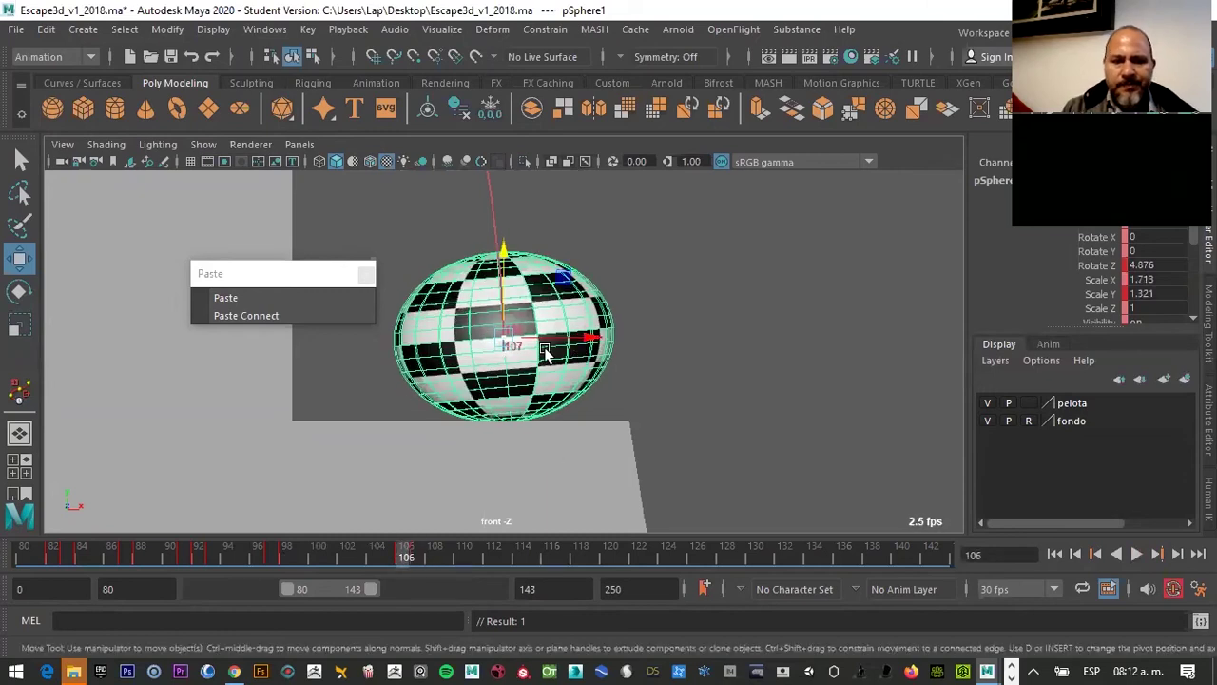
key("r")
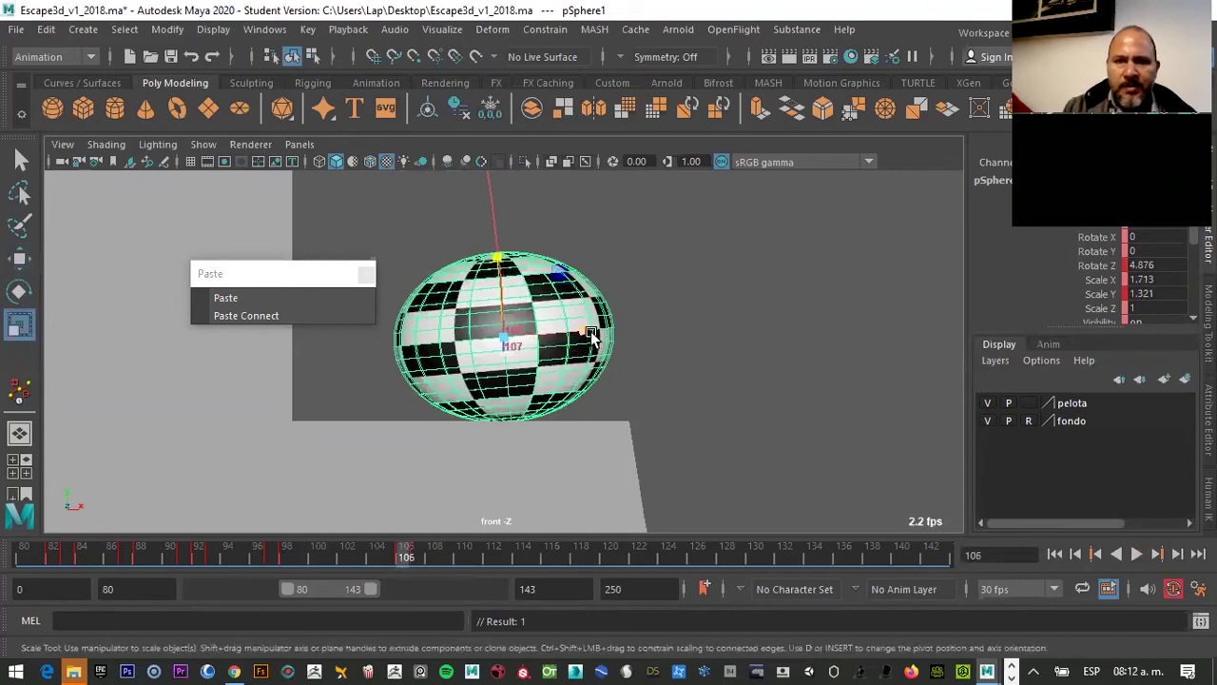
left_click_drag(589, 334, 551, 335)
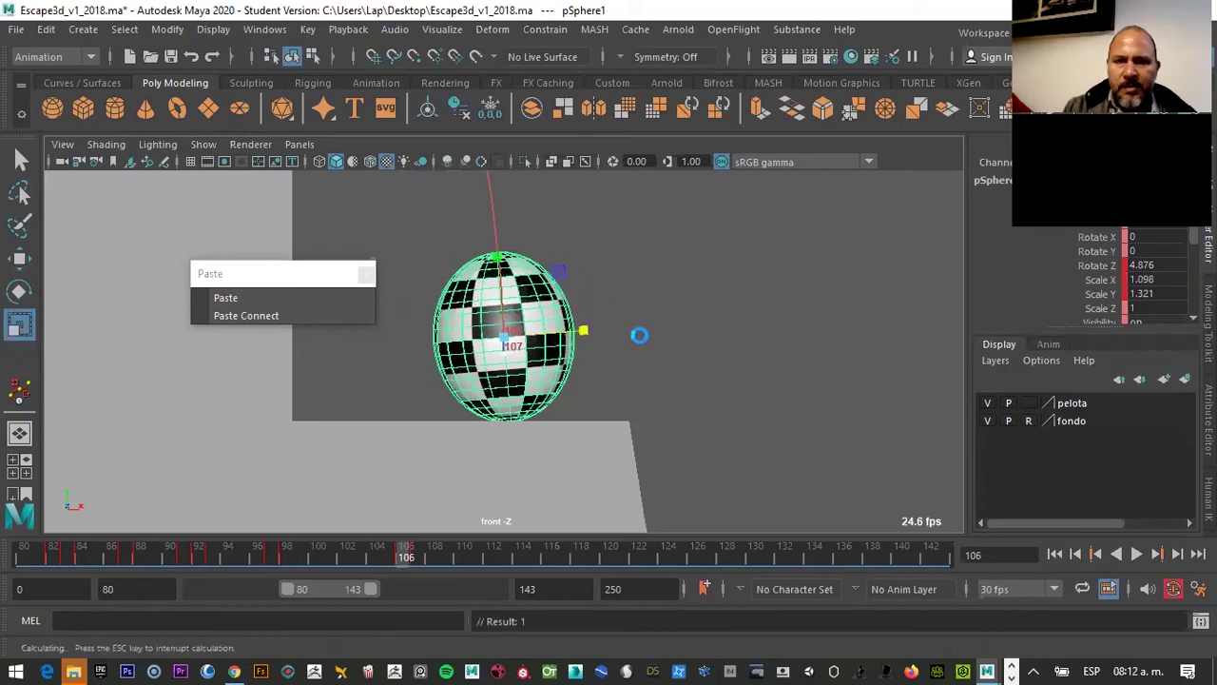
Enter first trial Scale X and Scale Y values for the ball at frame 106
double_click(1132, 280)
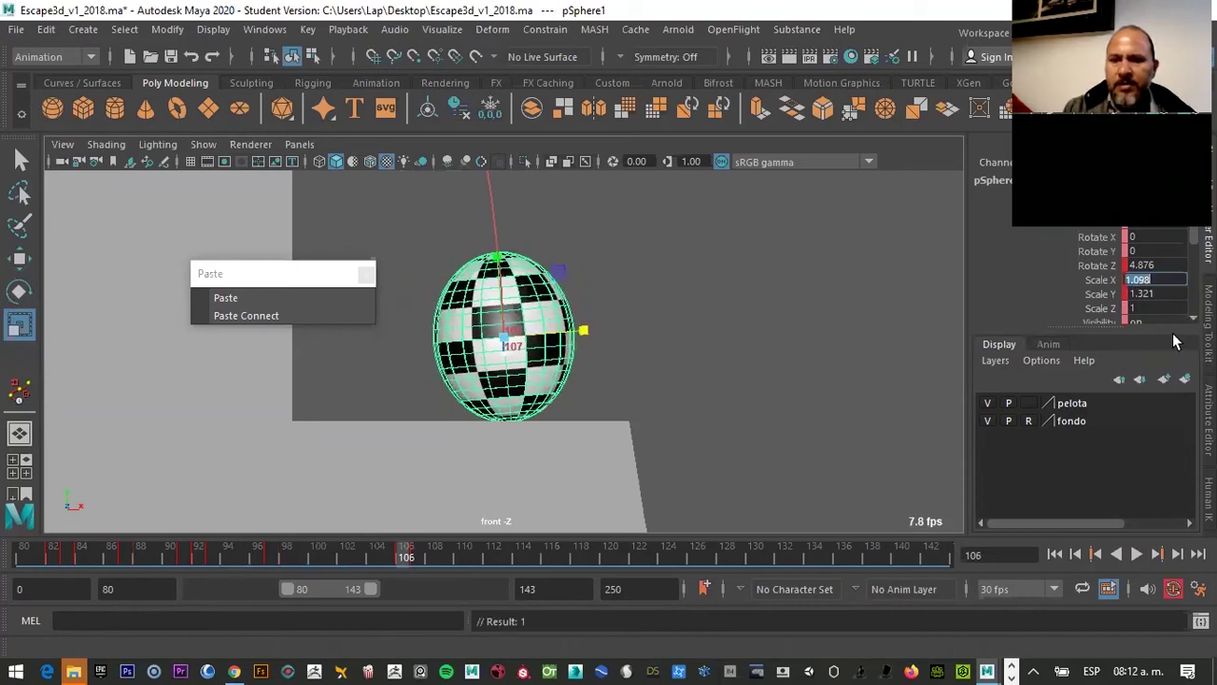
type("1.2")
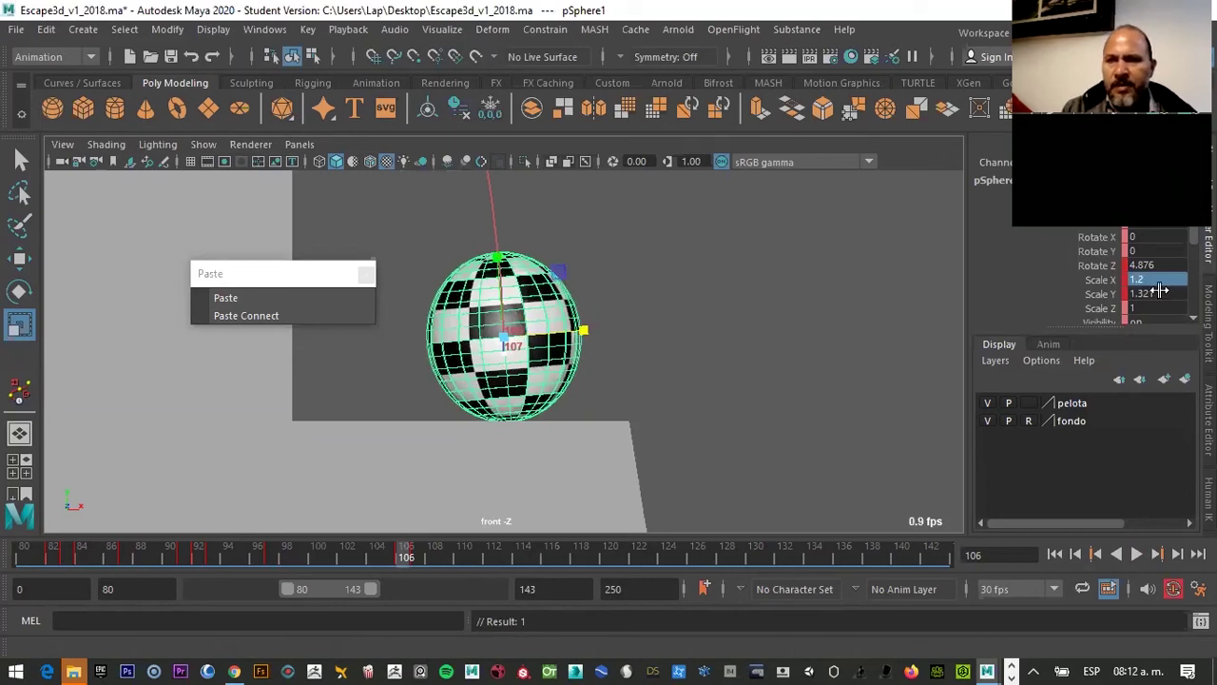
double_click(1146, 295)
type("1")
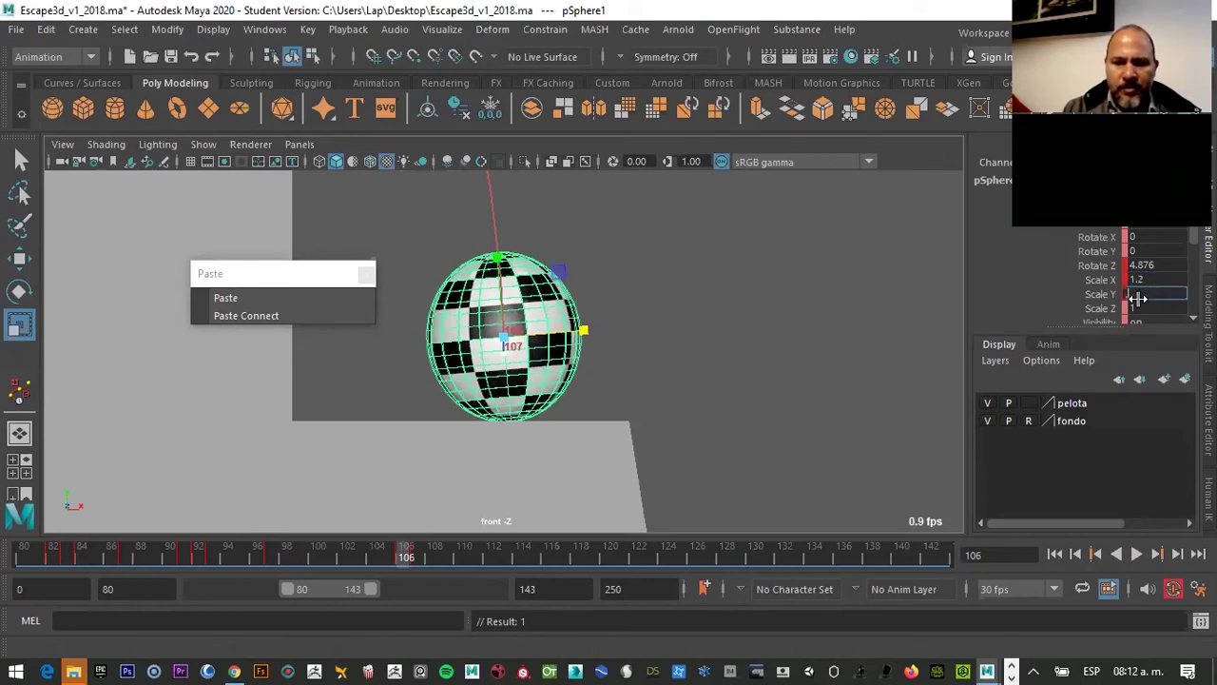
type(".8")
key("Return")
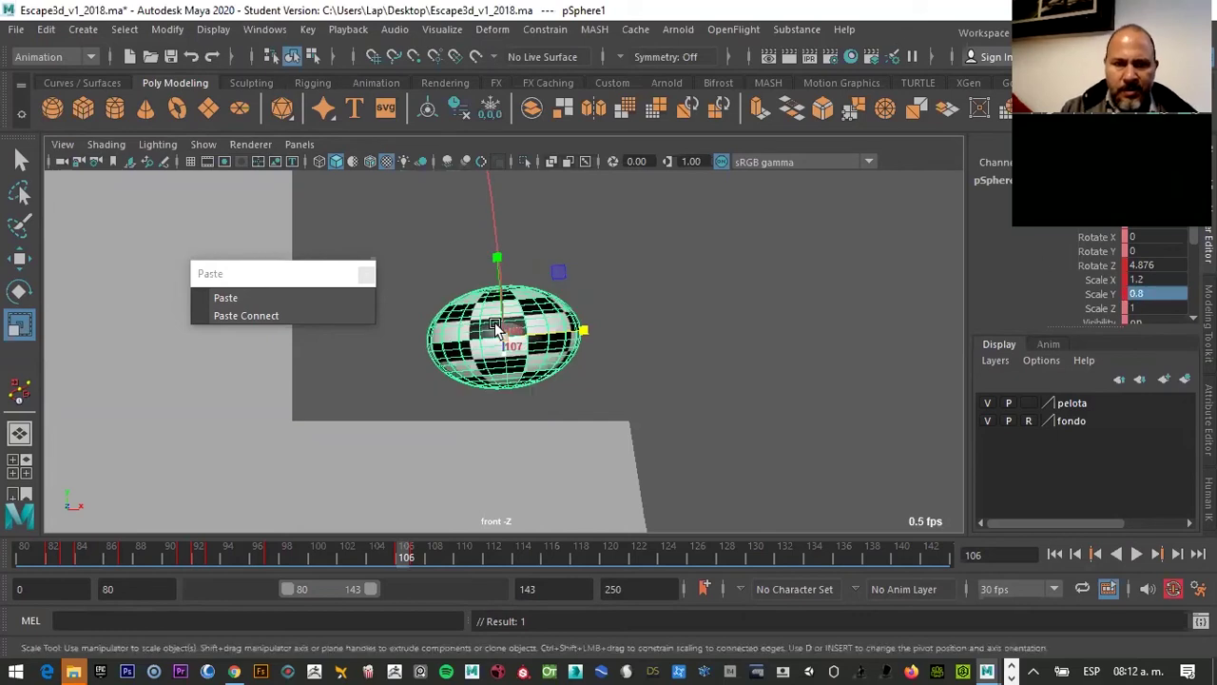
Lower the ball toward the floor and compare its shape at frames 106 and 107
key("w")
left_click_drag(502, 273, 500, 314)
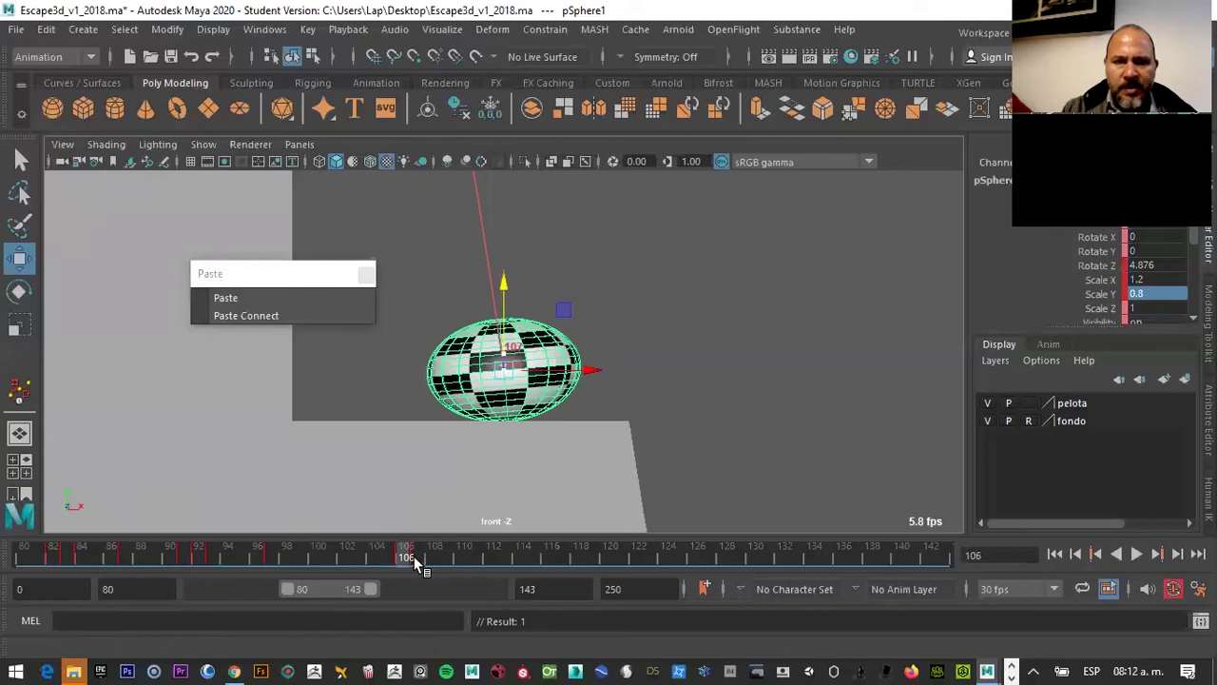
left_click(416, 554)
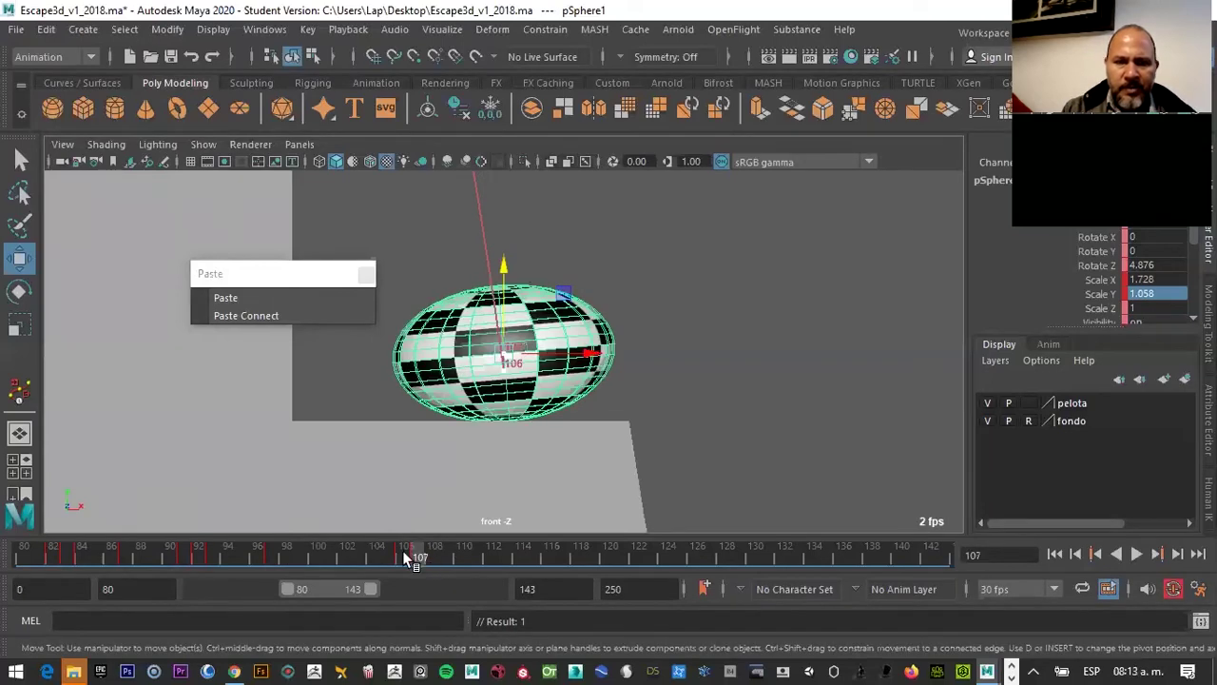
left_click(406, 554)
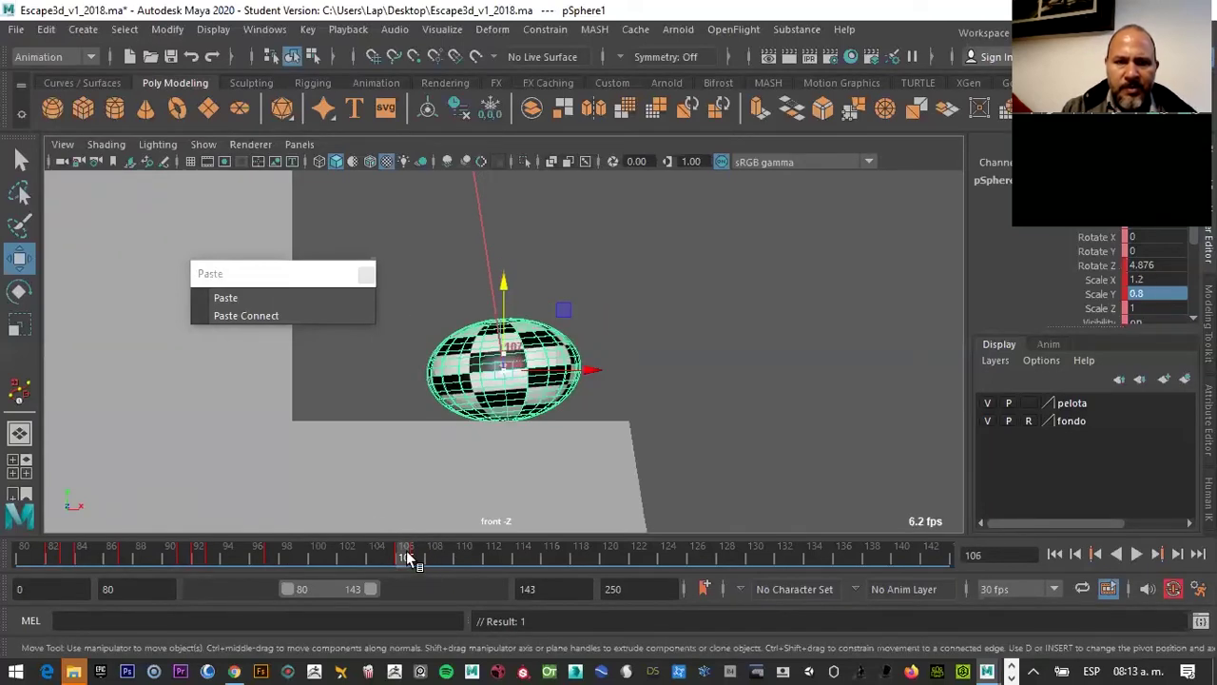
Set frame 106's Scale X to 0.8 and Scale Y to 1.2 for a tall stretch
double_click(1153, 281)
type(".8")
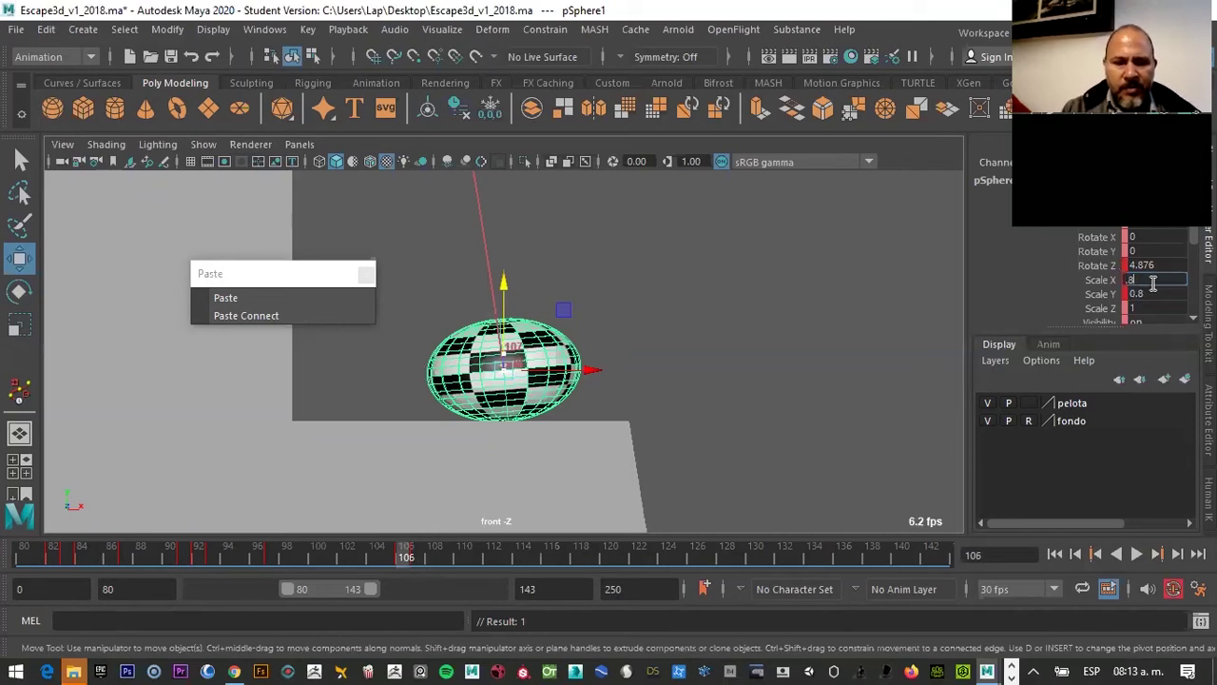
key("Tab")
type("2")
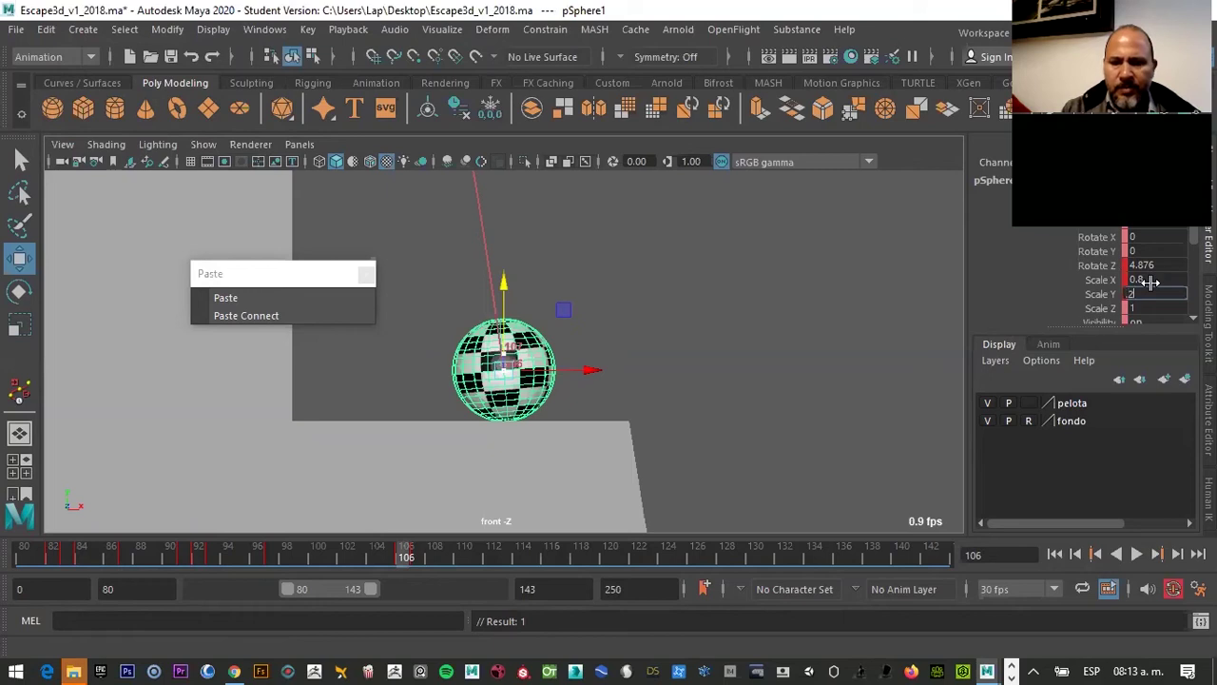
key("Return")
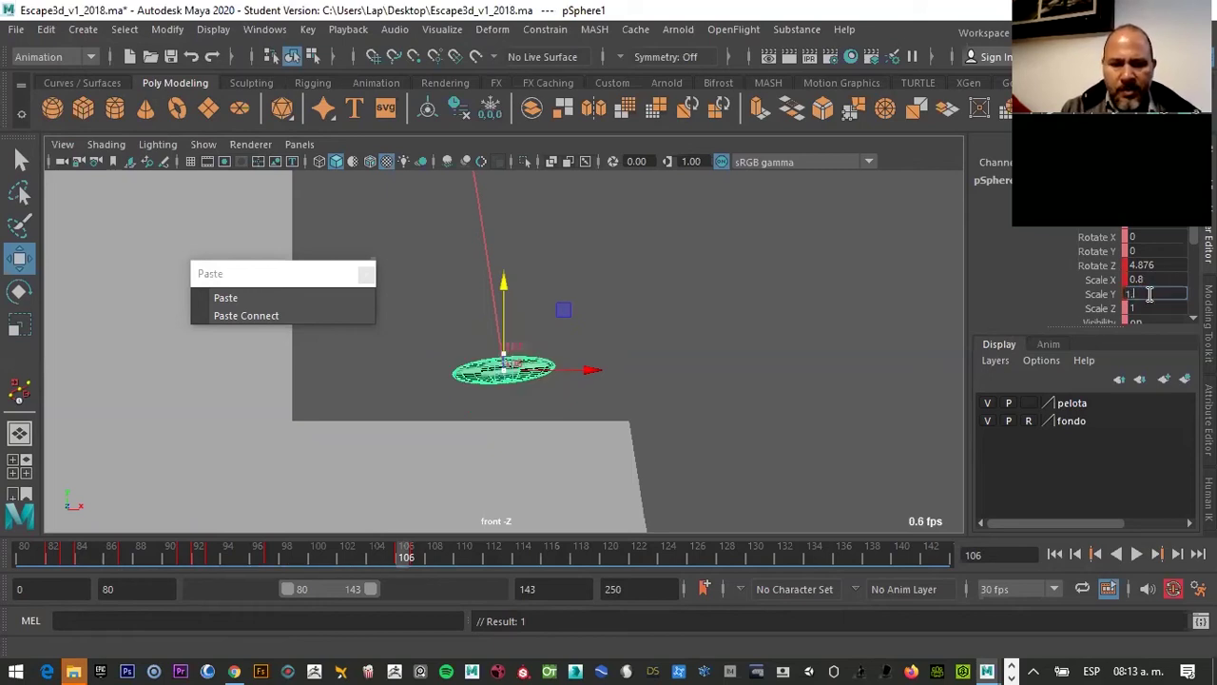
key("Return")
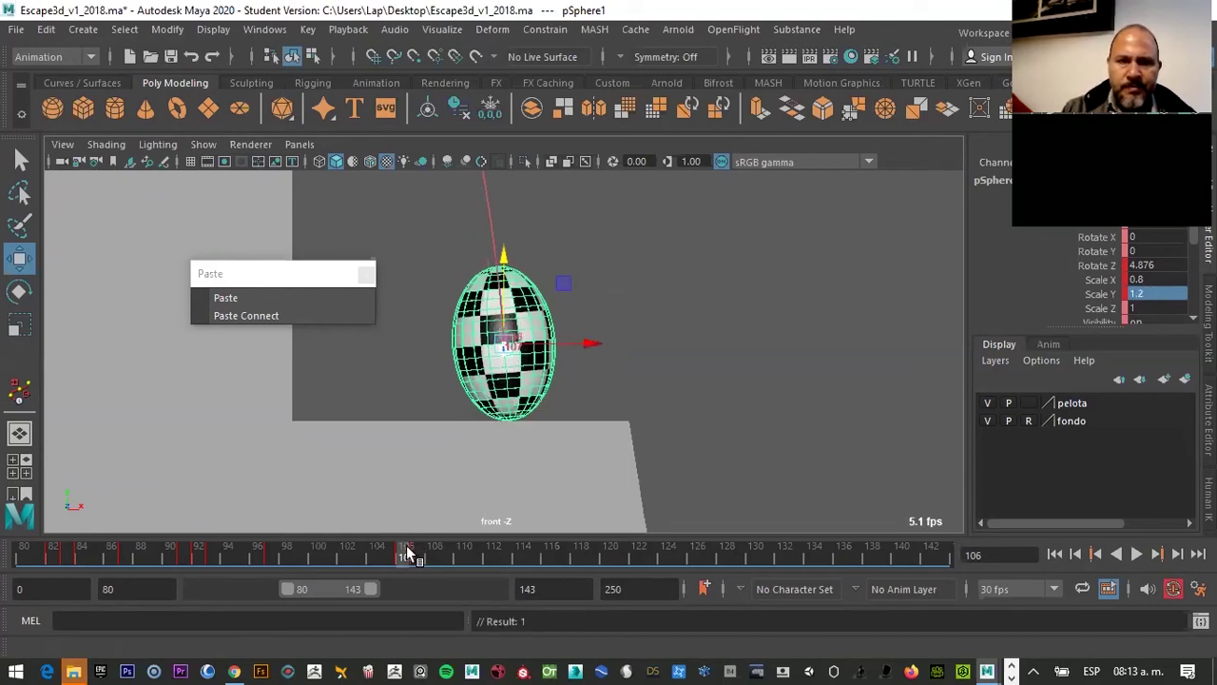
At frame 107, set the ball's Scale X to 1.2 and Scale Y to 0.8
left_click(415, 555)
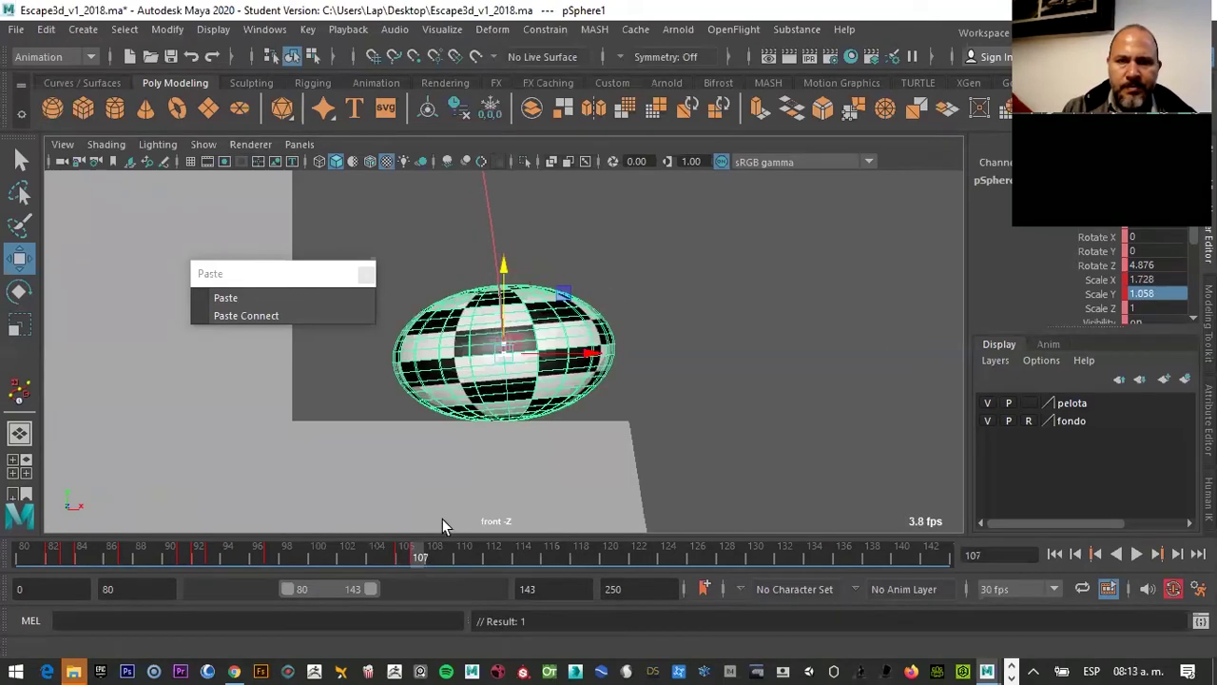
double_click(1164, 279)
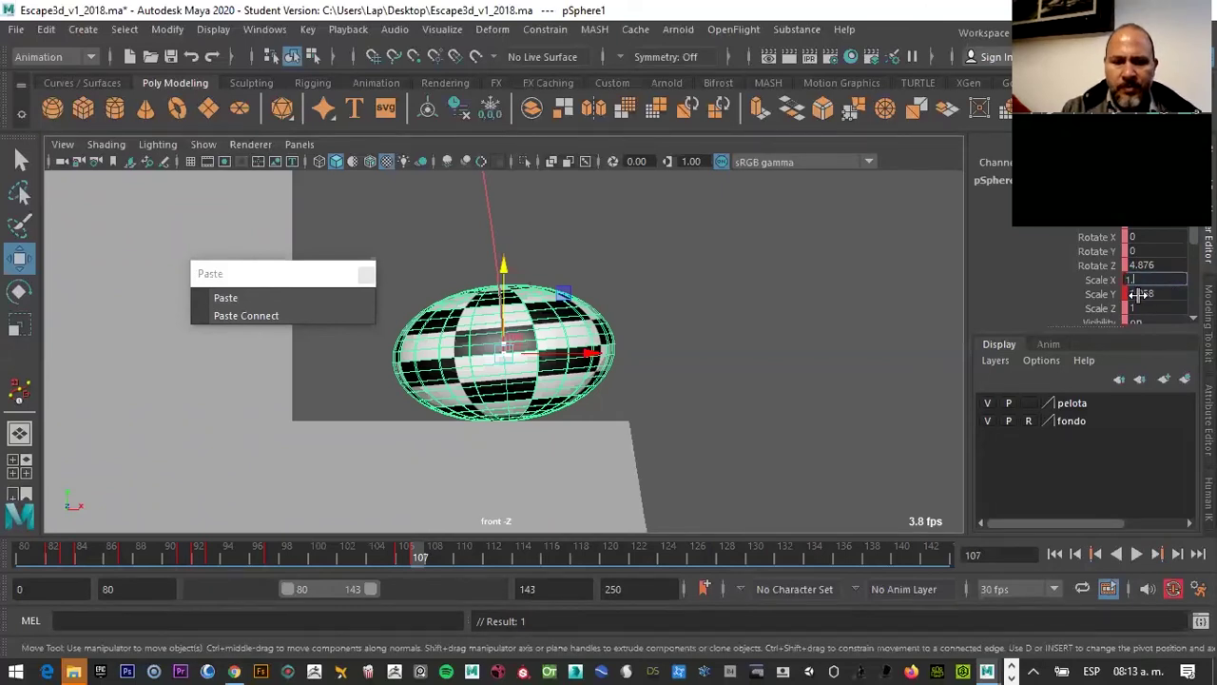
type("8")
key("Return")
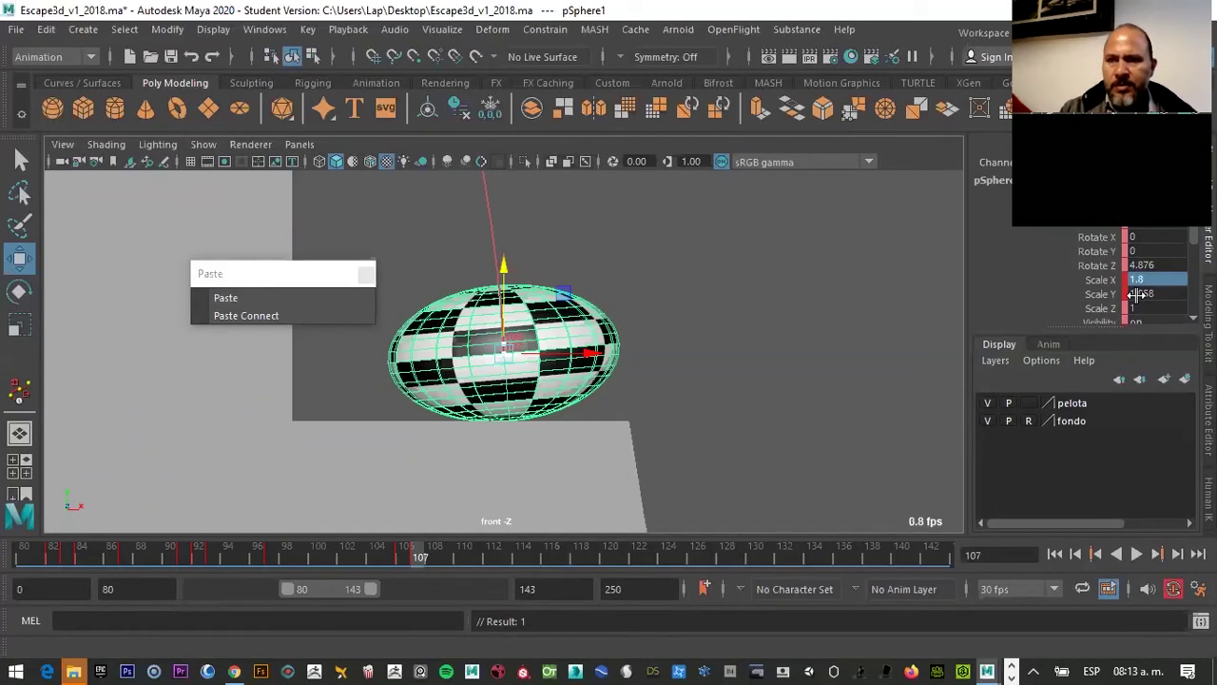
double_click(1144, 295)
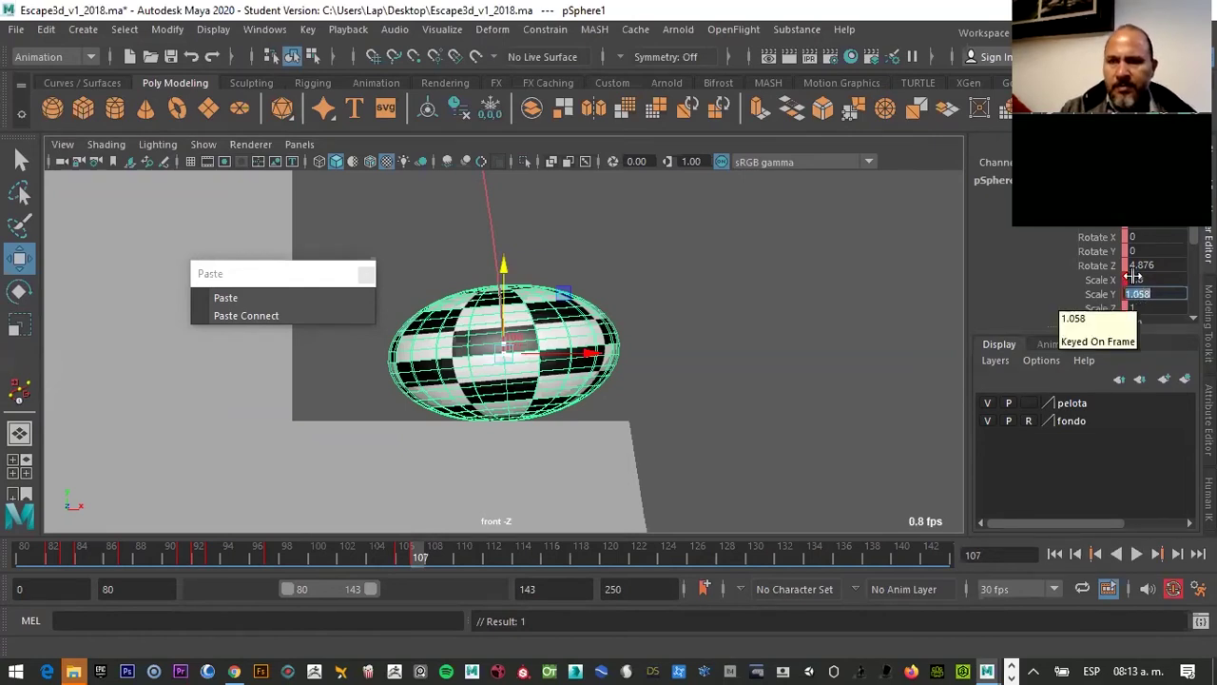
double_click(1144, 281)
type("2")
key("Tab")
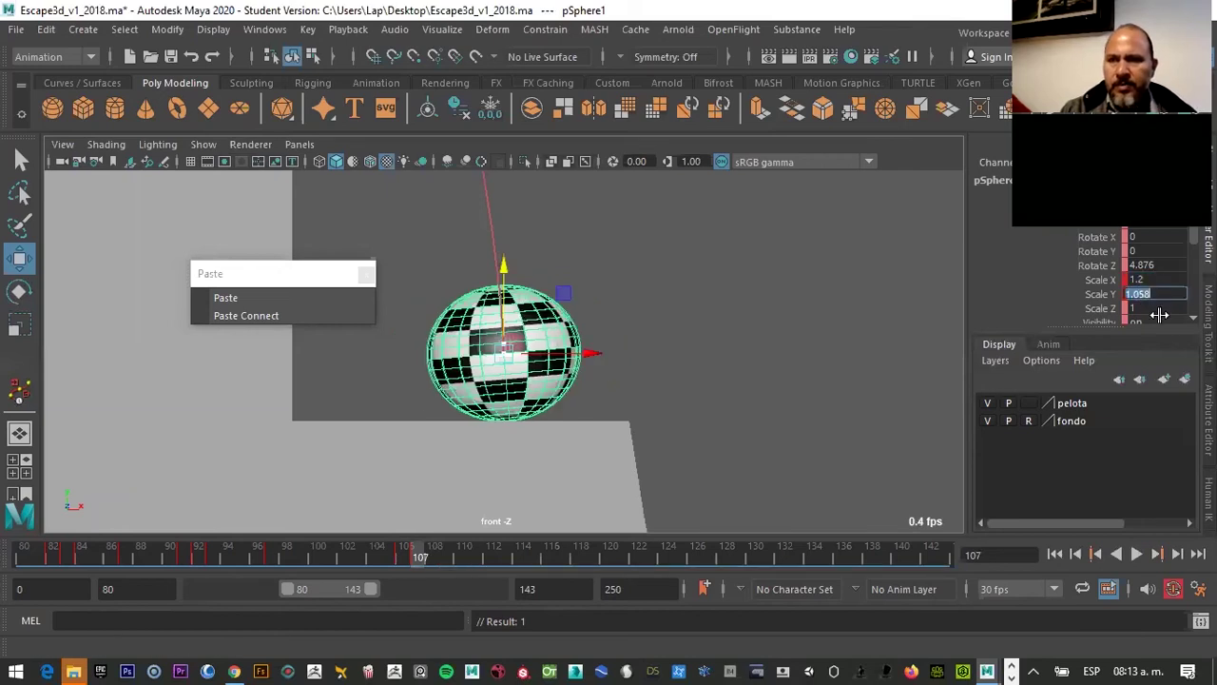
type("0.8")
key("Return")
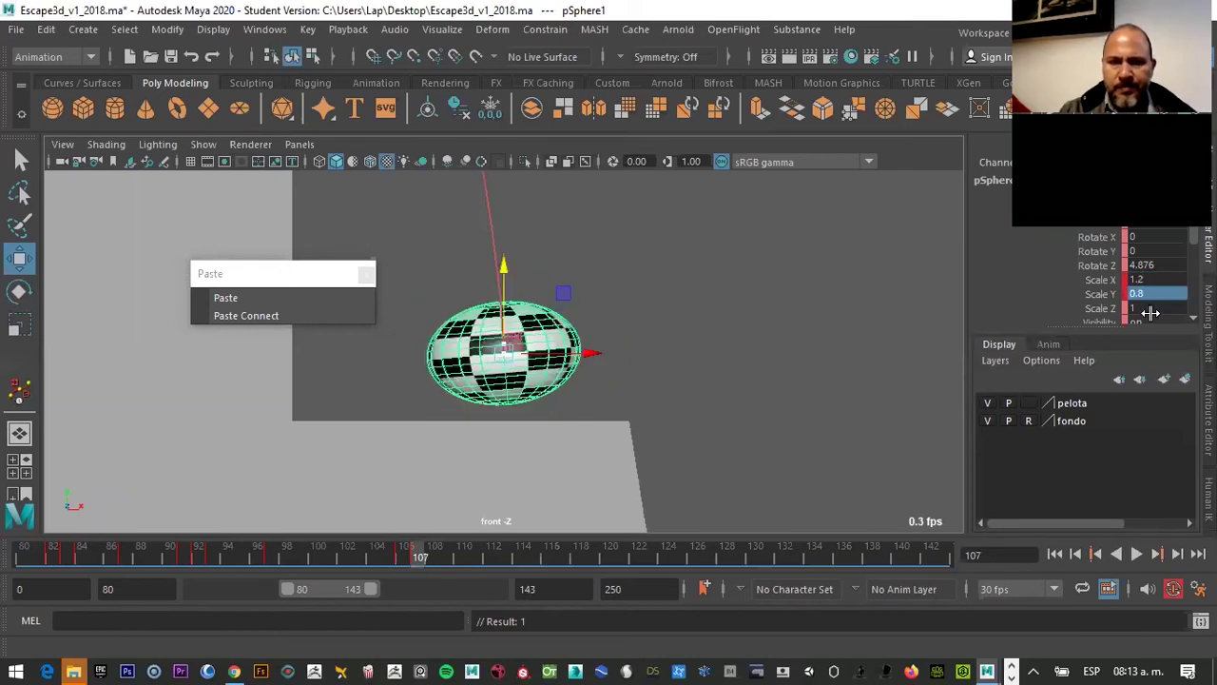
Lower the squashed ball onto the ground and play the bounce, stopping at frame 108
left_click_drag(507, 295, 509, 312)
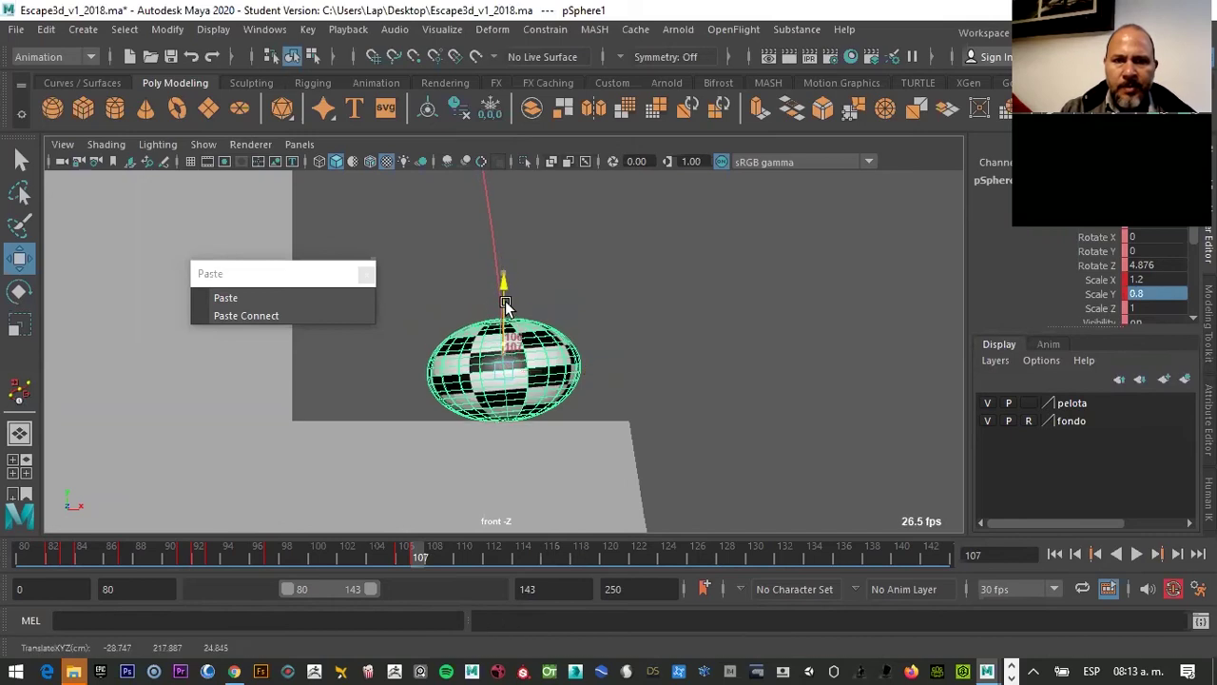
left_click(404, 557)
mouse_move(416, 557)
left_mouse_down()
mouse_move(400, 557)
mouse_move(412, 558)
left_mouse_up()
key("alt+v")
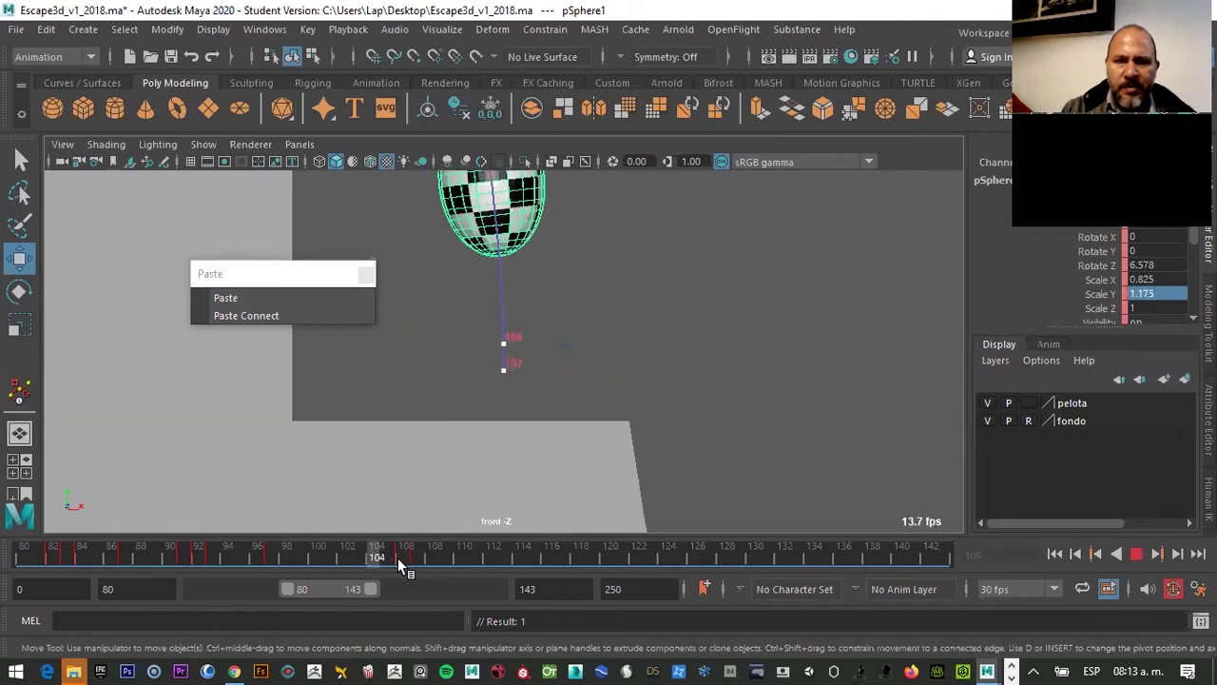
left_click(424, 559)
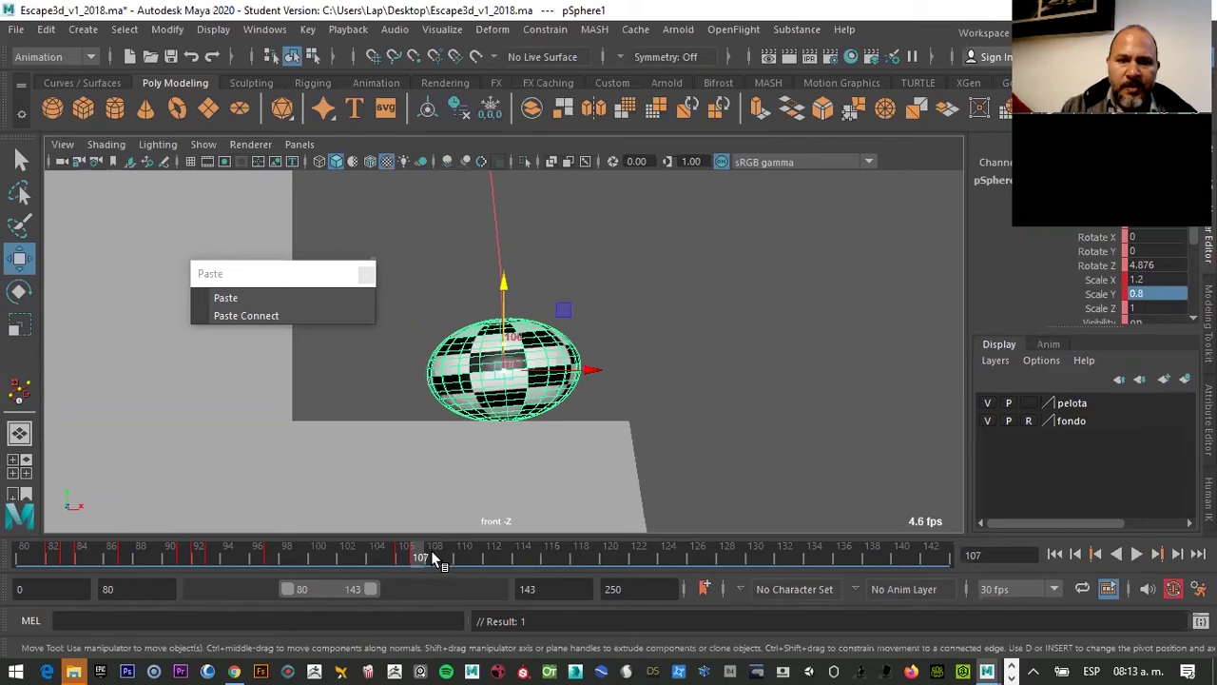
left_click(432, 556)
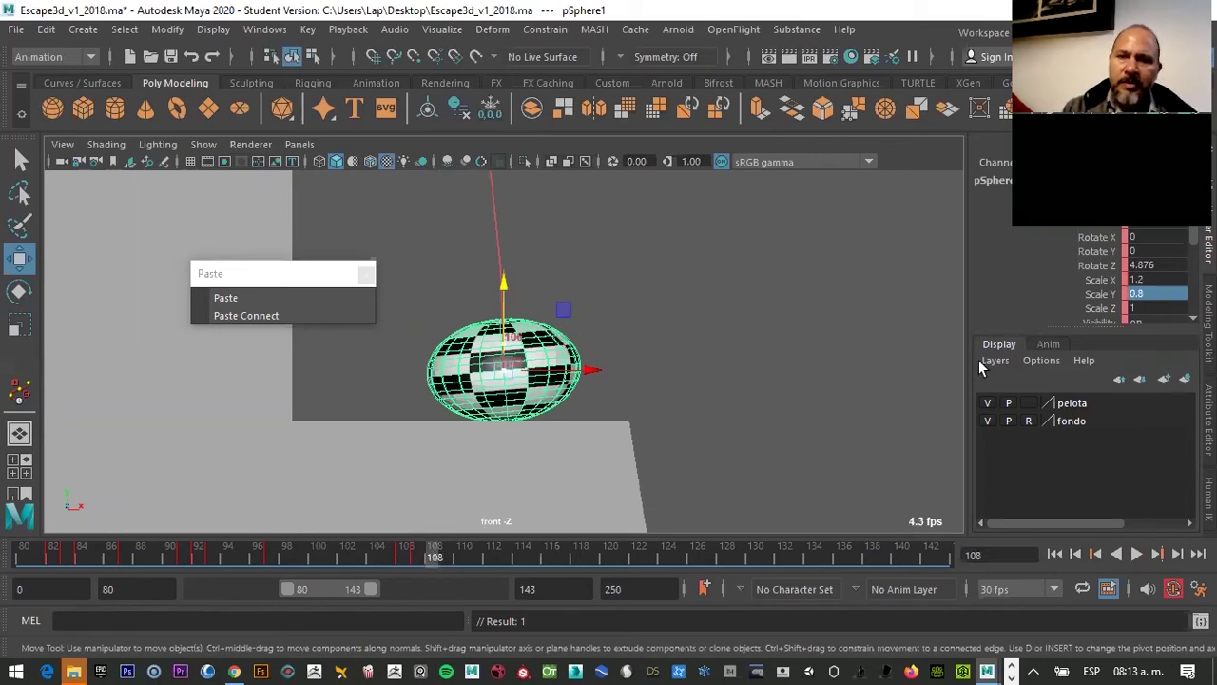
Copy the ball's key from frame 106 and paste it at frame 108
left_click(405, 557)
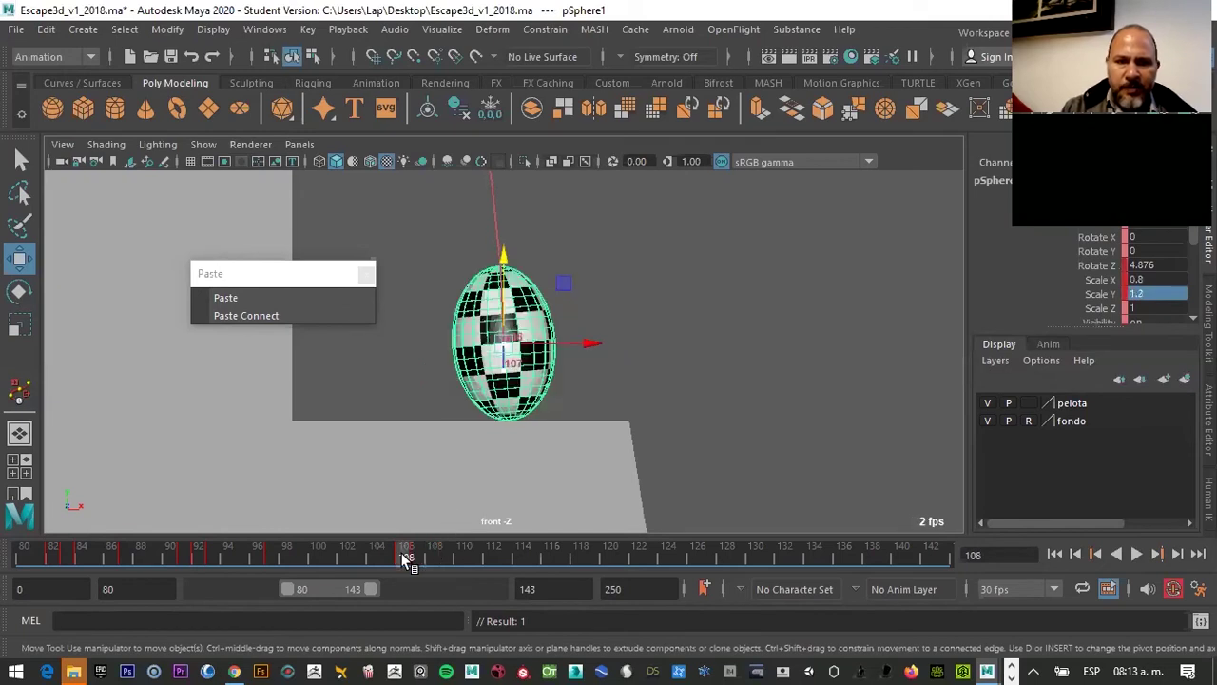
right_click(405, 558)
left_click(446, 240)
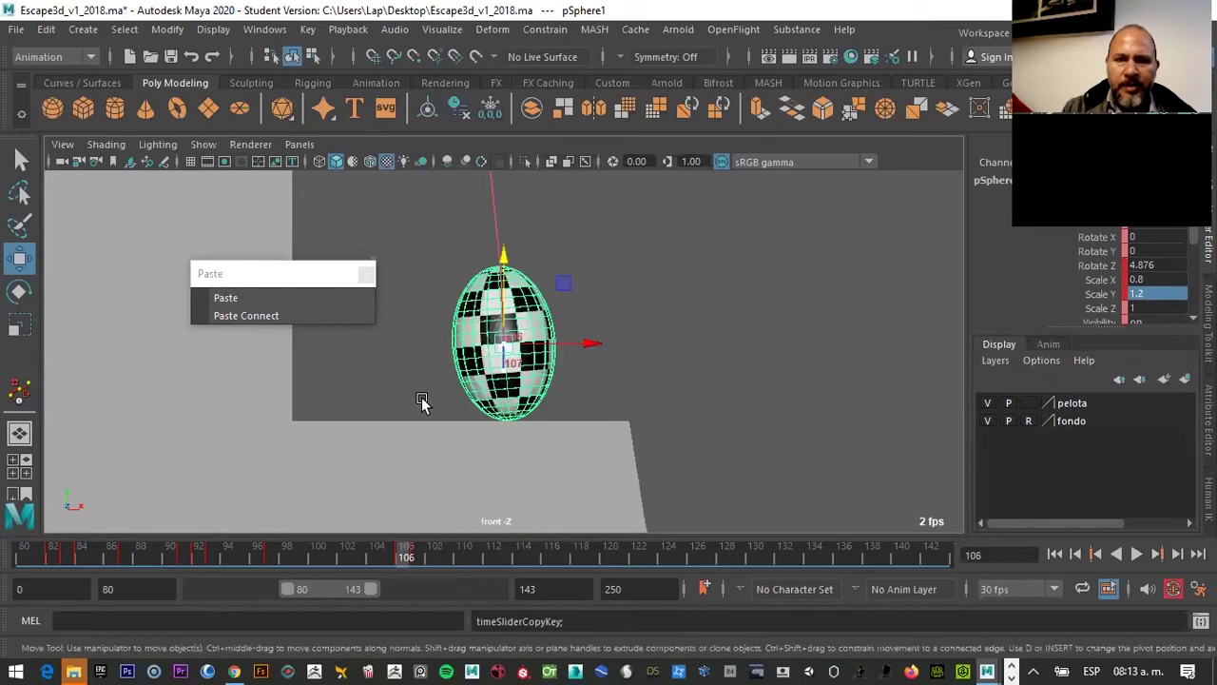
right_click(438, 548)
mouse_move(476, 252)
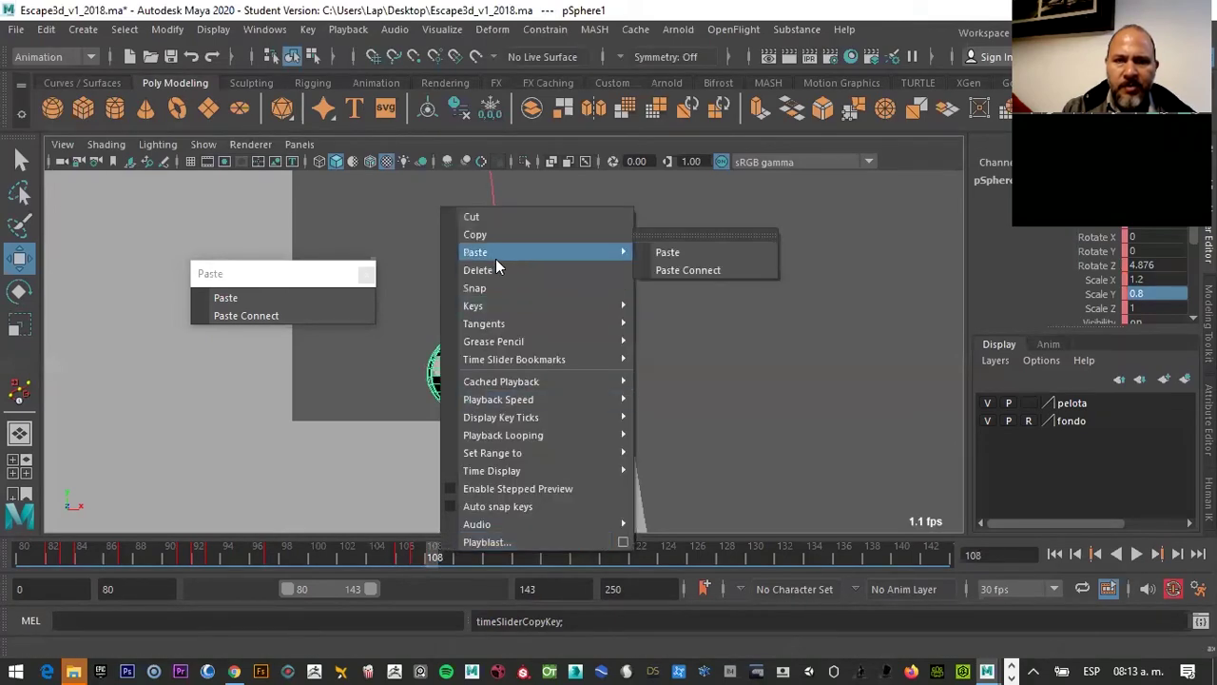
left_click(668, 253)
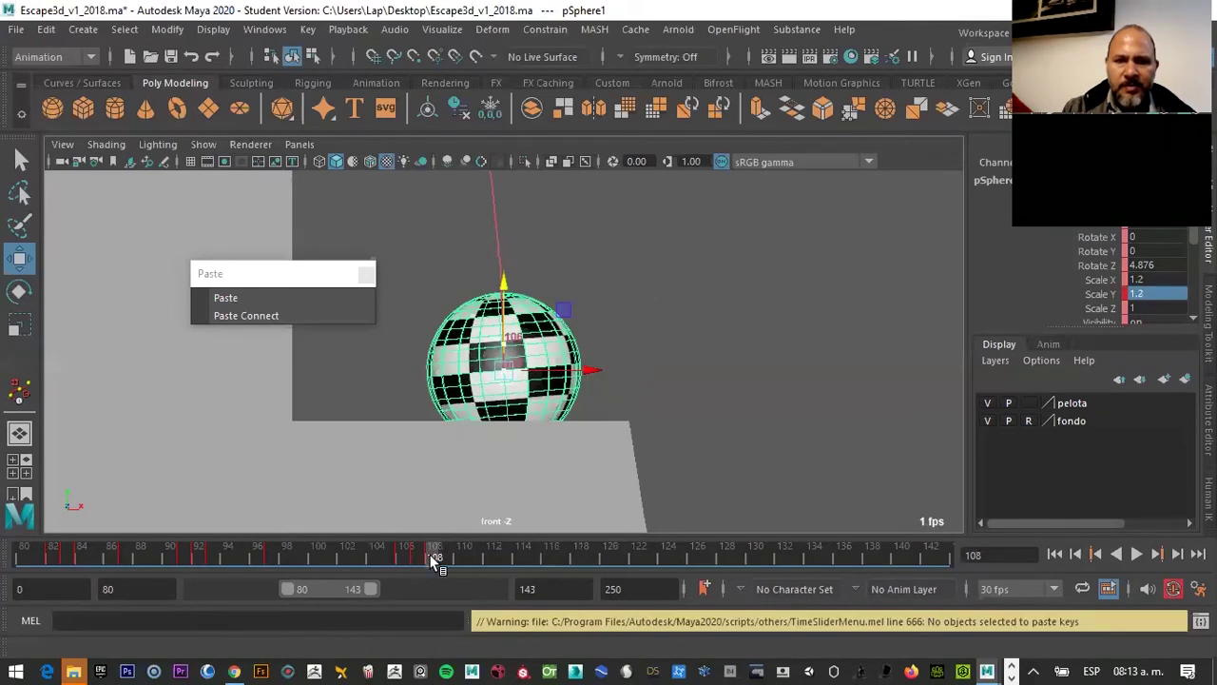
Review frames 106–108 and narrow the ball at frame 108 to Scale X 0.915
mouse_move(431, 559)
left_mouse_down()
mouse_move(407, 558)
mouse_move(455, 552)
left_mouse_up()
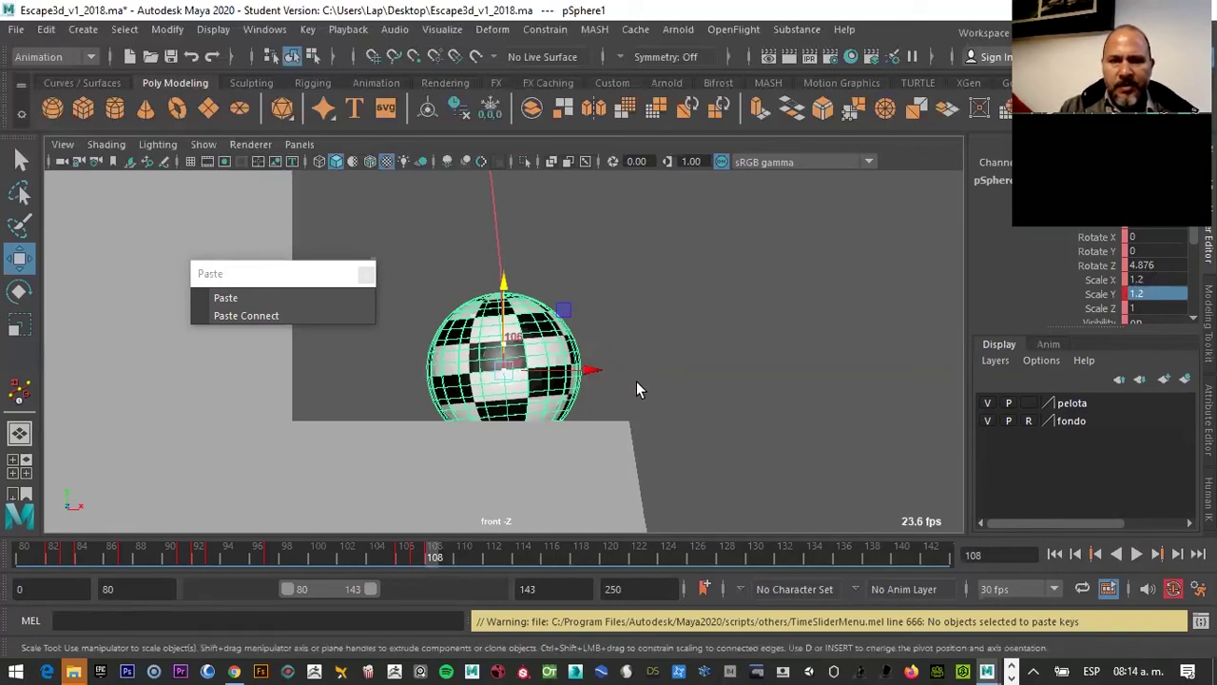
key("r")
left_click_drag(585, 361, 559, 370)
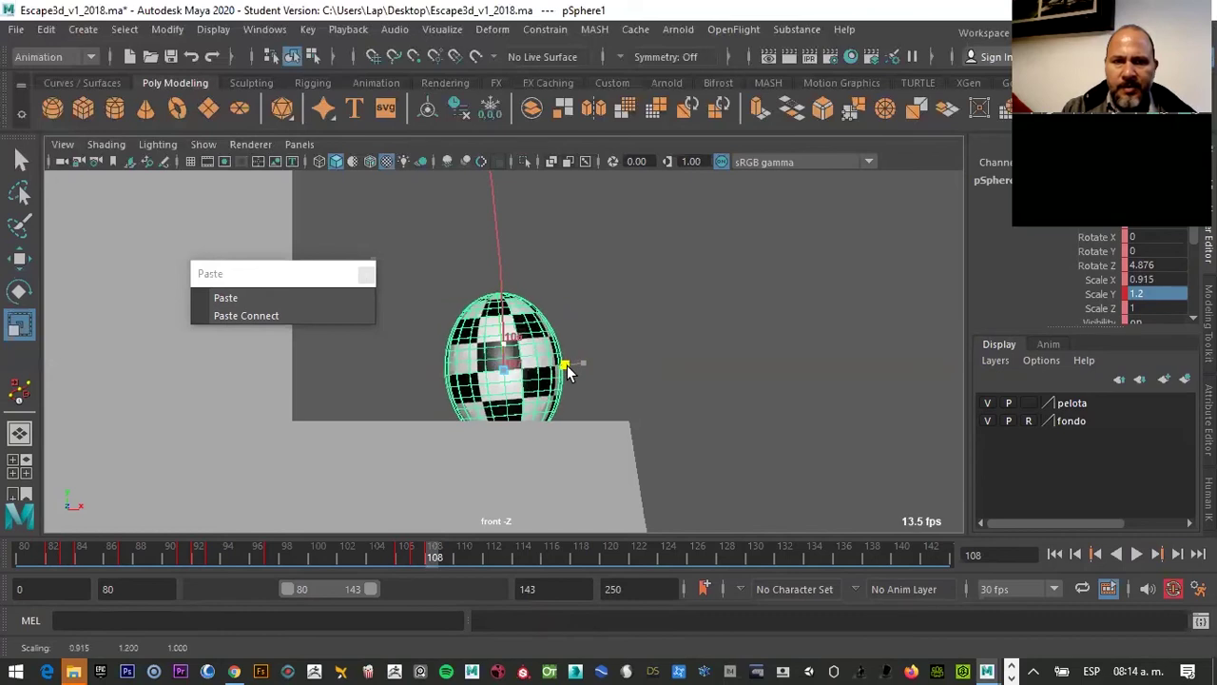
At frame 108, set Scale X to 0.8, raise the ball slightly, and play to check
left_click(1153, 280)
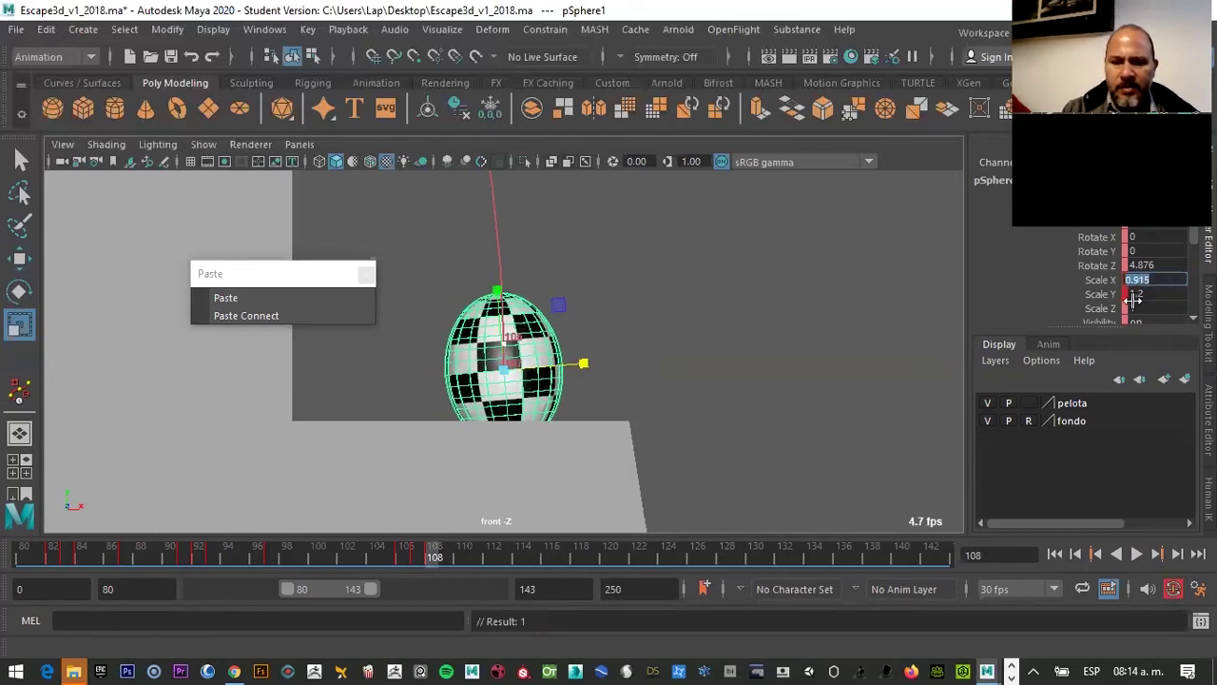
type("0.8")
key("Return")
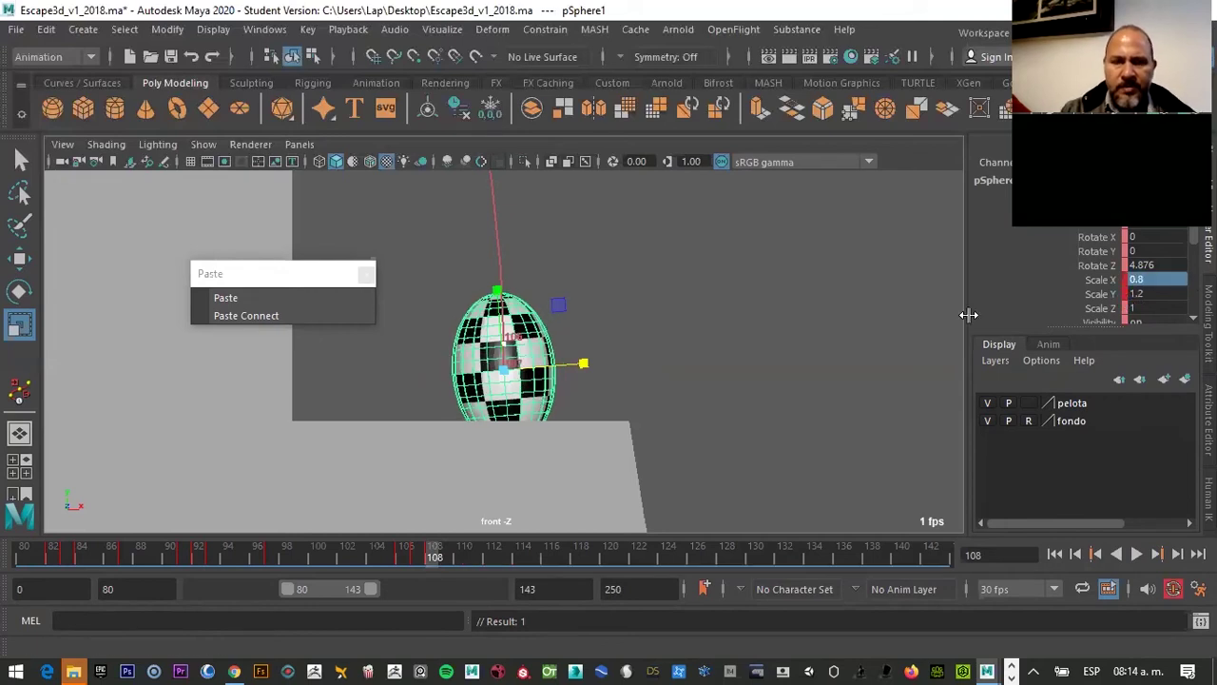
key("w")
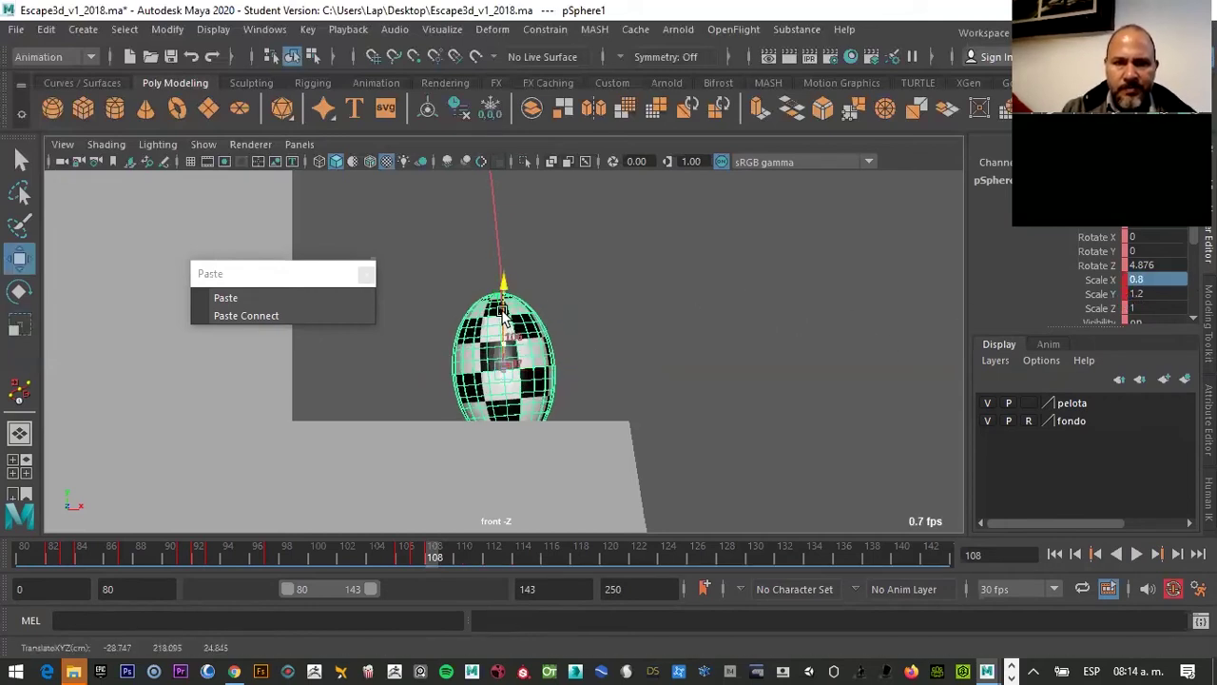
left_click_drag(509, 326, 509, 301)
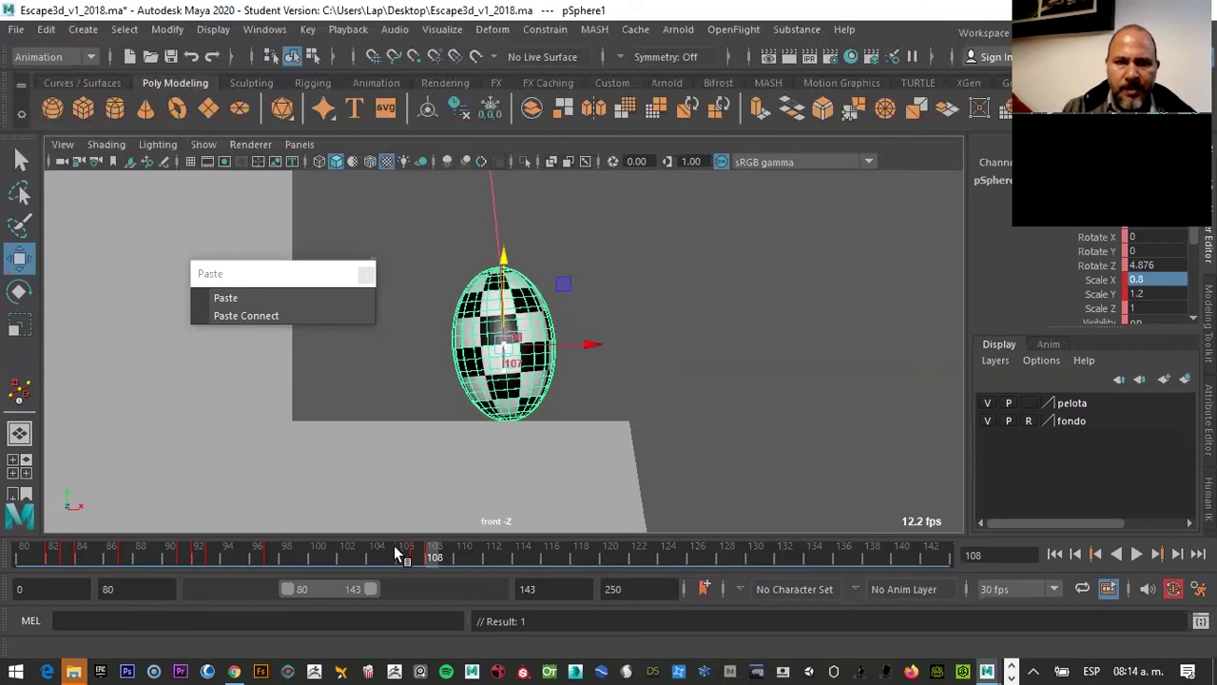
key("alt+v")
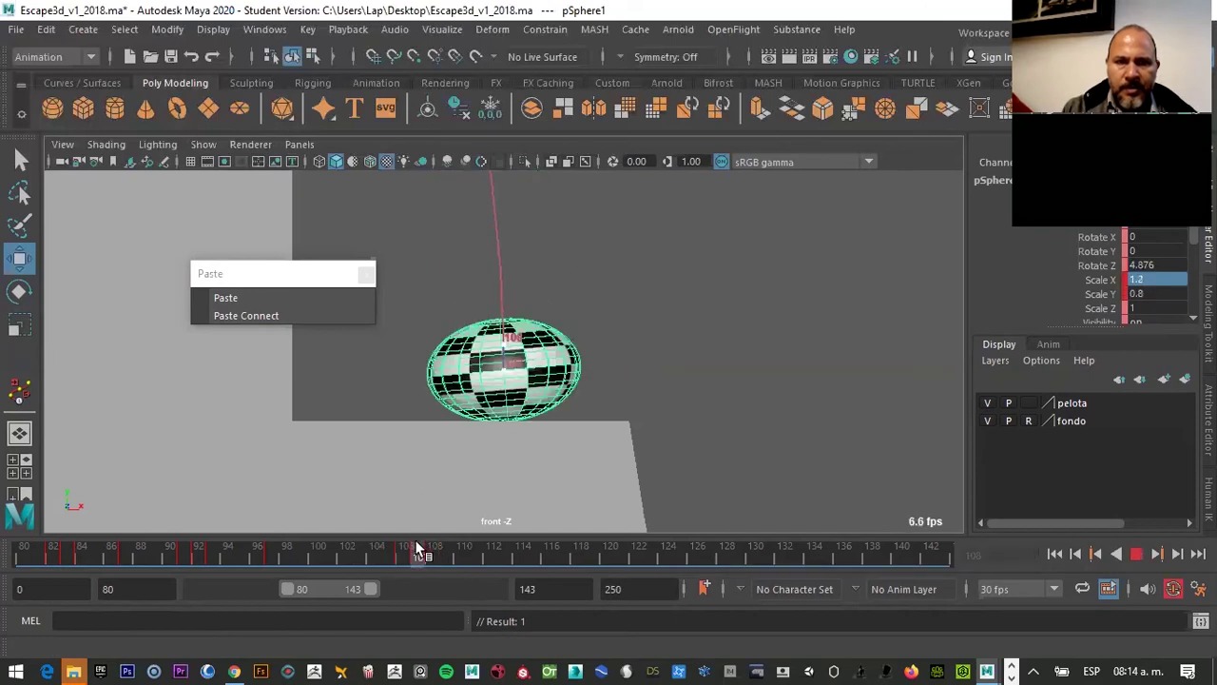
left_click(419, 551)
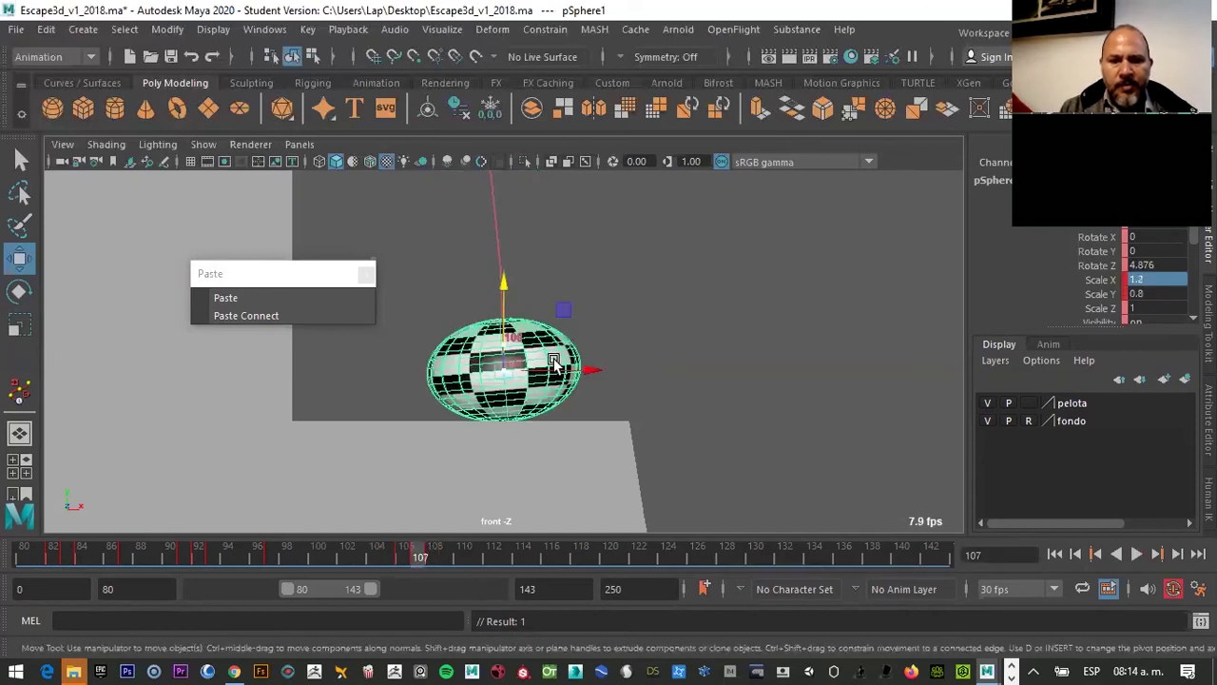
Rotate the ball at frame 108 to almost no Z tilt and replay the timing
key("e")
left_click_drag(576, 338, 584, 339)
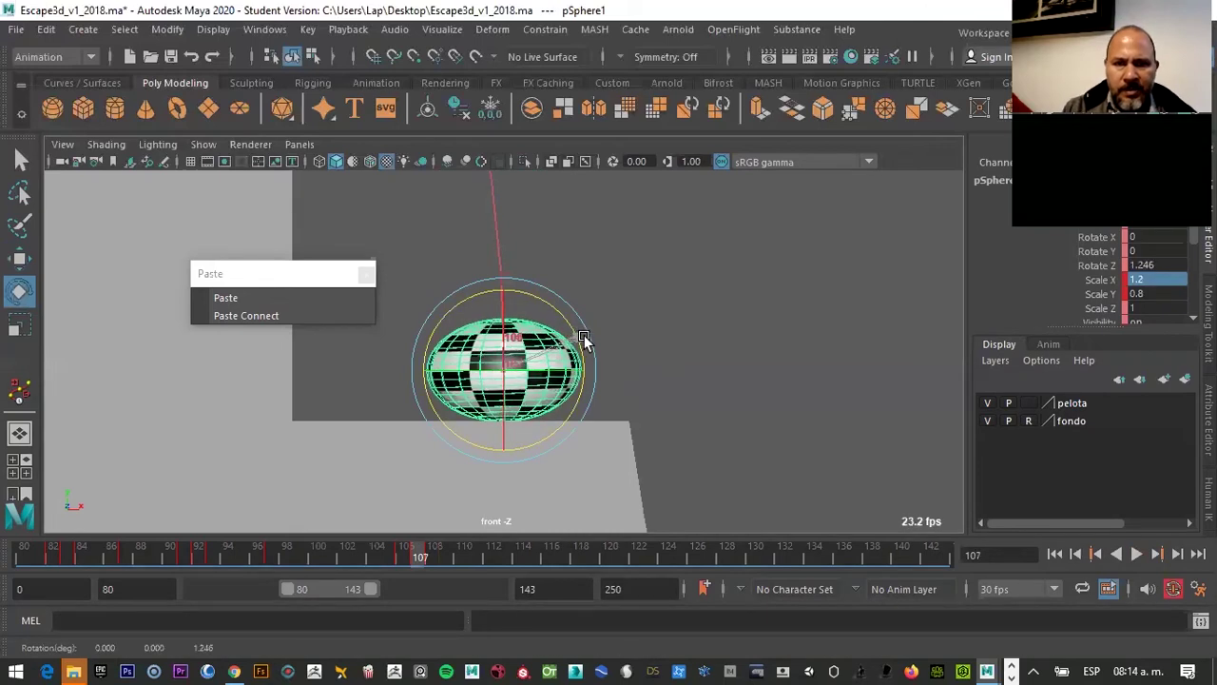
left_click(428, 551)
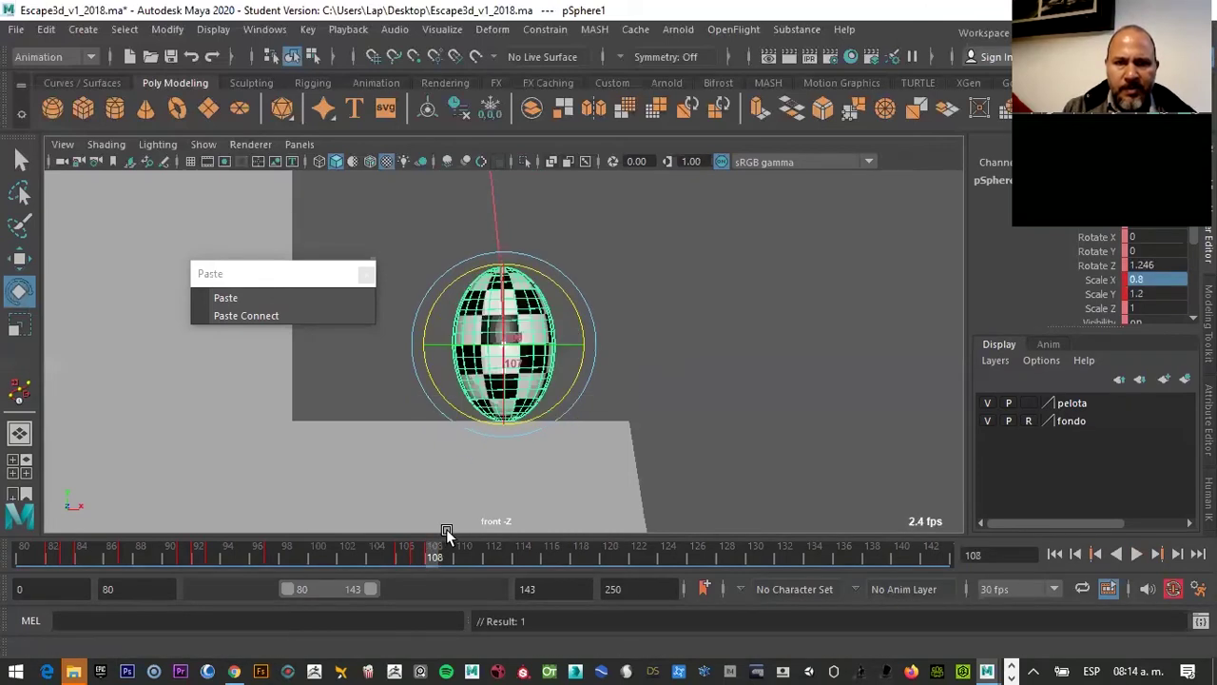
left_click_drag(567, 298, 569, 304)
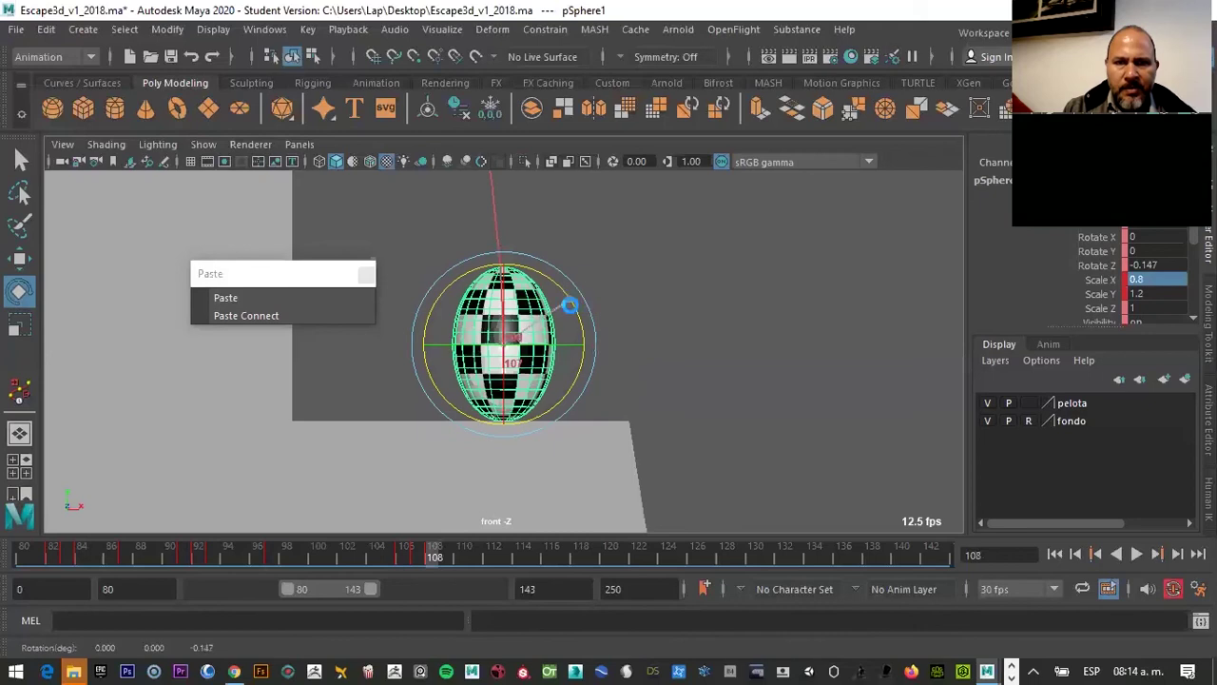
key("alt+v")
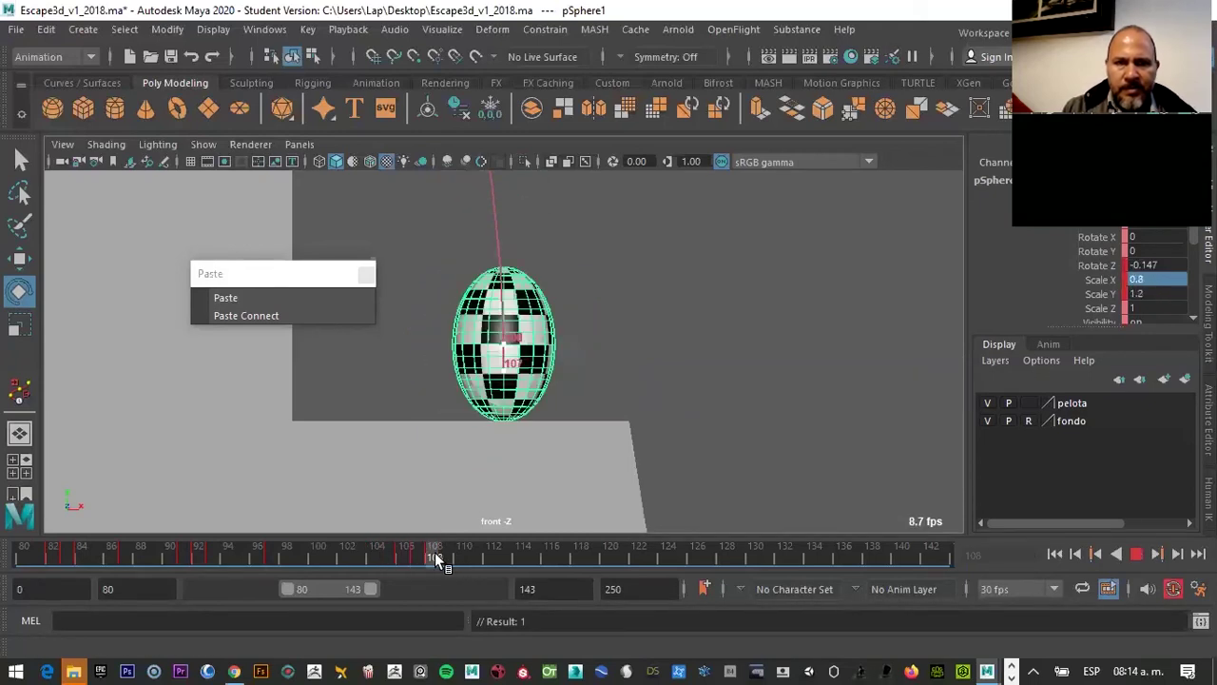
key("alt+v")
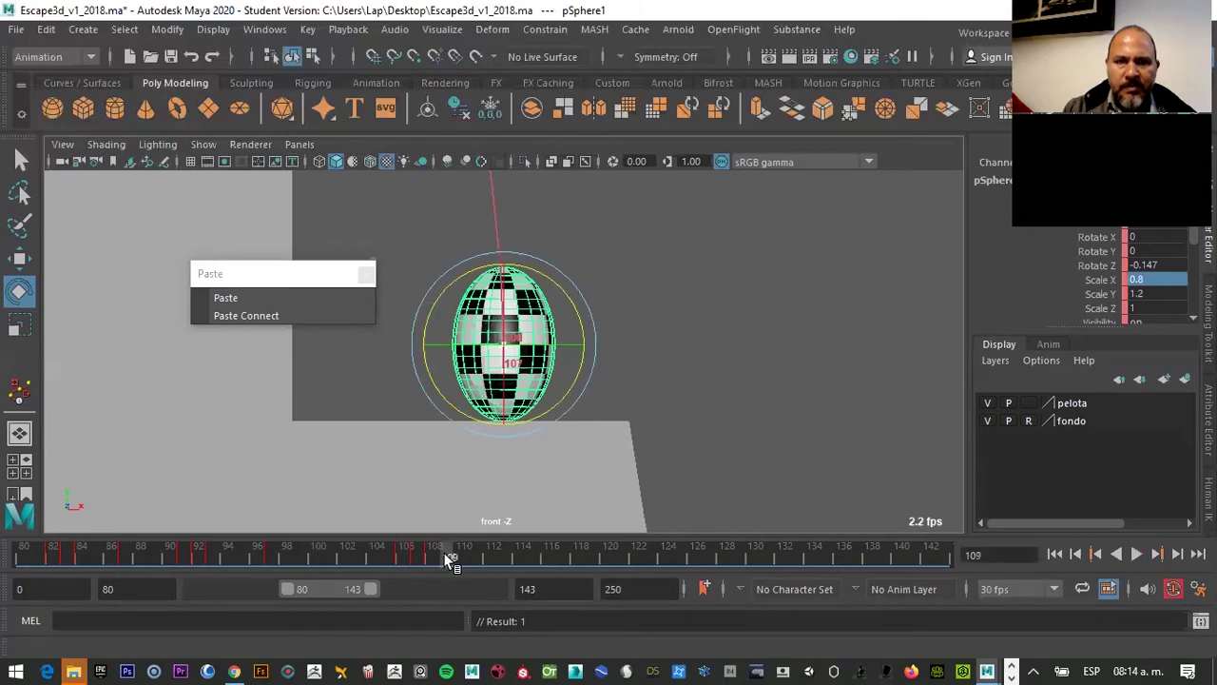
At frame 109, set Scale X 1.2 and Scale Y 0.8 and lower the ball onto the ground
left_click_drag(524, 337, 526, 369)
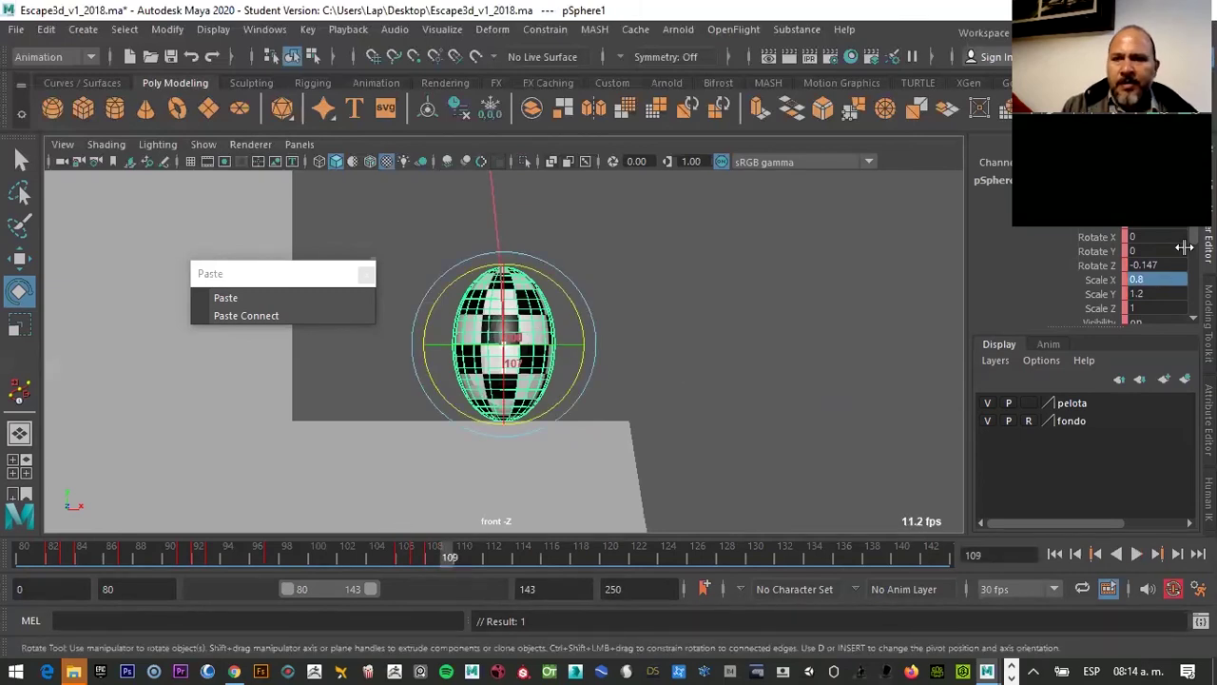
double_click(1148, 279)
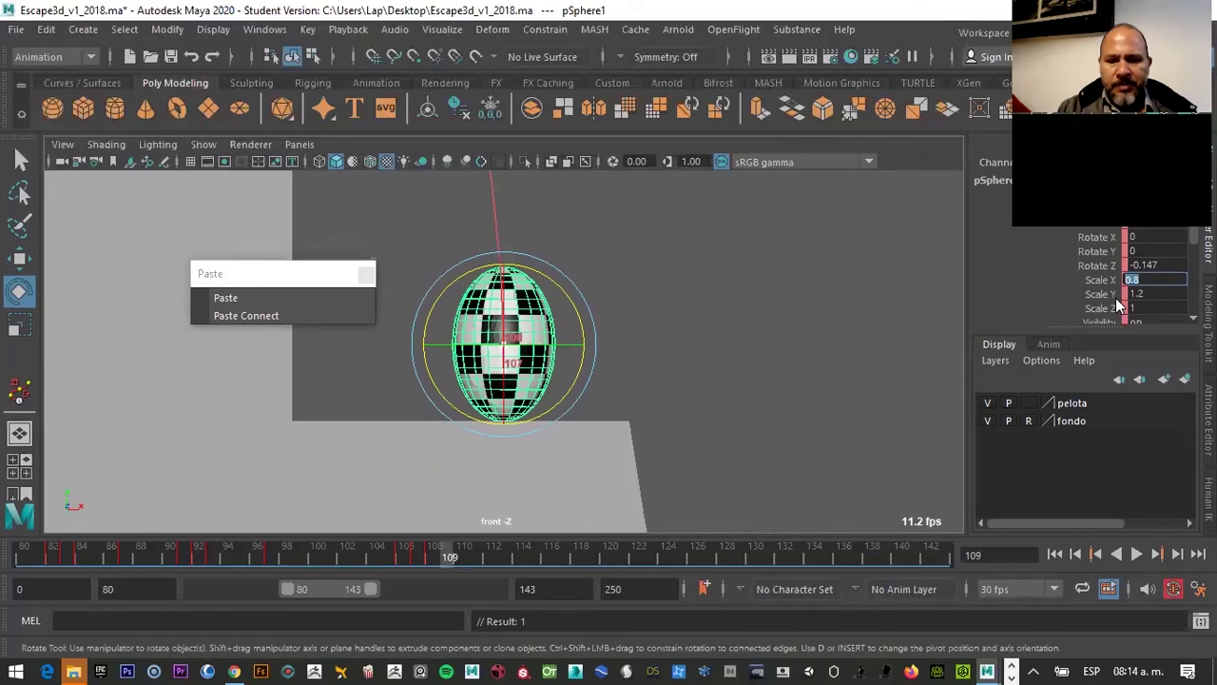
type("1.2")
key("Tab")
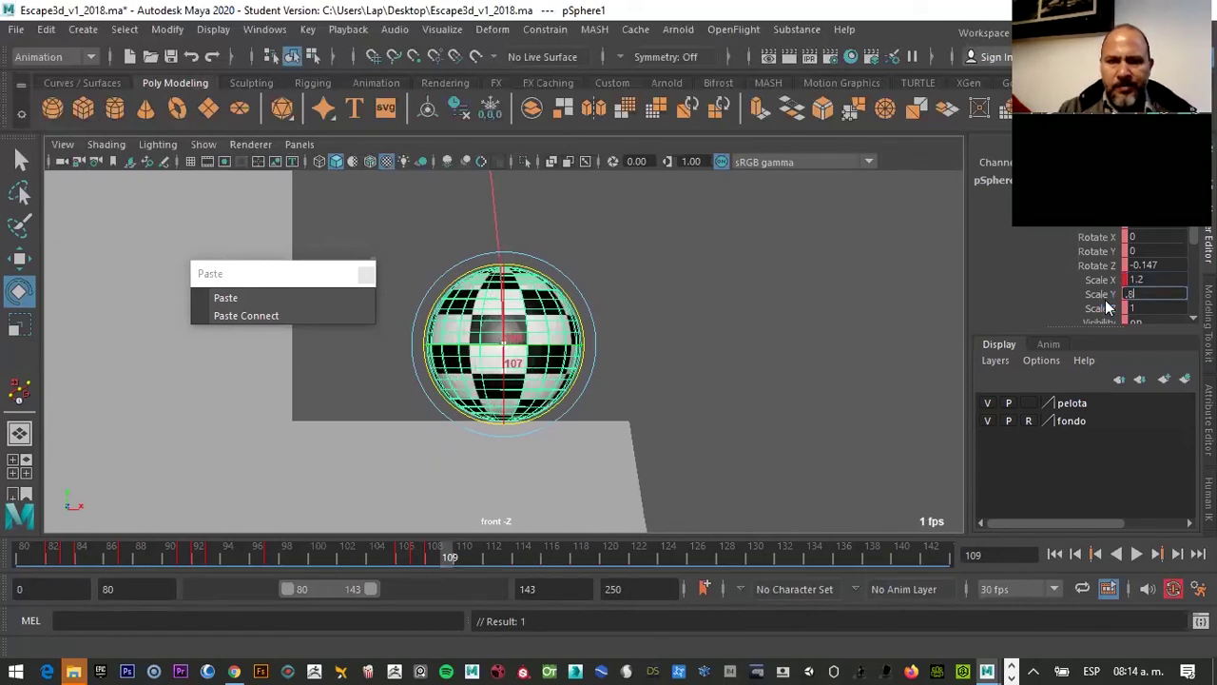
key("Return")
key("w")
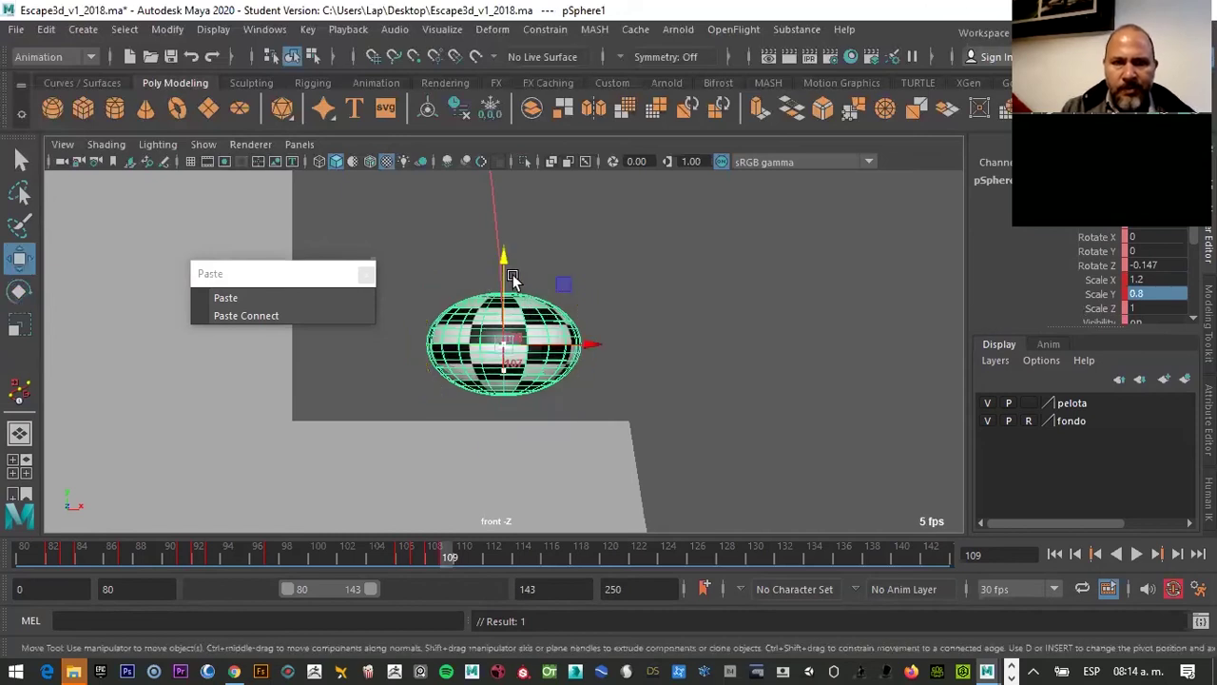
left_click_drag(503, 275, 503, 301)
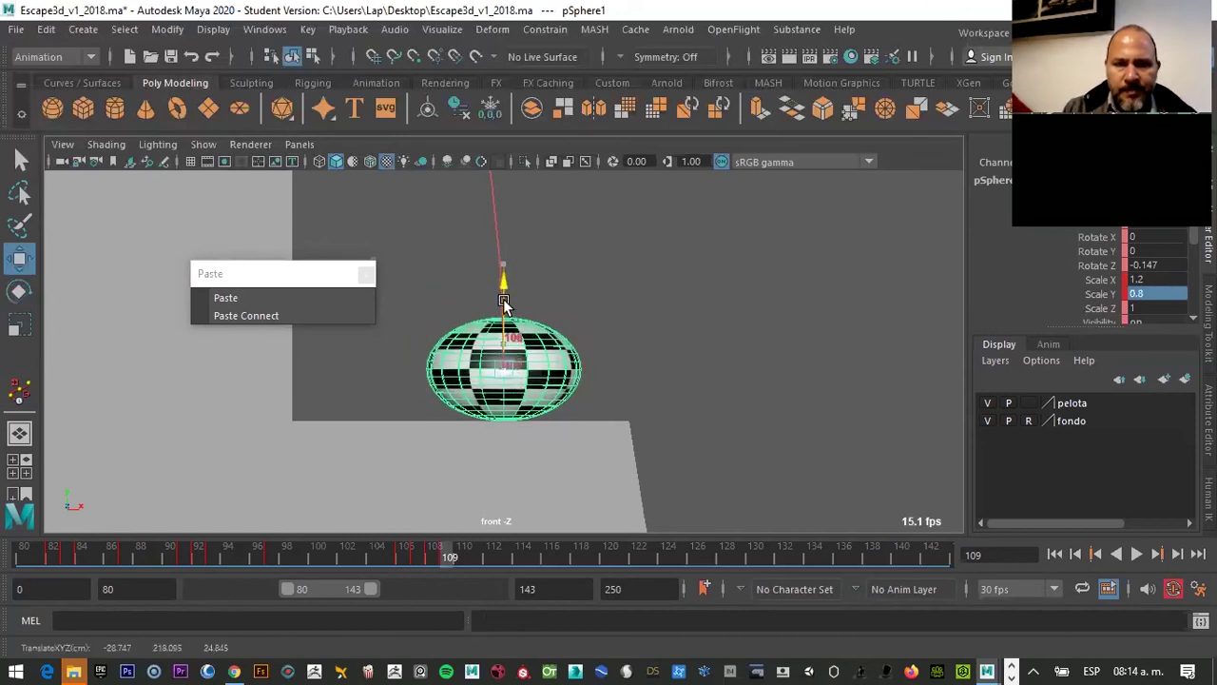
Soften frame 109's squash to Scale X 1.1 and Scale Y 0.9
double_click(1148, 281)
type("1.1")
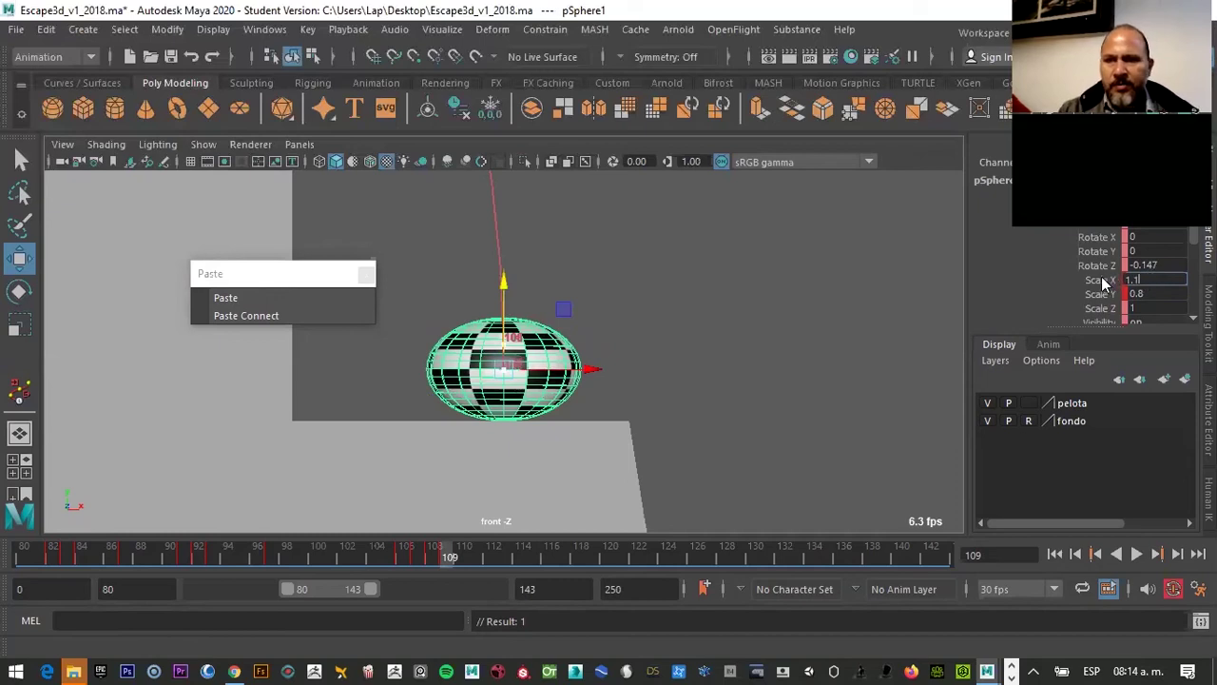
double_click(1154, 294)
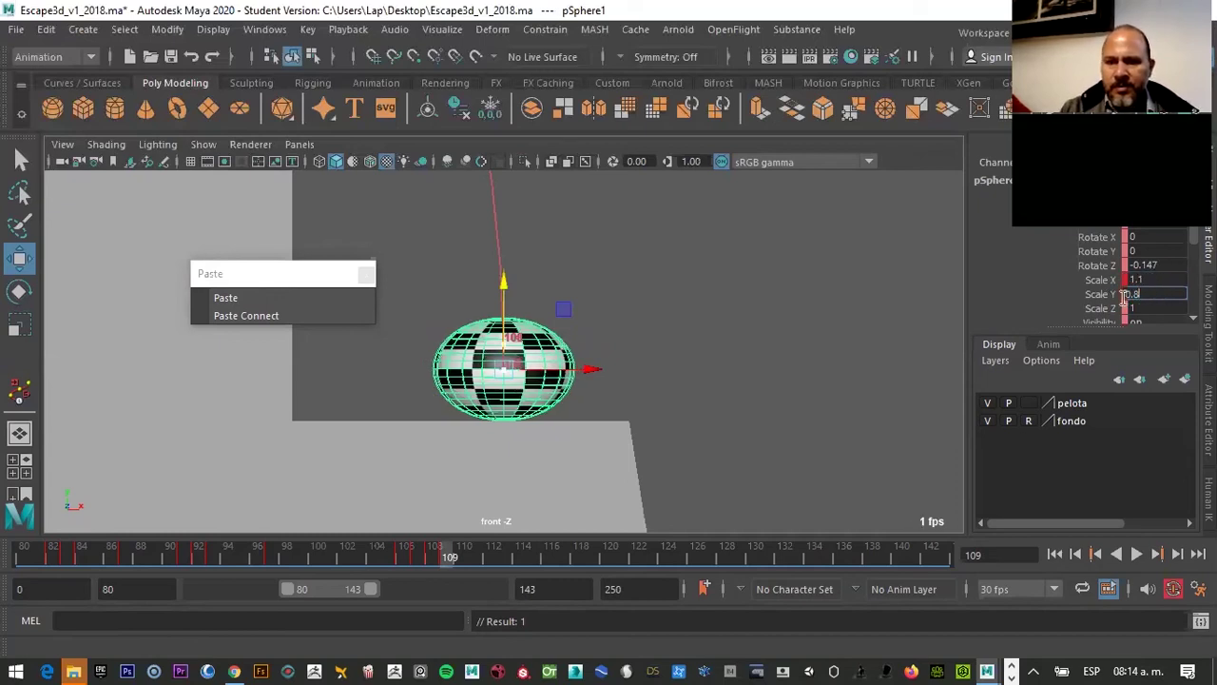
type("0.9")
key("Return")
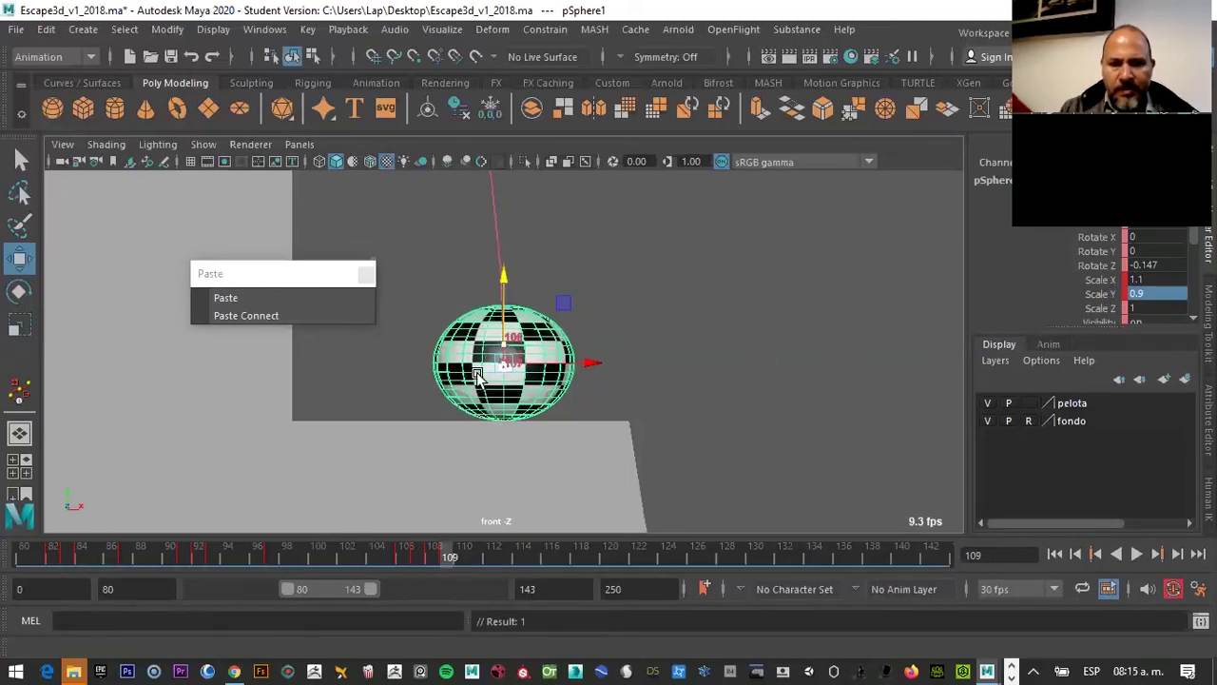
Frame the ball and play back the bounce to reach the frames around the landing
key("f")
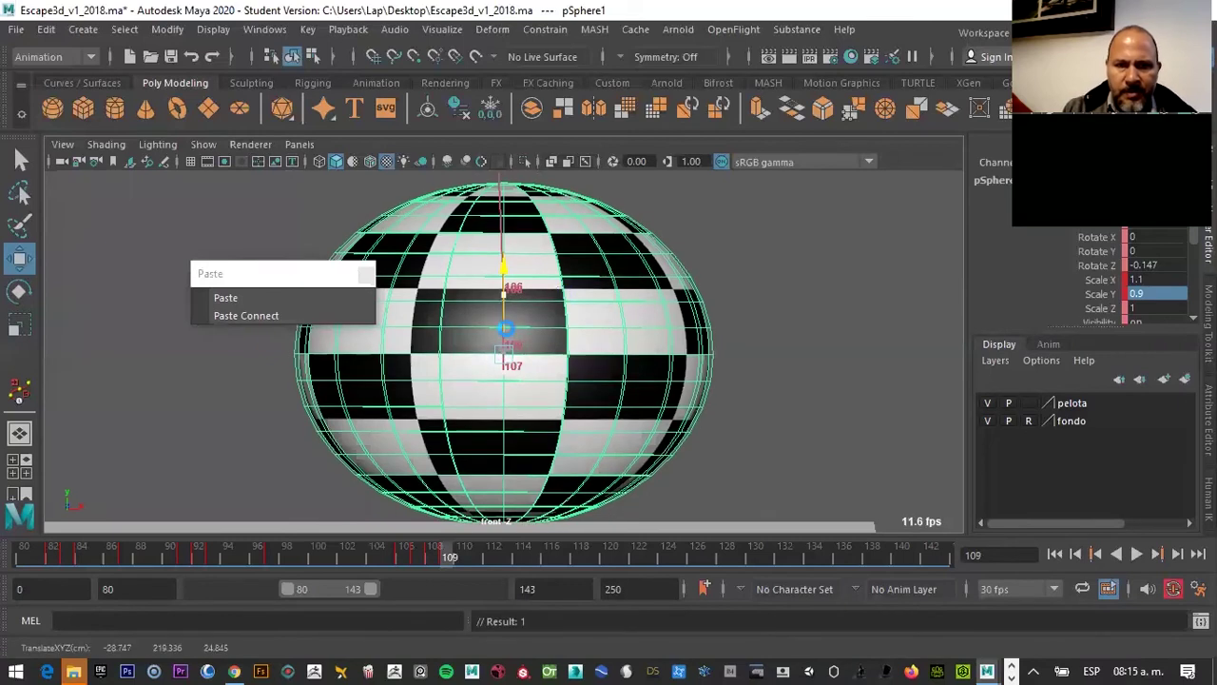
scroll(608, 366, "down", 1)
left_click(285, 285)
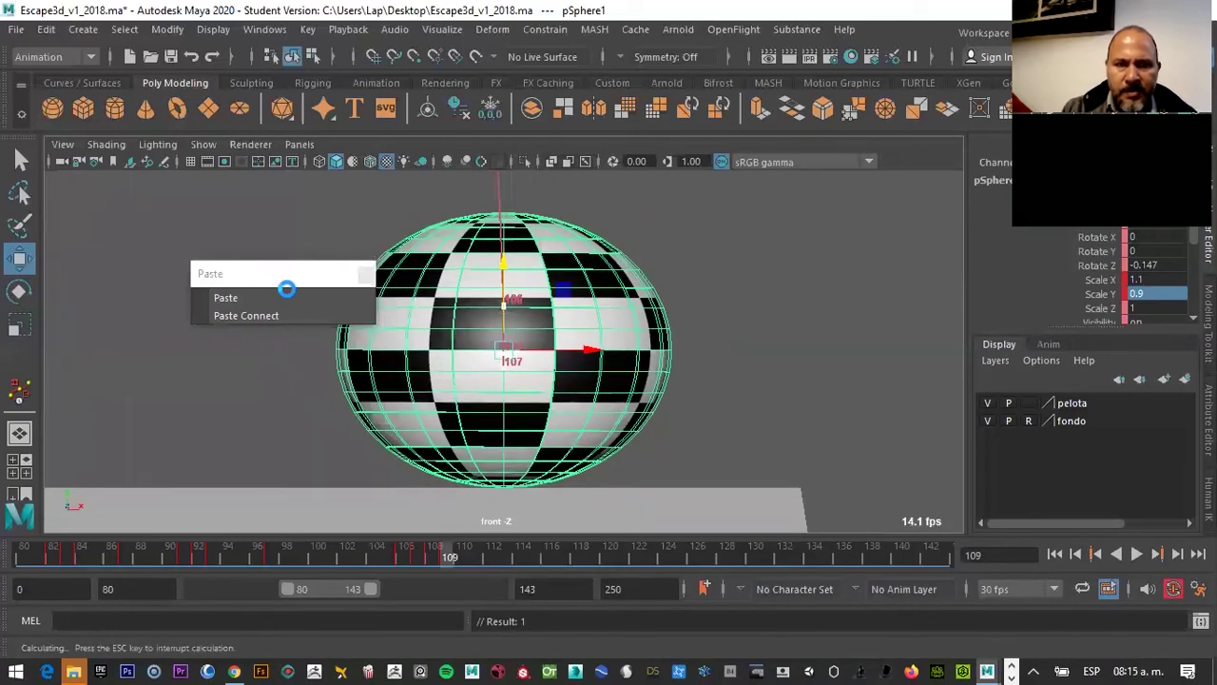
key("alt+v")
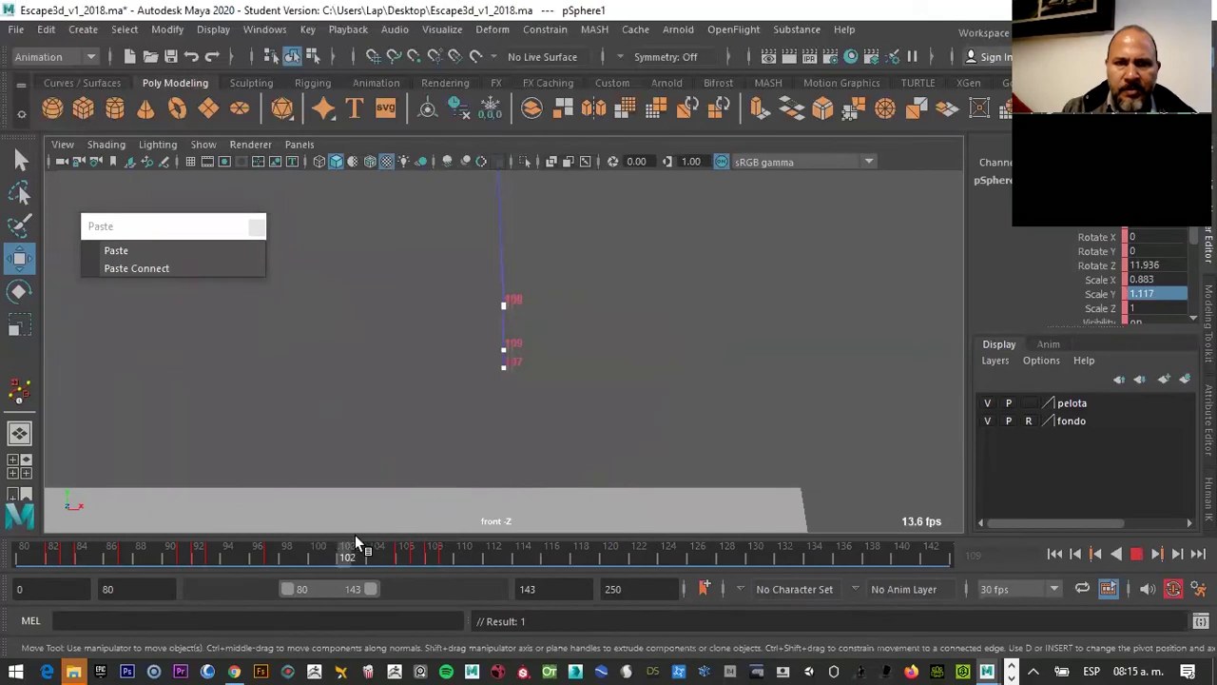
mouse_move(444, 546)
left_mouse_down()
mouse_move(402, 548)
mouse_move(454, 547)
mouse_move(379, 546)
mouse_move(445, 548)
left_mouse_up()
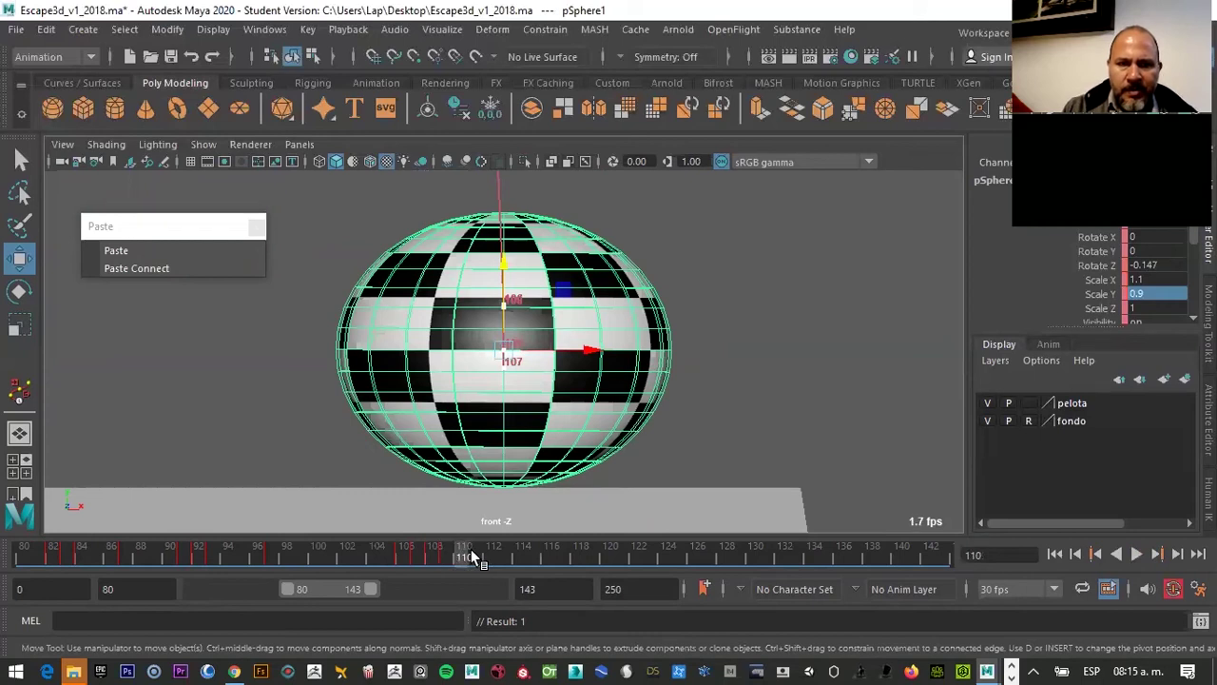
At frame 111, set Scale X 0.9 and Scale Y 1.1, raise the ball, and key it
left_click(1140, 281)
type(".9")
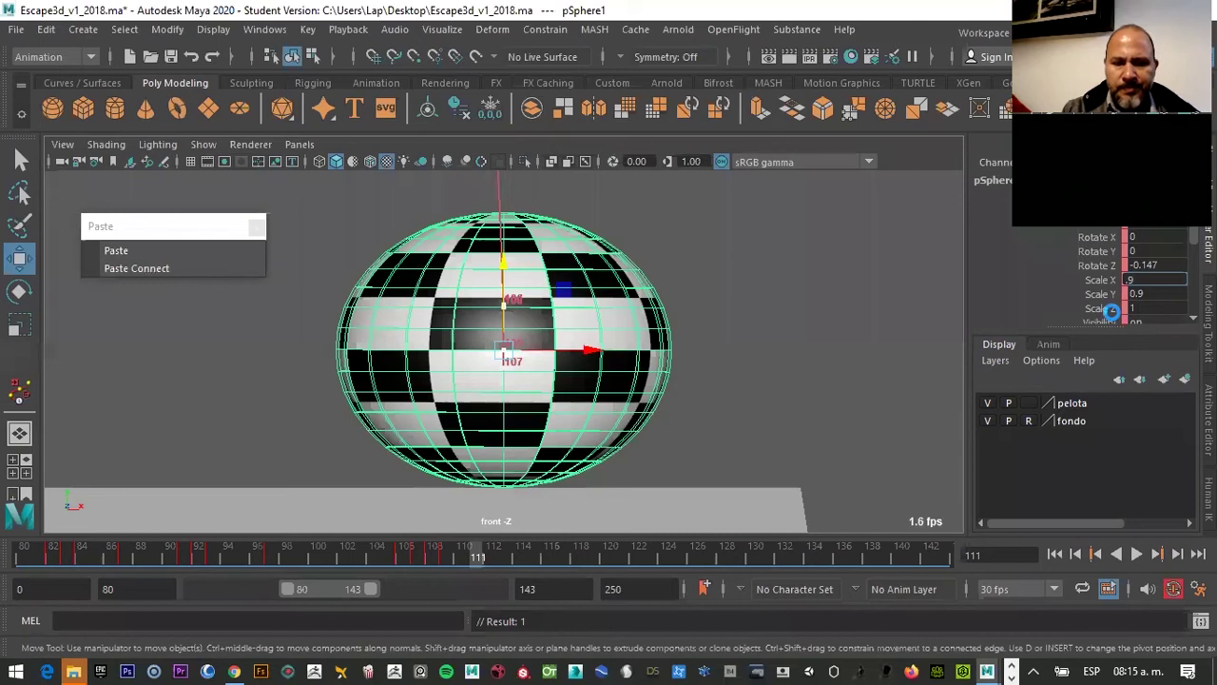
key("Tab")
type("1")
key("Return")
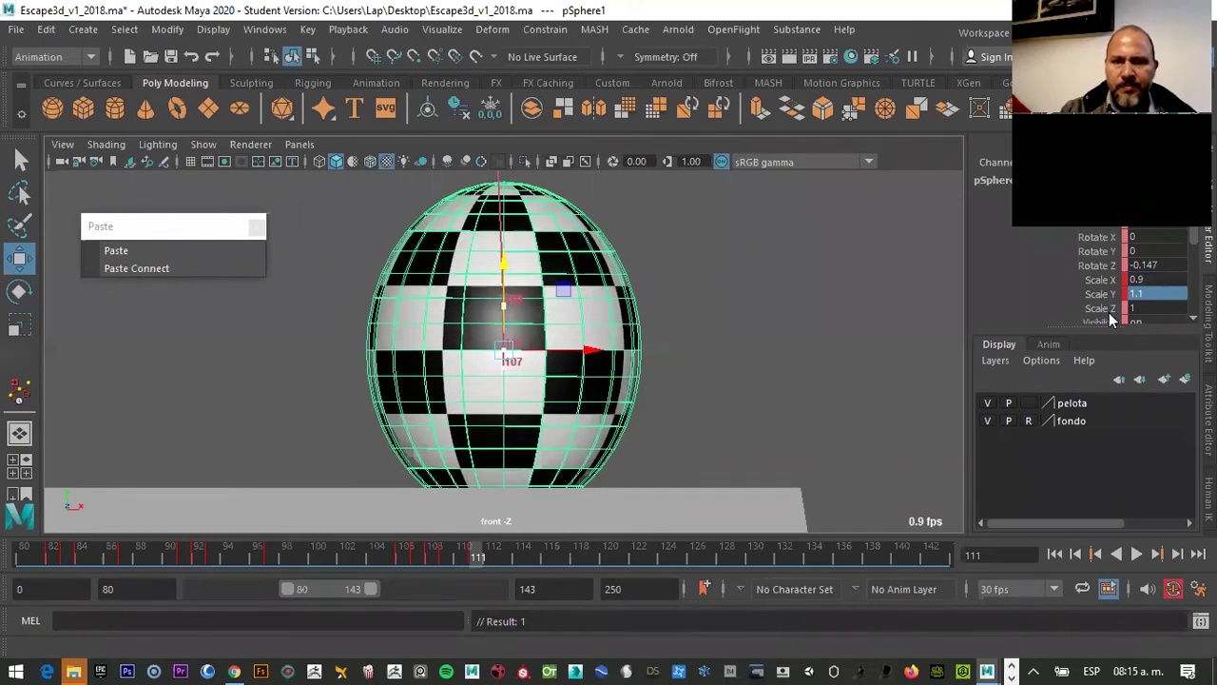
left_click_drag(500, 306, 512, 269)
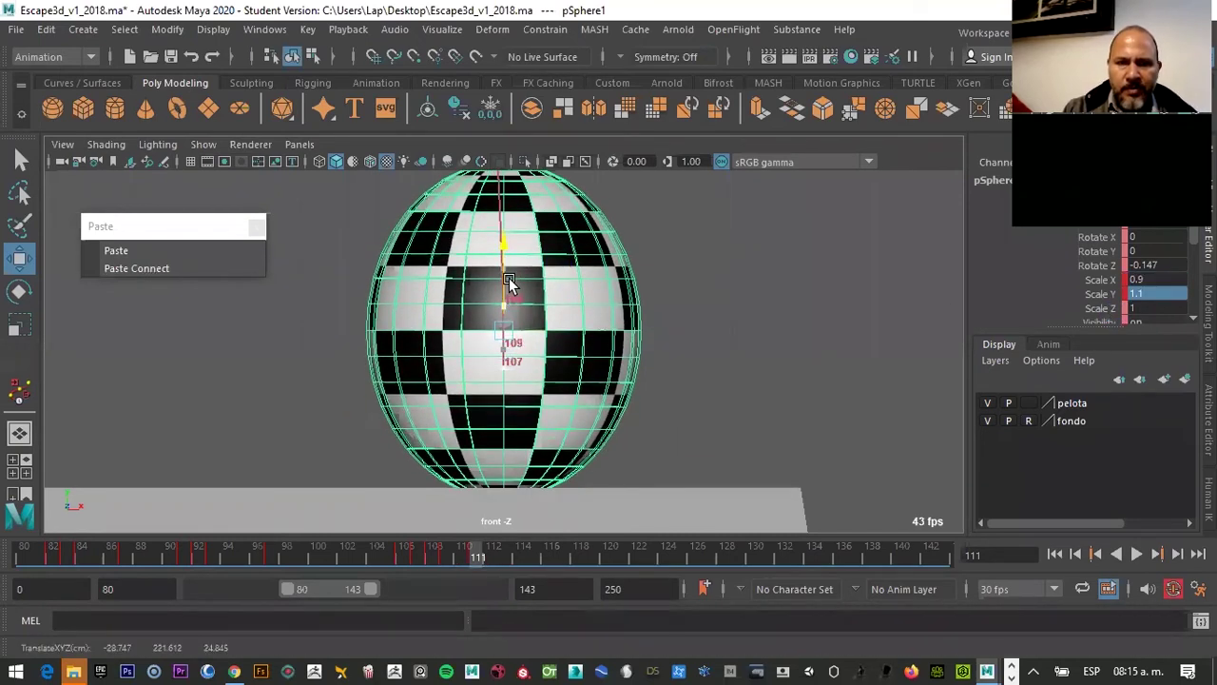
key("s")
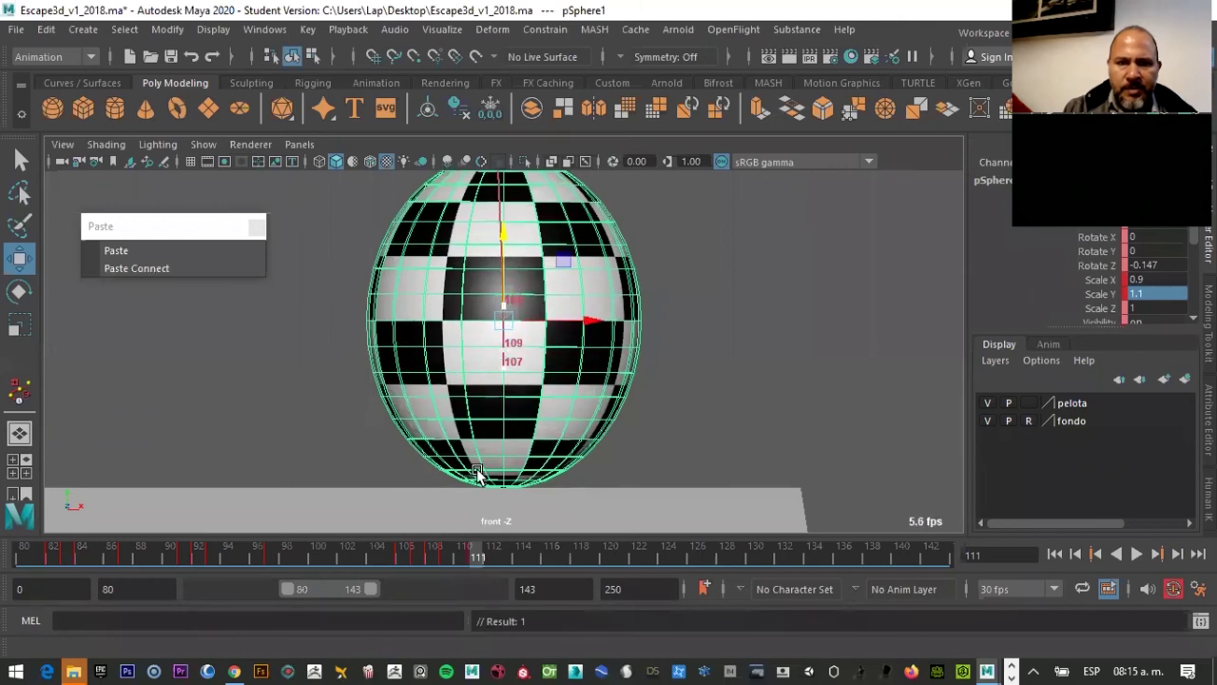
At frame 114, set Scale X 1.1 and Scale Y 0.9 and lower the ball onto the ground
mouse_move(463, 550)
left_mouse_down()
mouse_move(369, 549)
mouse_move(522, 558)
left_mouse_up()
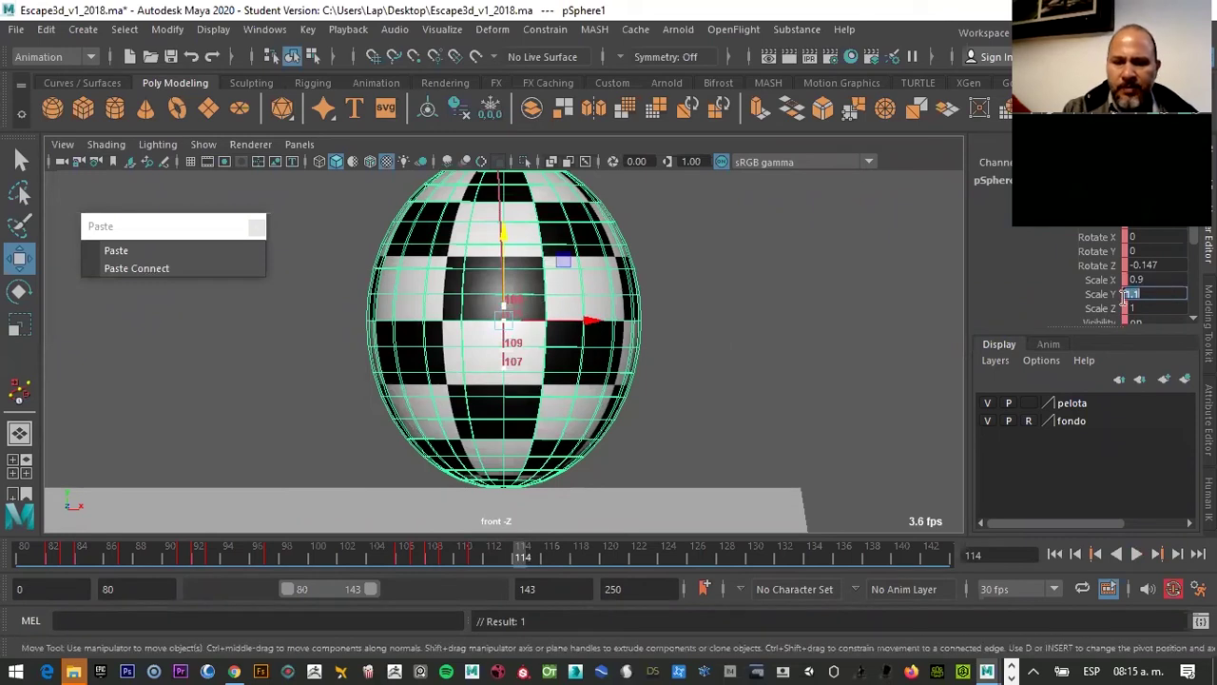
type("0")
left_click(1162, 277)
type("1.1")
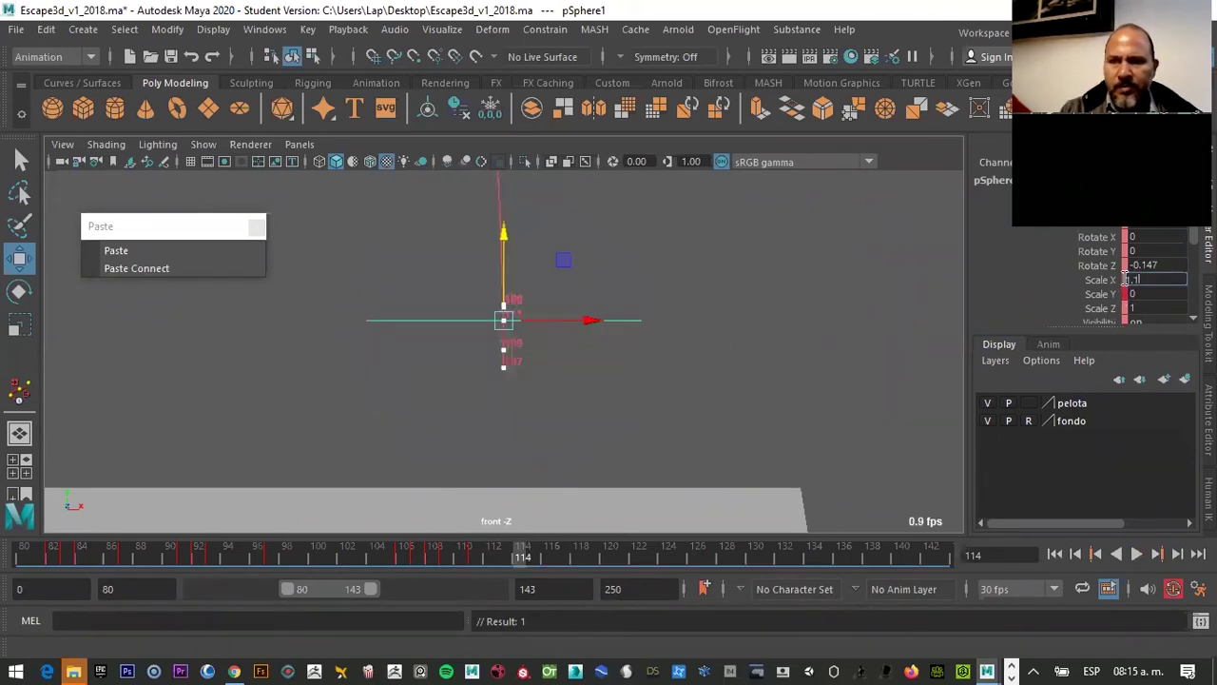
left_click(1130, 294)
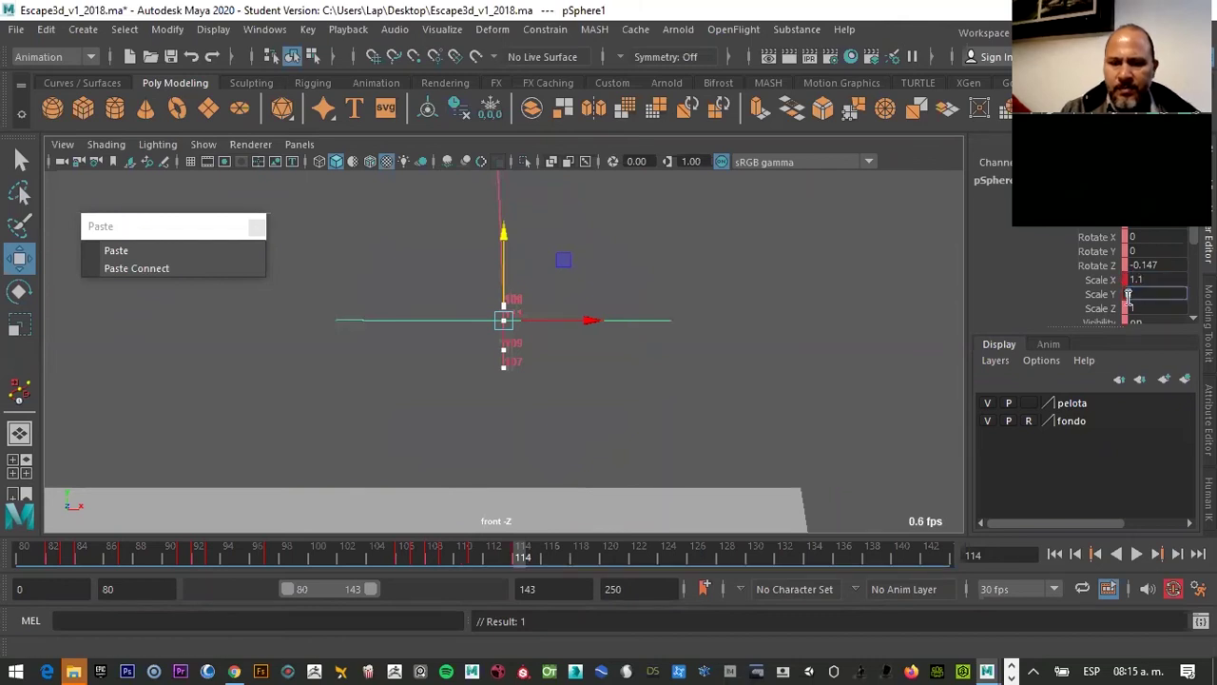
type("0.9")
key("Return")
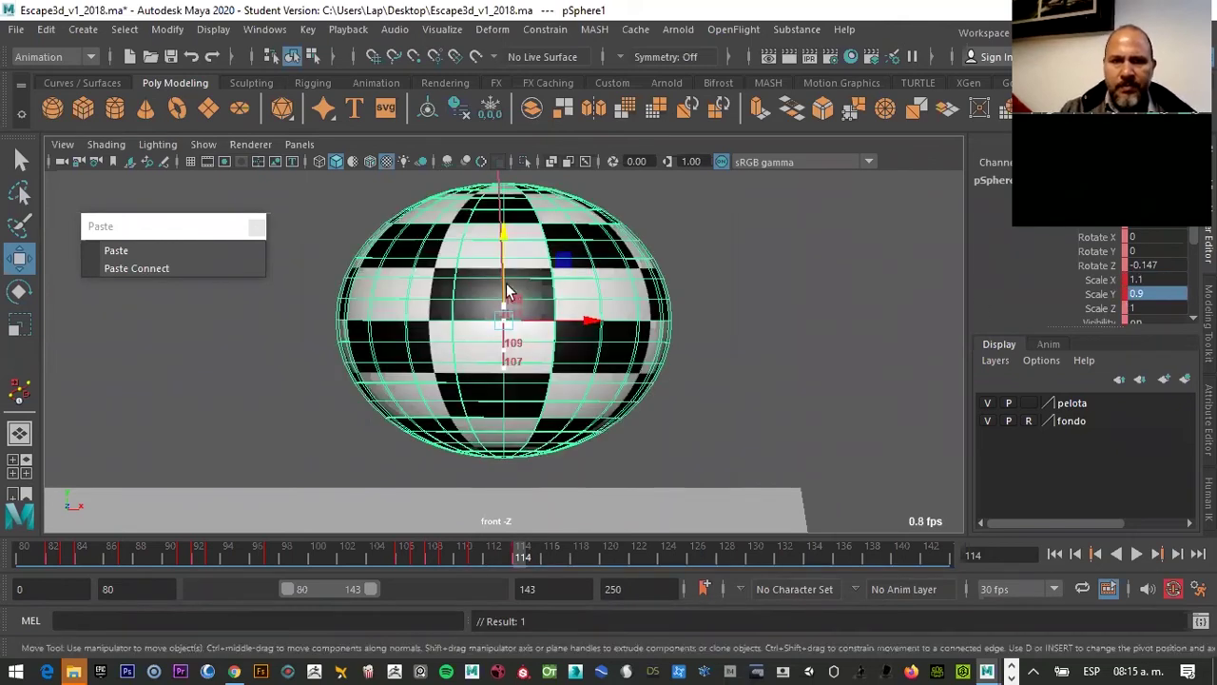
left_click_drag(503, 263, 501, 290)
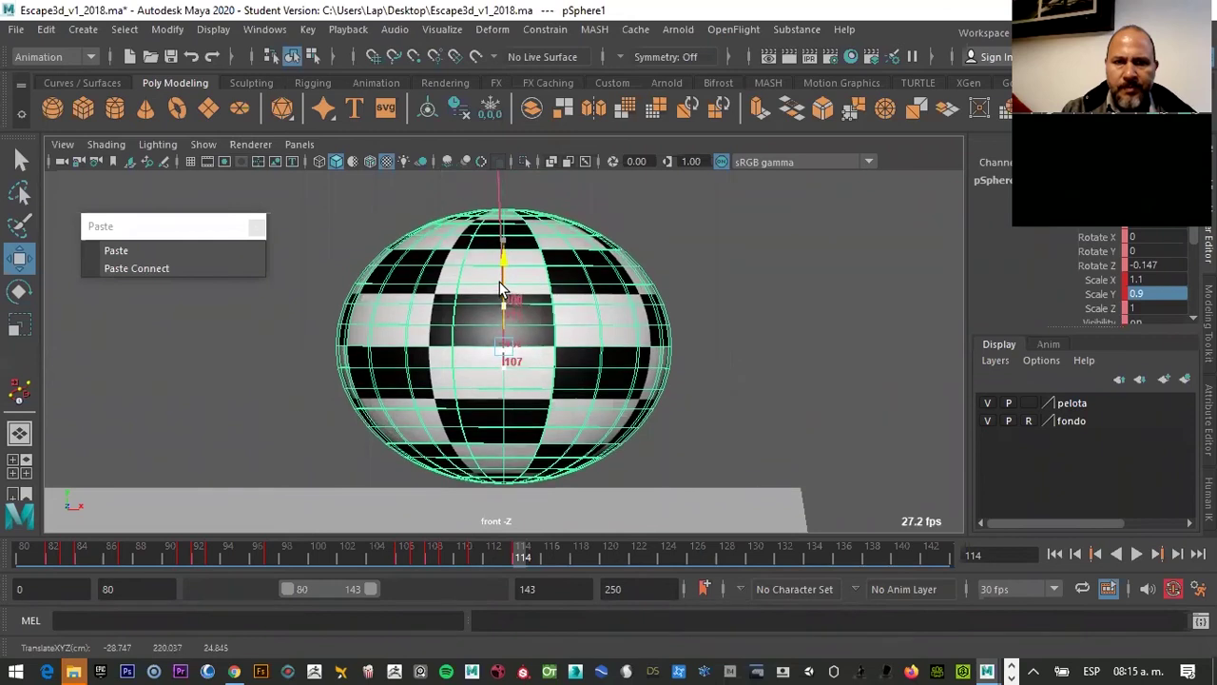
At frame 118, restore Scale X and Scale Y to 1 and raise the round ball
mouse_move(524, 549)
left_mouse_down()
mouse_move(342, 528)
mouse_move(578, 554)
left_mouse_up()
double_click(1147, 291)
double_click(1144, 279)
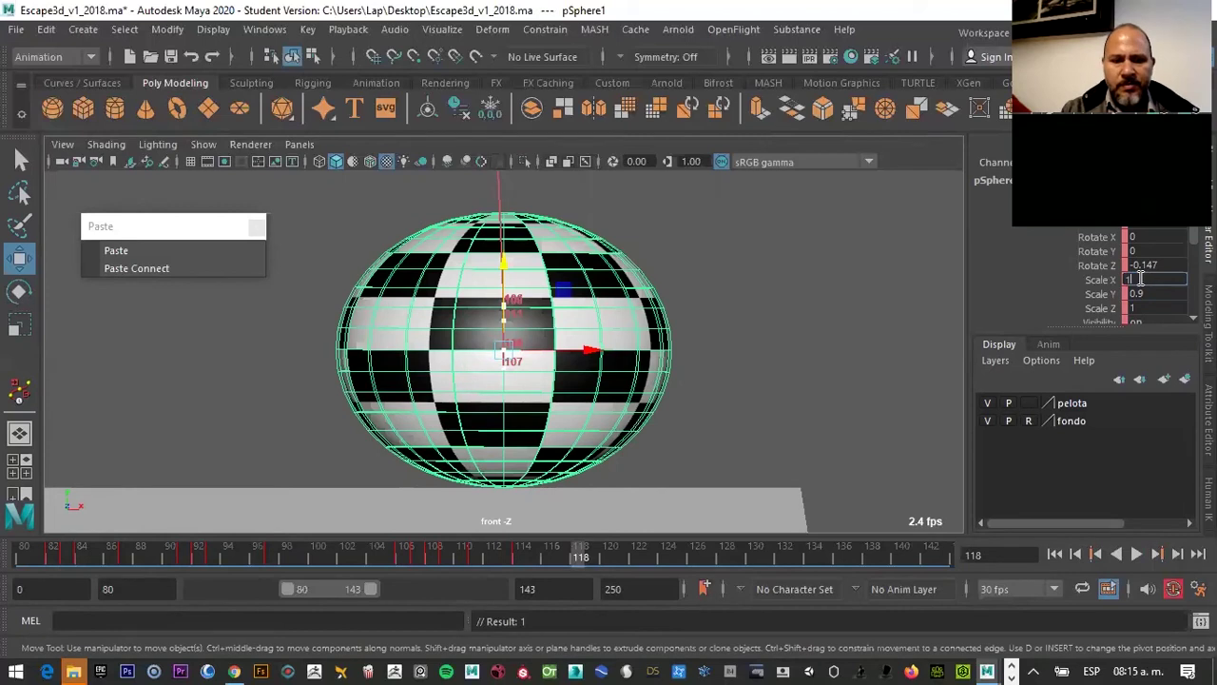
key("Tab")
type("1")
key("Return")
left_click_drag(510, 310, 510, 264)
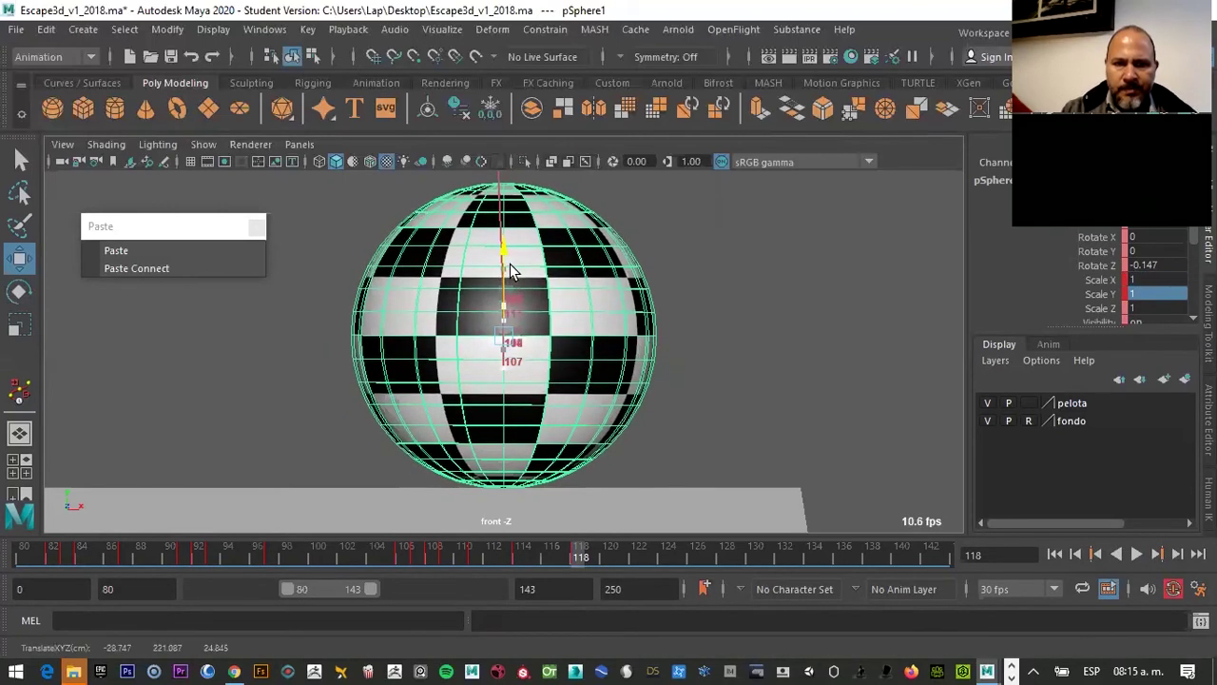
scroll(638, 393, "down", 2)
scroll(644, 413, "down", 3)
Scrub back to frame 103, play the bounce, then stop and go to frame 106
scroll(641, 408, "down", 3)
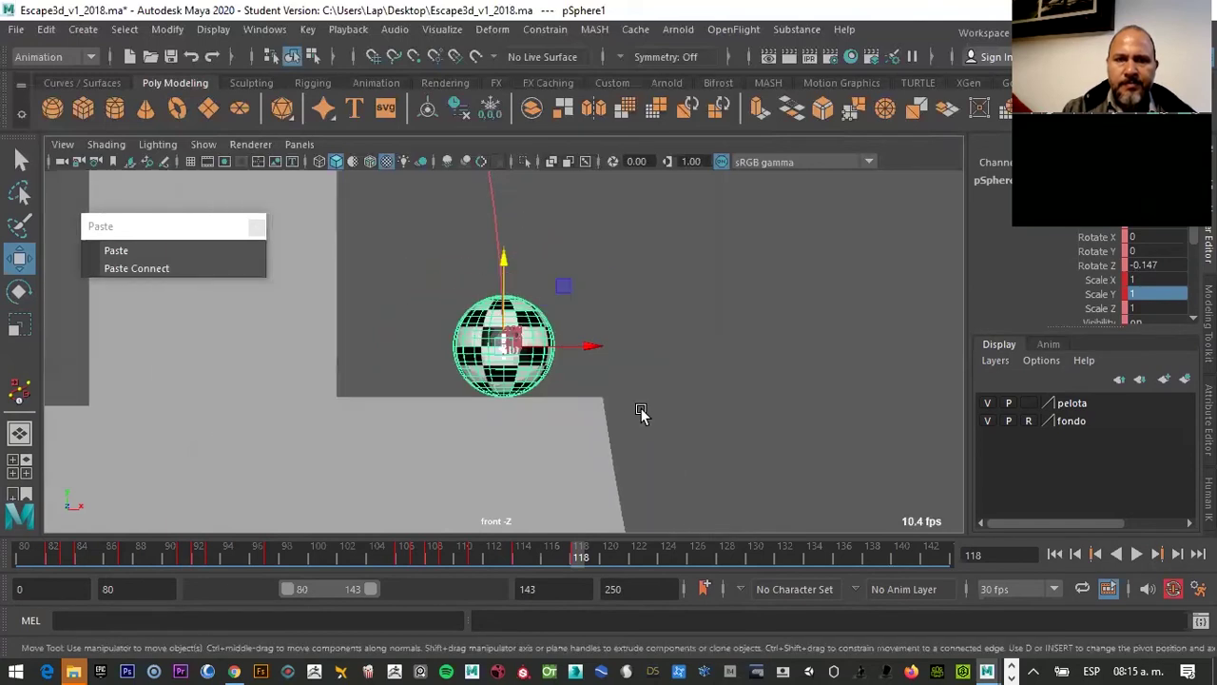
scroll(641, 408, "down", 3)
left_click_drag(572, 546, 234, 507)
left_click(1136, 553)
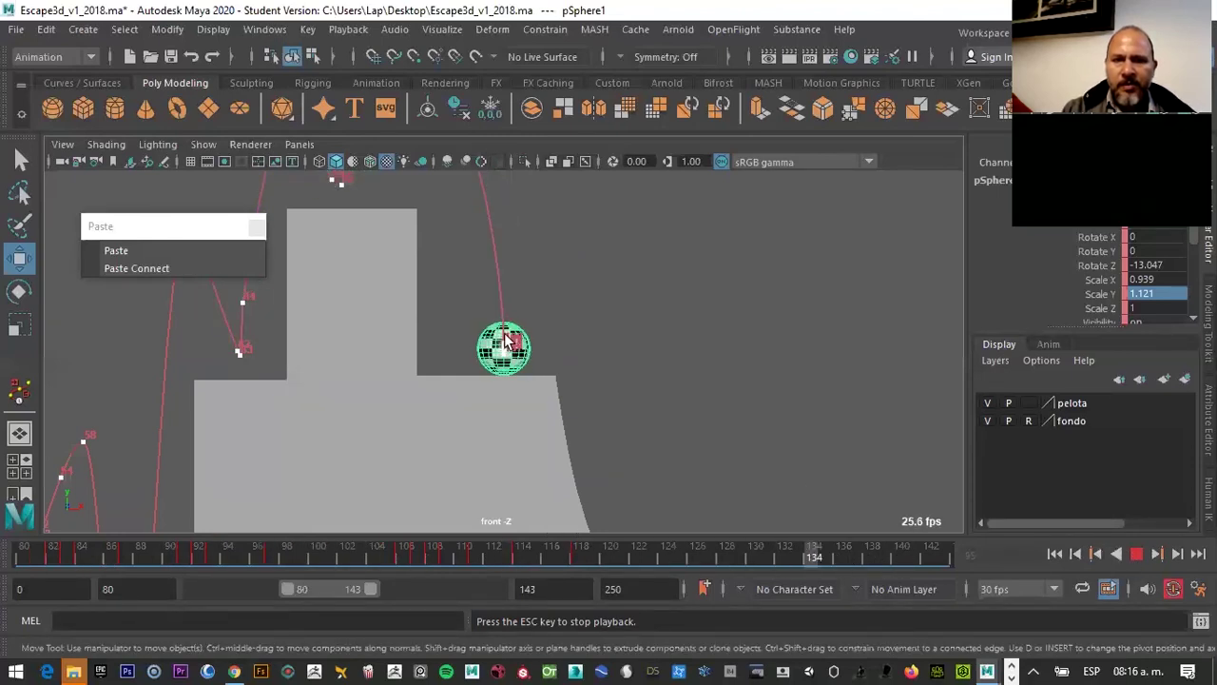
left_click(428, 555)
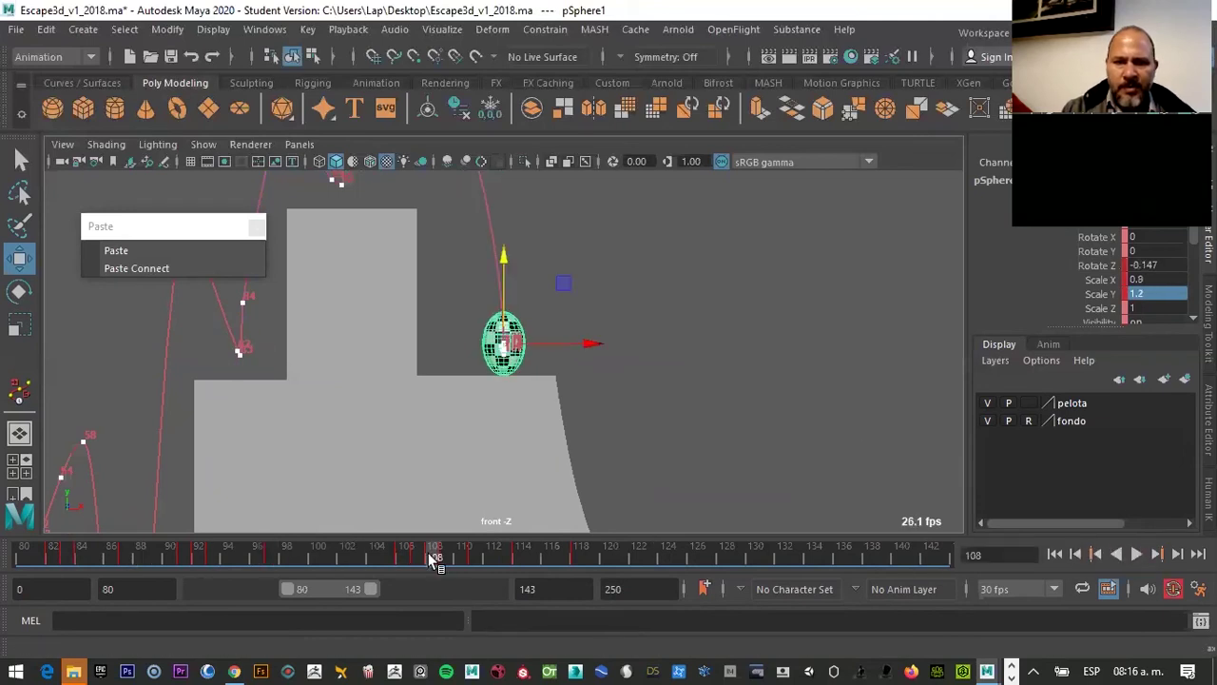
left_click(413, 555)
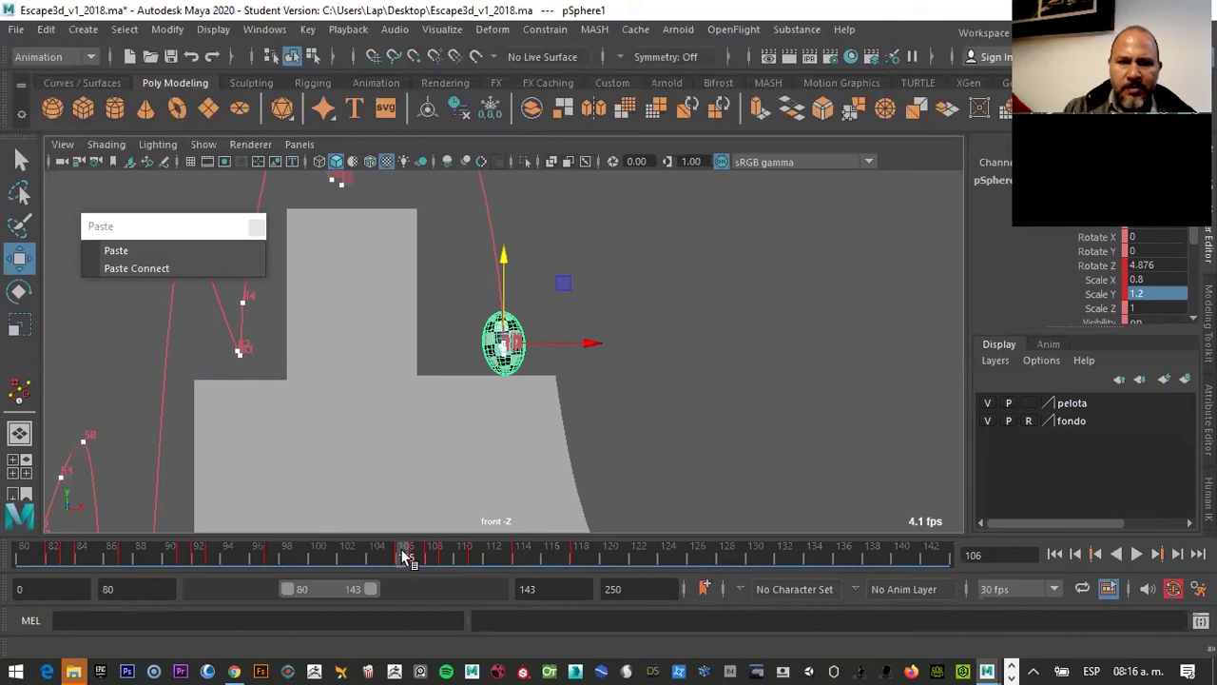
Tear off the time slider's Keys menu as a floating window and add an inbetween at frame 106
right_click(407, 557)
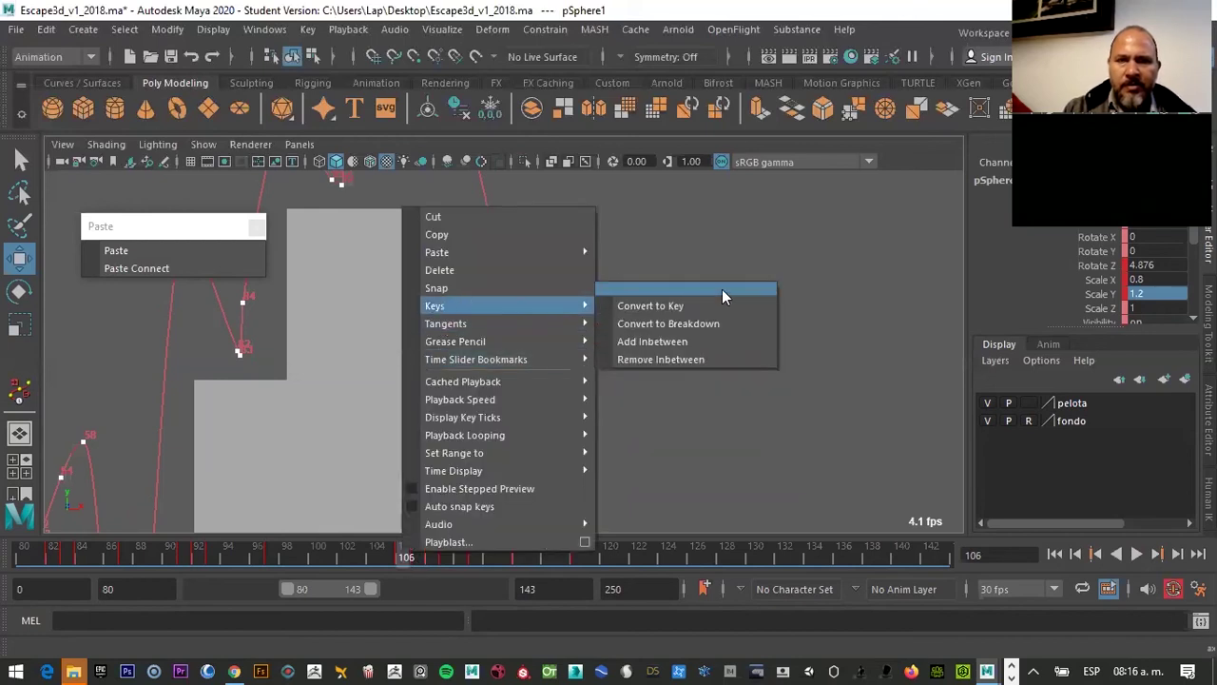
left_click(651, 288)
left_click_drag(656, 264, 743, 252)
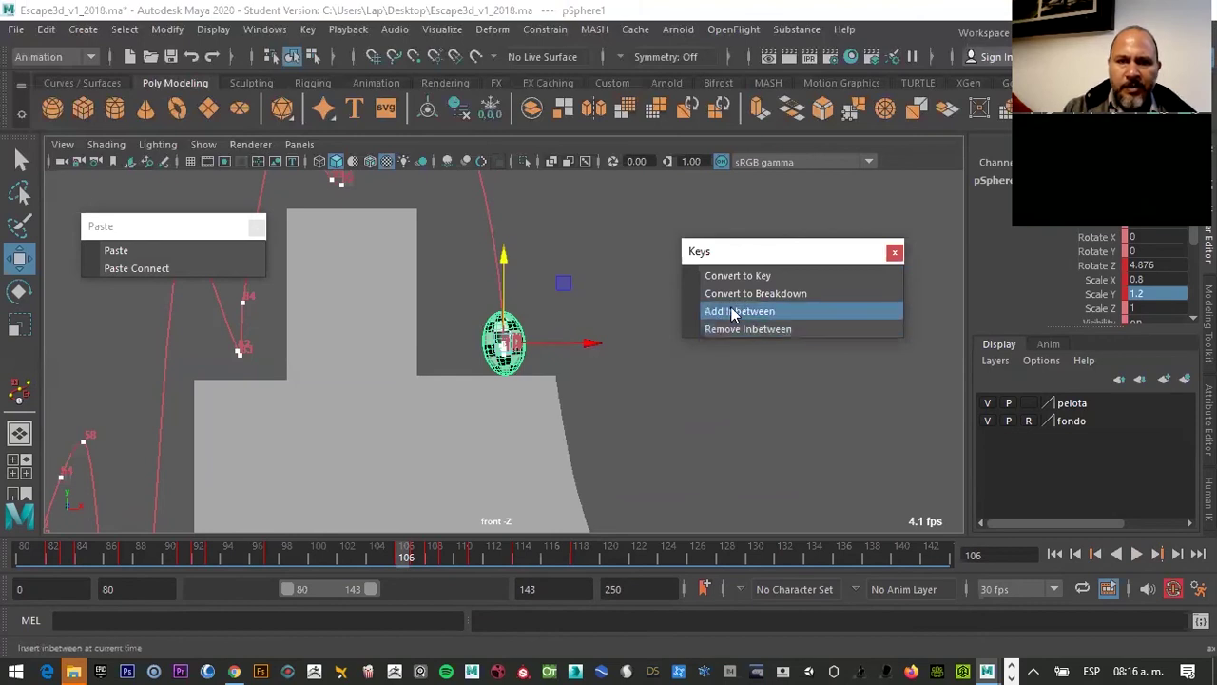
left_click(733, 312)
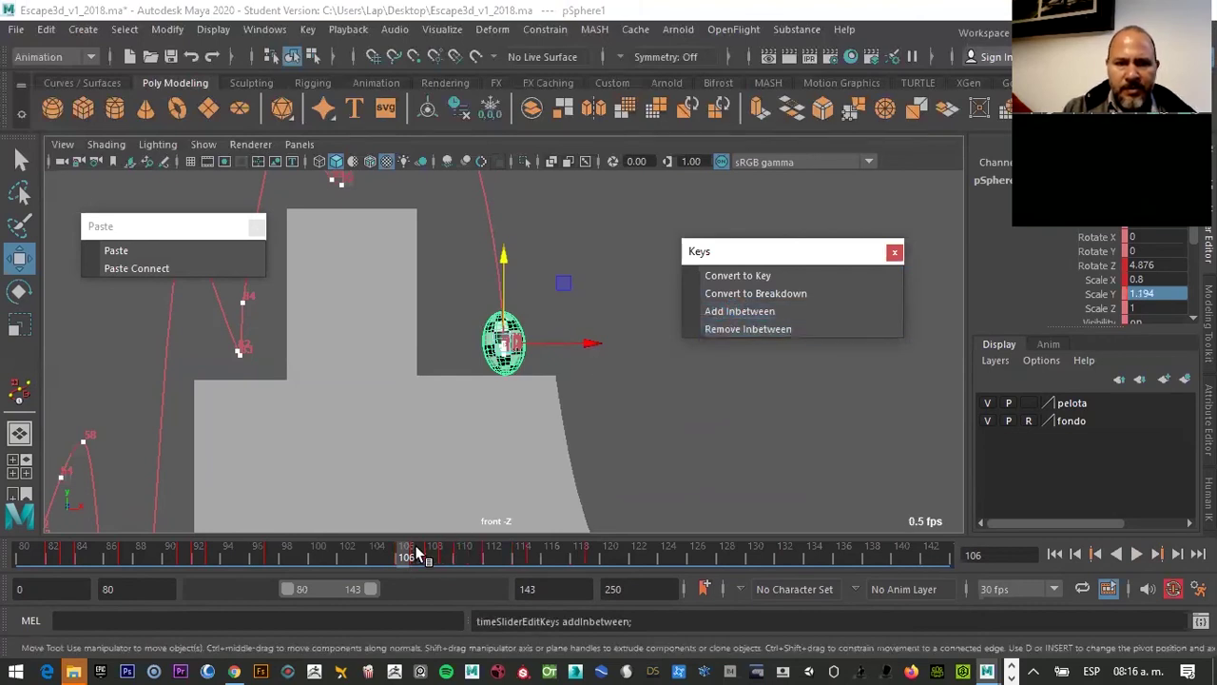
Add inbetweens at frames 108, 110, 112 and 115, then return to frame 98
left_click(431, 552)
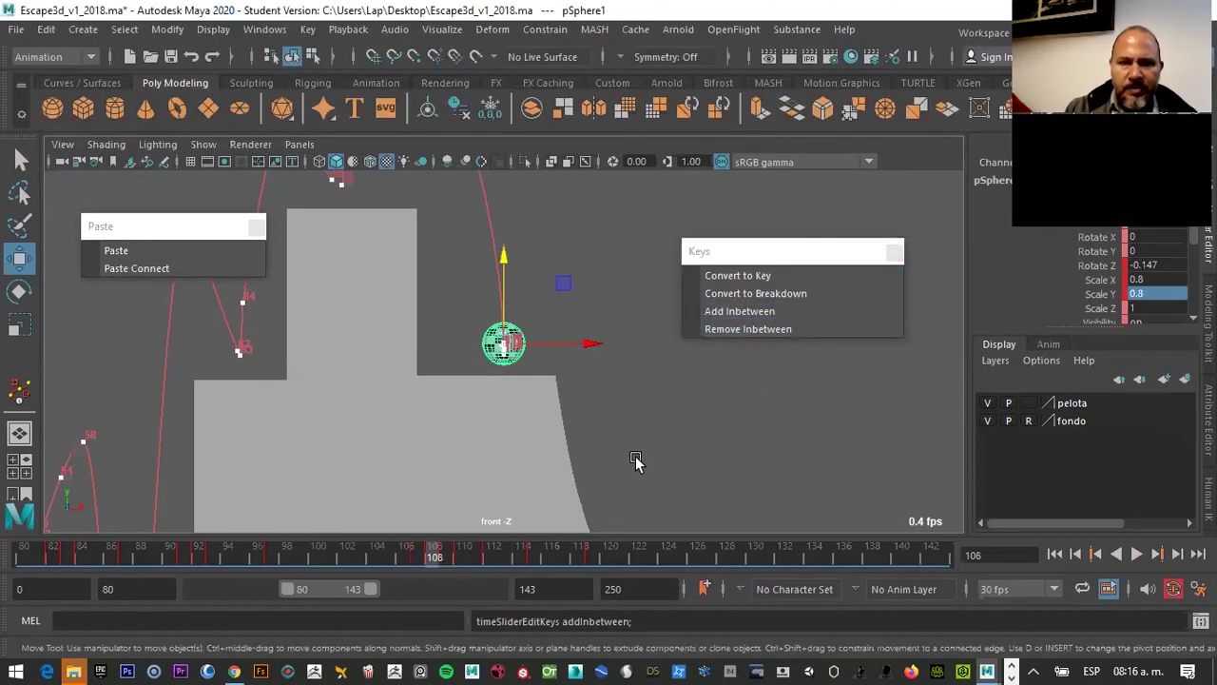
left_click(775, 321)
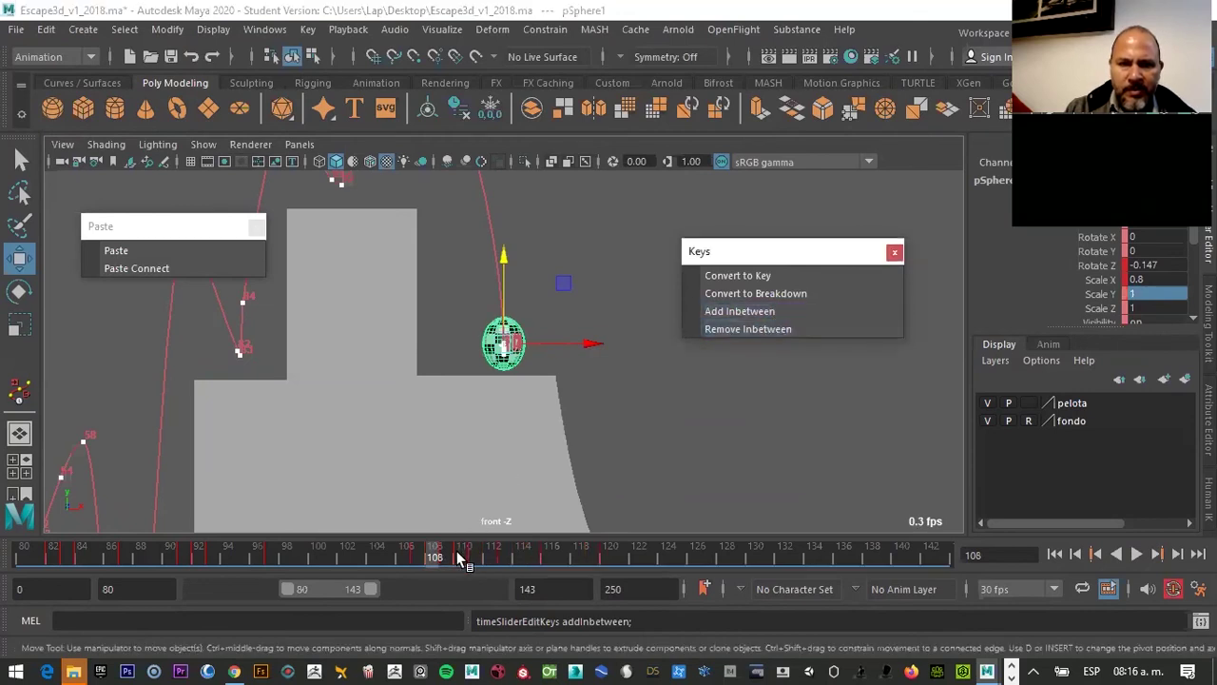
left_click(463, 551)
left_click(775, 312)
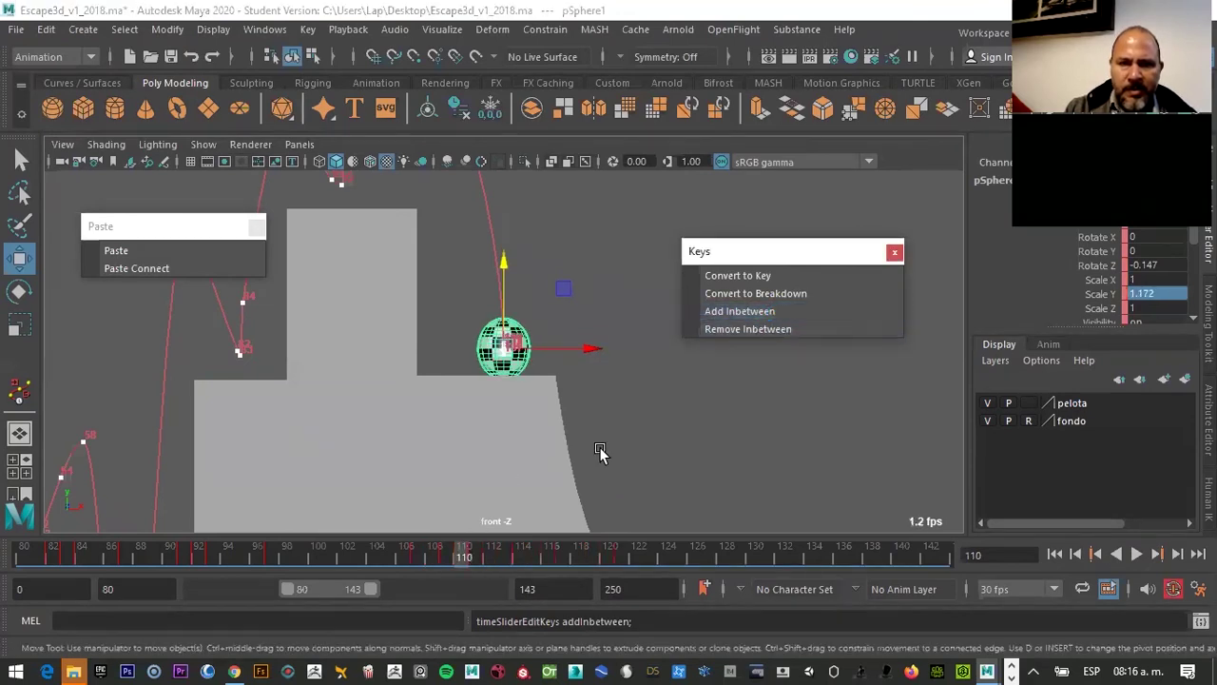
left_click(494, 556)
left_click(775, 310)
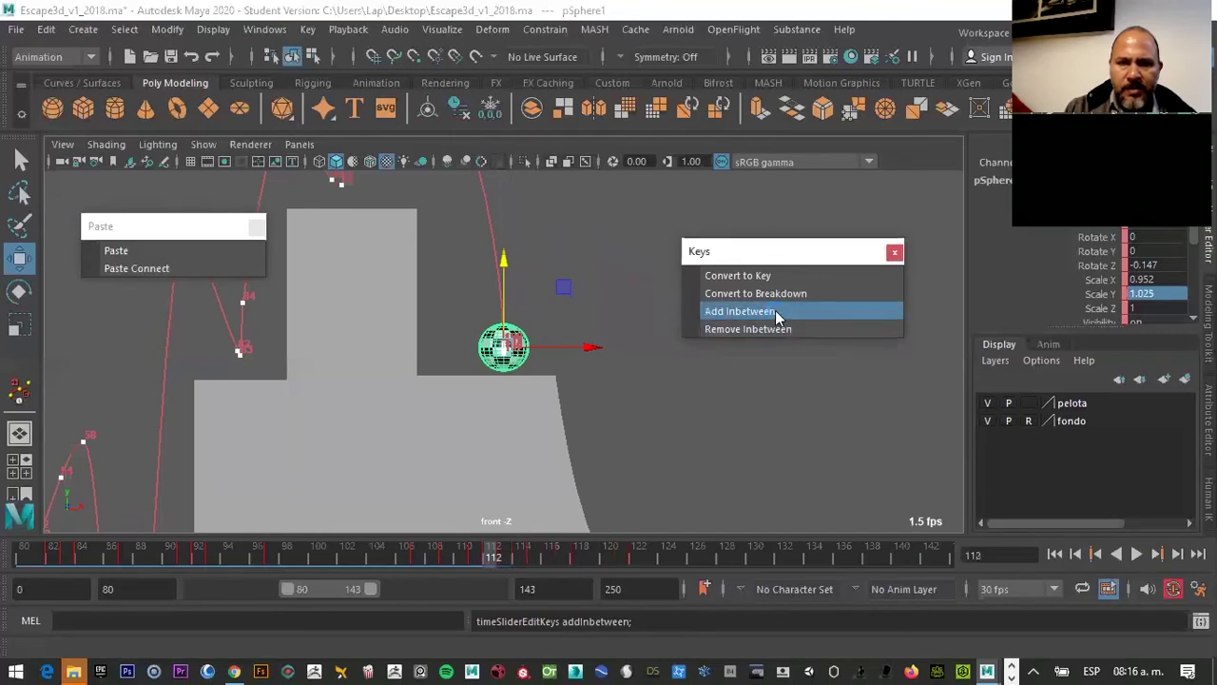
left_click(539, 551)
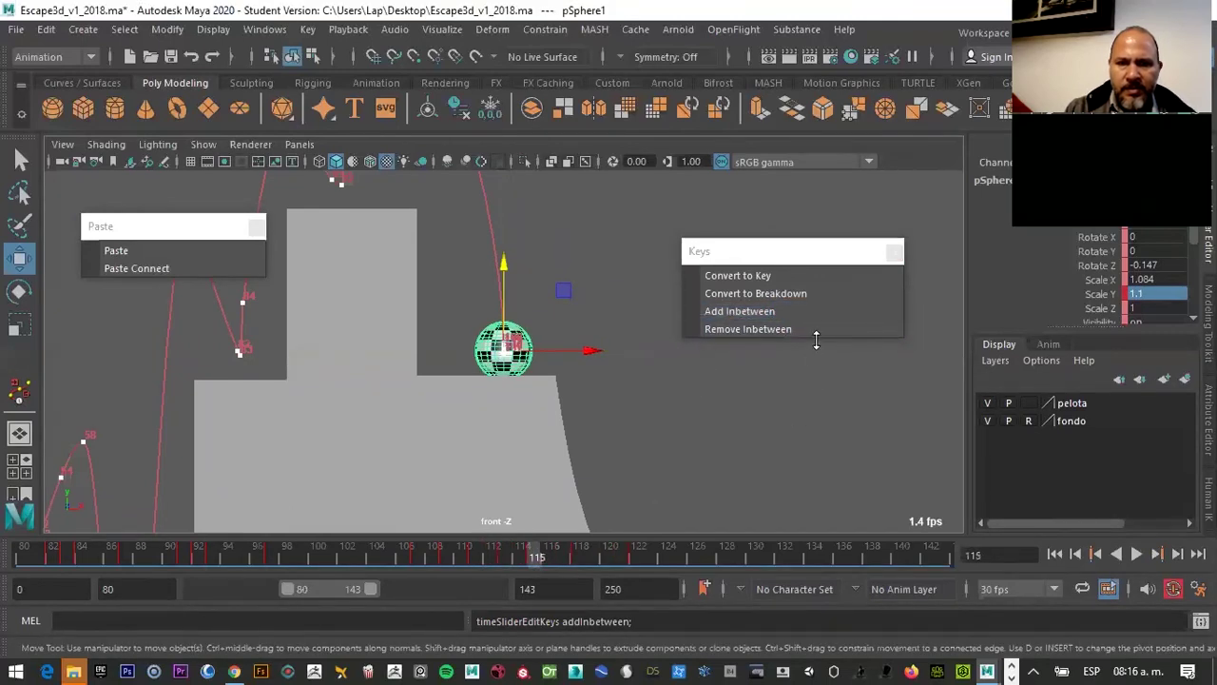
left_click(763, 312)
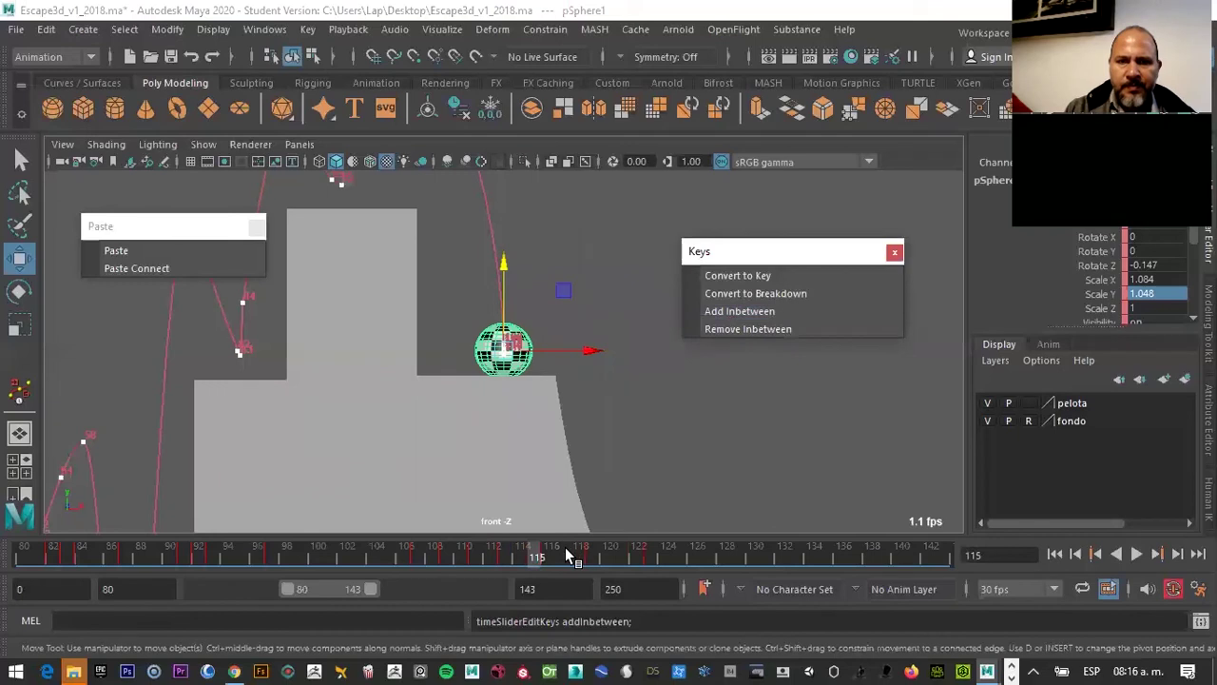
left_click_drag(566, 553, 285, 556)
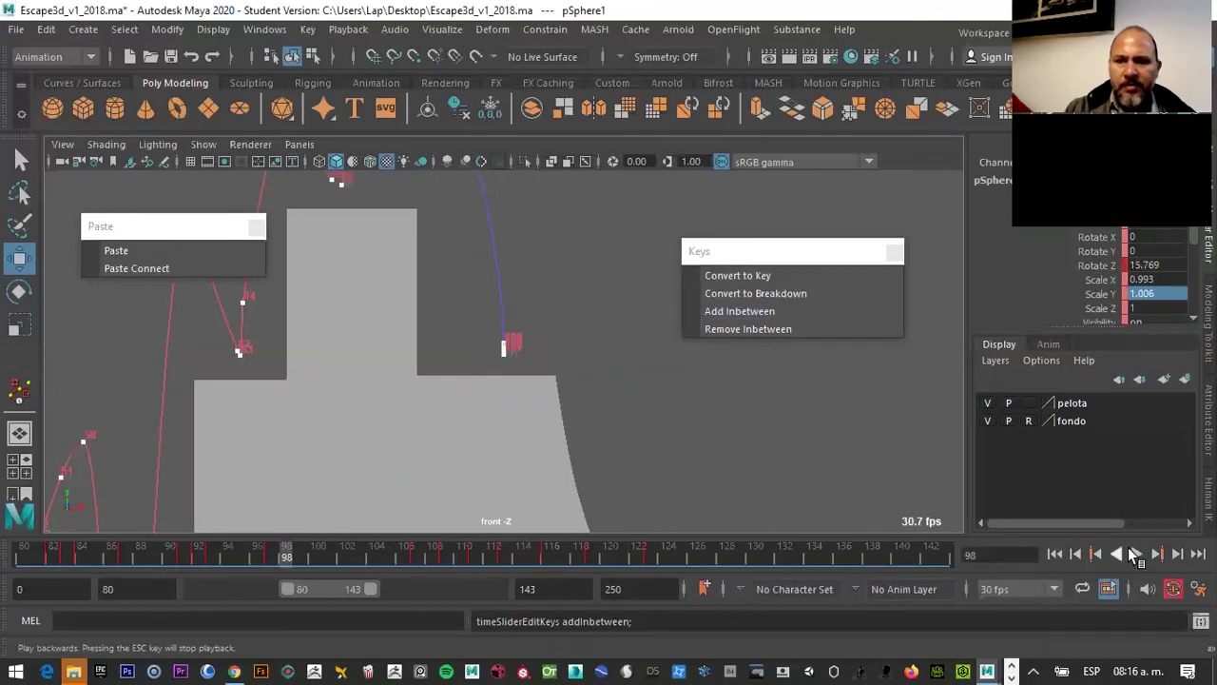
Play the retimed bounce, stop it, and move ahead to frame 115
left_click(1136, 552)
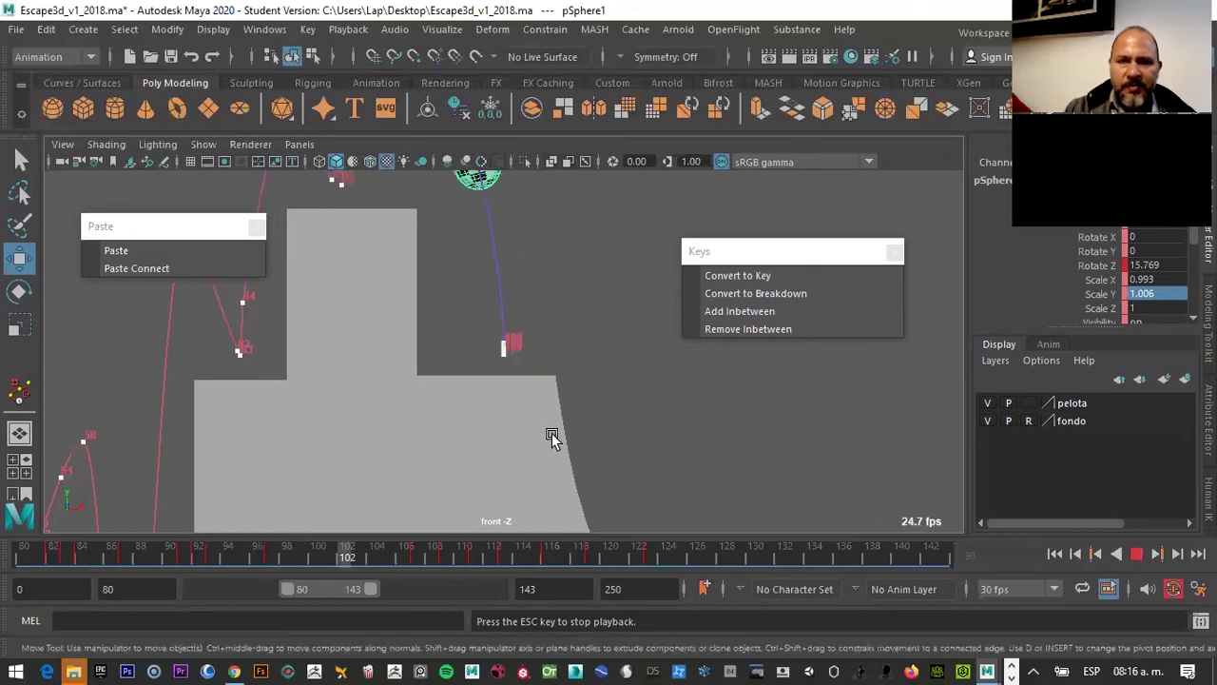
key("Escape")
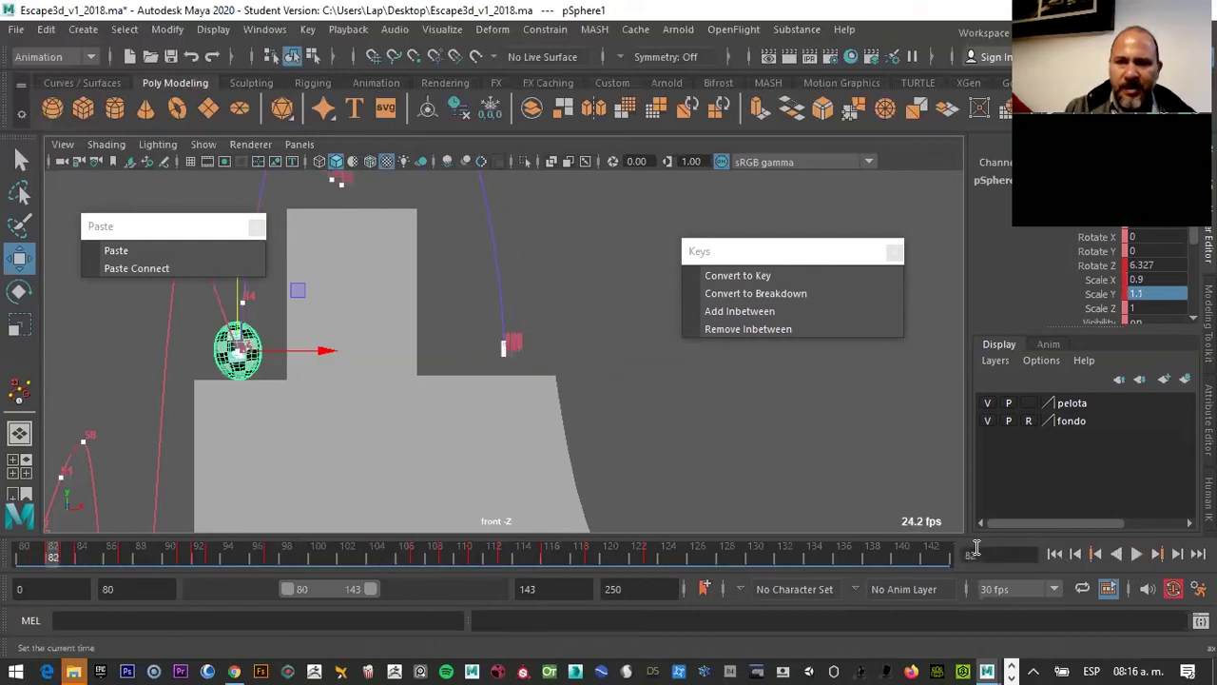
left_click_drag(593, 558, 537, 558)
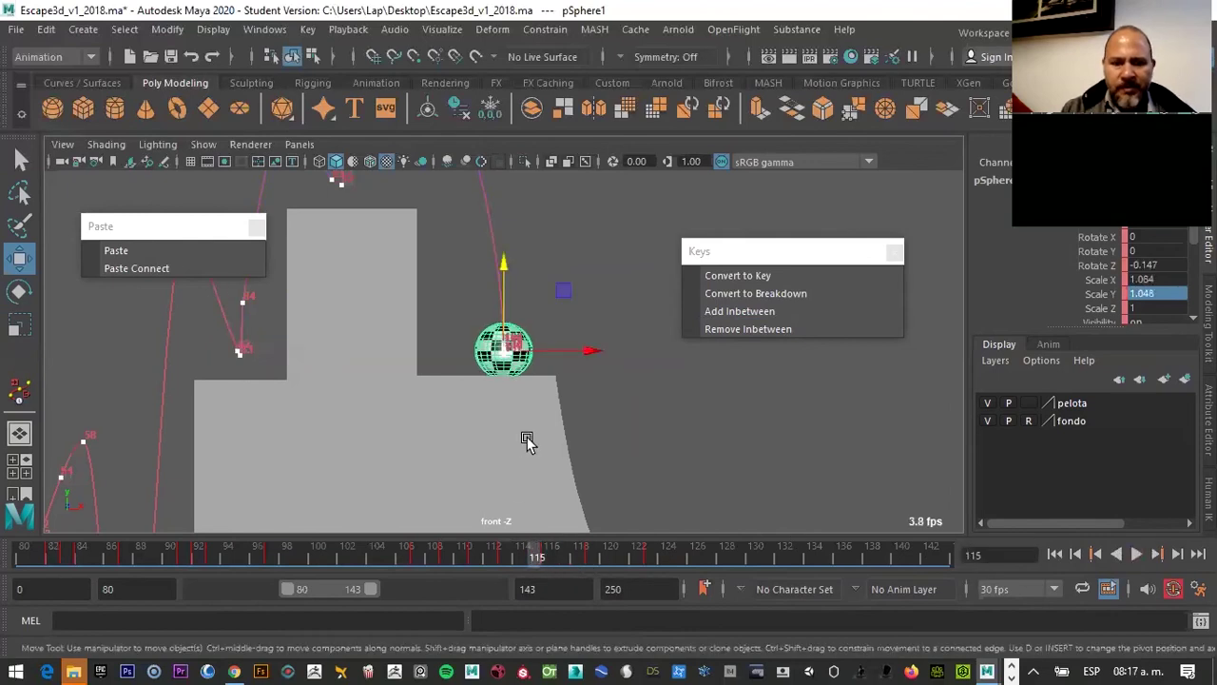
Frame the ball in the front view, then raise it at frame 107 and lower it at frame 109
key("f")
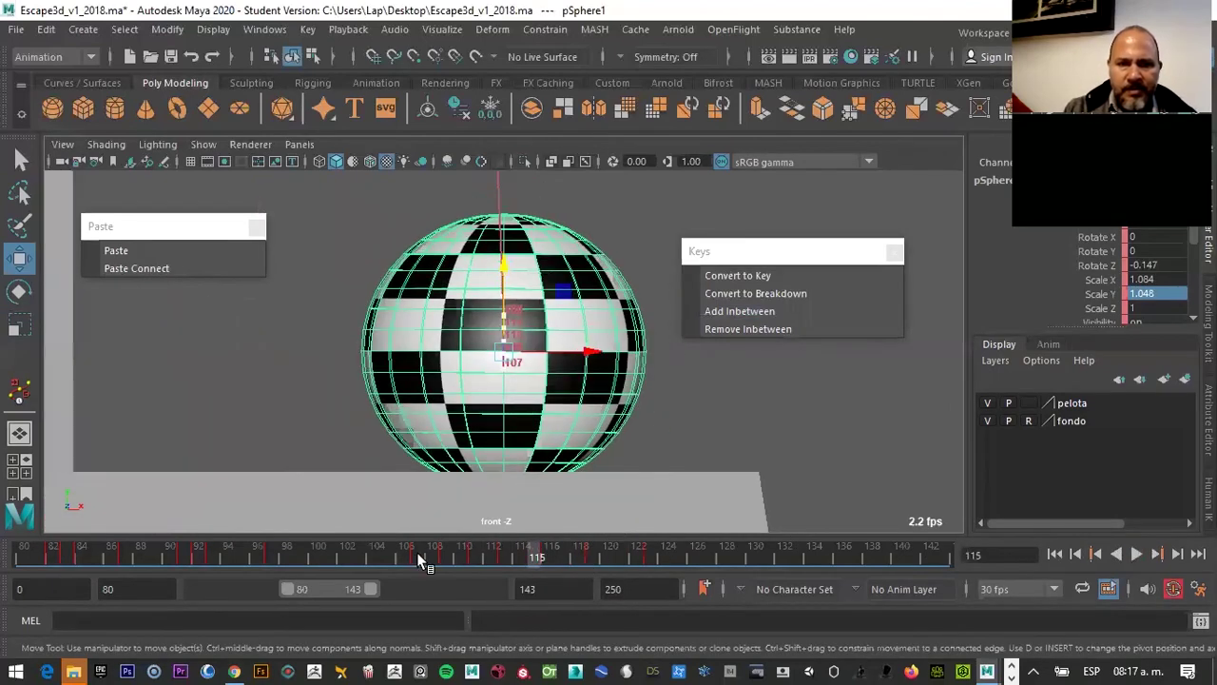
left_click(419, 558)
left_click_drag(399, 557, 414, 559)
mouse_move(505, 306)
left_mouse_down()
mouse_move(504, 238)
mouse_move(505, 249)
left_mouse_up()
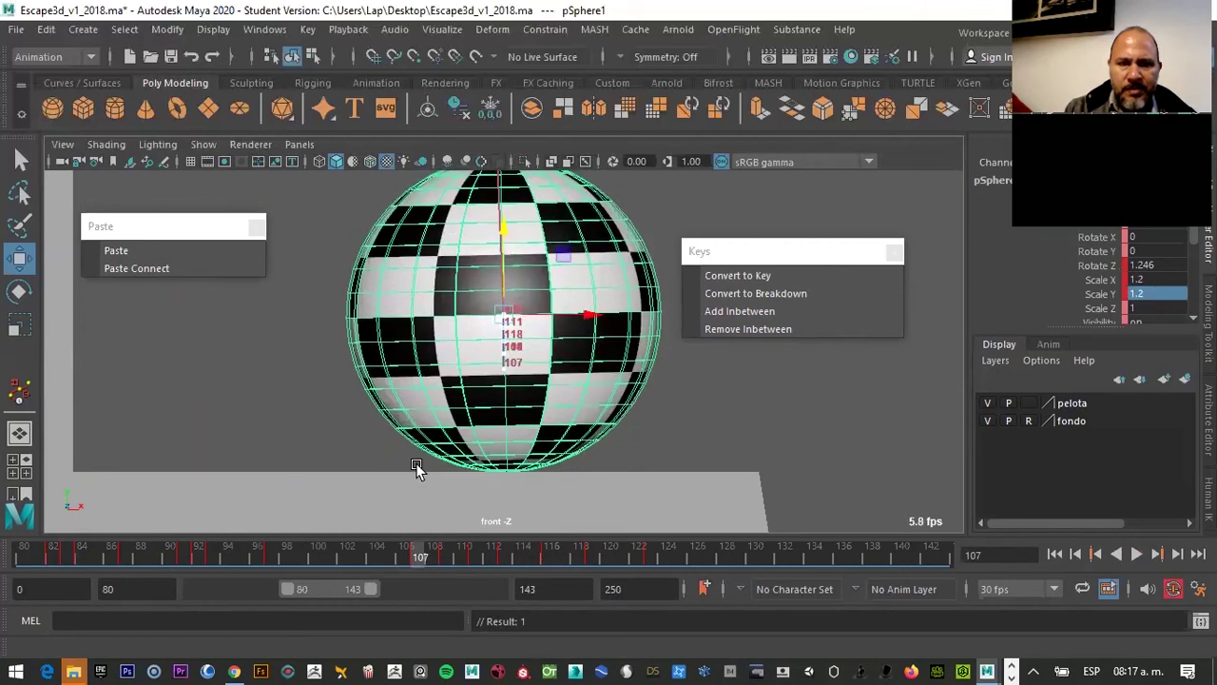
left_click(444, 551)
left_click_drag(505, 291, 497, 304)
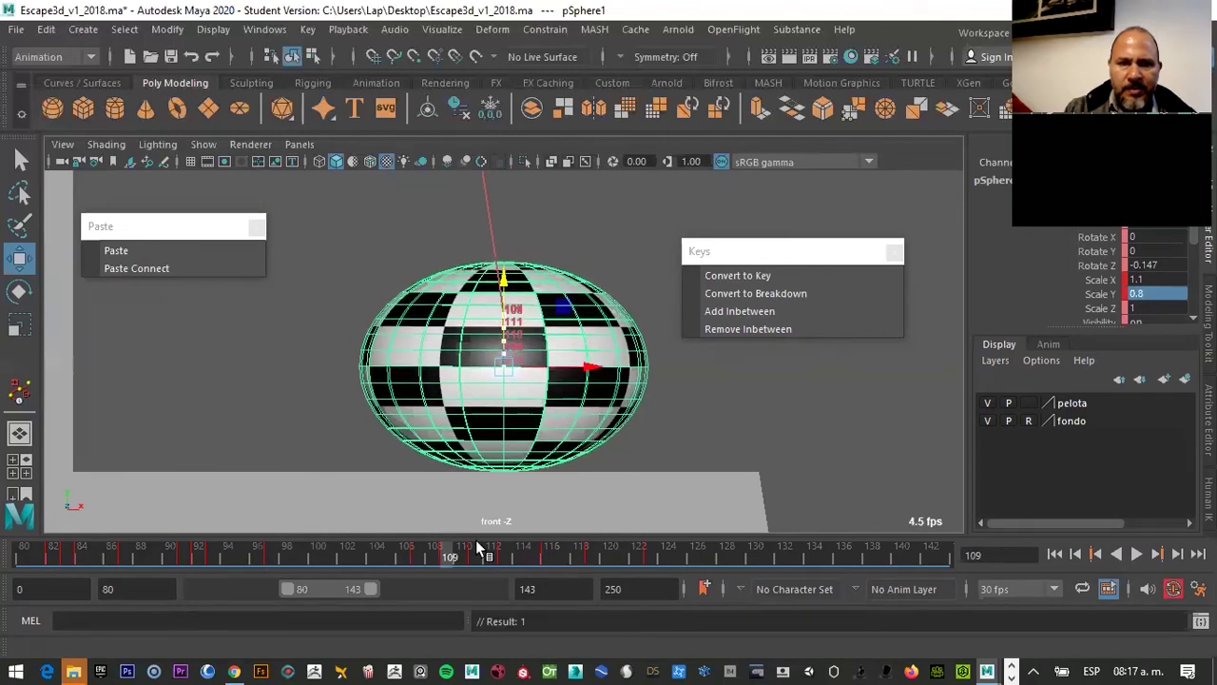
Raise the ball at frames 111 and 116, lower it at 113, and adjust its height at 119
left_click(475, 553)
left_click_drag(505, 310, 502, 288)
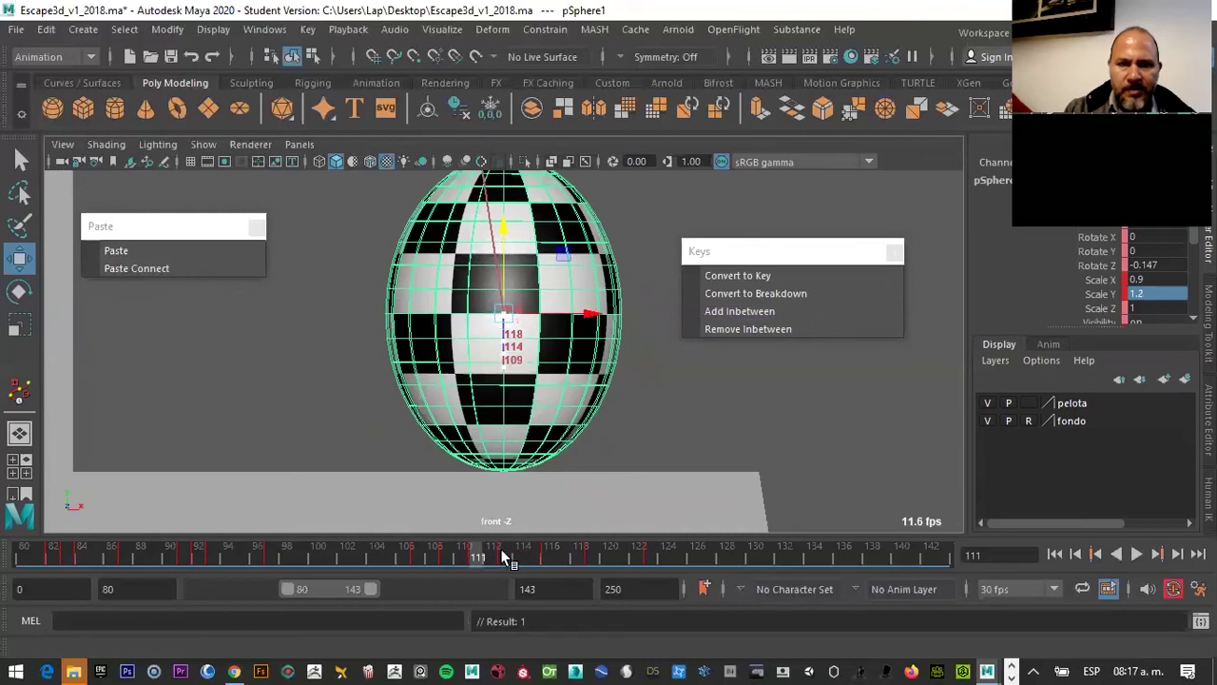
left_click(507, 555)
left_click_drag(505, 317, 505, 329)
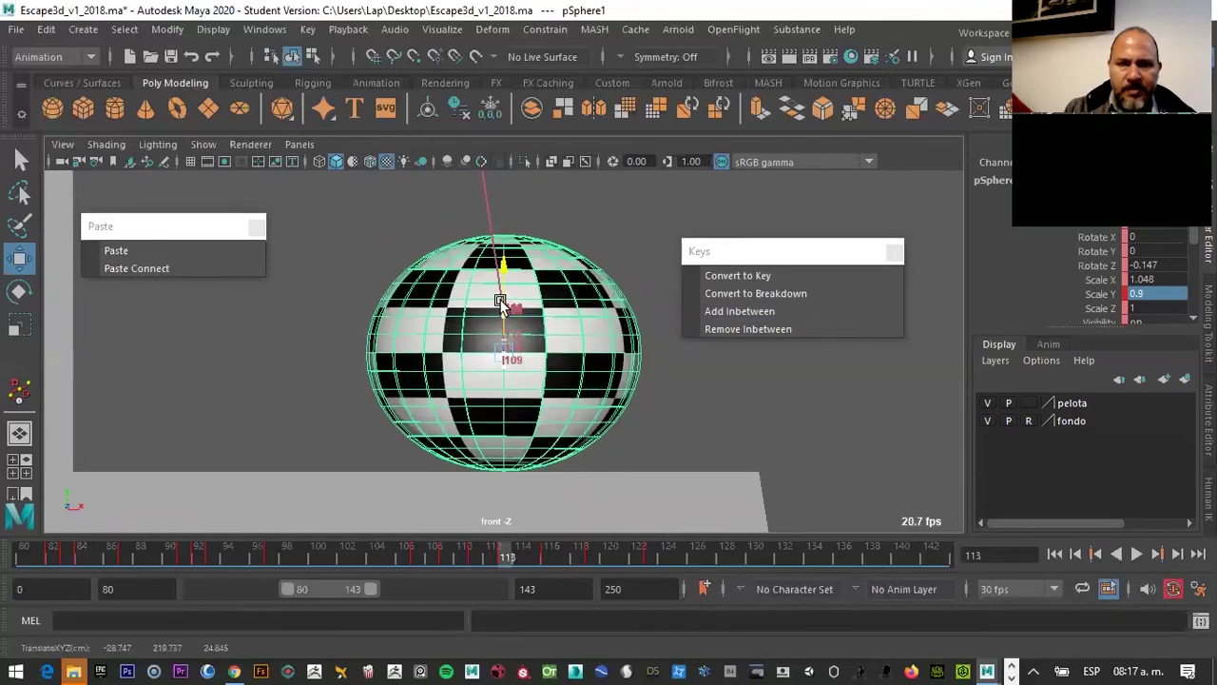
left_click(551, 555)
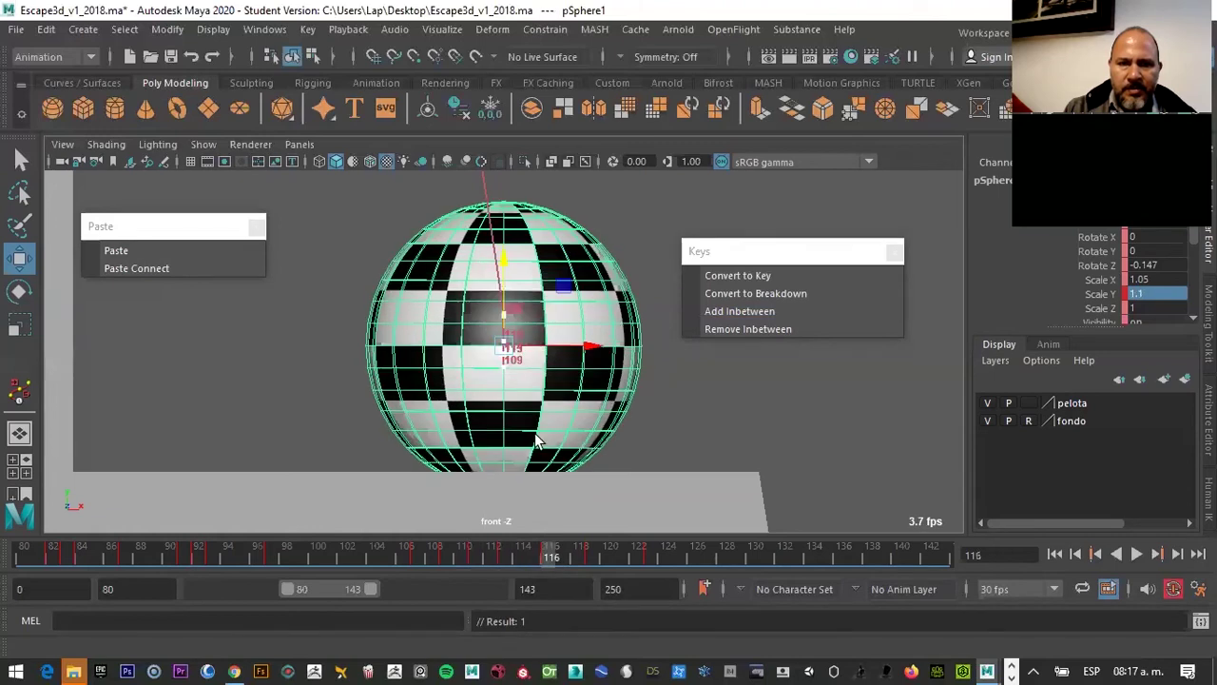
left_click_drag(504, 290, 504, 273)
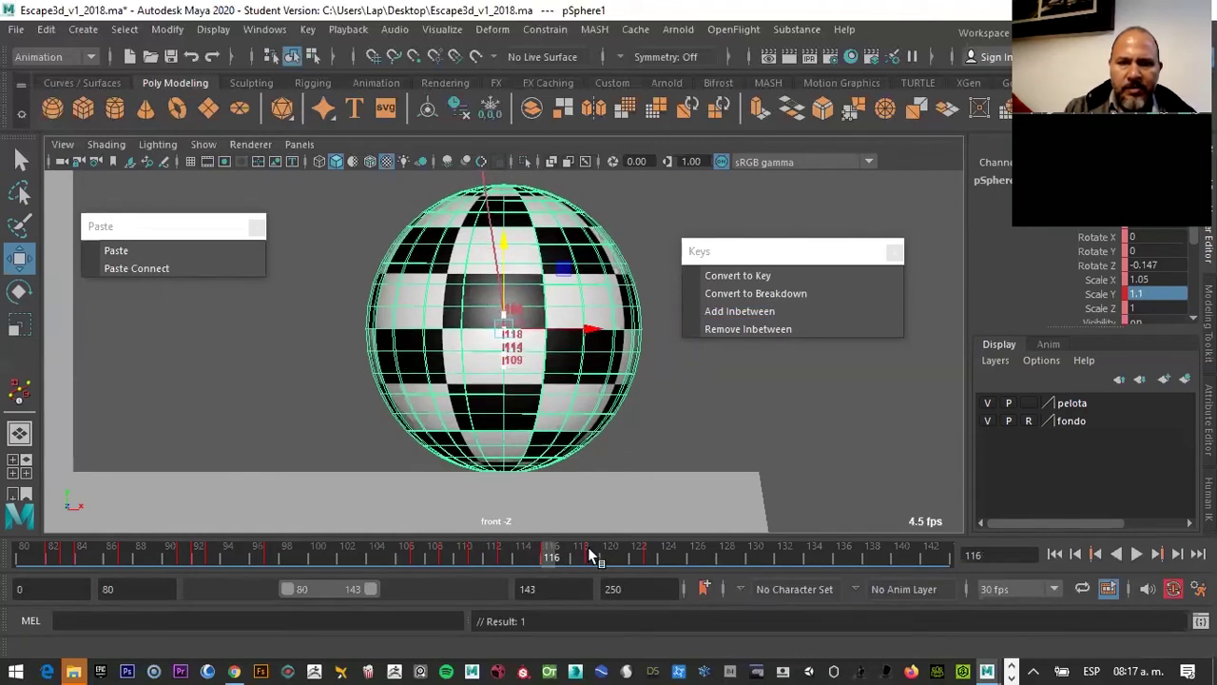
key("period")
left_click_drag(504, 275, 504, 296)
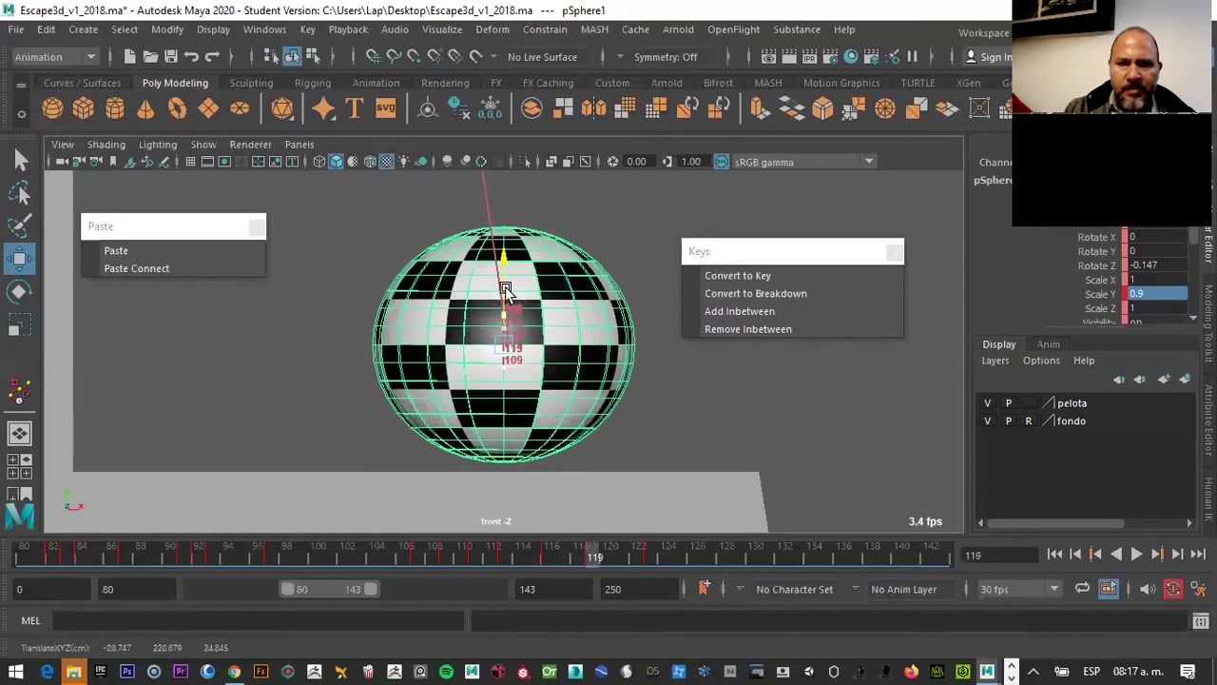
left_click(653, 552)
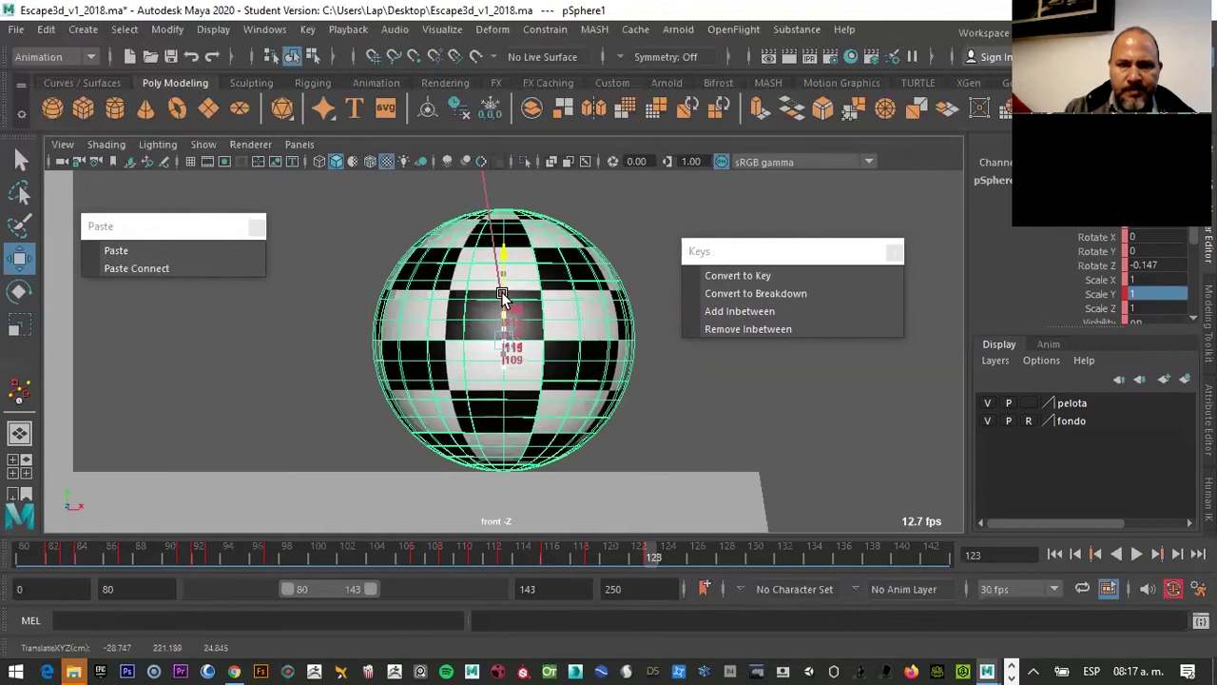
Zoom out the front view, play the bounce, and compare the poses at frames 107 and 108
key("alt+v")
scroll(565, 439, "down", 2)
scroll(570, 443, "down", 2)
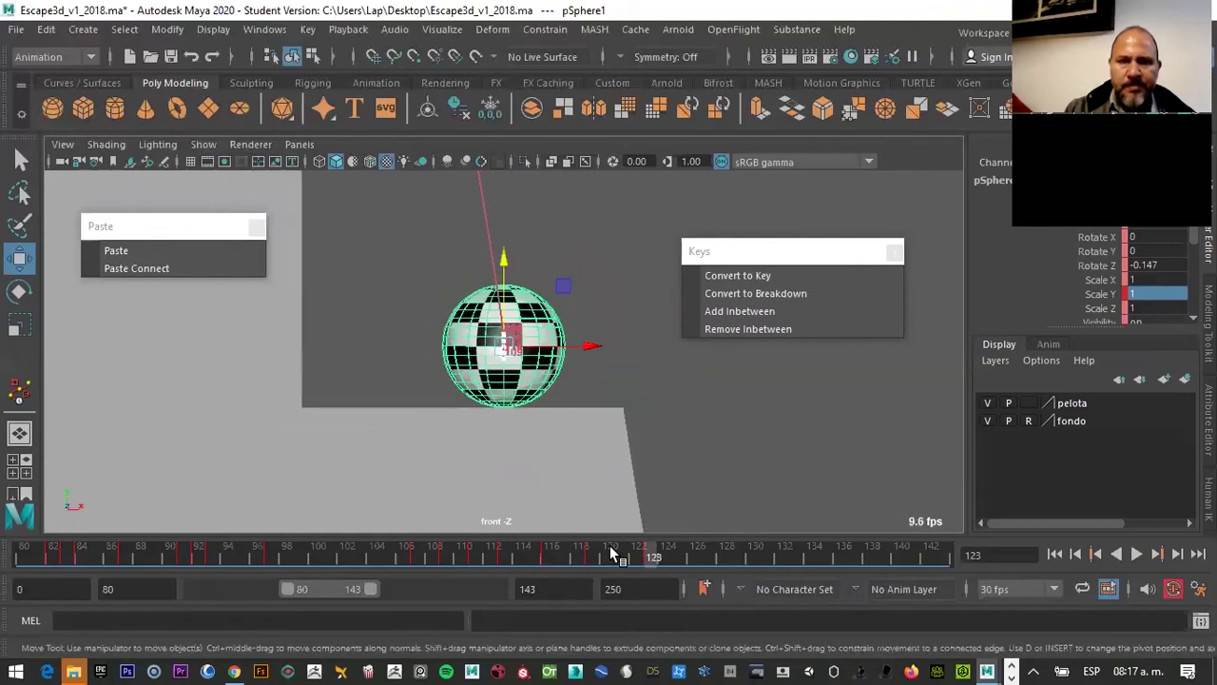
left_click(414, 550)
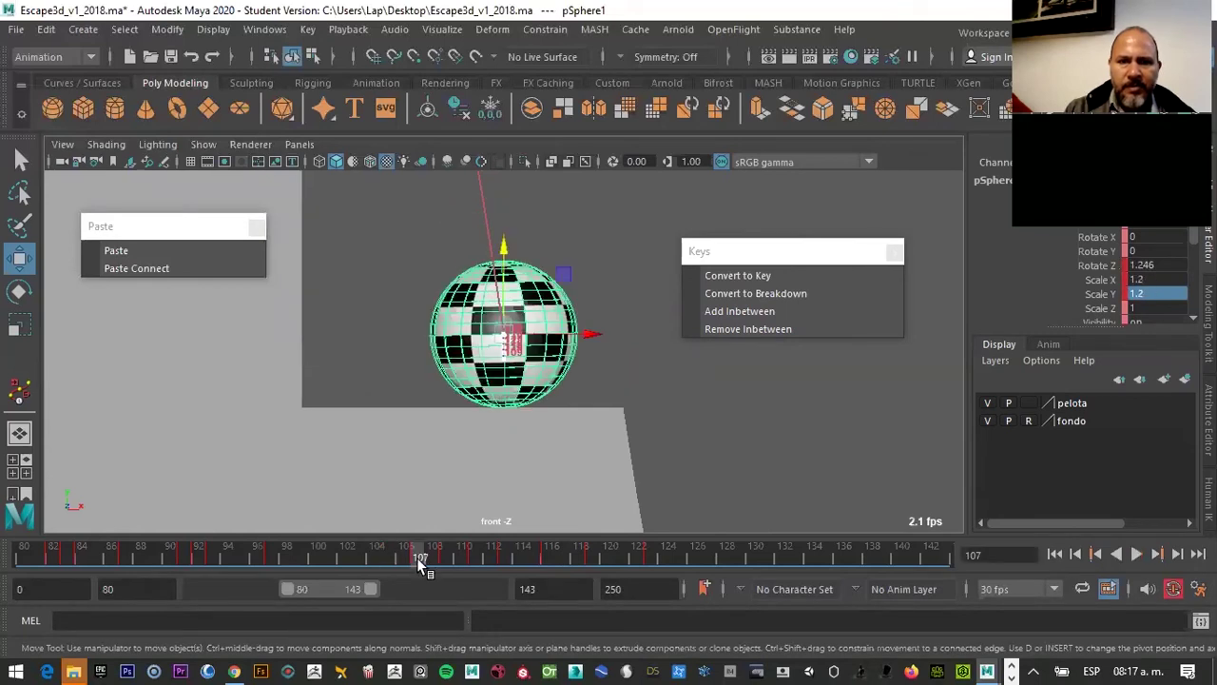
left_click_drag(427, 556, 434, 556)
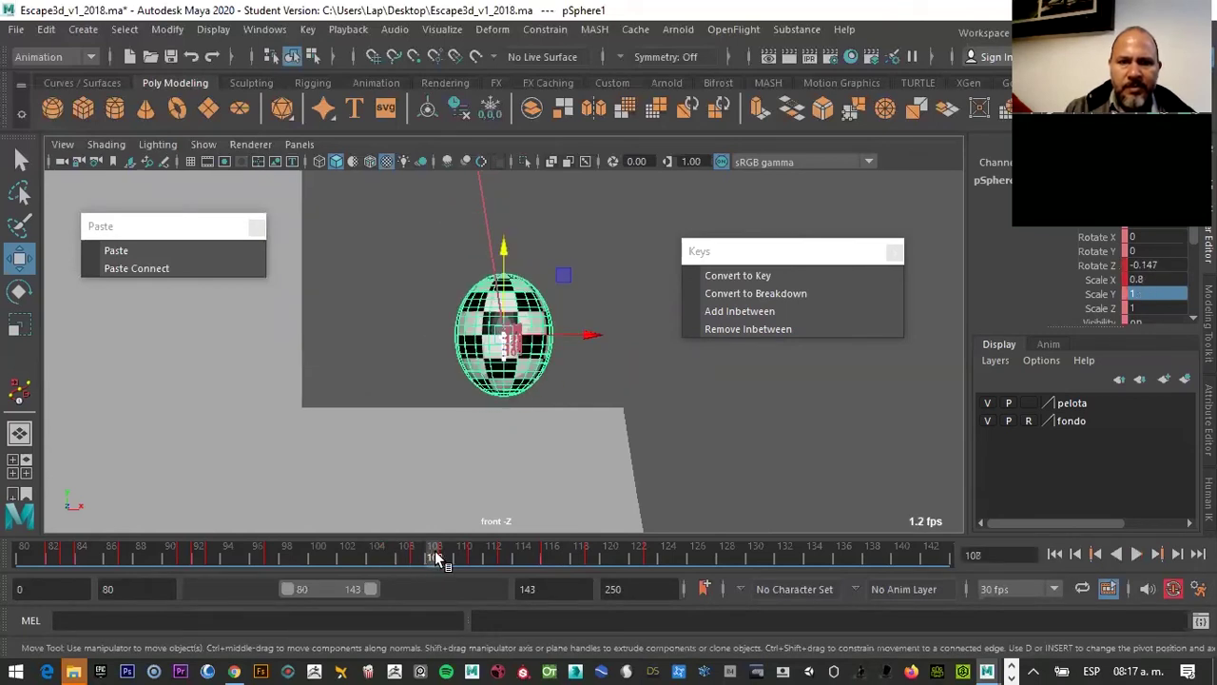
left_click(413, 549)
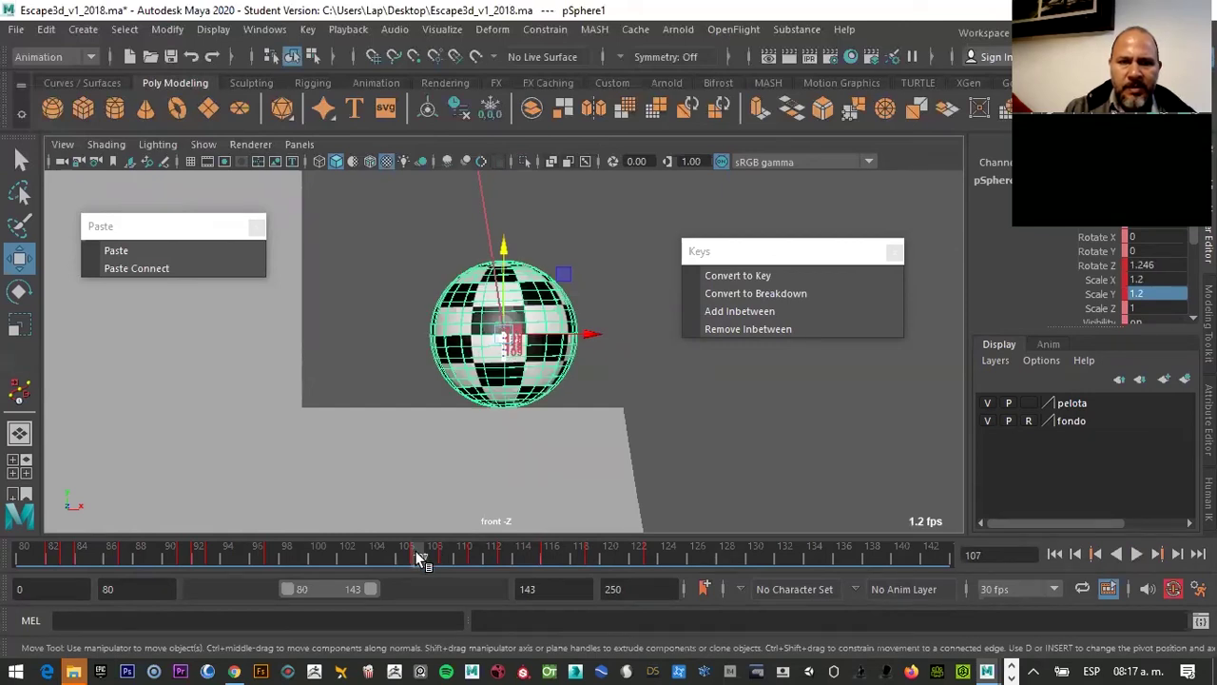
Delete the frame-107 key as a trial, preview the bounce, then undo to restore the key
right_click(420, 559)
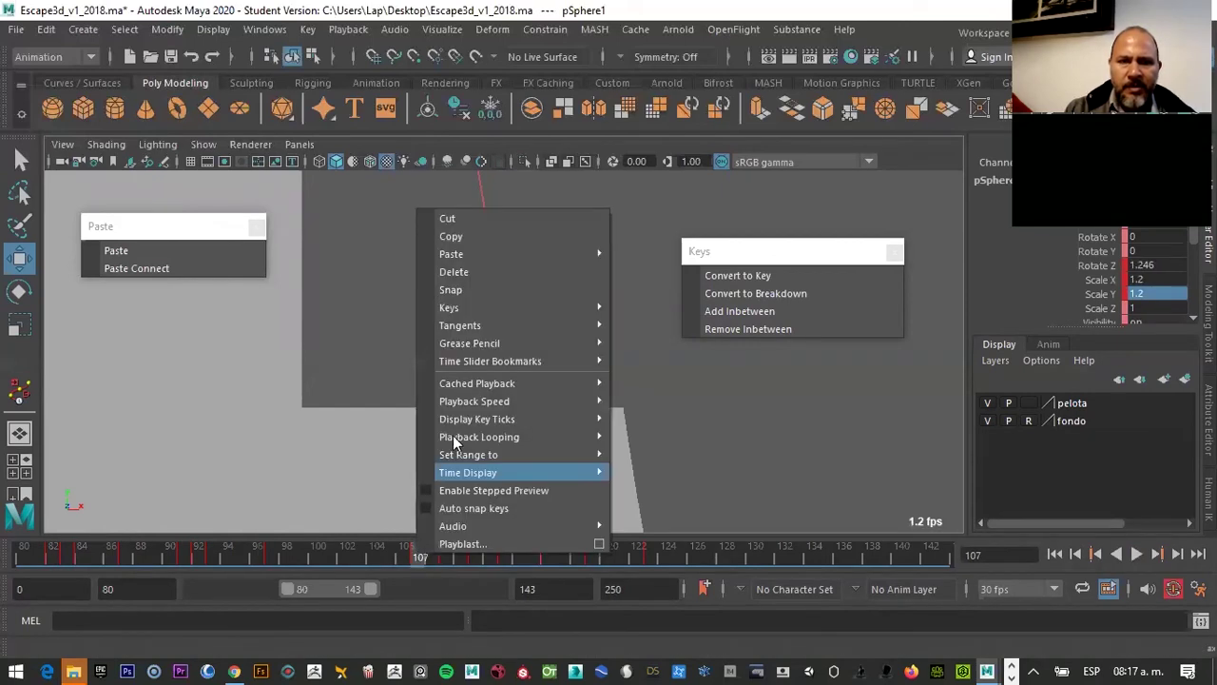
left_click(451, 273)
mouse_move(419, 550)
left_mouse_down()
mouse_move(440, 555)
mouse_move(406, 555)
mouse_move(416, 560)
left_mouse_up()
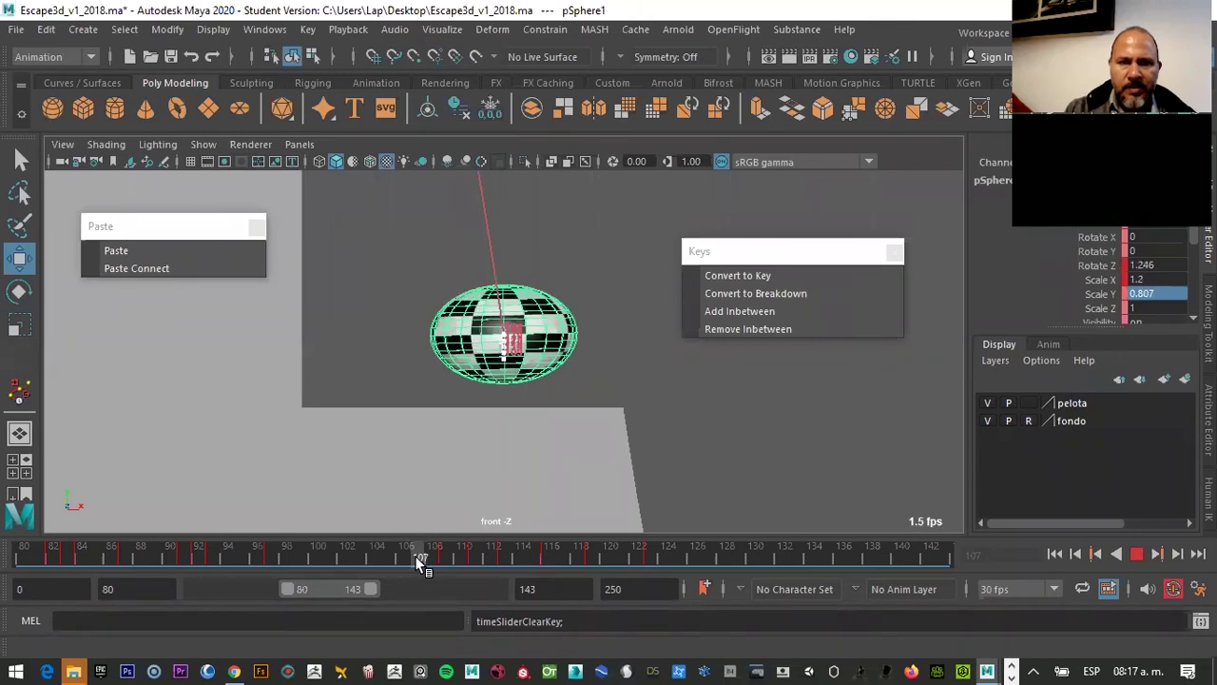
key("ctrl+z")
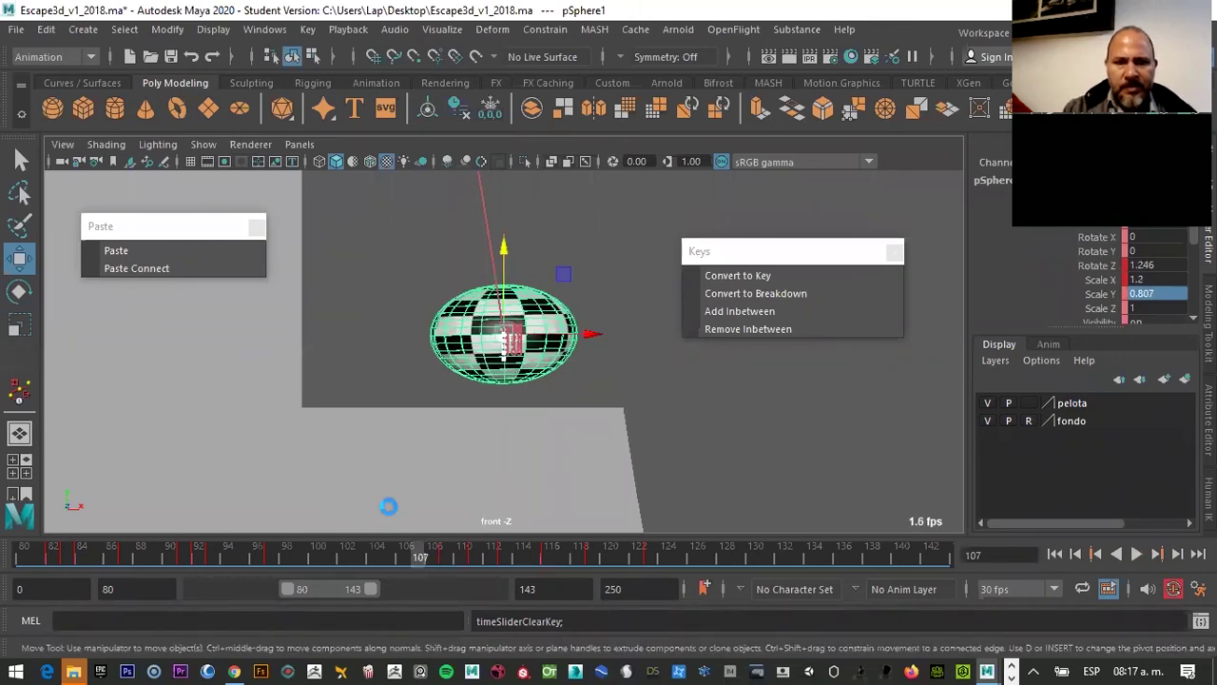
key("ctrl+z")
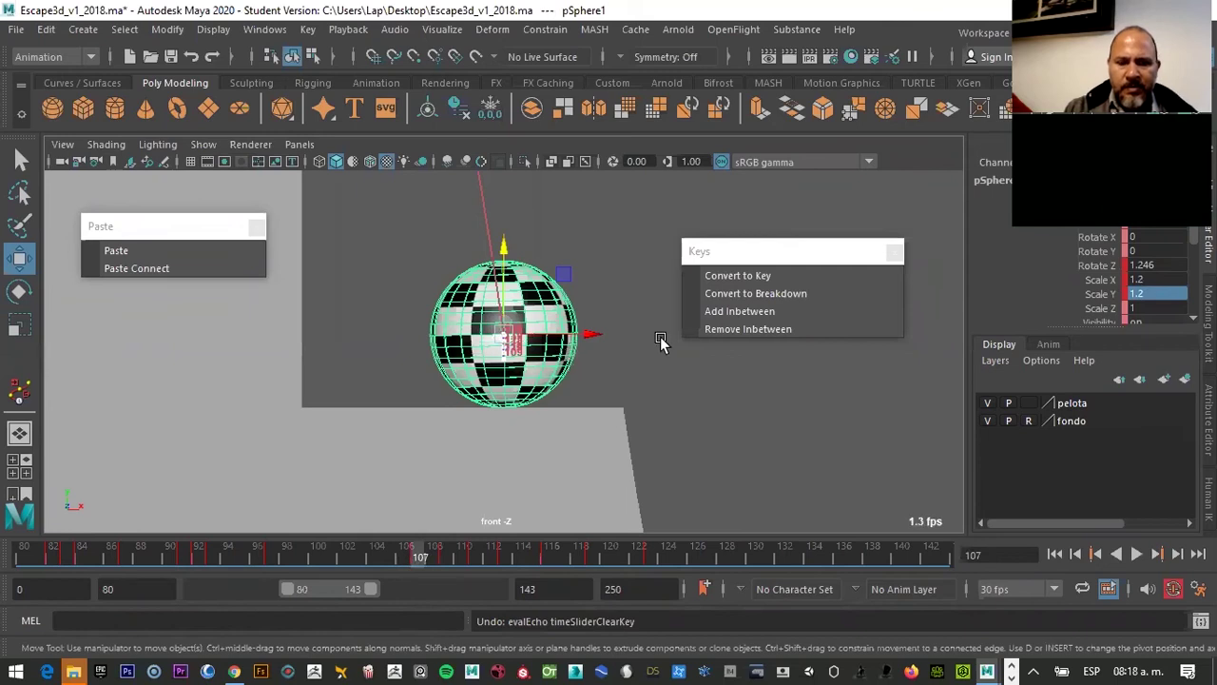
Narrow the ball at frame 107 to Scale X 0.8 for a stronger stretch
key("r")
left_click_drag(590, 329, 562, 328)
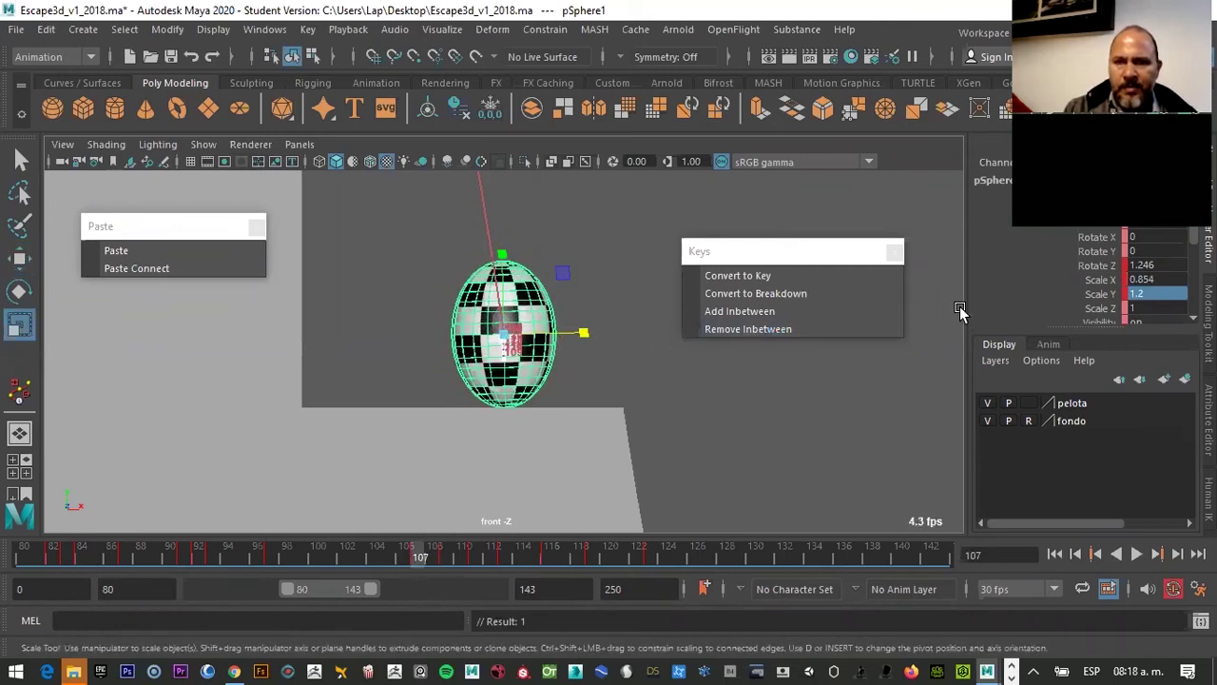
left_click(1166, 279)
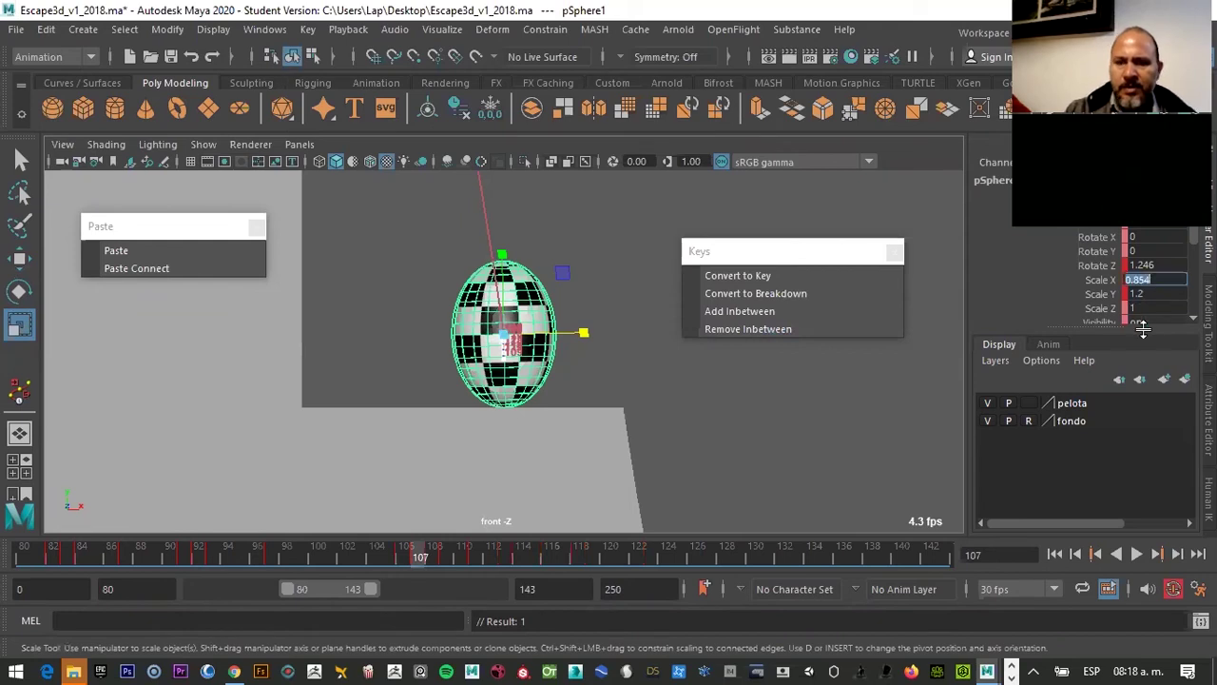
key("BackSpace")
type("0.8")
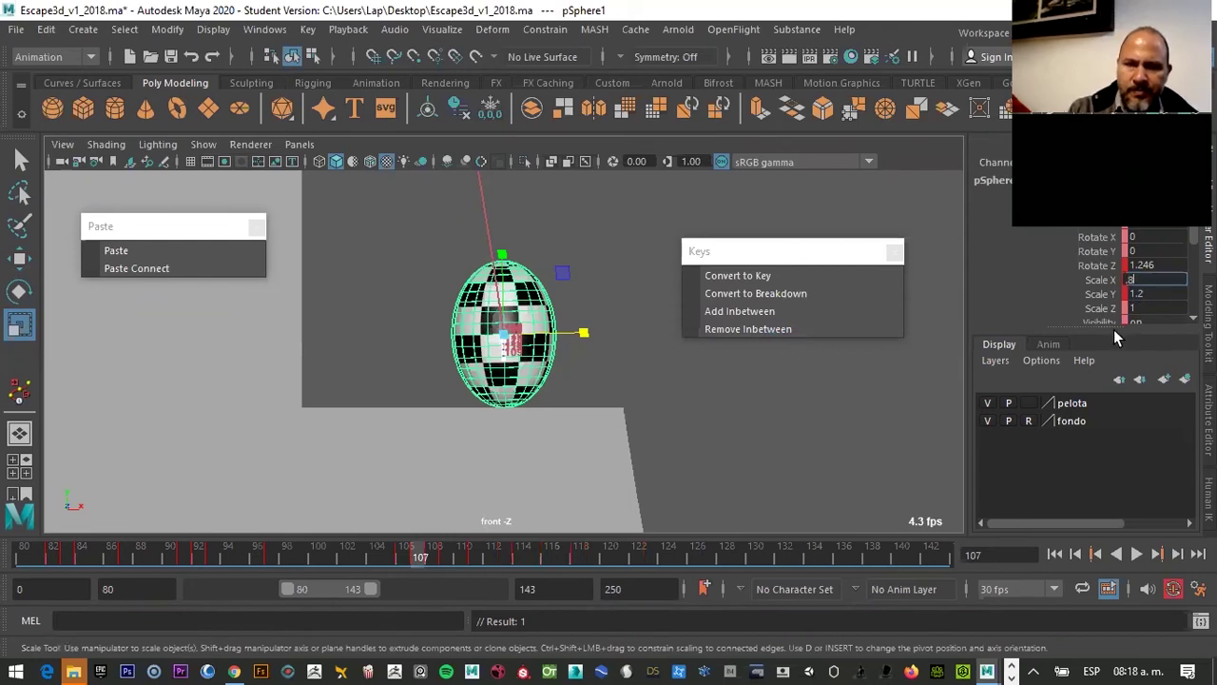
key("Return")
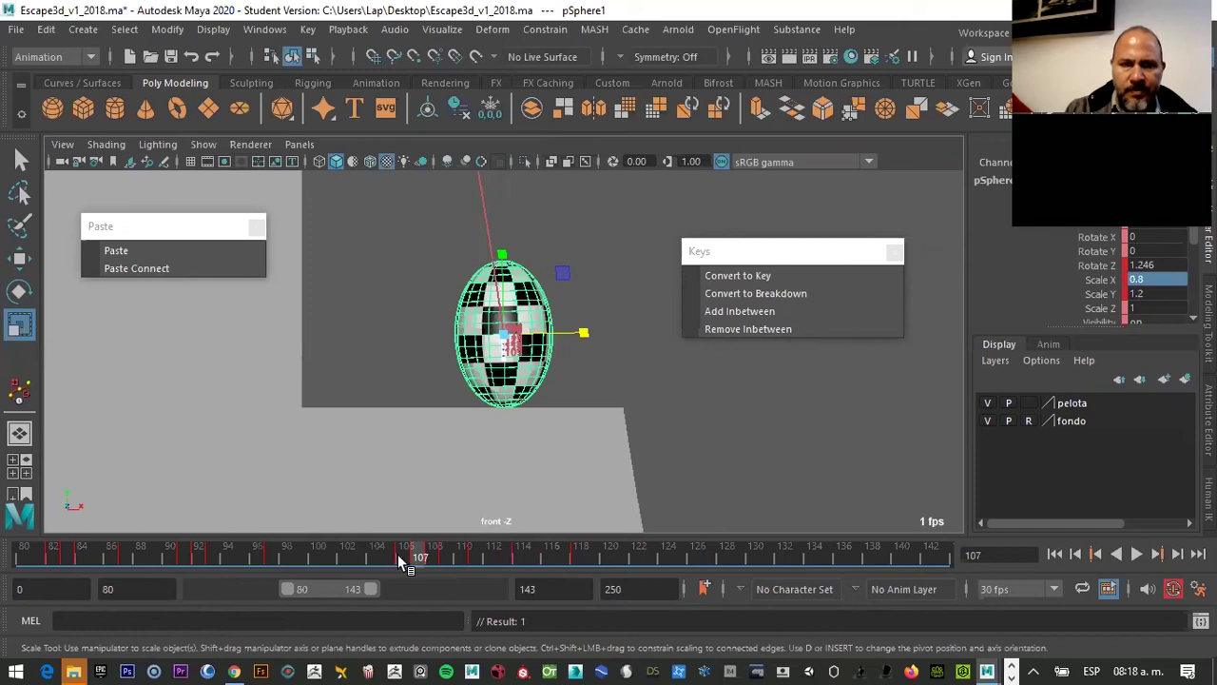
Compare frames 106 through 108, then render a playblast of the bounce
left_click(406, 552)
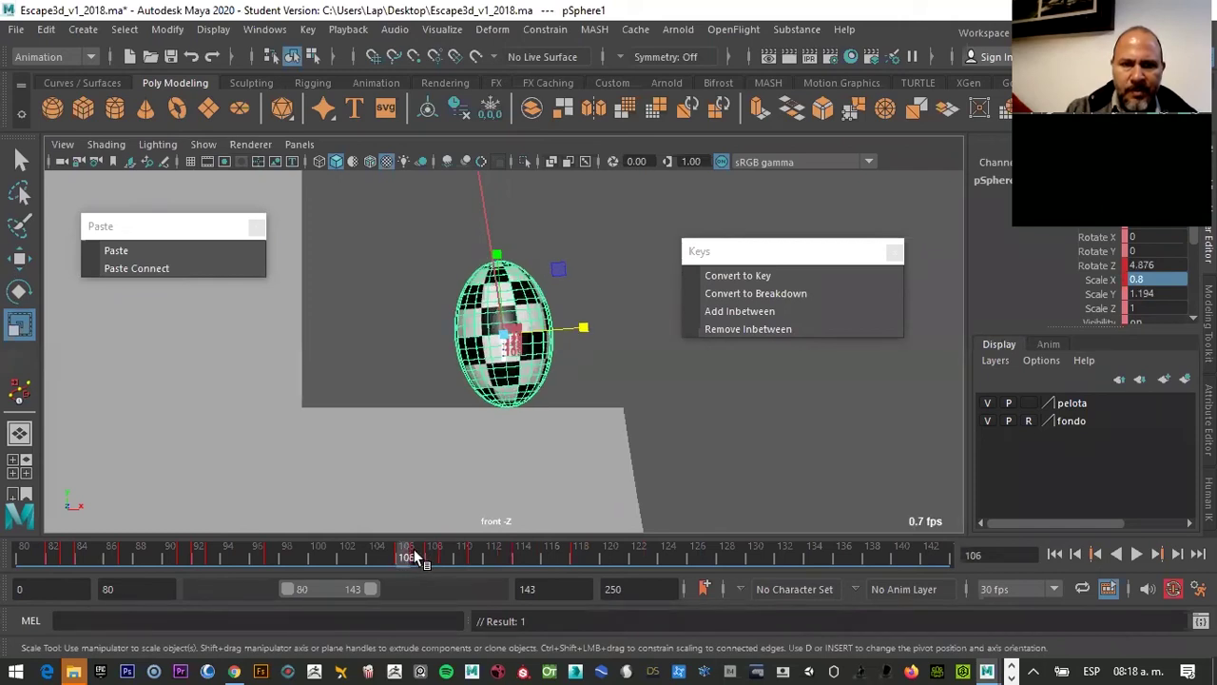
left_click(414, 552)
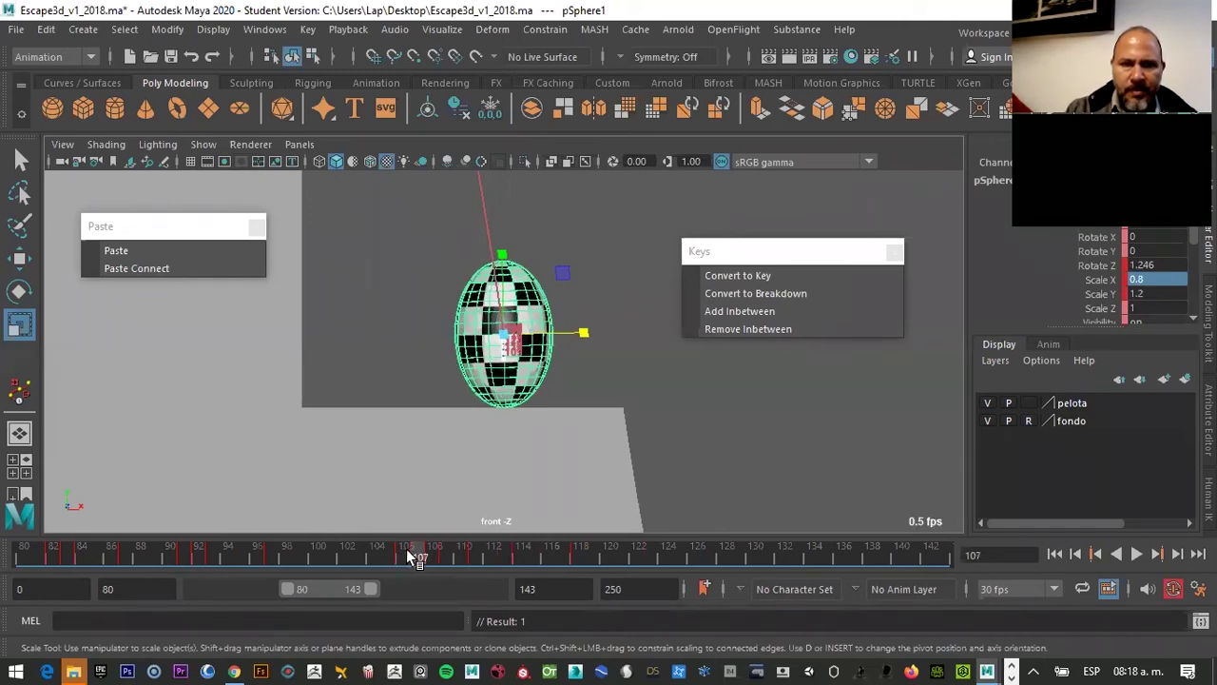
left_click(430, 554)
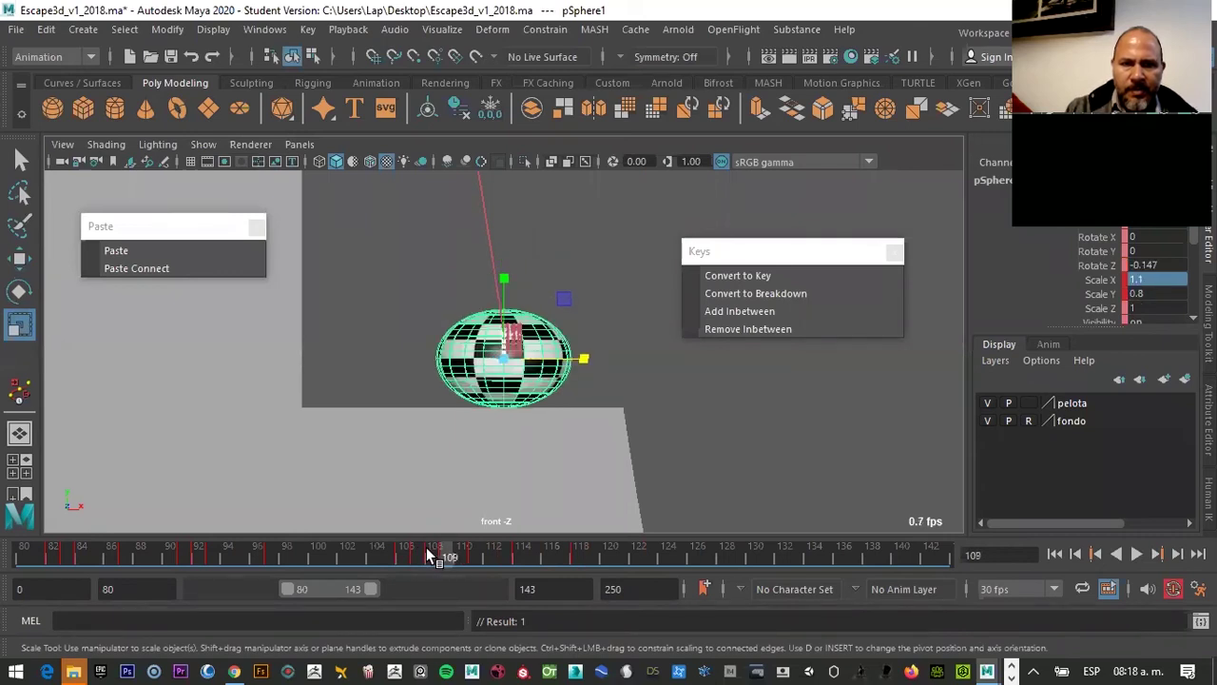
left_click(421, 556)
left_click(428, 552)
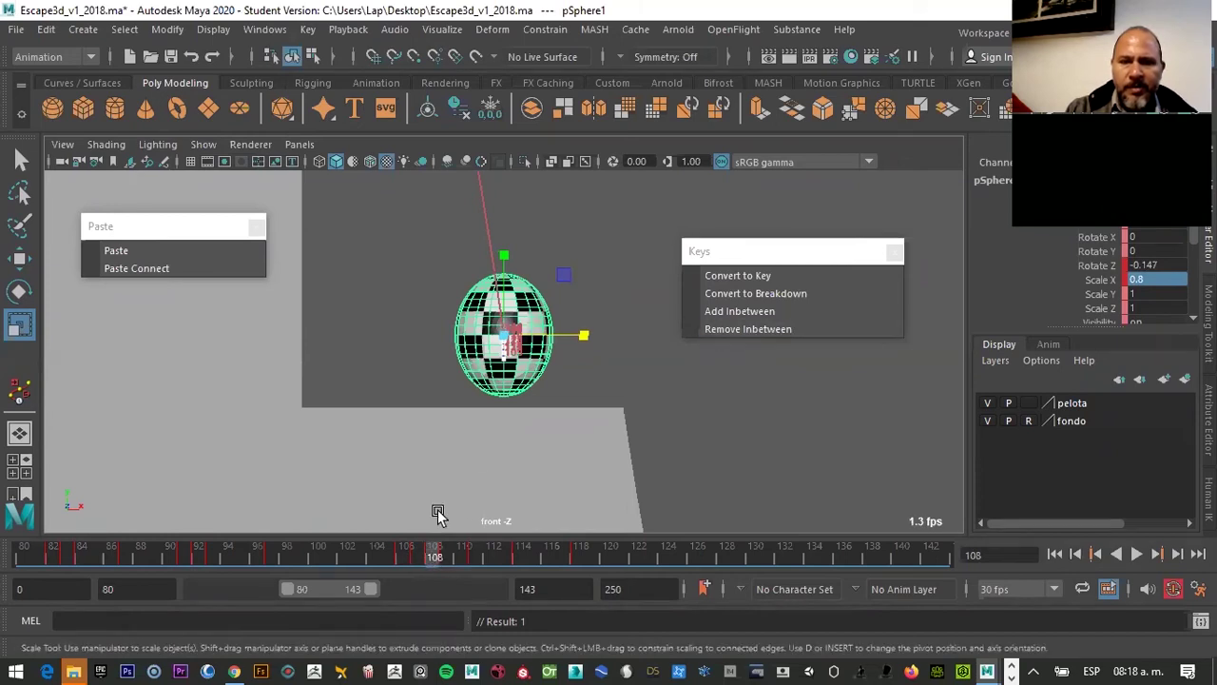
right_click(432, 553)
left_click(456, 213)
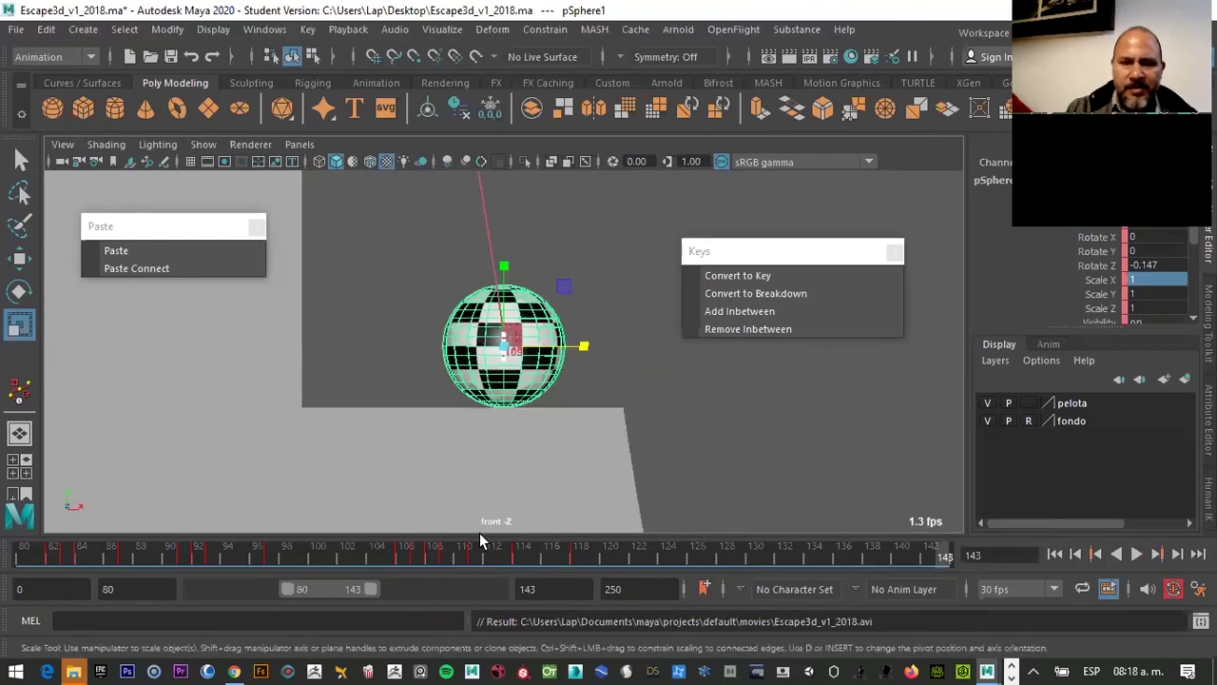
left_click_drag(416, 551, 430, 550)
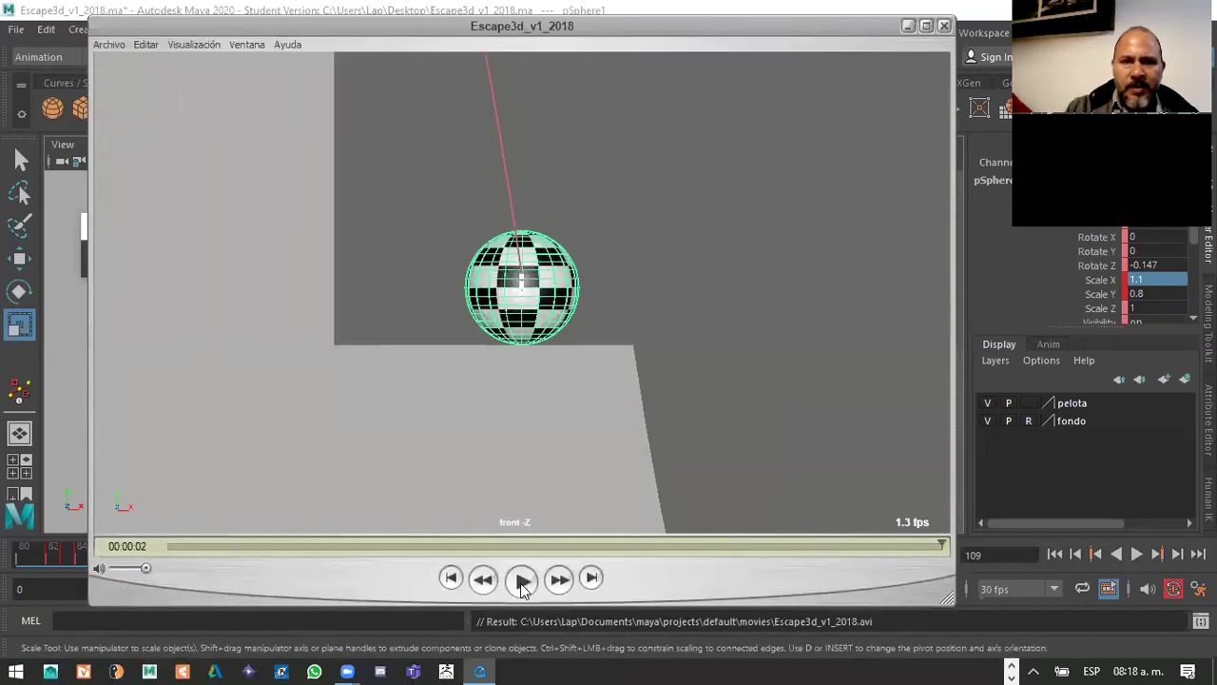
Replay the Escape3d_v1_2018 playblast movie from the start
left_click(525, 587)
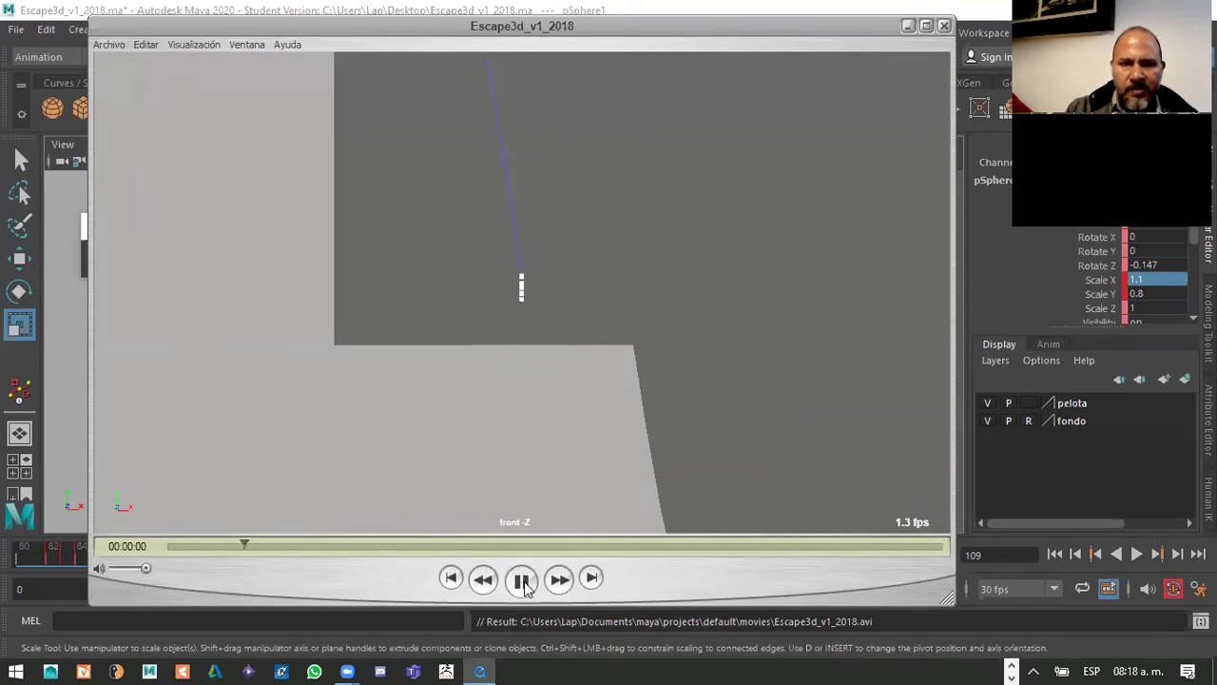
Close the movie player, then cut the ball's frame-109 key and paste it at frame 108
left_click(944, 27)
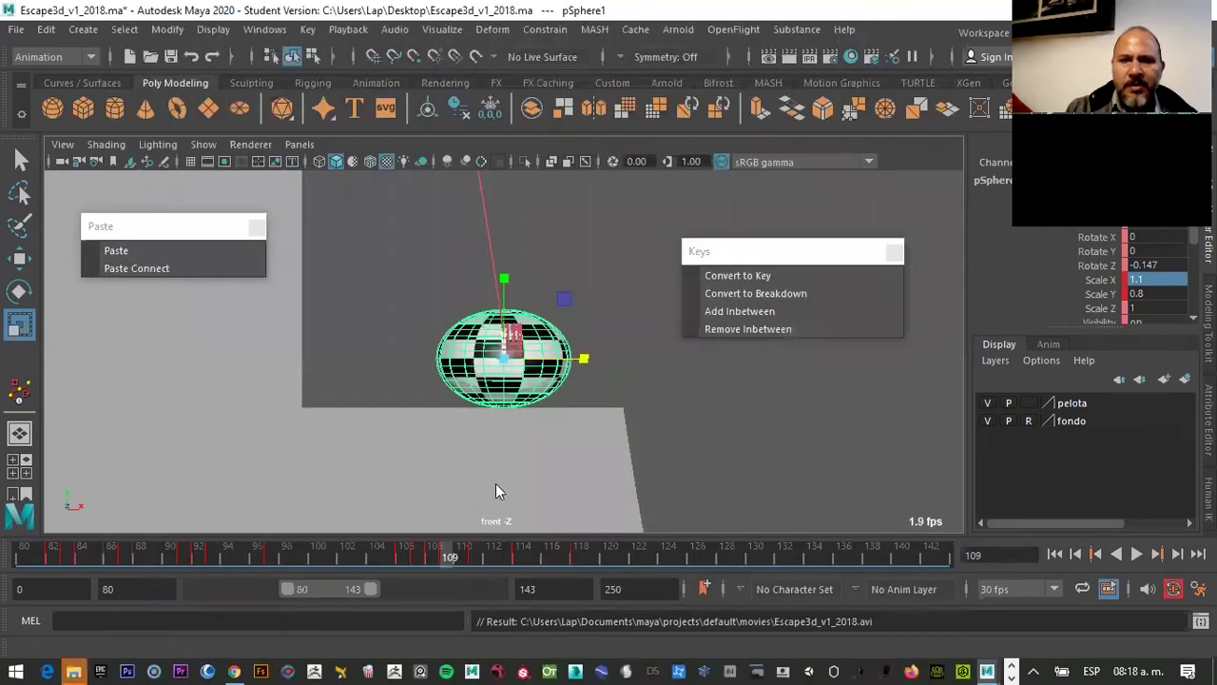
left_click(406, 552)
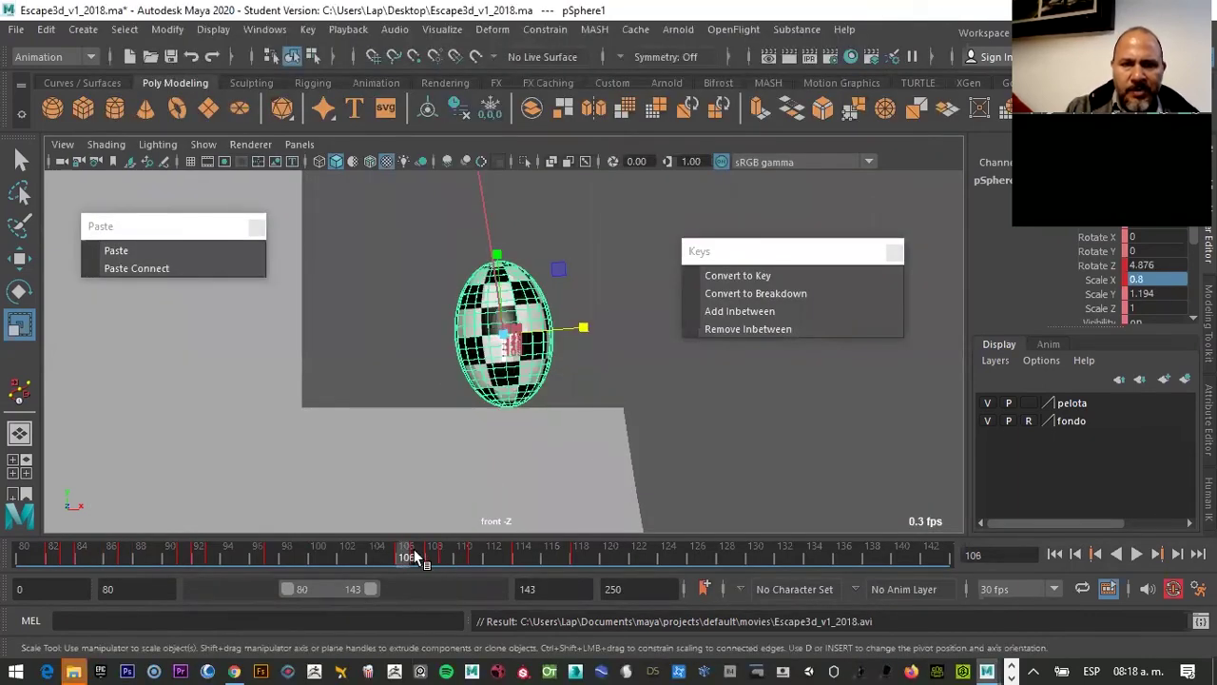
left_click(416, 556)
left_click(433, 555)
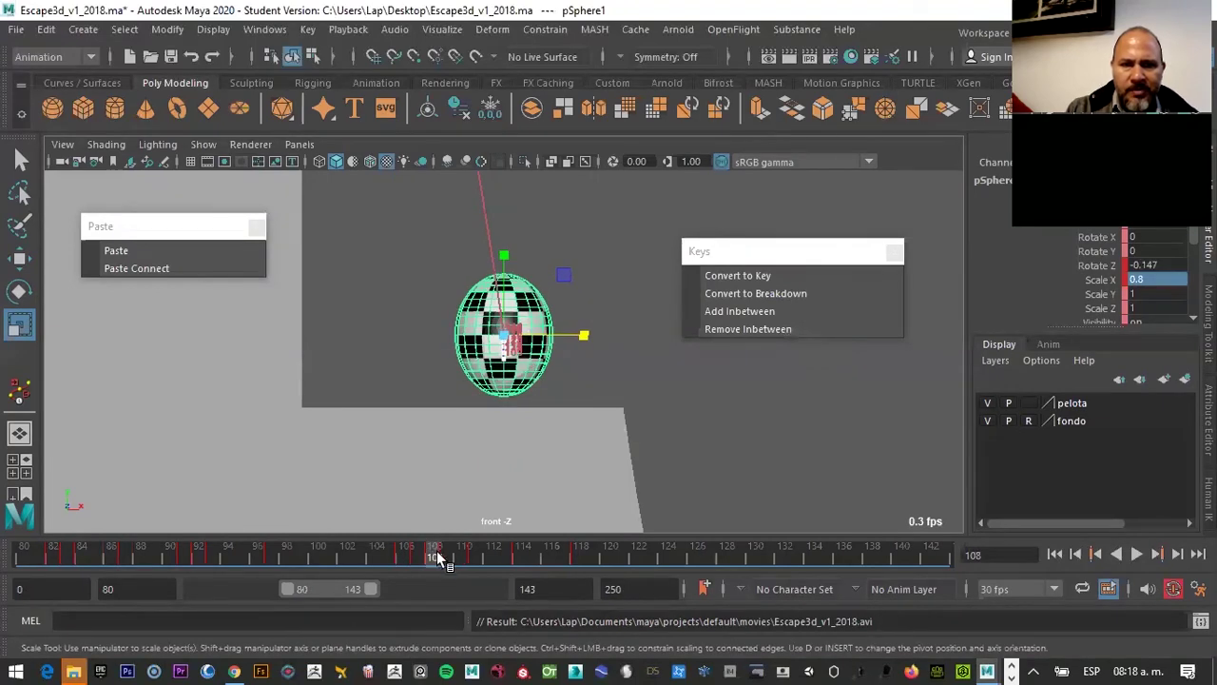
left_click(443, 556)
right_click(442, 556)
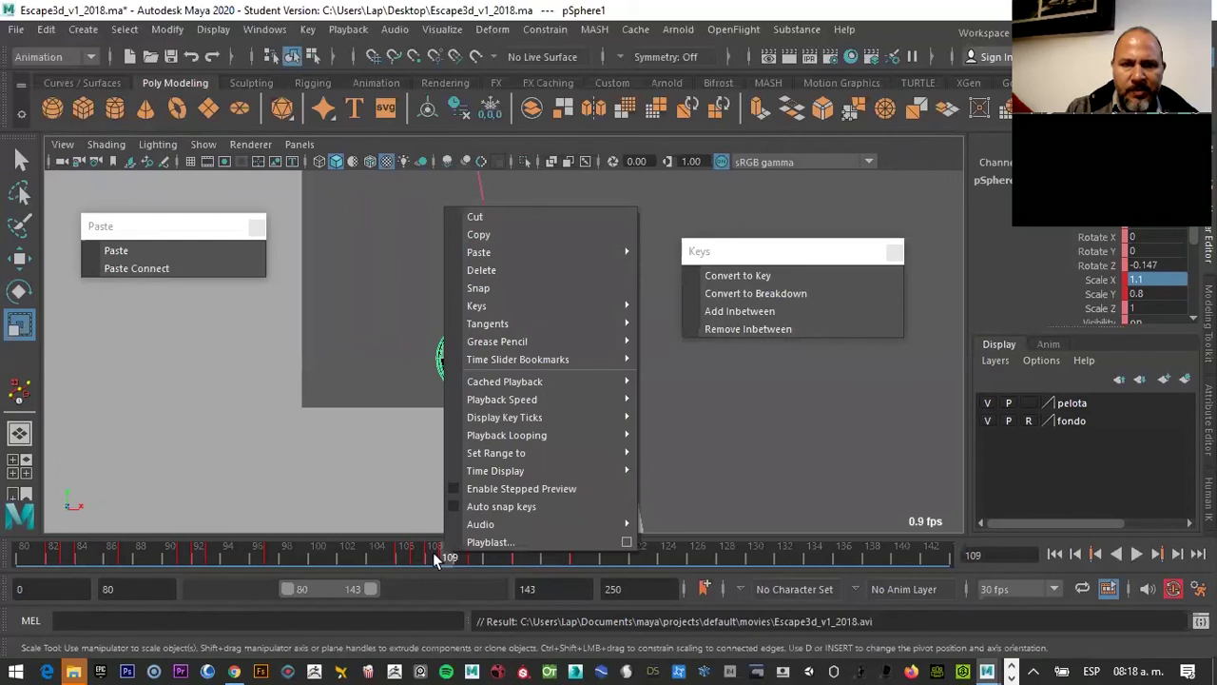
left_click(479, 218)
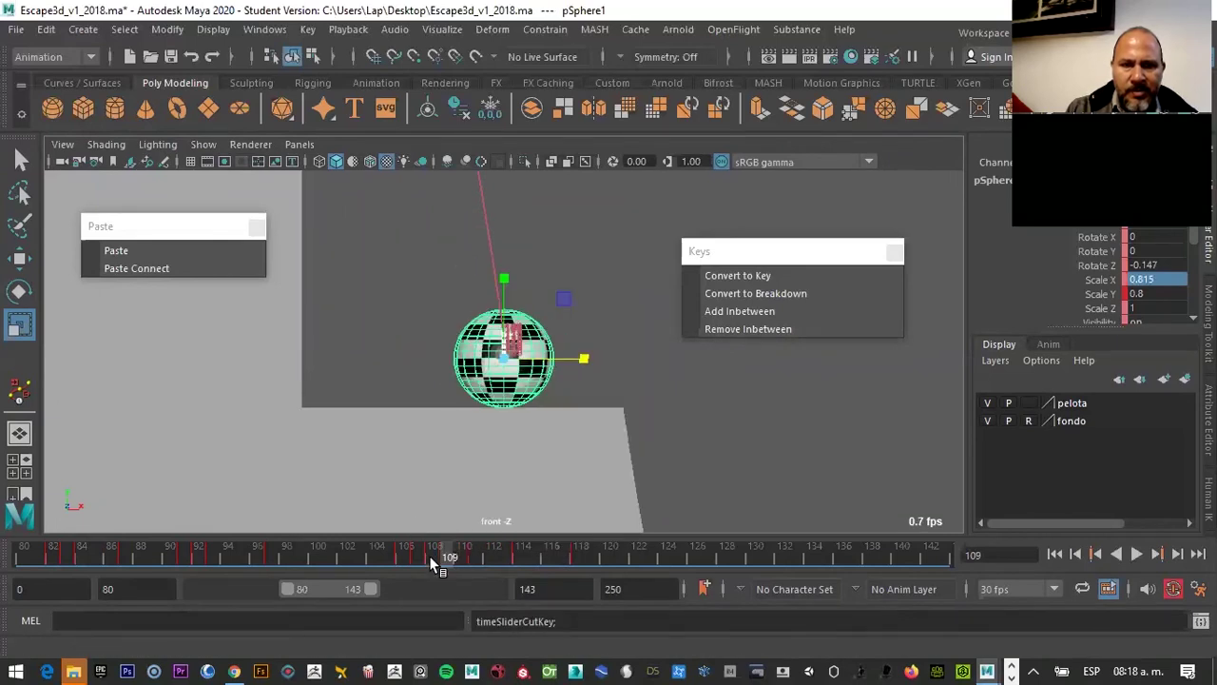
left_click(429, 556)
left_click(116, 251)
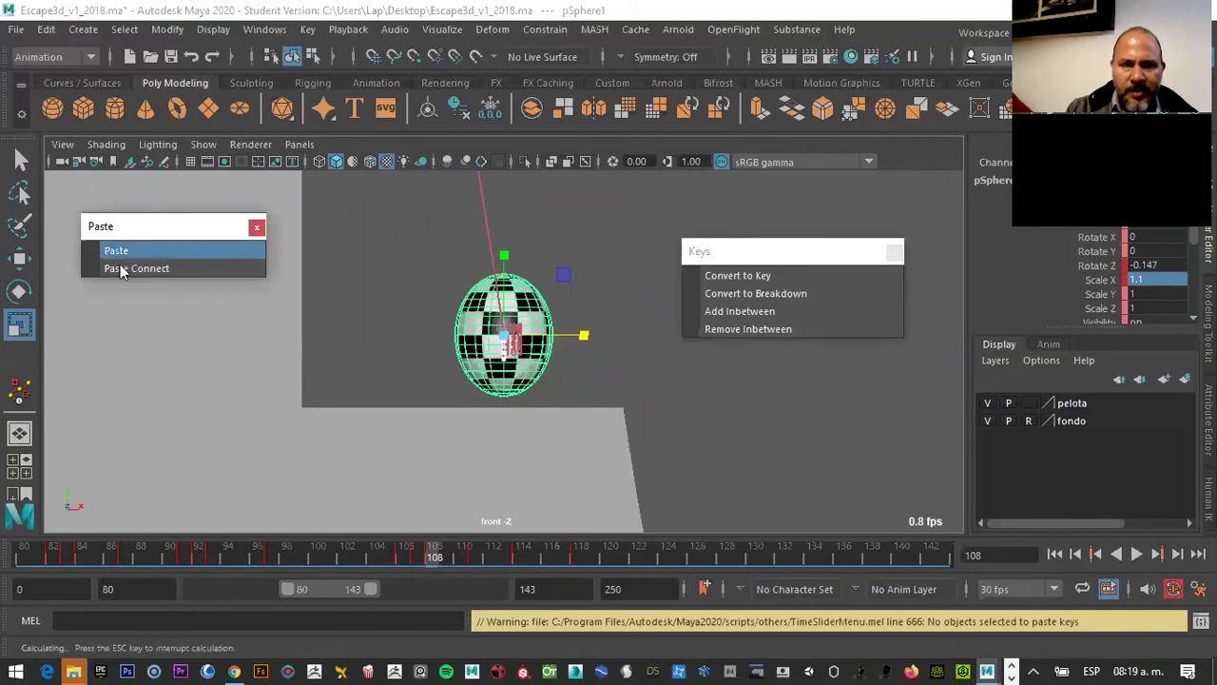
Compare frames 106 and 107, then delete the ball's key at frame 107
left_click(405, 556)
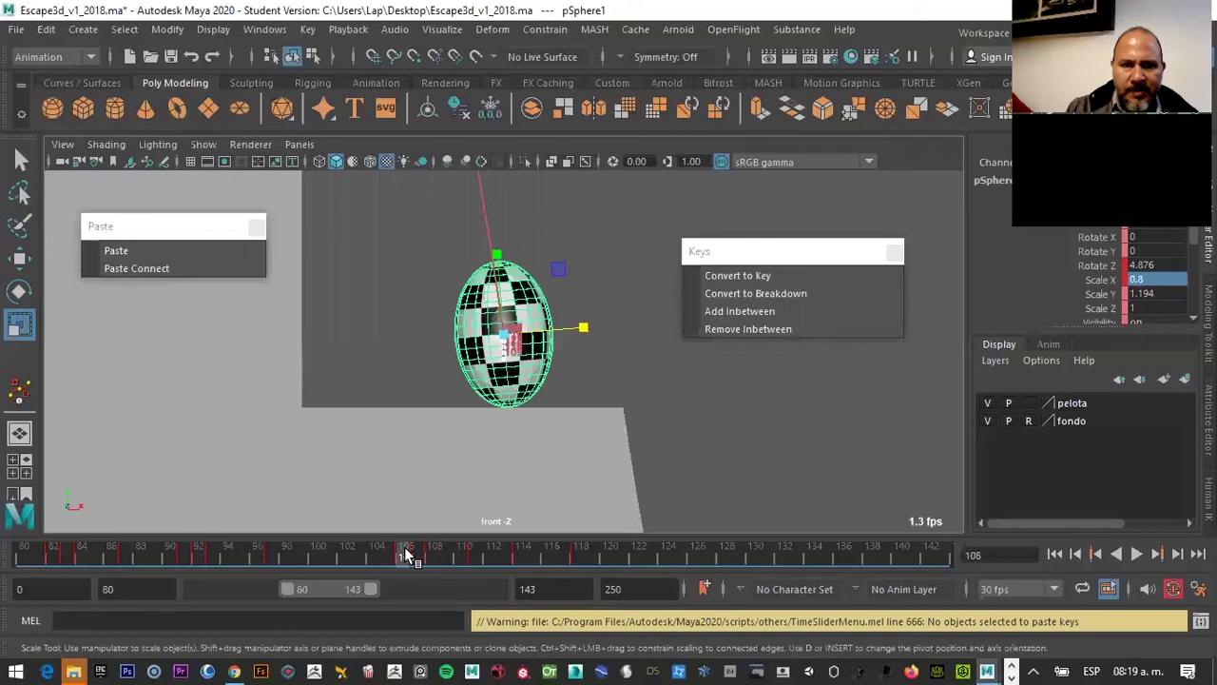
left_click(416, 556)
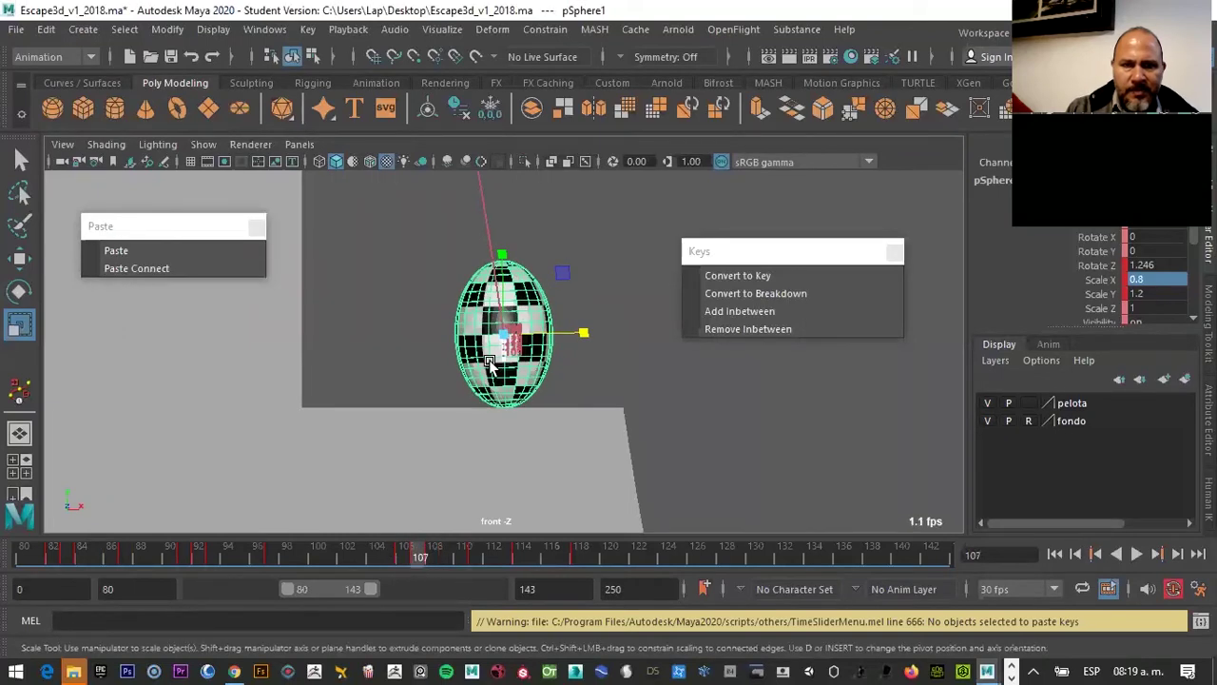
left_click(402, 553)
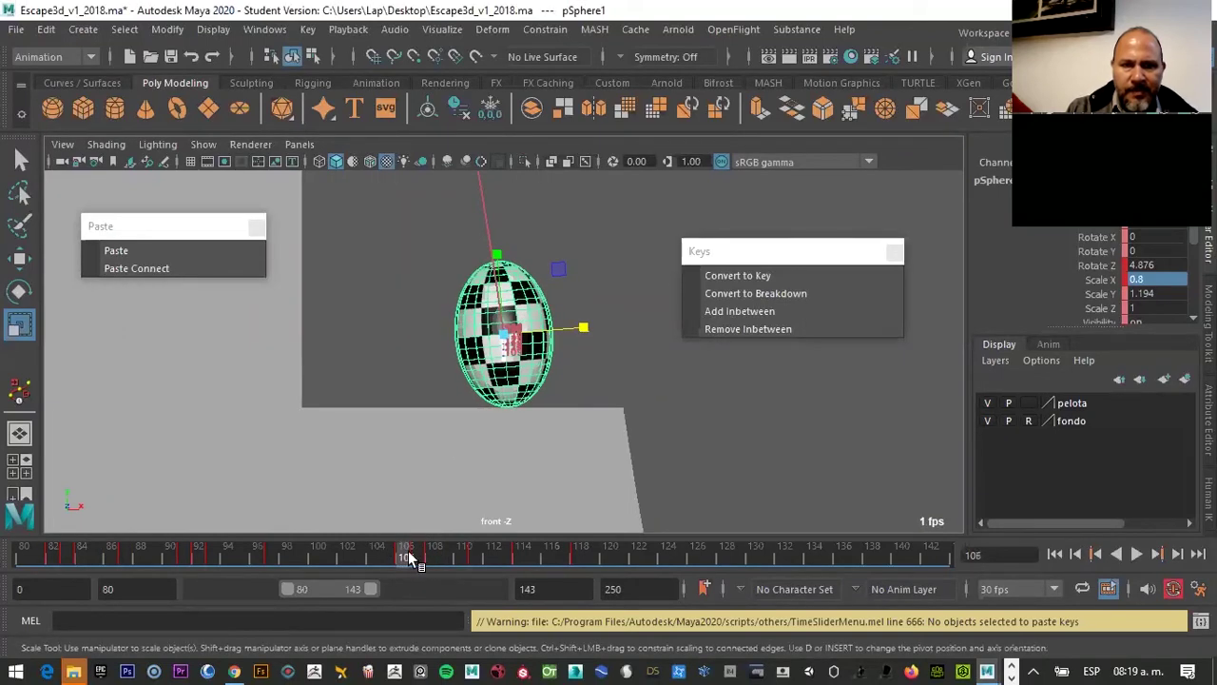
left_click(414, 553)
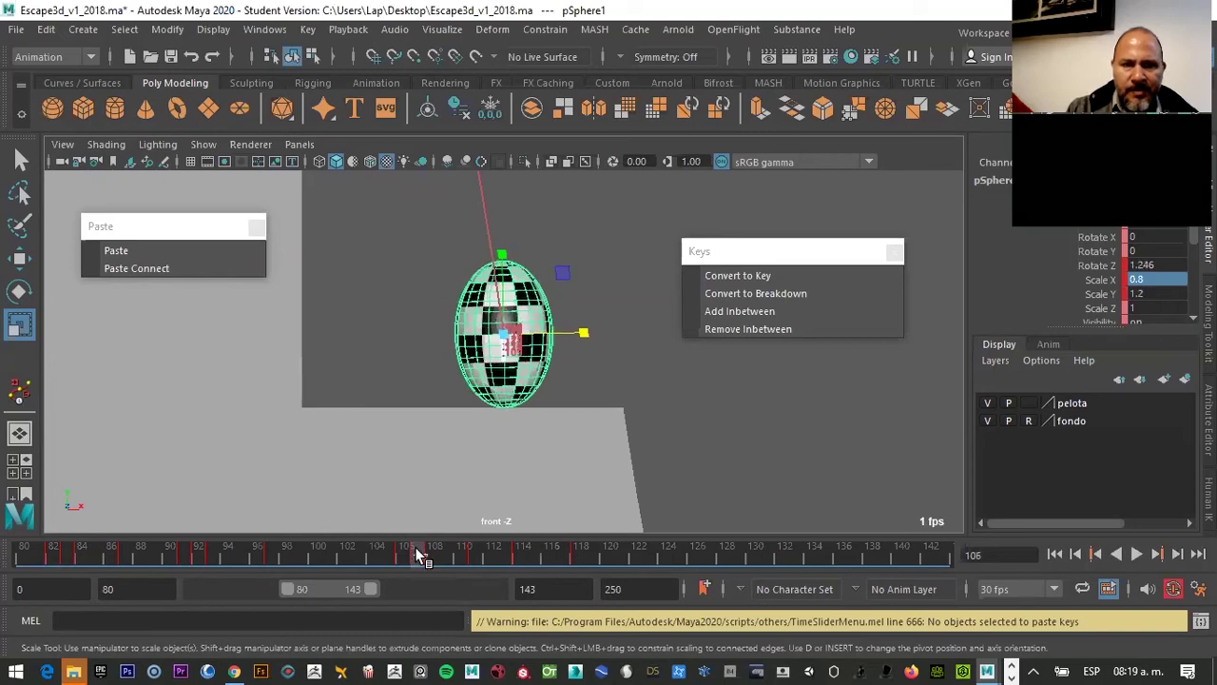
right_click(412, 550)
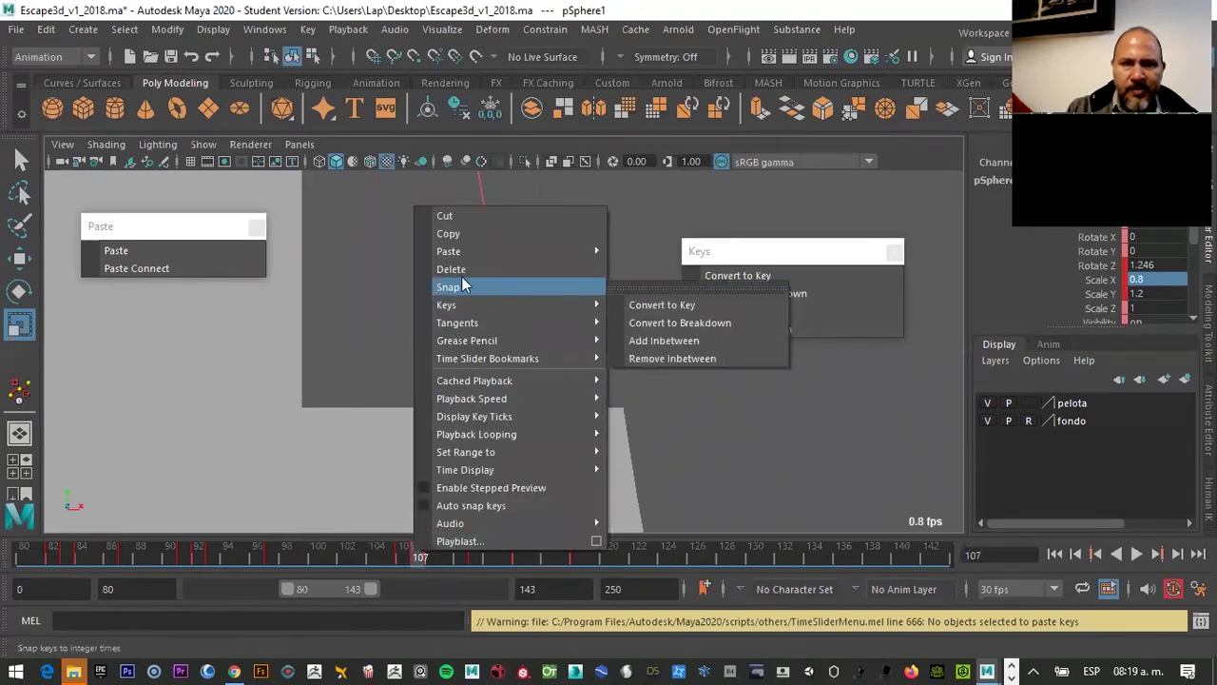
left_click(451, 269)
Cut the ball's key at frame 108 and paste it at frame 107
left_click(433, 554)
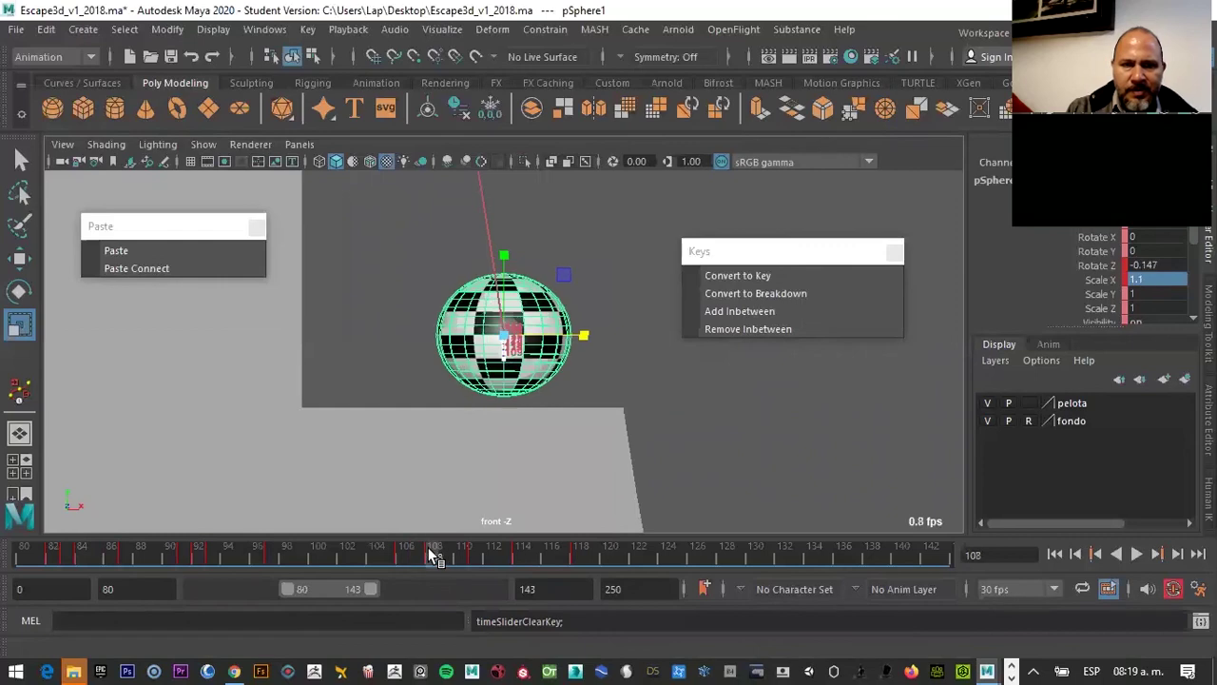
right_click(433, 557)
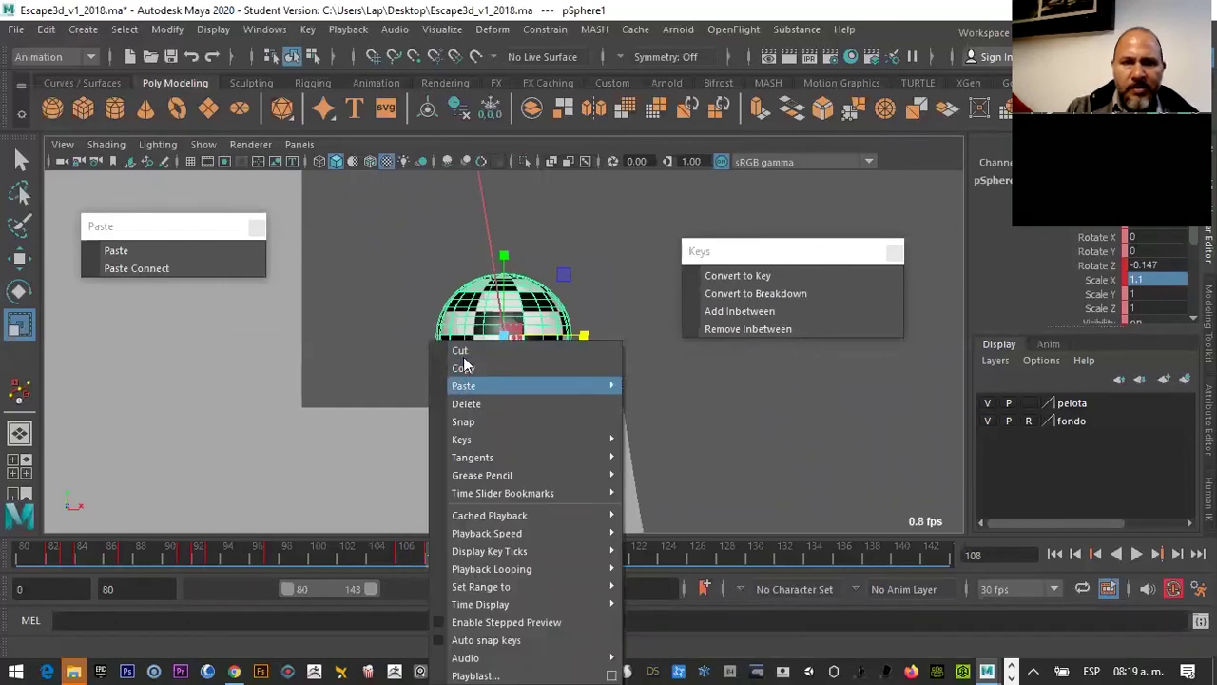
left_click(463, 352)
left_click(409, 550)
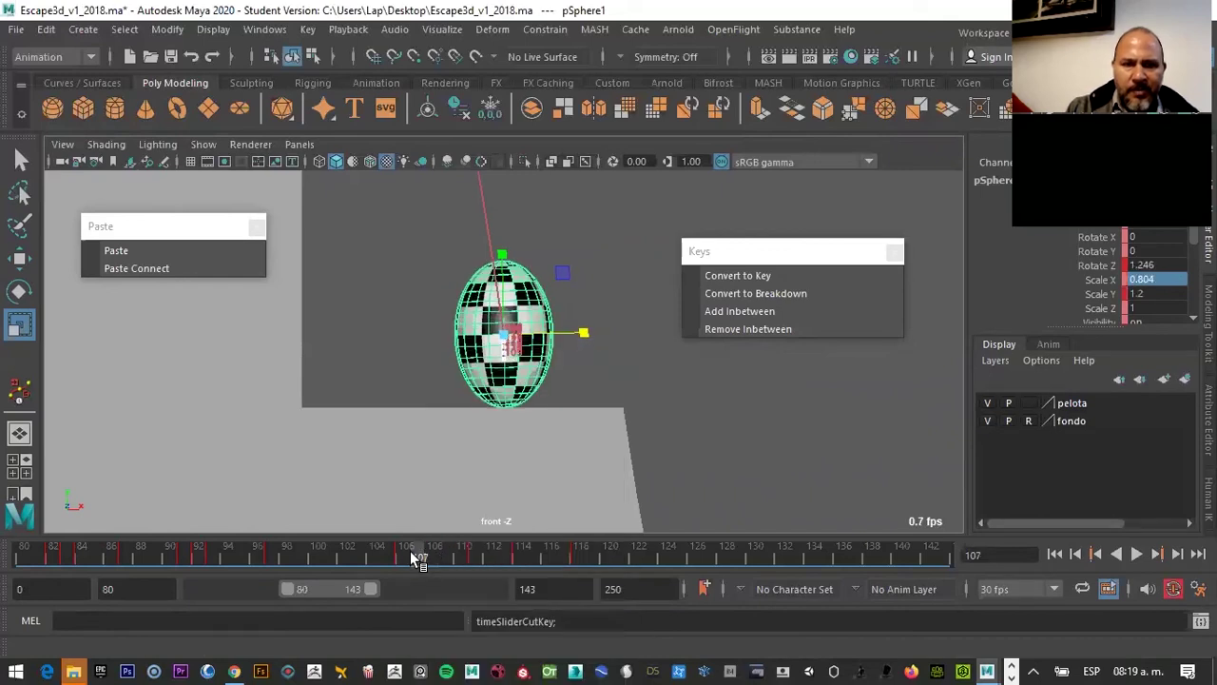
left_click(118, 251)
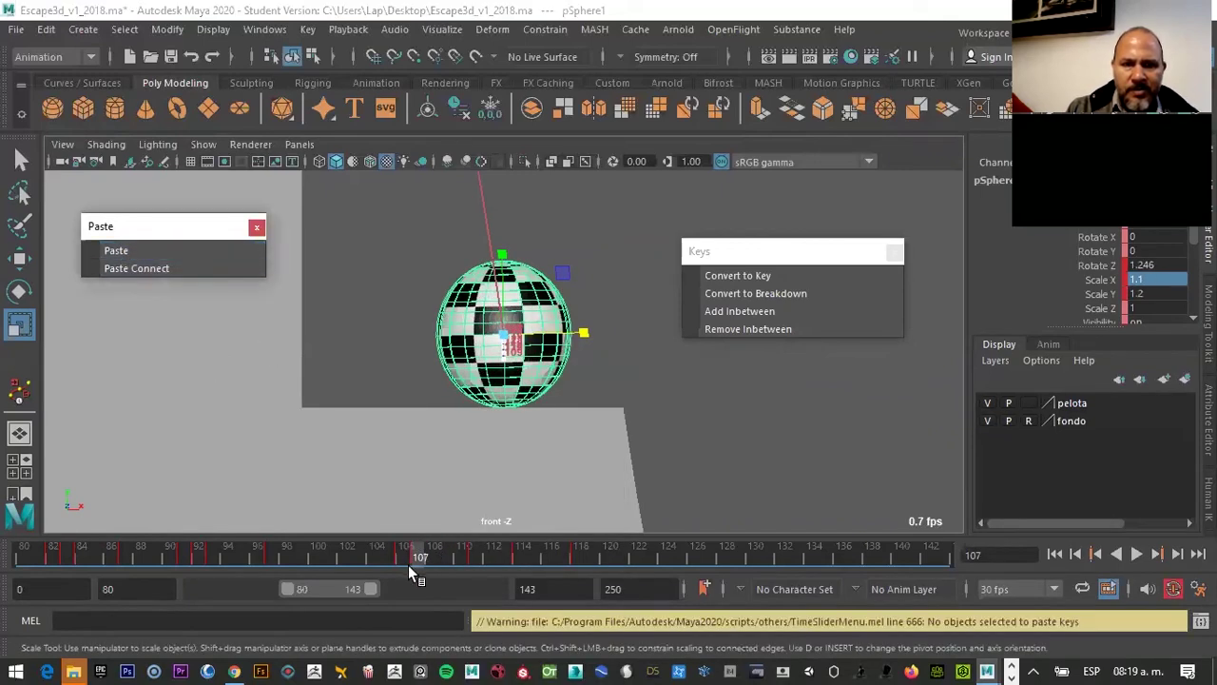
Squash the ball at frame 107 to width 1.272 and height 0.72, resting on the floor
left_click_drag(501, 255, 501, 294)
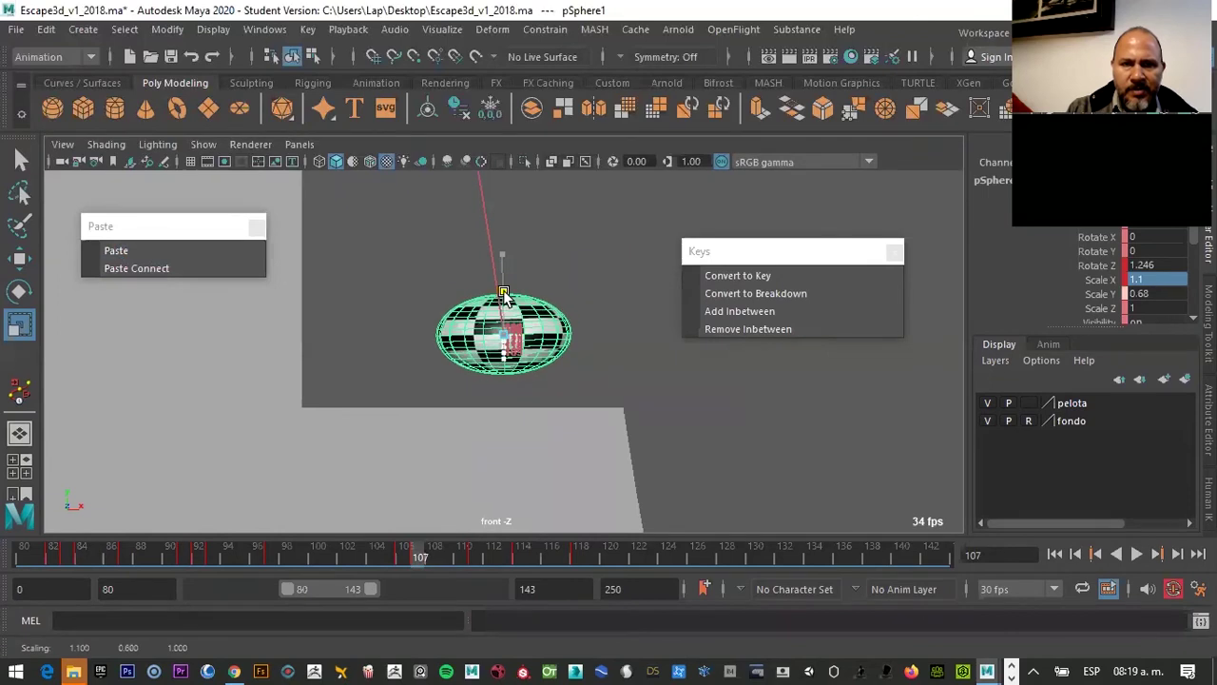
left_click_drag(571, 338, 592, 334)
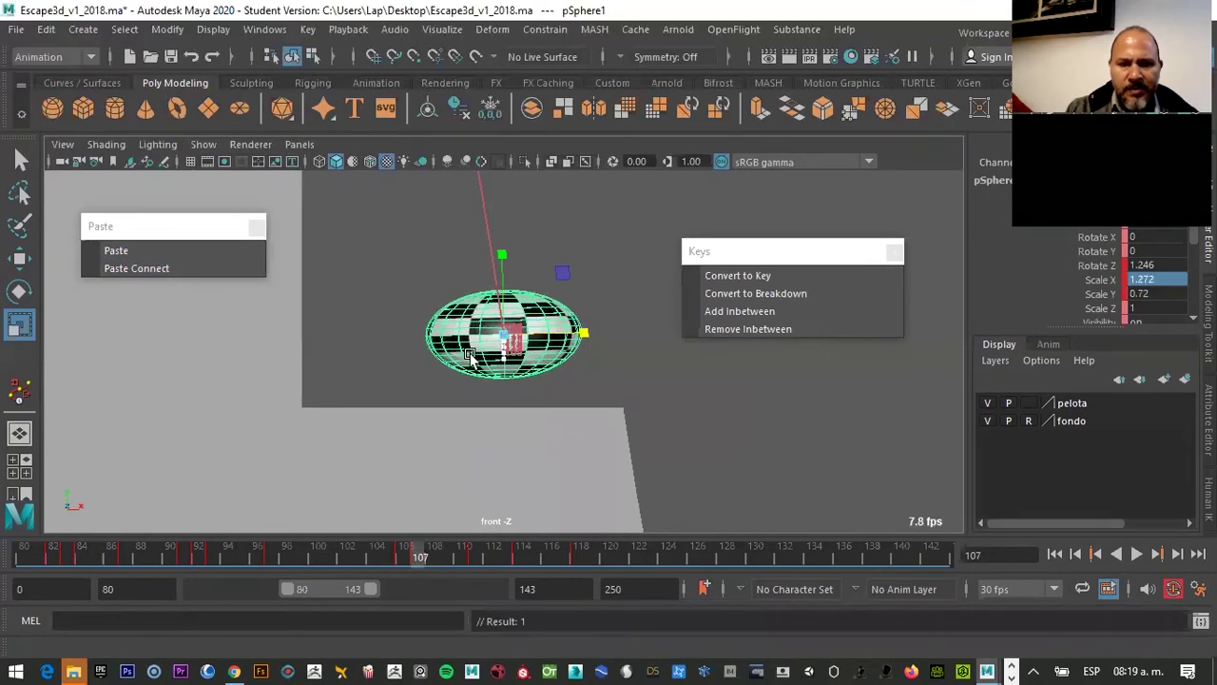
key("w")
left_click_drag(495, 285, 497, 304)
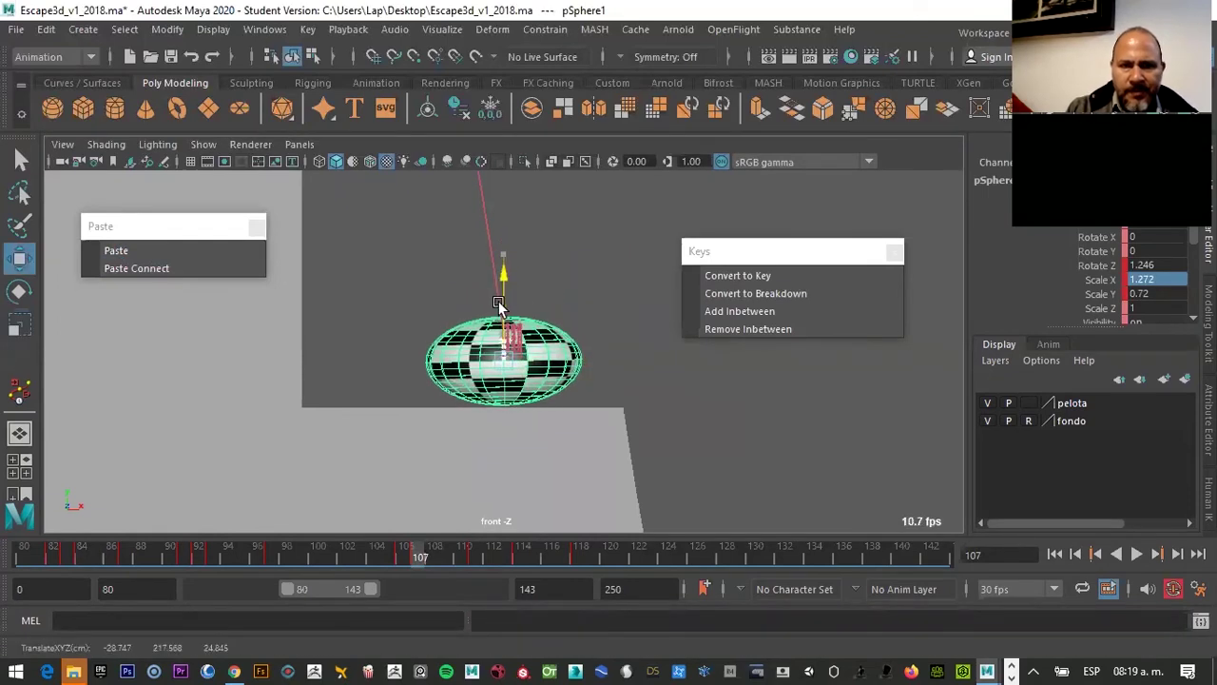
Stretch the ball taller at frame 106 and key the pose
left_click(399, 548)
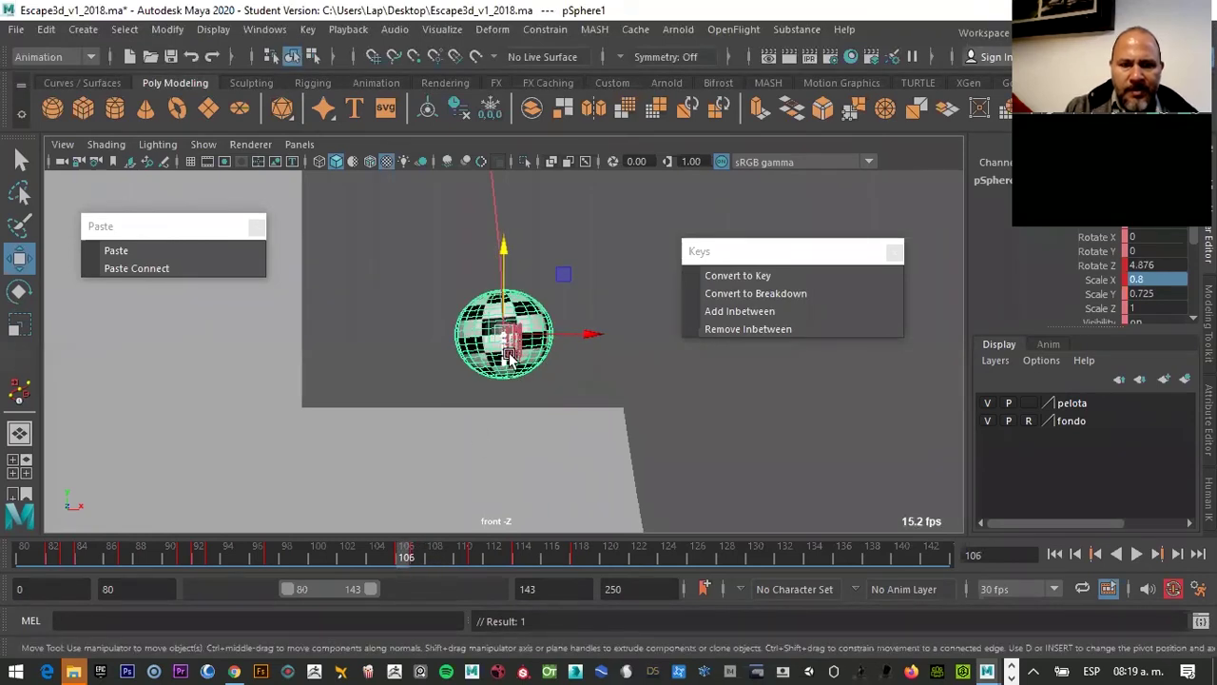
key("r")
left_click_drag(498, 255, 498, 227)
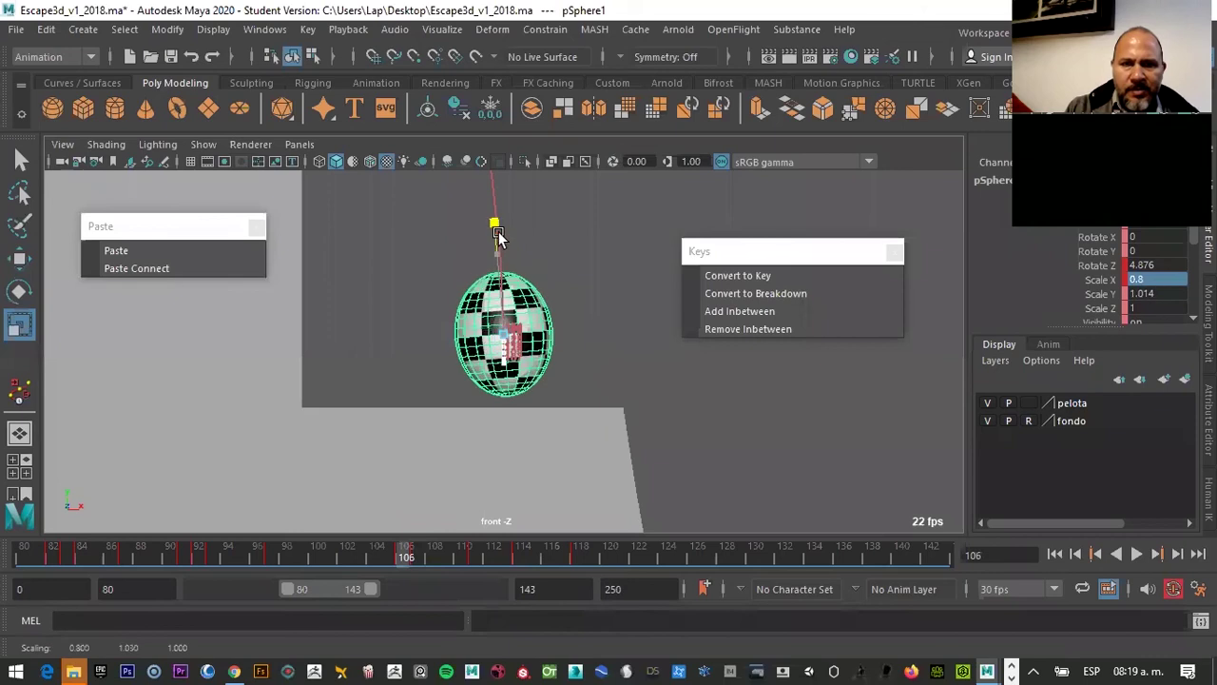
key("s")
Stretch the ball at frame 108, narrowing its width to 0.682
left_click(419, 549)
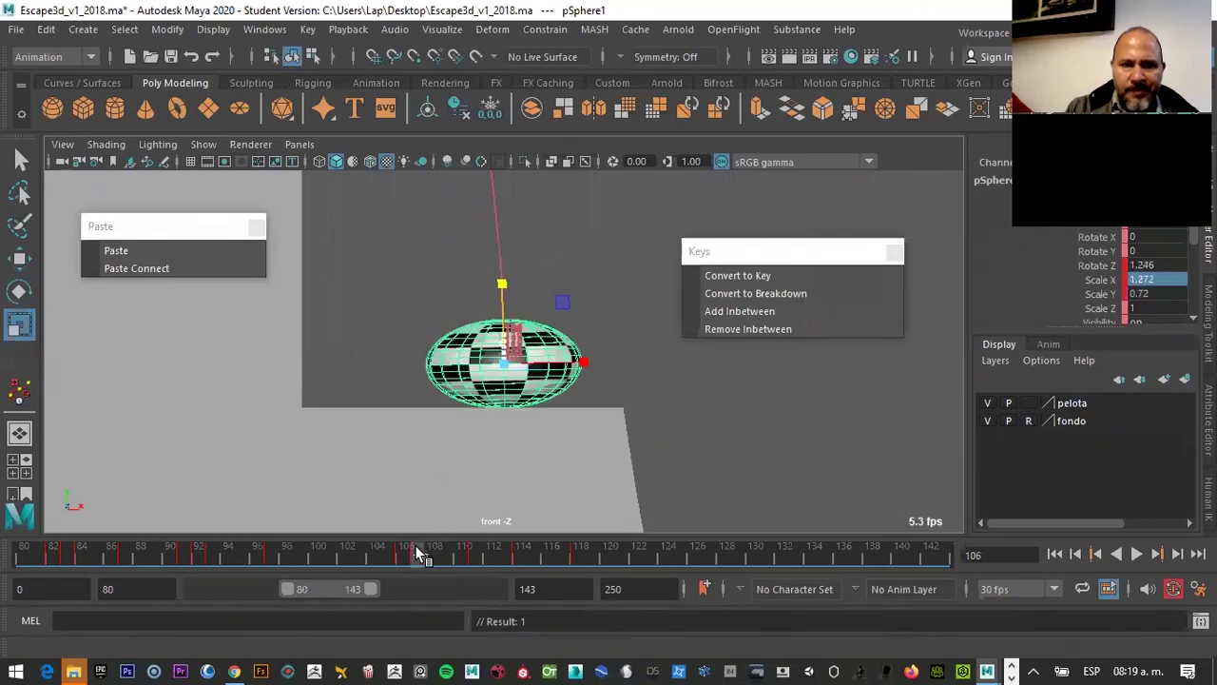
mouse_move(419, 548)
left_mouse_down()
mouse_move(388, 549)
mouse_move(435, 557)
left_mouse_up()
left_click_drag(583, 335, 568, 338)
left_click_drag(503, 254, 509, 220)
mouse_move(430, 556)
left_mouse_down()
mouse_move(341, 551)
mouse_move(468, 554)
mouse_move(430, 556)
left_mouse_up()
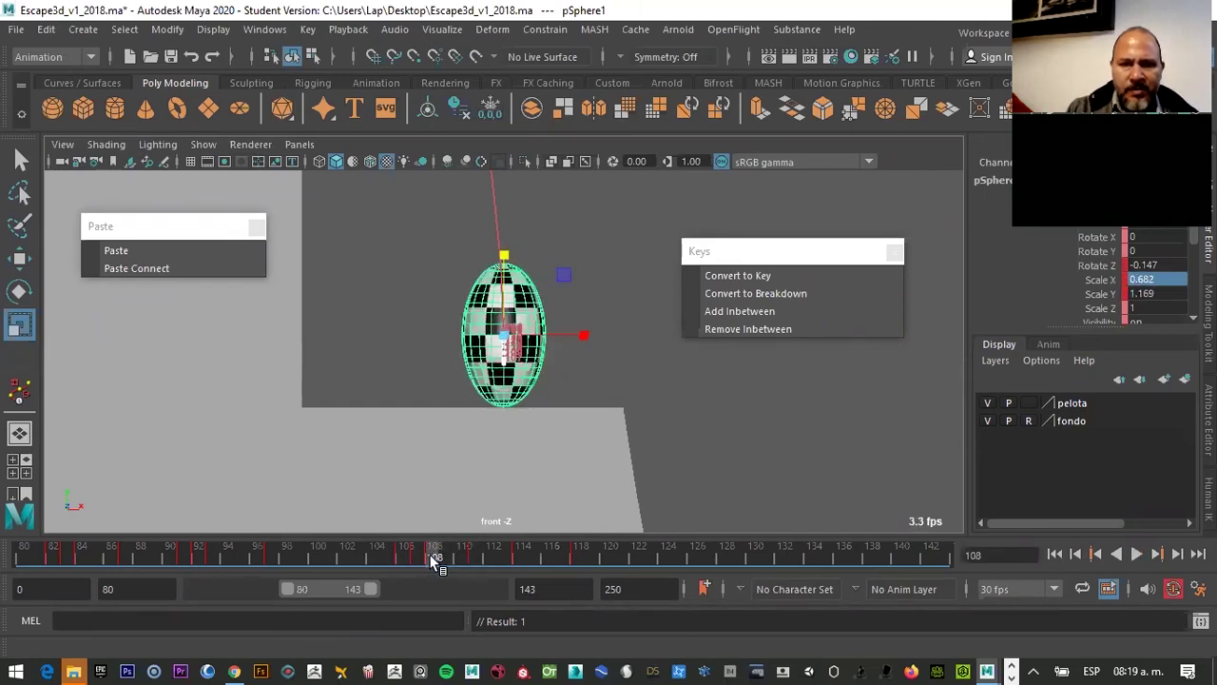
Remove an inbetween frame to tighten the timing and play back the bounce
left_click(730, 326)
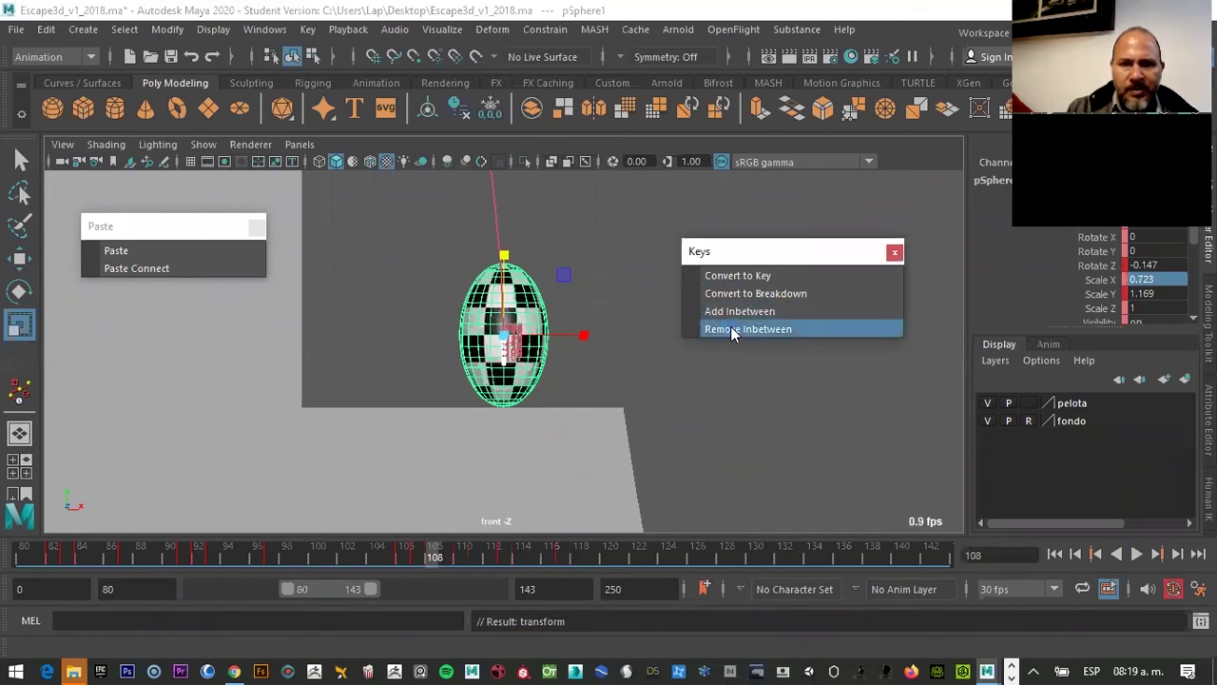
mouse_move(427, 553)
left_mouse_down()
mouse_move(371, 552)
mouse_move(556, 561)
mouse_move(405, 559)
left_mouse_up()
key("alt+v")
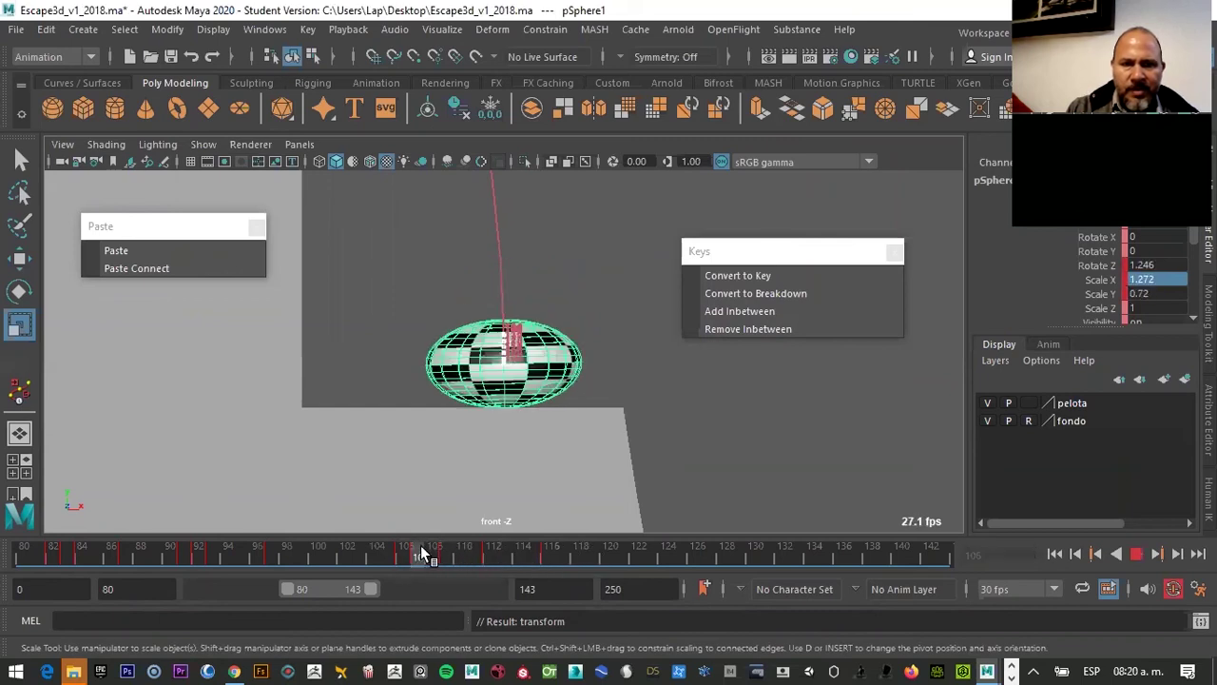
right_click(548, 550)
left_click(528, 559)
mouse_move(528, 559)
left_mouse_down()
mouse_move(418, 561)
mouse_move(406, 549)
left_mouse_up()
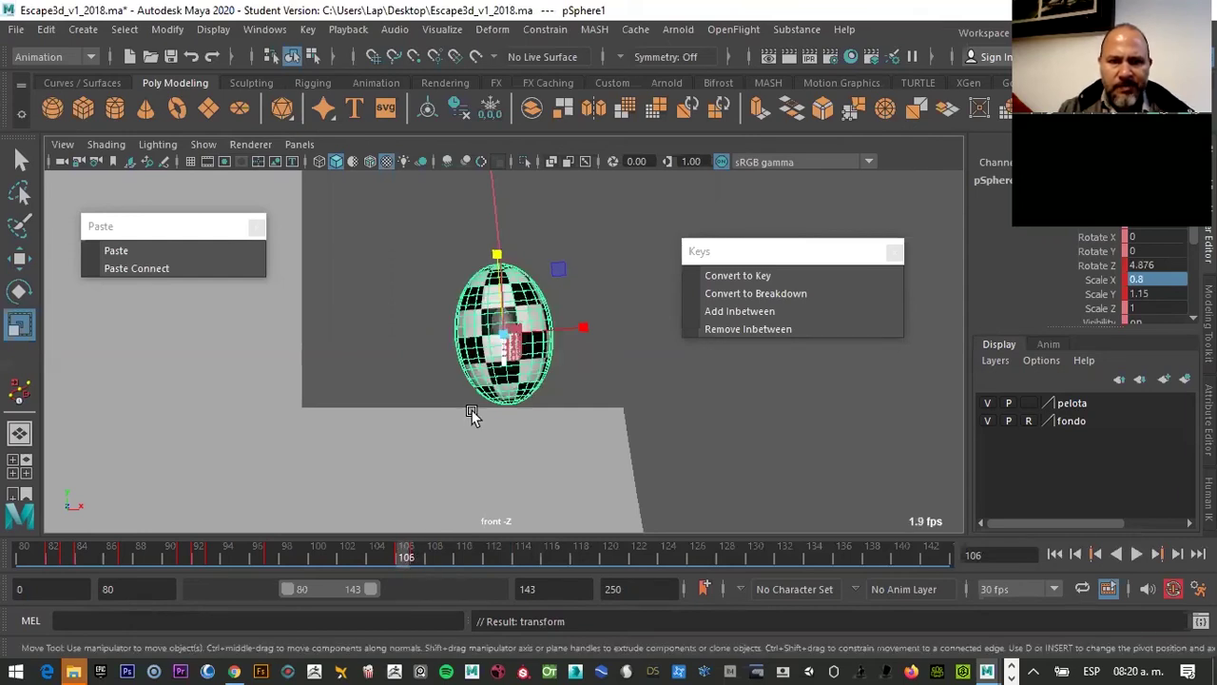
Nudge the ball's height at frame 106
key("w")
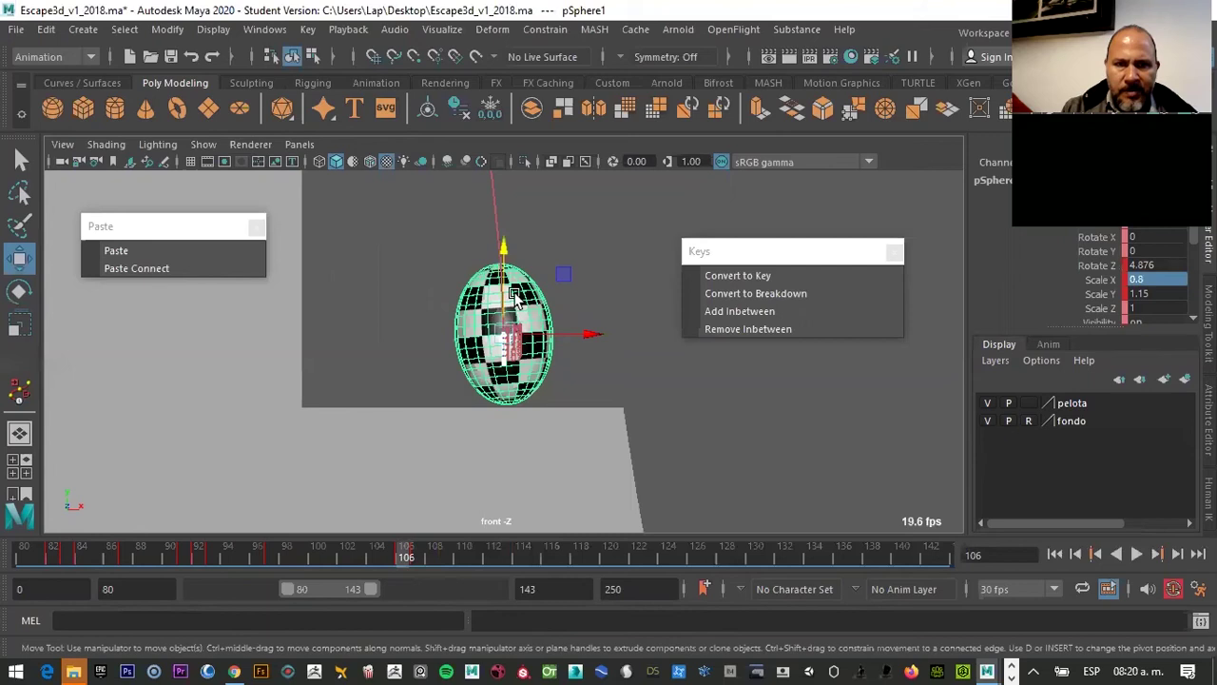
left_click_drag(503, 265, 504, 269)
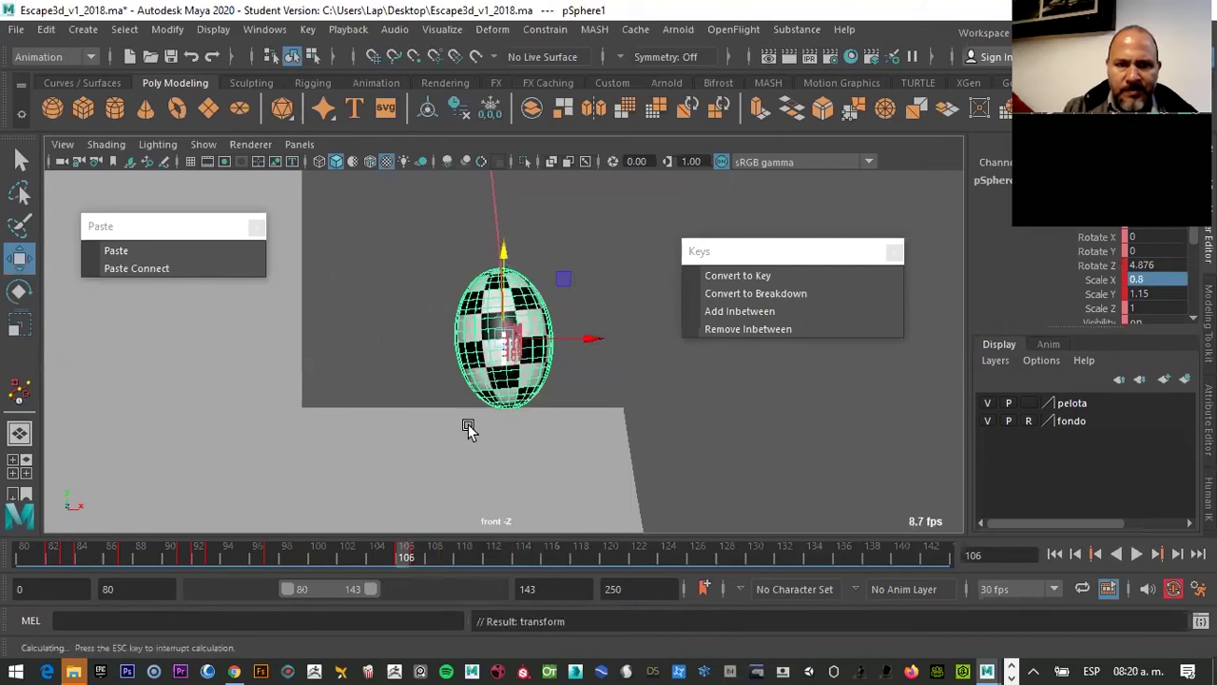
left_click(415, 550)
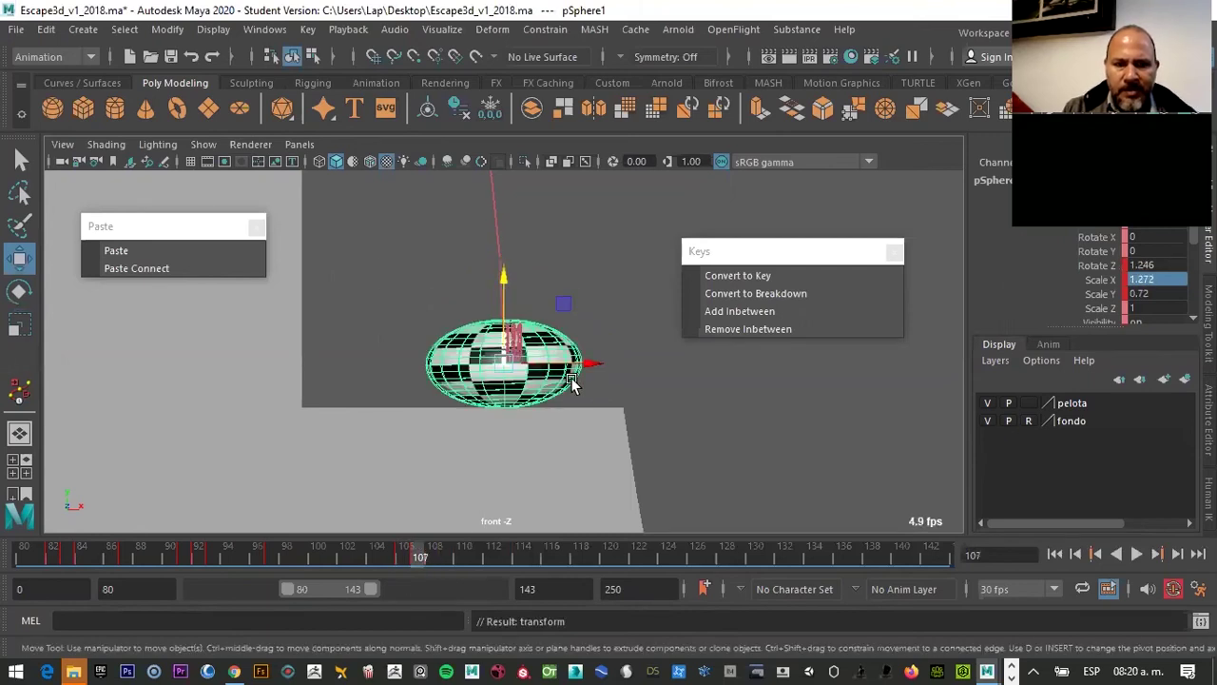
Reduce the ball's Z tilt to 0.457 degrees at frame 107 and reselect the ball
key("e")
left_click_drag(578, 344, 580, 343)
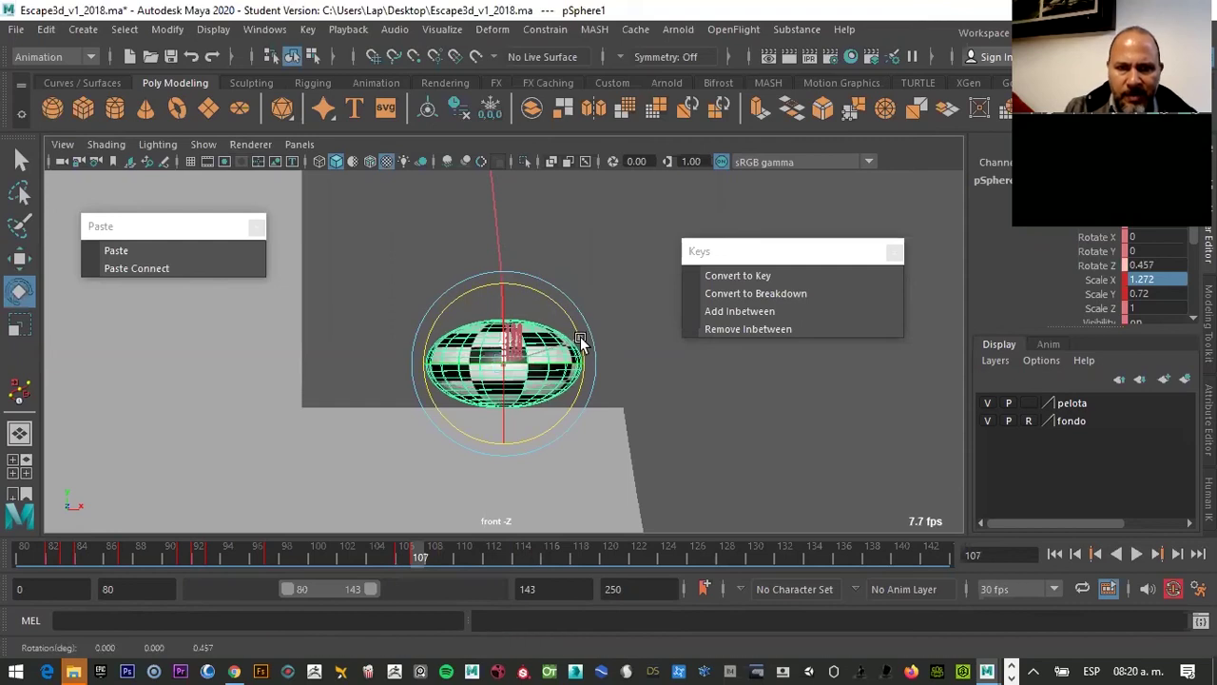
left_click(430, 552)
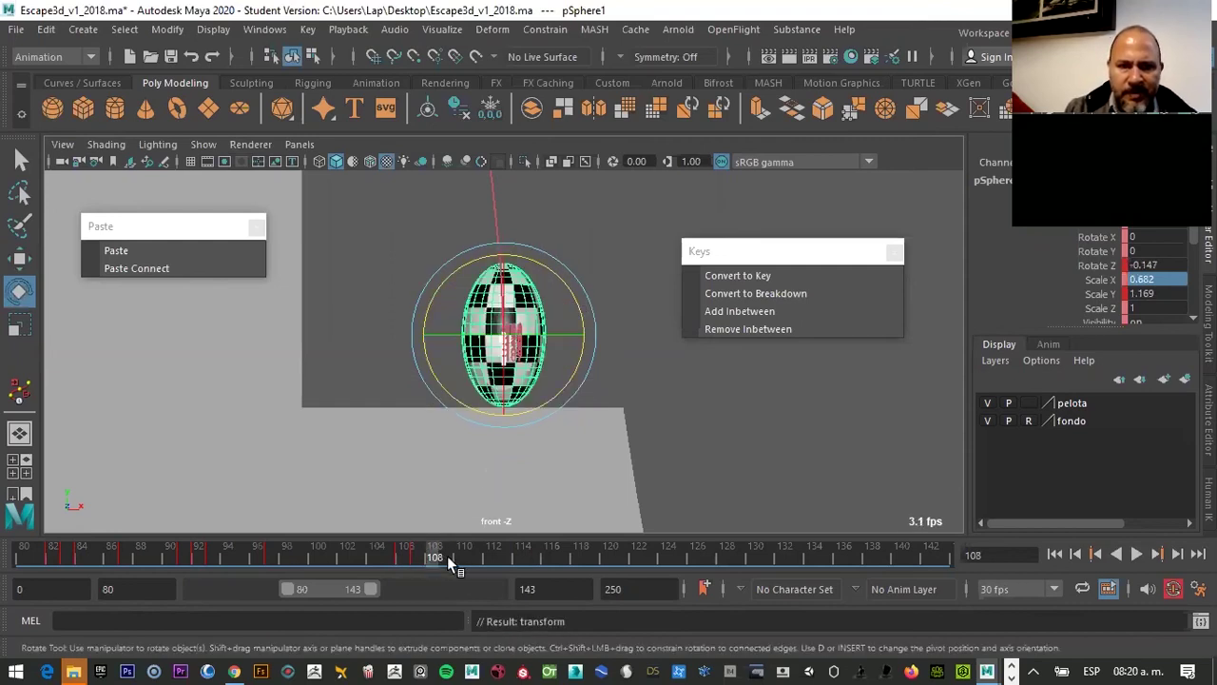
left_click(635, 361)
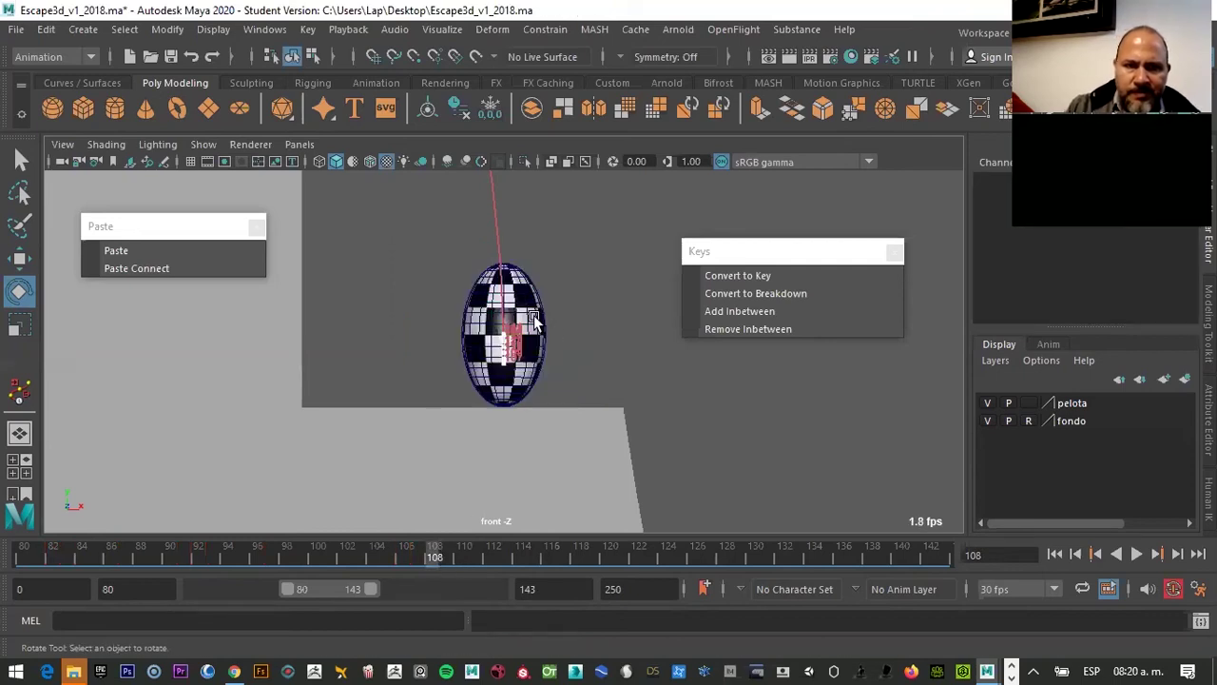
left_click(526, 316)
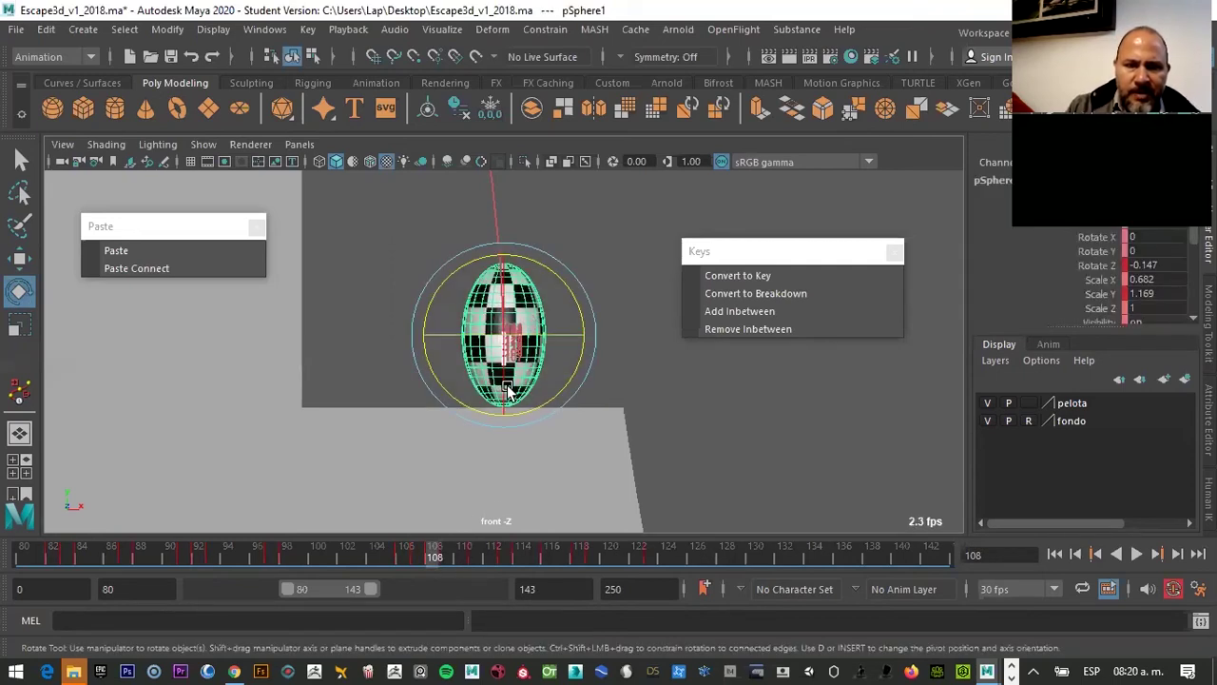
Scrub frames 111 to 127 and play the bounce to review the landing
left_click_drag(466, 551, 472, 554)
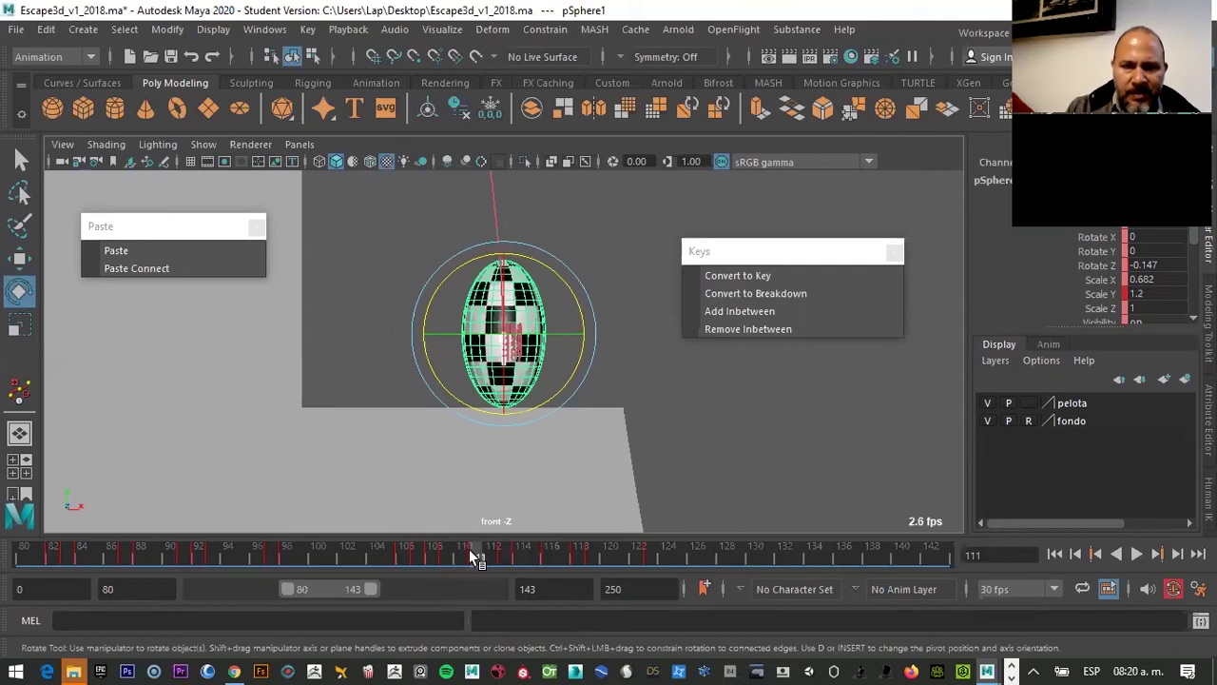
left_click(504, 551)
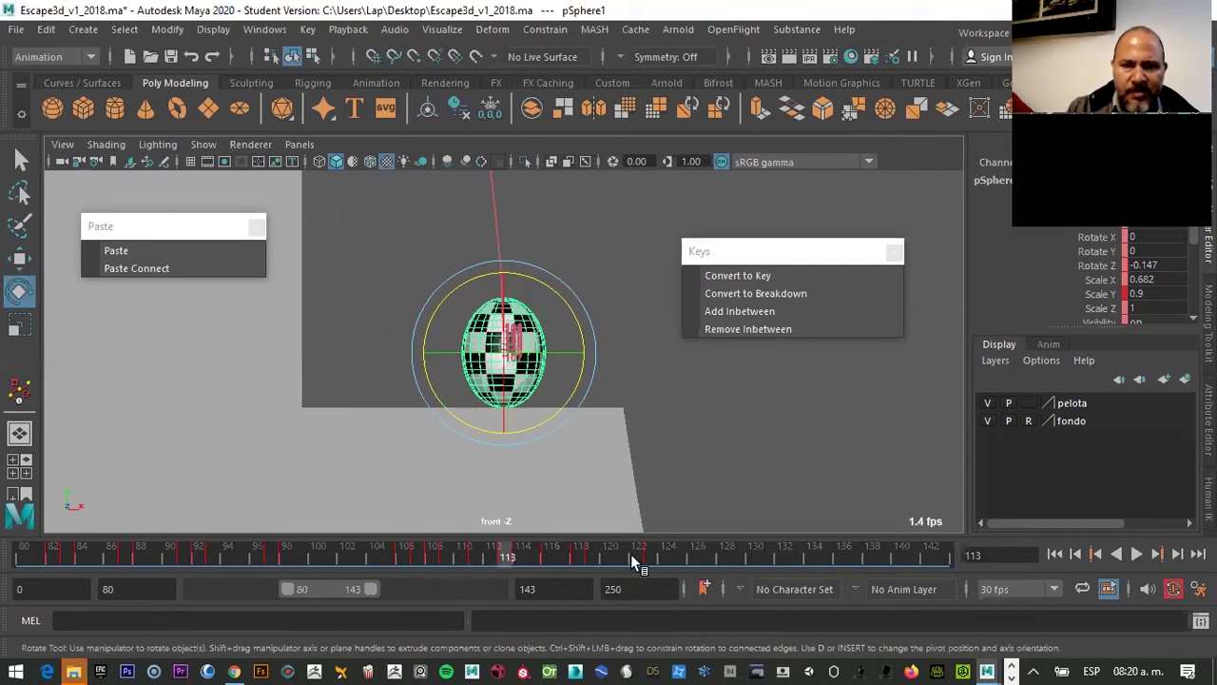
left_click_drag(505, 557, 471, 549)
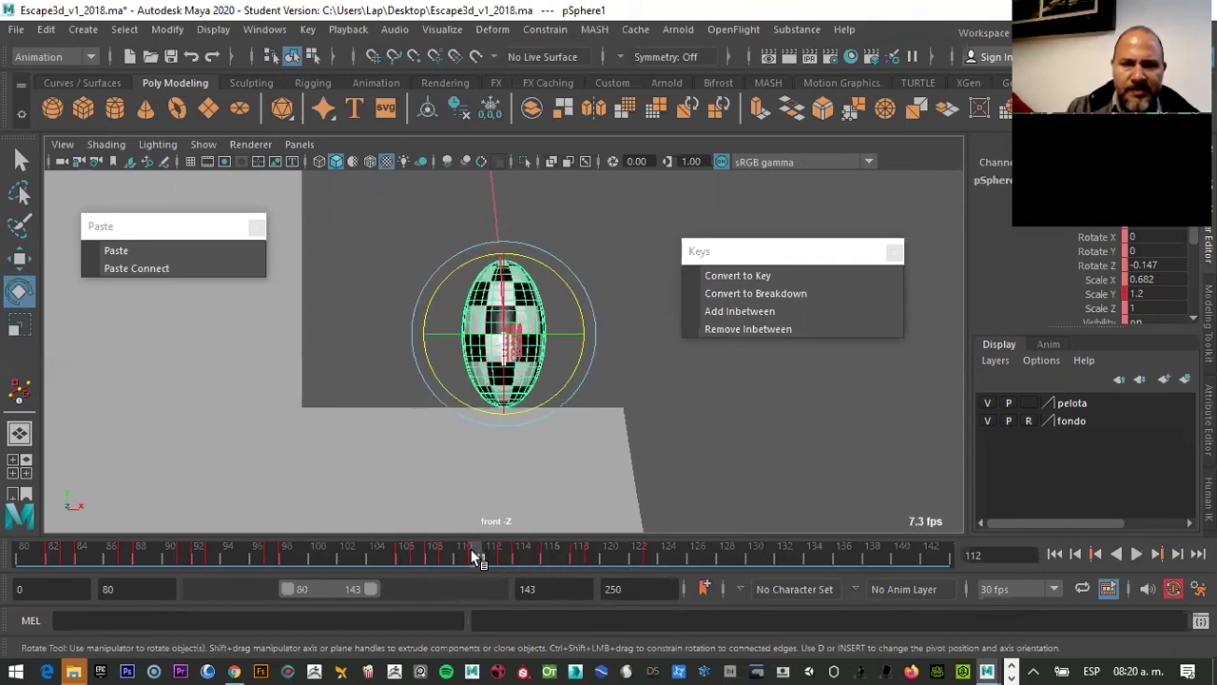
left_click(503, 555)
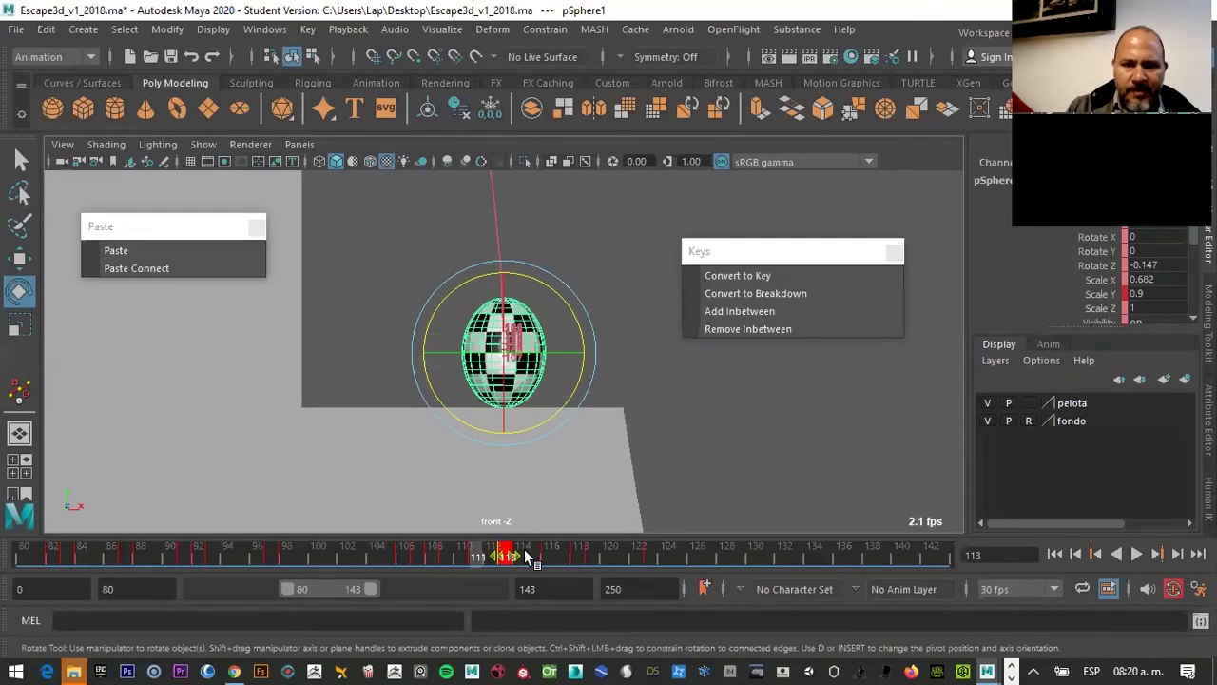
left_click_drag(519, 559, 475, 554)
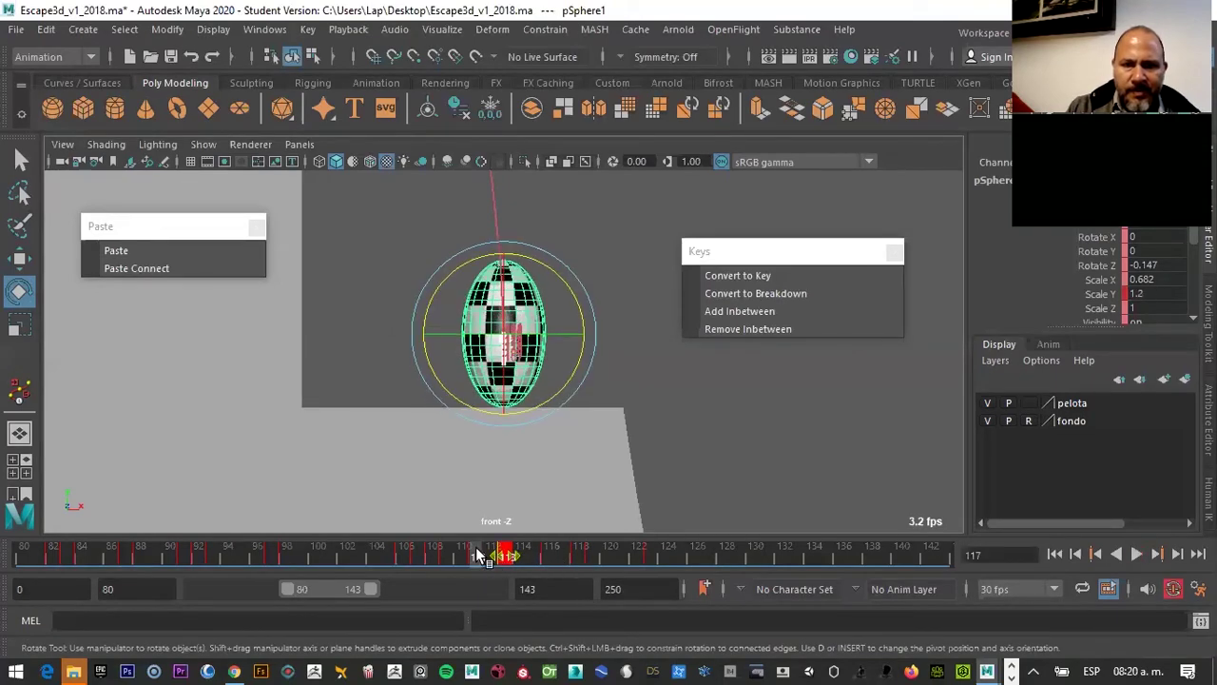
left_click_drag(561, 548, 652, 561)
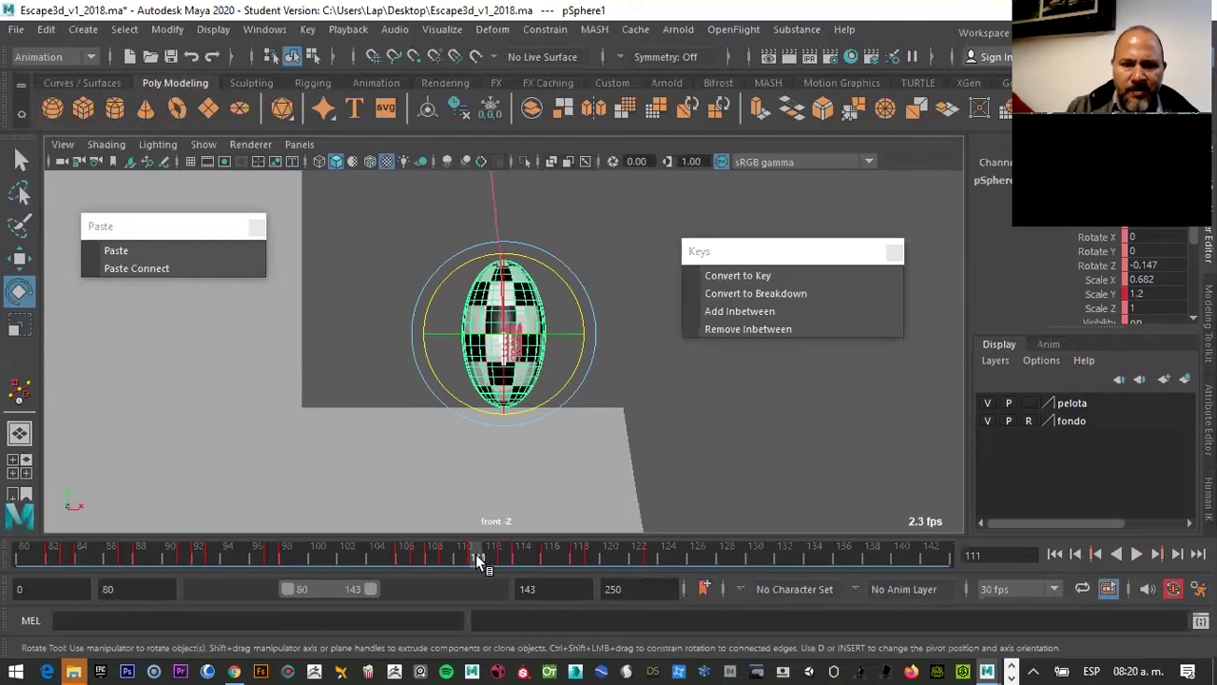
left_click_drag(490, 553, 645, 557)
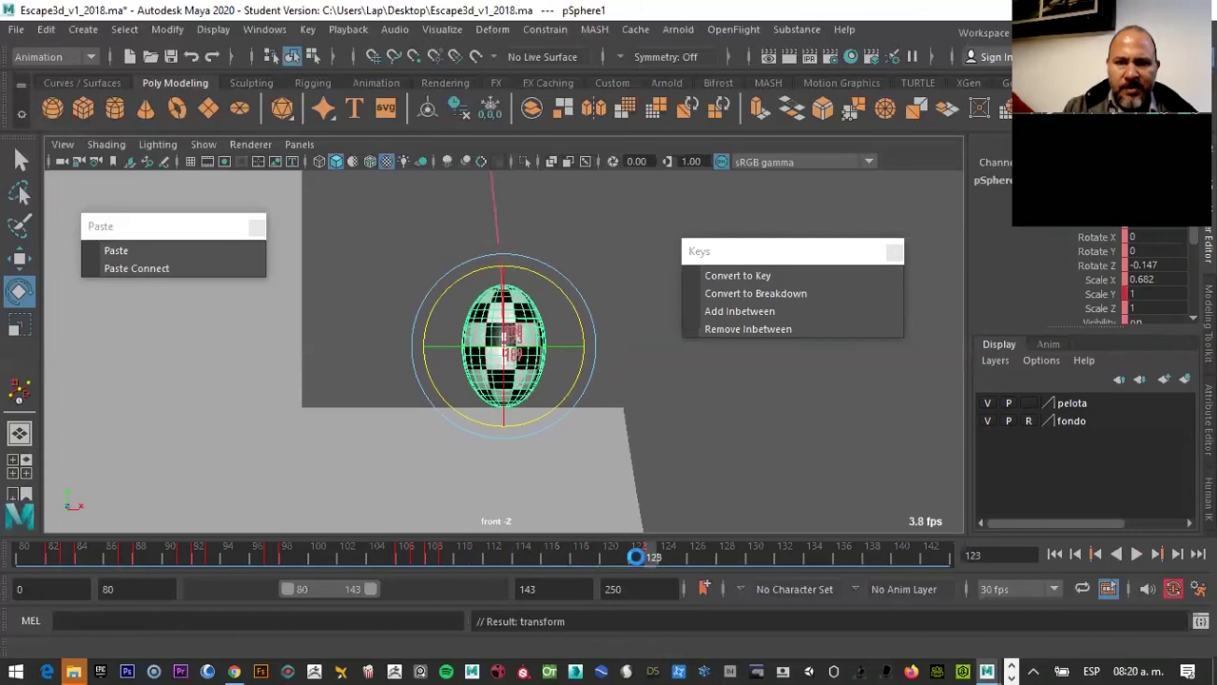
left_click_drag(643, 550, 453, 553)
double_click(452, 551)
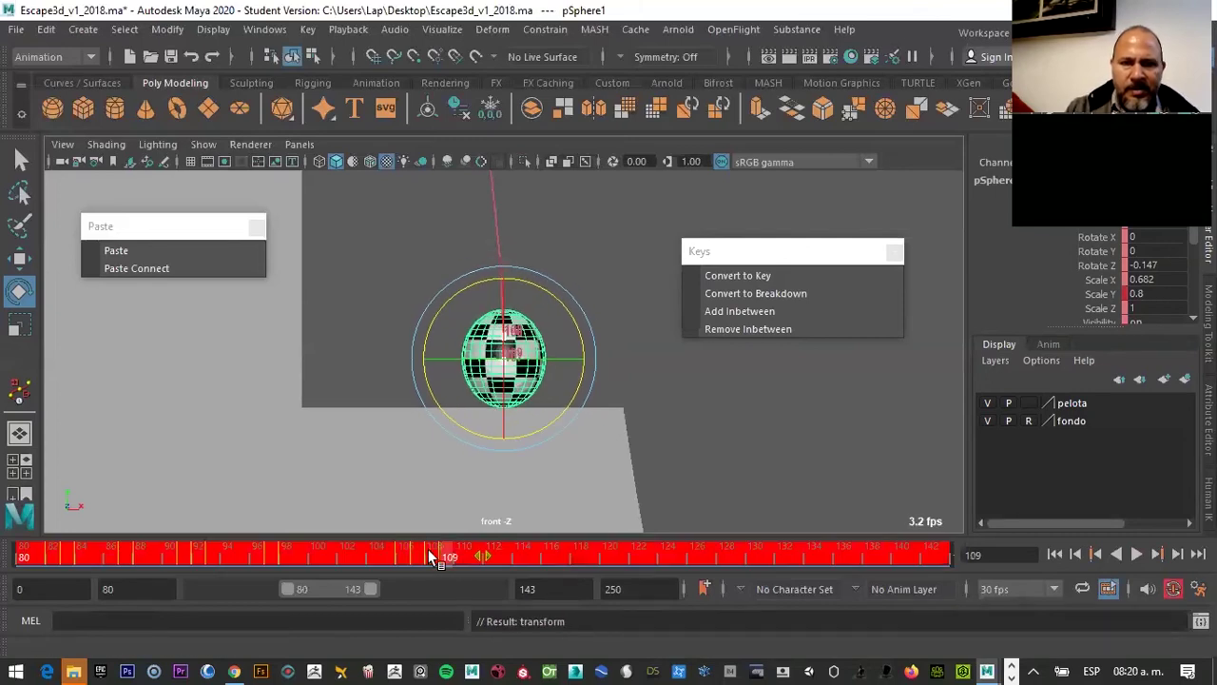
key("alt+v")
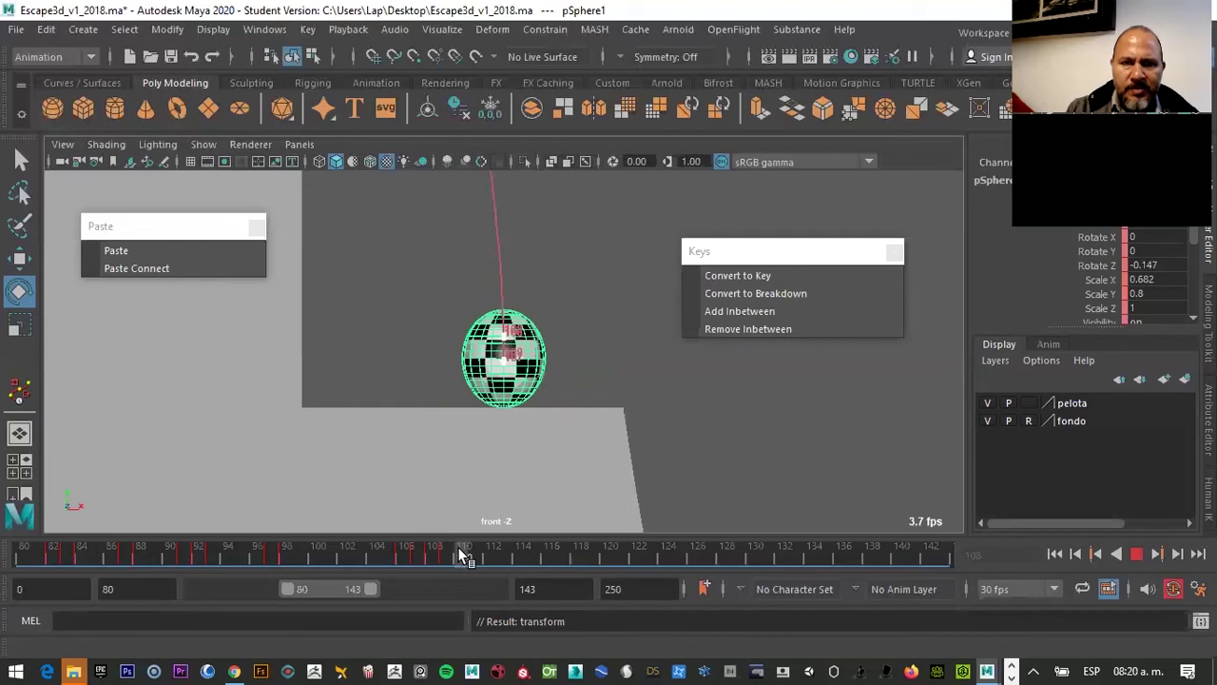
left_click(407, 551)
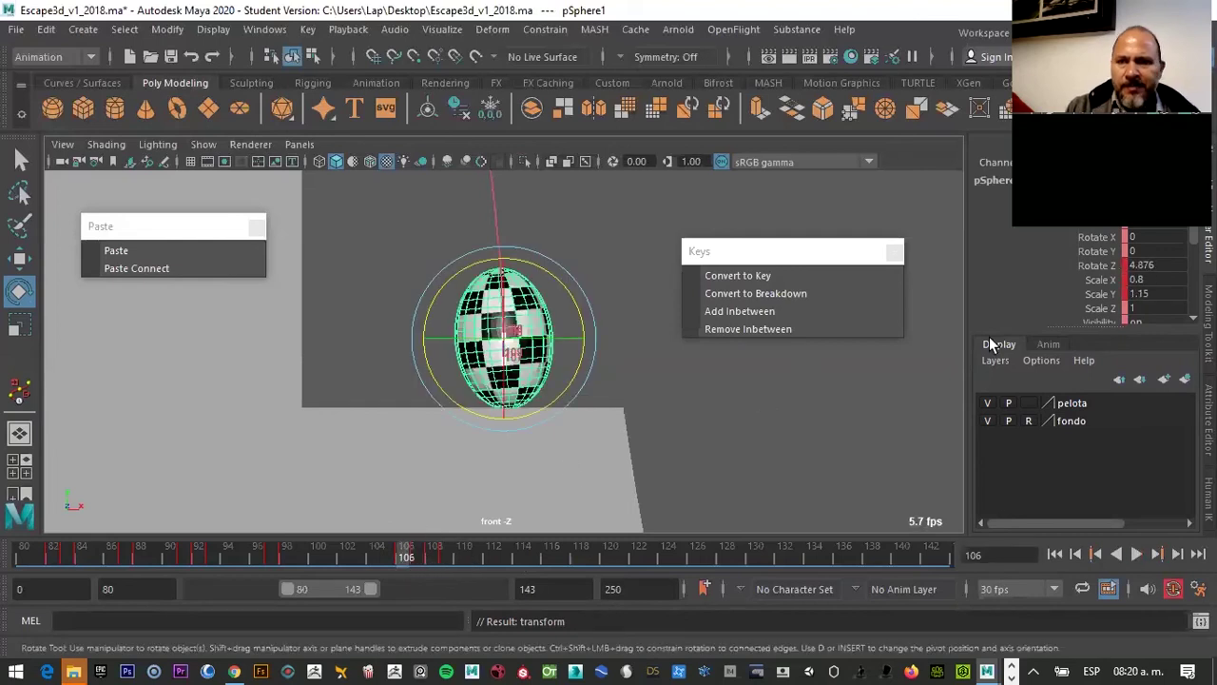
Set the ball's scale to 0.8×1.2 at frame 106 and 1.2×0.8 at frame 107
left_click(1152, 296)
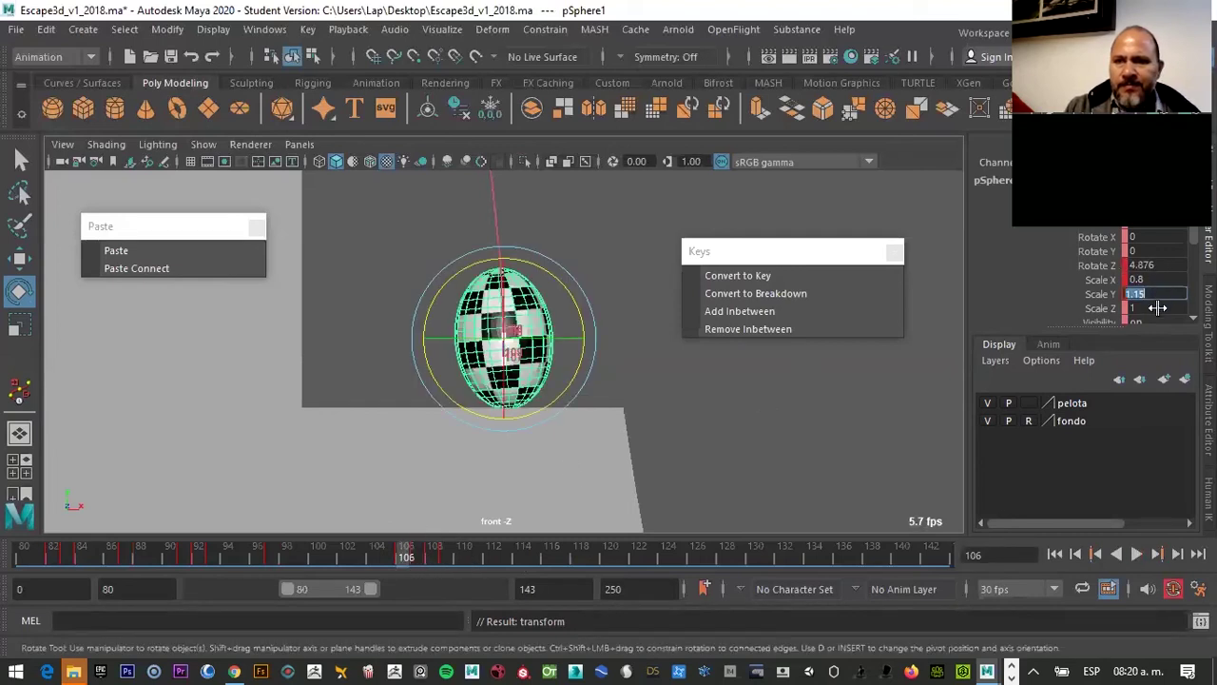
type("1.")
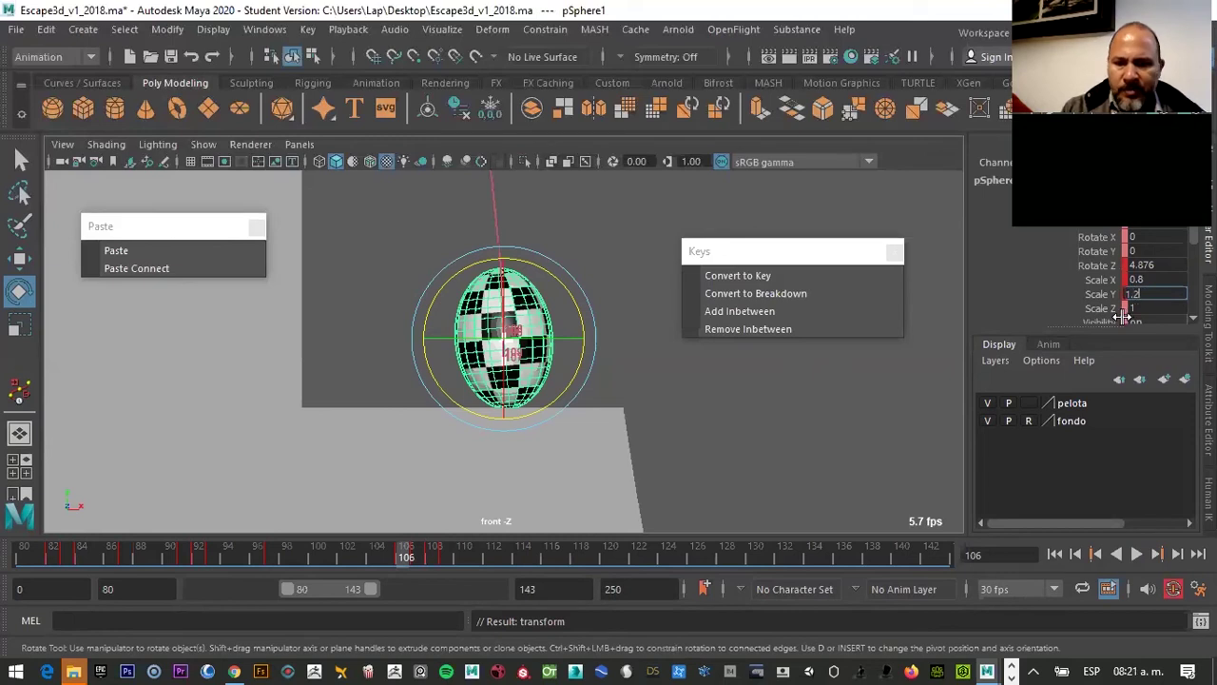
key("Return")
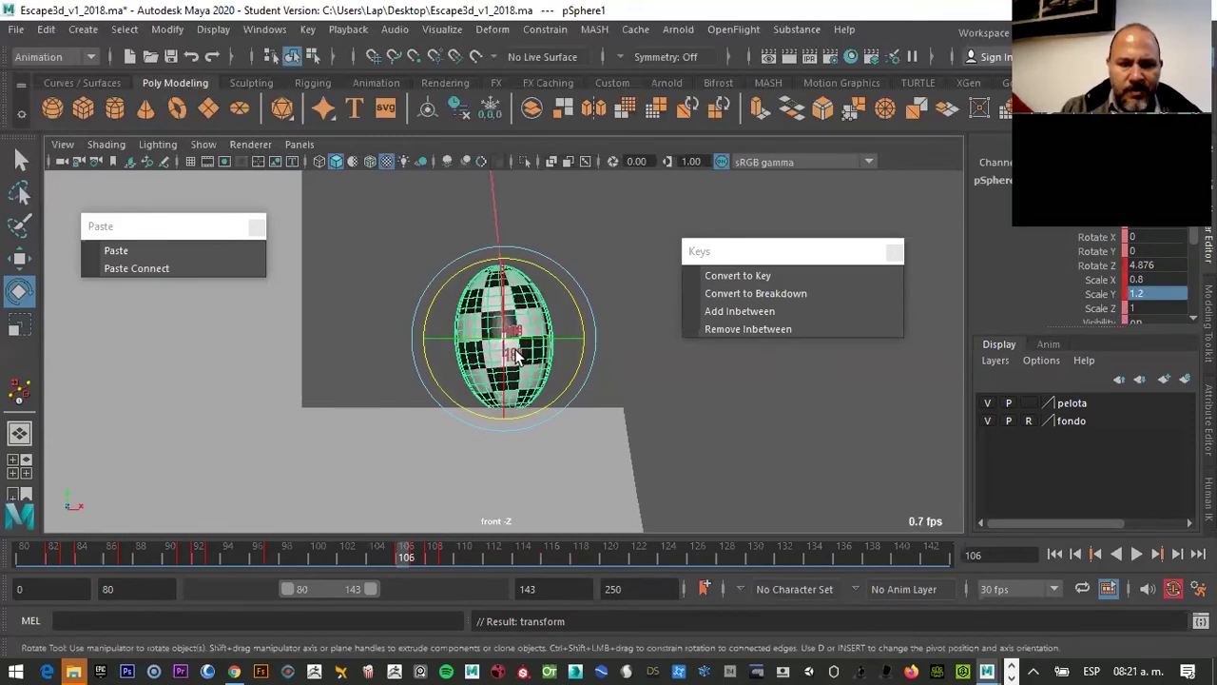
left_click(419, 557)
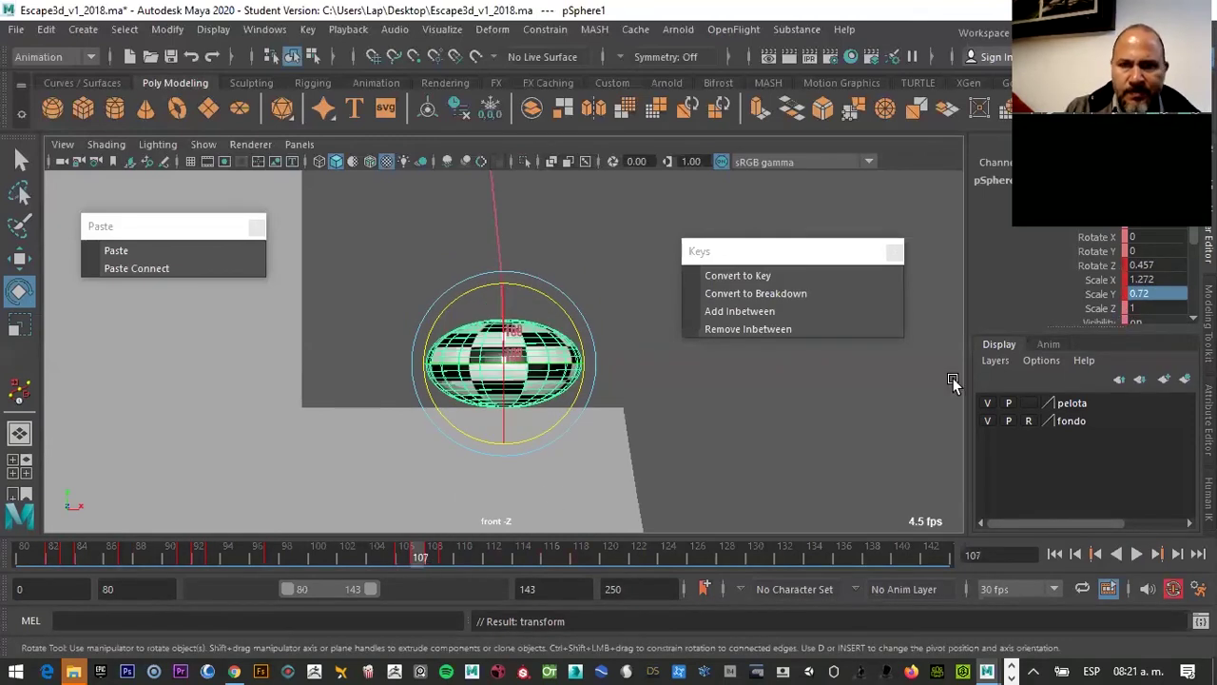
left_click(1153, 295)
key("BackSpace")
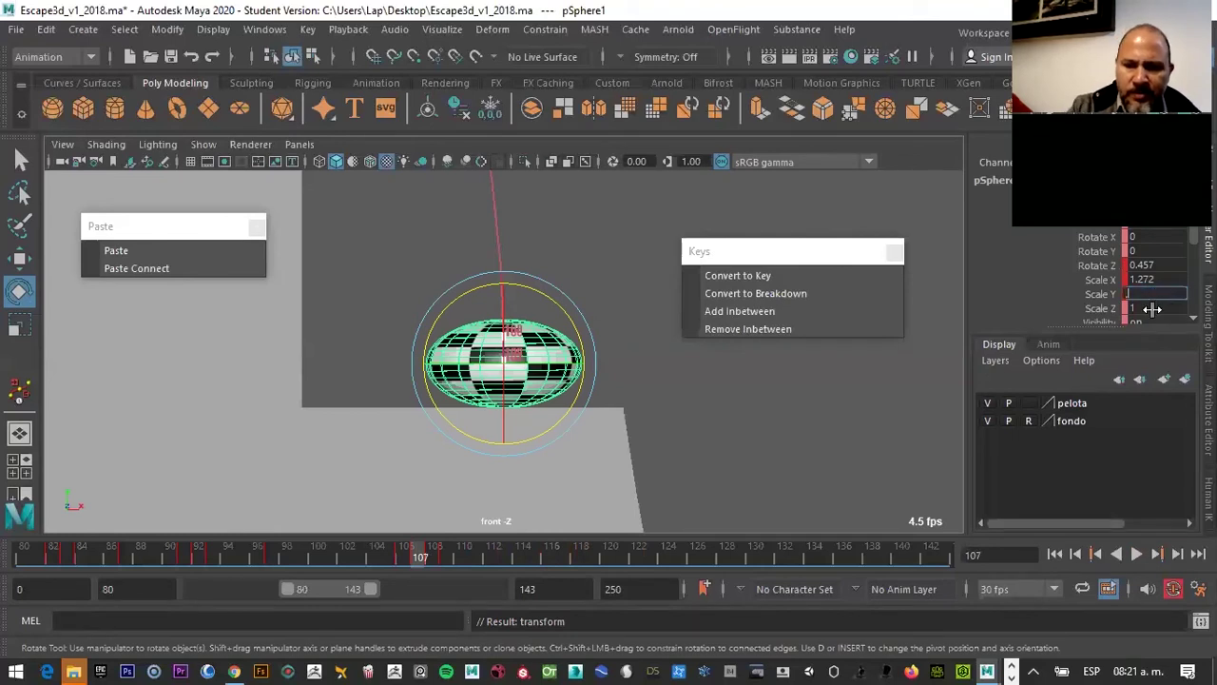
type(".8")
left_click(1160, 280)
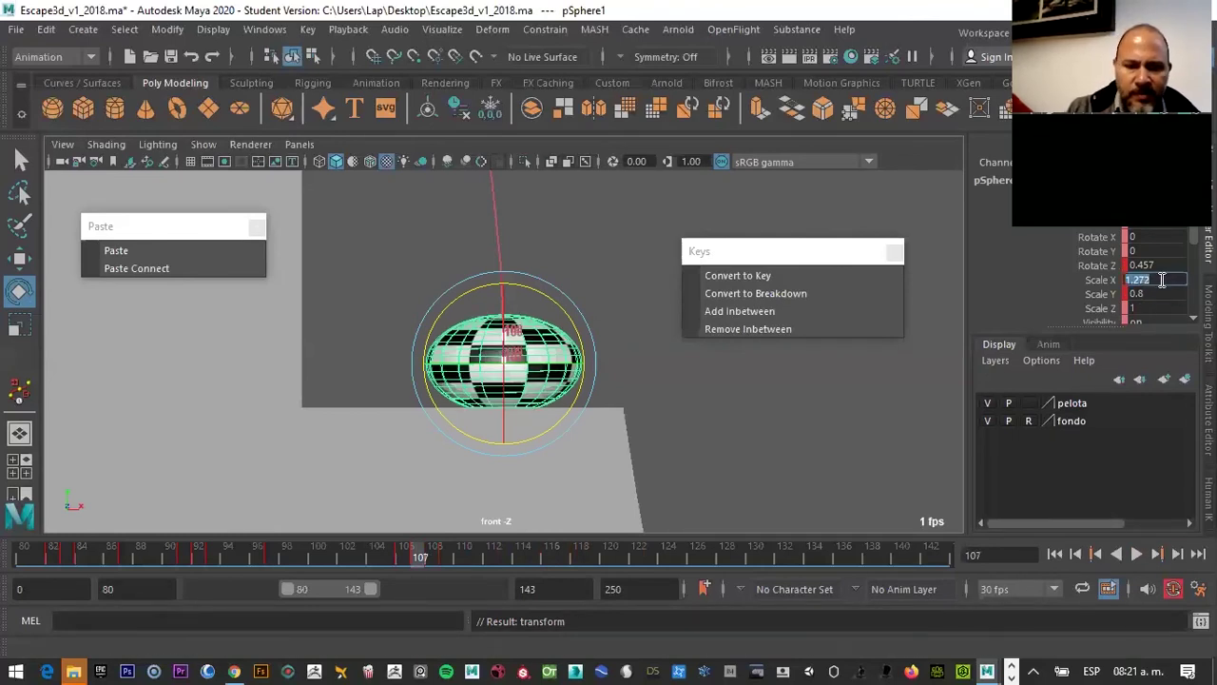
type("1.")
key("Return")
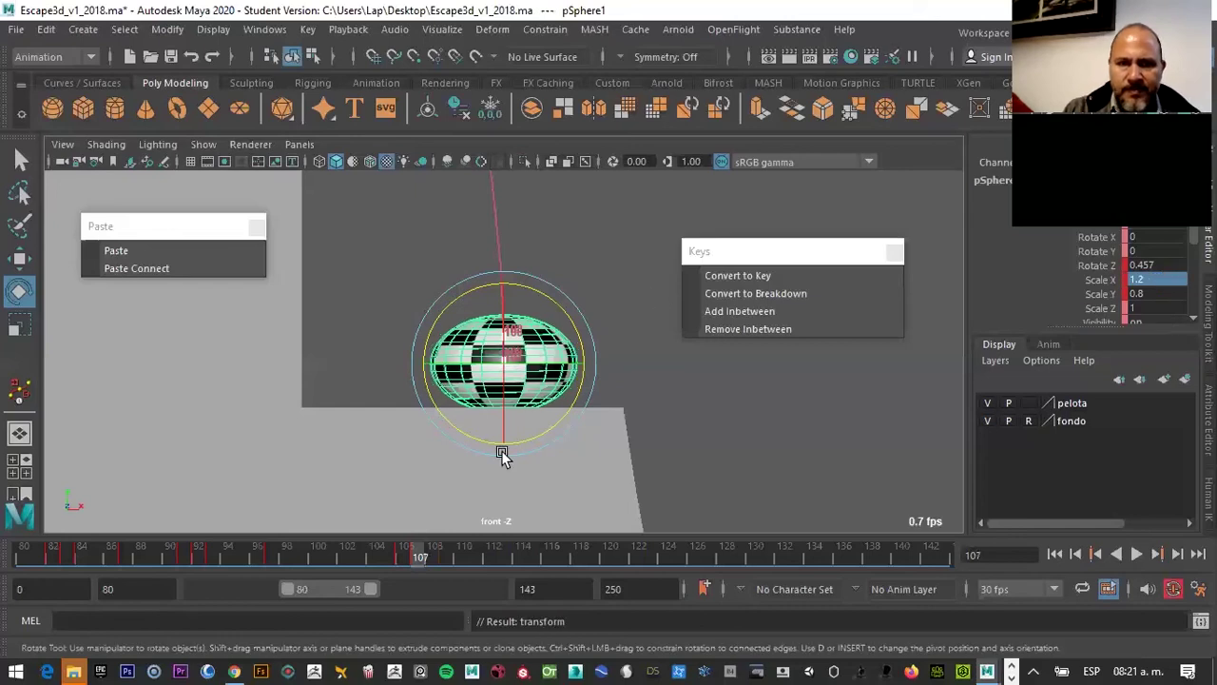
Set frame 108 to Scale X 0.9 and Scale Y 1.1, then nudge the ball's position
left_click(430, 556)
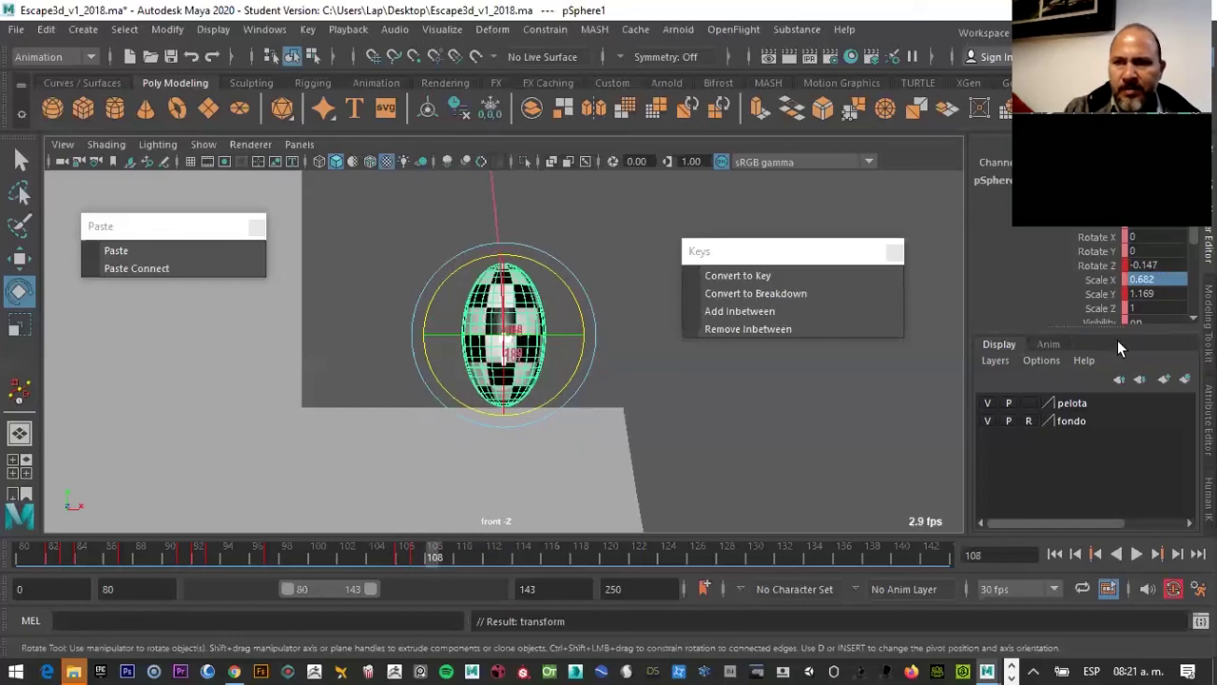
type("1")
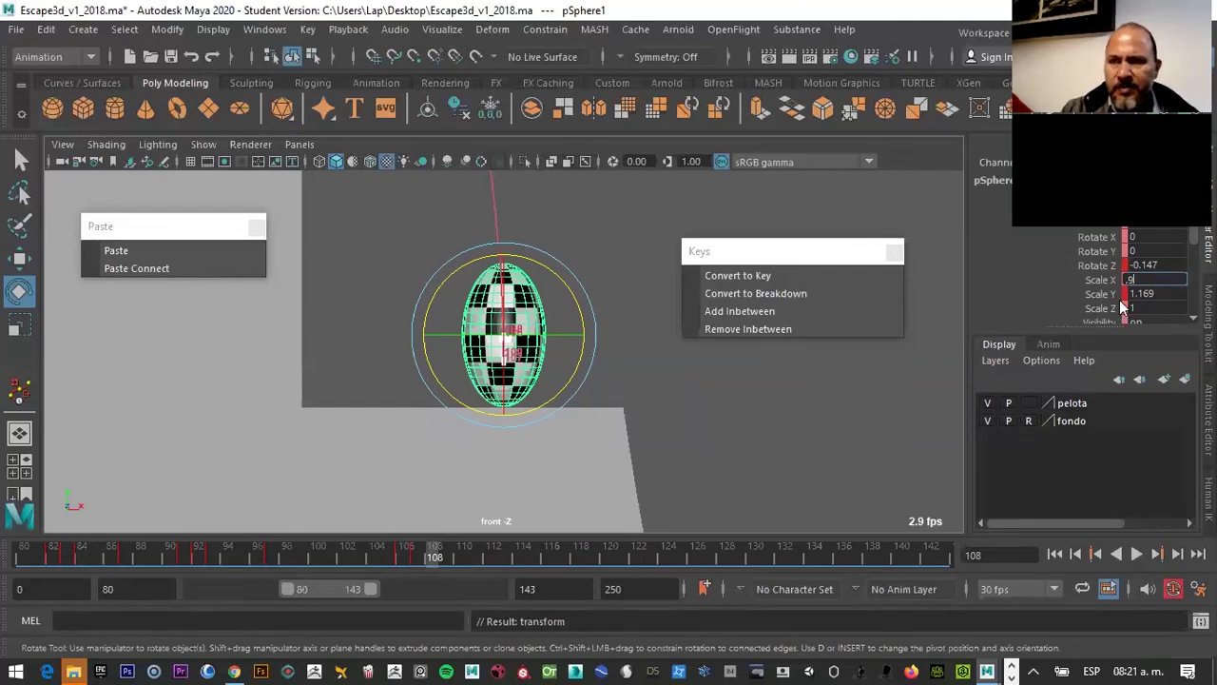
left_click(1146, 294)
type("1.1")
key("Return")
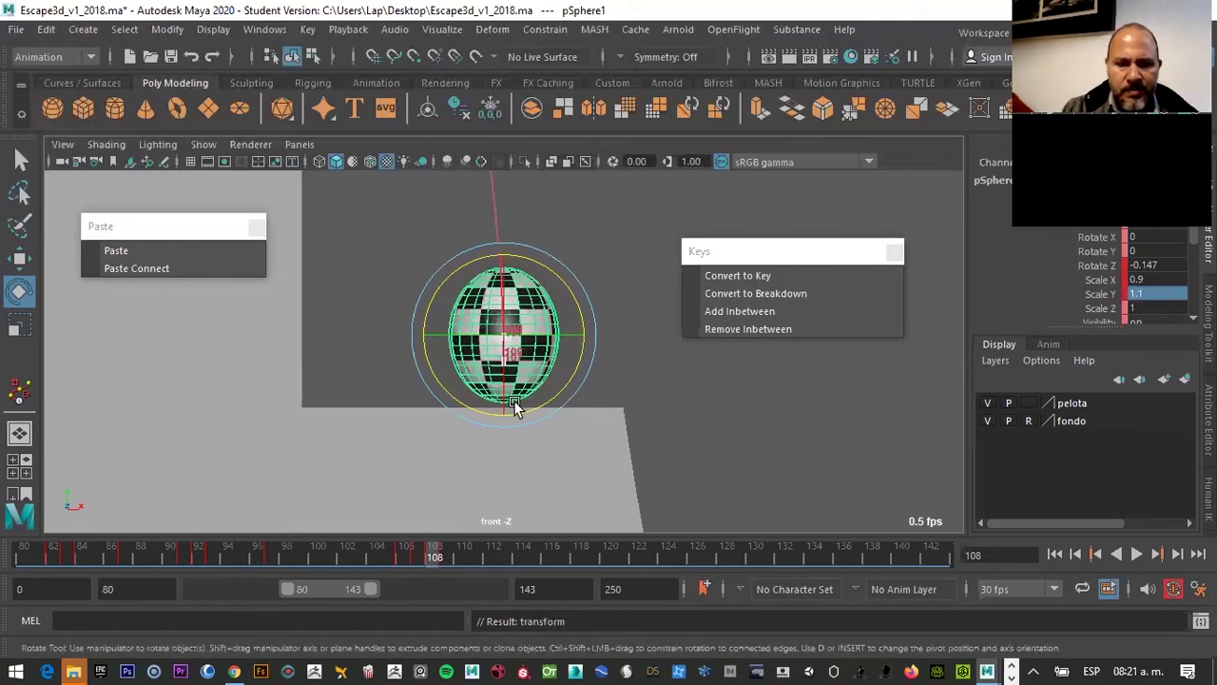
key("w")
left_click_drag(504, 275, 504, 284)
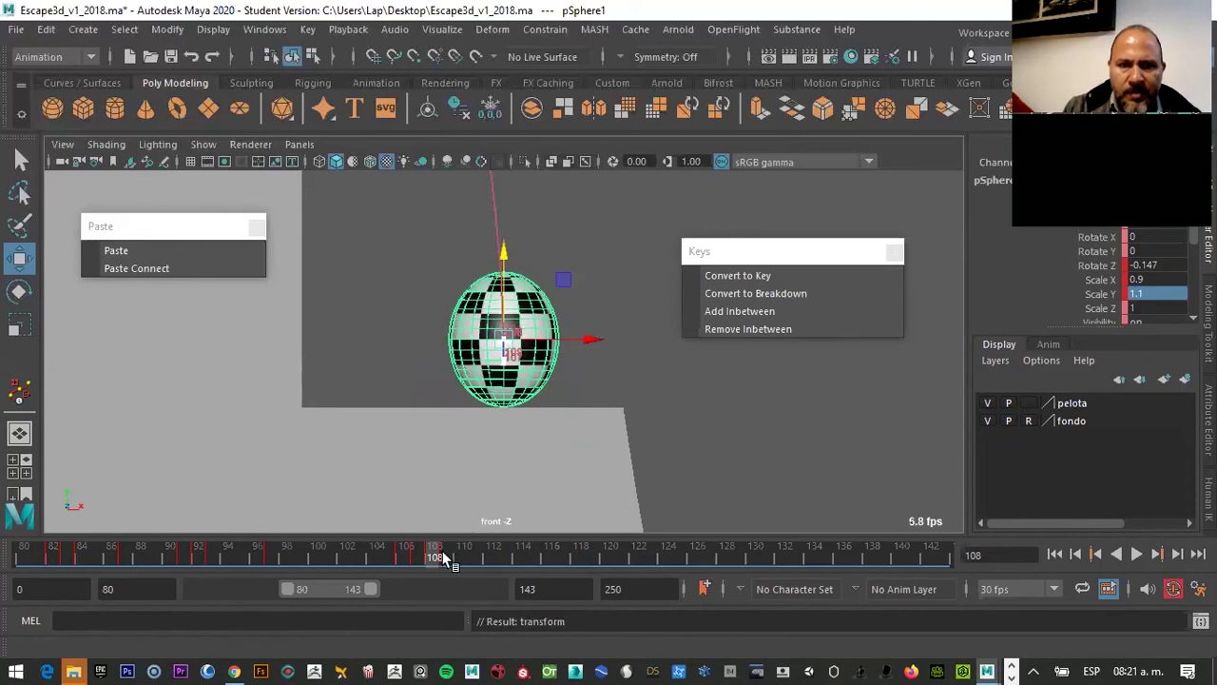
Squash the ball at frame 109 to Scale X 1.1 and Scale Y 0.9
left_click(449, 555)
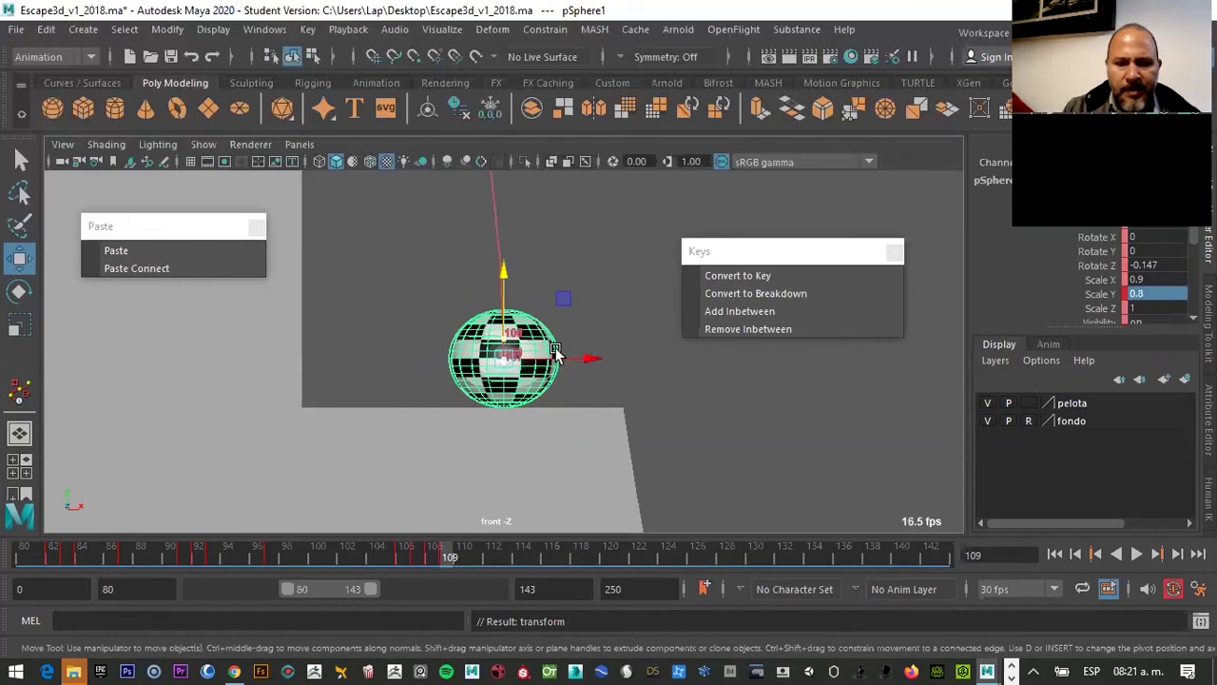
key("r")
left_click_drag(578, 356, 599, 358)
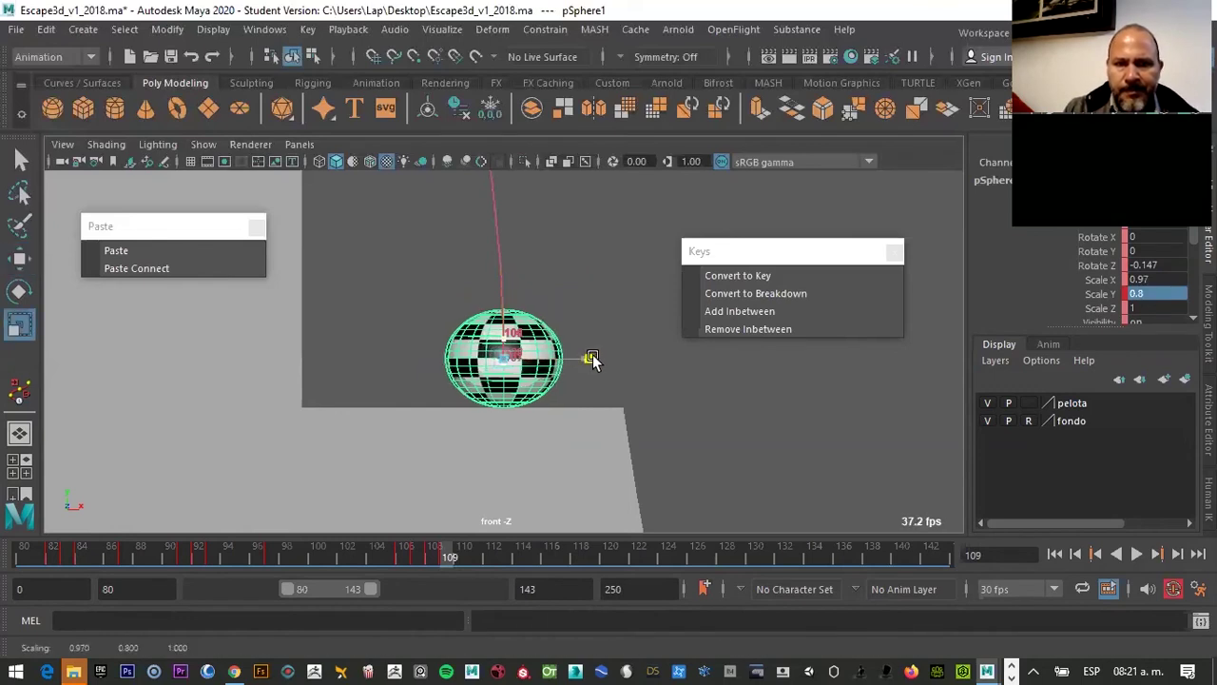
left_click(1151, 280)
type("1.1")
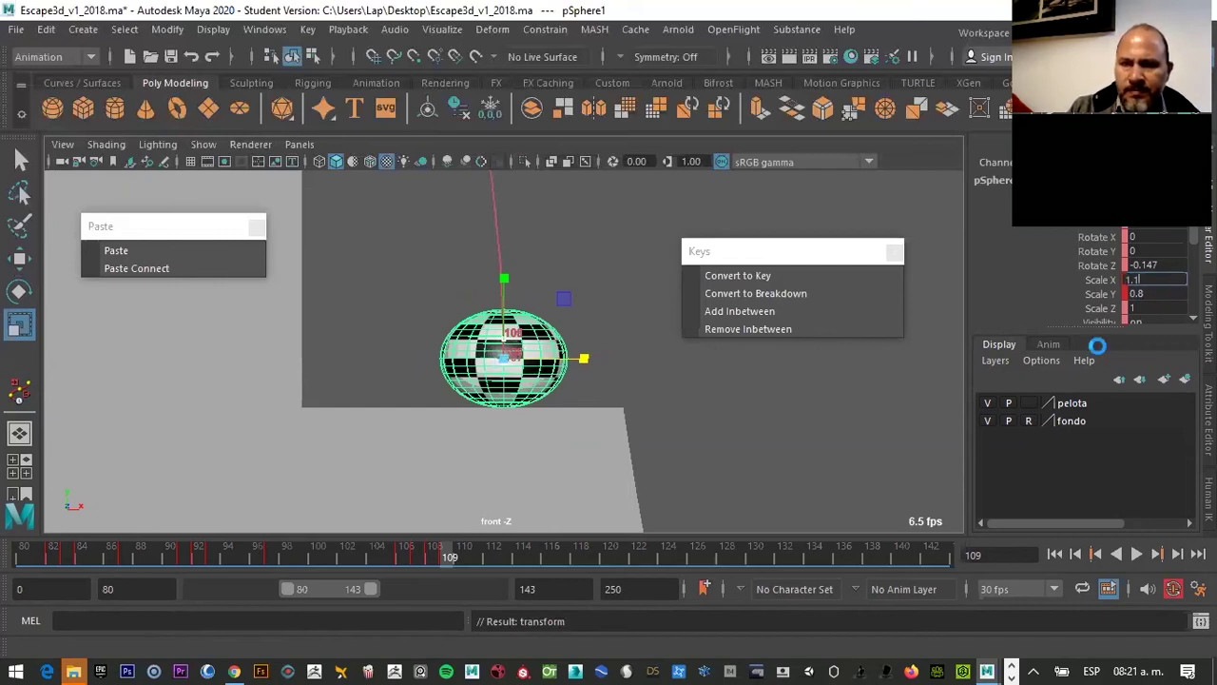
key("Return")
left_click(1150, 293)
type("1")
key("Return")
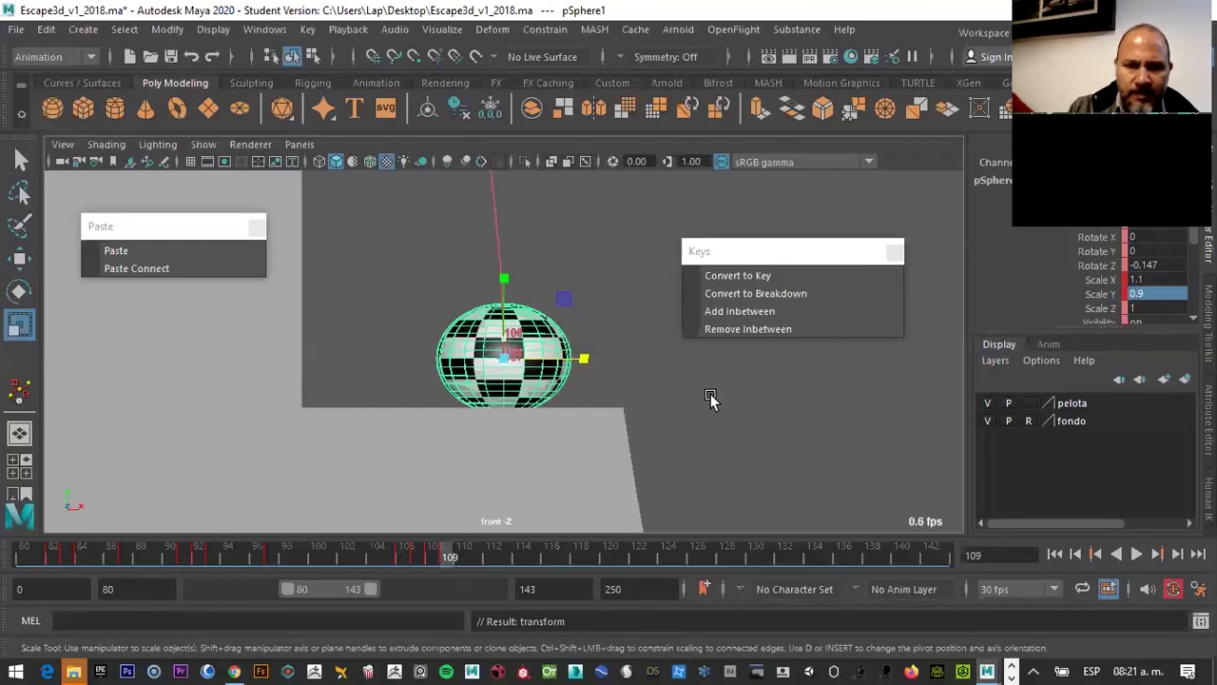
Stretch the ball at frame 111 to Scale X 0.9 and Scale Y 1.1
key("w")
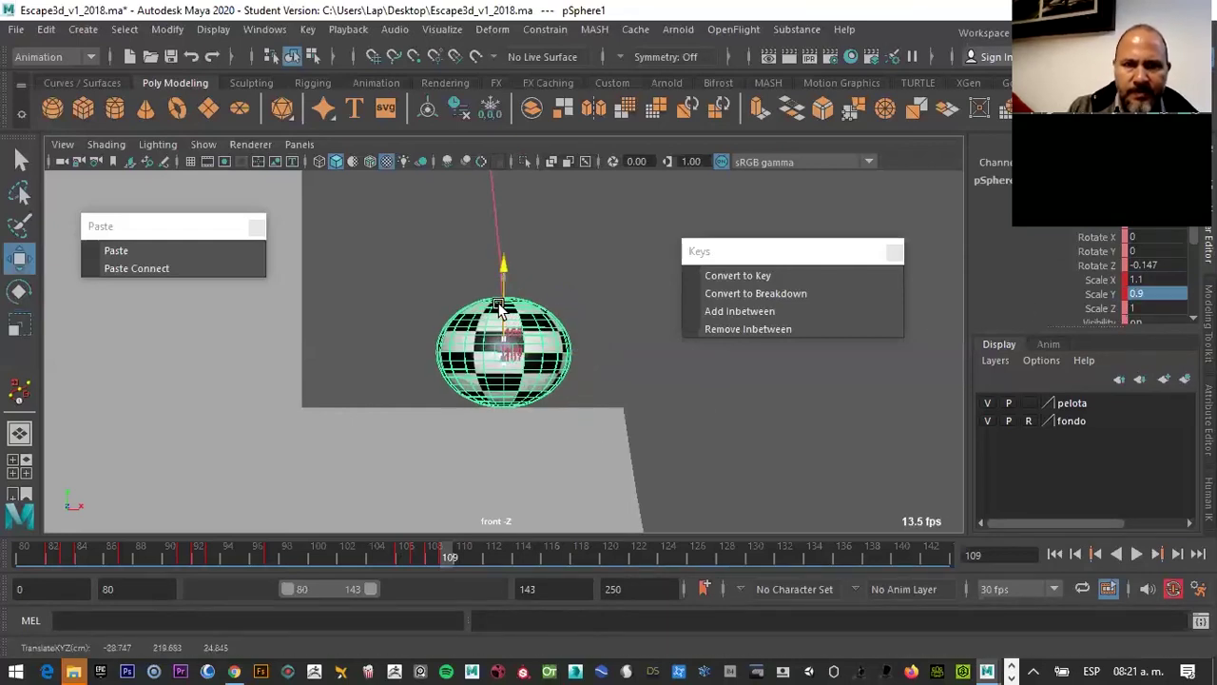
mouse_move(435, 545)
left_mouse_down()
mouse_move(387, 553)
mouse_move(474, 556)
left_mouse_up()
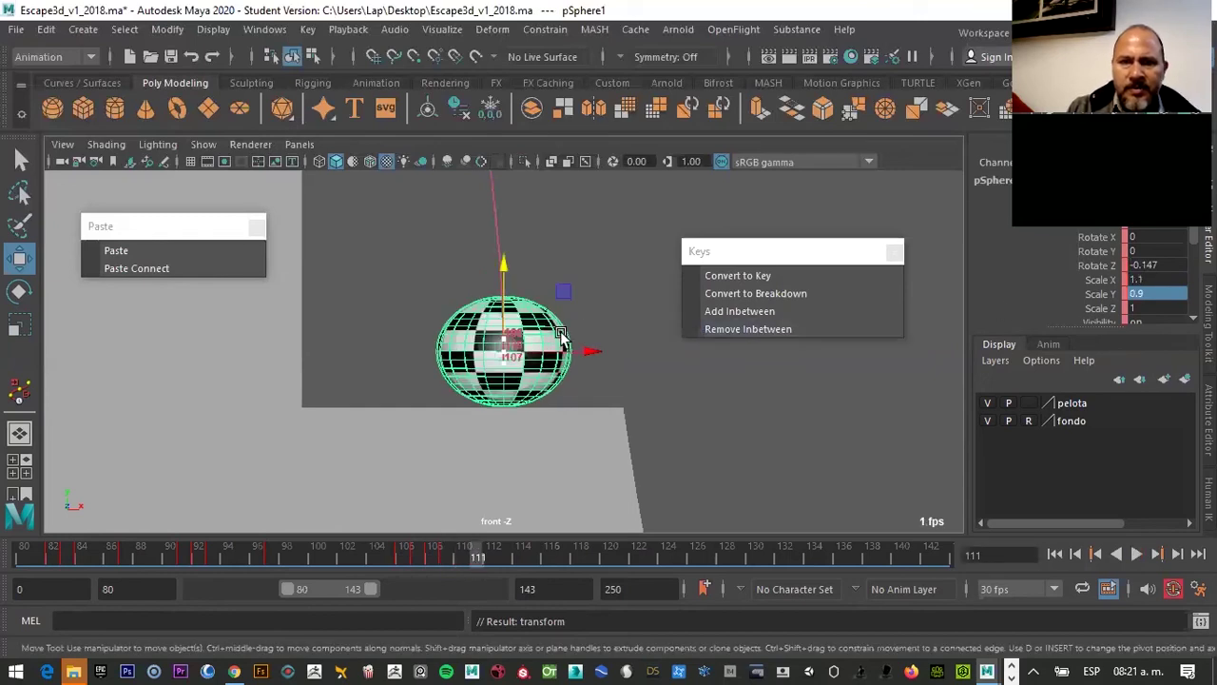
double_click(1152, 280)
type("0.9")
key("Tab")
type("1")
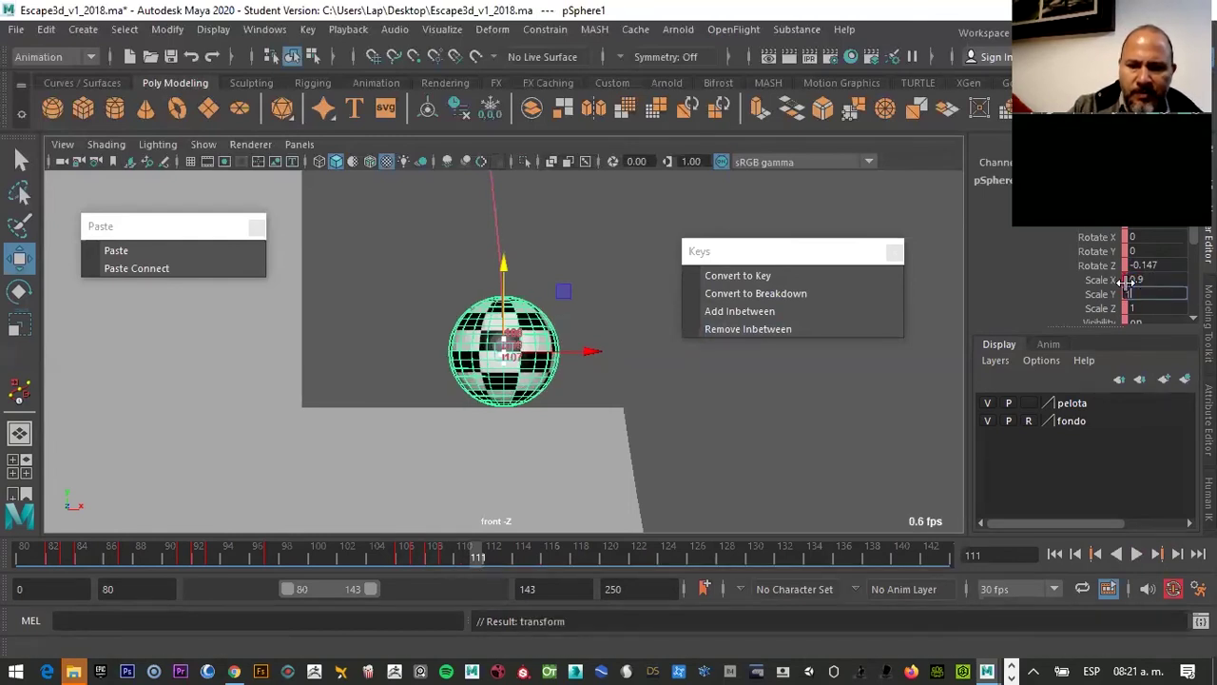
key("Return")
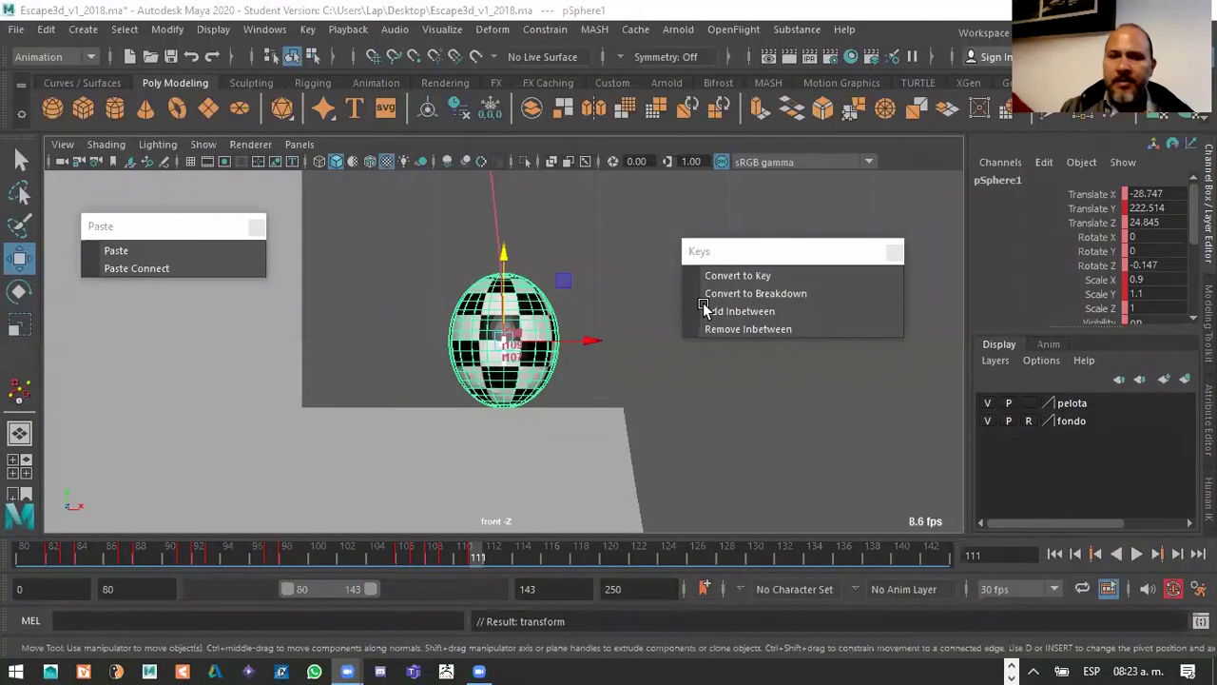
Nudge the ball upward, raise it slightly at frame 106, and key its position
left_click_drag(505, 278, 505, 271)
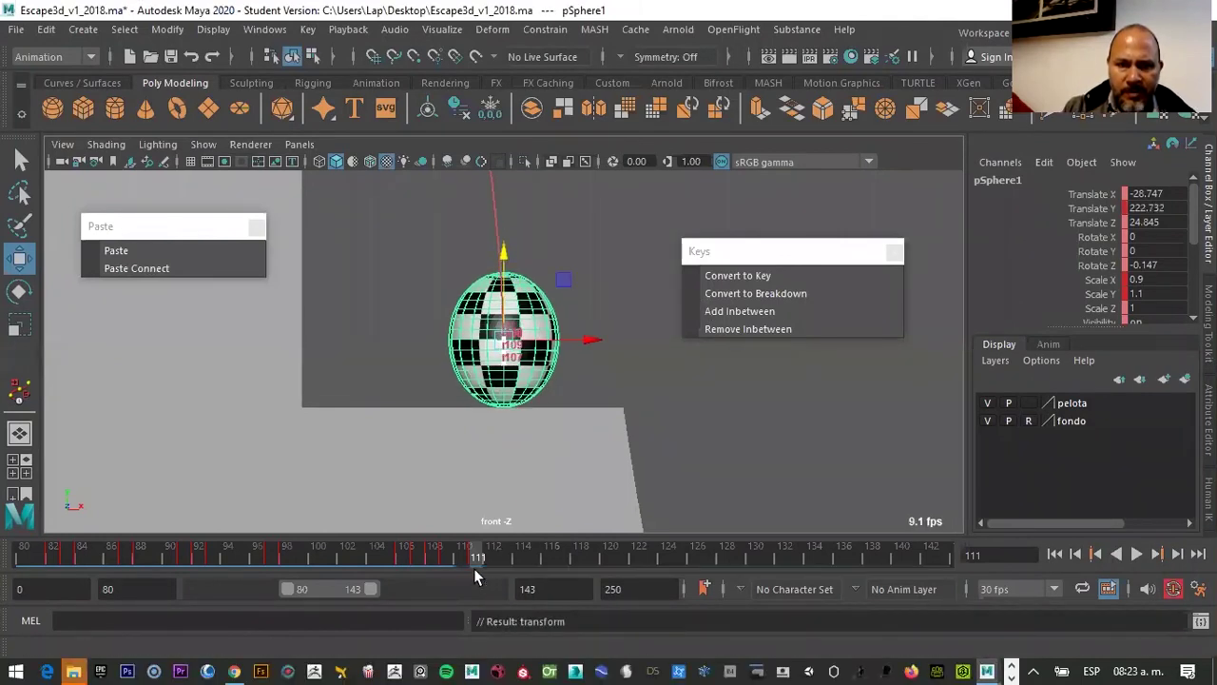
mouse_move(476, 559)
left_mouse_down()
mouse_move(379, 561)
mouse_move(403, 559)
left_mouse_up()
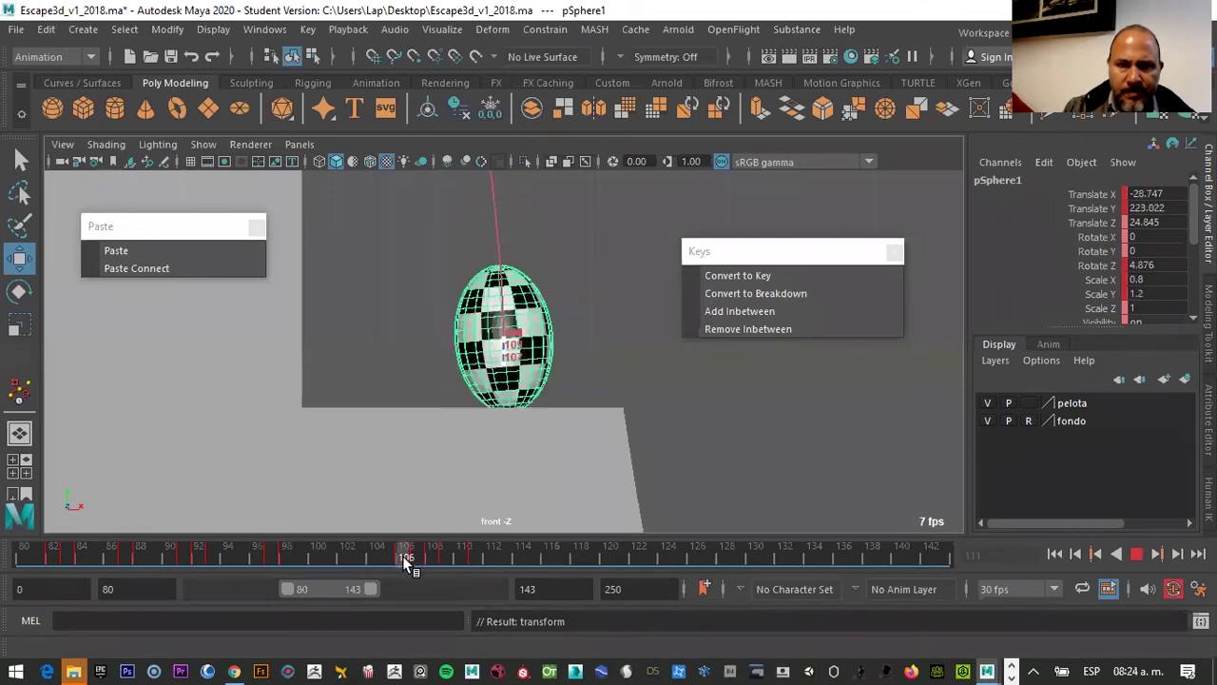
left_click_drag(511, 309, 491, 321)
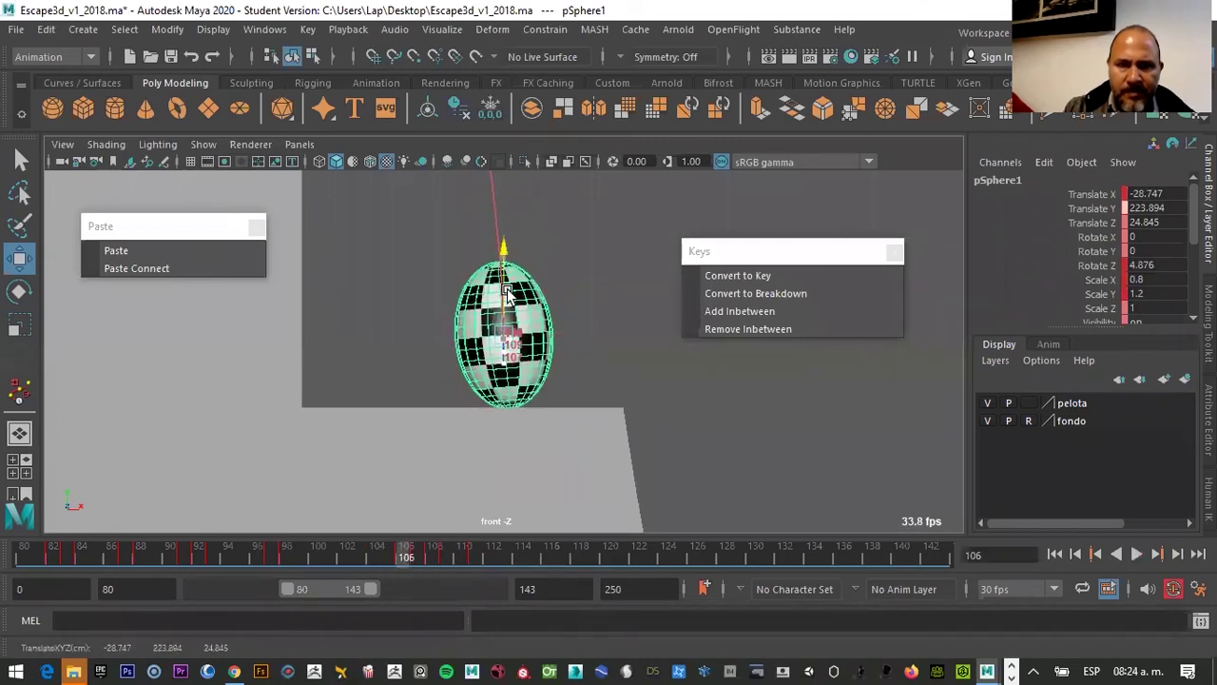
key("s")
Step through frames 105–107 and raise the squashed ball slightly at frame 107
left_click(415, 551)
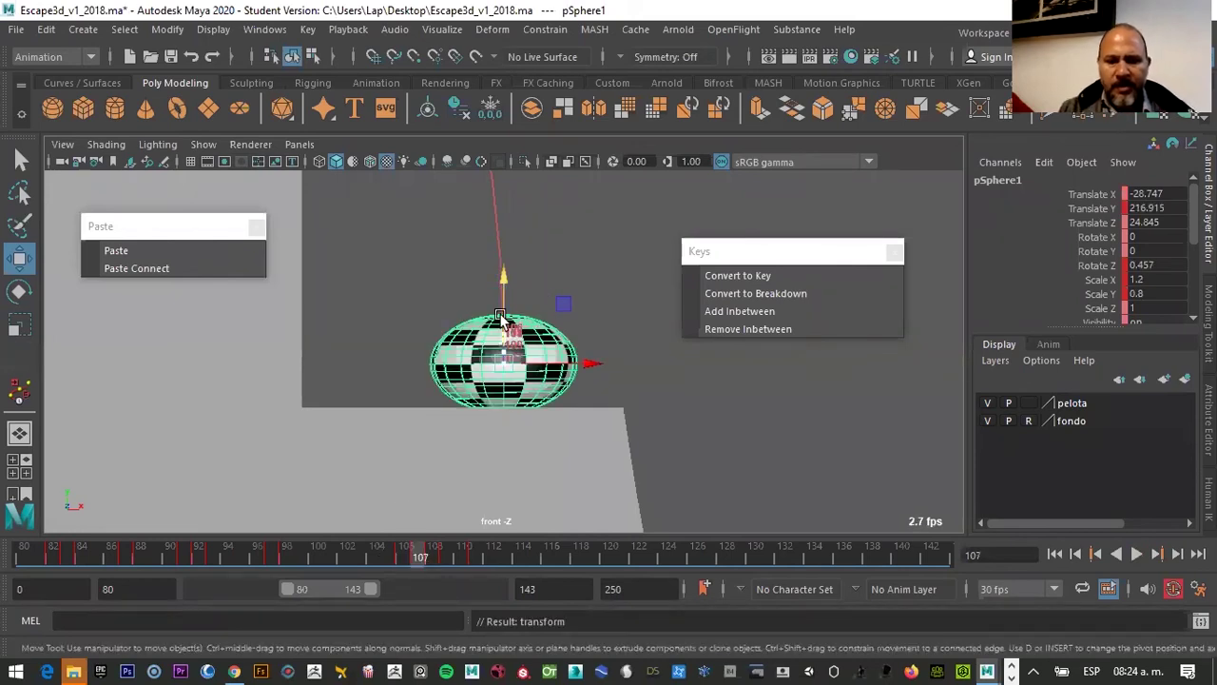
key("alt+comma")
key("alt+comma")
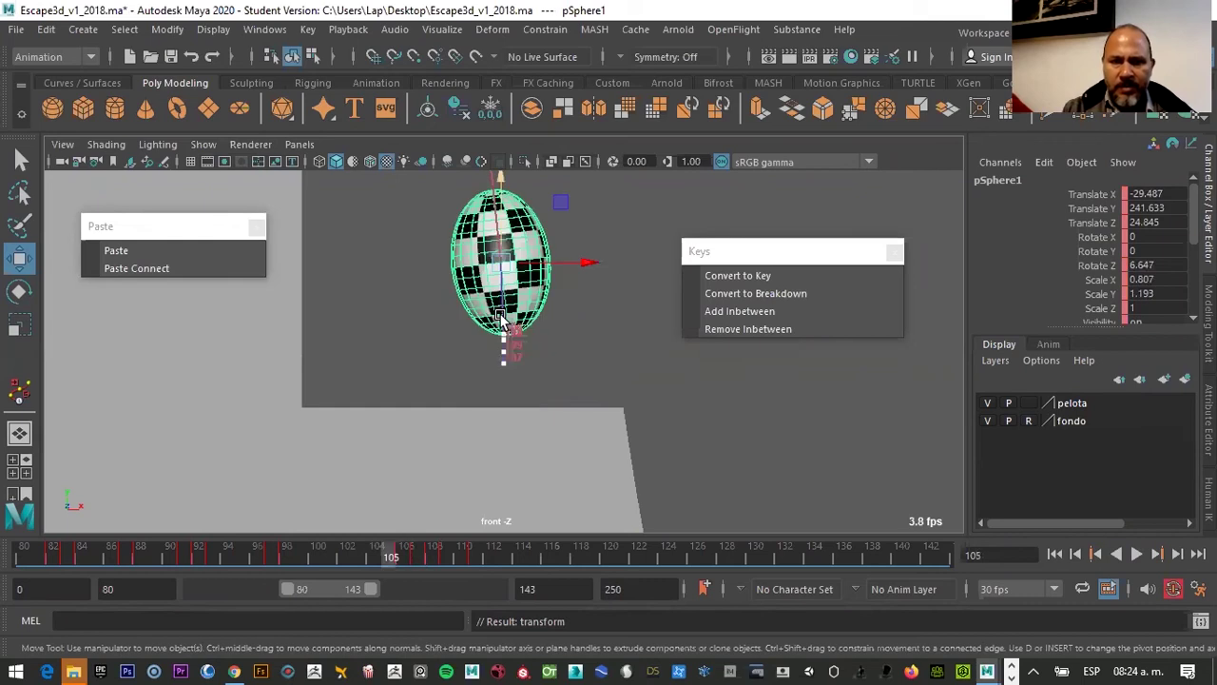
key("alt+v")
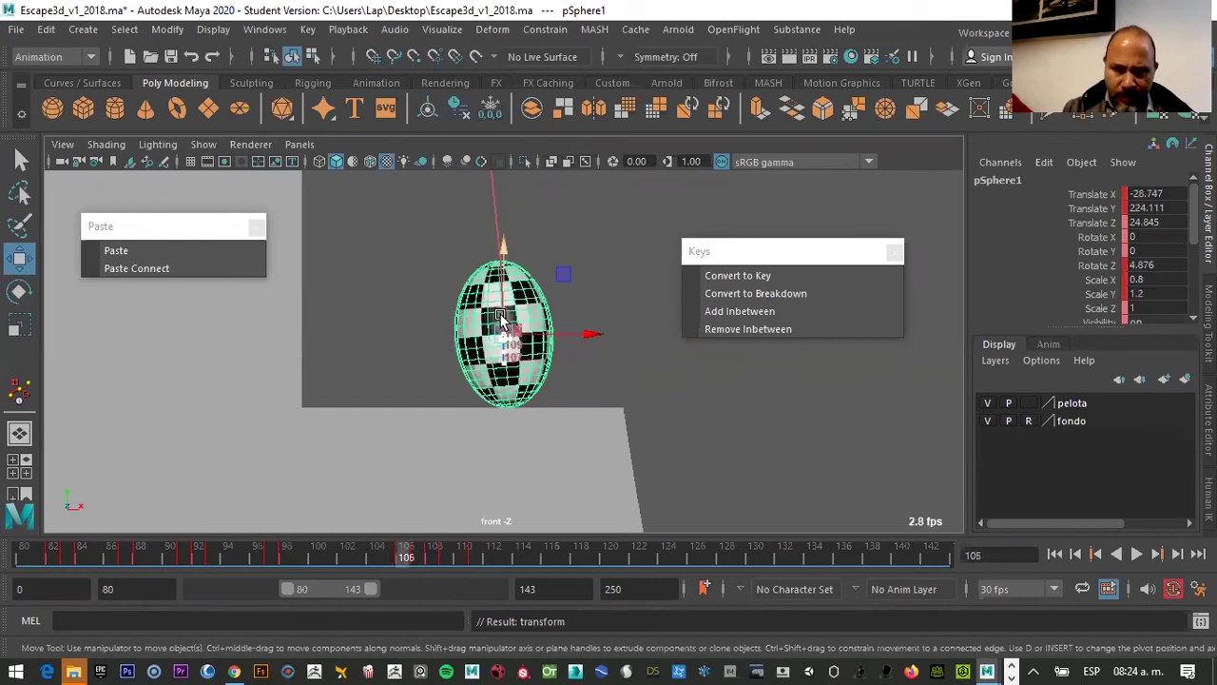
key("alt+comma")
key("alt+comma")
key("alt+comma")
key("alt+comma")
key("alt+comma")
key("alt+comma")
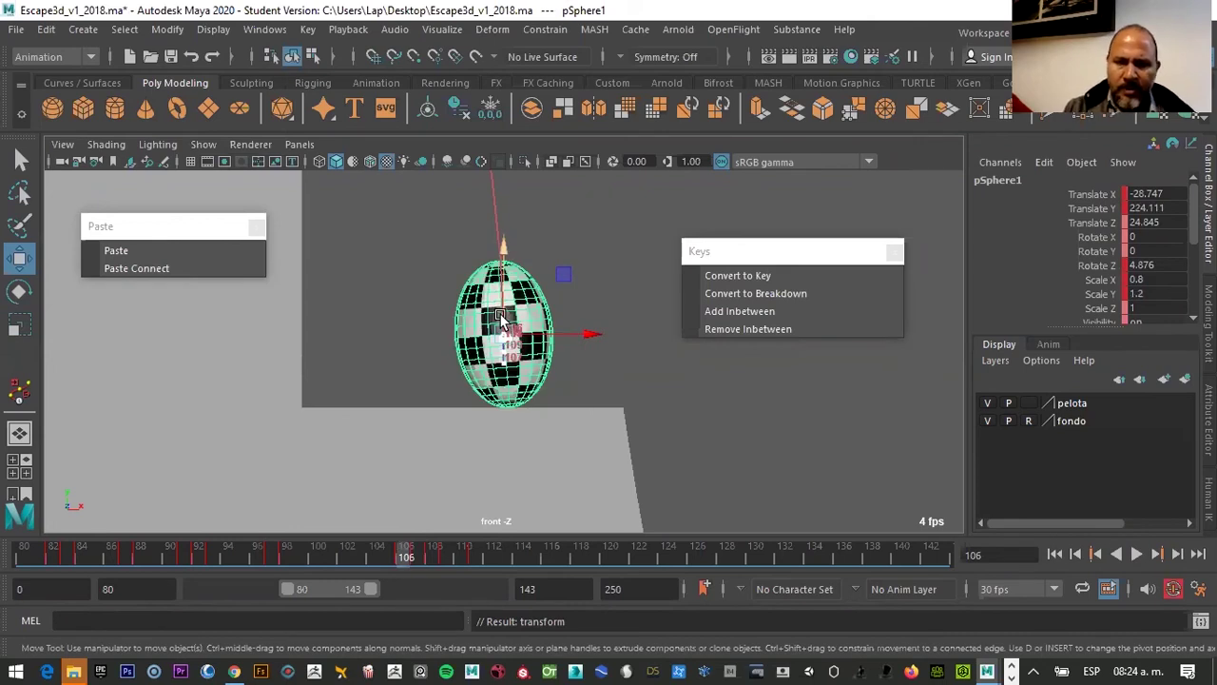
key("alt+period")
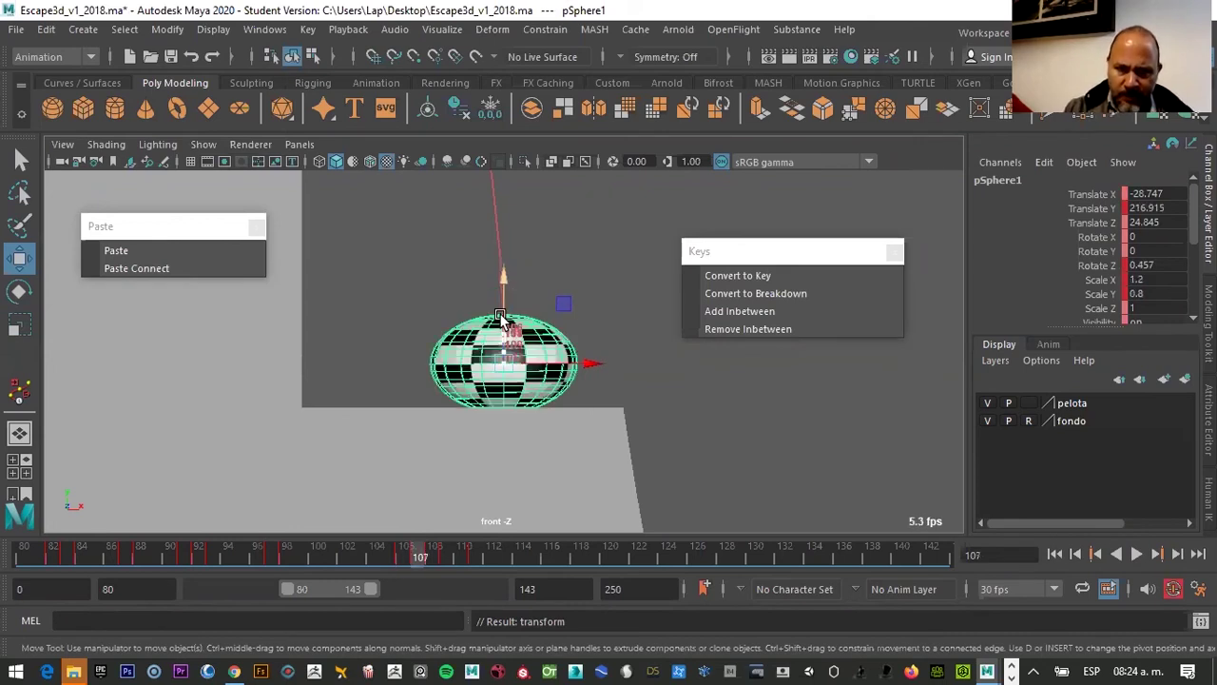
left_click_drag(509, 302, 510, 293)
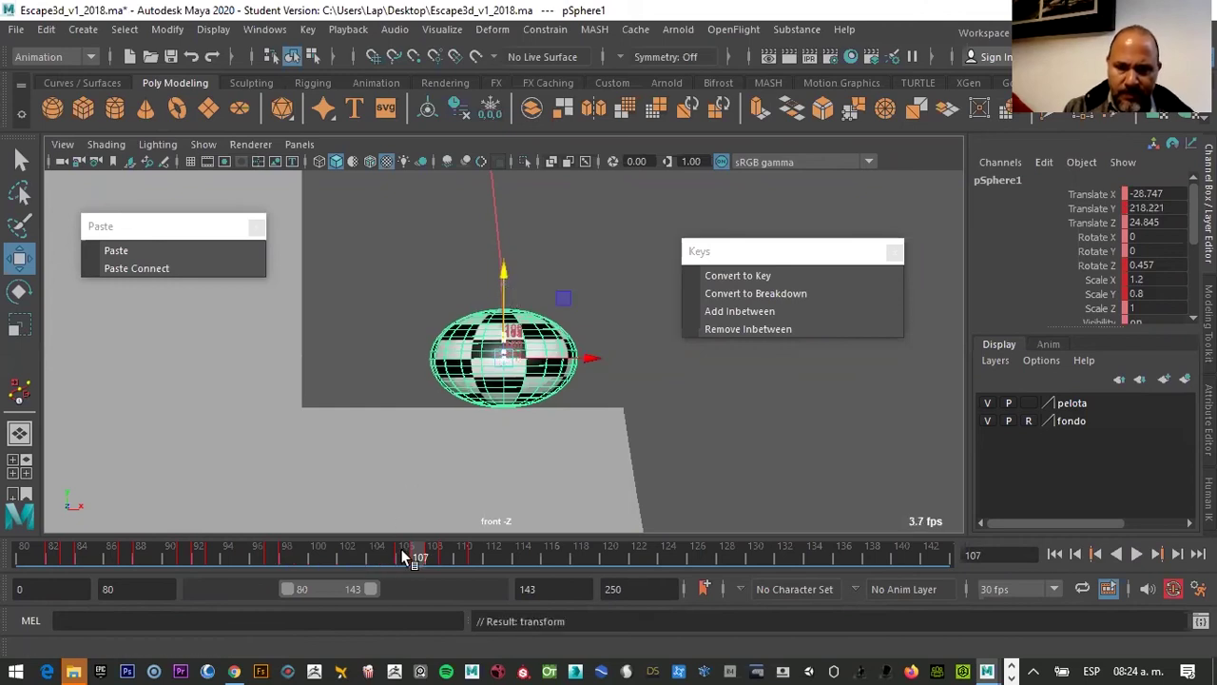
Compare the landing poses frame by frame from 106 through 110
key("alt+comma")
key("alt+period")
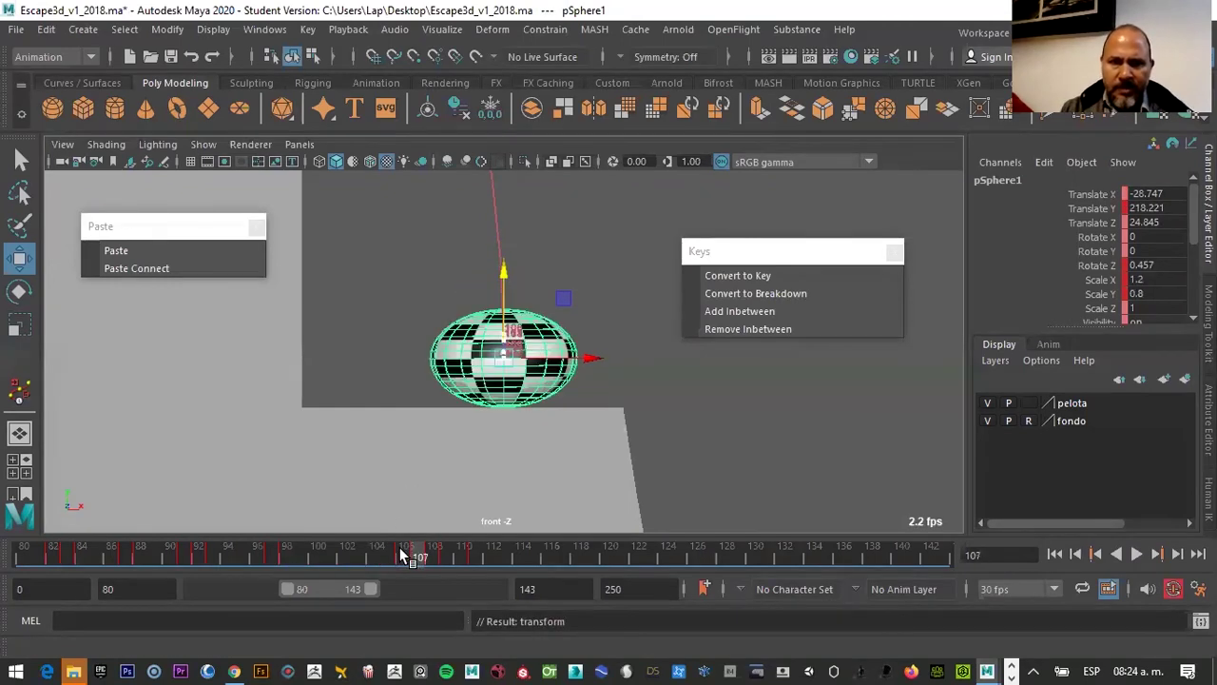
left_click(436, 559)
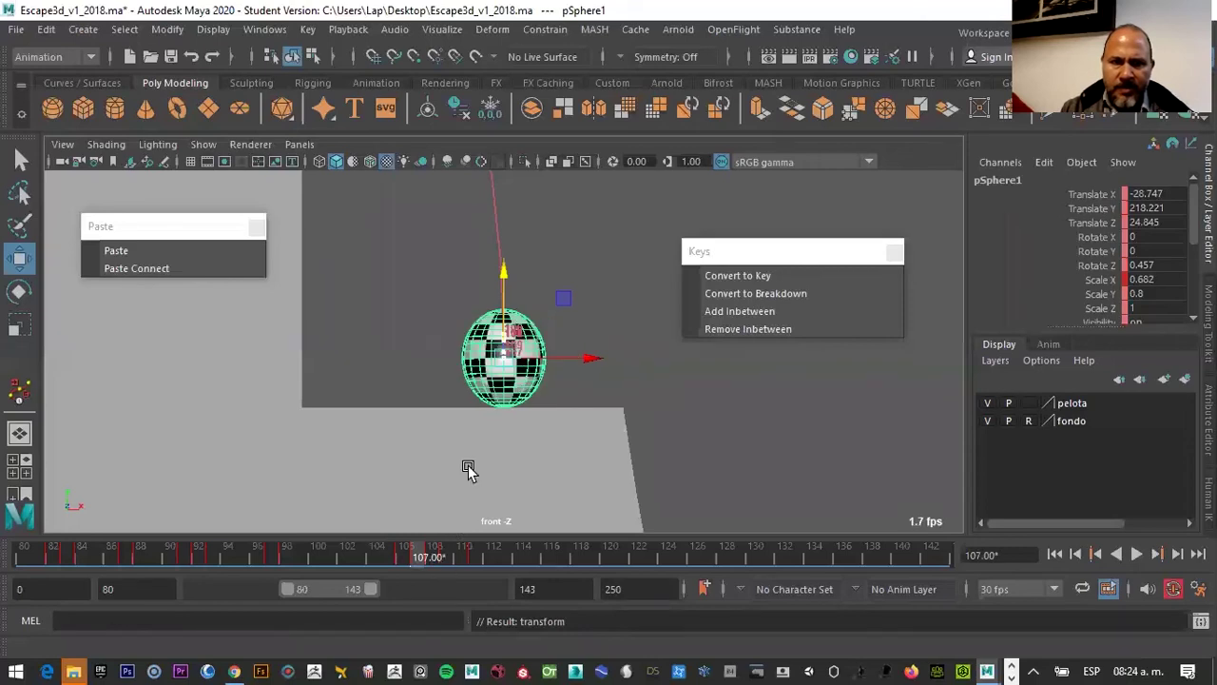
left_click(401, 556)
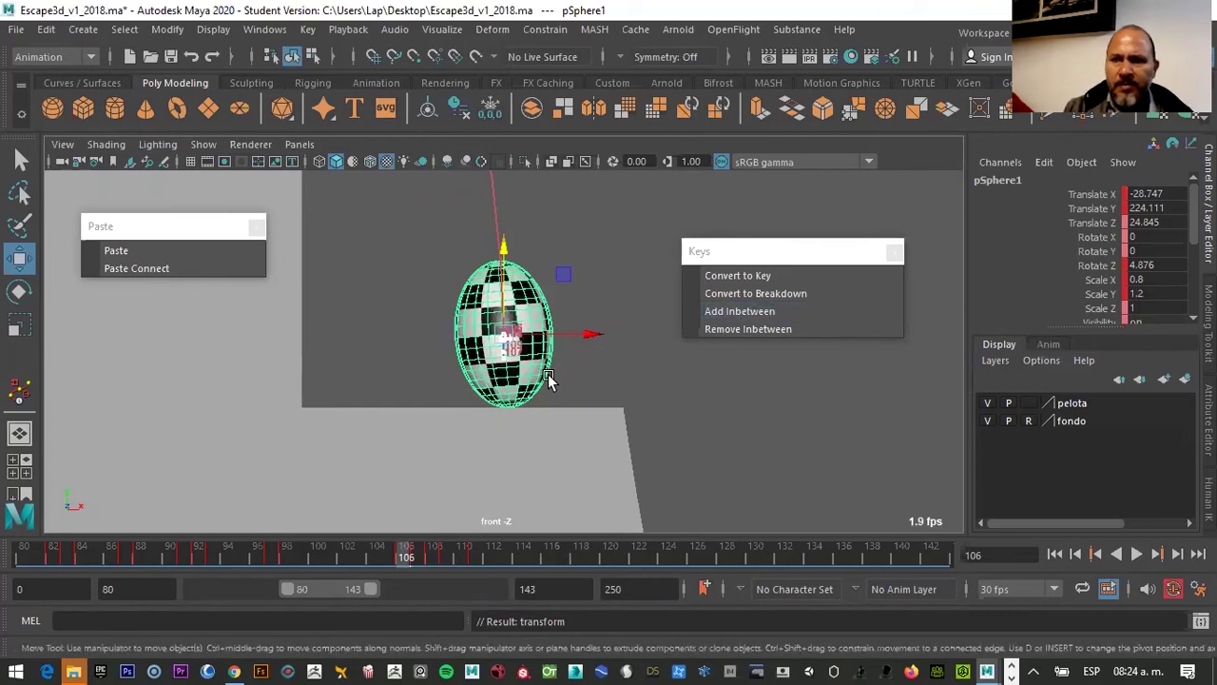
left_click(420, 557)
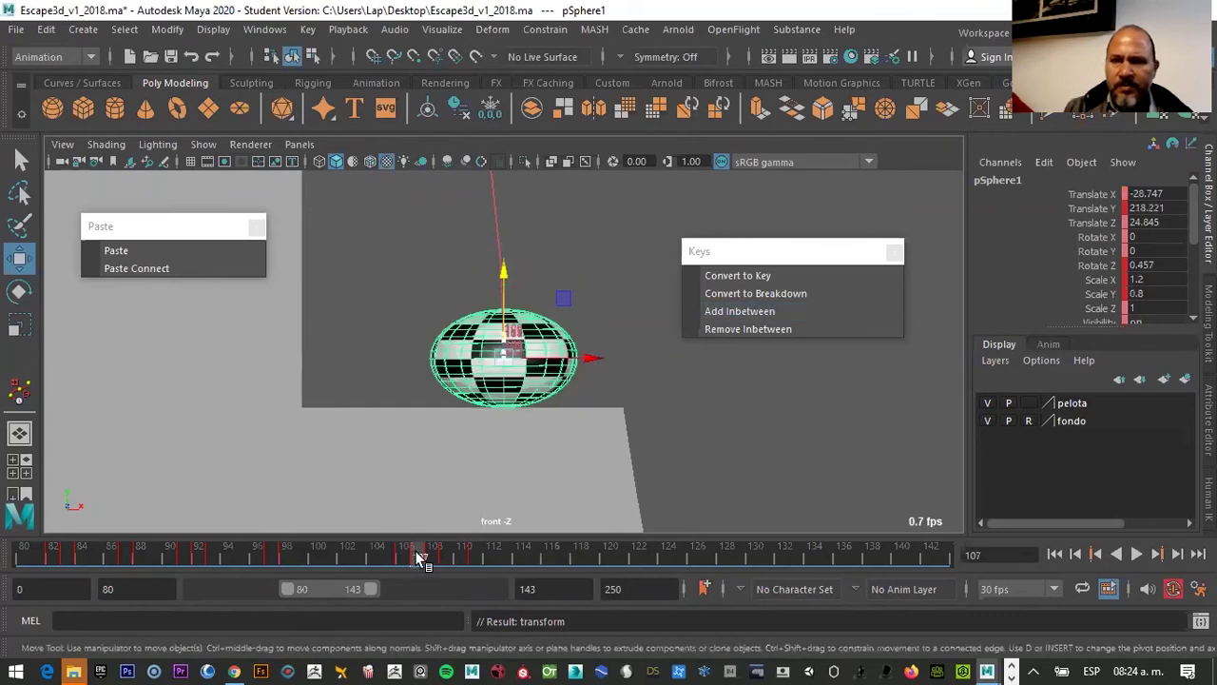
left_click(433, 558)
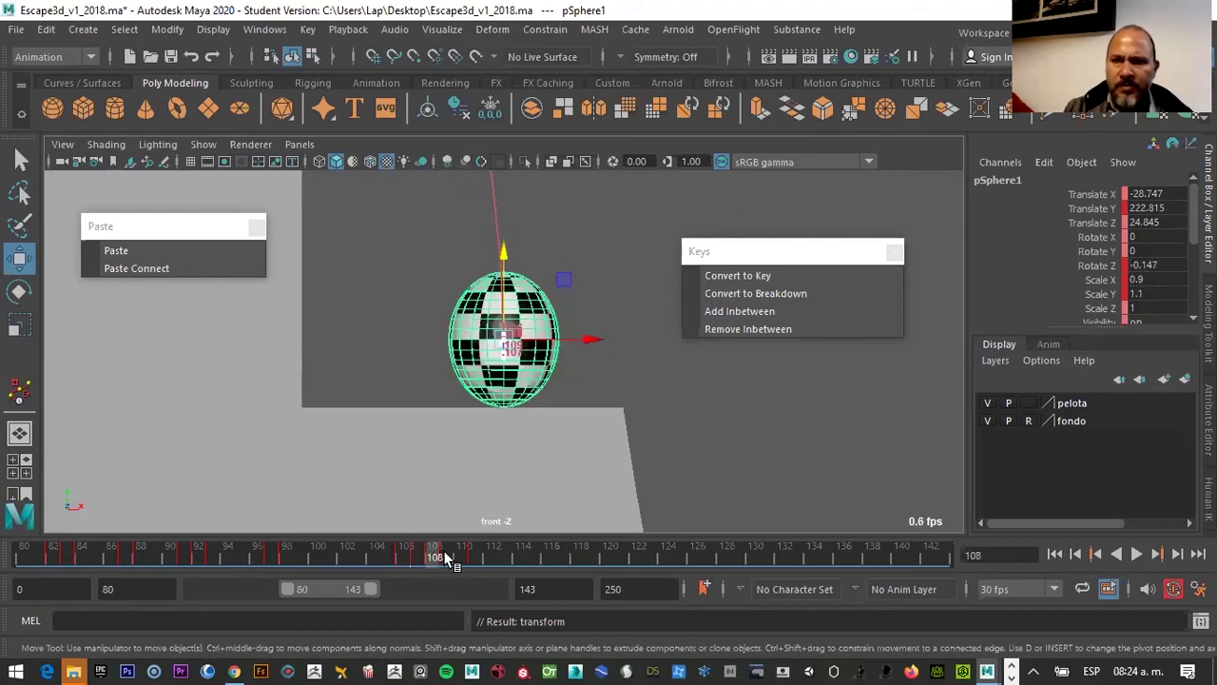
left_click(444, 553)
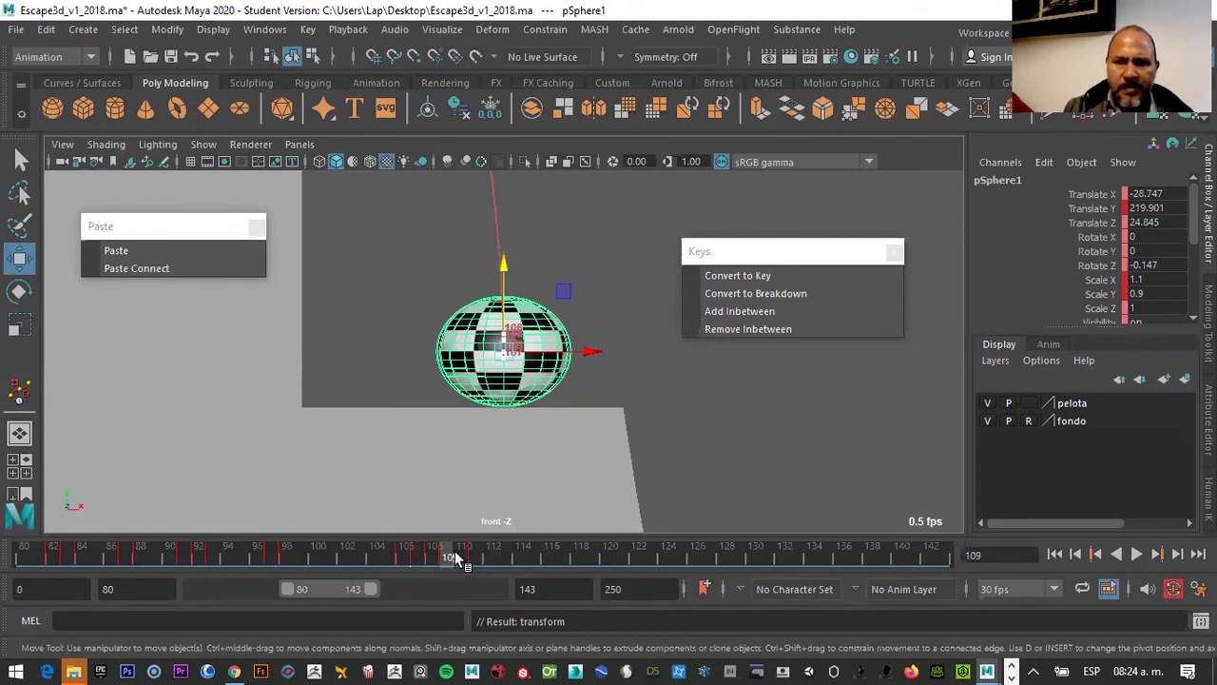
left_click(467, 552)
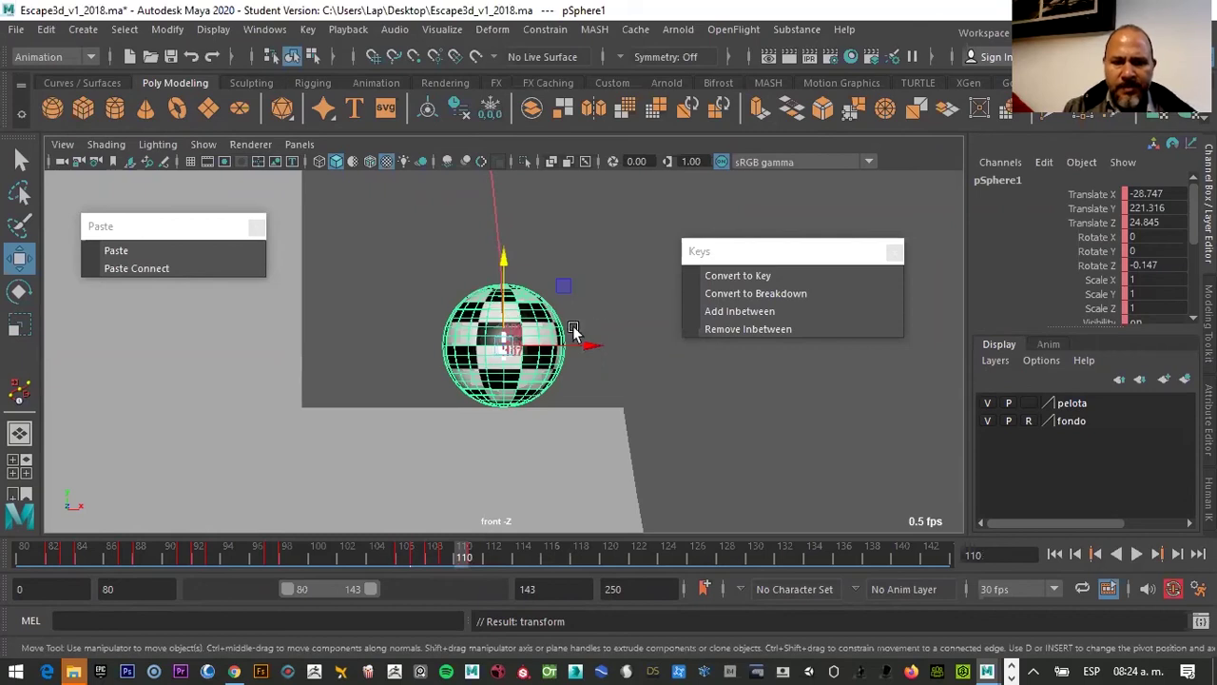
At frame 110, stretch the ball to Scale Y 1.1 and X 0.9, then raise it slightly
key("r")
left_click_drag(504, 267, 506, 250)
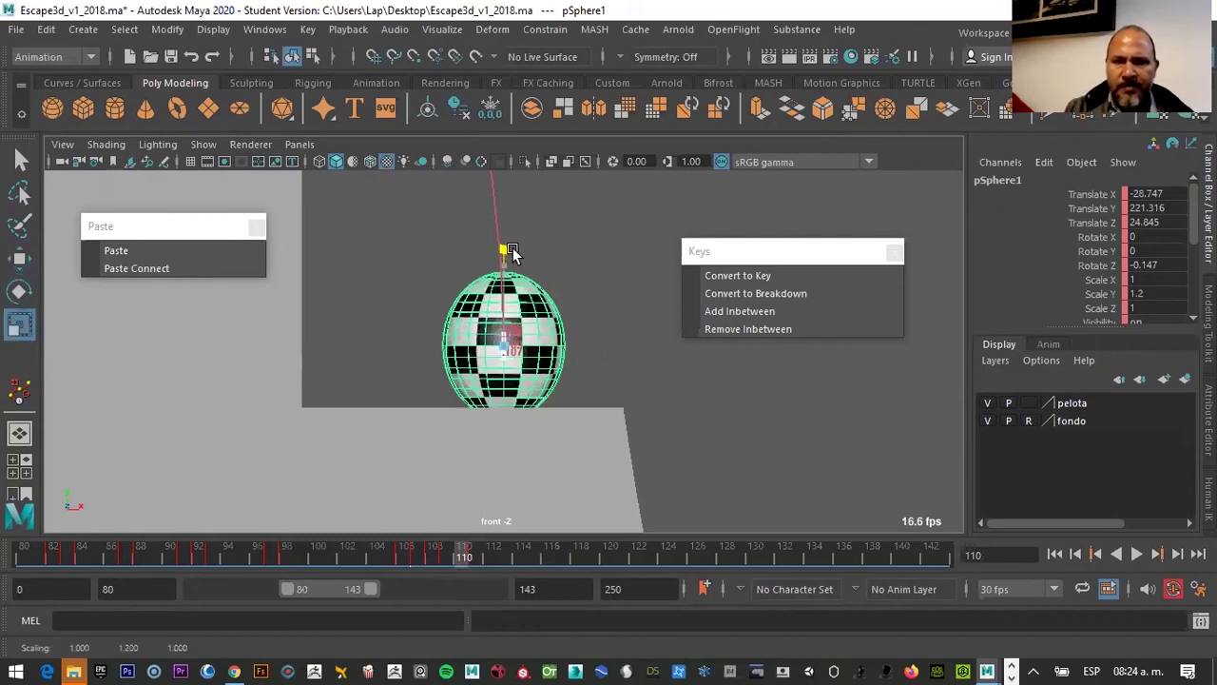
double_click(1151, 294)
type("1")
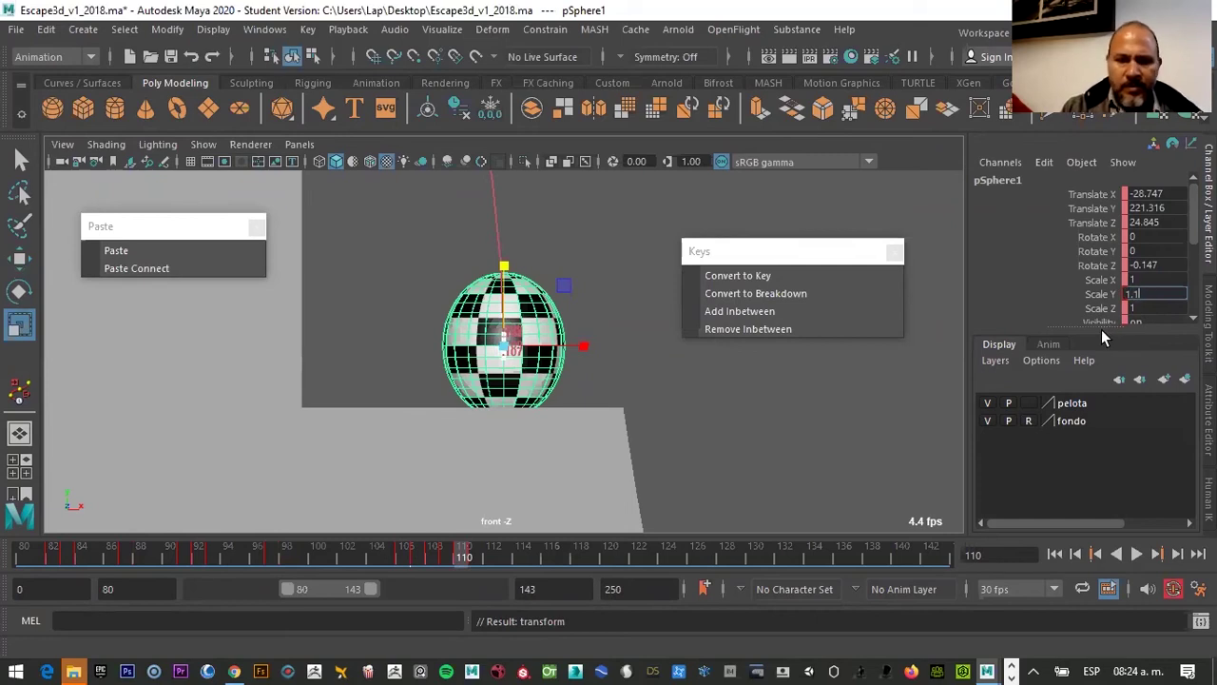
key("Tab")
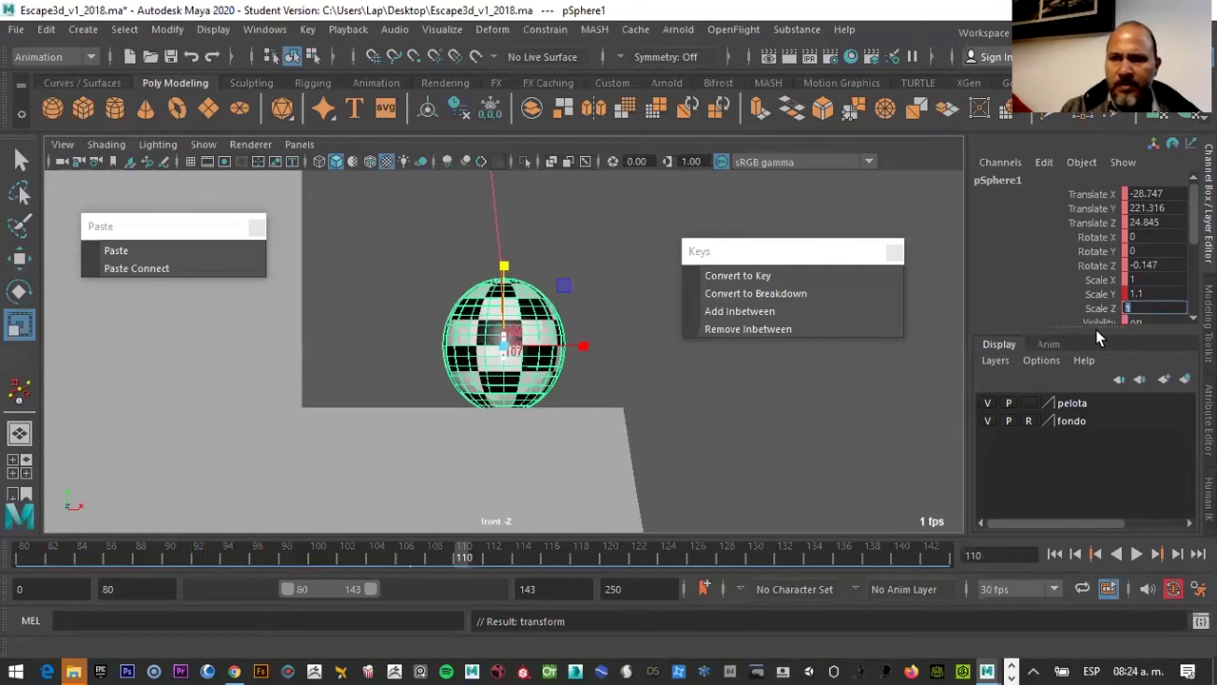
double_click(1137, 281)
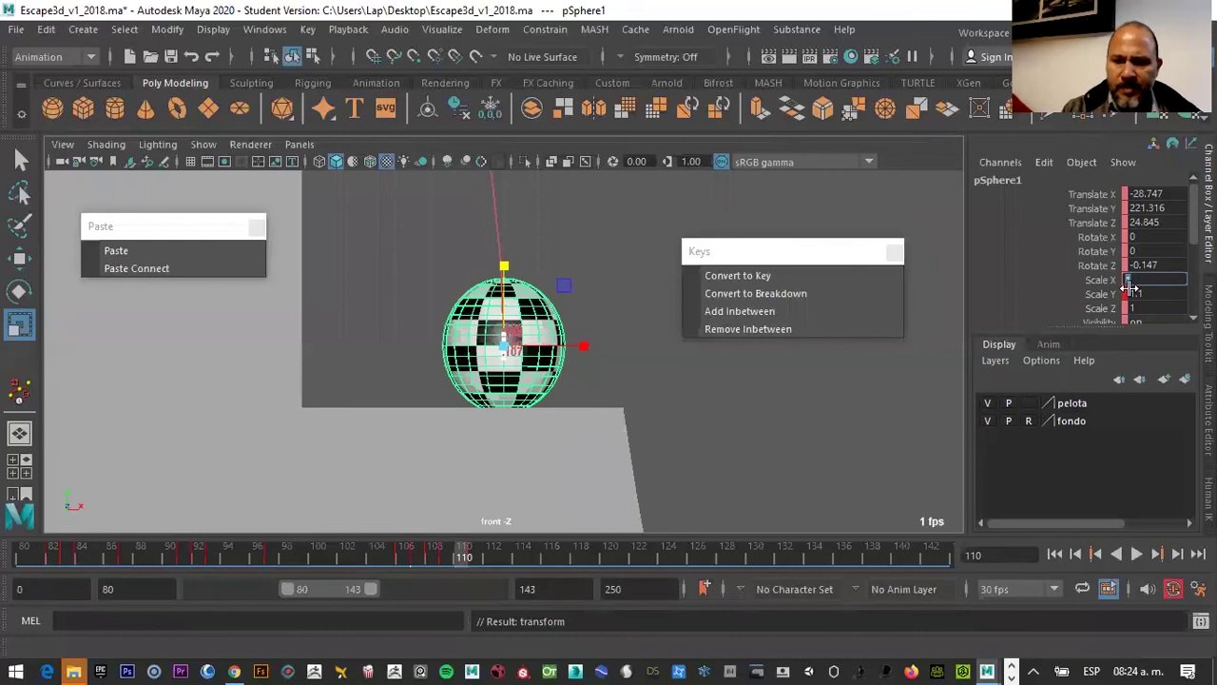
type("0.9")
key("Return")
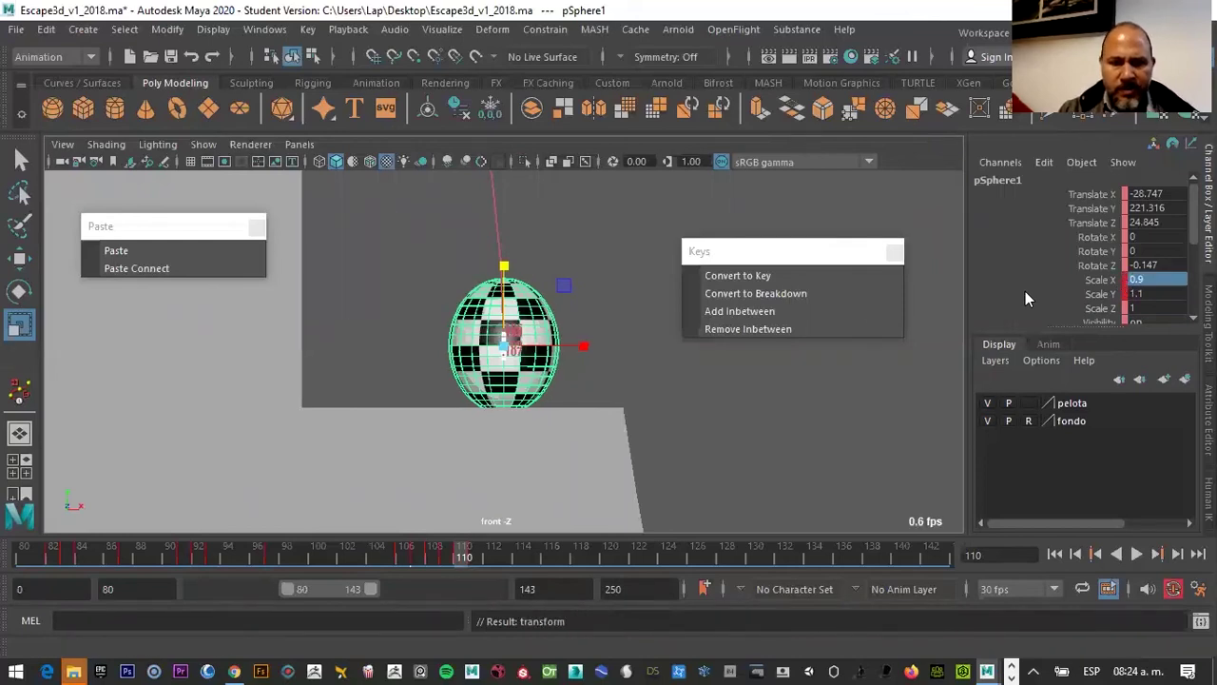
key("w")
mouse_move(504, 294)
left_mouse_down()
mouse_move(504, 276)
mouse_move(504, 288)
left_mouse_up()
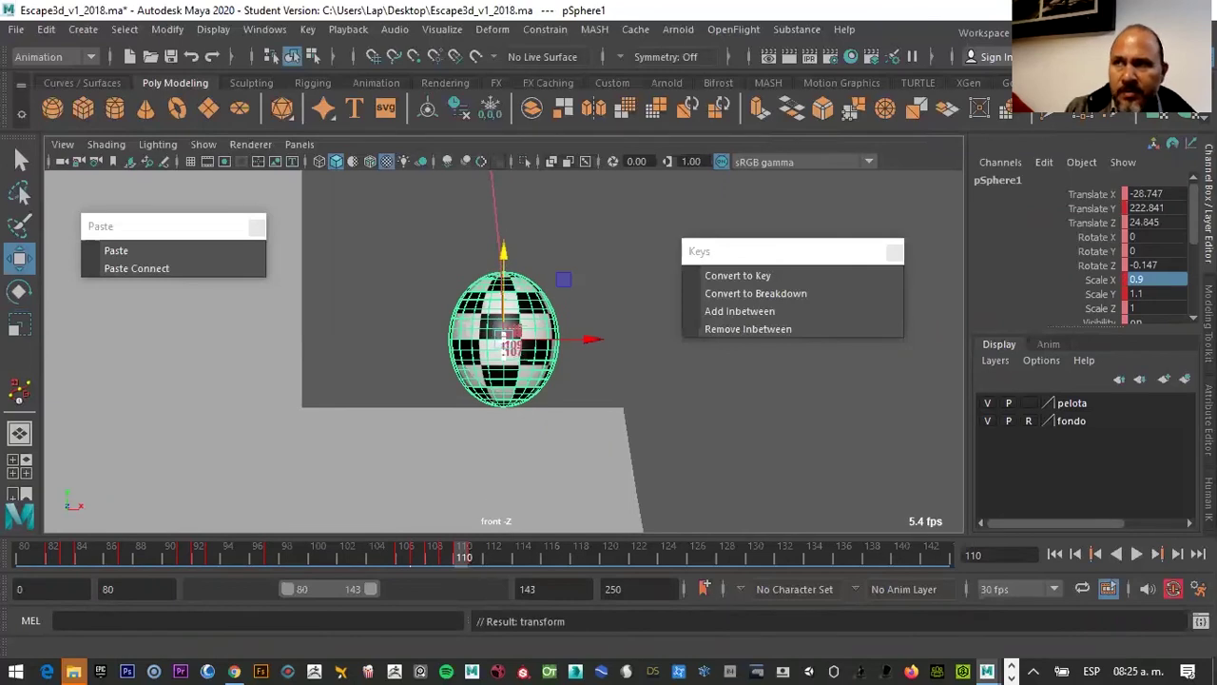
Scrub the landing between frames 105 and 113 to check the new stretch
left_click(476, 555)
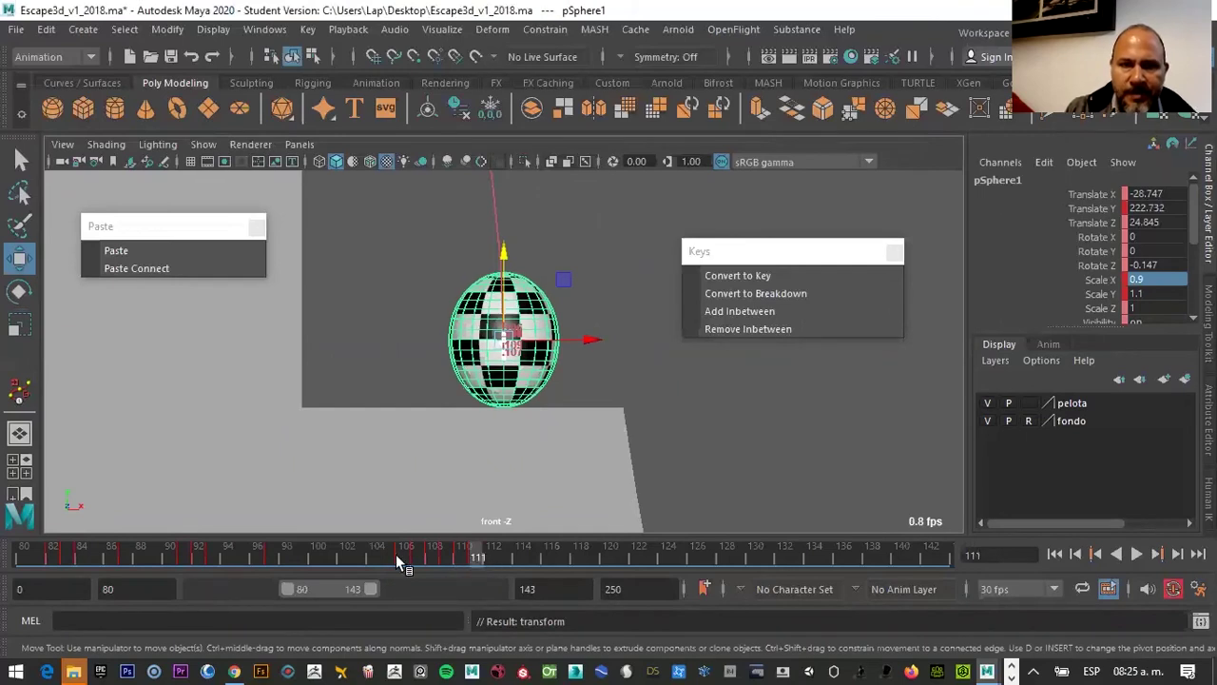
left_click_drag(337, 556, 403, 554)
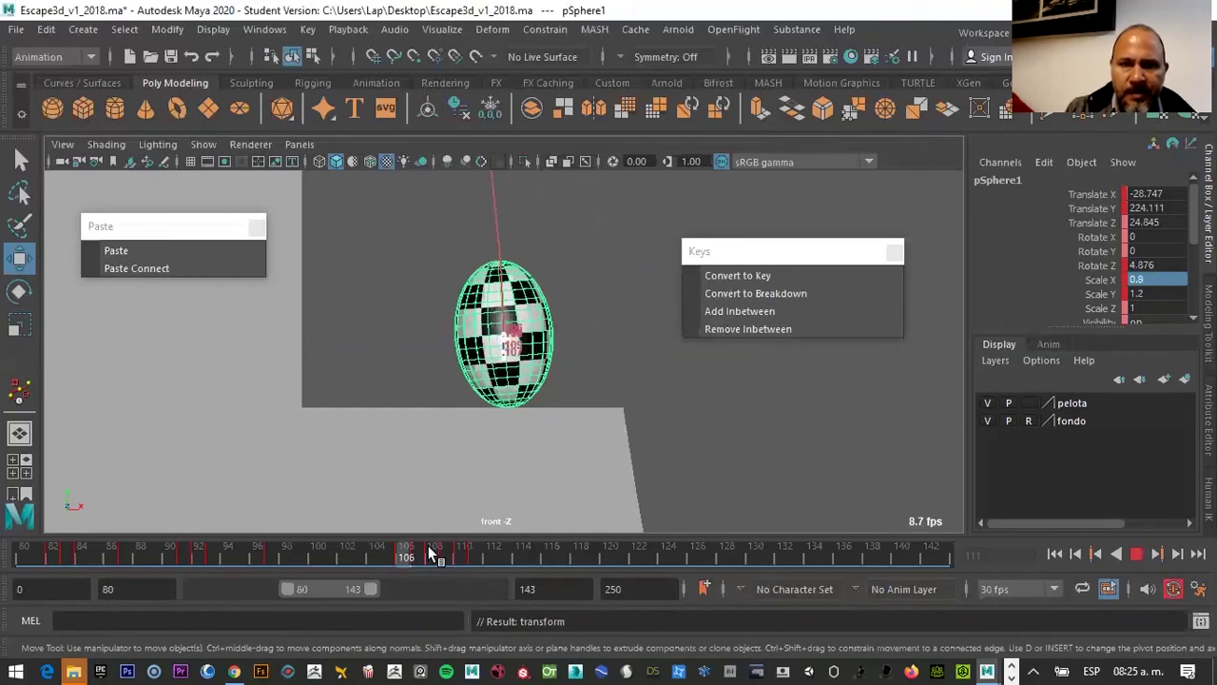
left_click(451, 549)
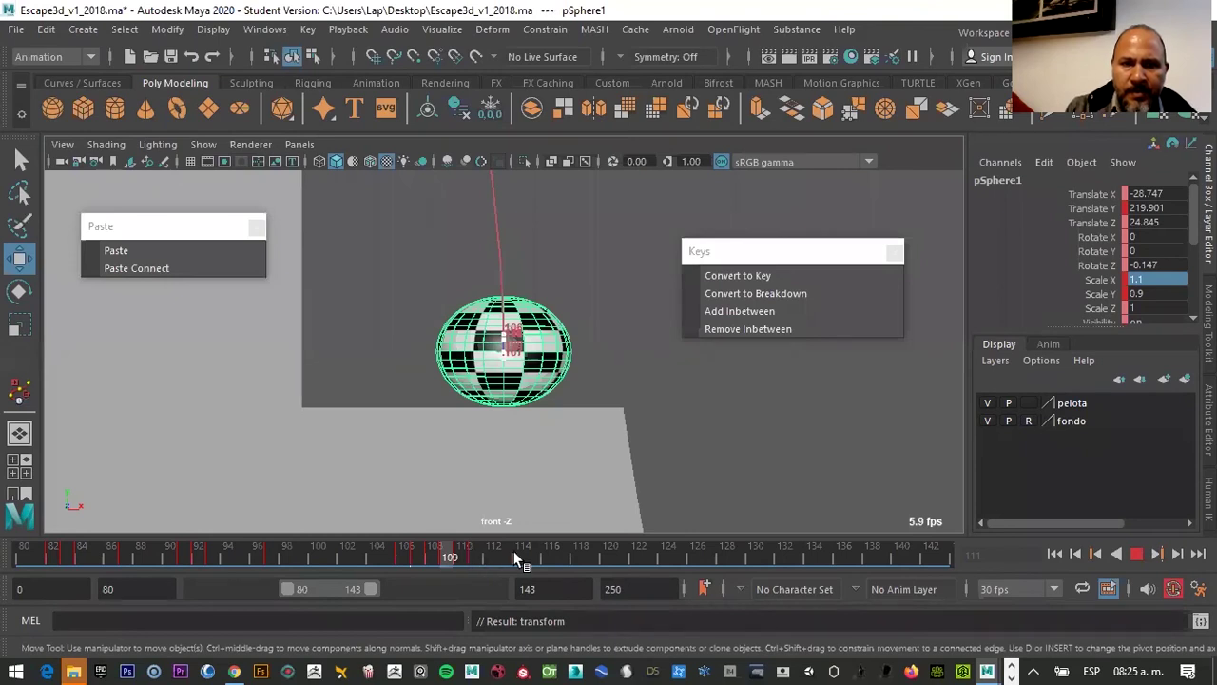
left_click(504, 554)
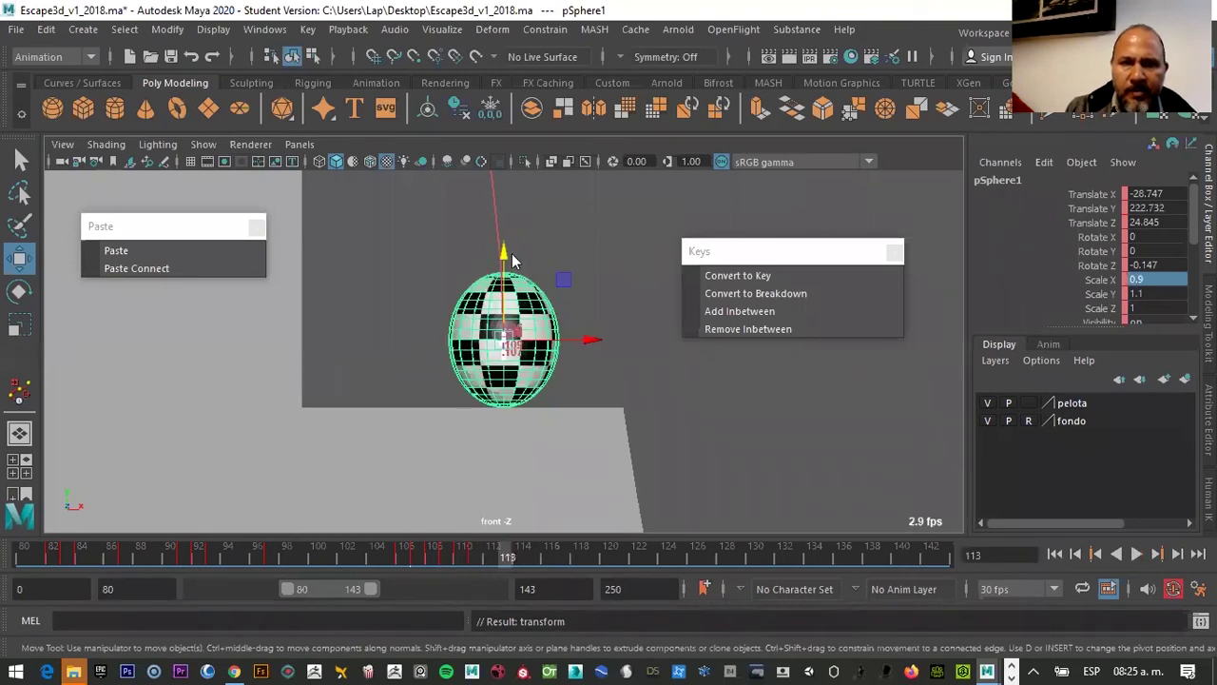
right_click(503, 554)
left_click(516, 269)
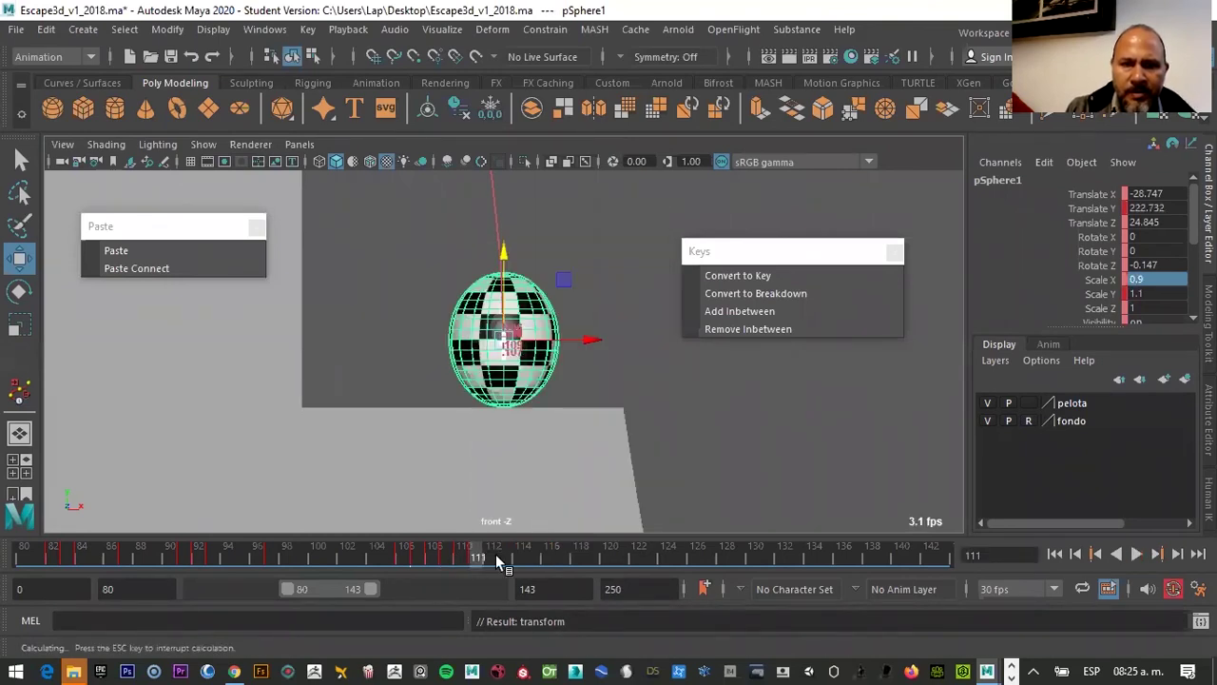
left_click(501, 553)
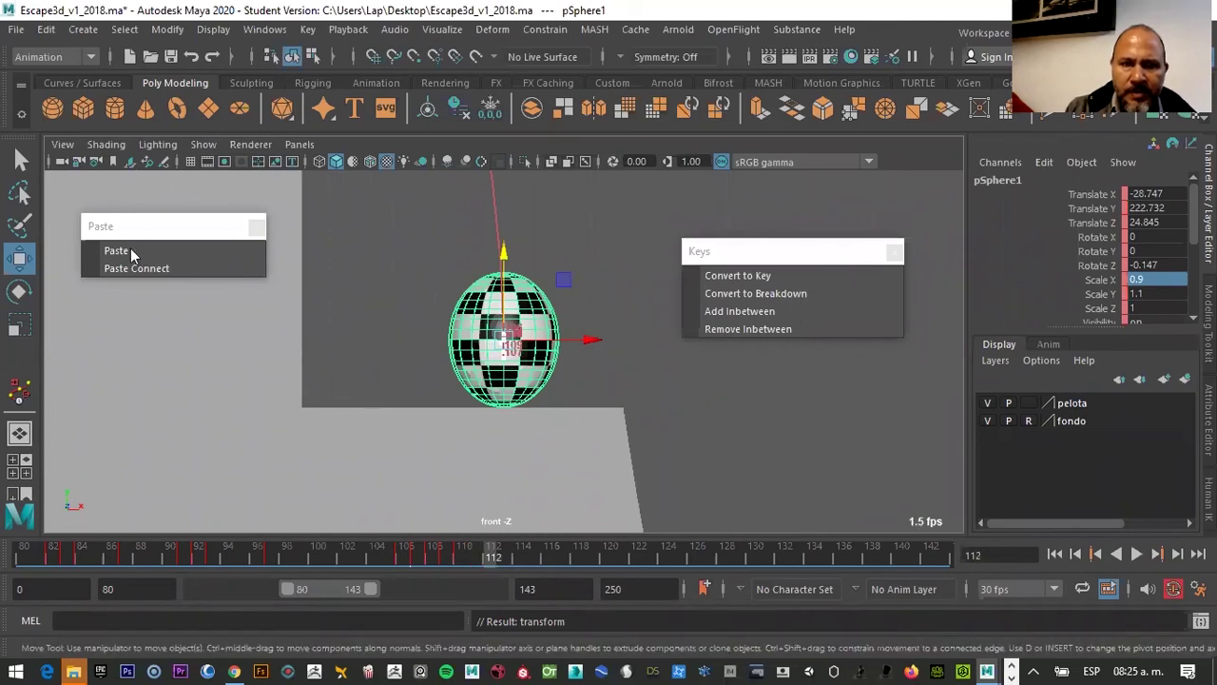
Play the bounce from frame 106, then step through frames 106–109
left_click(483, 553)
key("alt+v")
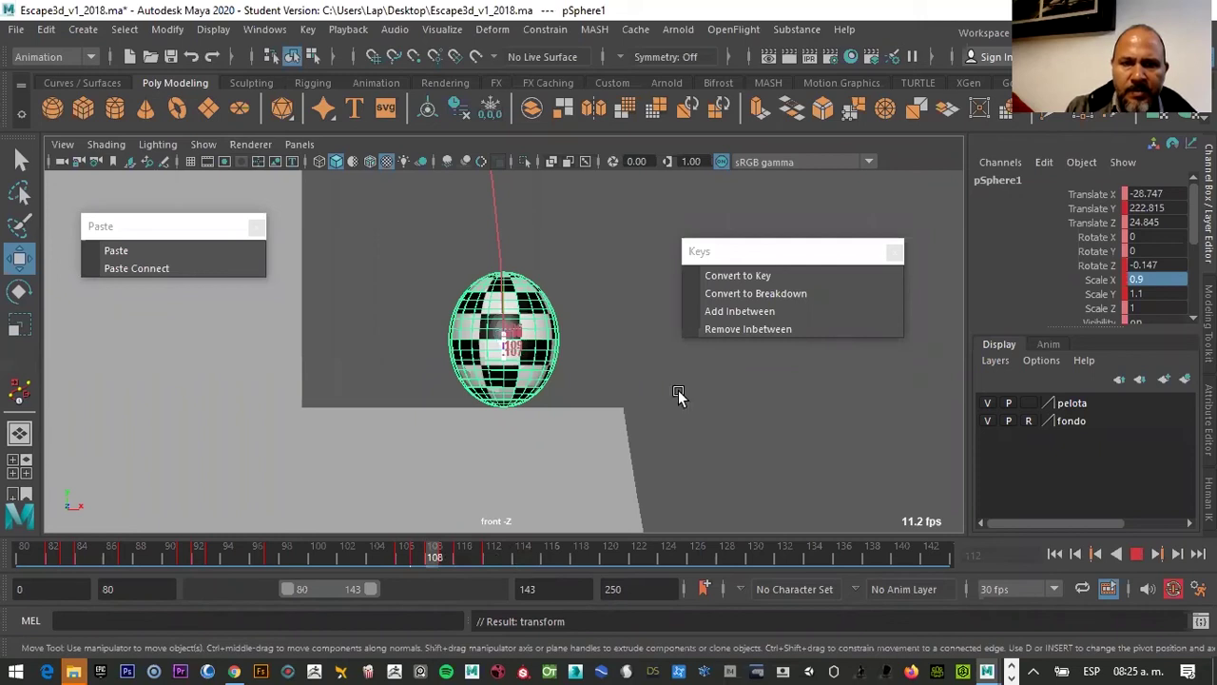
left_click(492, 559)
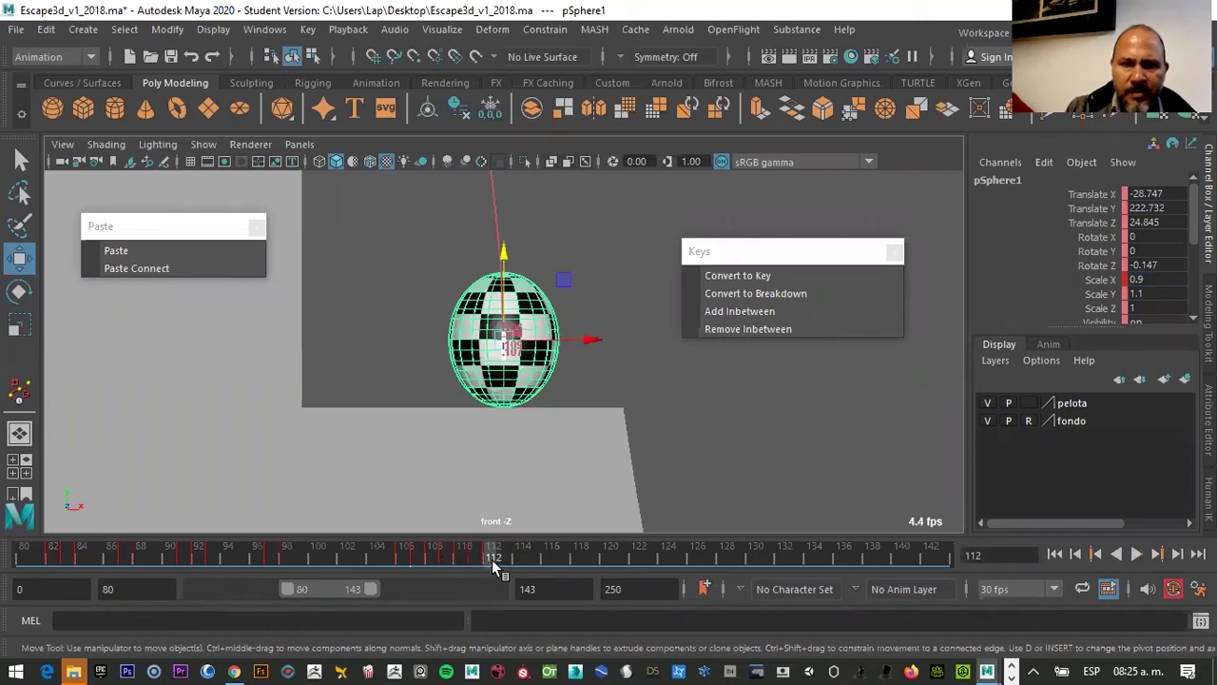
left_click(409, 556)
key("alt+v")
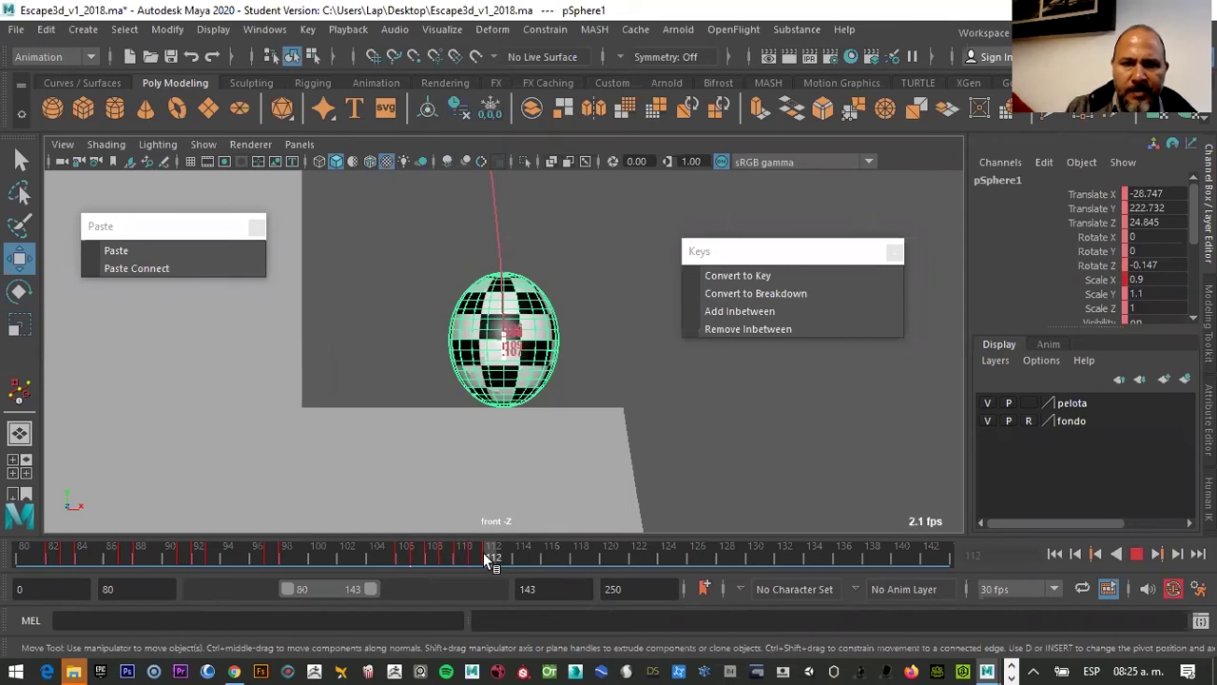
key("Escape")
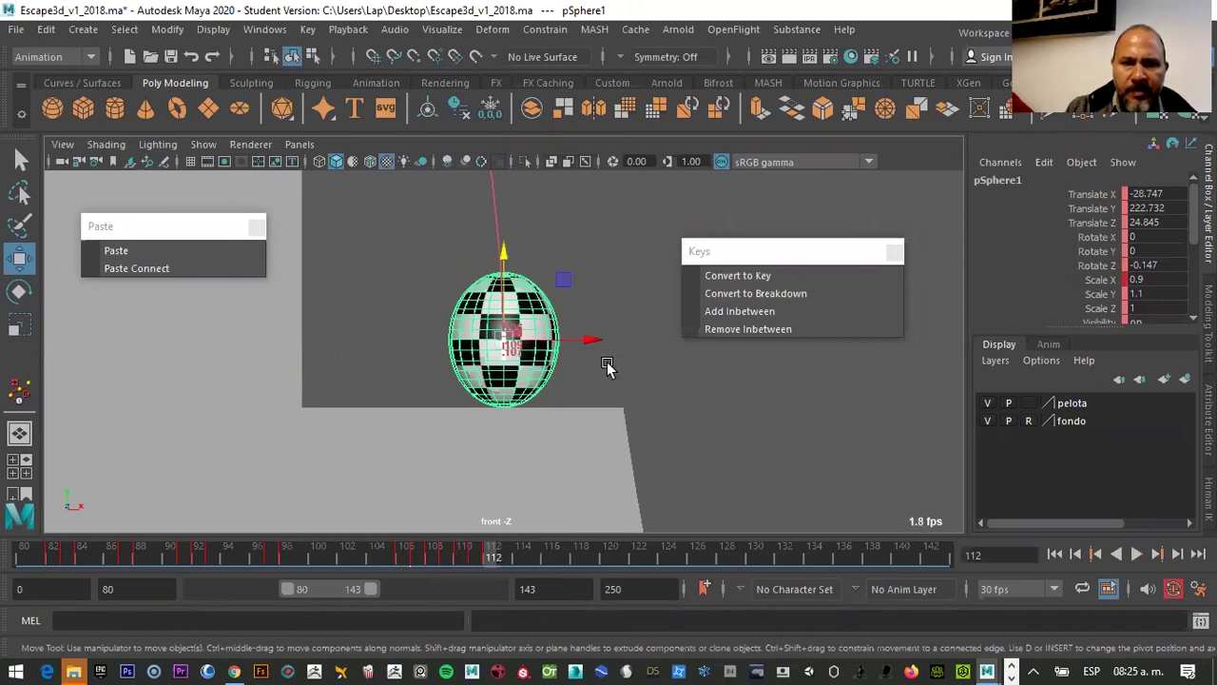
left_click(411, 559)
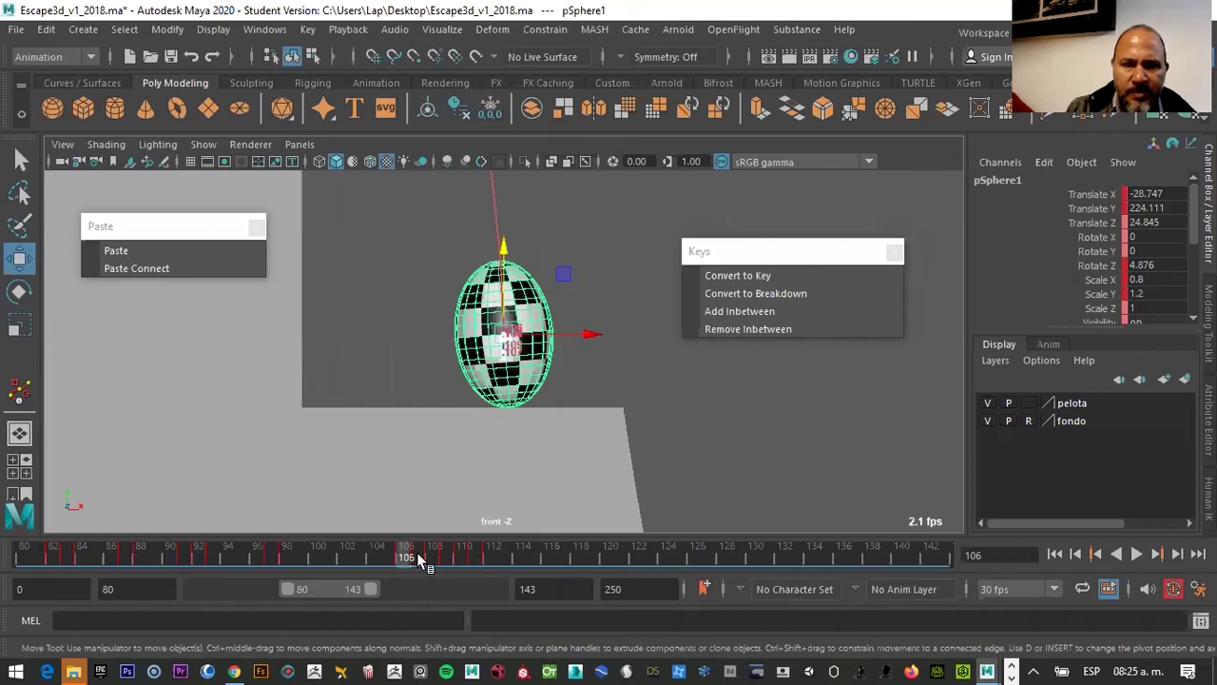
left_click_drag(418, 553, 432, 553)
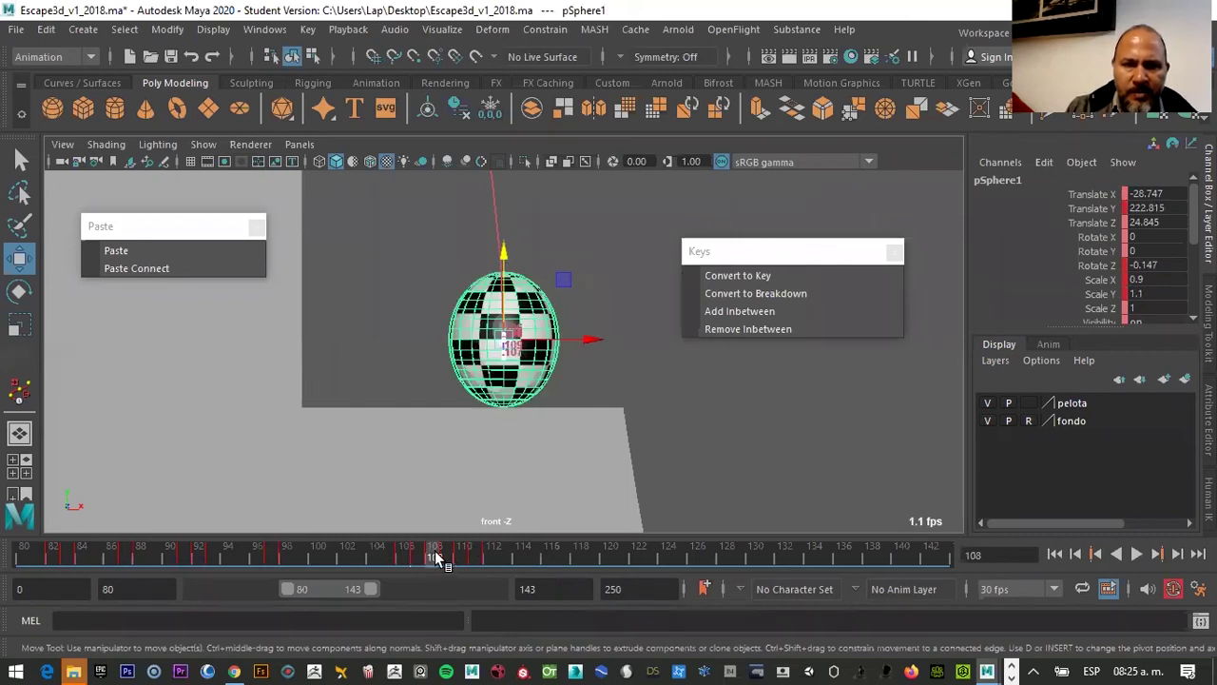
left_click_drag(435, 550, 448, 554)
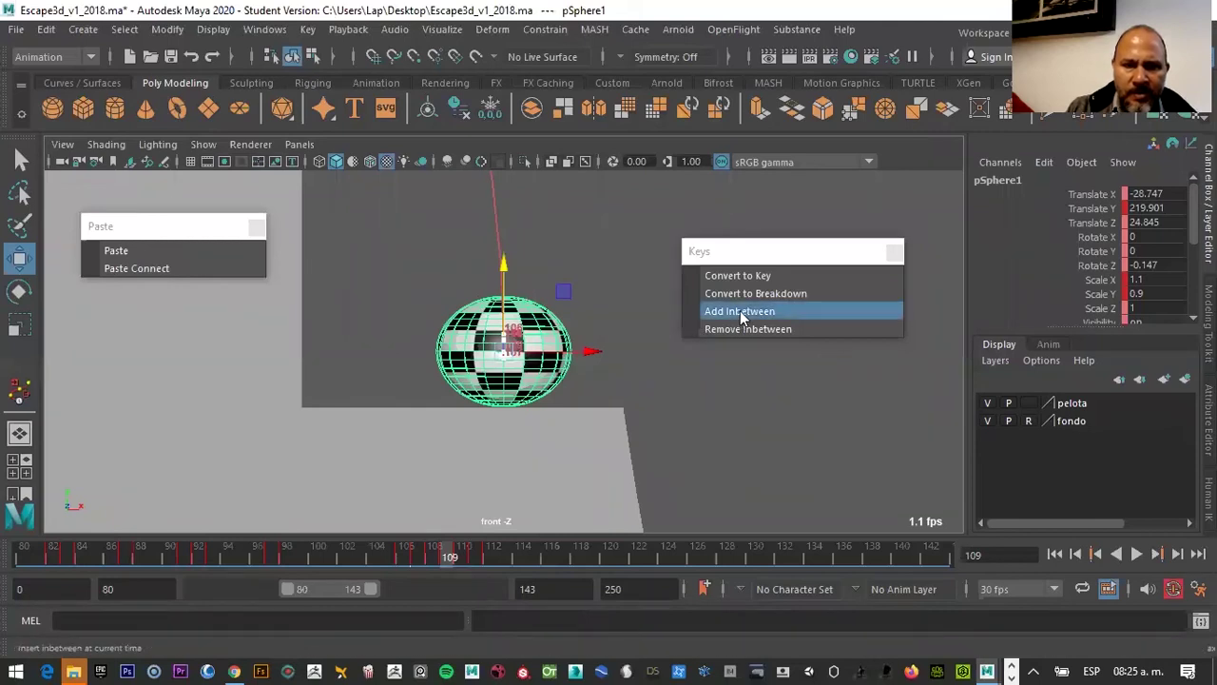
Scrub frames 108–111 and add an inbetween at frame 112
left_click(435, 554)
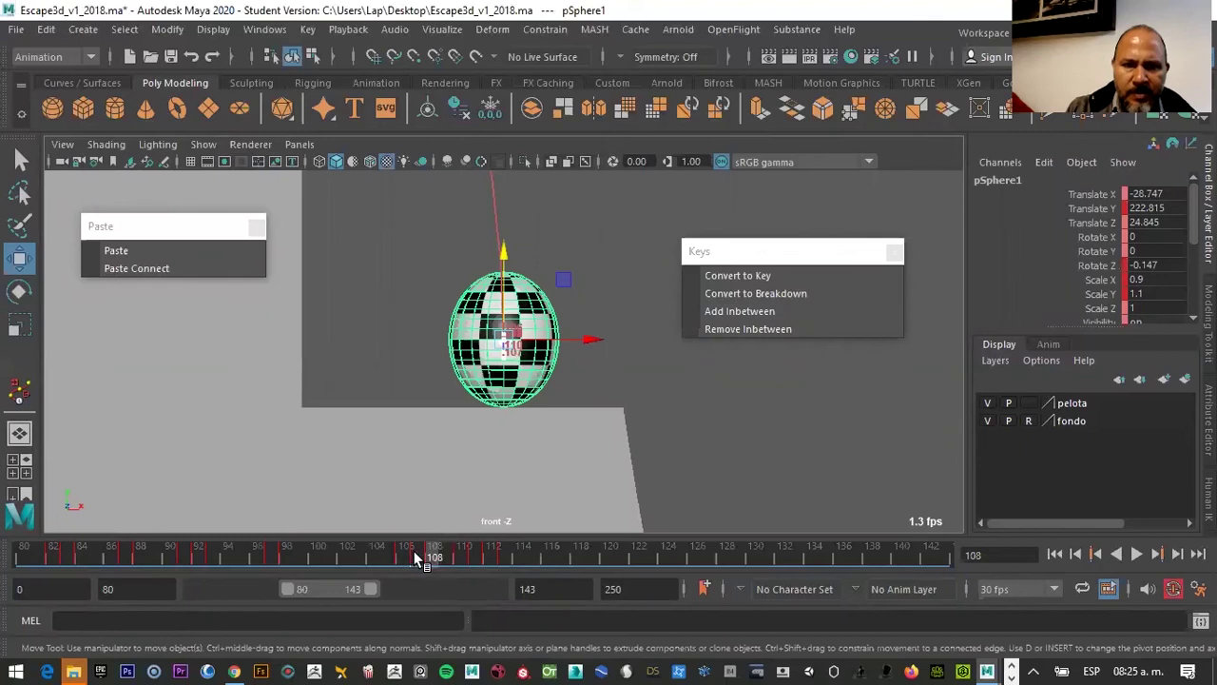
left_click_drag(426, 547, 431, 547)
left_click_drag(460, 556, 469, 558)
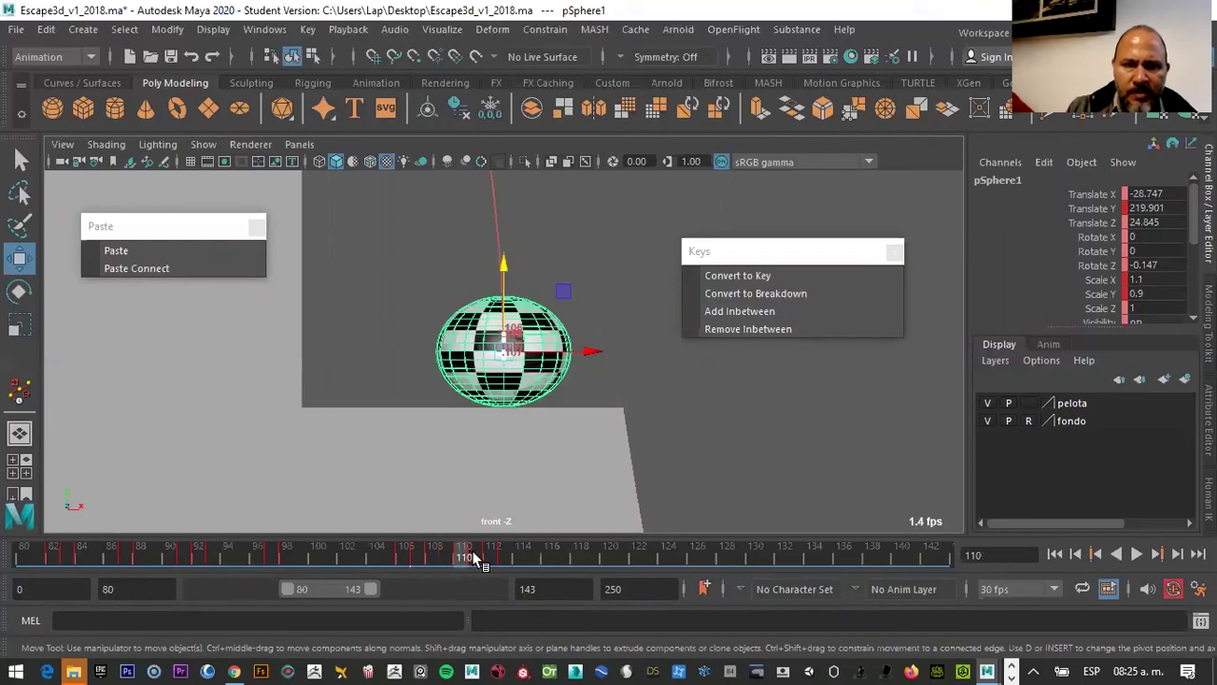
left_click_drag(478, 559, 485, 550)
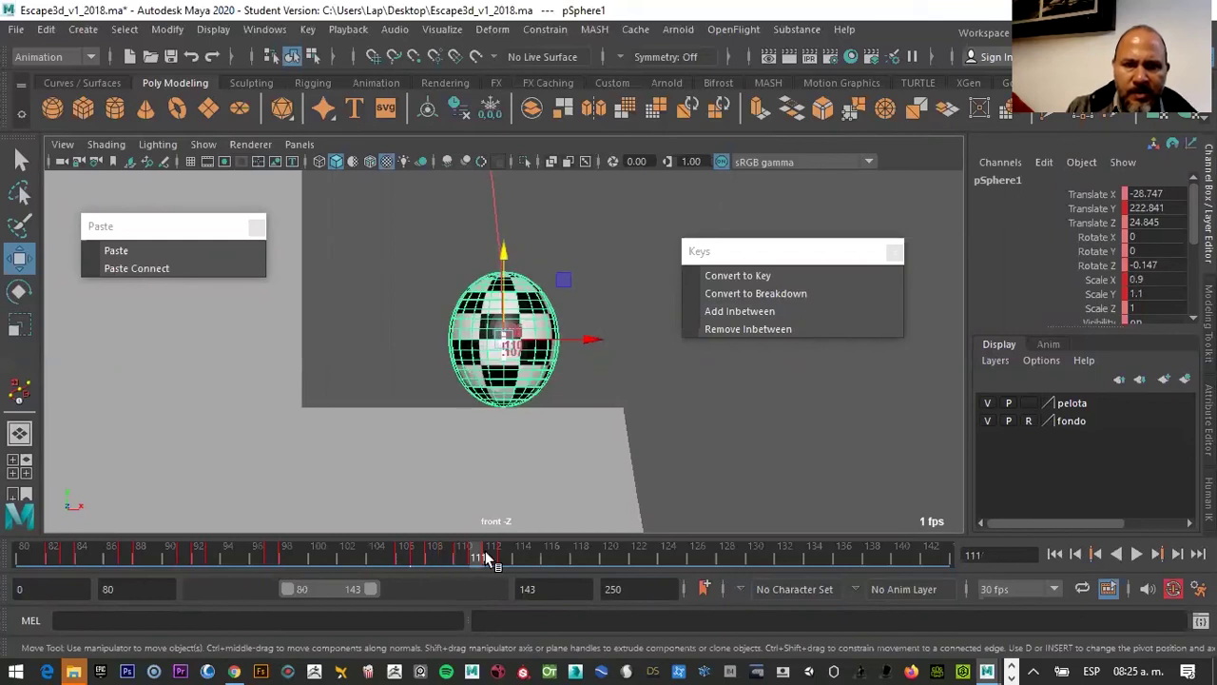
left_click(734, 326)
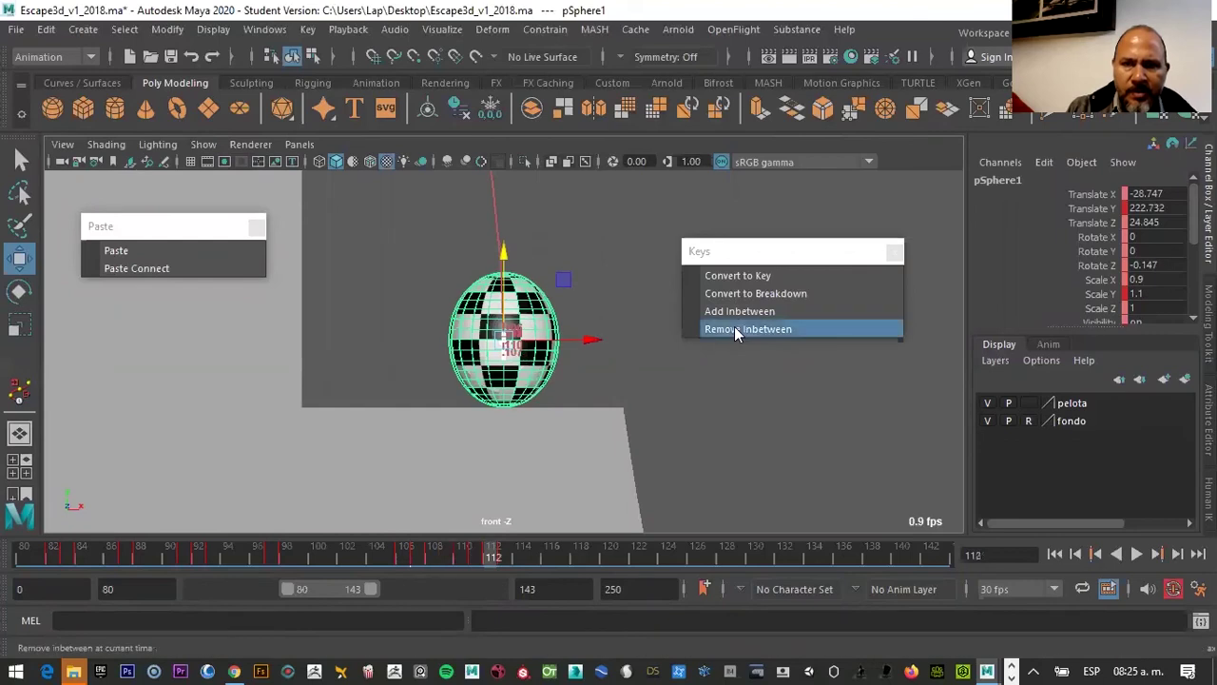
left_click(744, 314)
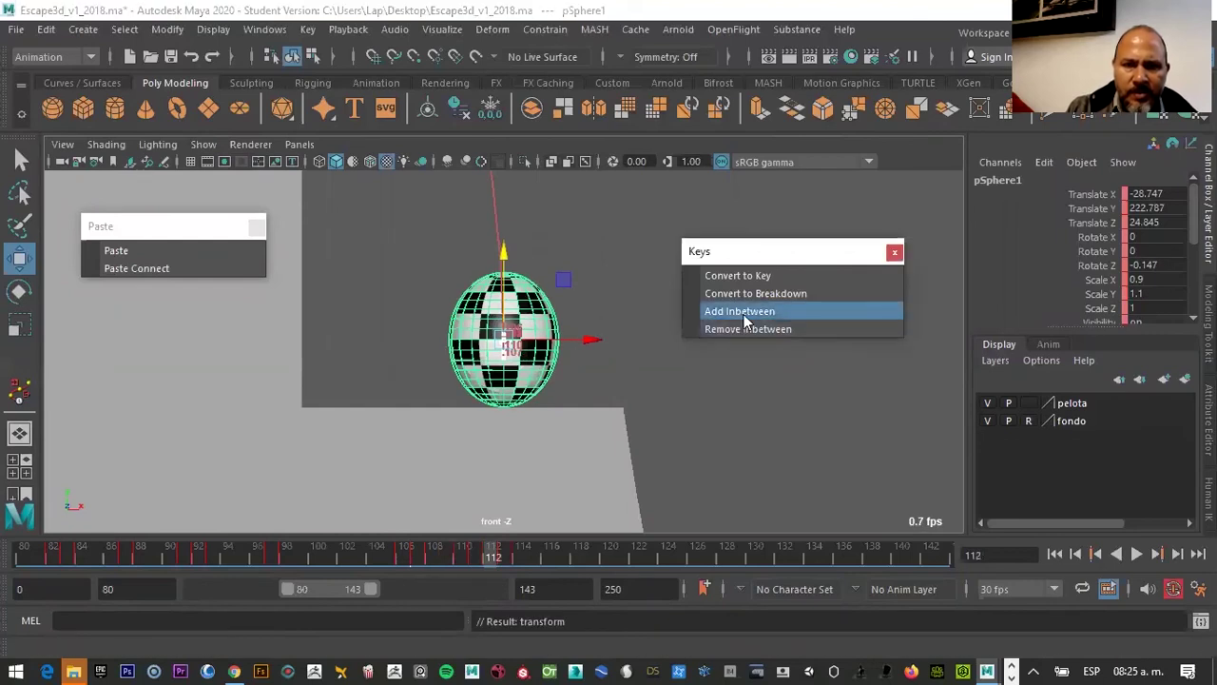
Check frames 108–115 after the first inbetween, reselecting the ball
left_click(536, 551)
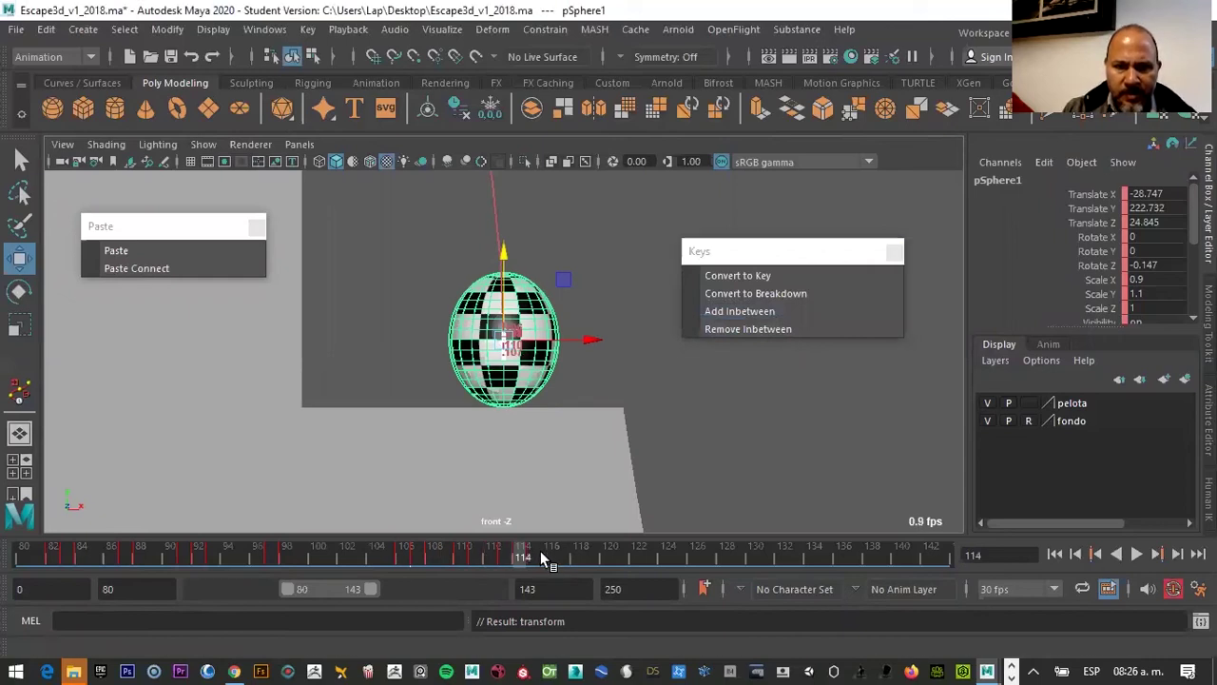
left_click(540, 552)
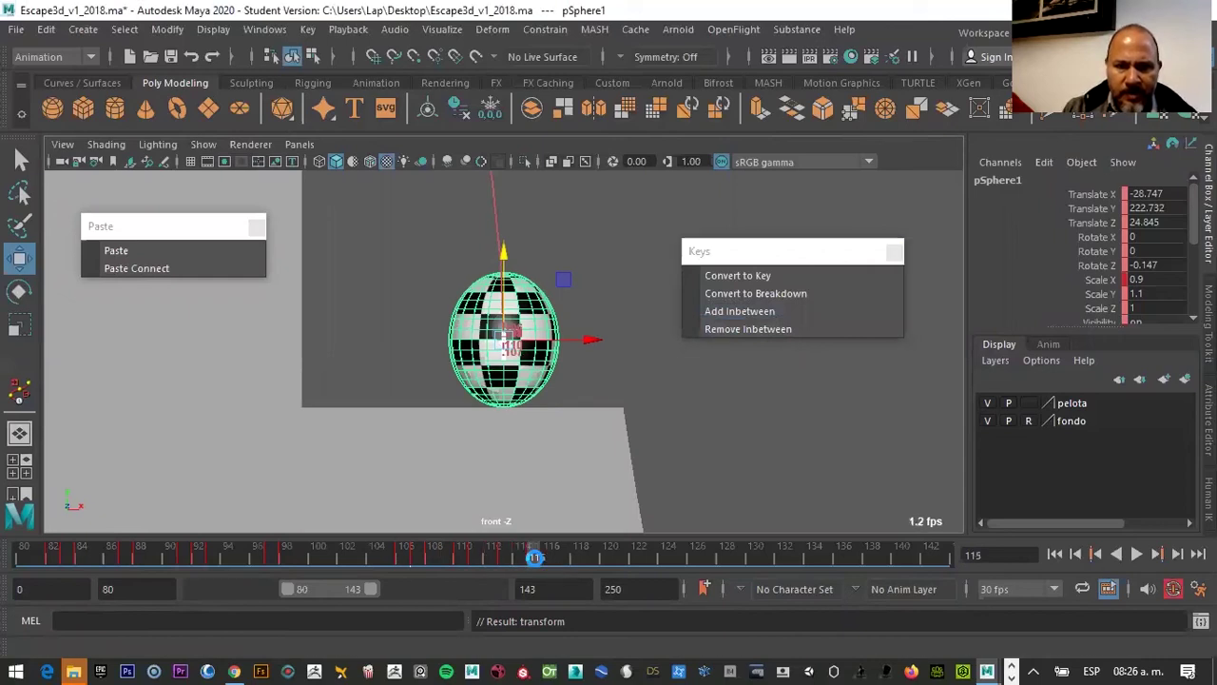
left_click(486, 550)
left_click(427, 552)
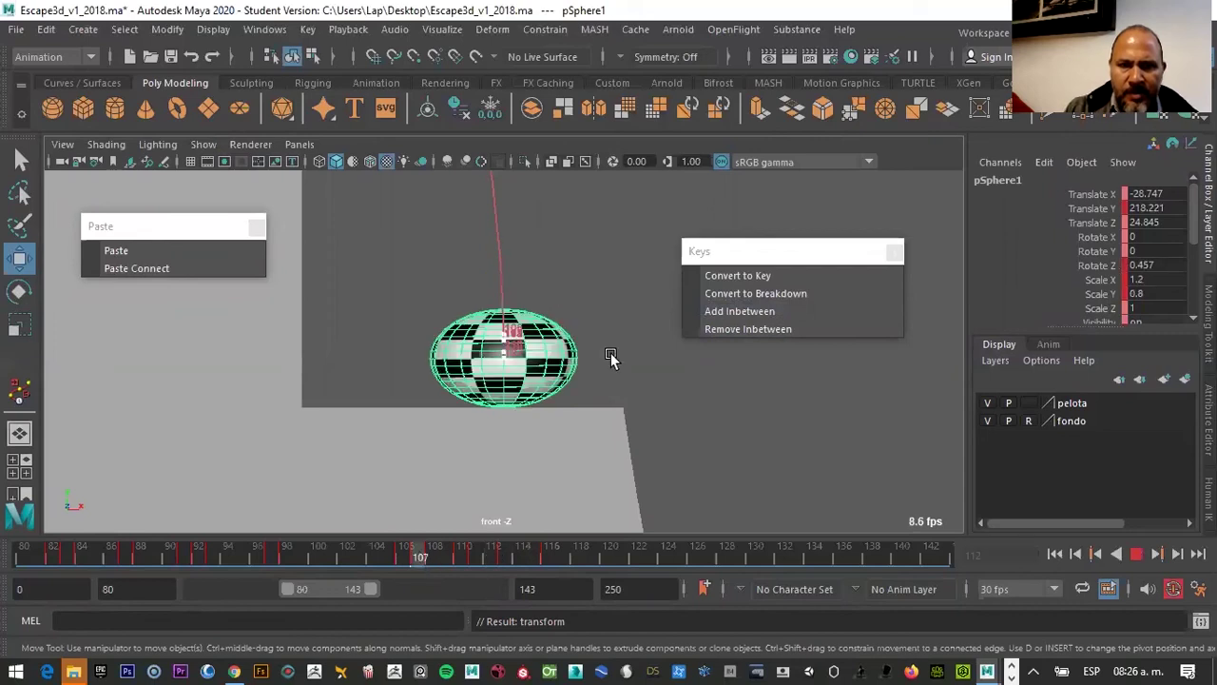
left_click(571, 339)
left_click(542, 328)
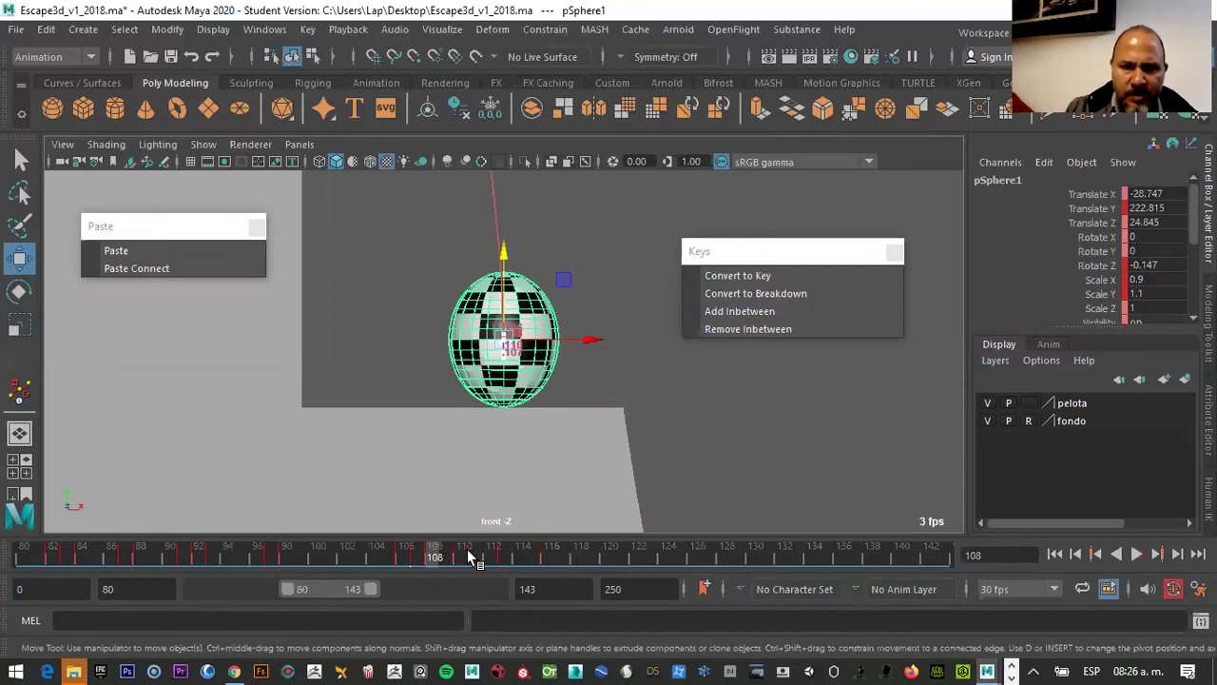
left_click_drag(433, 553, 471, 552)
Add a second inbetween at frame 111 and reselect the ball
left_click(532, 559)
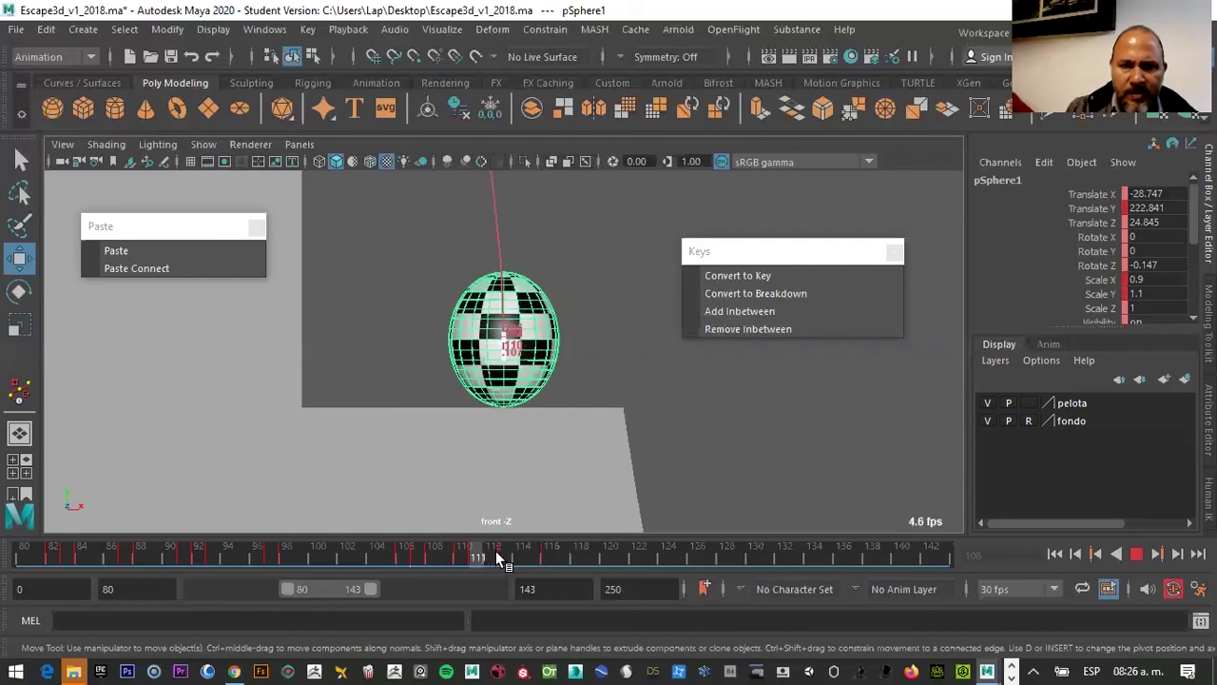
key("Escape")
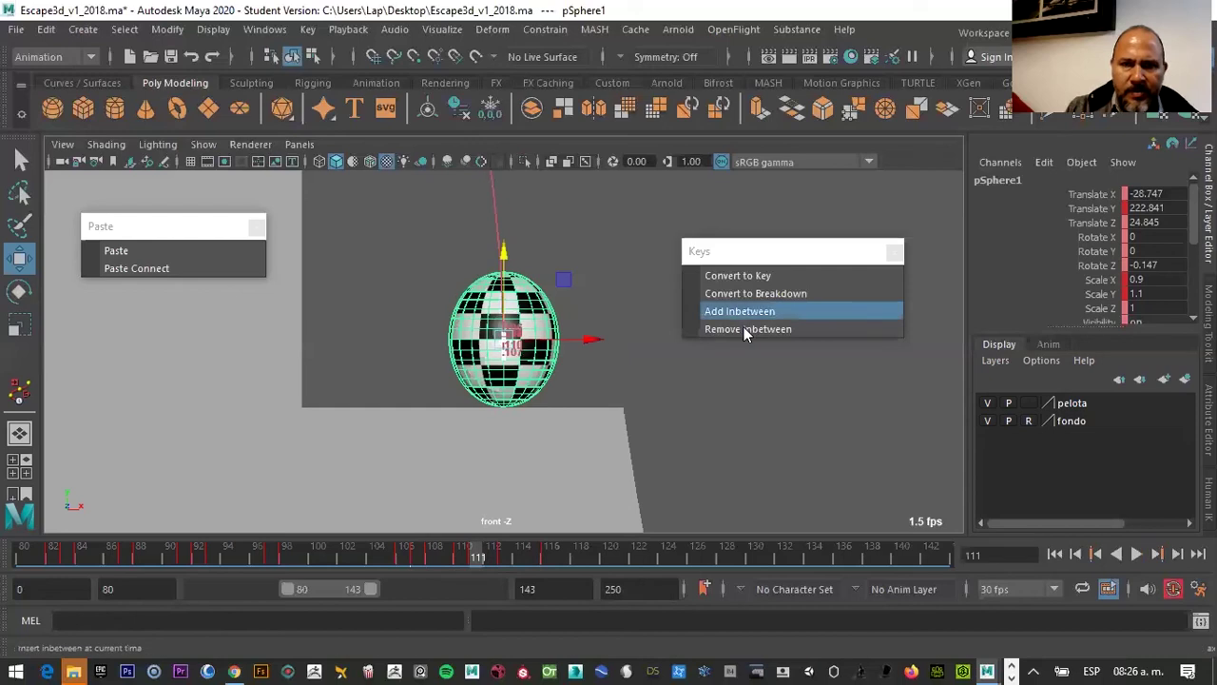
left_click(521, 519)
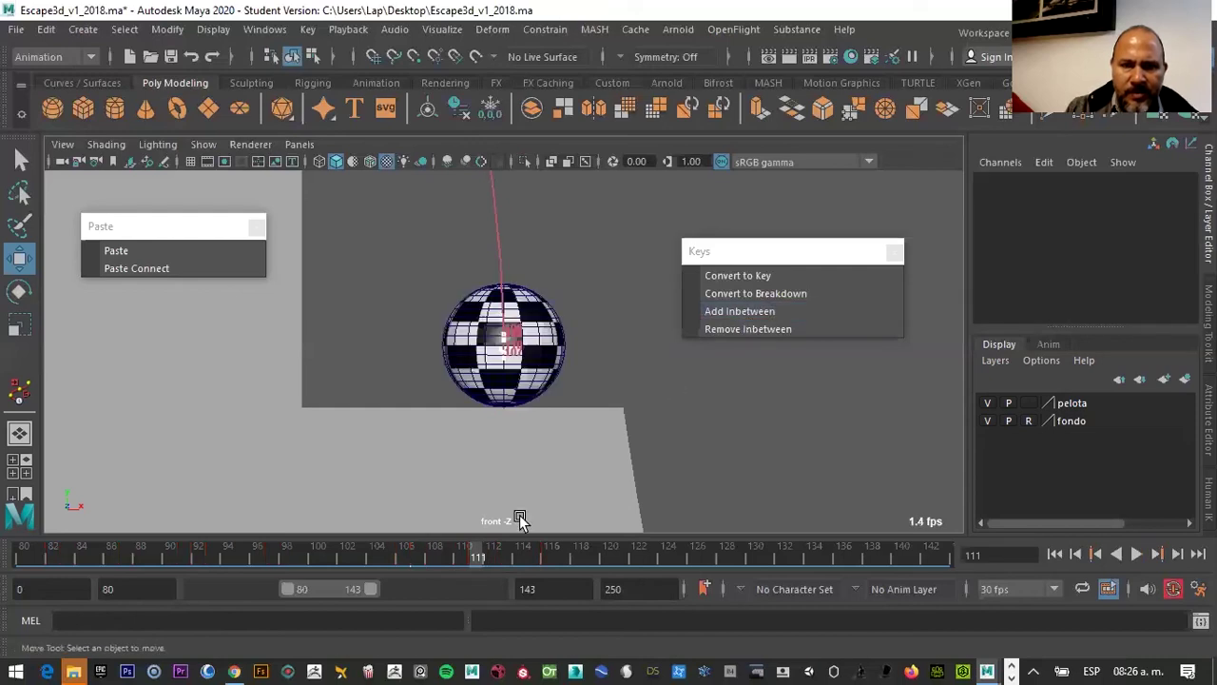
left_click(492, 557)
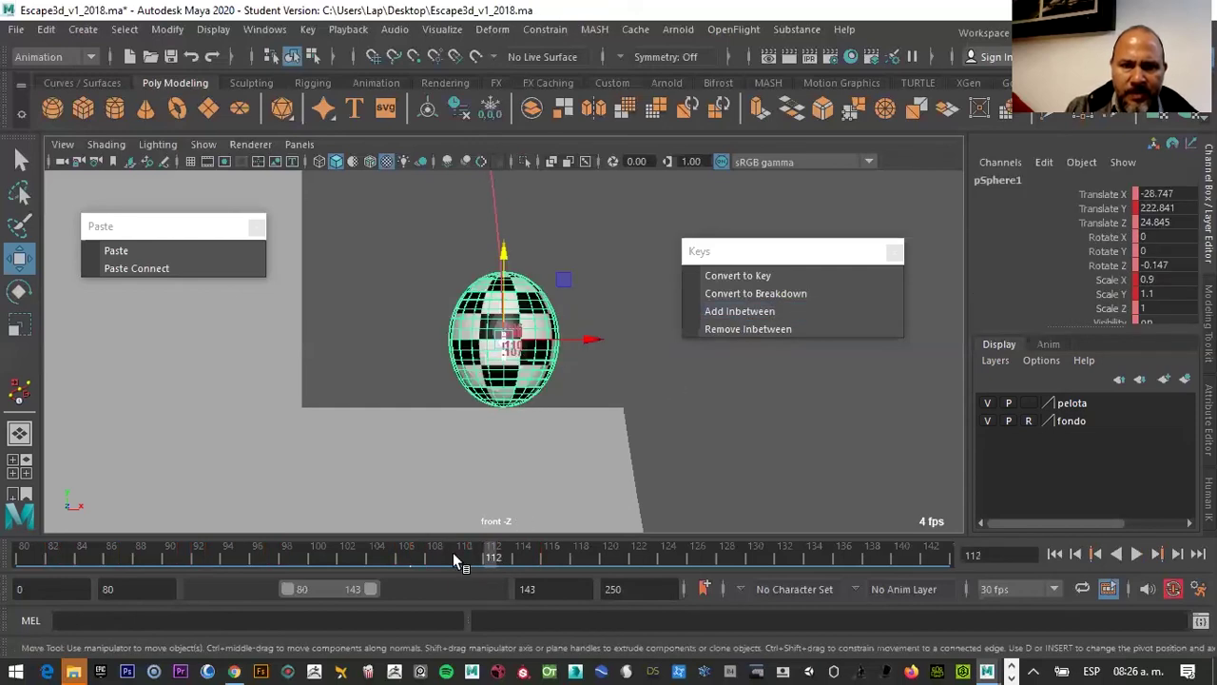
Review the shifted landing poses from frame 106 through 114
left_click_drag(440, 556, 456, 557)
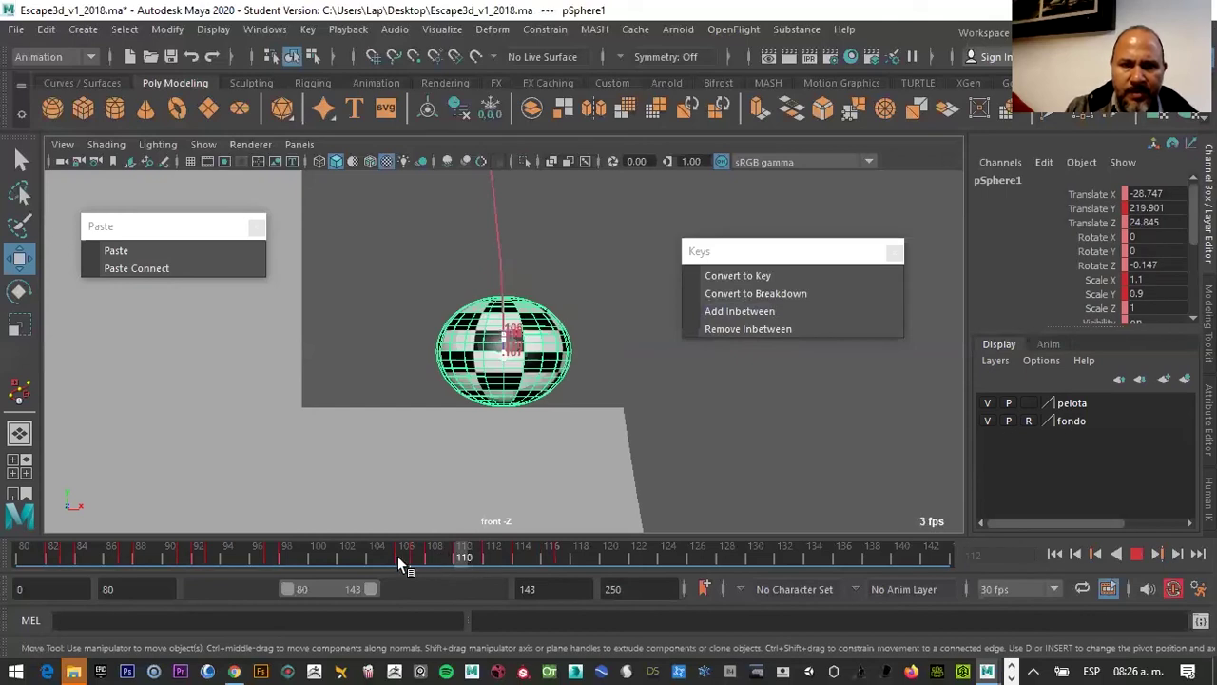
left_click(406, 557)
left_click(433, 559)
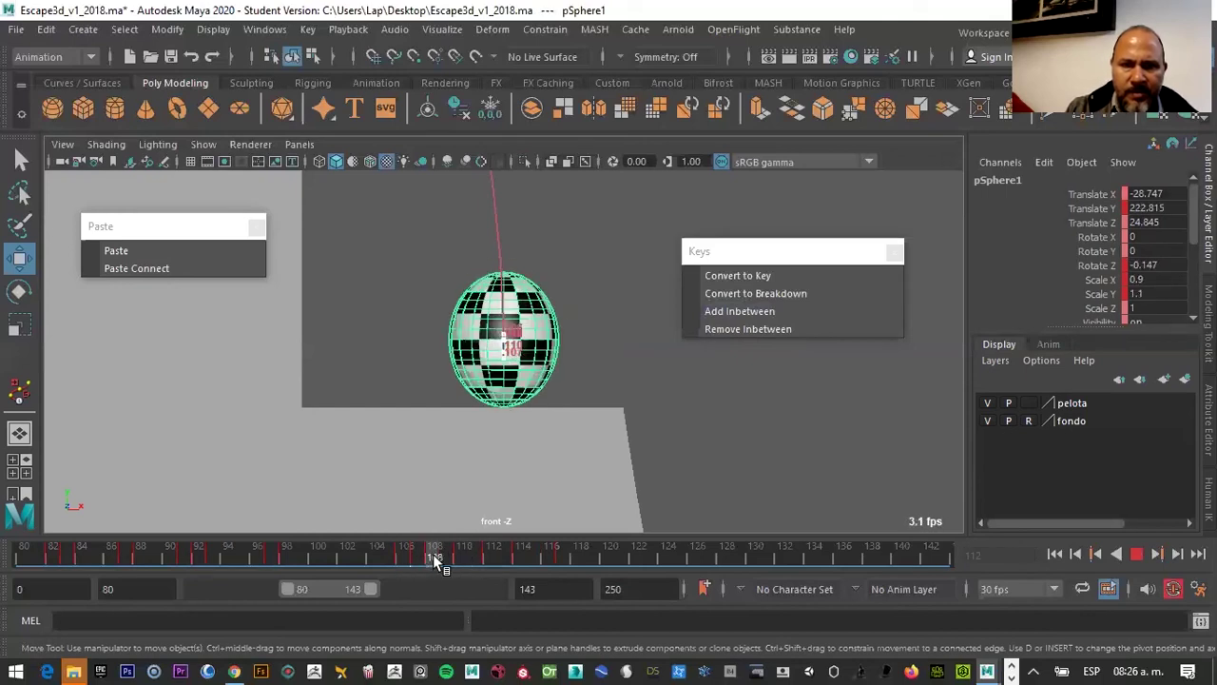
left_click(462, 558)
left_click(494, 558)
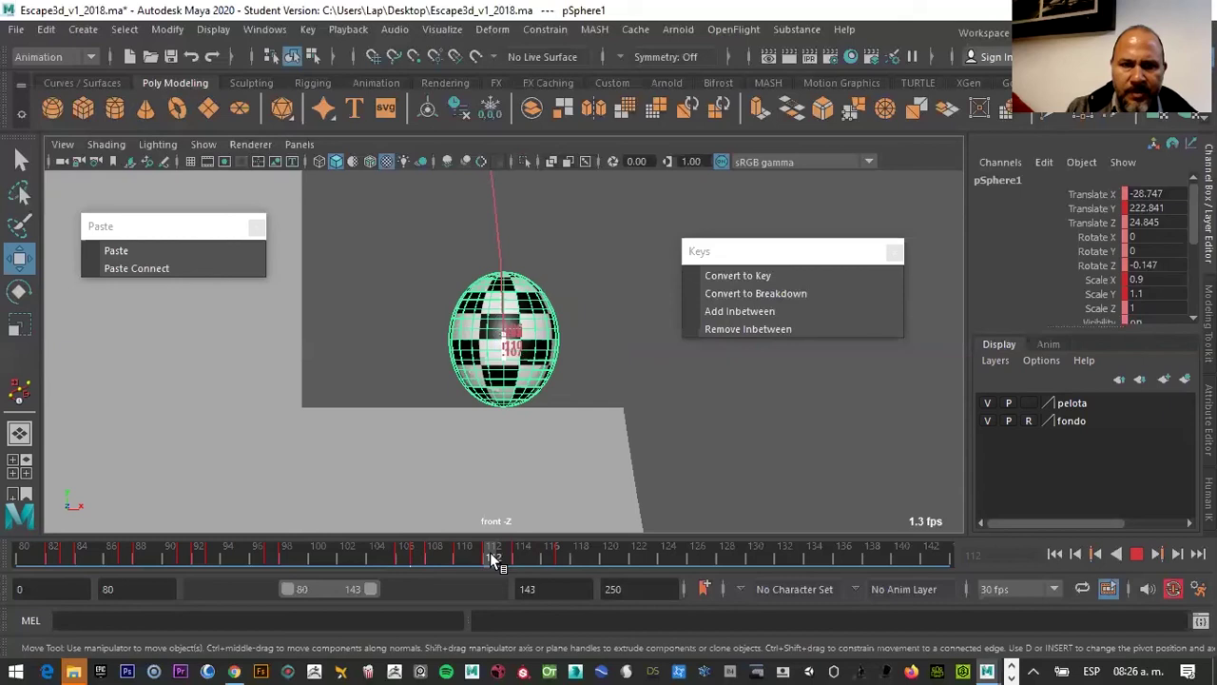
left_click(507, 558)
left_click(523, 553)
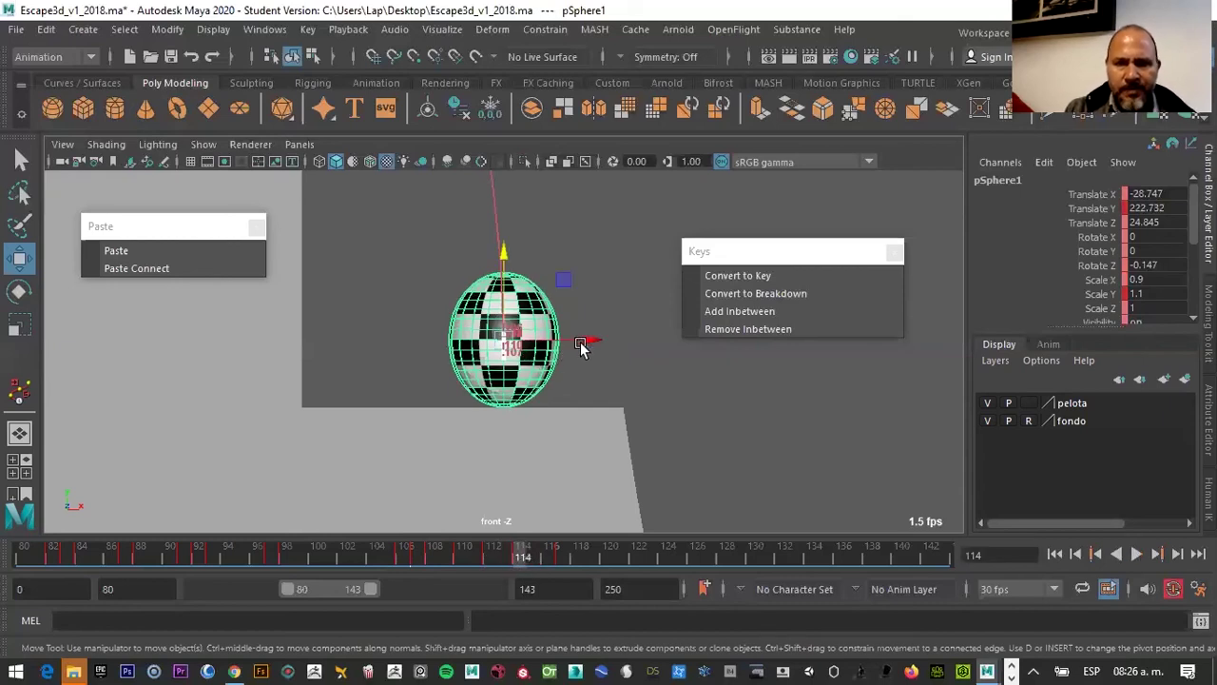
At frame 114, squash the ball shorter and wider and lower it slightly
key("r")
left_click_drag(582, 340, 588, 341)
left_click(504, 271)
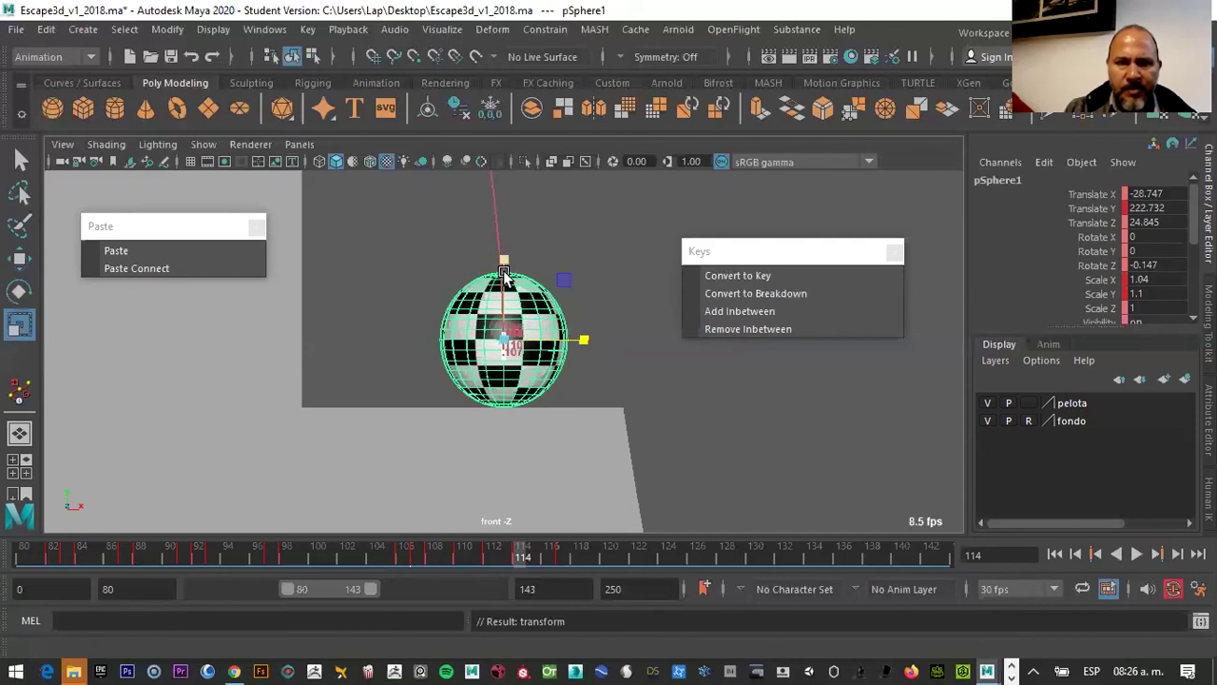
middle_click_drag(601, 348, 595, 346)
left_click_drag(584, 342, 588, 342)
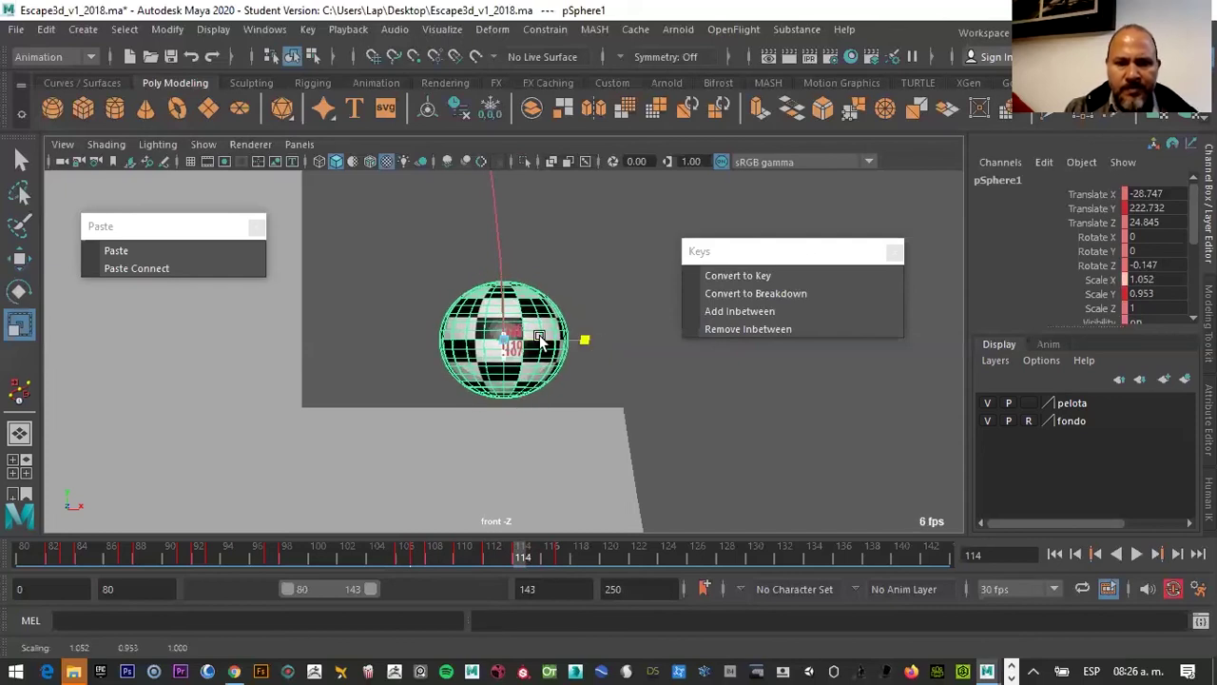
key("w")
left_click_drag(504, 290, 504, 299)
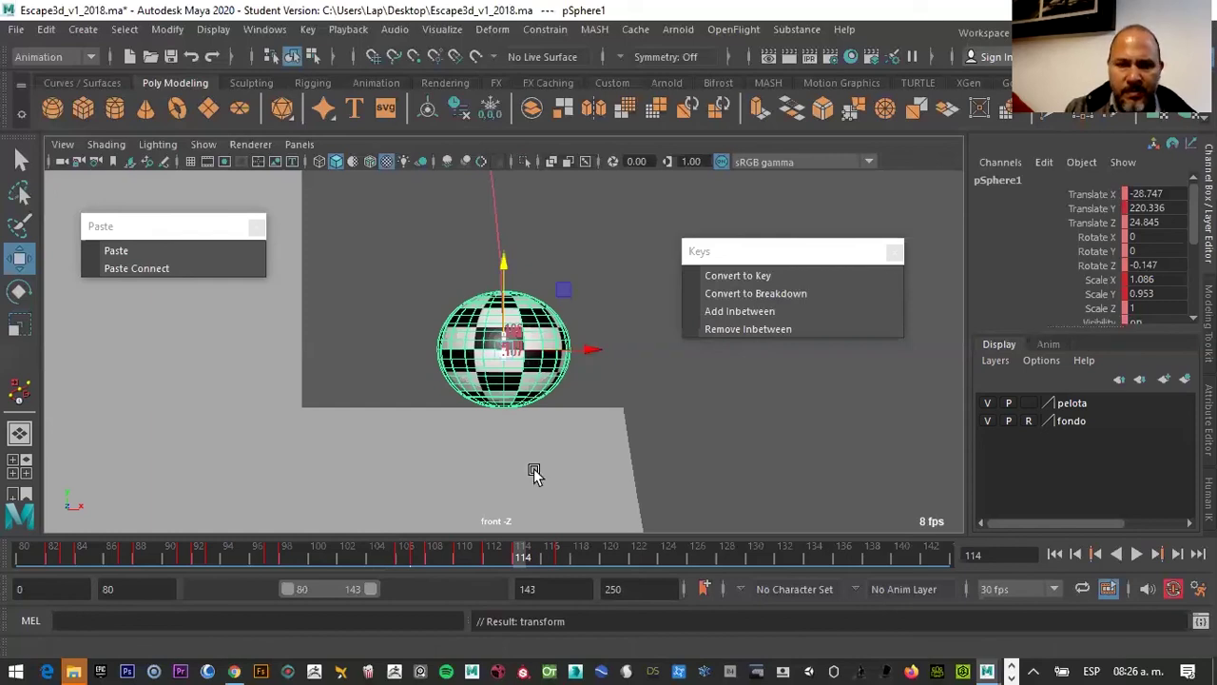
At frame 117, set the ball's Scale X back to 1
left_click(566, 553)
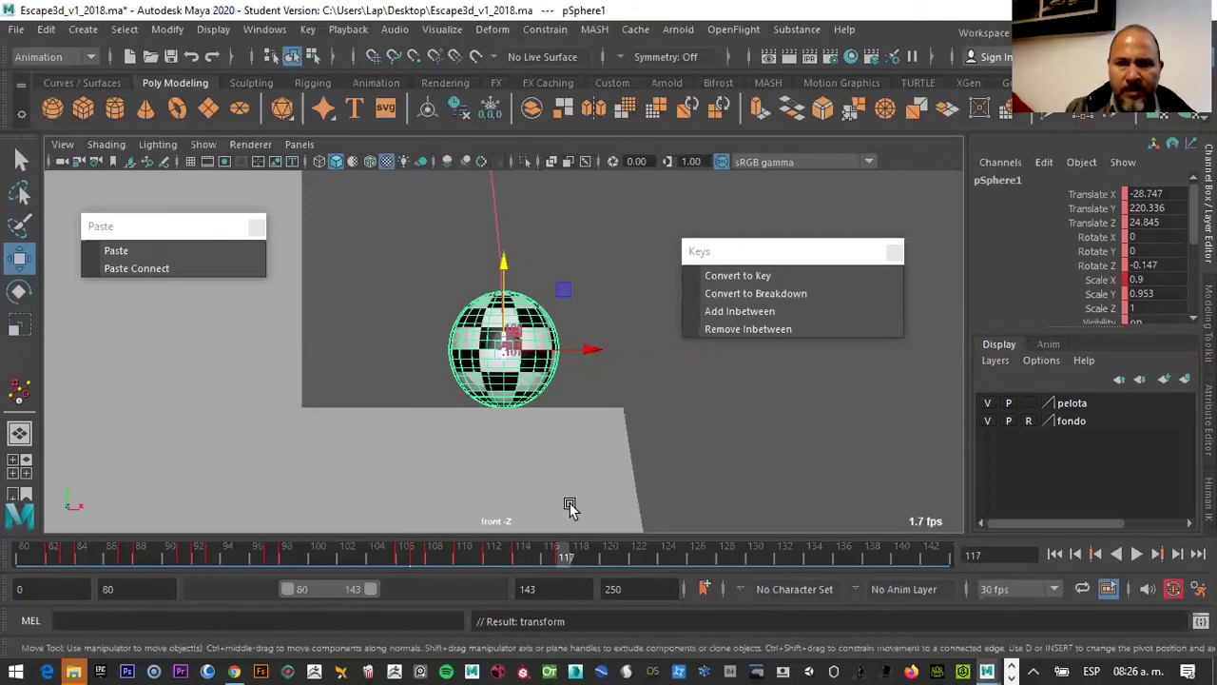
double_click(1145, 280)
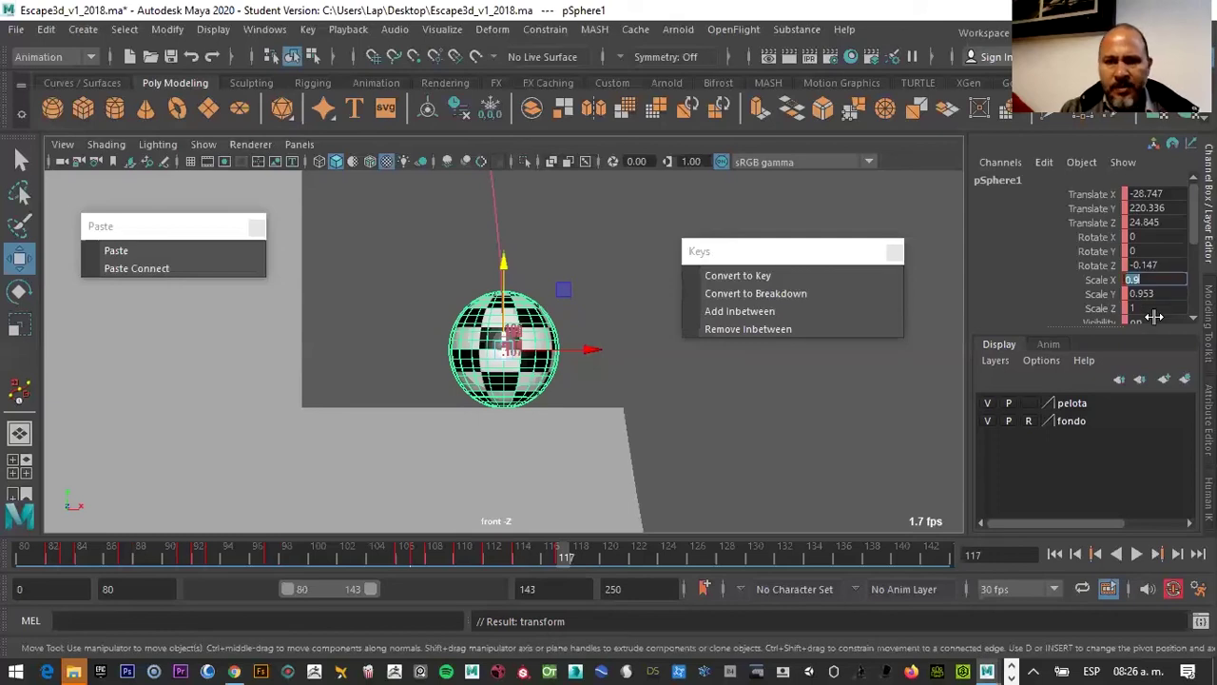
type("1")
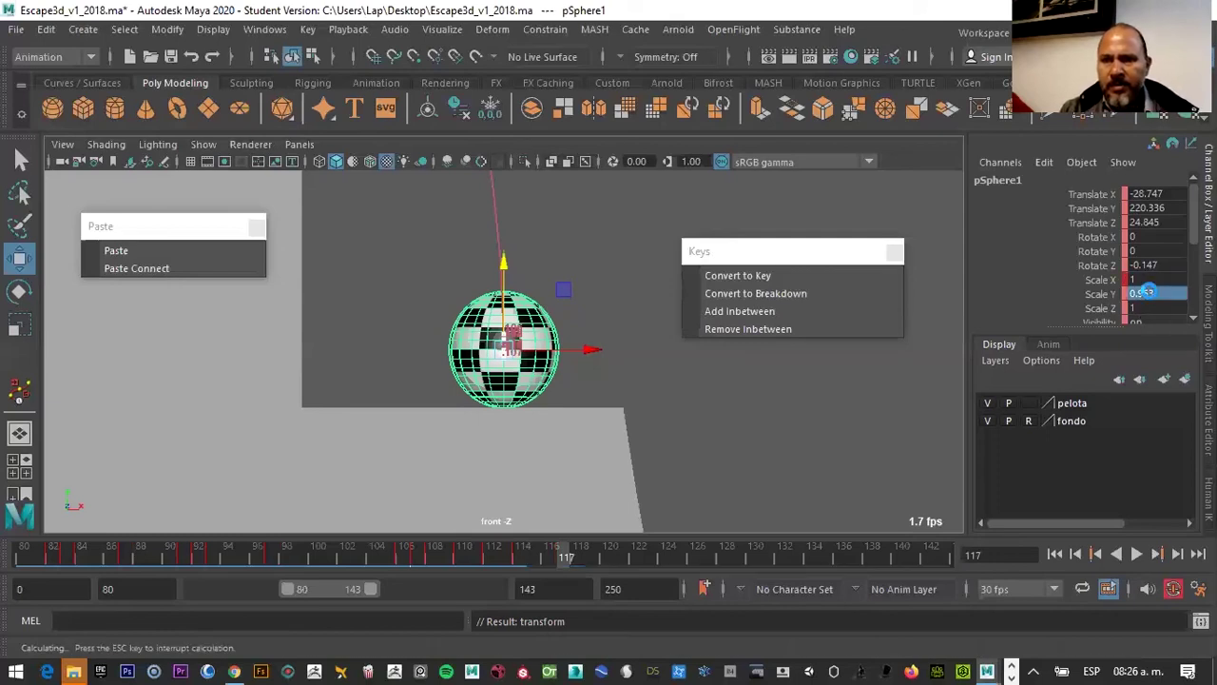
key("Return")
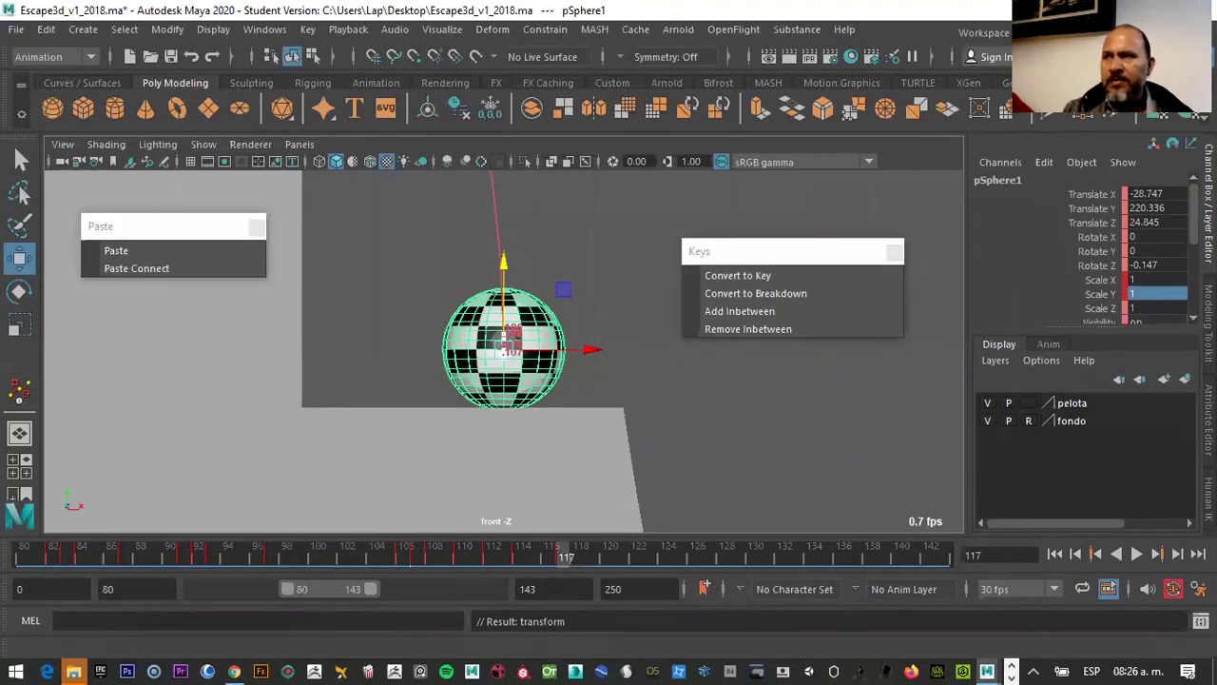
Scrub between frames 108 and 117, then raise the ball to Translate Y 221.425 at frame 117
left_click_drag(533, 561, 435, 563)
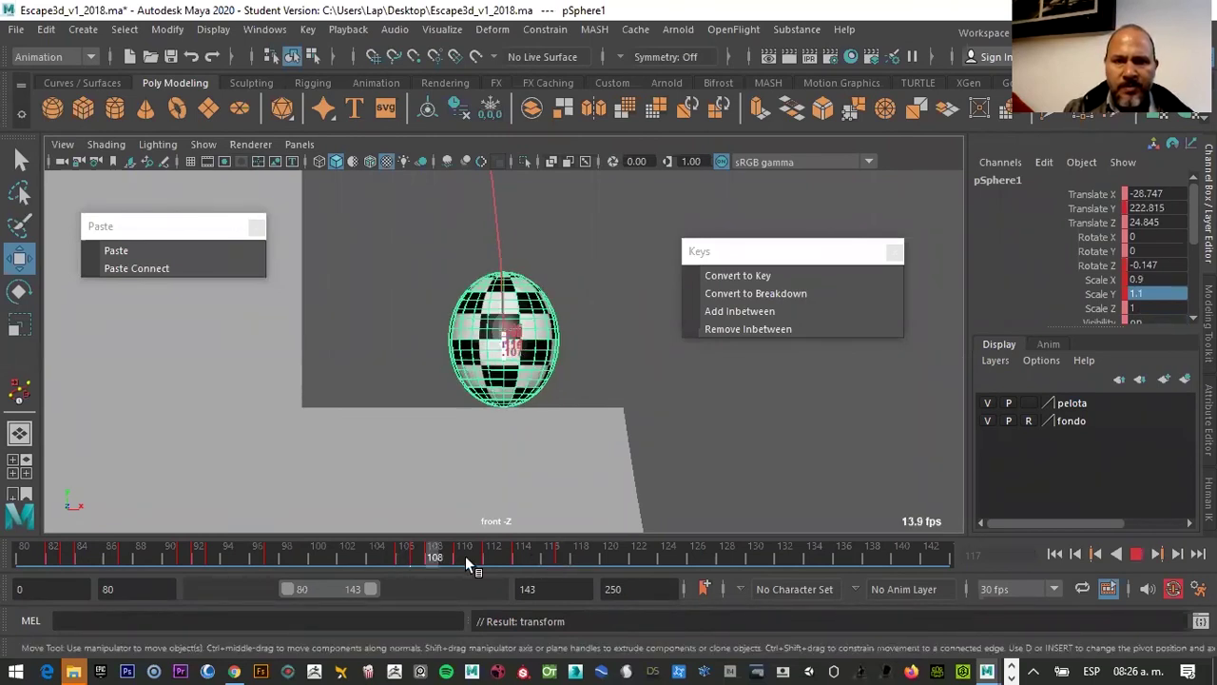
left_click_drag(515, 559, 563, 561)
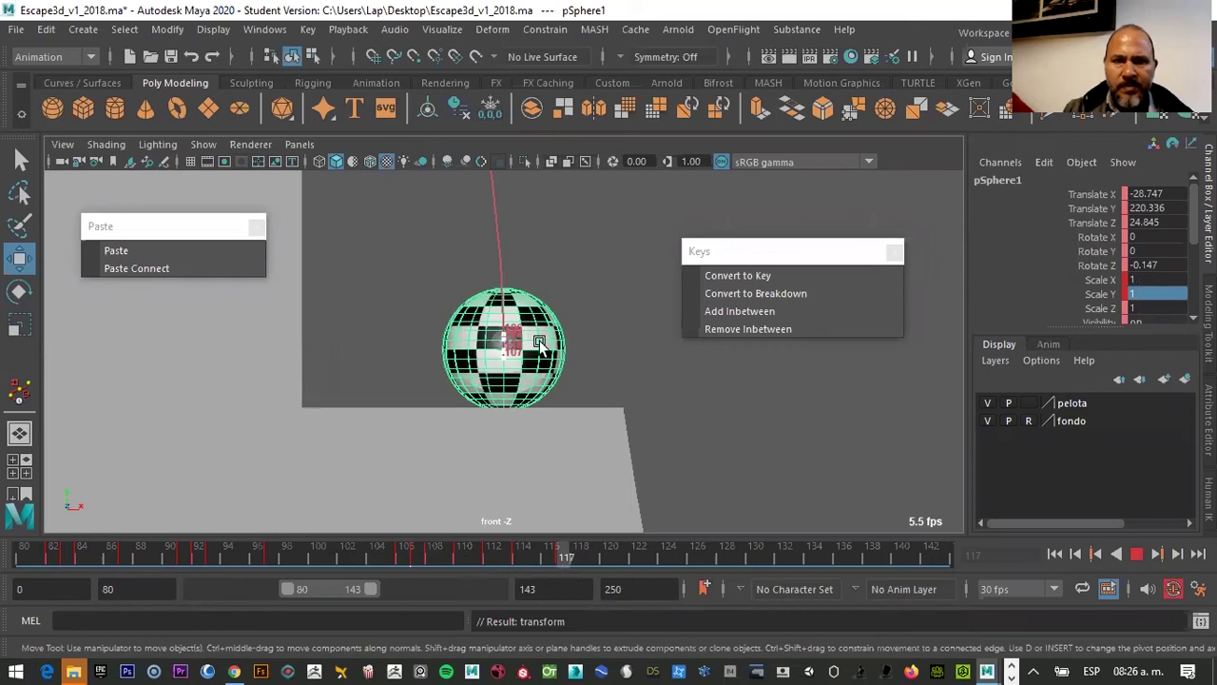
left_click_drag(507, 306, 509, 303)
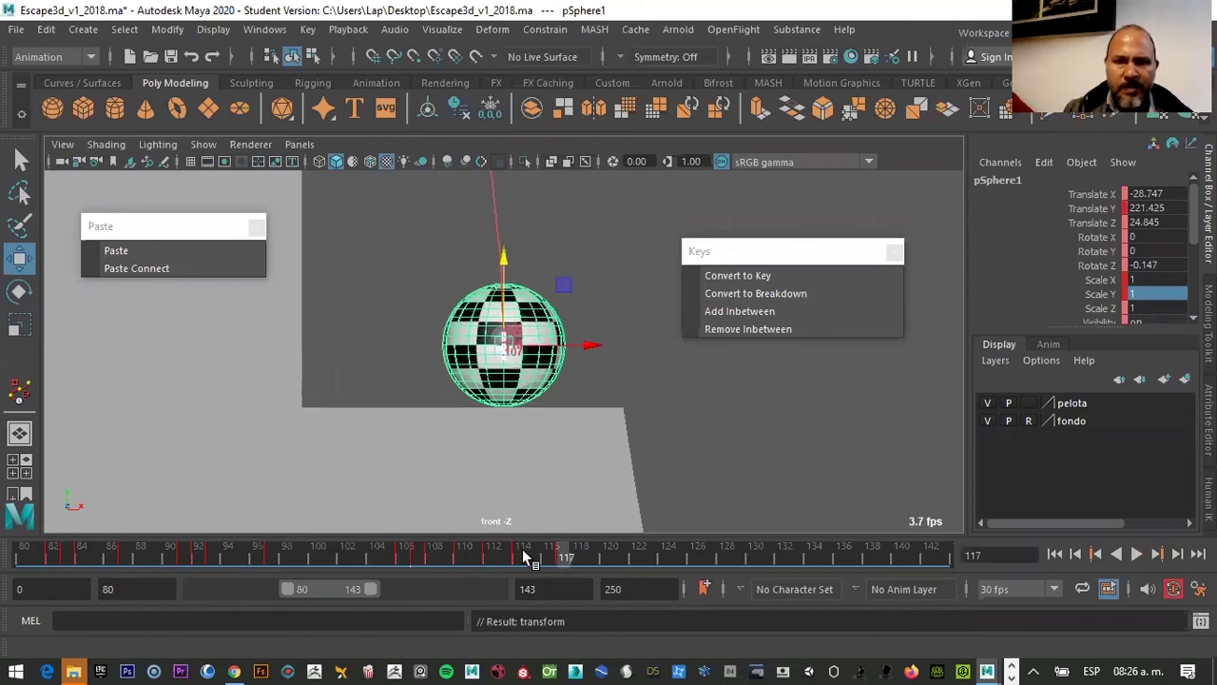
Play the bounce forwards from frame 114, then play it backwards
left_click_drag(577, 550, 451, 552)
key("alt+v")
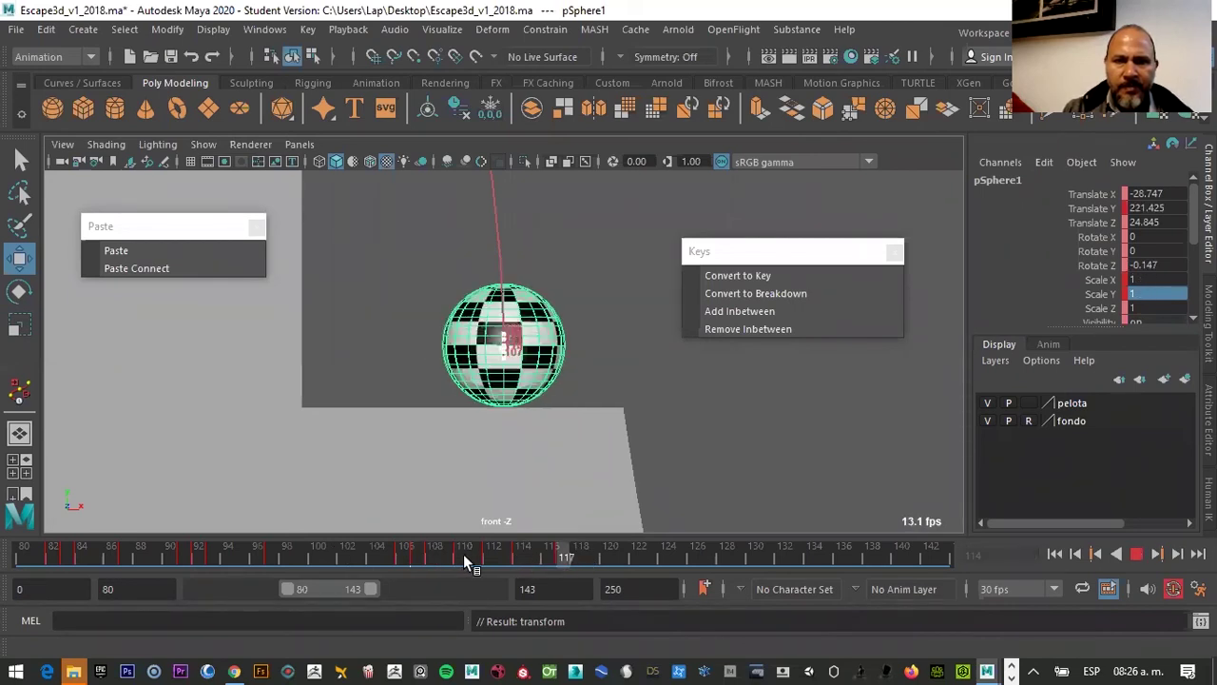
left_click_drag(361, 559, 665, 566)
left_click(1136, 554)
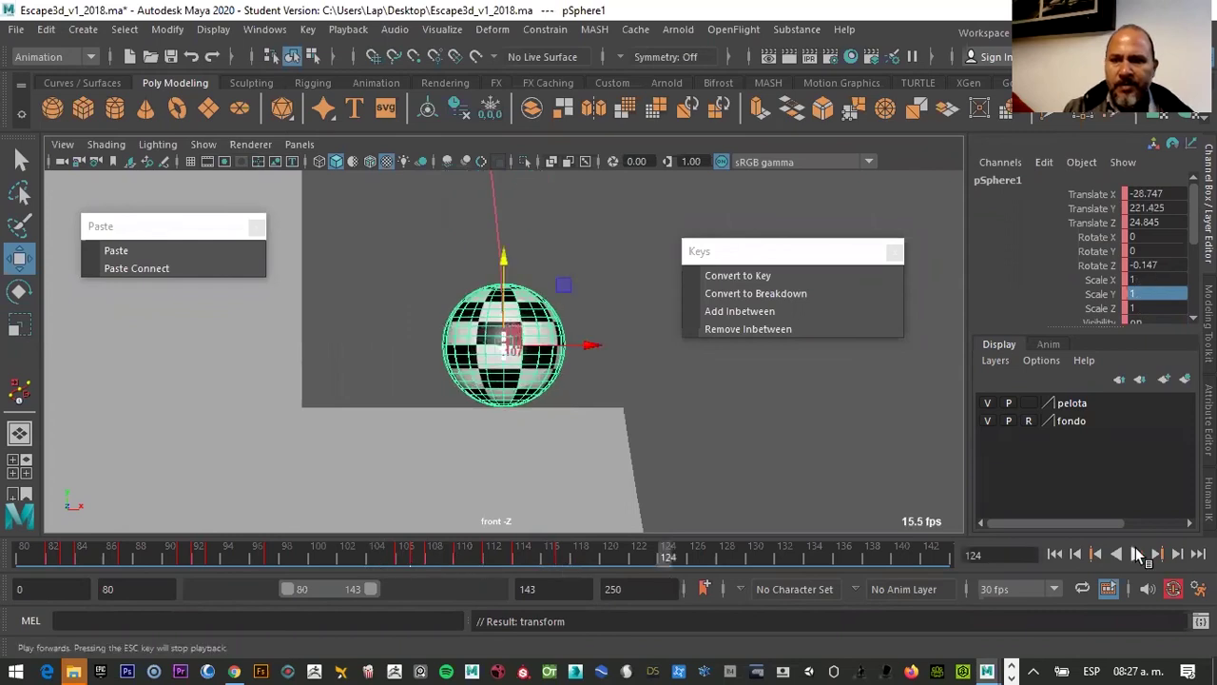
left_click(1119, 553)
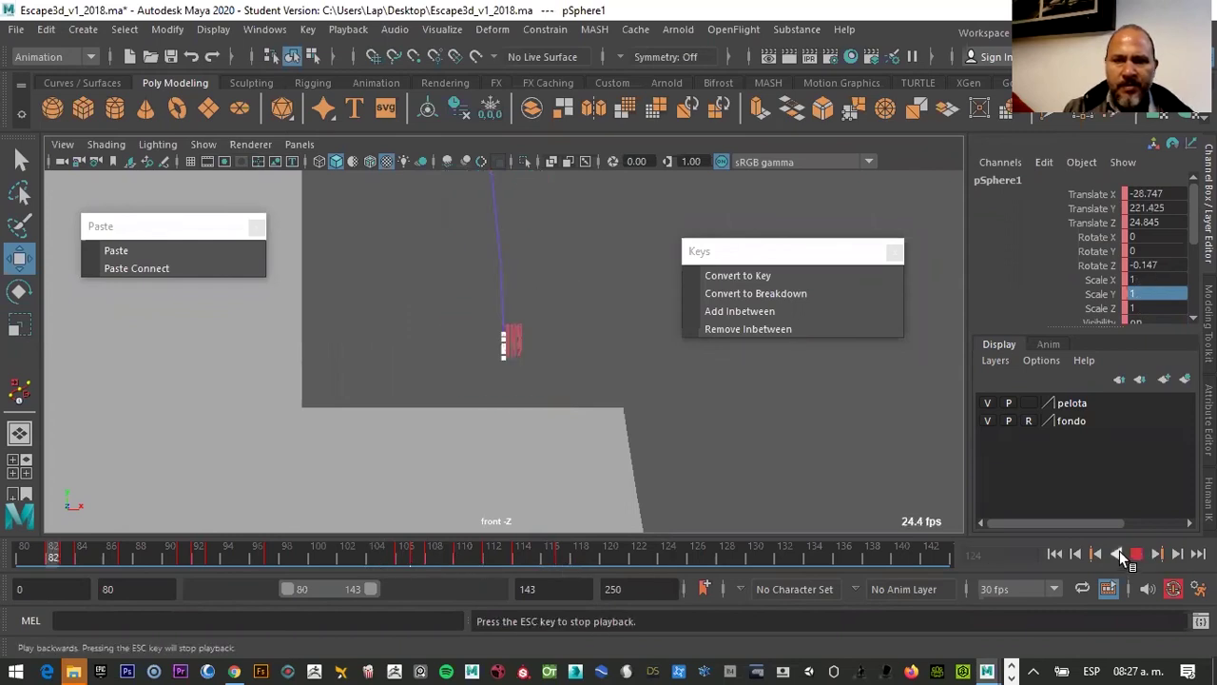
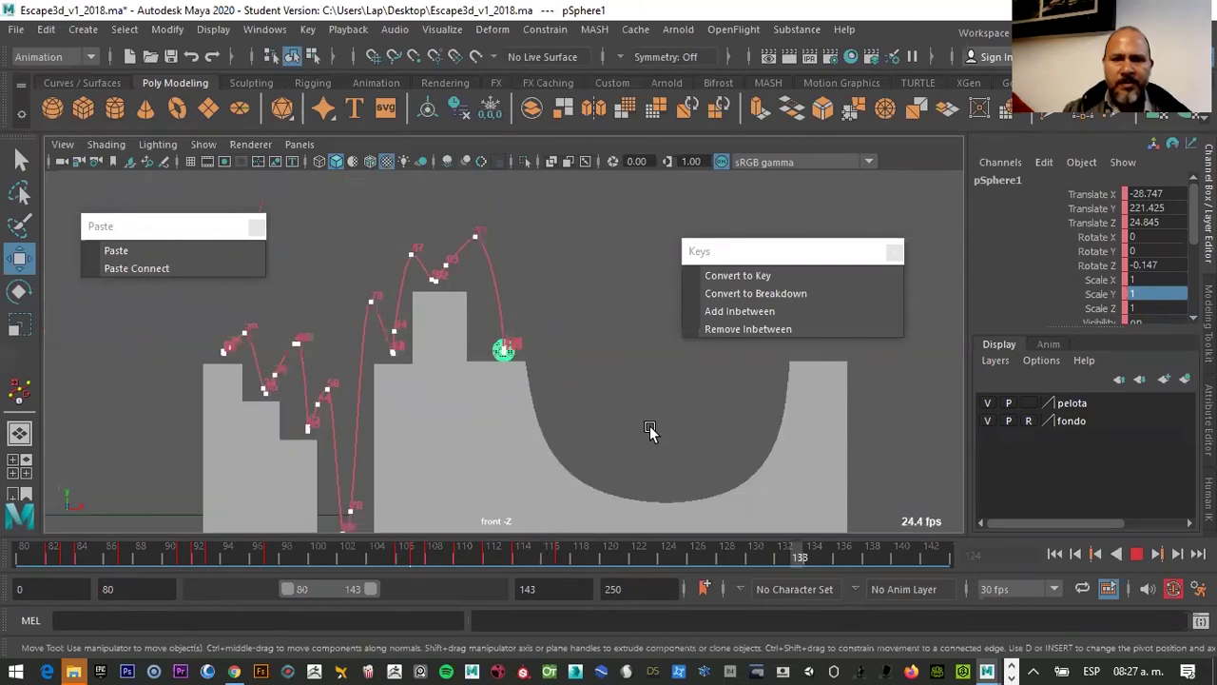
Stop playback and widen the playback range to frames 0–166
left_click(1136, 553)
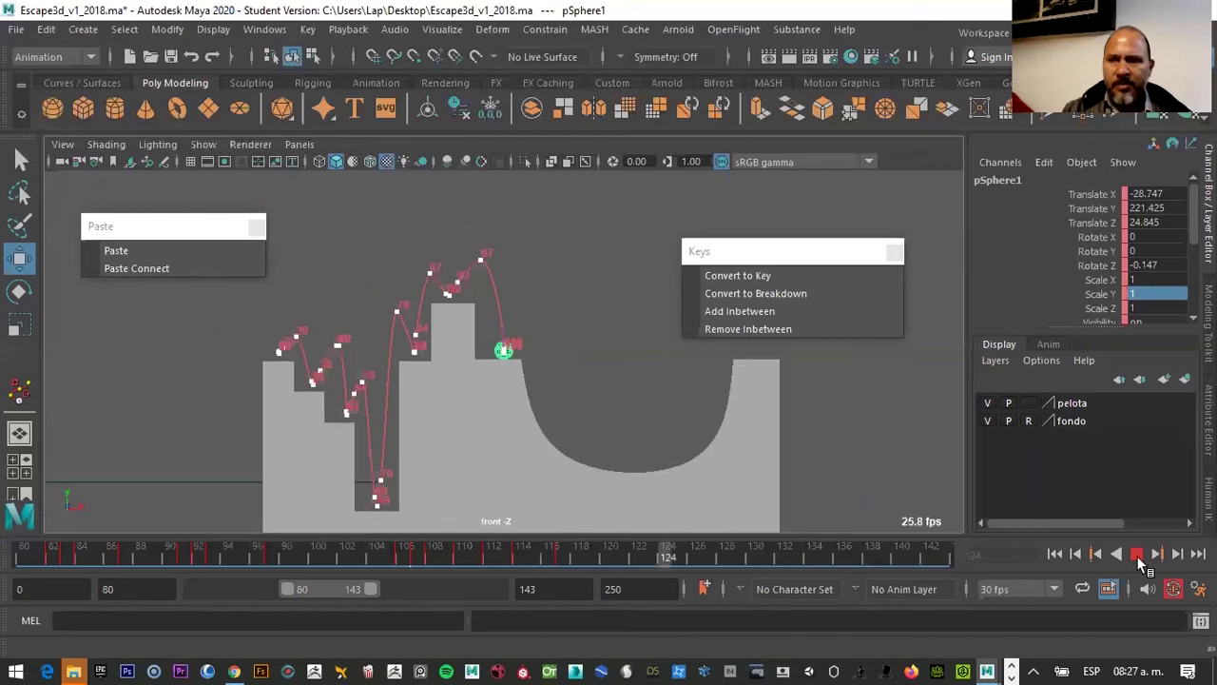
left_click(52, 555)
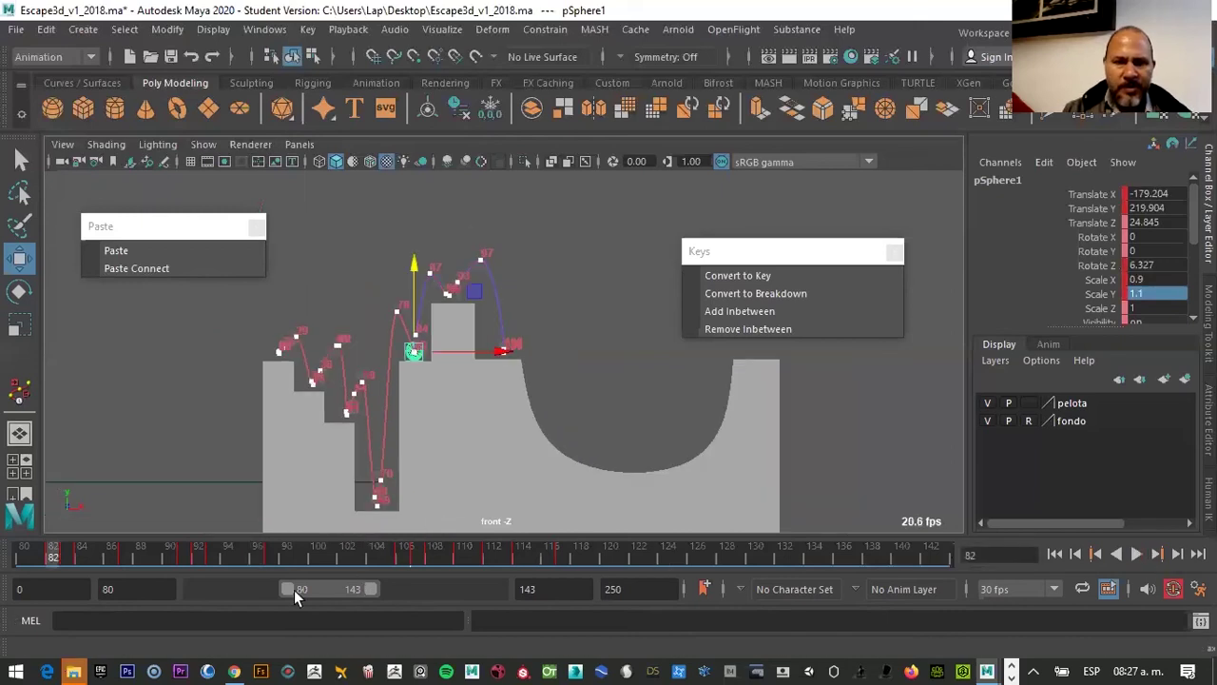
double_click(130, 586)
type("0")
key("Return")
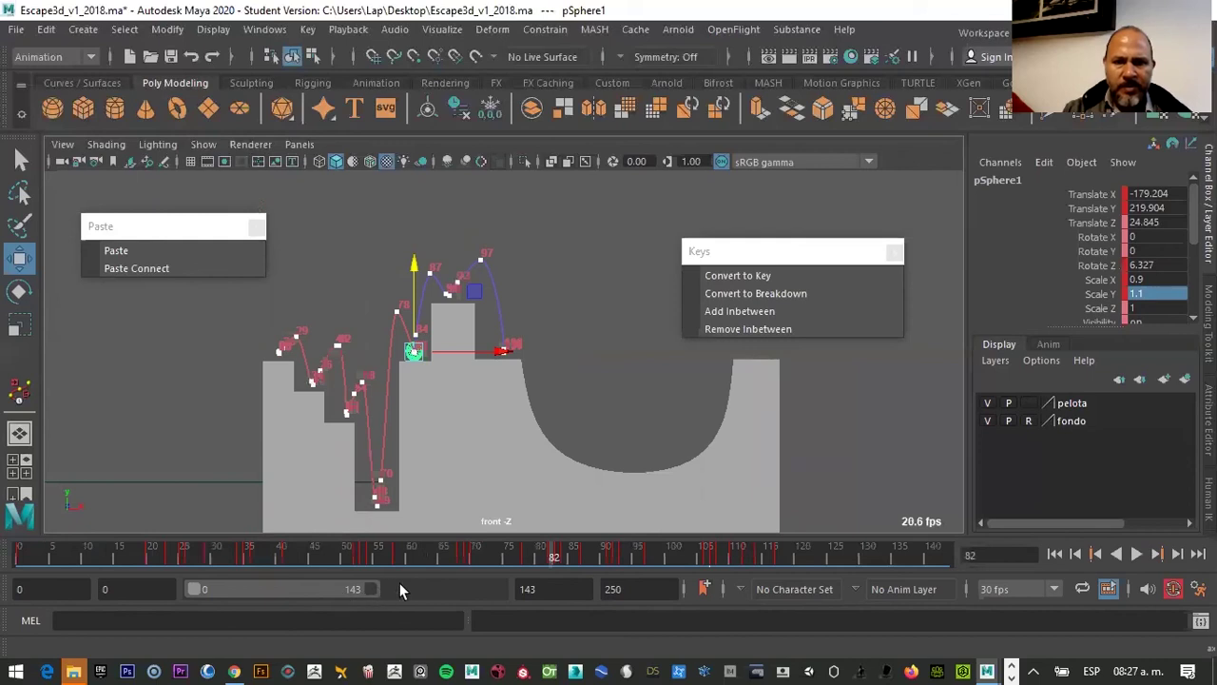
left_click_drag(375, 589, 401, 589)
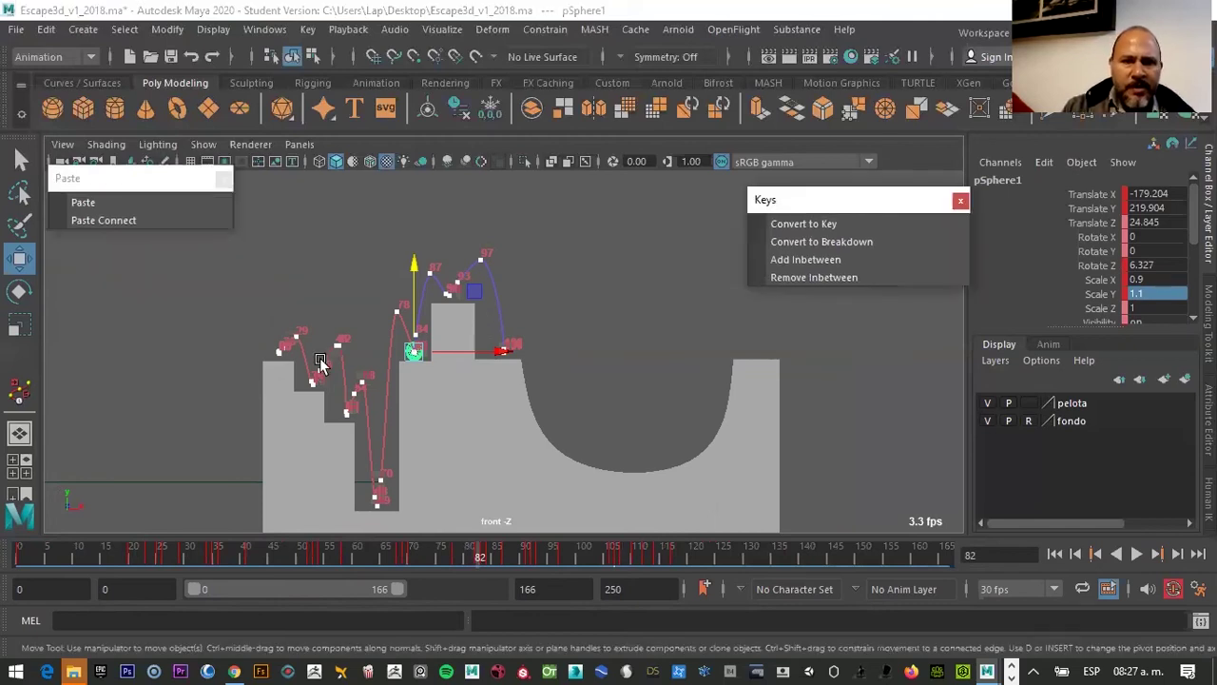
Open the viewport's Show menu of displayed object types
scroll(321, 357, "up", 3)
scroll(238, 275, "down", 2)
left_click(207, 144)
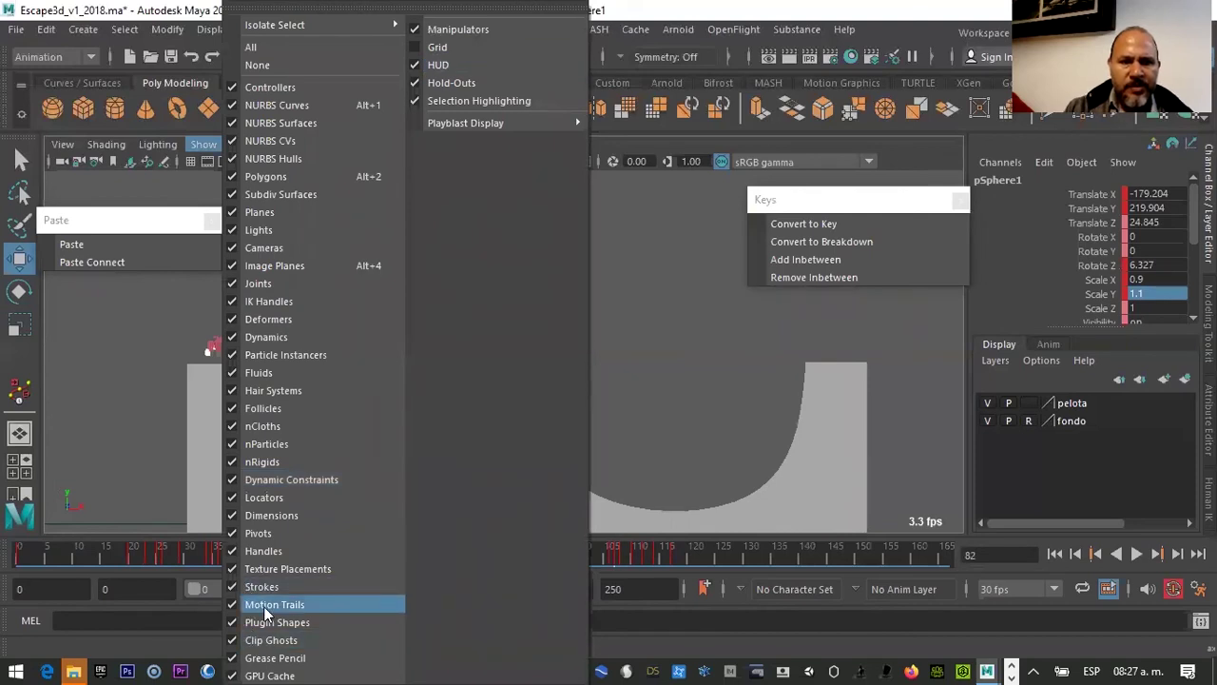
Hide the ball's motion trail, play and stop the animation, and deselect the ball
left_click(385, 601)
key("alt+v")
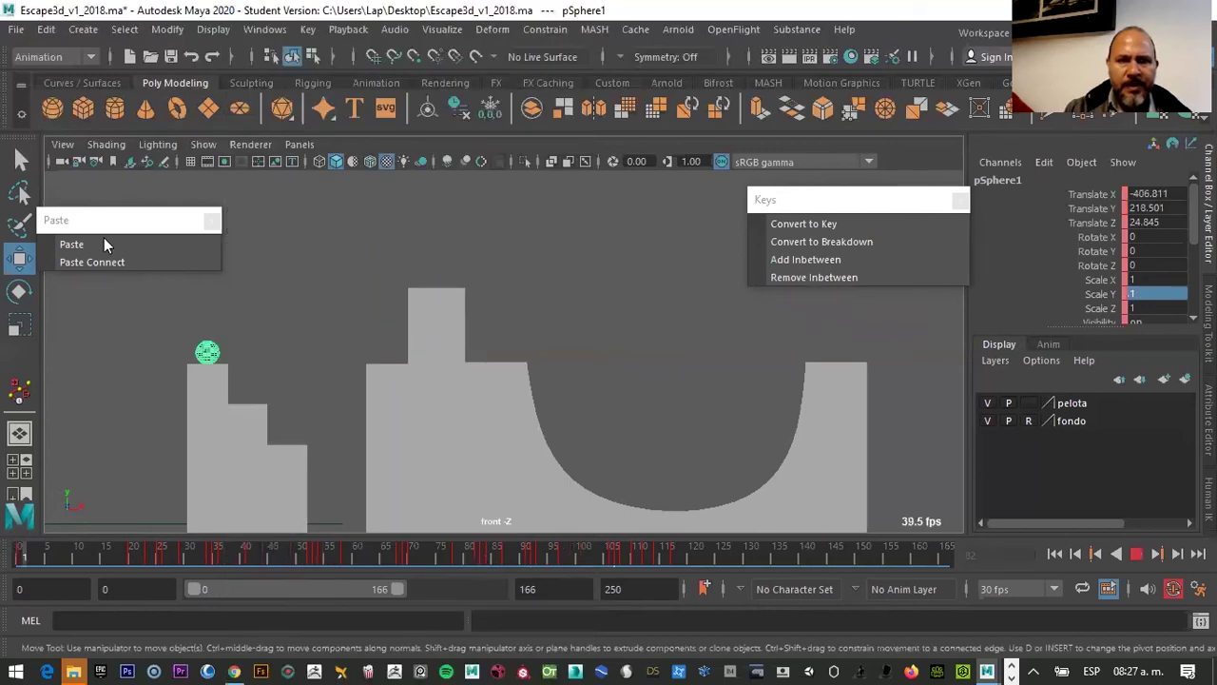
key("alt+v")
left_click(333, 345)
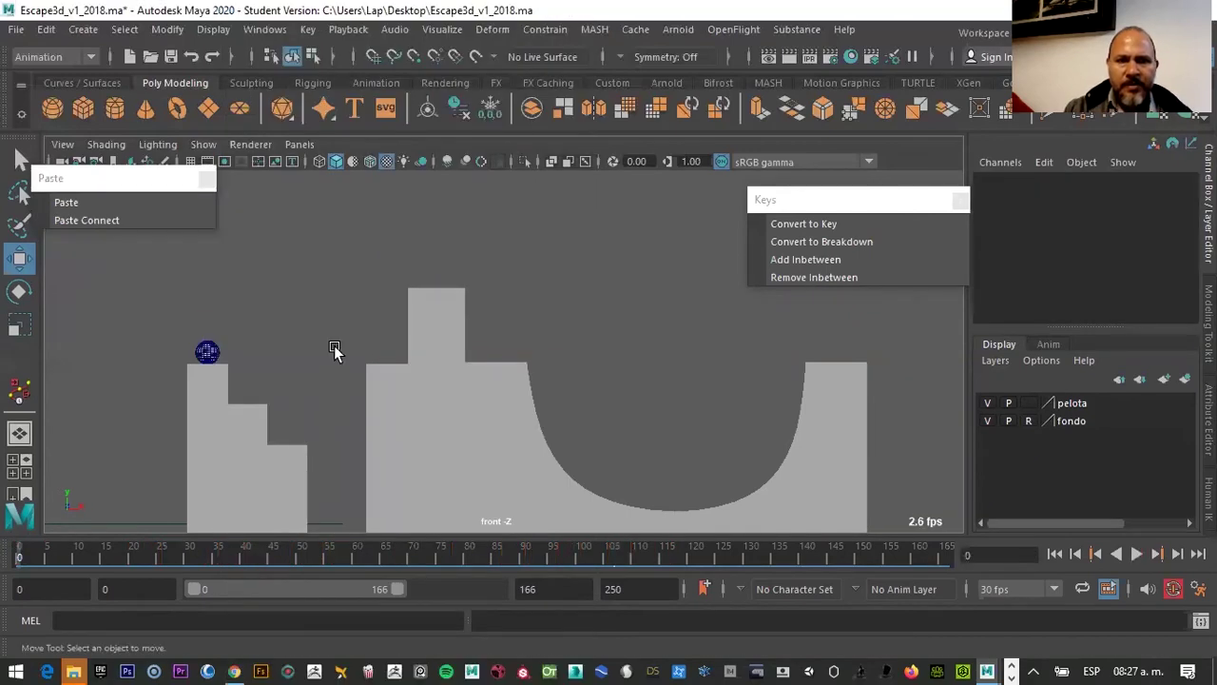
Show the ball's checker texture with wireframe on shaded, then play the bounce backwards
left_click(107, 178)
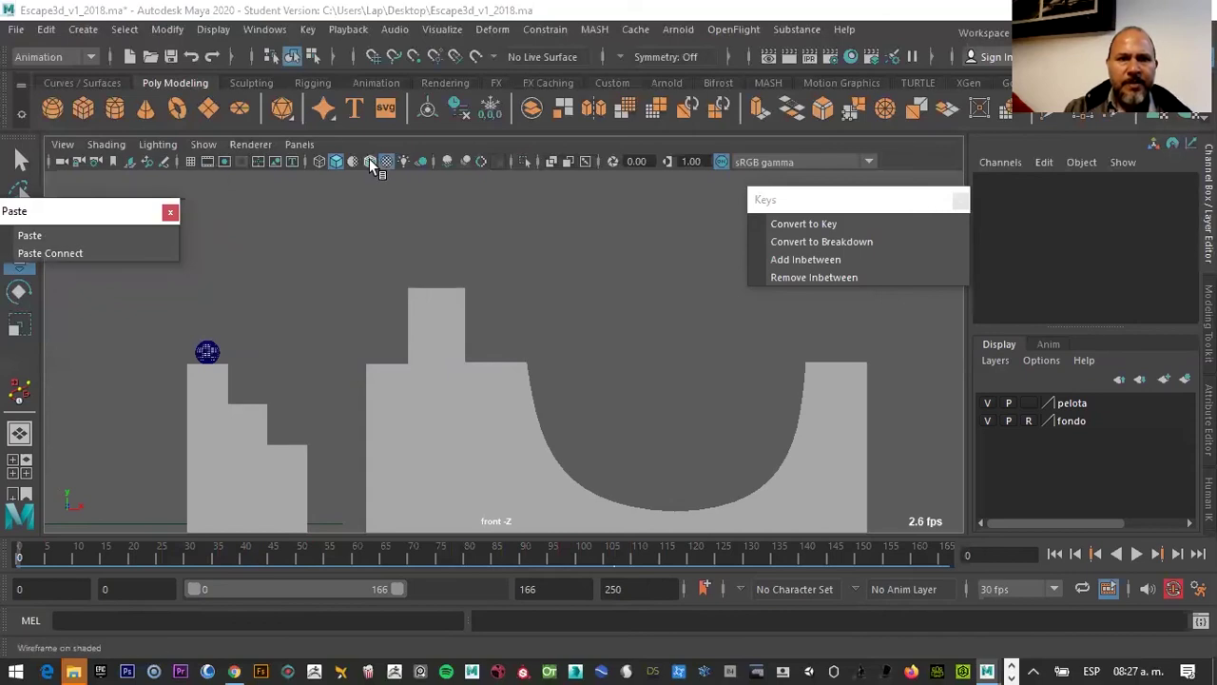
left_click(371, 163)
left_click(388, 162)
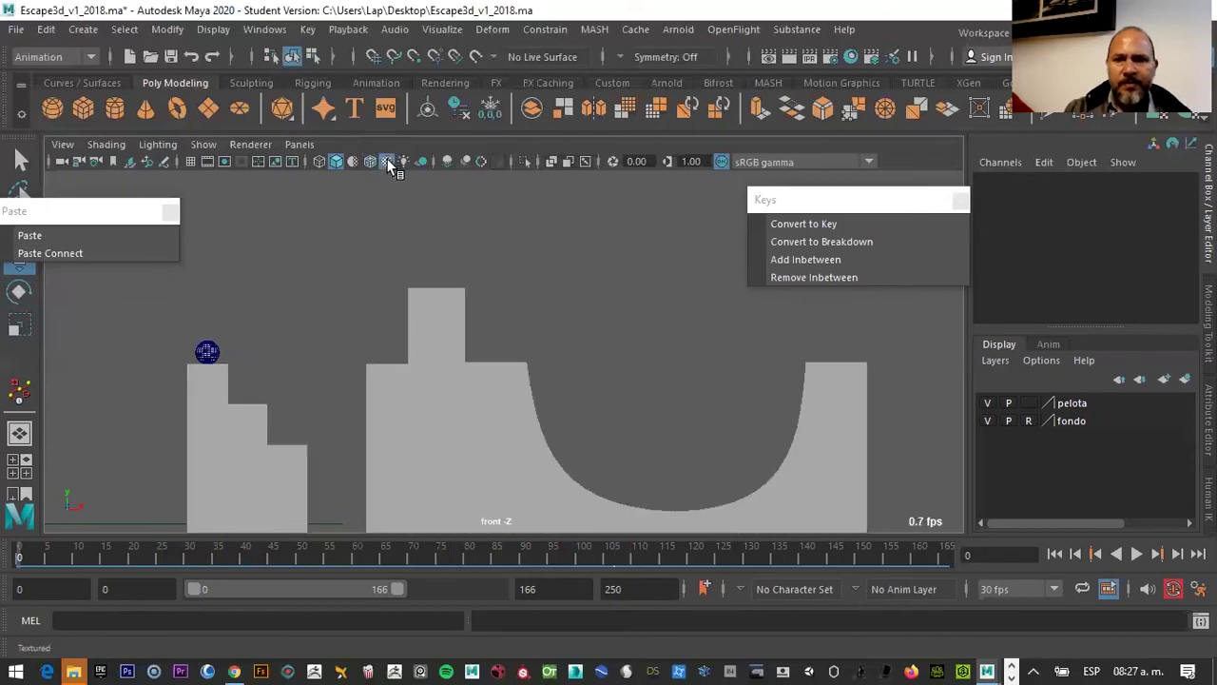
left_click(1023, 401)
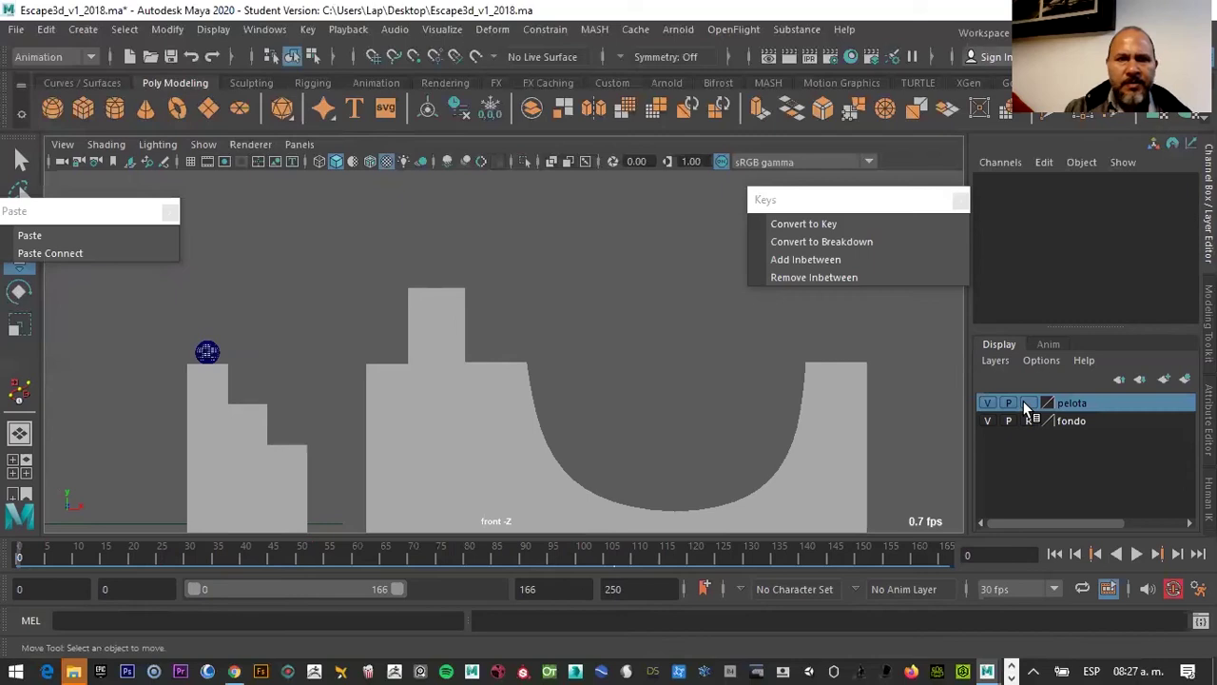
left_click(383, 159)
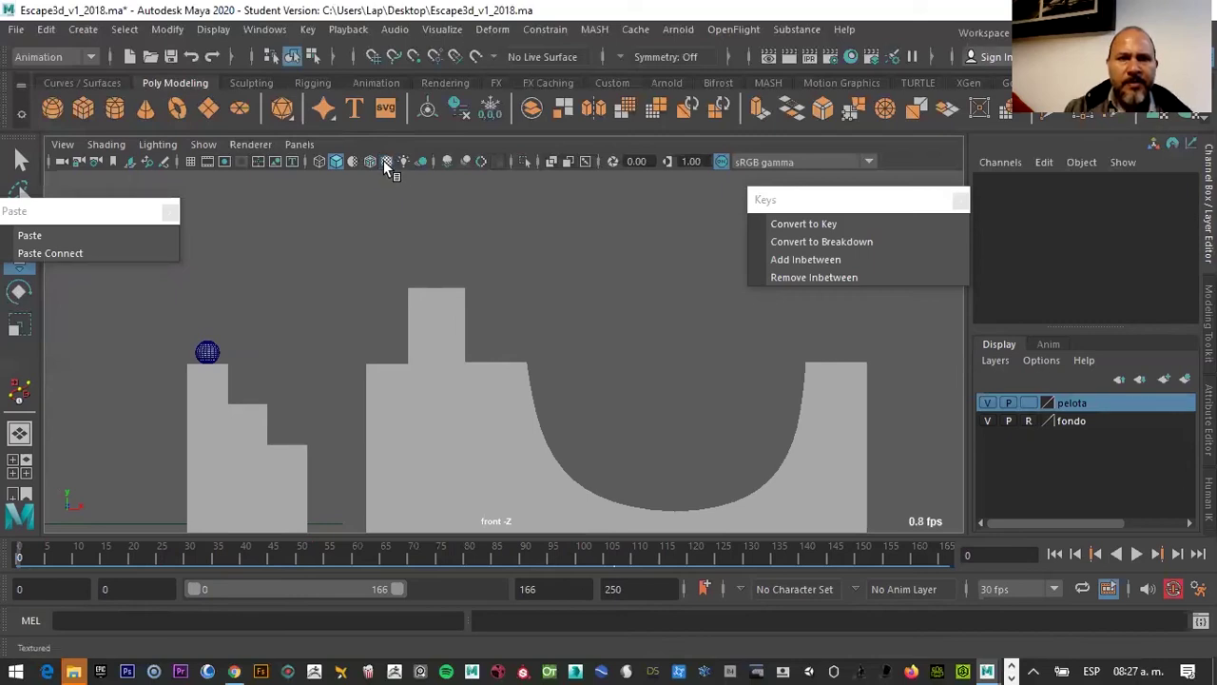
left_click(386, 162)
left_click(385, 159)
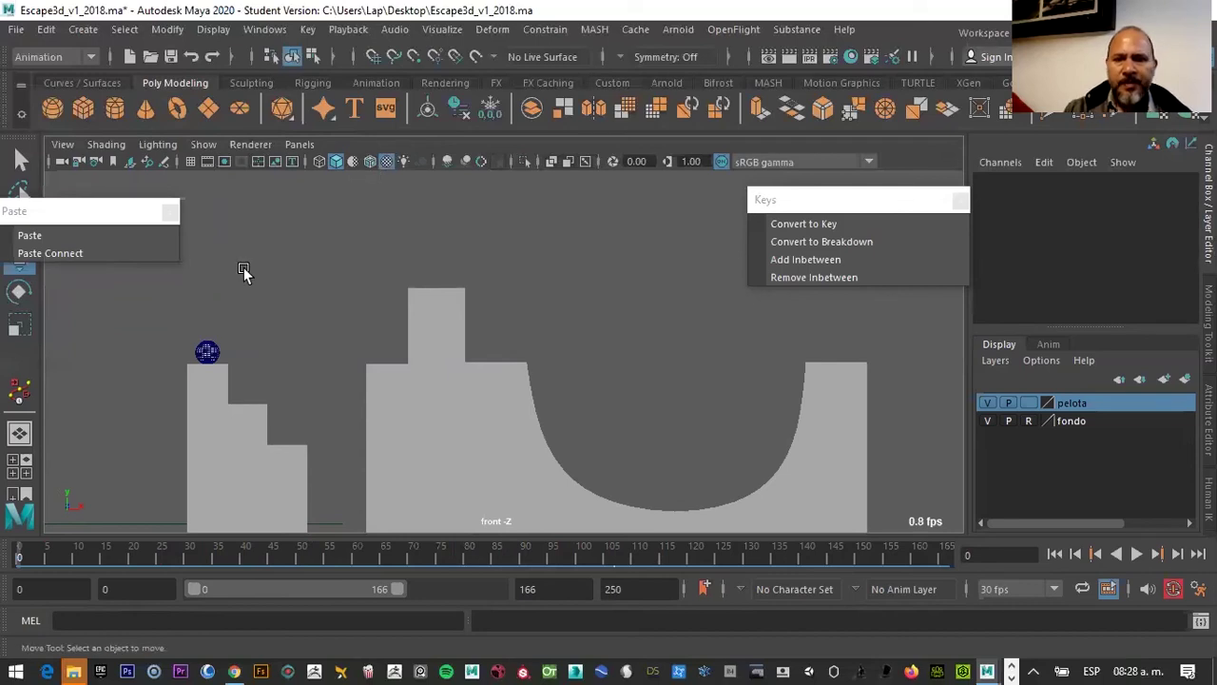
left_click(1118, 553)
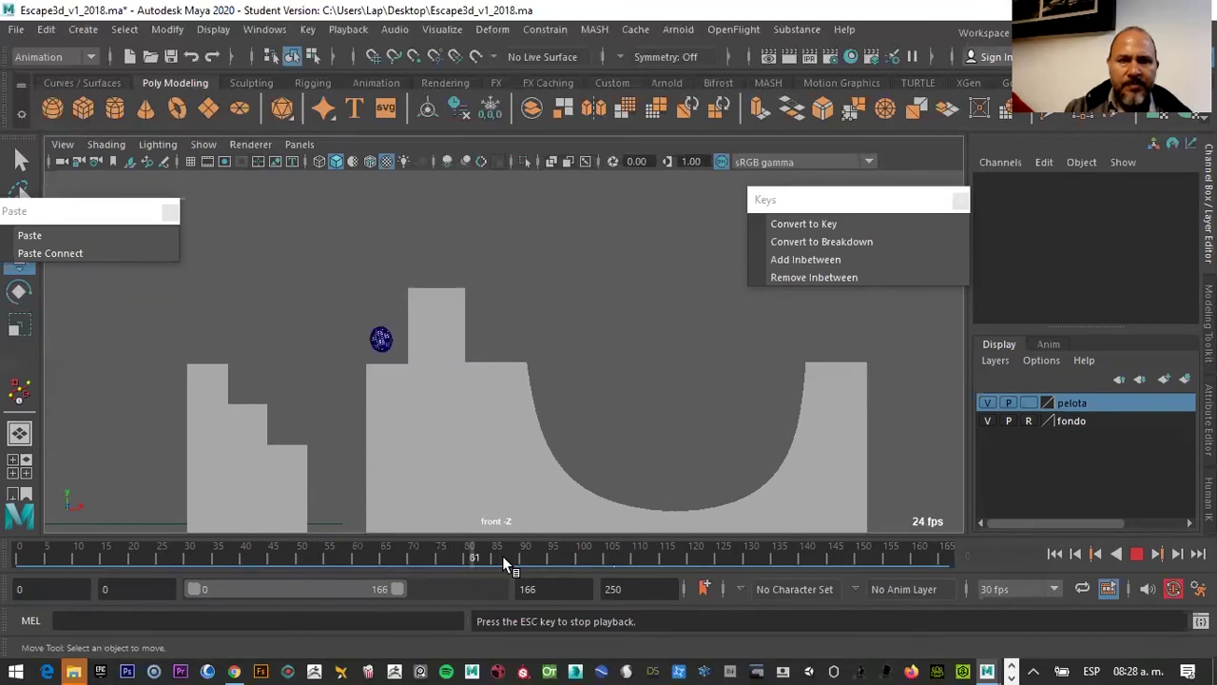
Recentre the platform in view and stop playback at frame 138
scroll(429, 438, "down", 1)
scroll(444, 439, "down", 1)
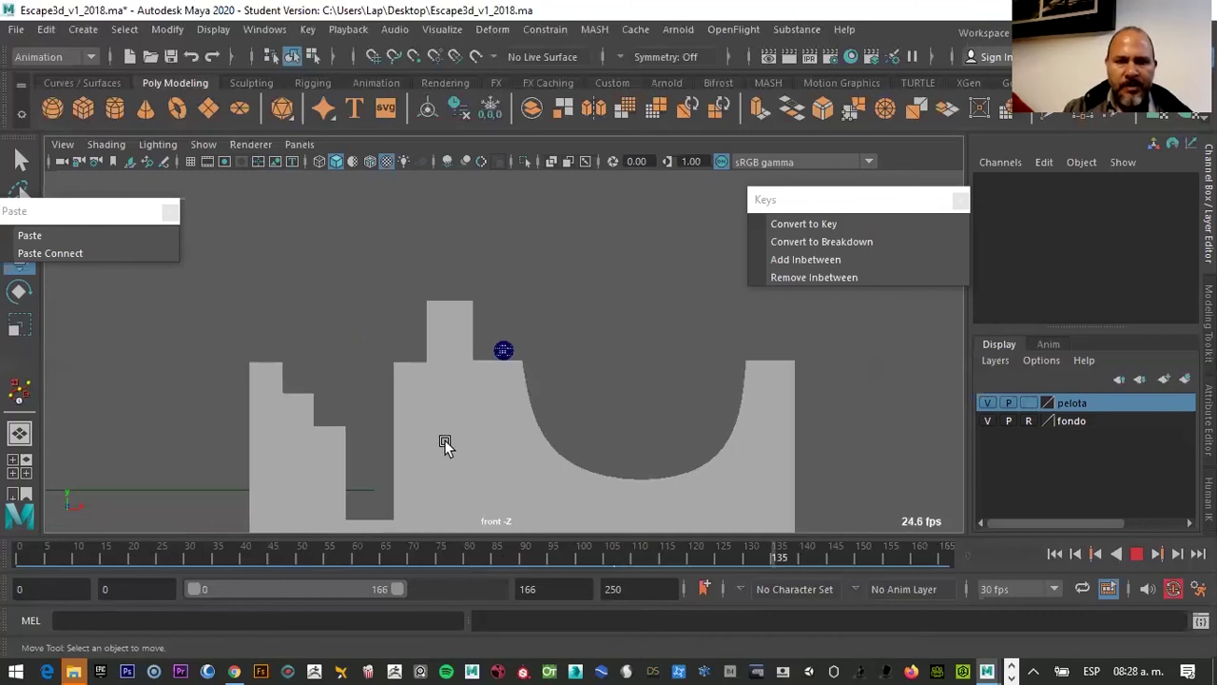
middle_click_drag(456, 428, 460, 355, "alt")
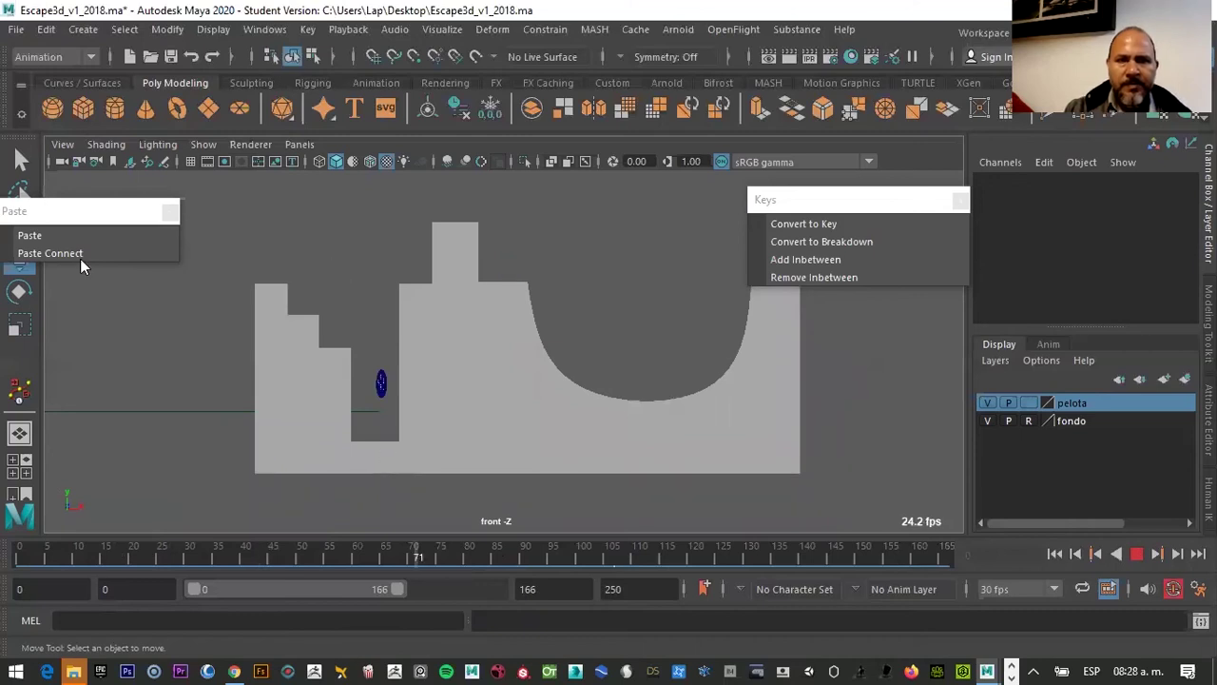
left_click(1141, 554)
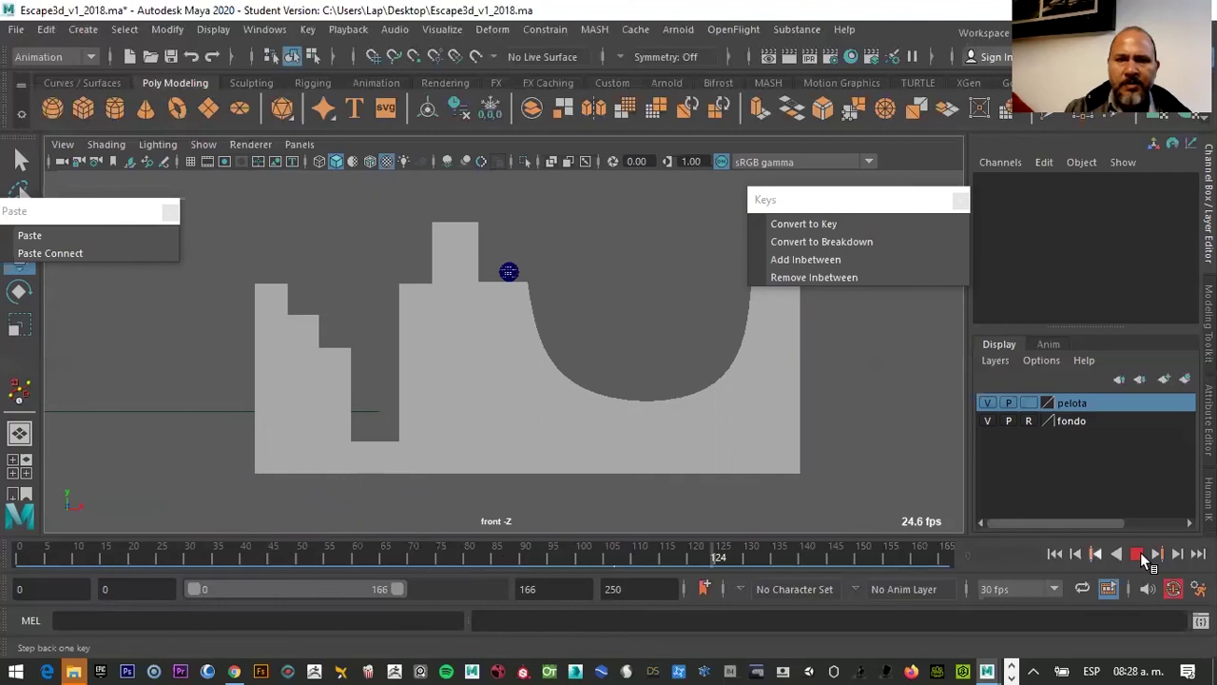
Select the ball, go to frame 68, and narrow playback to frames 55–108
left_click(329, 551)
mouse_move(358, 540)
left_mouse_down()
mouse_move(286, 534)
mouse_move(317, 525)
left_mouse_up()
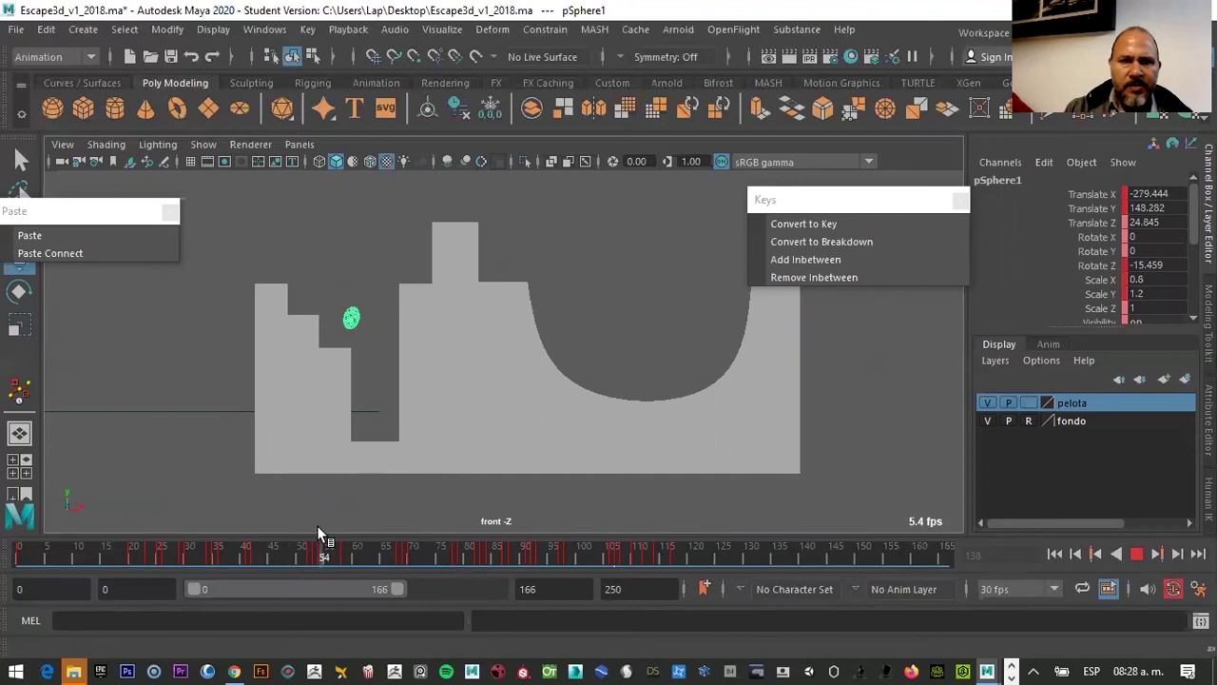
left_click_drag(399, 526, 415, 523)
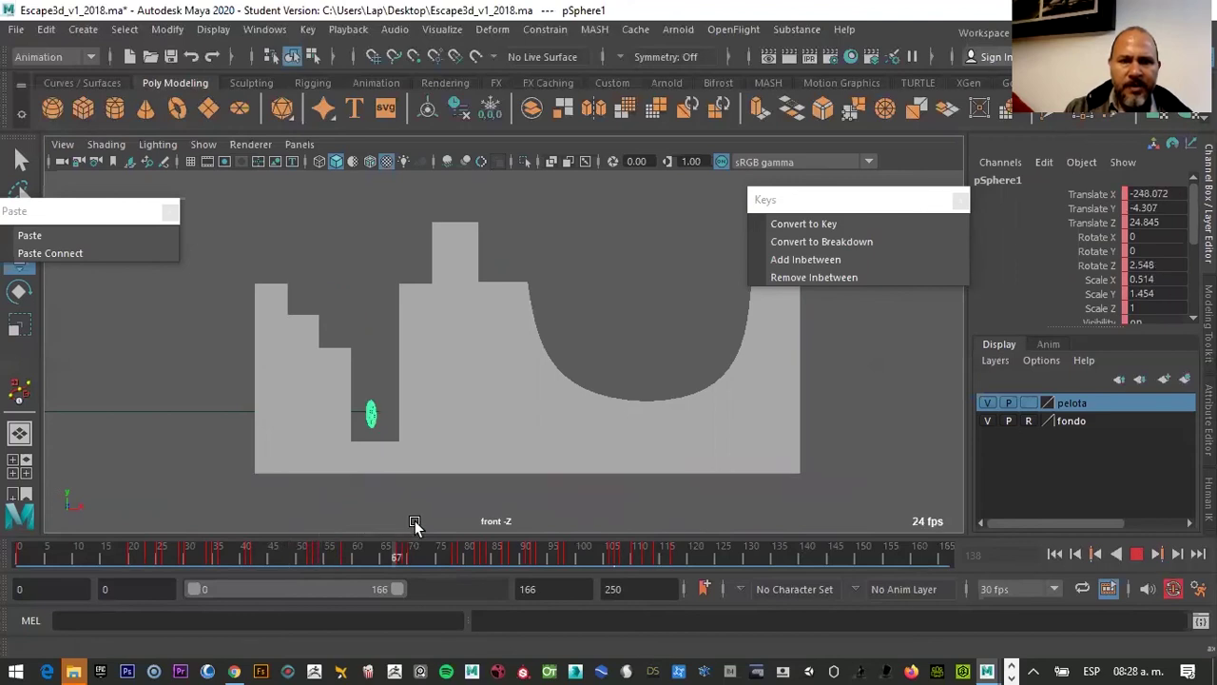
left_click(406, 552)
mouse_move(386, 589)
left_mouse_down()
mouse_move(280, 598)
mouse_move(352, 587)
mouse_move(279, 582)
mouse_move(332, 590)
left_mouse_up()
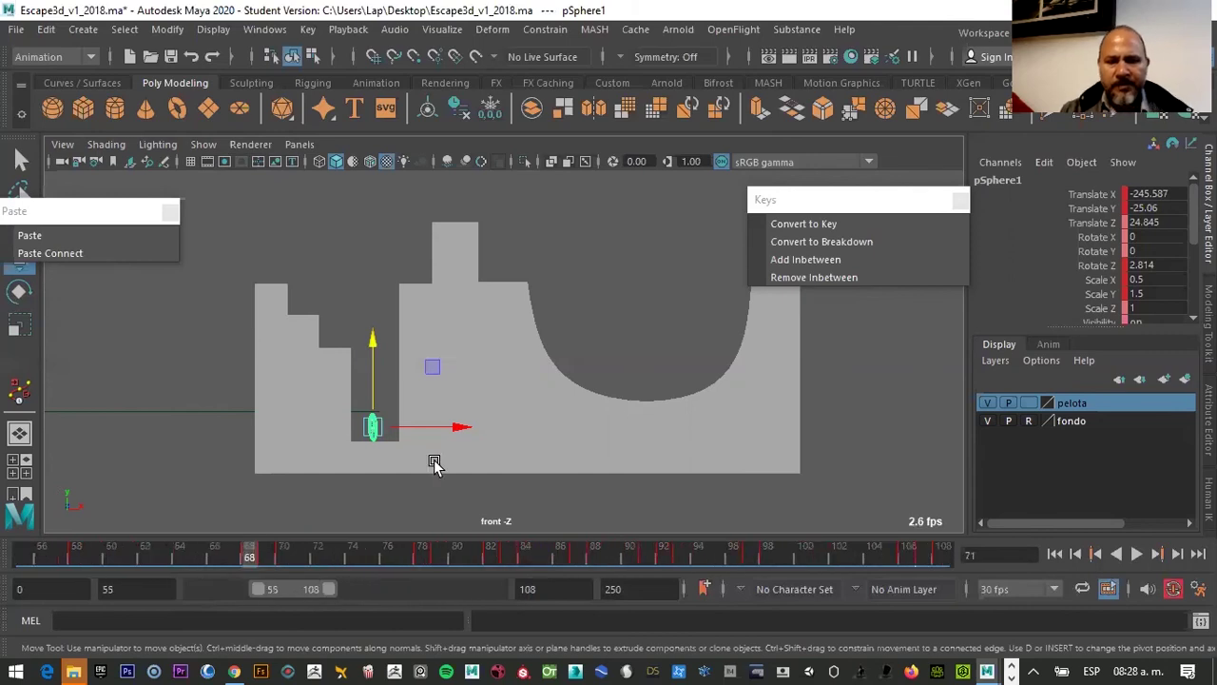
Frame the ball and try Scale X 0.3 and Scale Y 1.7 at frame 68
key("f")
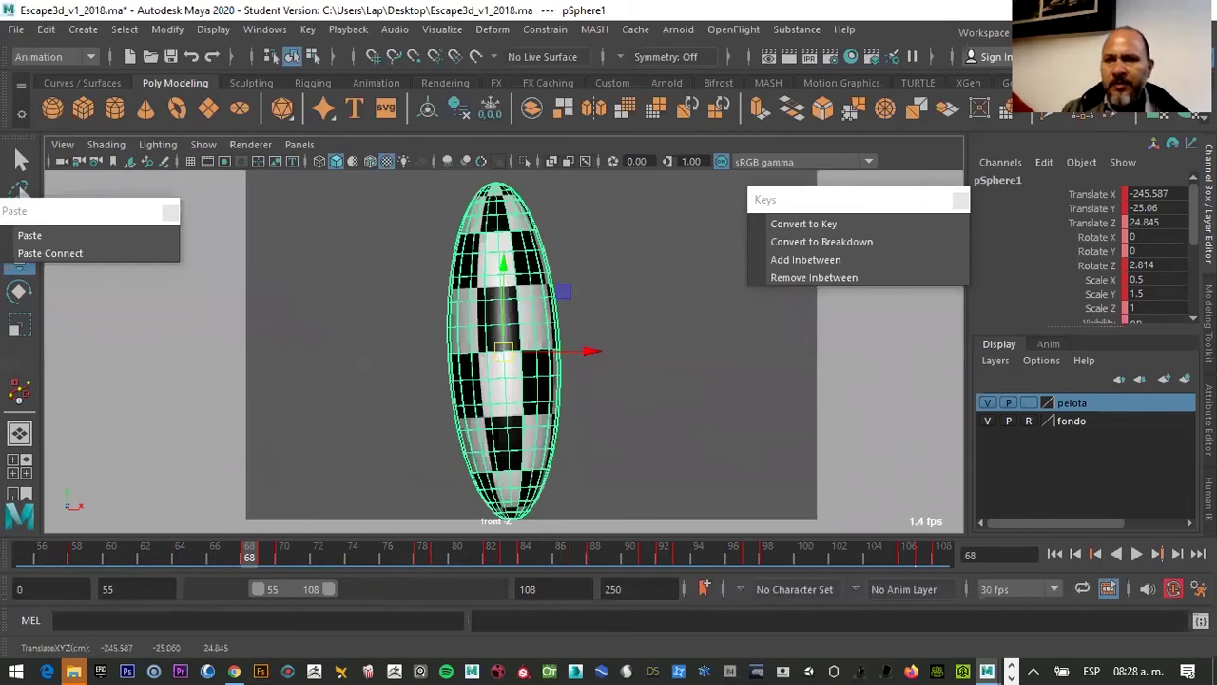
scroll(1139, 231, "down", 2)
left_click(1139, 231)
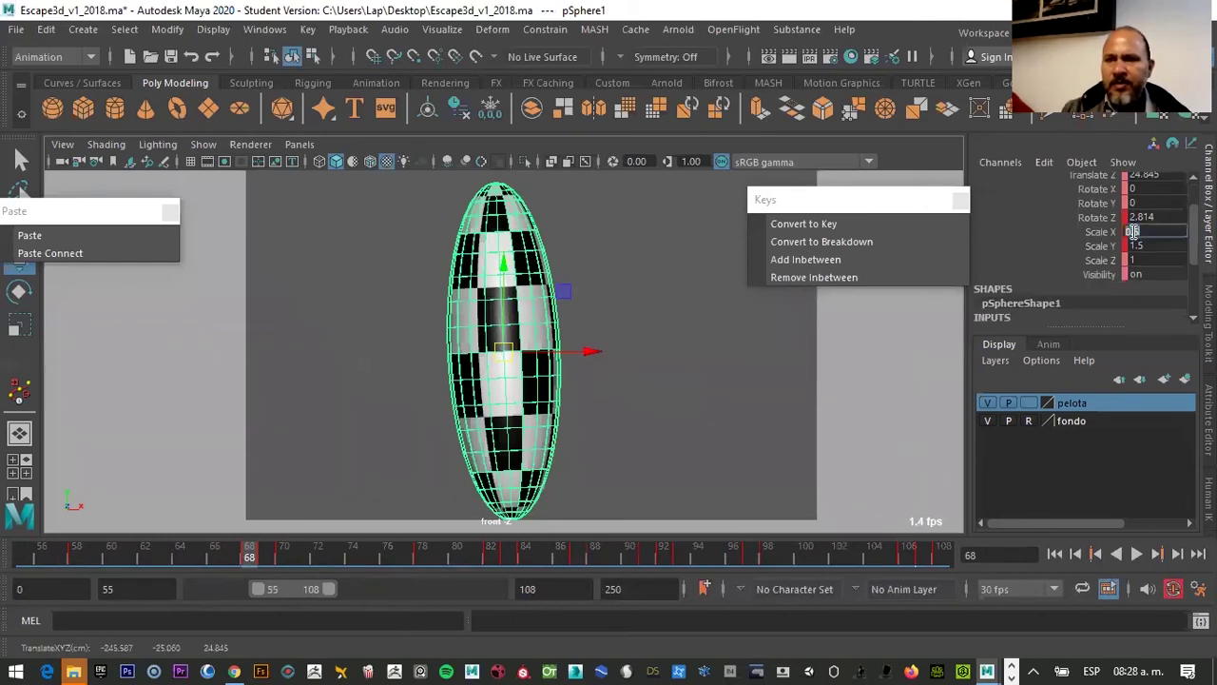
type("0.5")
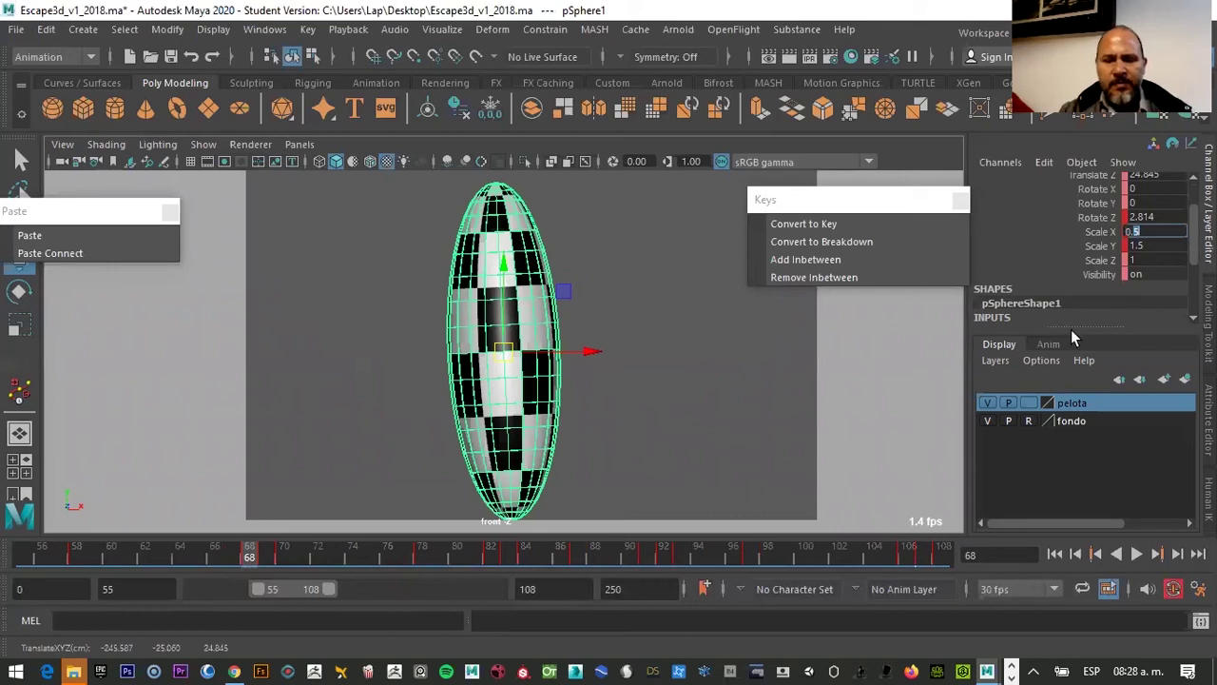
key("BackSpace")
type("3")
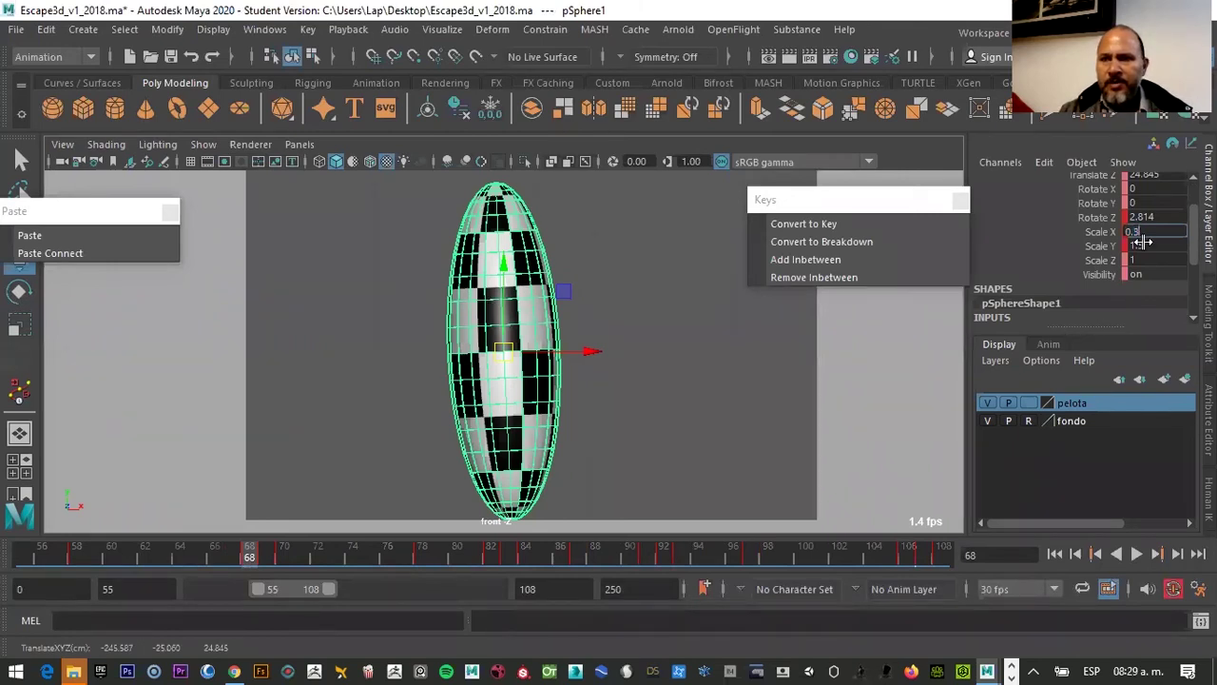
key("Tab")
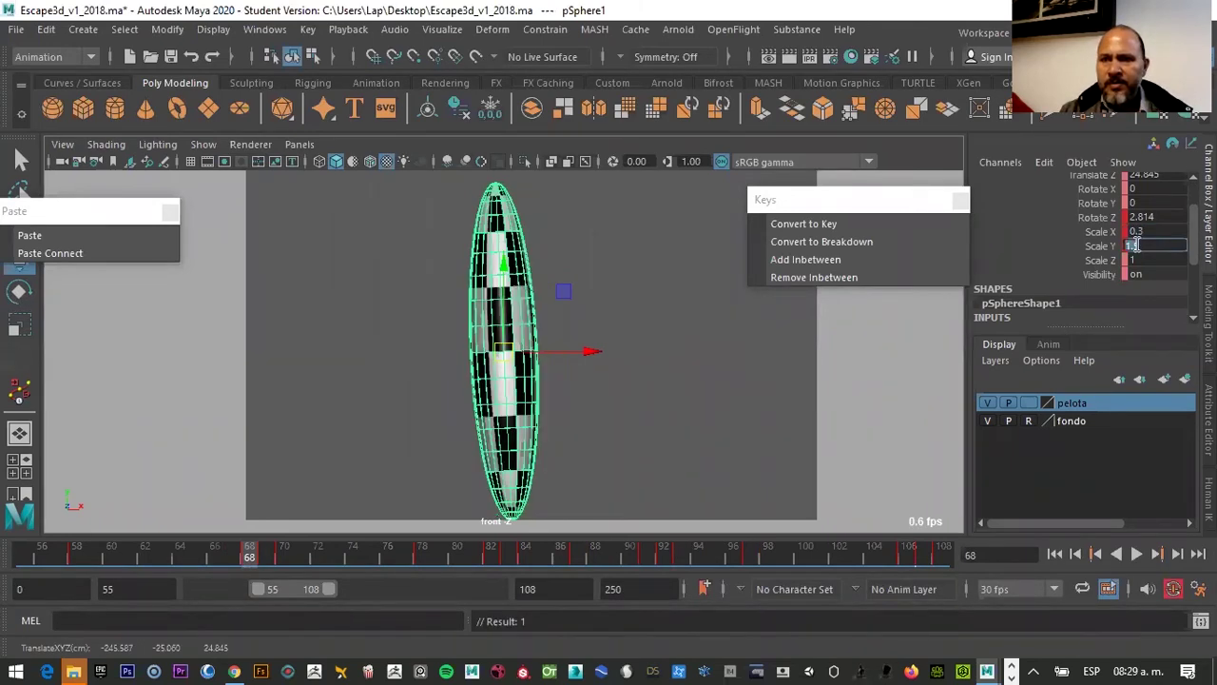
left_click(1138, 250)
type("1.7")
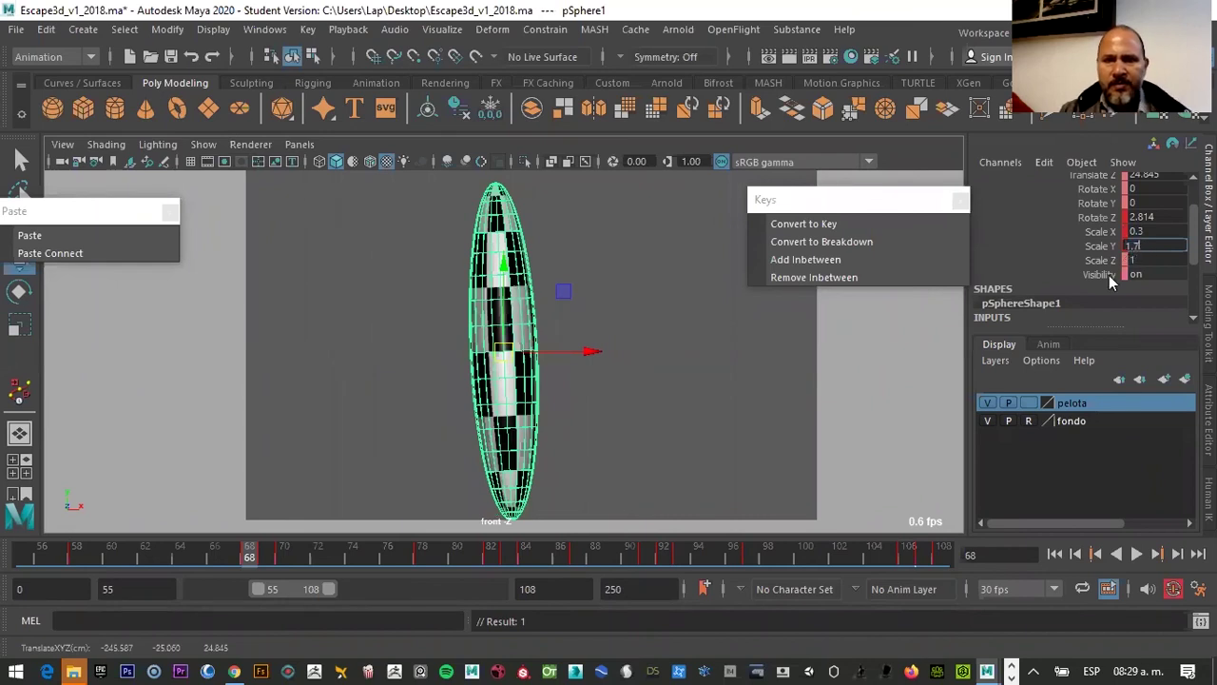
key("Return")
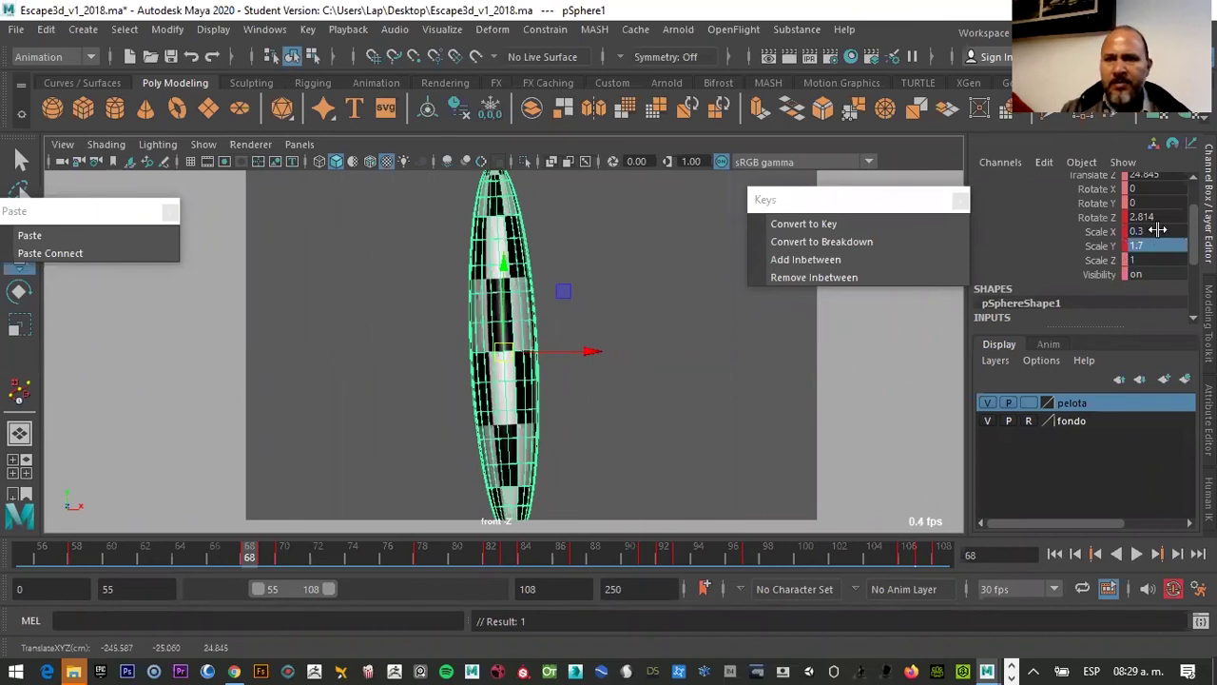
Change the ball's scale to Scale X 0.7 and Scale Y 1.3
double_click(1136, 232)
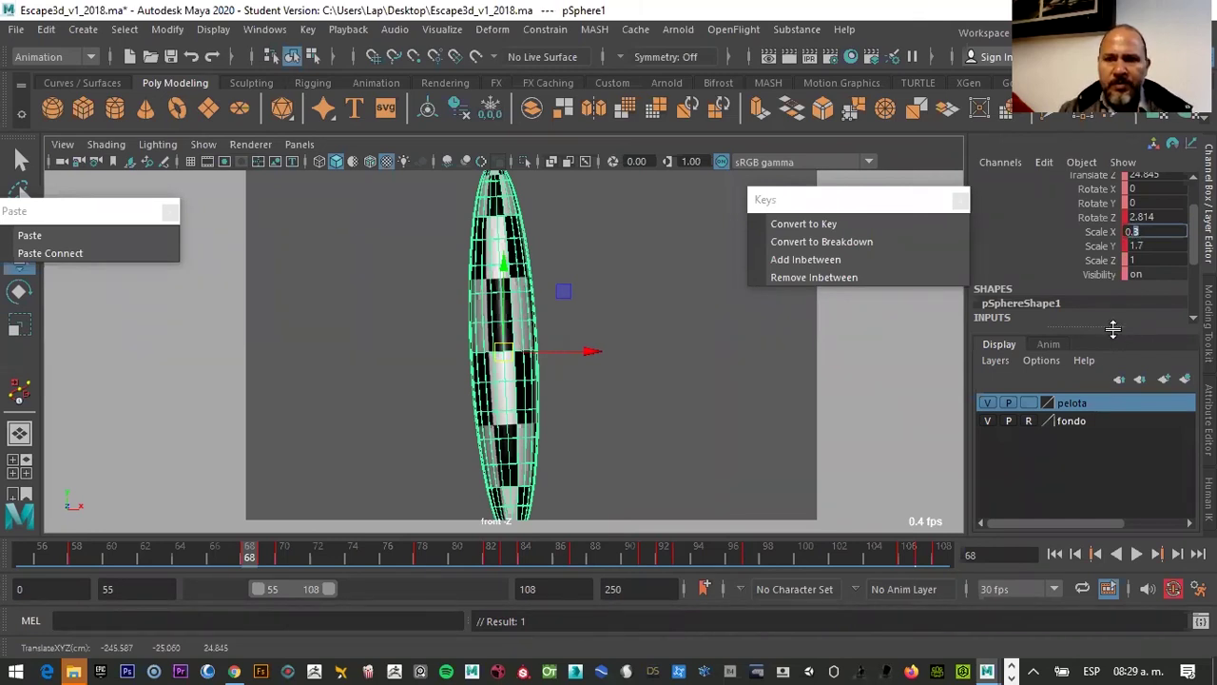
type("7")
double_click(1138, 244)
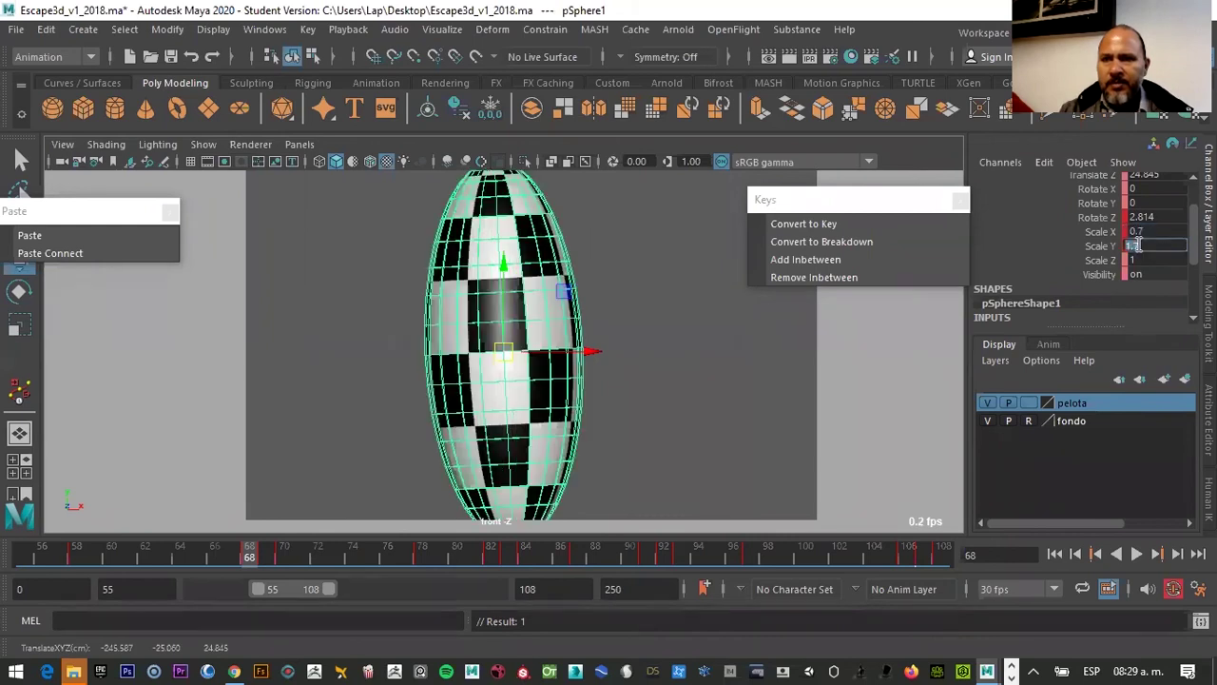
key("BackSpace")
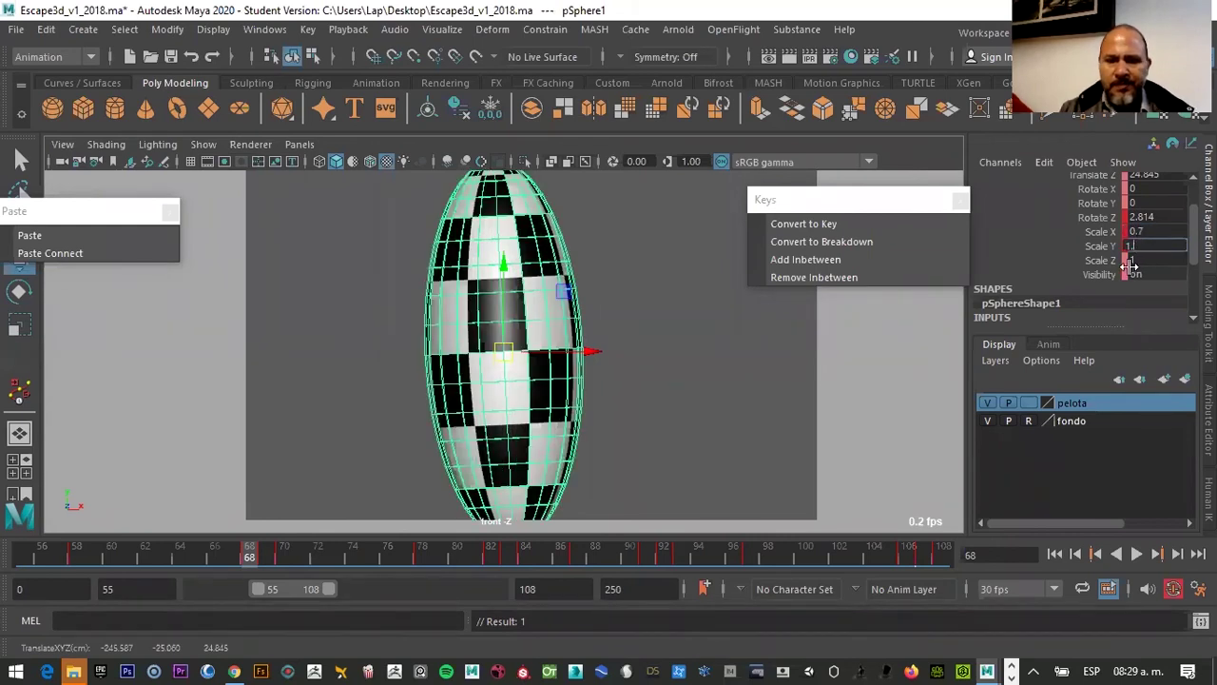
type("3")
key("Return")
Lower the stretched ball at frame 68 and set a key
scroll(475, 371, "down", 2)
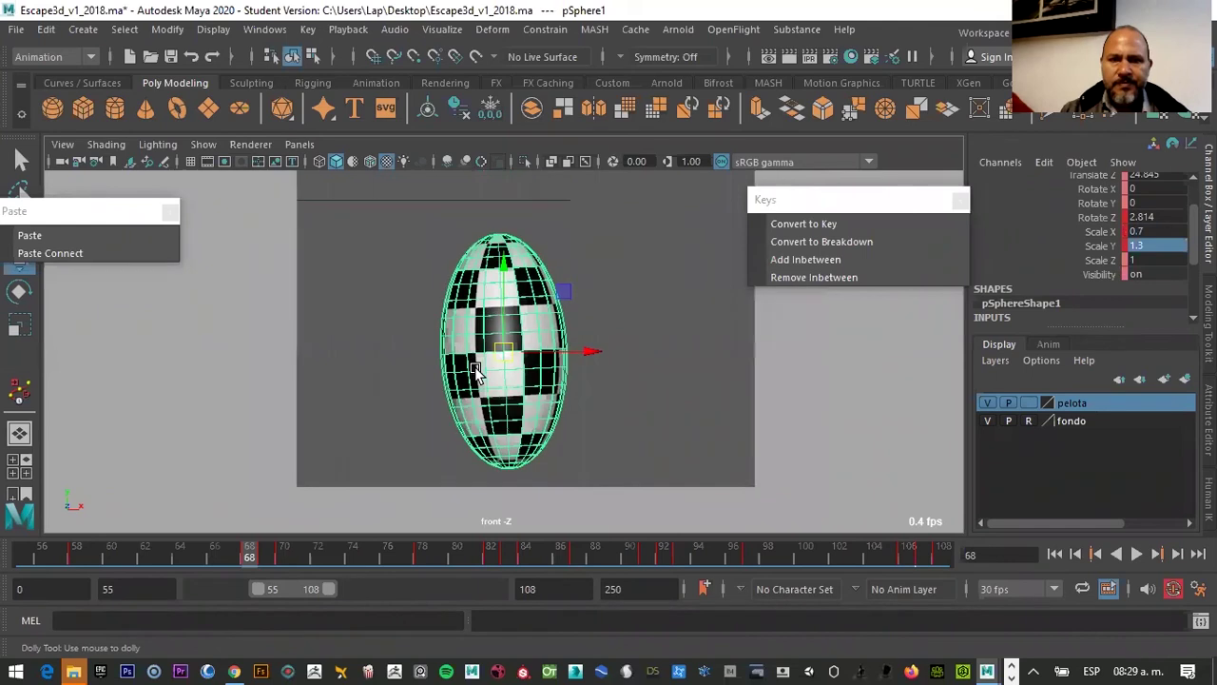
scroll(475, 371, "down", 2)
left_click_drag(505, 291, 505, 306)
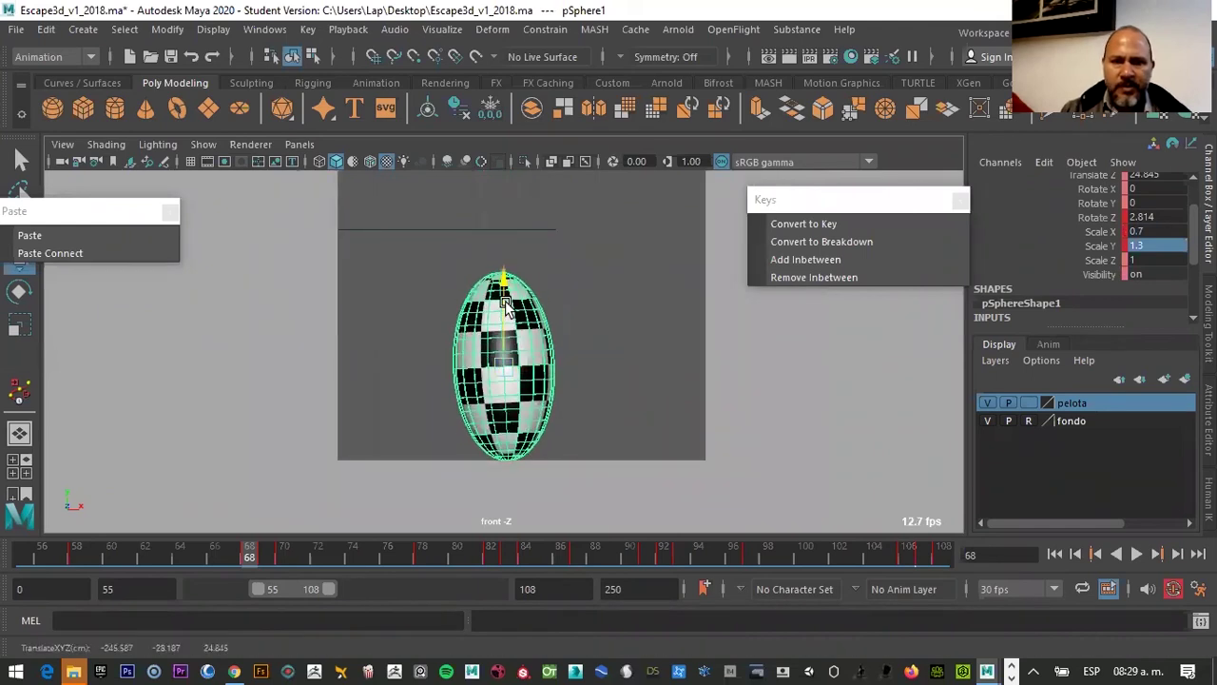
key("s")
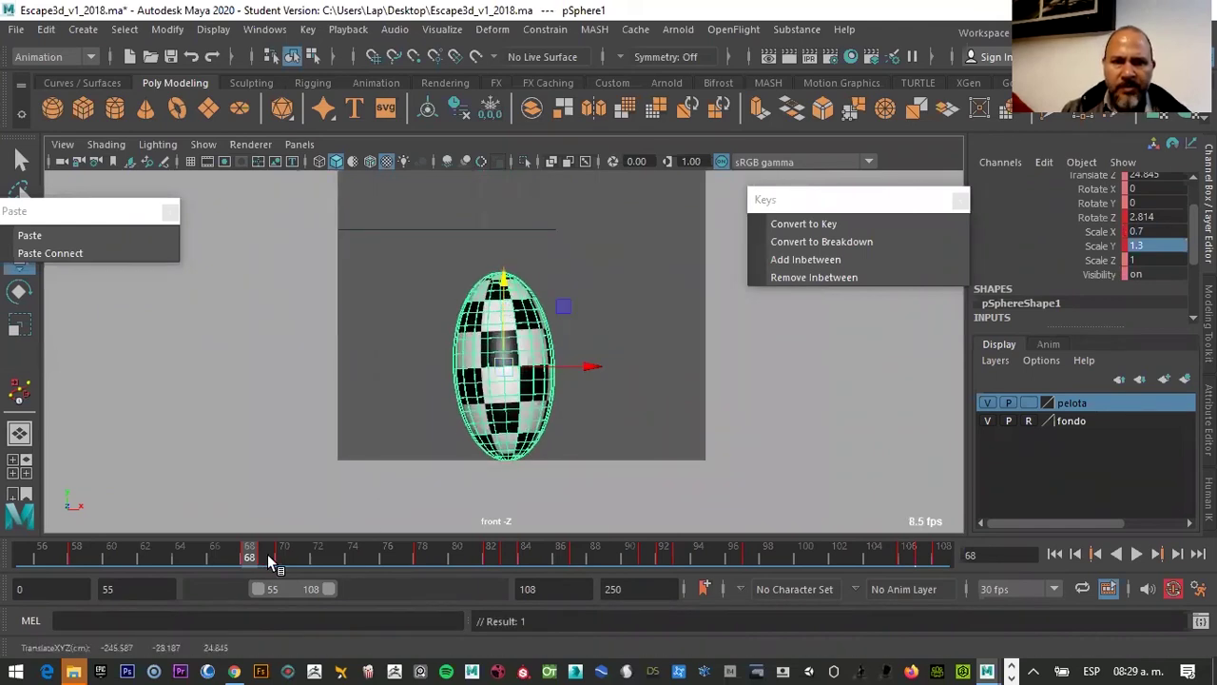
Play and flip between frames 68 and 69 to compare stretch and squash, ending on 69
left_click(267, 561)
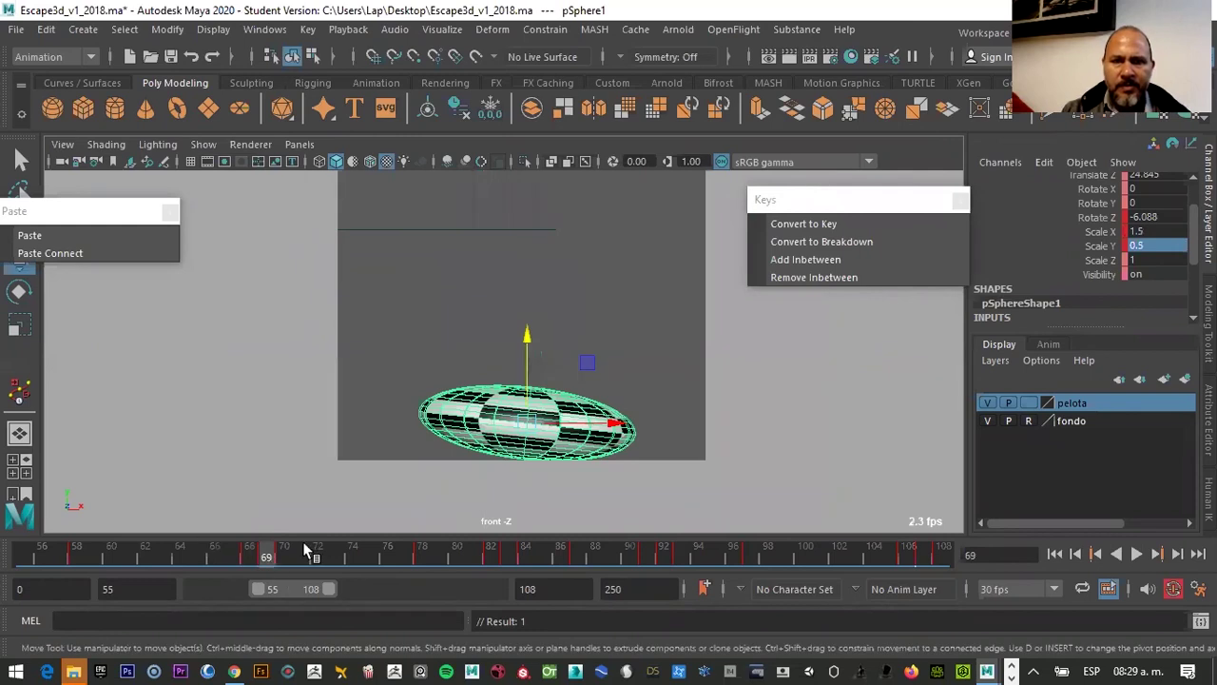
key("alt+v")
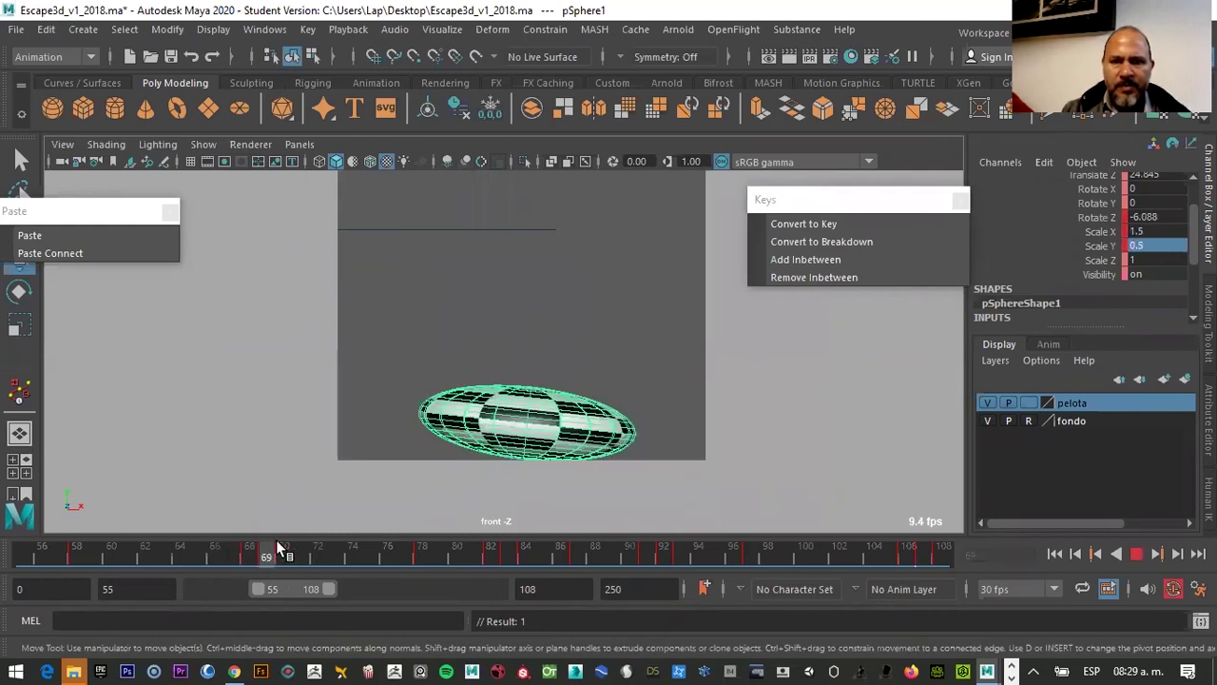
left_click(249, 548)
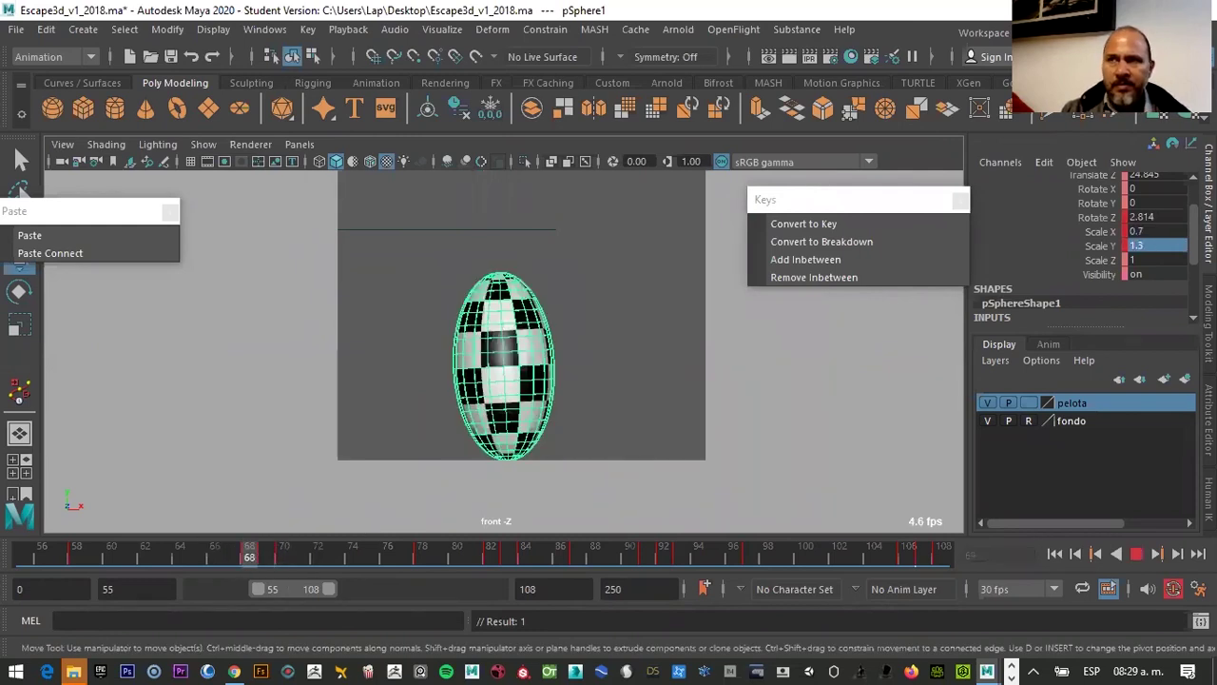
key("alt+v")
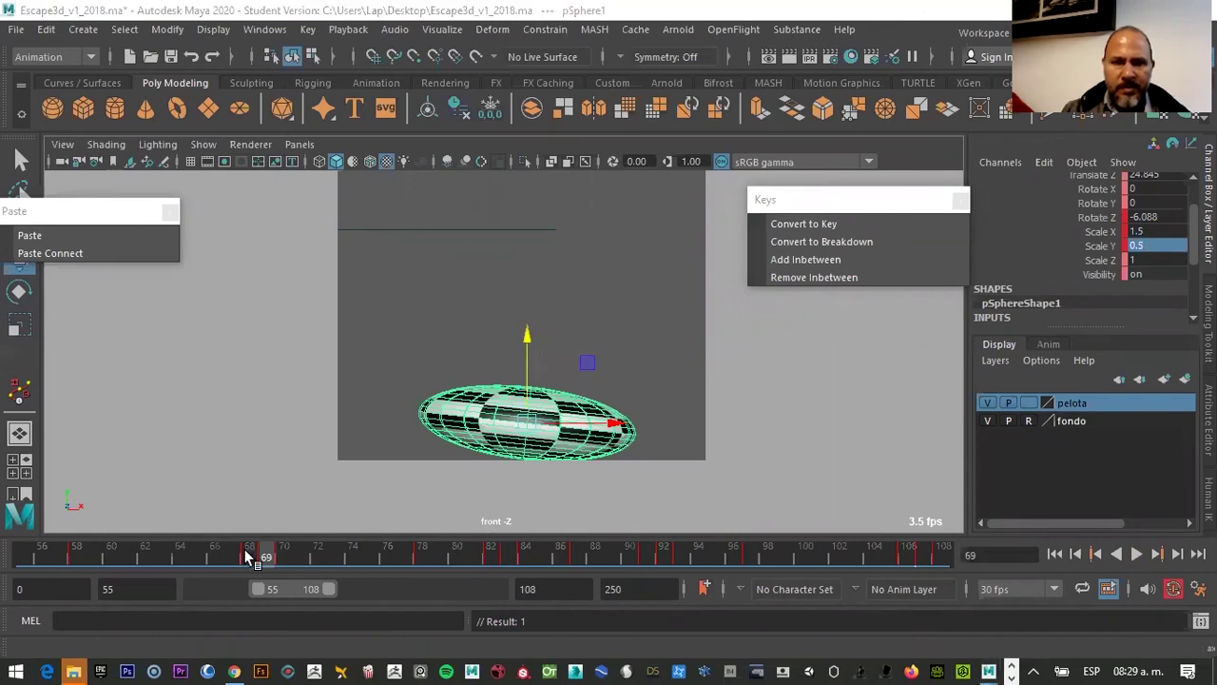
left_click(248, 556)
left_click(266, 556)
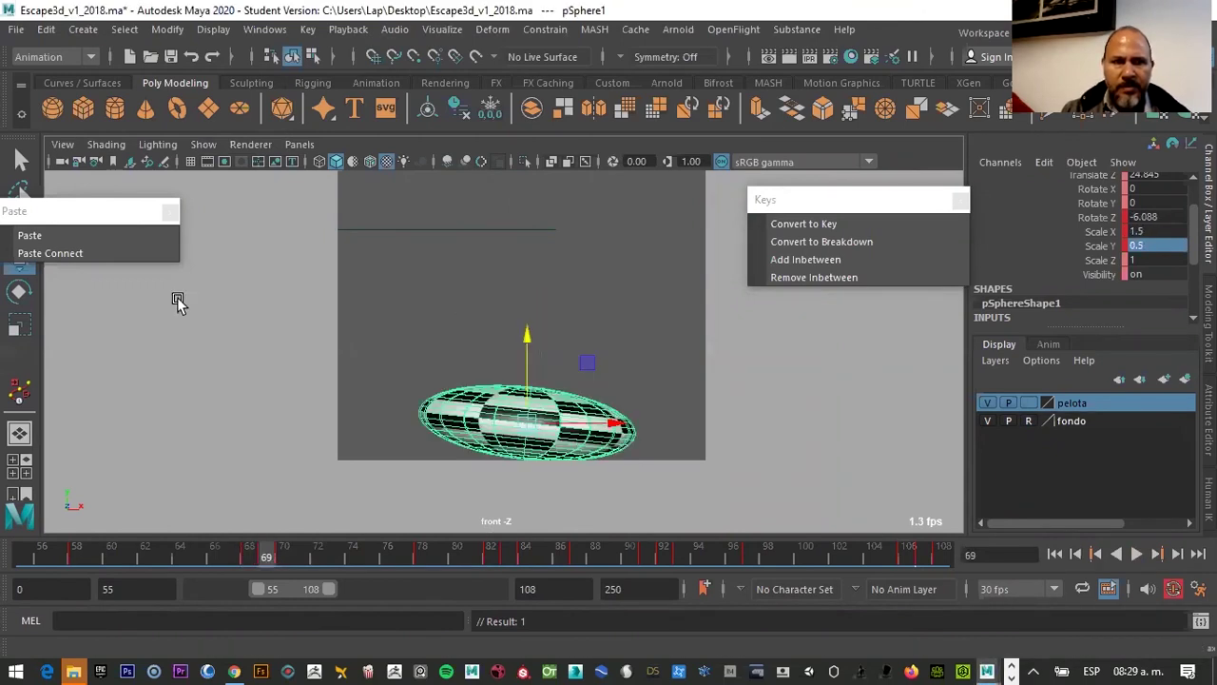
key("alt+comma")
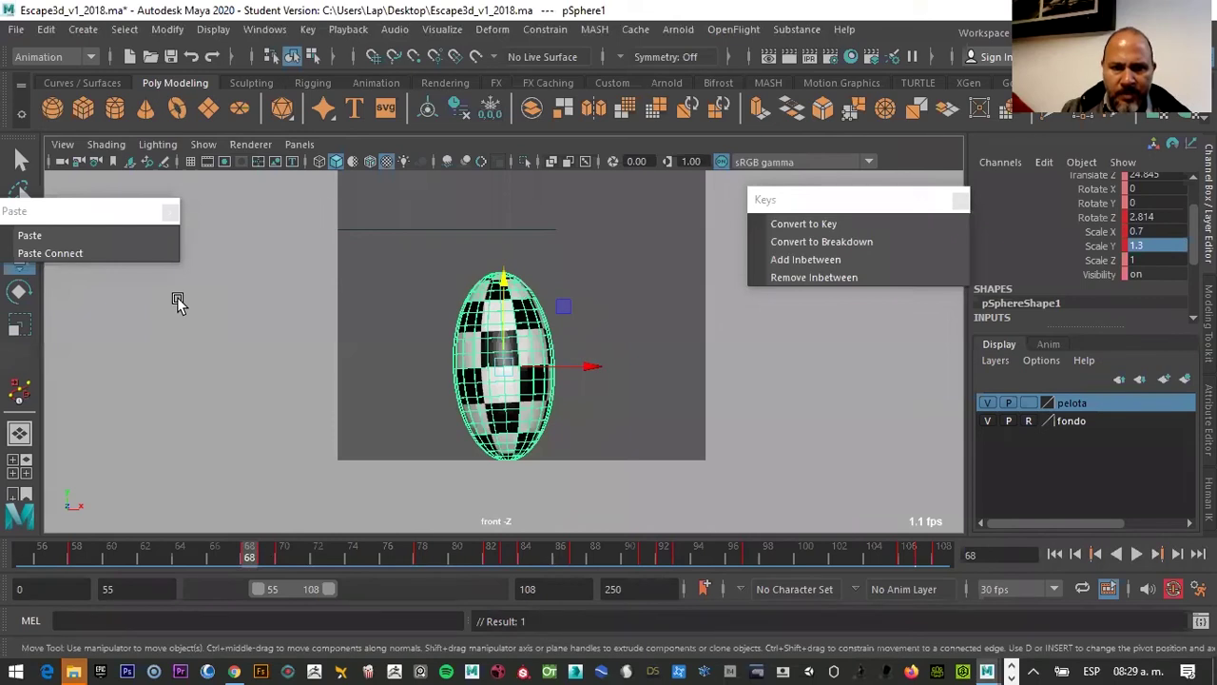
scroll(534, 453, "up", 2)
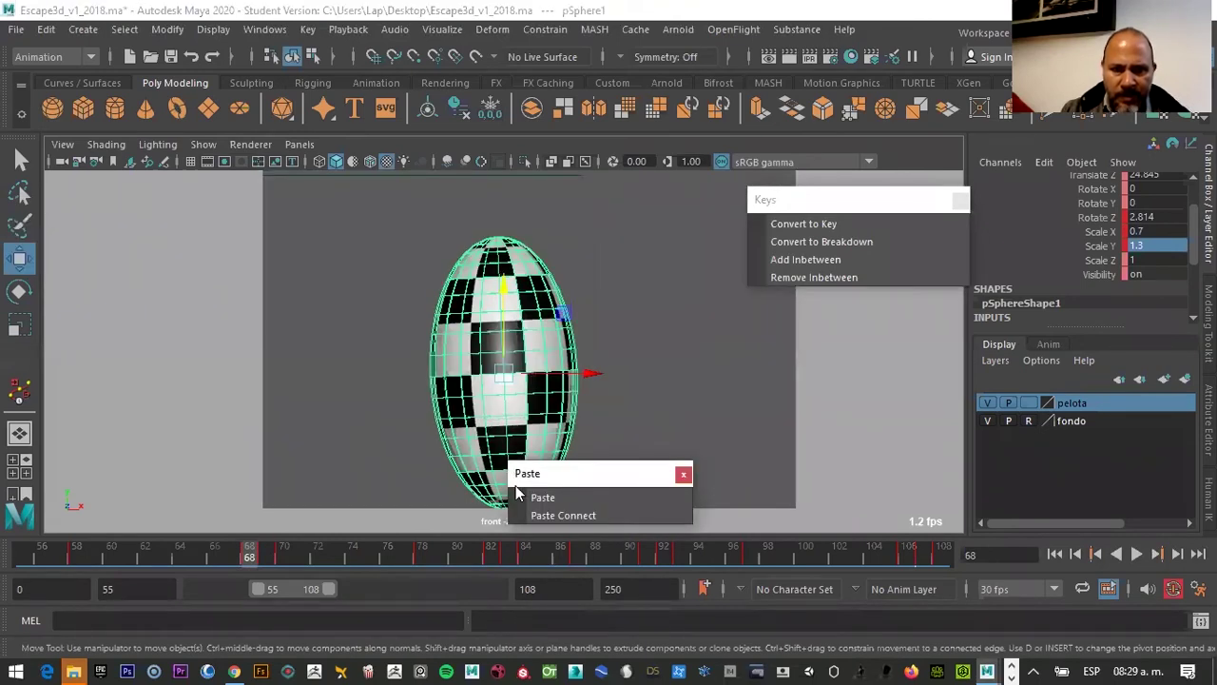
left_click(269, 558)
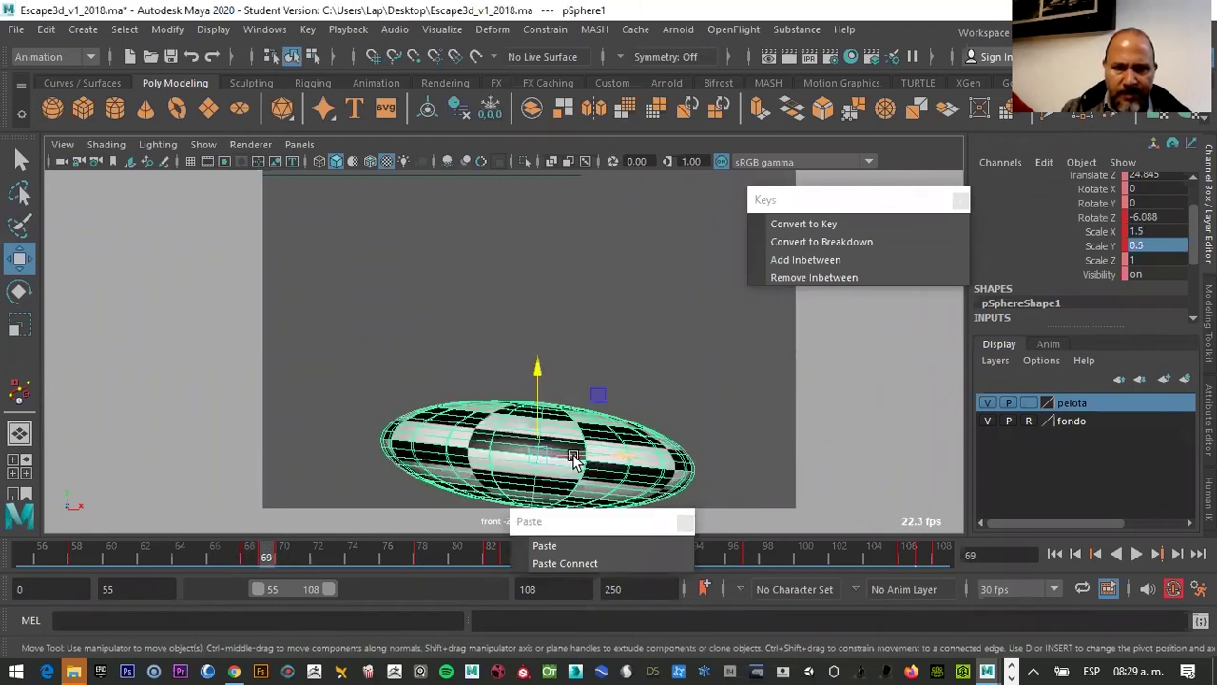
Slide the squashed ball left and try Scale X 1.6 with Scale Y 0.4
left_click_drag(576, 457, 561, 457)
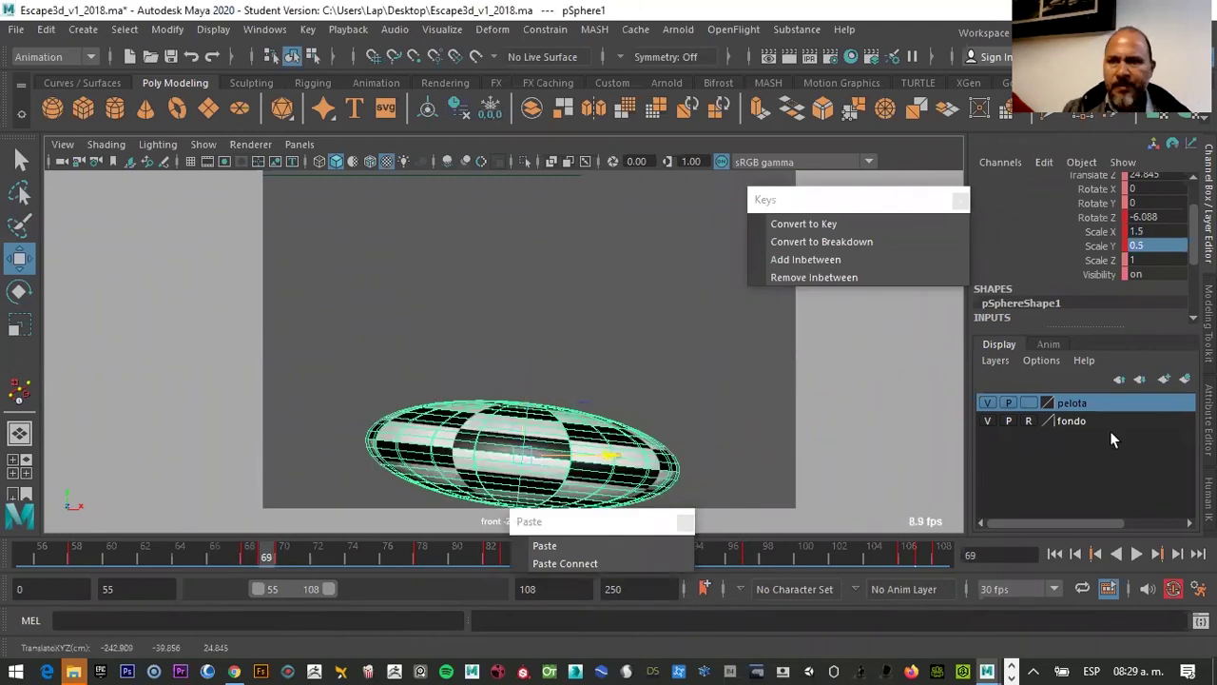
key("Return")
left_click(1153, 231)
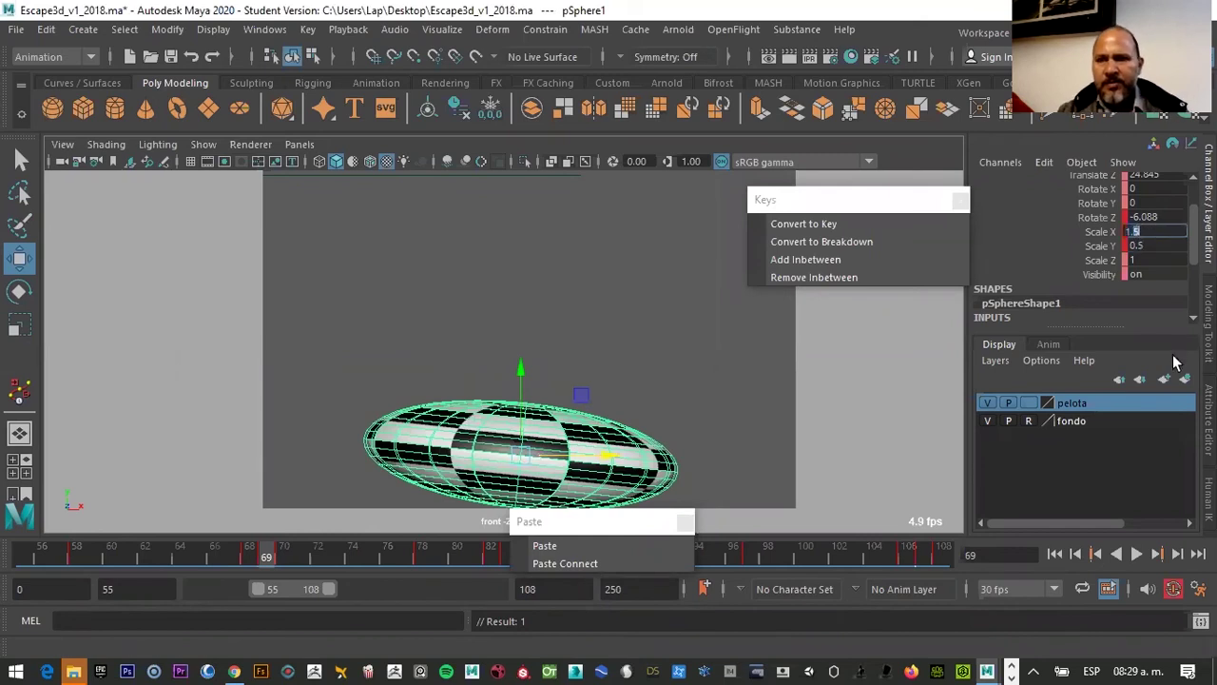
type("1.6")
left_click(1134, 246)
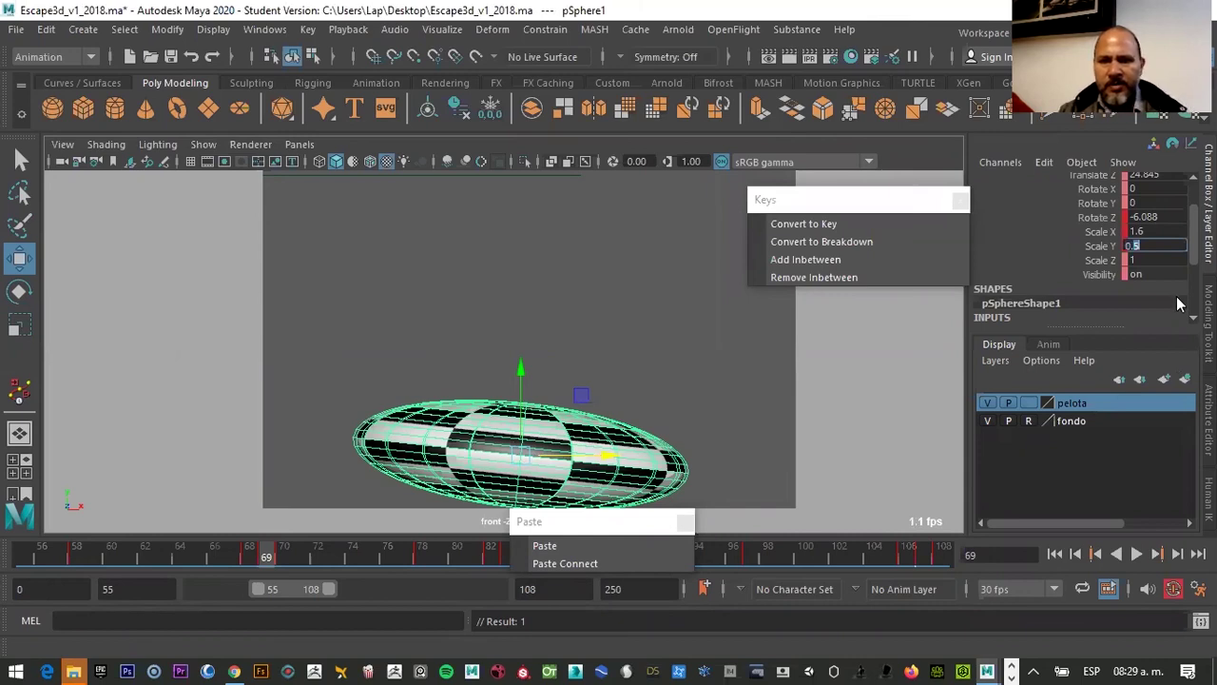
type("0.4")
key("Return")
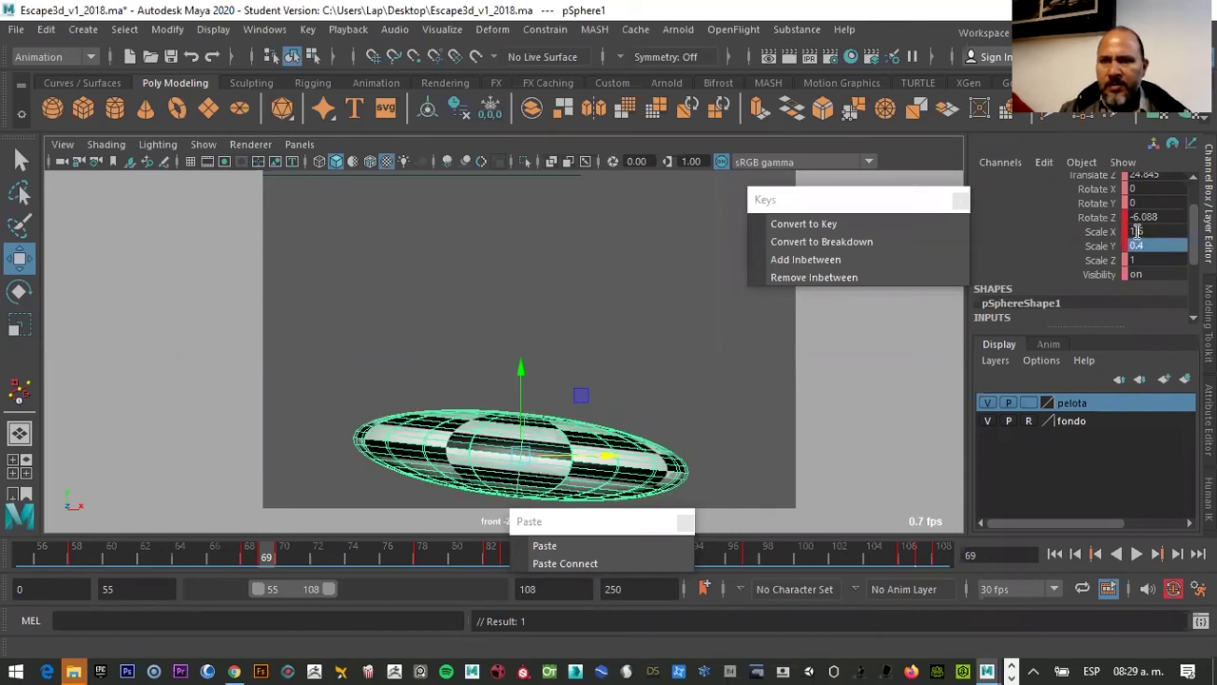
Try a wider, flatter squash with Scale Y 0.3
left_click(1136, 231)
type("1.6")
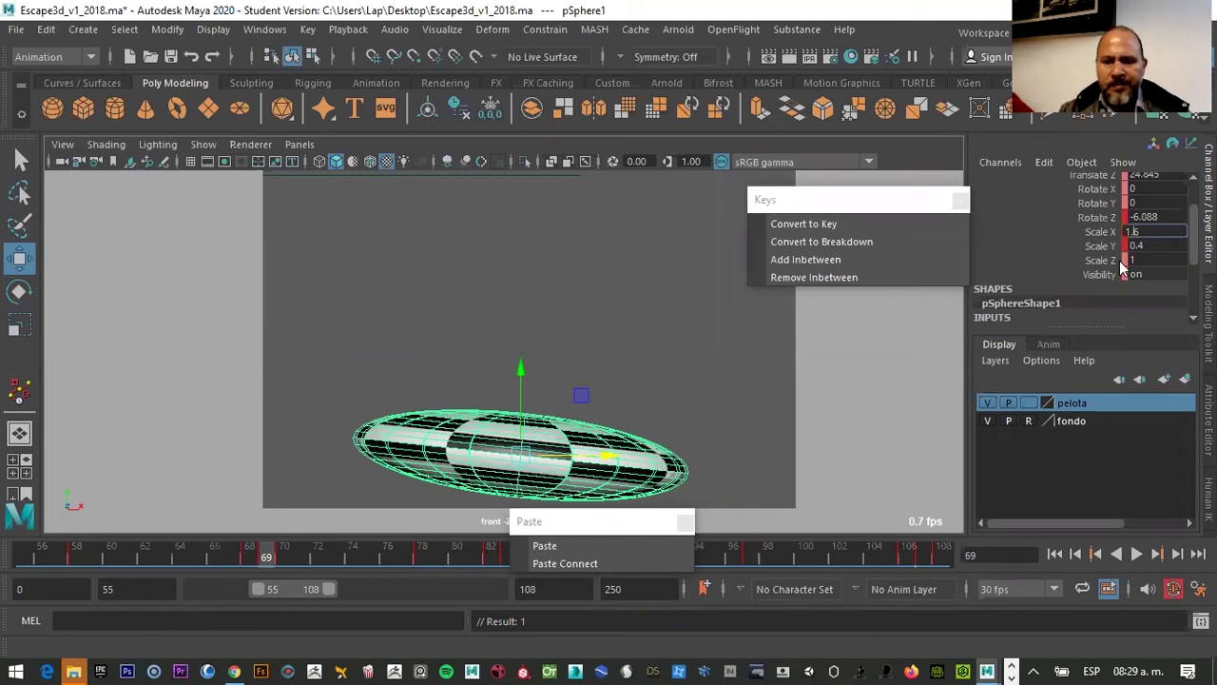
type("1.7")
left_click(1148, 244)
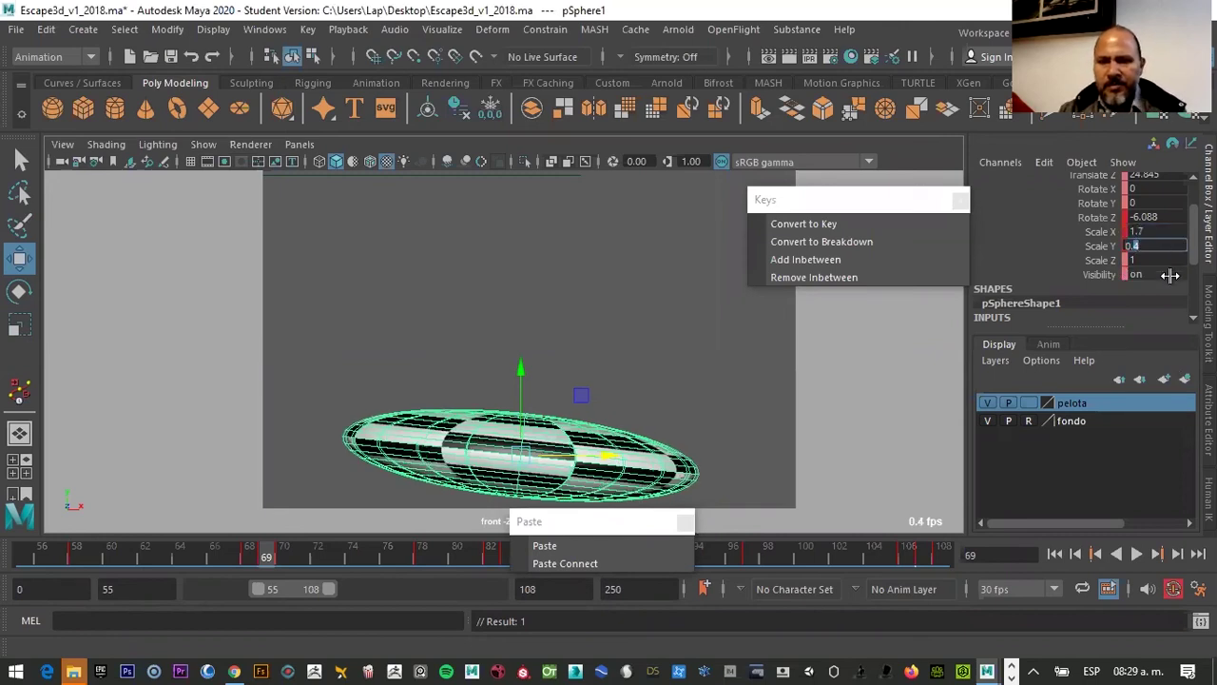
type("0.3")
key("Return")
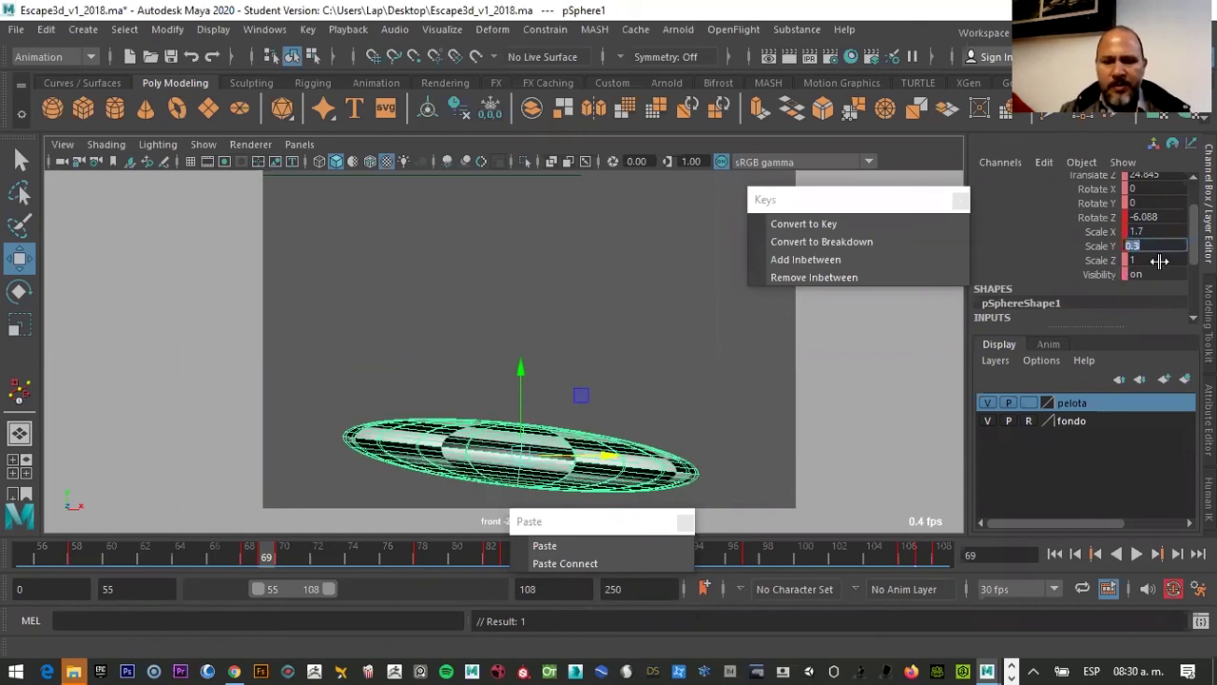
Settle the frame-69 squash at Scale X 1.4 and Scale Y 0.6
left_click(1135, 231)
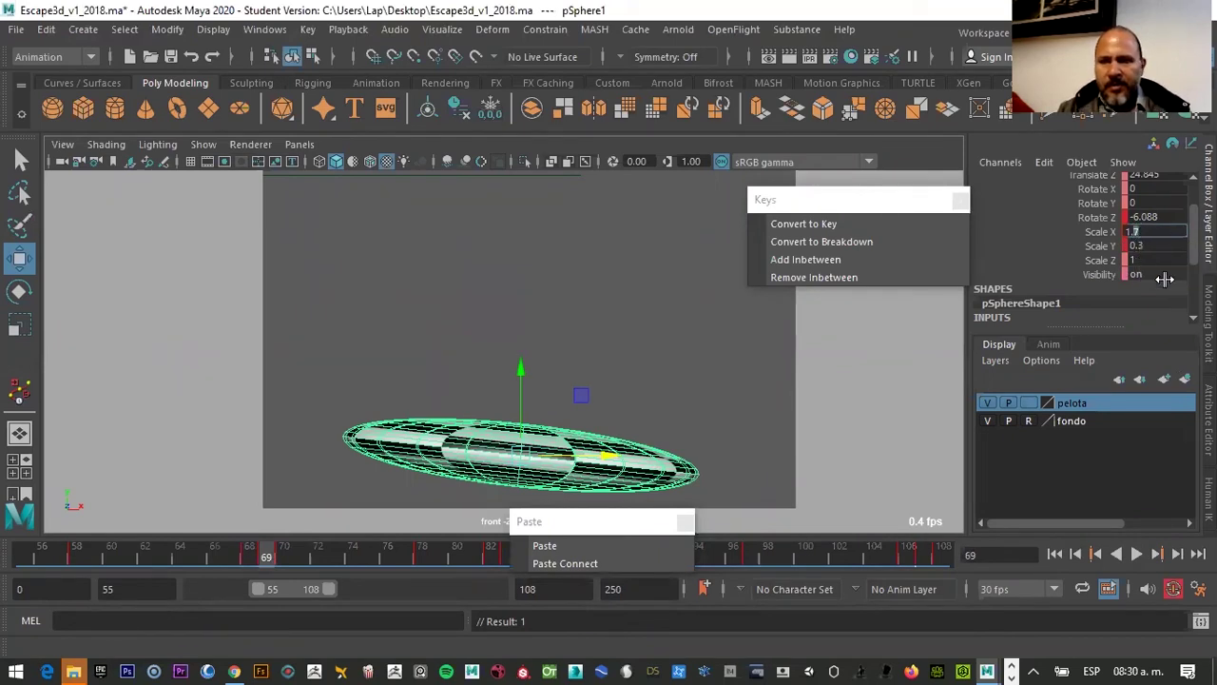
type("1.4")
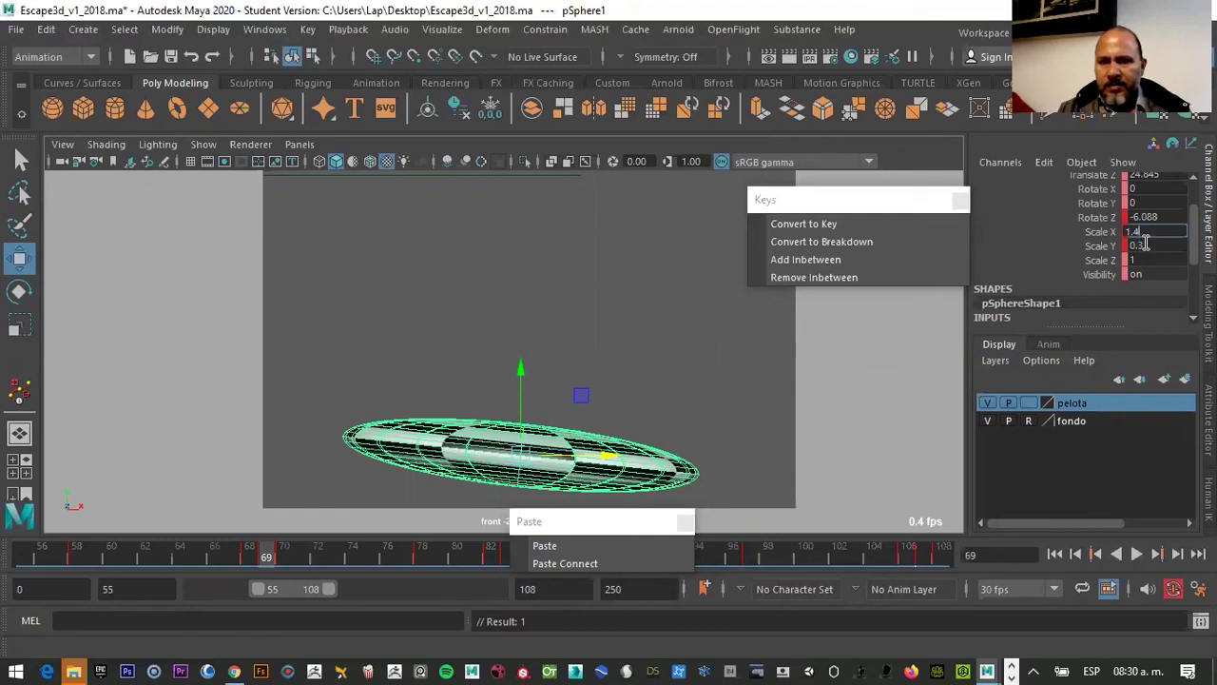
key("Tab")
type("0.6")
key("Return")
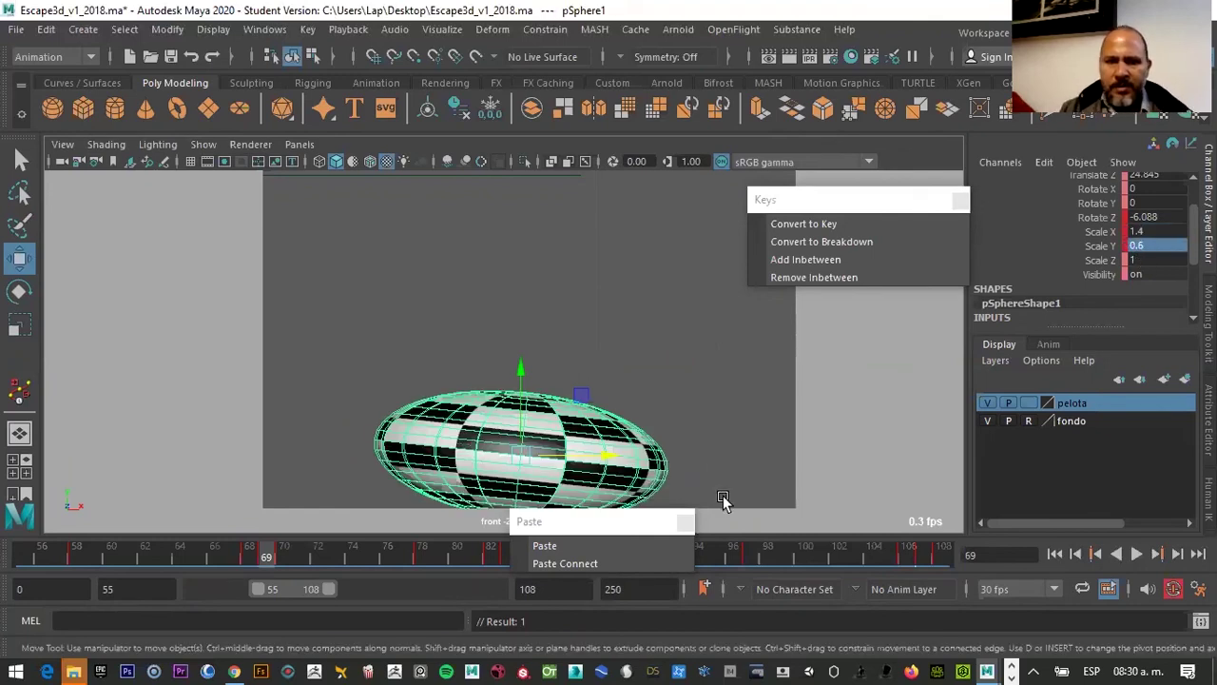
Raise the squashed ball slightly at frame 69 and key the pose
scroll(698, 457, "down", 1)
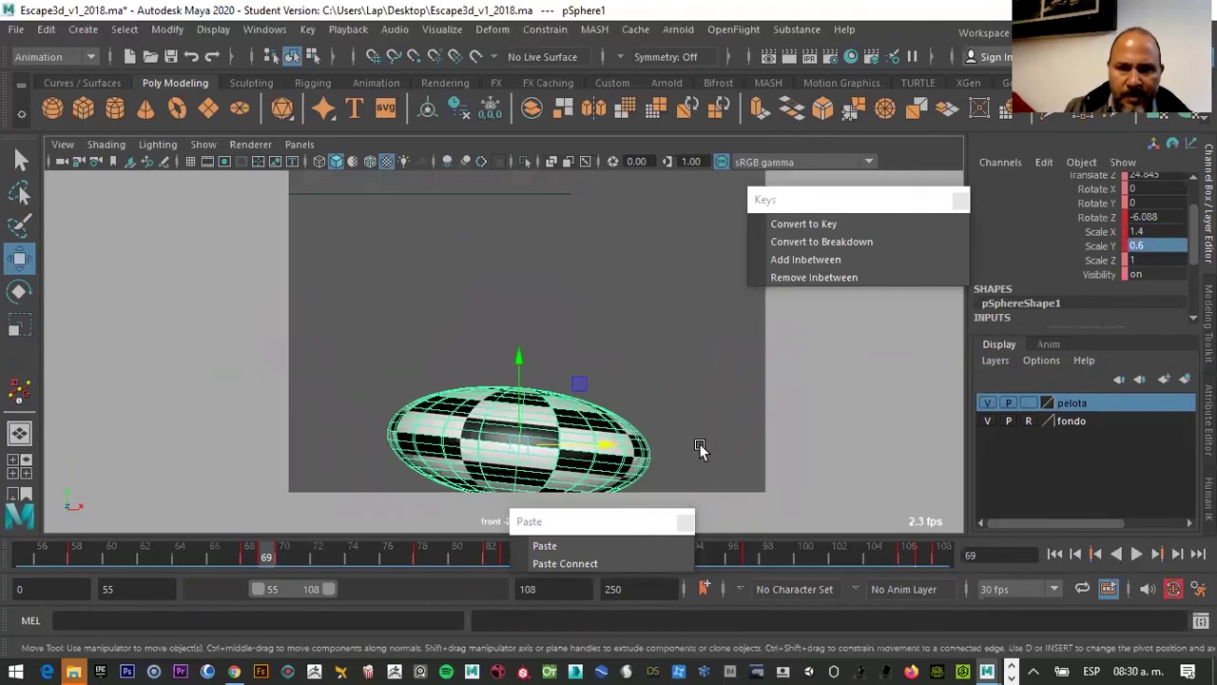
left_click_drag(520, 395, 520, 386)
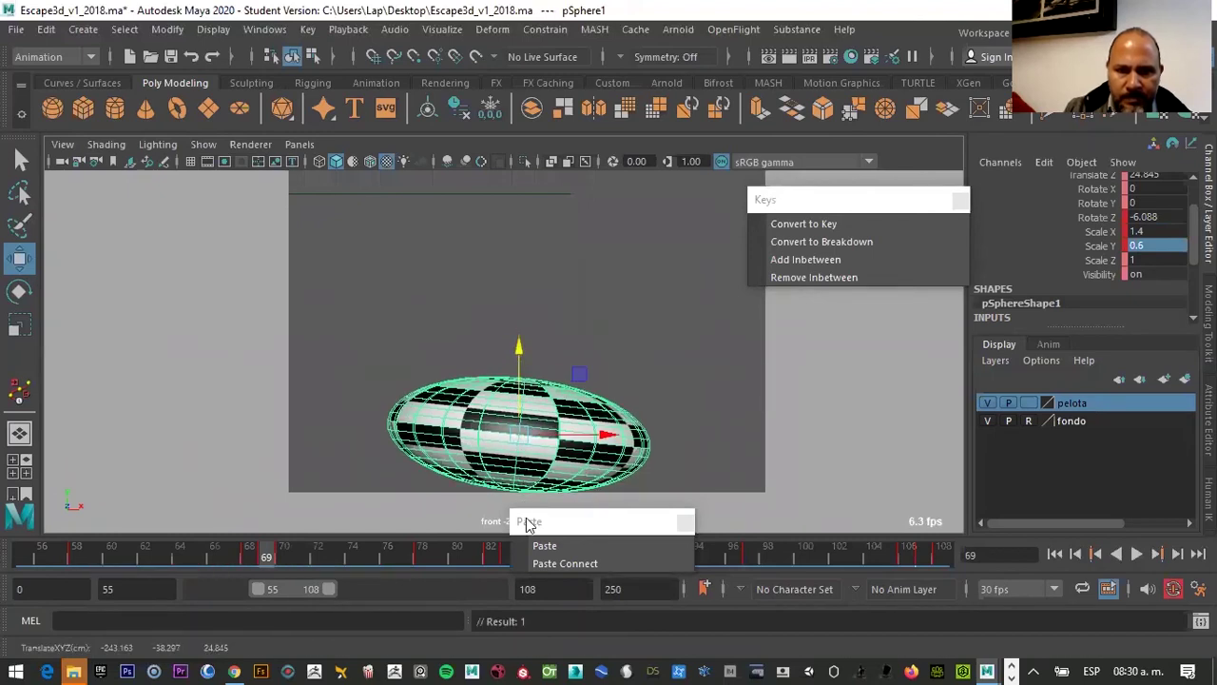
left_click_drag(529, 523, 532, 508)
left_click(249, 556)
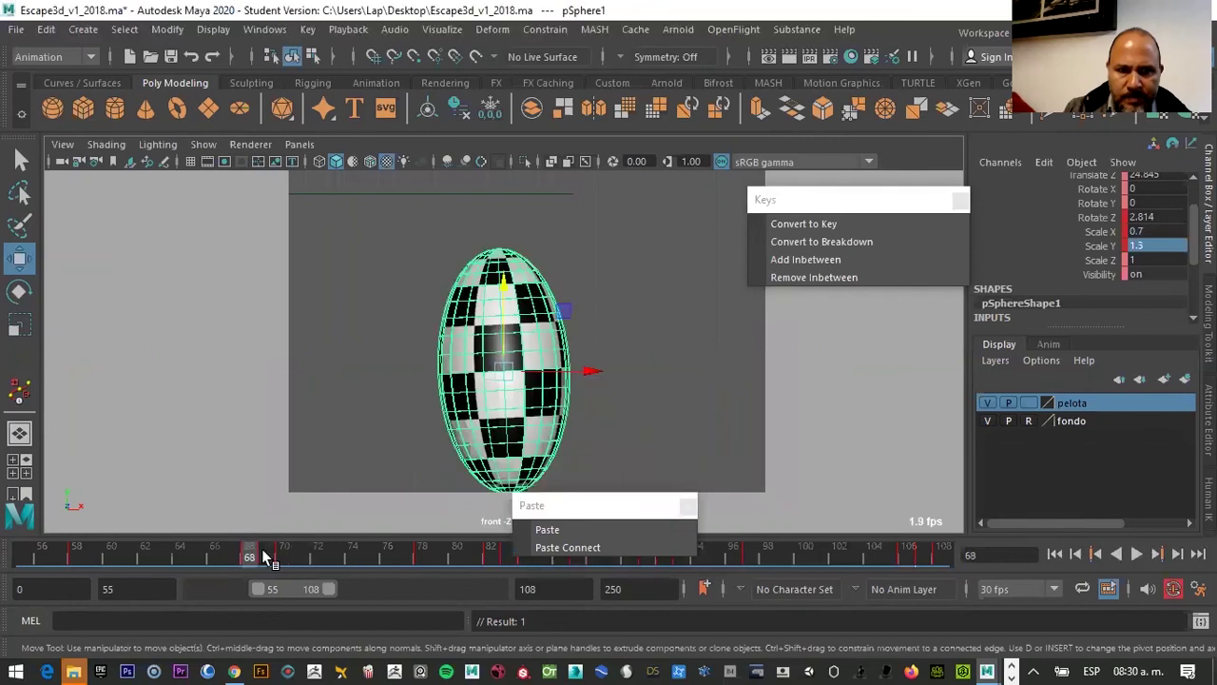
left_click_drag(532, 505, 526, 505)
left_click(265, 556)
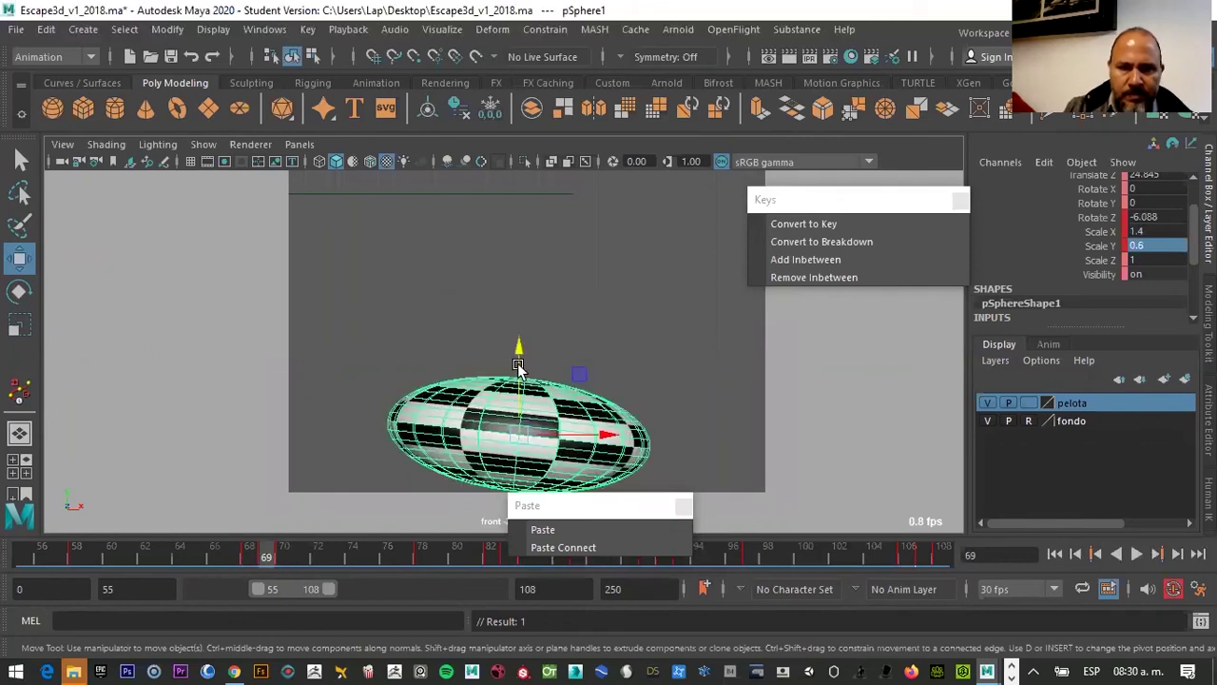
left_click(519, 366)
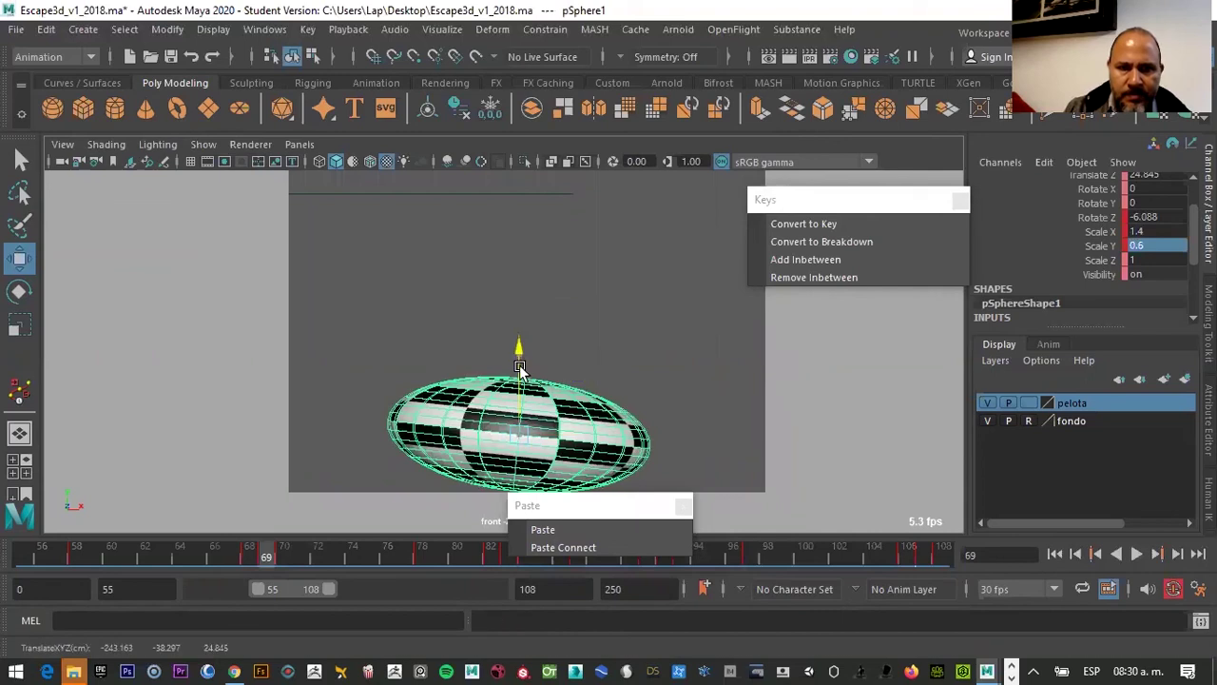
key("s")
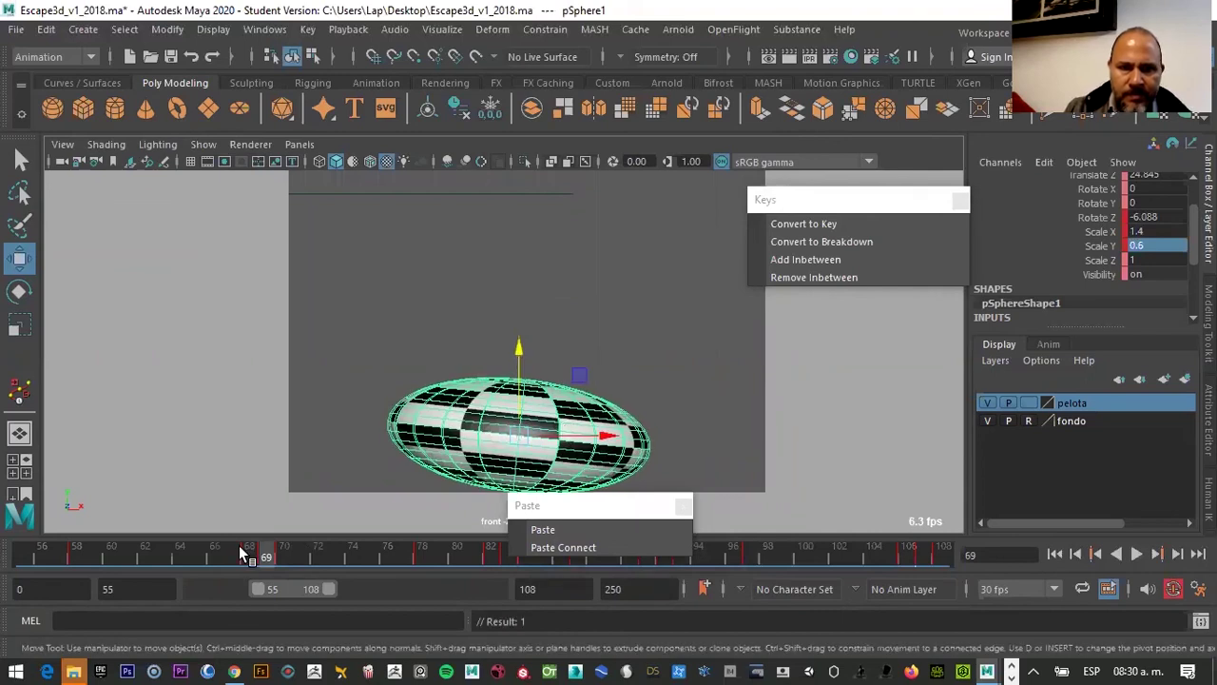
Nudge the frame-69 ball slightly left, then play the bounce and stop at frame 69
key("alt+comma")
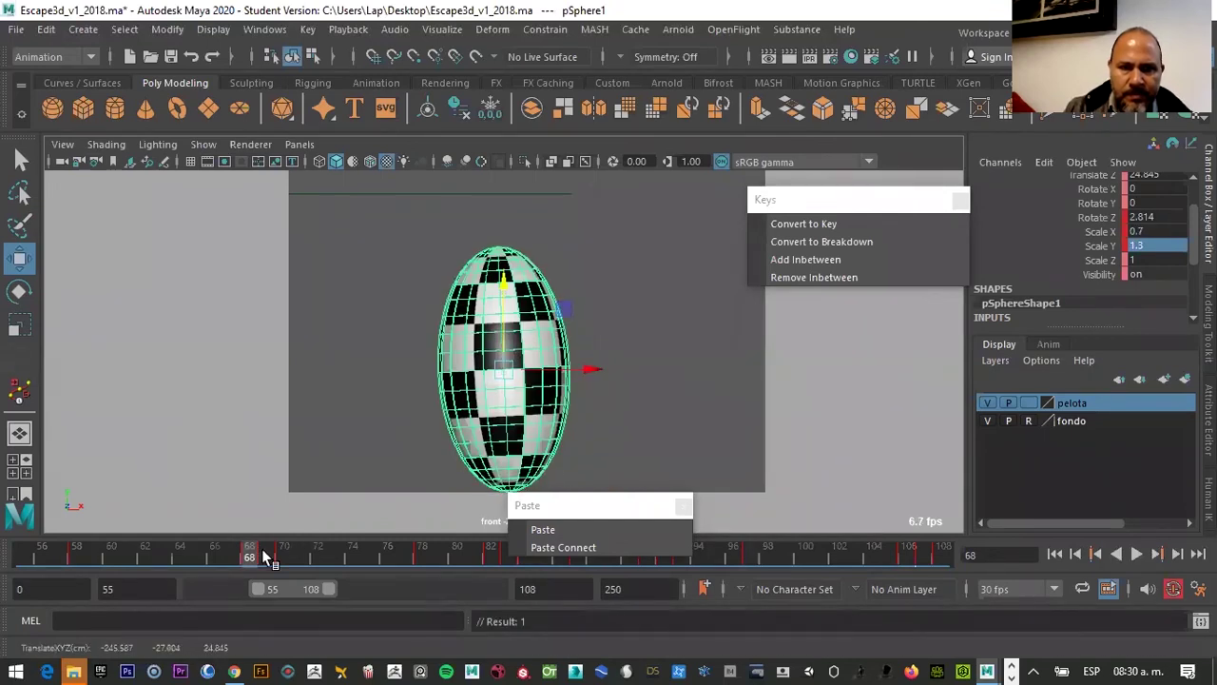
key("alt+period")
left_click_drag(566, 437, 560, 437)
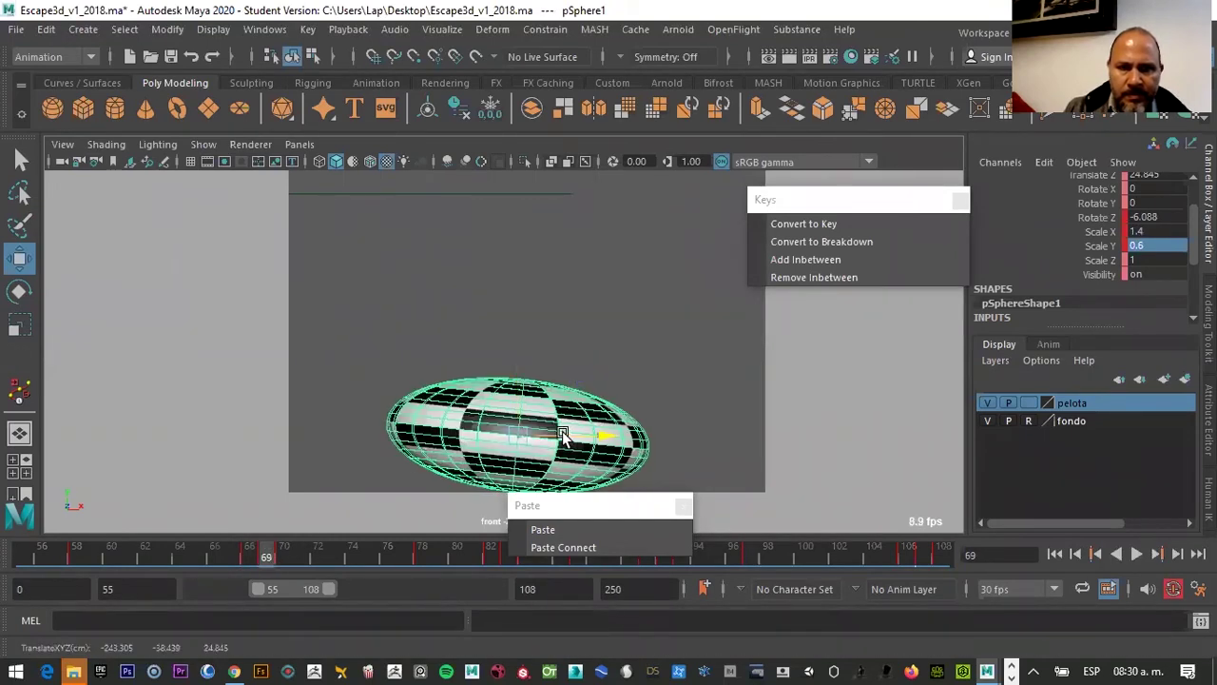
key("alt+v")
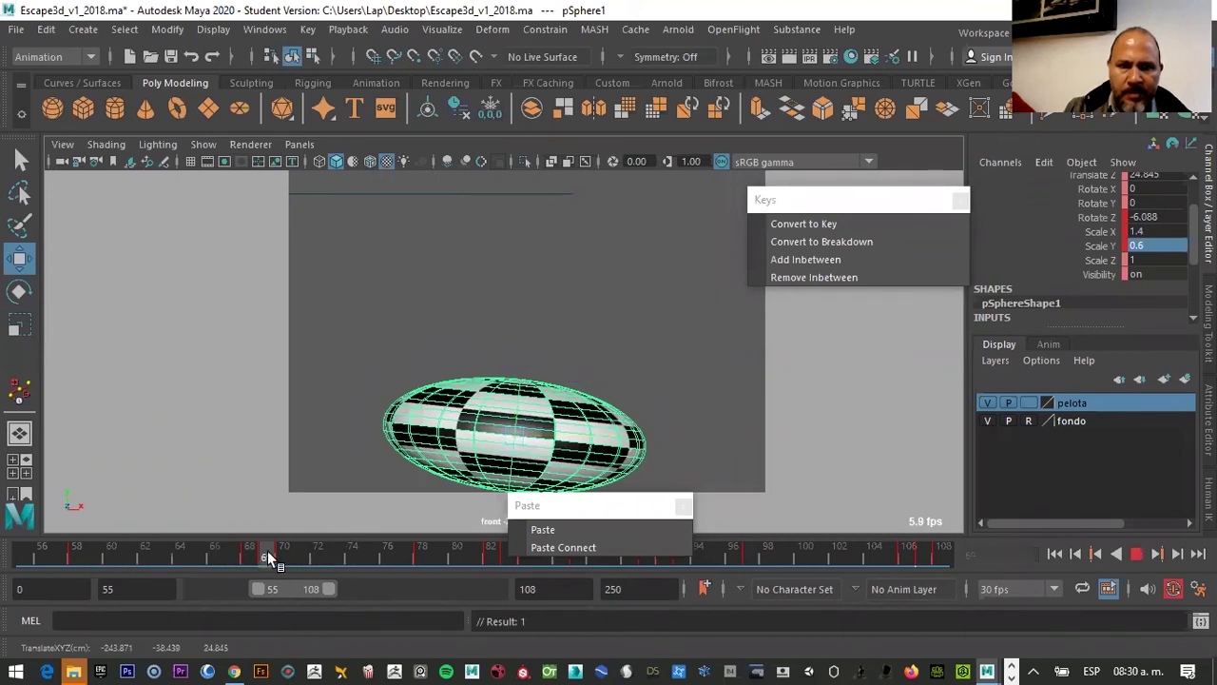
left_click(266, 553)
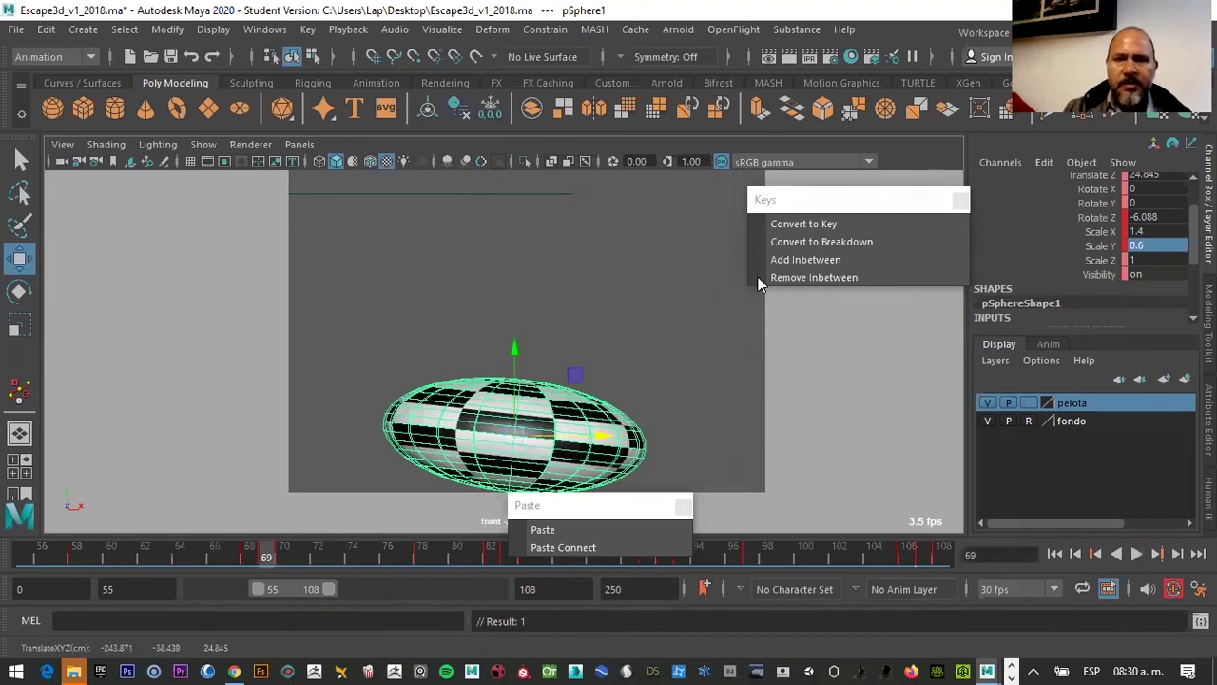
At frame 70, tilt the ball slightly and drag its scale wider and taller
key("alt+period")
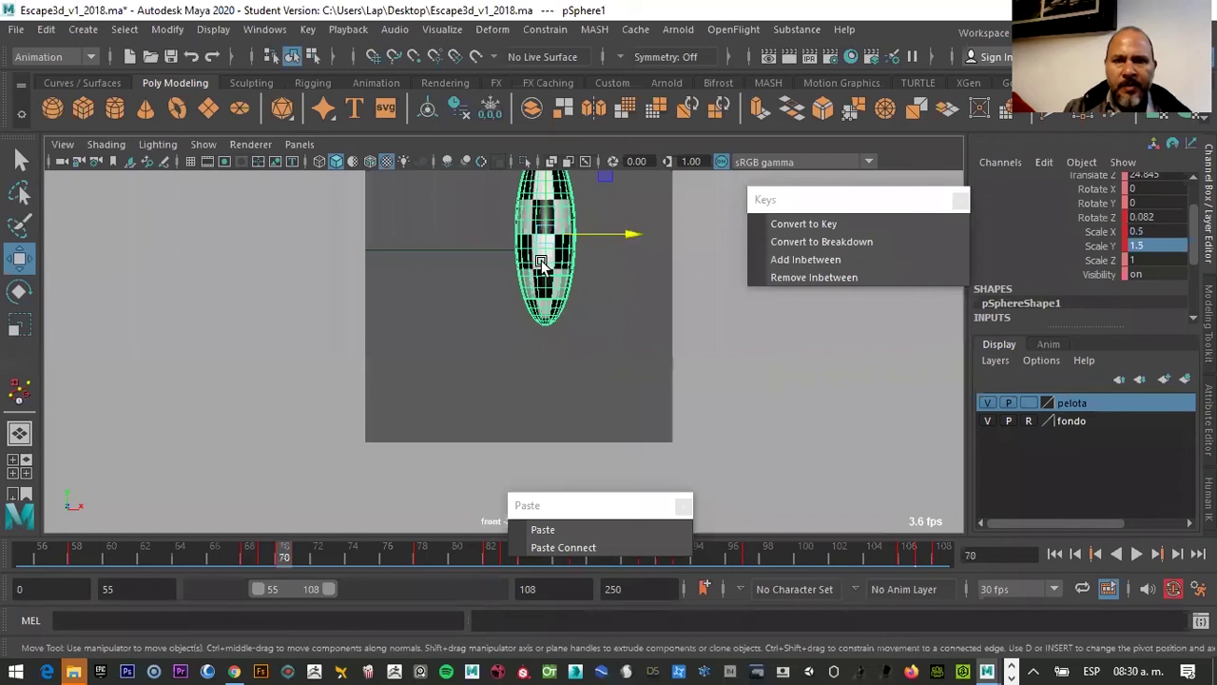
scroll(597, 292, "down", 1)
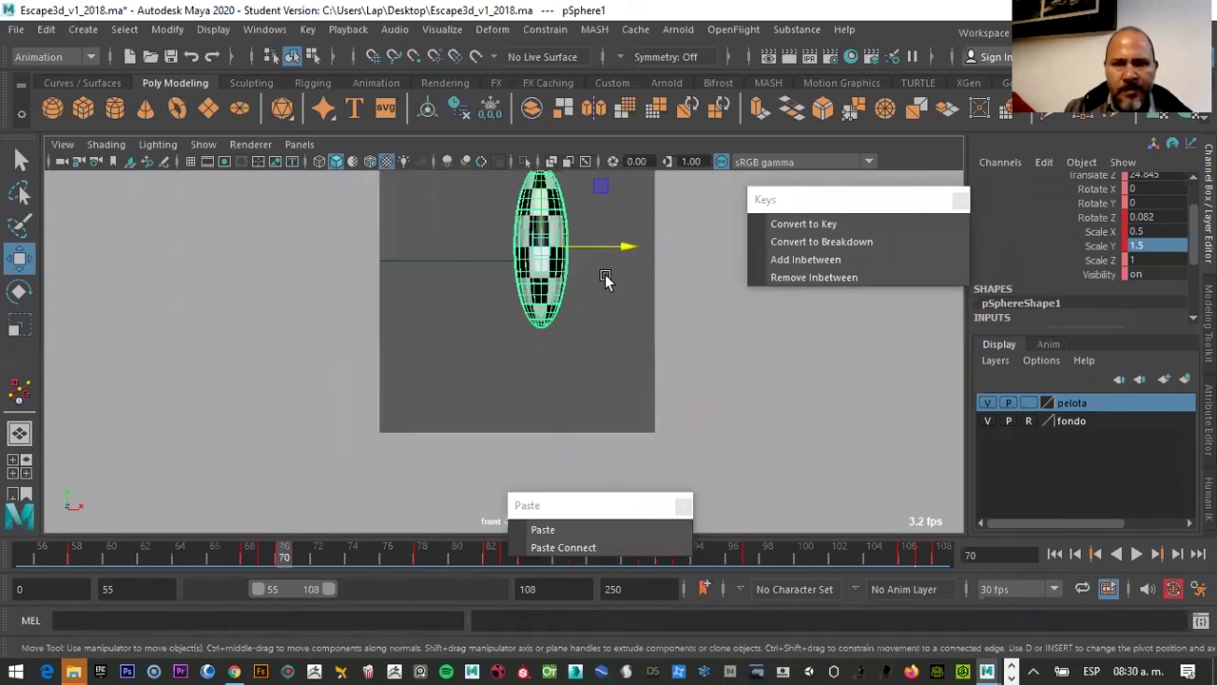
key("e")
left_click_drag(605, 291, 567, 339)
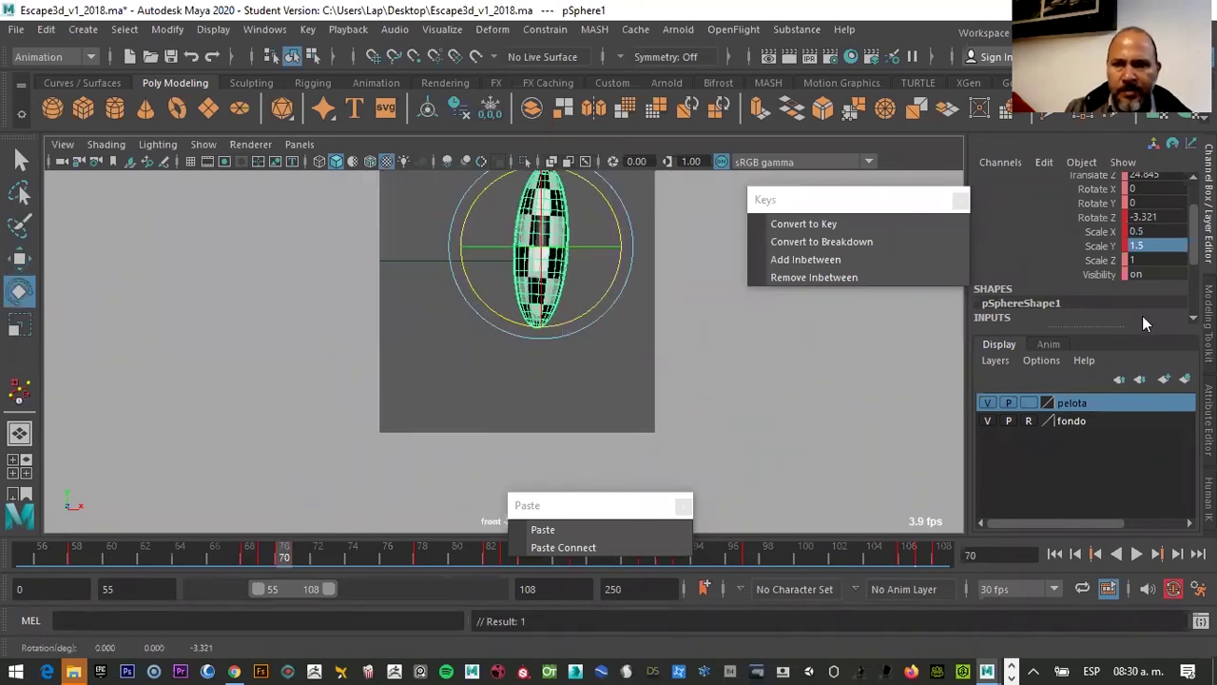
left_click(1141, 231)
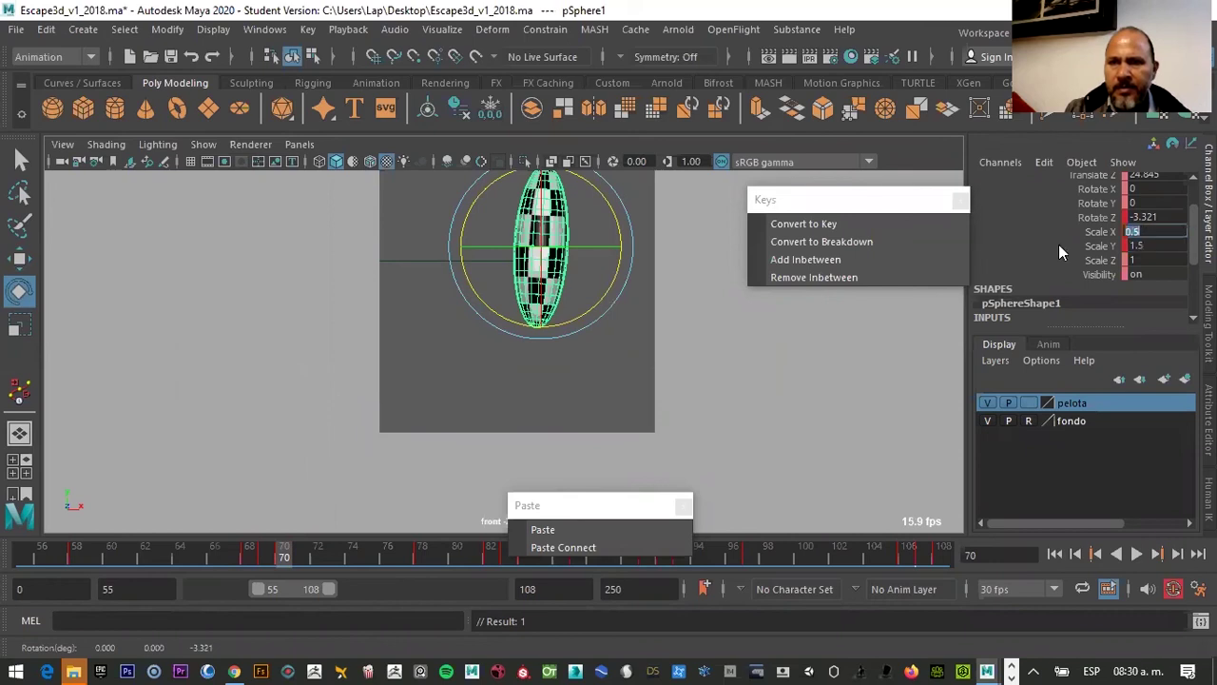
left_click(1102, 233)
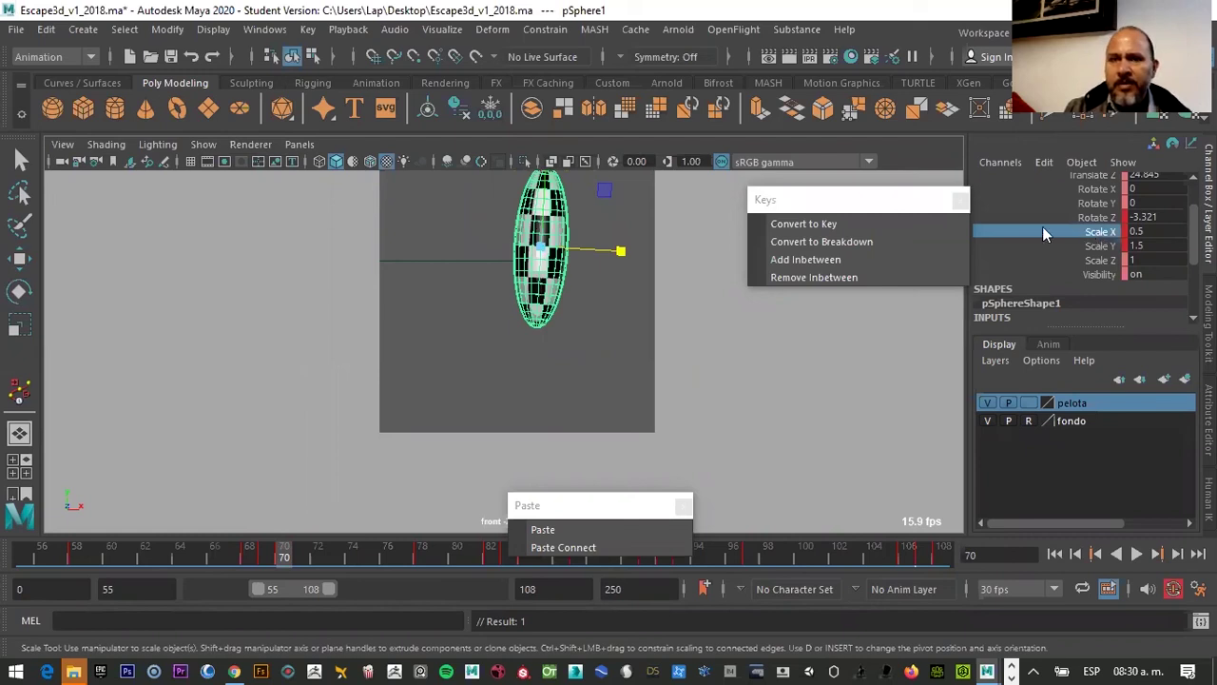
middle_click_drag(697, 238, 742, 233)
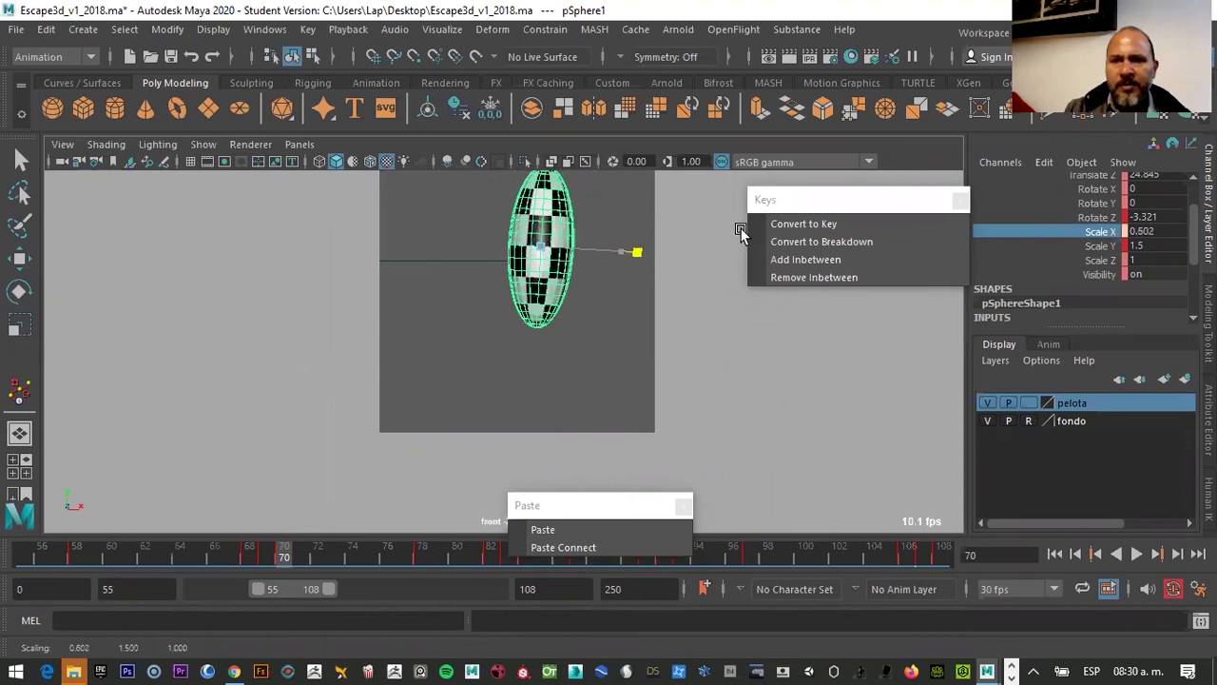
left_click(987, 246)
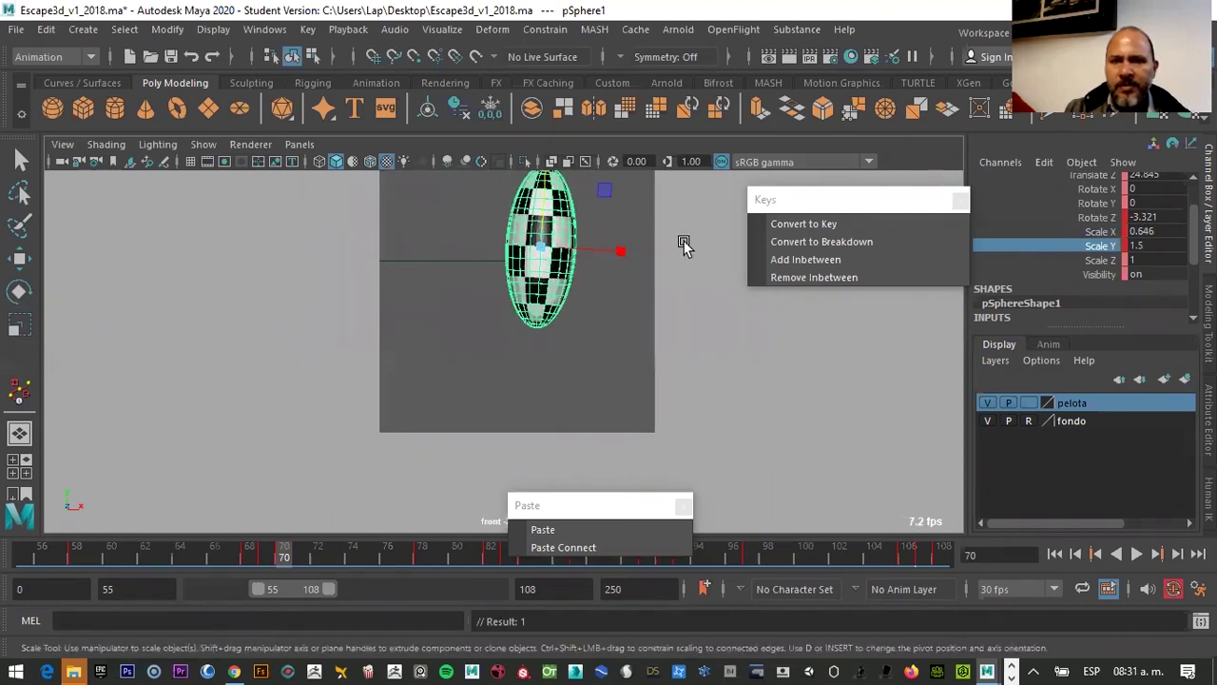
mouse_move(697, 243)
middle_mouse_down()
mouse_move(655, 241)
mouse_move(704, 231)
mouse_move(508, 255)
middle_mouse_up()
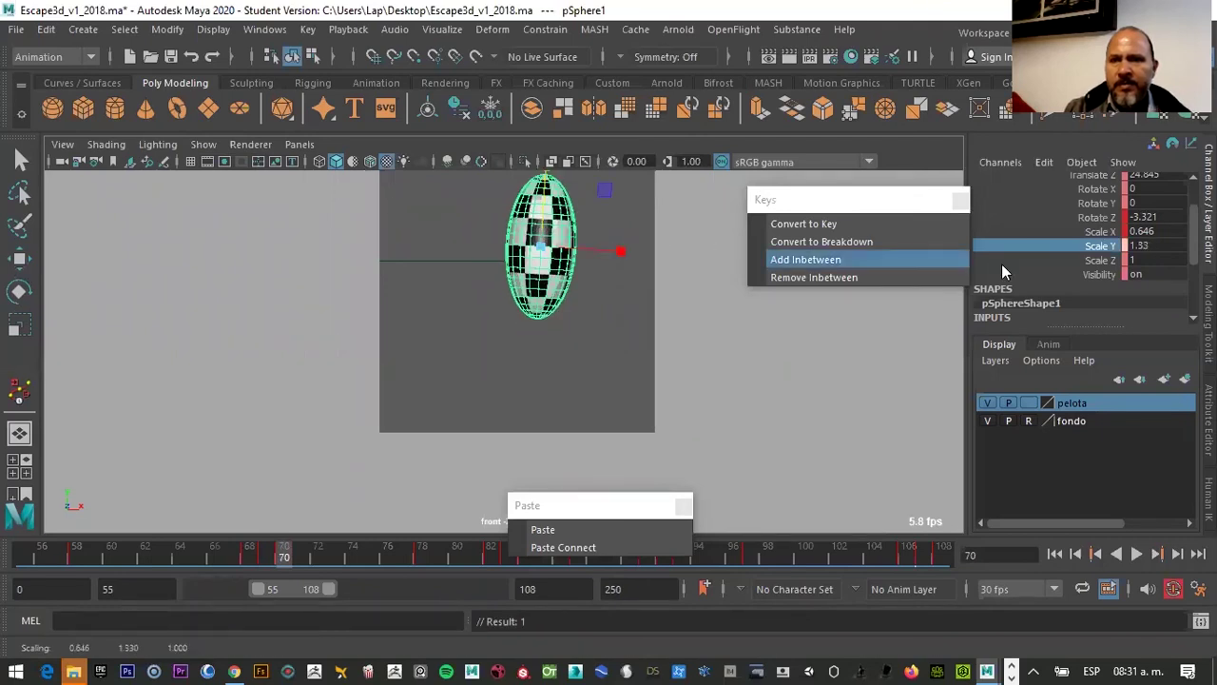
Enter the ball's Scale Y value in the Channel Box, settling on 1.4
double_click(1137, 244)
type("1.3")
key("Return")
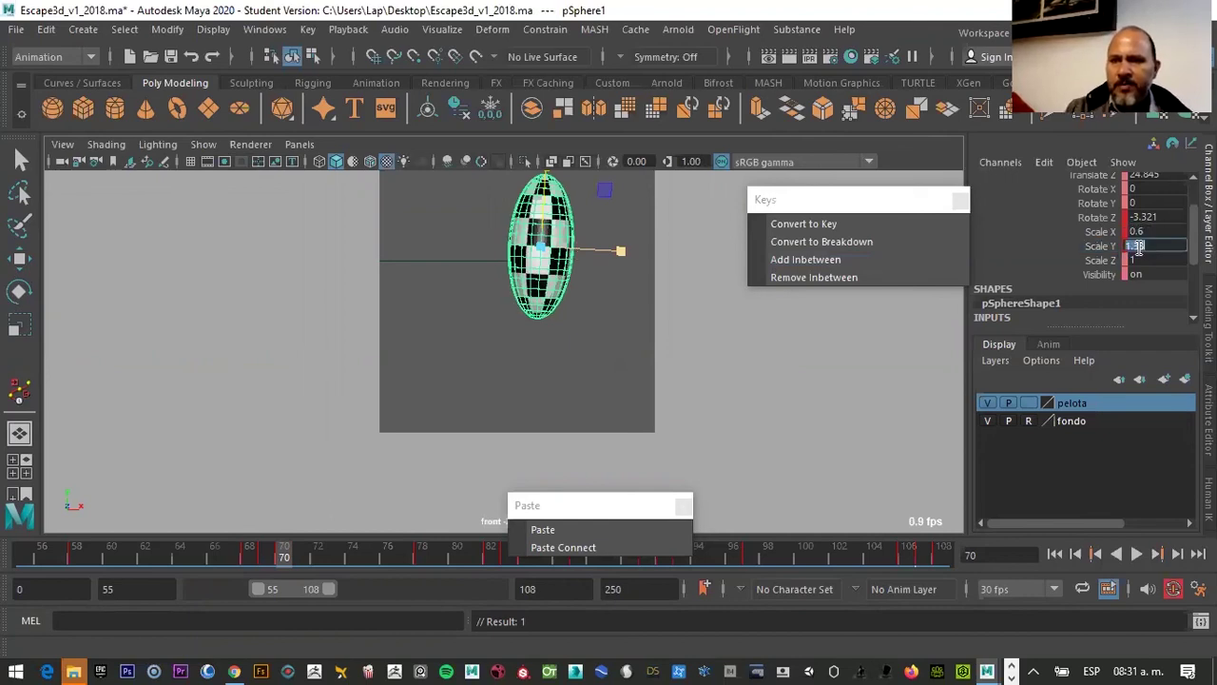
double_click(1131, 244)
type("1.4")
key("Return")
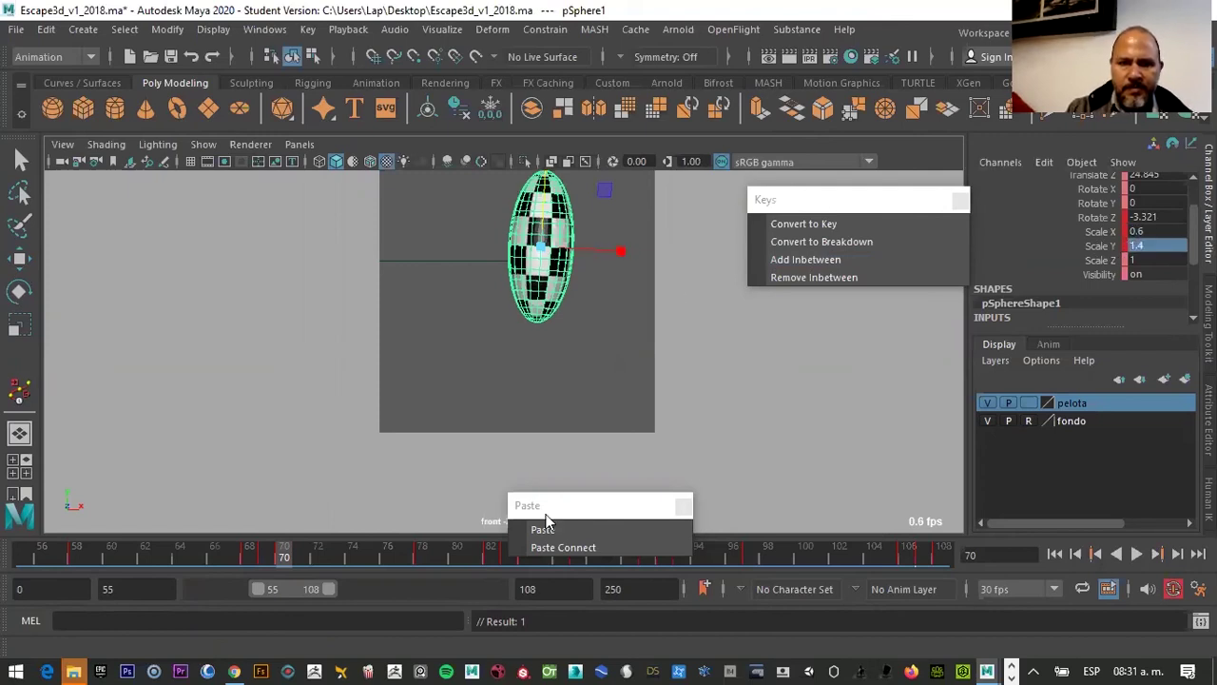
Zoom out and compare the frame-69 squash with the frame-70 stretch, then open the Animation shelf
right_click_drag(497, 462, 389, 514, "alt")
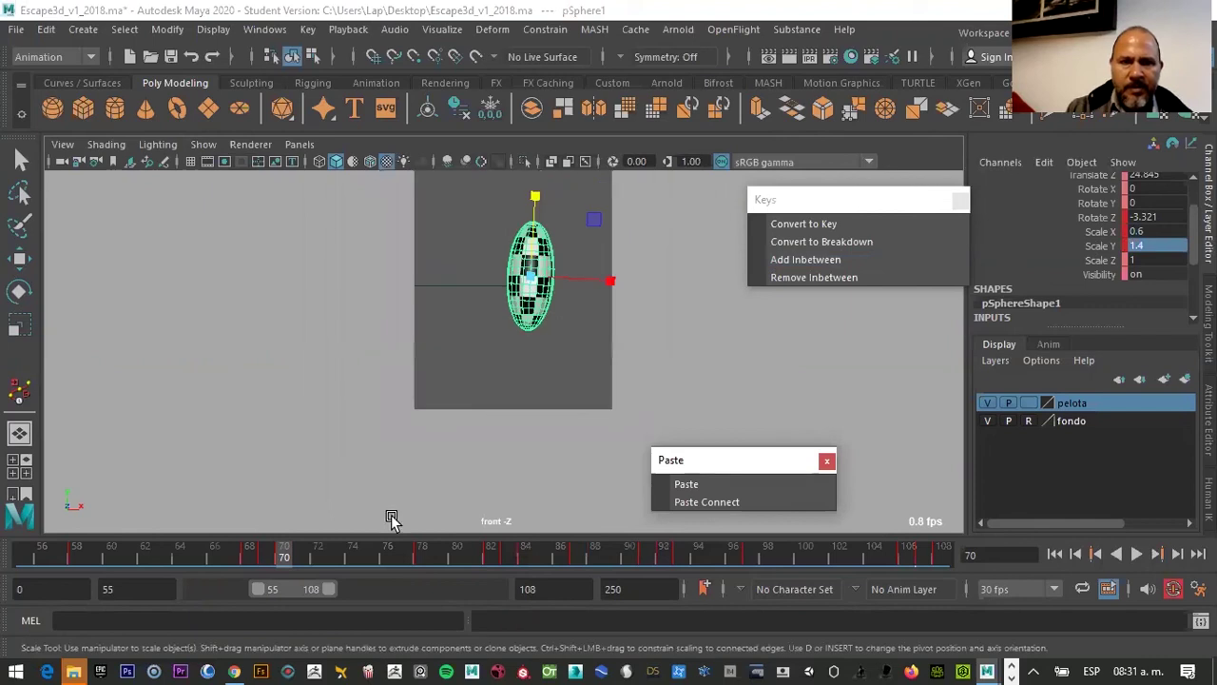
left_click_drag(193, 554, 268, 558)
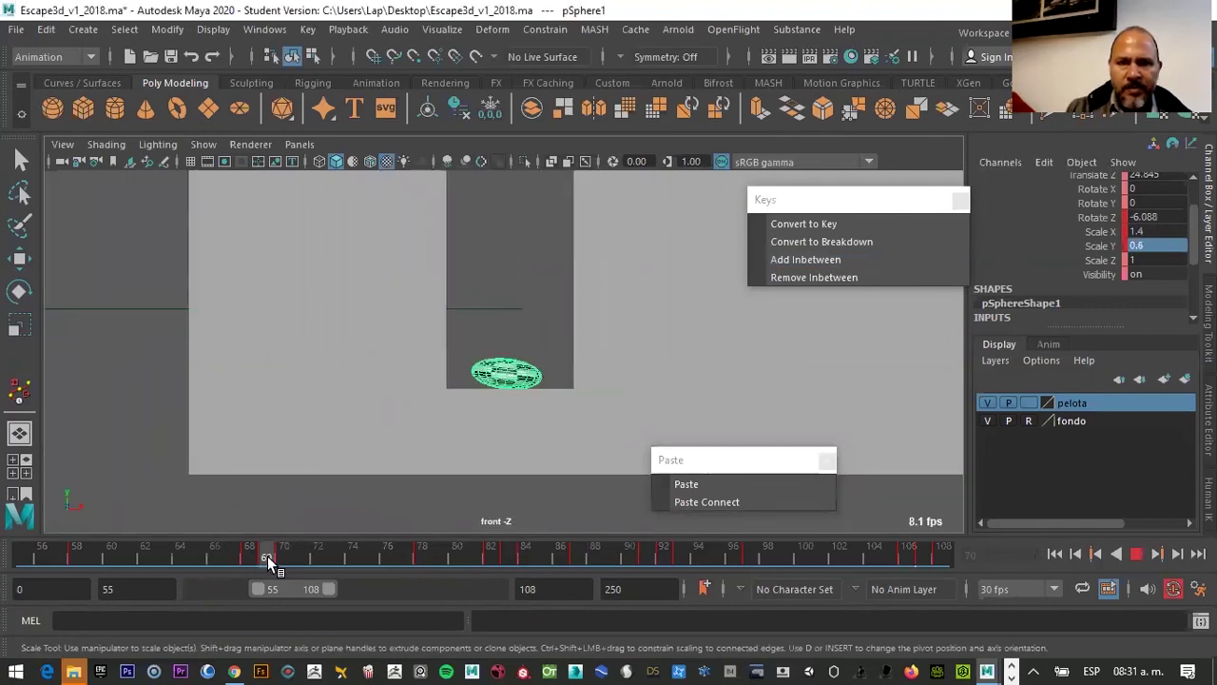
left_click_drag(263, 555, 266, 556)
left_click(511, 375)
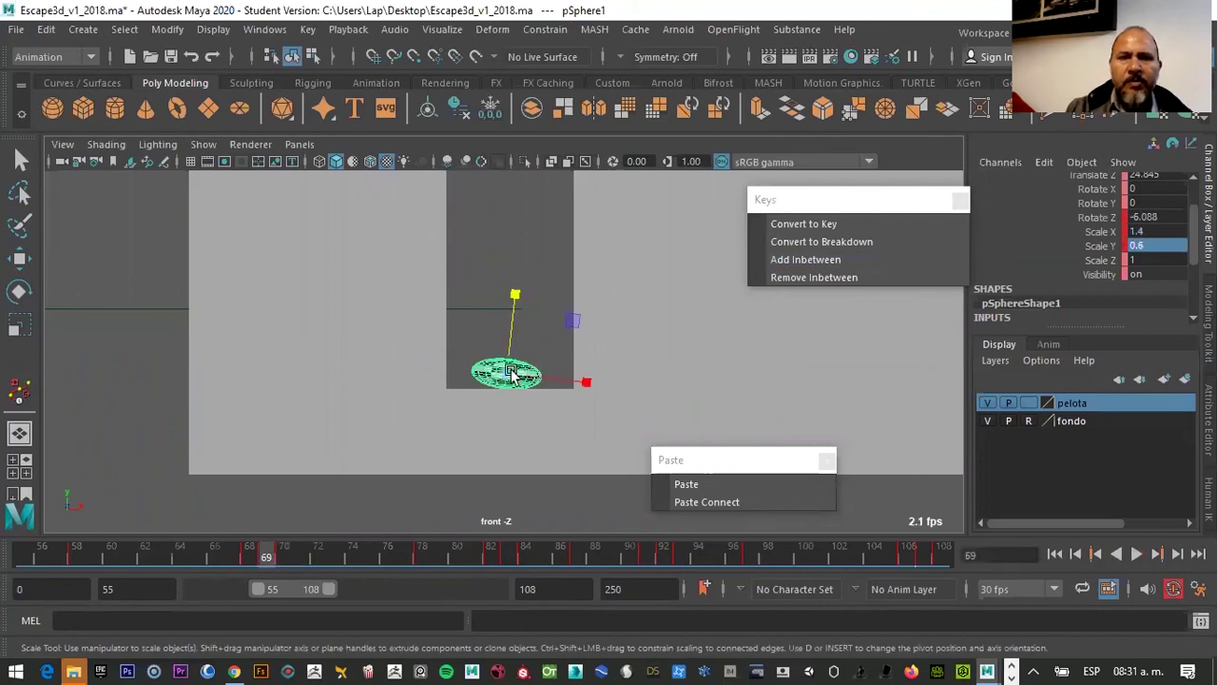
left_click(379, 82)
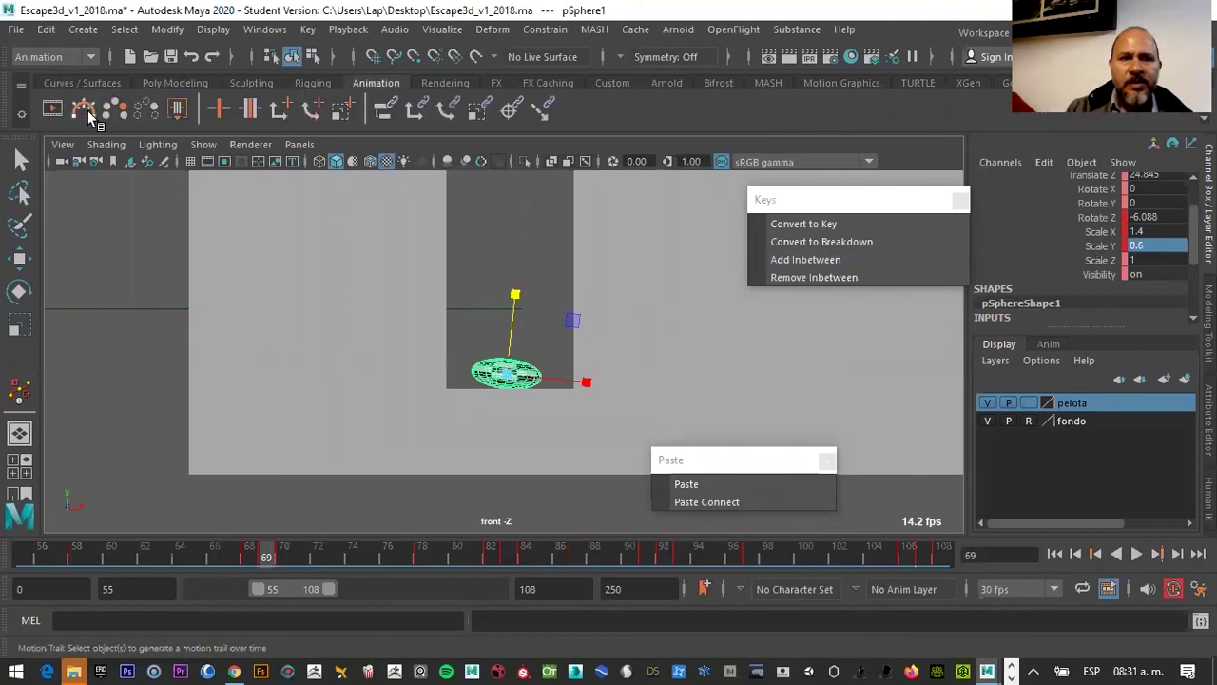
Create a motion trail for the ball, reselect the ball, and open the Visualize menu
left_click(87, 102)
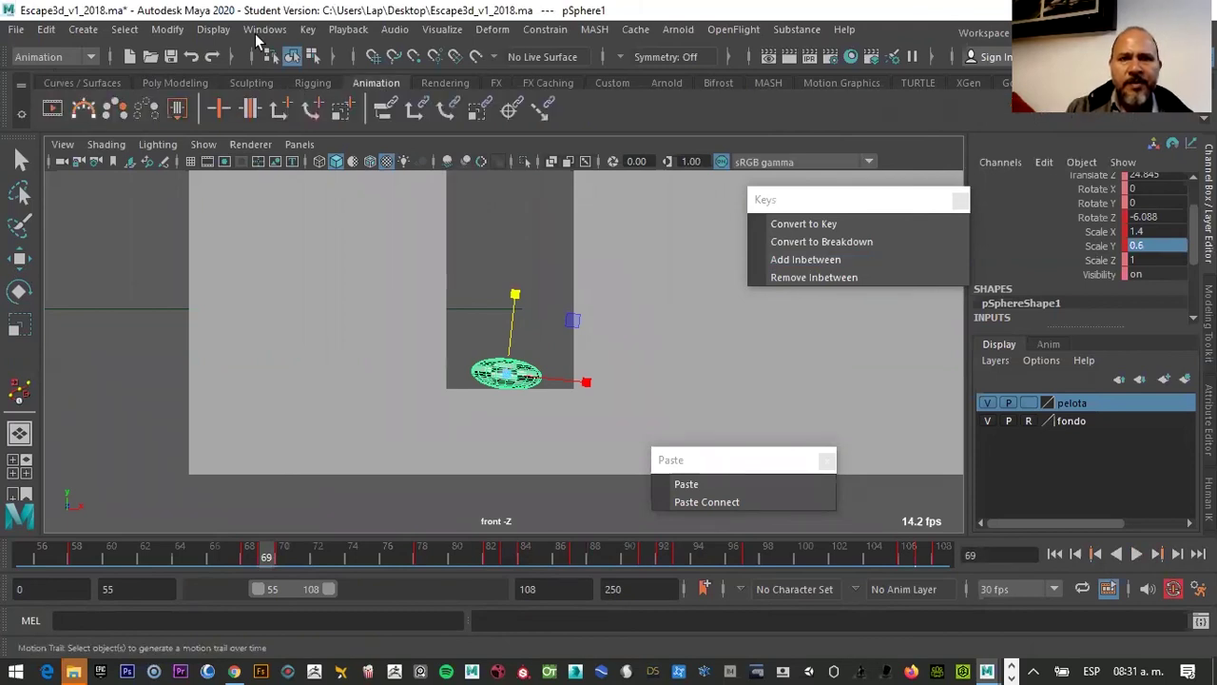
key("e")
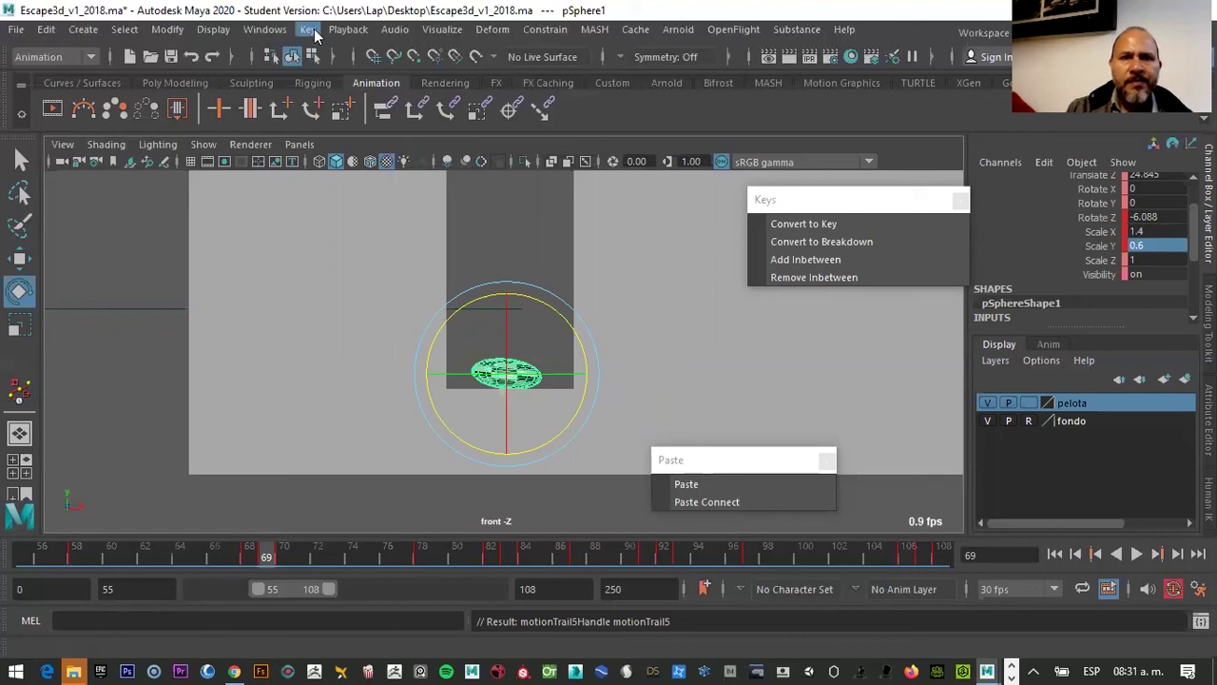
left_click(312, 33)
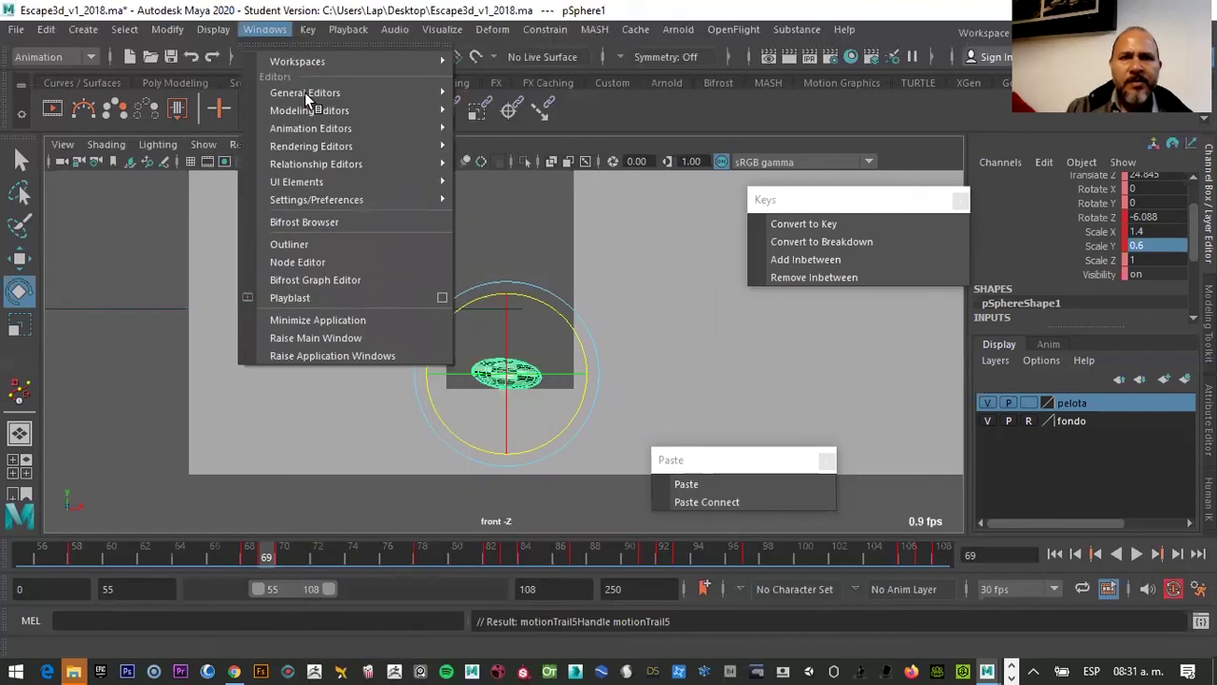
left_click(420, 29)
left_click(513, 374)
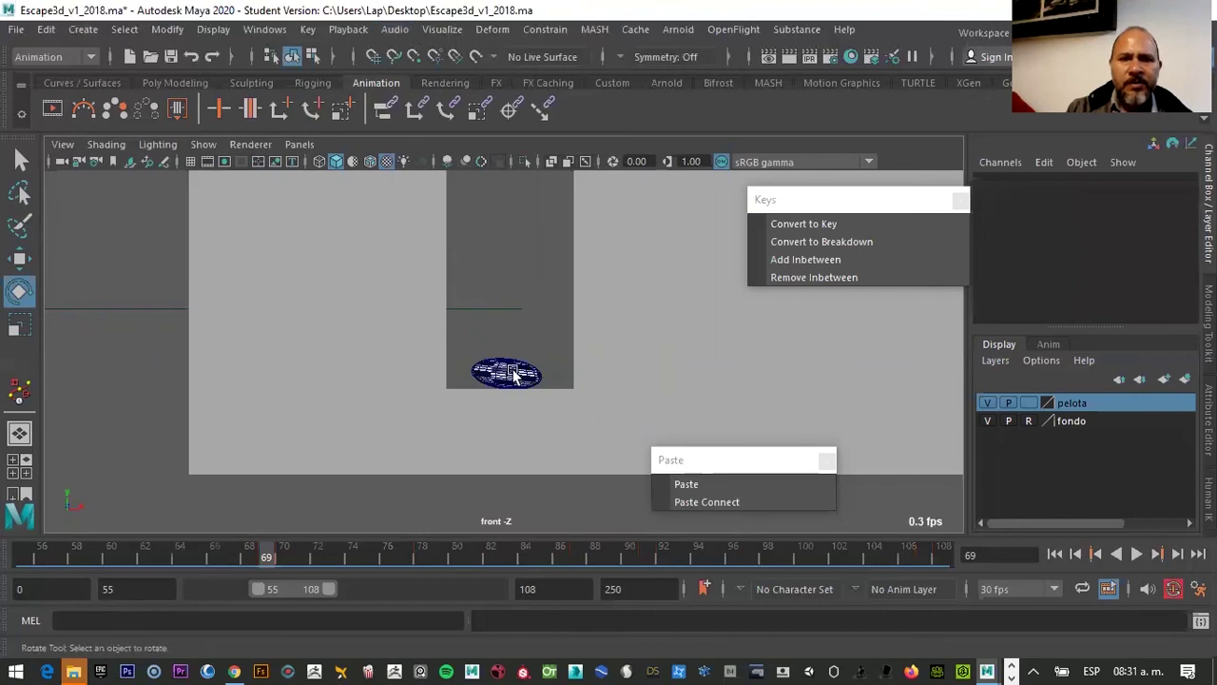
left_click(444, 32)
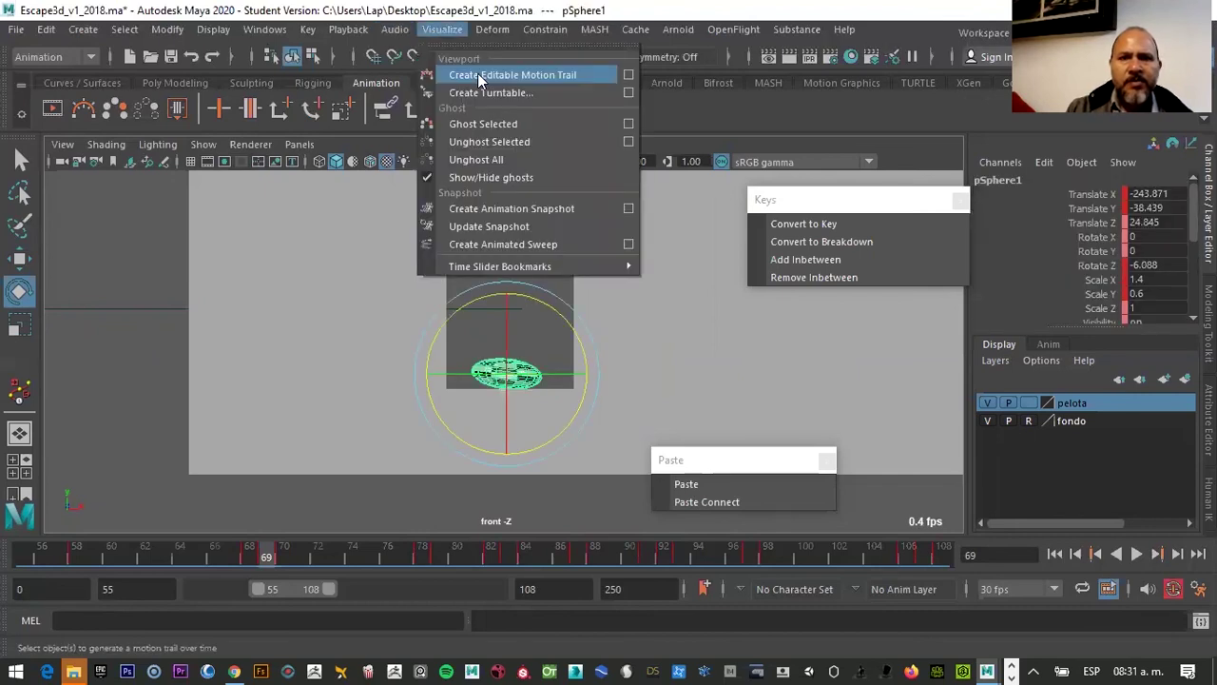
Add an editable motion trail to the ball, then zoom out and scrub through its bounce frames
left_click(530, 73)
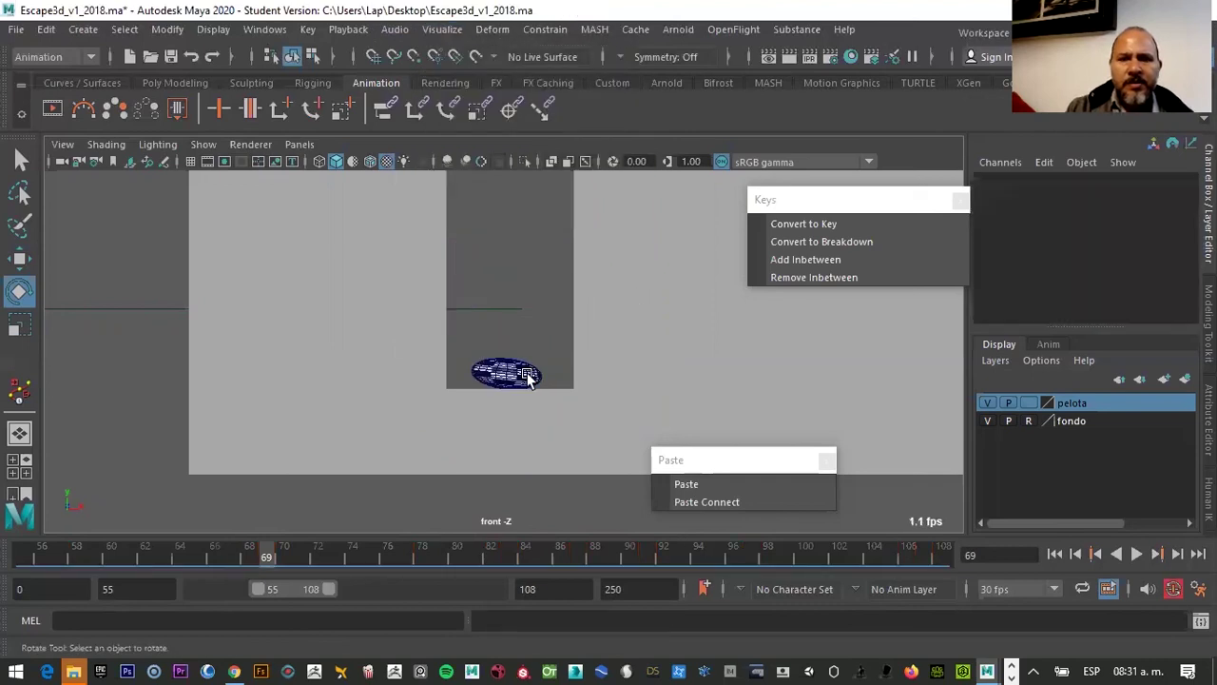
left_click(595, 345)
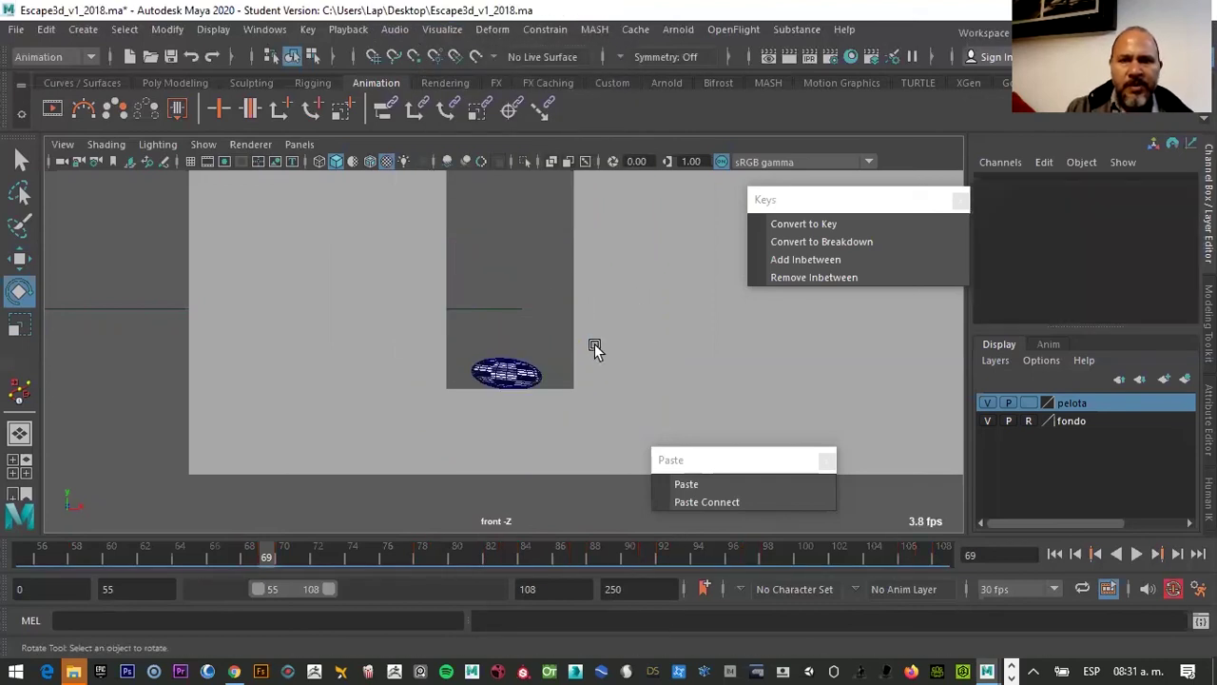
scroll(510, 362, "down", 3)
left_click(510, 361)
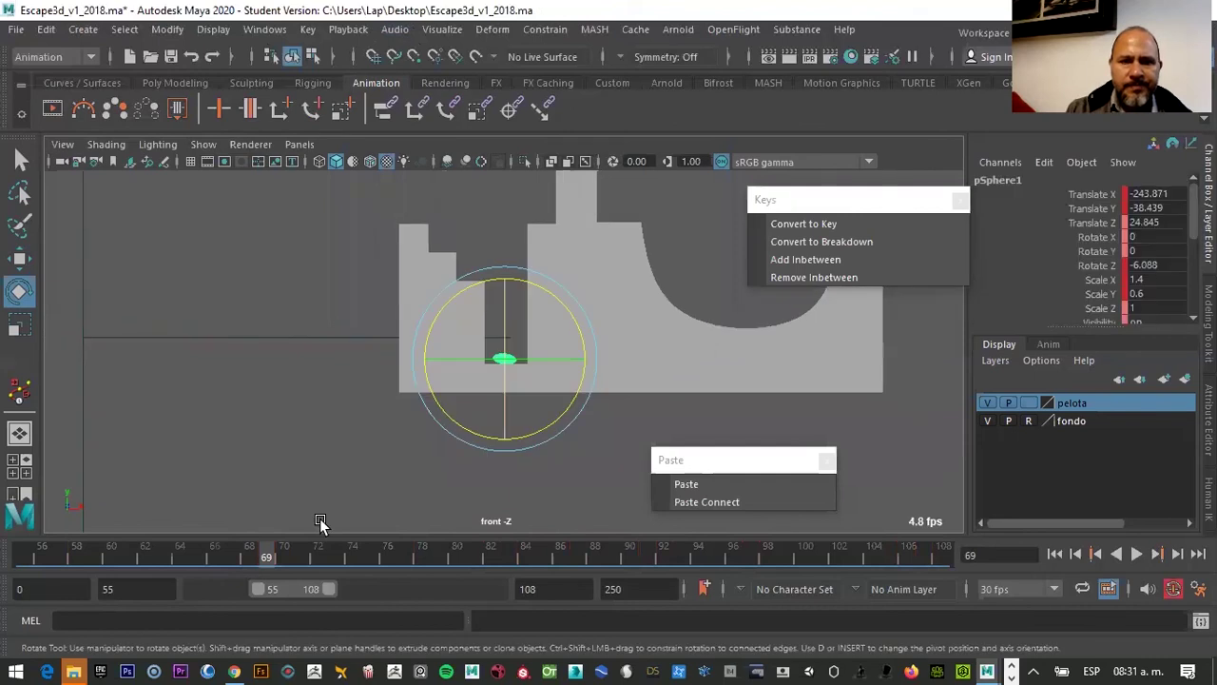
left_click_drag(266, 554, 211, 556)
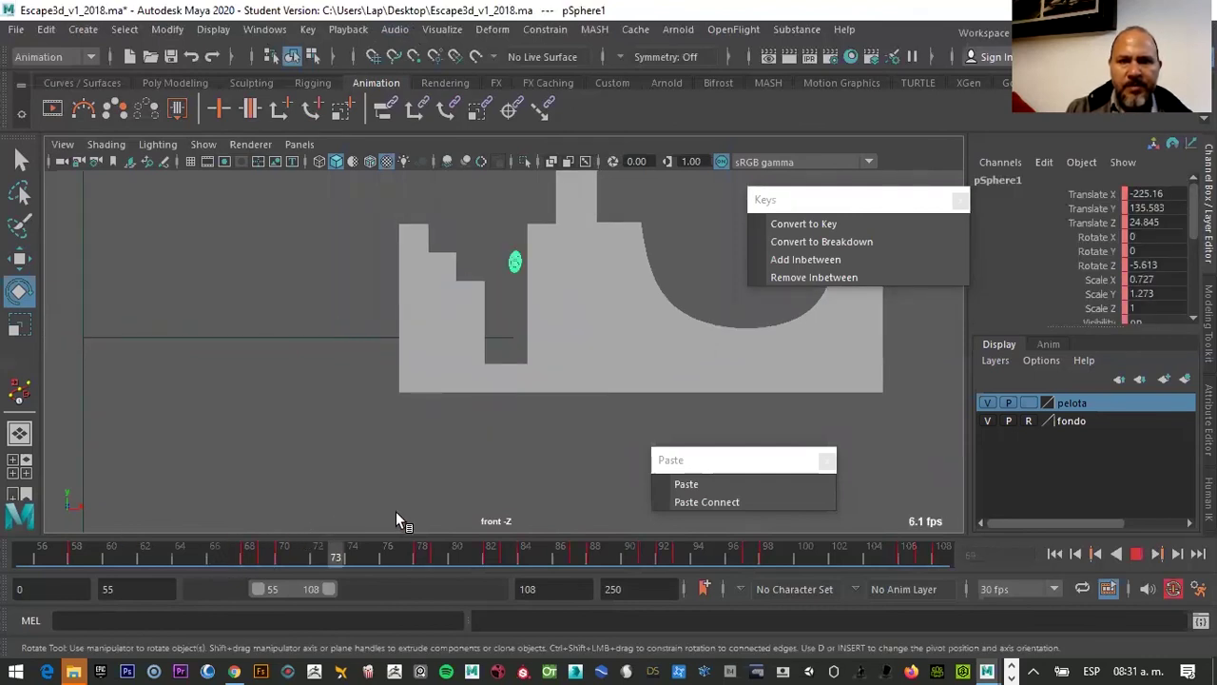
left_click_drag(276, 512, 249, 518)
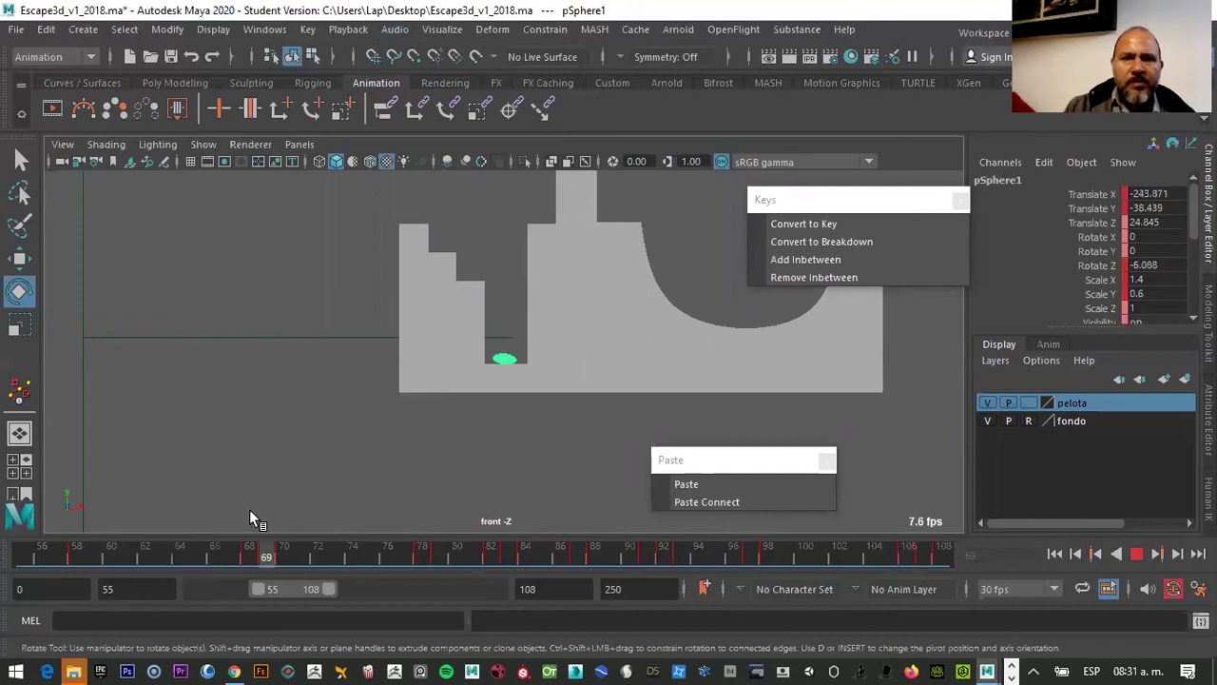
key("Escape")
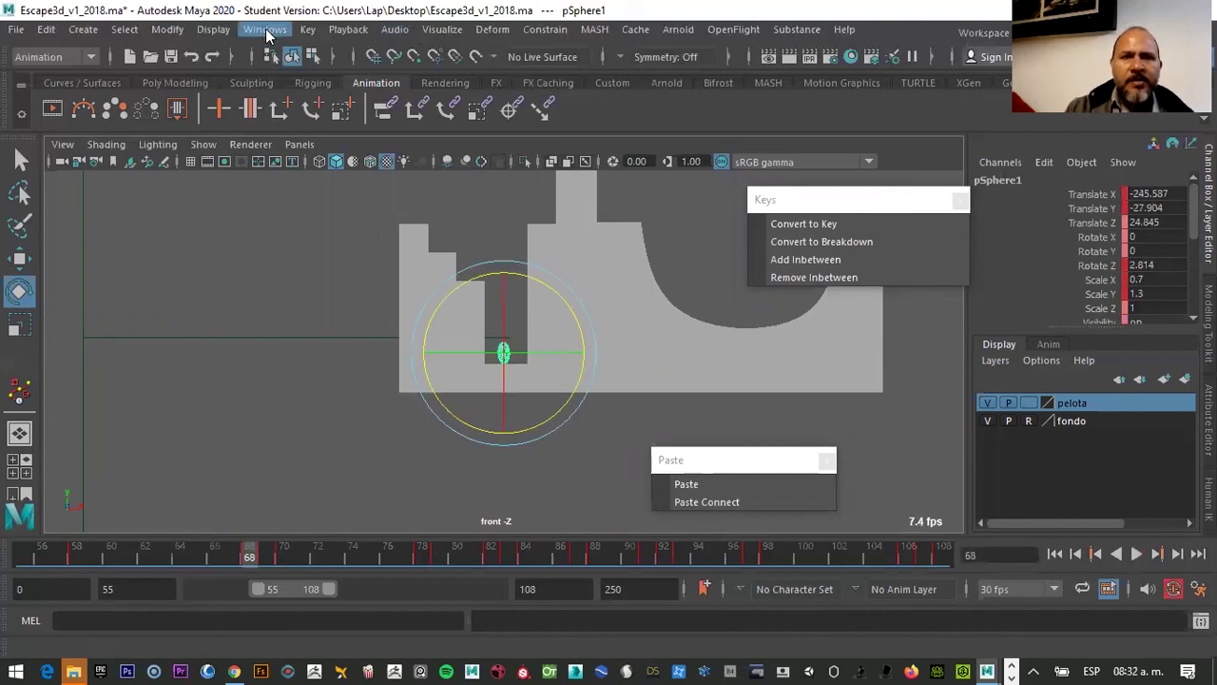
Tear off the Animation Editors list as a floating panel and reposition the Graph Editor
left_click(265, 29)
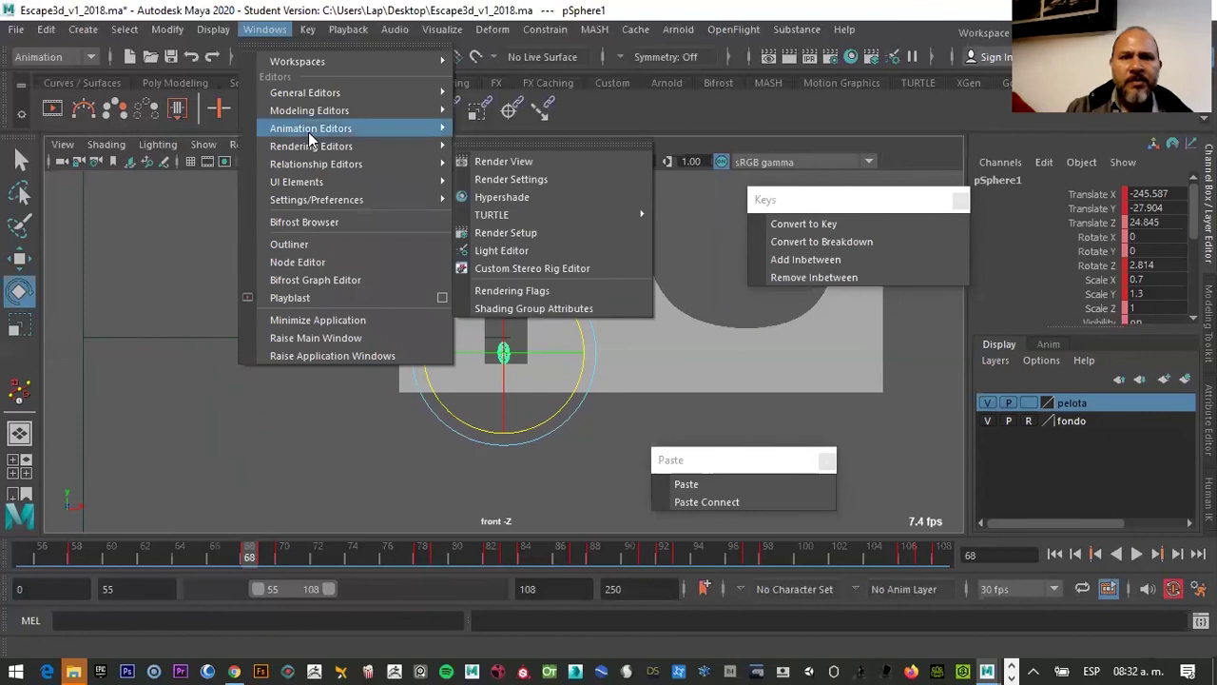
mouse_move(311, 128)
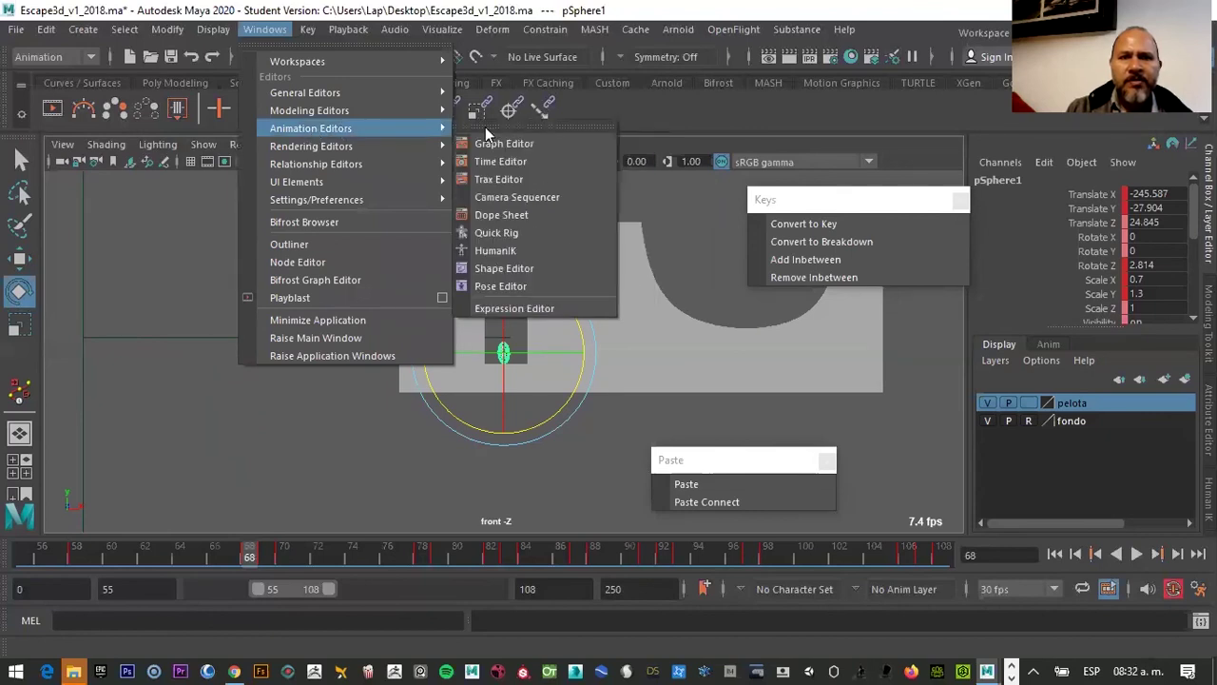
left_click(536, 102)
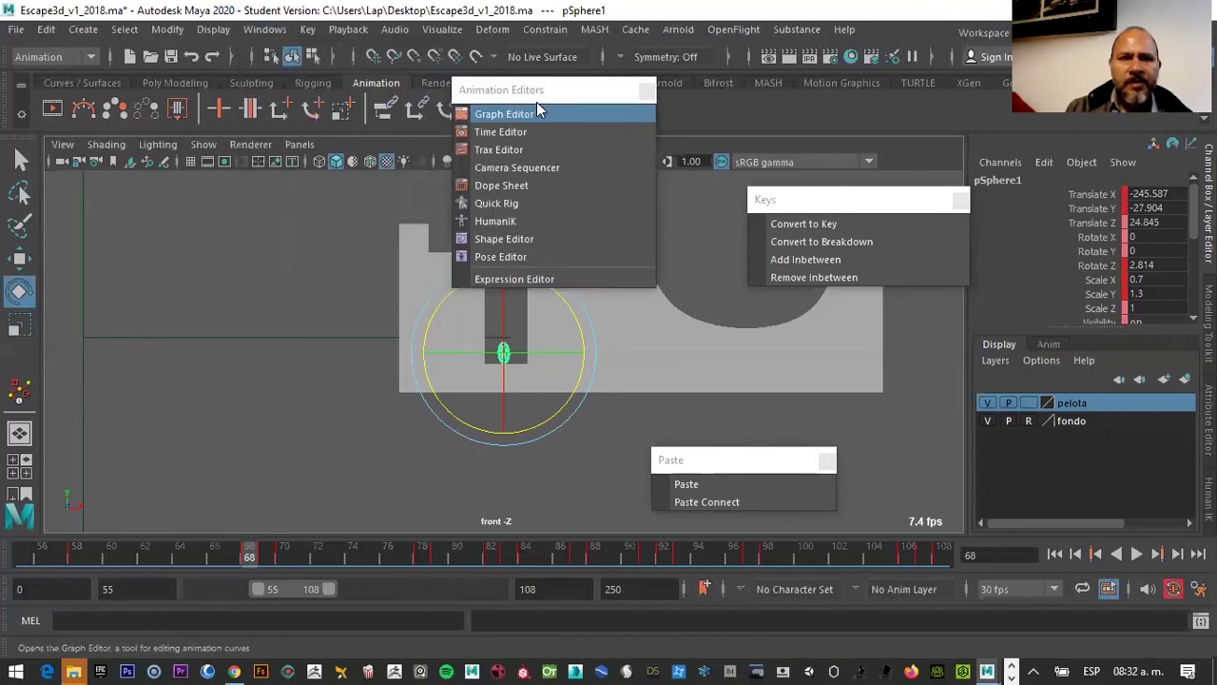
left_click_drag(533, 89, 1078, 69)
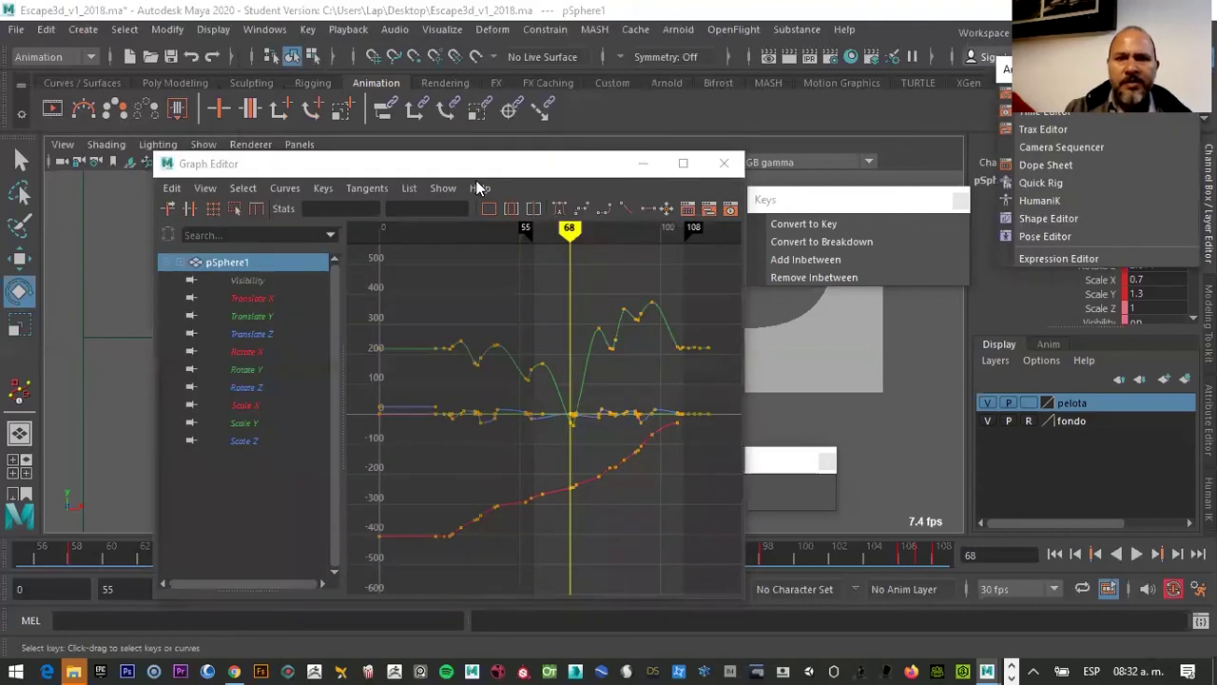
left_click_drag(475, 180, 404, 130)
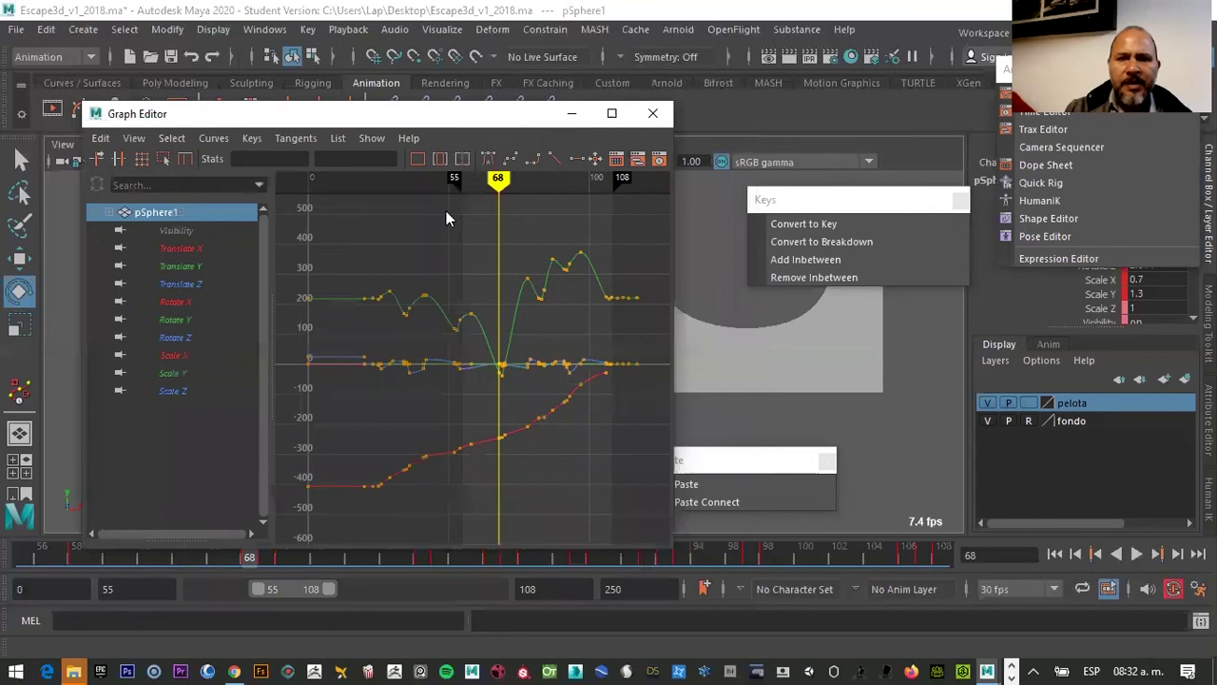
Isolate each pSphere1 channel in turn, Translate X through Scale Z, ending on Translate Y
left_click(179, 270)
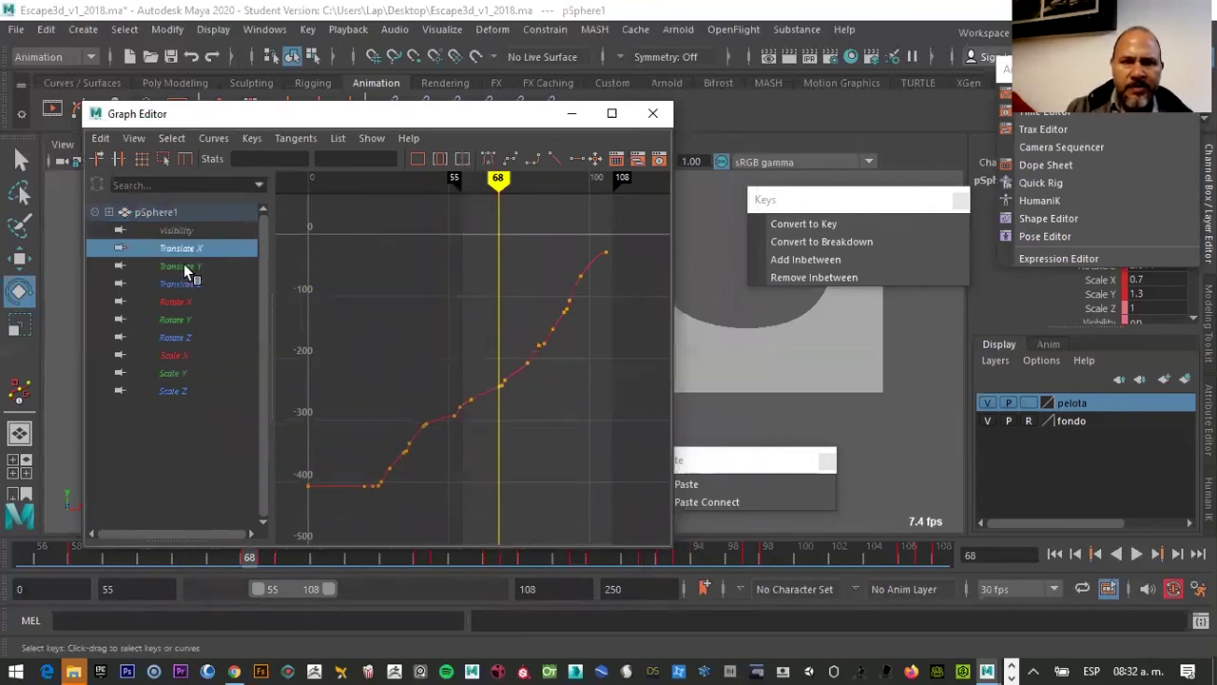
left_click(183, 267)
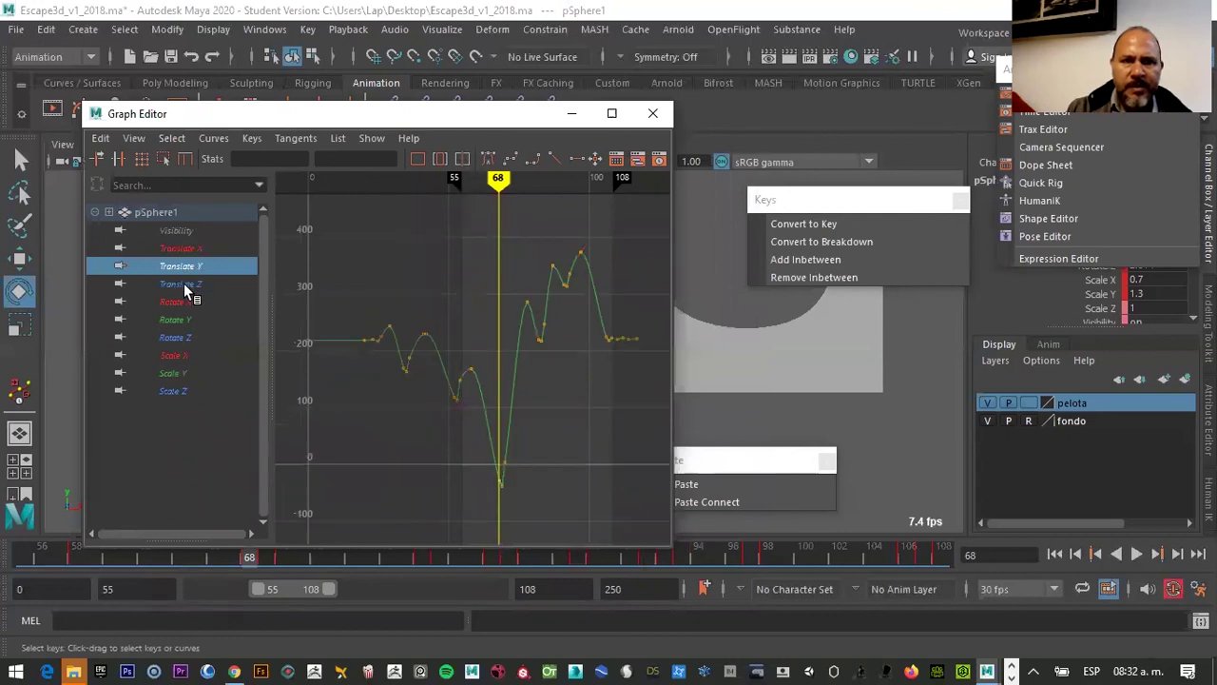
key("Down")
key("Down")
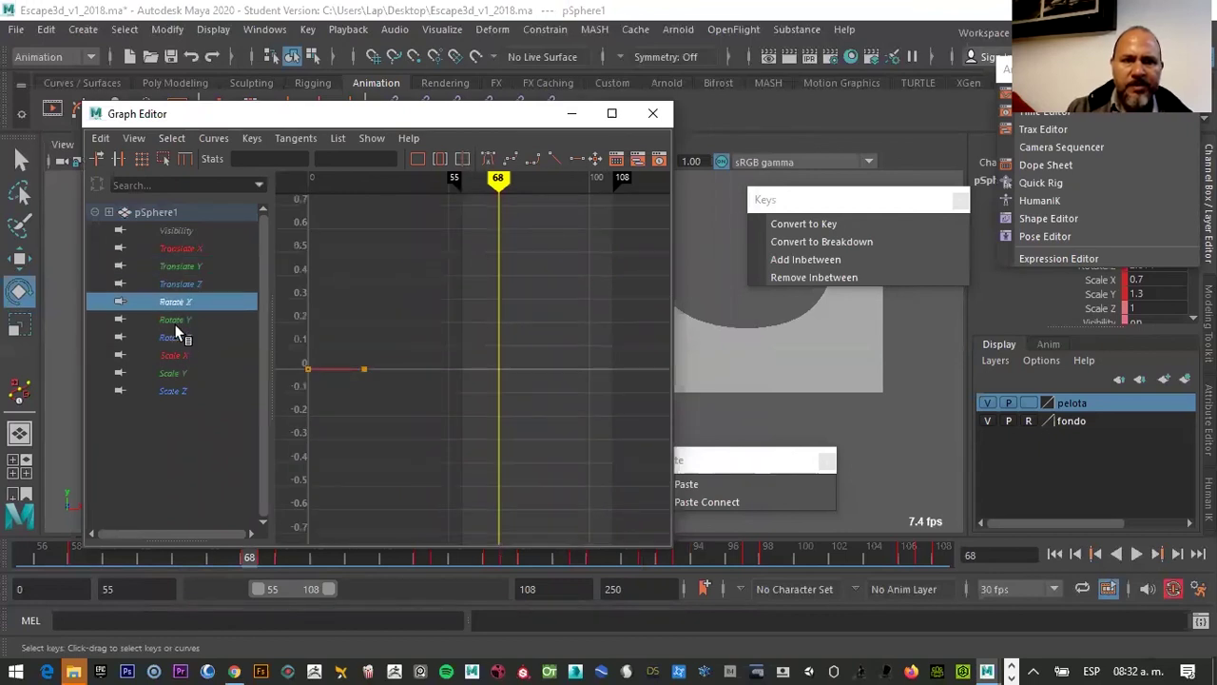
left_click(179, 338)
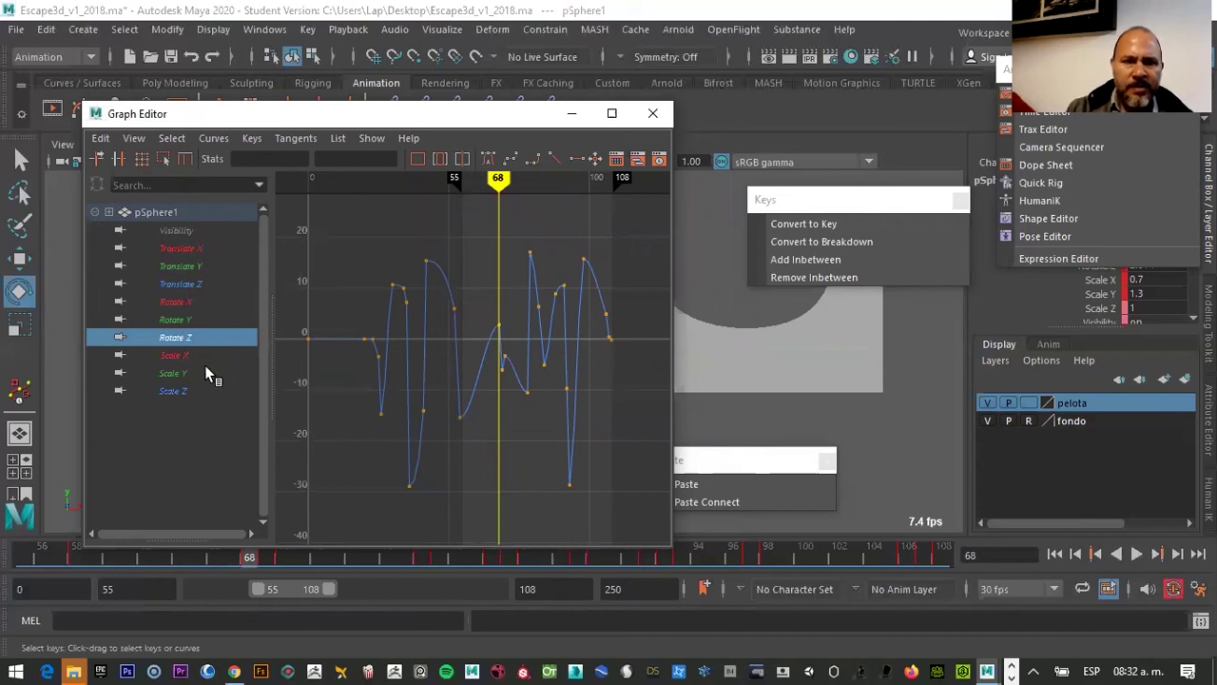
left_click(171, 356)
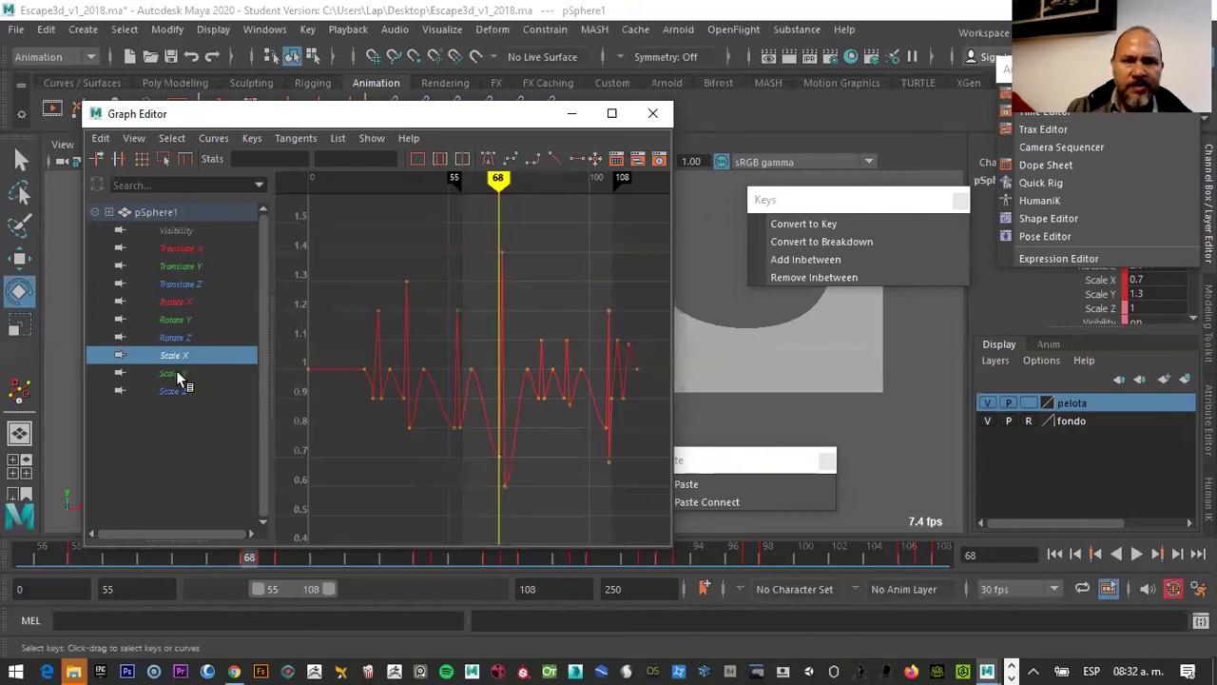
left_click(176, 379)
left_click(174, 390)
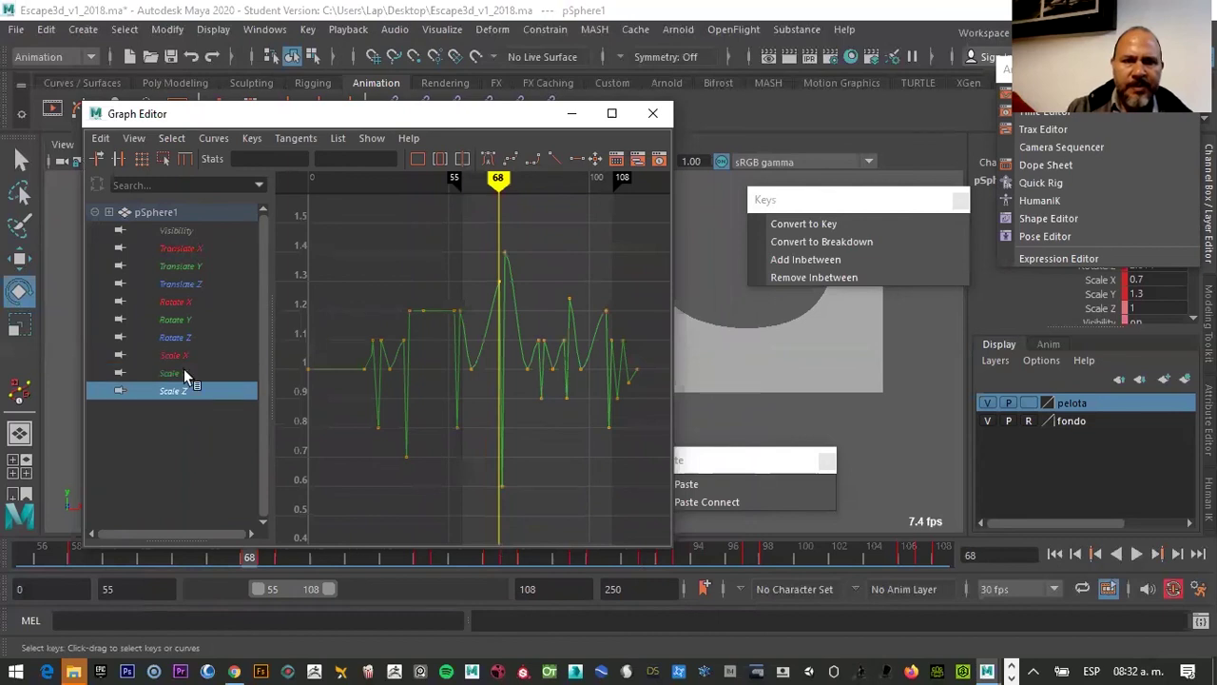
left_click(222, 272)
scroll(369, 350, "up", 5)
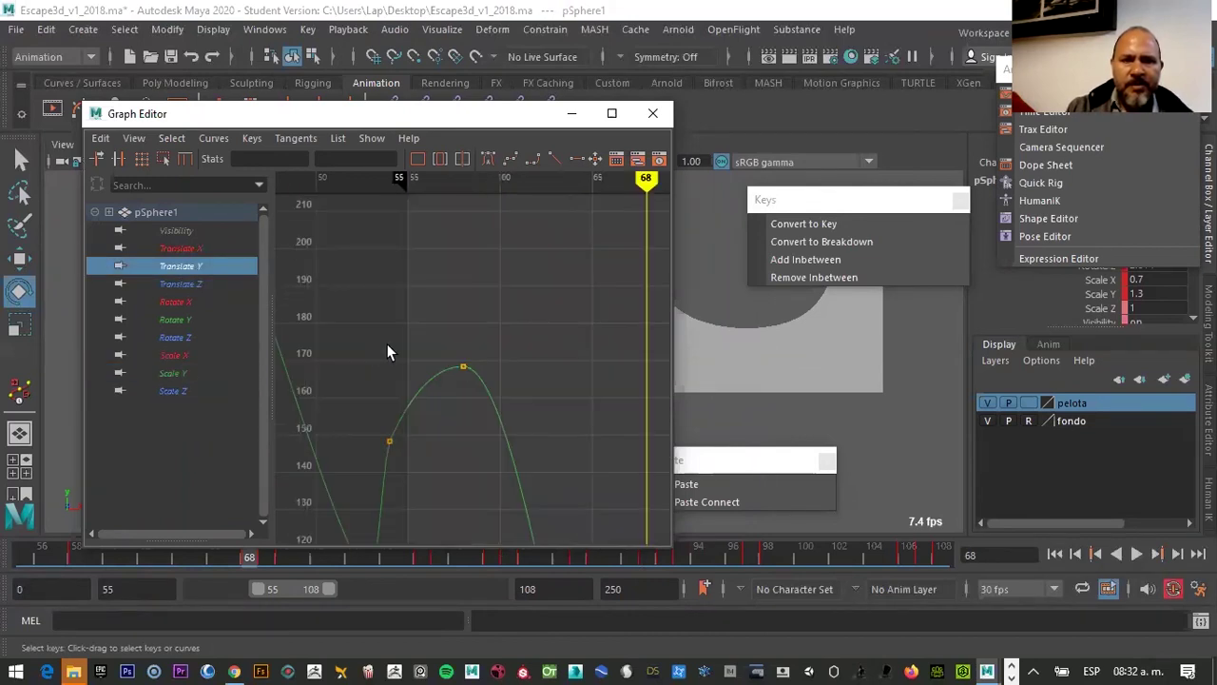
scroll(349, 325, "down", 3)
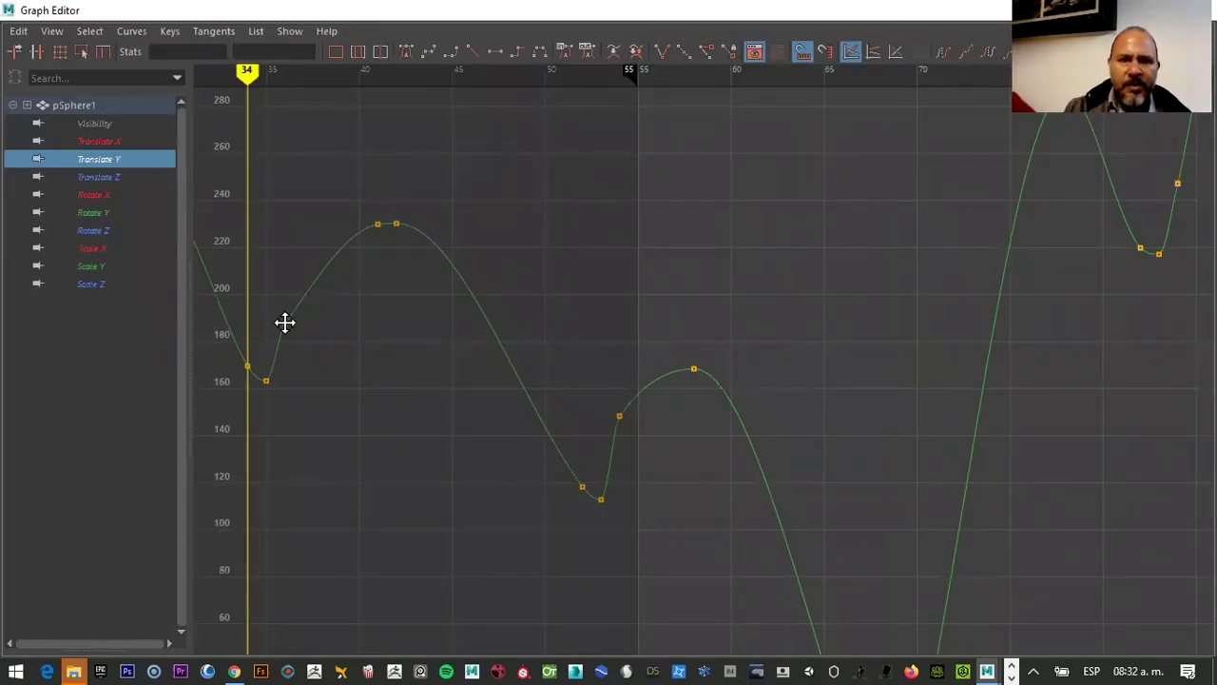
Insert a new Translate Y key at frame 35 and frame the view on it
left_click(315, 329)
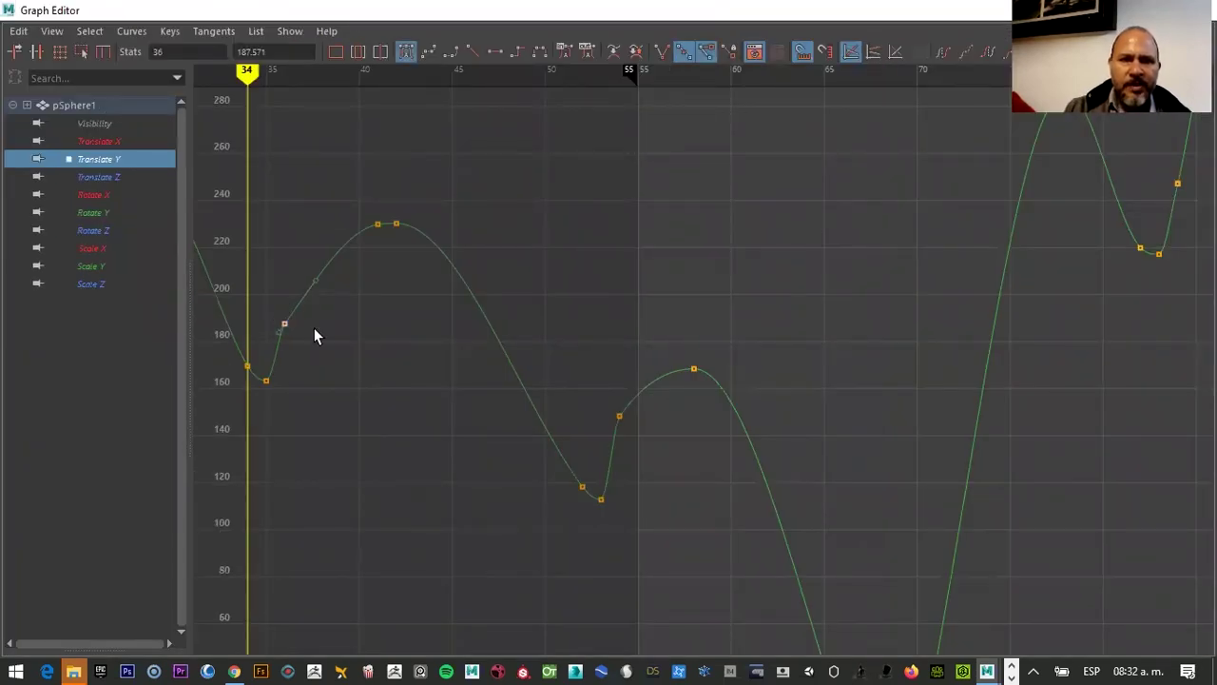
middle_click(265, 379)
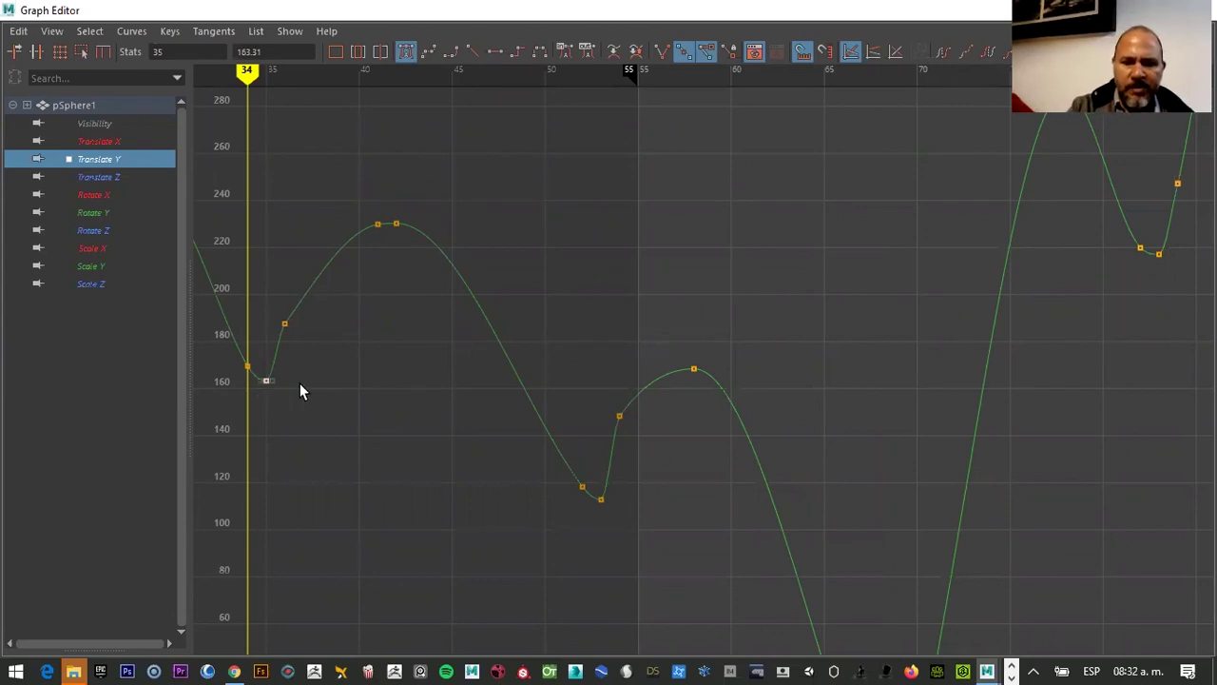
key("f")
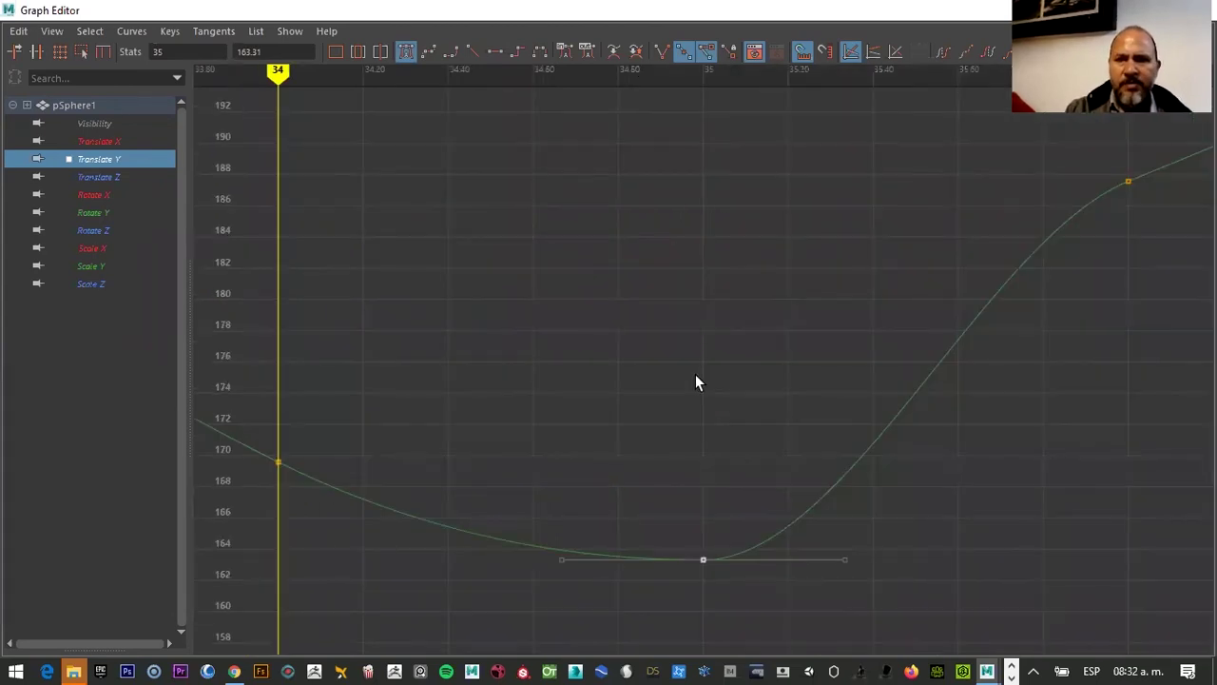
scroll(701, 350, "down", 5)
scroll(709, 420, "up", 3)
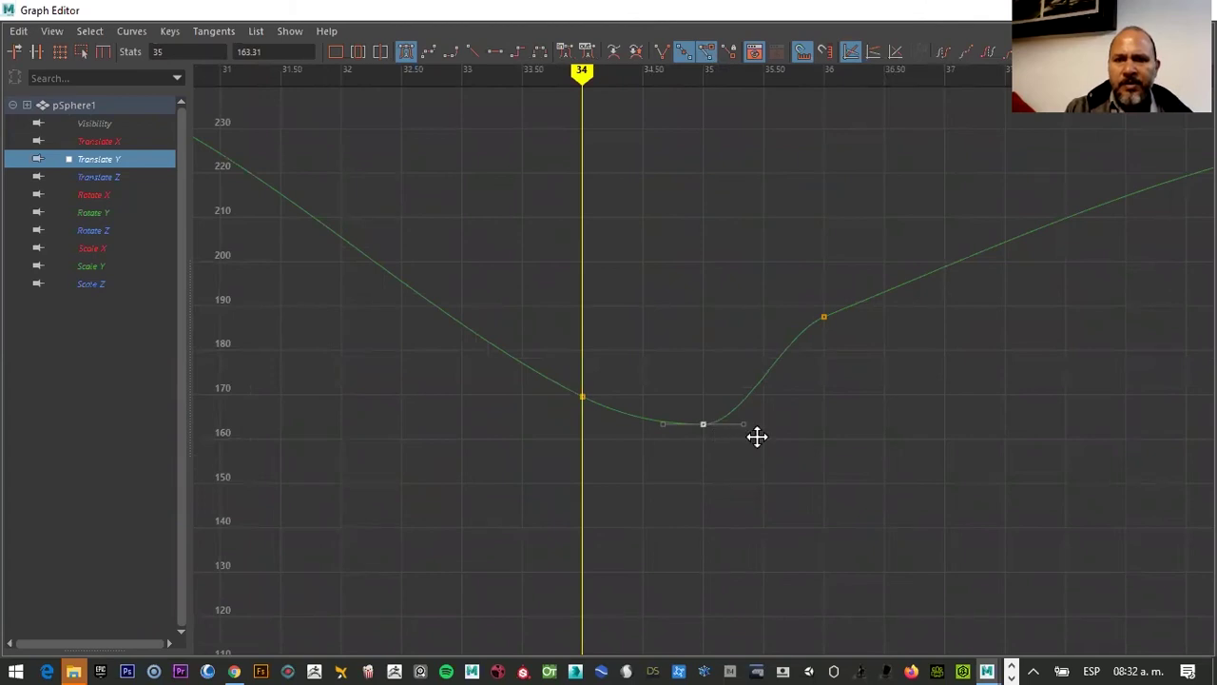
Flatten the frame-35 key's tangents, then adjust its left and right handles to smooth the dip
middle_click_drag(756, 433, 752, 433)
key("f")
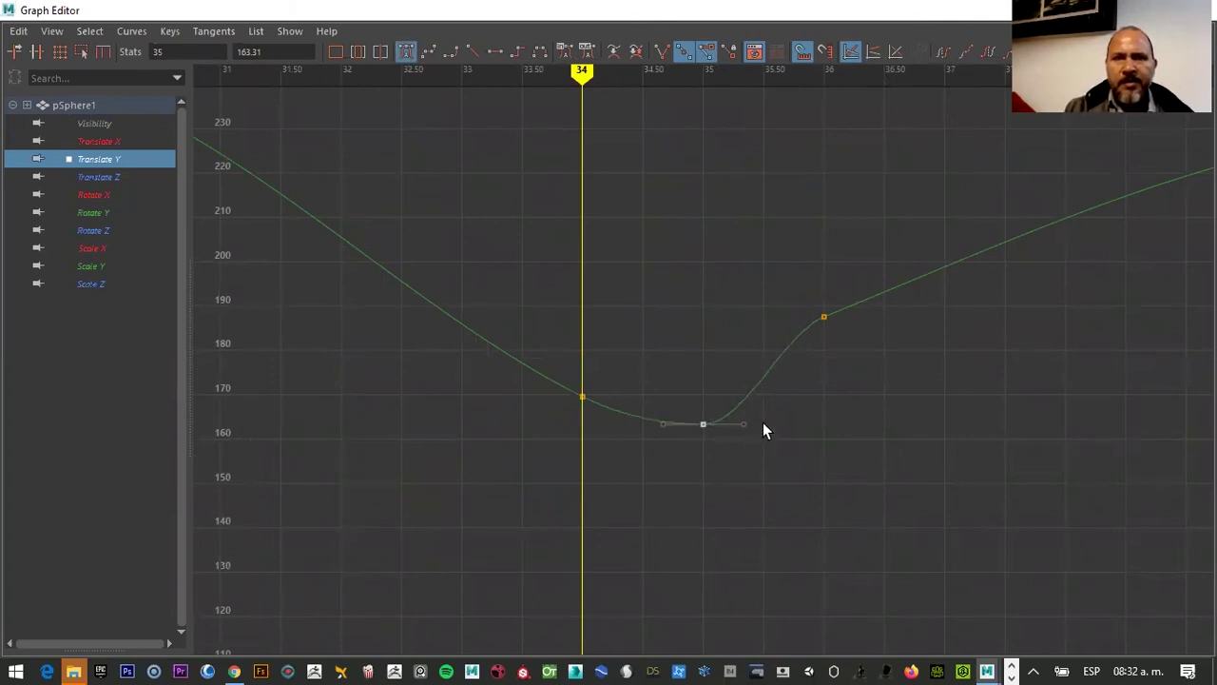
left_click(741, 449)
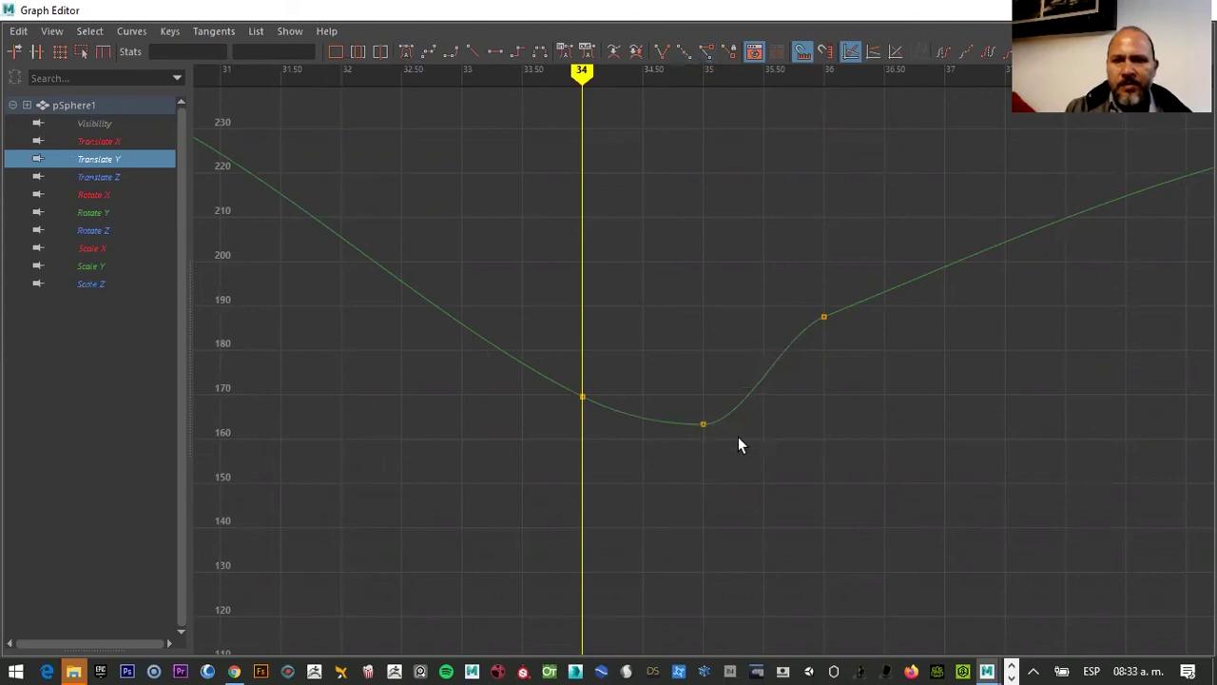
left_click(743, 411)
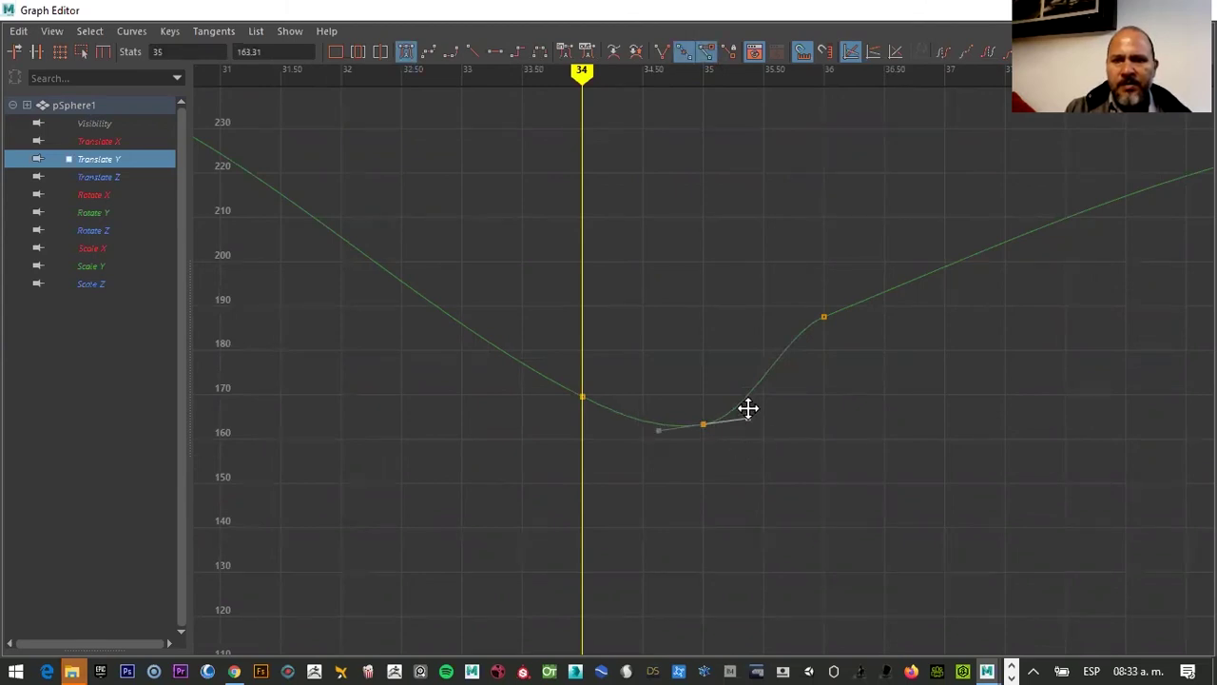
left_click_drag(748, 409, 739, 393)
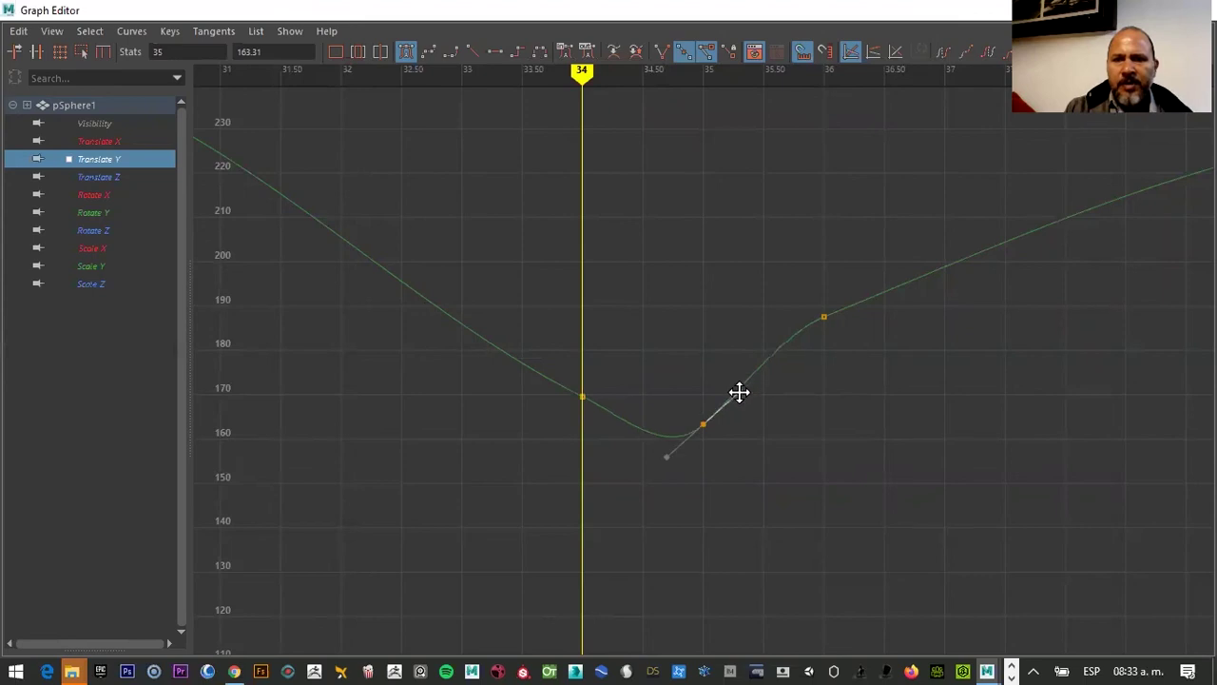
left_click(709, 55)
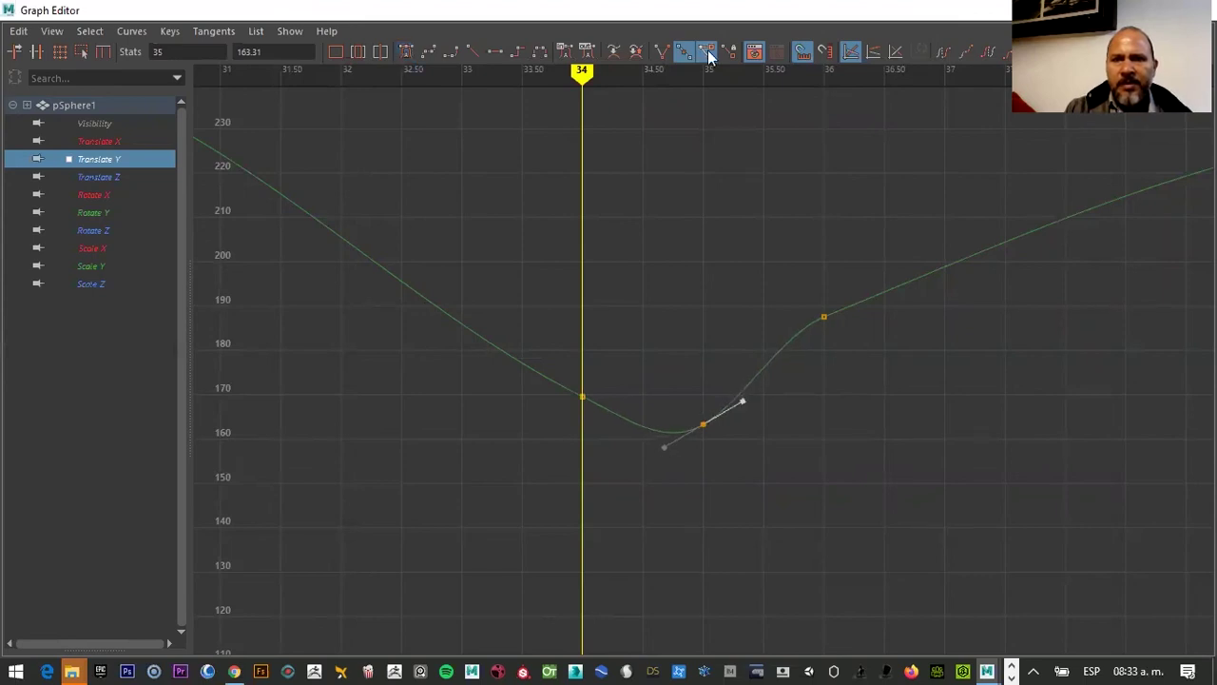
left_click(660, 52)
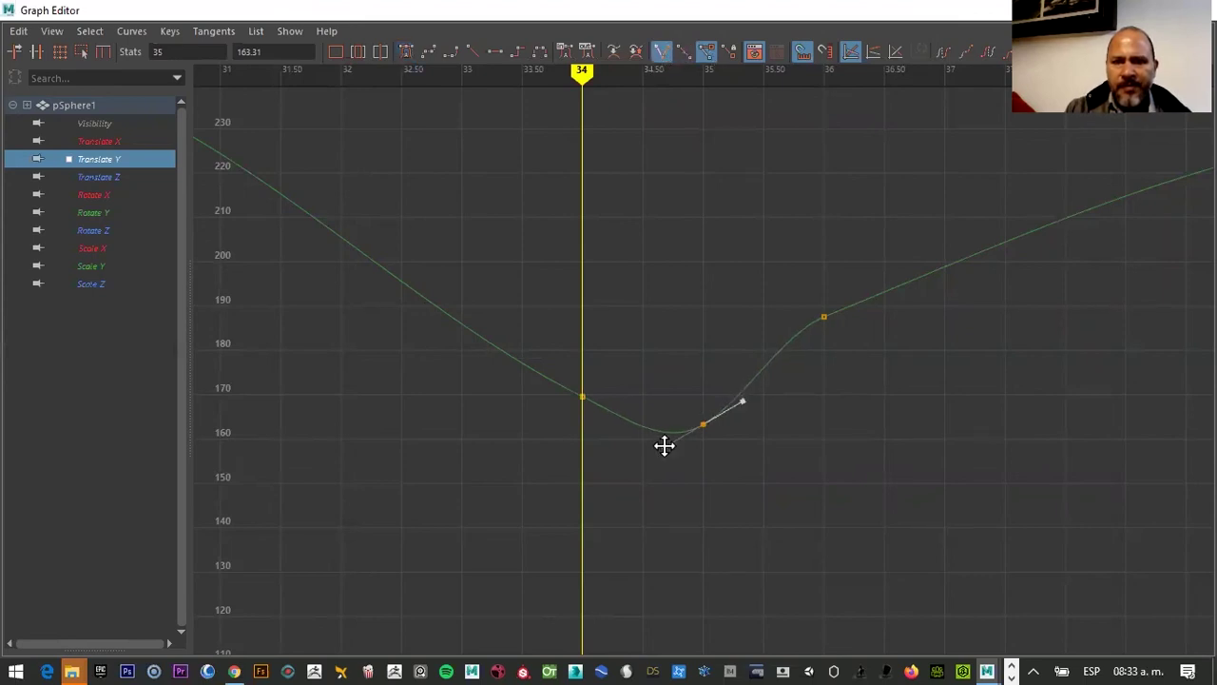
left_click_drag(665, 437, 667, 427)
left_click(743, 401)
left_click_drag(752, 407, 742, 415)
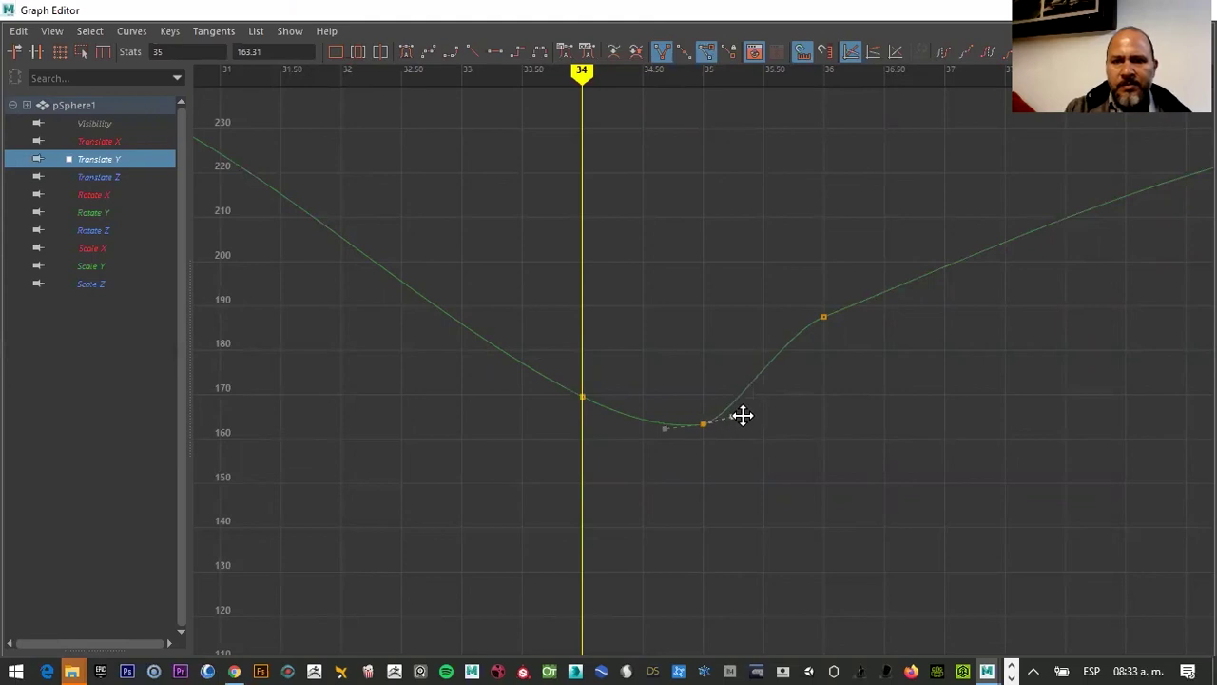
Lower the frame-36 key to about 181.9 and steepen the curve around it
left_click_drag(801, 340, 841, 299)
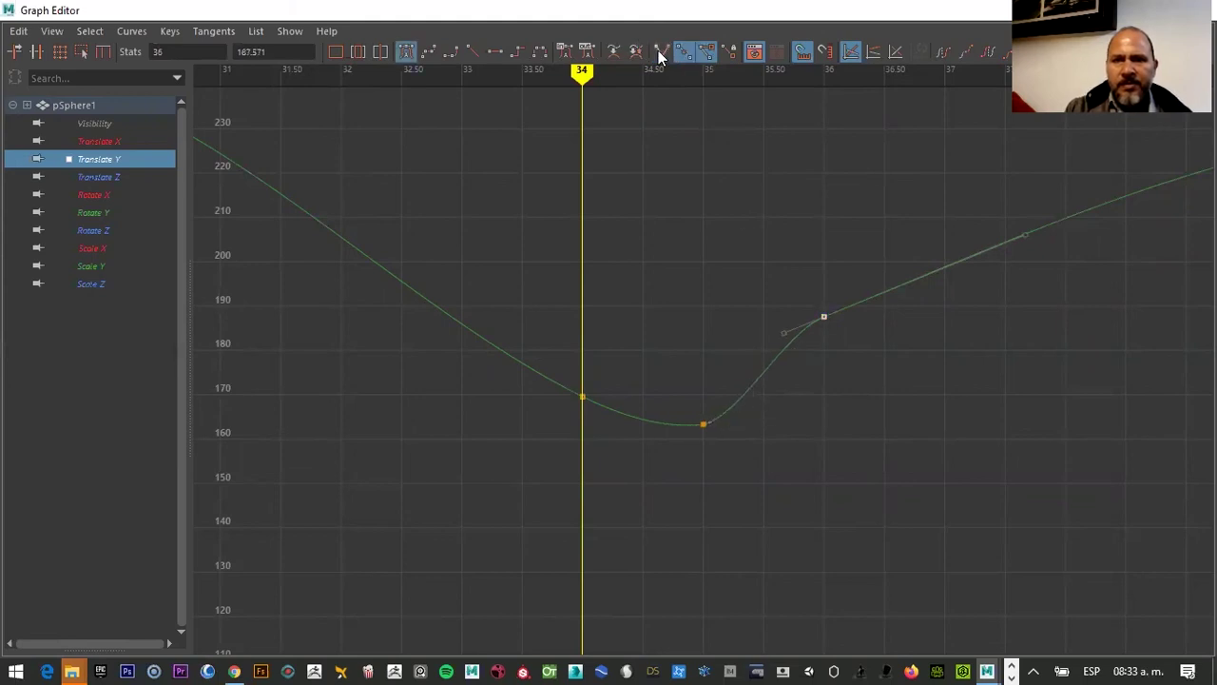
left_click_drag(781, 331, 806, 339)
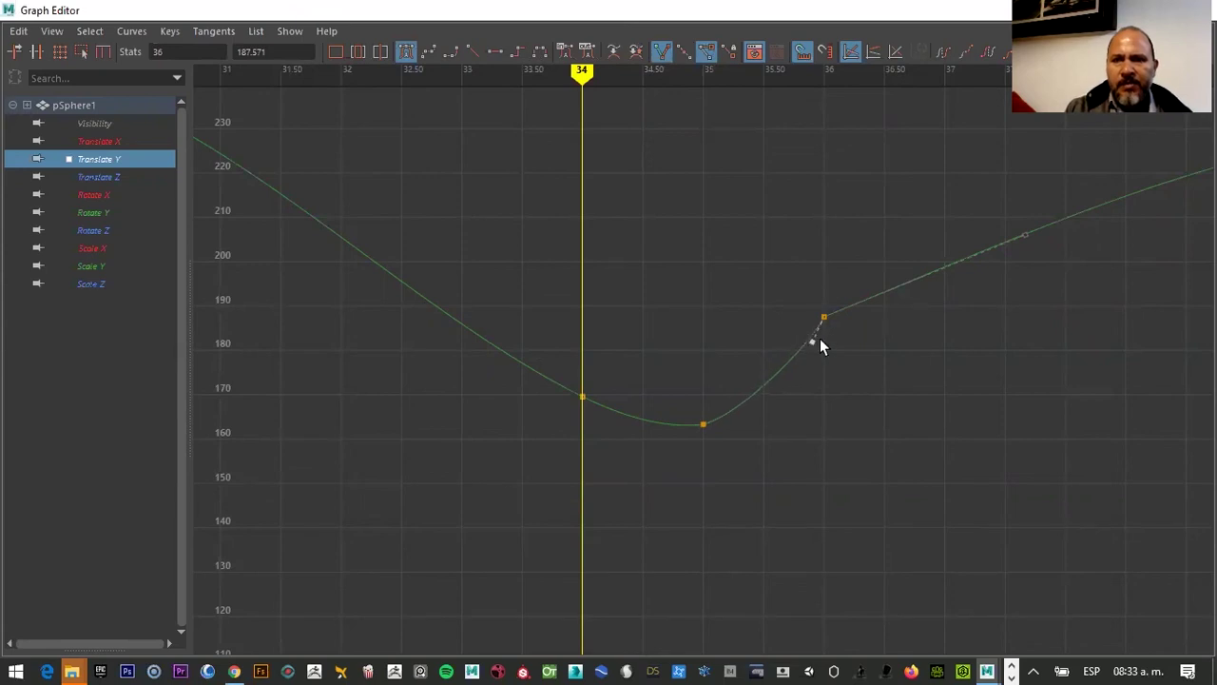
scroll(832, 334, "up", 3)
scroll(951, 342, "down", 5)
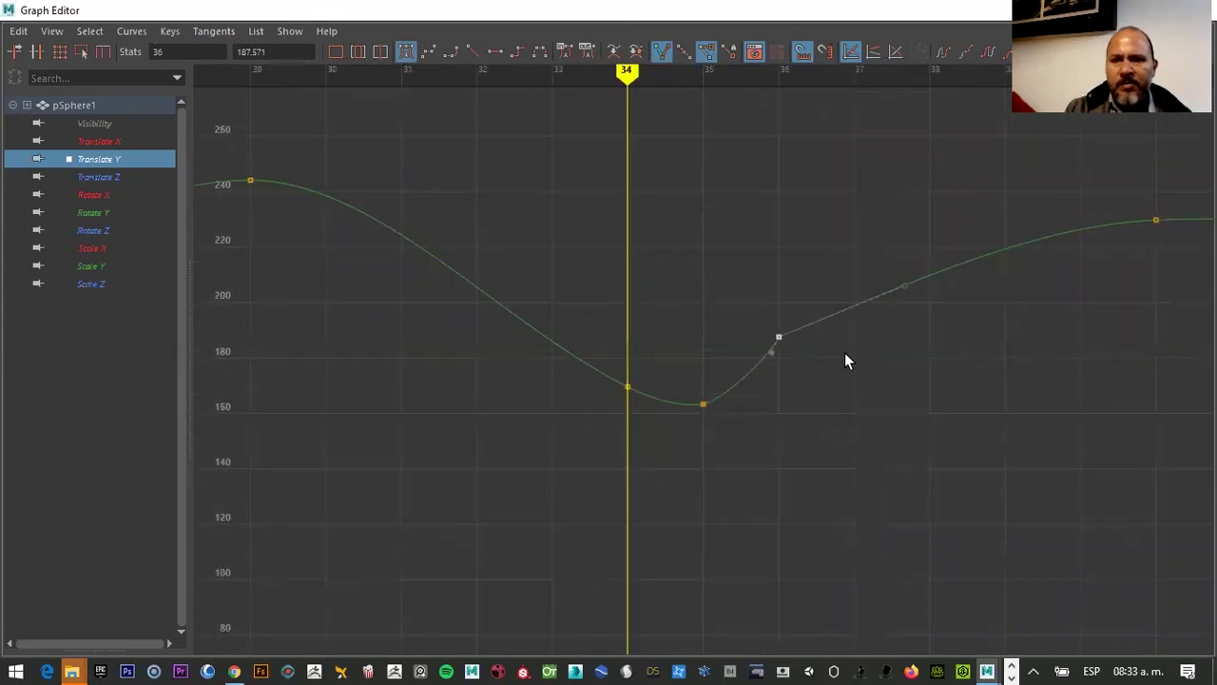
scroll(808, 361, "down", 1)
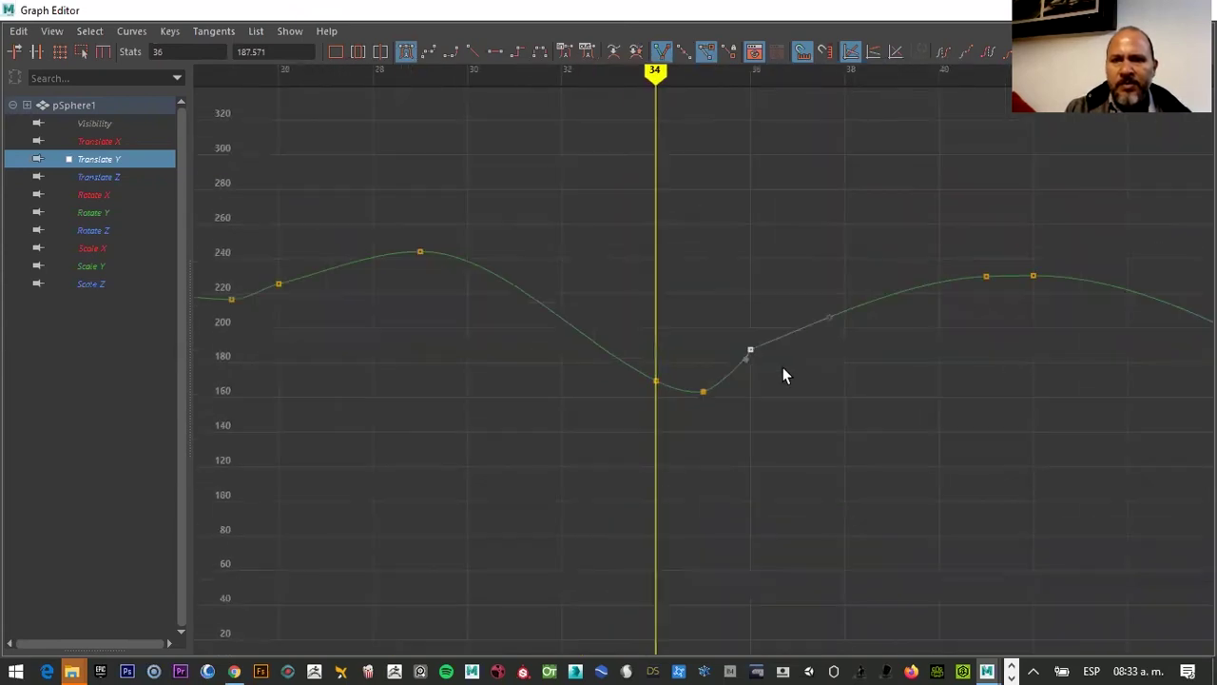
left_click(702, 392)
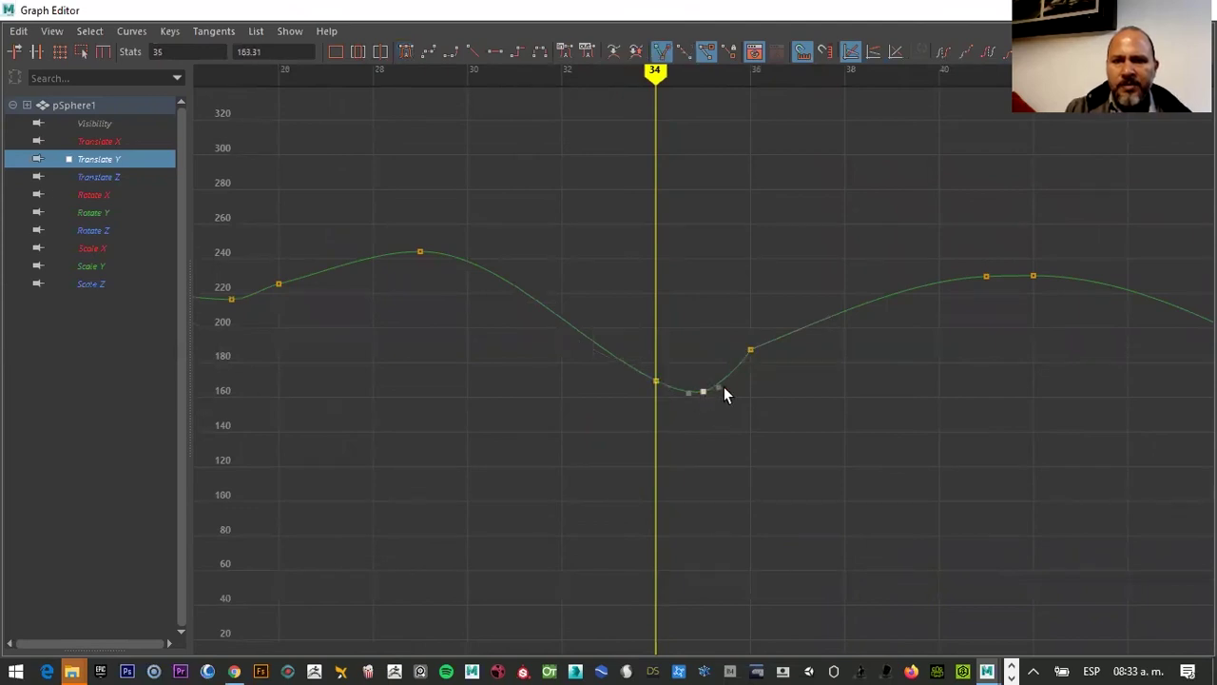
left_click(750, 351)
left_click_drag(751, 347, 751, 360)
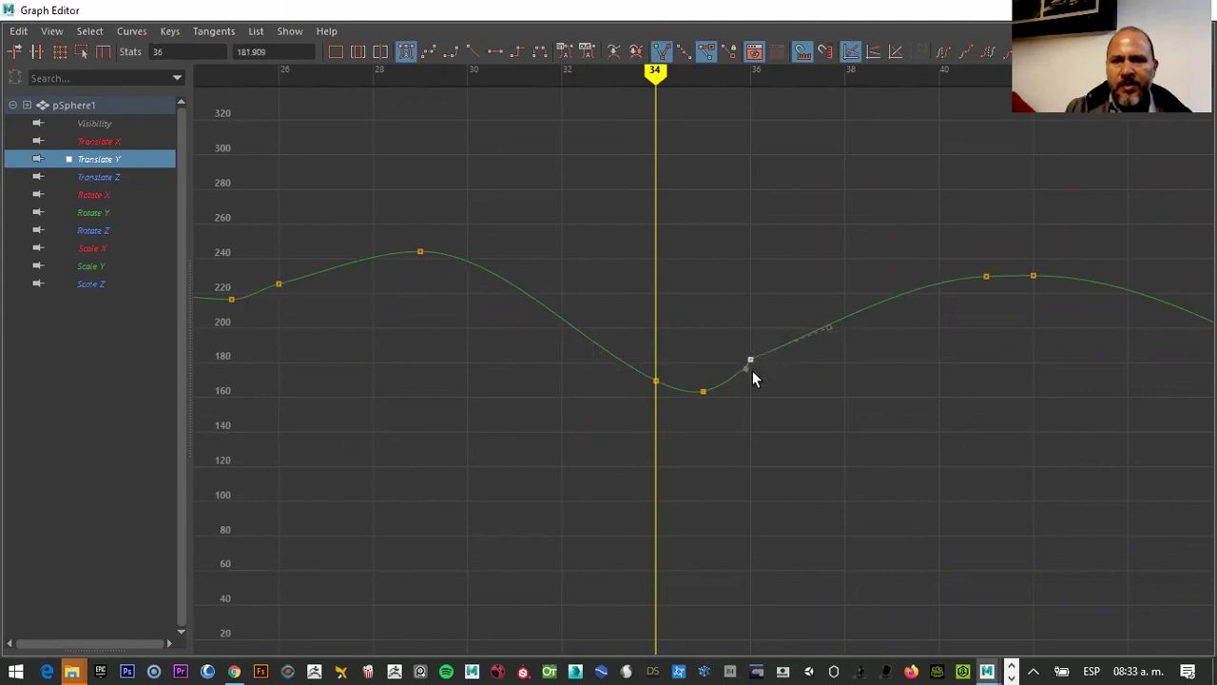
left_click(731, 374)
left_click_drag(825, 333, 780, 326)
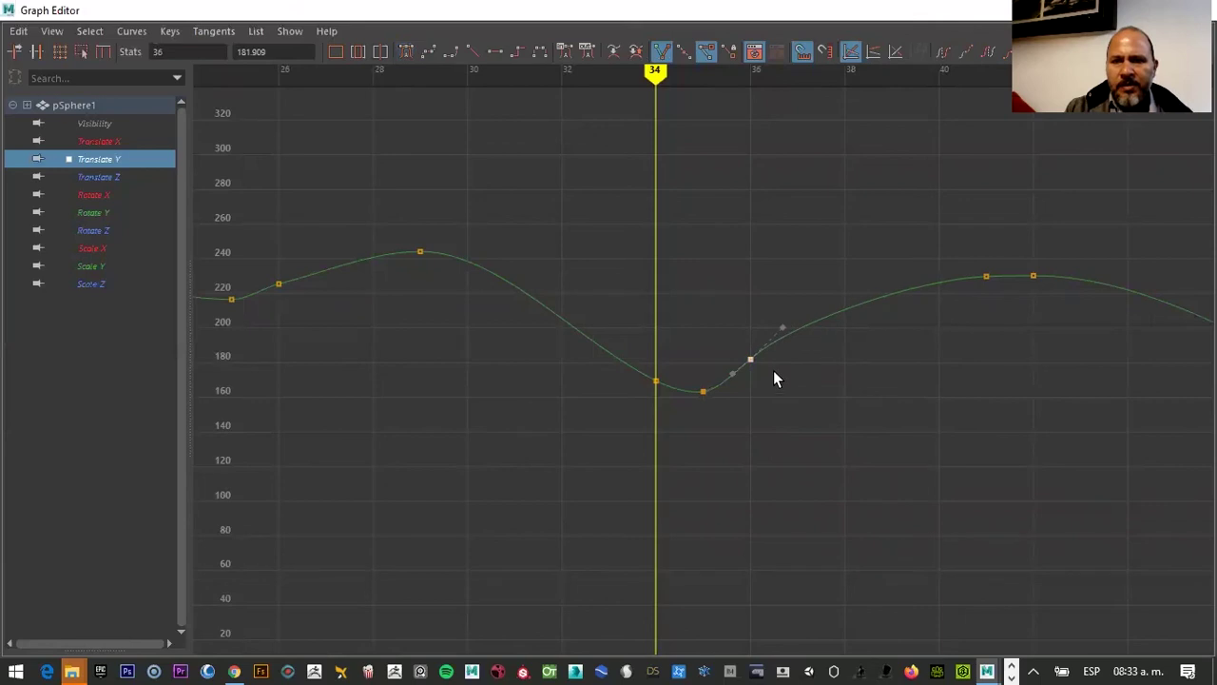
left_click(718, 436)
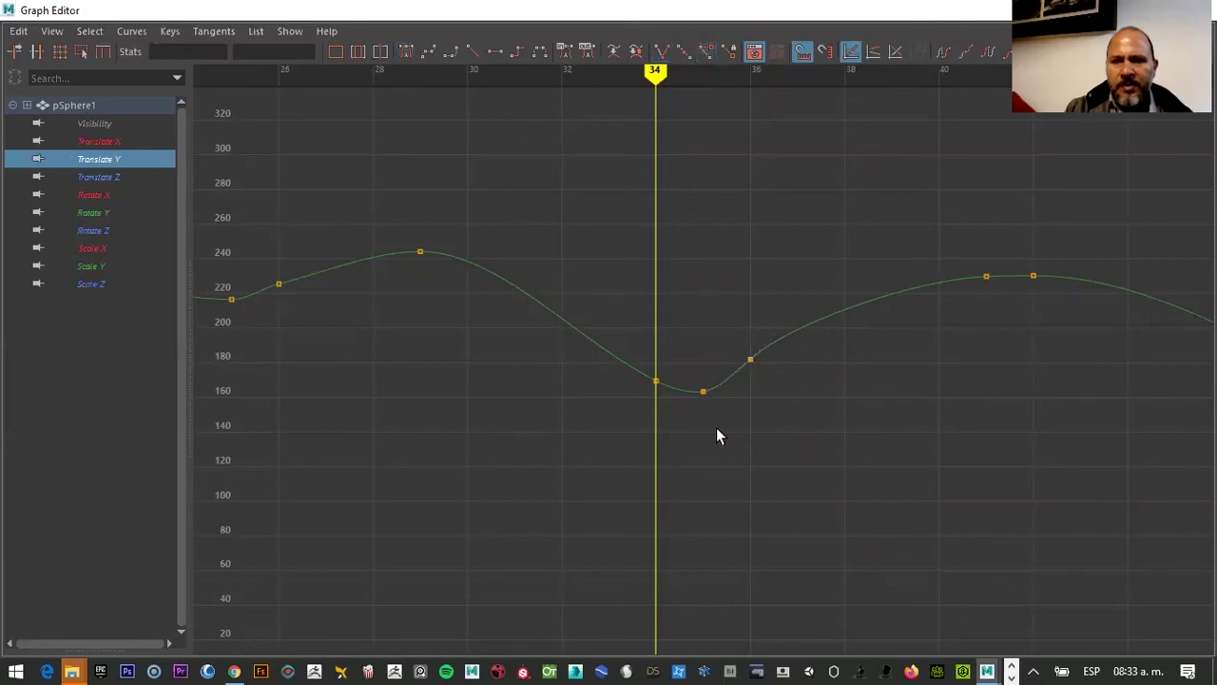
Show the whole Translate Y curve and zoom in on the keys around frames 23–27
left_click(257, 302)
scroll(262, 303, "up", 3)
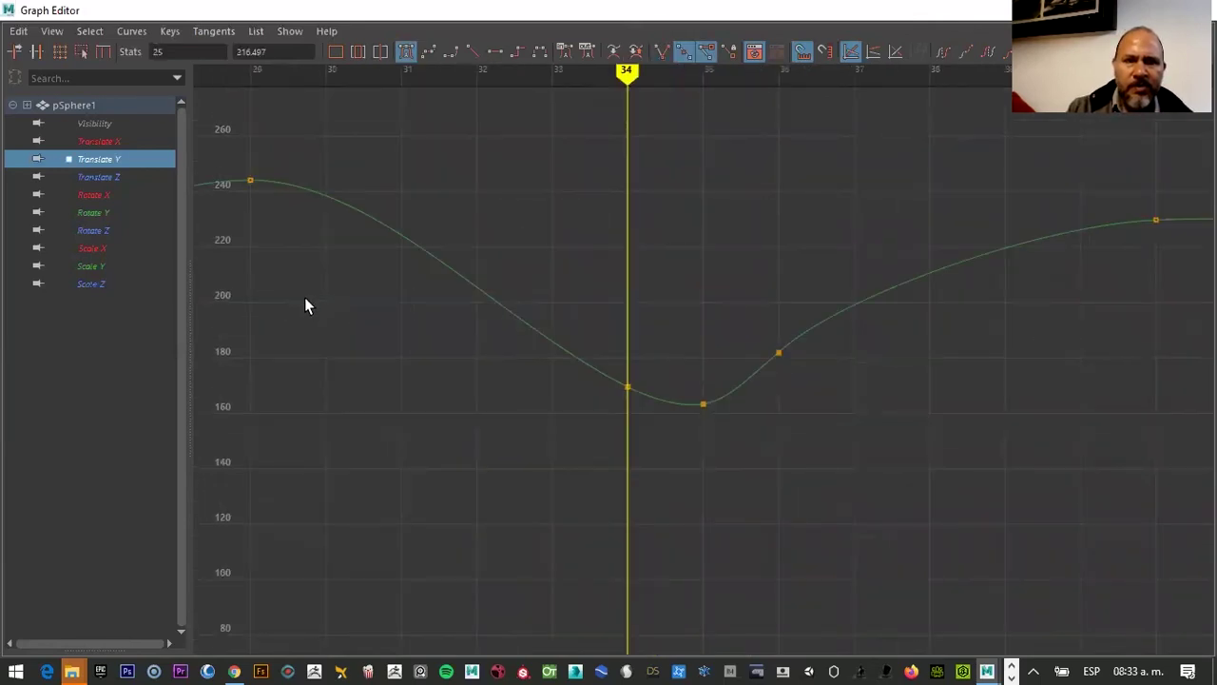
key("a")
left_click_drag(535, 276, 594, 376)
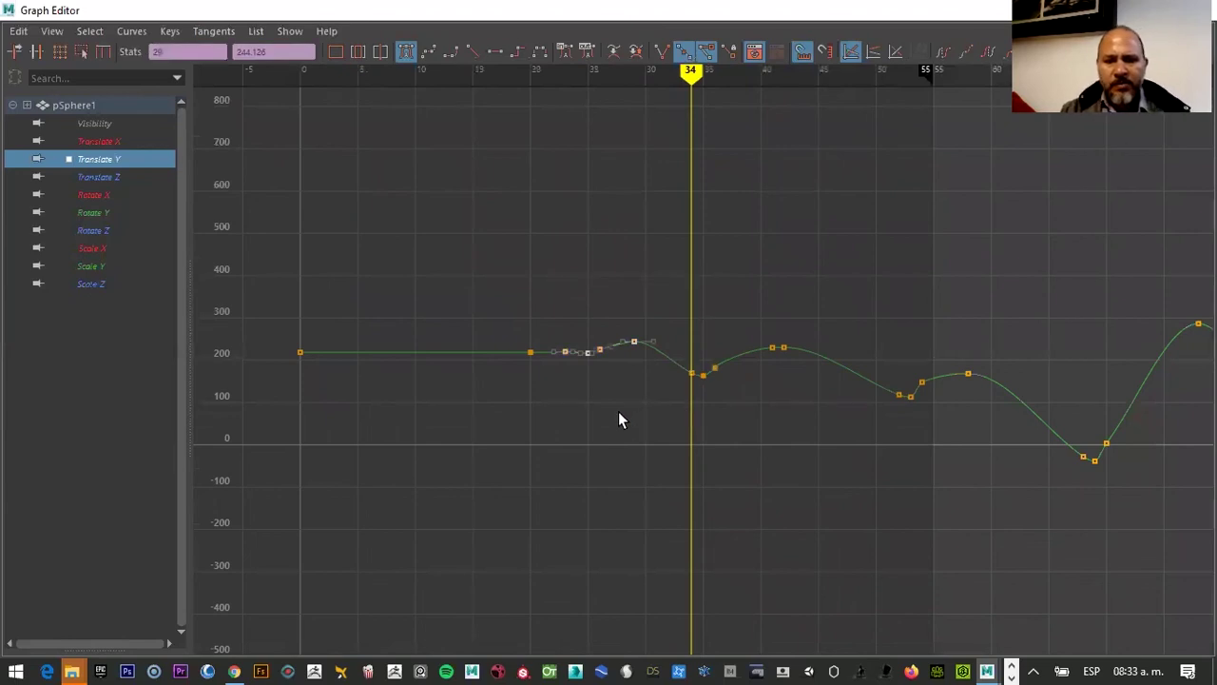
key("f")
left_click(601, 325)
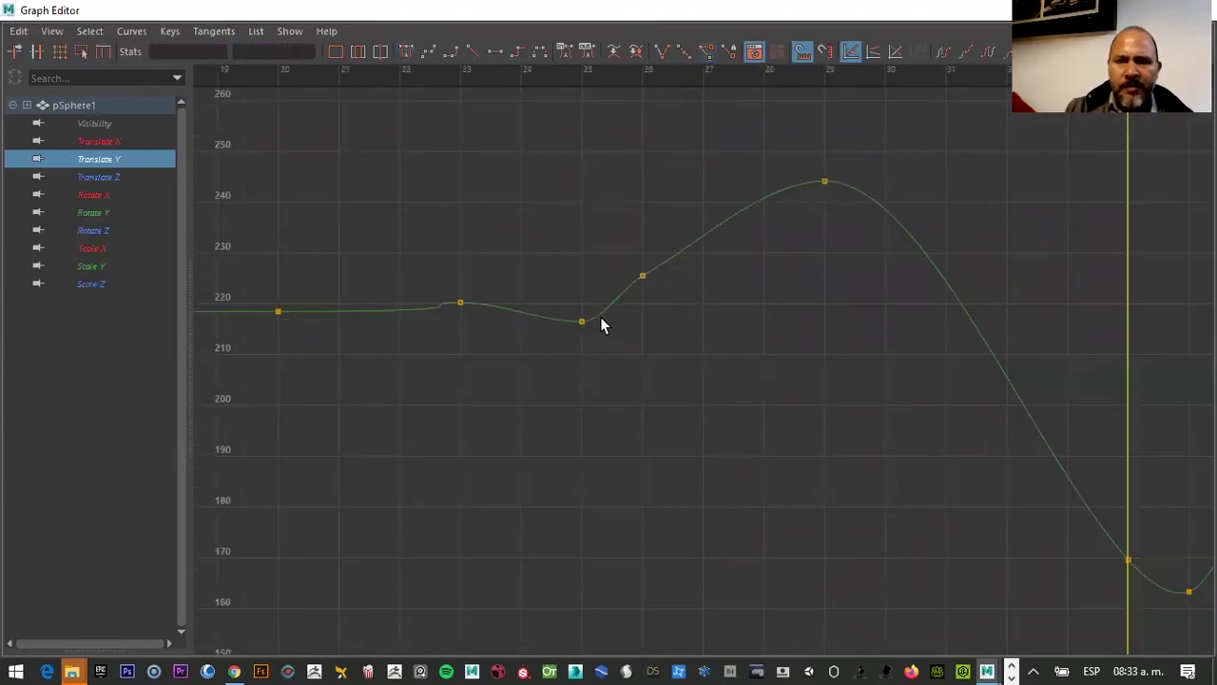
left_click(581, 322)
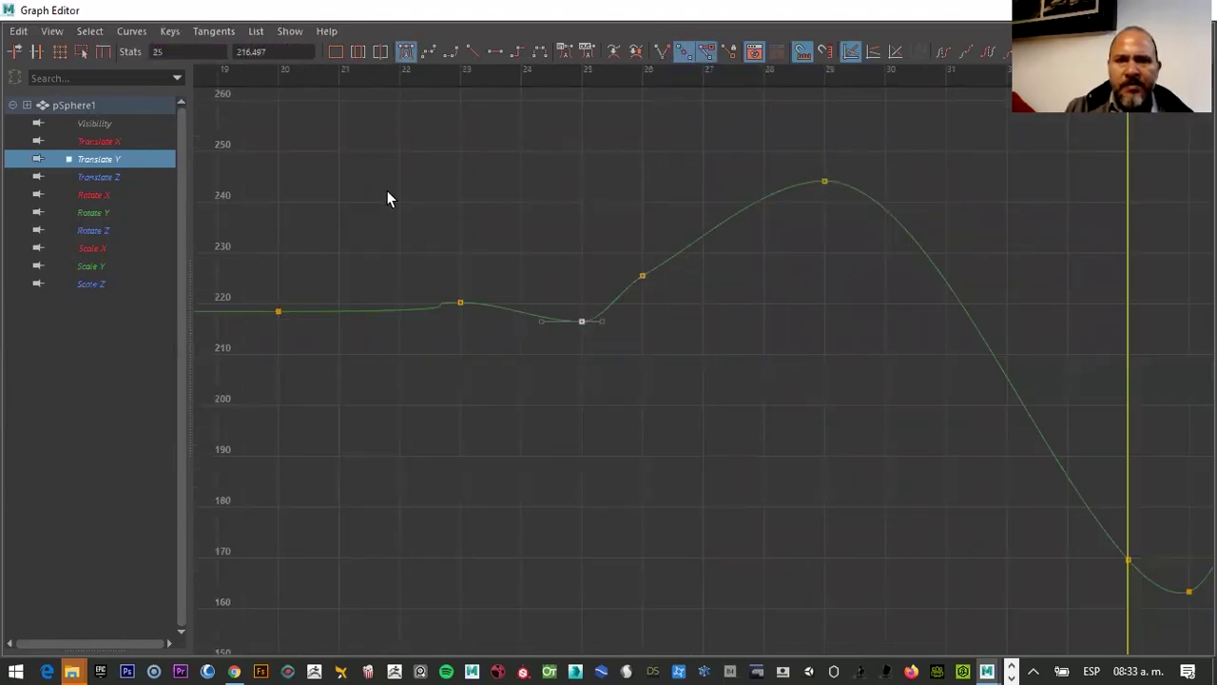
left_click(460, 302)
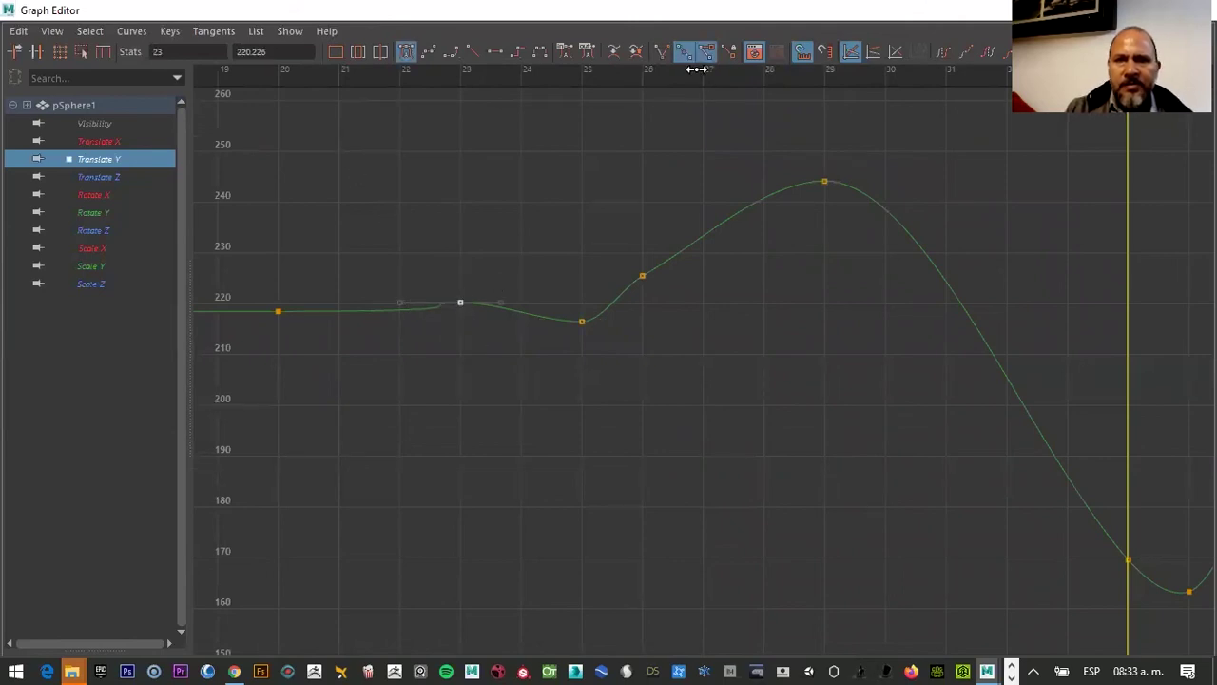
left_click(262, 128)
Shorten the frame-20 key's tangent to smooth the curve toward frame 23
left_click_drag(250, 97, 874, 372)
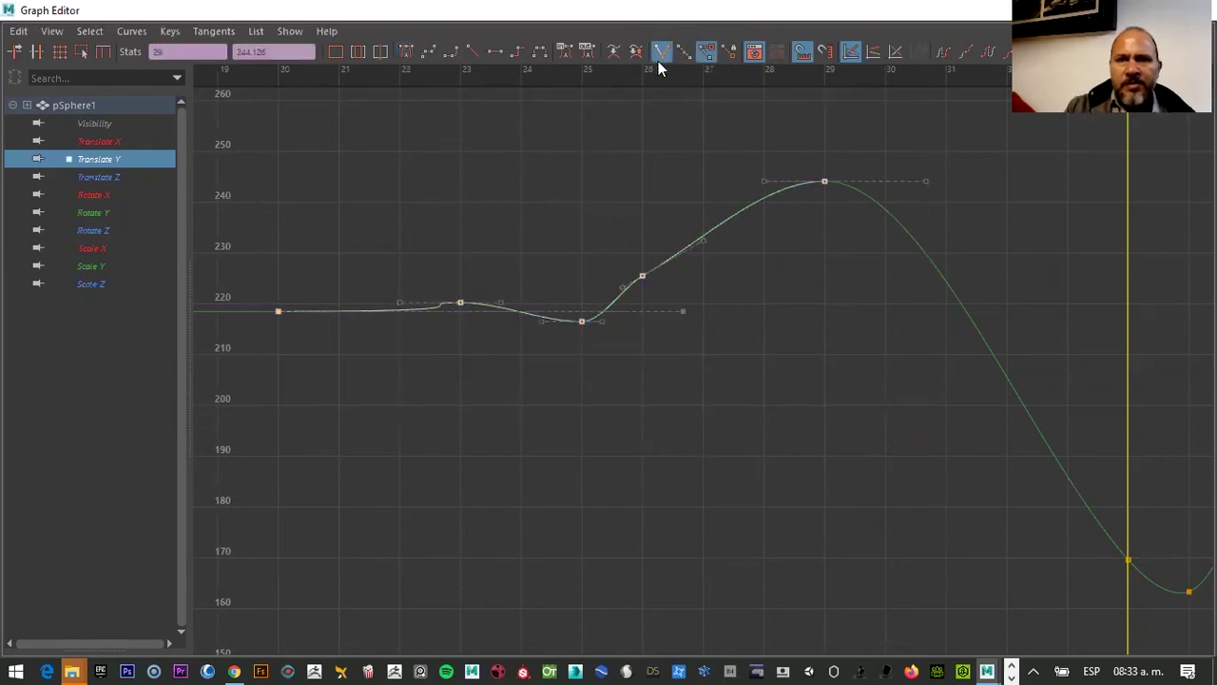
left_click(406, 297)
left_click(461, 303)
left_click(400, 300)
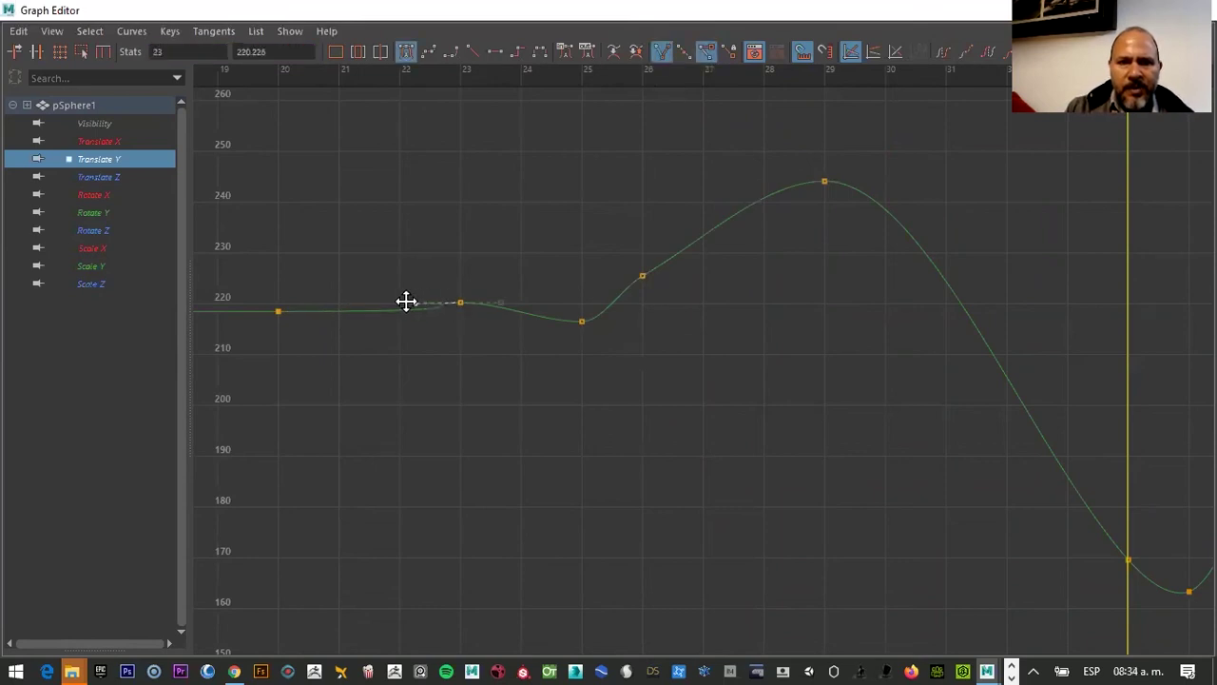
left_click(277, 311)
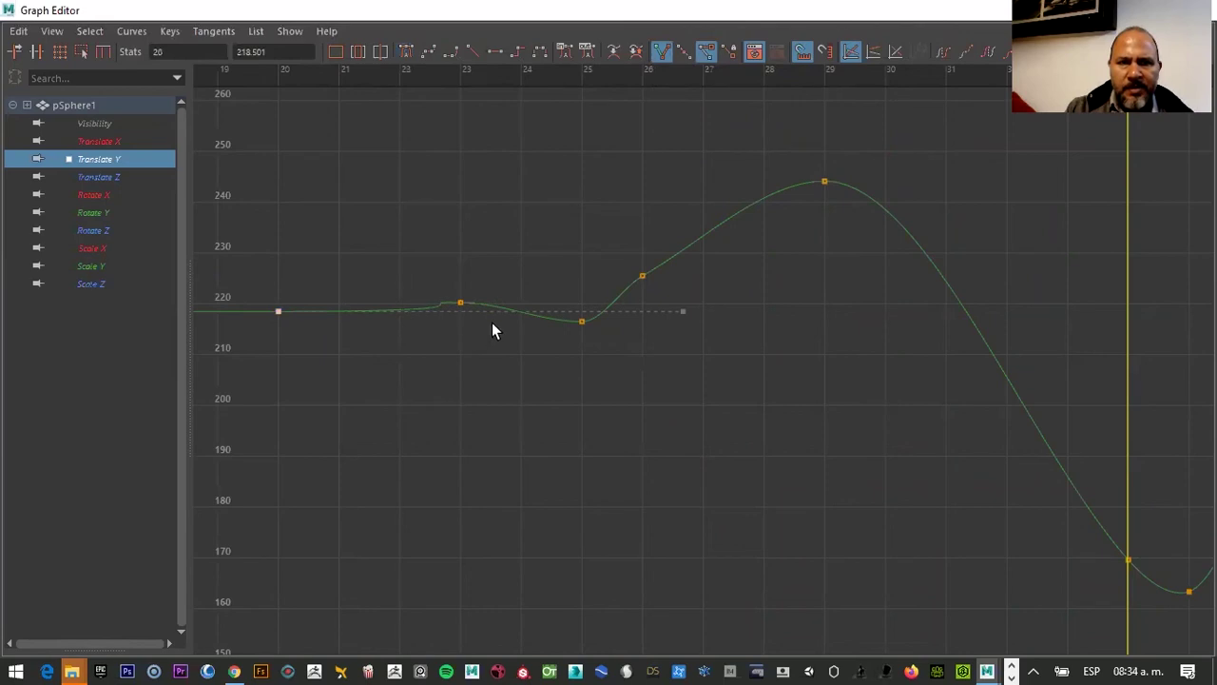
left_click_drag(681, 313, 336, 309)
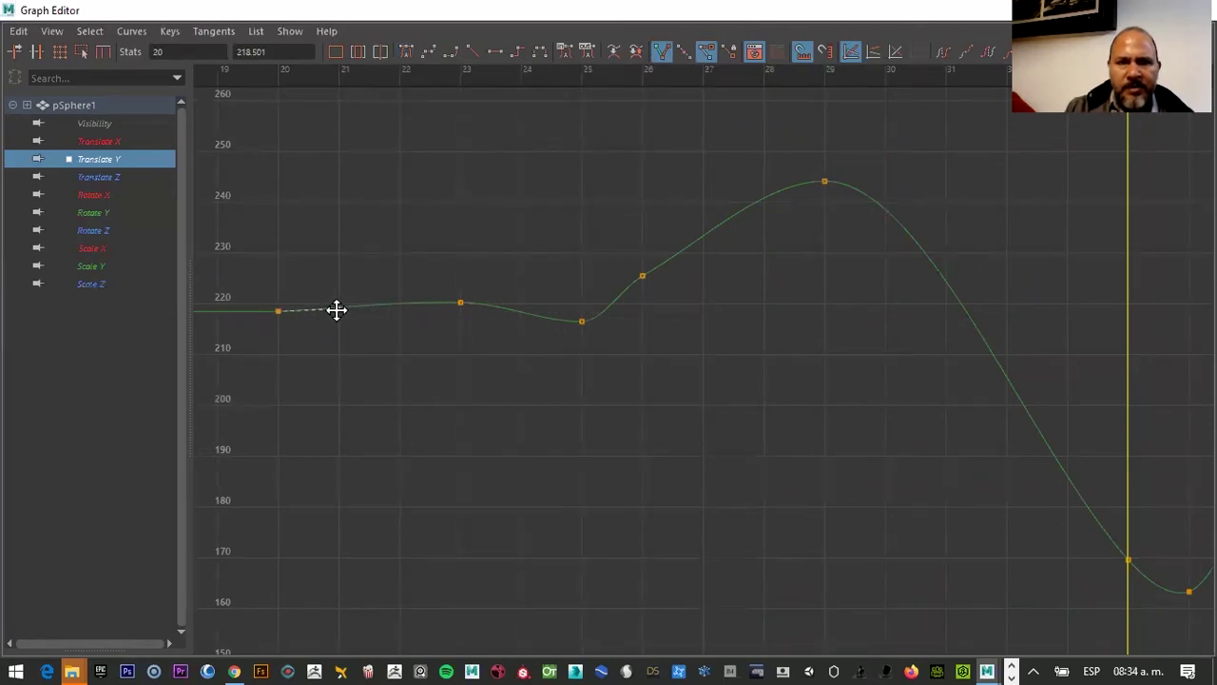
Inspect the frame-25 and frame-26 keys, leaving the frame-26 key selected
left_click(579, 322)
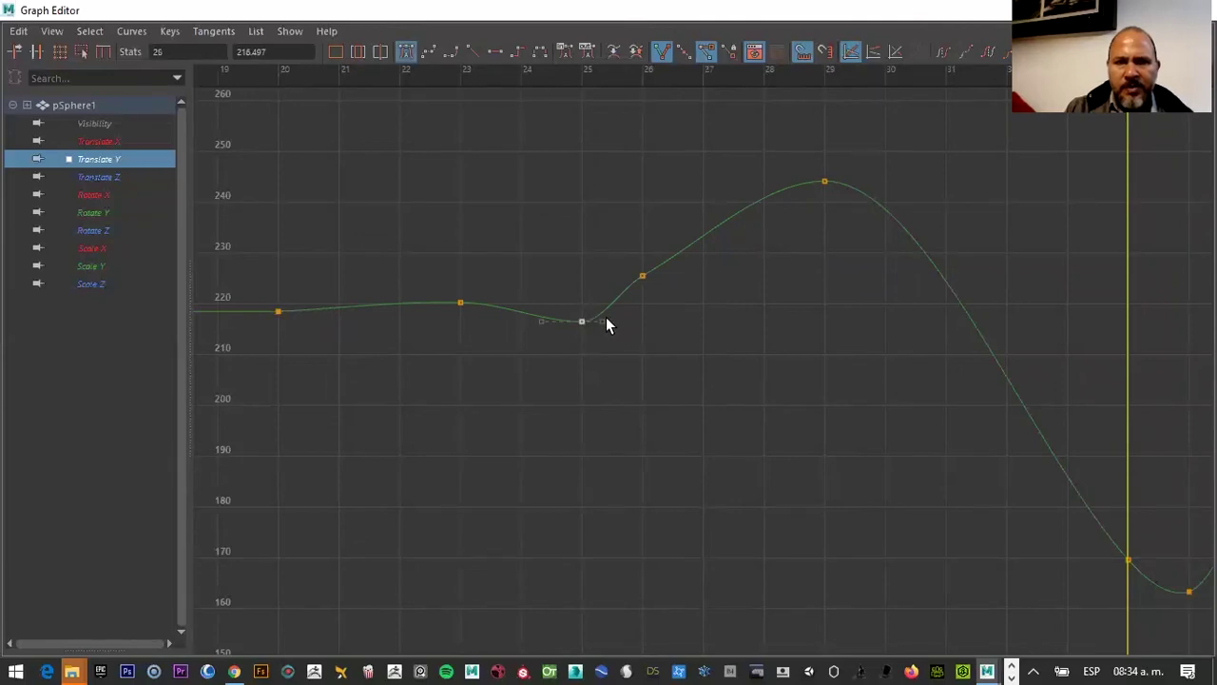
left_click(643, 278)
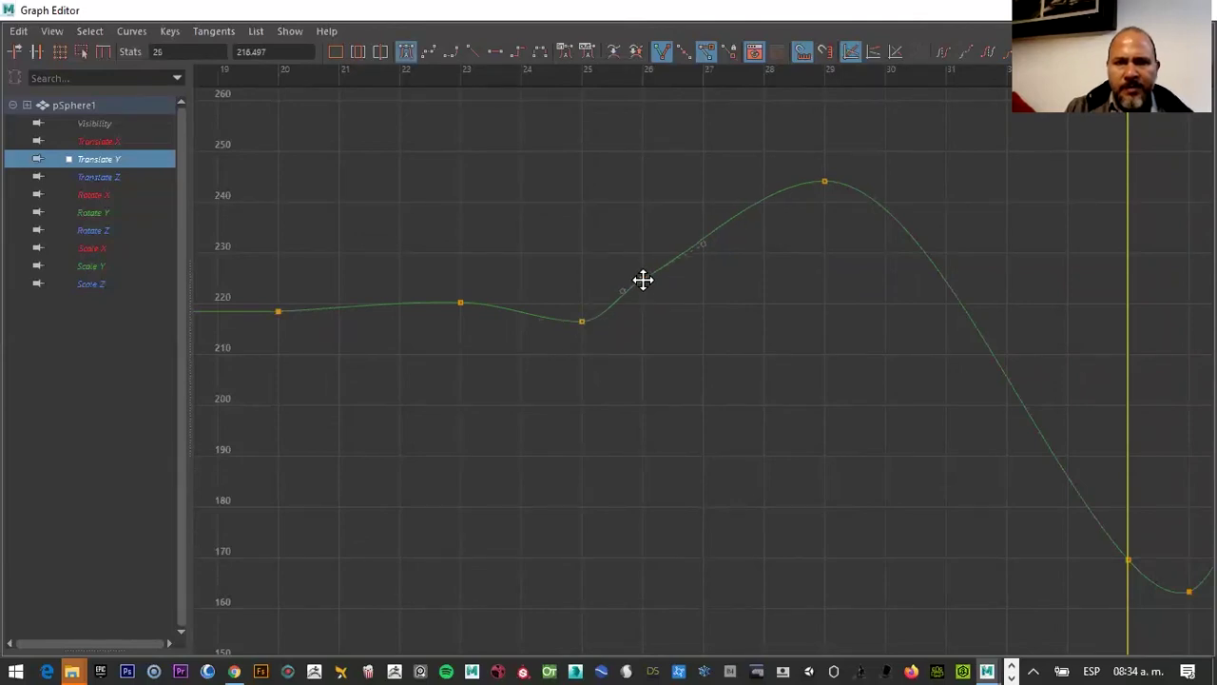
left_click(581, 321)
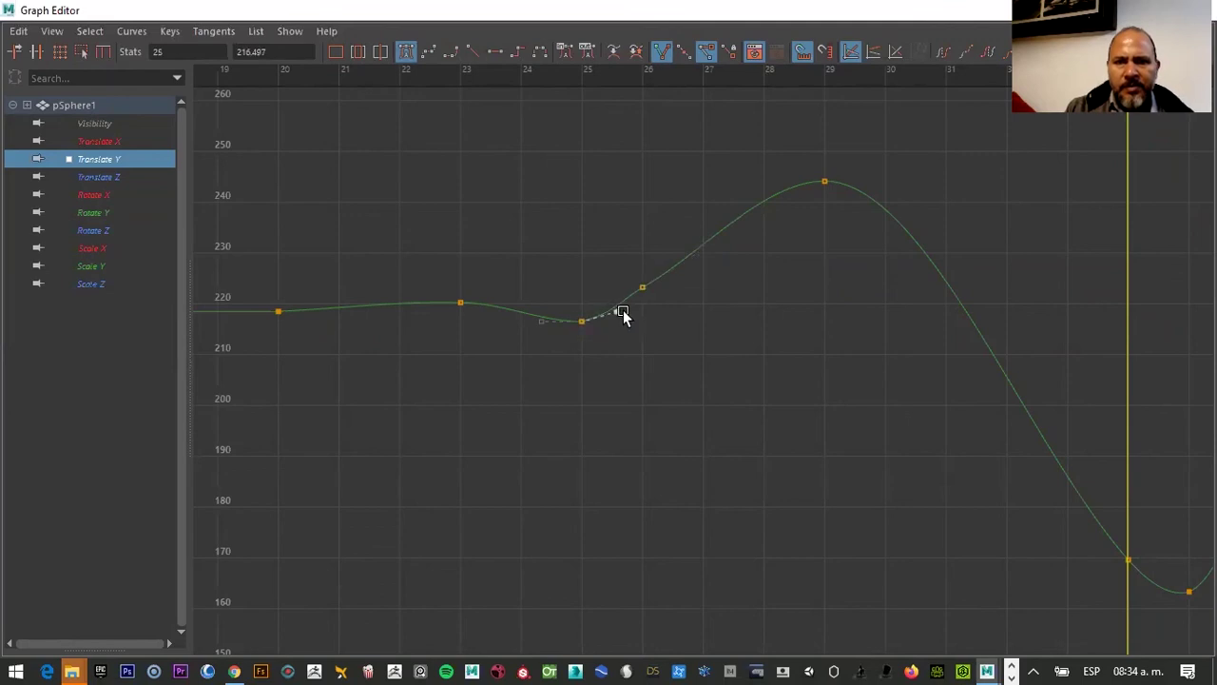
left_click(778, 307)
left_click(644, 285)
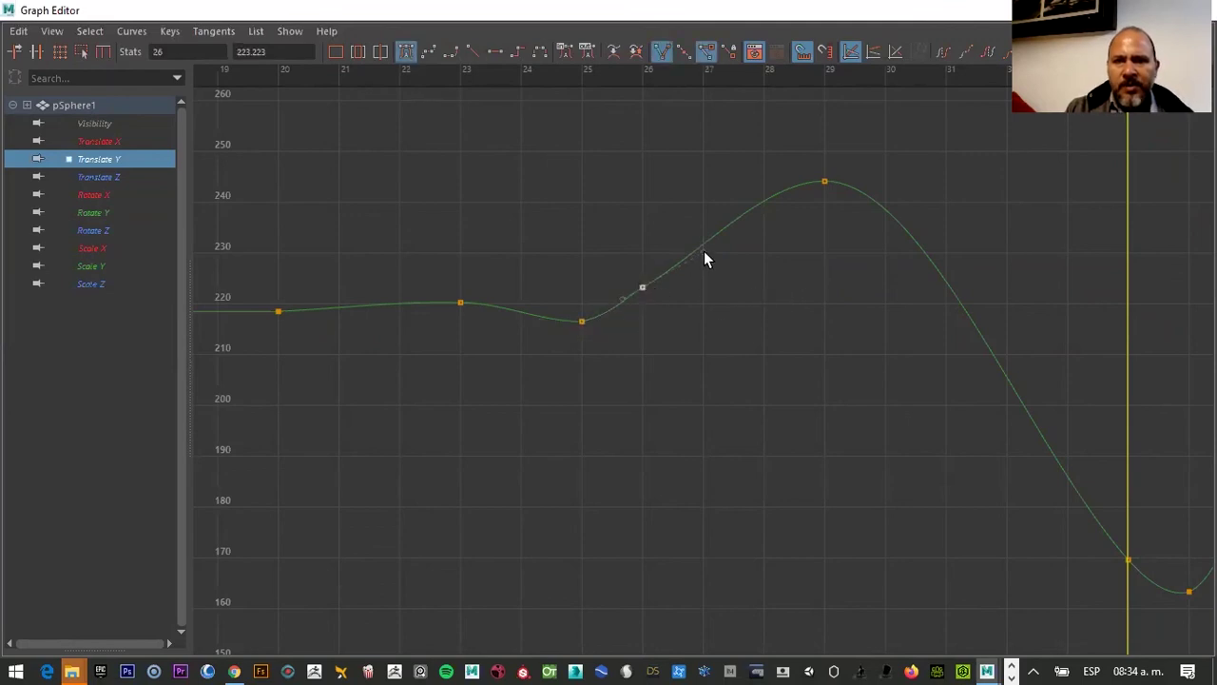
Undo the accidental frame-26 key shift and lower the frame-36 out-tangent to reshape the rise
key("a")
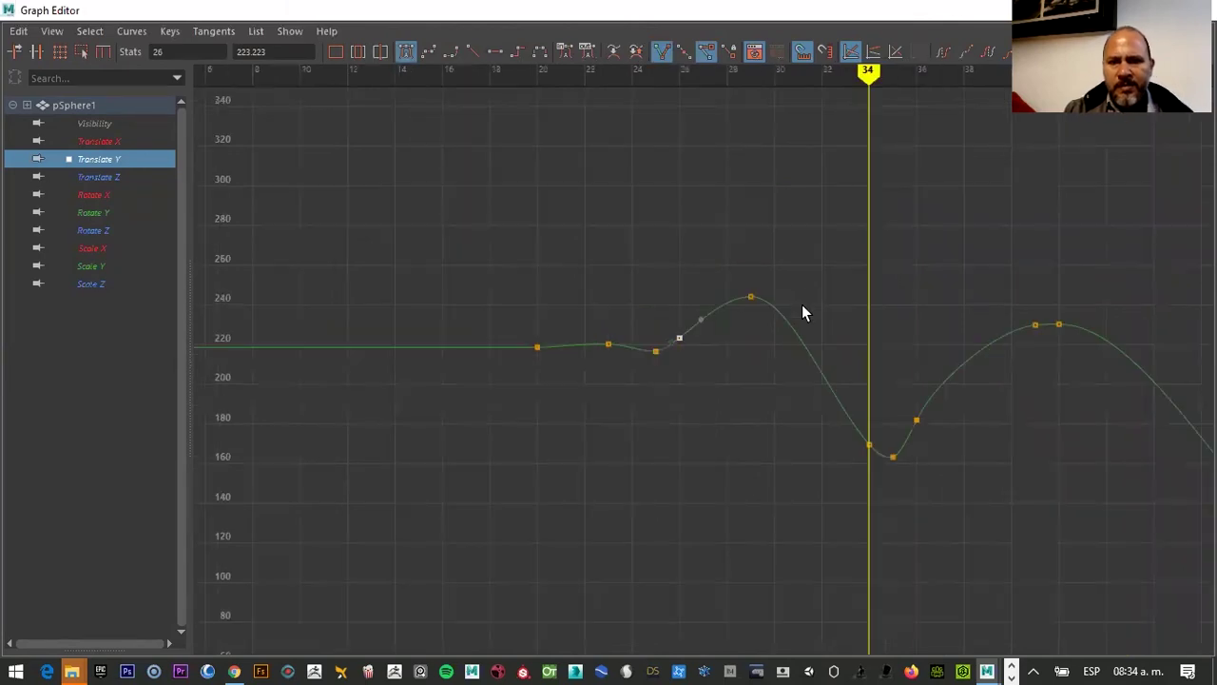
key("space")
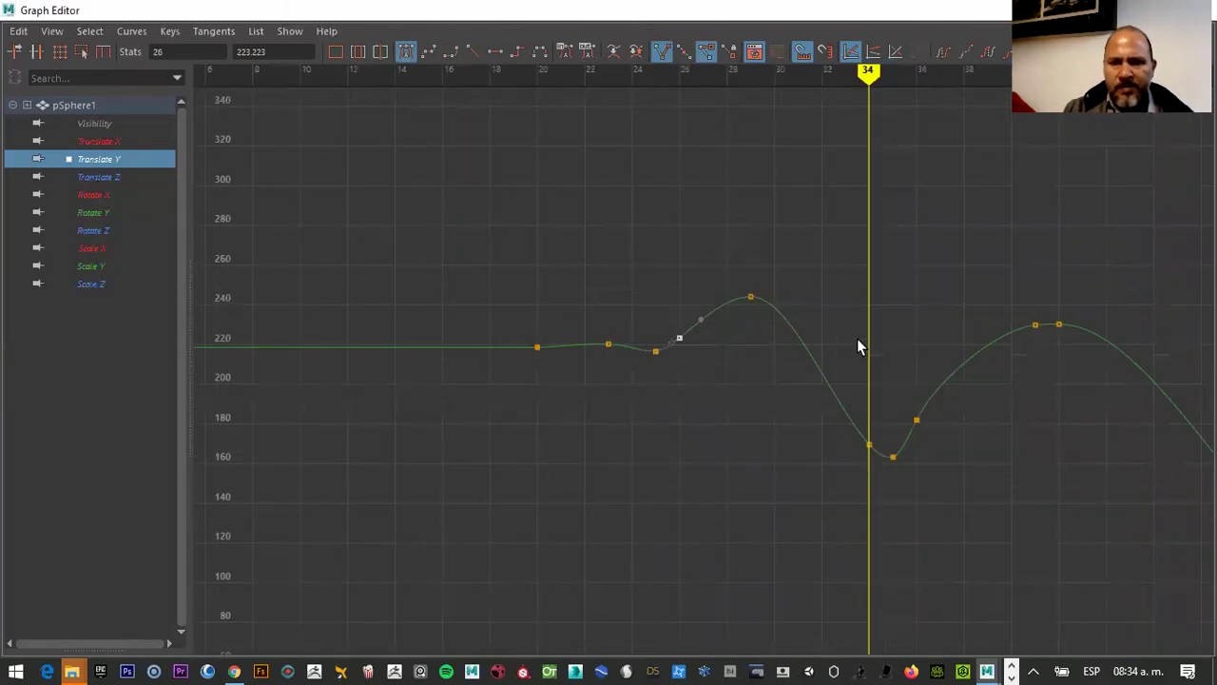
key("ctrl+z")
middle_click_drag(796, 288, 648, 261, "alt")
scroll(707, 381, "up", 3)
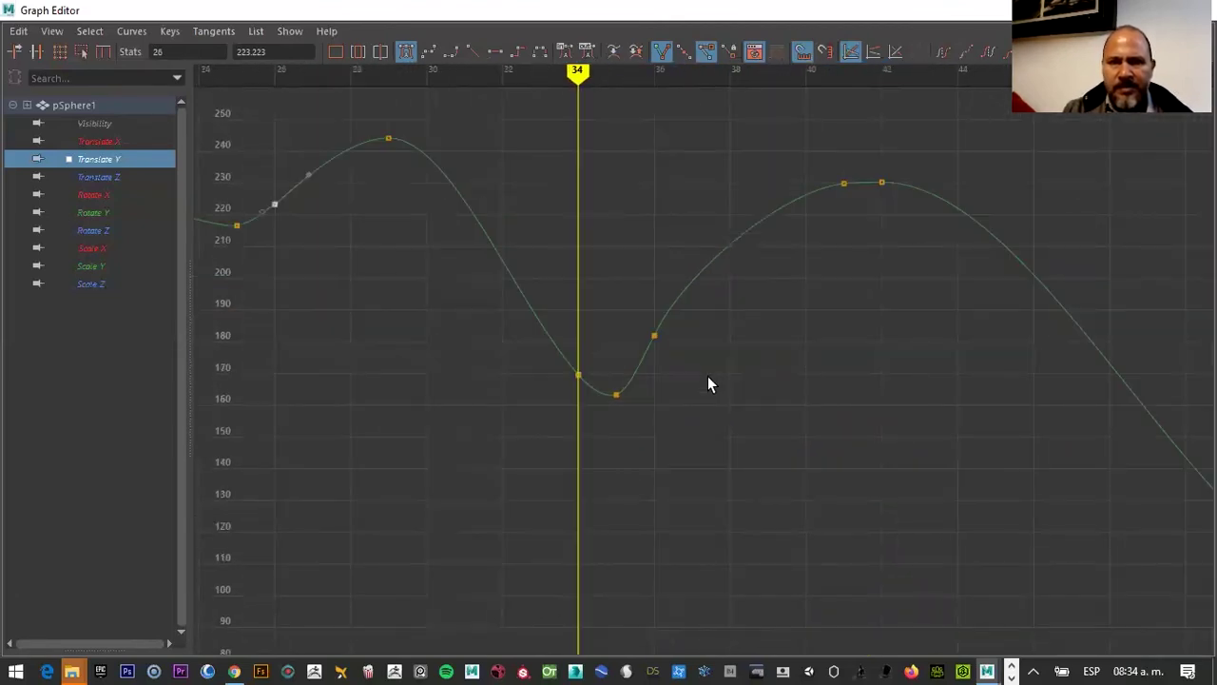
scroll(618, 399, "up", 3)
left_click(563, 409)
left_click(626, 316)
left_click_drag(665, 222, 644, 271)
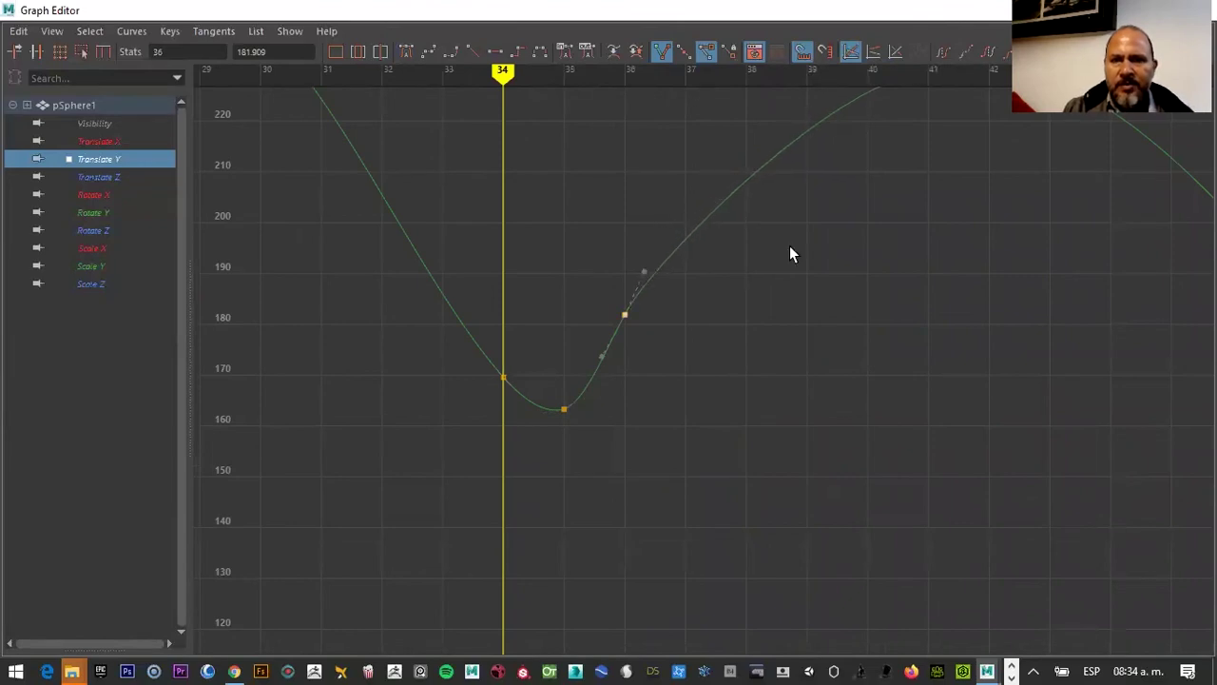
Break the frame-54 key's tangents, lower it to about 134, and raise its out-tangent
middle_click_drag(824, 254, 624, 394, "alt")
middle_click_drag(924, 516, 762, 374, "alt")
mouse_move(960, 599)
middle_mouse_down("alt")
mouse_move(801, 421)
mouse_move(625, 367)
mouse_move(606, 405)
middle_mouse_up("alt")
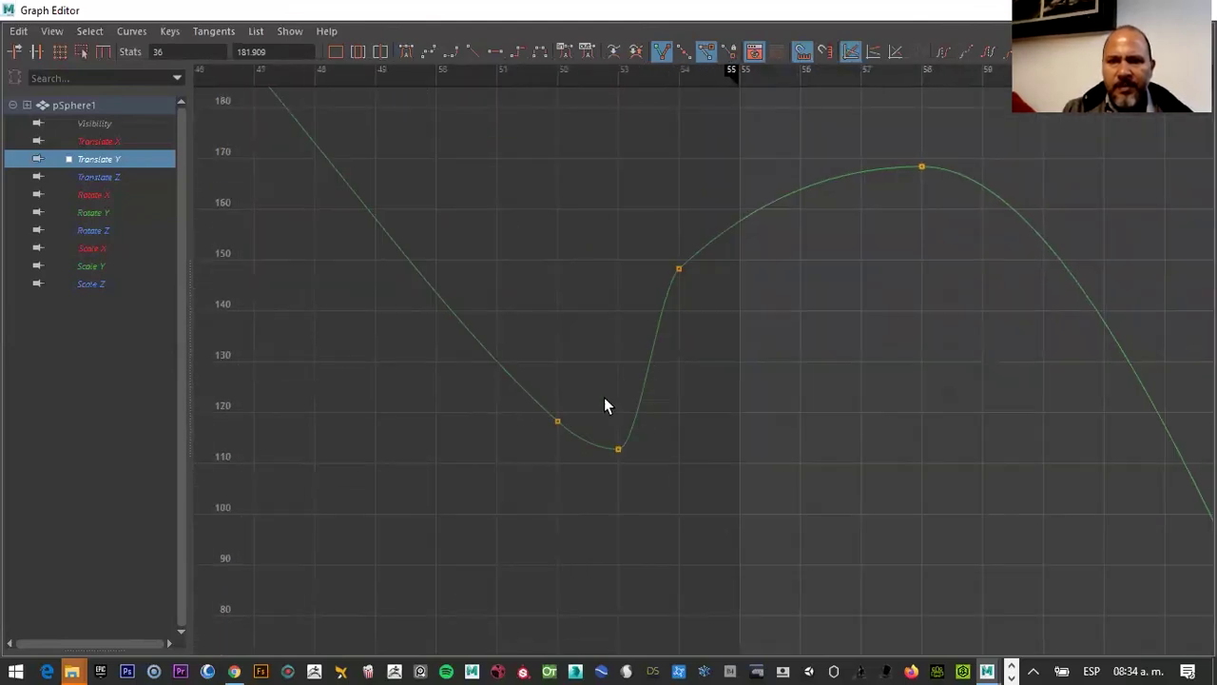
left_click(679, 268)
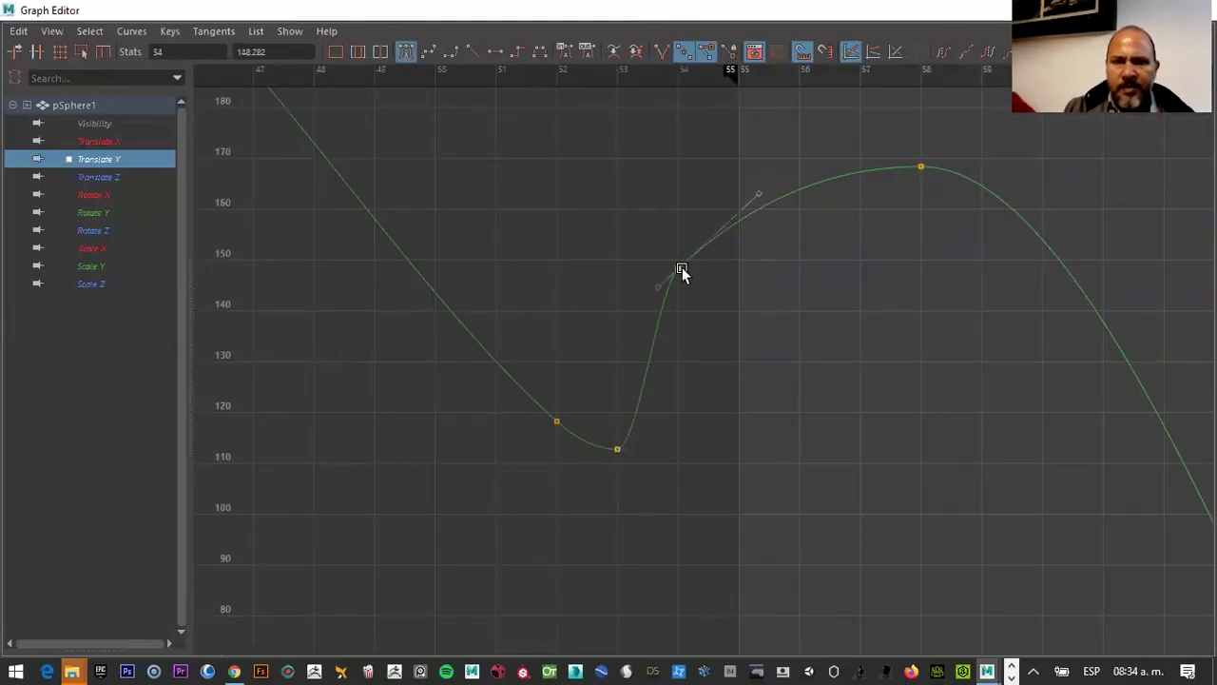
mouse_move(678, 275)
middle_mouse_down()
mouse_move(681, 320)
mouse_move(667, 348)
middle_mouse_up()
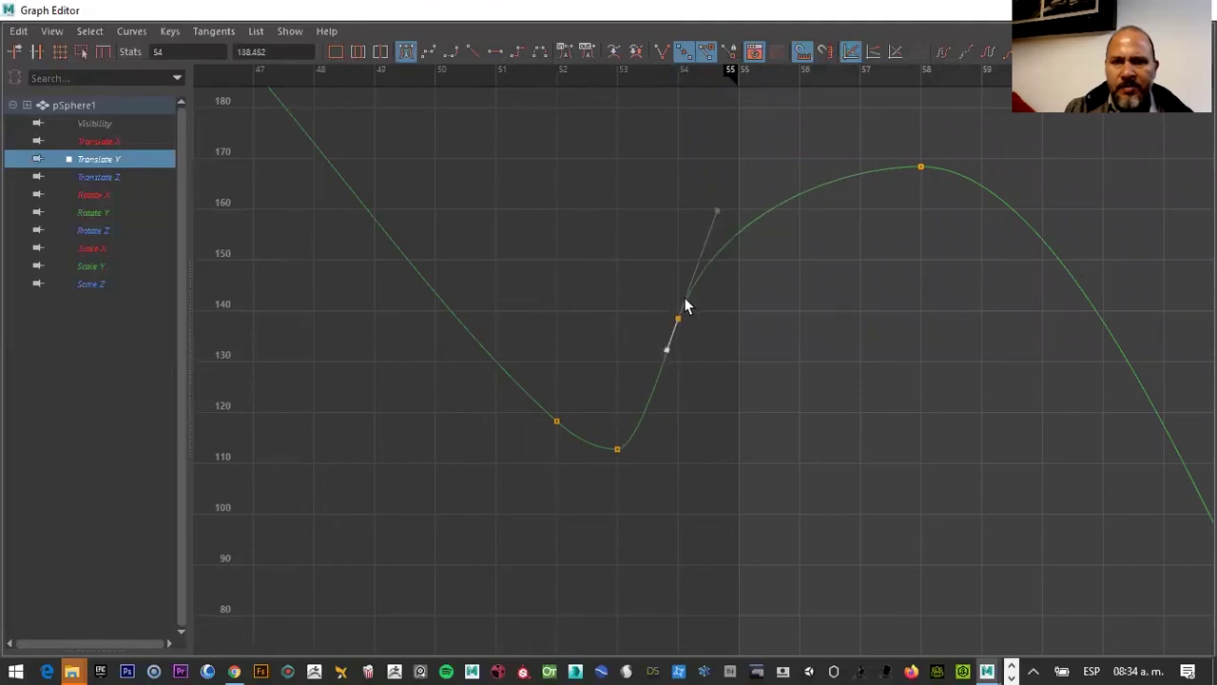
left_click(684, 53)
left_click(715, 210)
middle_click_drag(715, 210, 790, 175)
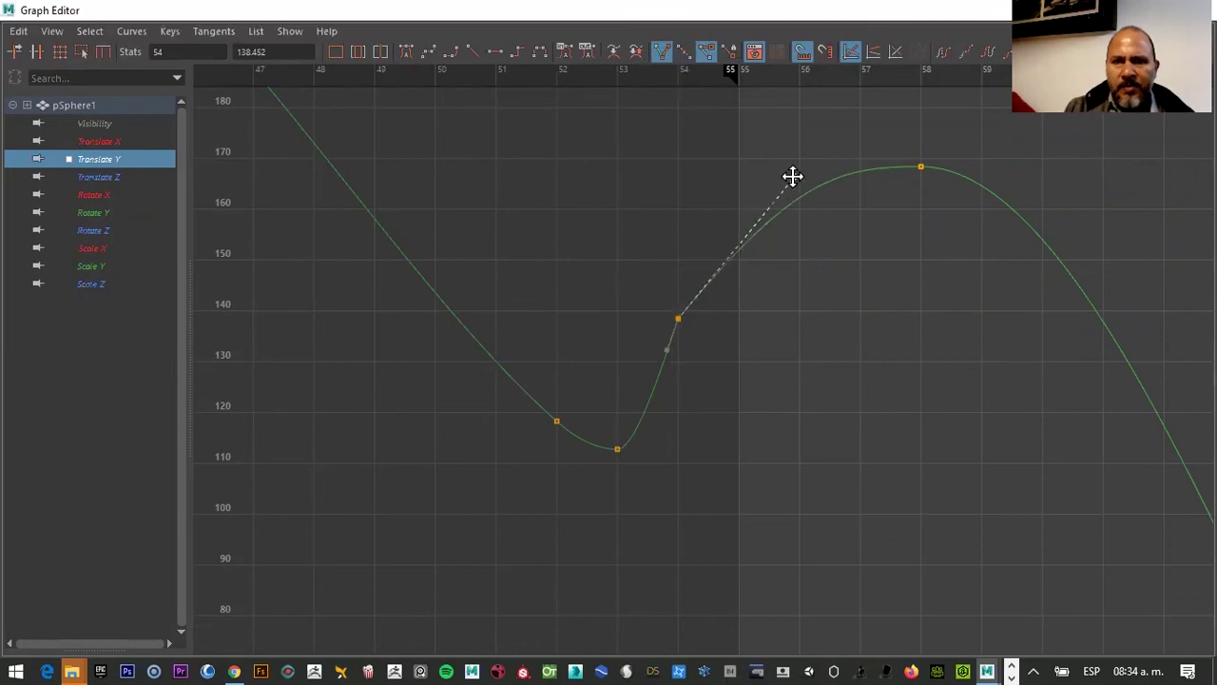
left_click(676, 316)
middle_click_drag(677, 316, 679, 340)
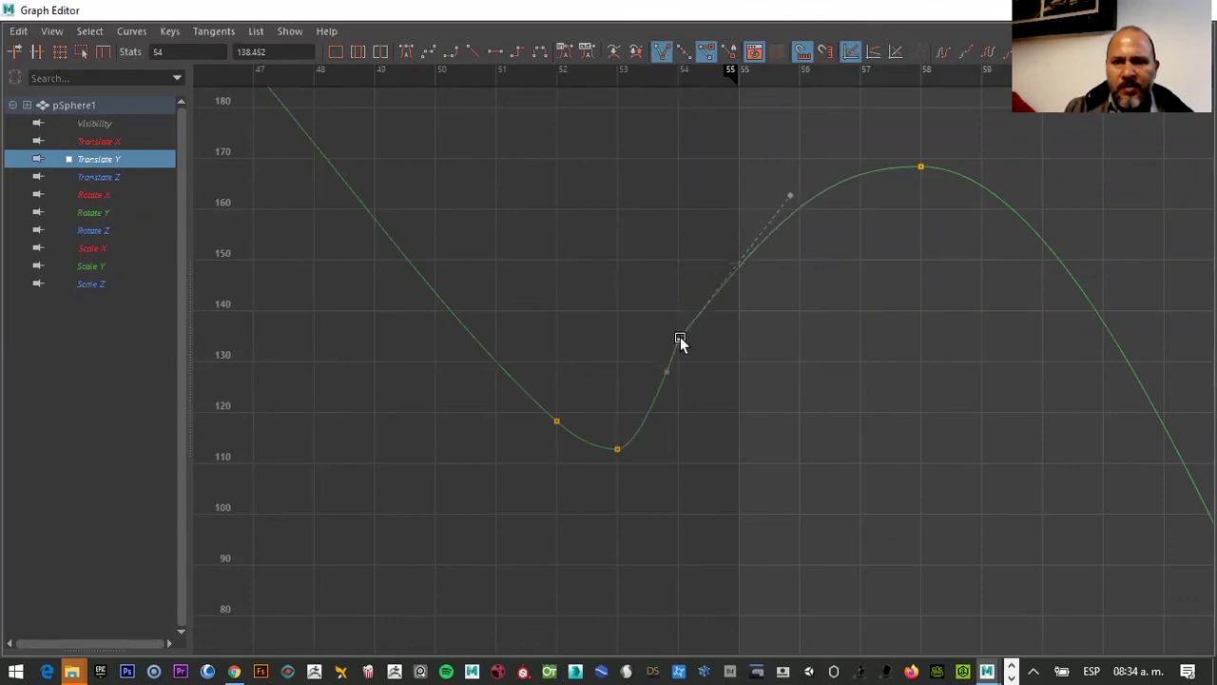
middle_click_drag(757, 180, 804, 136)
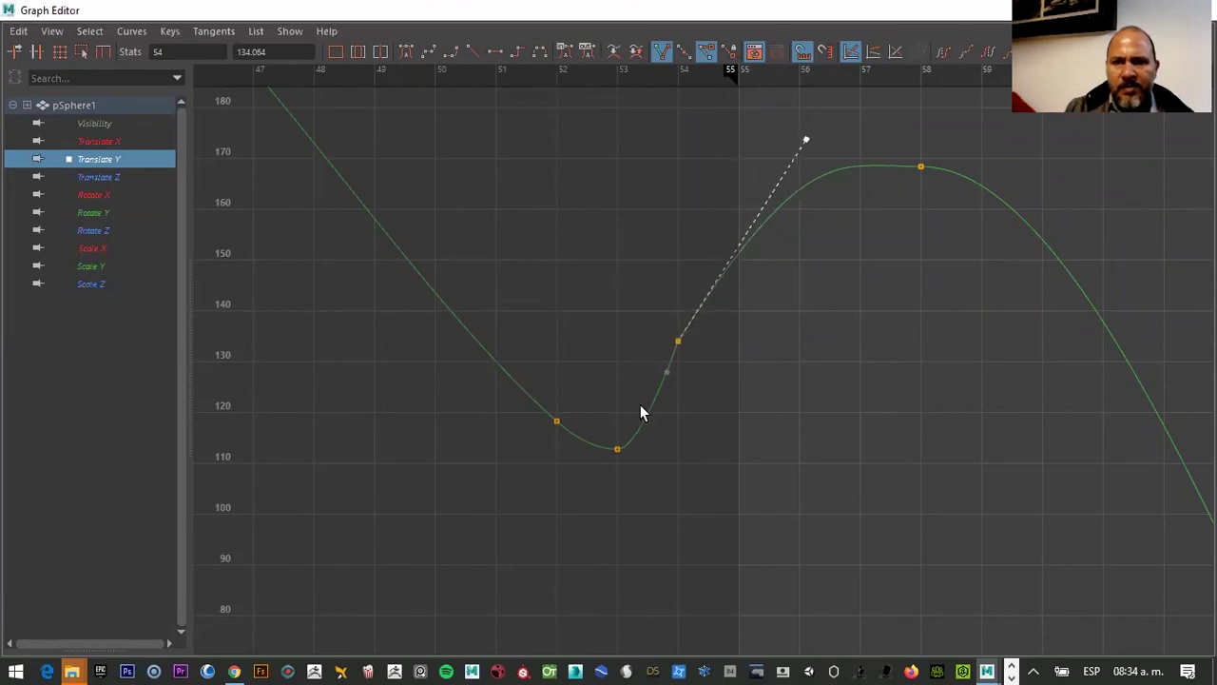
Steepen the rise from the frame-53 key and drop the frame-54 key to 129.5
left_click(617, 449)
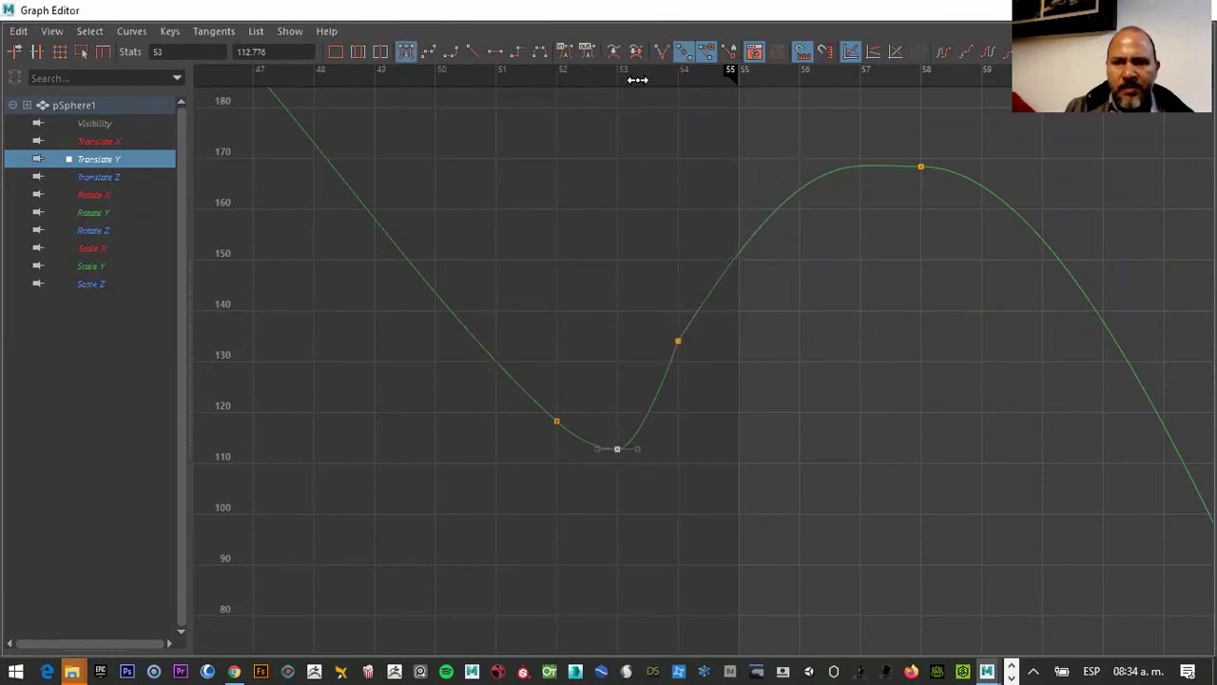
mouse_move(639, 437)
middle_mouse_down()
mouse_move(657, 427)
mouse_move(572, 448)
middle_mouse_up()
left_click(599, 449)
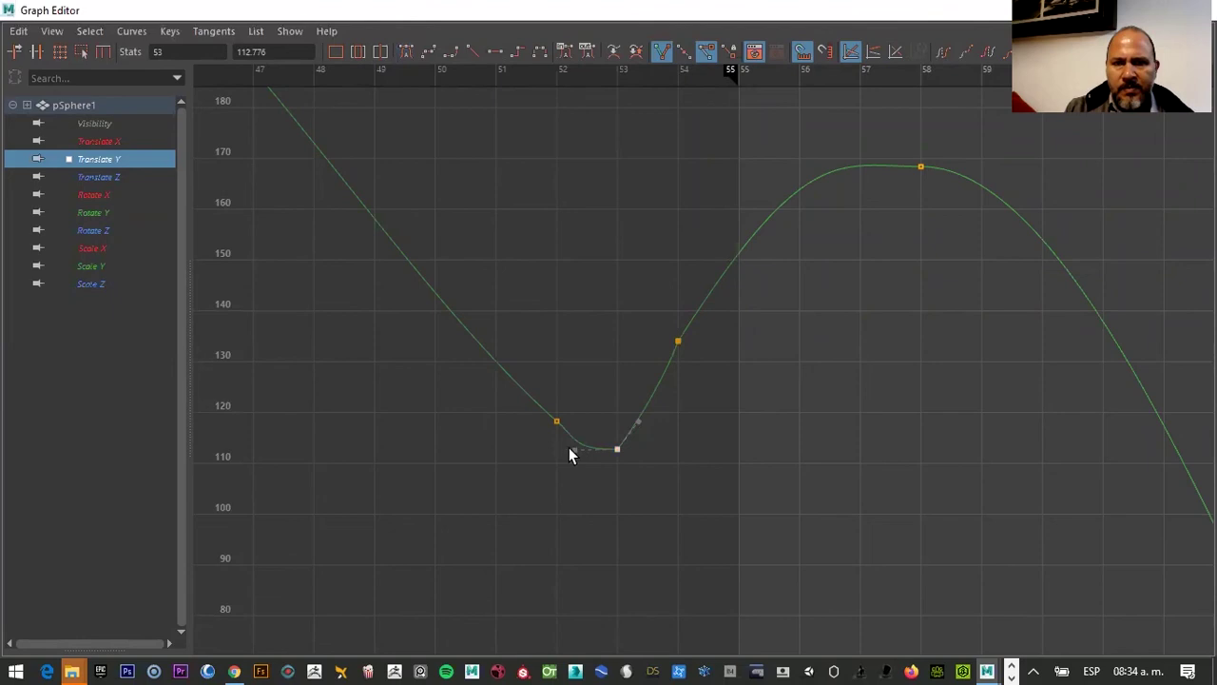
key("ctrl+z")
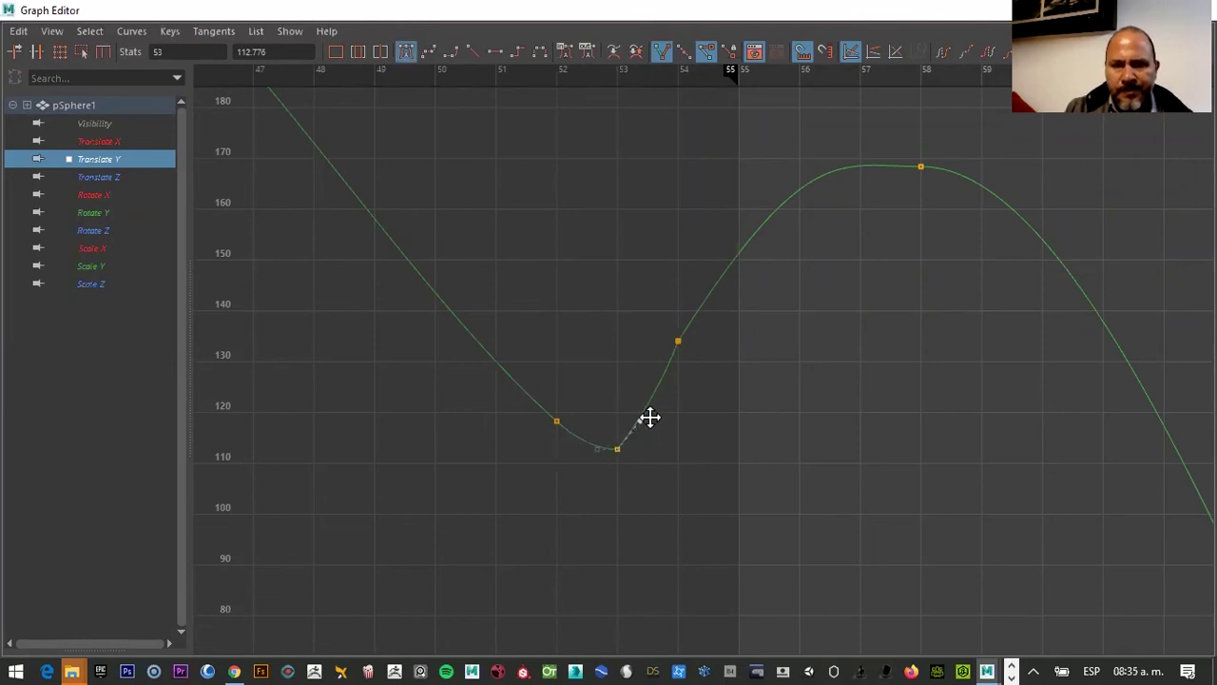
left_click(677, 343)
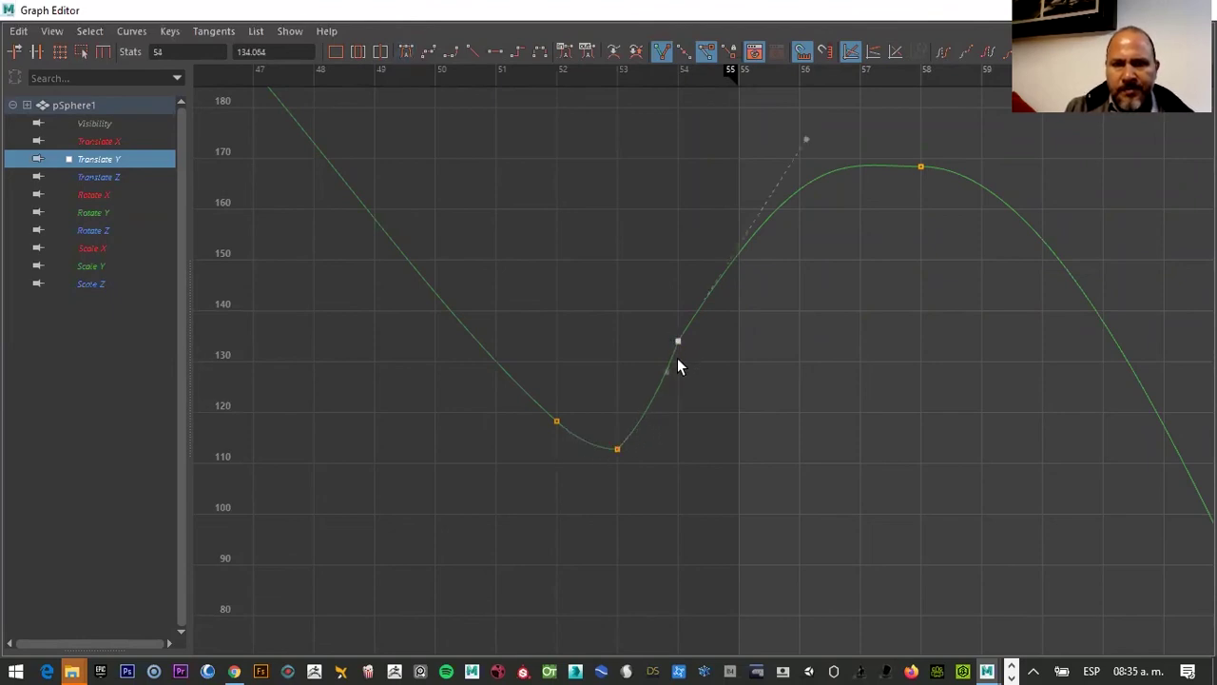
mouse_move(677, 349)
middle_mouse_down()
mouse_move(667, 399)
mouse_move(652, 402)
middle_mouse_up()
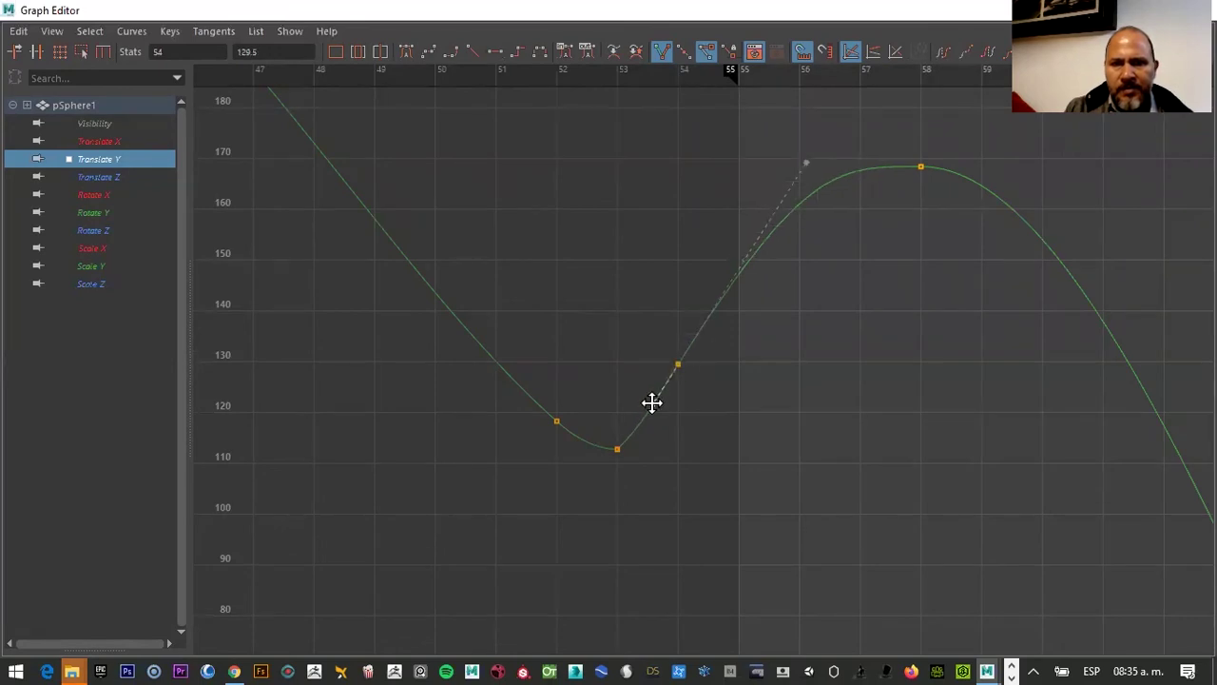
Break the frame-70 key's tangents and reshape the curve after it
scroll(937, 333, "down", 2)
scroll(626, 262, "down", 2)
mouse_move(627, 262)
middle_mouse_down("alt")
mouse_move(695, 361)
mouse_move(712, 453)
middle_mouse_up("alt")
left_click(708, 429)
left_click(661, 50)
left_click_drag(772, 262, 762, 256)
Break tangents on a later key and raise its outgoing handle to steepen the climb
mouse_move(855, 288)
middle_mouse_down("alt")
mouse_move(685, 345)
mouse_move(671, 392)
mouse_move(612, 460)
middle_mouse_up("alt")
mouse_move(678, 434)
middle_mouse_down("alt")
mouse_move(557, 462)
mouse_move(606, 436)
mouse_move(583, 413)
mouse_move(570, 323)
mouse_move(574, 333)
middle_mouse_up("alt")
left_click(566, 320)
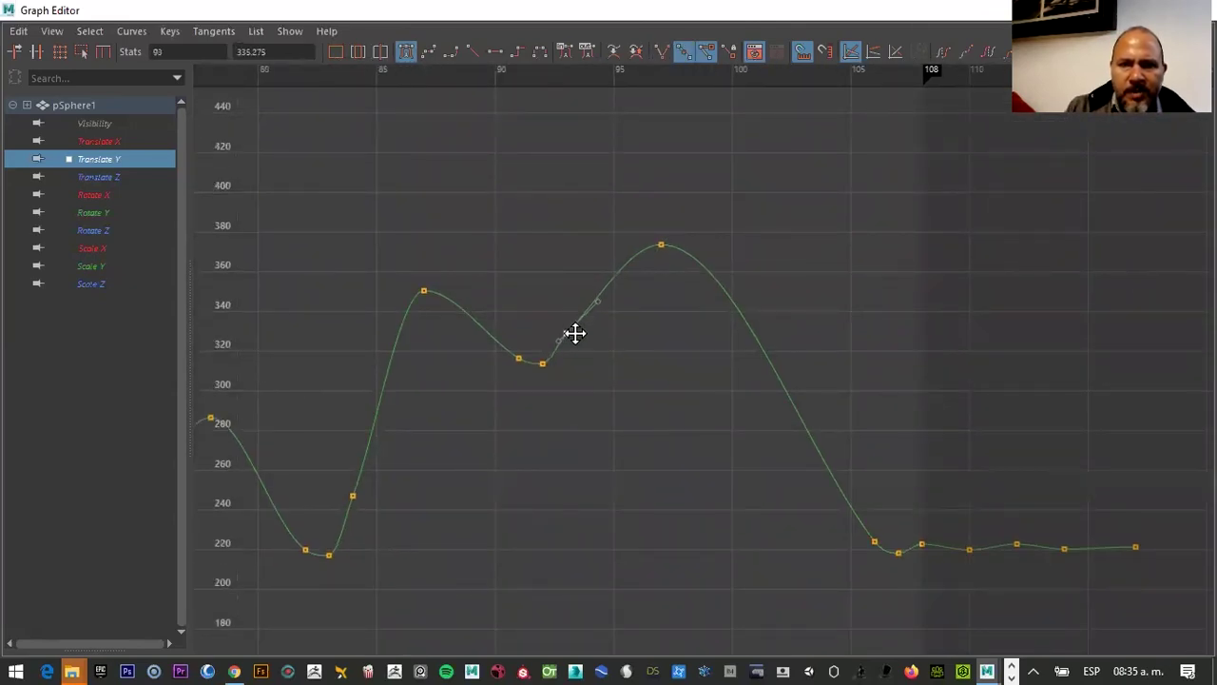
left_click(662, 52)
left_click(598, 305)
middle_click_drag(598, 305, 596, 278)
Unify the tangents on the low key near frame 92 and frame the whole Translate Y curve
left_click(566, 338)
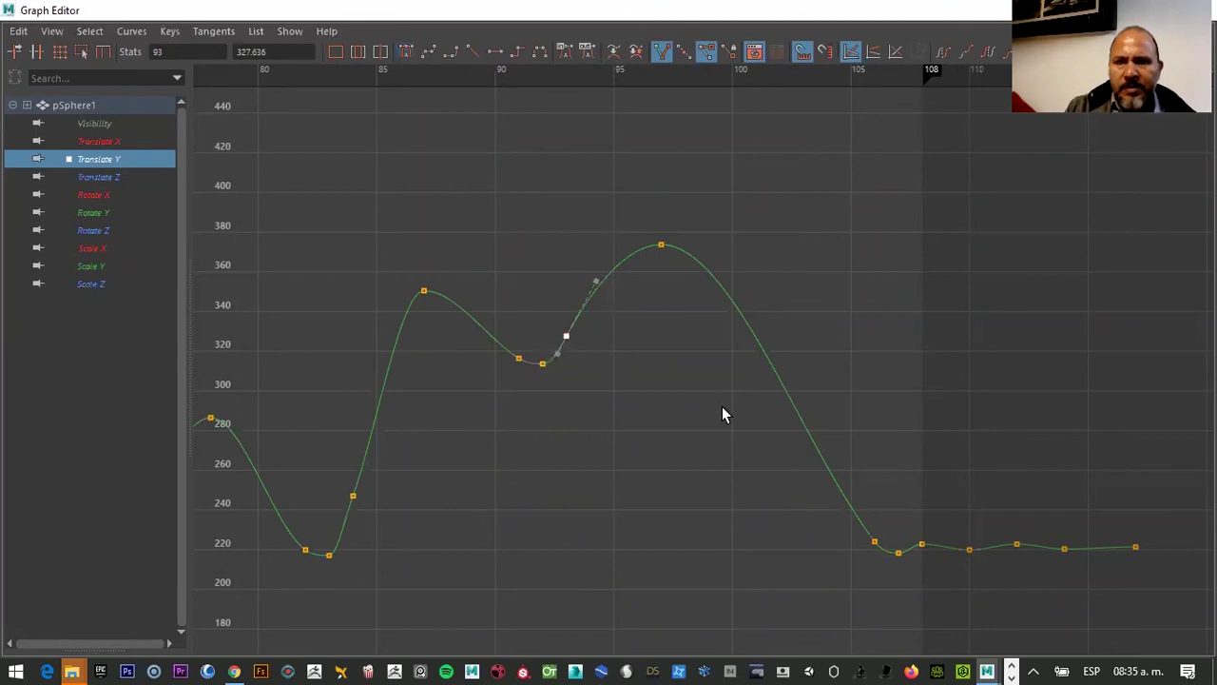
scroll(747, 433, "down", 2)
scroll(808, 494, "up", 4)
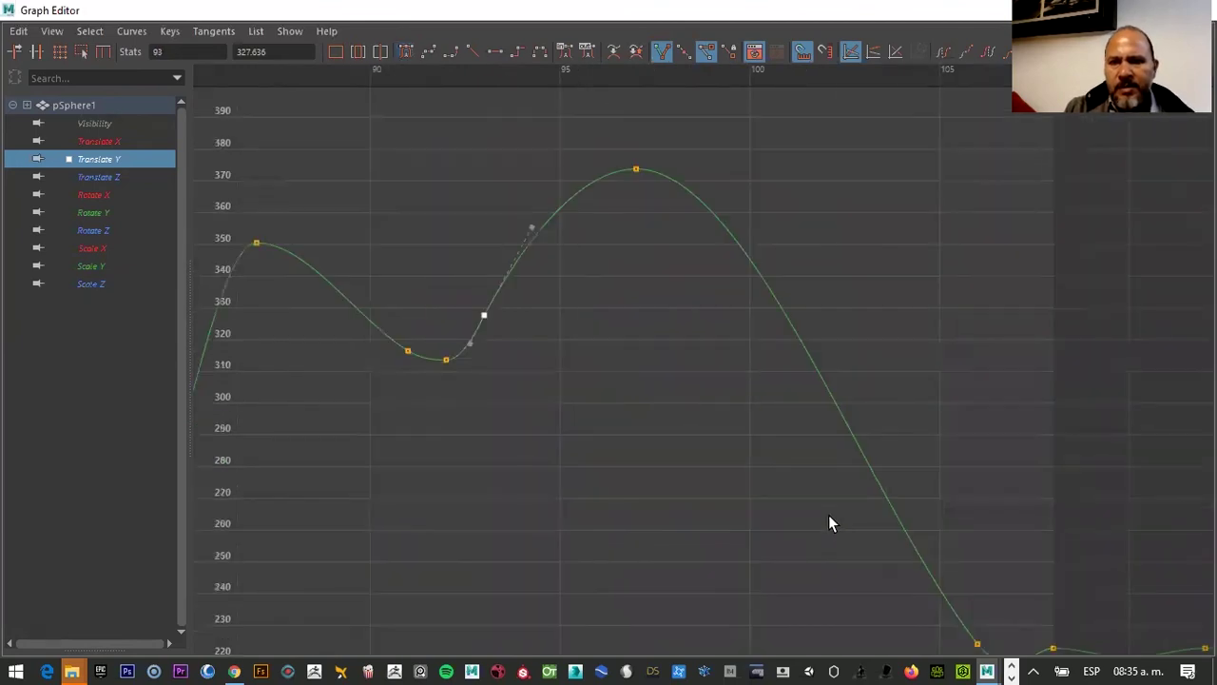
left_click(447, 359)
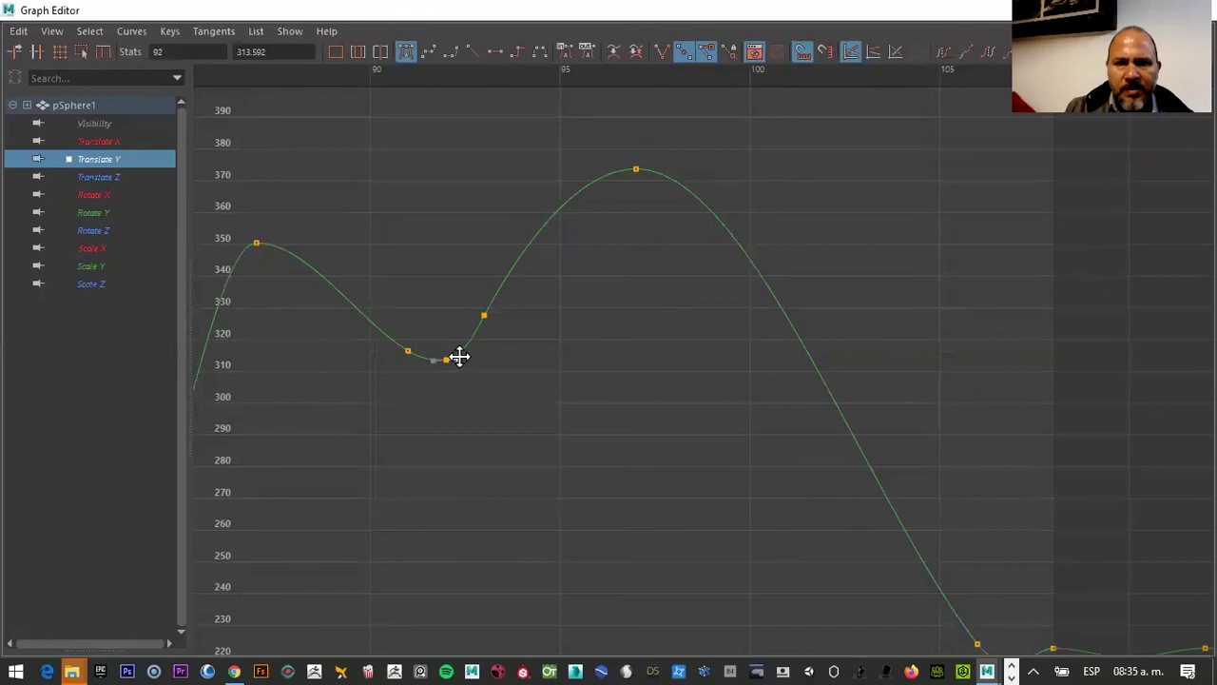
left_click(457, 359)
key("a")
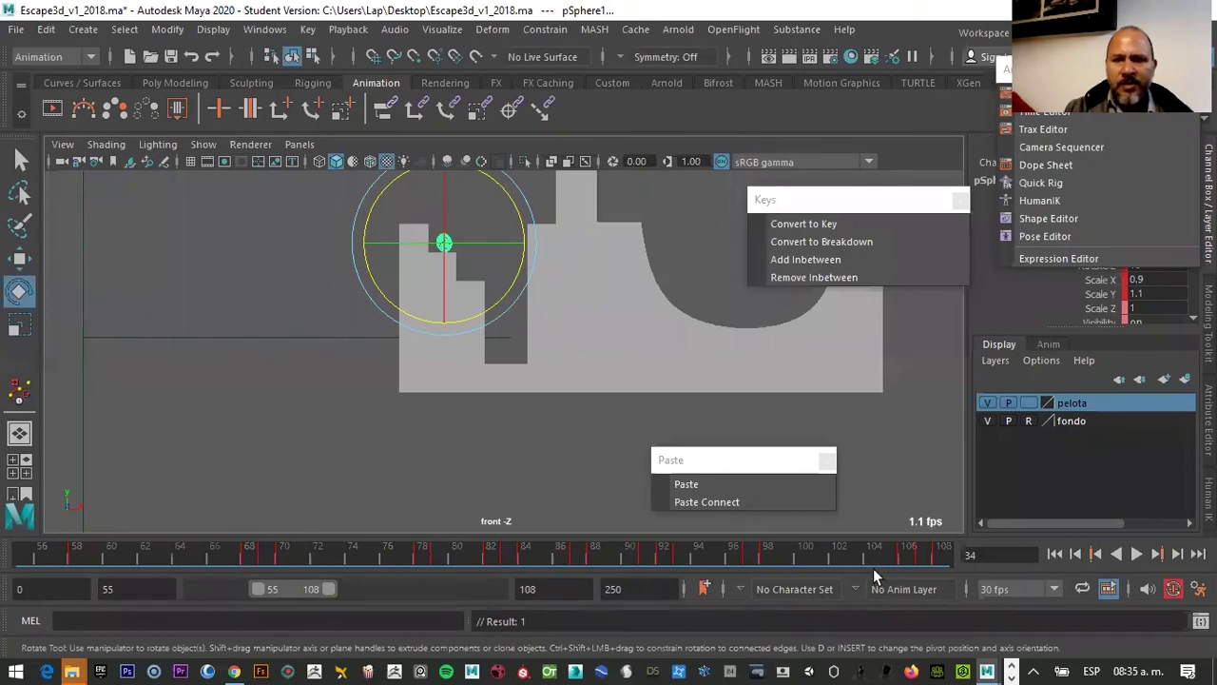
Play the bounce, move the playback range start from 55 to 0, then scrub and replay it
left_click(1136, 554)
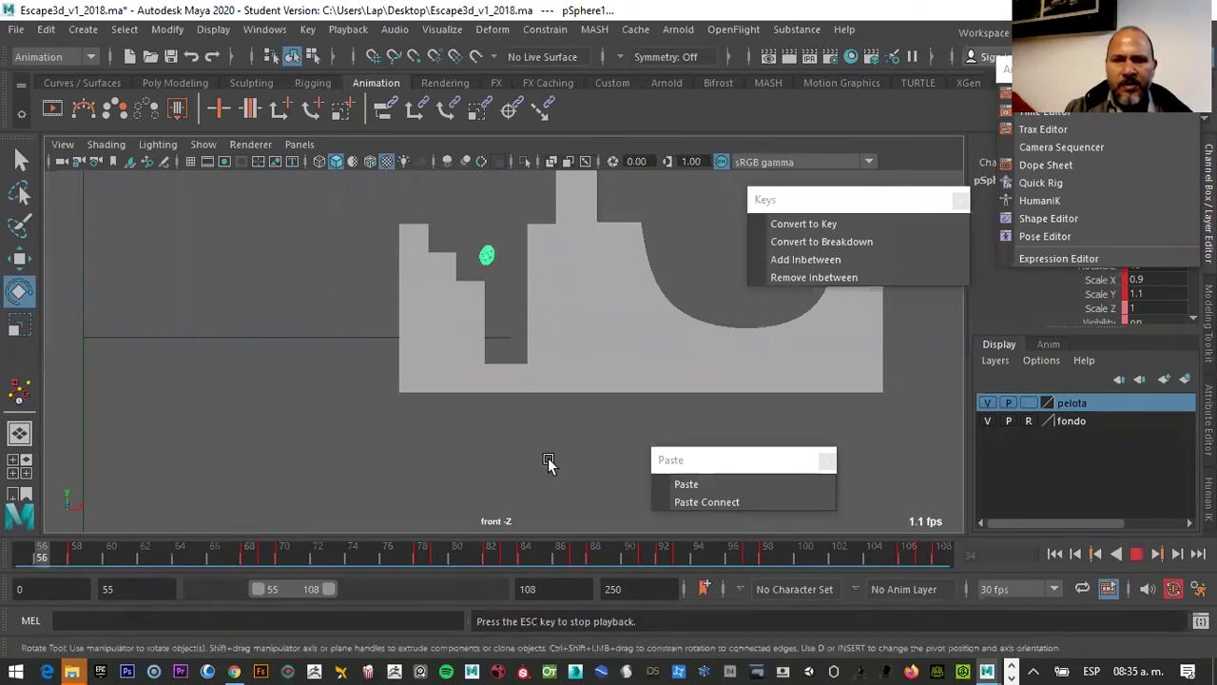
scroll(514, 410, "down", 2)
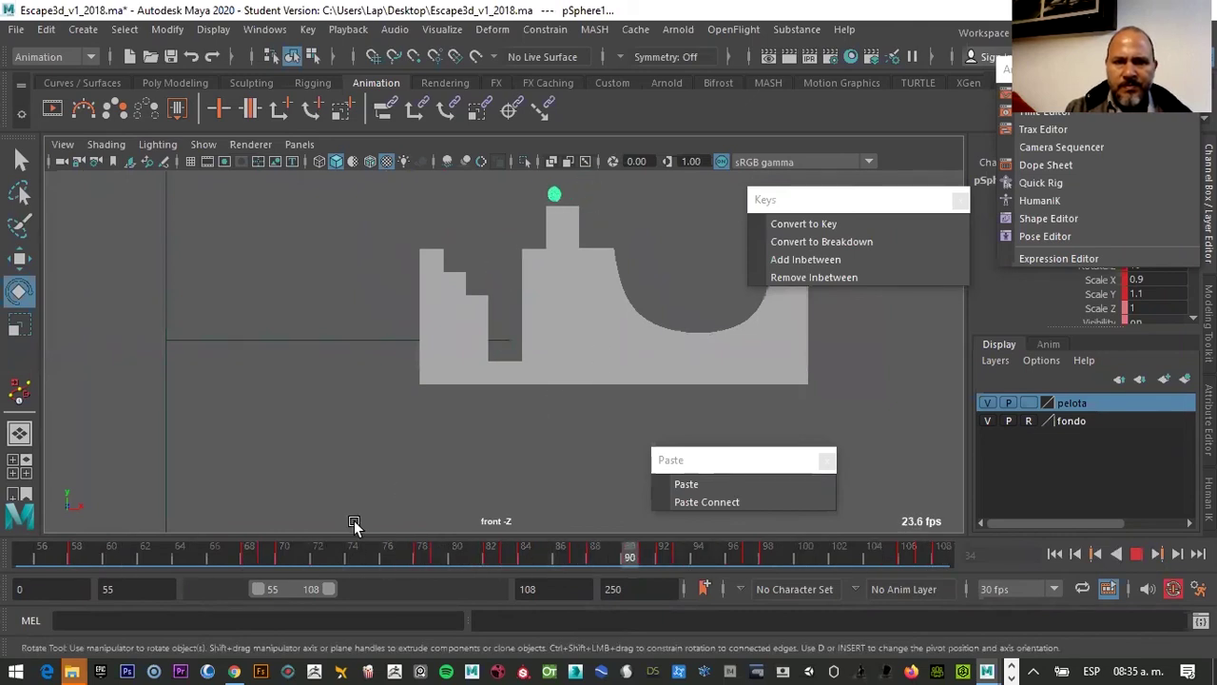
left_click_drag(255, 586, 125, 583)
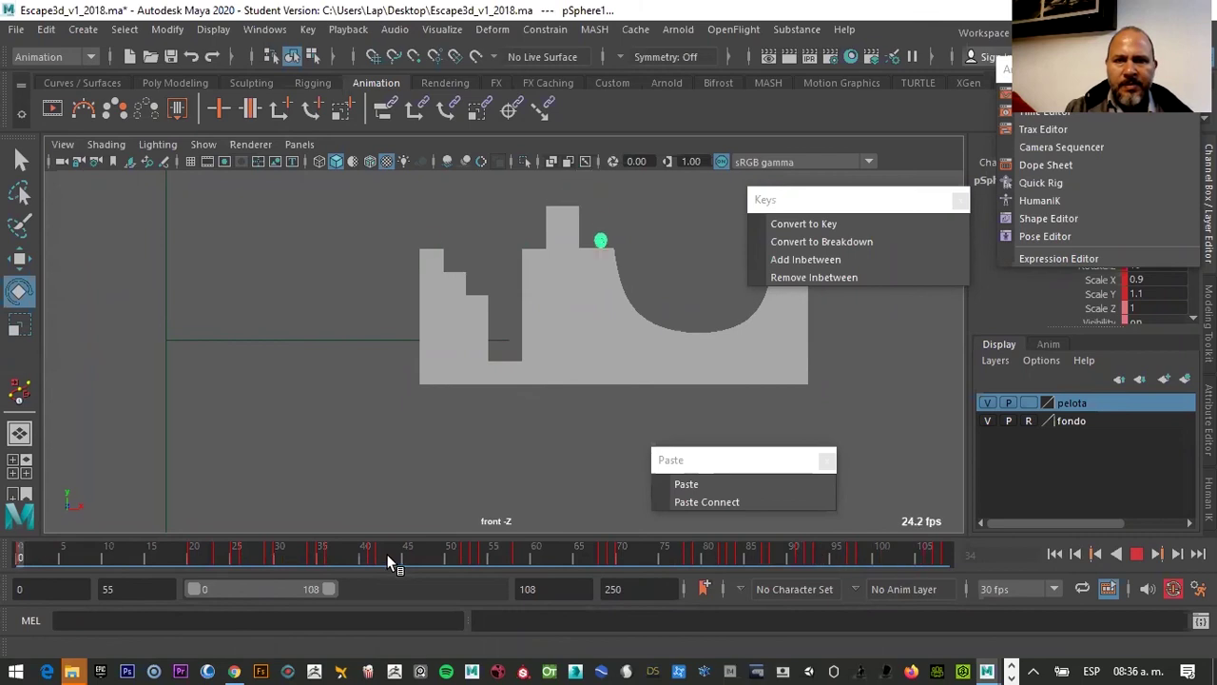
mouse_move(588, 557)
left_mouse_down()
mouse_move(698, 556)
mouse_move(504, 565)
mouse_move(807, 543)
mouse_move(951, 566)
mouse_move(388, 545)
mouse_move(114, 549)
left_mouse_up()
key("alt+v")
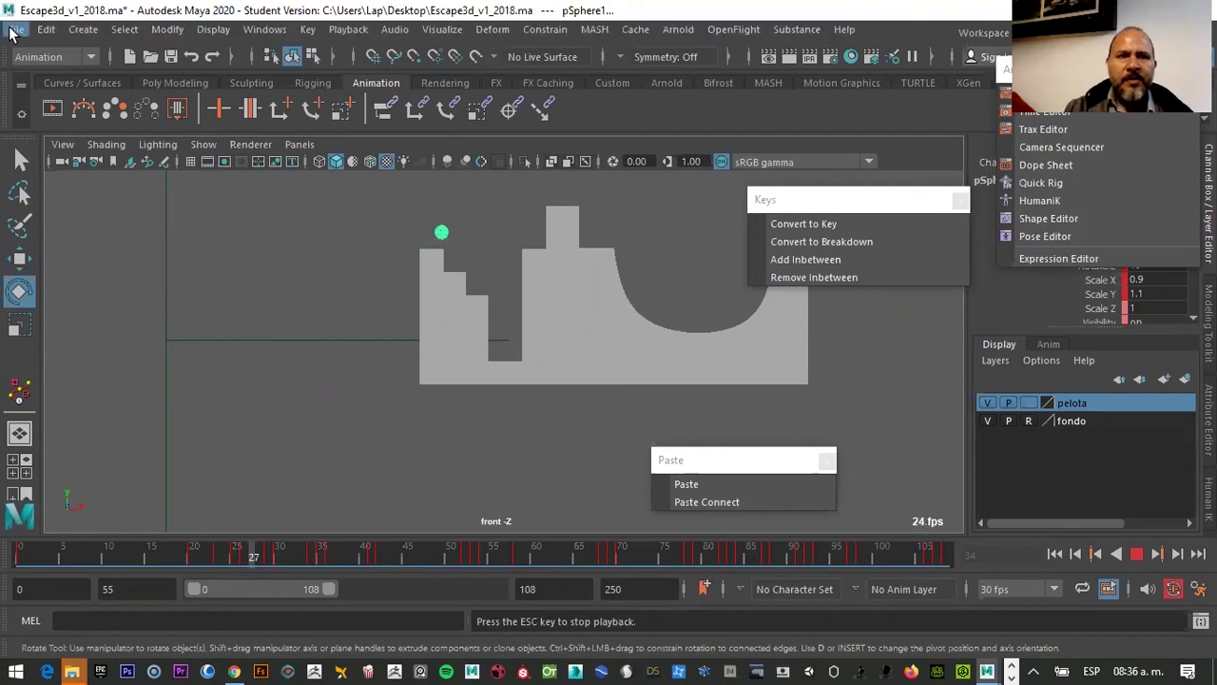
Stop playback and save the scene as Escape3d_v2_2018.ma, accepting the Student Version prompt
left_click(15, 30)
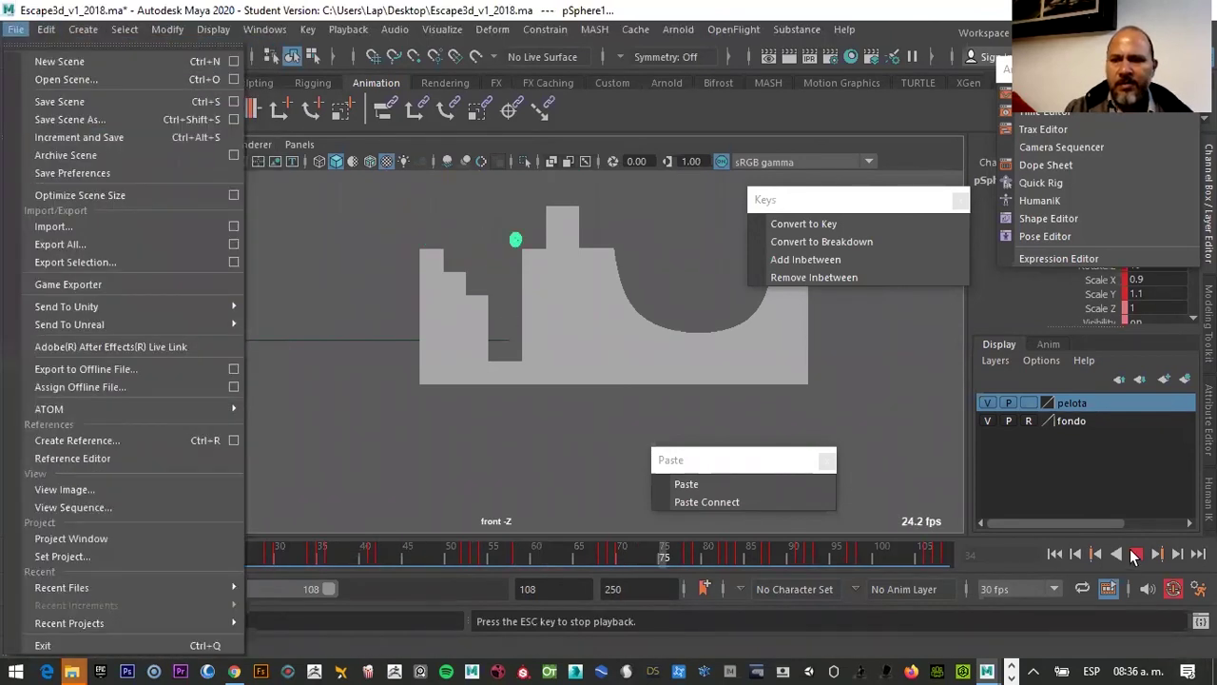
left_click(1136, 553)
left_click(16, 31)
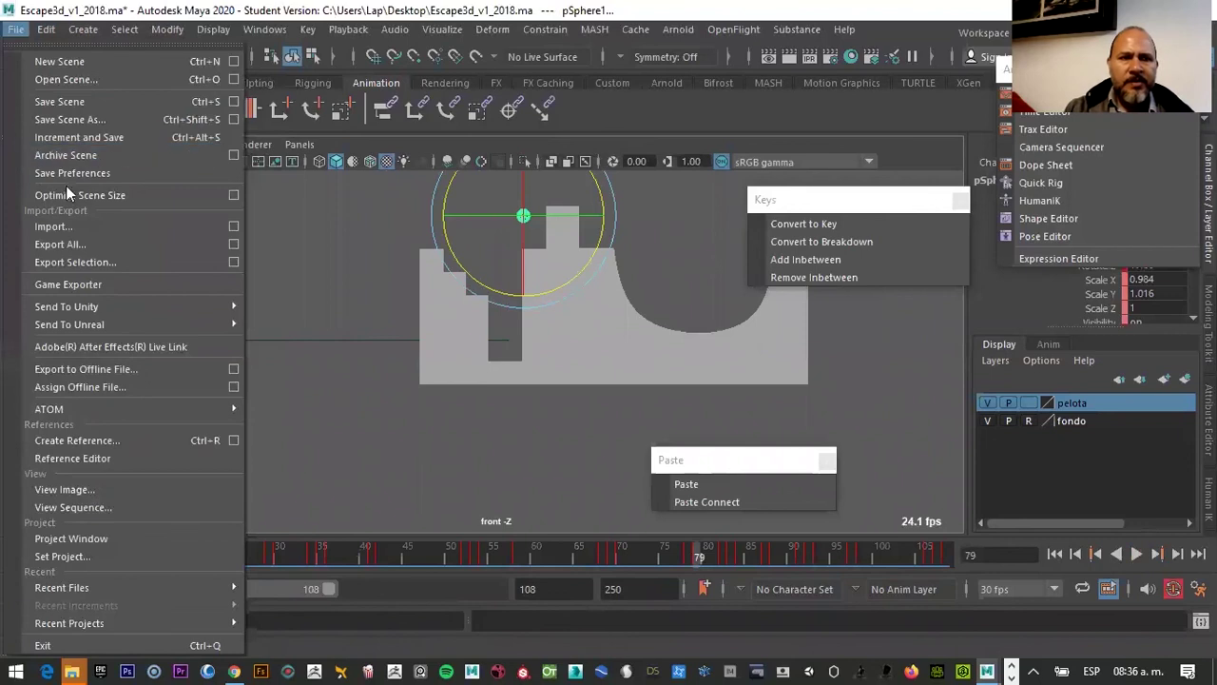
left_click(64, 116)
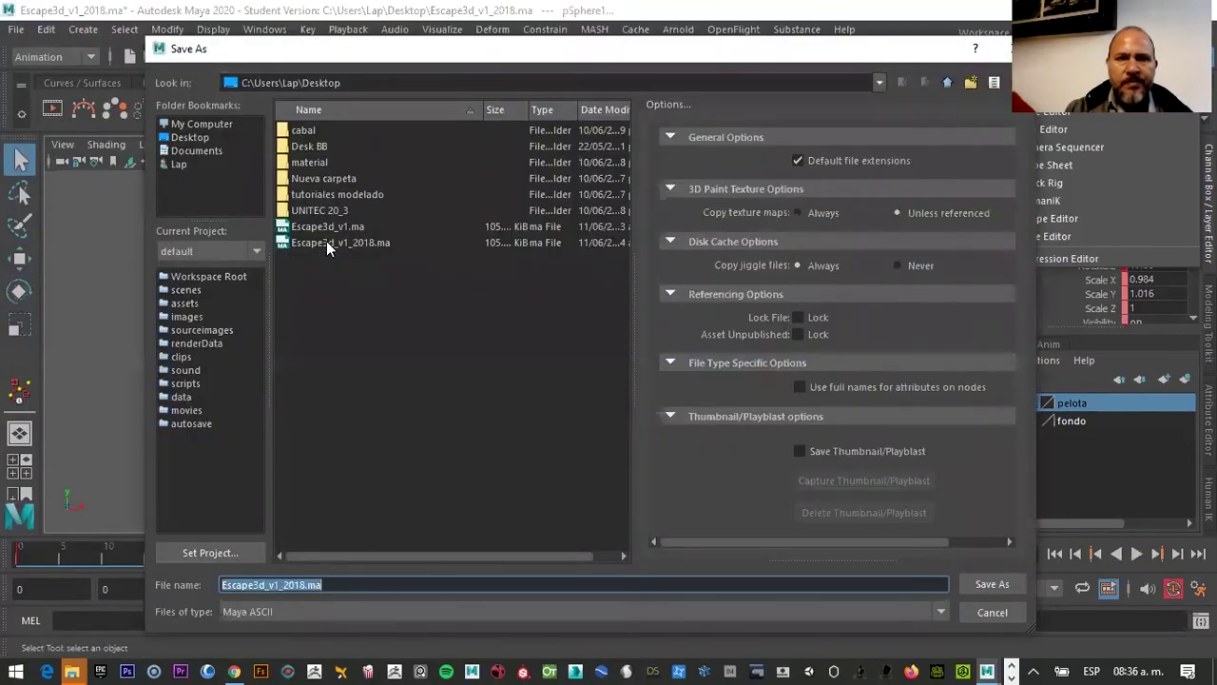
left_click(327, 244)
left_click(281, 583)
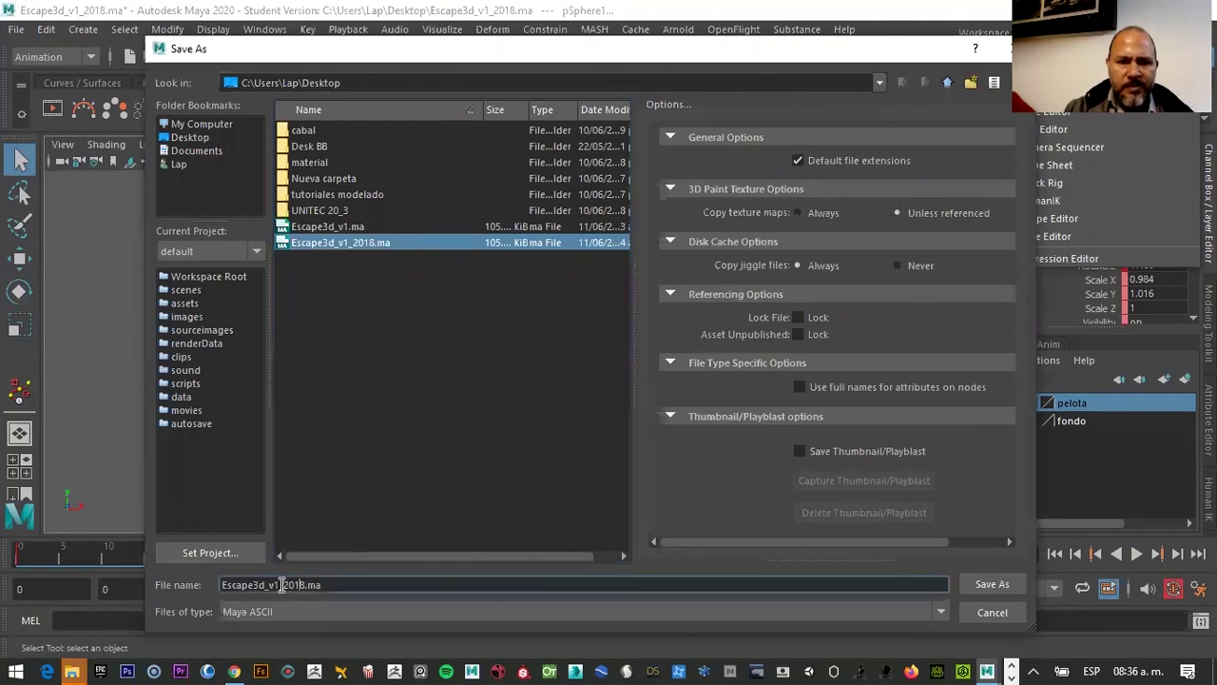
key("BackSpace")
type("2")
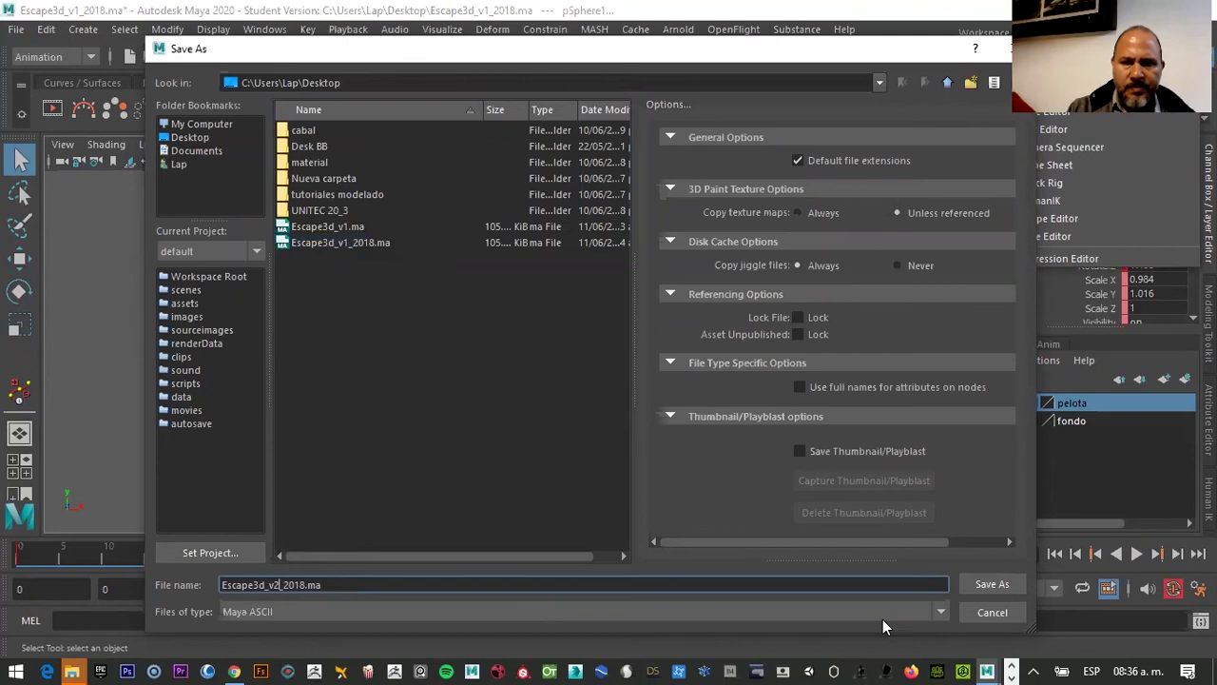
left_click(988, 583)
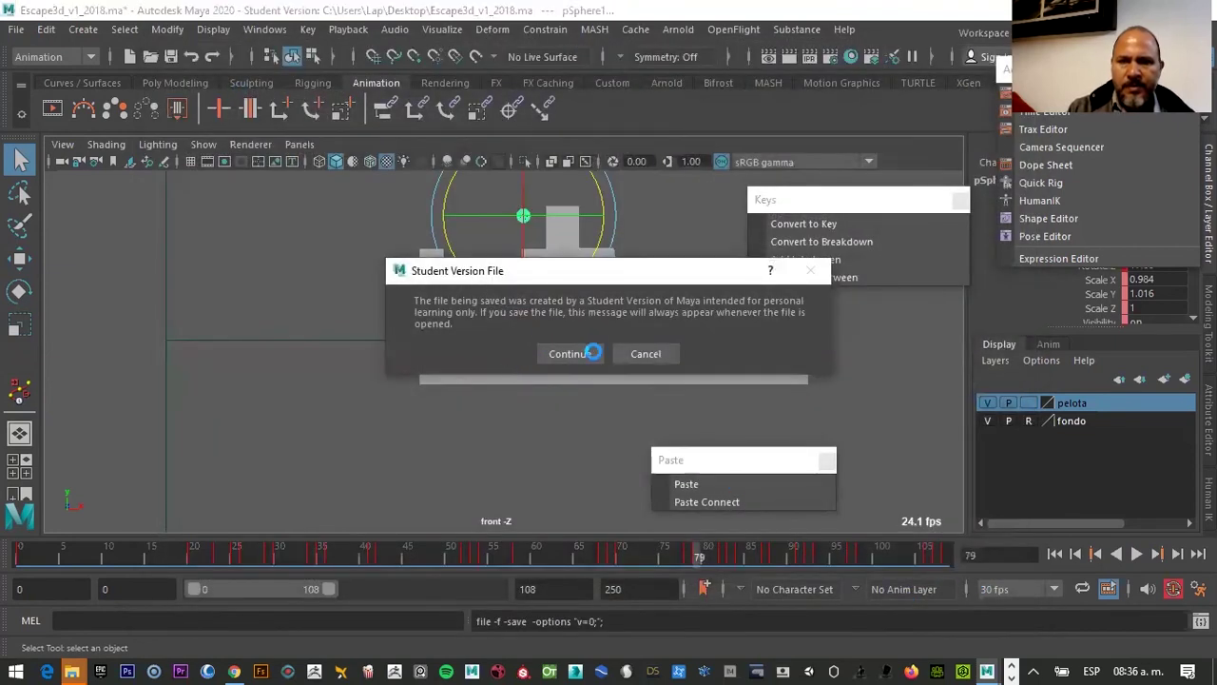
left_click(578, 353)
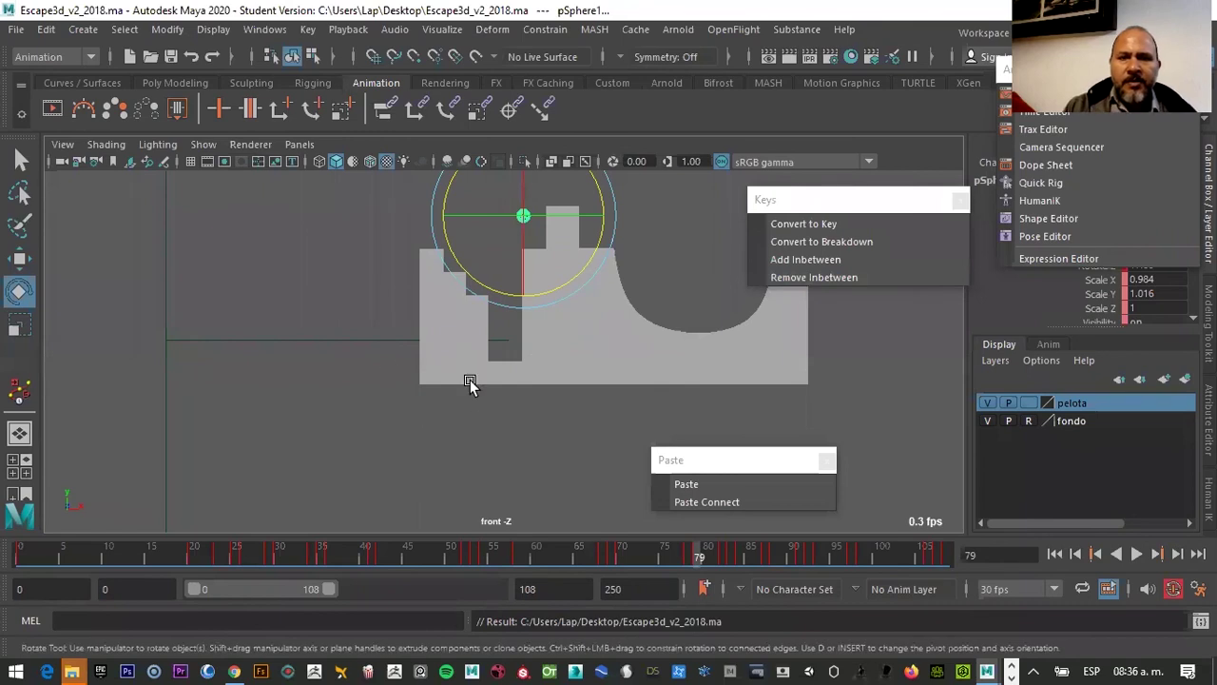
Hide cameras in the front view, recentre the platform, and turn on the film gate
left_click(204, 144)
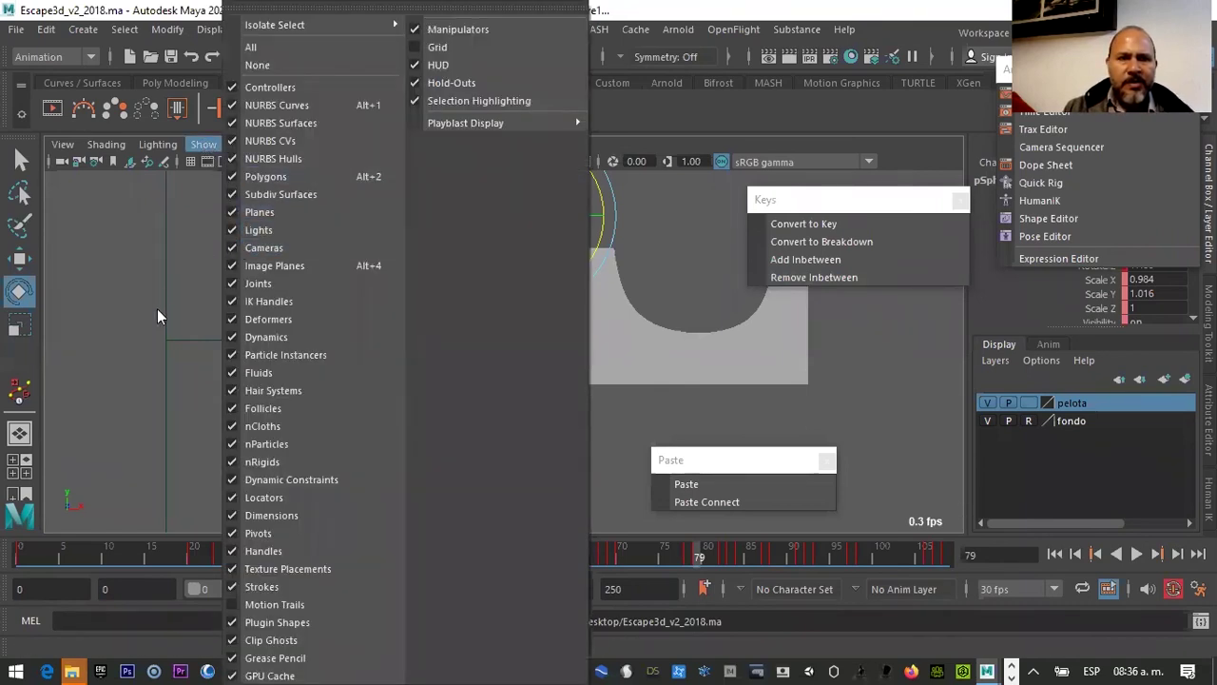
left_click(234, 249)
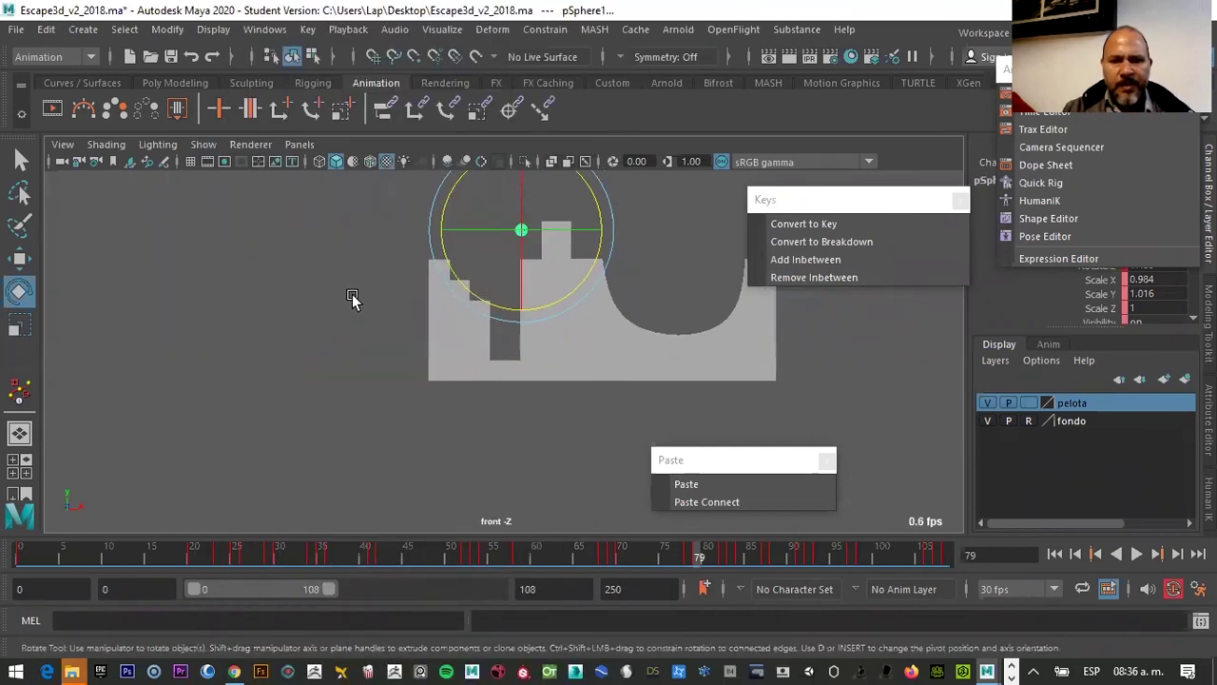
middle_click_drag(352, 293, 224, 370, "alt")
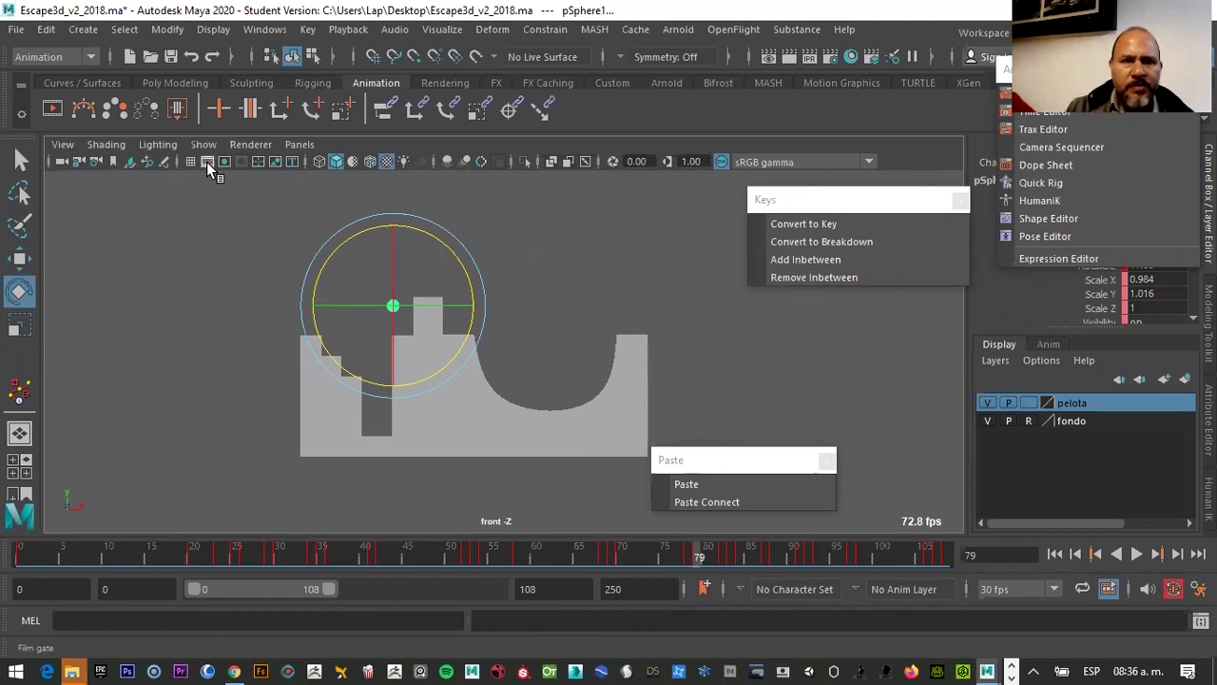
left_click(206, 161)
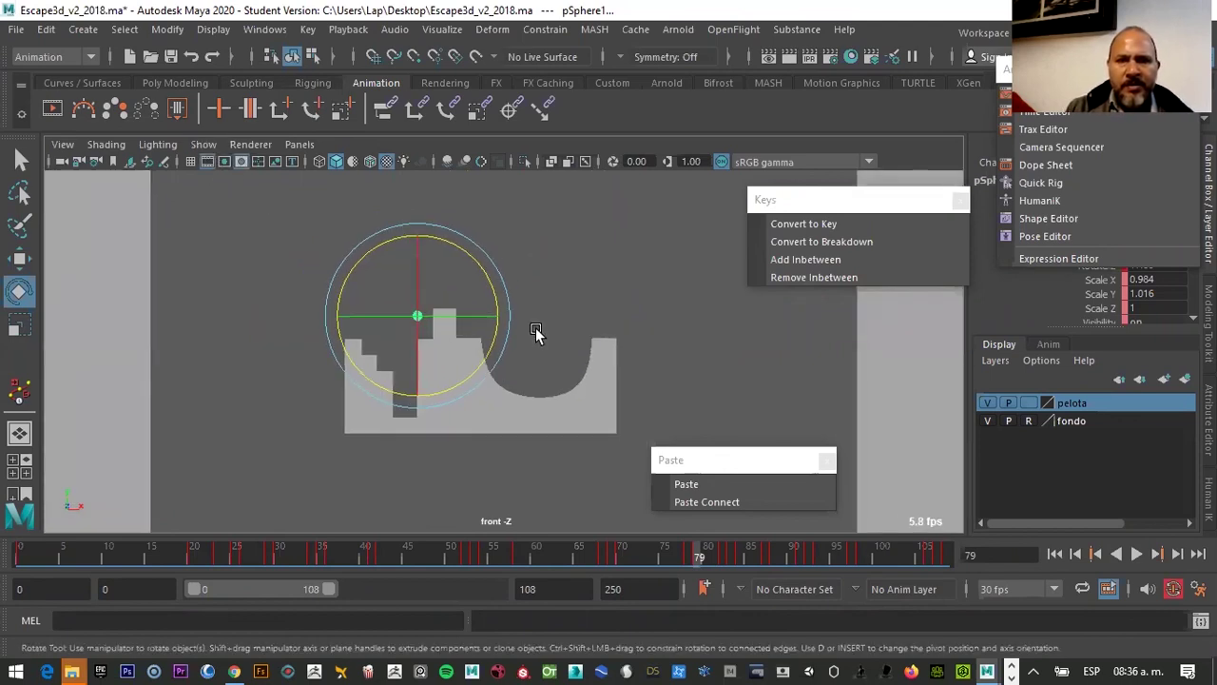
Zoom the front view in, then briefly show and hide the grid
scroll(535, 330, "up", 1)
scroll(535, 330, "up", 1)
scroll(533, 327, "up", 1)
scroll(534, 327, "down", 1)
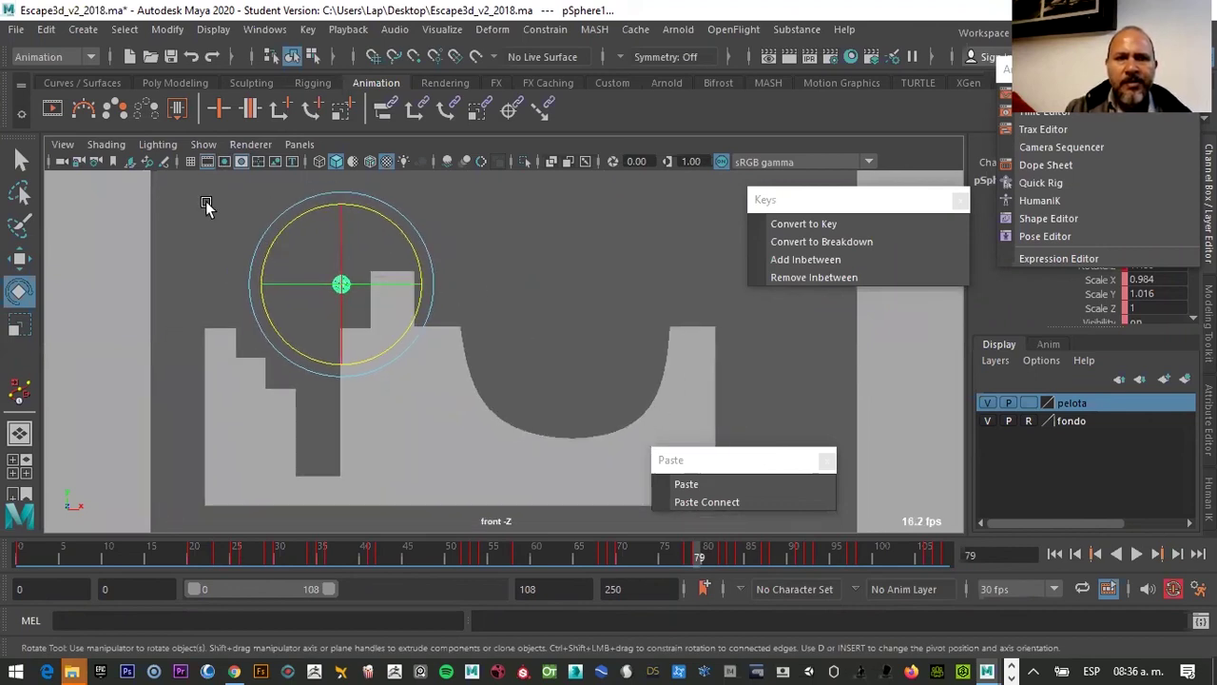
left_click(190, 162)
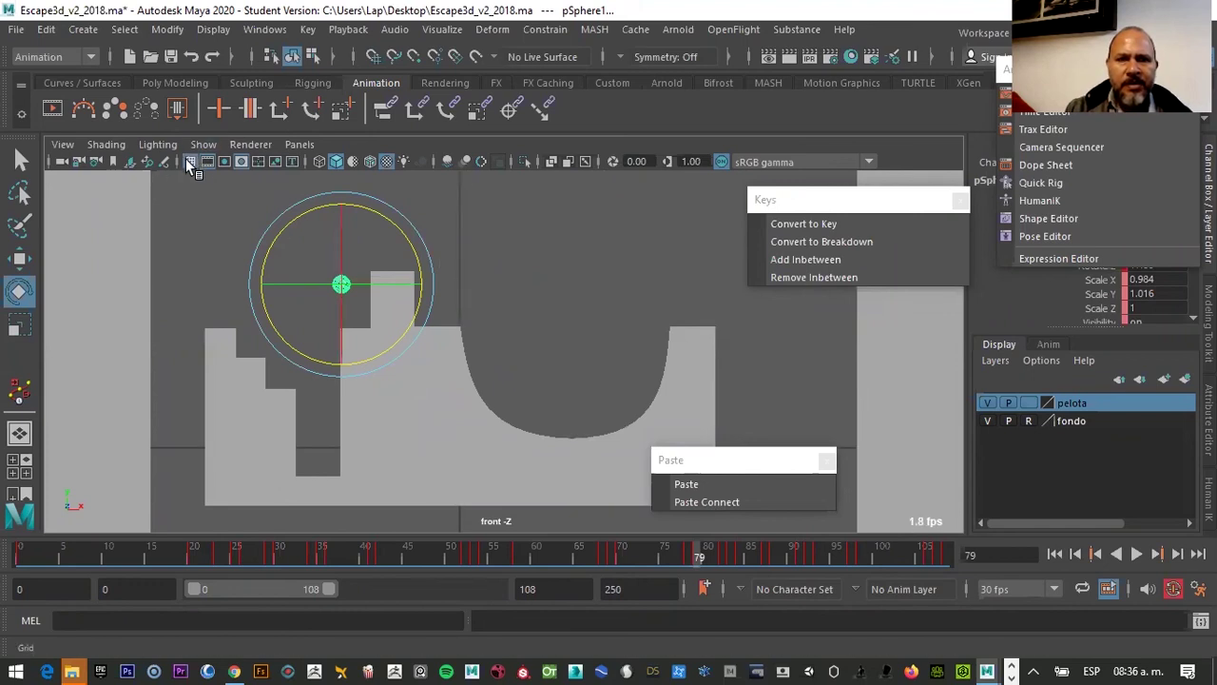
left_click(190, 162)
Deselect the ball, nudge the view right, and close the floating Keys and Paste windows
left_click(515, 258)
scroll(337, 307, "up", 1)
scroll(337, 307, "down", 1)
mouse_move(475, 299)
middle_mouse_down("alt")
mouse_move(538, 289)
mouse_move(527, 286)
middle_mouse_up("alt")
left_click(960, 200)
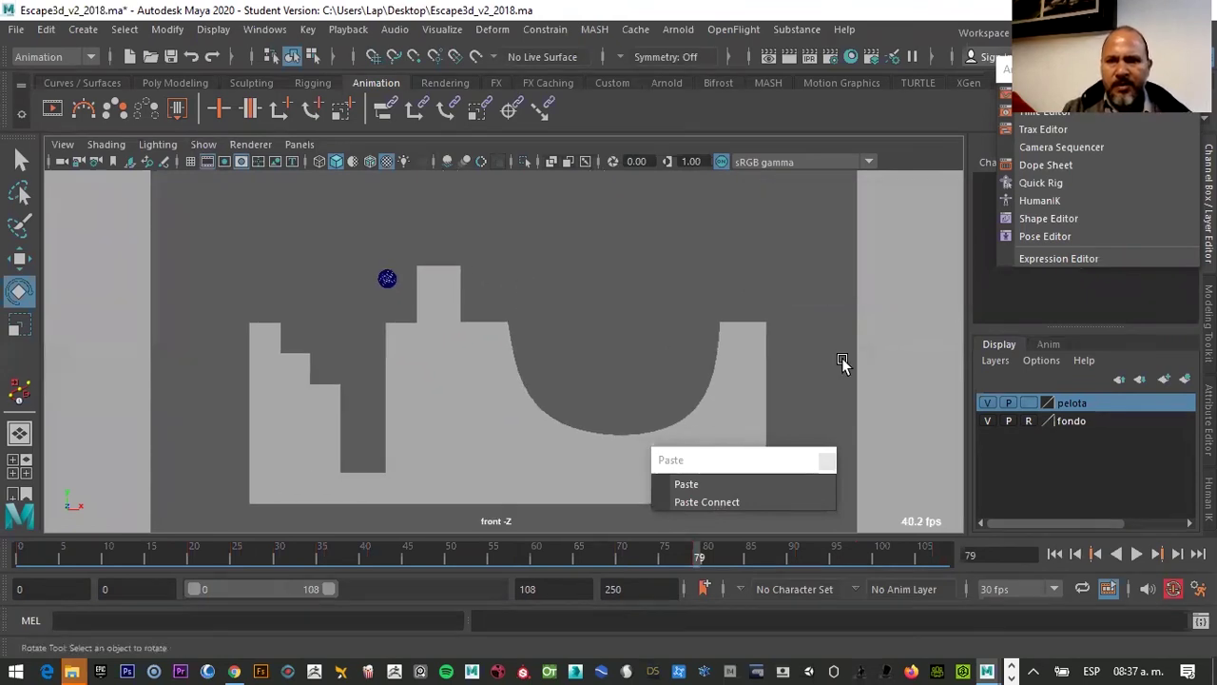
left_click(826, 463)
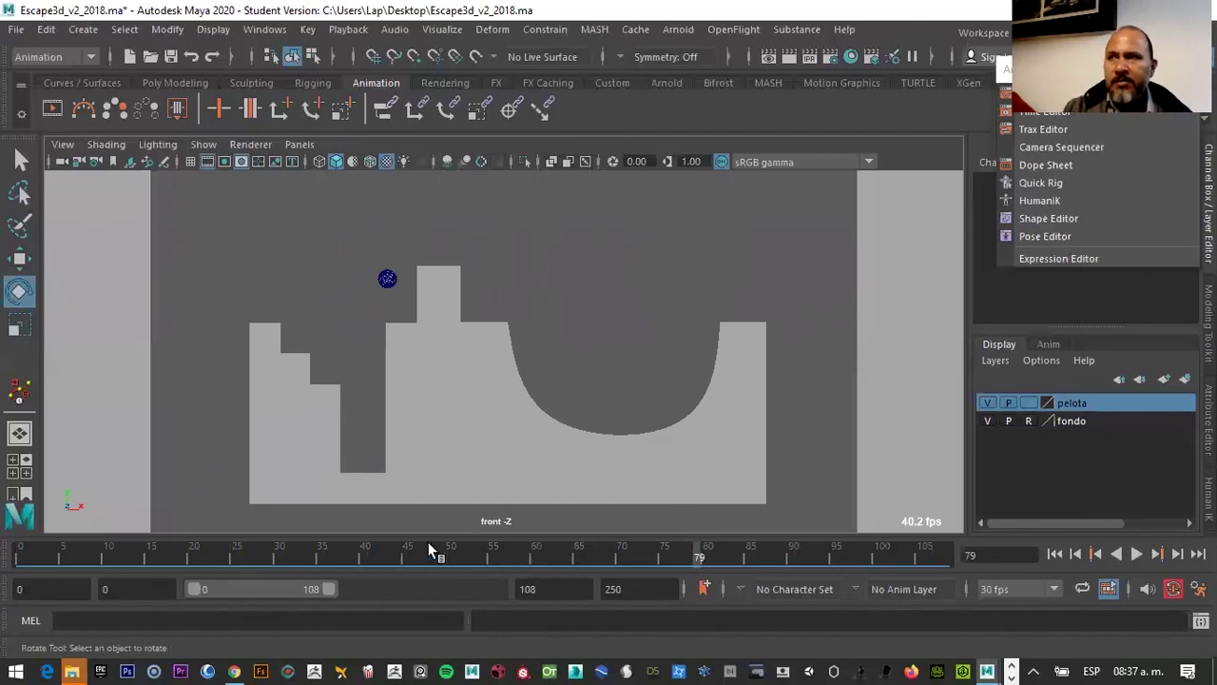
Set the playblast format to qt with H.264 encoding
right_click(475, 558)
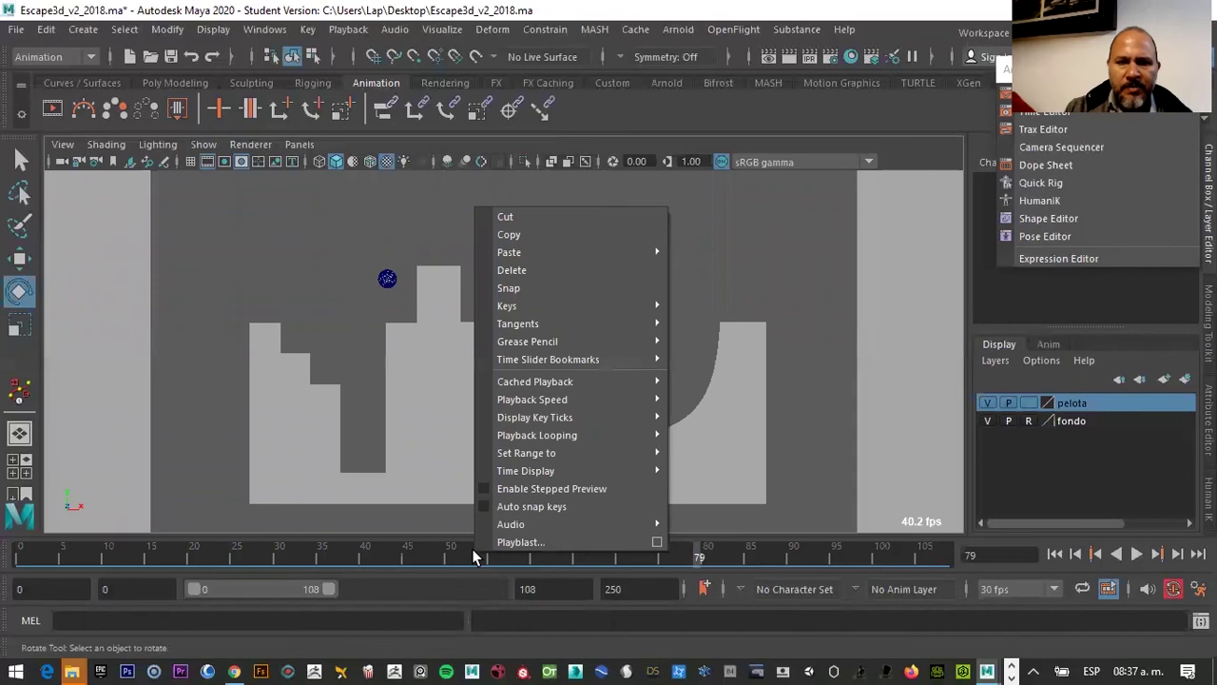
left_click(656, 542)
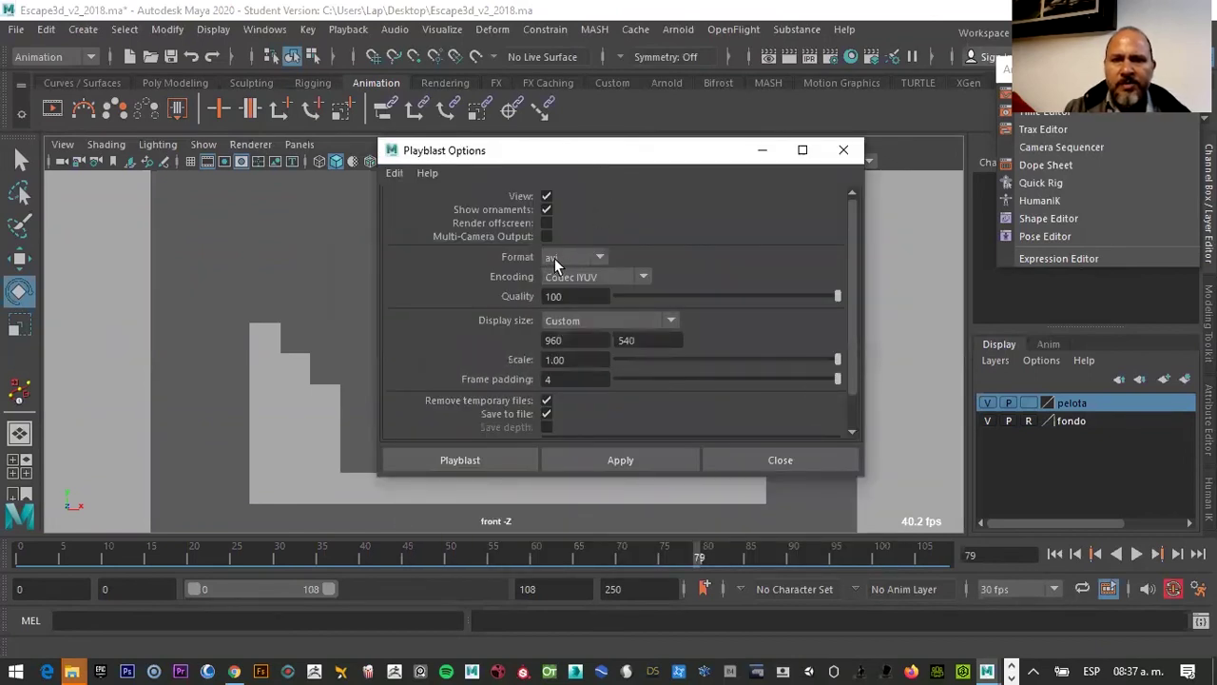
left_click(561, 259)
left_click(554, 278)
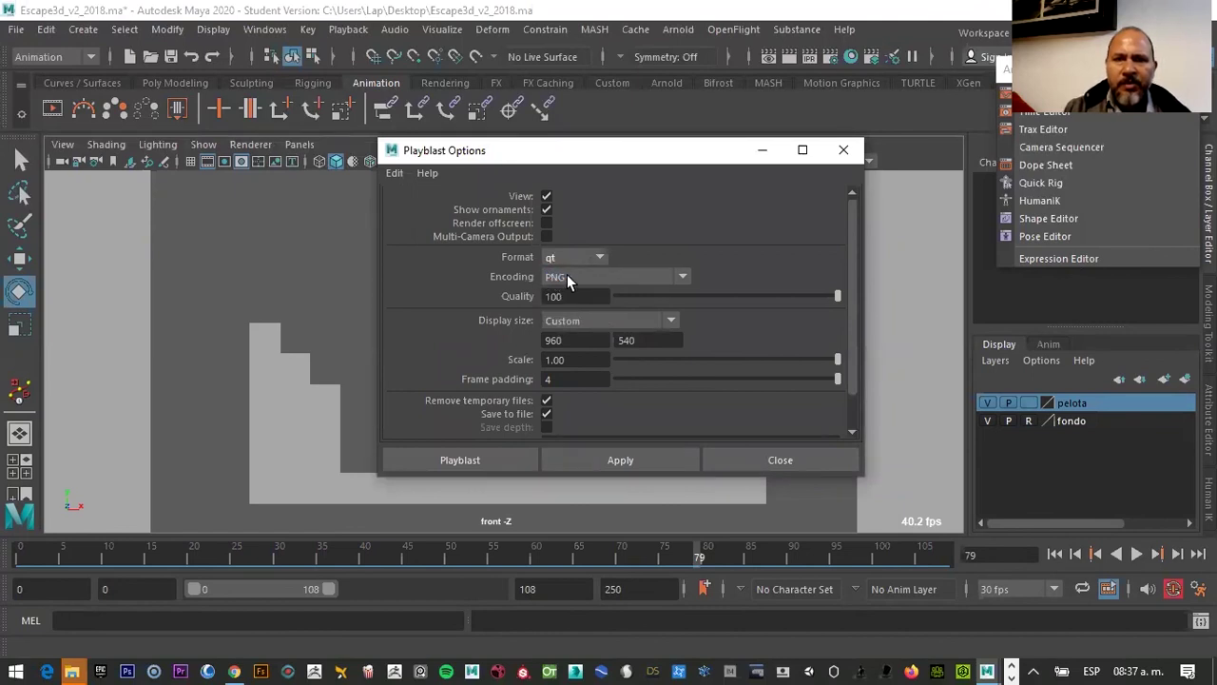
left_click(571, 275)
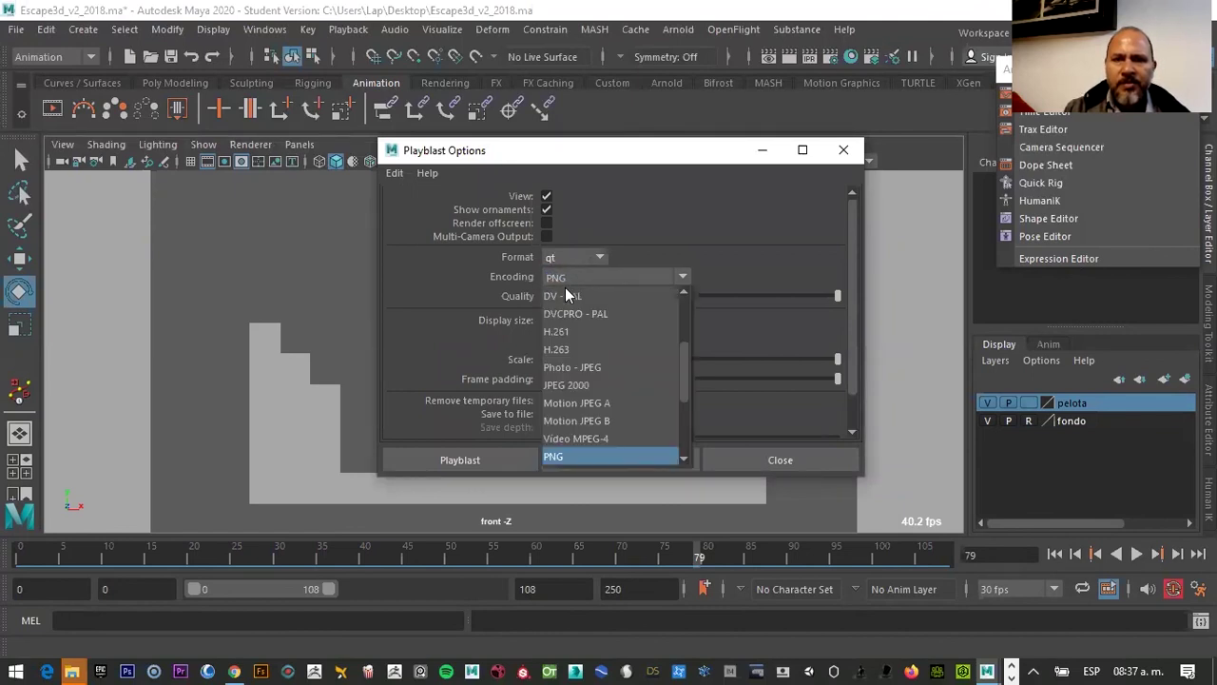
left_click_drag(688, 377, 692, 349)
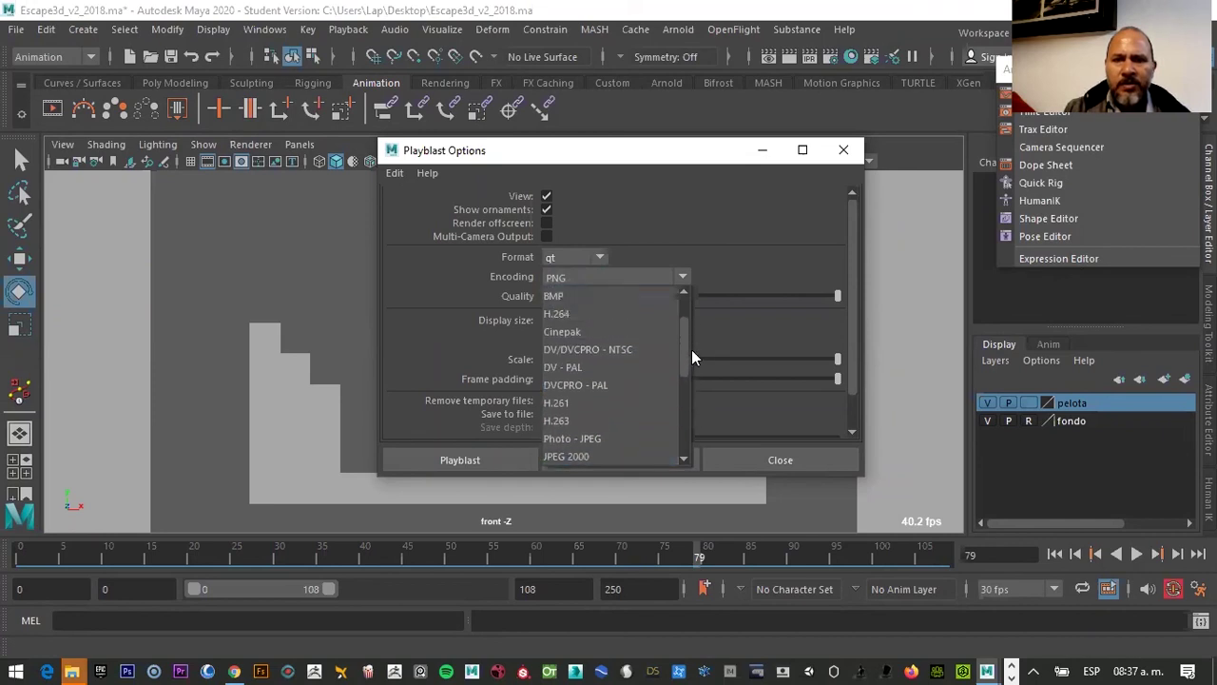
left_click(559, 333)
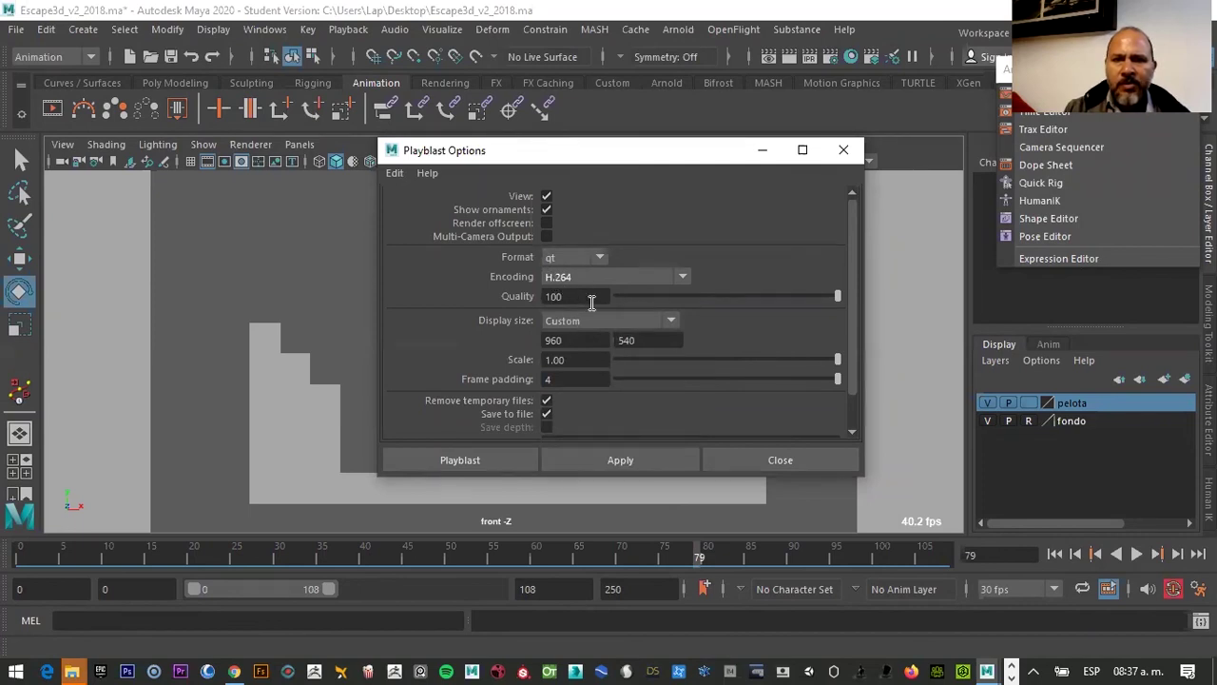
Keep the custom 960×540 display size and set scale to .5, then back to 1
left_click(569, 342)
left_click(654, 340)
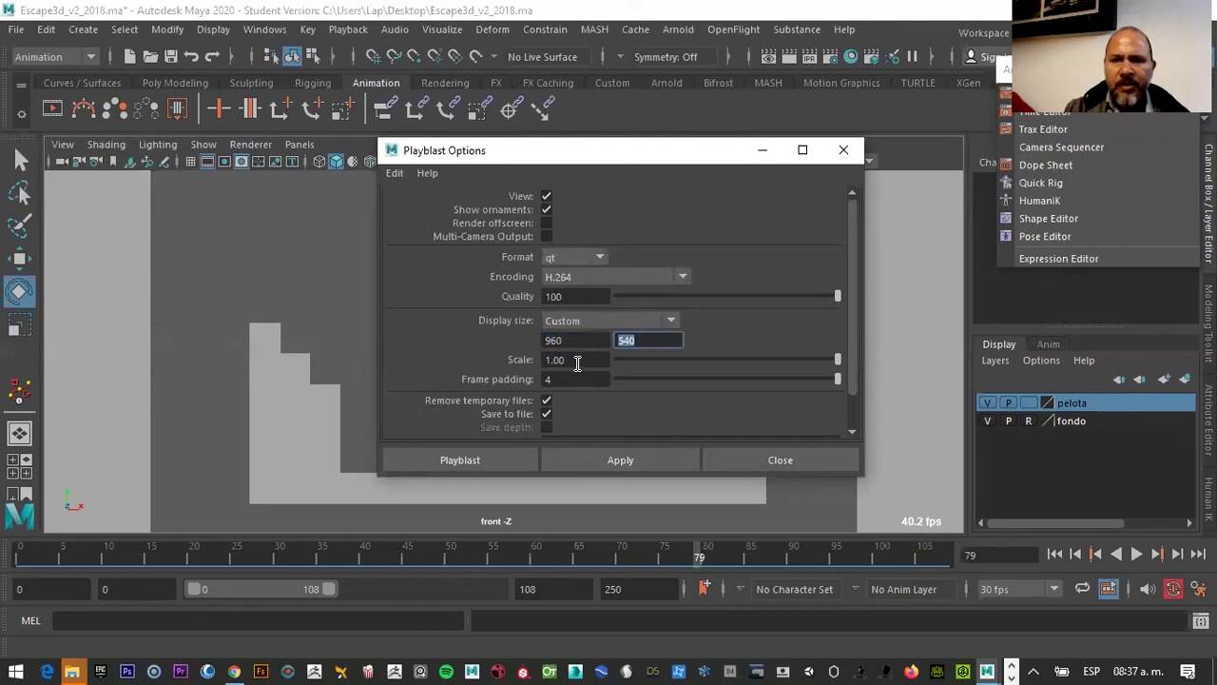
left_click(576, 361)
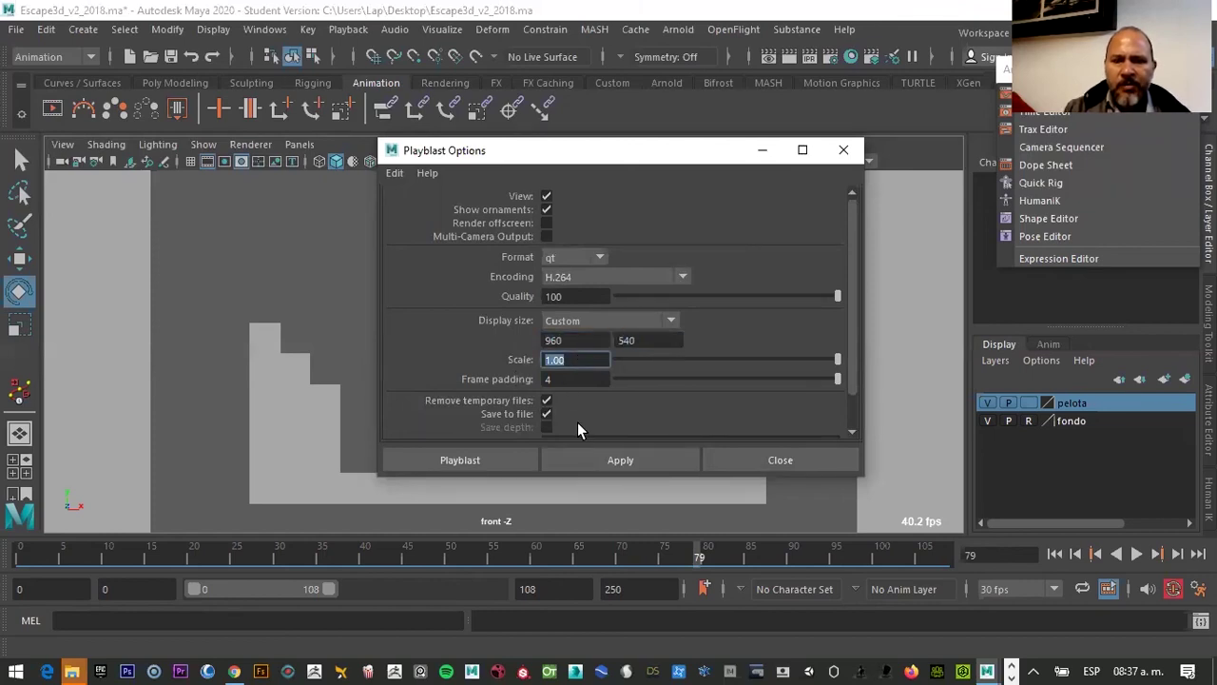
type(".5")
key("BackSpace")
key("BackSpace")
type("1")
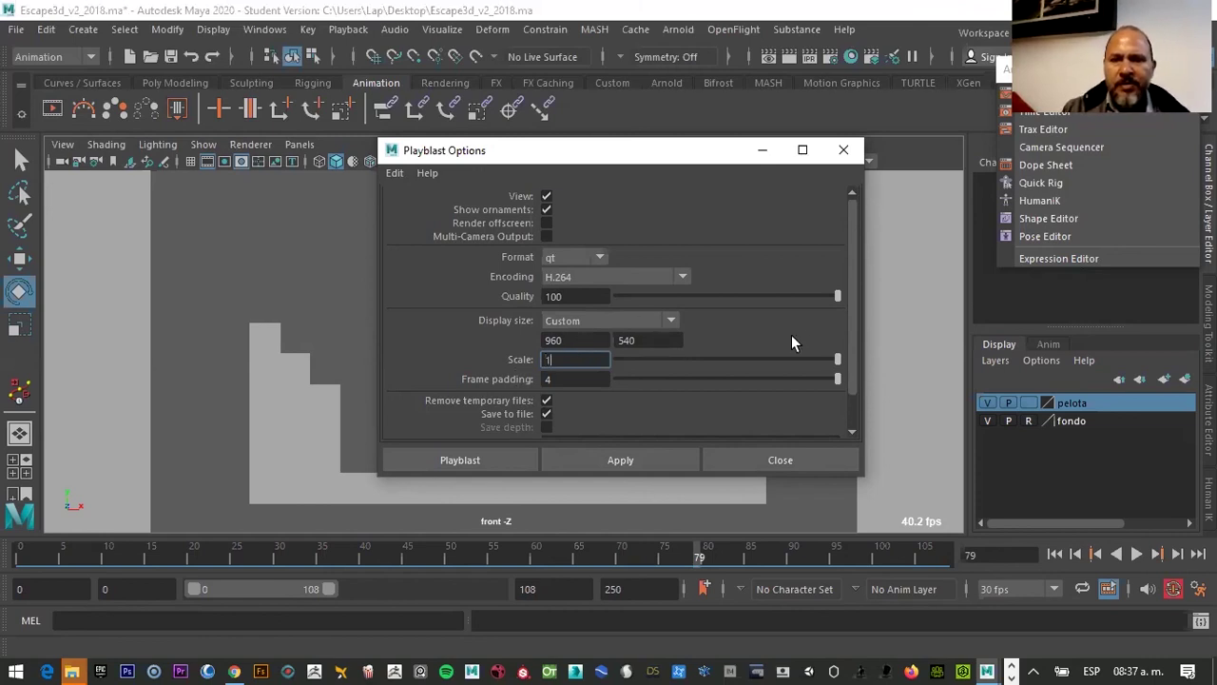
scroll(852, 347, "down", 2)
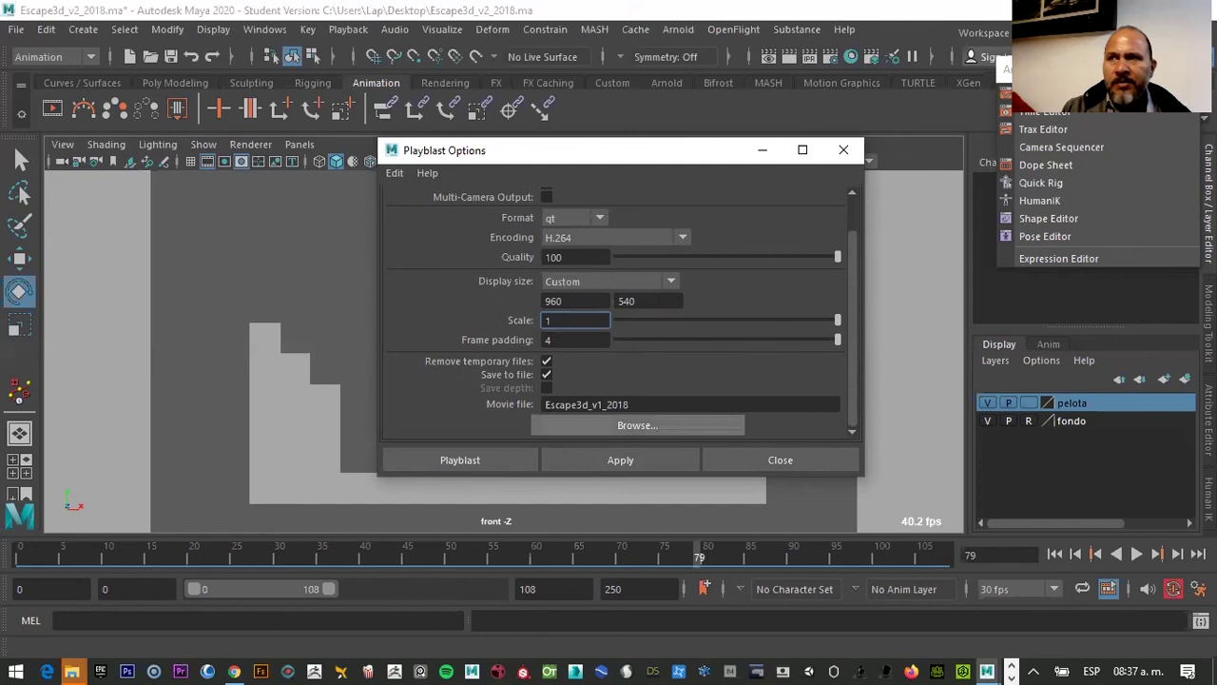
Browse for the movie location at Desktop > UNITEC 20_3 > Principios de Animación > Semanas de Clases
left_click(975, 418)
left_click(640, 424)
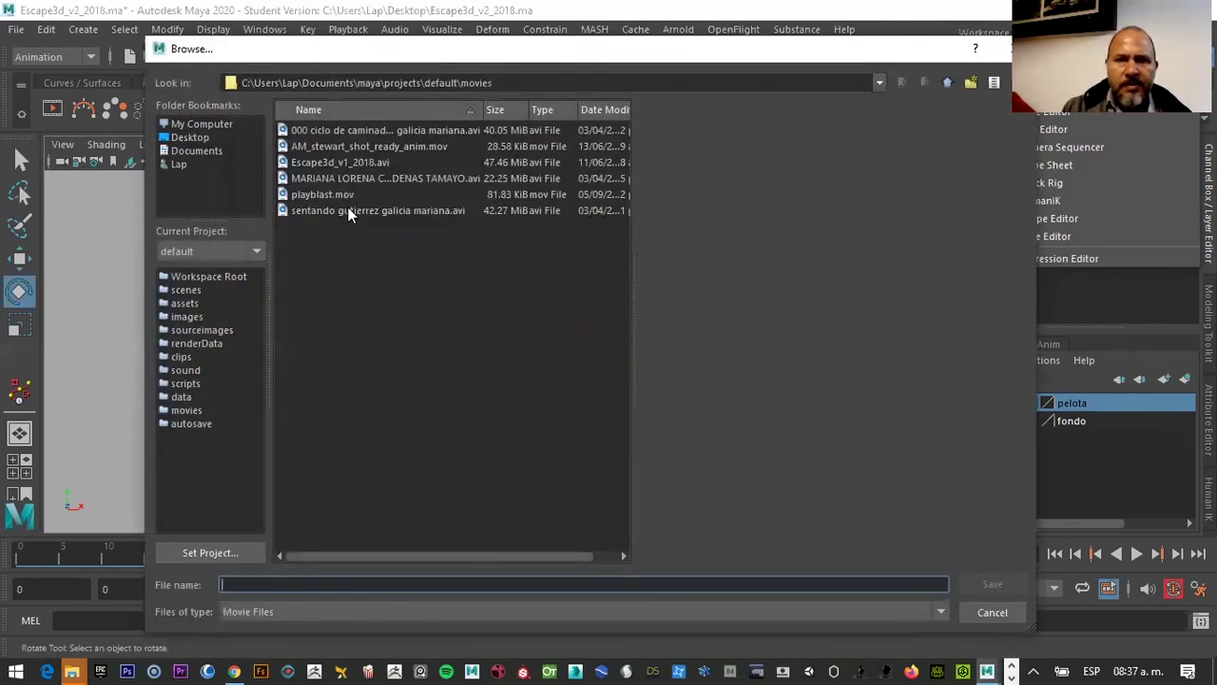
left_click_drag(555, 49, 571, 31)
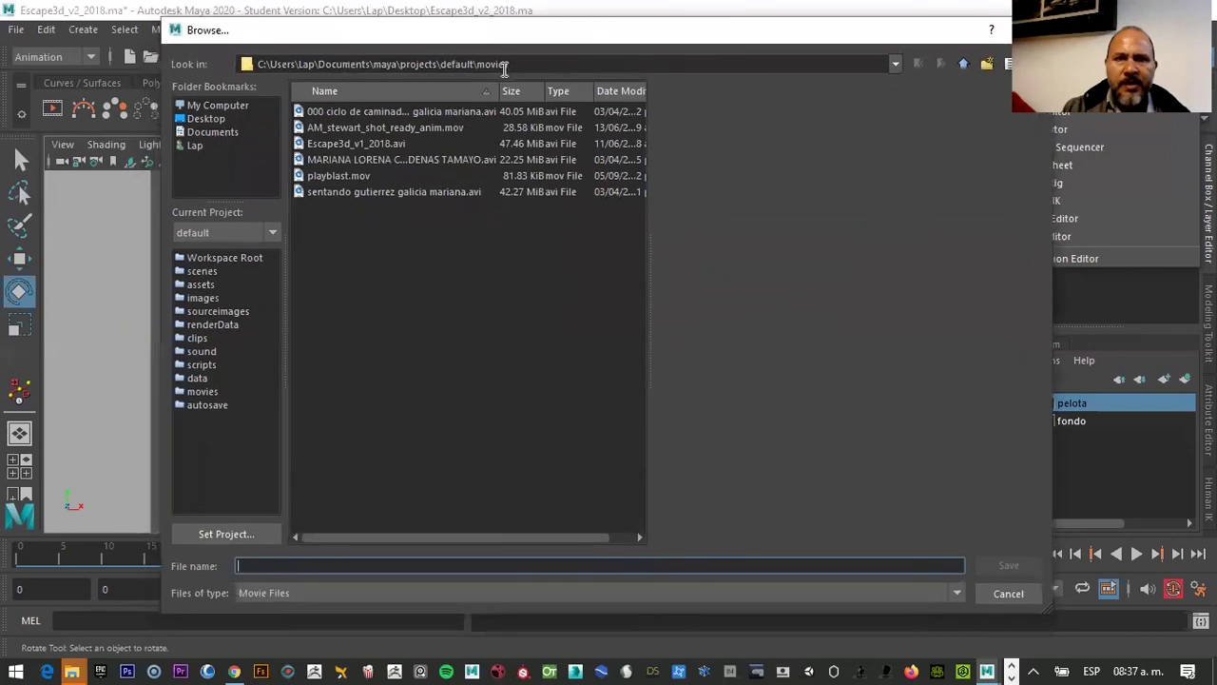
left_click_drag(317, 64, 511, 63)
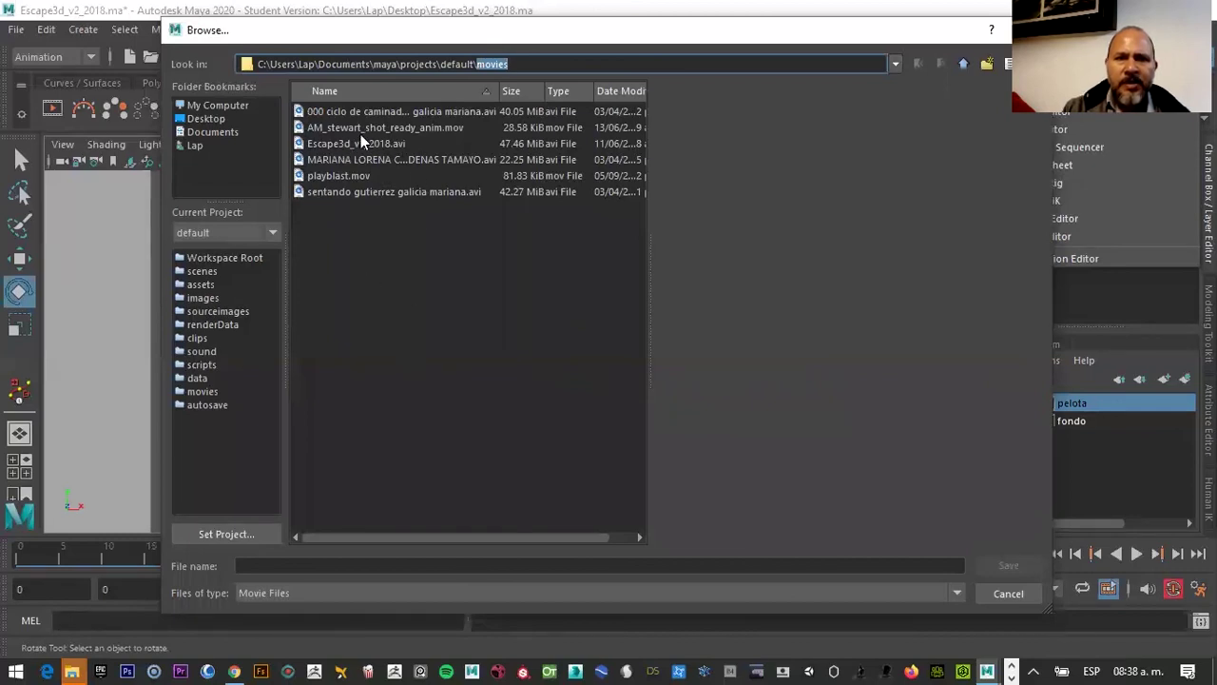
left_click(210, 119)
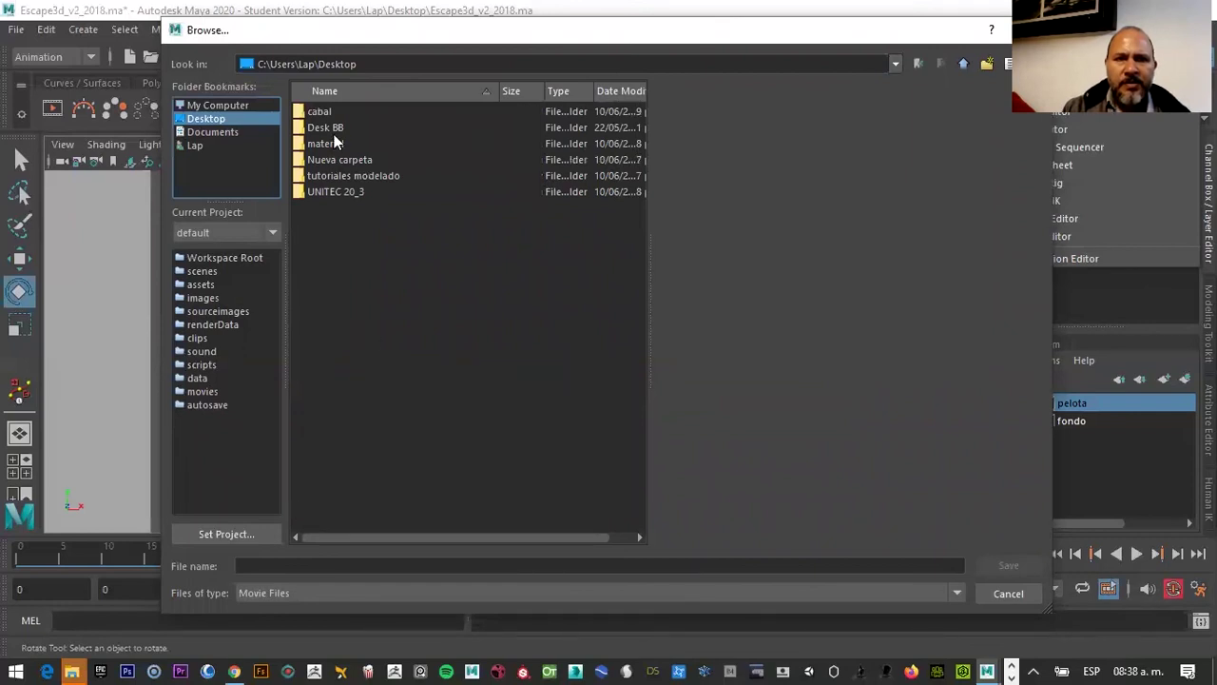
double_click(327, 192)
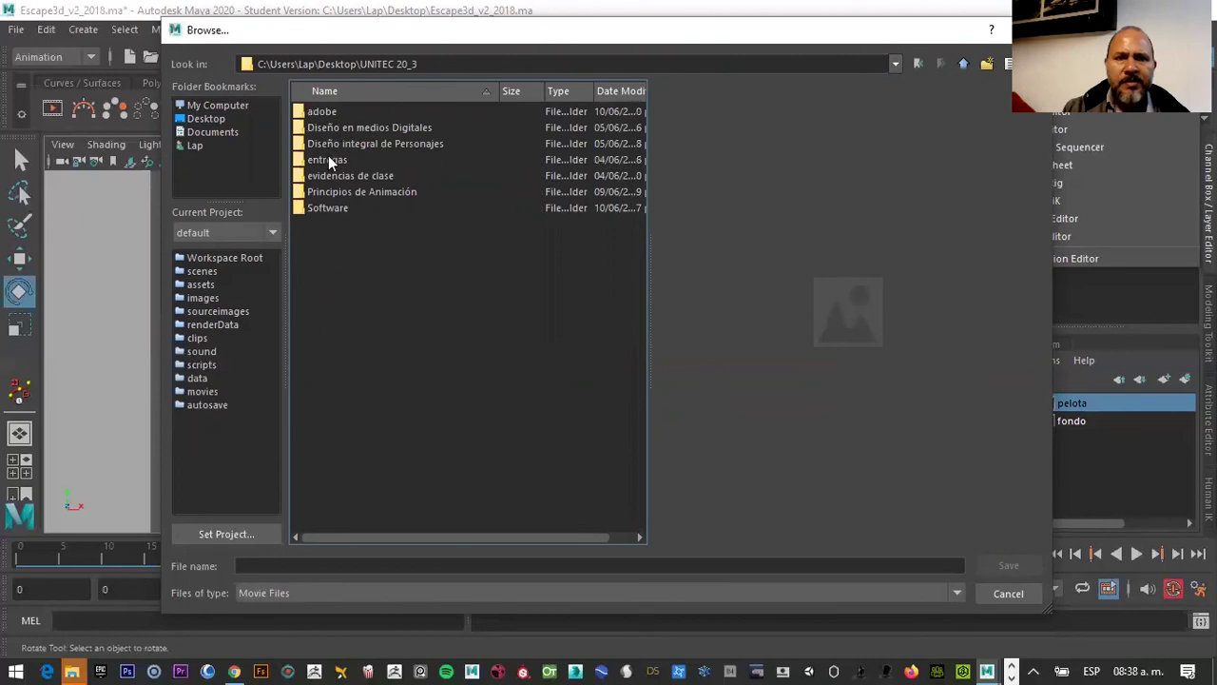
double_click(322, 192)
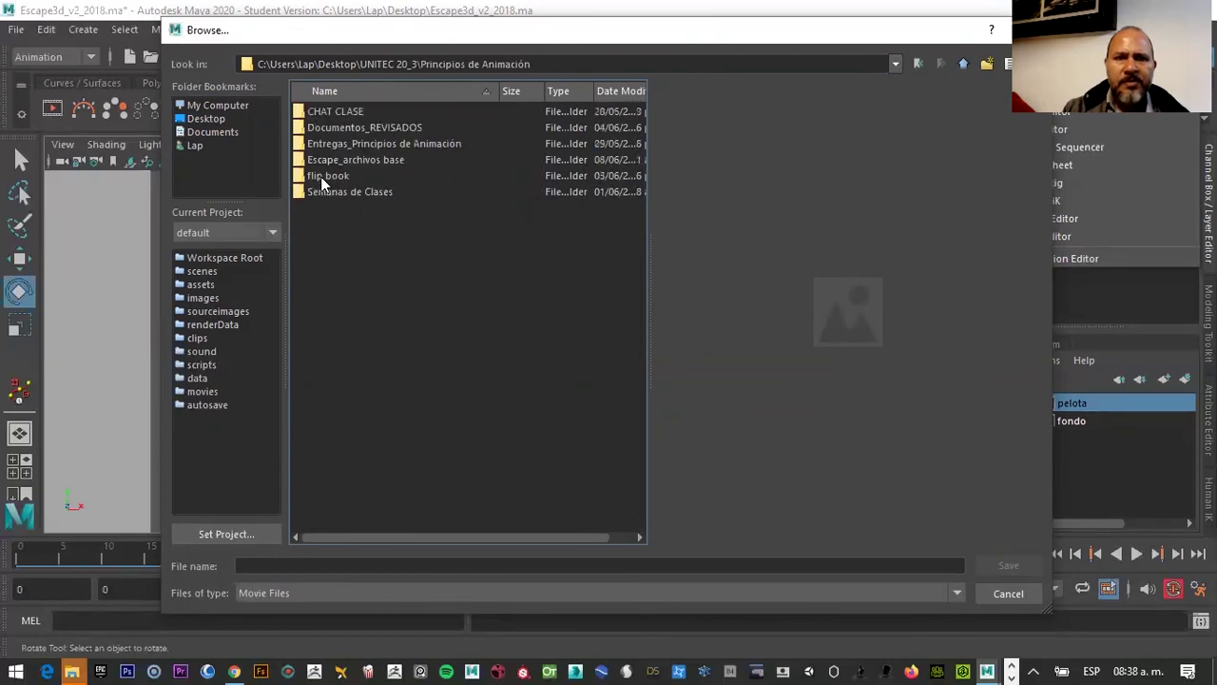
double_click(321, 191)
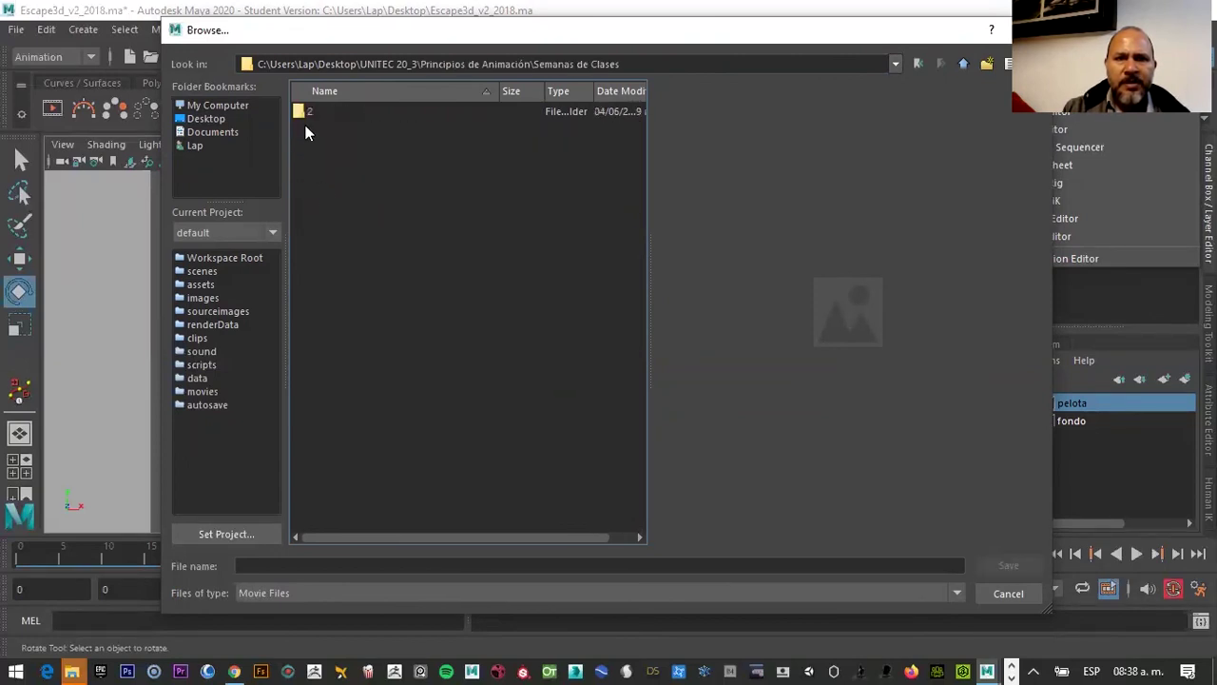
Create a new folder named 3 and open it
left_click(985, 67)
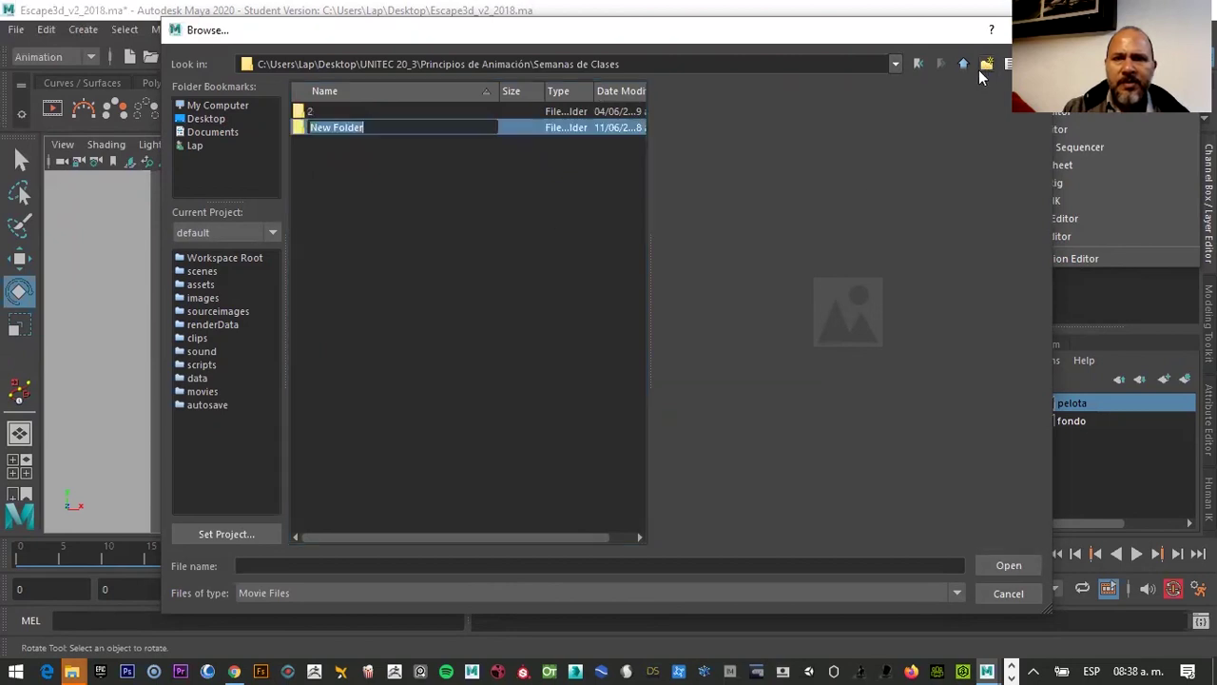
type("3")
key("Return")
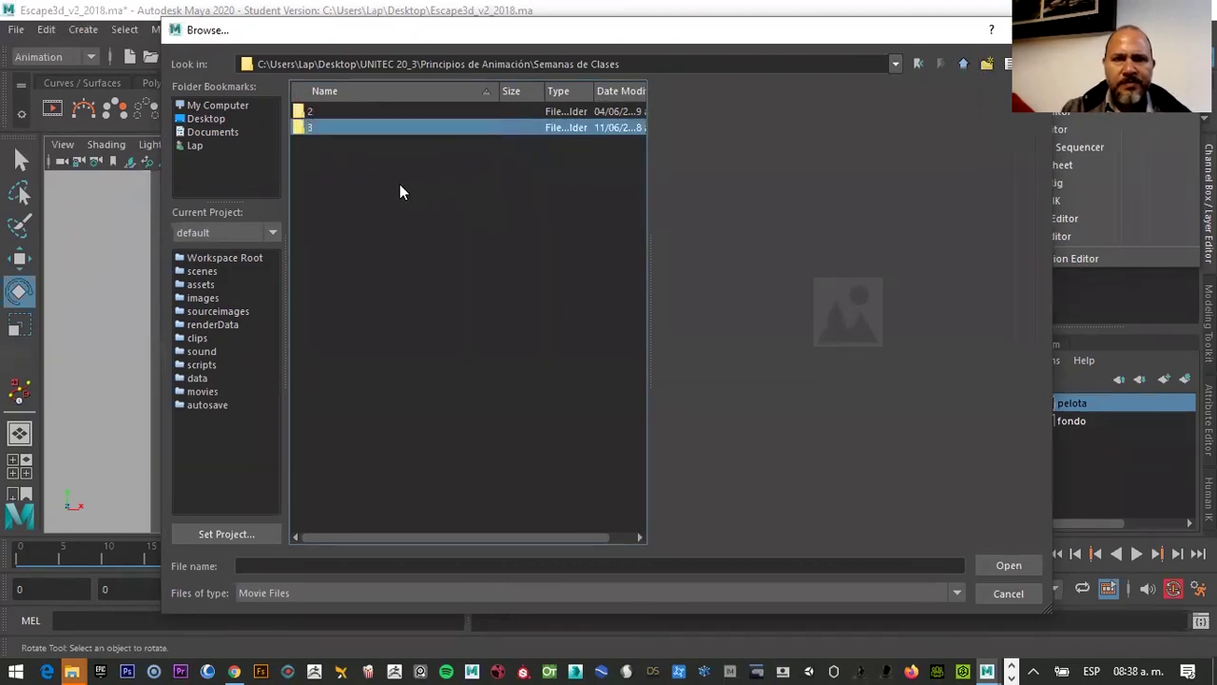
double_click(303, 126)
Name the movie file Apellido Nombre_Escape3d_a and accept the path
left_click(264, 567)
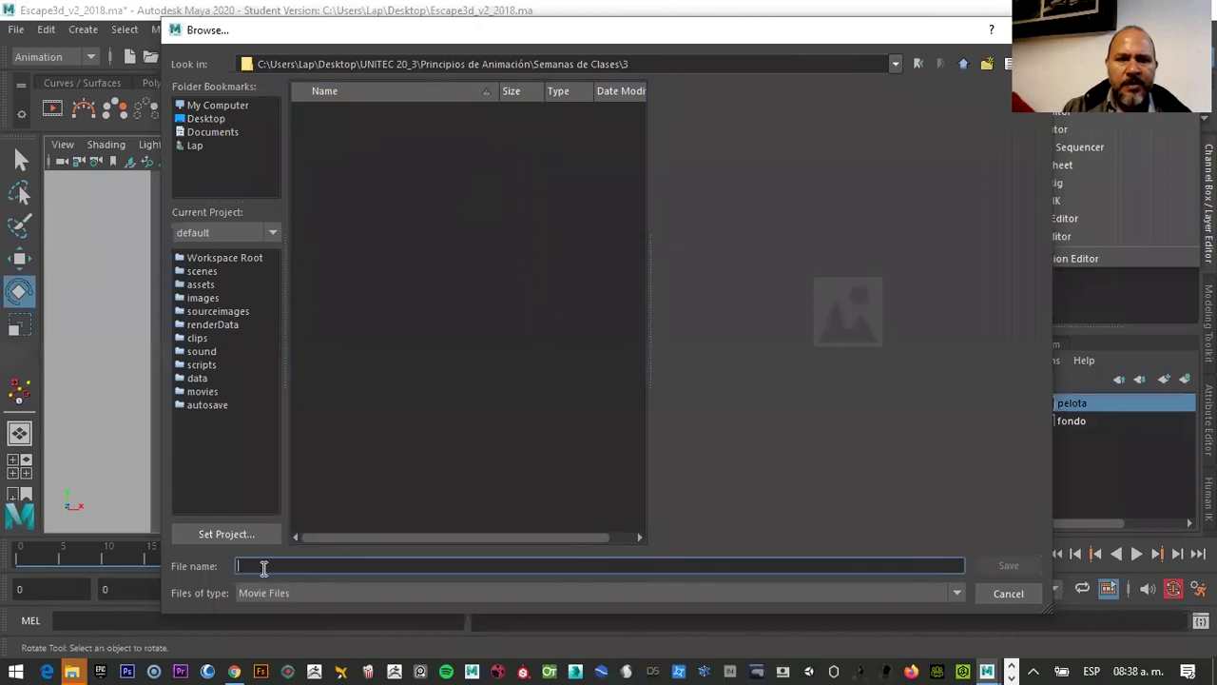
type("Apell")
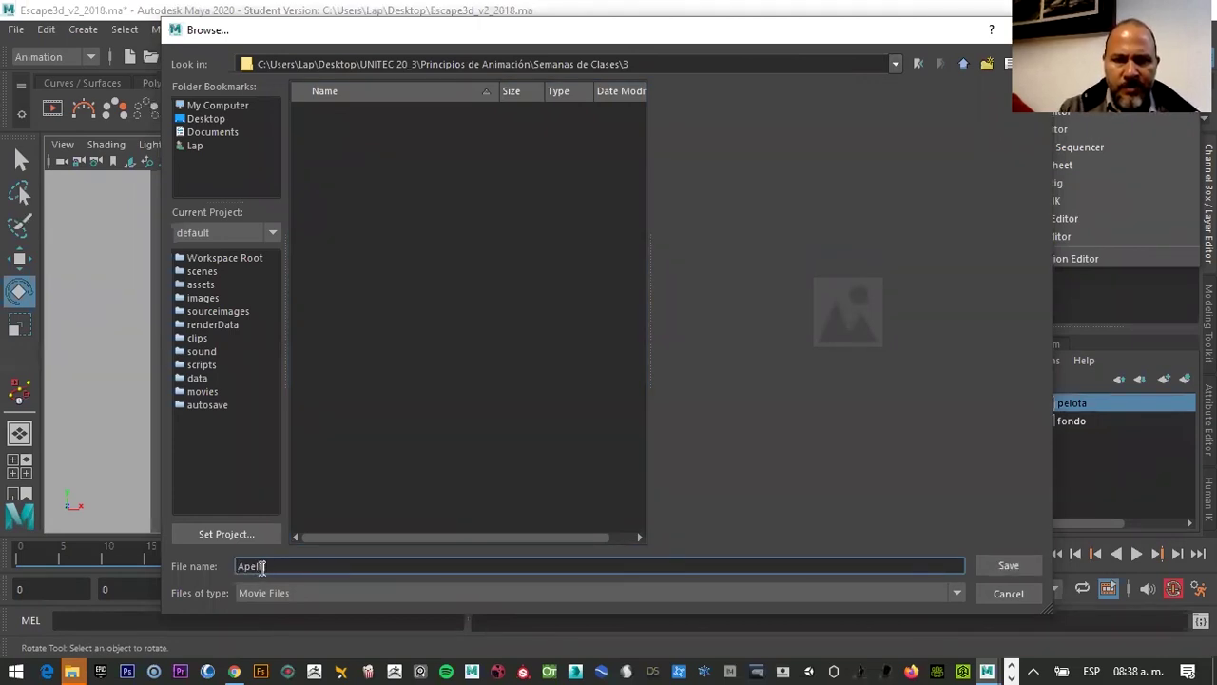
type("o ")
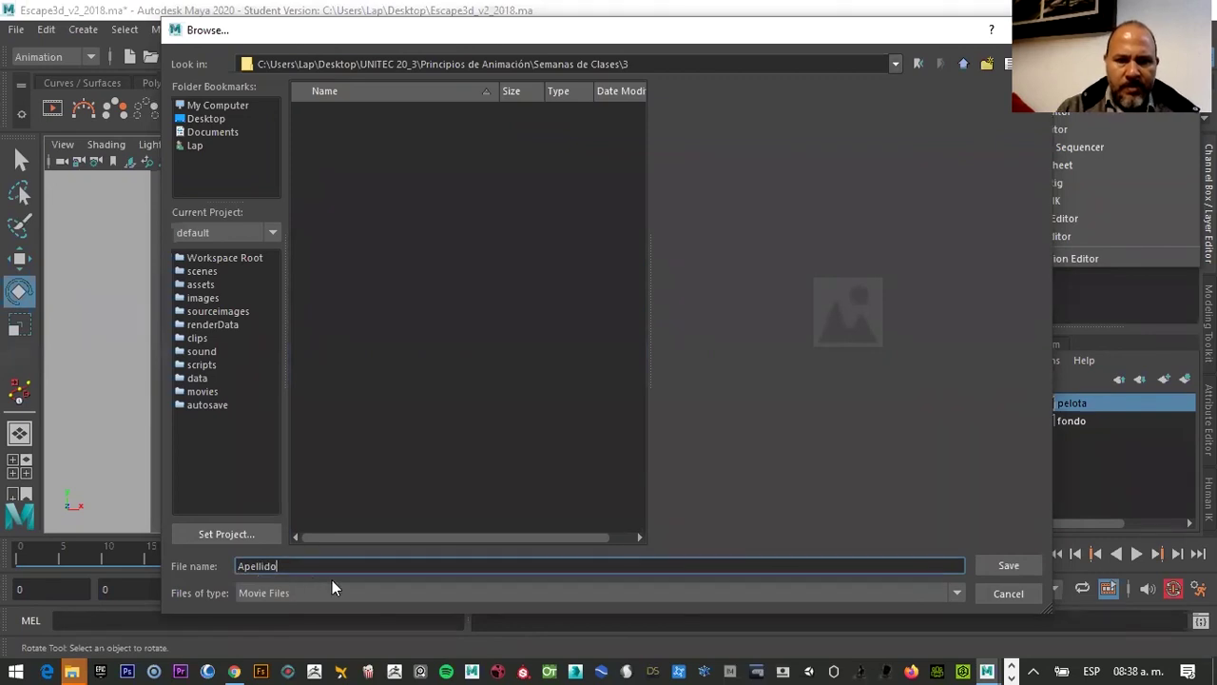
type("Nombre_Escape3d_")
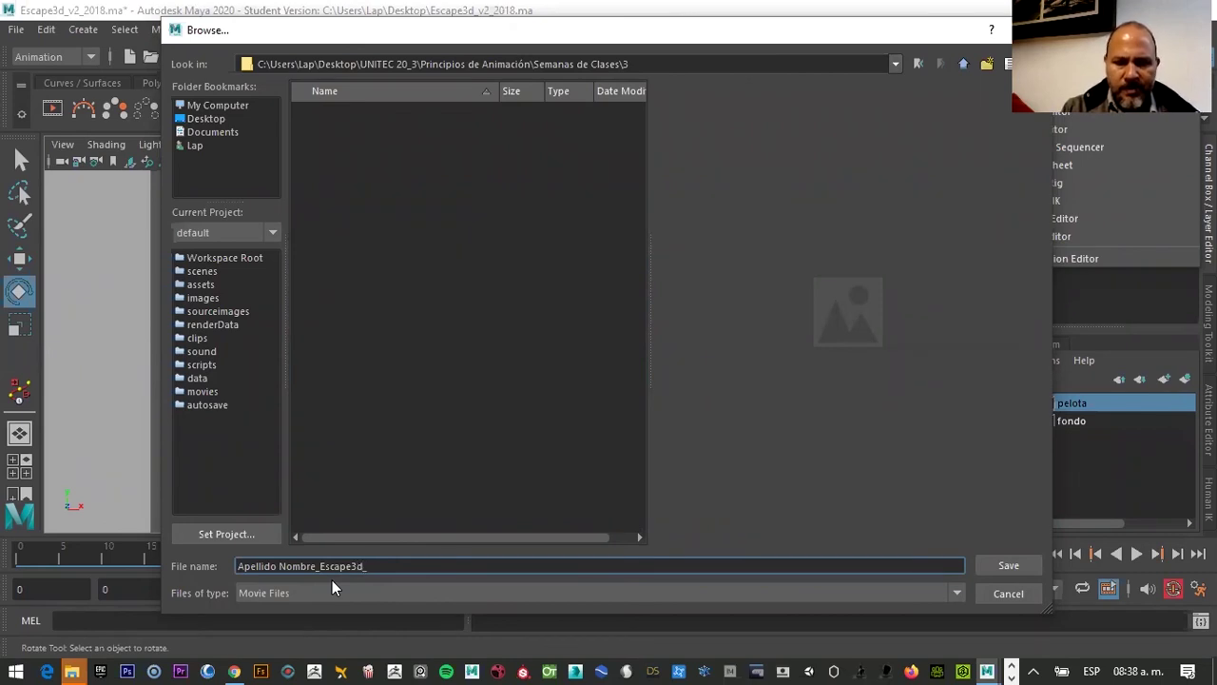
type("1")
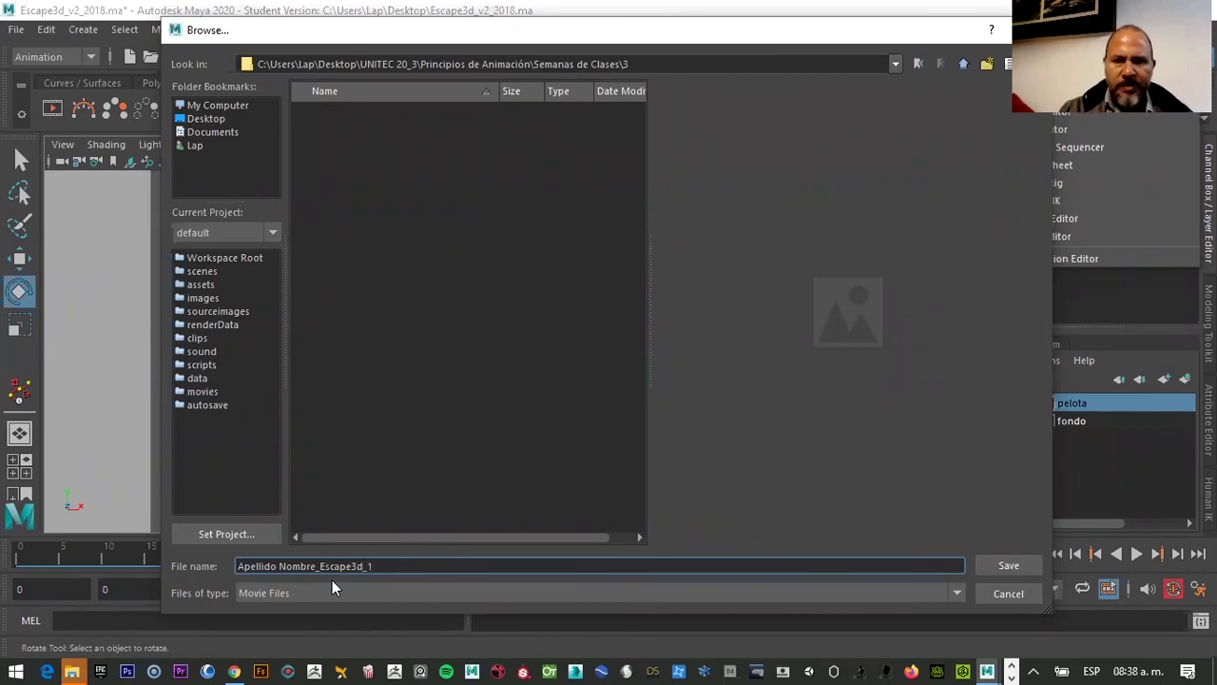
key("BackSpace")
type("a")
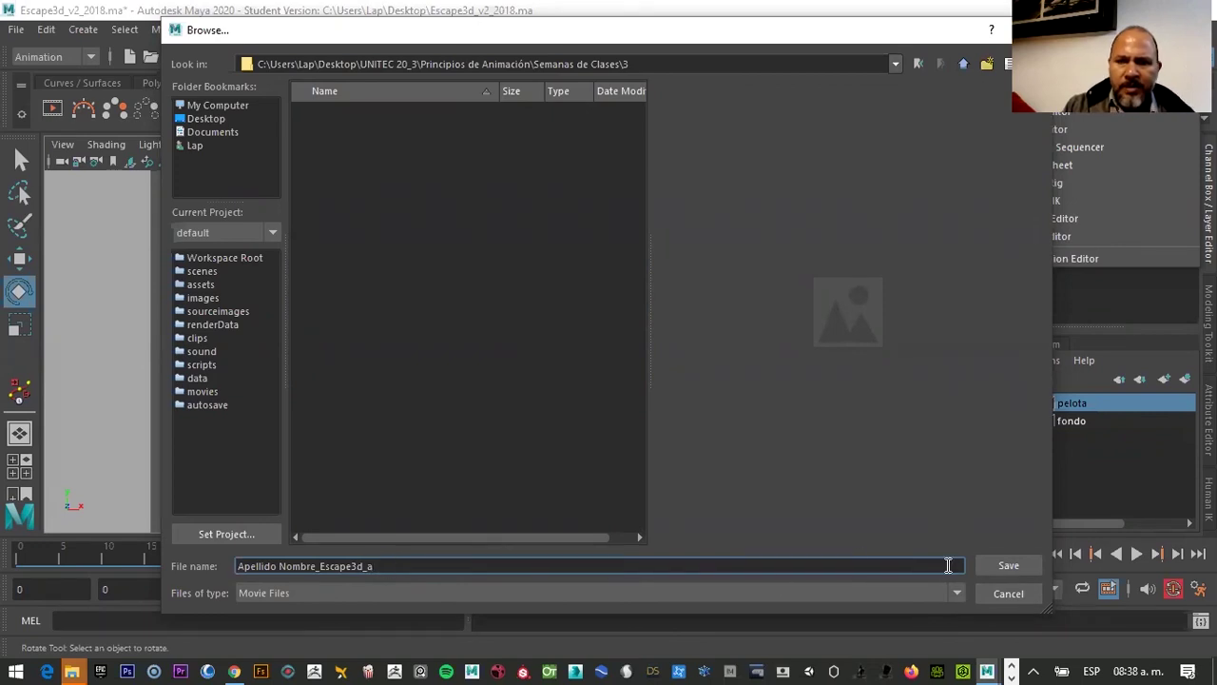
left_click(1010, 565)
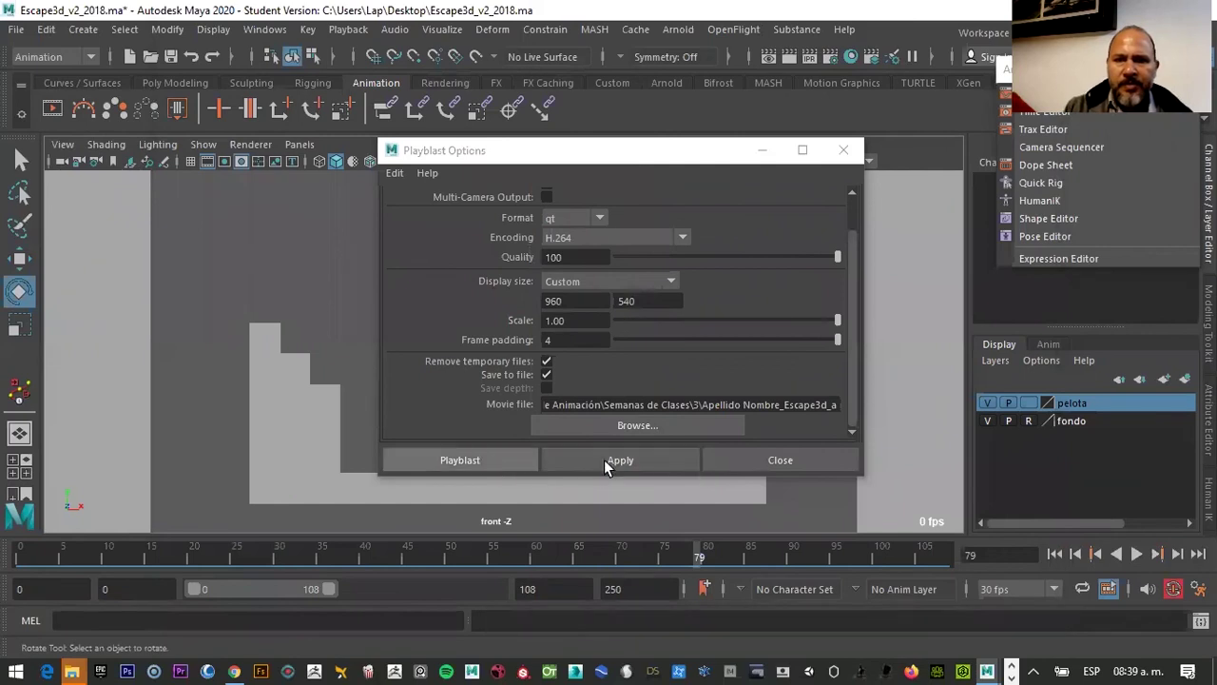
Render the playblast to Apellido Nombre_Escape3d_a.mov
left_click(628, 462)
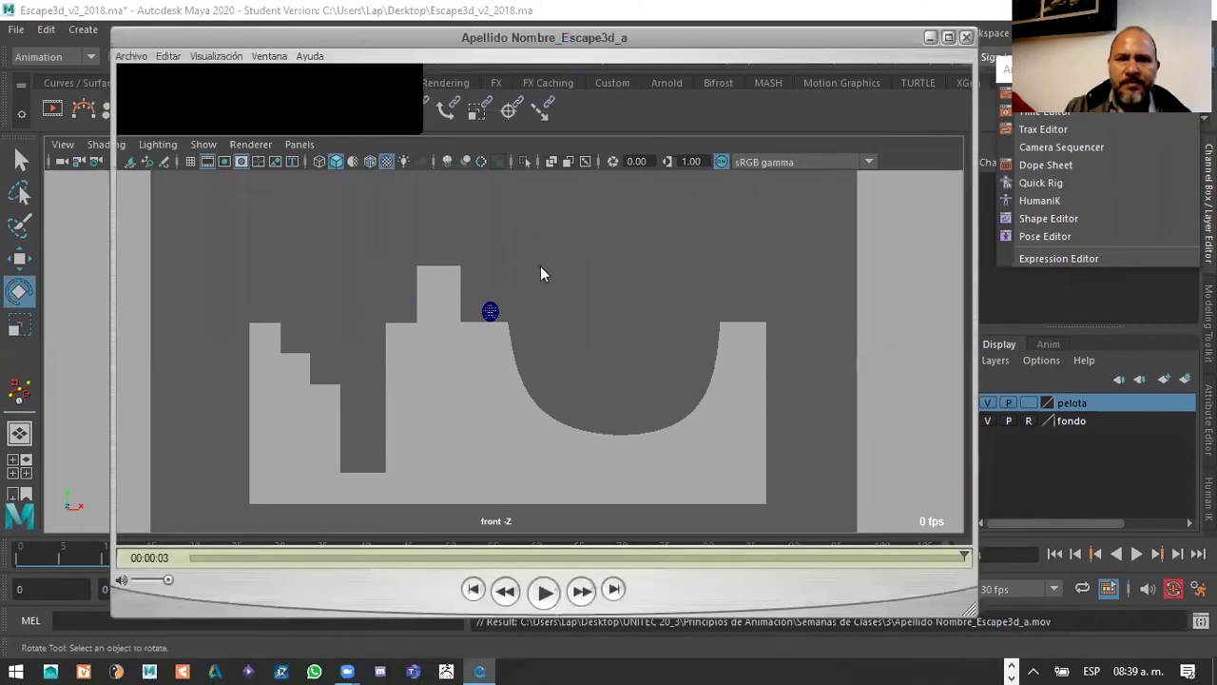
Play the movie in QuickTime Player, close the player, and return Maya's time slider to frame 1
left_click(544, 591)
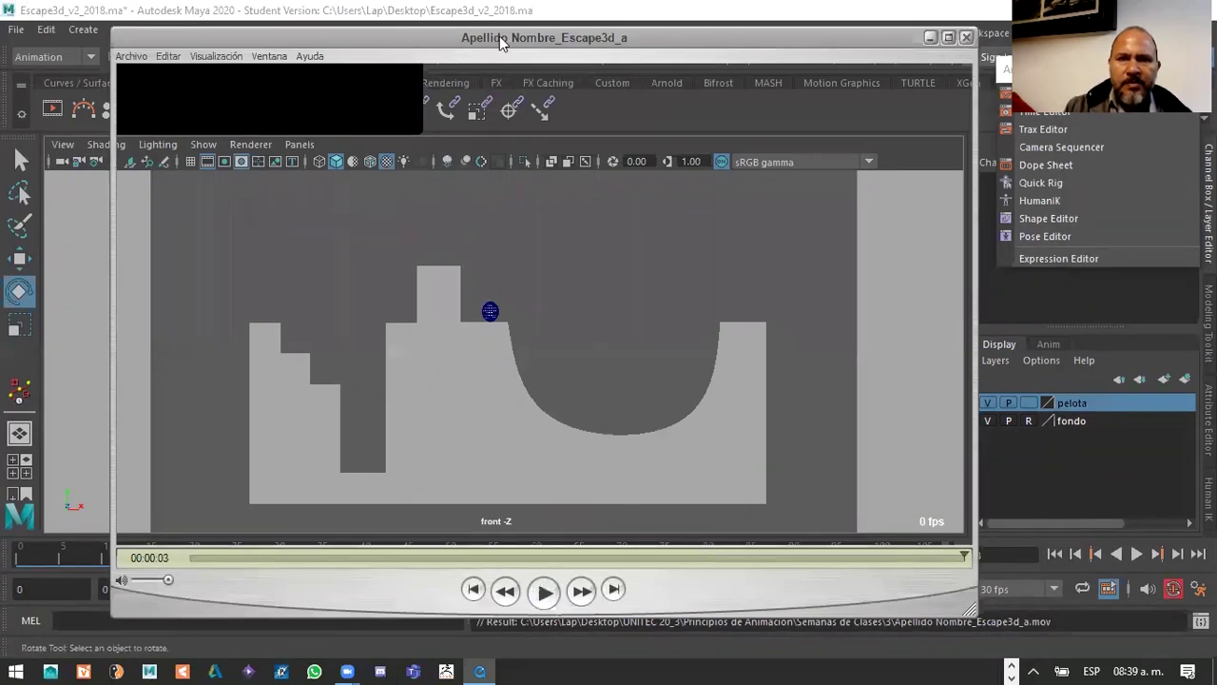
left_click_drag(507, 42, 663, 96)
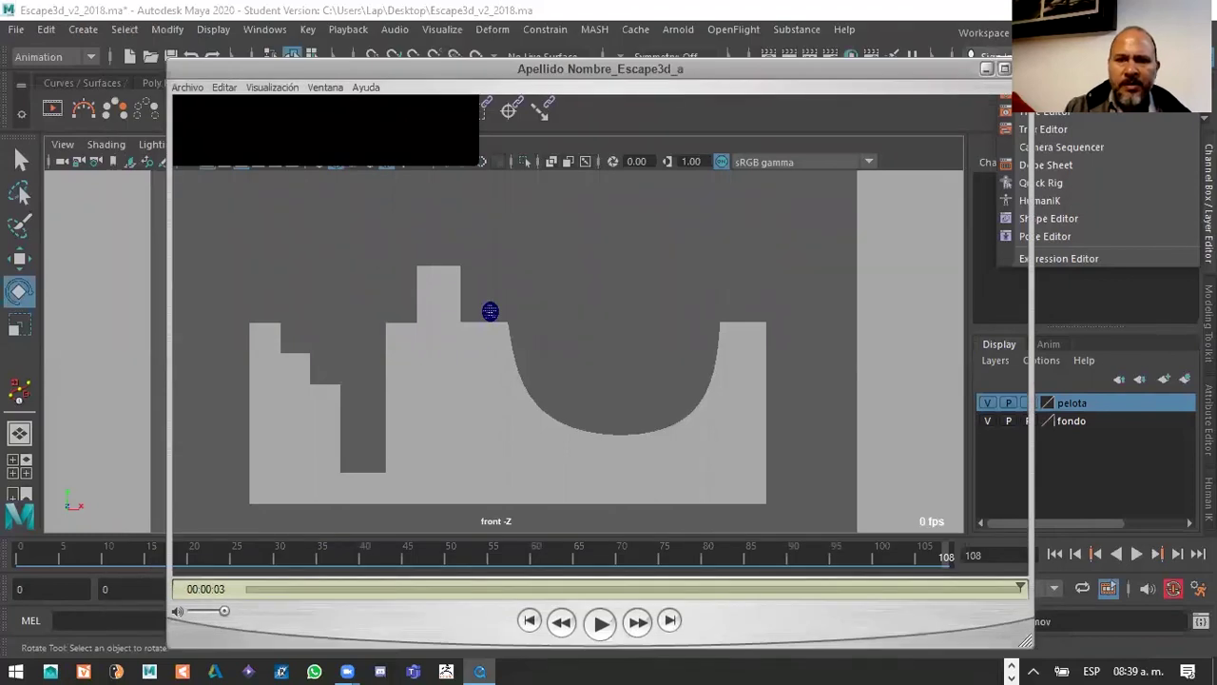
left_click(1004, 68)
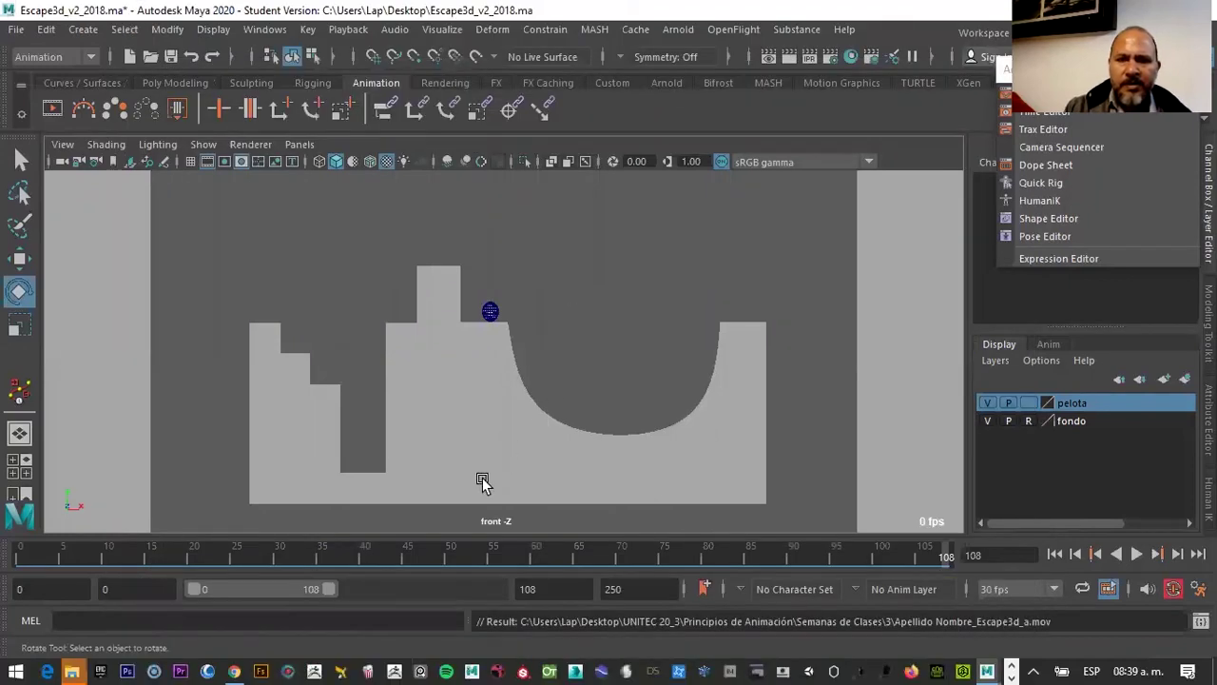
left_click_drag(634, 557, 28, 525)
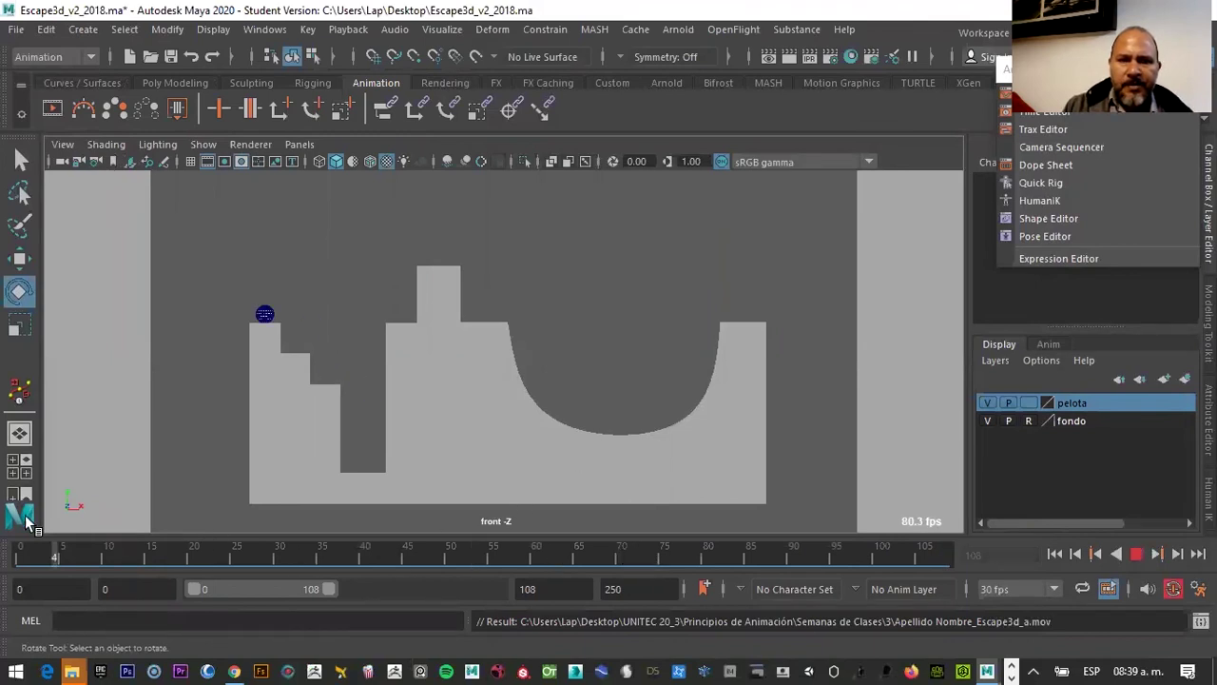